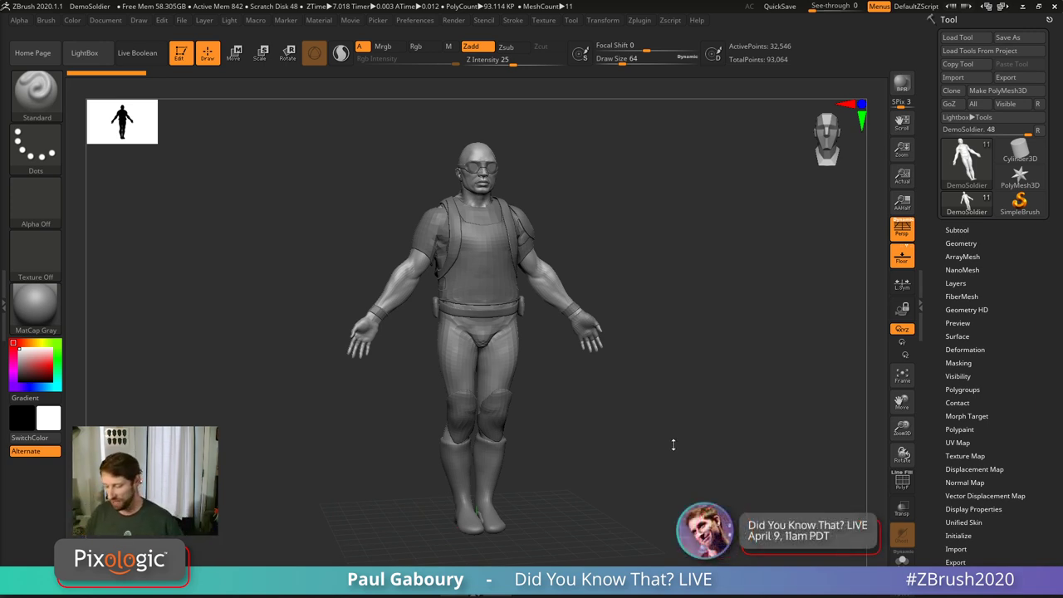
Step: Dock the Zplugin palette in the tray that holds the Tool palette
{"action": "mouse_move", "coordinate": [674, 436]}
{"action": "left_mouse_down"}
{"action": "mouse_move", "coordinate": [656, 429]}
{"action": "mouse_move", "coordinate": [672, 448]}
{"action": "mouse_move", "coordinate": [674, 434]}
{"action": "left_mouse_up"}
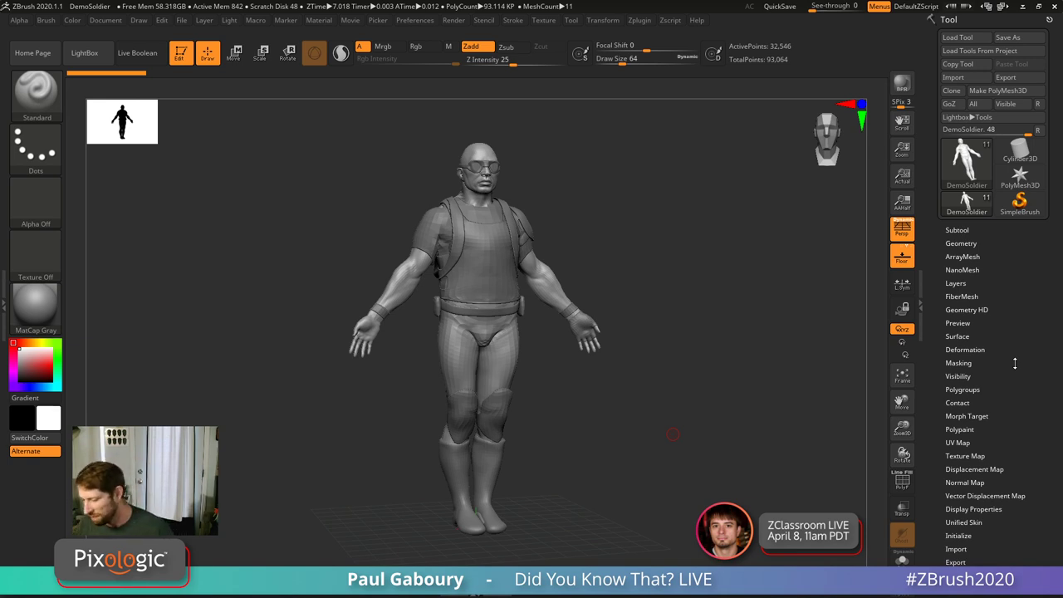
{"action": "left_click", "coordinate": [642, 19]}
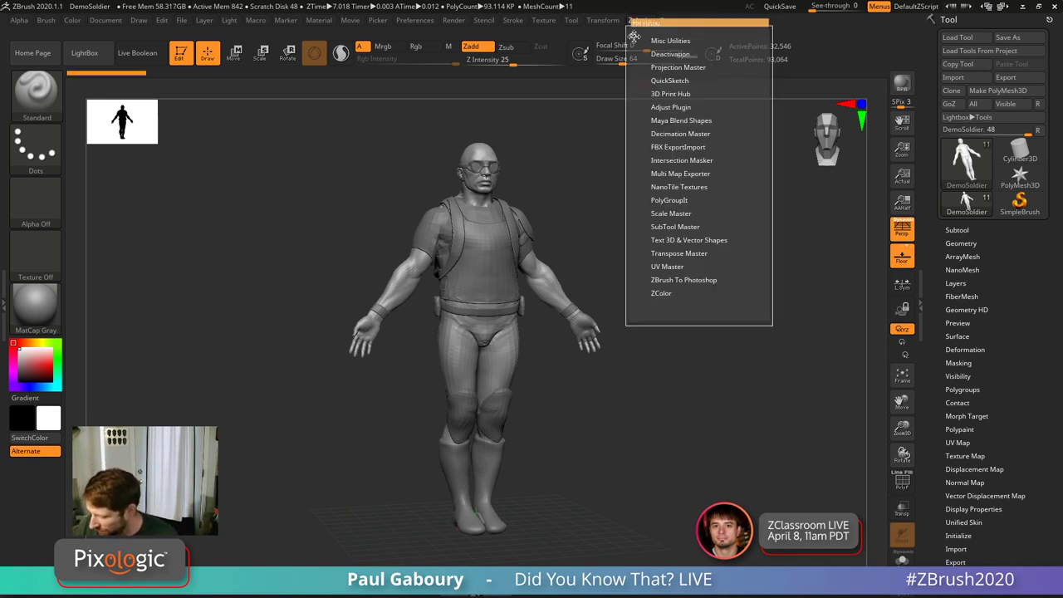
{"action": "left_click_drag", "start_coordinate": [634, 37], "coordinate": [989, 144]}
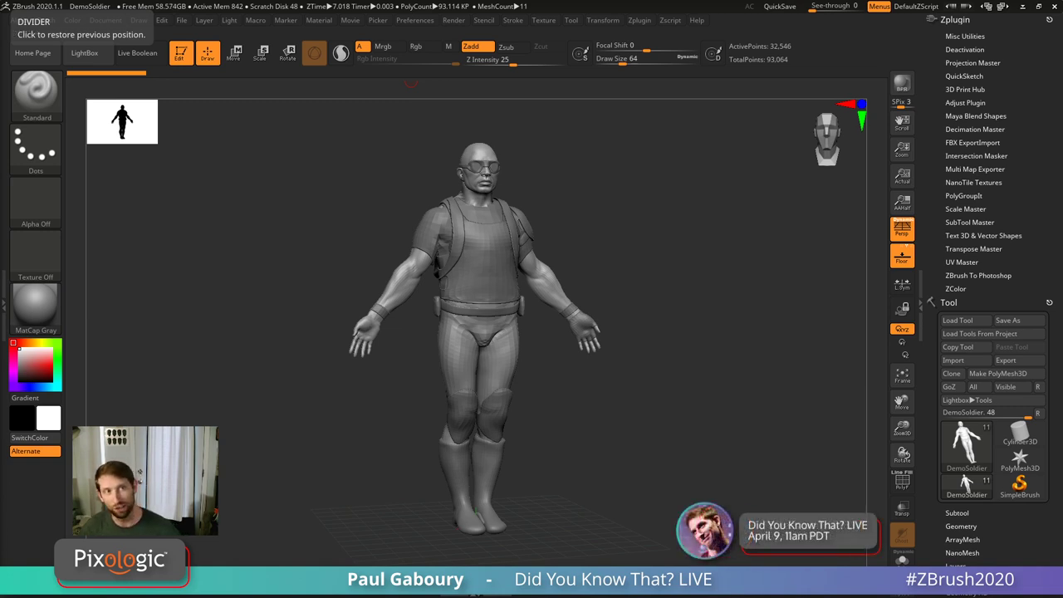
Step: Switch to the browser showing pixologic.com and open the Resource Center from the site's support resources
{"action": "left_click_drag", "start_coordinate": [0, 33], "coordinate": [308, 33]}
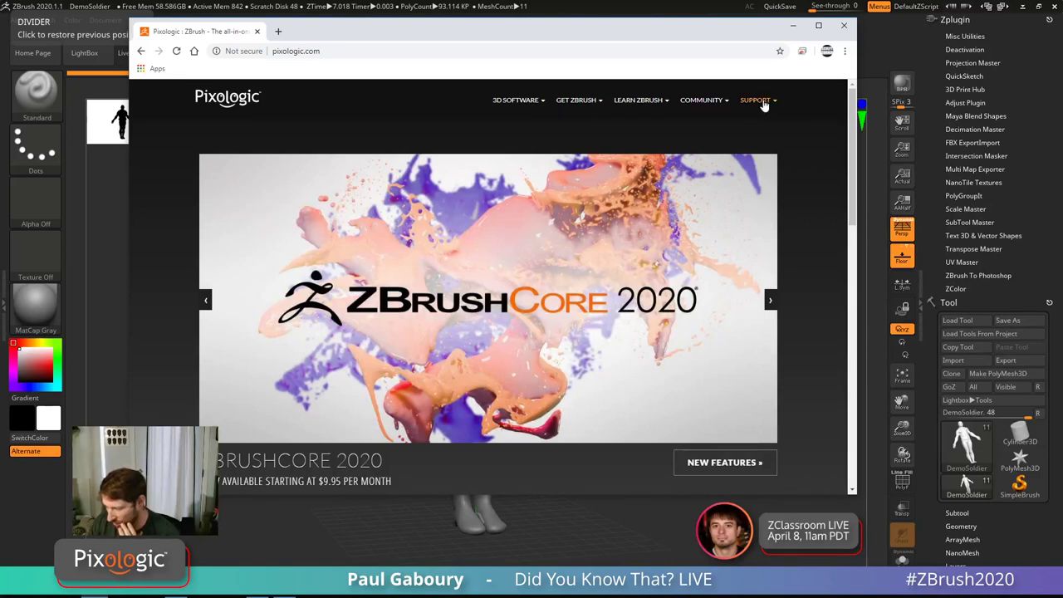
{"action": "mouse_move", "coordinate": [761, 102]}
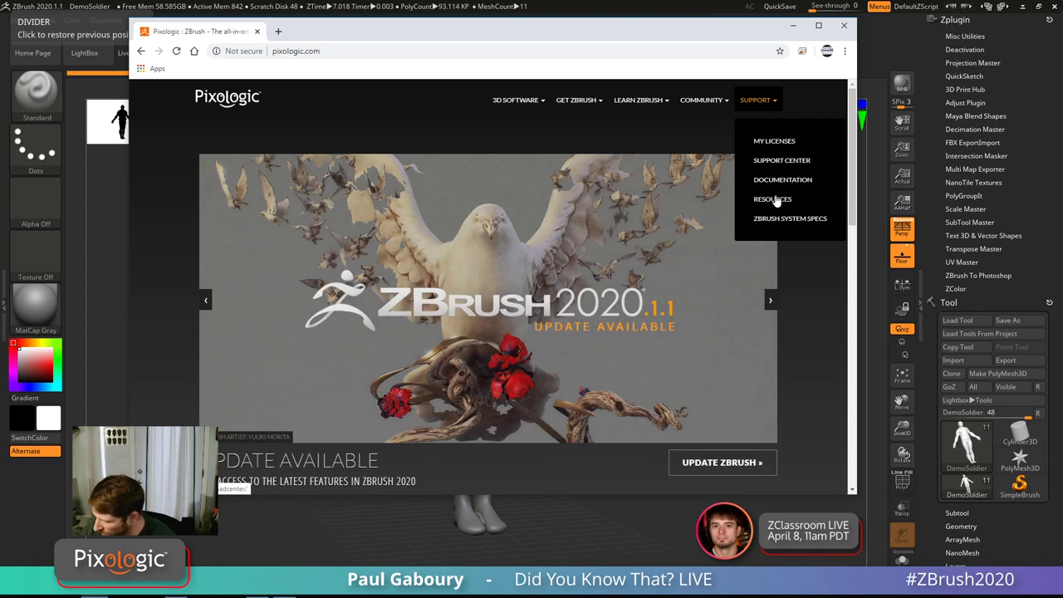
{"action": "left_click", "coordinate": [776, 200]}
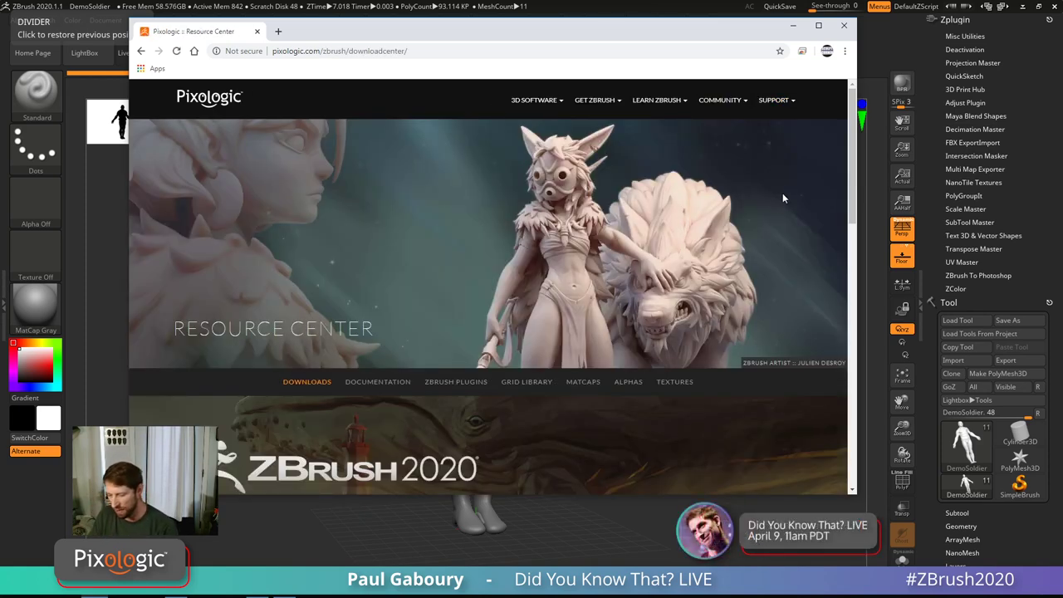
{"action": "left_click_drag", "start_coordinate": [852, 190], "coordinate": [852, 242]}
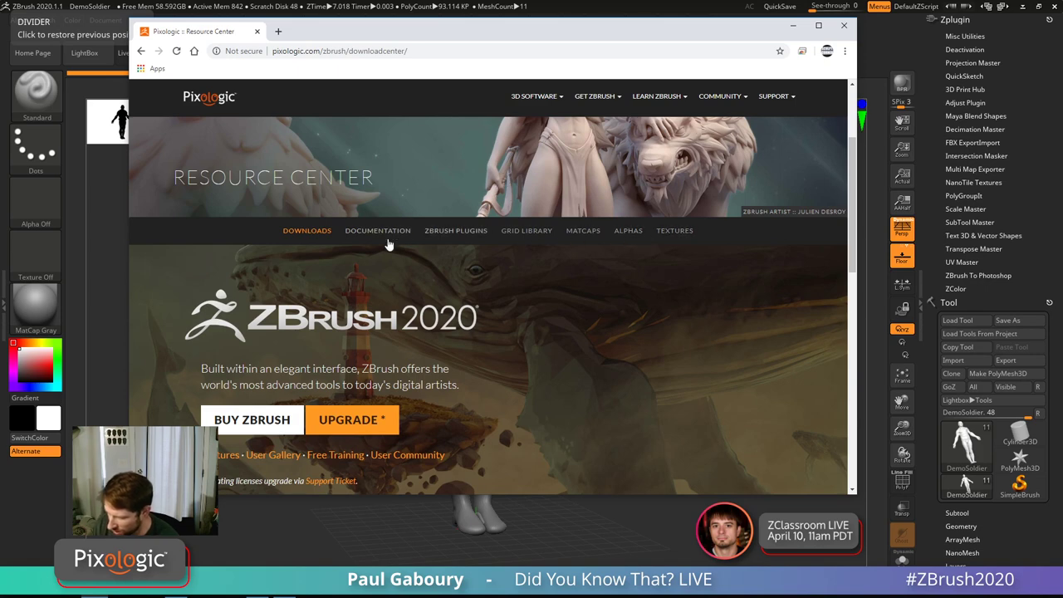
Step: Open the Resource Center's Matcap Library and look through its newly added materials
{"action": "left_click", "coordinate": [583, 232]}
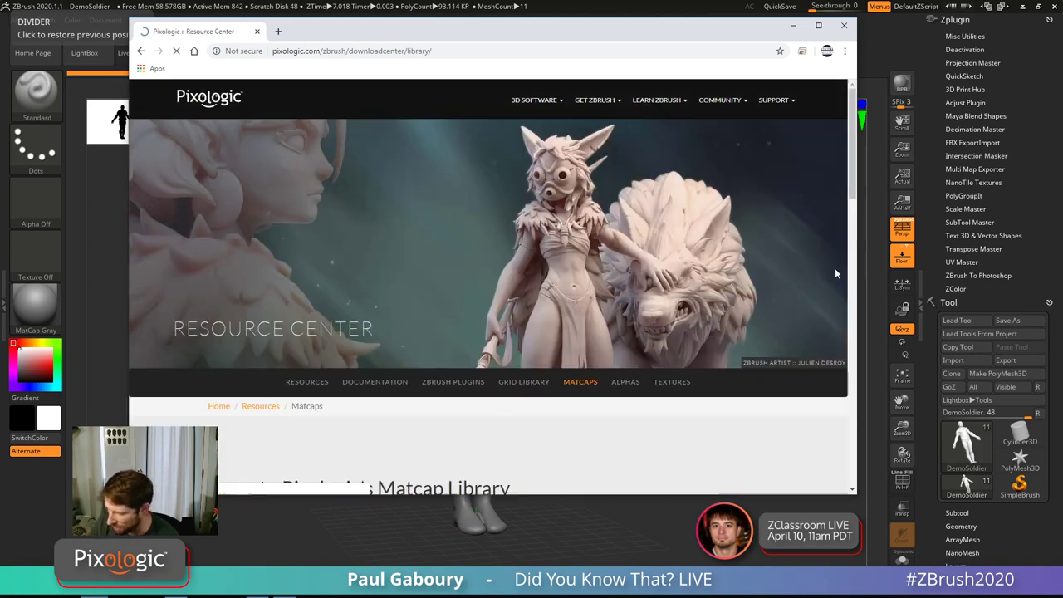
{"action": "scroll", "coordinate": [839, 267], "scroll_direction": "down", "scroll_amount": 4}
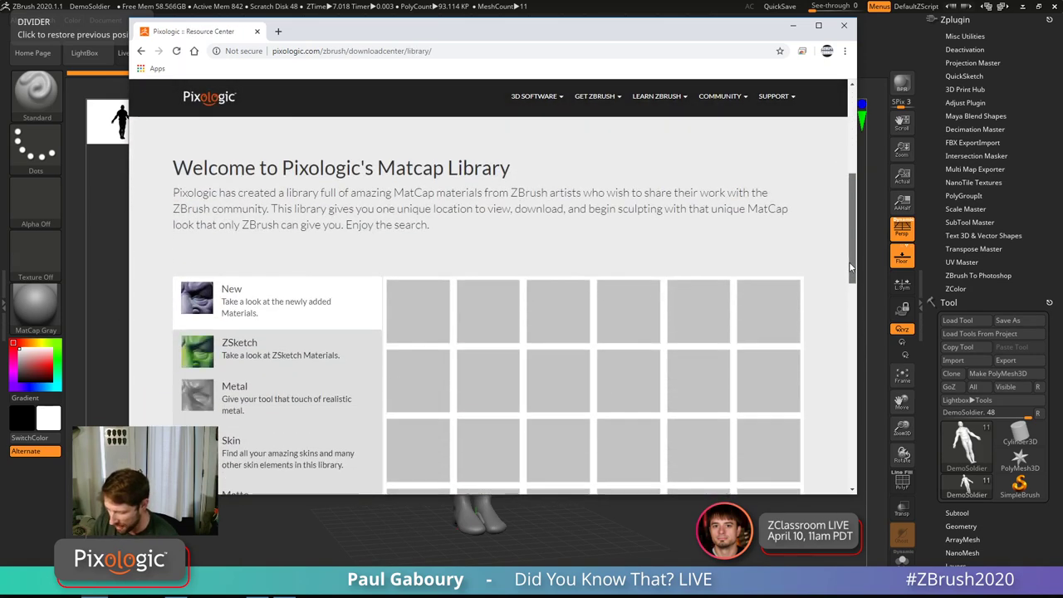
{"action": "scroll", "coordinate": [851, 268], "scroll_direction": "down", "scroll_amount": 1}
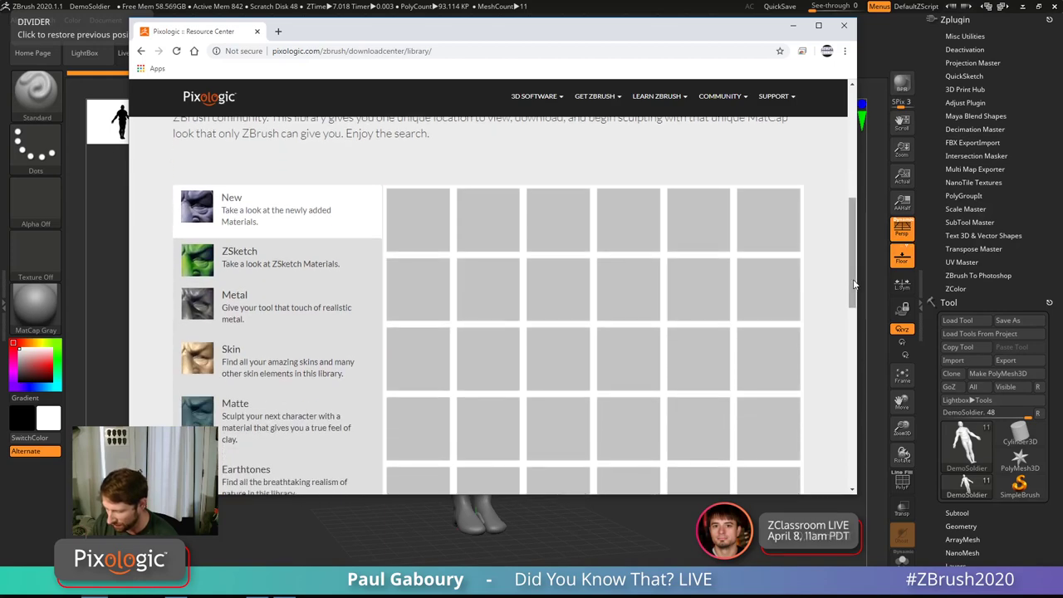
{"action": "scroll", "coordinate": [854, 285], "scroll_direction": "down", "scroll_amount": 3}
{"action": "scroll", "coordinate": [854, 274], "scroll_direction": "up", "scroll_amount": 3}
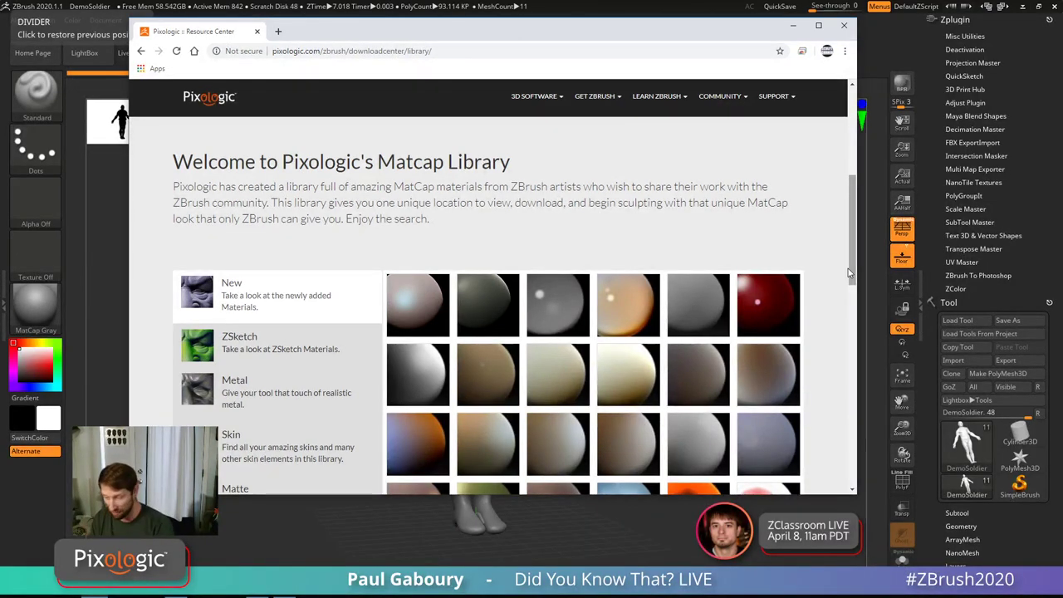
{"action": "scroll", "coordinate": [848, 269], "scroll_direction": "up", "scroll_amount": 3}
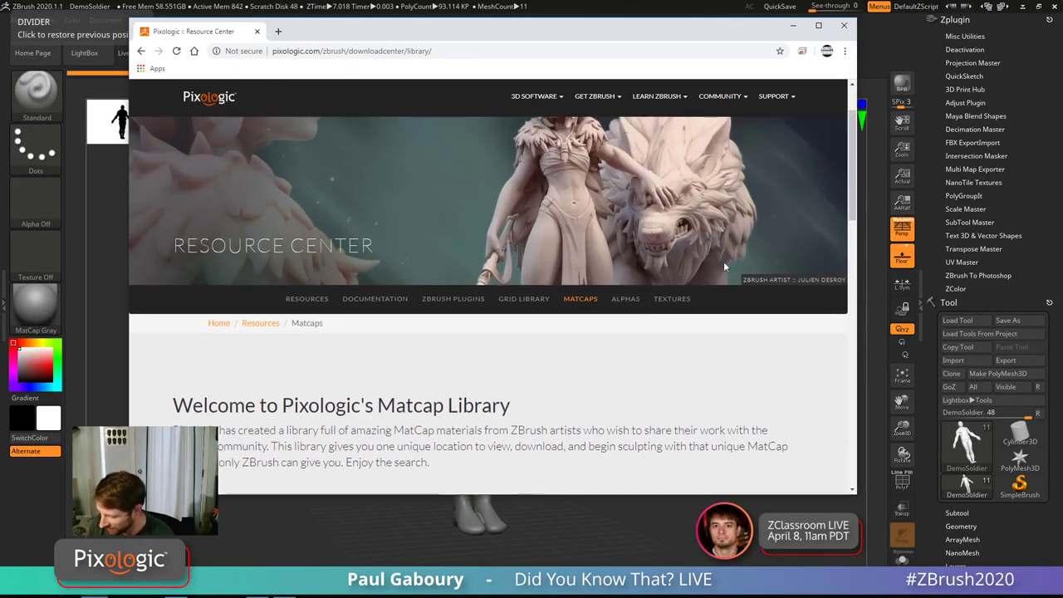
Step: Open the Resource Center's Alpha Library and look over the new alphas and their categories
{"action": "left_click", "coordinate": [627, 299]}
{"action": "scroll", "coordinate": [852, 166], "scroll_direction": "up", "scroll_amount": 1}
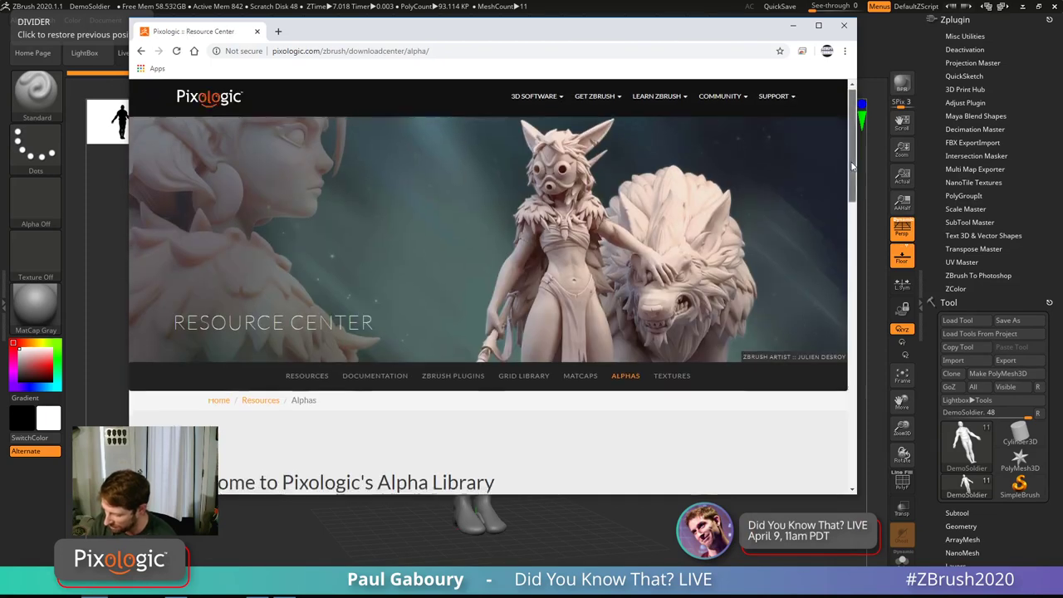
{"action": "scroll", "coordinate": [851, 166], "scroll_direction": "down", "scroll_amount": 5}
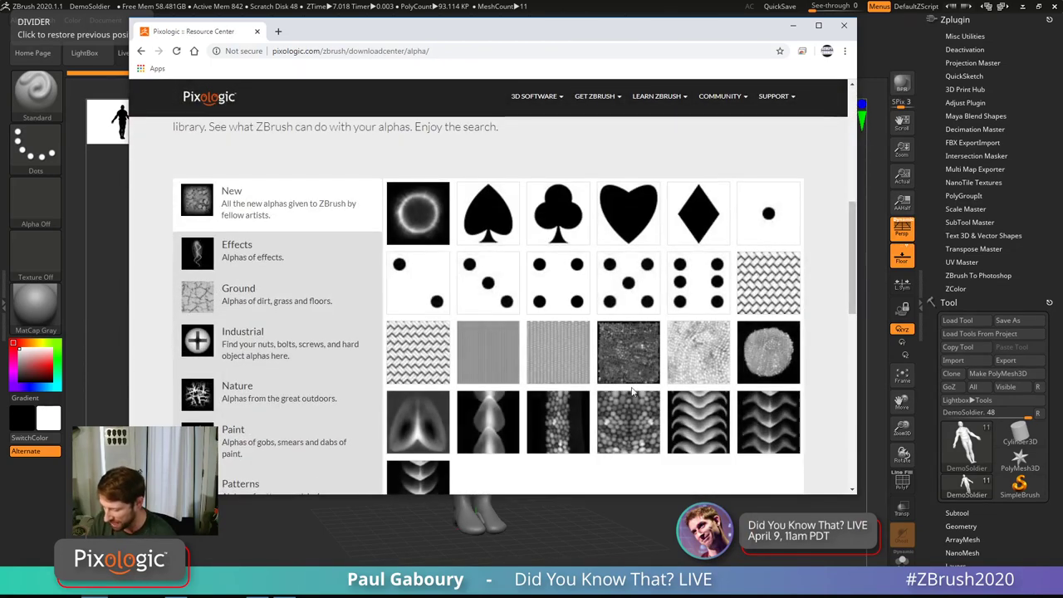
{"action": "scroll", "coordinate": [677, 254], "scroll_direction": "up", "scroll_amount": 4}
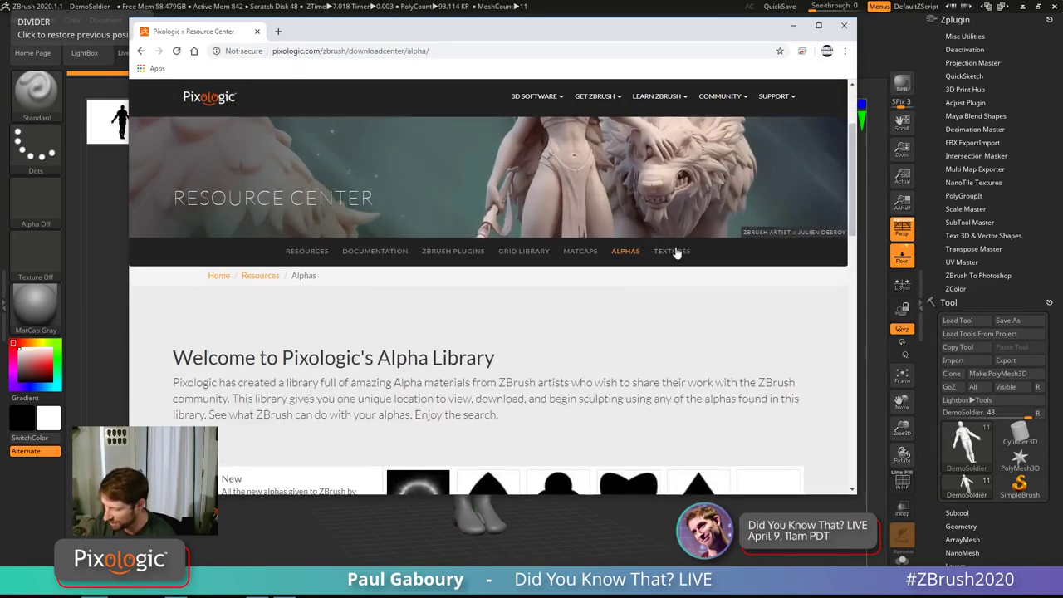
Step: Open the Resource Center's Texture Library and look over the just-added textures and their categories
{"action": "left_click", "coordinate": [677, 254]}
{"action": "scroll", "coordinate": [849, 236], "scroll_direction": "down", "scroll_amount": 1}
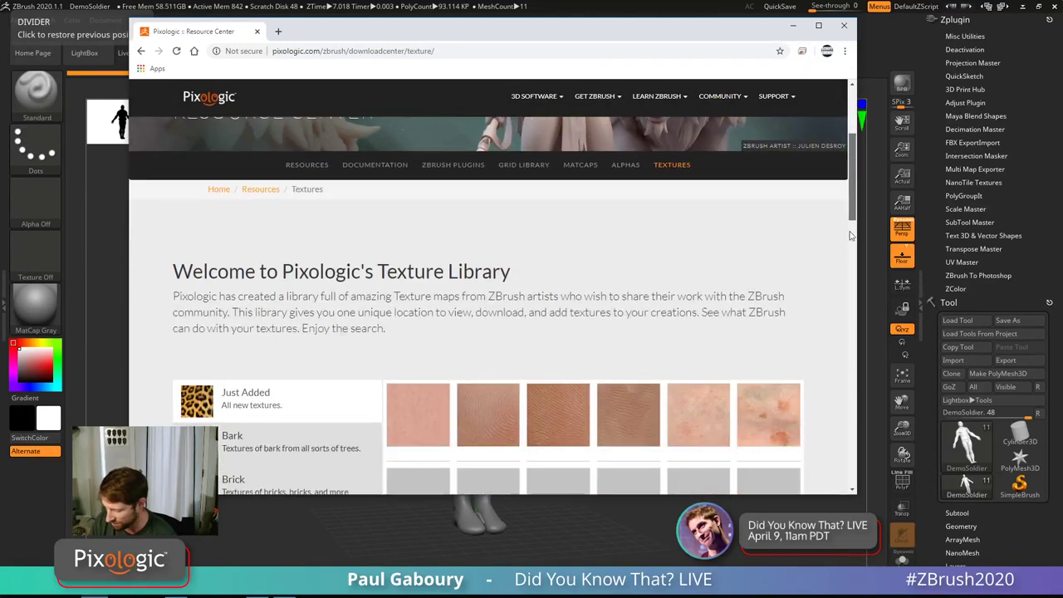
{"action": "scroll", "coordinate": [850, 235], "scroll_direction": "down", "scroll_amount": 4}
{"action": "scroll", "coordinate": [233, 407], "scroll_direction": "up", "scroll_amount": 1}
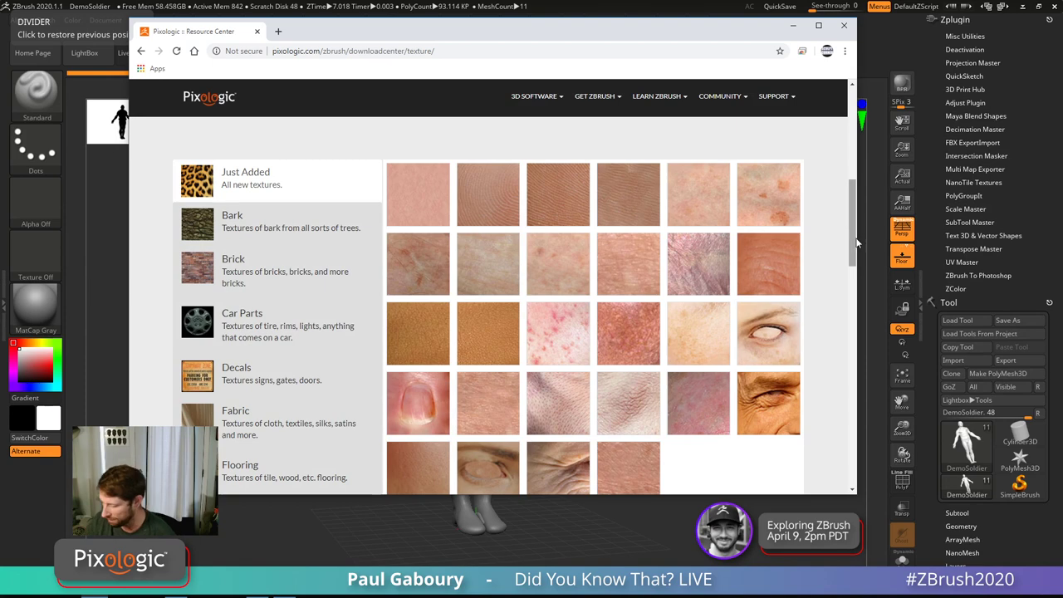
{"action": "scroll", "coordinate": [854, 242], "scroll_direction": "up", "scroll_amount": 5}
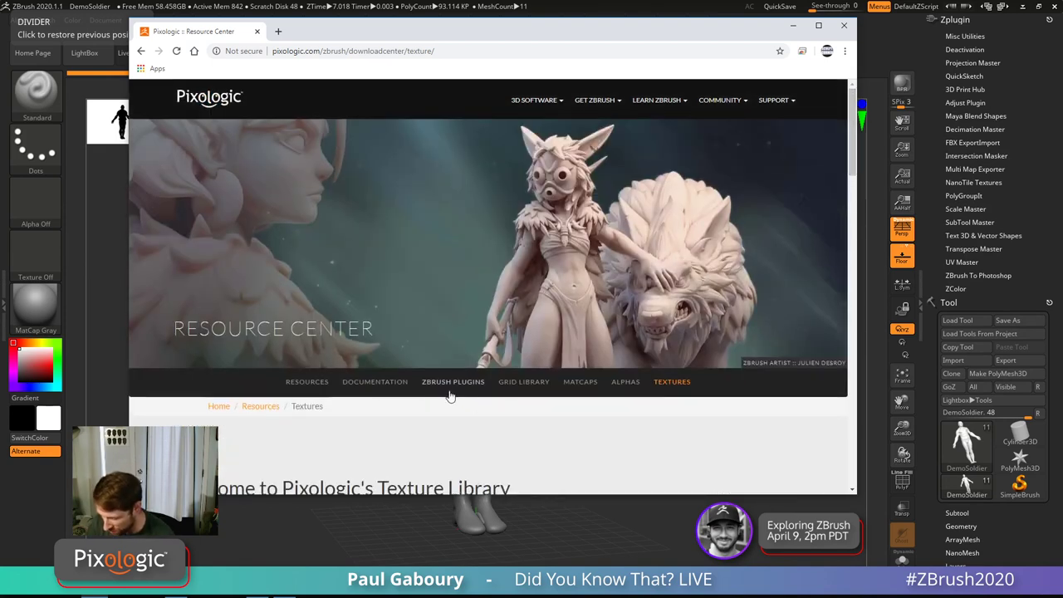
Step: Open the ZBrush Plugins page, enlarge the browser window and examine plugins such as PolyGroupIt, Intersection Masker and FBX ExportImport
{"action": "left_click", "coordinate": [452, 388]}
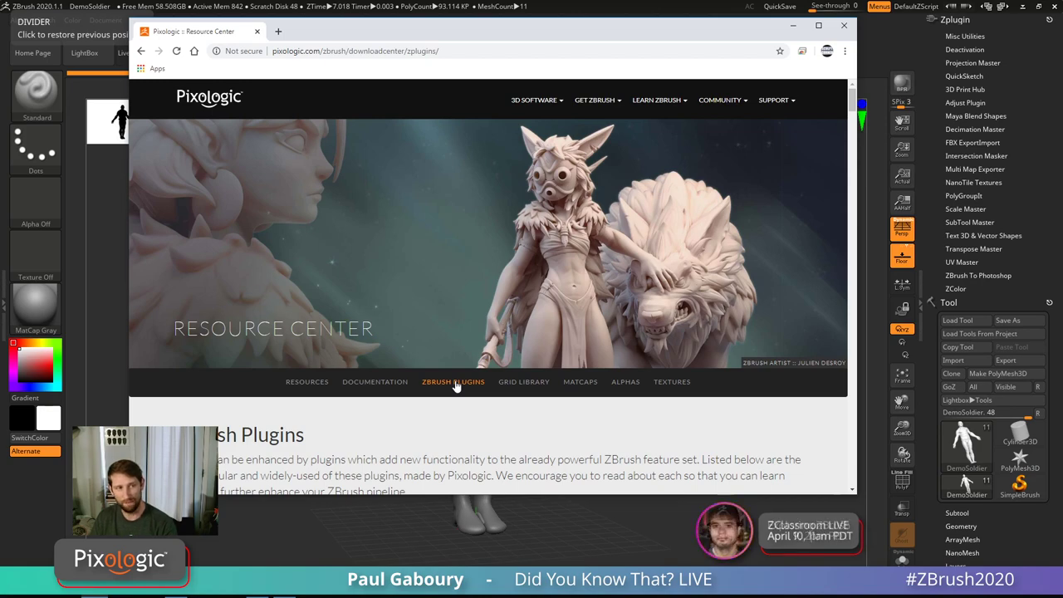
{"action": "left_click_drag", "start_coordinate": [851, 106], "coordinate": [851, 175]}
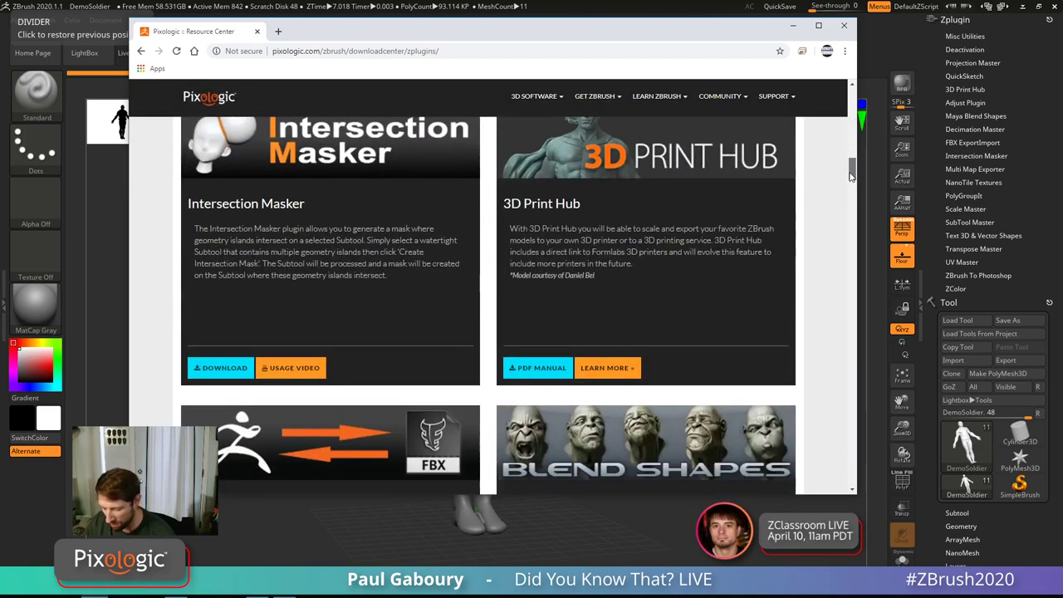
{"action": "left_click", "coordinate": [851, 489]}
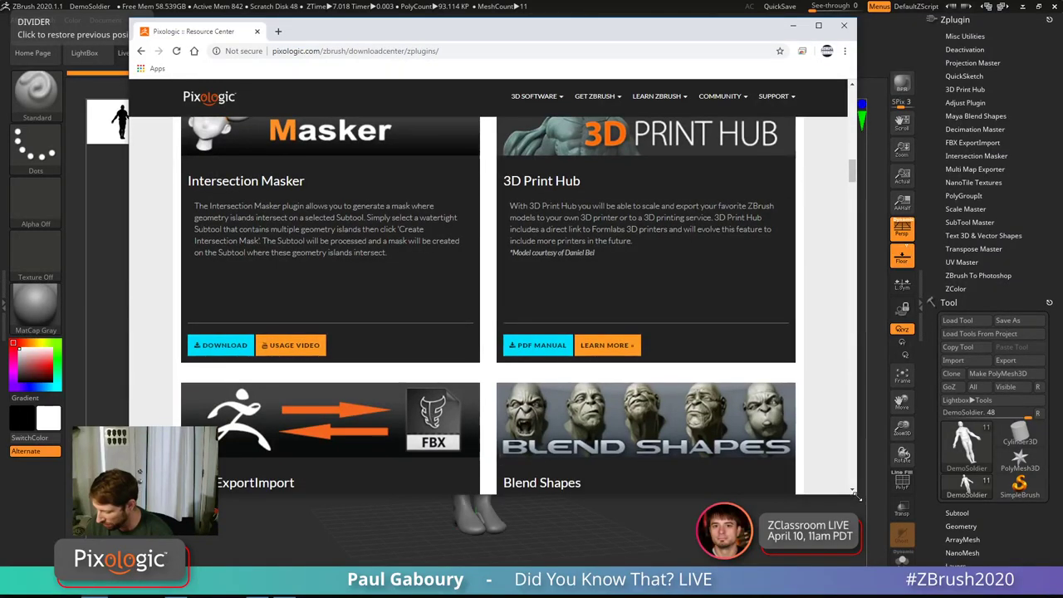
{"action": "left_click_drag", "start_coordinate": [858, 498], "coordinate": [924, 415]}
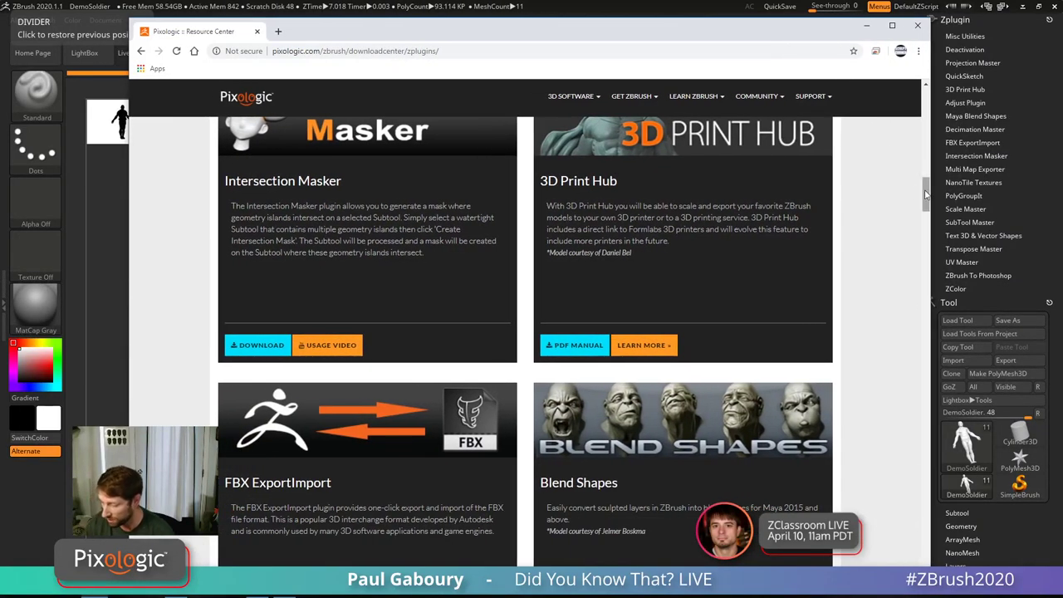
{"action": "left_click_drag", "start_coordinate": [927, 201], "coordinate": [927, 162]}
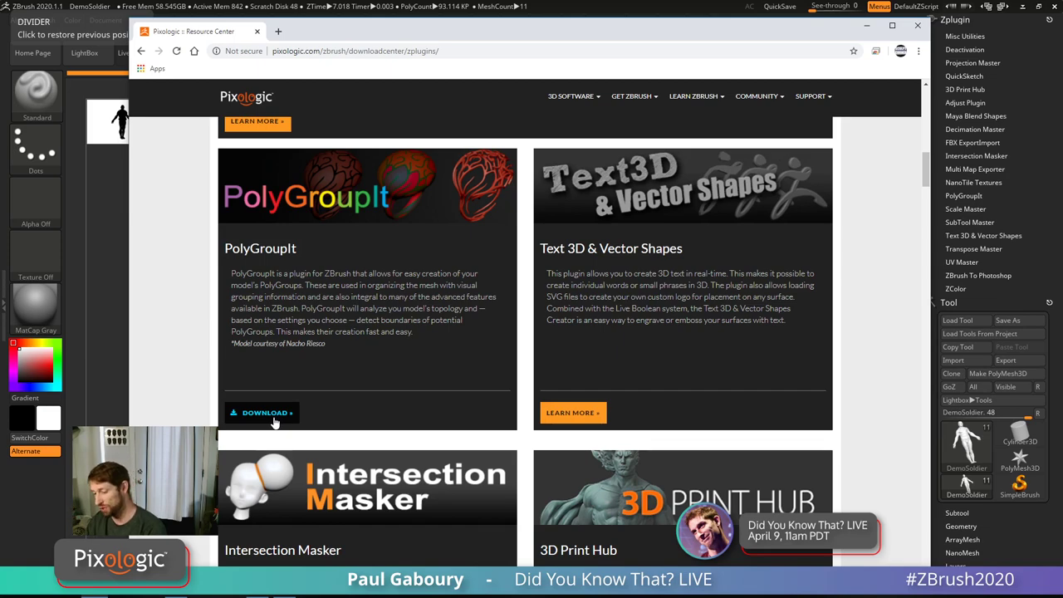
{"action": "mouse_move", "coordinate": [928, 176]}
{"action": "left_mouse_down"}
{"action": "mouse_move", "coordinate": [928, 160]}
{"action": "mouse_move", "coordinate": [928, 181]}
{"action": "left_mouse_up"}
{"action": "scroll", "coordinate": [927, 193], "scroll_direction": "down", "scroll_amount": 1}
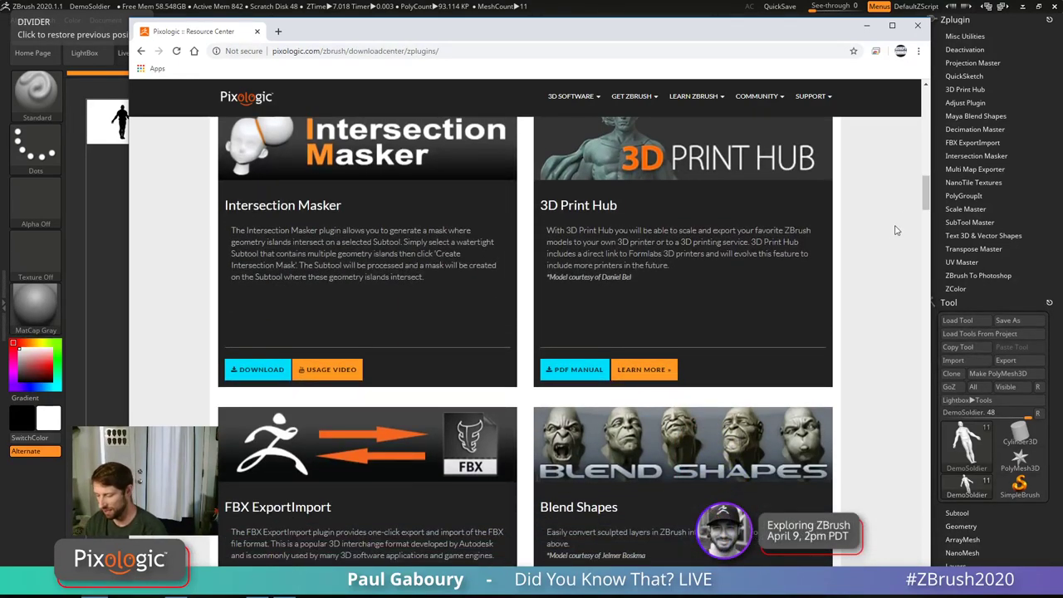
{"action": "left_click_drag", "start_coordinate": [924, 200], "coordinate": [927, 221]}
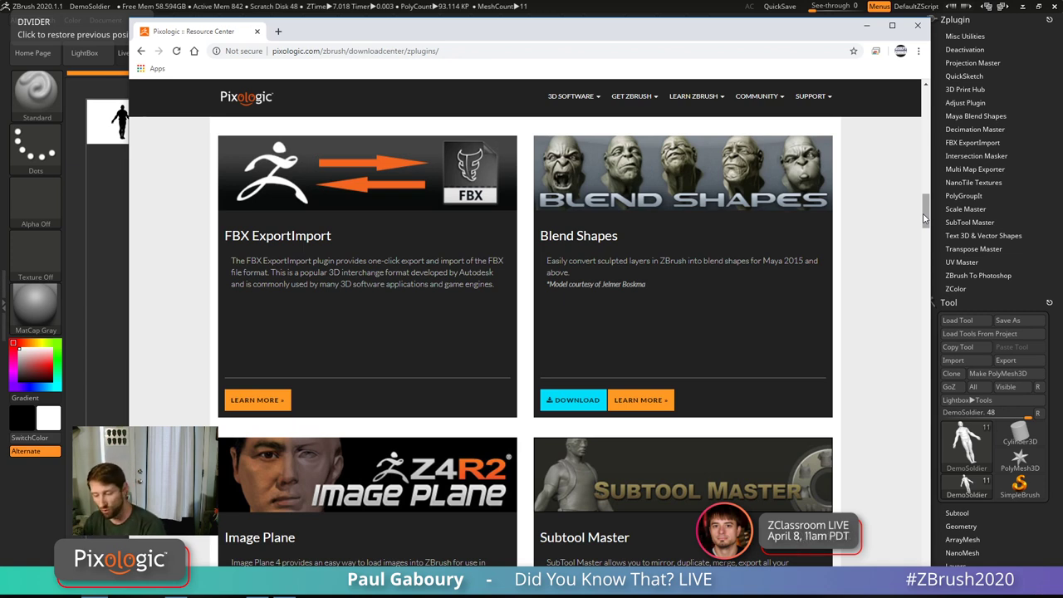
Step: Examine the plugins not included with ZBrush 2020, from ZBrush Compositor through NanoTile Textures to IMM Extractor
{"action": "left_click_drag", "start_coordinate": [924, 218], "coordinate": [923, 348]}
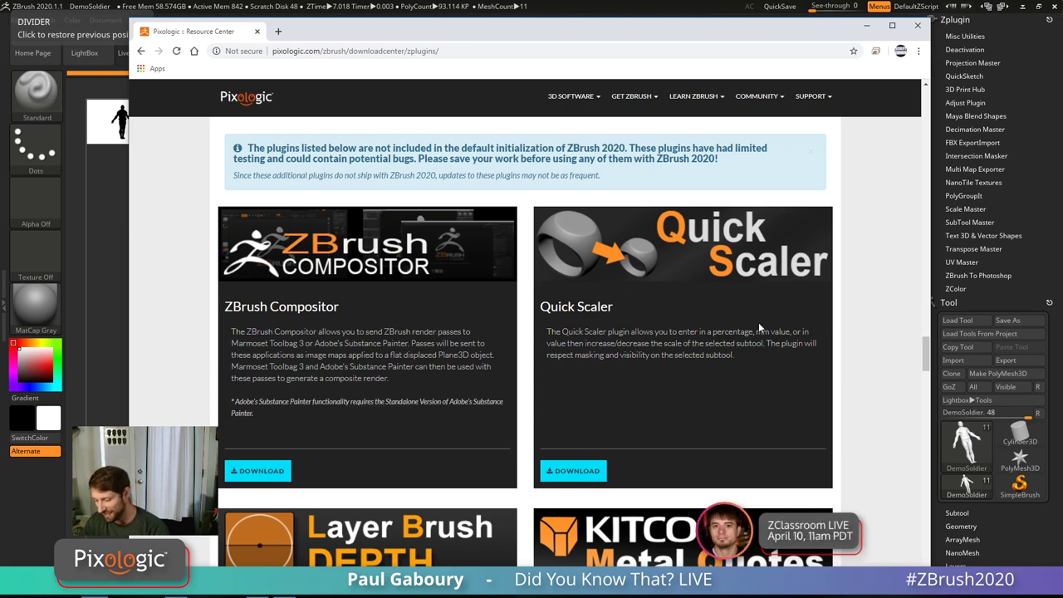
{"action": "scroll", "coordinate": [927, 359], "scroll_direction": "down", "scroll_amount": 3}
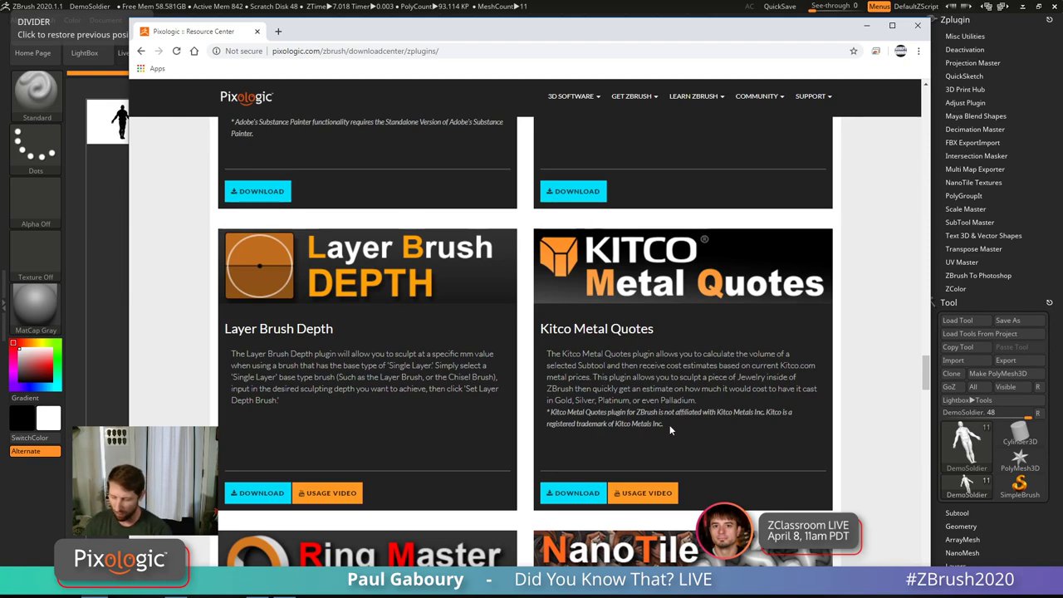
{"action": "left_click_drag", "start_coordinate": [927, 374], "coordinate": [928, 397]}
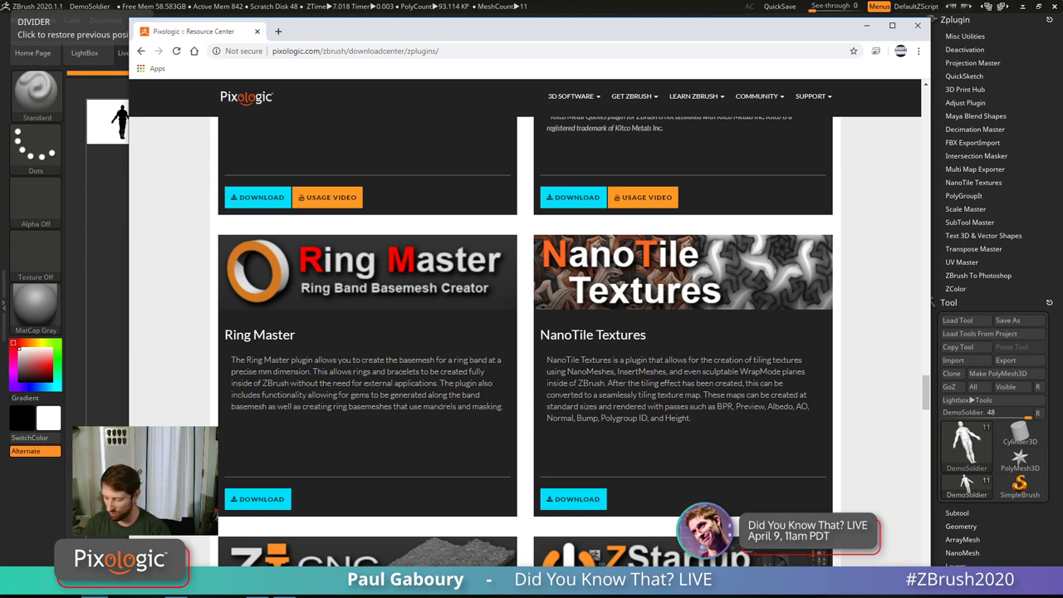
{"action": "left_click", "coordinate": [585, 502]}
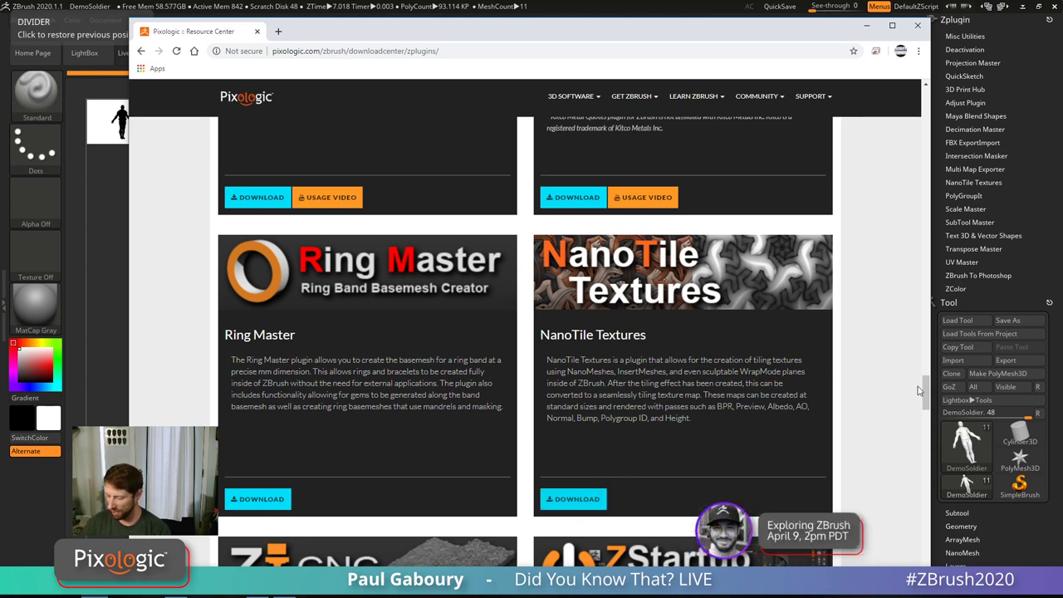
{"action": "mouse_move", "coordinate": [928, 396]}
{"action": "left_mouse_down"}
{"action": "mouse_move", "coordinate": [916, 528]}
{"action": "mouse_move", "coordinate": [928, 532]}
{"action": "mouse_move", "coordinate": [918, 432]}
{"action": "left_mouse_up"}
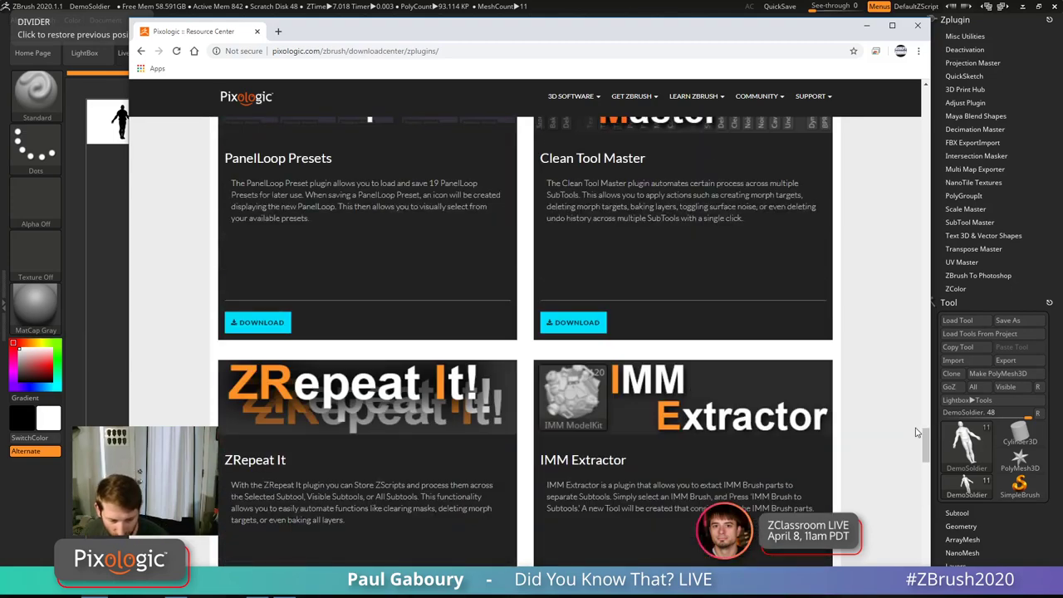
Step: Minimize the browser, switch to File Explorer and open the Pixologic folder inside Program Files on the C: drive
{"action": "left_click", "coordinate": [867, 25]}
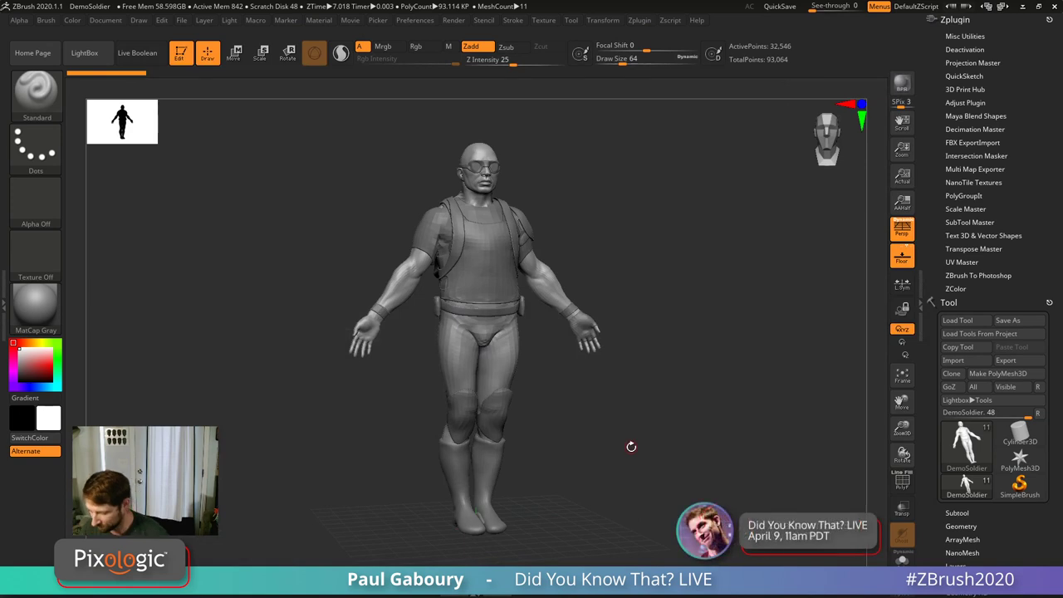
{"action": "mouse_move", "coordinate": [680, 461]}
{"action": "left_mouse_down"}
{"action": "mouse_move", "coordinate": [665, 475]}
{"action": "mouse_move", "coordinate": [682, 447]}
{"action": "left_mouse_up"}
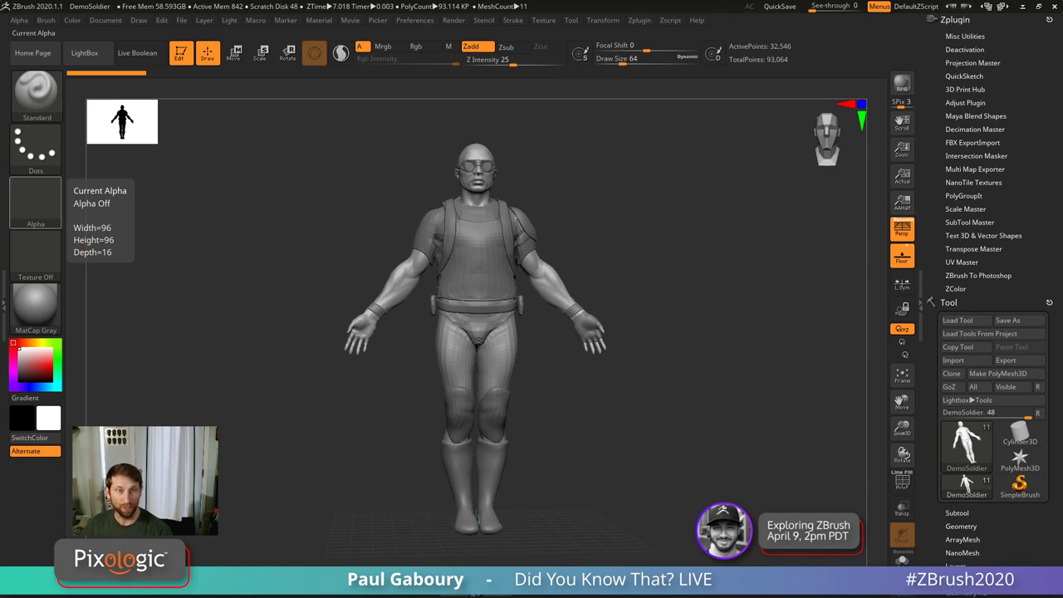
{"action": "left_click_drag", "start_coordinate": [2, 153], "coordinate": [425, 88]}
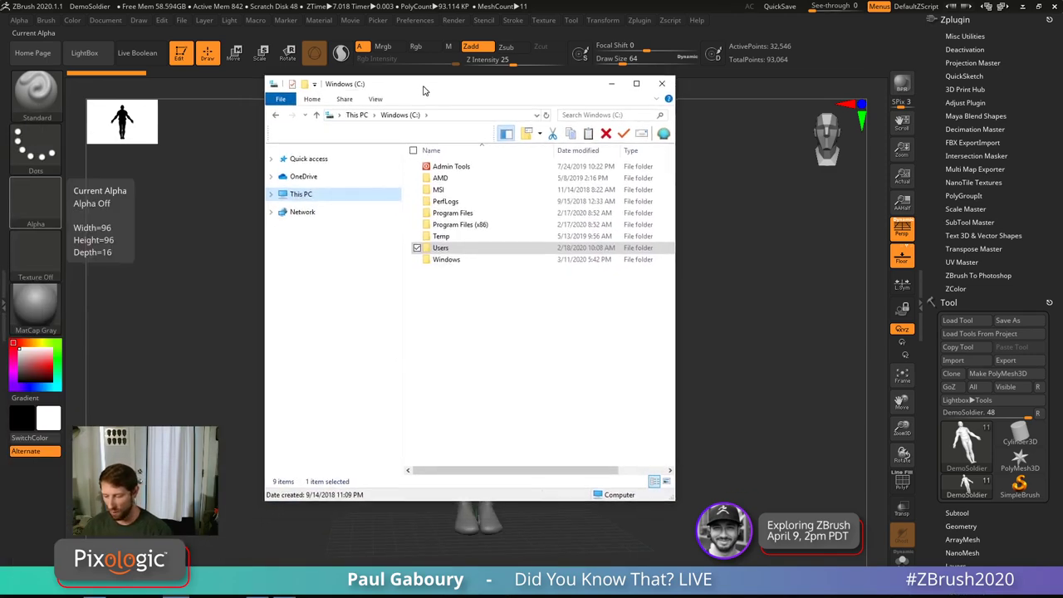
{"action": "double_click", "coordinate": [463, 213]}
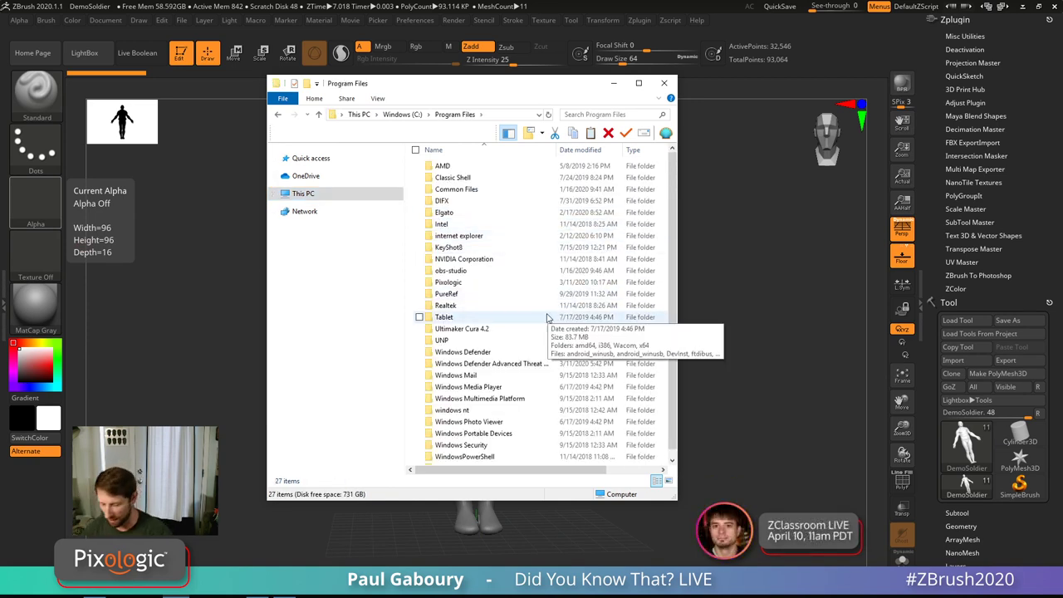
{"action": "double_click", "coordinate": [497, 283]}
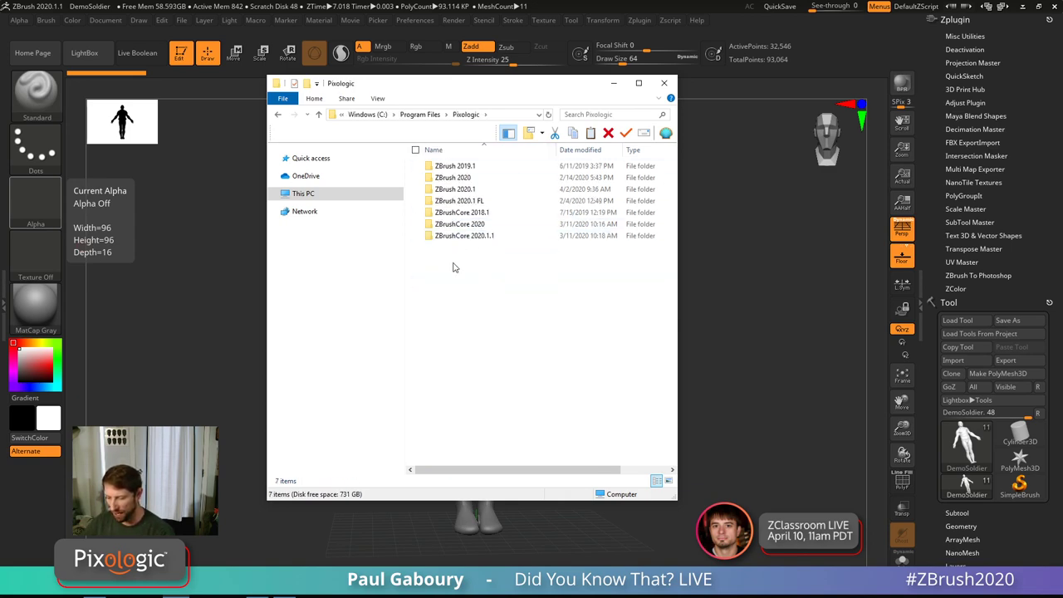
Step: Open the ZBrush 2020.1 folder, enlarge the File Explorer window and go into ZStartup and its ZPlugs64 folder
{"action": "double_click", "coordinate": [459, 190]}
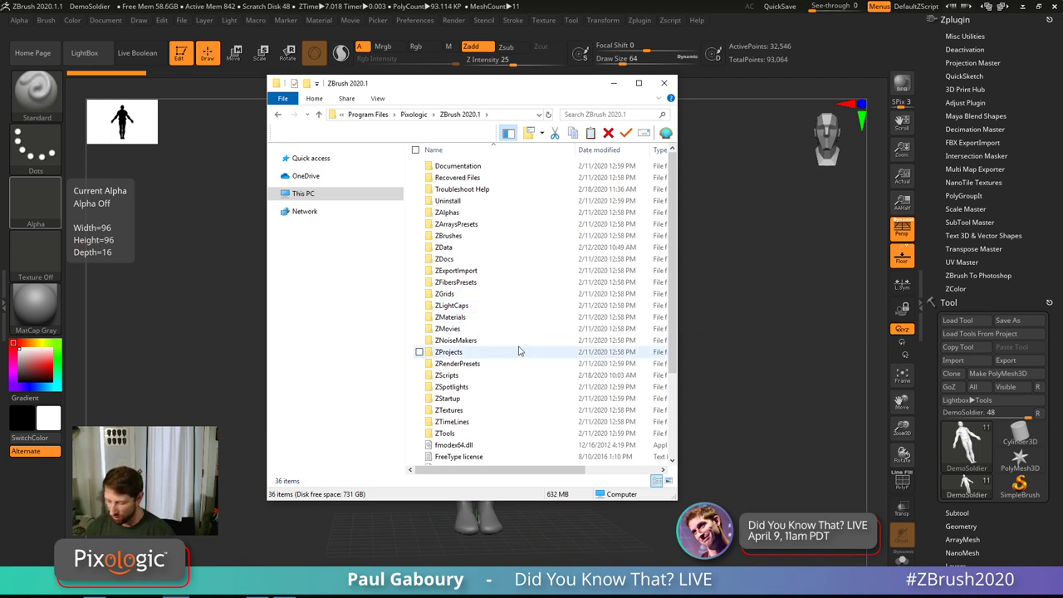
{"action": "left_click_drag", "start_coordinate": [675, 501], "coordinate": [797, 533]}
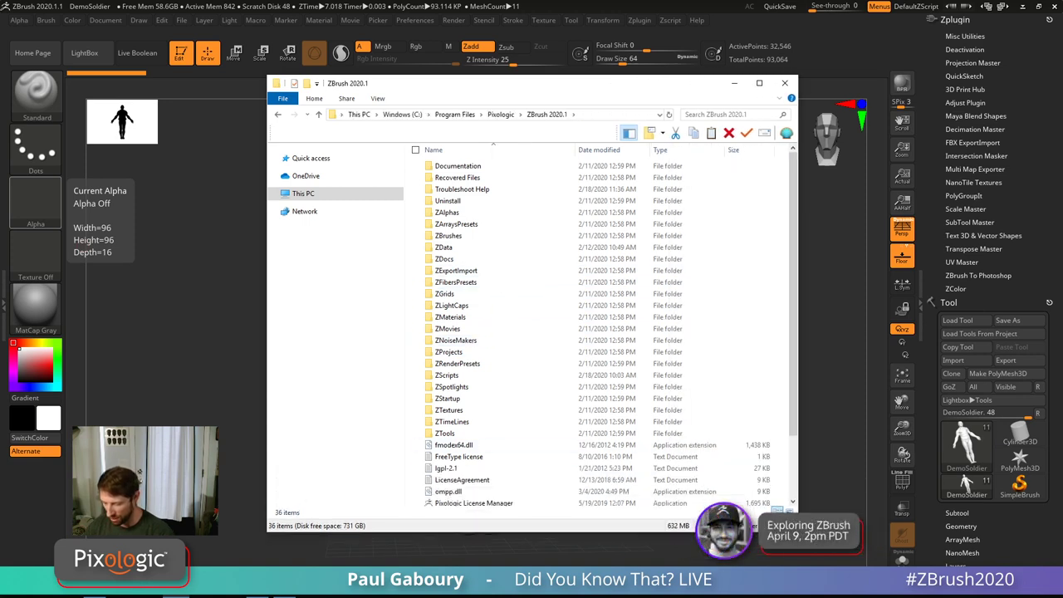
{"action": "double_click", "coordinate": [487, 398]}
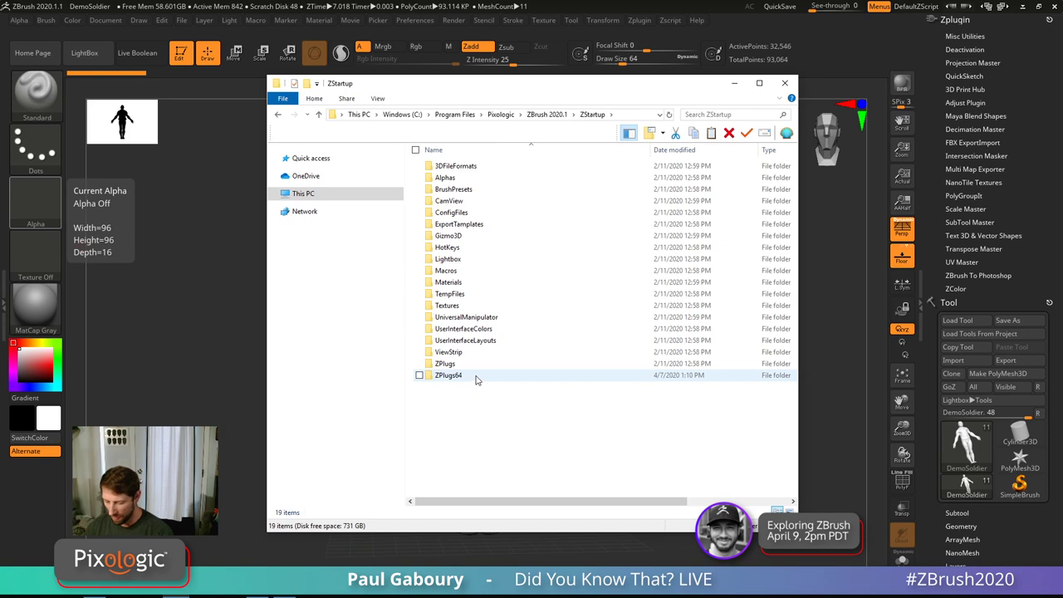
{"action": "double_click", "coordinate": [475, 378]}
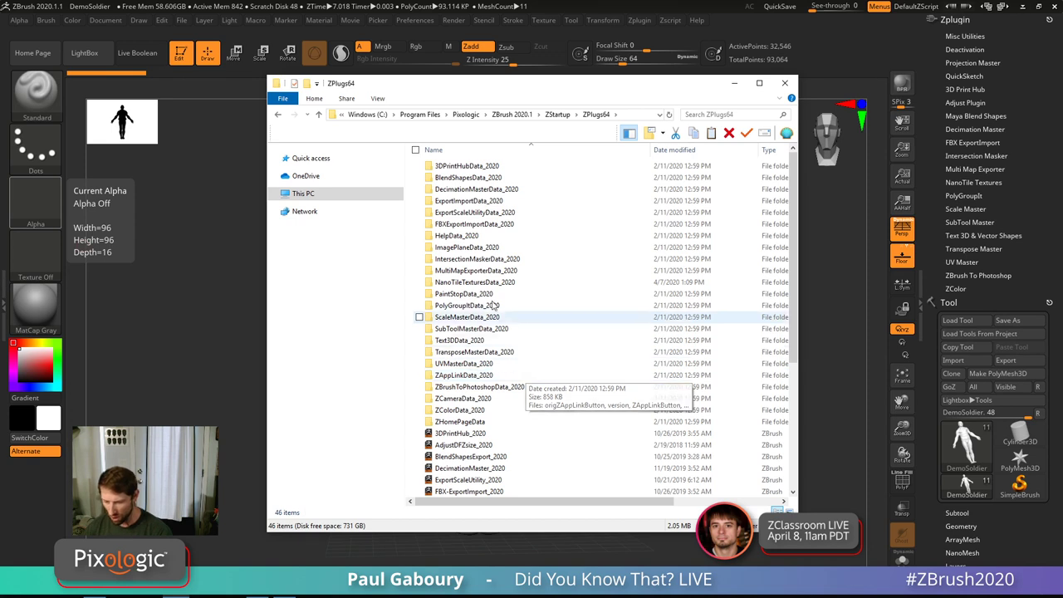
Step: Point out the NanoTileTexturesData_2020 folder and its matching NanoTileTextures_2020 plugin file in ZPlugs64
{"action": "left_click", "coordinate": [465, 284]}
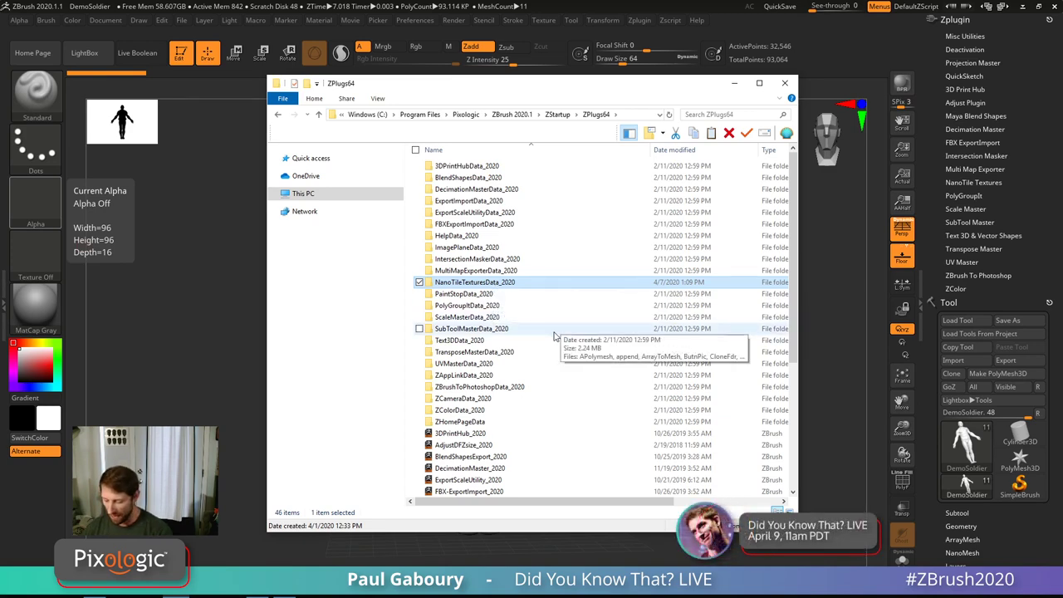
{"action": "scroll", "coordinate": [554, 337], "scroll_direction": "down", "scroll_amount": 6}
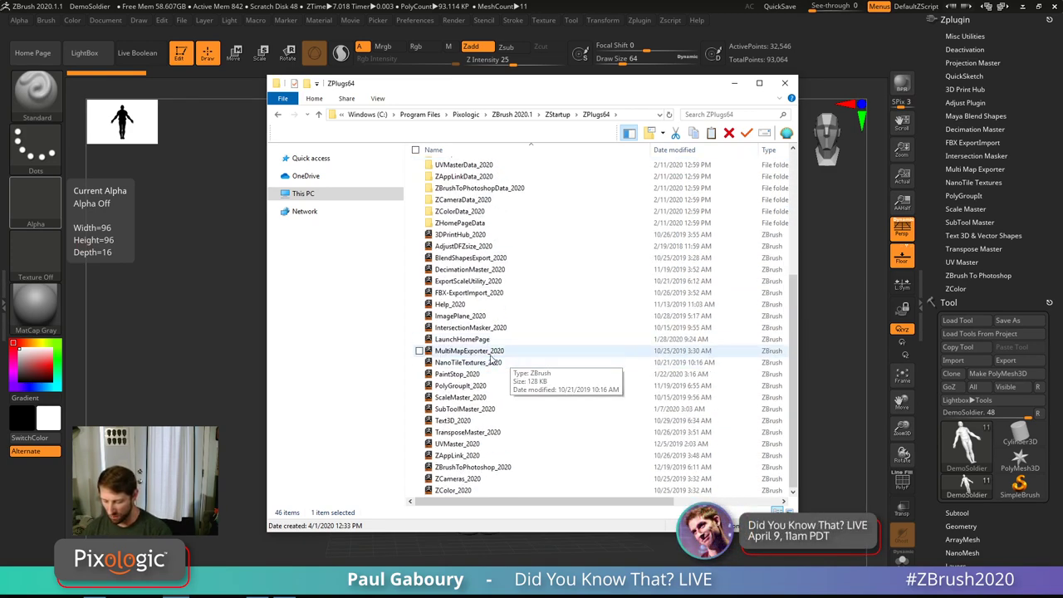
{"action": "left_click", "coordinate": [479, 366]}
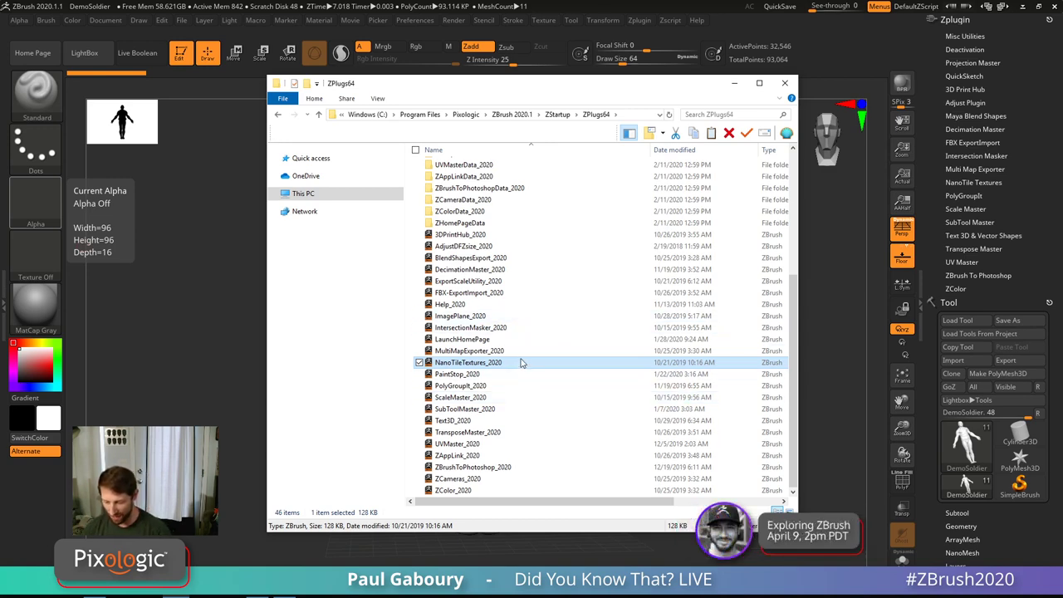
{"action": "scroll", "coordinate": [580, 336], "scroll_direction": "up", "scroll_amount": 5}
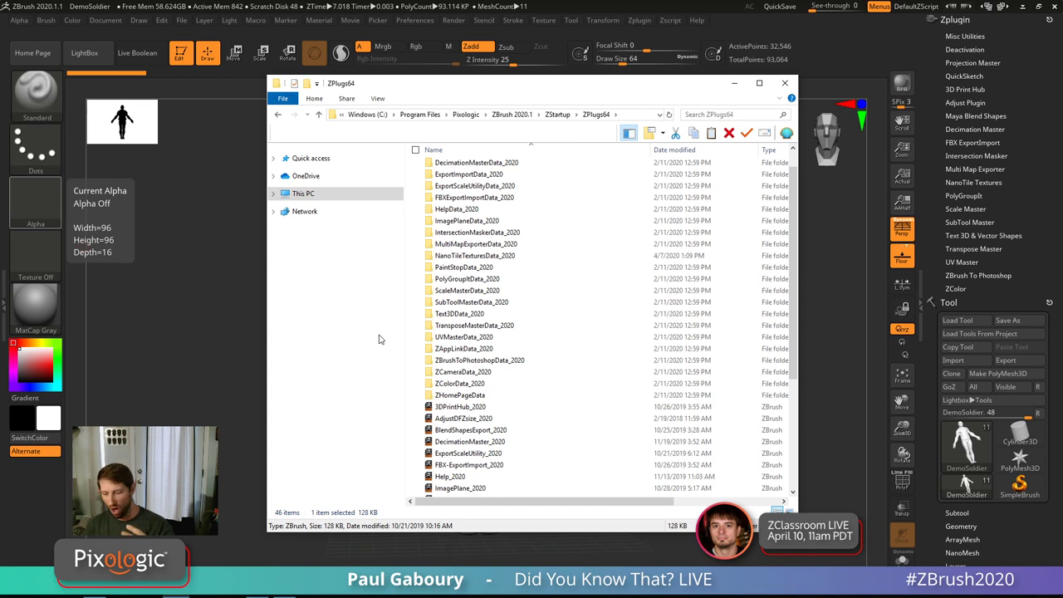
Step: Switch back to ZBrush, expand the NanoTile Textures plugin and look through its setup, generation and canvas options
{"action": "left_click", "coordinate": [234, 328]}
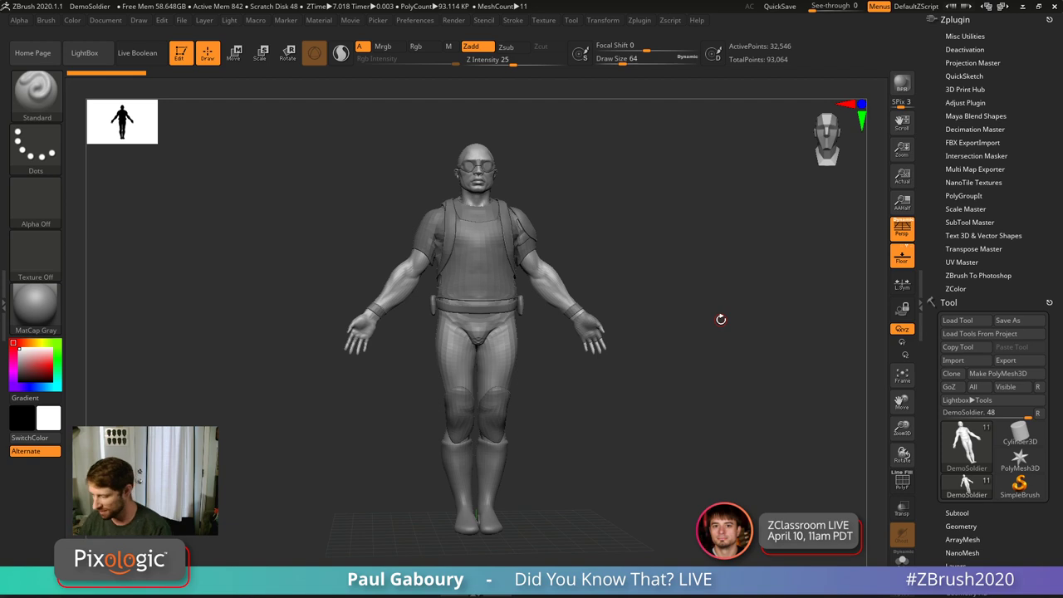
{"action": "left_click", "coordinate": [980, 183]}
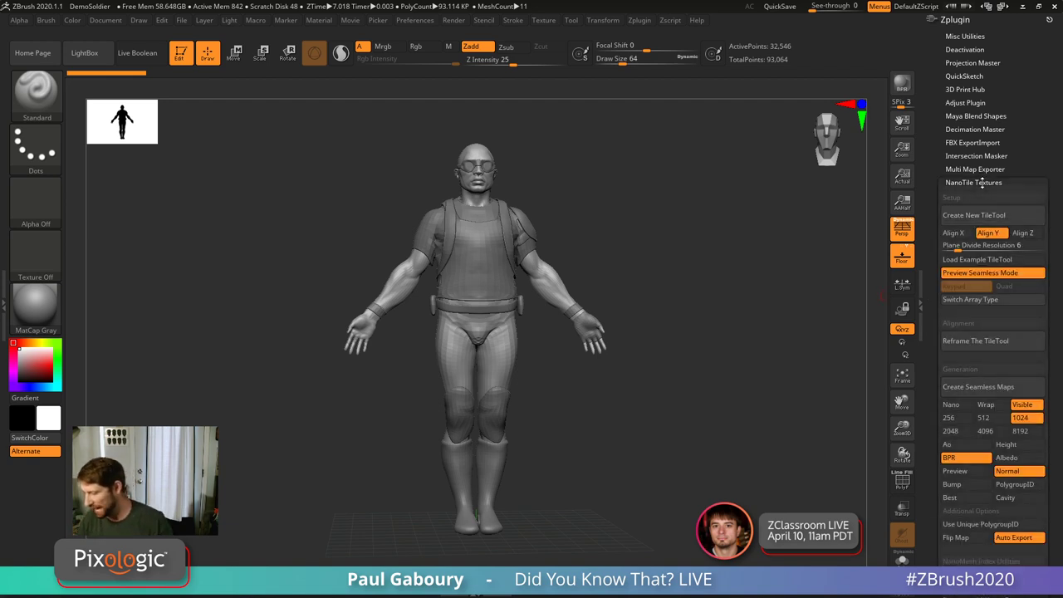
{"action": "left_click_drag", "start_coordinate": [1053, 450], "coordinate": [1056, 388]}
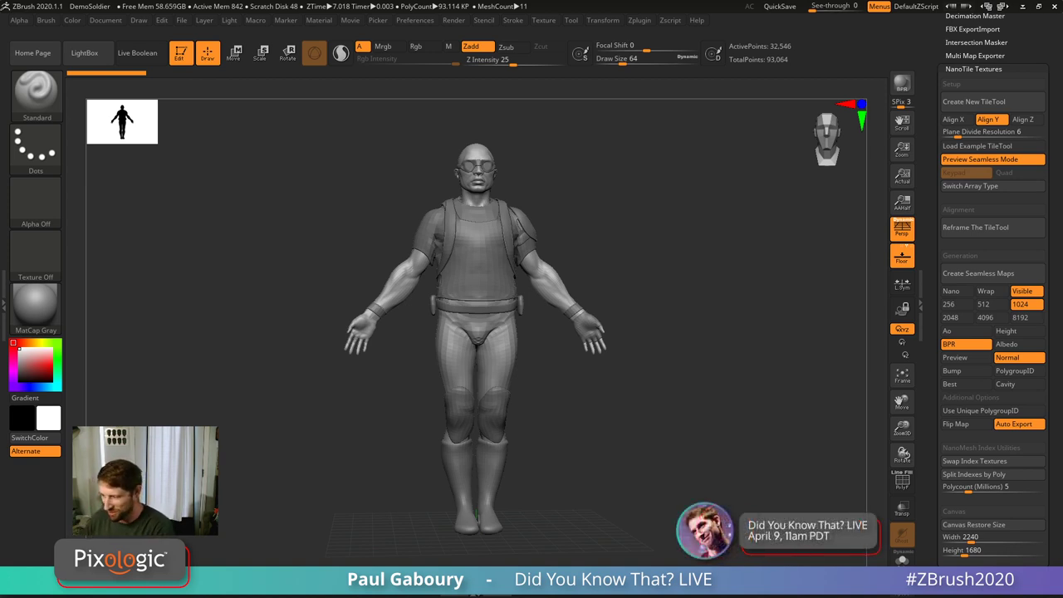
Step: Switch the active tool from the DemoSoldier to a Sphere3D, convert it to a PolyMesh3D and hide the floor grid
{"action": "scroll", "coordinate": [992, 291], "scroll_direction": "down", "scroll_amount": 5}
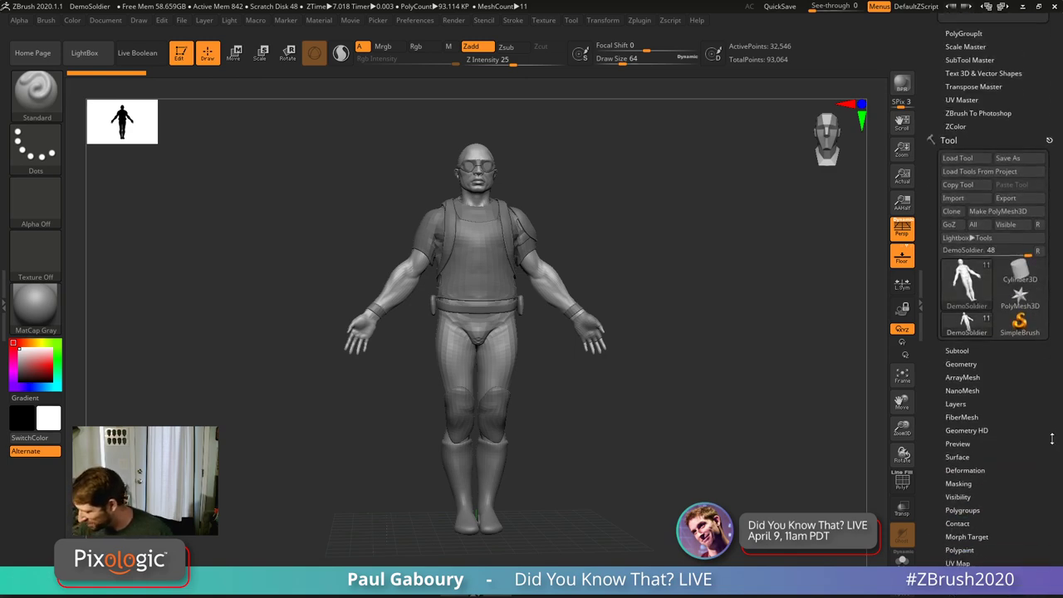
{"action": "left_click", "coordinate": [967, 282]}
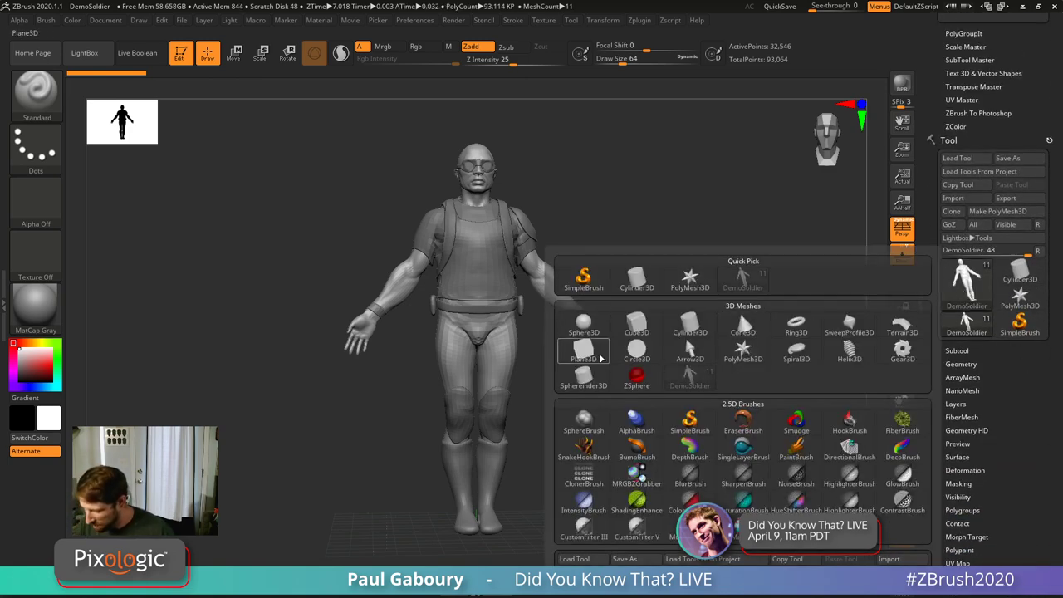
{"action": "left_click", "coordinate": [590, 325]}
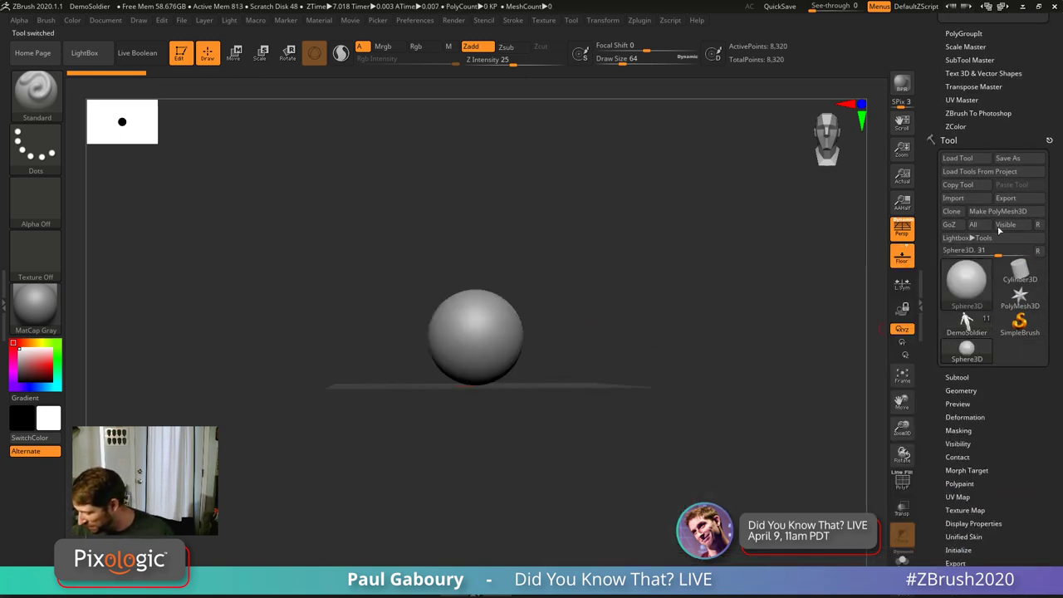
{"action": "left_click", "coordinate": [1004, 212]}
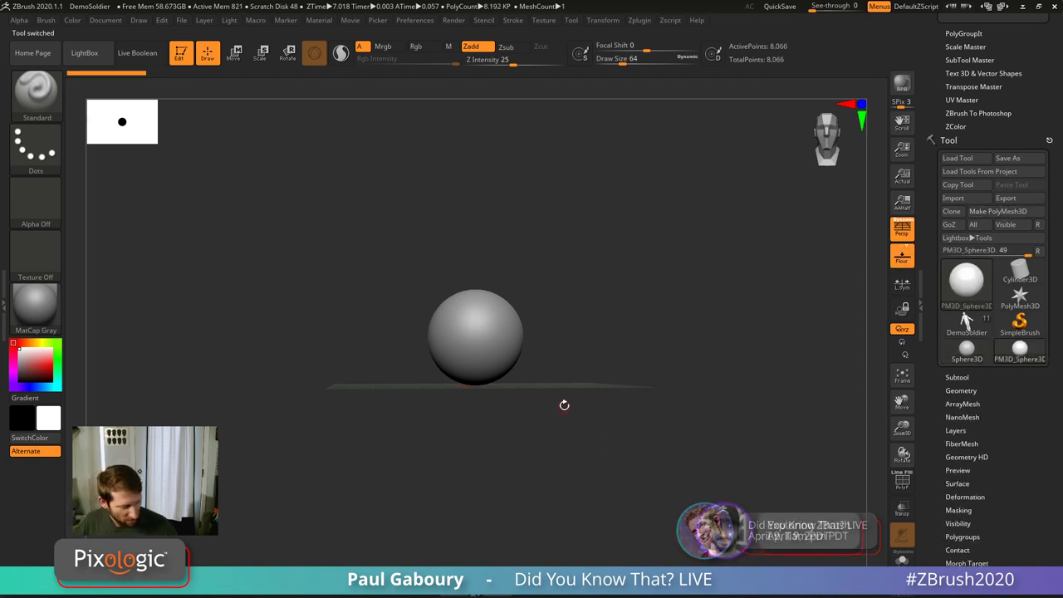
{"action": "right_click_drag", "start_coordinate": [563, 404], "coordinate": [629, 481], "text": "ctrl"}
{"action": "right_click_drag", "start_coordinate": [636, 424], "coordinate": [657, 454], "text": "alt"}
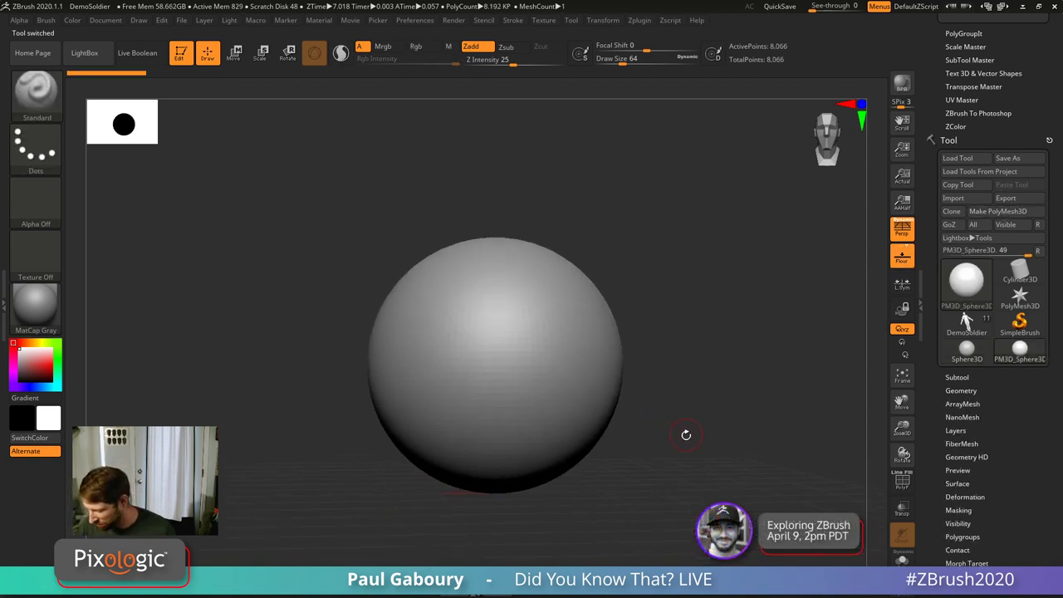
{"action": "left_click_drag", "start_coordinate": [686, 437], "coordinate": [633, 427]}
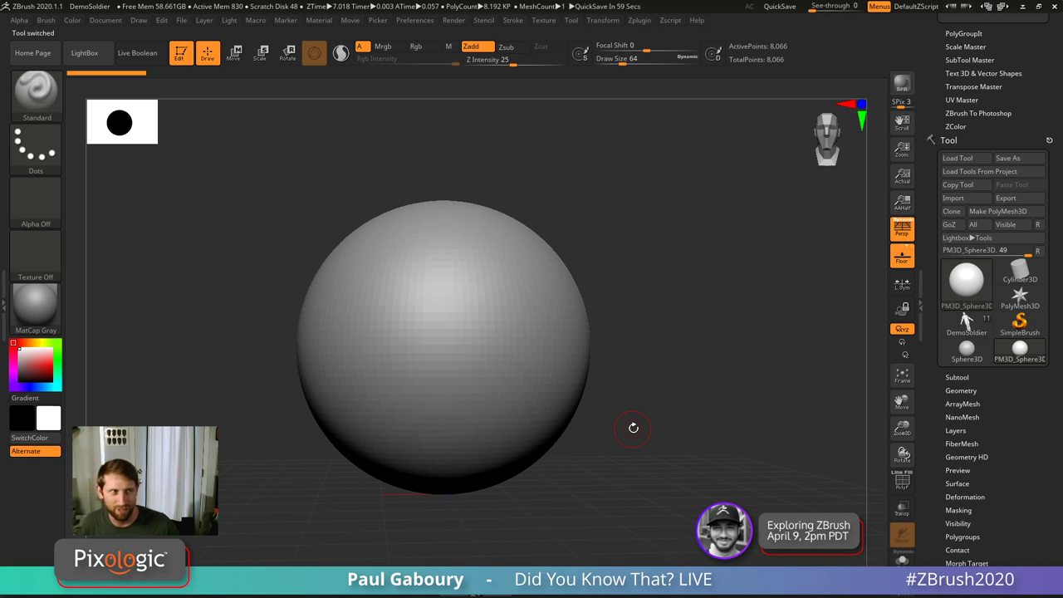
{"action": "left_click", "coordinate": [903, 261]}
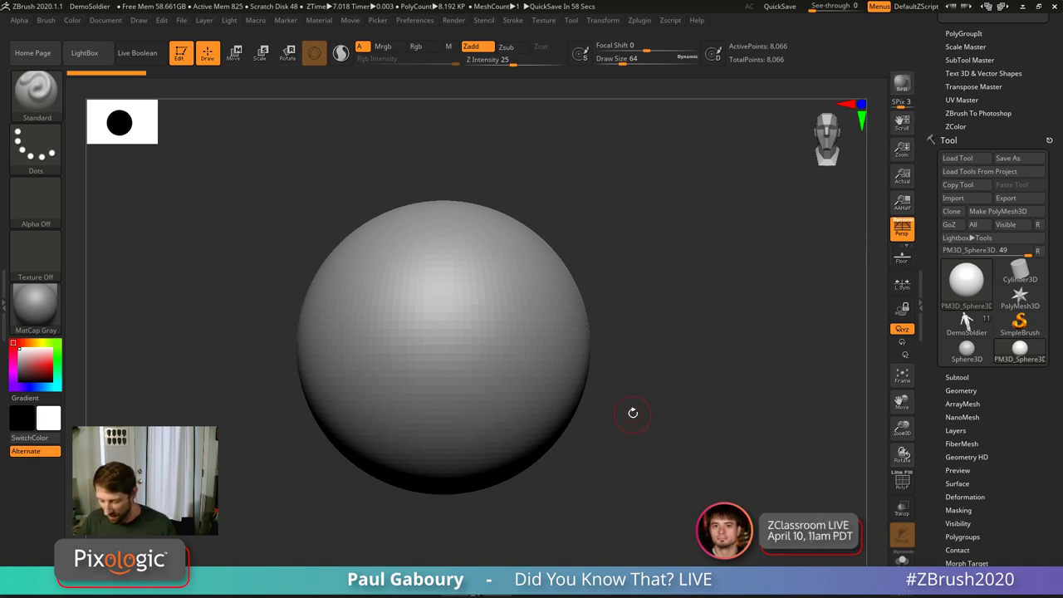
Step: Set the draw size to 94 and mask a wide area on the side of the sphere with symmetry
{"action": "left_click_drag", "start_coordinate": [631, 407], "coordinate": [657, 387]}
{"action": "key", "text": "s"}
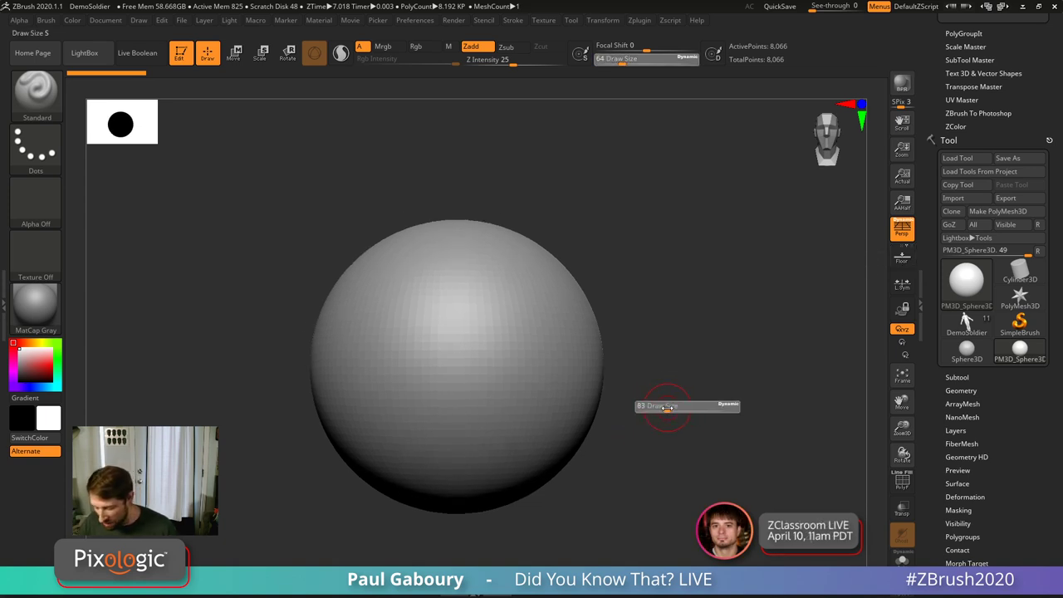
{"action": "left_click", "coordinate": [665, 407]}
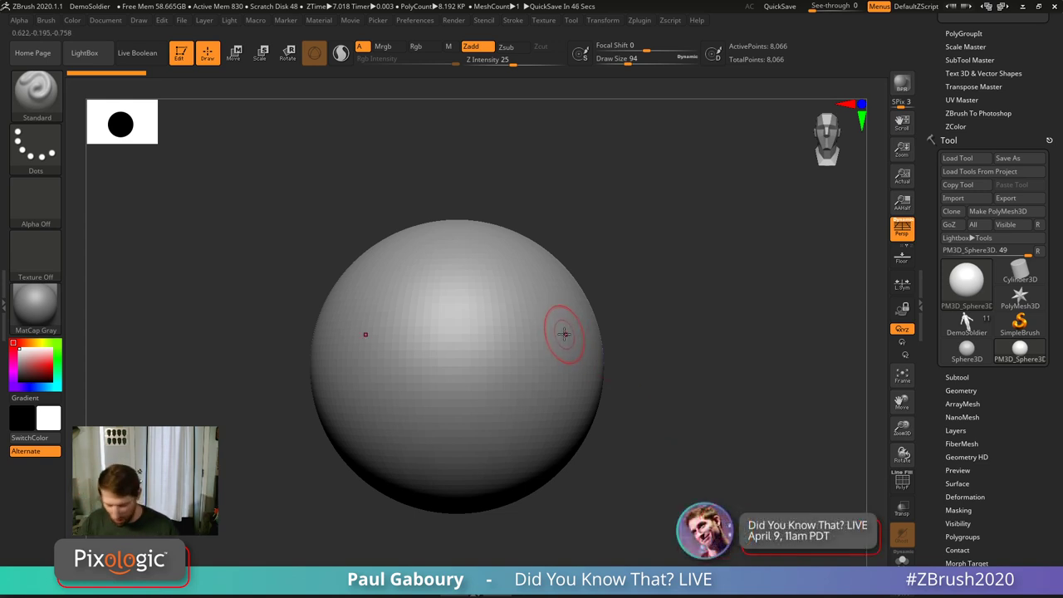
{"action": "left_click_drag", "start_coordinate": [667, 375], "coordinate": [508, 268], "text": "ctrl"}
{"action": "left_click_drag", "start_coordinate": [705, 377], "coordinate": [750, 513]}
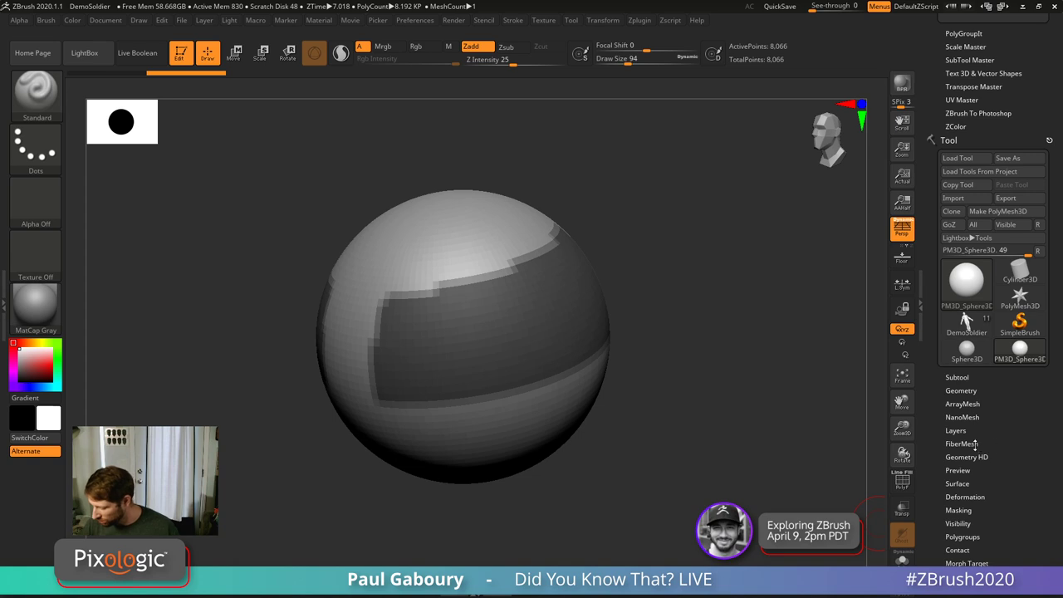
Step: Expand the FiberMesh settings for the sphere and show the full list of fiber modifiers
{"action": "left_click", "coordinate": [996, 444]}
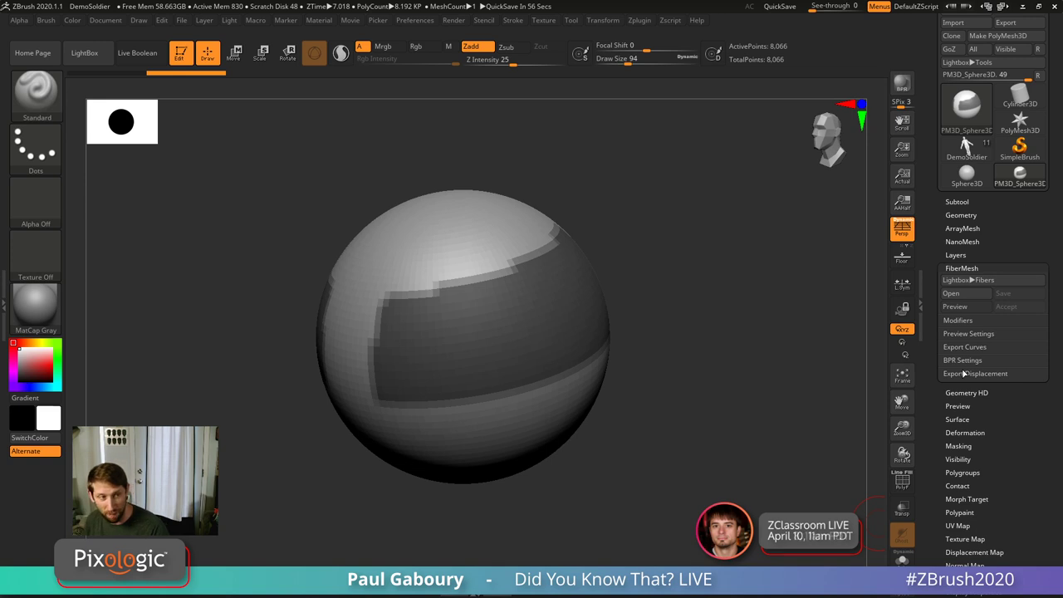
{"action": "left_click", "coordinate": [962, 320]}
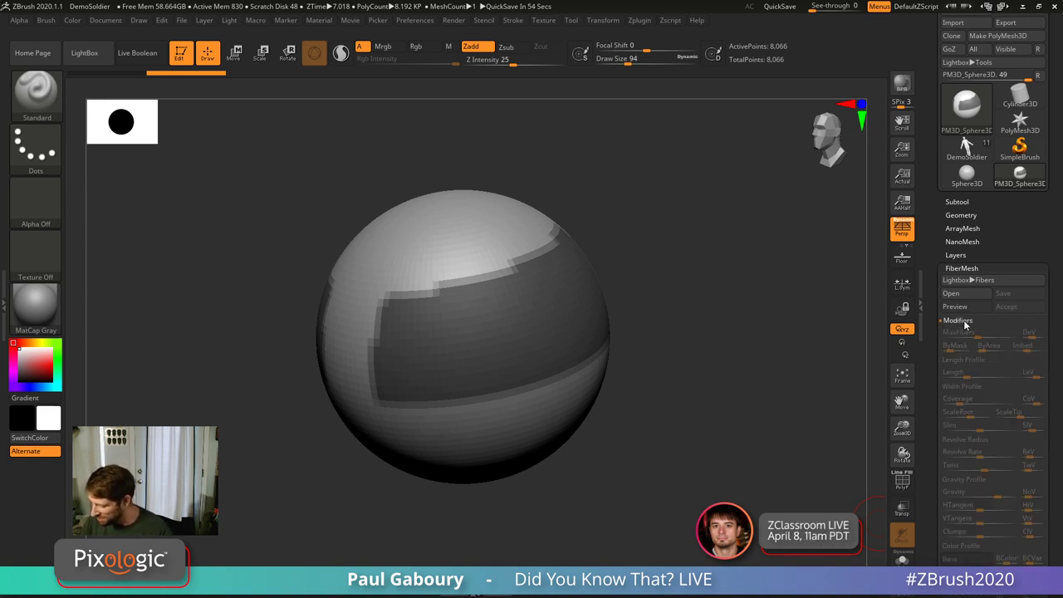
{"action": "scroll", "coordinate": [1055, 456], "scroll_direction": "down", "scroll_amount": 4}
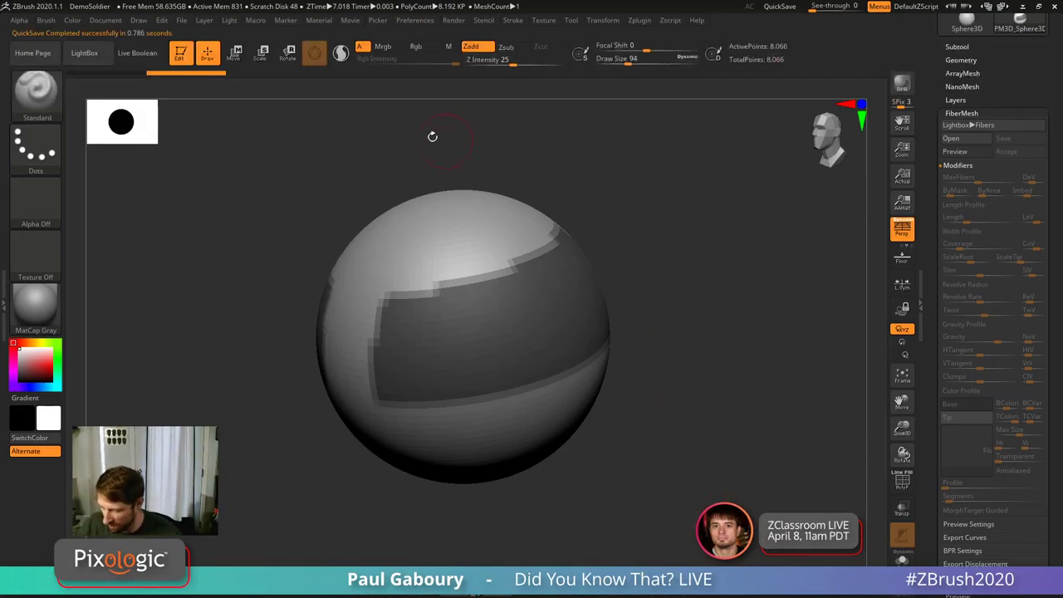
Step: Set the QuickSave maximum duration to 40 minutes and the rest duration to 30 minutes in the preferences
{"action": "left_click", "coordinate": [424, 21]}
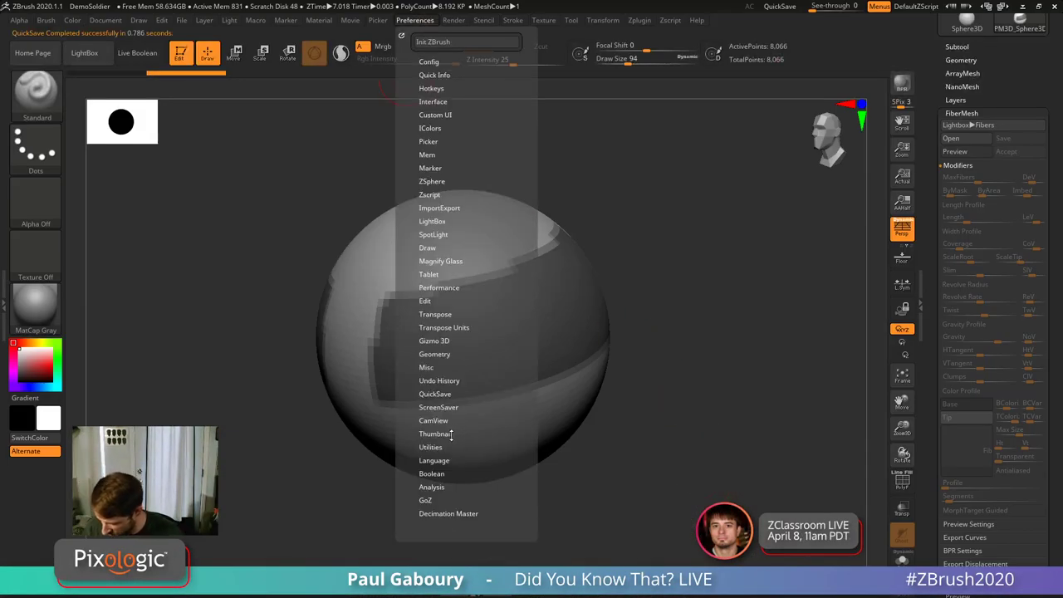
{"action": "left_click", "coordinate": [450, 407]}
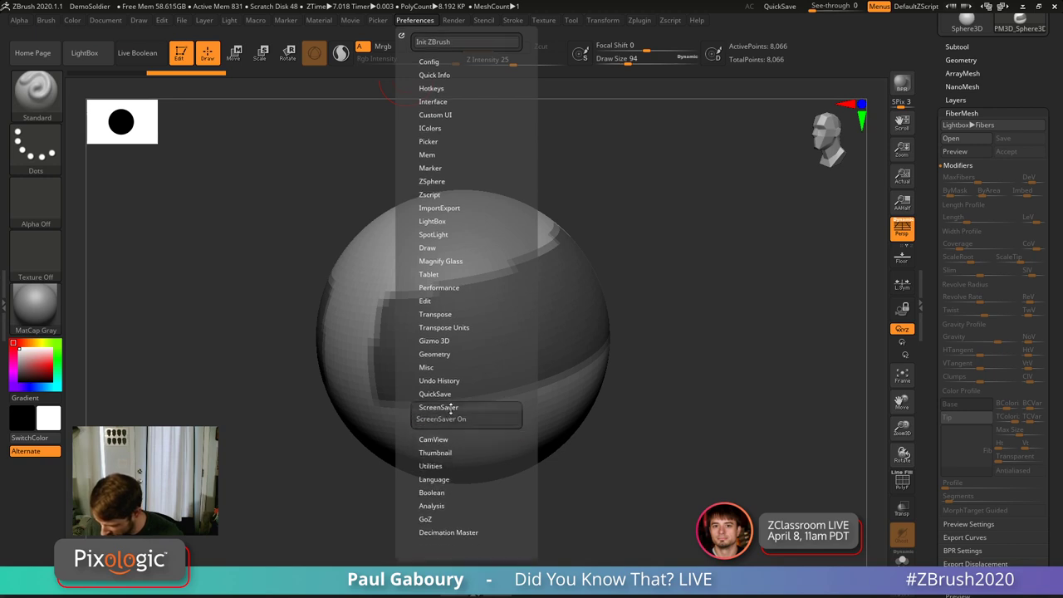
{"action": "left_click", "coordinate": [449, 408]}
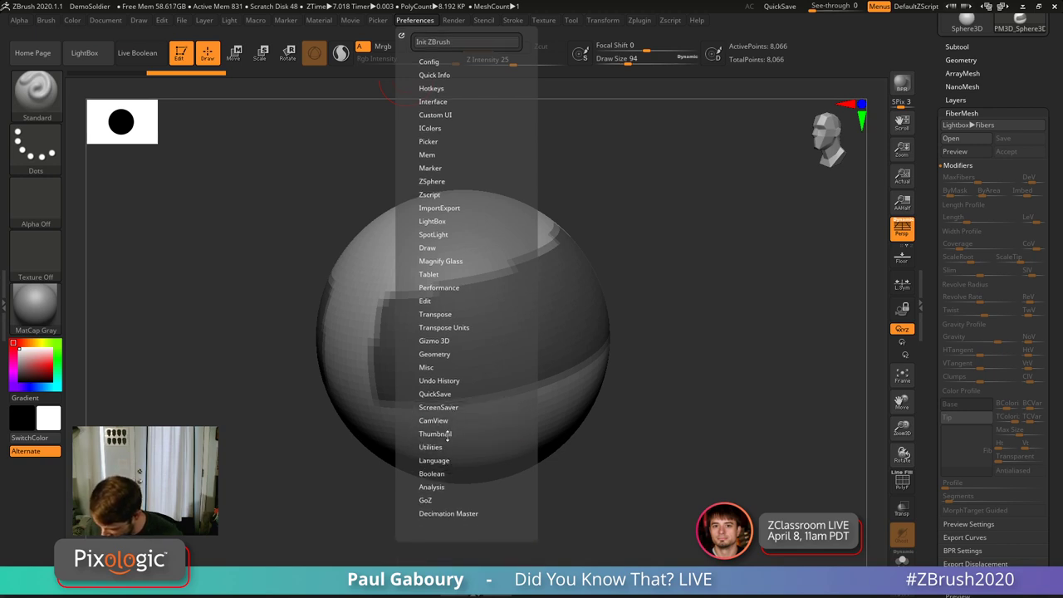
{"action": "left_click", "coordinate": [435, 394]}
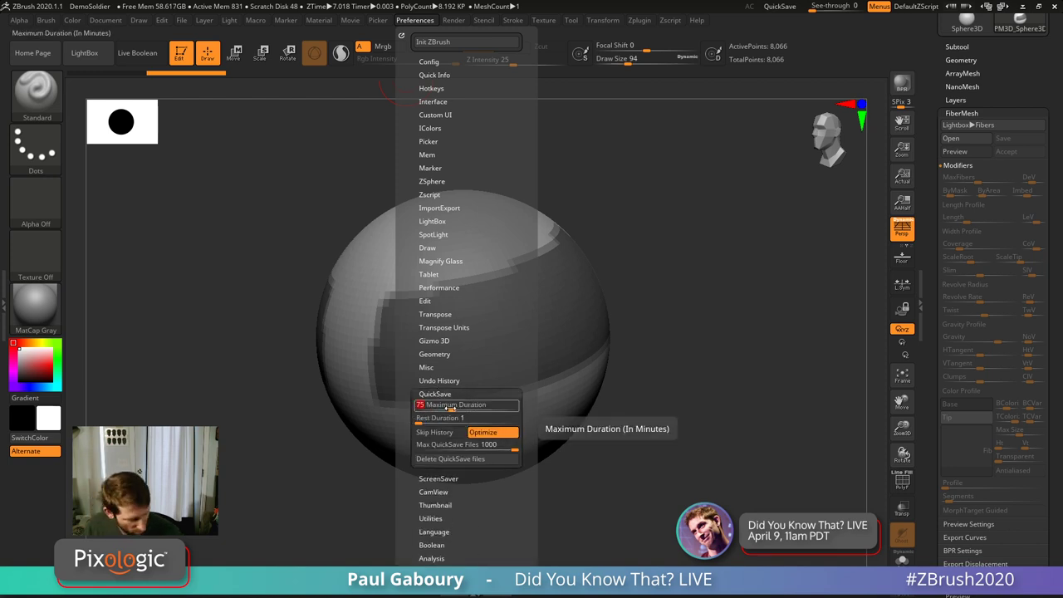
{"action": "left_click", "coordinate": [449, 408]}
{"action": "type", "text": "40"}
{"action": "key", "text": "Return"}
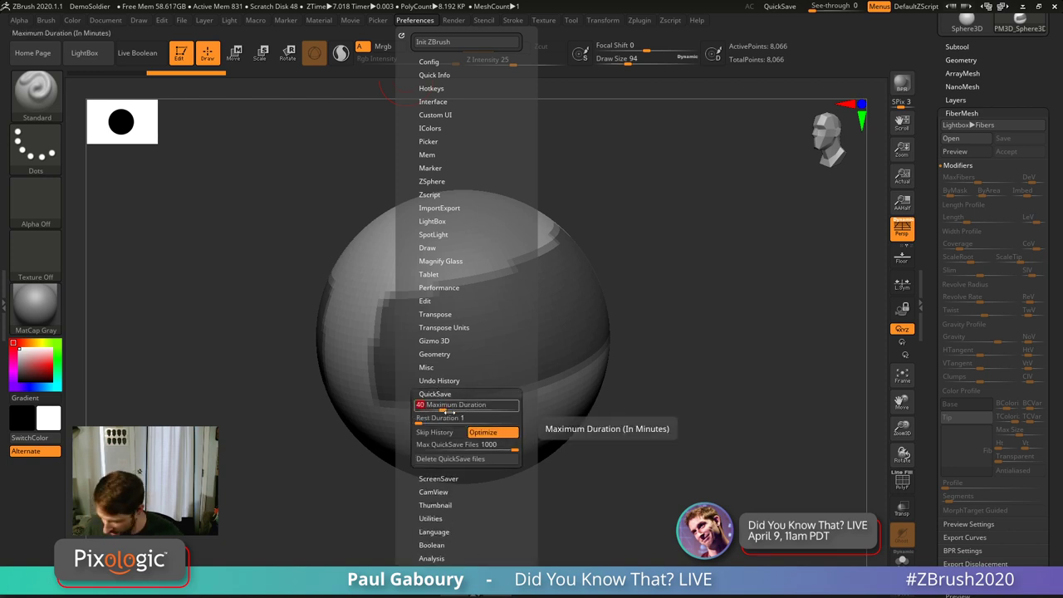
{"action": "left_click", "coordinate": [419, 420]}
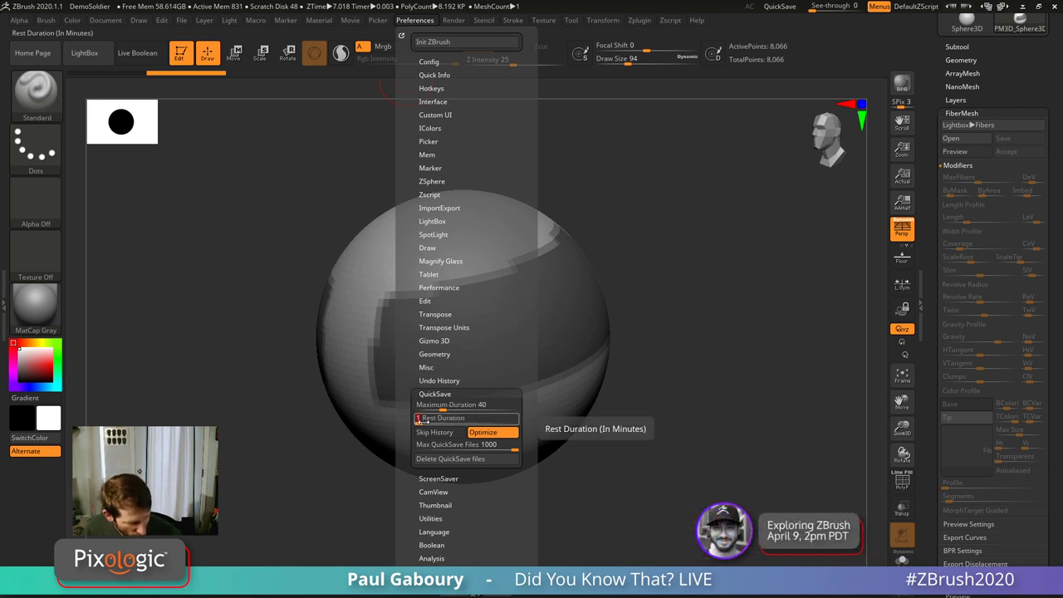
{"action": "type", "text": "30"}
{"action": "key", "text": "Return"}
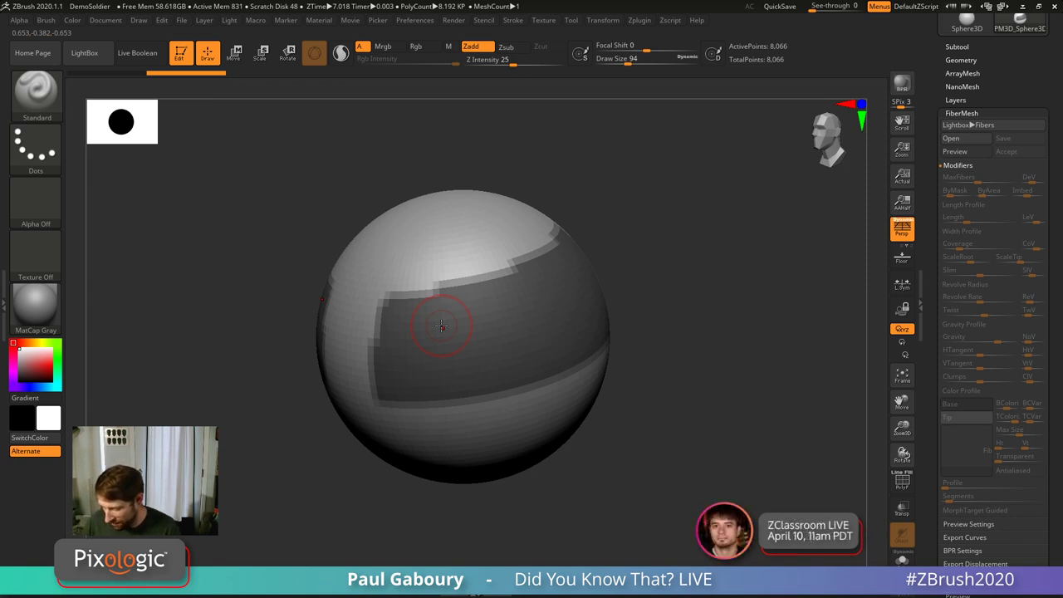
Step: Preview FiberMesh fibers on the masked area, set the draw size to 25 and inspect the fibers up close
{"action": "left_click", "coordinate": [963, 152]}
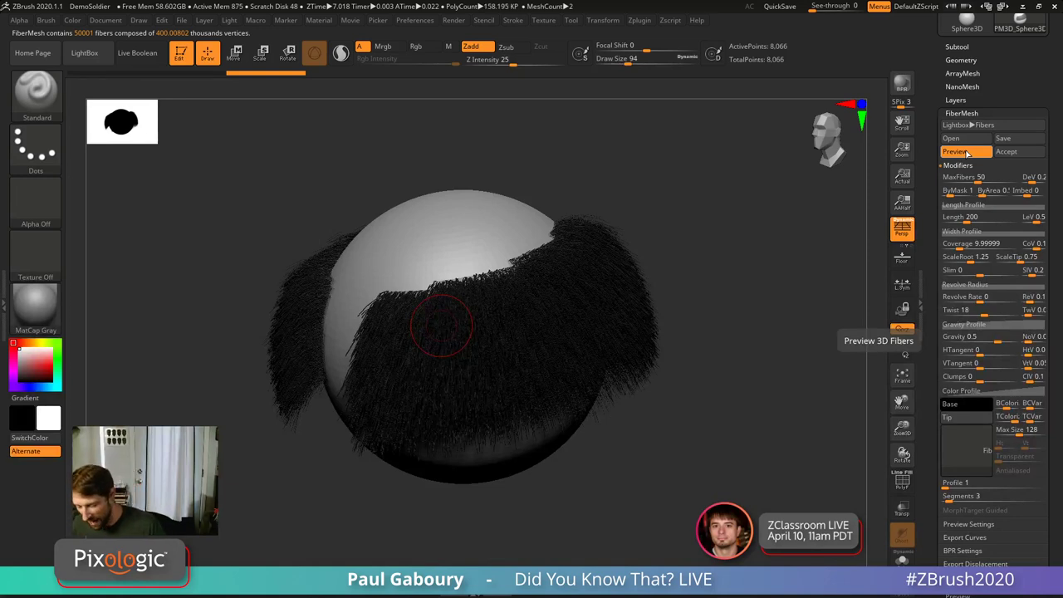
{"action": "left_click_drag", "start_coordinate": [736, 439], "coordinate": [552, 372]}
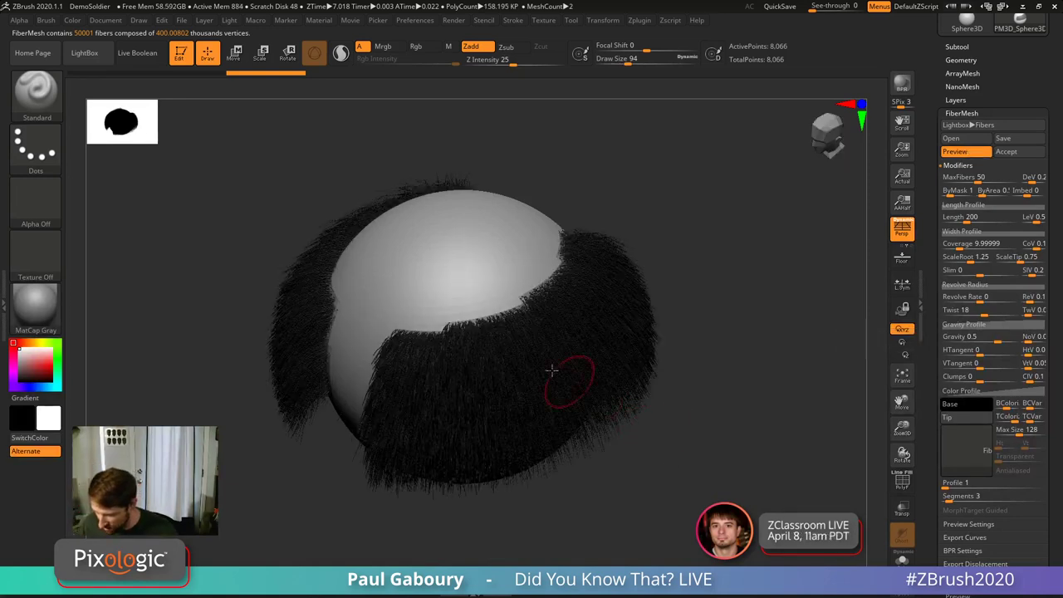
{"action": "mouse_move", "coordinate": [552, 371]}
{"action": "right_mouse_down", "text": "ctrl"}
{"action": "mouse_move", "coordinate": [573, 423]}
{"action": "mouse_move", "coordinate": [590, 373]}
{"action": "mouse_move", "coordinate": [600, 382]}
{"action": "mouse_move", "coordinate": [599, 334]}
{"action": "mouse_move", "coordinate": [621, 401]}
{"action": "right_mouse_up", "text": "ctrl"}
{"action": "key", "text": "s"}
{"action": "left_click_drag", "start_coordinate": [625, 405], "coordinate": [609, 404]}
{"action": "mouse_move", "coordinate": [609, 404]}
{"action": "right_mouse_down"}
{"action": "mouse_move", "coordinate": [591, 373]}
{"action": "mouse_move", "coordinate": [625, 421]}
{"action": "right_mouse_up"}
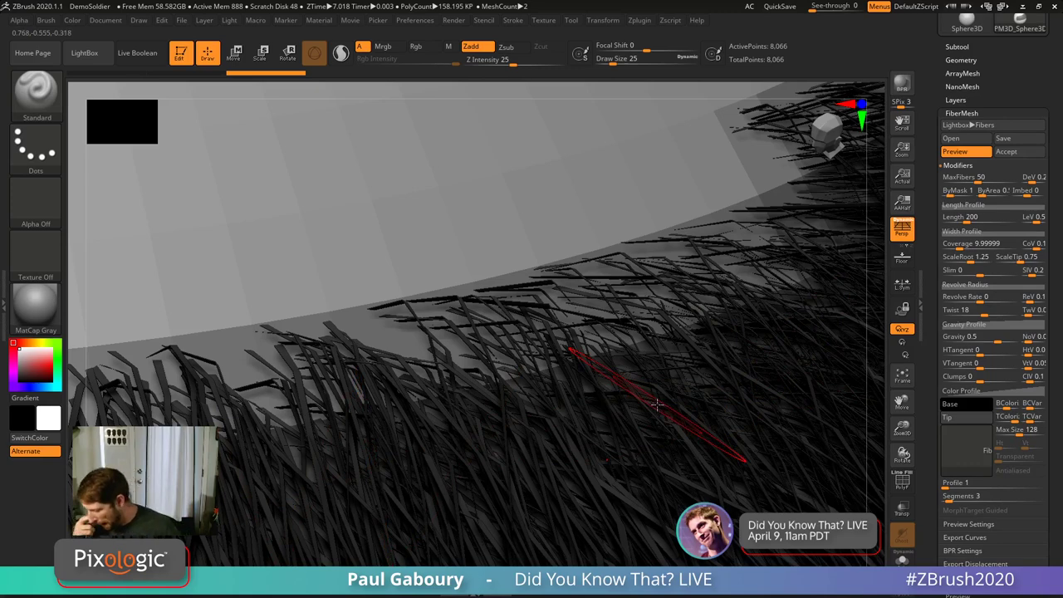
Step: Give the FiberMesh fibers a purple base color and a cyan tip color
{"action": "left_click", "coordinate": [964, 405]}
{"action": "left_click", "coordinate": [1027, 414]}
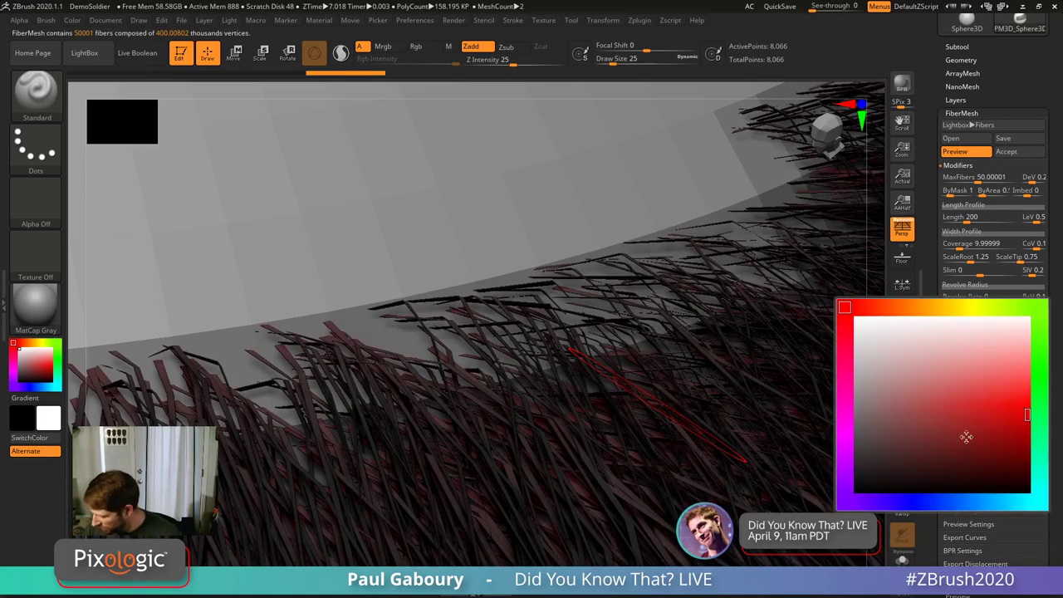
{"action": "left_click_drag", "start_coordinate": [966, 436], "coordinate": [1028, 517]}
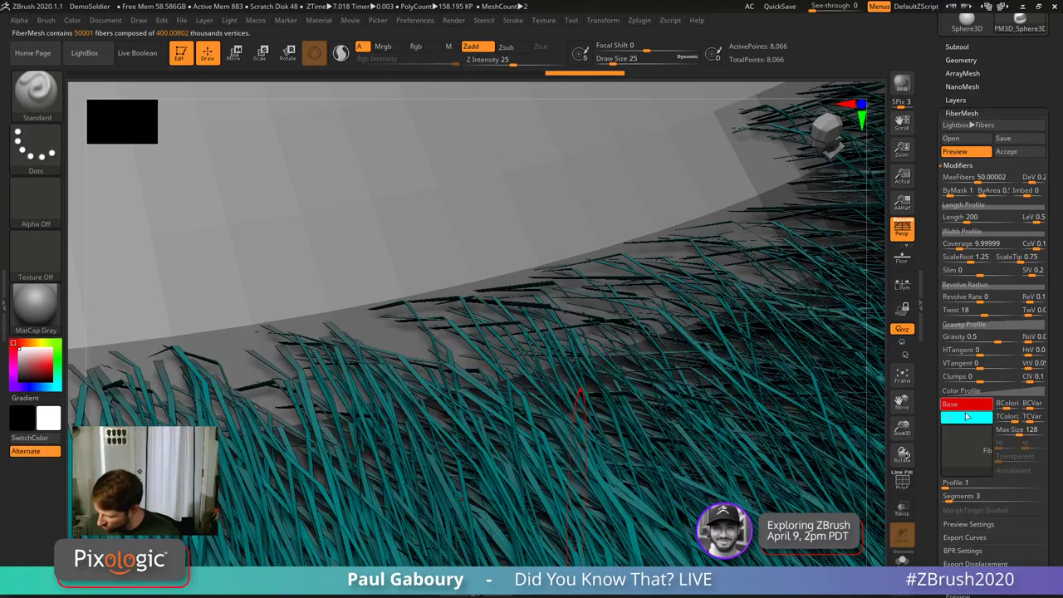
{"action": "left_click_drag", "start_coordinate": [966, 413], "coordinate": [845, 502]}
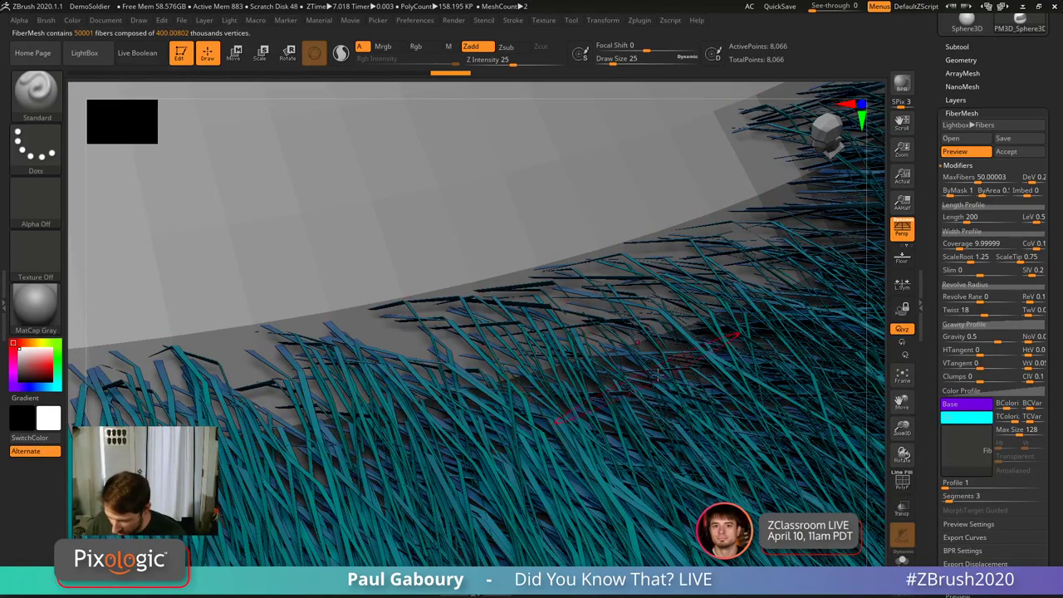
{"action": "key", "text": "ctrl"}
{"action": "right_click_drag", "start_coordinate": [631, 425], "coordinate": [556, 403], "text": "ctrl"}
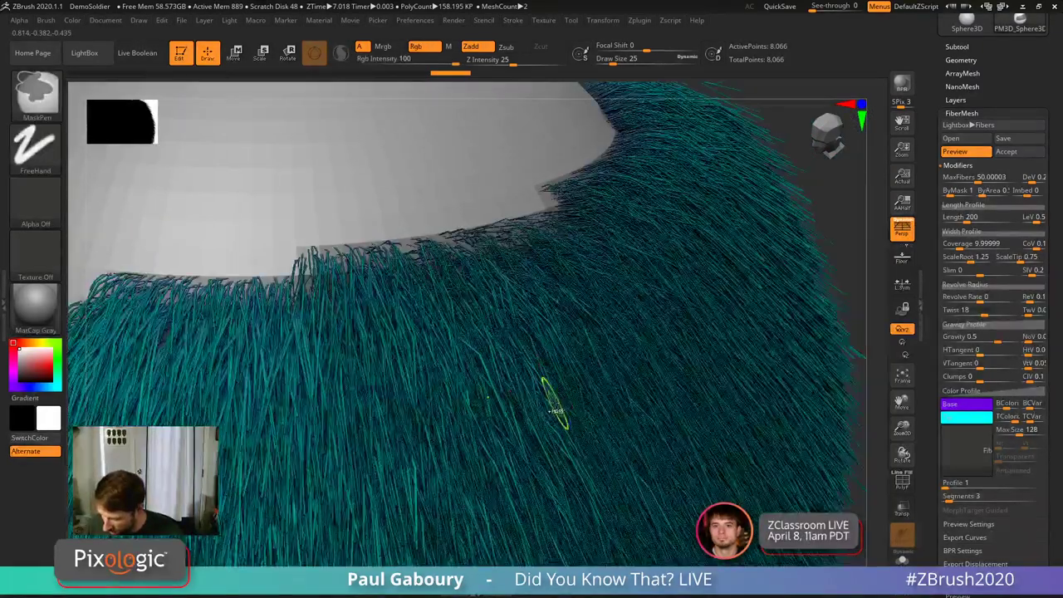
Step: Undo the current fiber preview, preview the fibers again and inspect how they grow along the edge of the masked area
{"action": "key", "text": "ctrl+z"}
{"action": "key", "text": "ctrl+z"}
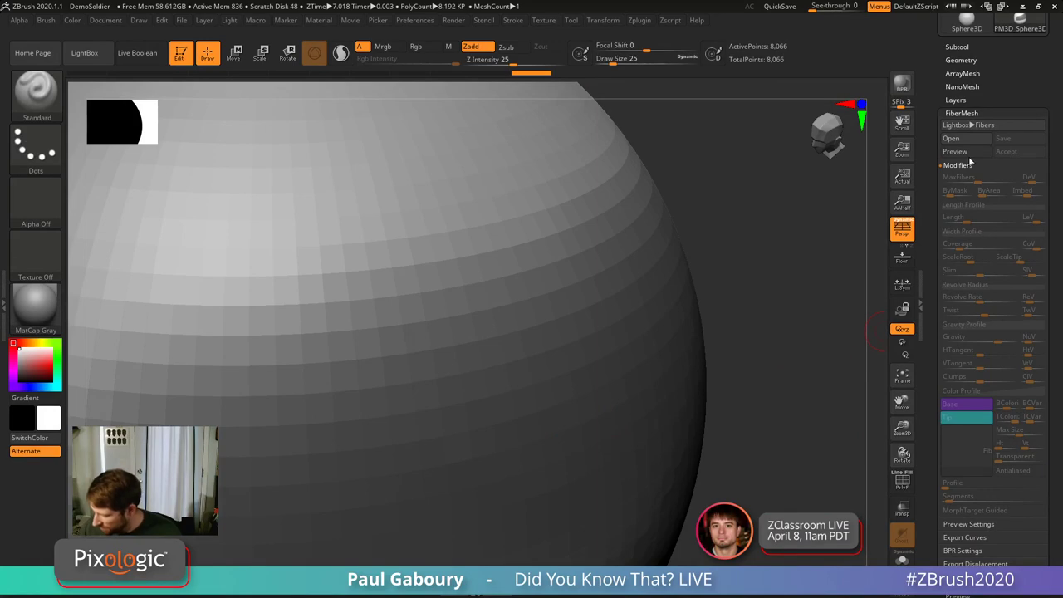
{"action": "left_click", "coordinate": [969, 152]}
{"action": "right_click_drag", "start_coordinate": [476, 322], "coordinate": [591, 453], "text": "ctrl"}
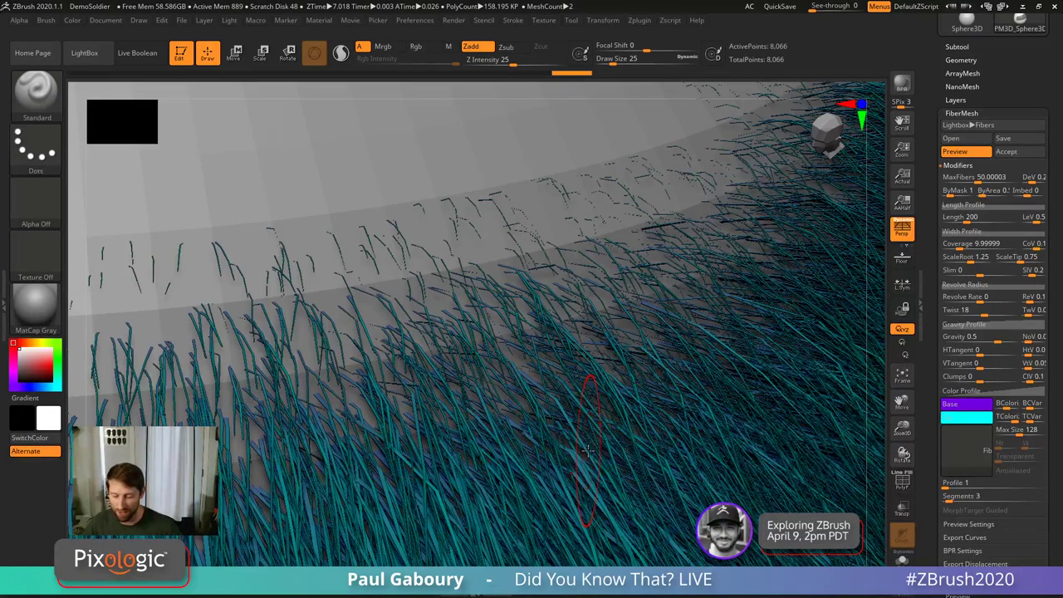
{"action": "mouse_move", "coordinate": [622, 471]}
{"action": "right_mouse_down", "text": "ctrl"}
{"action": "mouse_move", "coordinate": [491, 374]}
{"action": "mouse_move", "coordinate": [582, 448]}
{"action": "mouse_move", "coordinate": [512, 413]}
{"action": "mouse_move", "coordinate": [606, 384]}
{"action": "right_mouse_up", "text": "ctrl"}
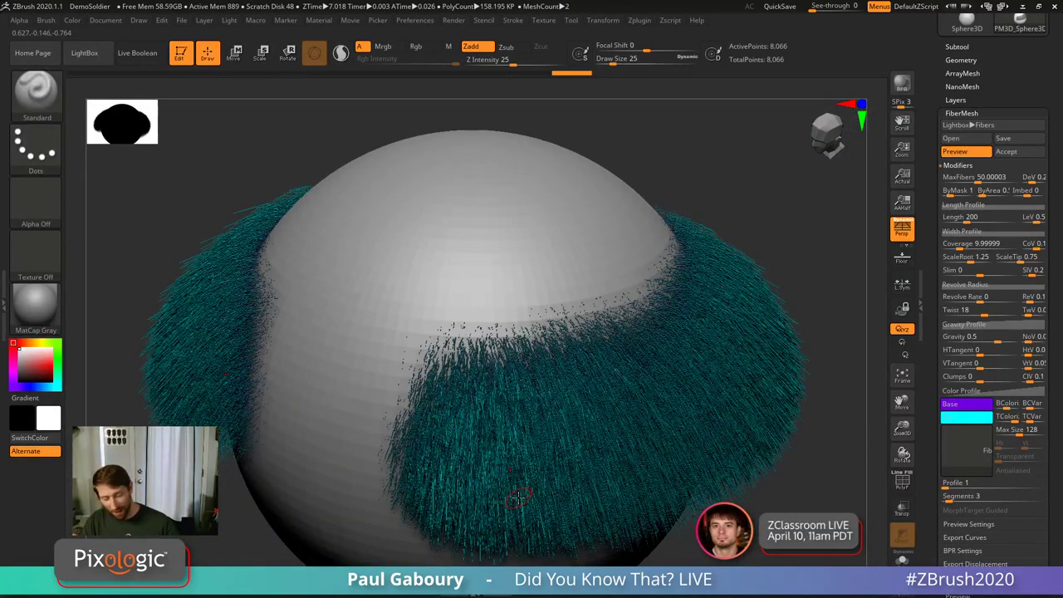
{"action": "right_click_drag", "start_coordinate": [518, 497], "coordinate": [655, 404], "text": "ctrl"}
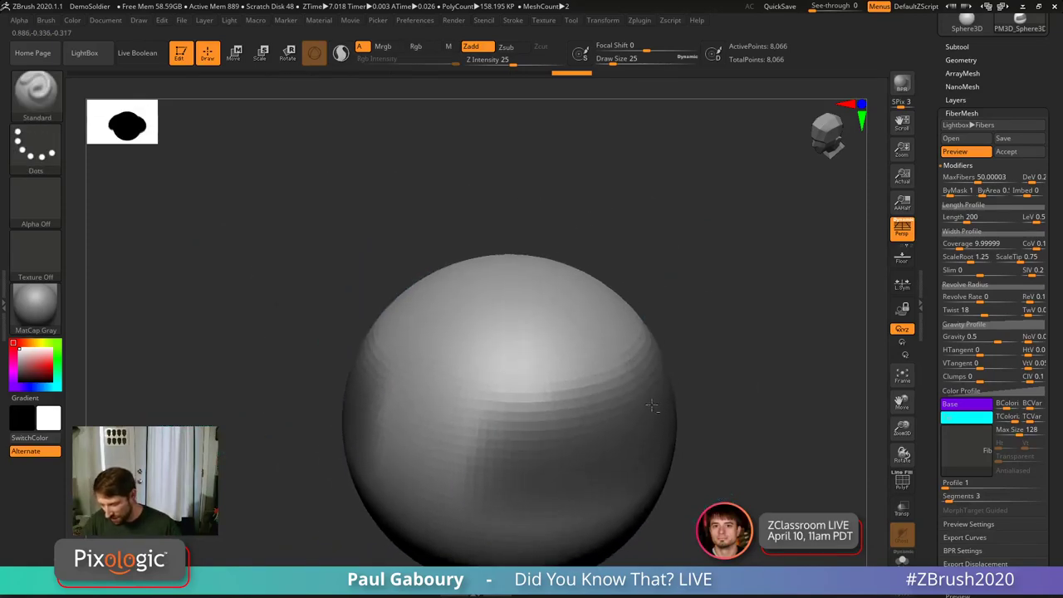
Step: Switch to the Move brush and set its draw size to 318
{"action": "left_click_drag", "start_coordinate": [720, 365], "coordinate": [743, 345], "text": "ctrl"}
{"action": "right_click_drag", "start_coordinate": [743, 346], "coordinate": [742, 347], "text": "alt"}
{"action": "key", "text": "b"}
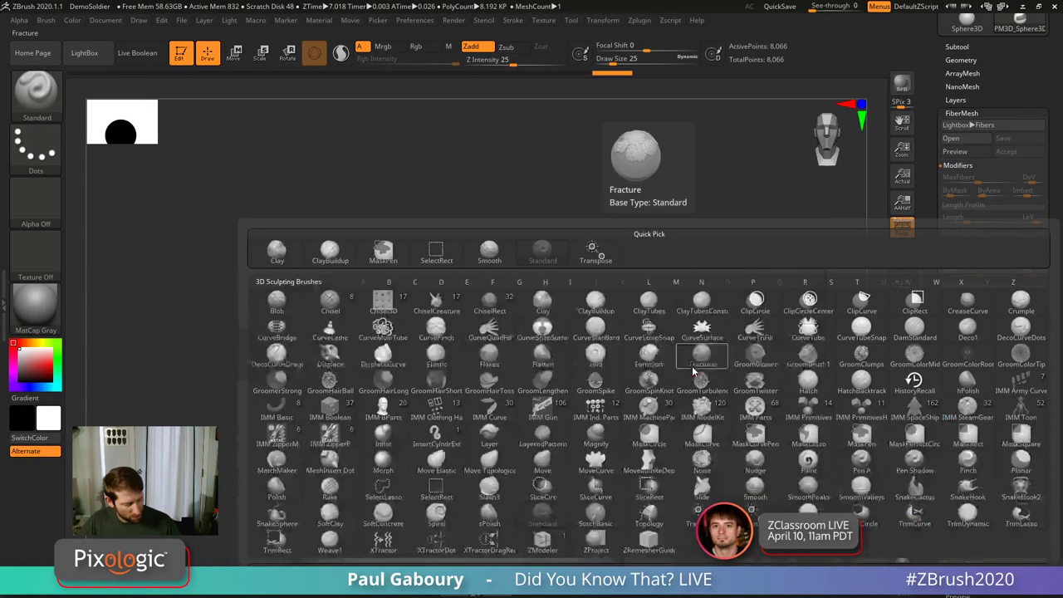
{"action": "key", "text": "m"}
{"action": "key", "text": "v"}
{"action": "key", "text": "s"}
{"action": "left_click_drag", "start_coordinate": [734, 379], "coordinate": [733, 379]}
{"action": "right_click_drag", "start_coordinate": [732, 378], "coordinate": [704, 255], "text": "alt"}
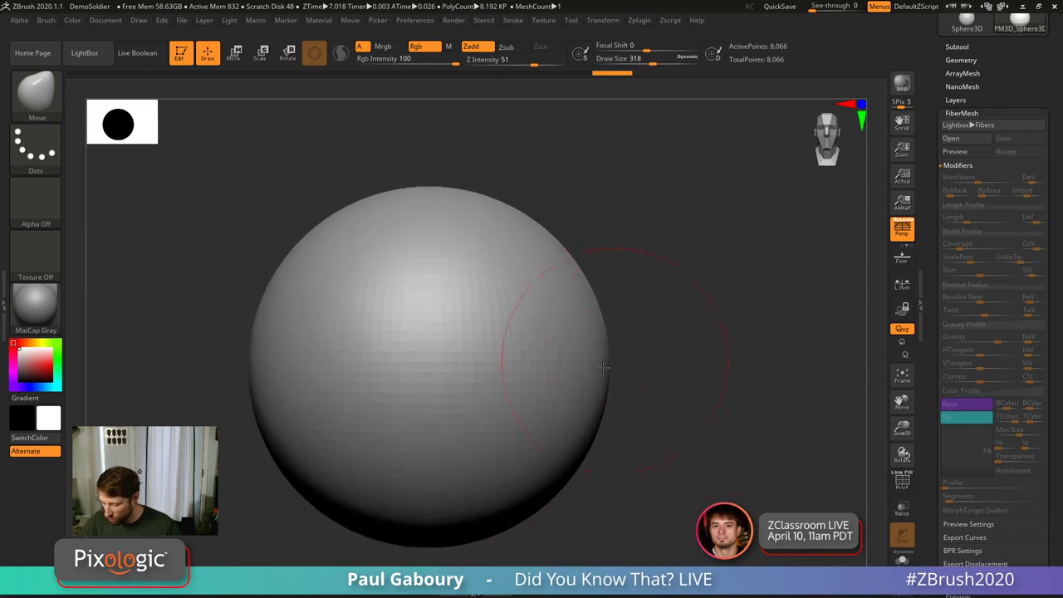
Step: Pull both sides of the sphere far outward with the Move brush using symmetry
{"action": "left_click_drag", "start_coordinate": [596, 364], "coordinate": [783, 418]}
{"action": "mouse_move", "coordinate": [686, 382]}
{"action": "left_mouse_down"}
{"action": "mouse_move", "coordinate": [755, 421]}
{"action": "mouse_move", "coordinate": [771, 304]}
{"action": "left_mouse_up"}
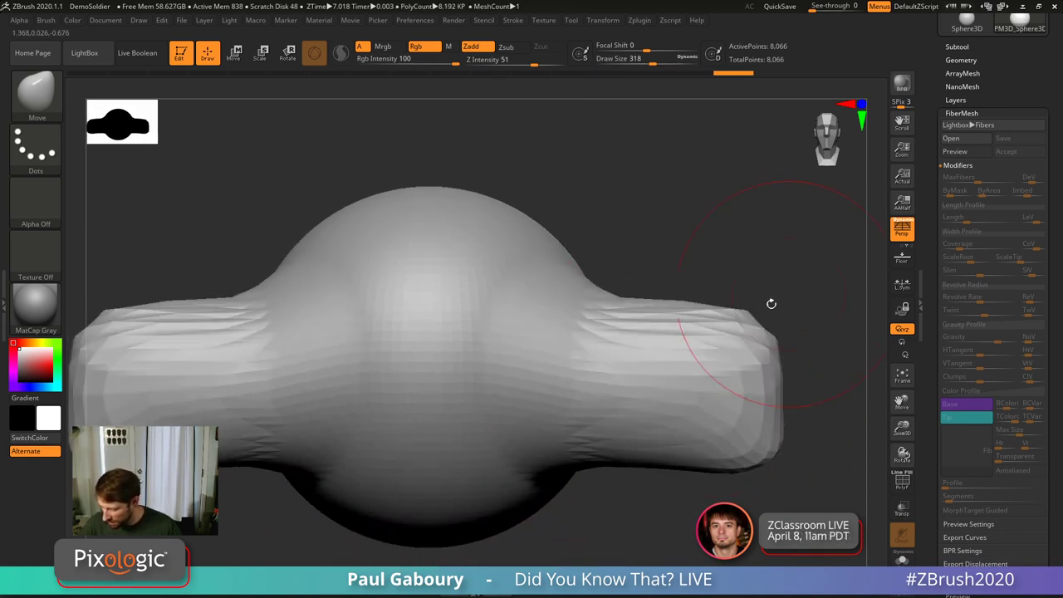
{"action": "left_click_drag", "start_coordinate": [736, 356], "coordinate": [765, 335]}
{"action": "mouse_move", "coordinate": [774, 374]}
{"action": "right_mouse_down", "text": "ctrl"}
{"action": "mouse_move", "coordinate": [793, 420]}
{"action": "mouse_move", "coordinate": [688, 411]}
{"action": "right_mouse_up", "text": "ctrl"}
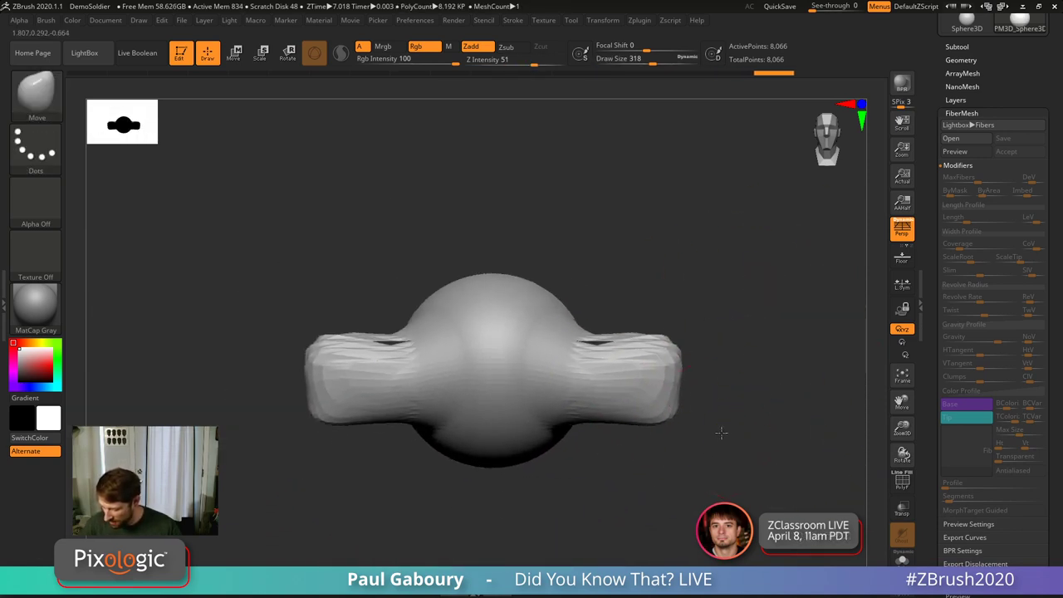
{"action": "left_click_drag", "start_coordinate": [716, 432], "coordinate": [504, 295], "text": "ctrl"}
{"action": "mouse_move", "coordinate": [618, 326]}
{"action": "left_mouse_down"}
{"action": "mouse_move", "coordinate": [653, 351]}
{"action": "mouse_move", "coordinate": [699, 422]}
{"action": "left_mouse_up"}
Step: Preview the fibers on the pulled-out sphere and inspect how they cover the stretched sides
{"action": "left_click", "coordinate": [962, 156]}
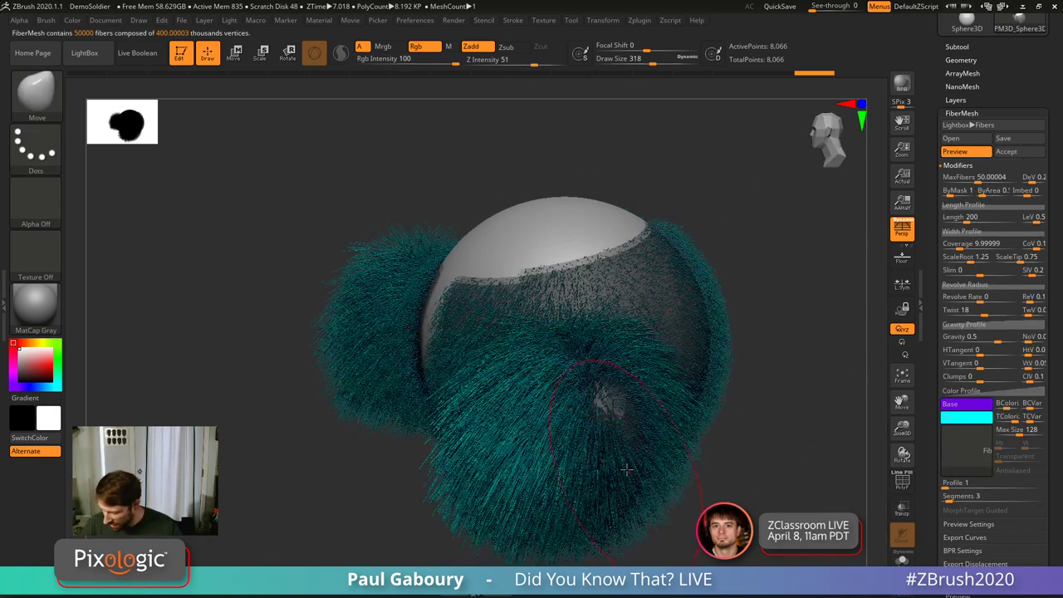
{"action": "mouse_move", "coordinate": [640, 458]}
{"action": "right_mouse_down"}
{"action": "mouse_move", "coordinate": [675, 424]}
{"action": "mouse_move", "coordinate": [679, 392]}
{"action": "mouse_move", "coordinate": [665, 420]}
{"action": "mouse_move", "coordinate": [694, 414]}
{"action": "mouse_move", "coordinate": [698, 382]}
{"action": "right_mouse_up"}
{"action": "left_click_drag", "start_coordinate": [698, 382], "coordinate": [748, 422]}
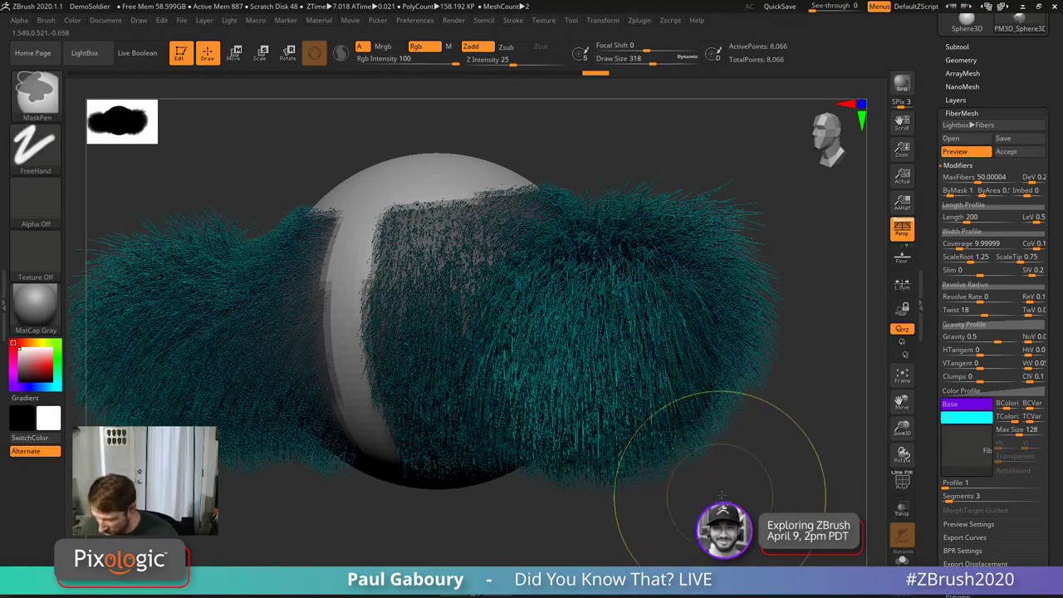
Step: Undo the fiber preview and the pulling of the sphere's sides
{"action": "left_click_drag", "start_coordinate": [720, 498], "coordinate": [723, 519], "text": "ctrl"}
{"action": "key", "text": "ctrl+z"}
{"action": "key", "text": "ctrl+z"}
{"action": "key", "text": "ctrl+z"}
{"action": "key", "text": "ctrl+z"}
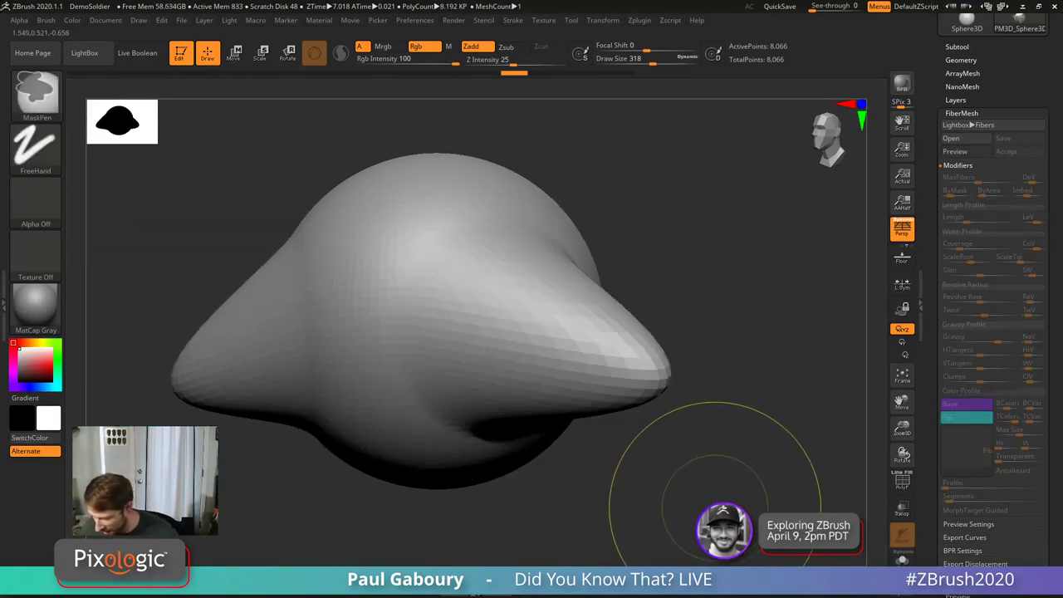
Step: Mask a wide area on each side of the round sphere, leaving the front unmasked
{"action": "left_click_drag", "start_coordinate": [666, 467], "coordinate": [437, 238], "text": "shift"}
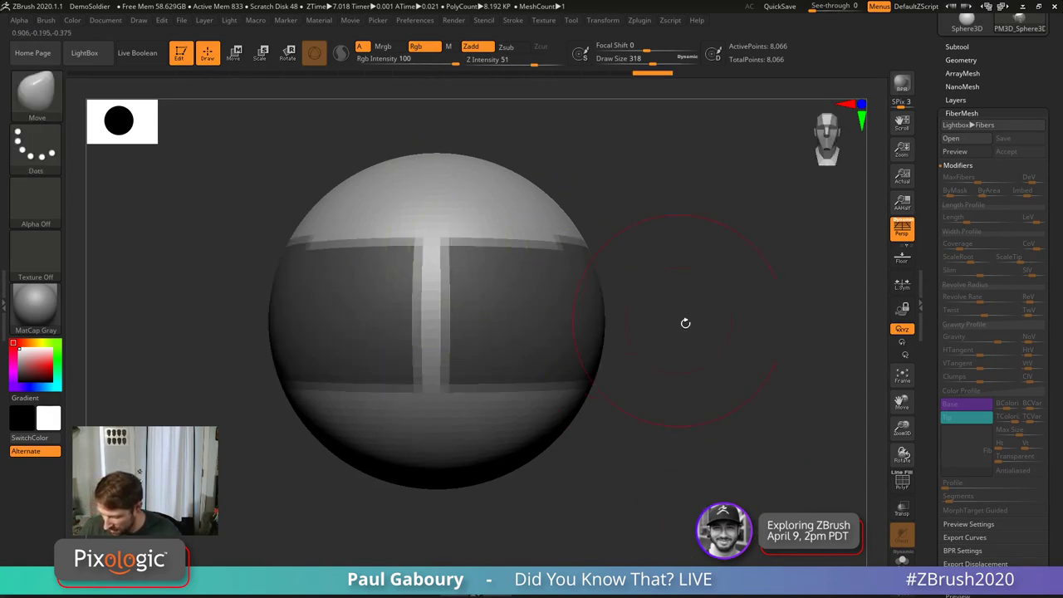
{"action": "left_click_drag", "start_coordinate": [686, 323], "coordinate": [645, 385]}
{"action": "left_click_drag", "start_coordinate": [181, 199], "coordinate": [325, 483], "text": "ctrl+alt"}
{"action": "left_click_drag", "start_coordinate": [694, 484], "coordinate": [461, 155], "text": "ctrl+alt"}
{"action": "left_click_drag", "start_coordinate": [557, 199], "coordinate": [664, 374]}
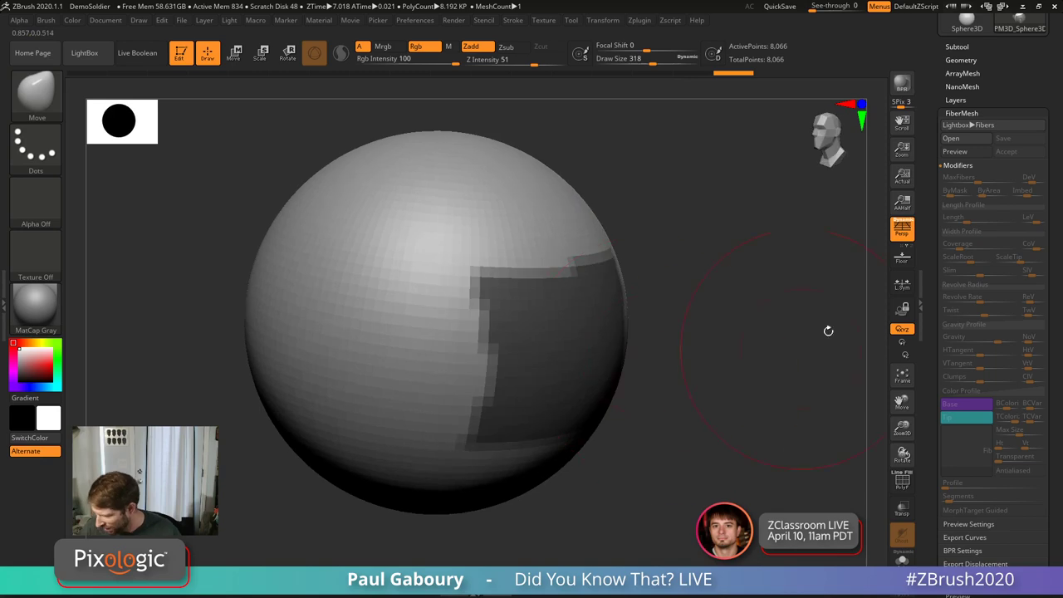
Step: Preview the fibers on the newly masked sides and set the draw size to 41
{"action": "left_click", "coordinate": [962, 157]}
{"action": "right_click_drag", "start_coordinate": [682, 418], "coordinate": [574, 410], "text": "alt"}
{"action": "mouse_move", "coordinate": [573, 410]}
{"action": "right_mouse_down", "text": "ctrl"}
{"action": "mouse_move", "coordinate": [673, 418]}
{"action": "mouse_move", "coordinate": [711, 406]}
{"action": "right_mouse_up", "text": "ctrl"}
{"action": "key", "text": "s"}
{"action": "left_click_drag", "start_coordinate": [749, 406], "coordinate": [716, 405]}
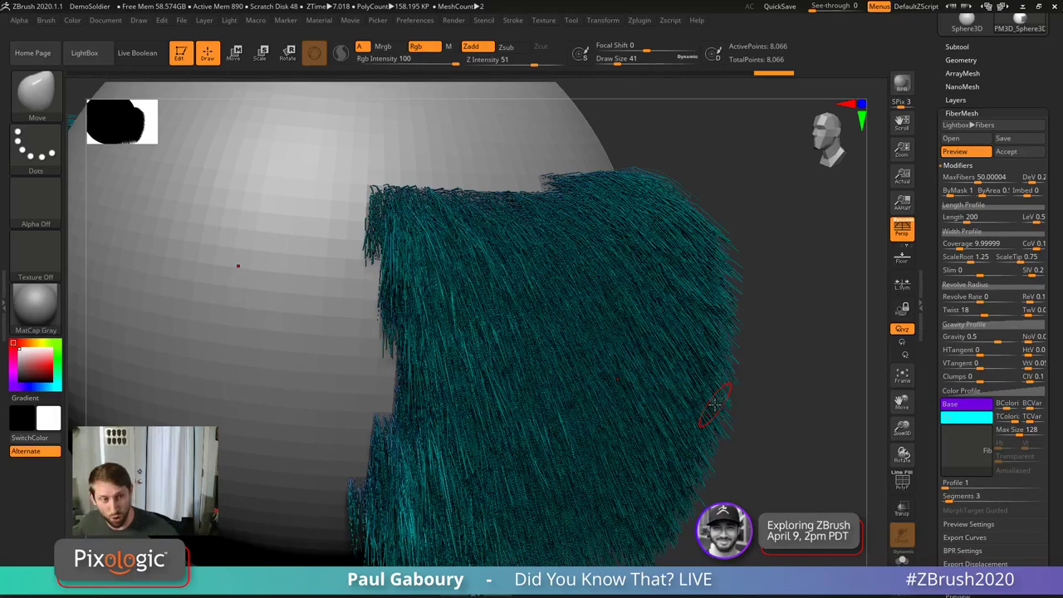
Step: Reduce the maximum number of fibers to 1
{"action": "left_click_drag", "start_coordinate": [976, 179], "coordinate": [954, 177]}
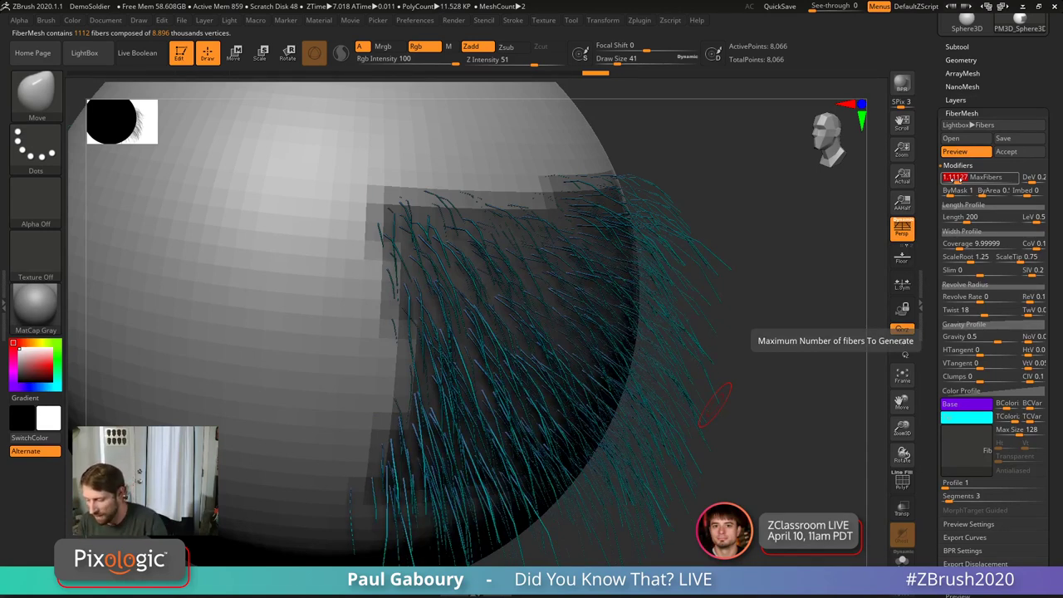
{"action": "type", "text": "1"}
{"action": "key", "text": "Return"}
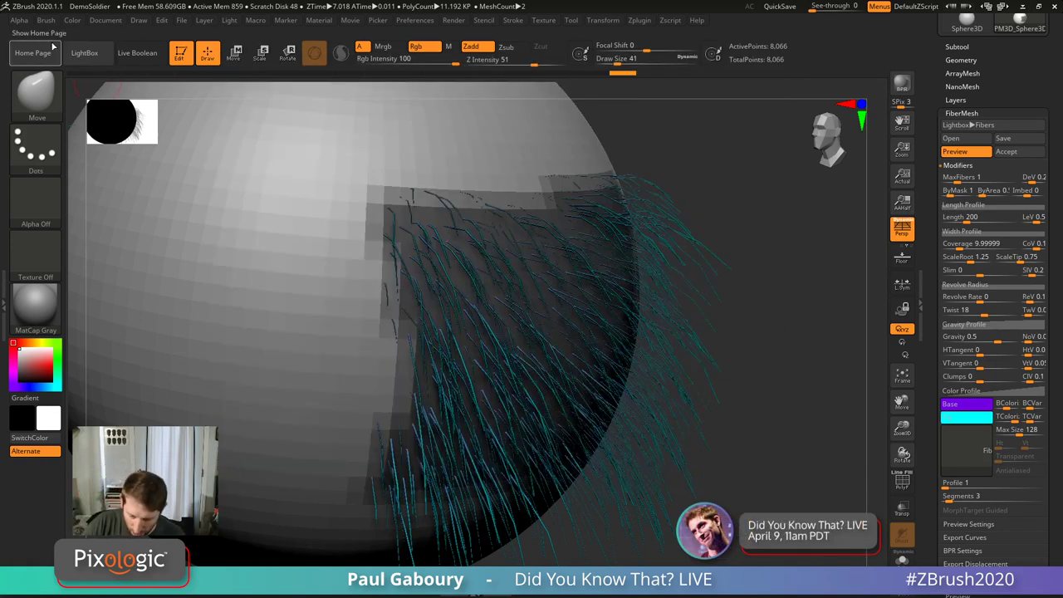
{"action": "key", "text": "shift"}
{"action": "key", "text": "shift+z"}
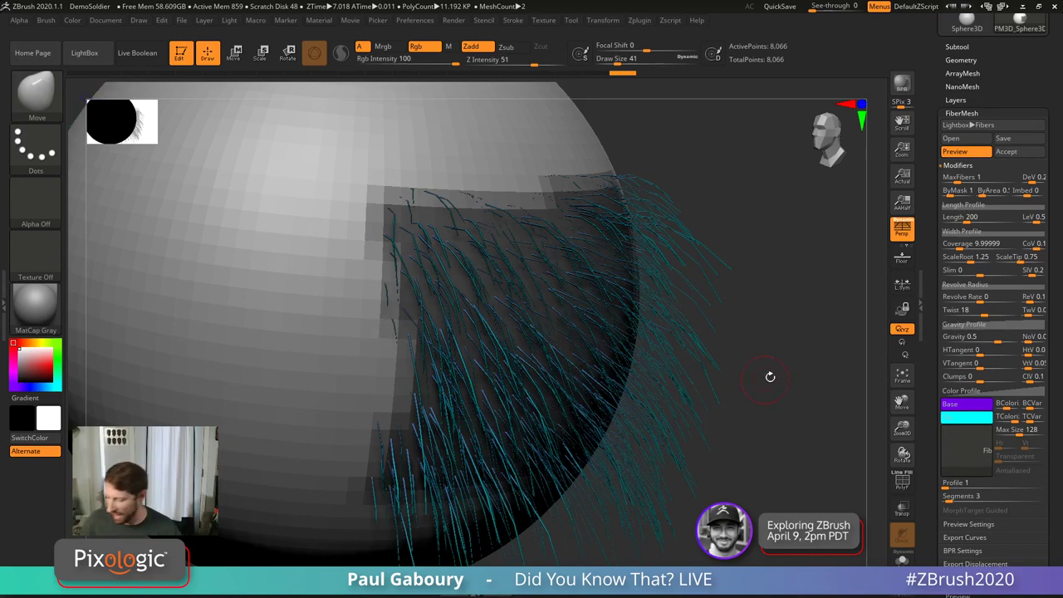
Step: Turn off the fiber preview, reframe the whole sphere and preview the fibers again
{"action": "left_click", "coordinate": [968, 154]}
{"action": "left_click_drag", "start_coordinate": [722, 333], "coordinate": [801, 314], "text": "alt"}
{"action": "left_click", "coordinate": [955, 151]}
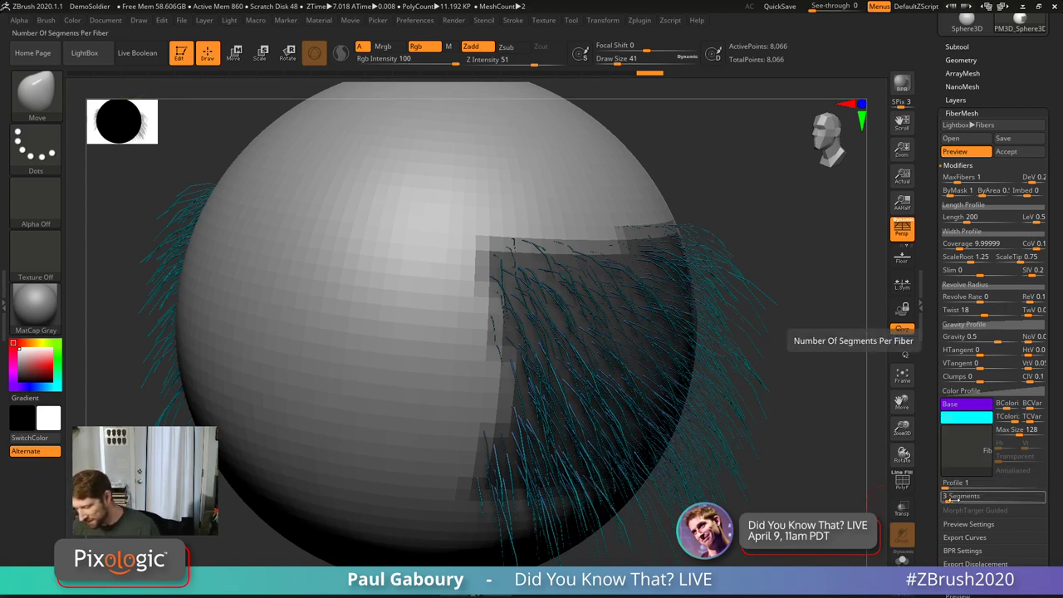
Step: Set the number of segments per fiber to 8
{"action": "left_click", "coordinate": [949, 499]}
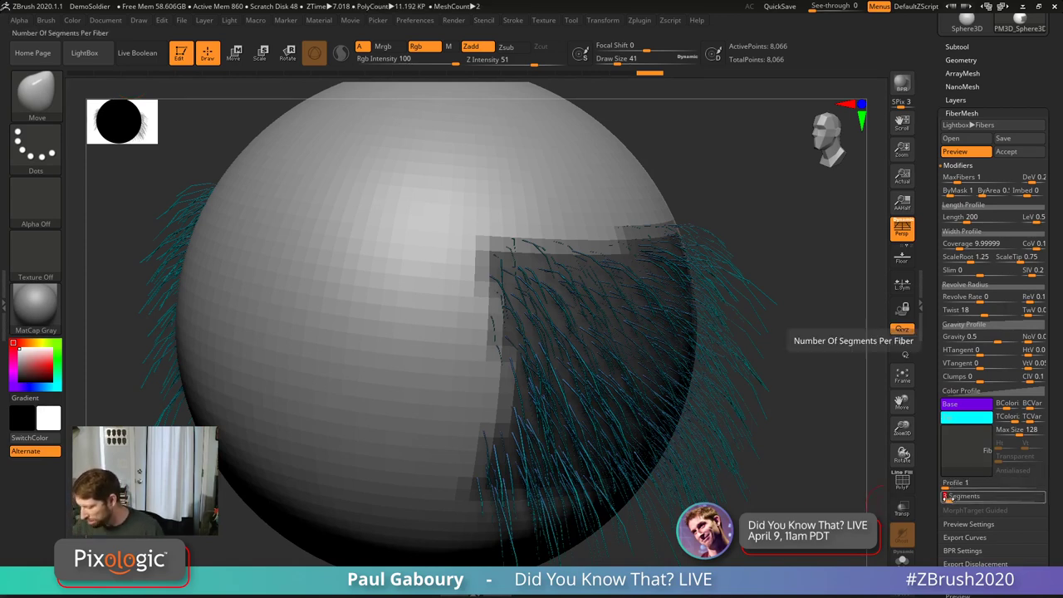
{"action": "type", "text": "8"}
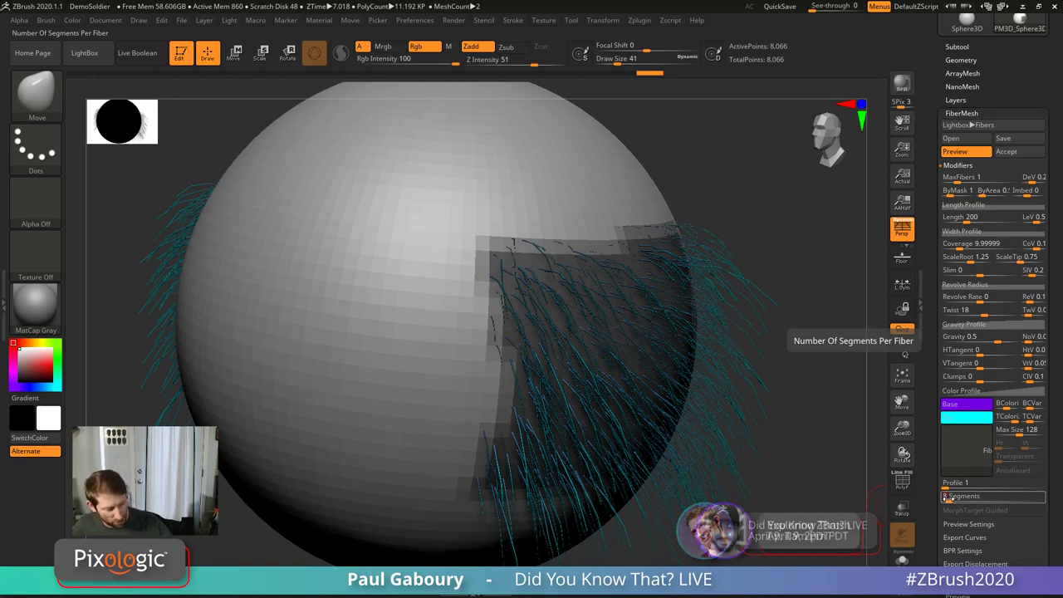
{"action": "key", "text": "Return"}
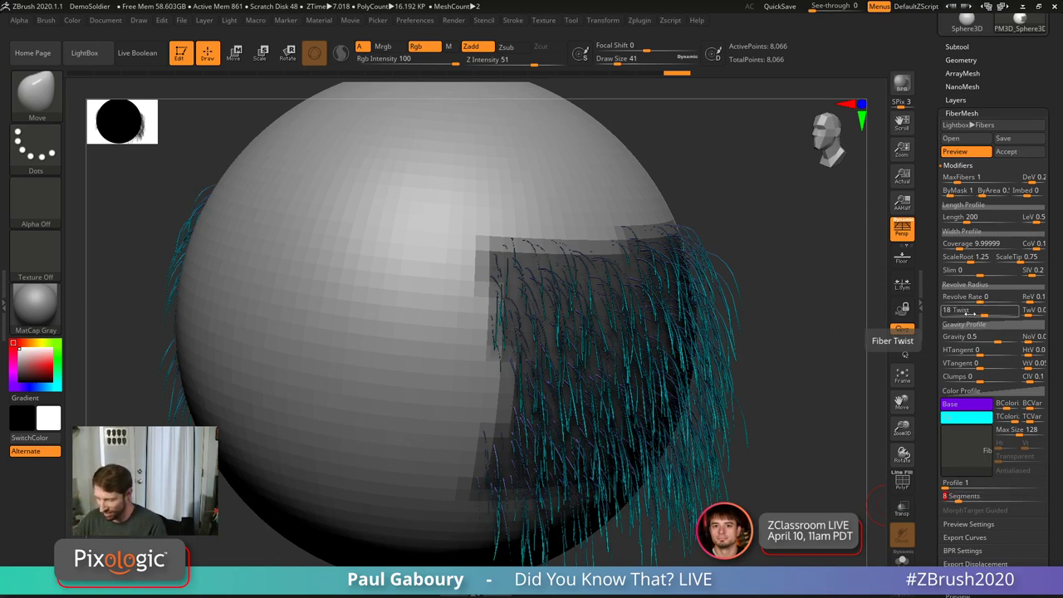
Step: Set the fiber twist to 0 and the number of segments per fiber to 10
{"action": "left_click_drag", "start_coordinate": [988, 314], "coordinate": [984, 314]}
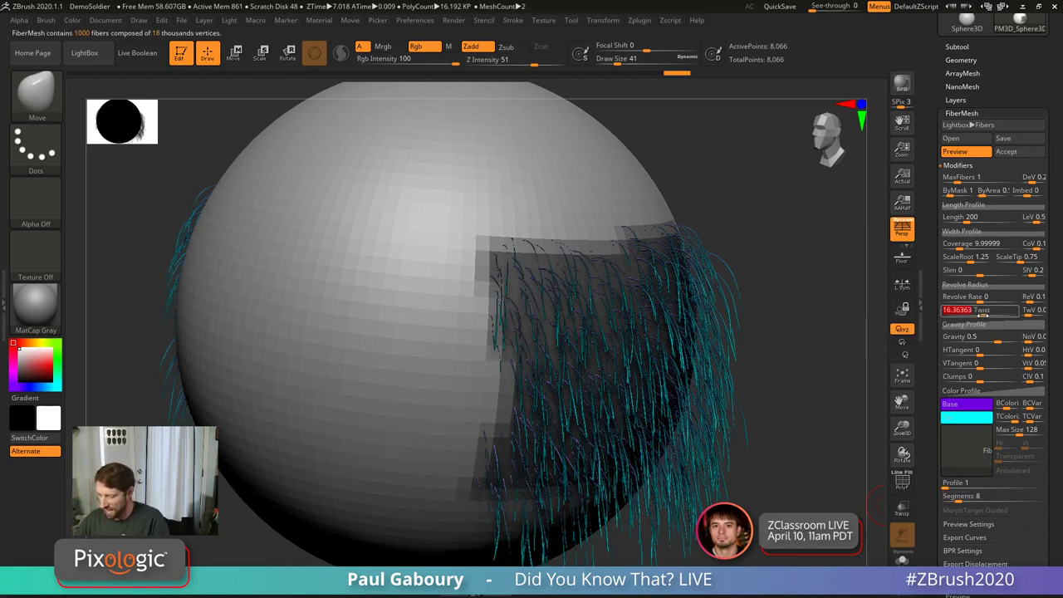
{"action": "type", "text": "0"}
{"action": "key", "text": "Return"}
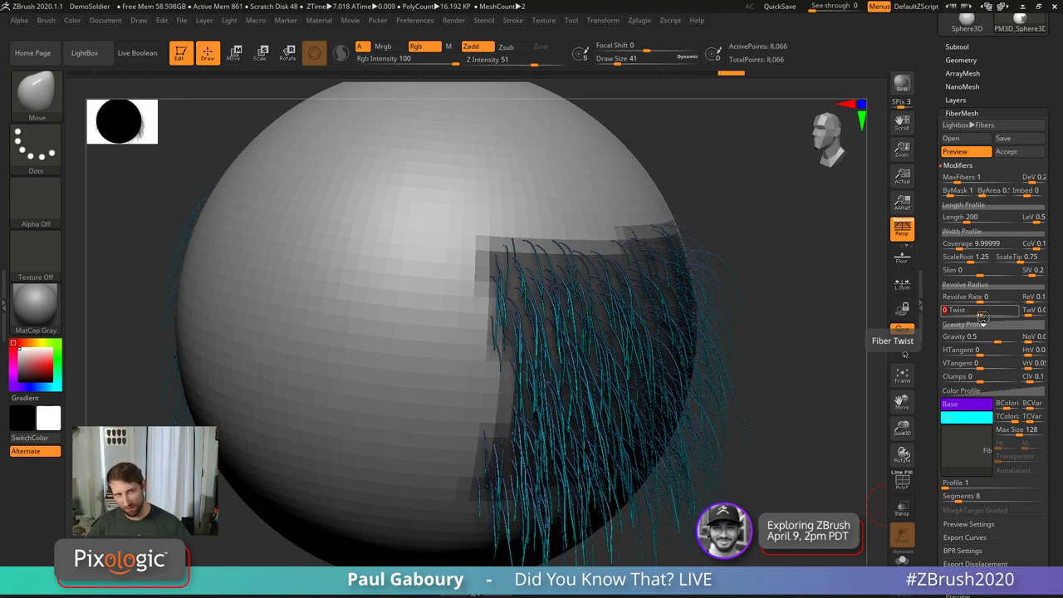
{"action": "left_click", "coordinate": [959, 501]}
{"action": "type", "text": "10"}
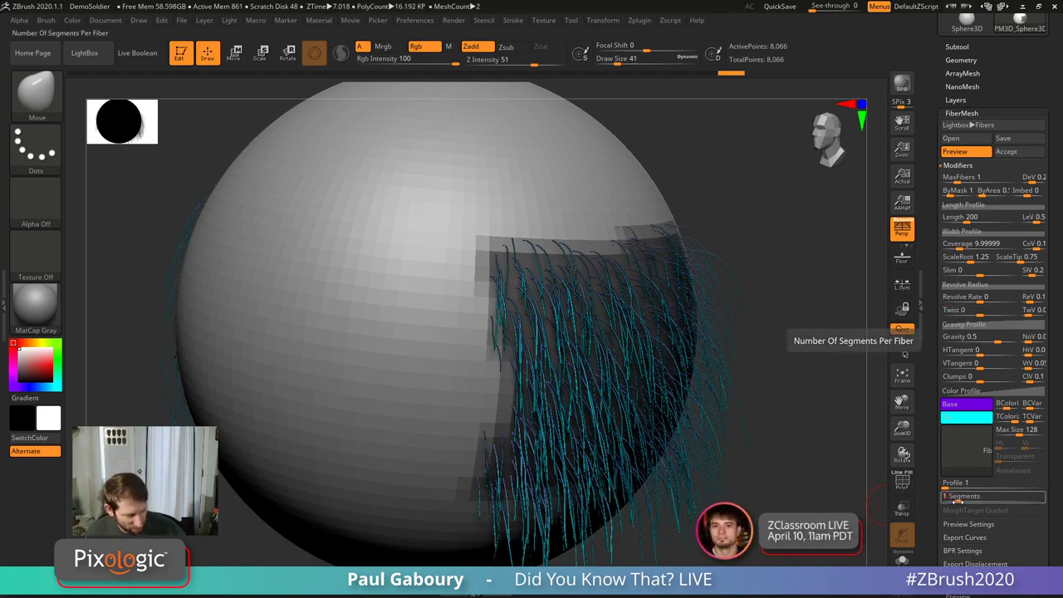
{"action": "key", "text": "Return"}
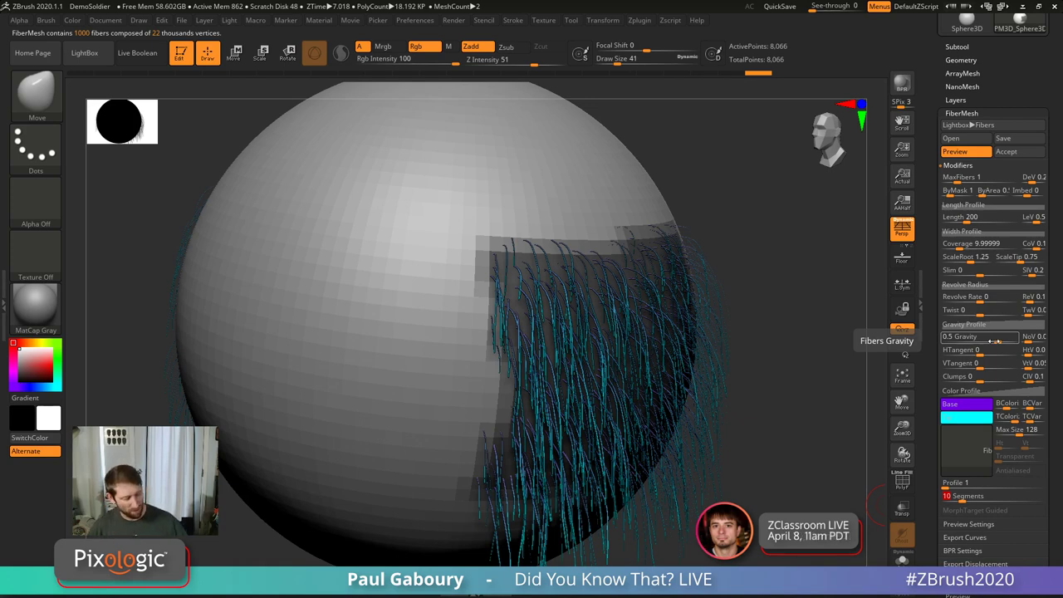
Step: Turn the sphere so its masked sides face up and down, and regenerate the fiber preview in that orientation
{"action": "key", "text": "z"}
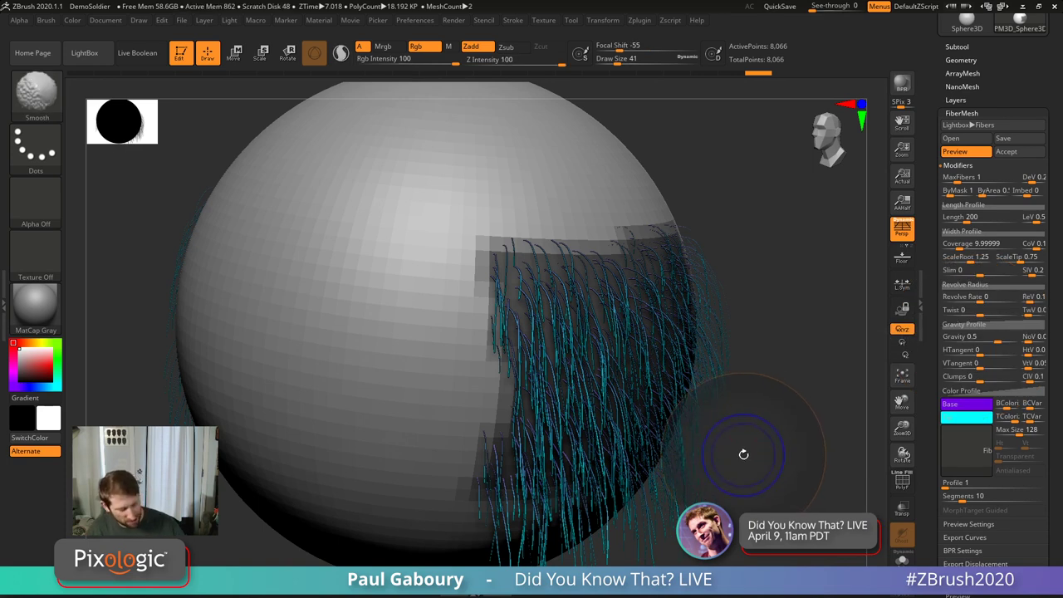
{"action": "right_click_drag", "start_coordinate": [770, 455], "coordinate": [748, 420], "text": "ctrl"}
{"action": "right_click_drag", "start_coordinate": [747, 419], "coordinate": [645, 383], "text": "shift"}
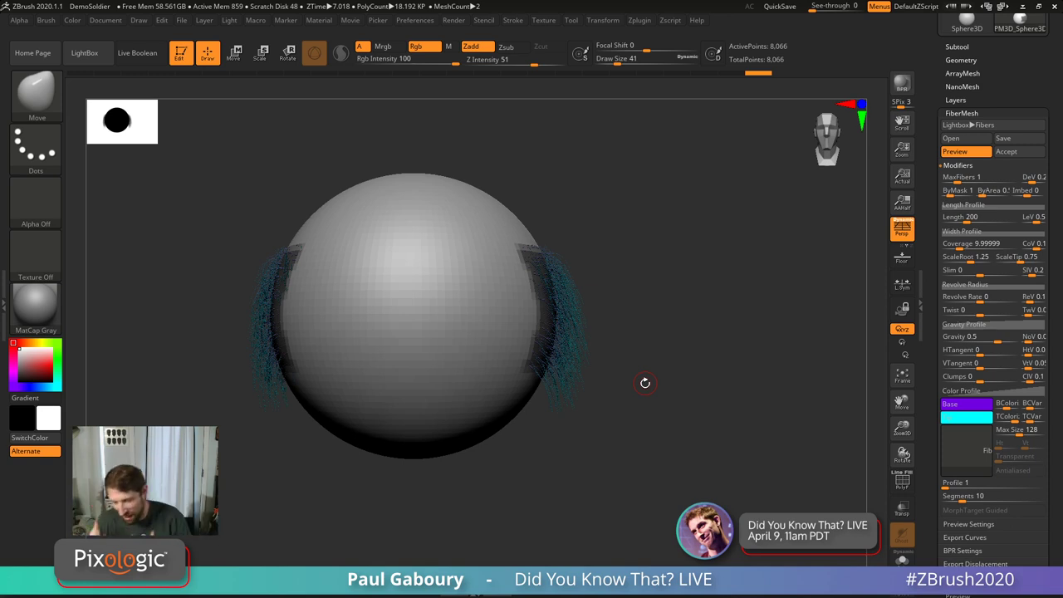
{"action": "left_click_drag", "start_coordinate": [625, 419], "coordinate": [653, 420]}
{"action": "left_click_drag", "start_coordinate": [753, 477], "coordinate": [663, 334]}
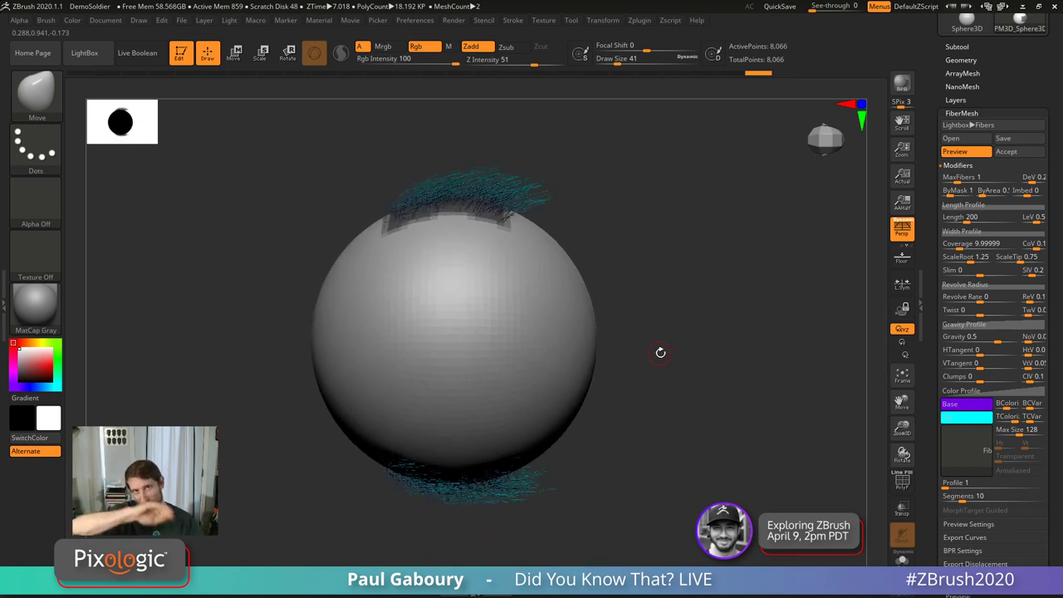
{"action": "left_click", "coordinate": [967, 152]}
{"action": "left_click", "coordinate": [968, 153]}
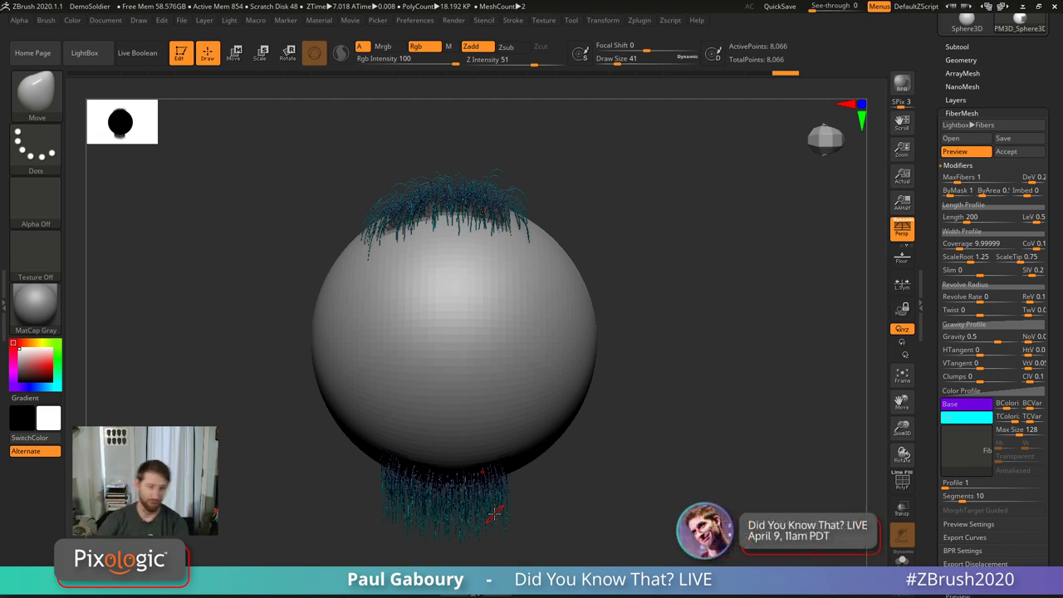
Step: Return the sphere to its upright front view and lower the fiber gravity to about 0.438
{"action": "mouse_move", "coordinate": [698, 363]}
{"action": "left_mouse_down"}
{"action": "mouse_move", "coordinate": [657, 443]}
{"action": "mouse_move", "coordinate": [707, 468]}
{"action": "mouse_move", "coordinate": [685, 410]}
{"action": "left_mouse_up"}
{"action": "key", "text": "f"}
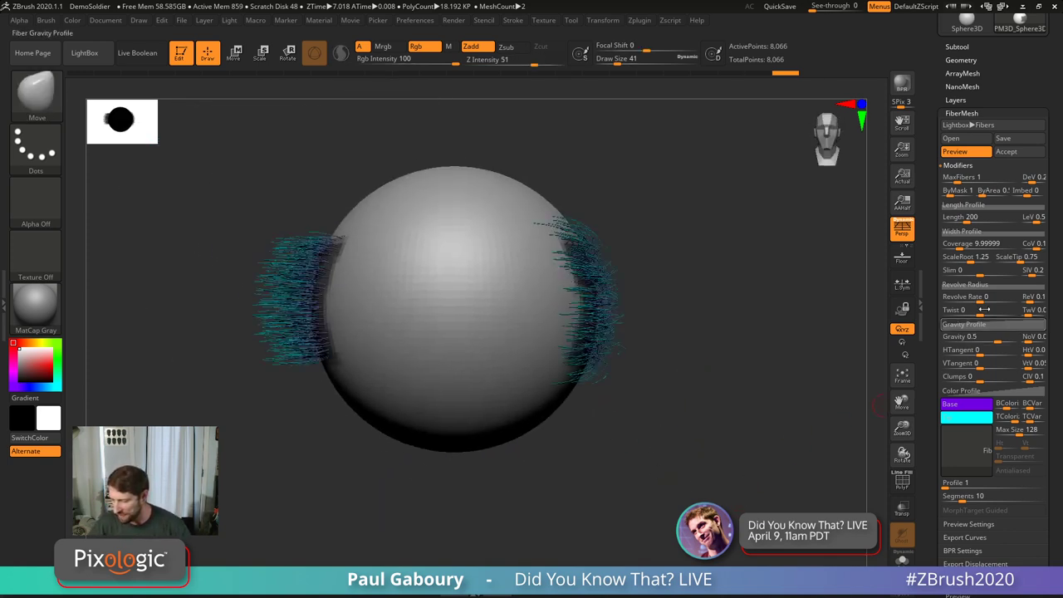
{"action": "left_click_drag", "start_coordinate": [1000, 341], "coordinate": [995, 340]}
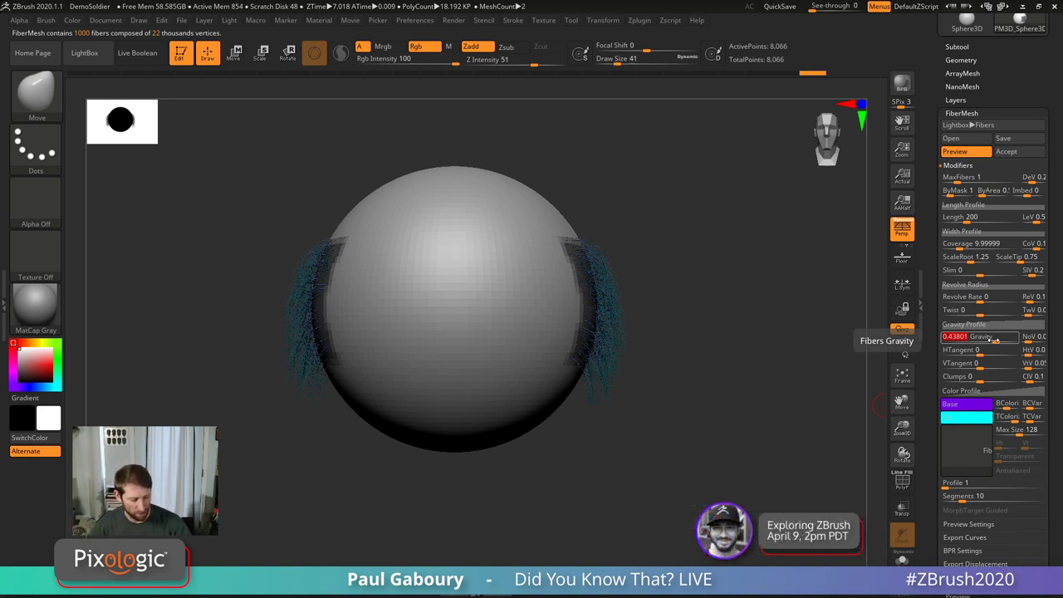
Step: Set the fiber gravity to 0.5 and the number of sides per fiber profile to 4
{"action": "type", "text": ".5"}
{"action": "key", "text": "Return"}
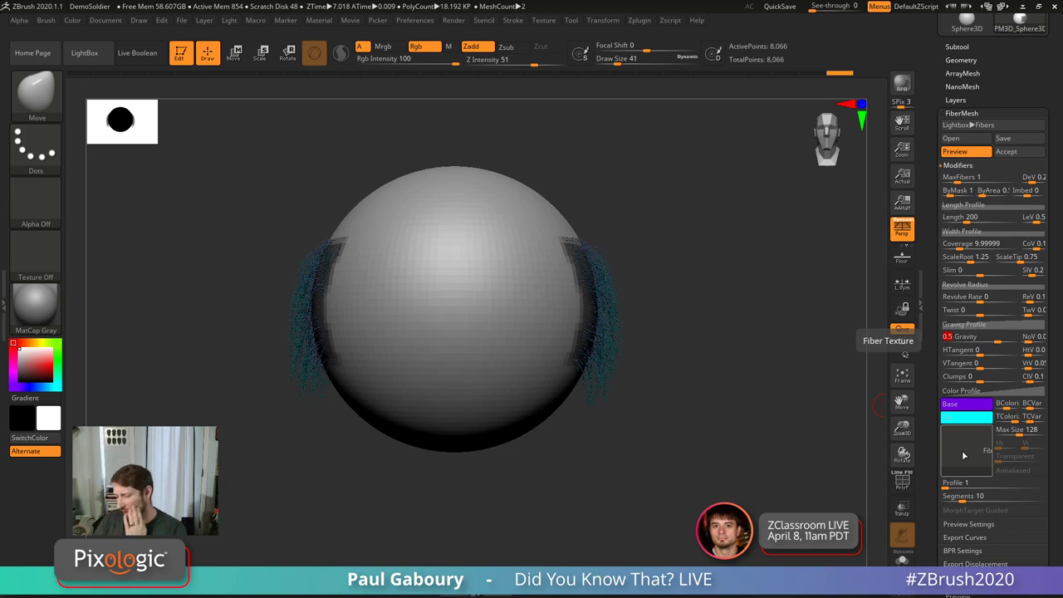
{"action": "right_click_drag", "start_coordinate": [686, 416], "coordinate": [643, 422]}
{"action": "mouse_move", "coordinate": [566, 350]}
{"action": "right_mouse_down", "text": "ctrl"}
{"action": "mouse_move", "coordinate": [579, 365]}
{"action": "mouse_move", "coordinate": [727, 390]}
{"action": "right_mouse_up", "text": "ctrl"}
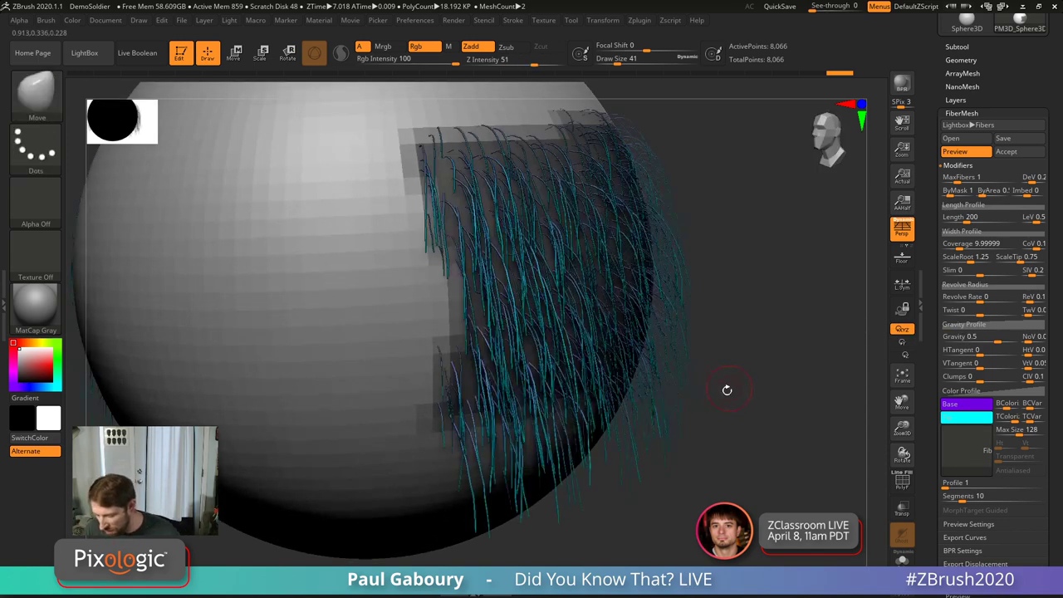
{"action": "left_click_drag", "start_coordinate": [726, 389], "coordinate": [673, 399]}
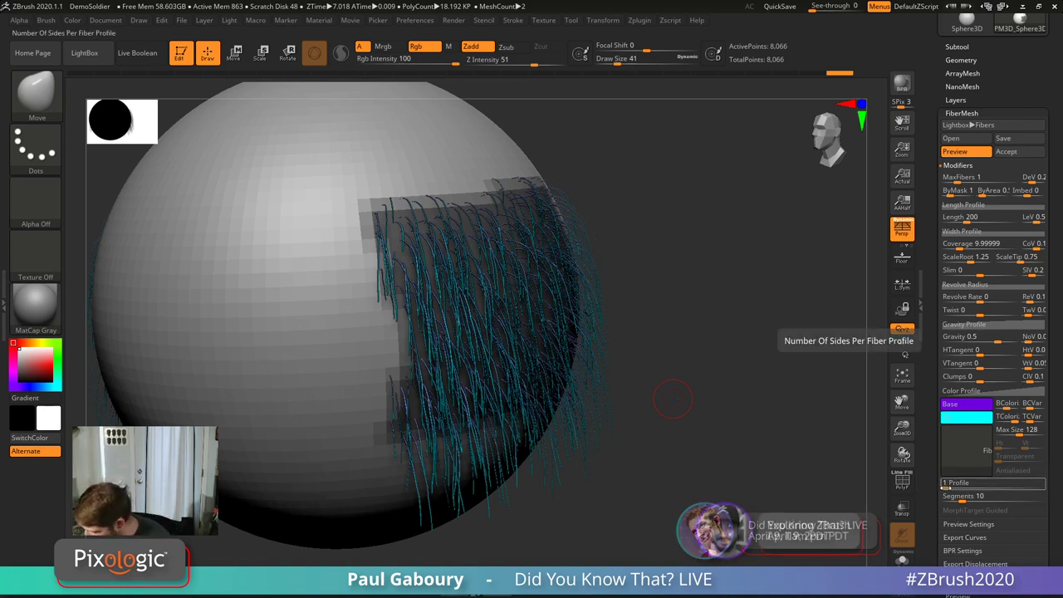
{"action": "left_click_drag", "start_coordinate": [944, 488], "coordinate": [957, 487]}
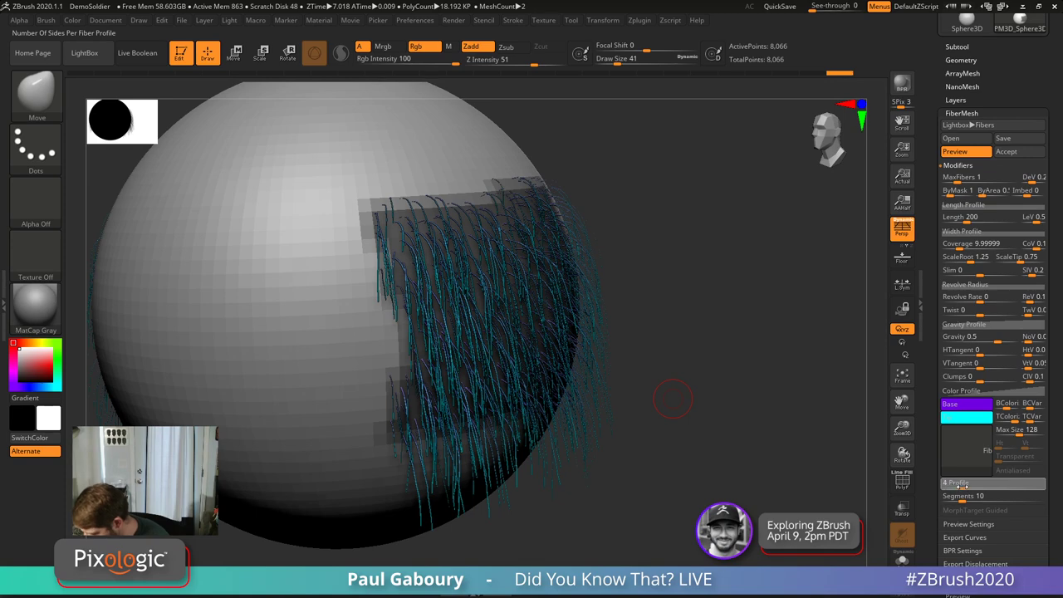
{"action": "key", "text": "Return"}
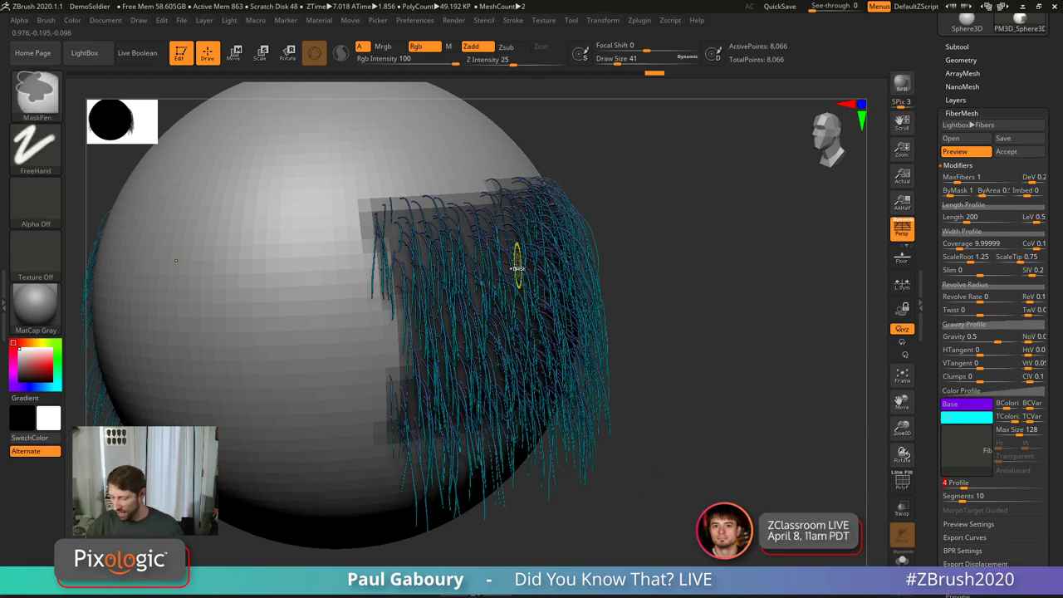
Step: Raise the number of sides per fiber profile to 9 and skip the single-sided fiber note until next restart
{"action": "mouse_move", "coordinate": [518, 266]}
{"action": "right_mouse_down", "text": "ctrl"}
{"action": "mouse_move", "coordinate": [578, 362]}
{"action": "mouse_move", "coordinate": [525, 316]}
{"action": "mouse_move", "coordinate": [573, 378]}
{"action": "right_mouse_up", "text": "ctrl"}
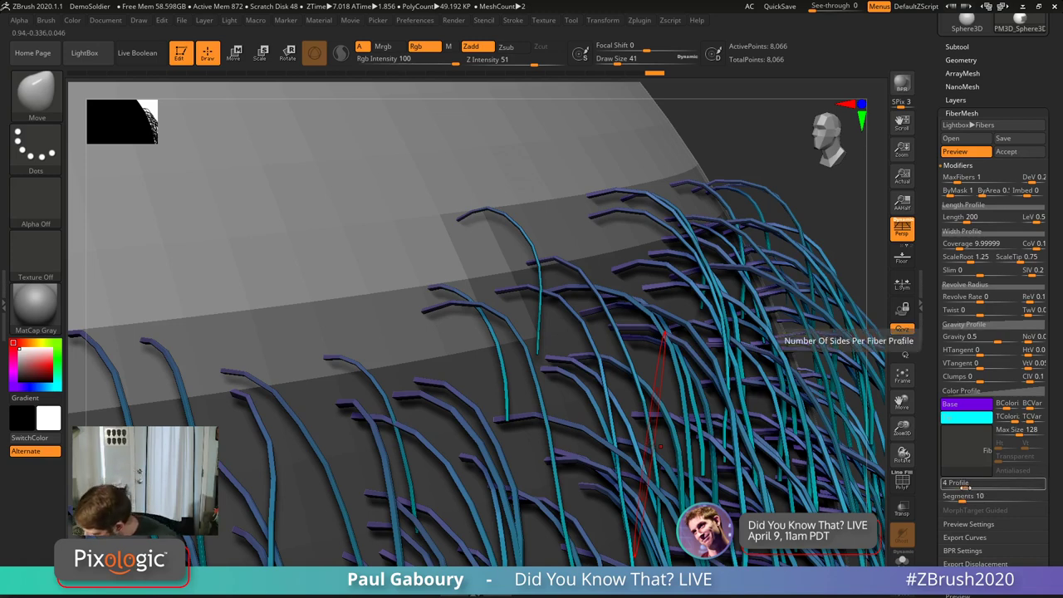
{"action": "left_click_drag", "start_coordinate": [965, 487], "coordinate": [1000, 487]}
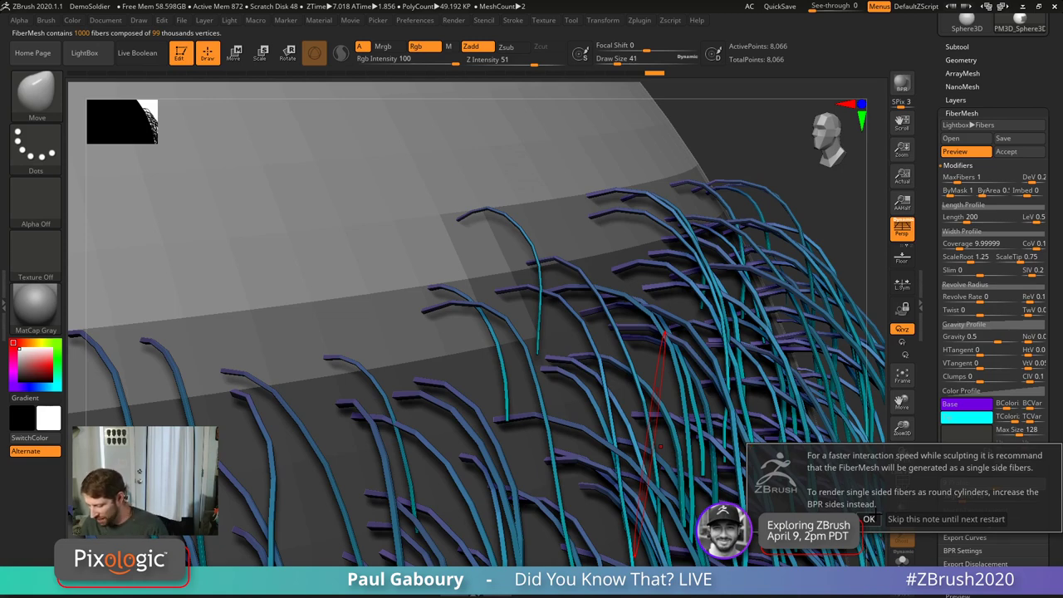
{"action": "left_click", "coordinate": [921, 520]}
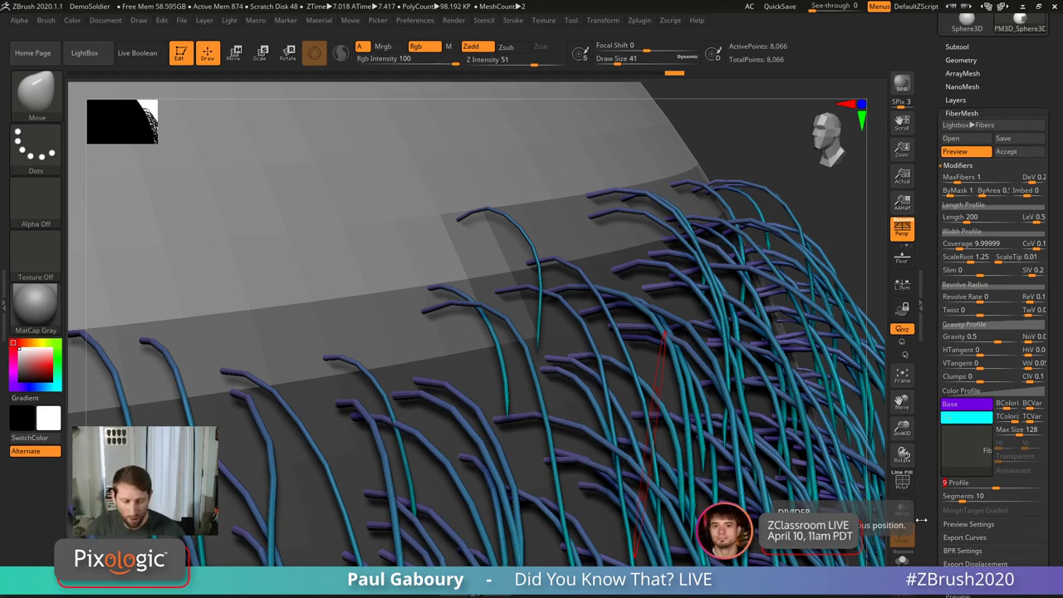
Step: Reduce the fiber profile to 1 side to compare its look, and set it back to 4 sides
{"action": "right_click_drag", "start_coordinate": [686, 397], "coordinate": [675, 422], "text": "ctrl"}
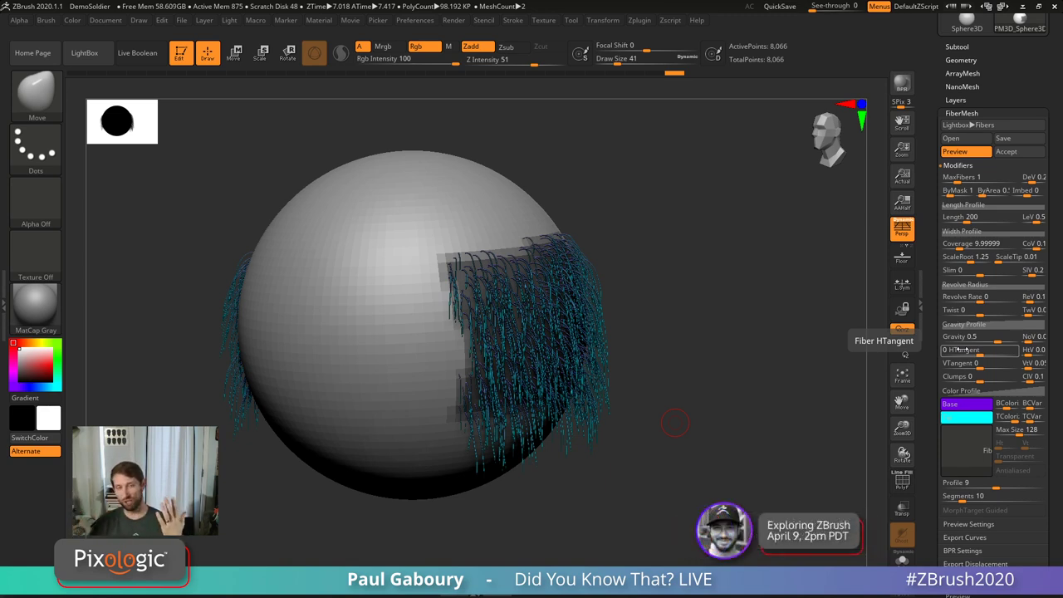
{"action": "left_click_drag", "start_coordinate": [996, 486], "coordinate": [942, 484]}
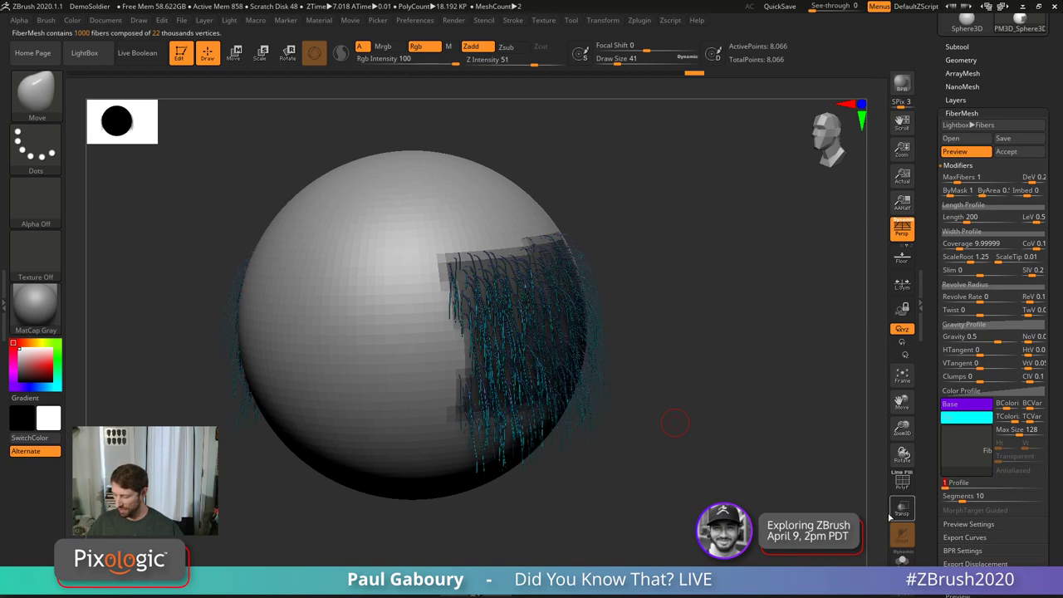
{"action": "left_click_drag", "start_coordinate": [754, 508], "coordinate": [757, 476]}
{"action": "mouse_move", "coordinate": [498, 323]}
{"action": "right_mouse_down", "text": "ctrl"}
{"action": "mouse_move", "coordinate": [643, 477]}
{"action": "mouse_move", "coordinate": [618, 412]}
{"action": "mouse_move", "coordinate": [371, 313]}
{"action": "right_mouse_up", "text": "ctrl"}
{"action": "right_click_drag", "start_coordinate": [608, 404], "coordinate": [598, 399], "text": "ctrl"}
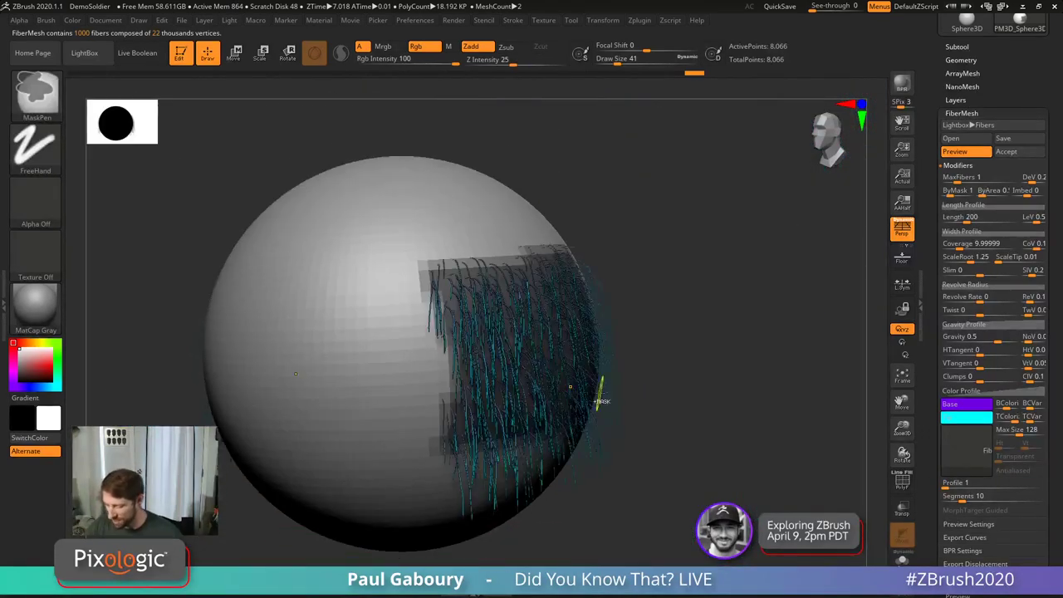
{"action": "left_click", "coordinate": [943, 487]}
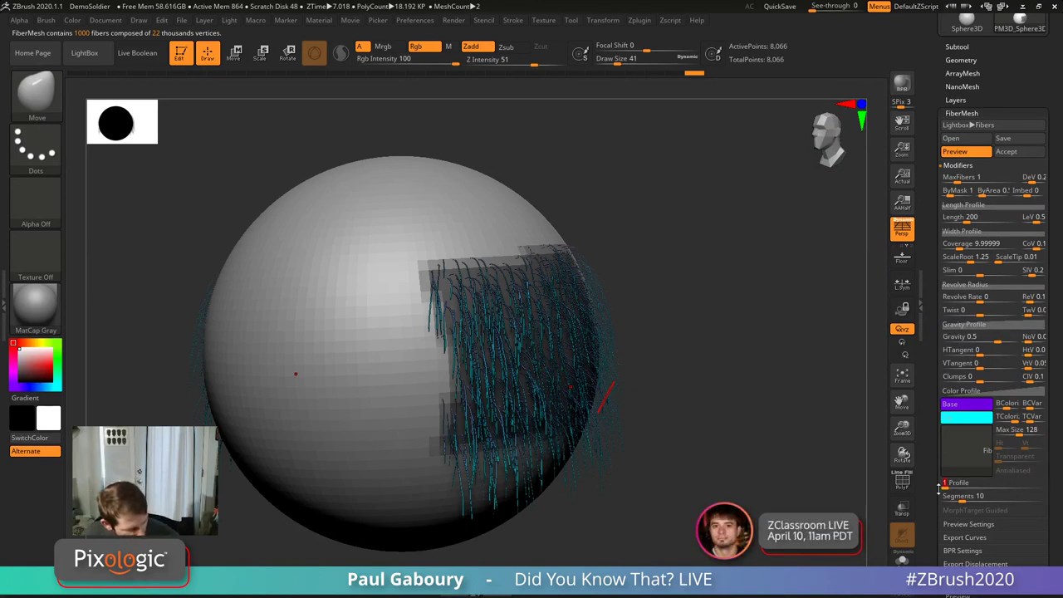
{"action": "type", "text": "4"}
{"action": "key", "text": "Return"}
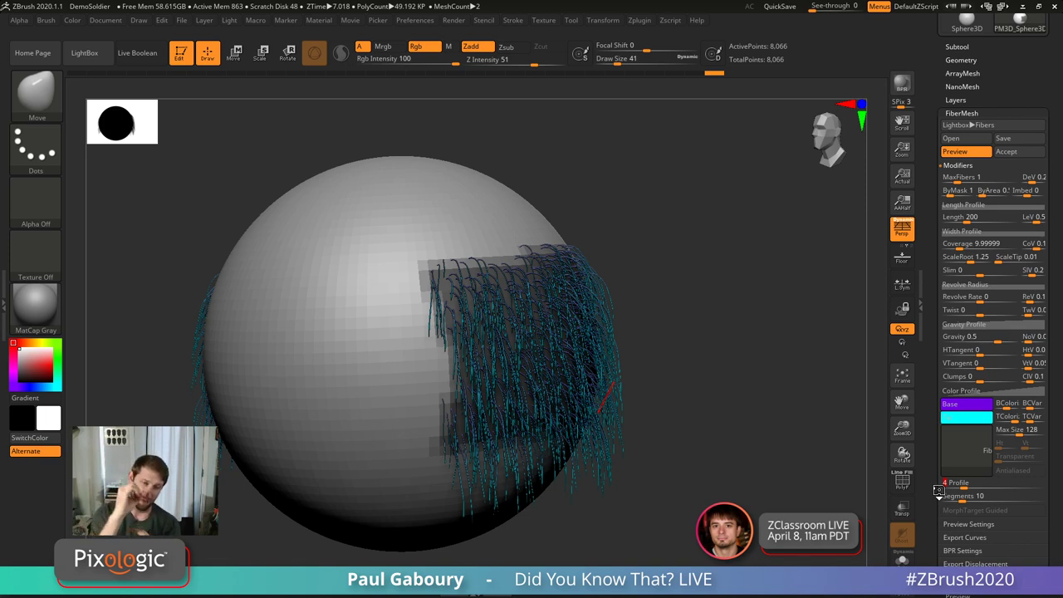
Step: Raise the fiber surface coverage to about 773 and reduce the segments per fiber to 7
{"action": "left_click", "coordinate": [955, 243]}
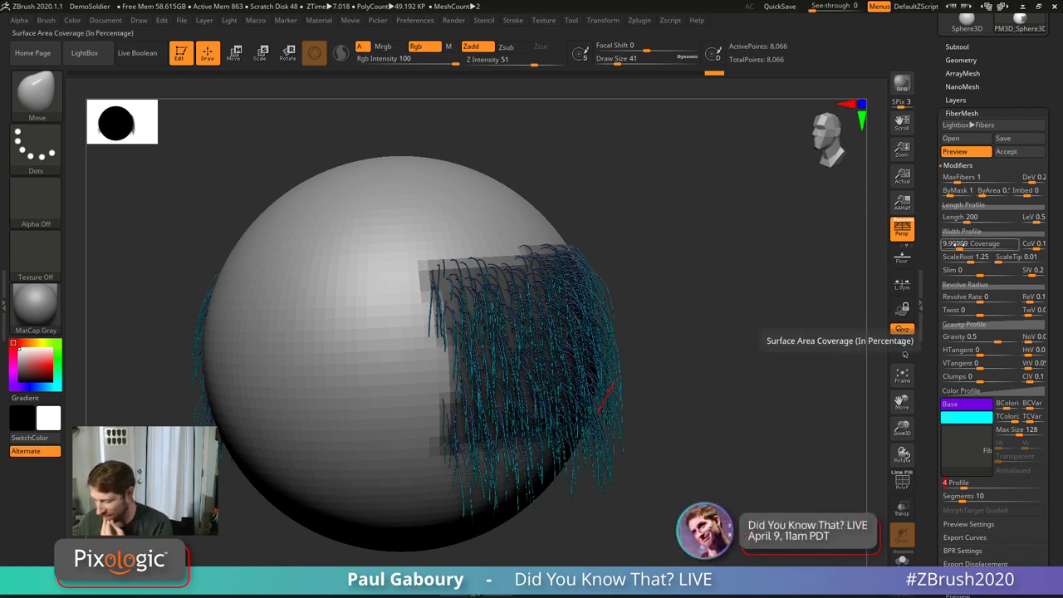
{"action": "left_click_drag", "start_coordinate": [961, 245], "coordinate": [988, 243]}
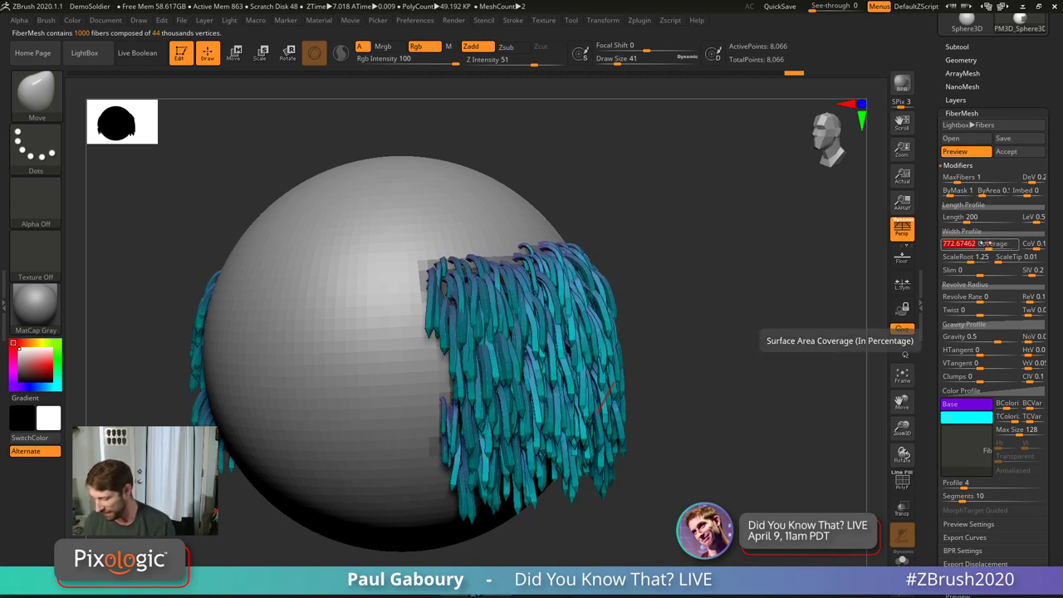
{"action": "left_click_drag", "start_coordinate": [968, 499], "coordinate": [957, 501]}
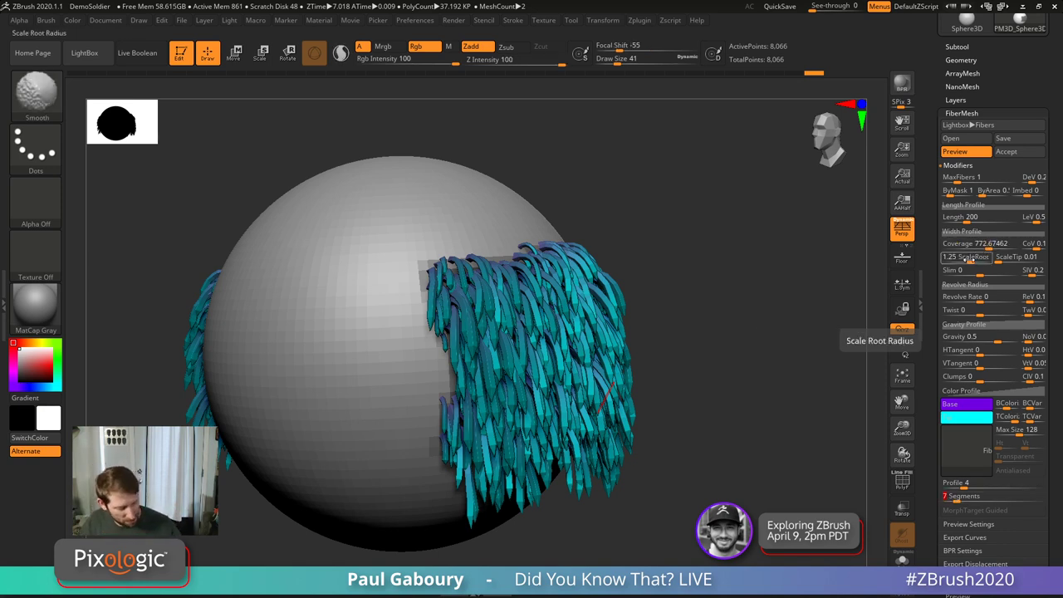
Step: Set both the tip scale and the root scale of the fibers to 1 for an even width
{"action": "key", "text": "shift+F4"}
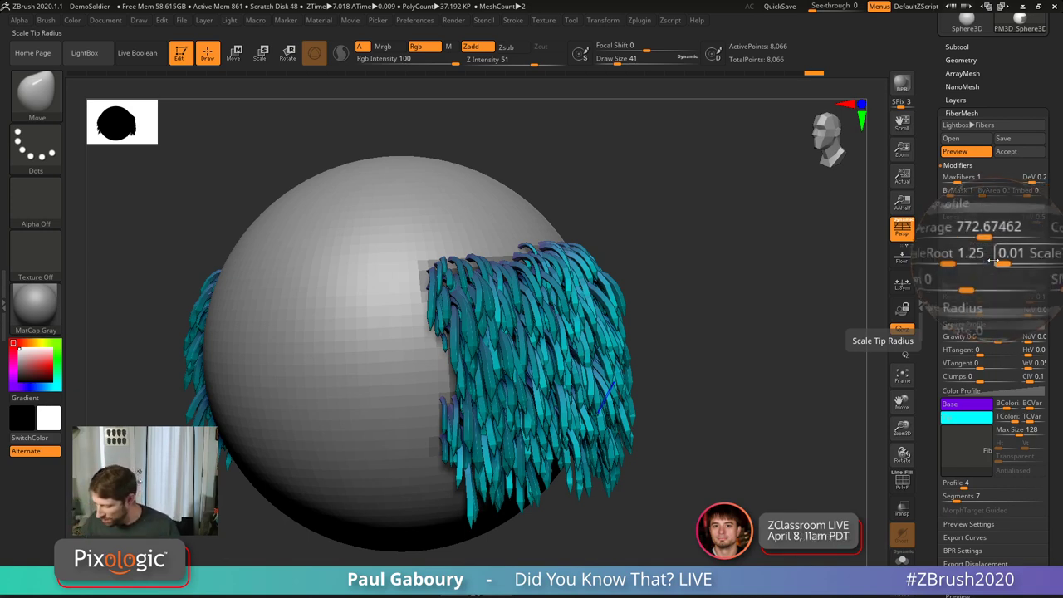
{"action": "left_click", "coordinate": [1003, 261]}
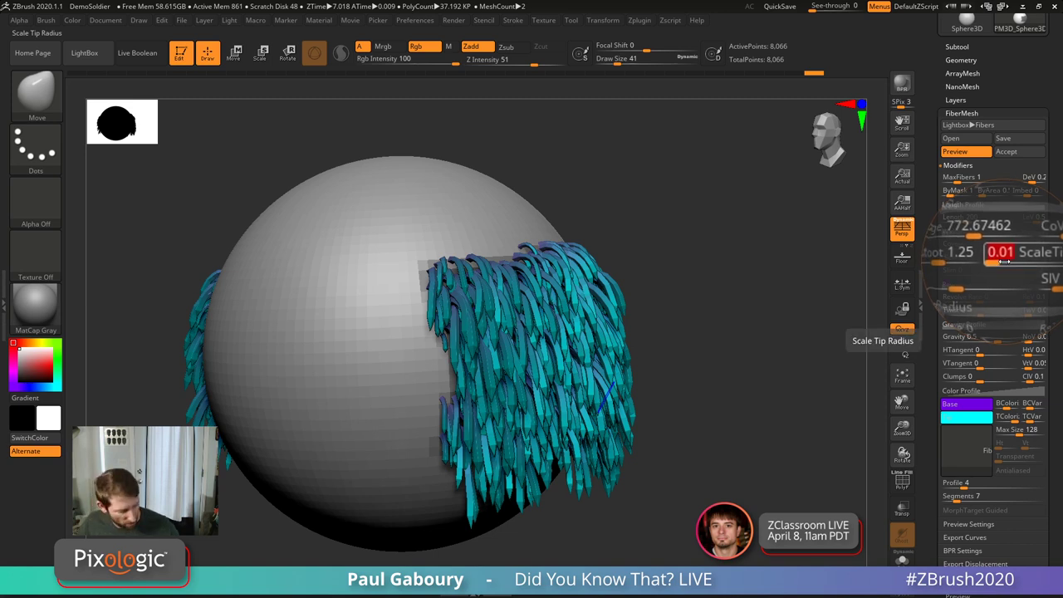
{"action": "type", "text": "1"}
{"action": "key", "text": "Return"}
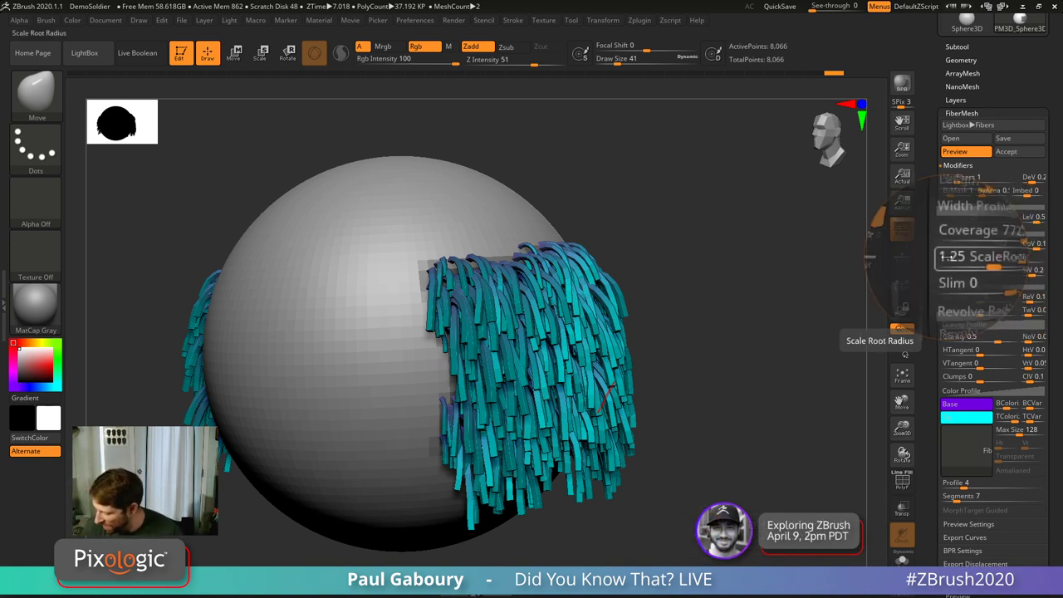
{"action": "mouse_move", "coordinate": [970, 262]}
{"action": "left_mouse_down"}
{"action": "mouse_move", "coordinate": [961, 271]}
{"action": "mouse_move", "coordinate": [973, 265]}
{"action": "left_mouse_up"}
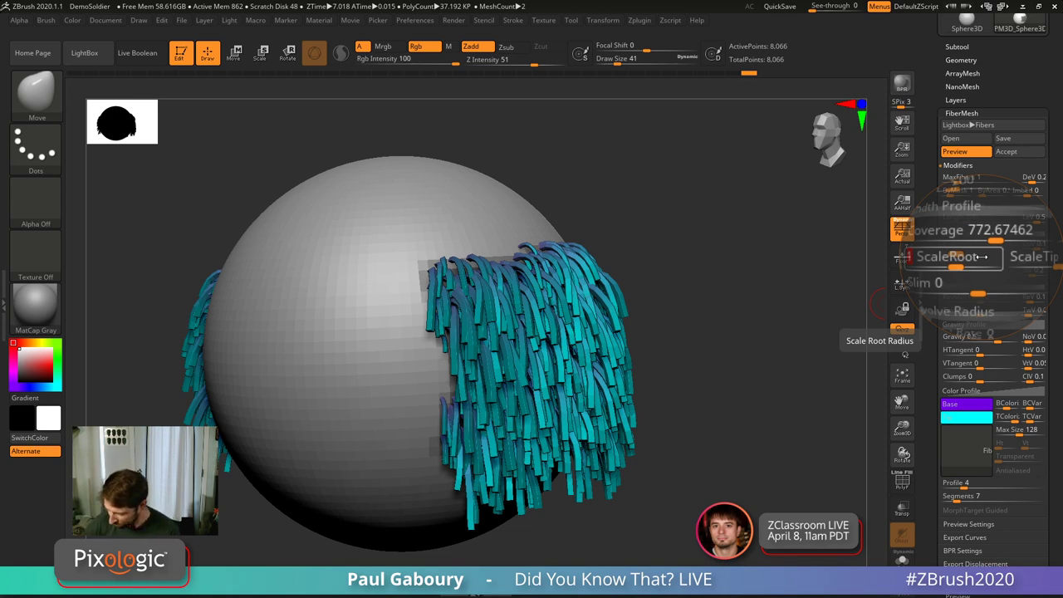
Step: Reduce the maximum number of fibers to 0.4
{"action": "left_click_drag", "start_coordinate": [963, 173], "coordinate": [958, 172]}
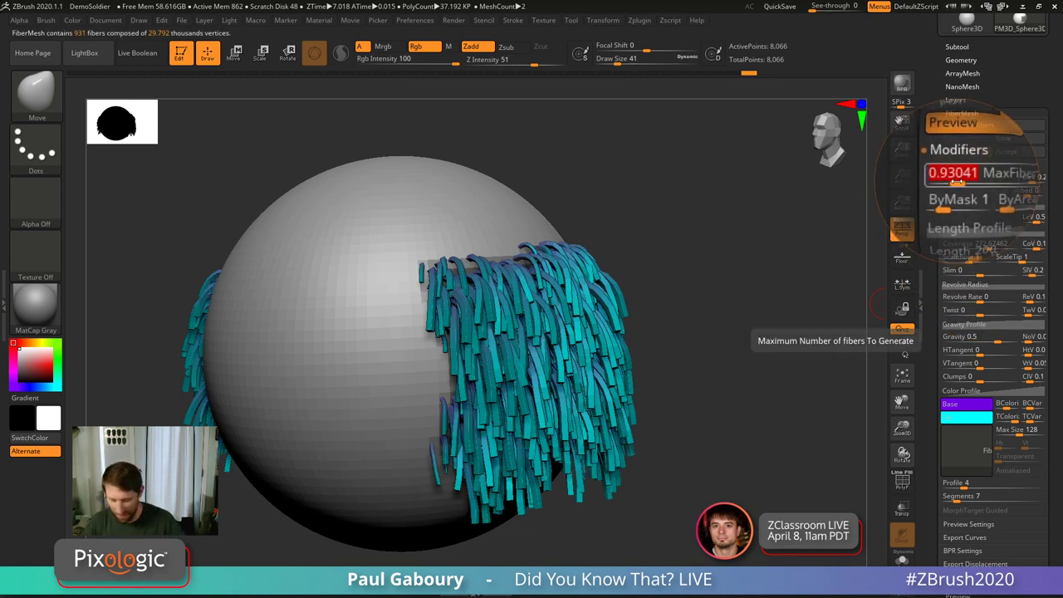
{"action": "left_click", "coordinate": [957, 181]}
{"action": "type", "text": "0.4"}
{"action": "key", "text": "Return"}
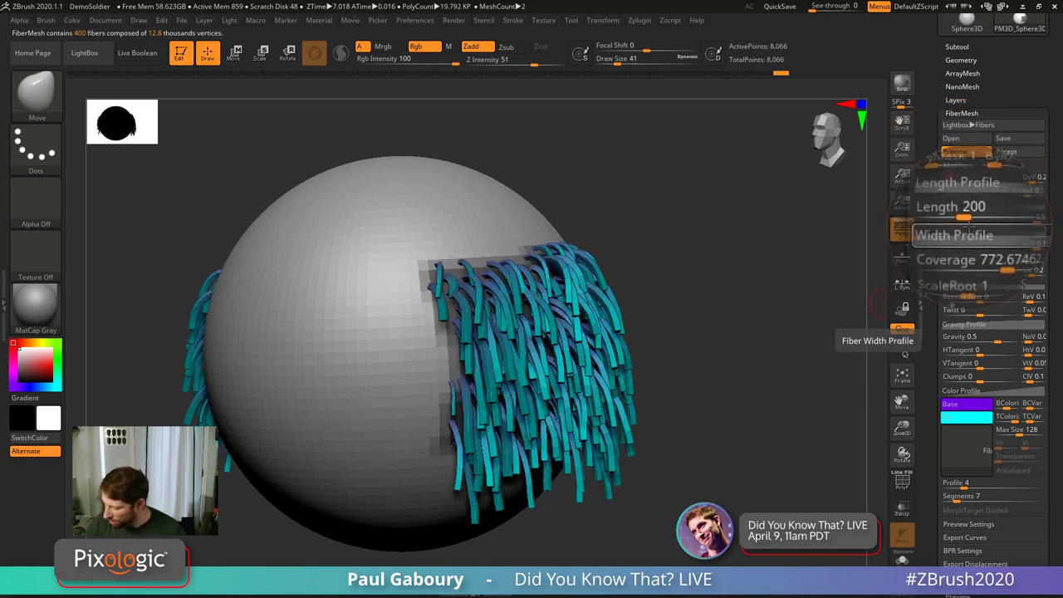
Step: Increase the fiber surface coverage further so the remaining fibers become noticeably wider
{"action": "left_click", "coordinate": [996, 247]}
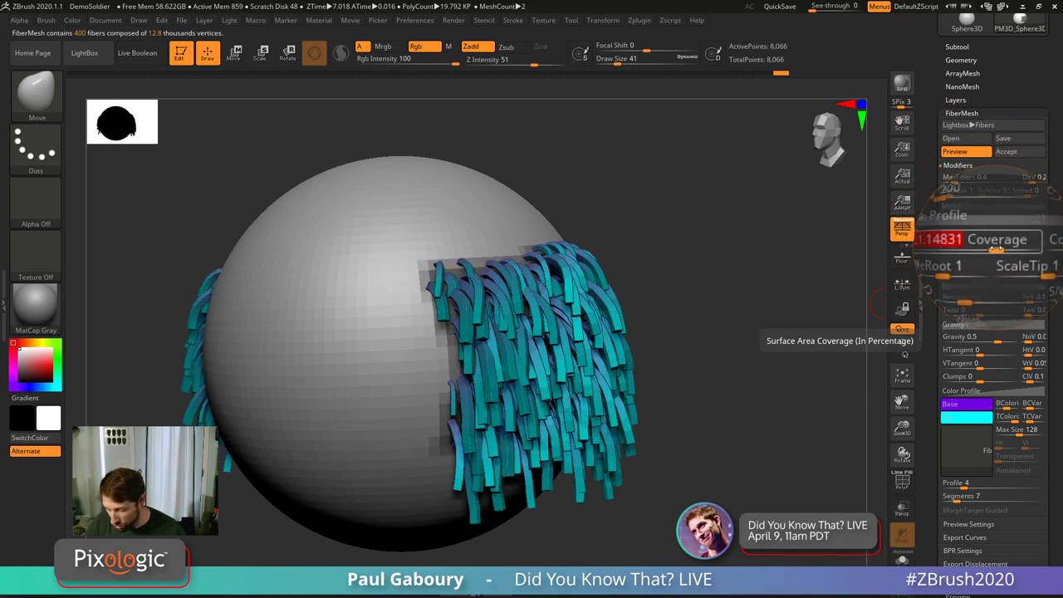
{"action": "left_click_drag", "start_coordinate": [996, 248], "coordinate": [1008, 247]}
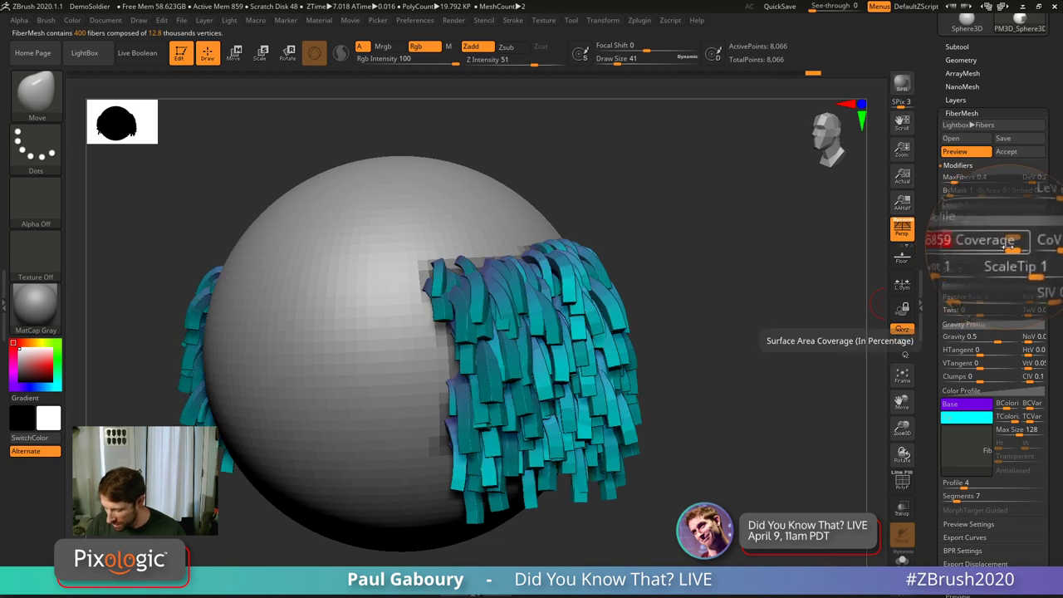
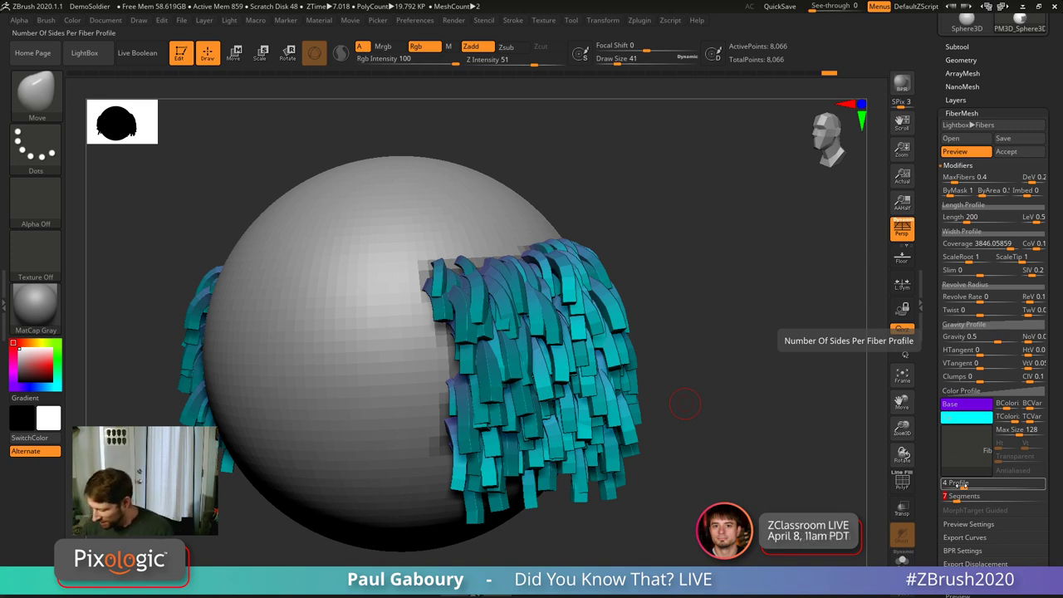
Step: Reshape the fiber width profile curve by raising its root end and lowering its tip end so the fibers taper
{"action": "left_click", "coordinate": [989, 231]}
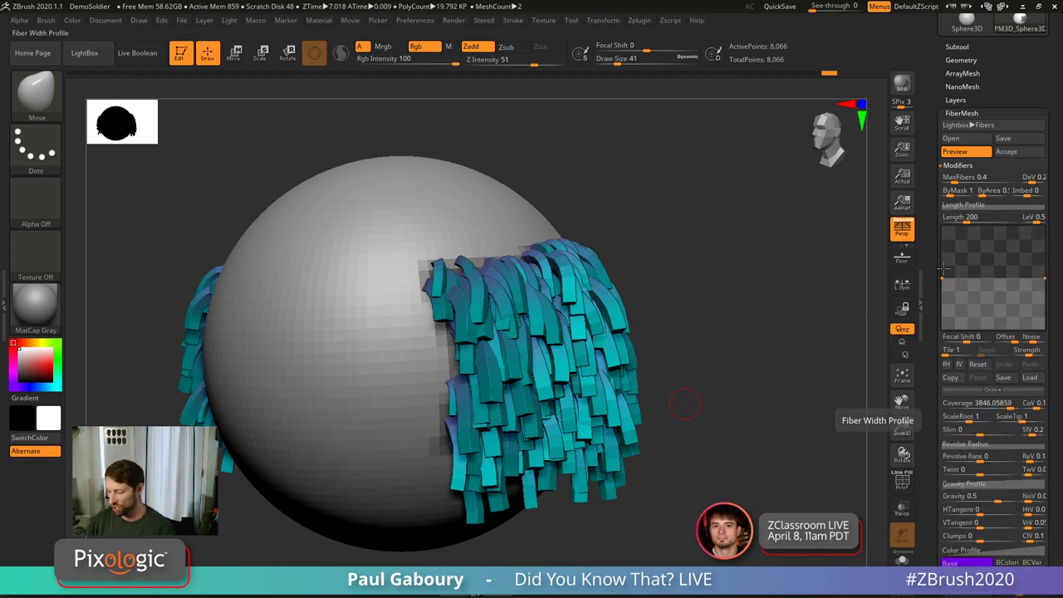
{"action": "left_click_drag", "start_coordinate": [942, 277], "coordinate": [943, 225]}
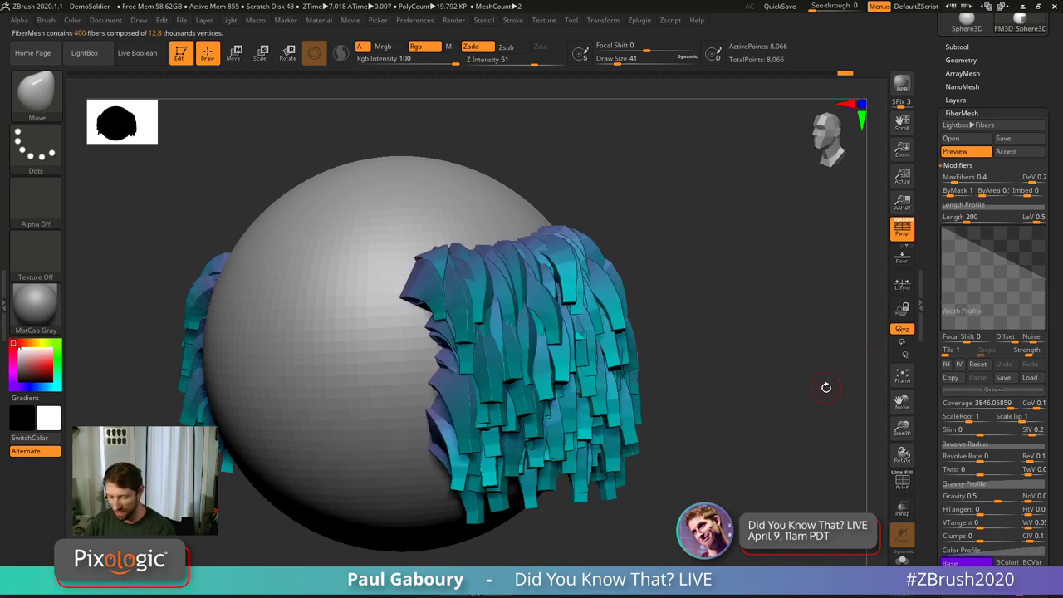
{"action": "left_click_drag", "start_coordinate": [942, 227], "coordinate": [942, 242]}
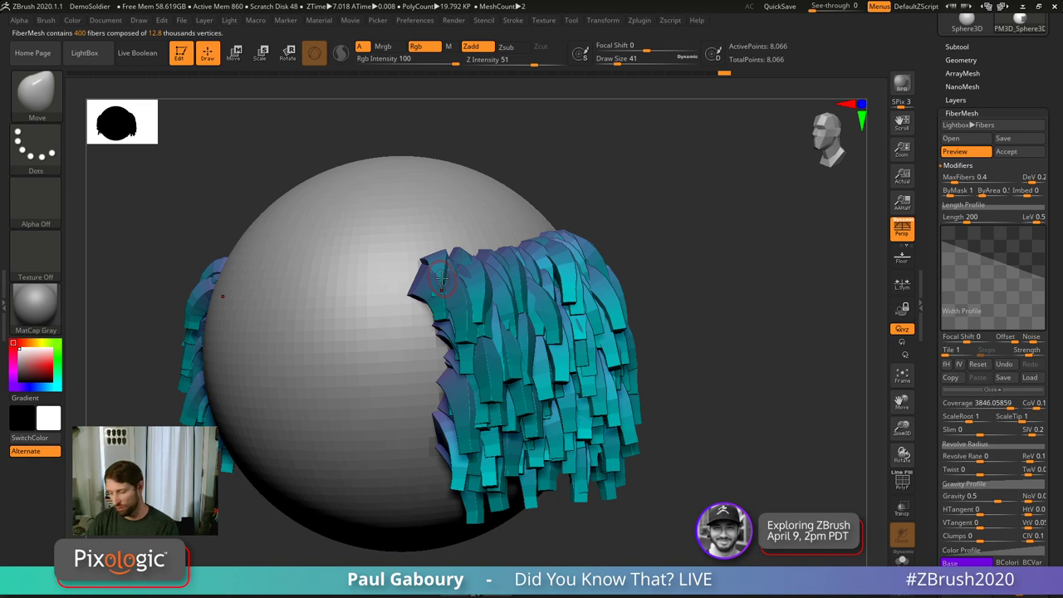
{"action": "left_click_drag", "start_coordinate": [1045, 280], "coordinate": [1040, 297]}
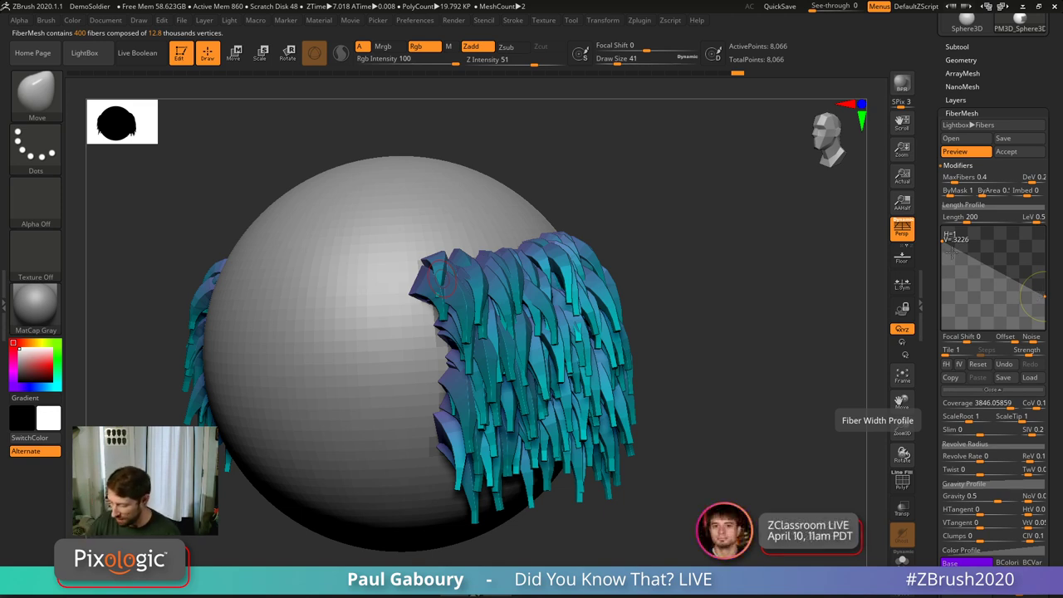
{"action": "left_click_drag", "start_coordinate": [943, 241], "coordinate": [941, 255]}
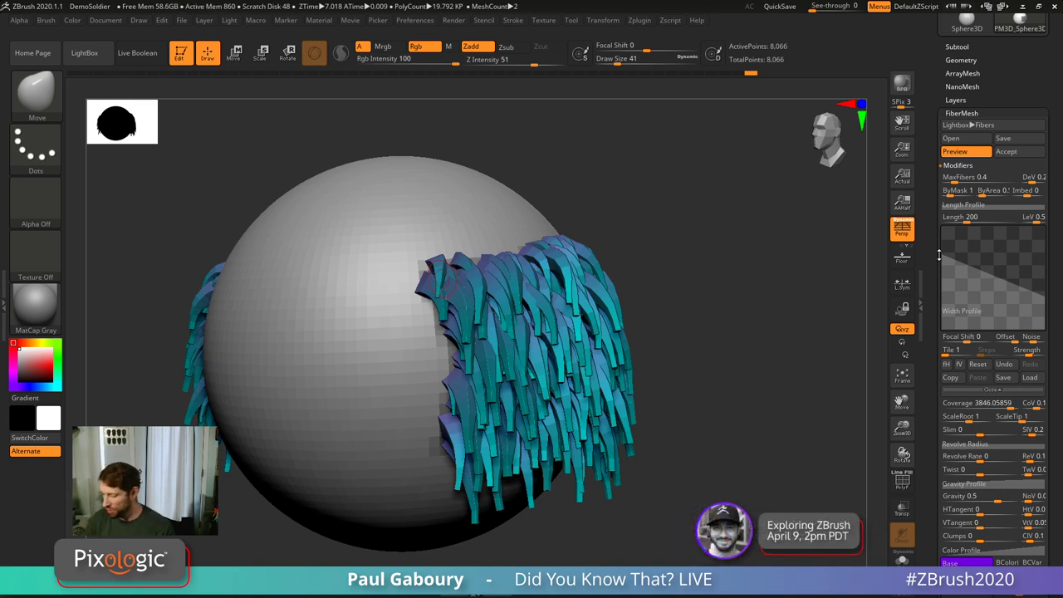
Step: Add a middle point to the width profile and adjust it and the tip end, trying pinched, bulging and gently tapered fibers
{"action": "left_click_drag", "start_coordinate": [994, 284], "coordinate": [981, 312]}
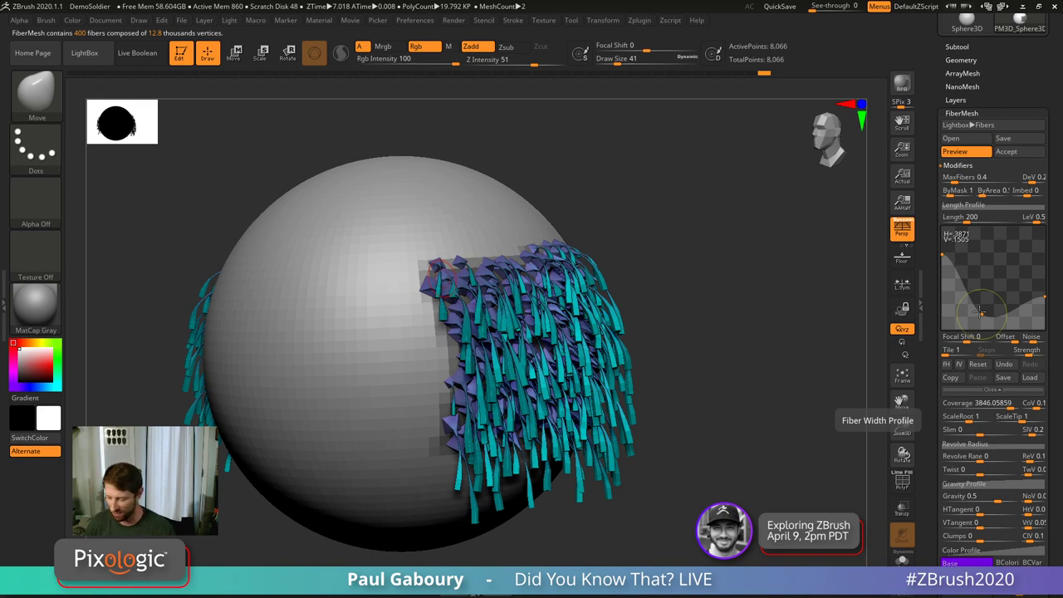
{"action": "left_click_drag", "start_coordinate": [981, 311], "coordinate": [993, 275]}
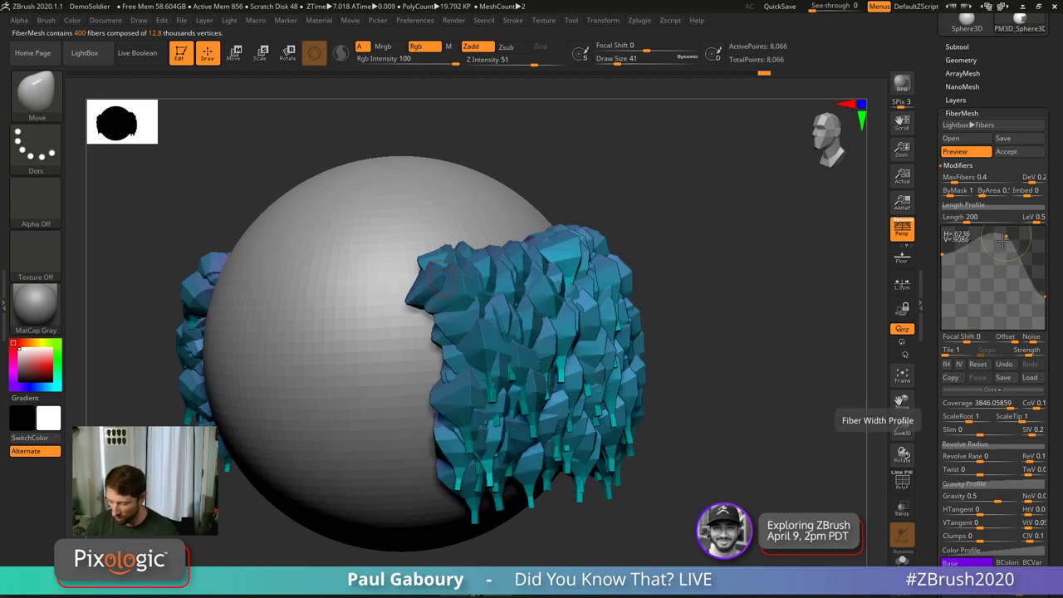
{"action": "left_click_drag", "start_coordinate": [1006, 236], "coordinate": [1001, 259]}
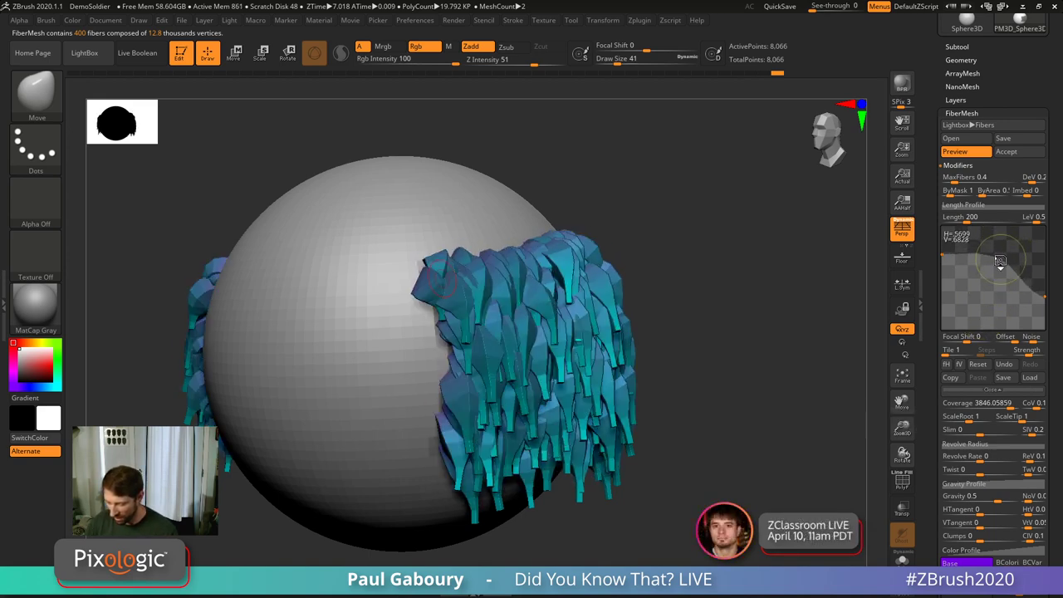
{"action": "mouse_move", "coordinate": [1045, 297]}
{"action": "left_mouse_down"}
{"action": "mouse_move", "coordinate": [1045, 313]}
{"action": "mouse_move", "coordinate": [1045, 304]}
{"action": "left_mouse_up"}
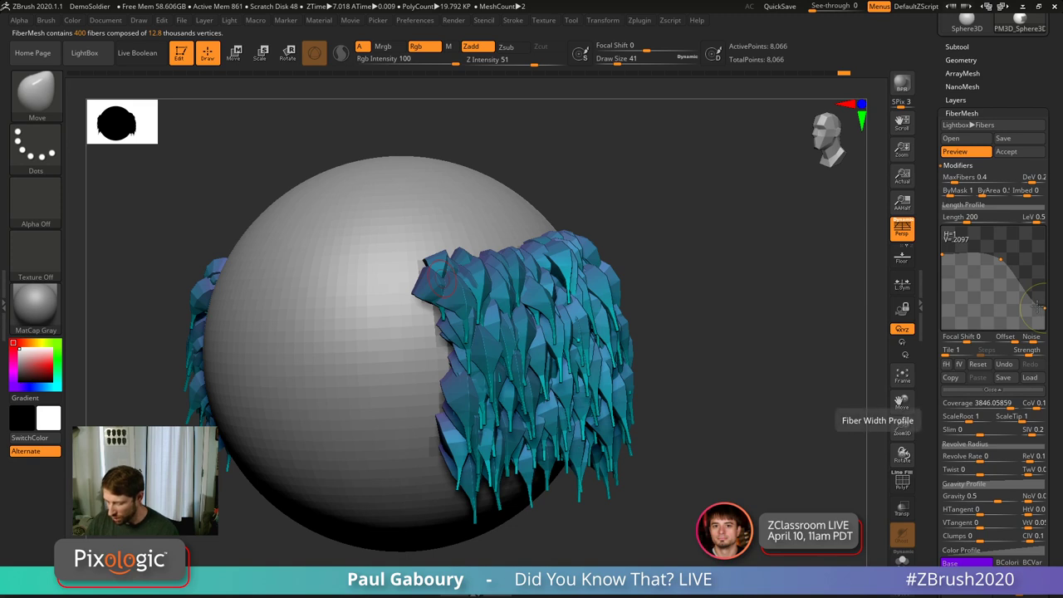
{"action": "left_click_drag", "start_coordinate": [997, 261], "coordinate": [996, 280]}
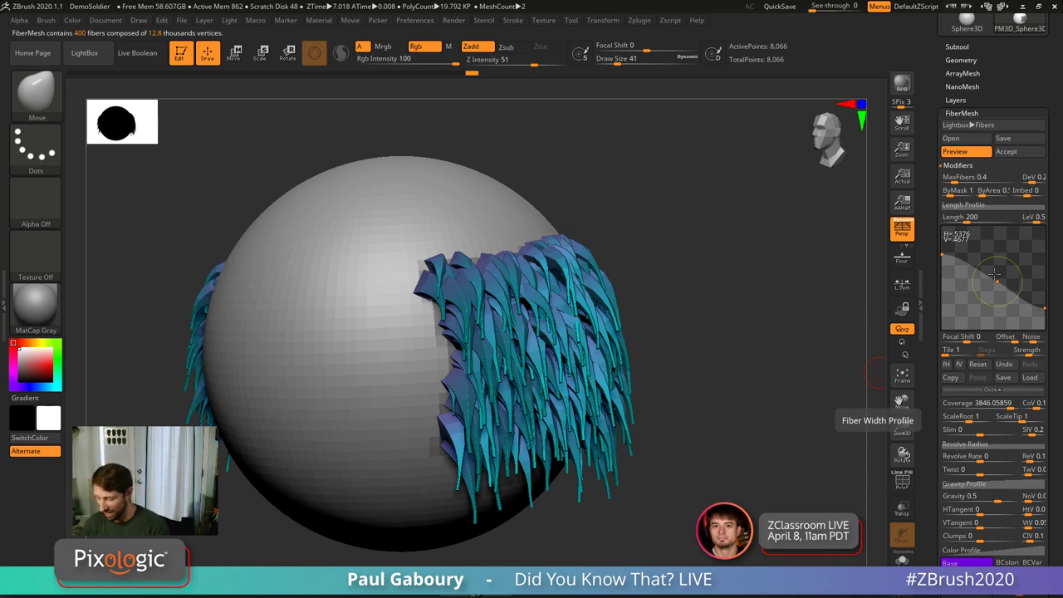
{"action": "left_click_drag", "start_coordinate": [1039, 309], "coordinate": [1040, 299]}
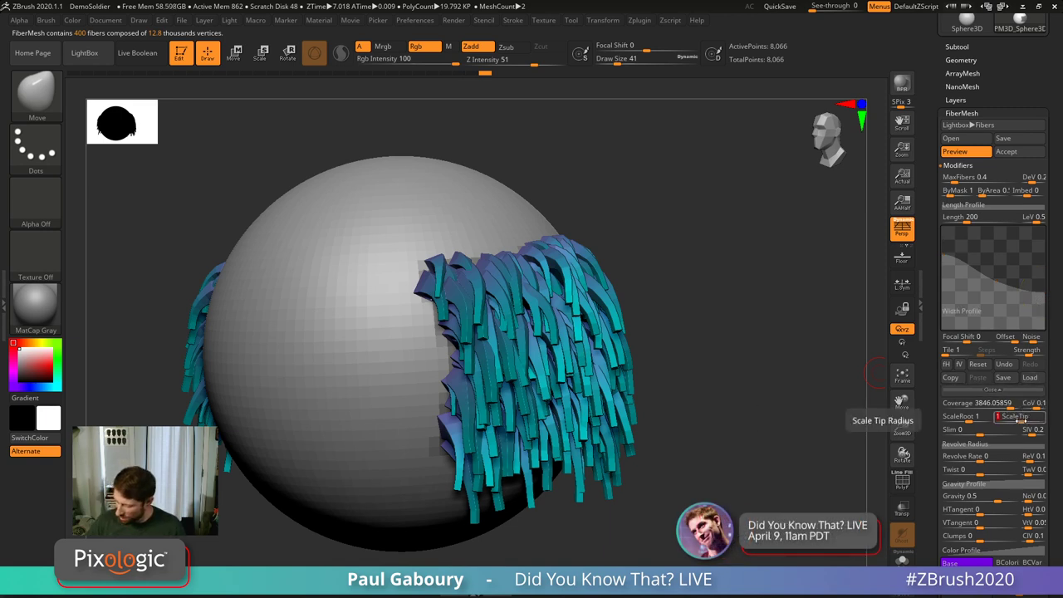
Step: Reduce the fiber tip scale to 0.293 and increase the fiber length to about 424
{"action": "left_click_drag", "start_coordinate": [1022, 421], "coordinate": [1015, 422]}
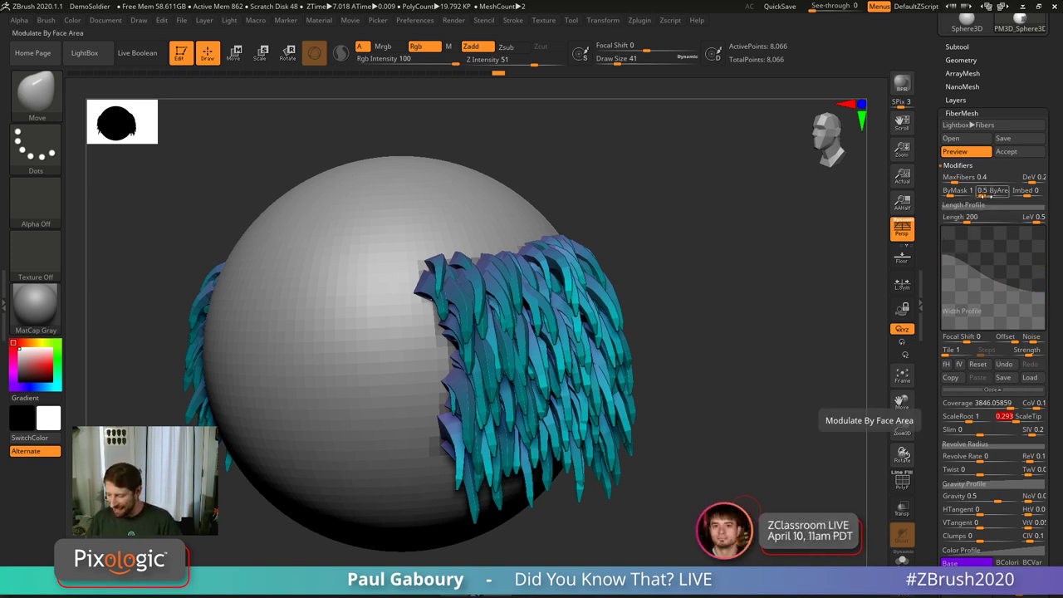
{"action": "left_click_drag", "start_coordinate": [968, 220], "coordinate": [977, 220]}
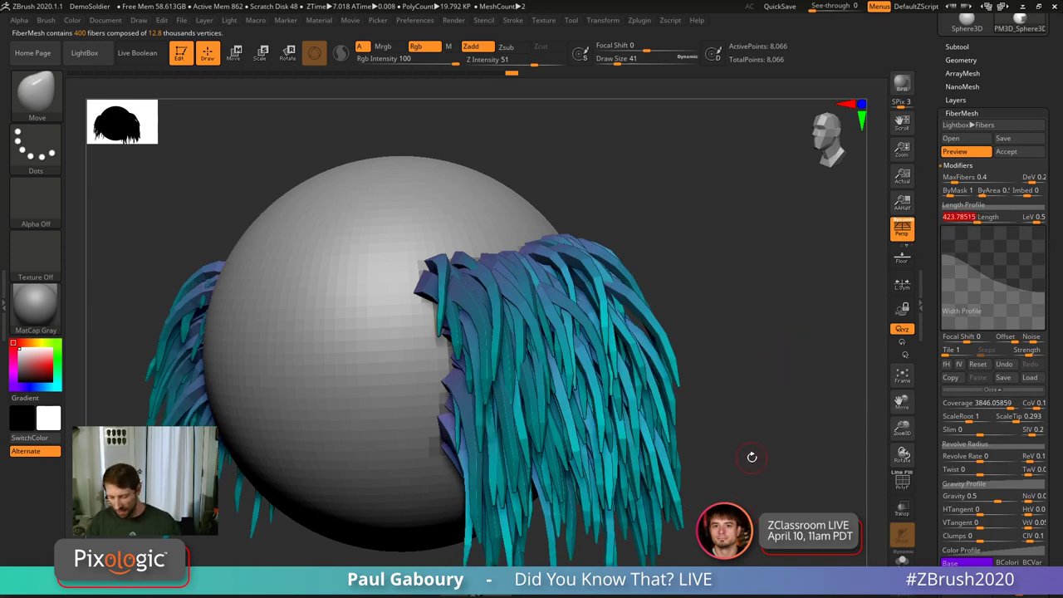
{"action": "right_click_drag", "start_coordinate": [751, 457], "coordinate": [685, 355], "text": "ctrl"}
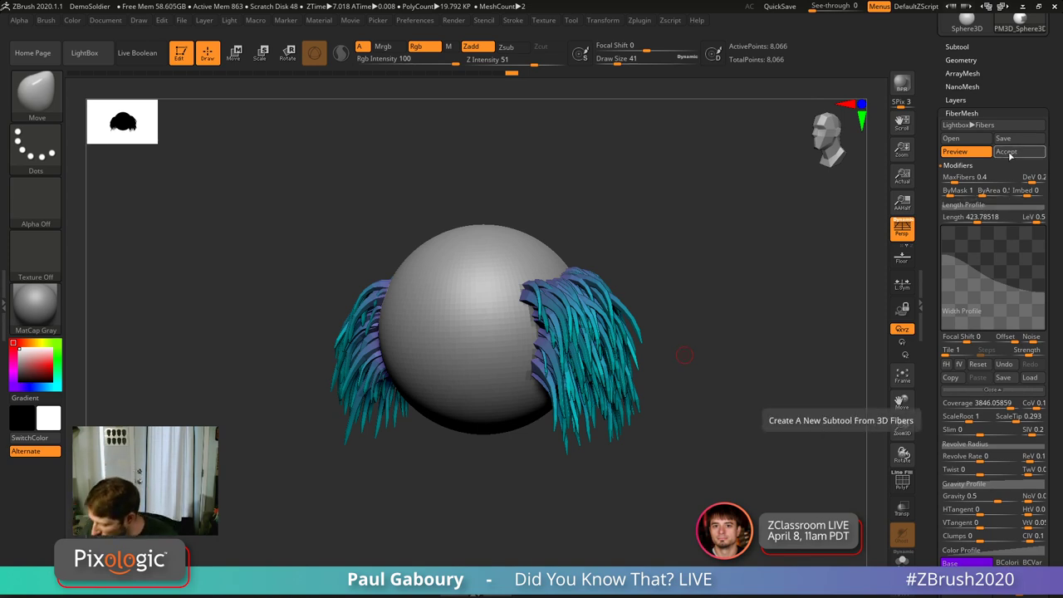
Step: Accept the fiber preview as a new subtool and hide the sphere subtool so only the fibers are shown
{"action": "left_click", "coordinate": [1007, 152]}
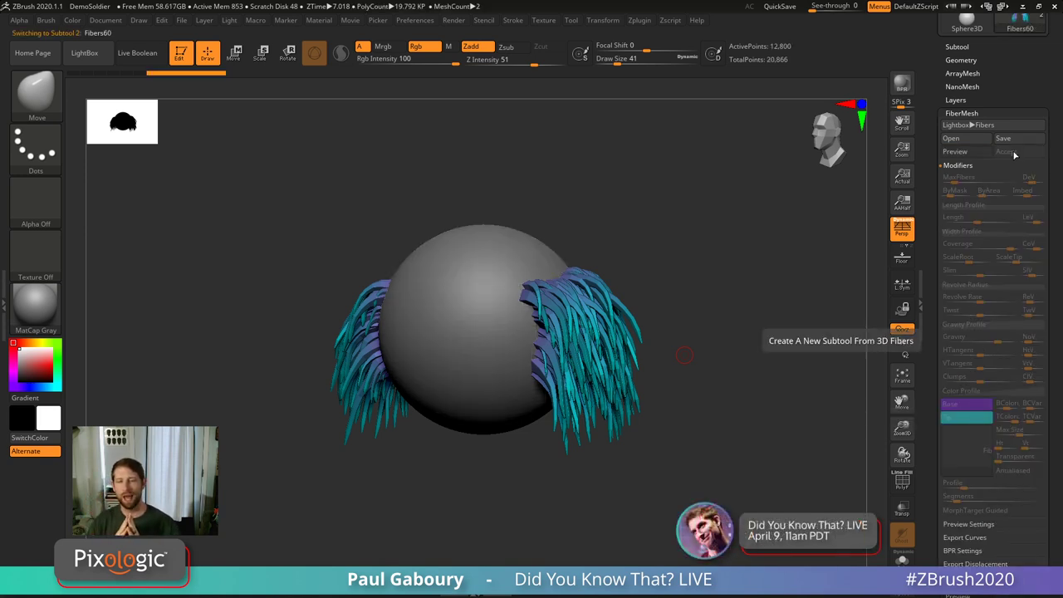
{"action": "left_click", "coordinate": [957, 47]}
{"action": "mouse_move", "coordinate": [967, 110]}
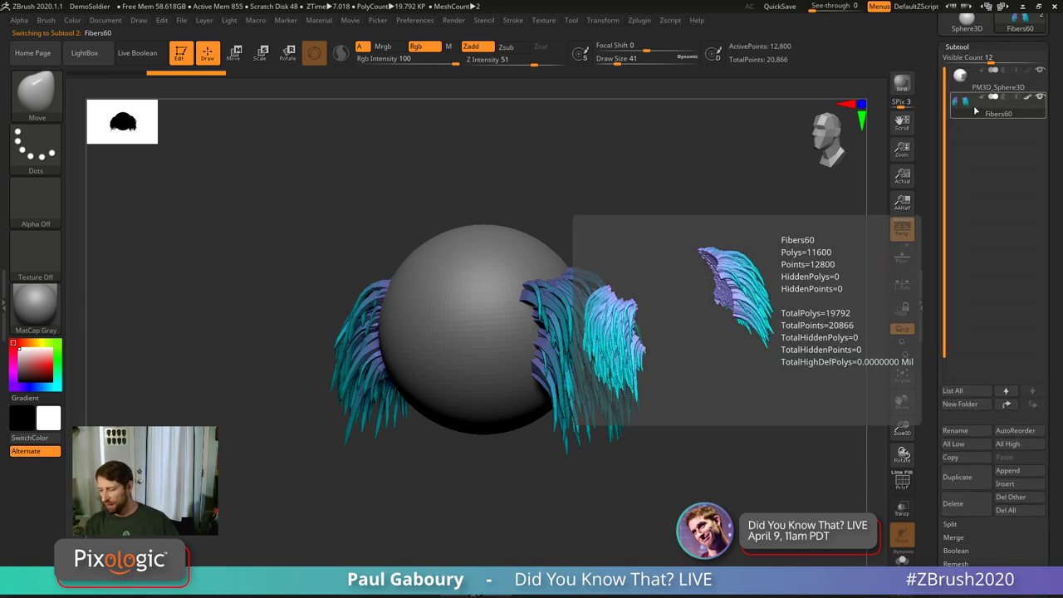
{"action": "left_click", "coordinate": [1040, 70]}
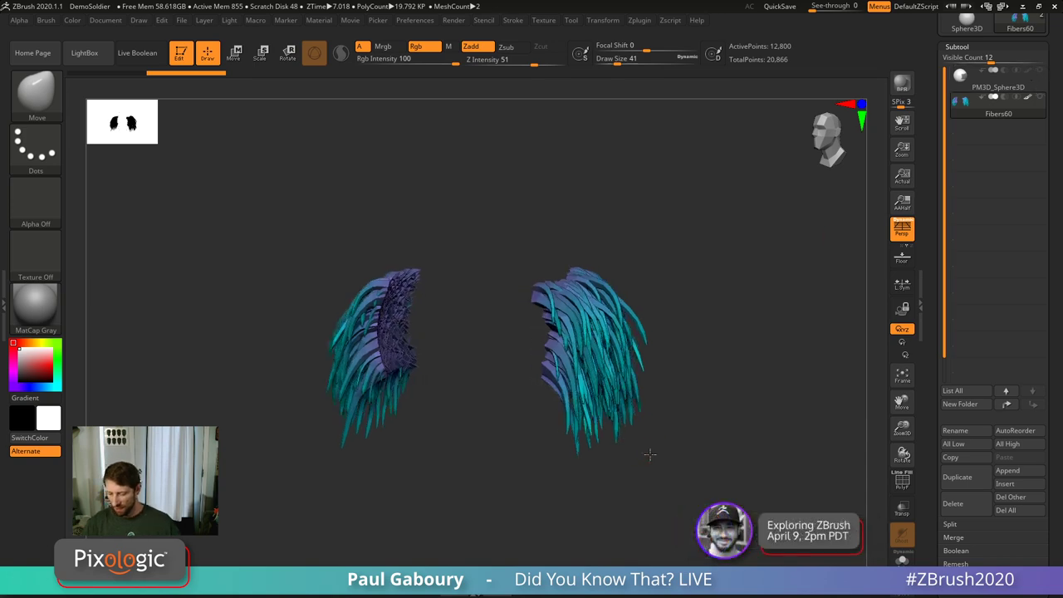
Step: Turn on the polyframe display for the fibers and turn off their polypaint colours
{"action": "mouse_move", "coordinate": [649, 453]}
{"action": "left_mouse_down"}
{"action": "mouse_move", "coordinate": [689, 432]}
{"action": "mouse_move", "coordinate": [719, 454]}
{"action": "left_mouse_up"}
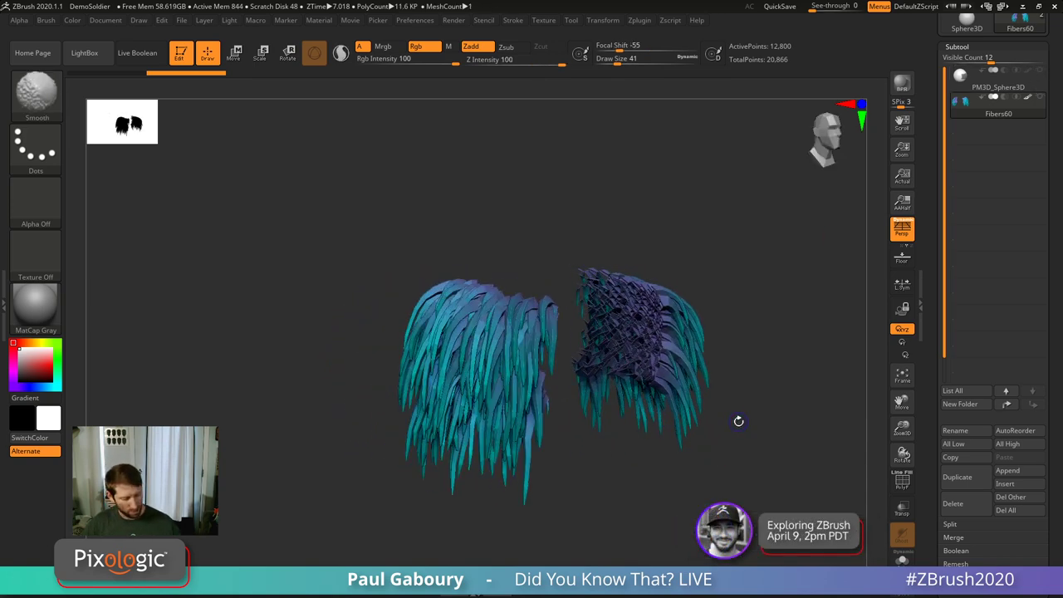
{"action": "key", "text": "shift+f"}
{"action": "mouse_move", "coordinate": [735, 422]}
{"action": "right_mouse_down", "text": "ctrl"}
{"action": "mouse_move", "coordinate": [777, 473]}
{"action": "mouse_move", "coordinate": [753, 443]}
{"action": "mouse_move", "coordinate": [566, 365]}
{"action": "right_mouse_up", "text": "ctrl"}
{"action": "left_click", "coordinate": [1029, 98]}
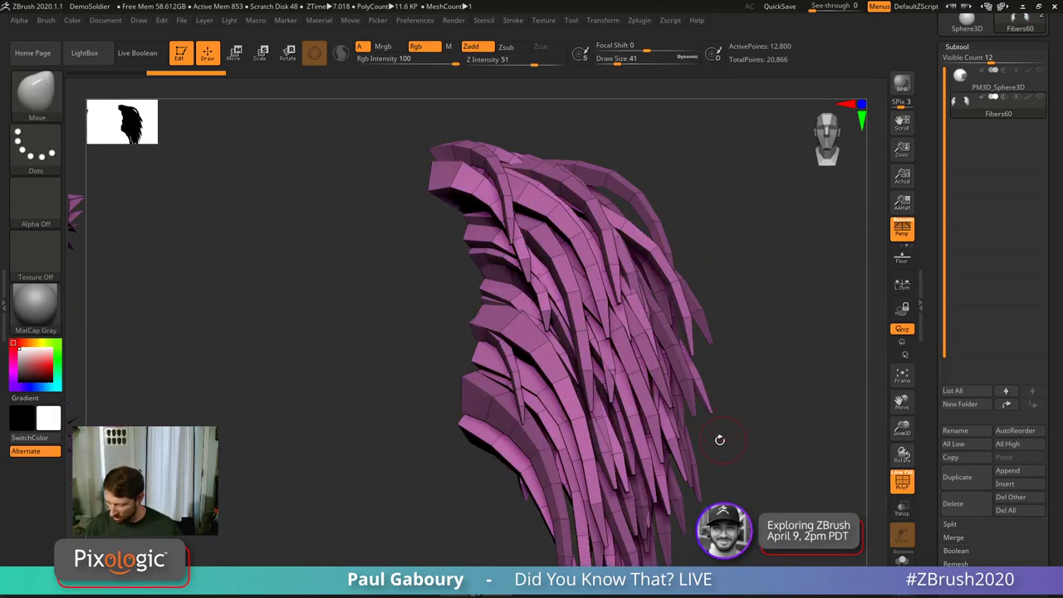
Step: Examine the capped tips and the inner roots of the fibers up close from several angles
{"action": "left_click_drag", "start_coordinate": [720, 440], "coordinate": [610, 428]}
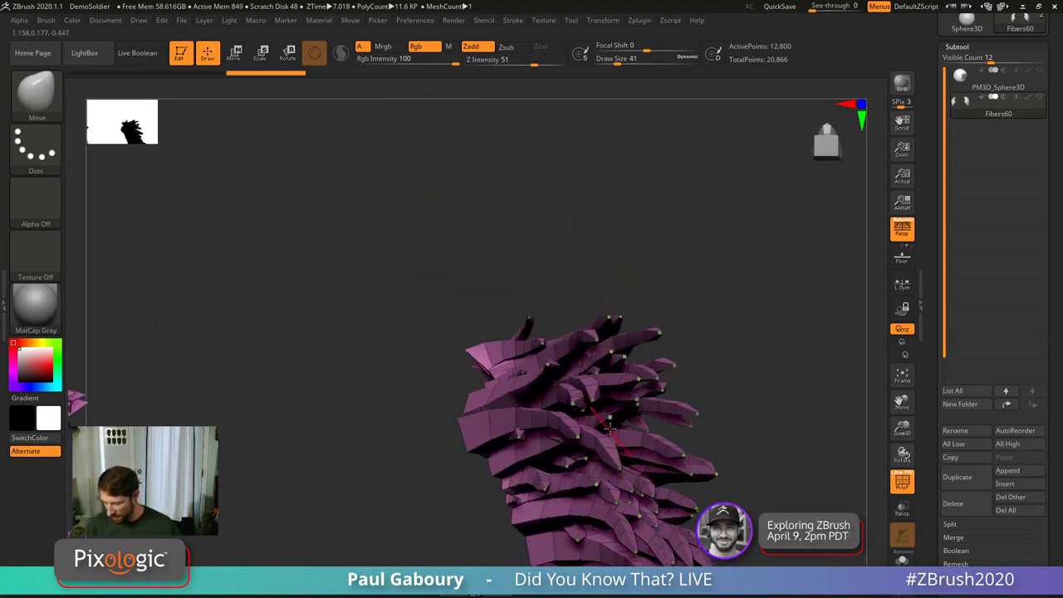
{"action": "right_click_drag", "start_coordinate": [611, 428], "coordinate": [671, 485], "text": "ctrl"}
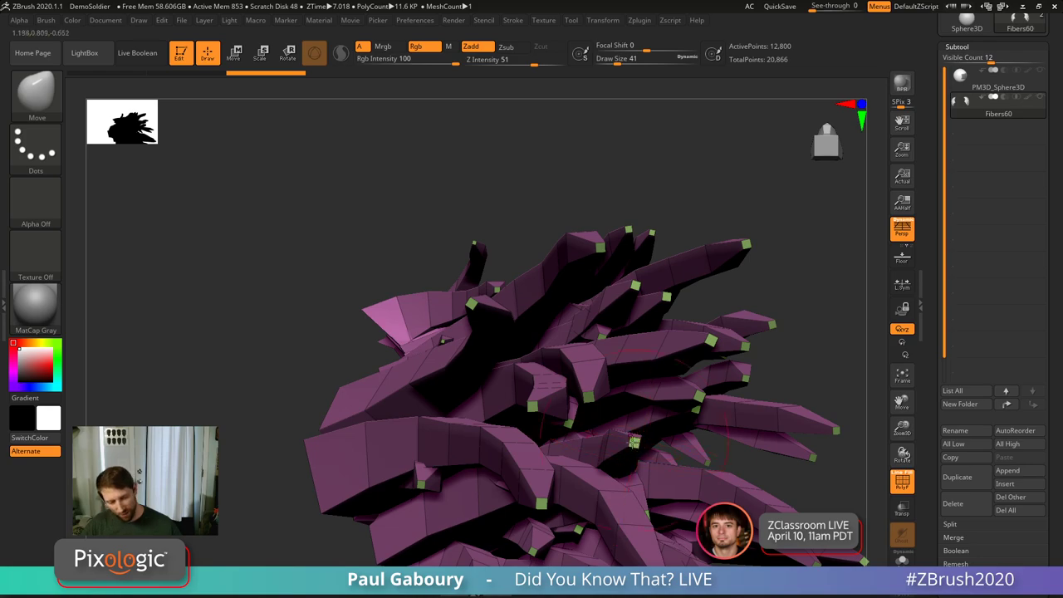
{"action": "mouse_move", "coordinate": [633, 442]}
{"action": "left_mouse_down"}
{"action": "mouse_move", "coordinate": [714, 456]}
{"action": "mouse_move", "coordinate": [661, 383]}
{"action": "mouse_move", "coordinate": [781, 345]}
{"action": "left_mouse_up"}
{"action": "key", "text": "ctrl+shift"}
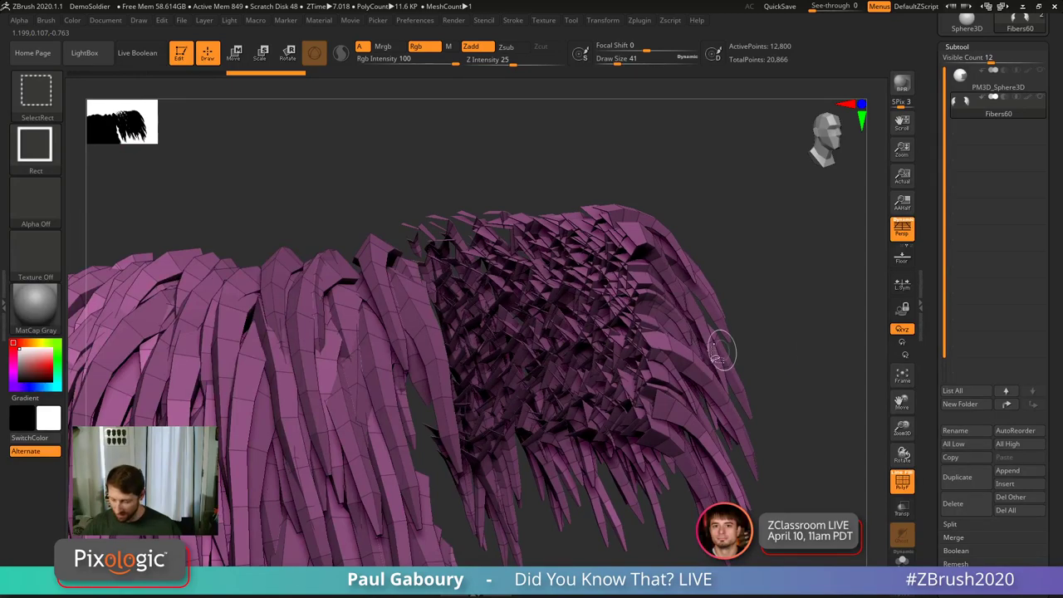
{"action": "mouse_move", "coordinate": [721, 350]}
{"action": "right_mouse_down", "text": "ctrl"}
{"action": "mouse_move", "coordinate": [608, 377]}
{"action": "mouse_move", "coordinate": [617, 349]}
{"action": "mouse_move", "coordinate": [623, 387]}
{"action": "mouse_move", "coordinate": [593, 378]}
{"action": "right_mouse_up", "text": "ctrl"}
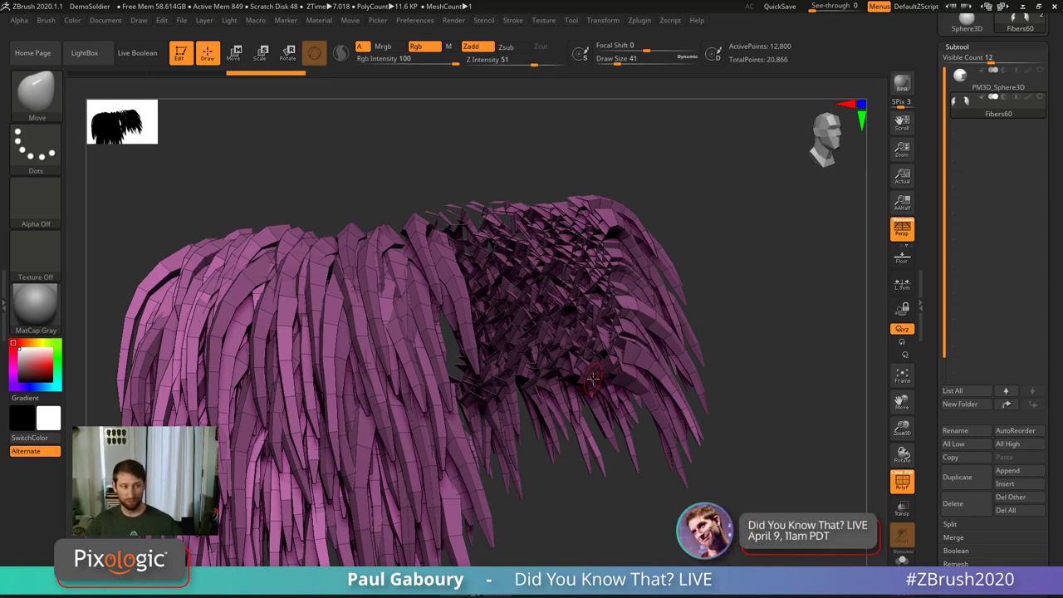
Step: Reduce the brush draw size to 6 and turn on the magnify glass over a close-up of the fibers
{"action": "mouse_move", "coordinate": [357, 266]}
{"action": "right_mouse_down", "text": "ctrl"}
{"action": "mouse_move", "coordinate": [367, 332]}
{"action": "mouse_move", "coordinate": [373, 304]}
{"action": "right_mouse_up", "text": "ctrl"}
{"action": "key", "text": "s"}
{"action": "left_click_drag", "start_coordinate": [374, 313], "coordinate": [361, 312]}
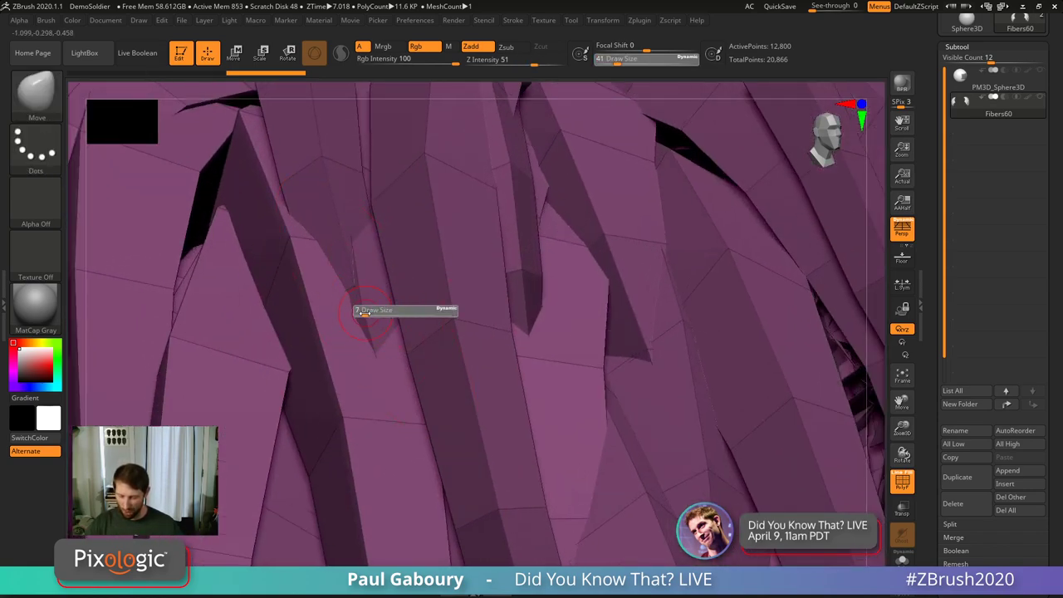
{"action": "right_click_drag", "start_coordinate": [355, 249], "coordinate": [397, 445], "text": "alt"}
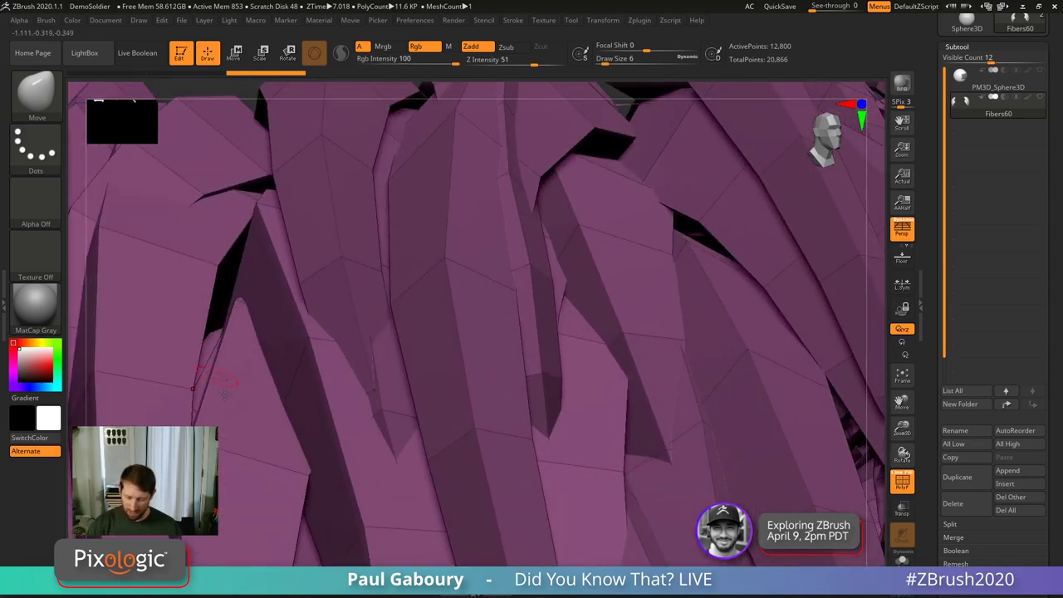
{"action": "key", "text": "shift"}
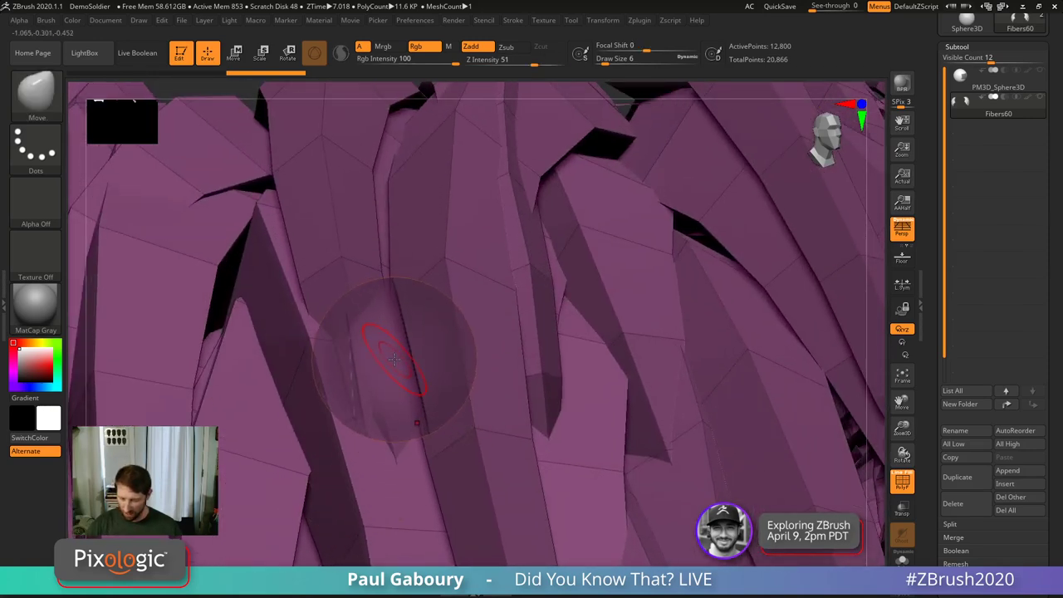
Step: Set the magnify glass radius to 200 in the preferences and show the enlarged glass over the fibers
{"action": "left_click", "coordinate": [418, 20]}
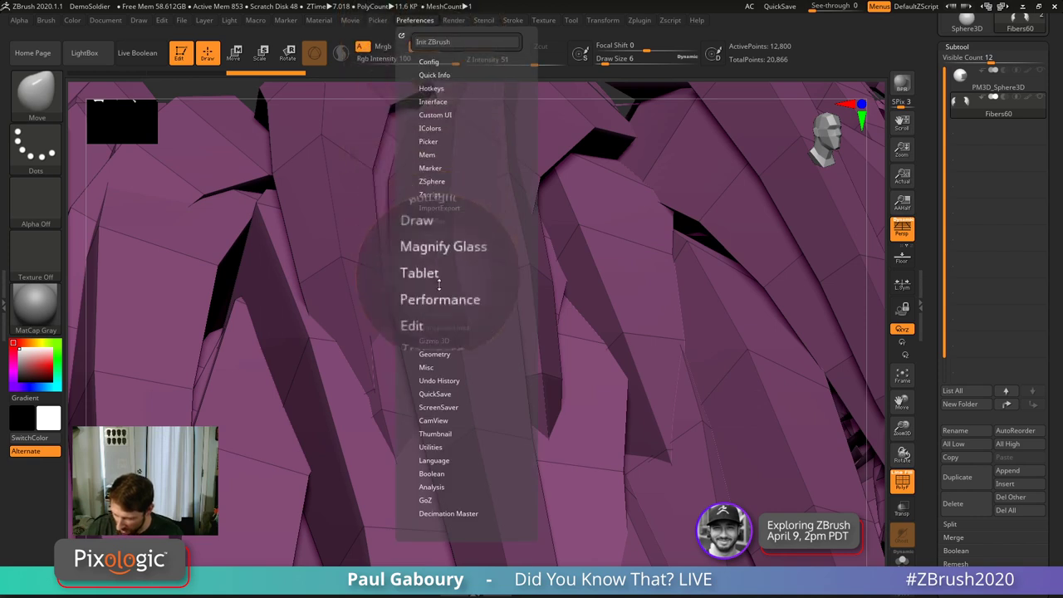
{"action": "key", "text": "shift"}
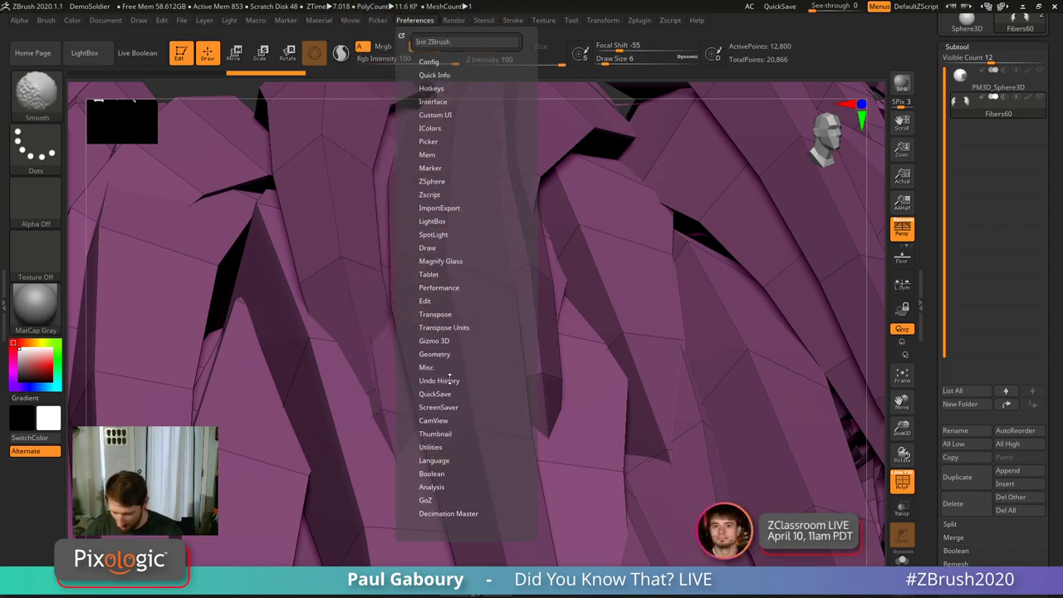
{"action": "left_click", "coordinate": [444, 261]}
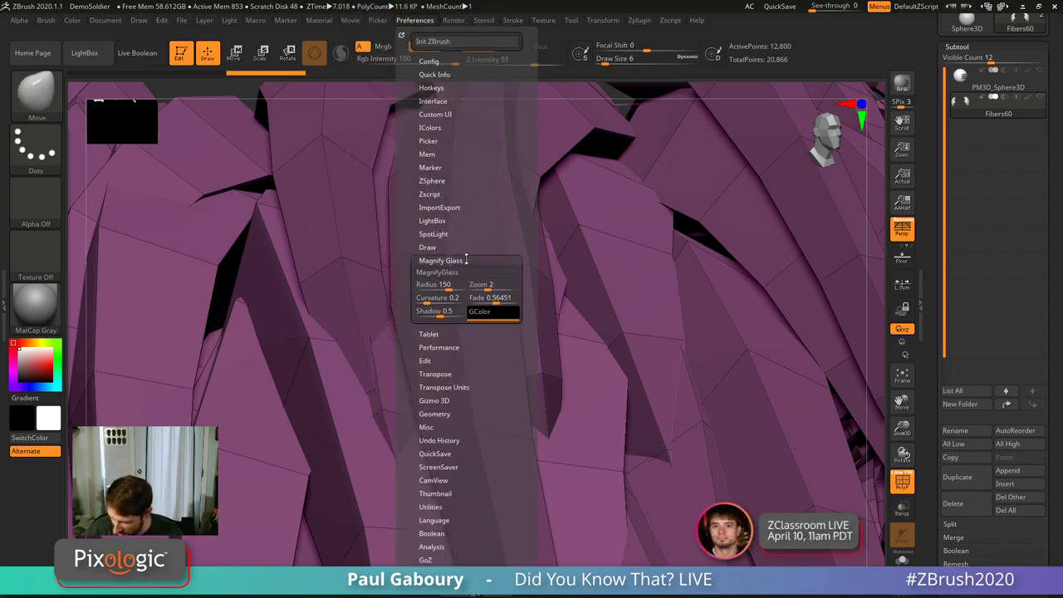
{"action": "left_click_drag", "start_coordinate": [457, 287], "coordinate": [464, 287]}
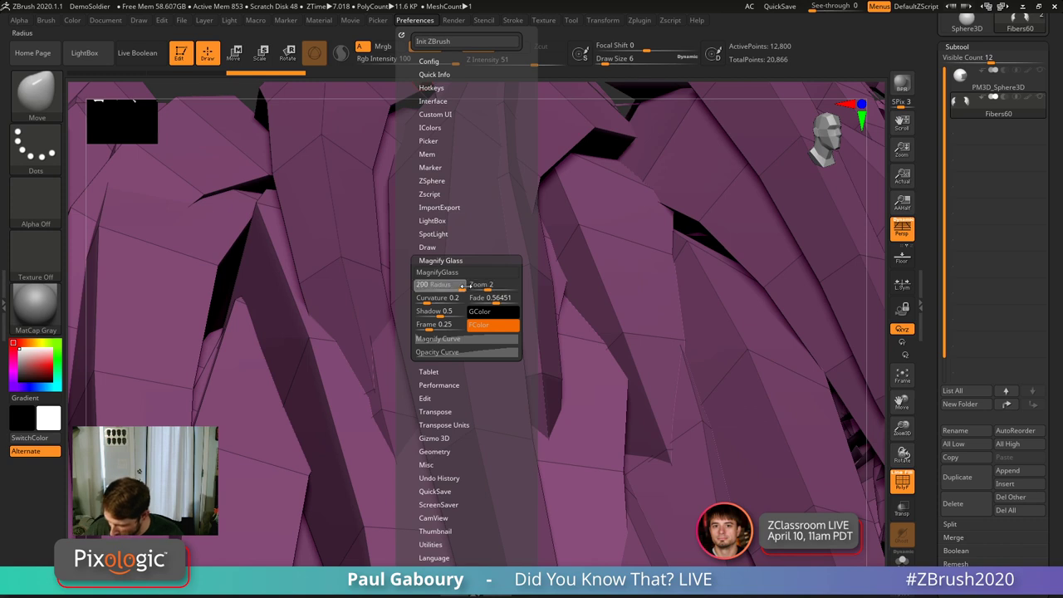
{"action": "key", "text": "shift+g"}
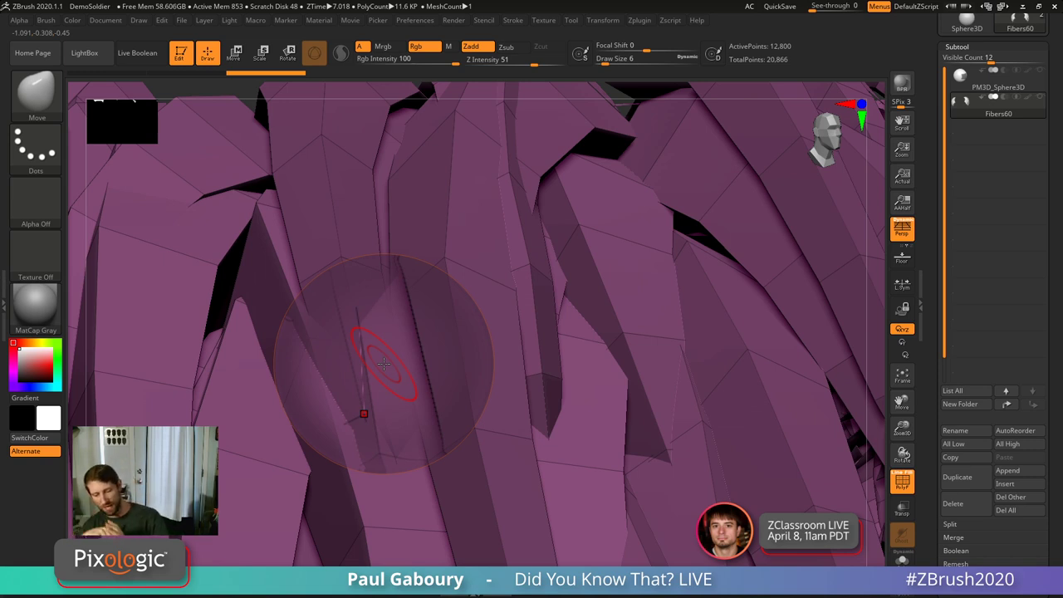
Step: Reduce the brush draw size to 1, return to a front view of both fiber patches and turn off the polyframe display
{"action": "key", "text": "s"}
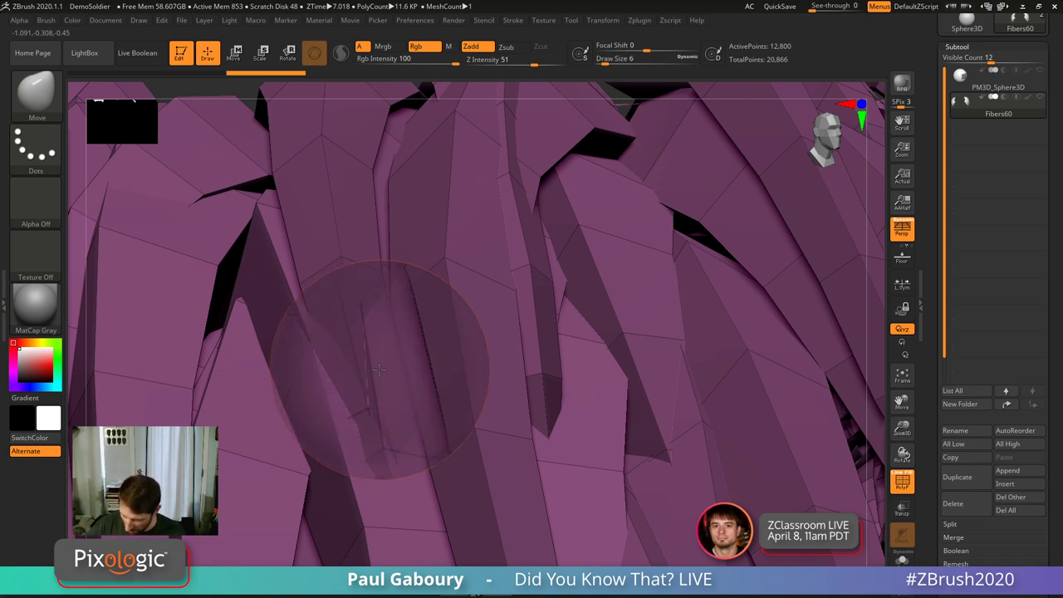
{"action": "key", "text": "s"}
{"action": "left_click_drag", "start_coordinate": [381, 373], "coordinate": [388, 403]}
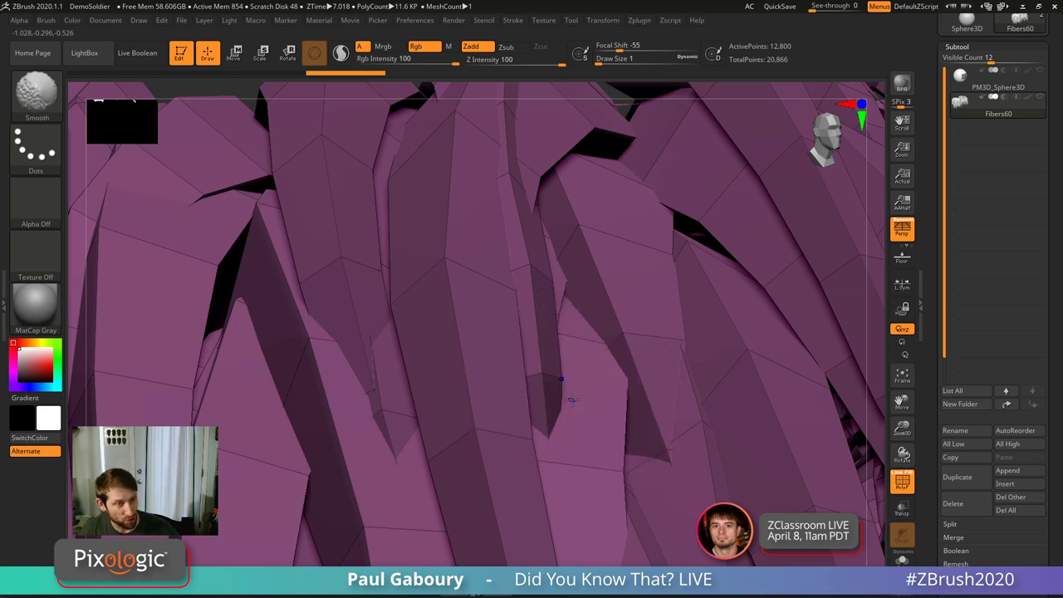
{"action": "mouse_move", "coordinate": [584, 410]}
{"action": "right_mouse_down", "text": "ctrl"}
{"action": "mouse_move", "coordinate": [522, 381]}
{"action": "mouse_move", "coordinate": [570, 408]}
{"action": "mouse_move", "coordinate": [532, 257]}
{"action": "mouse_move", "coordinate": [607, 375]}
{"action": "mouse_move", "coordinate": [654, 413]}
{"action": "mouse_move", "coordinate": [640, 415]}
{"action": "right_mouse_up", "text": "ctrl"}
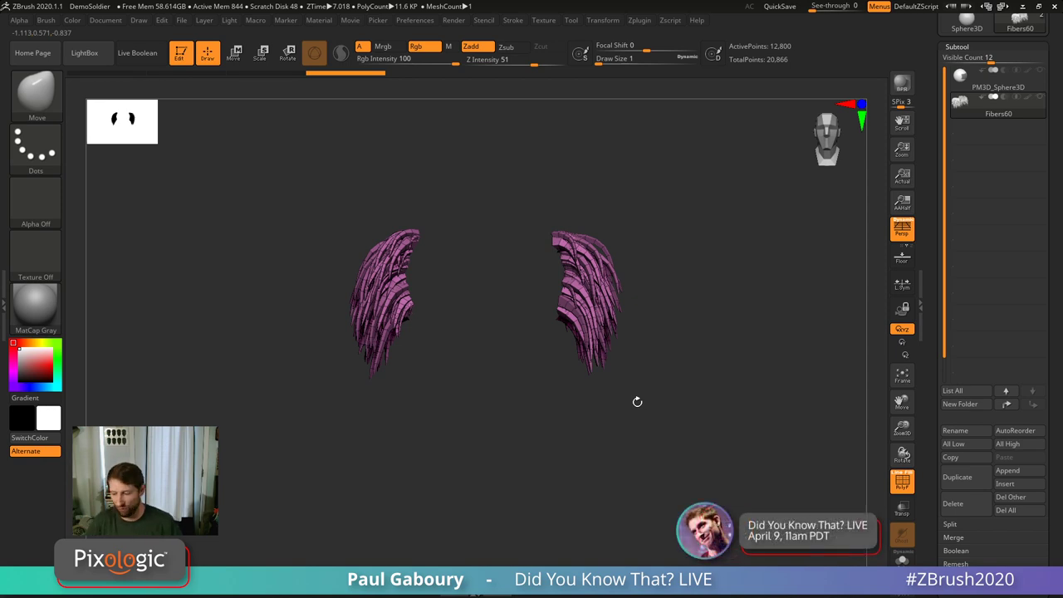
{"action": "key", "text": "shift+f"}
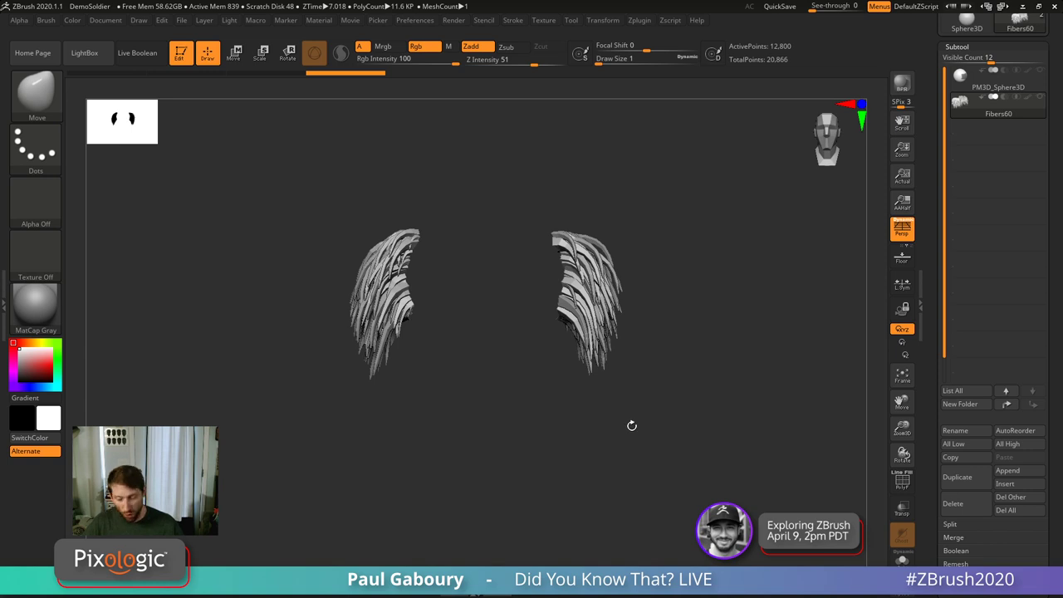
Step: Try lengthening the right fiber patch outward with the GroomLengthen brush at draw size 445, then undo the stroke
{"action": "key", "text": "b"}
{"action": "key", "text": "g"}
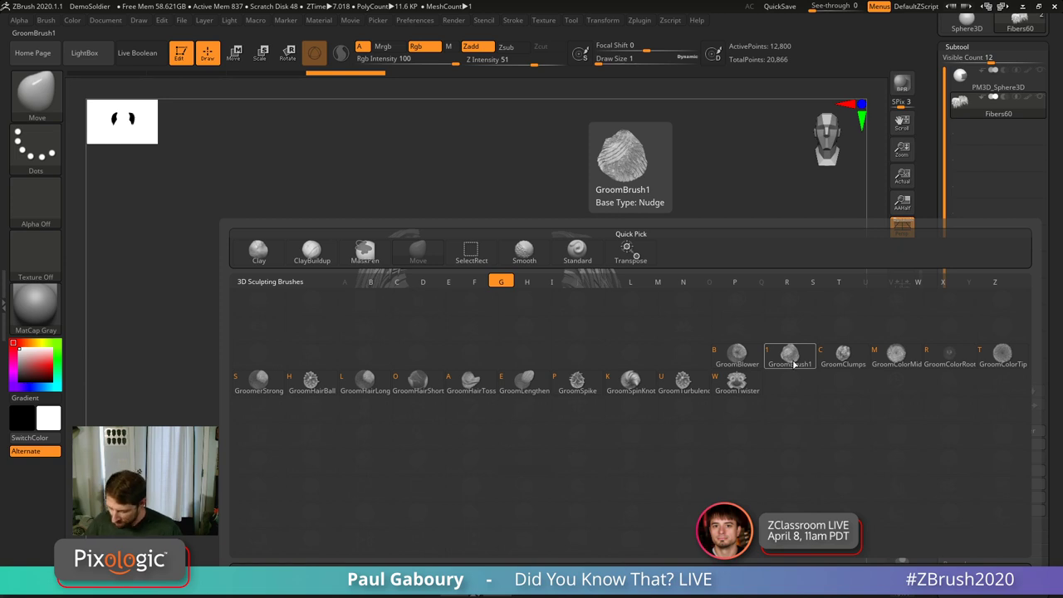
{"action": "left_click", "coordinate": [522, 382]}
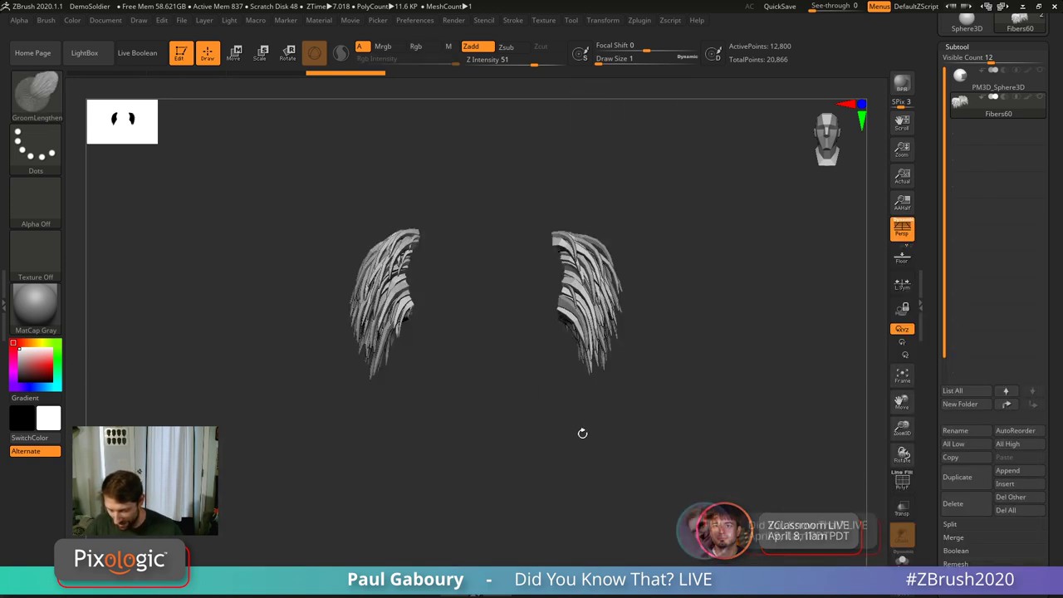
{"action": "key", "text": "s"}
{"action": "left_click_drag", "start_coordinate": [589, 443], "coordinate": [658, 446]}
{"action": "mouse_move", "coordinate": [596, 307]}
{"action": "left_mouse_down"}
{"action": "mouse_move", "coordinate": [619, 278]}
{"action": "mouse_move", "coordinate": [681, 257]}
{"action": "mouse_move", "coordinate": [707, 356]}
{"action": "mouse_move", "coordinate": [829, 410]}
{"action": "mouse_move", "coordinate": [879, 453]}
{"action": "left_mouse_up"}
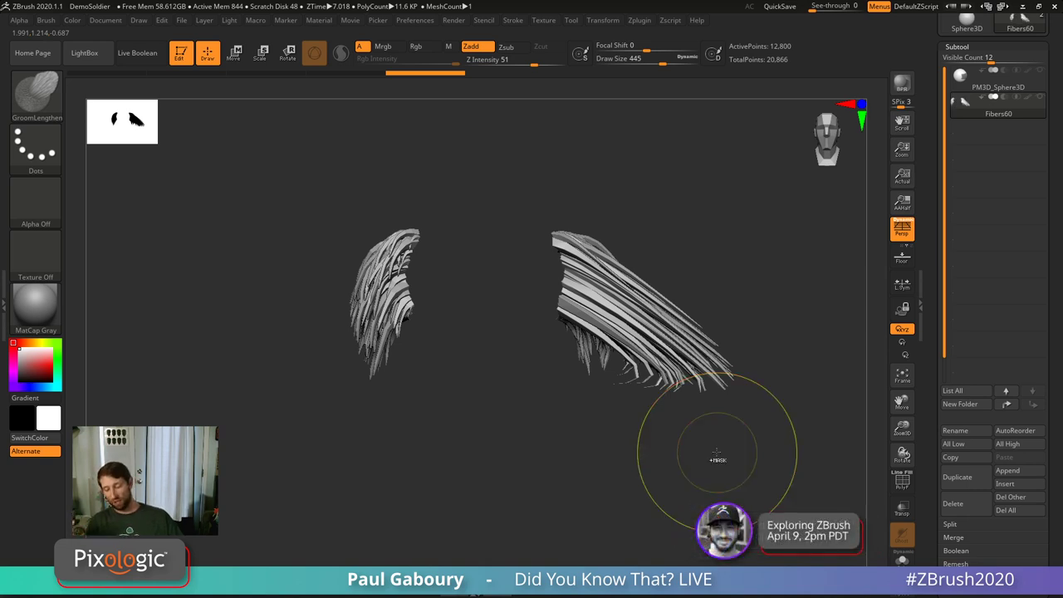
{"action": "key", "text": "ctrl+z"}
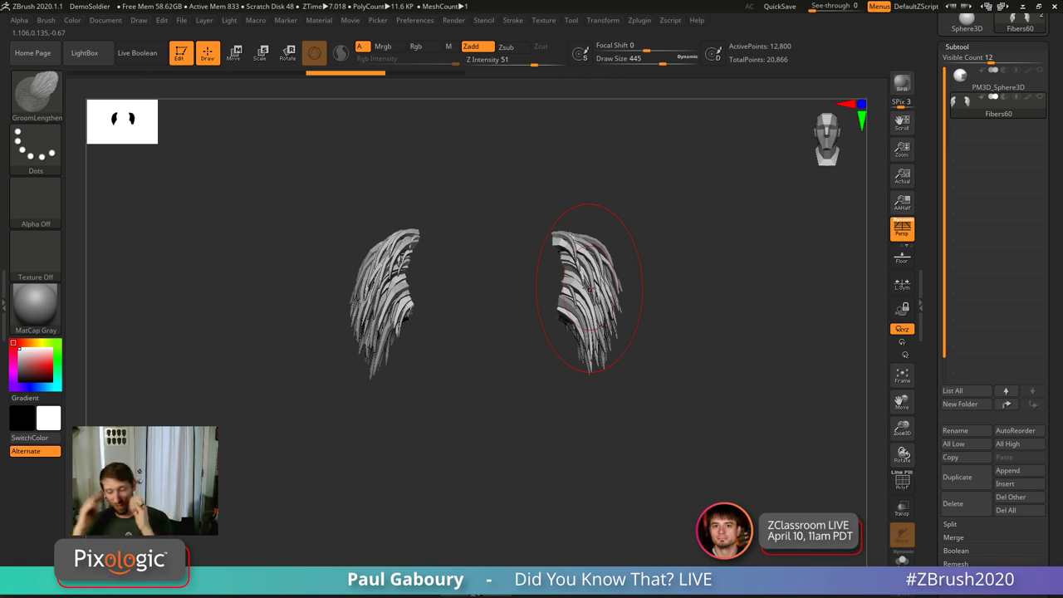
Step: Switch to the GroomHairToss brush, set its draw size to 629 and frame both fiber patches closer
{"action": "key", "text": "b"}
{"action": "key", "text": "g"}
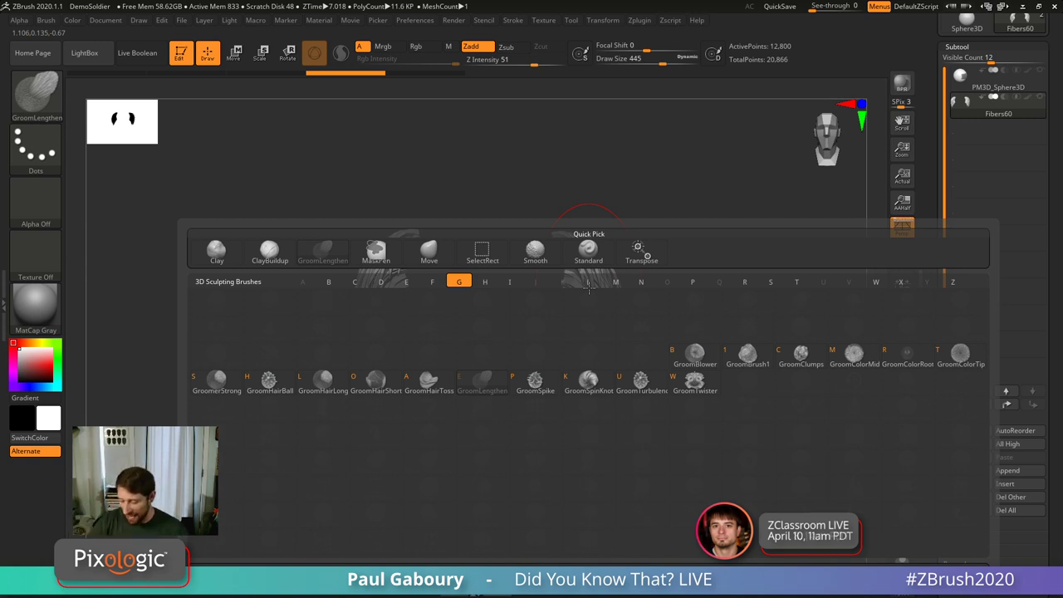
{"action": "left_click", "coordinate": [429, 383]}
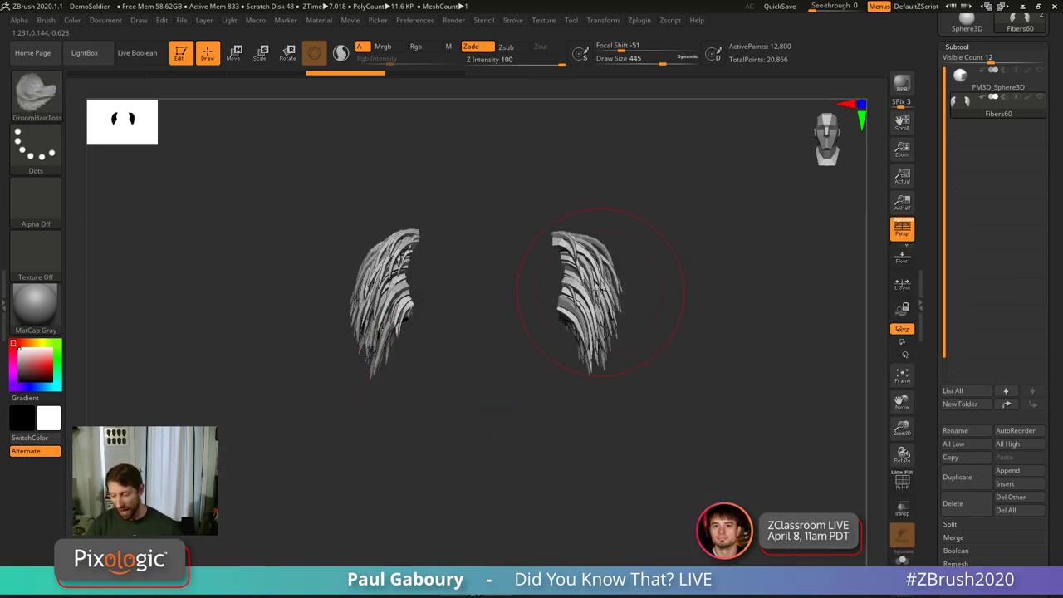
{"action": "key", "text": "s"}
{"action": "left_click_drag", "start_coordinate": [594, 295], "coordinate": [602, 295]}
{"action": "right_click_drag", "start_coordinate": [595, 284], "coordinate": [597, 320], "text": "ctrl"}
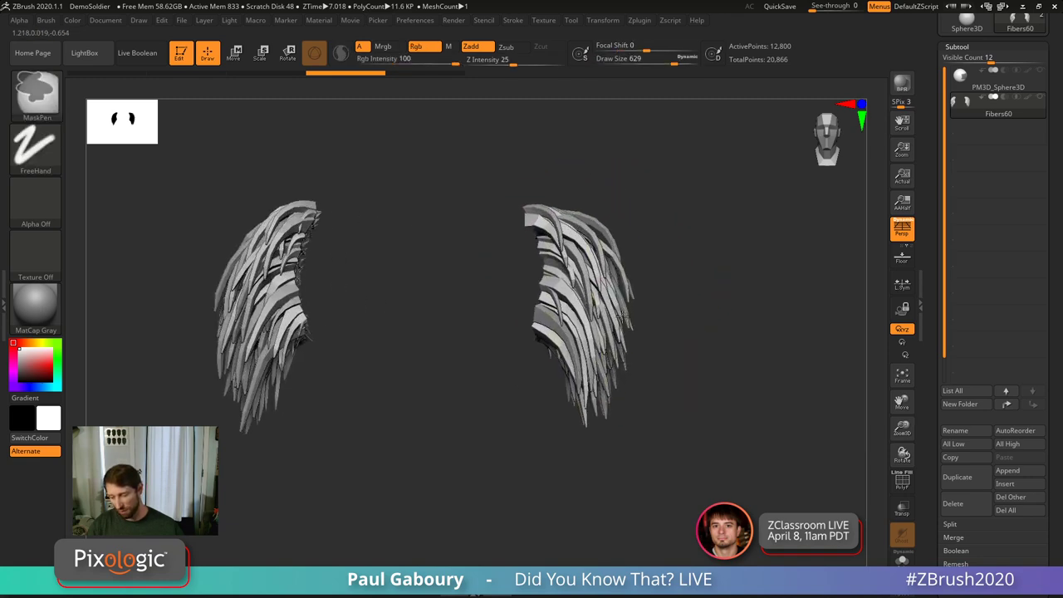
Step: Try several outward GroomHairToss strokes on the right fiber patch, undoing each one
{"action": "mouse_move", "coordinate": [588, 295]}
{"action": "left_mouse_down"}
{"action": "mouse_move", "coordinate": [652, 261]}
{"action": "mouse_move", "coordinate": [695, 297]}
{"action": "mouse_move", "coordinate": [617, 274]}
{"action": "mouse_move", "coordinate": [665, 354]}
{"action": "mouse_move", "coordinate": [636, 215]}
{"action": "mouse_move", "coordinate": [685, 322]}
{"action": "mouse_move", "coordinate": [772, 299]}
{"action": "mouse_move", "coordinate": [748, 311]}
{"action": "mouse_move", "coordinate": [779, 309]}
{"action": "mouse_move", "coordinate": [723, 306]}
{"action": "left_mouse_up"}
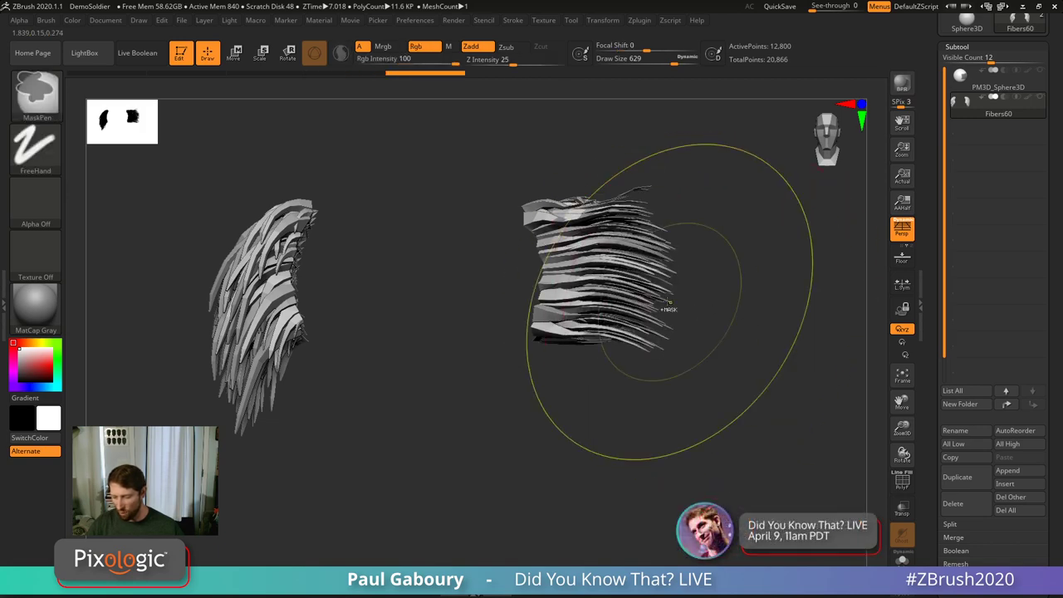
{"action": "key", "text": "ctrl+z"}
{"action": "mouse_move", "coordinate": [588, 300]}
{"action": "left_mouse_down"}
{"action": "mouse_move", "coordinate": [656, 298]}
{"action": "mouse_move", "coordinate": [709, 342]}
{"action": "mouse_move", "coordinate": [860, 422]}
{"action": "left_mouse_up"}
{"action": "key", "text": "ctrl+z"}
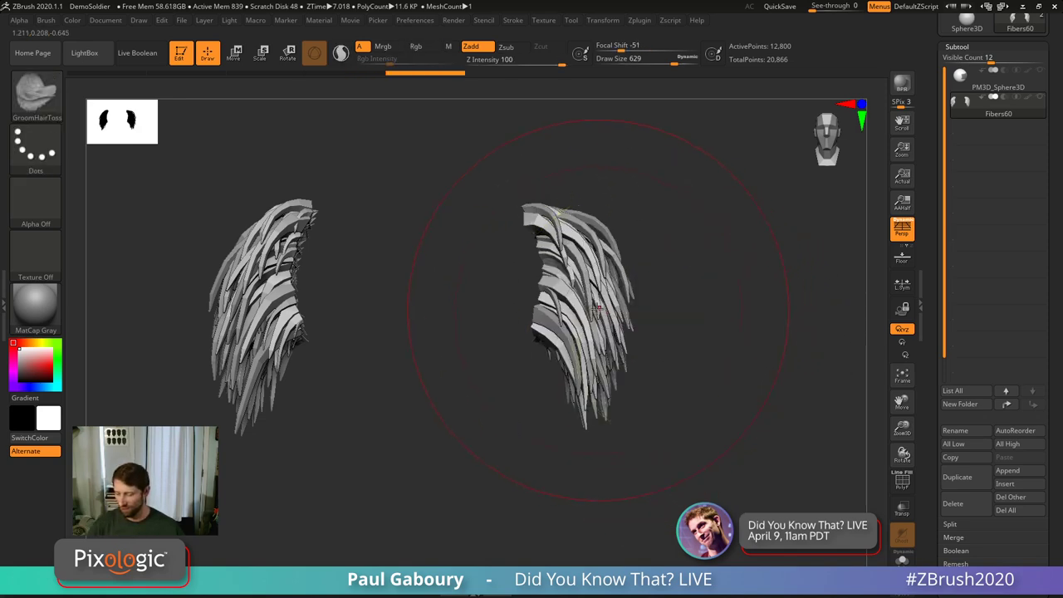
{"action": "left_click_drag", "start_coordinate": [572, 294], "coordinate": [766, 379]}
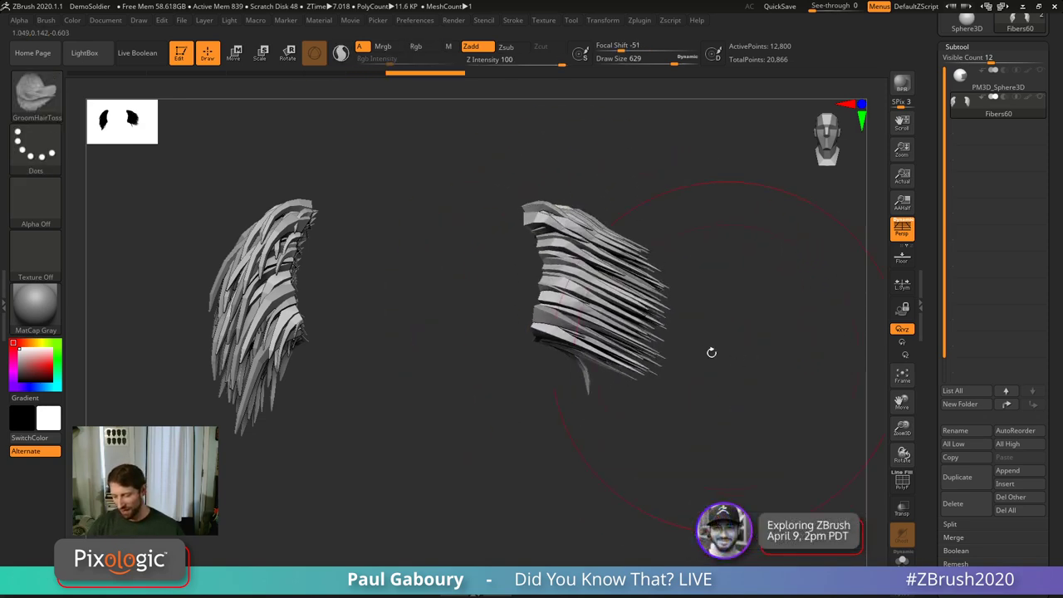
{"action": "key", "text": "ctrl+z"}
Step: Show the FiberMesh settings of the GroomHairToss brush
{"action": "key", "text": "b"}
{"action": "key", "text": "g"}
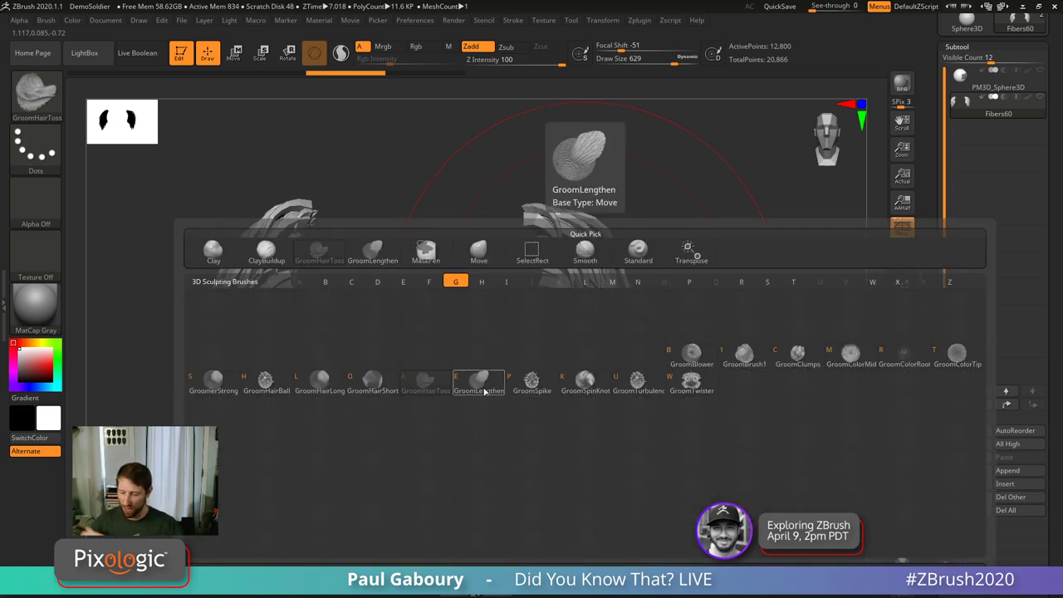
{"action": "left_click", "coordinate": [46, 20]}
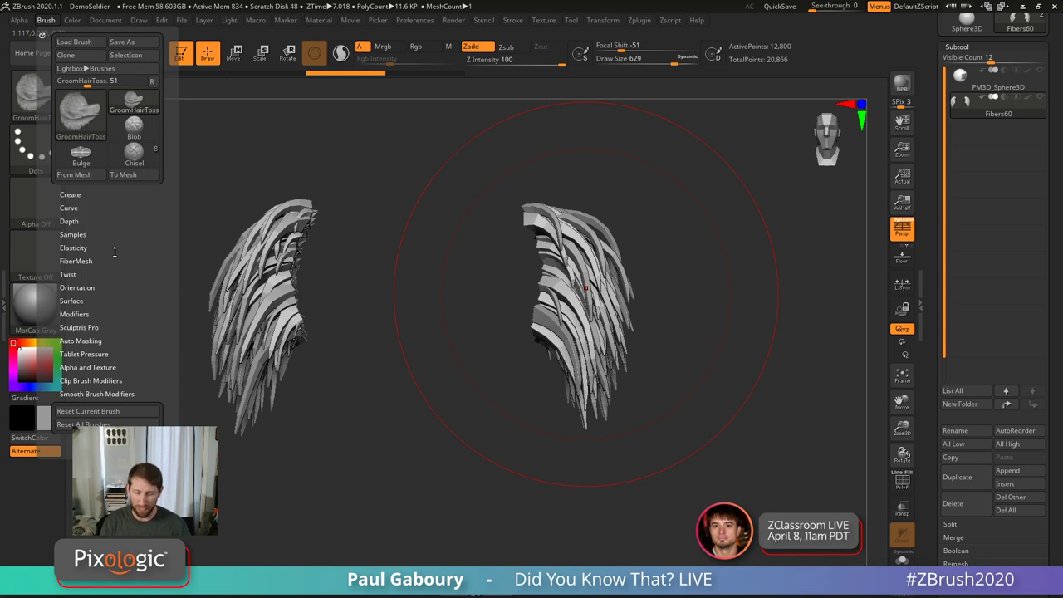
{"action": "left_click", "coordinate": [83, 261]}
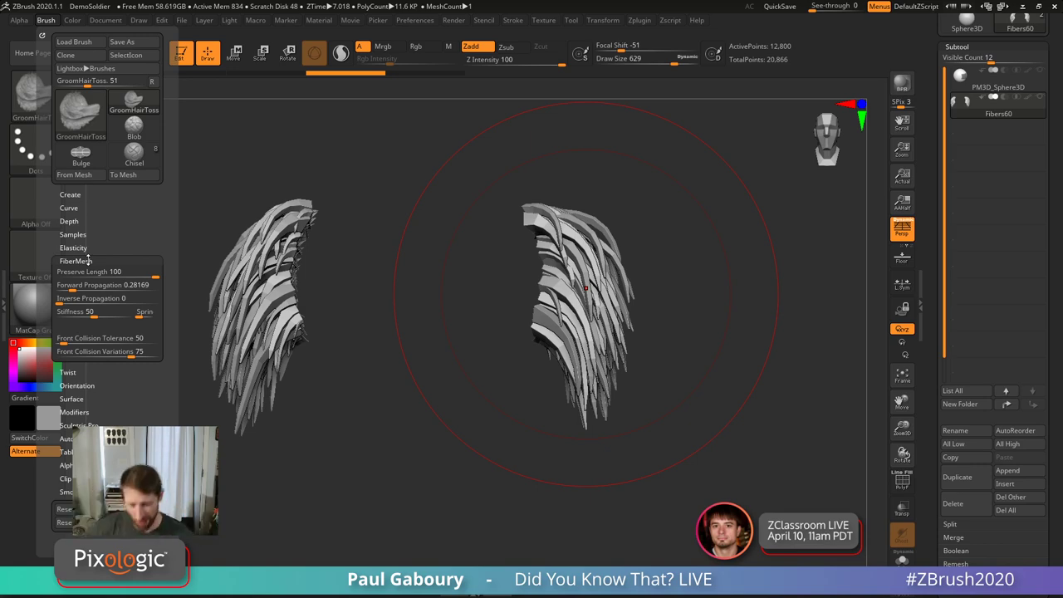
Step: Select the GroomLengthen brush and show its FiberMesh settings
{"action": "key", "text": "b"}
{"action": "key", "text": "g"}
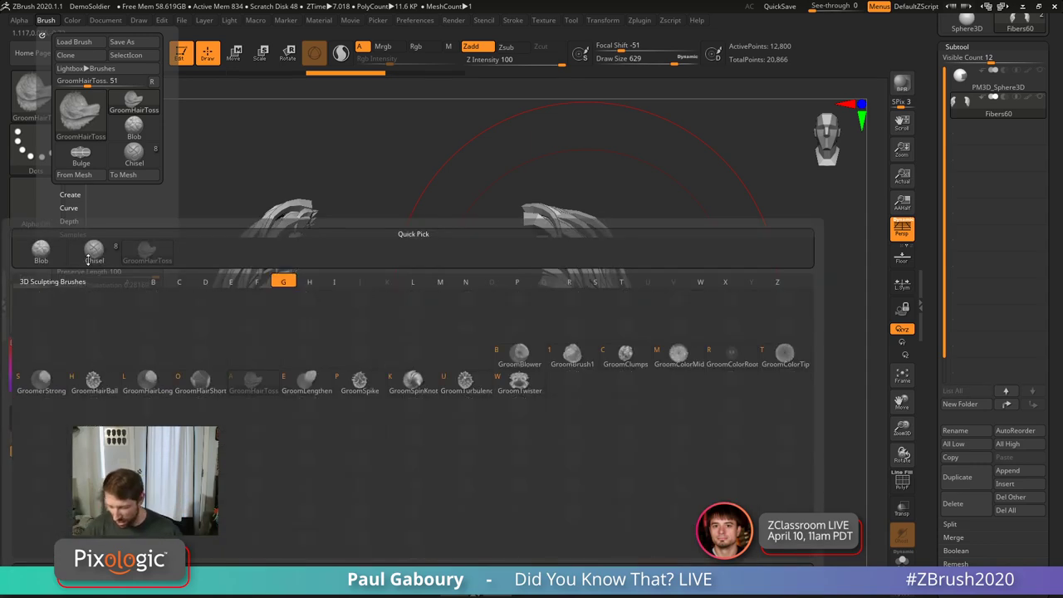
{"action": "left_click", "coordinate": [311, 381]}
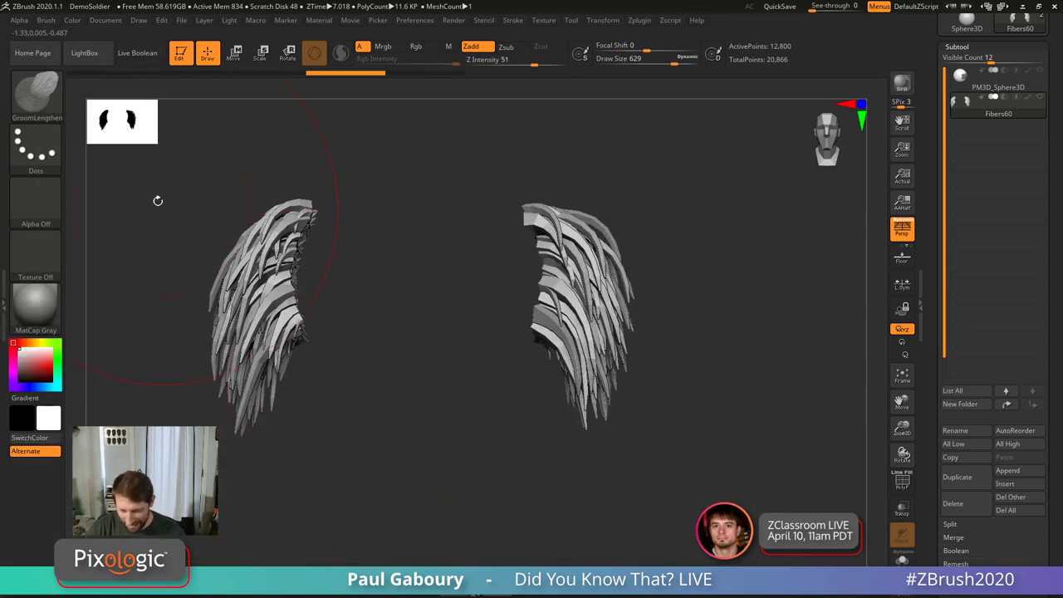
{"action": "left_click", "coordinate": [45, 20]}
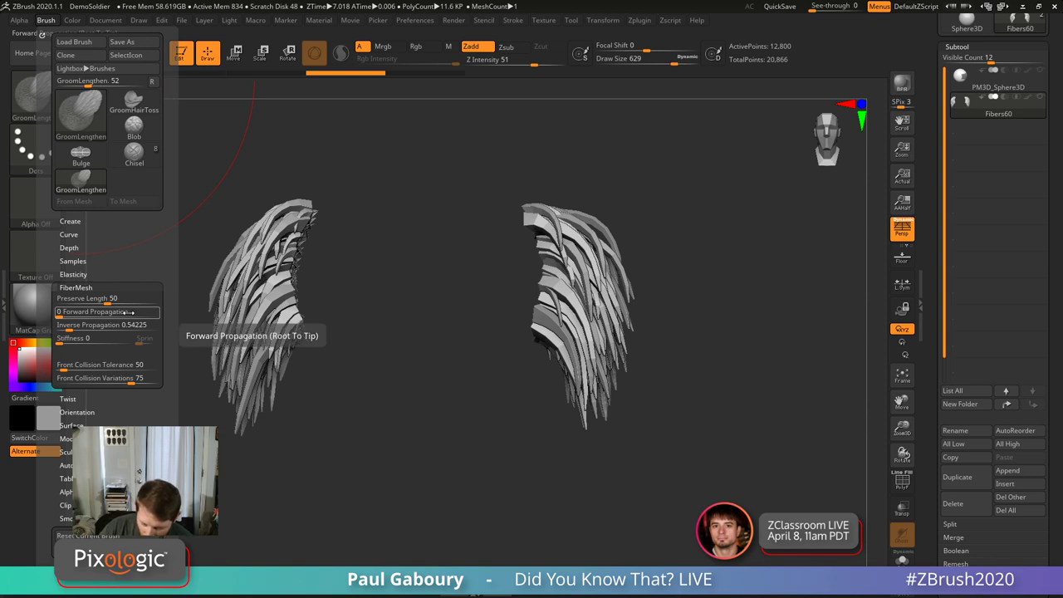
Step: Compare the FiberMesh settings of GroomHairToss and GroomLengthen by alternating between the brushes, ending on GroomHairToss
{"action": "left_click", "coordinate": [138, 109]}
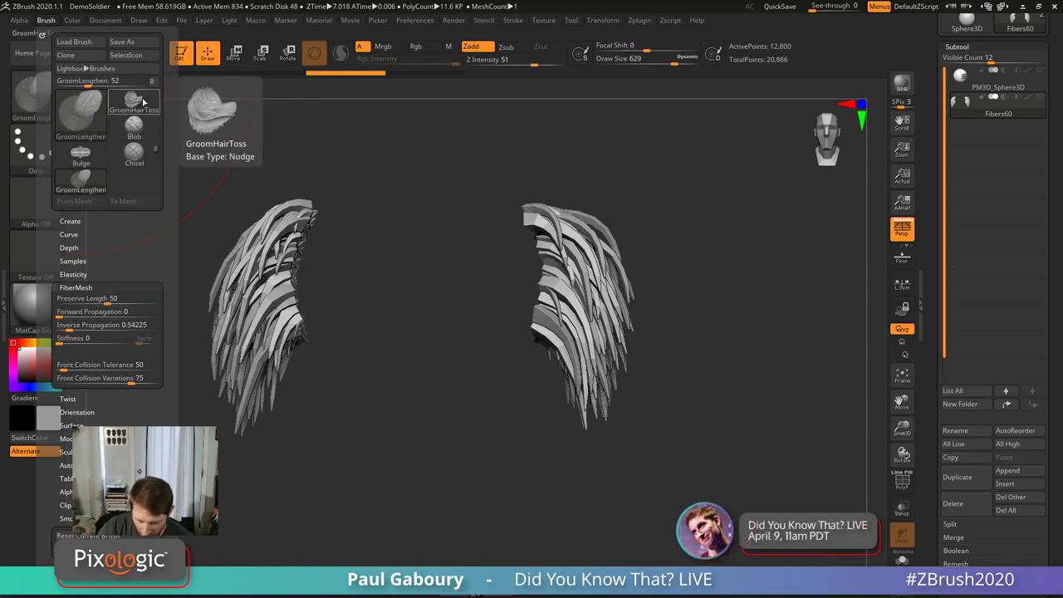
{"action": "left_click", "coordinate": [83, 180]}
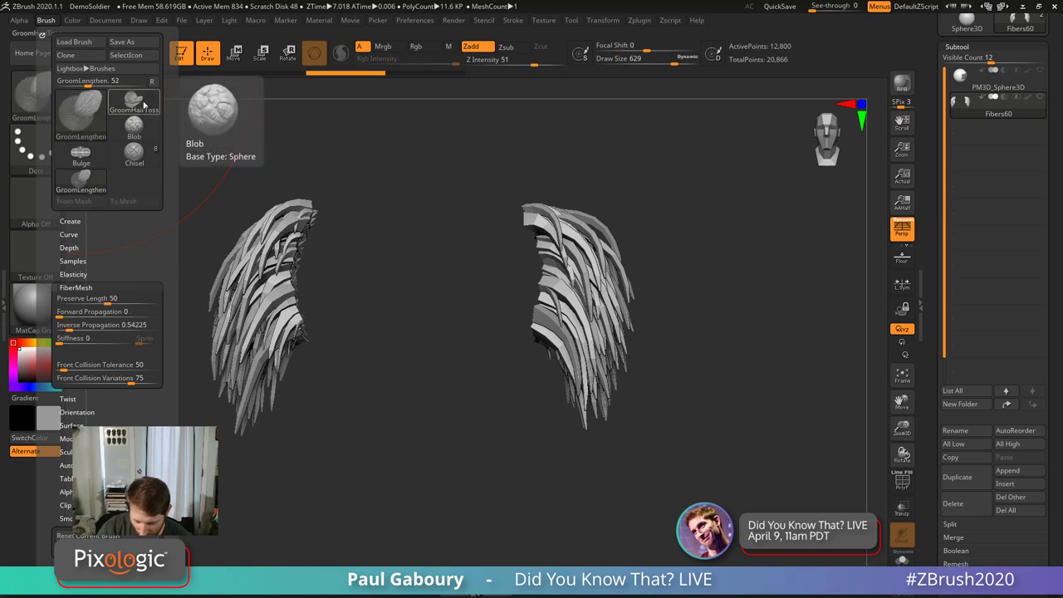
{"action": "left_click", "coordinate": [146, 103]}
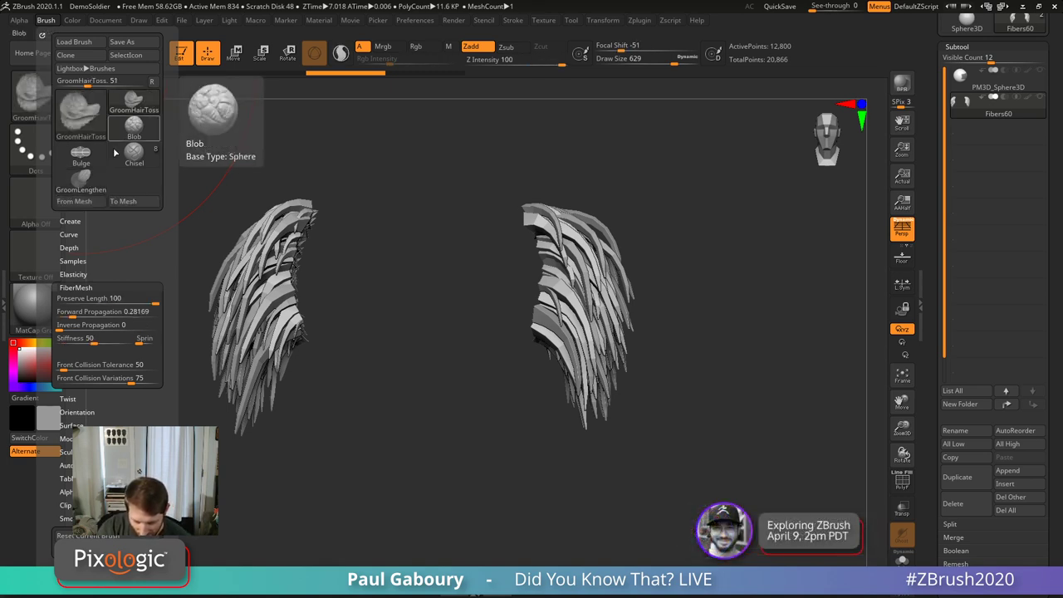
{"action": "left_click", "coordinate": [90, 181]}
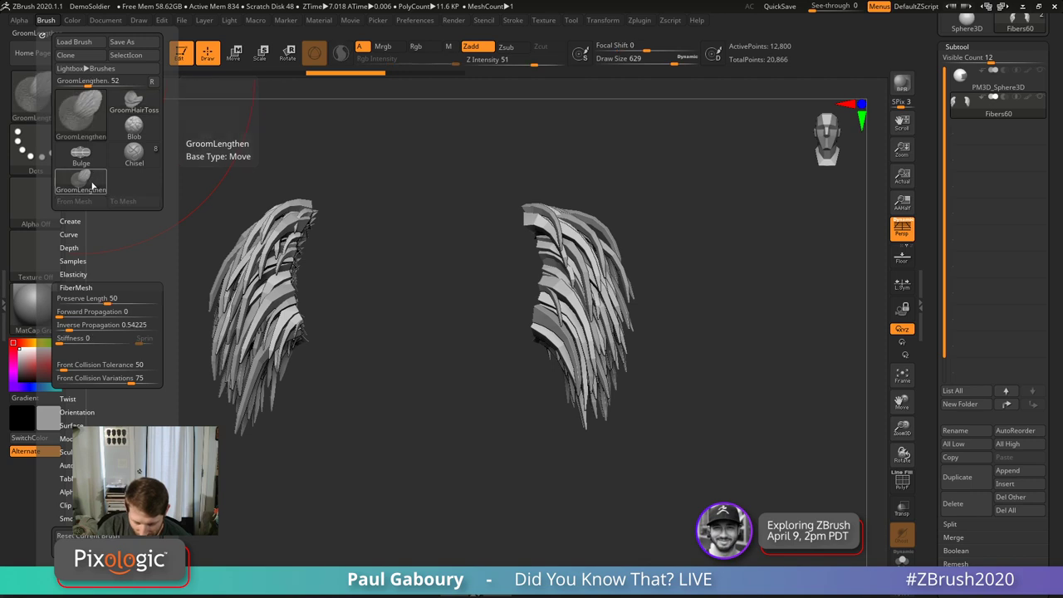
{"action": "left_click", "coordinate": [143, 109]}
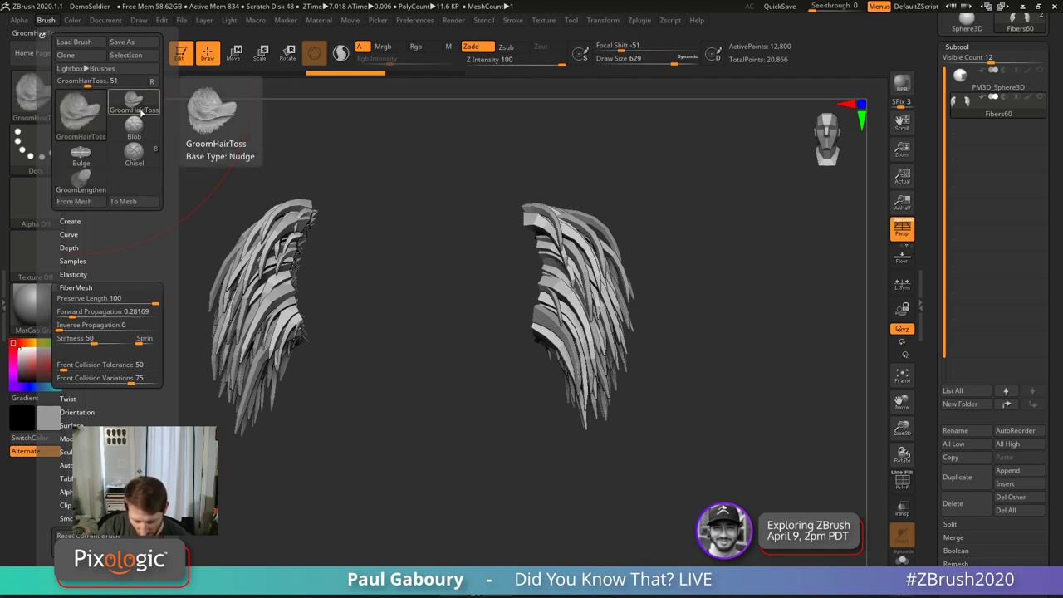
{"action": "left_click", "coordinate": [89, 181]}
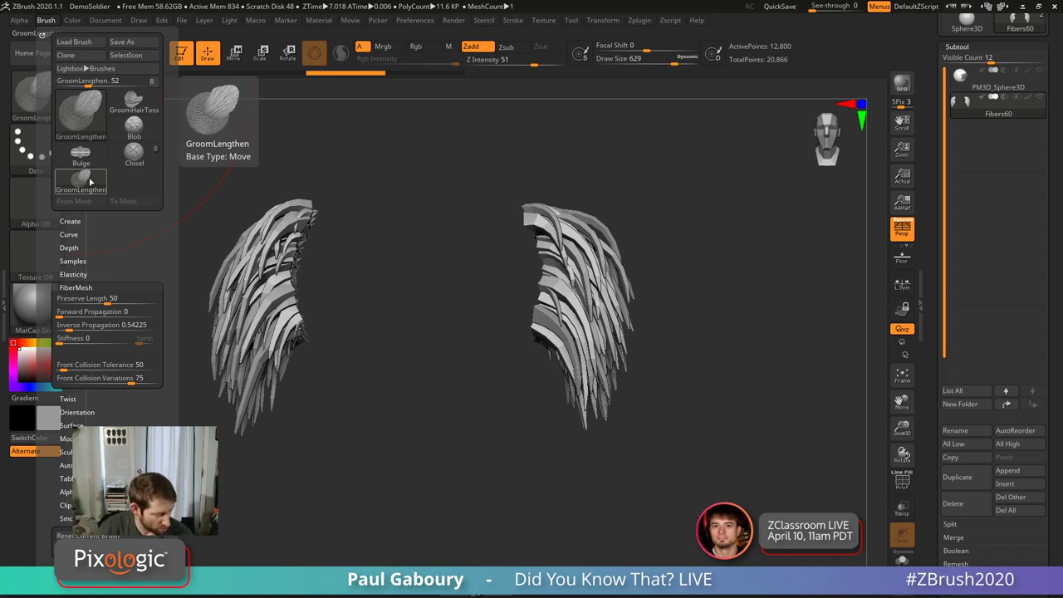
{"action": "left_click", "coordinate": [137, 105]}
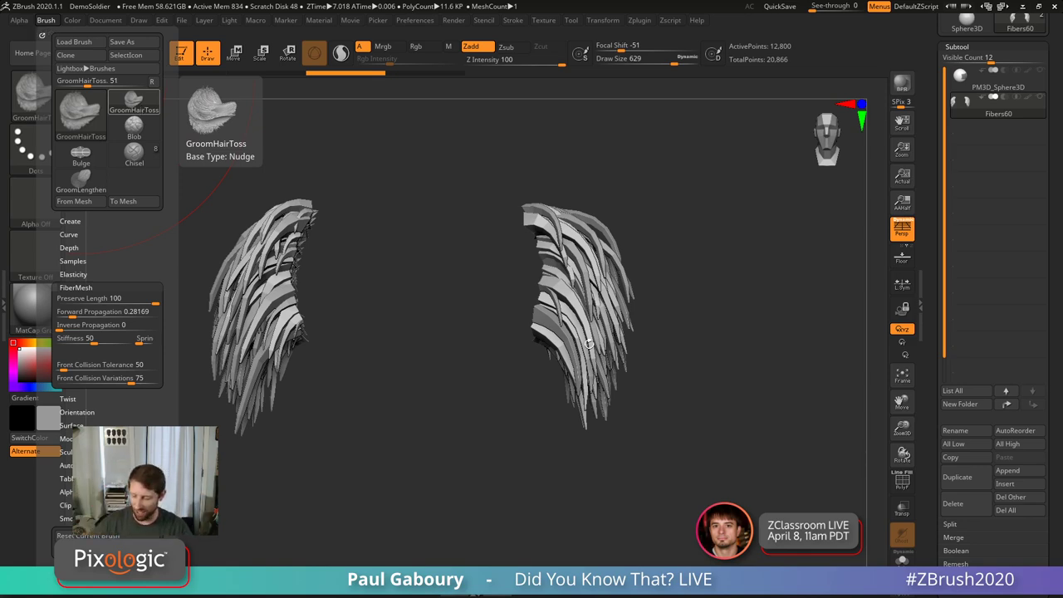
Step: Test a GroomHairToss stroke on the right fibers, undo it and set the brush's Preserve Length to 80
{"action": "mouse_move", "coordinate": [590, 345]}
{"action": "left_mouse_down"}
{"action": "mouse_move", "coordinate": [591, 329]}
{"action": "mouse_move", "coordinate": [731, 331]}
{"action": "mouse_move", "coordinate": [729, 363]}
{"action": "mouse_move", "coordinate": [712, 365]}
{"action": "left_mouse_up"}
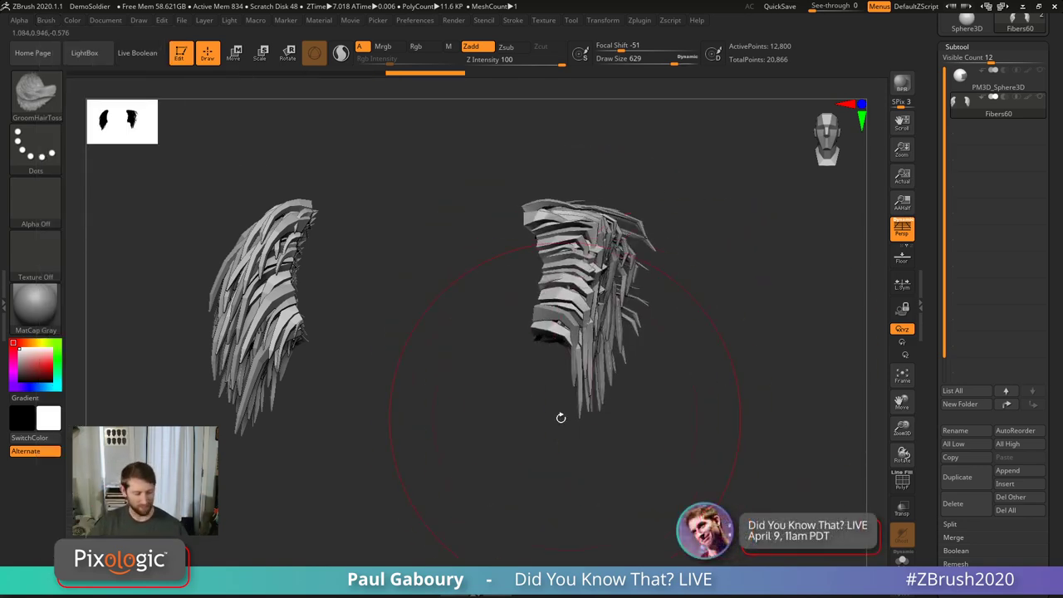
{"action": "key", "text": "ctrl+z"}
{"action": "left_click", "coordinate": [45, 20]}
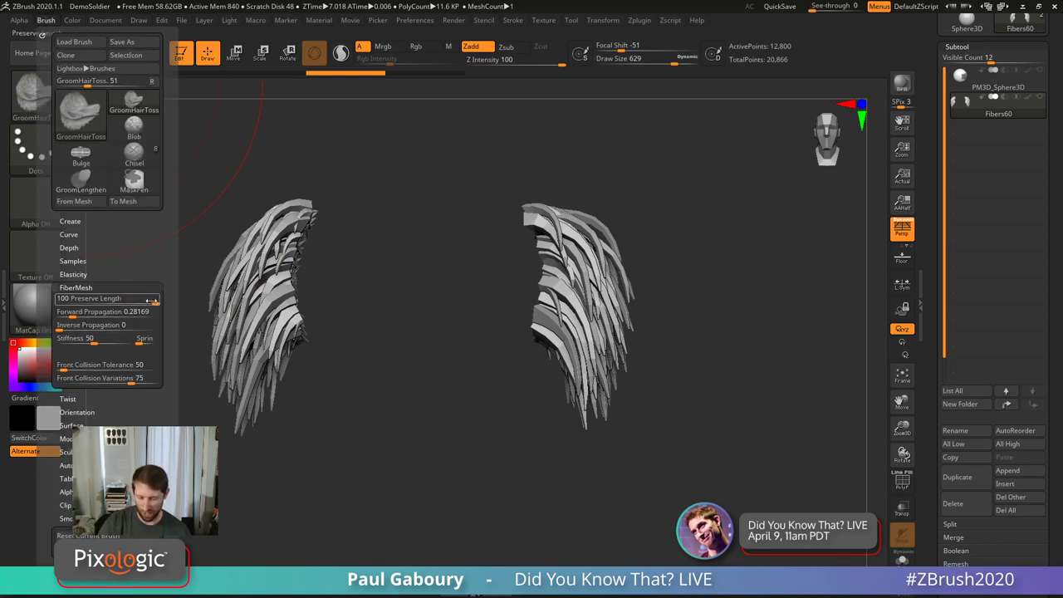
{"action": "type", "text": "80"}
{"action": "key", "text": "Return"}
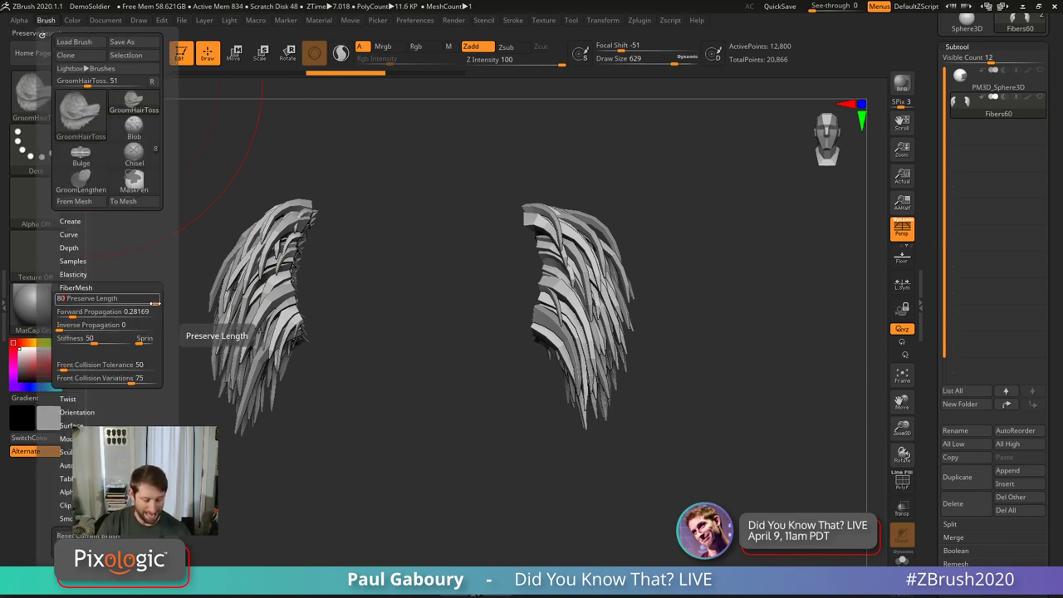
Step: Try tossing the right fiber patch with the changed Preserve Length and undo the strokes
{"action": "mouse_move", "coordinate": [588, 290]}
{"action": "left_mouse_down"}
{"action": "mouse_move", "coordinate": [721, 306]}
{"action": "mouse_move", "coordinate": [695, 368]}
{"action": "mouse_move", "coordinate": [753, 416]}
{"action": "mouse_move", "coordinate": [739, 409]}
{"action": "mouse_move", "coordinate": [714, 279]}
{"action": "mouse_move", "coordinate": [701, 295]}
{"action": "mouse_move", "coordinate": [748, 428]}
{"action": "left_mouse_up"}
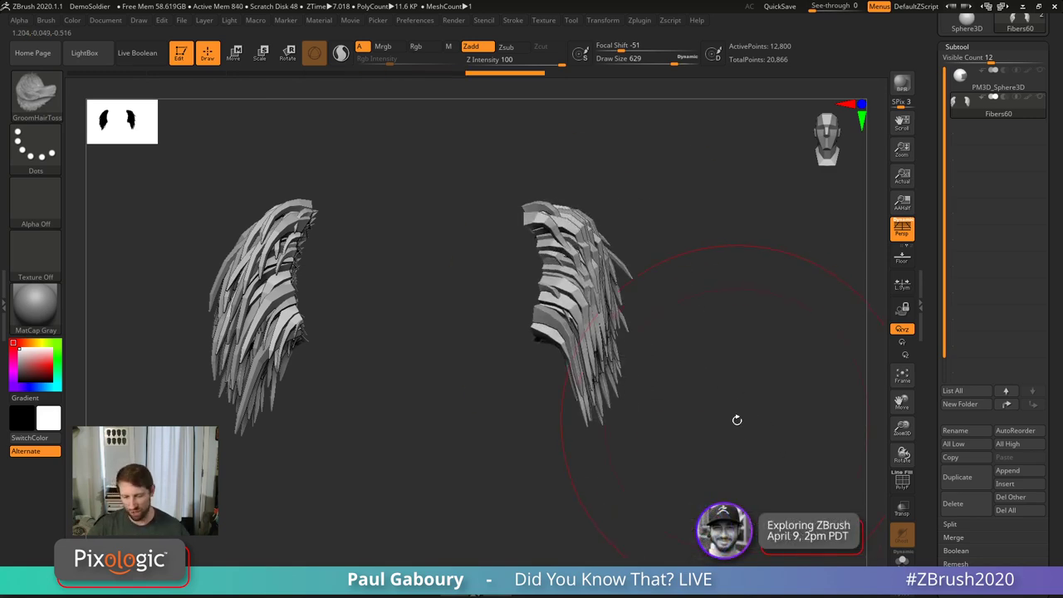
{"action": "key", "text": "ctrl+z"}
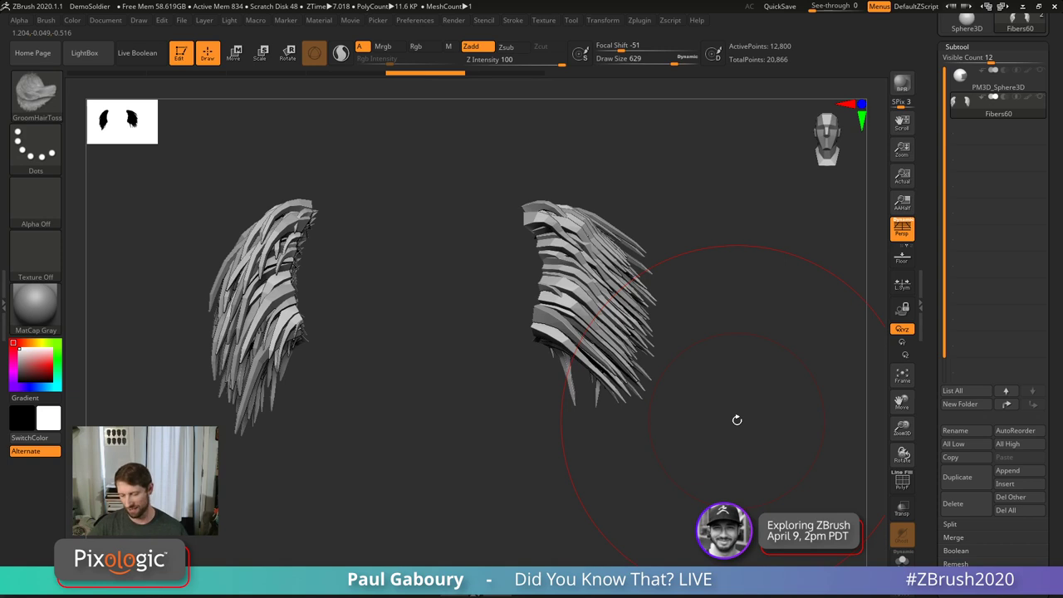
{"action": "key", "text": "ctrl+z"}
{"action": "left_click", "coordinate": [46, 20]}
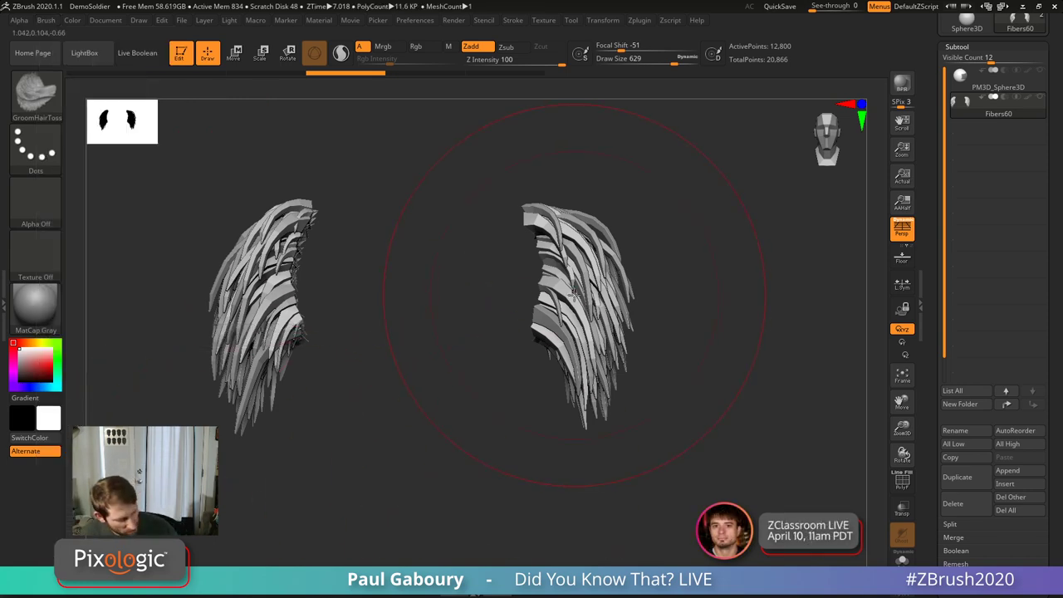
Step: Blow the right fiber patch apart with the GroomBlower brush, reducing the draw size to 331
{"action": "key", "text": "b"}
{"action": "key", "text": "g"}
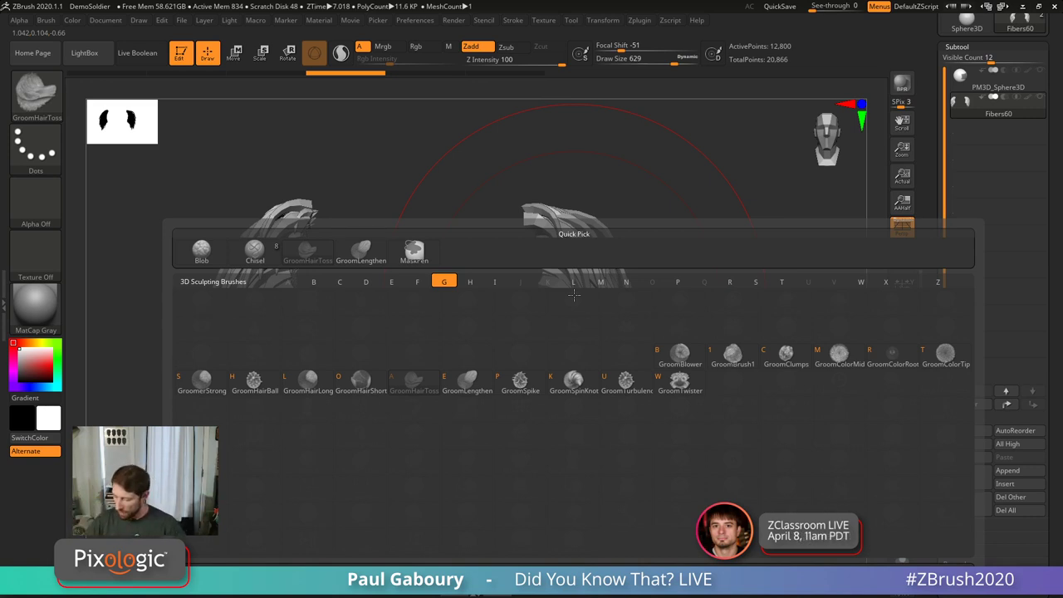
{"action": "left_click", "coordinate": [683, 357]}
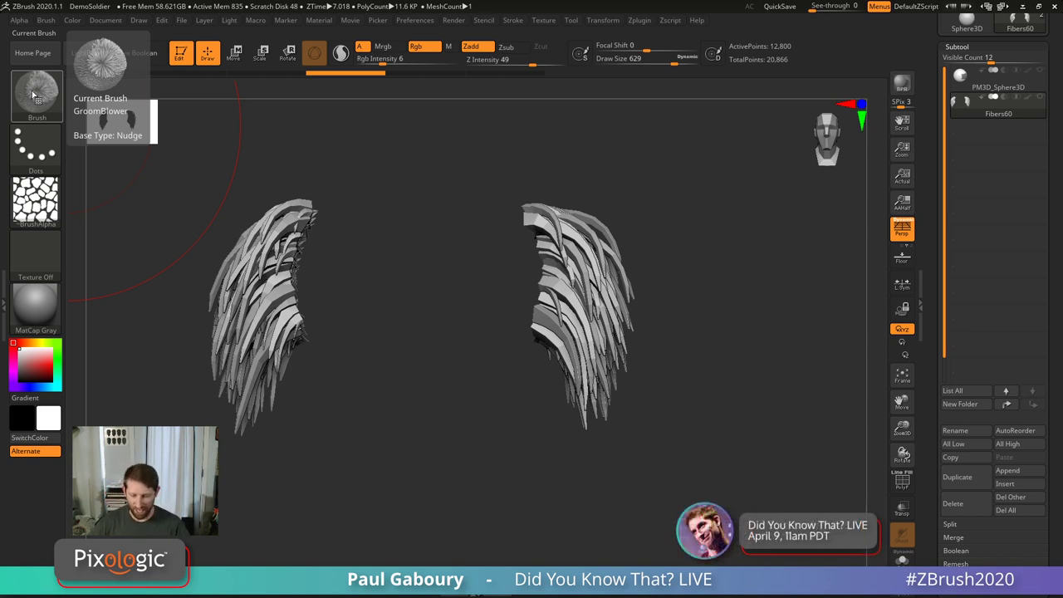
{"action": "left_click", "coordinate": [596, 299]}
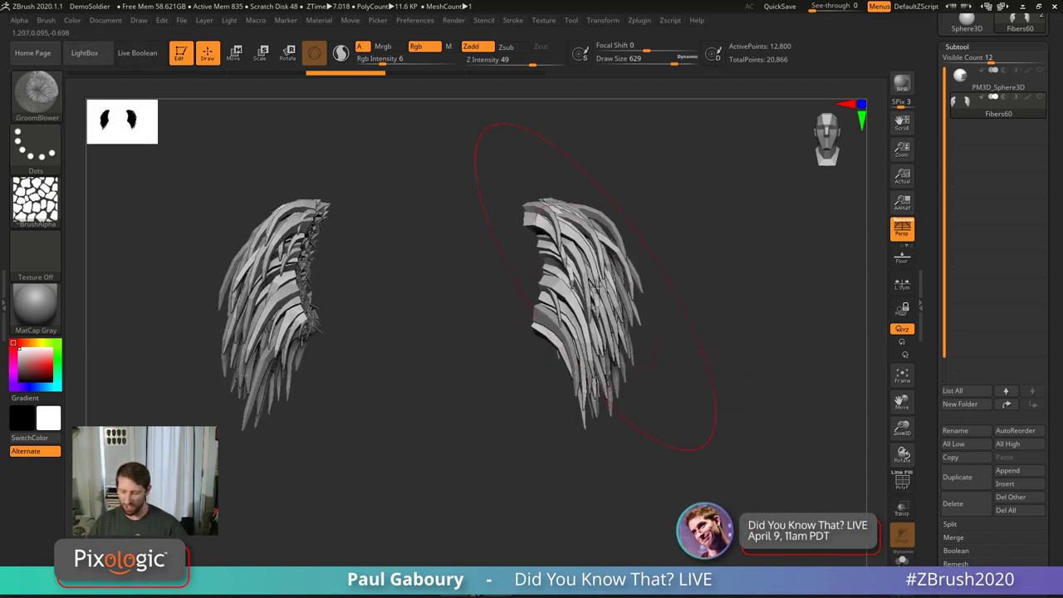
{"action": "key", "text": "s"}
{"action": "mouse_move", "coordinate": [599, 302]}
{"action": "left_mouse_down"}
{"action": "mouse_move", "coordinate": [580, 303]}
{"action": "mouse_move", "coordinate": [615, 281]}
{"action": "left_mouse_up"}
{"action": "left_click", "coordinate": [589, 298]}
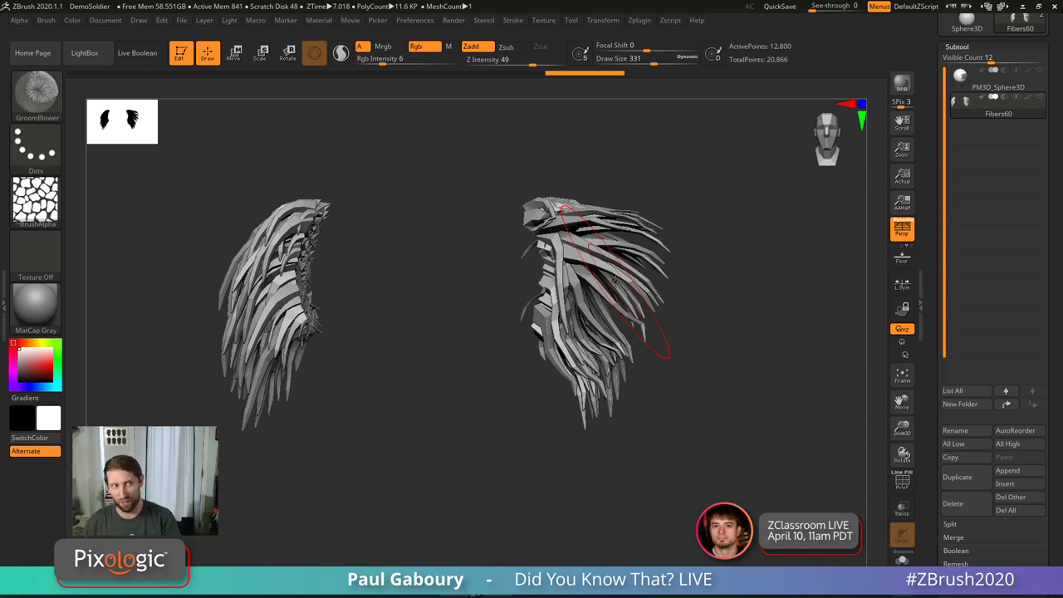
Step: Blow the inner, upper and lower fibers of the right patch from an angled view and return to the front
{"action": "left_click_drag", "start_coordinate": [766, 404], "coordinate": [703, 415]}
{"action": "mouse_move", "coordinate": [606, 275]}
{"action": "left_mouse_down"}
{"action": "mouse_move", "coordinate": [565, 337]}
{"action": "mouse_move", "coordinate": [531, 287]}
{"action": "left_mouse_up"}
{"action": "left_click_drag", "start_coordinate": [547, 240], "coordinate": [546, 239]}
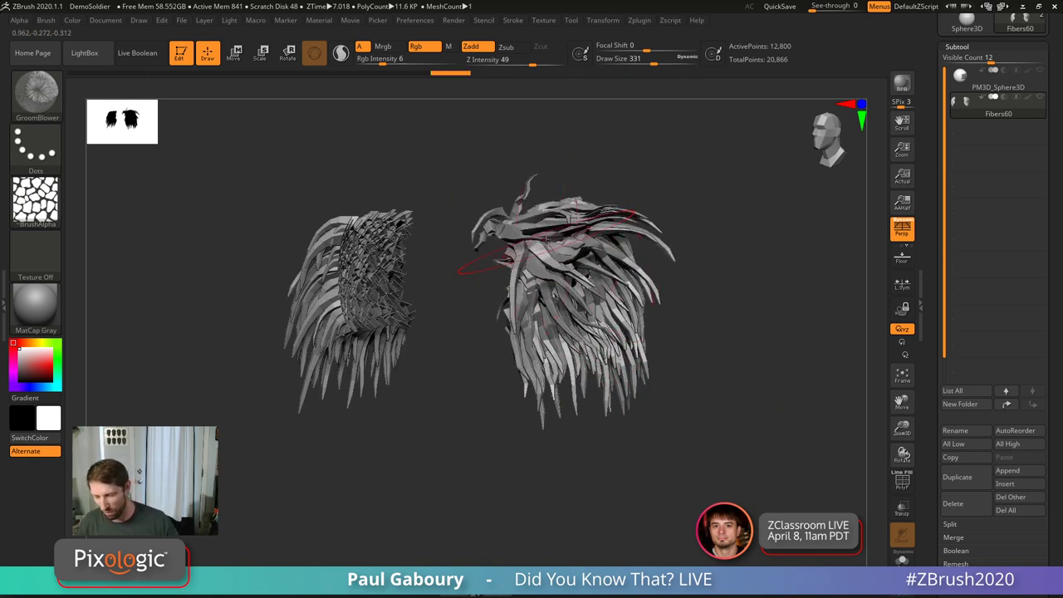
{"action": "mouse_move", "coordinate": [589, 385]}
{"action": "left_mouse_down"}
{"action": "mouse_move", "coordinate": [598, 353]}
{"action": "mouse_move", "coordinate": [565, 337]}
{"action": "mouse_move", "coordinate": [604, 385]}
{"action": "left_mouse_up"}
{"action": "left_click_drag", "start_coordinate": [581, 426], "coordinate": [615, 408]}
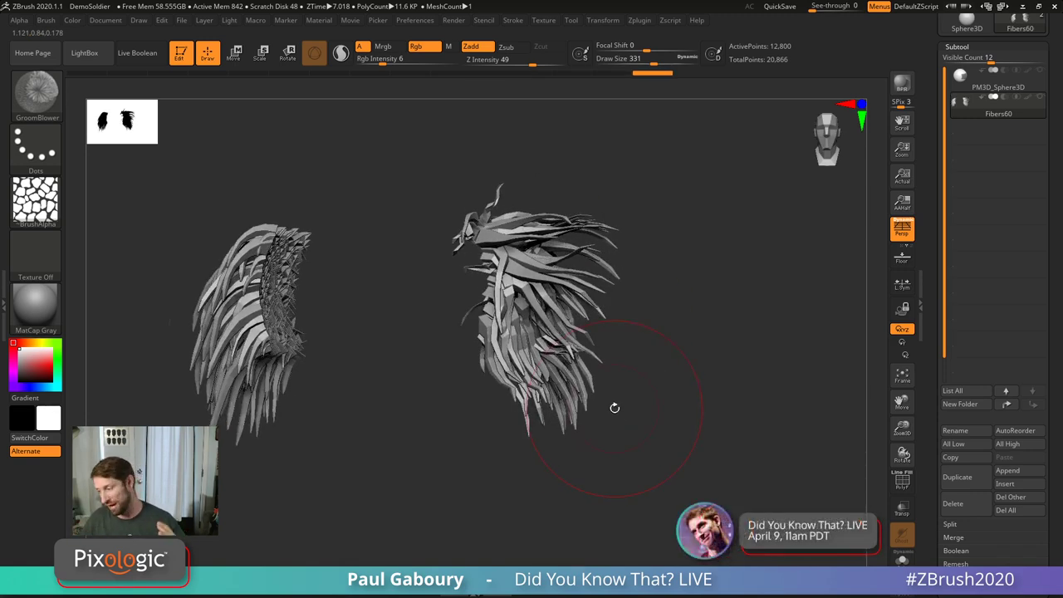
Step: Undo the GroomBlower strokes on the right fiber patch
{"action": "key", "text": "ctrl+z"}
{"action": "key", "text": "ctrl+z"}
{"action": "key", "text": "ctrl+z"}
{"action": "key", "text": "ctrl+z"}
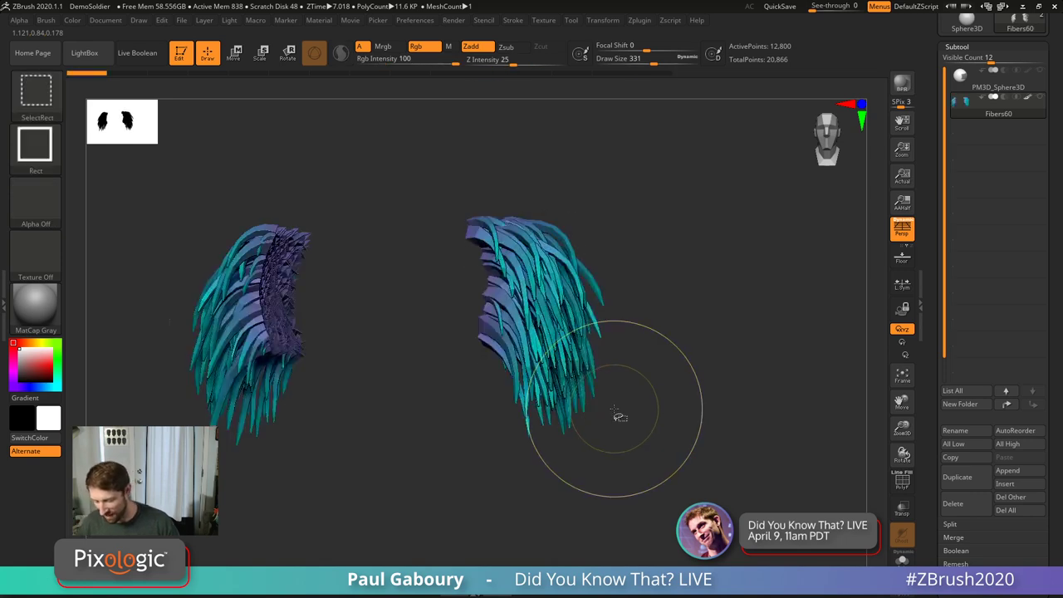
{"action": "key", "text": "ctrl+shift+z"}
{"action": "key", "text": "ctrl+shift+z"}
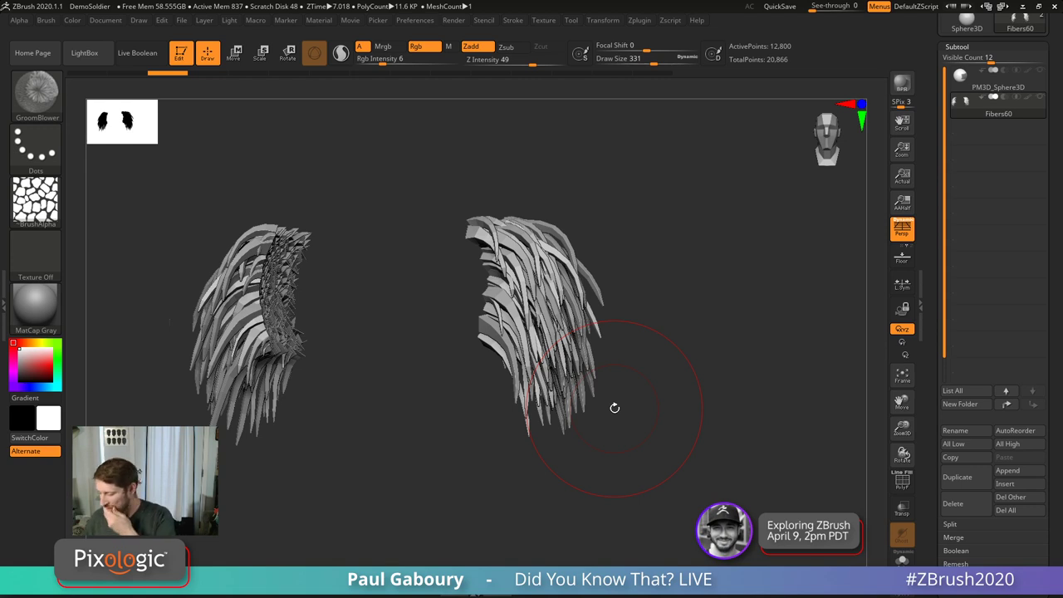
Step: Remesh the fibers with DynaMesh at resolution 128 and Blur 0, with the draw size reduced to 56
{"action": "scroll", "coordinate": [970, 358], "scroll_direction": "down", "scroll_amount": 5}
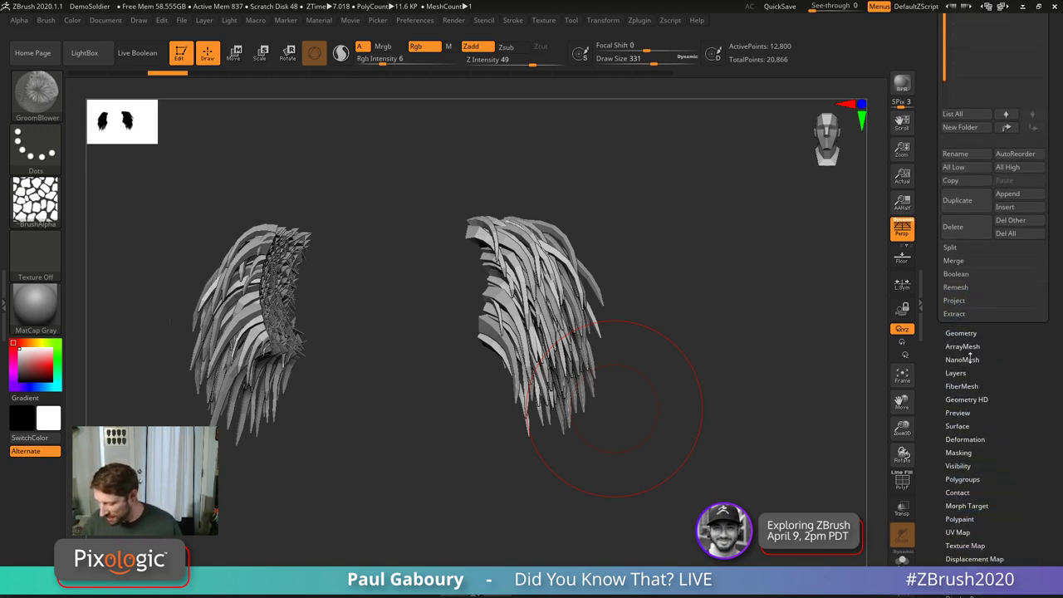
{"action": "left_click", "coordinate": [961, 333]}
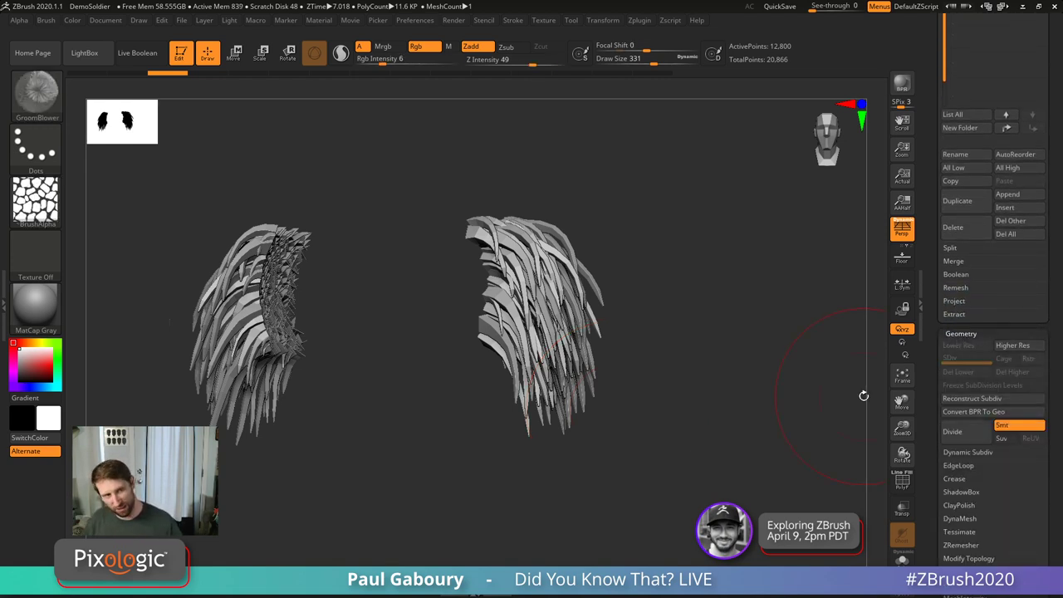
{"action": "left_click_drag", "start_coordinate": [1061, 488], "coordinate": [1057, 401]}
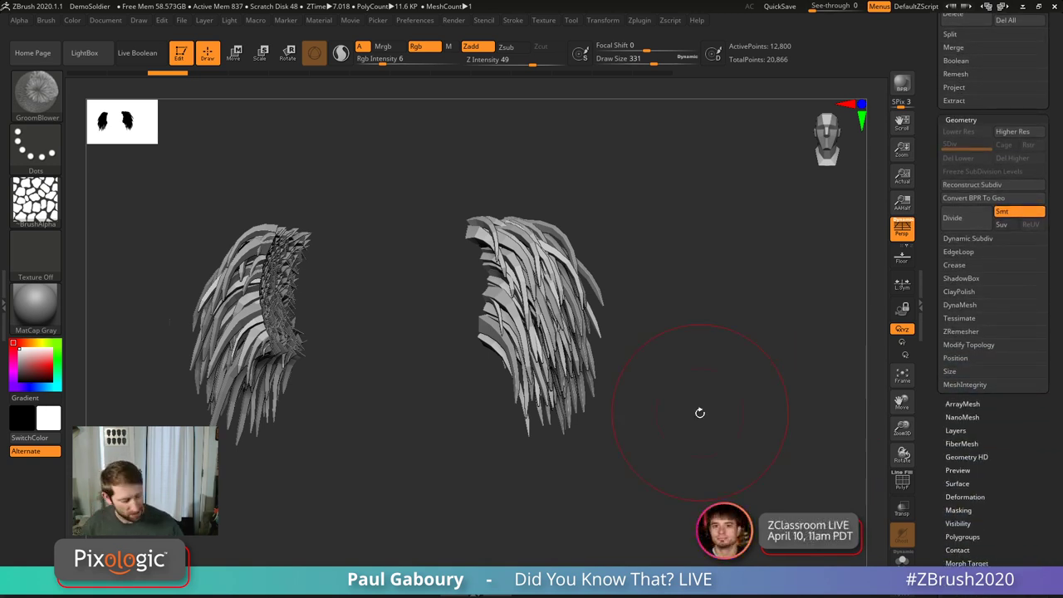
{"action": "key", "text": "s"}
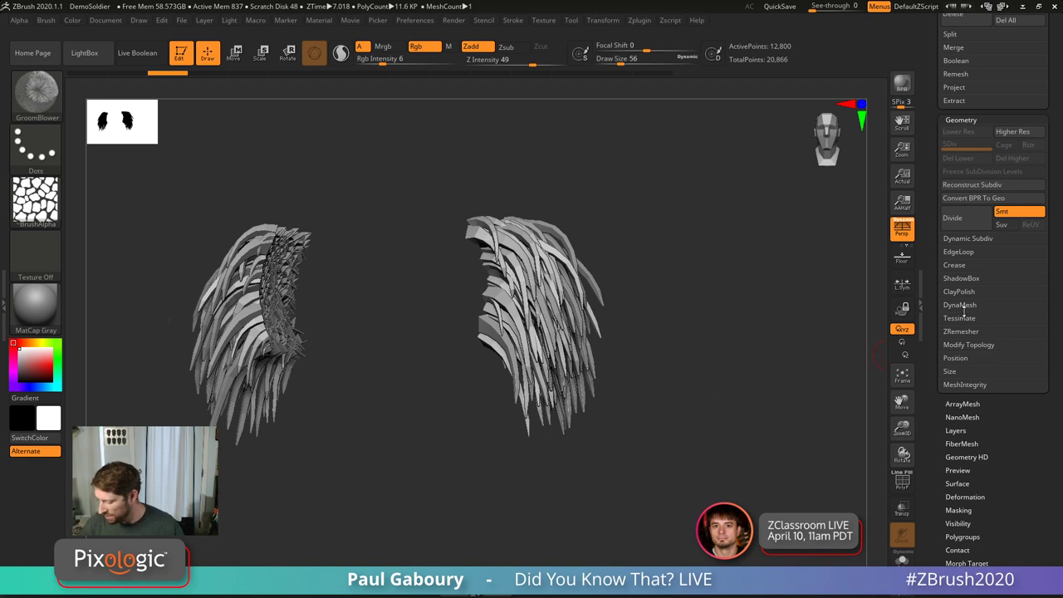
{"action": "left_click", "coordinate": [960, 305], "text": "shift"}
{"action": "left_click", "coordinate": [995, 334]}
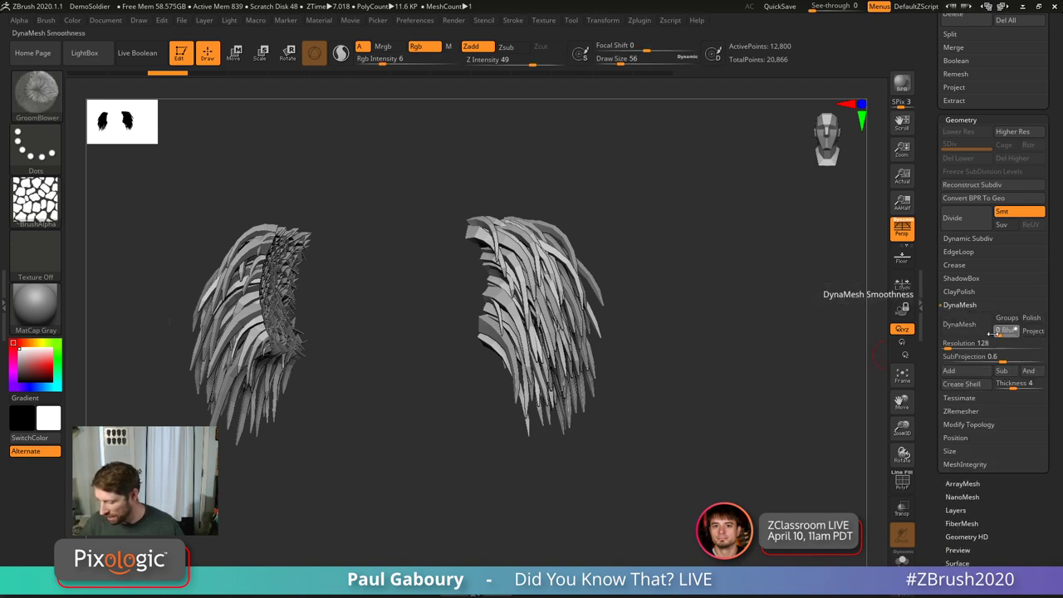
{"action": "left_click", "coordinate": [963, 332]}
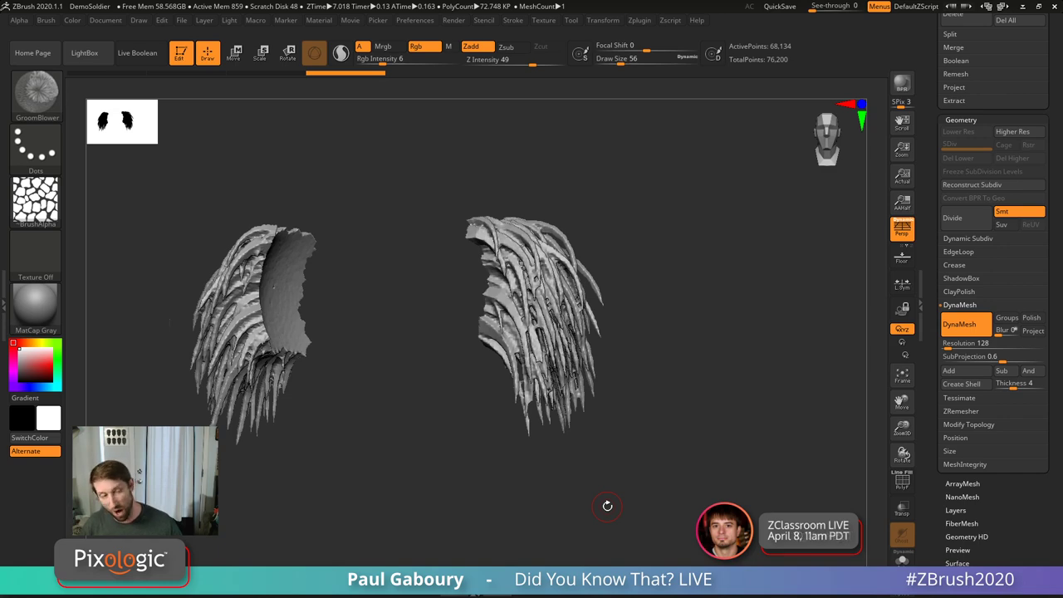
Step: Inspect the remeshed right patch up close and undo the DynaMesh operation
{"action": "right_click_drag", "start_coordinate": [551, 301], "coordinate": [530, 278], "text": "ctrl"}
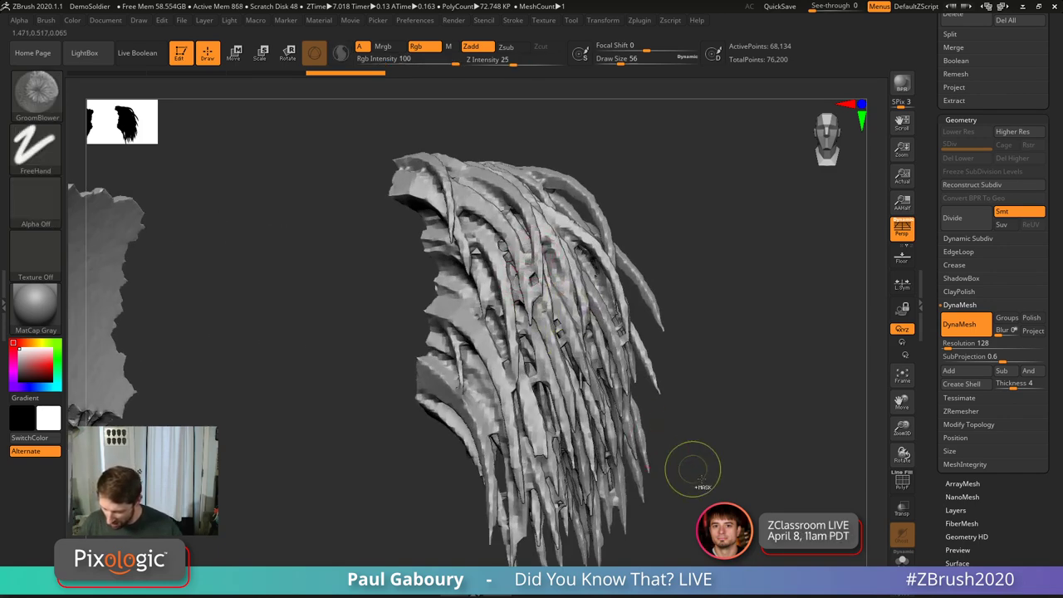
{"action": "right_click_drag", "start_coordinate": [693, 470], "coordinate": [650, 432], "text": "ctrl"}
{"action": "key", "text": "ctrl+z"}
Step: Raise the DynaMesh resolution to 456 and remesh the fibers
{"action": "left_click", "coordinate": [968, 344]}
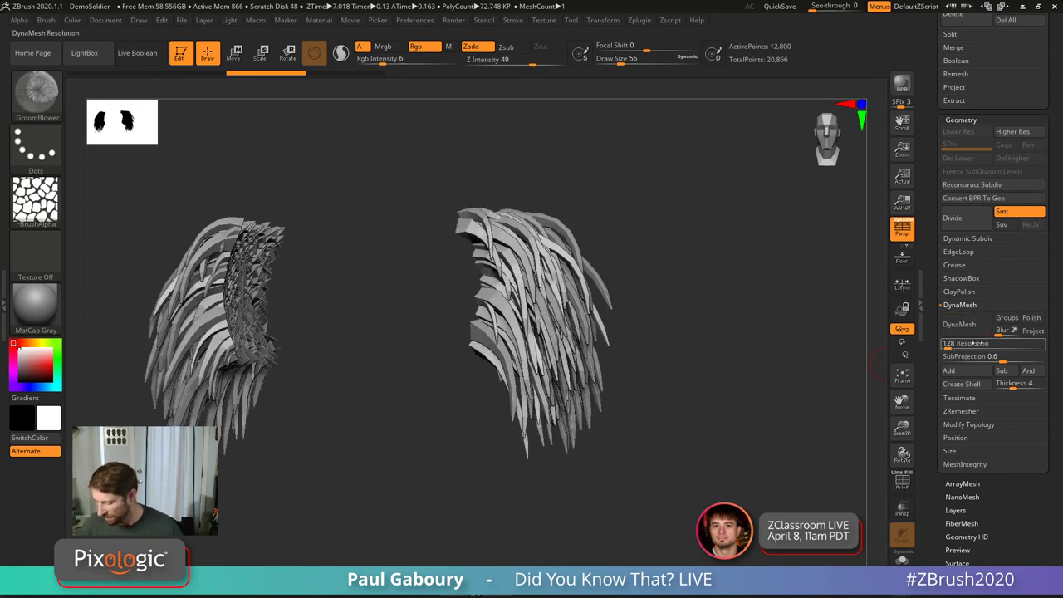
{"action": "type", "text": "456"}
{"action": "key", "text": "Return"}
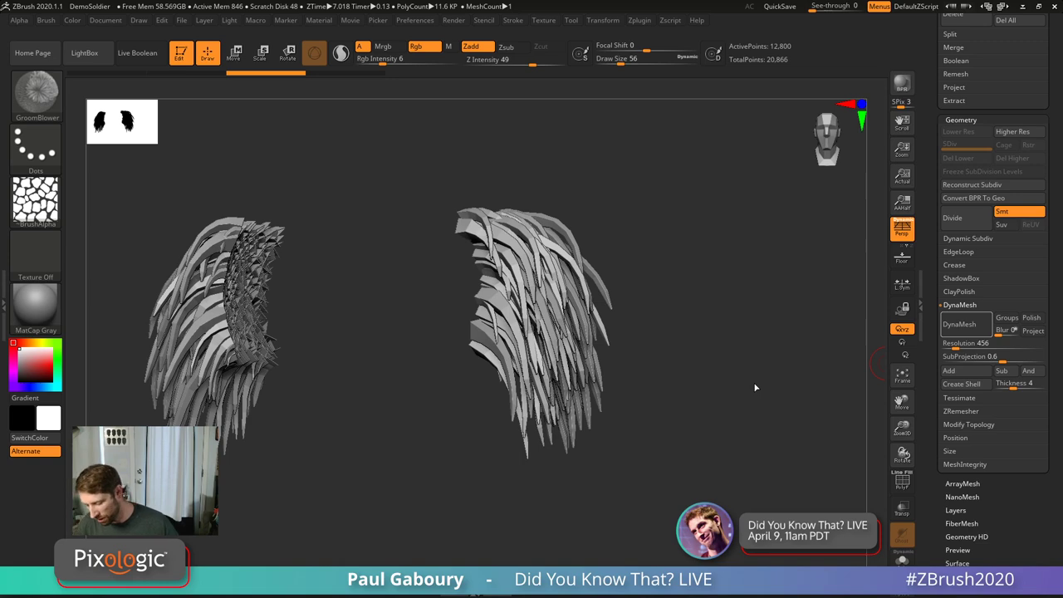
{"action": "key", "text": "alt+d"}
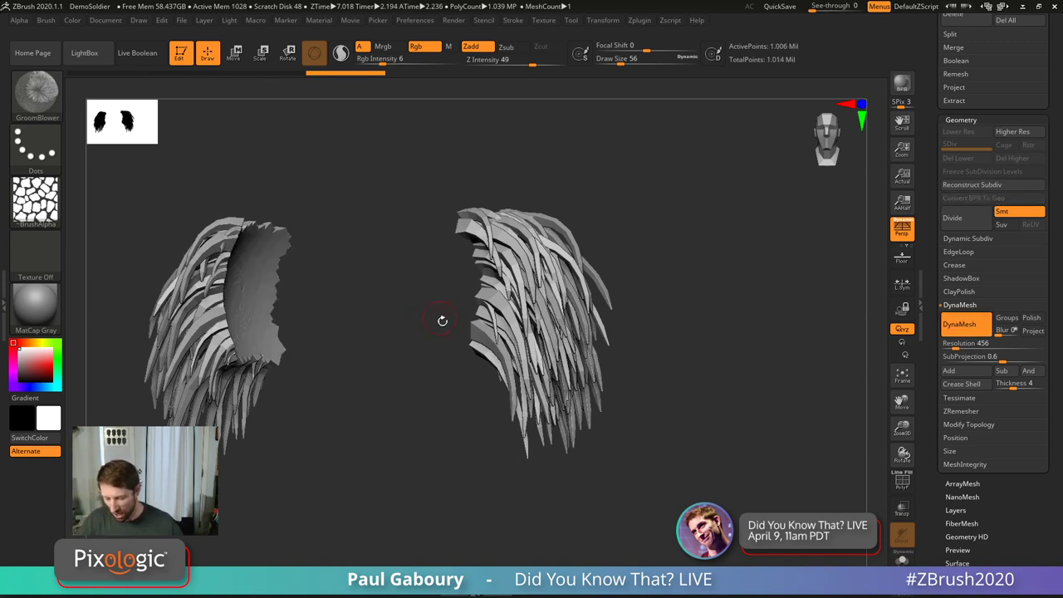
Step: Smooth the inner surface of the right patch at draw size 132 and update its DynaMesh
{"action": "mouse_move", "coordinate": [441, 318]}
{"action": "left_mouse_down"}
{"action": "mouse_move", "coordinate": [435, 259]}
{"action": "mouse_move", "coordinate": [388, 259]}
{"action": "mouse_move", "coordinate": [420, 316]}
{"action": "left_mouse_up"}
{"action": "key", "text": "s"}
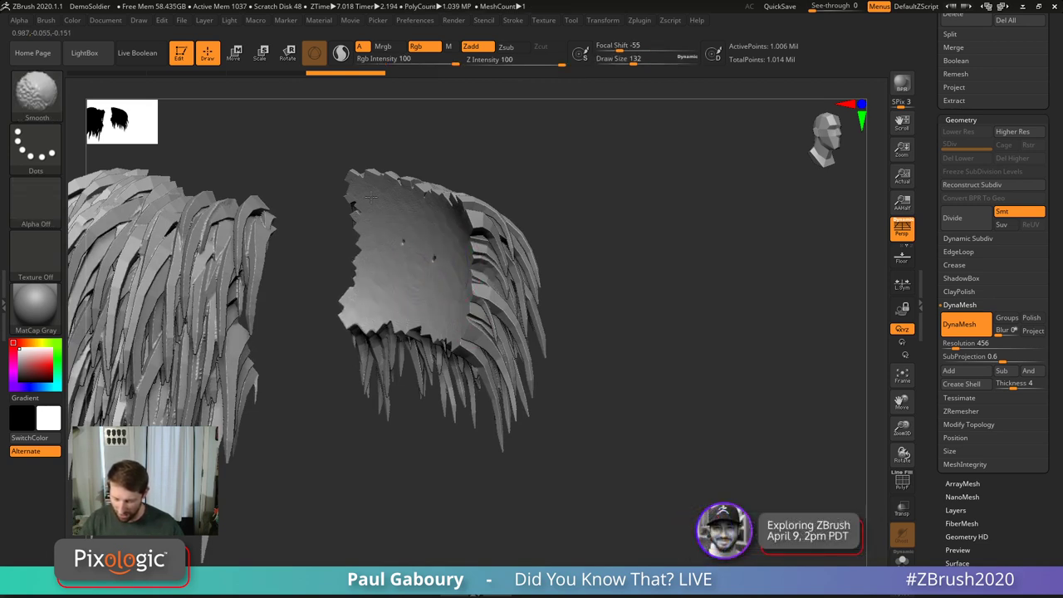
{"action": "left_click_drag", "start_coordinate": [675, 315], "coordinate": [756, 482], "text": "ctrl"}
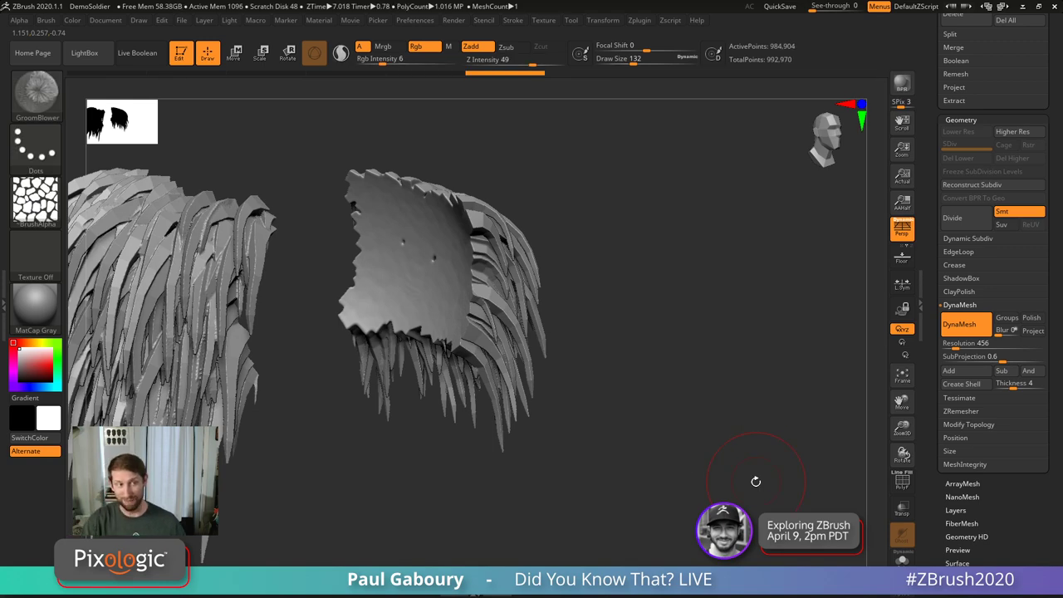
Step: Brush two test strokes down the front of the remeshed right patch and view both patches
{"action": "left_click_drag", "start_coordinate": [612, 487], "coordinate": [545, 416]}
{"action": "mouse_move", "coordinate": [545, 416]}
{"action": "right_mouse_down", "text": "ctrl"}
{"action": "mouse_move", "coordinate": [575, 417]}
{"action": "mouse_move", "coordinate": [574, 396]}
{"action": "mouse_move", "coordinate": [581, 433]}
{"action": "mouse_move", "coordinate": [562, 382]}
{"action": "right_mouse_up", "text": "ctrl"}
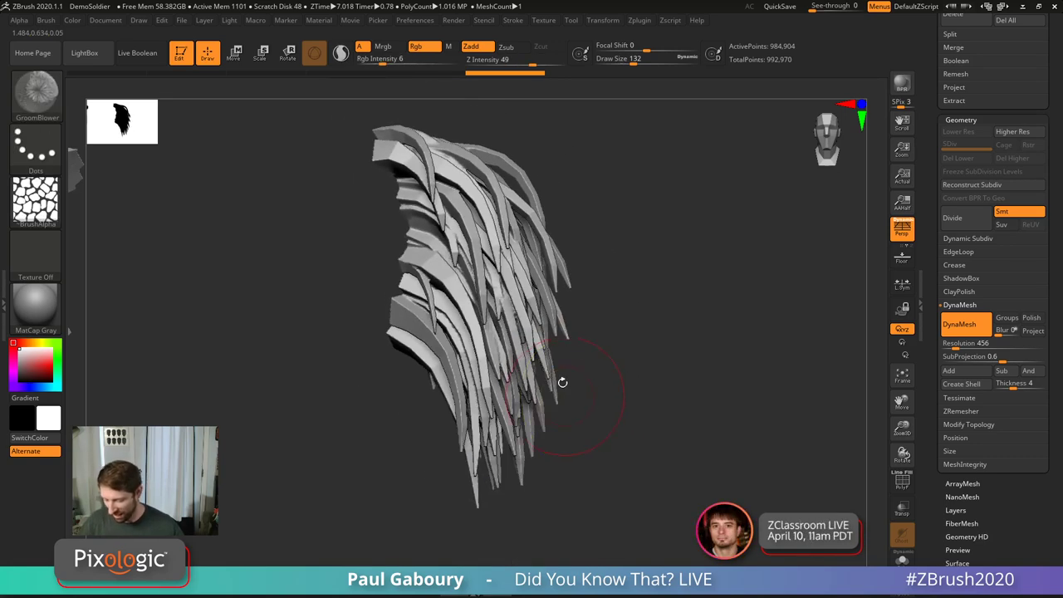
{"action": "left_click_drag", "start_coordinate": [482, 230], "coordinate": [516, 358], "text": "shift"}
{"action": "left_click_drag", "start_coordinate": [436, 176], "coordinate": [457, 349], "text": "shift"}
{"action": "mouse_move", "coordinate": [632, 441]}
{"action": "right_mouse_down"}
{"action": "mouse_move", "coordinate": [663, 455]}
{"action": "mouse_move", "coordinate": [636, 419]}
{"action": "right_mouse_up"}
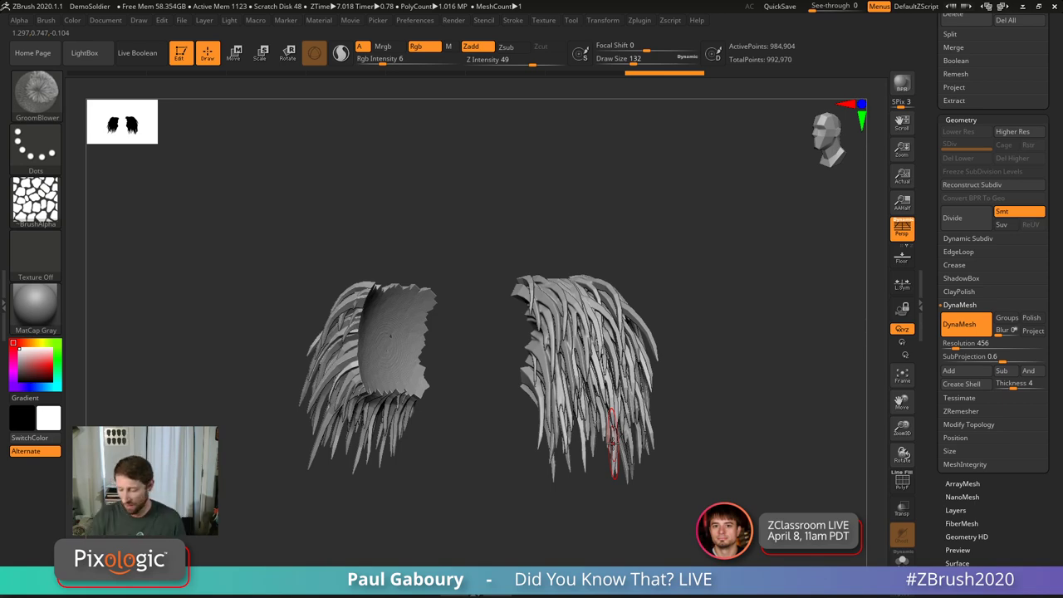
{"action": "mouse_move", "coordinate": [612, 443]}
{"action": "right_mouse_down"}
{"action": "mouse_move", "coordinate": [648, 425]}
{"action": "mouse_move", "coordinate": [637, 423]}
{"action": "right_mouse_up"}
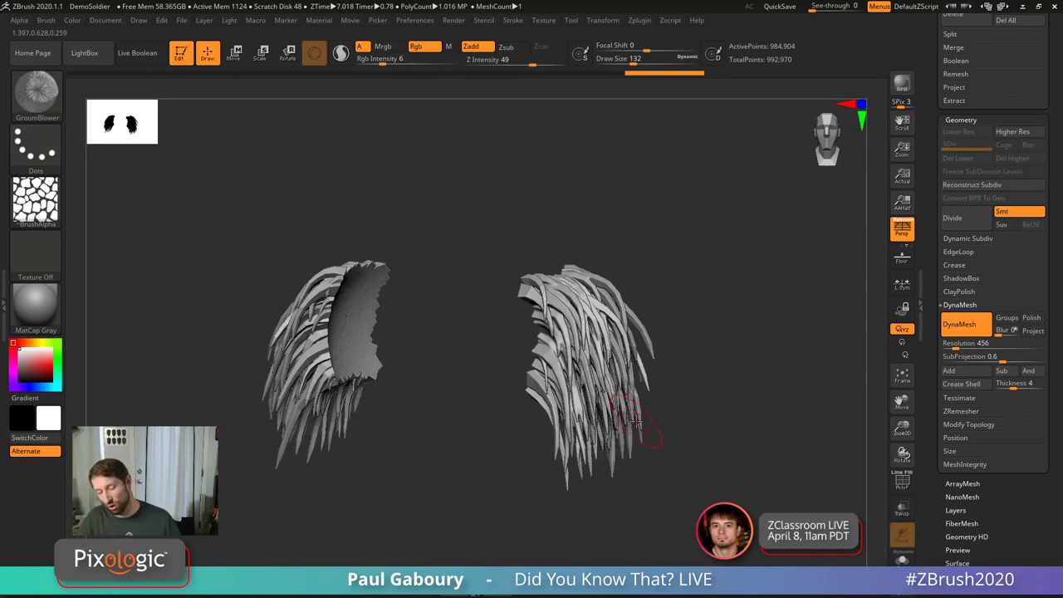
Step: Undo back to the original fiber geometry before DynaMesh and set the draw size to 51
{"action": "key", "text": "ctrl"}
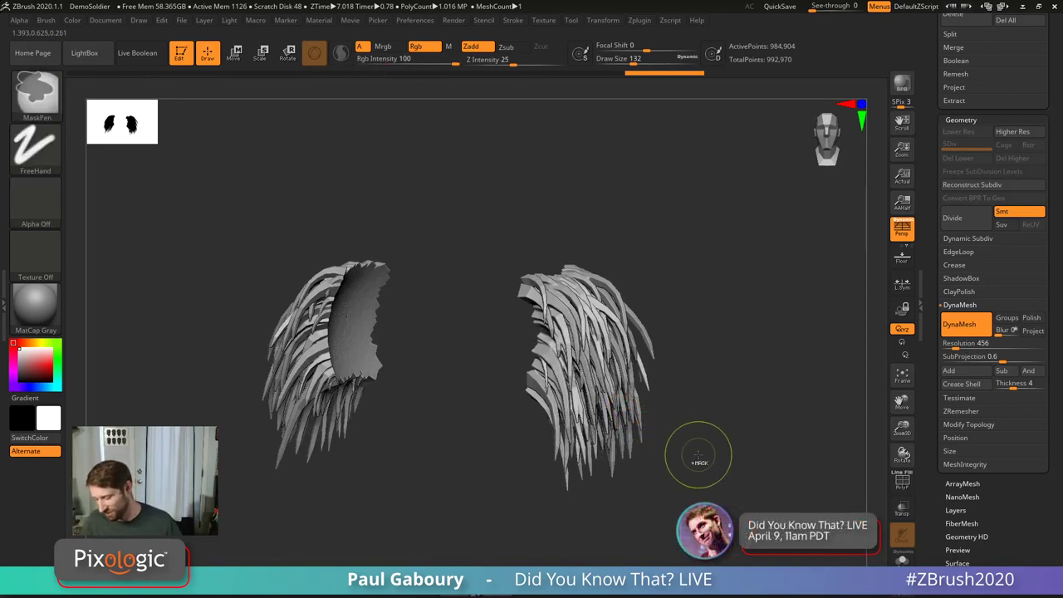
{"action": "key", "text": "ctrl+z"}
{"action": "mouse_move", "coordinate": [689, 460]}
{"action": "right_mouse_down"}
{"action": "mouse_move", "coordinate": [710, 457]}
{"action": "mouse_move", "coordinate": [683, 415]}
{"action": "right_mouse_up"}
{"action": "key", "text": "s"}
{"action": "left_click_drag", "start_coordinate": [670, 406], "coordinate": [656, 405]}
{"action": "mouse_move", "coordinate": [658, 412]}
{"action": "right_mouse_down", "text": "alt"}
{"action": "mouse_move", "coordinate": [701, 414]}
{"action": "mouse_move", "coordinate": [697, 401]}
{"action": "right_mouse_up", "text": "alt"}
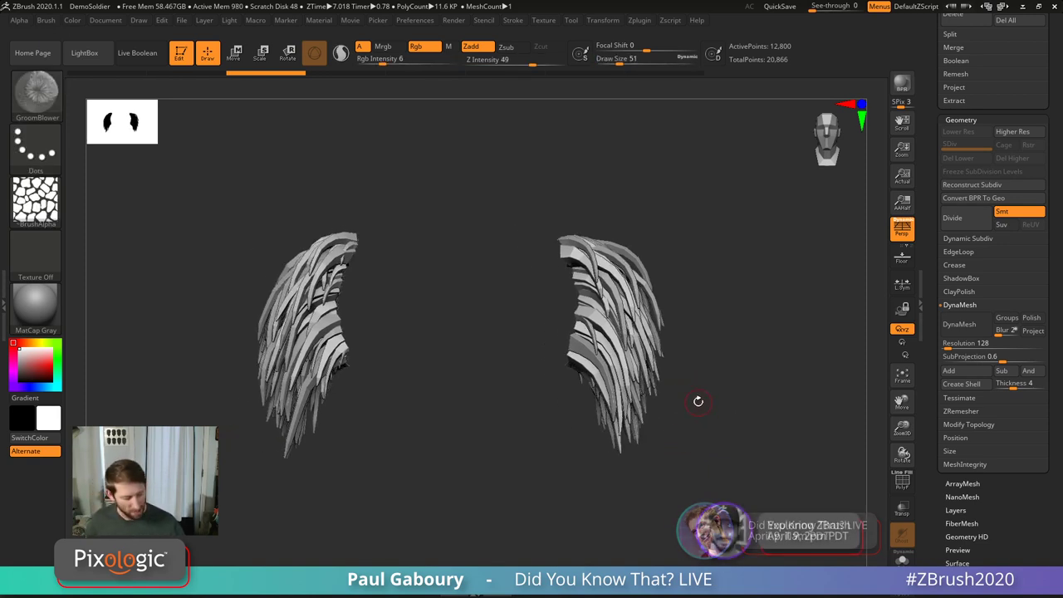
Step: Subdivide the fibers twice to SDiv 3 and delete the lower subdivision levels
{"action": "key", "text": "ctrl+d"}
{"action": "key", "text": "ctrl+d"}
{"action": "right_click_drag", "start_coordinate": [698, 401], "coordinate": [716, 381]}
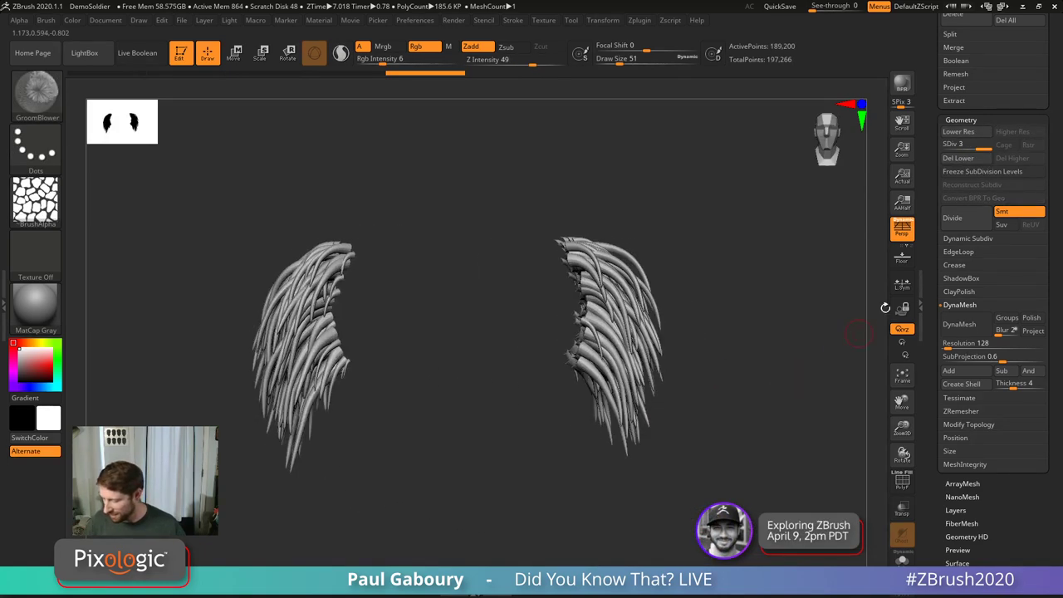
{"action": "left_click", "coordinate": [958, 158]}
Step: Close the holes at the fiber roots and check the capped ends from an angled view
{"action": "left_click", "coordinate": [964, 304]}
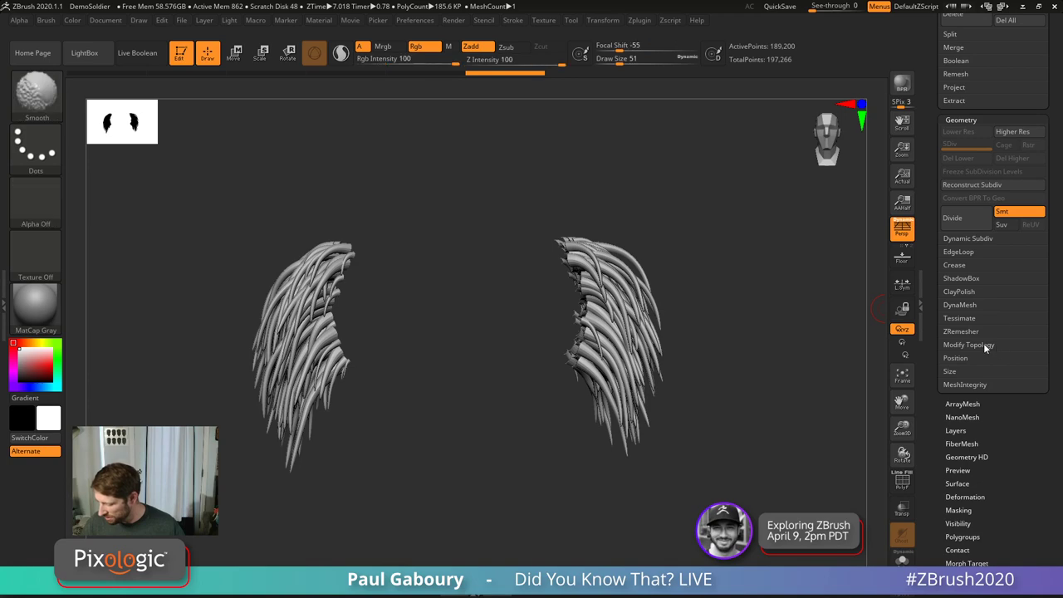
{"action": "left_click", "coordinate": [984, 344]}
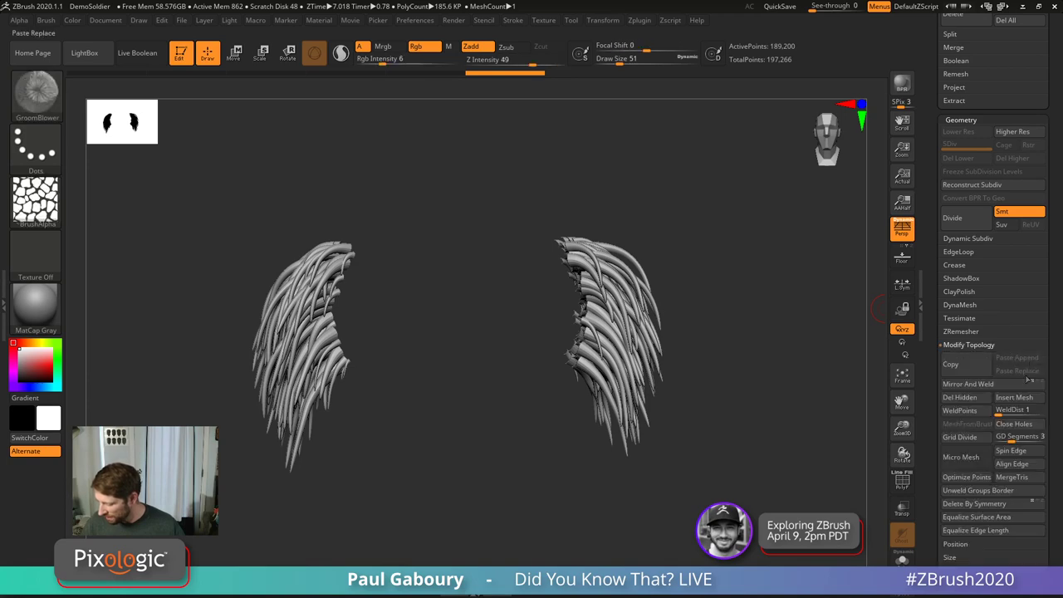
{"action": "left_click", "coordinate": [1025, 425]}
{"action": "left_click_drag", "start_coordinate": [679, 493], "coordinate": [713, 425]}
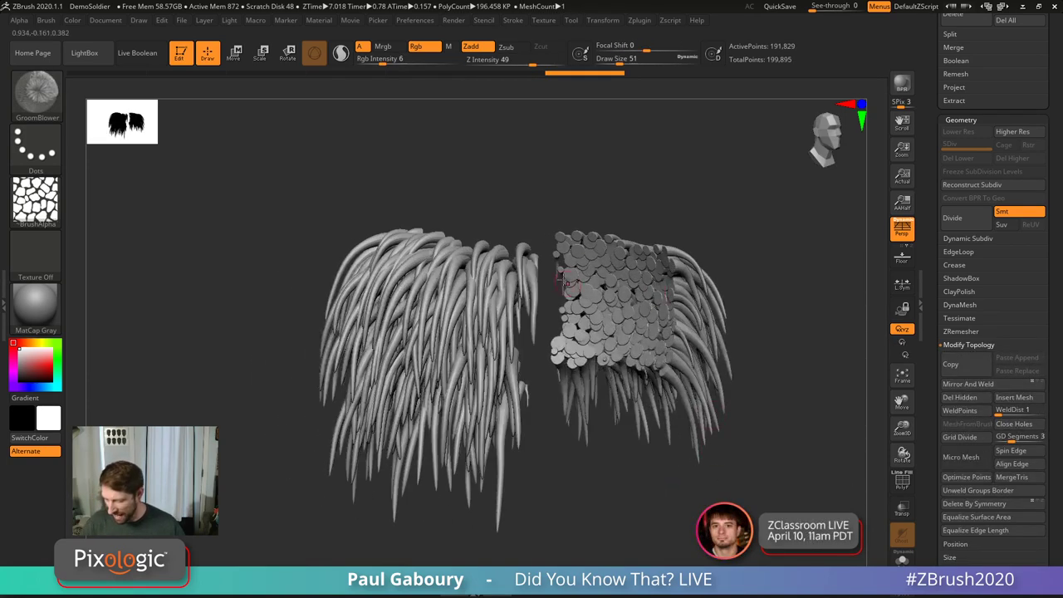
{"action": "mouse_move", "coordinate": [766, 481]}
{"action": "left_mouse_down"}
{"action": "mouse_move", "coordinate": [714, 479]}
{"action": "mouse_move", "coordinate": [765, 479]}
{"action": "left_mouse_up"}
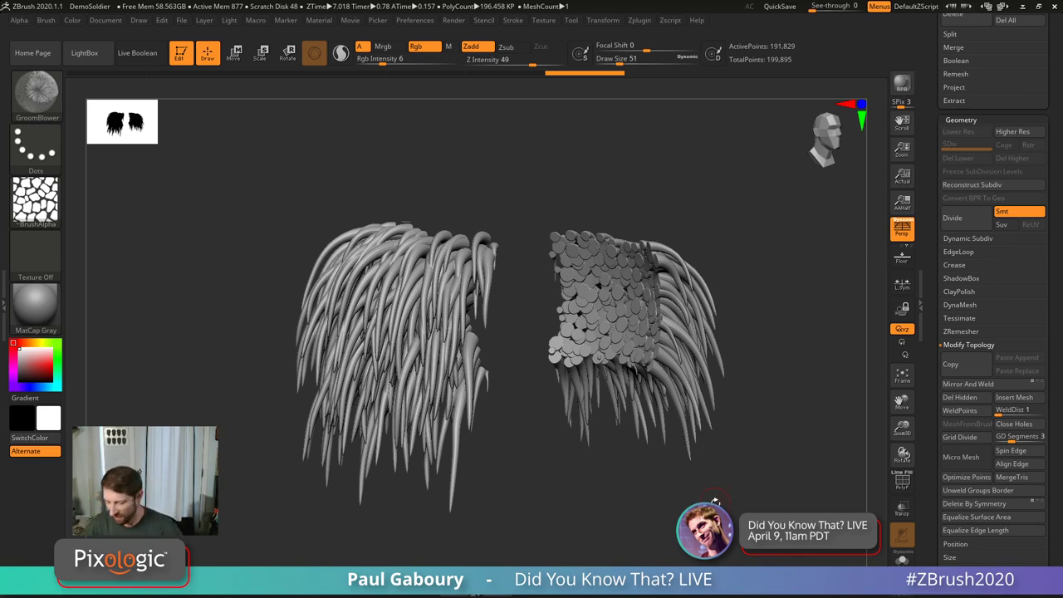
{"action": "left_click_drag", "start_coordinate": [659, 499], "coordinate": [634, 505], "text": "shift"}
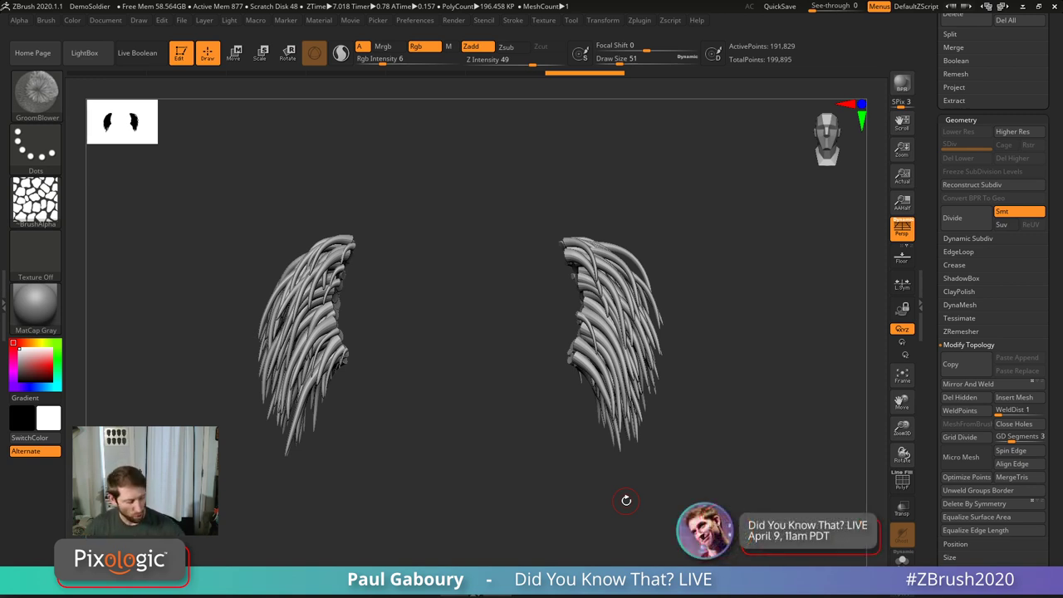
Step: Apply Remesh By Union to the capped fibers and return to Draw mode
{"action": "key", "text": "w"}
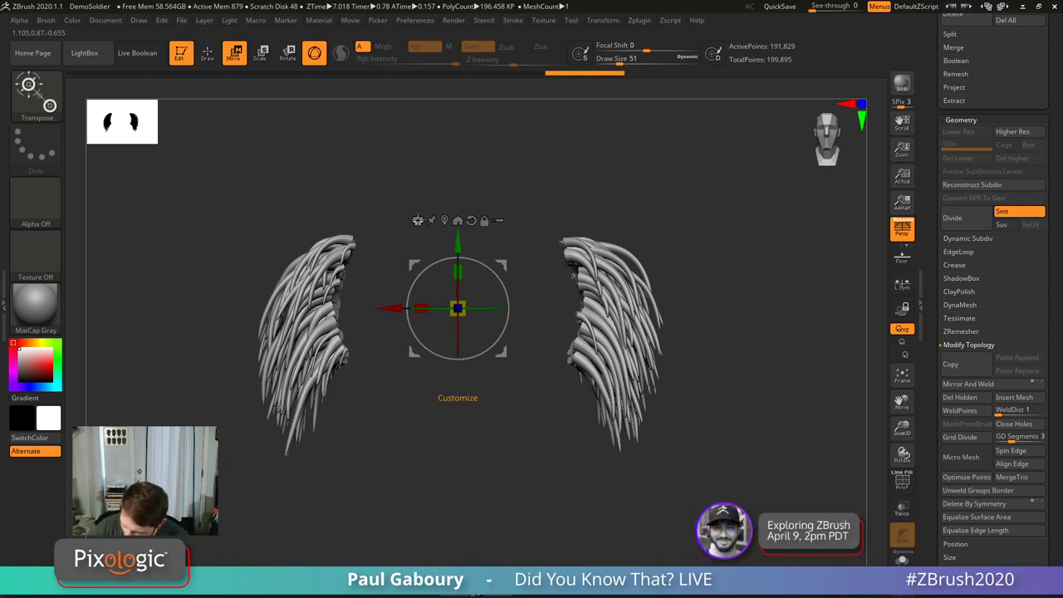
{"action": "left_click", "coordinate": [417, 221]}
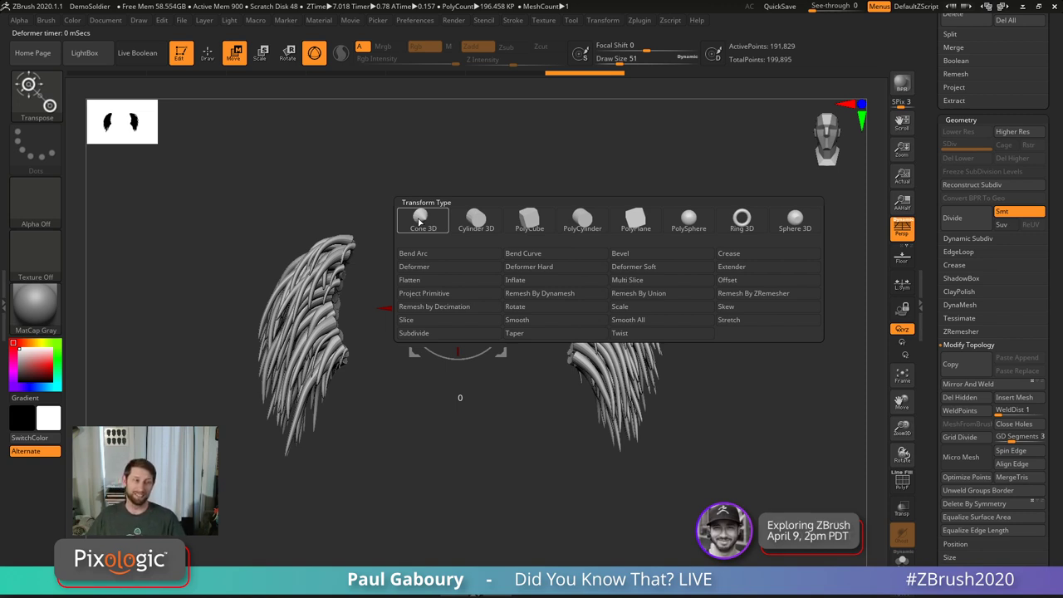
{"action": "left_click", "coordinate": [678, 296]}
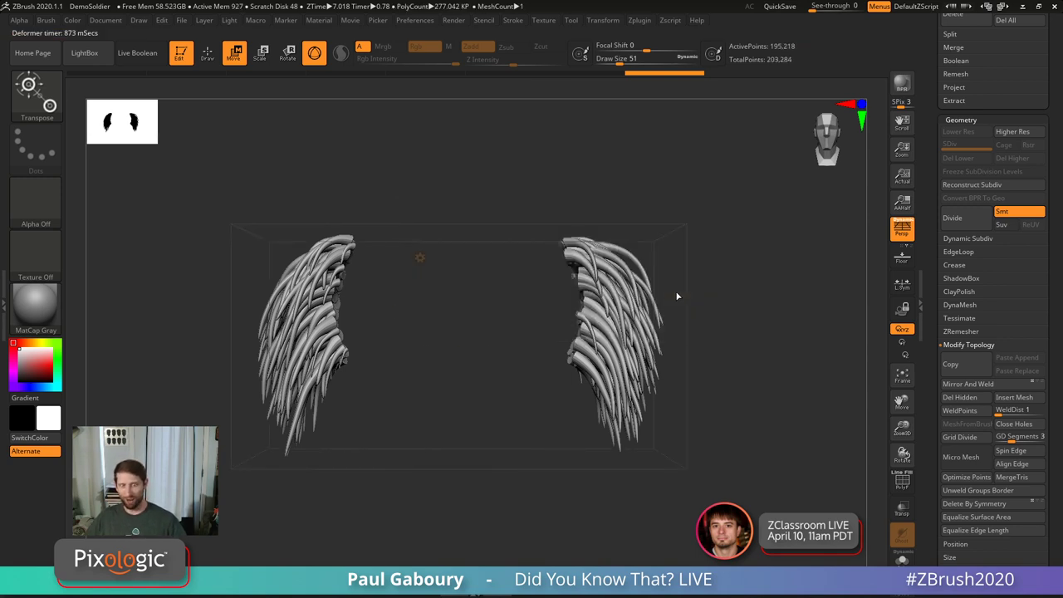
{"action": "left_click_drag", "start_coordinate": [774, 433], "coordinate": [757, 442]}
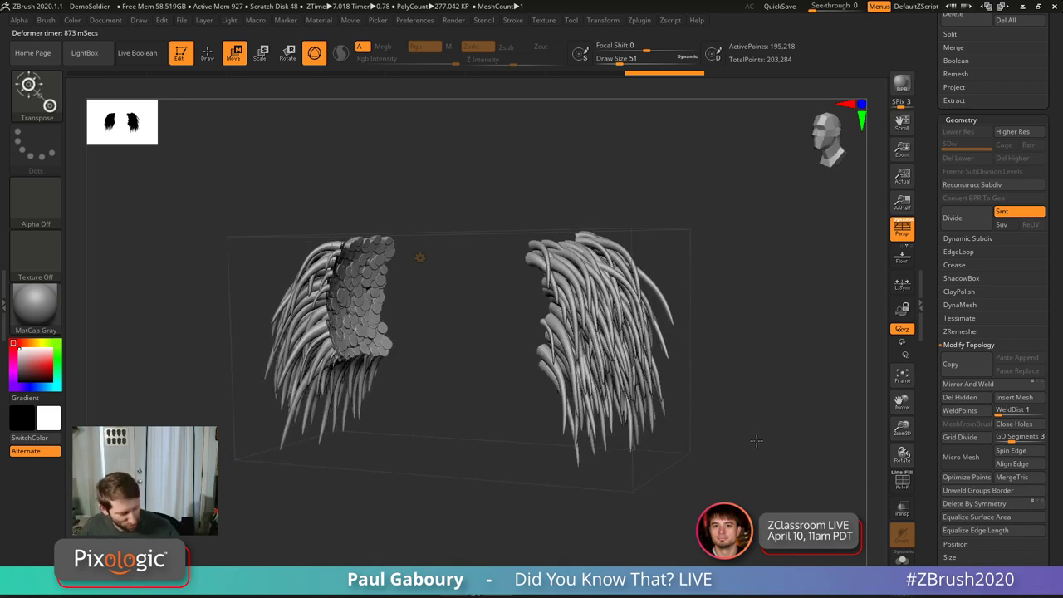
{"action": "key", "text": "q"}
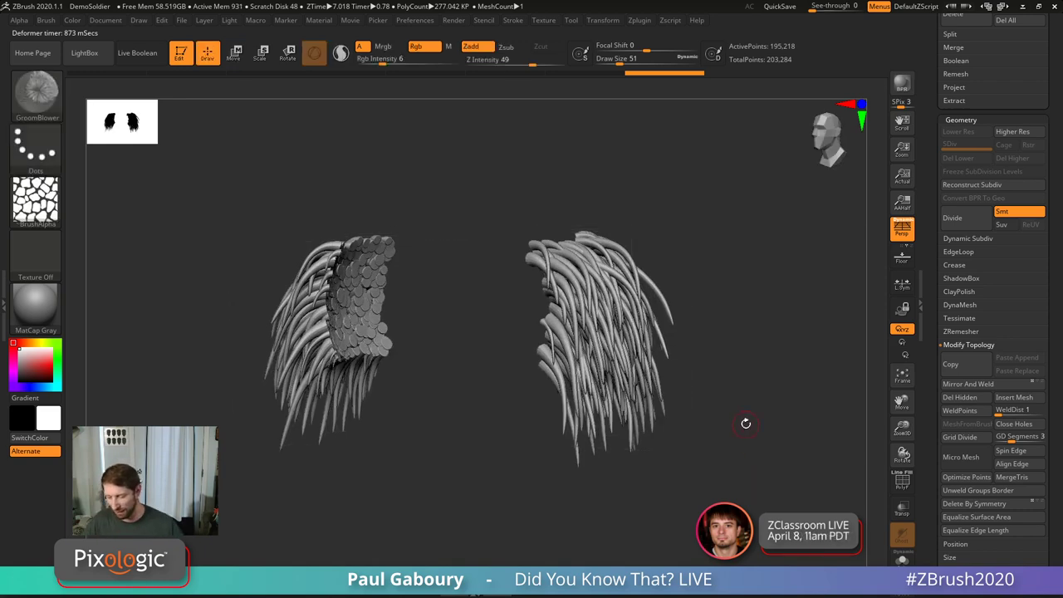
Step: Show the polyframe and examine the topology where the right patch's united fibers intersect
{"action": "right_click_drag", "start_coordinate": [656, 287], "coordinate": [652, 407], "text": "ctrl"}
{"action": "right_click_drag", "start_coordinate": [615, 332], "coordinate": [604, 374], "text": "ctrl"}
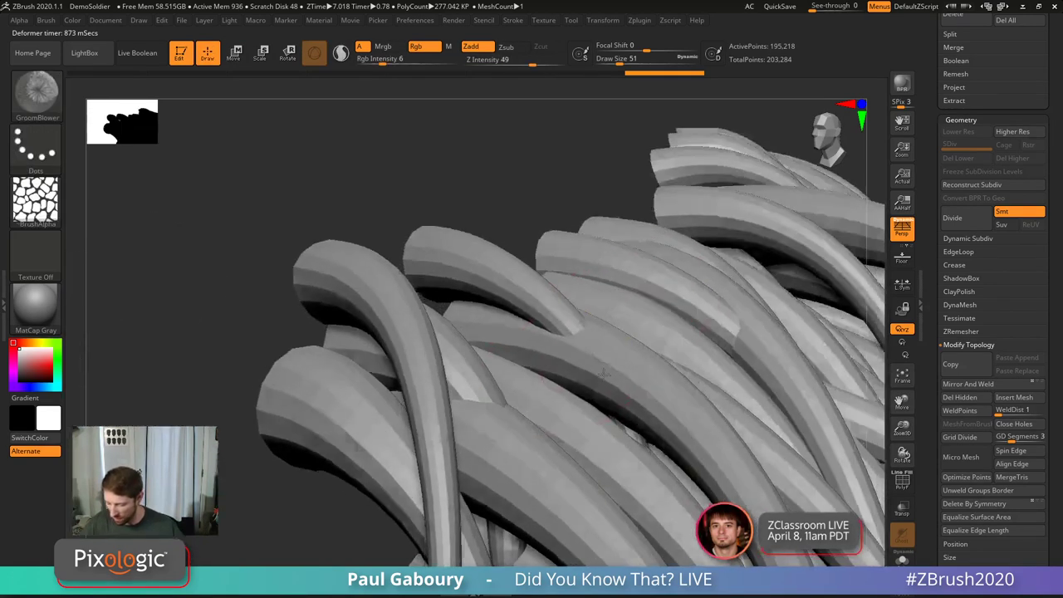
{"action": "left_click_drag", "start_coordinate": [604, 374], "coordinate": [596, 380]}
{"action": "key", "text": "shift+f"}
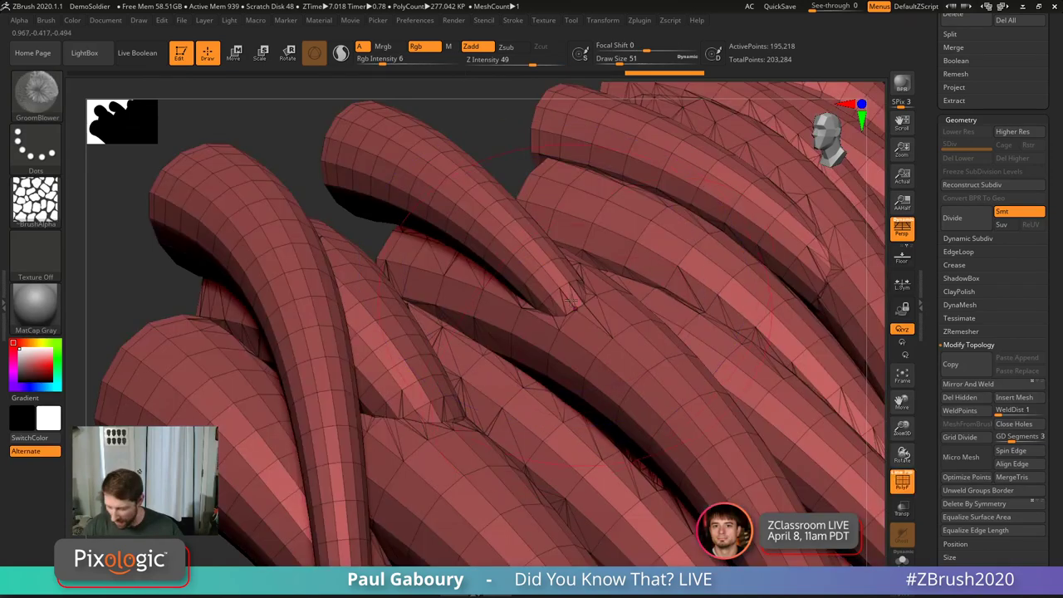
{"action": "mouse_move", "coordinate": [572, 301]}
{"action": "left_mouse_down", "text": "shift"}
{"action": "mouse_move", "coordinate": [623, 376]}
{"action": "mouse_move", "coordinate": [604, 422]}
{"action": "left_mouse_up", "text": "shift"}
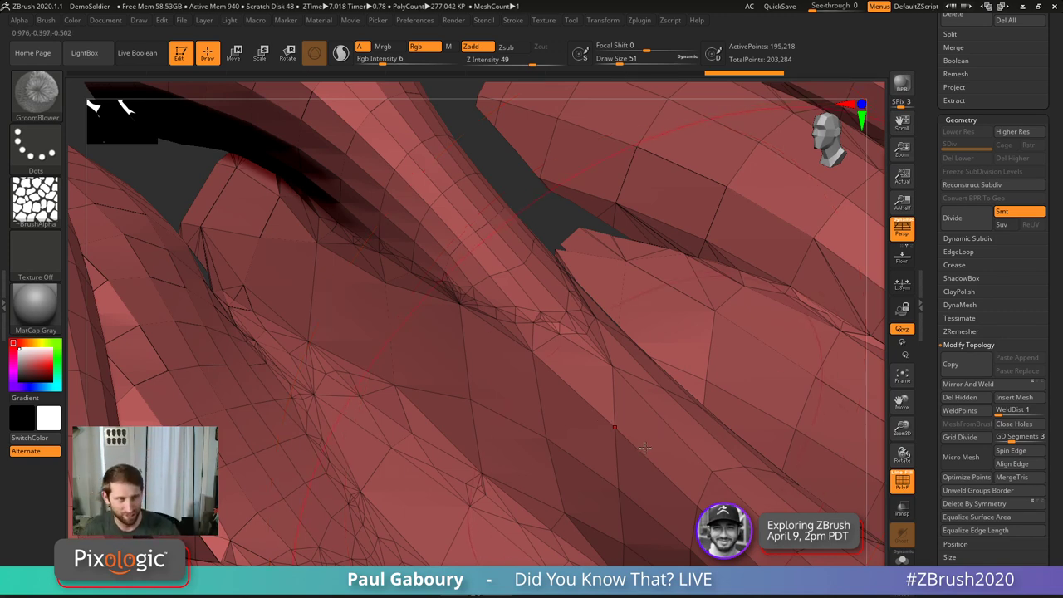
{"action": "mouse_move", "coordinate": [605, 420]}
{"action": "right_mouse_down", "text": "ctrl"}
{"action": "mouse_move", "coordinate": [484, 366]}
{"action": "mouse_move", "coordinate": [434, 277]}
{"action": "right_mouse_up", "text": "ctrl"}
Step: Undo Remesh By Union on the fibers
{"action": "key", "text": "ctrl+z"}
{"action": "key", "text": "ctrl+z"}
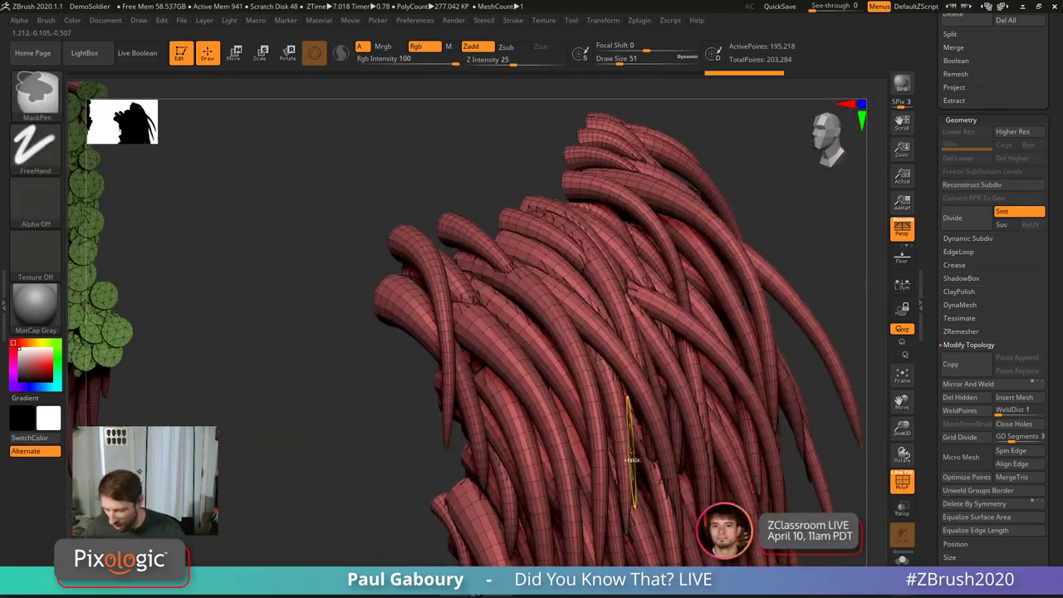
{"action": "right_click_drag", "start_coordinate": [634, 463], "coordinate": [621, 387], "text": "ctrl"}
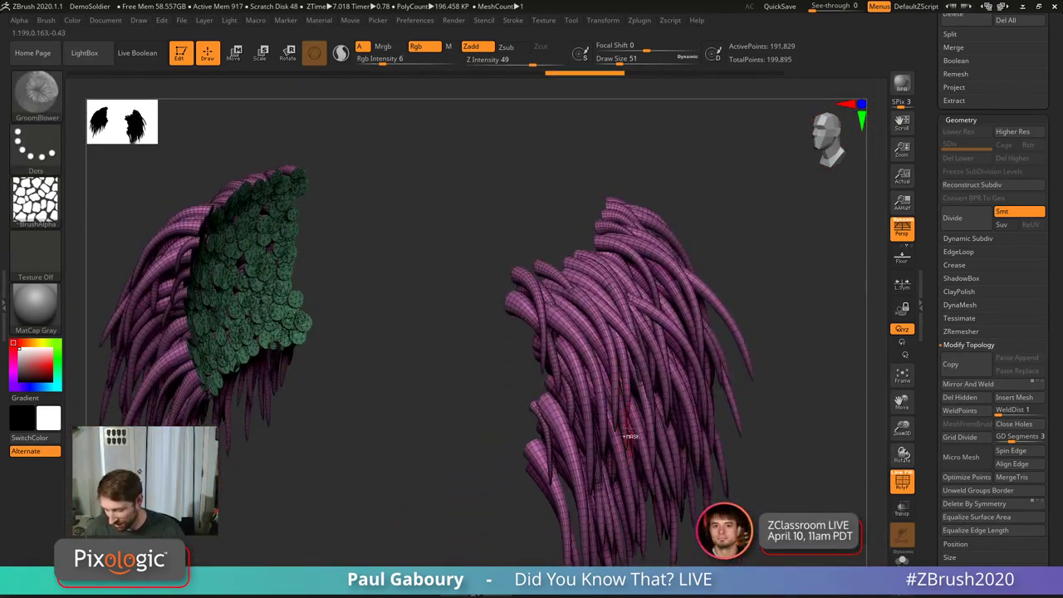
Step: Examine both fiber patches and their capped roots from several angles and distances
{"action": "right_click_drag", "start_coordinate": [628, 434], "coordinate": [581, 376], "text": "ctrl"}
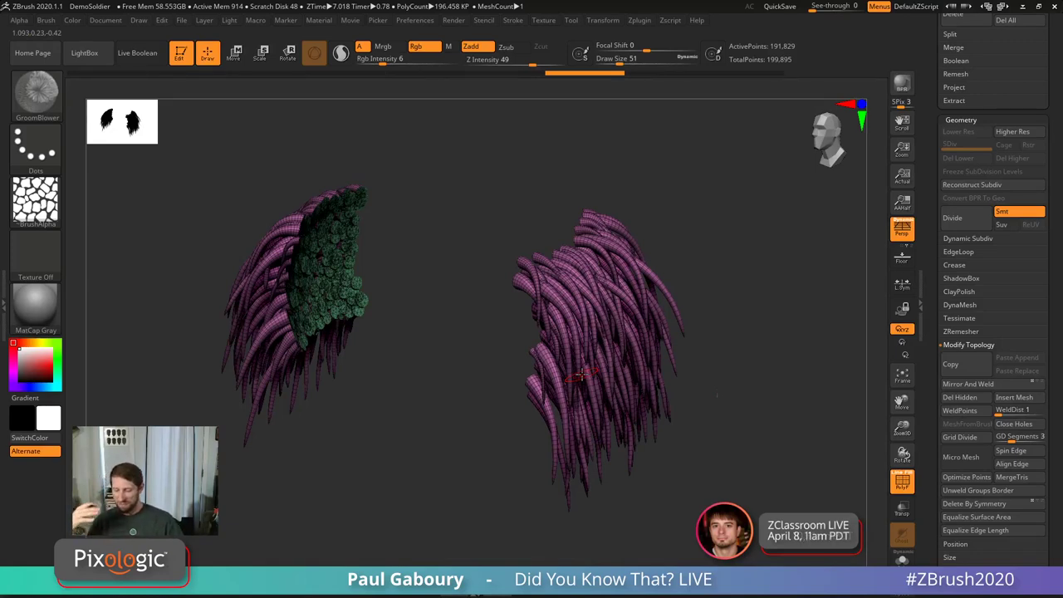
{"action": "right_click_drag", "start_coordinate": [581, 376], "coordinate": [632, 359], "text": "ctrl"}
{"action": "right_click_drag", "start_coordinate": [508, 316], "coordinate": [490, 367]}
{"action": "right_click_drag", "start_coordinate": [490, 367], "coordinate": [349, 396], "text": "ctrl"}
{"action": "right_click_drag", "start_coordinate": [349, 397], "coordinate": [489, 367]}
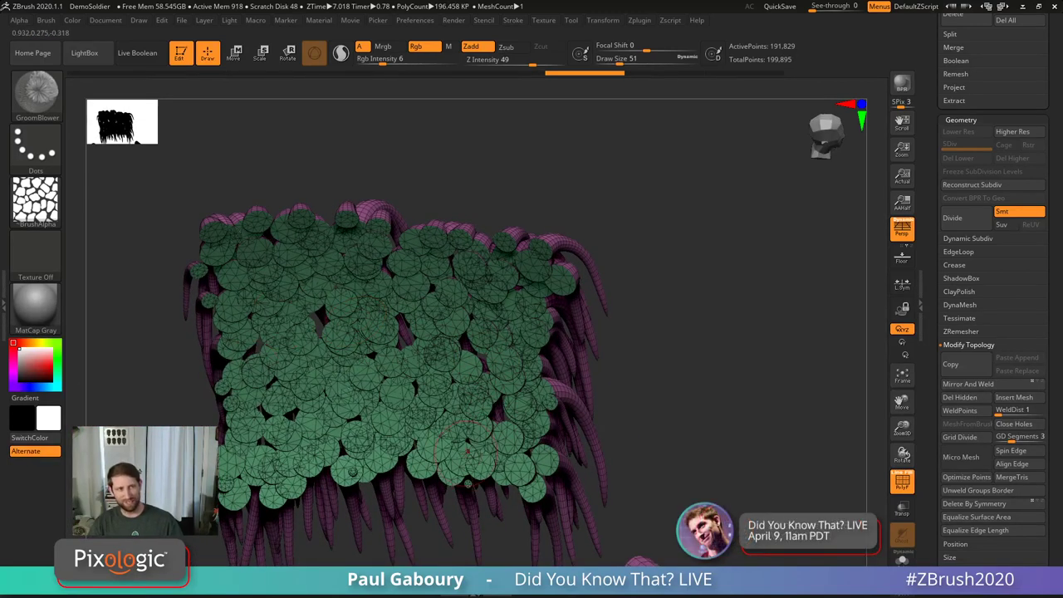
{"action": "mouse_move", "coordinate": [706, 416]}
{"action": "right_mouse_down", "text": "ctrl"}
{"action": "mouse_move", "coordinate": [650, 396]}
{"action": "mouse_move", "coordinate": [610, 411]}
{"action": "mouse_move", "coordinate": [617, 383]}
{"action": "mouse_move", "coordinate": [701, 366]}
{"action": "right_mouse_up", "text": "ctrl"}
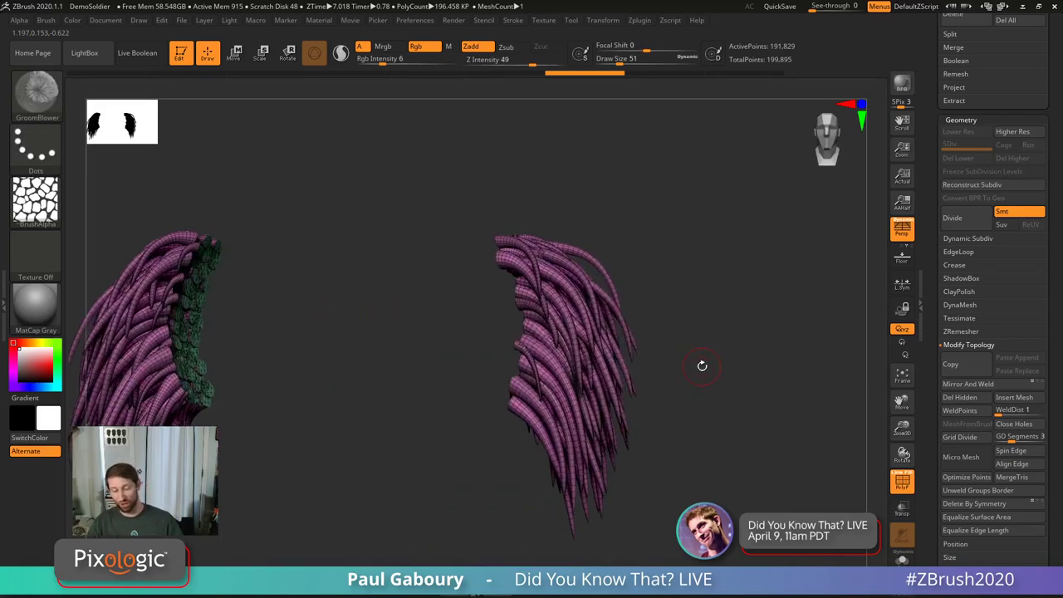
Step: Make a Unified Skin from the fibers at resolution 128 and view the resulting mesh
{"action": "left_click", "coordinate": [962, 119]}
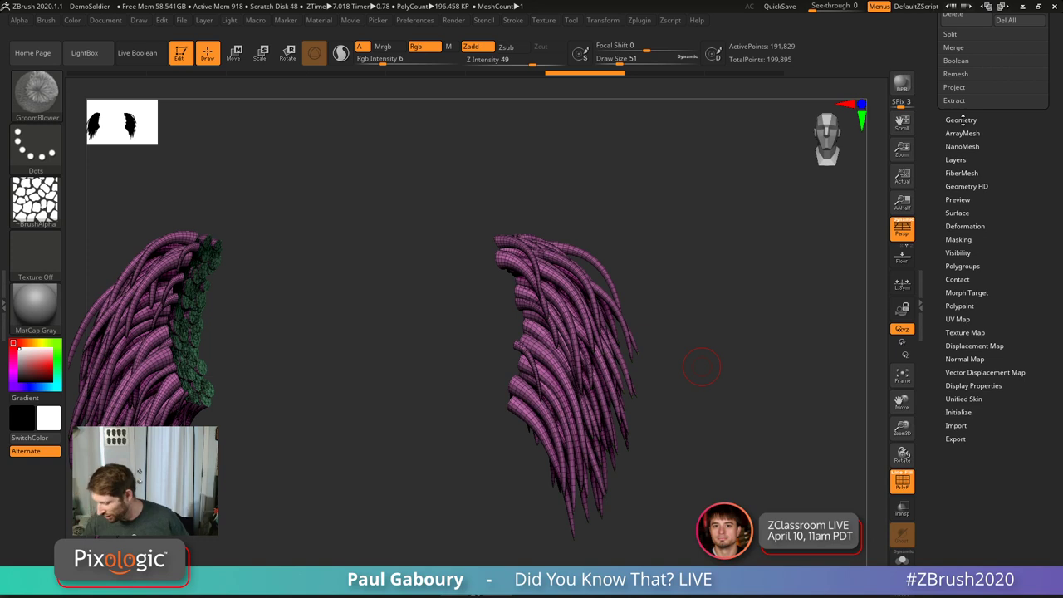
{"action": "left_click", "coordinate": [963, 399]}
{"action": "left_click_drag", "start_coordinate": [997, 441], "coordinate": [995, 474]}
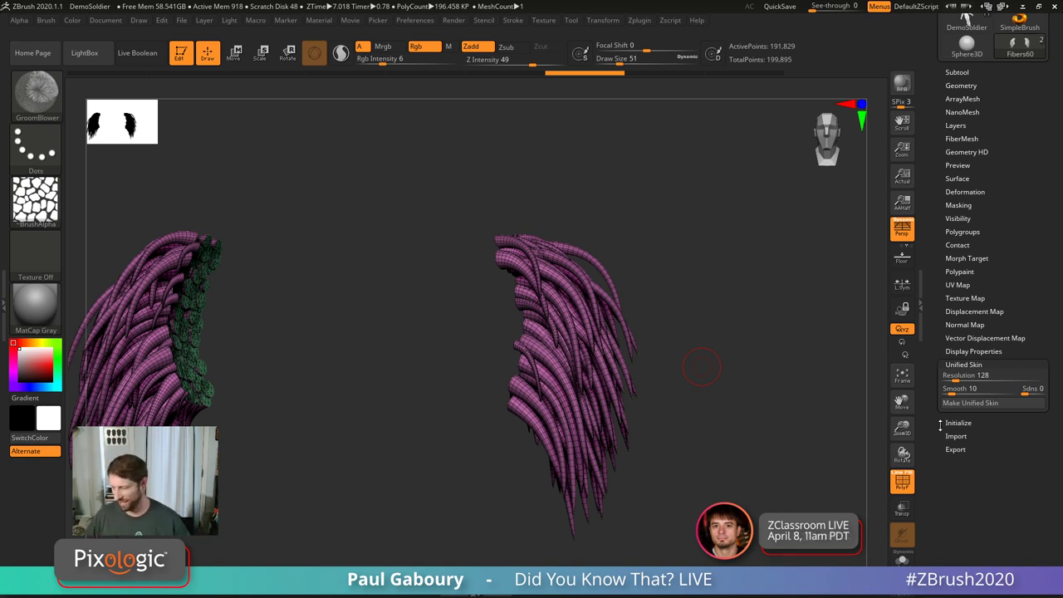
{"action": "left_click", "coordinate": [982, 404]}
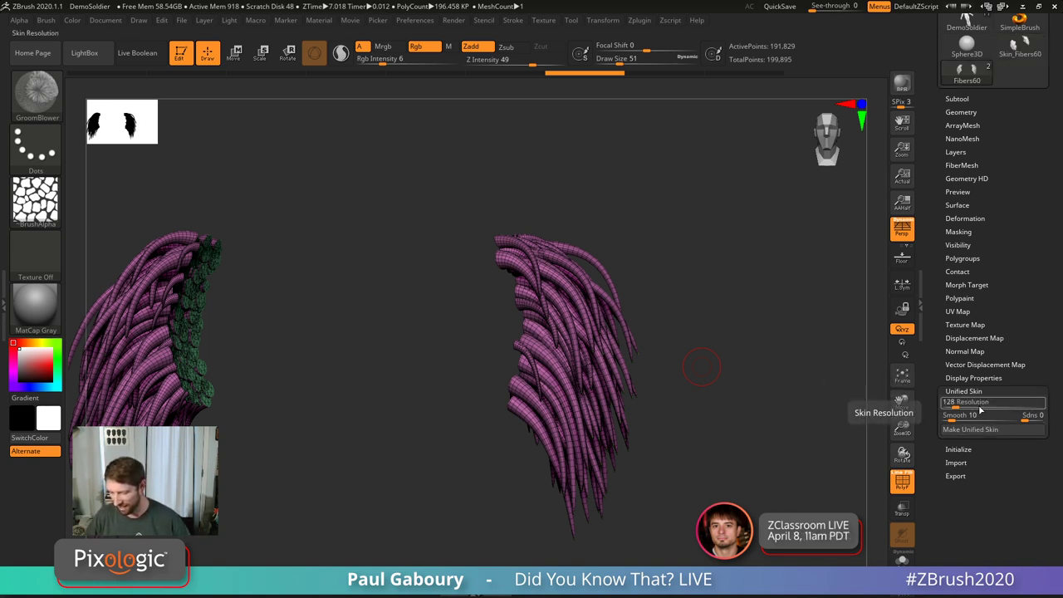
{"action": "left_click_drag", "start_coordinate": [1021, 259], "coordinate": [1021, 363]}
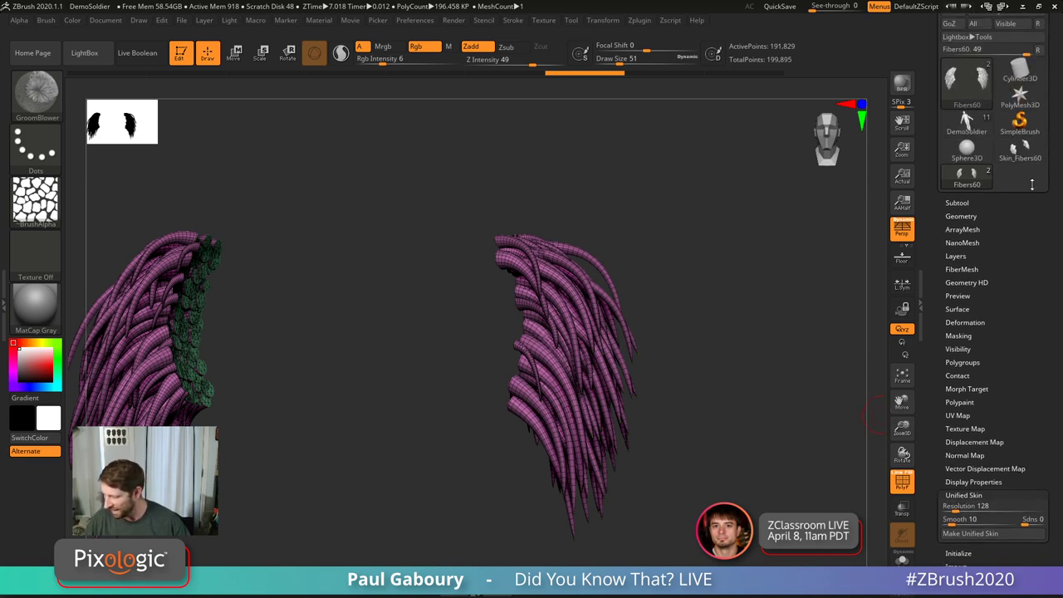
{"action": "left_click", "coordinate": [1024, 154]}
{"action": "left_click_drag", "start_coordinate": [673, 434], "coordinate": [653, 418]}
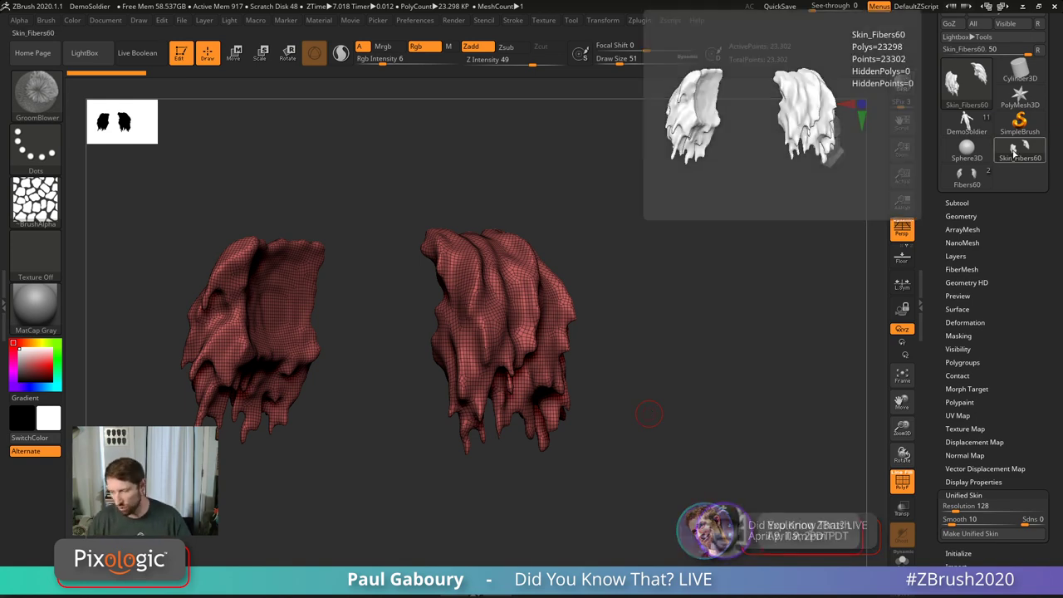
Step: Make another Unified Skin from the original fibers at resolution 256 and view it with the polyframe hidden
{"action": "left_click", "coordinate": [967, 175]}
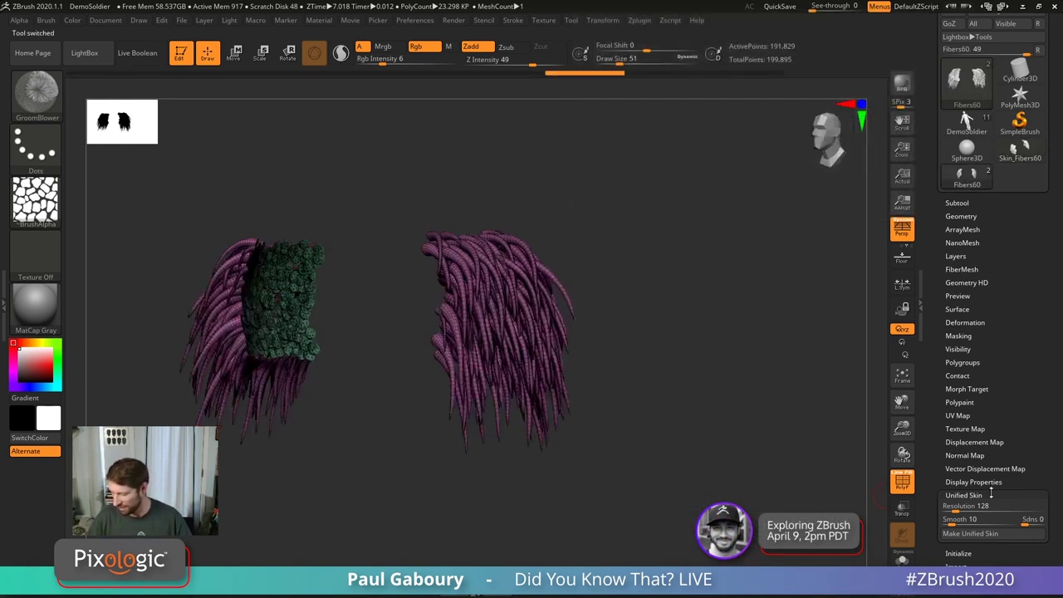
{"action": "left_click", "coordinate": [954, 510]}
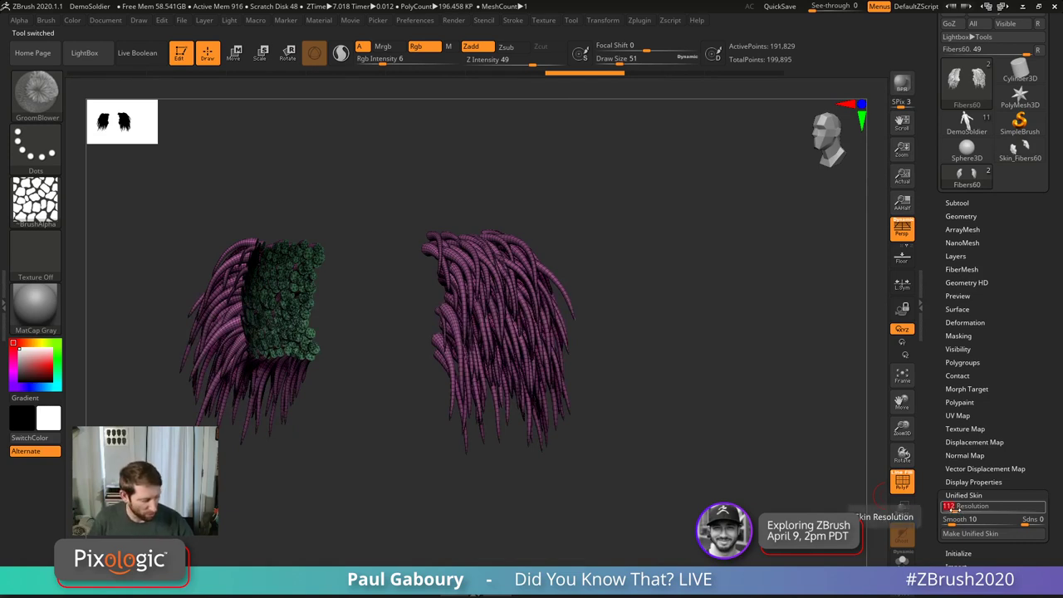
{"action": "type", "text": "256"}
{"action": "key", "text": "Return"}
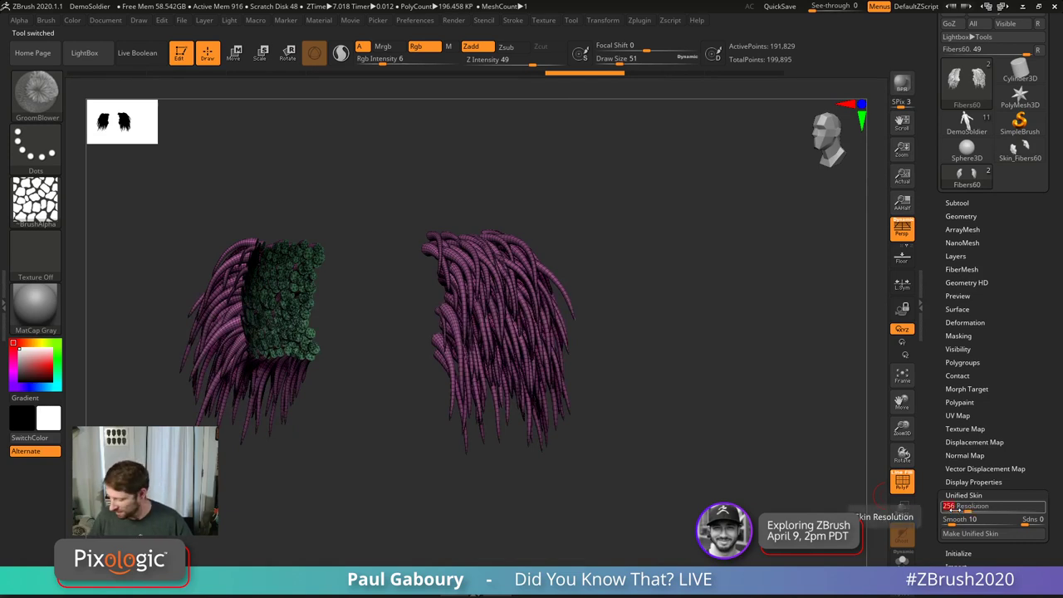
{"action": "left_click", "coordinate": [977, 536]}
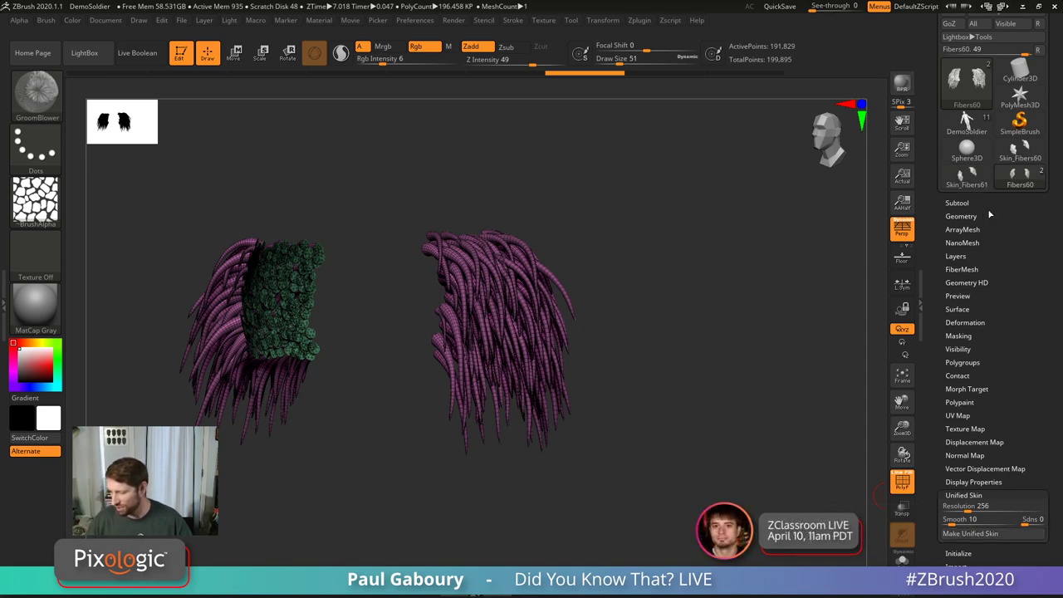
{"action": "left_click", "coordinate": [967, 174]}
{"action": "left_click_drag", "start_coordinate": [615, 408], "coordinate": [633, 450]}
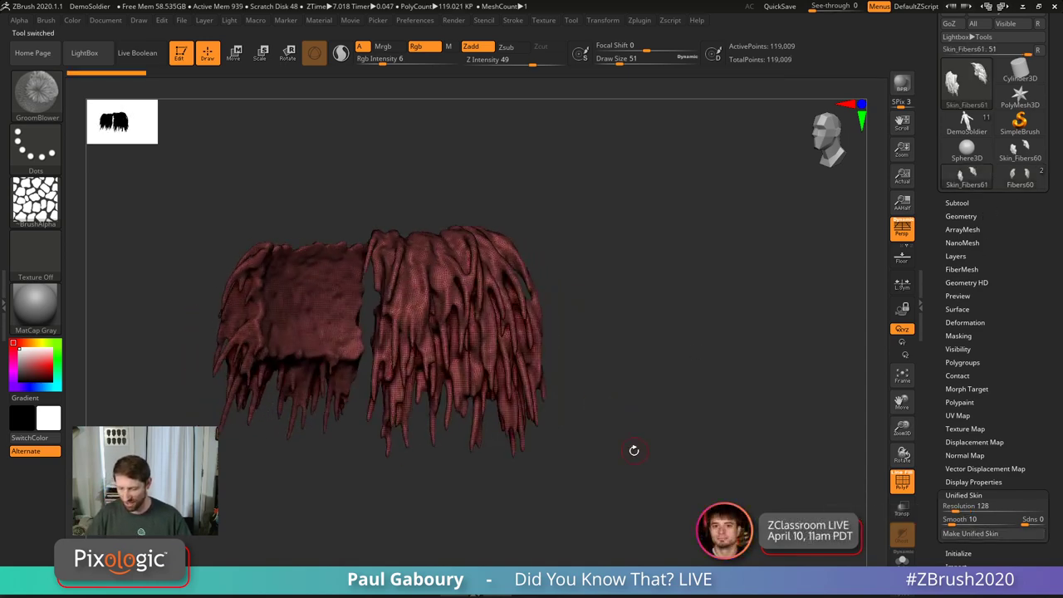
{"action": "key", "text": "shift+f"}
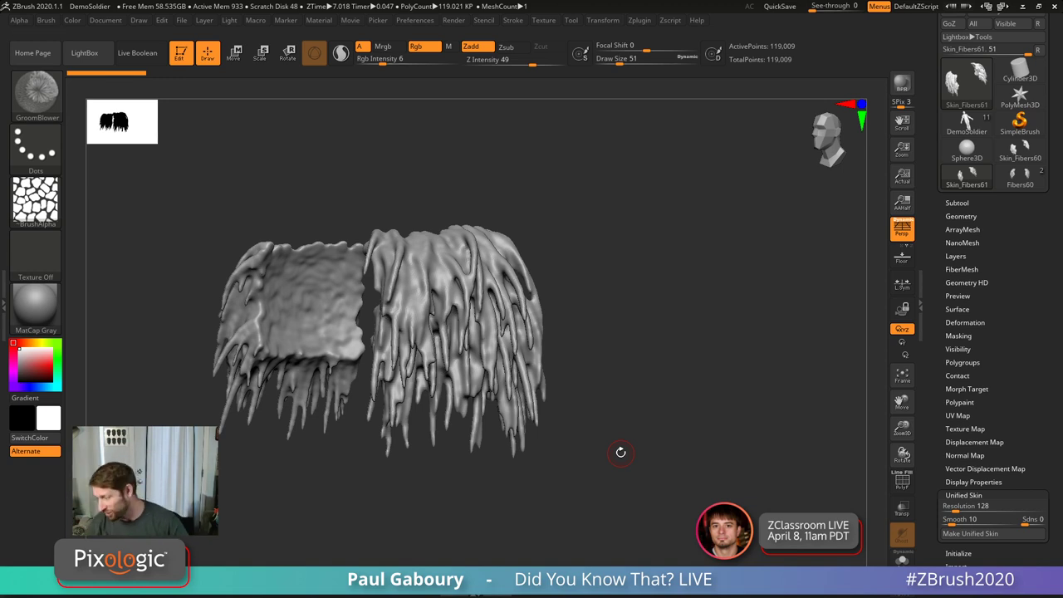
Step: Return to the fiber tool, run ReMesh All at resolution 128 and view the remeshed subtool on its own
{"action": "left_click", "coordinate": [959, 204]}
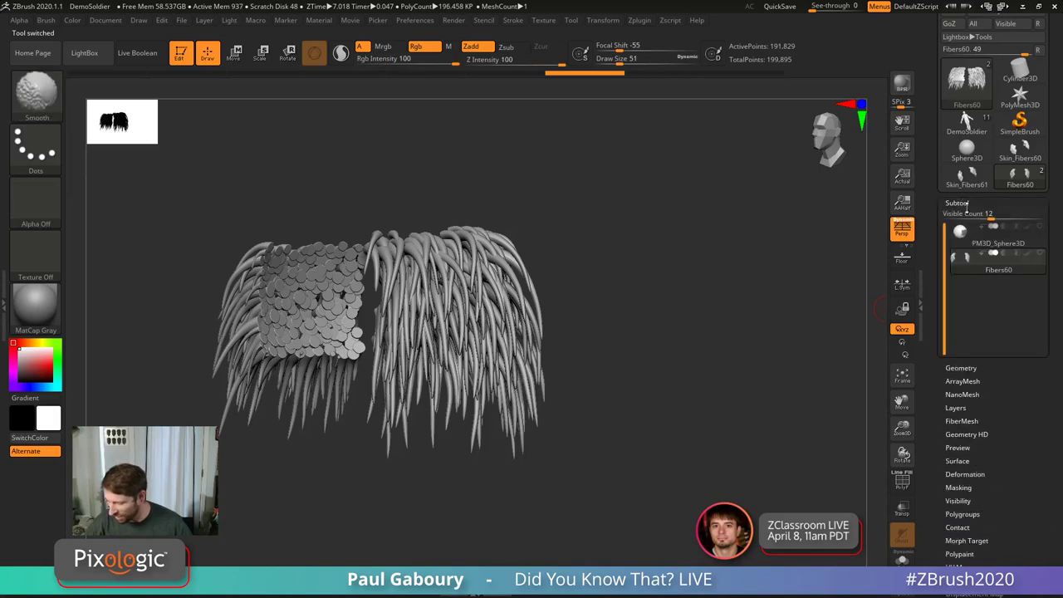
{"action": "left_click_drag", "start_coordinate": [1048, 436], "coordinate": [1052, 336]}
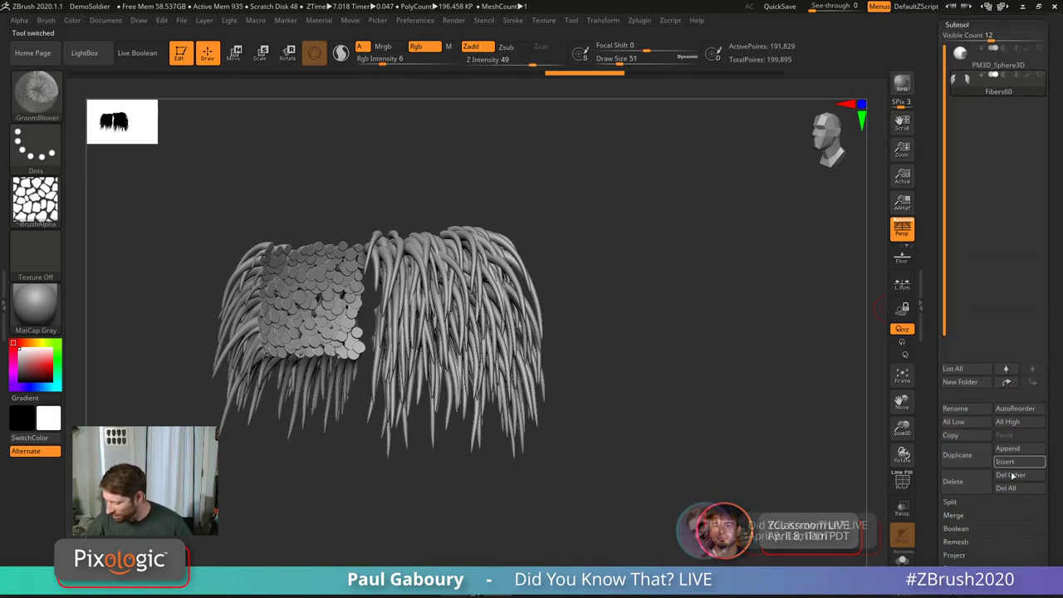
{"action": "left_click", "coordinate": [955, 541]}
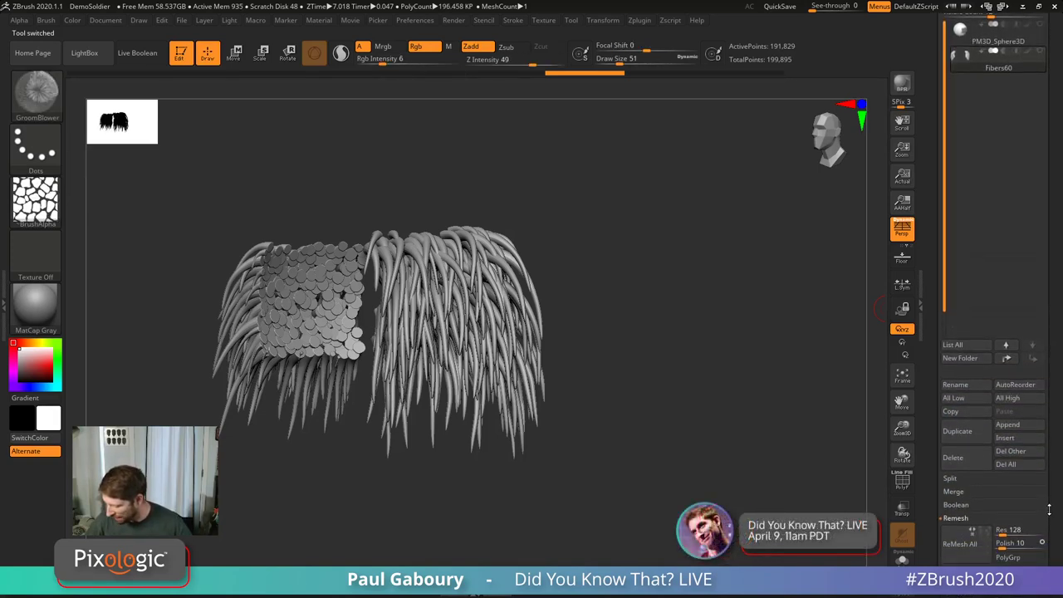
{"action": "scroll", "coordinate": [1049, 508], "scroll_direction": "down", "scroll_amount": 2}
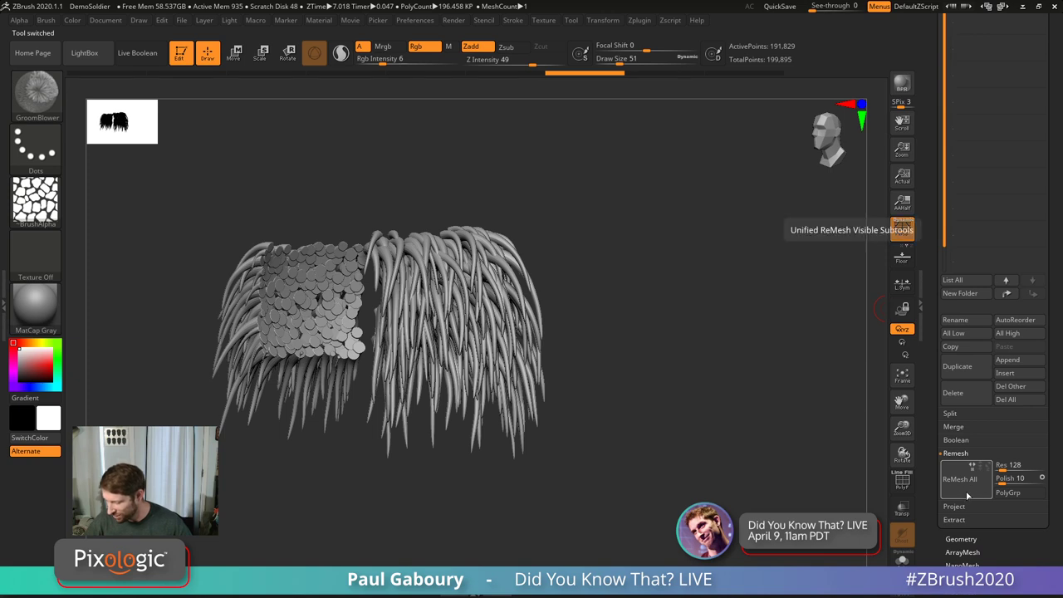
{"action": "left_click", "coordinate": [962, 493]}
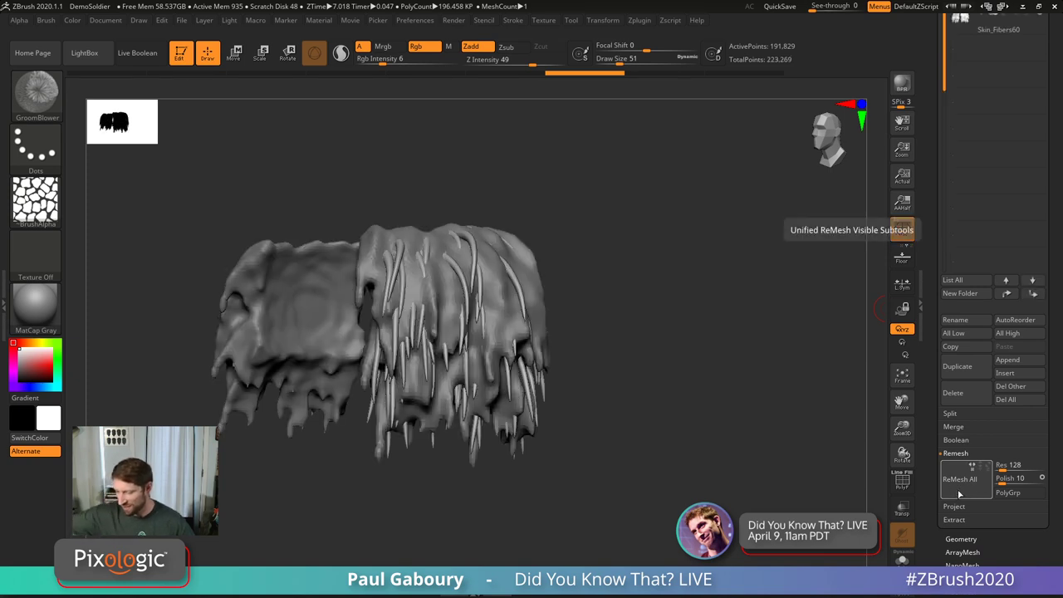
{"action": "scroll", "coordinate": [1012, 219], "scroll_direction": "up", "scroll_amount": 3}
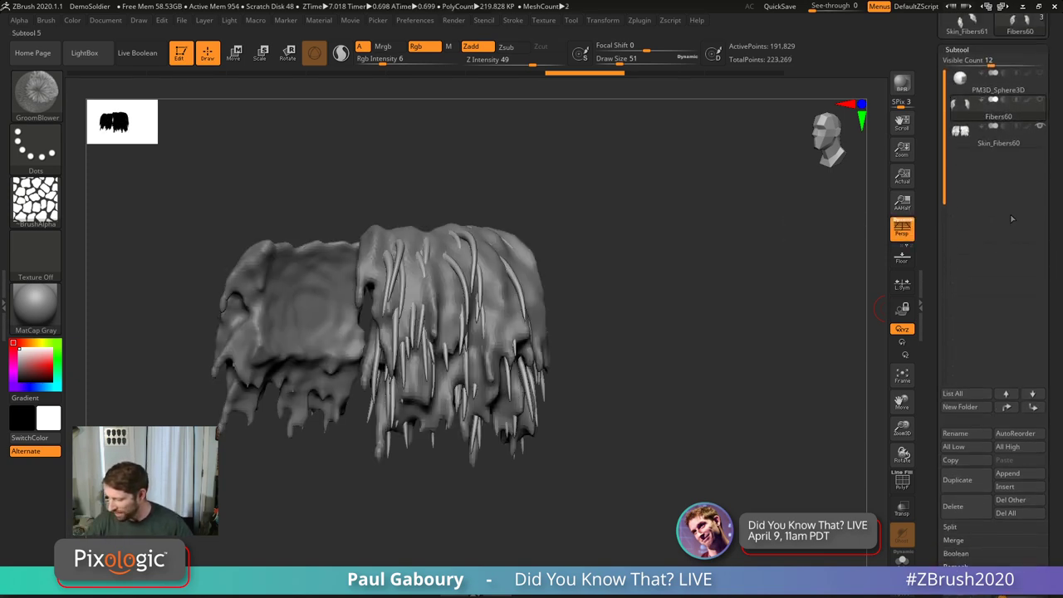
{"action": "left_click", "coordinate": [997, 137]}
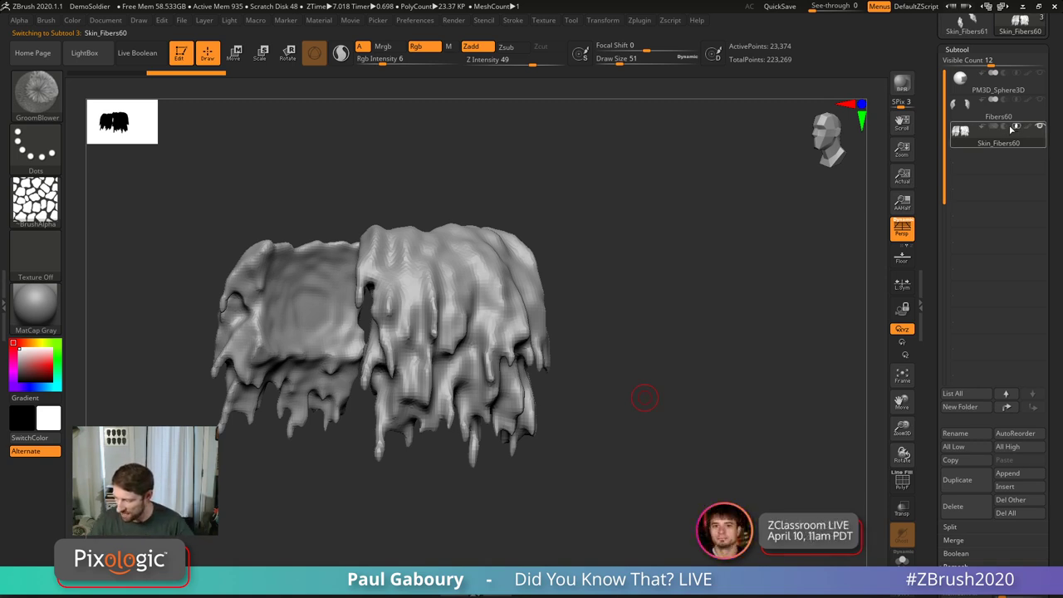
{"action": "mouse_move", "coordinate": [1001, 130]}
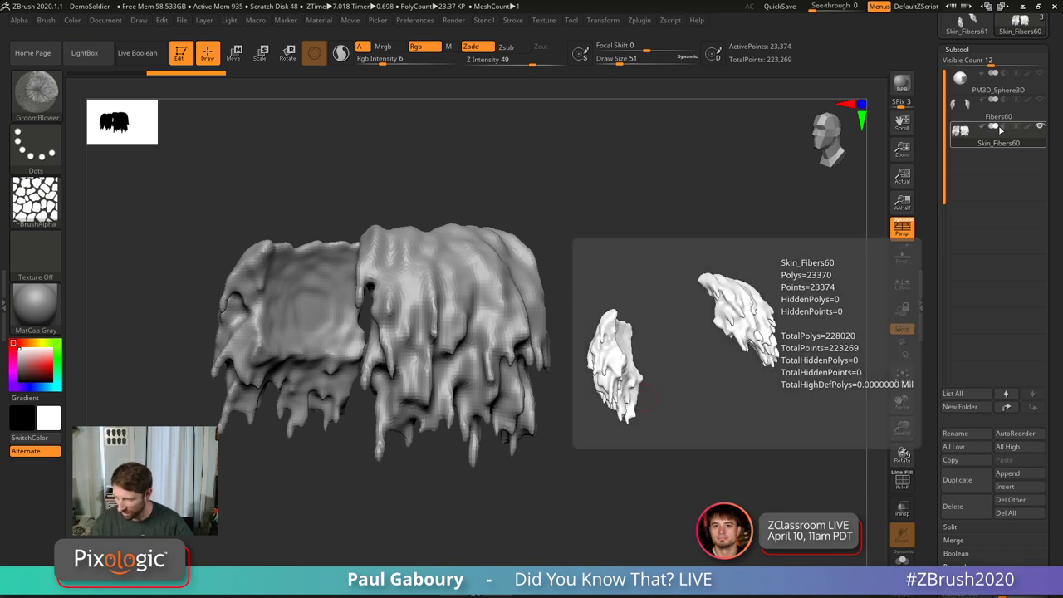
{"action": "scroll", "coordinate": [1005, 249], "scroll_direction": "down", "scroll_amount": 2}
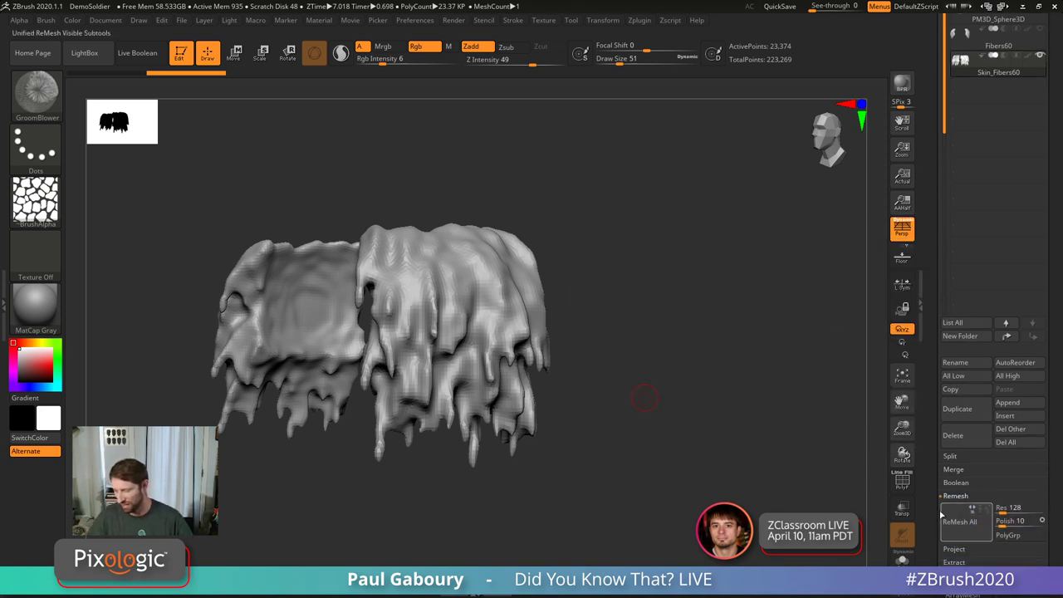
Step: Delete the low-resolution remeshed subtool, keeping the original fibers
{"action": "left_click", "coordinate": [1010, 362]}
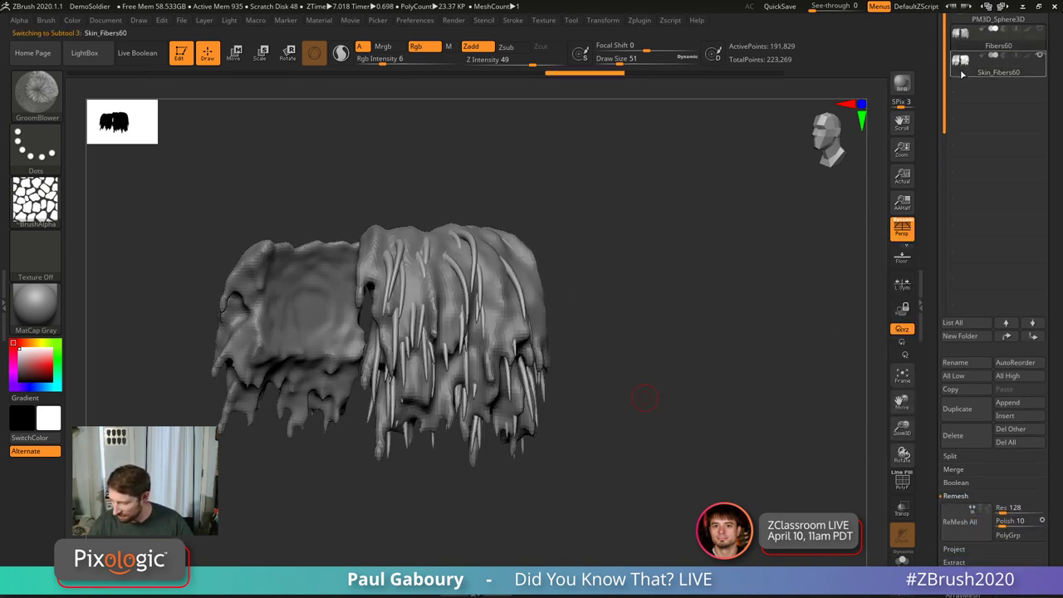
{"action": "left_click", "coordinate": [956, 435]}
{"action": "left_click", "coordinate": [865, 463]}
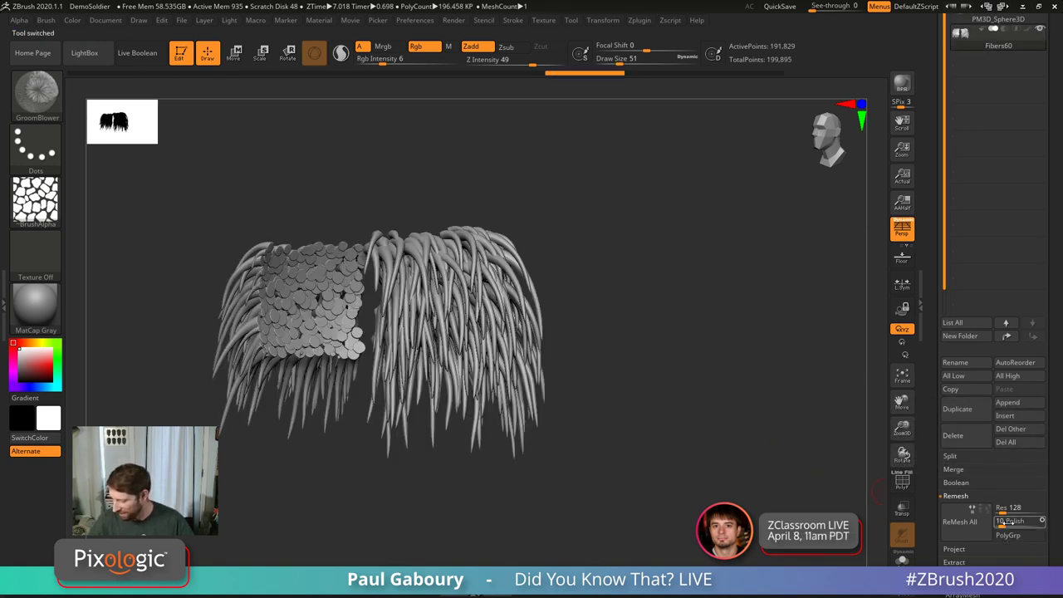
Step: Remesh the fibers with ReMesh All at resolution 352 and view the new subtool with the original fibers hidden
{"action": "left_click", "coordinate": [1003, 508]}
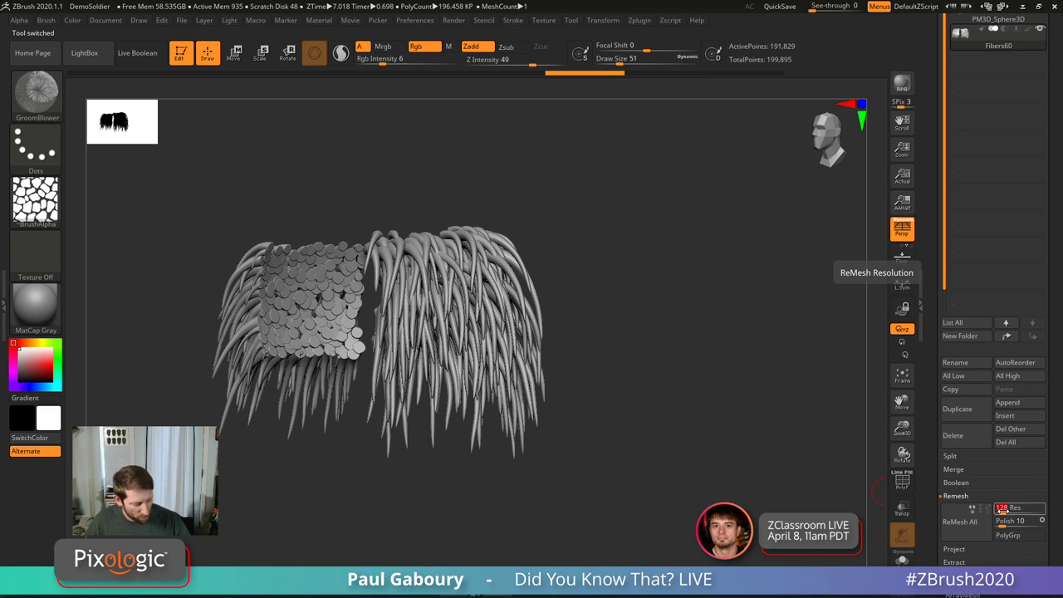
{"action": "type", "text": "352"}
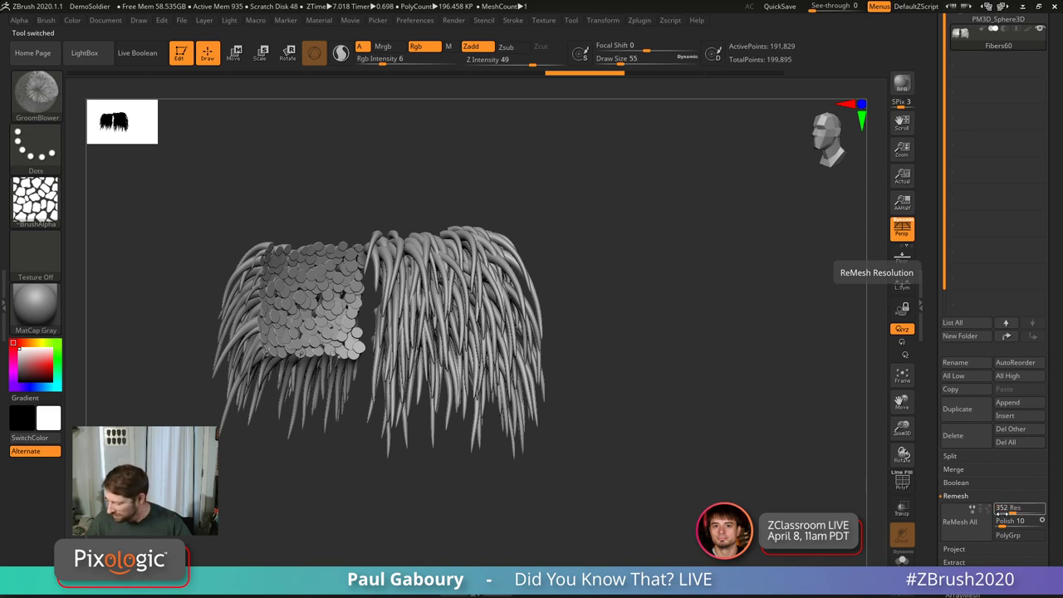
{"action": "key", "text": "Return"}
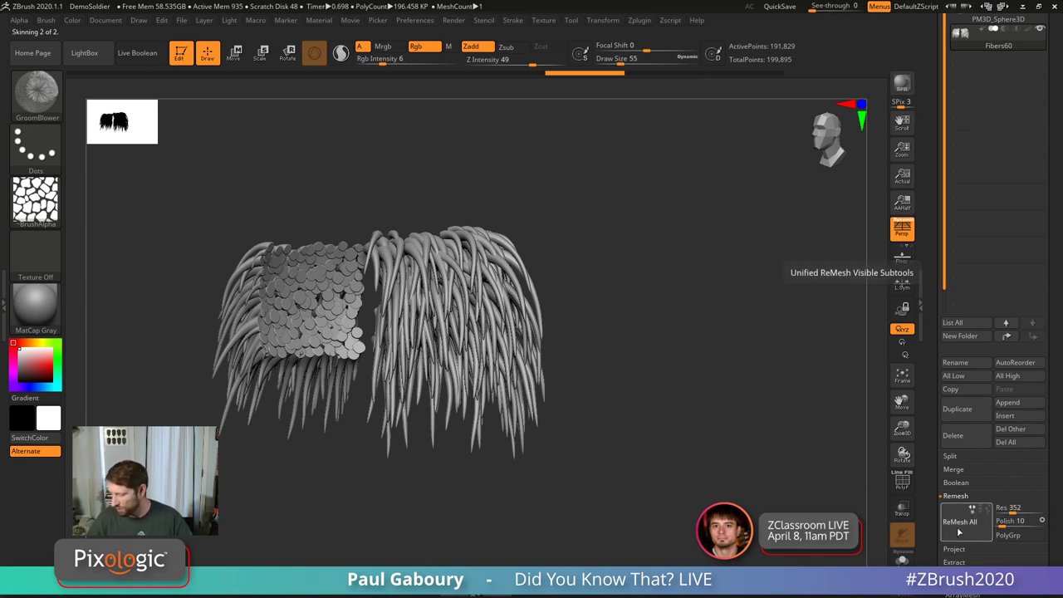
{"action": "left_click", "coordinate": [959, 525]}
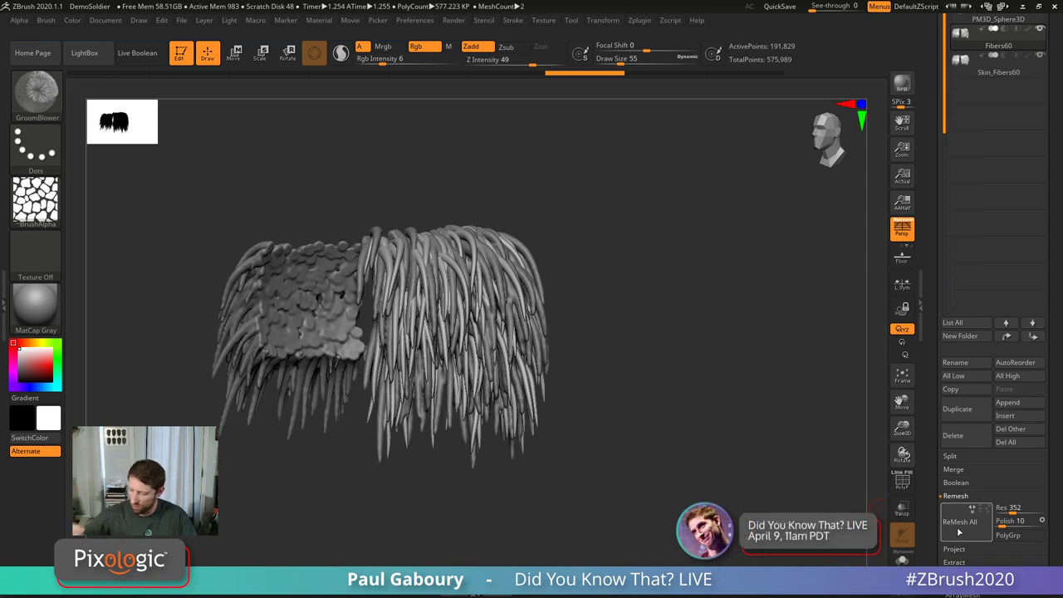
{"action": "left_click", "coordinate": [964, 64]}
{"action": "left_click", "coordinate": [1040, 31]}
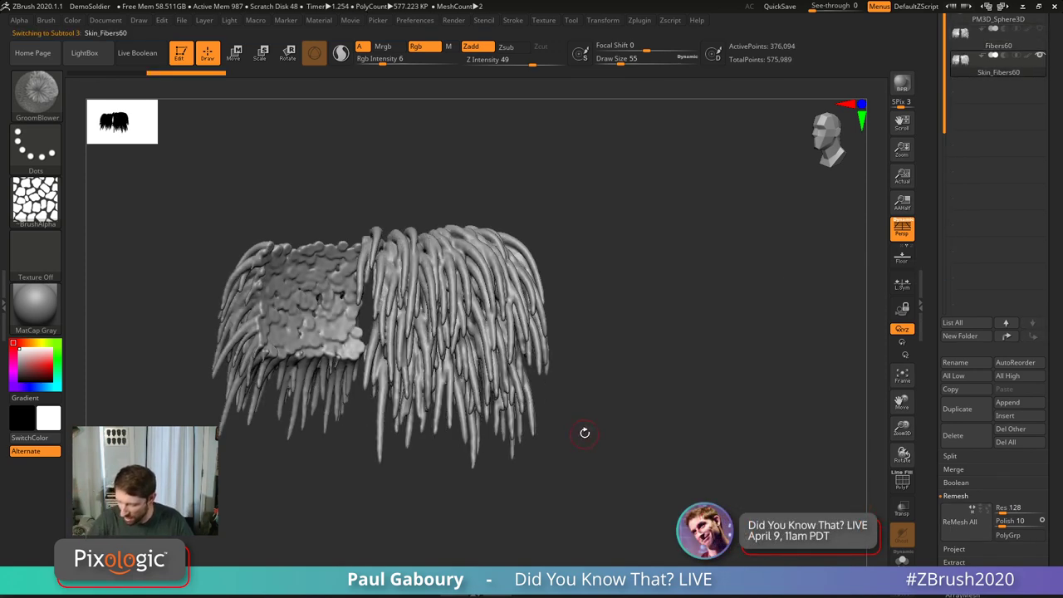
{"action": "left_click_drag", "start_coordinate": [584, 433], "coordinate": [590, 439]}
{"action": "right_click_drag", "start_coordinate": [591, 439], "coordinate": [638, 403]}
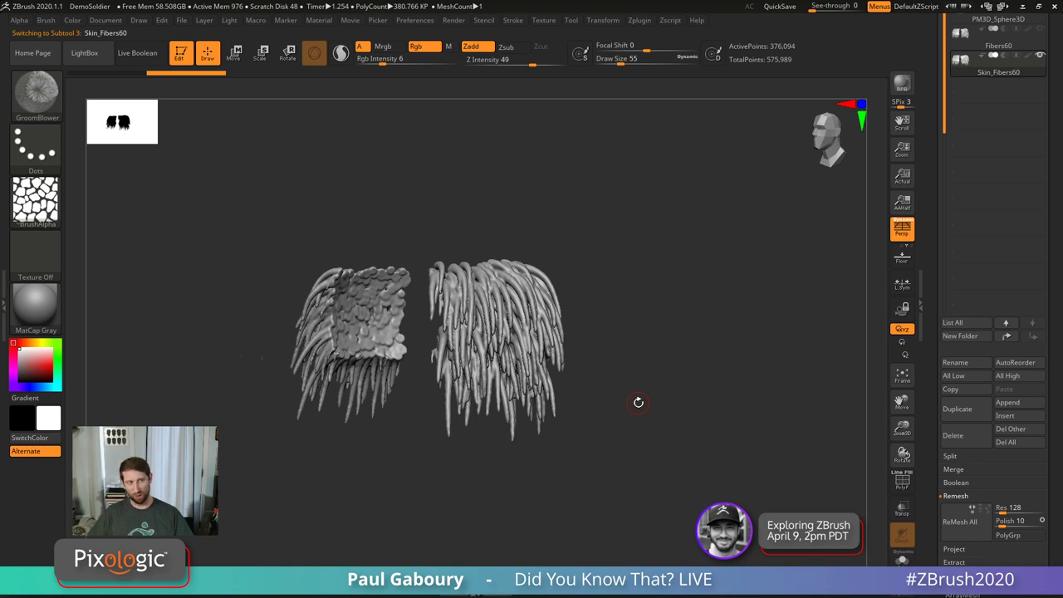
Step: Hide the remeshed fibers, switch to the masked sphere subtool and view its two masked patches from the front
{"action": "scroll", "coordinate": [935, 411], "scroll_direction": "up", "scroll_amount": 5}
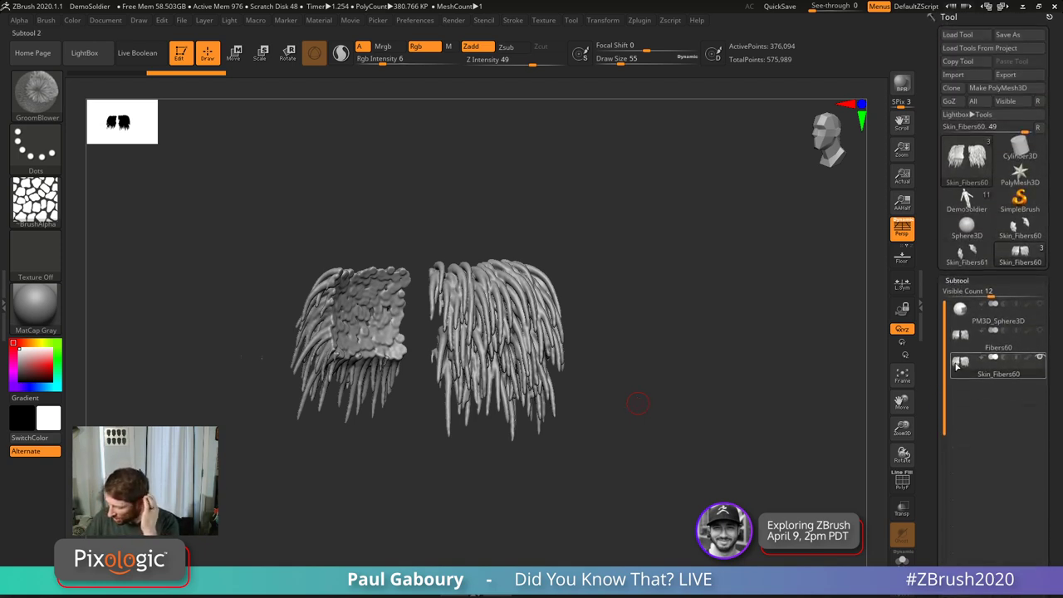
{"action": "left_click", "coordinate": [1037, 359]}
{"action": "left_click", "coordinate": [1038, 359]}
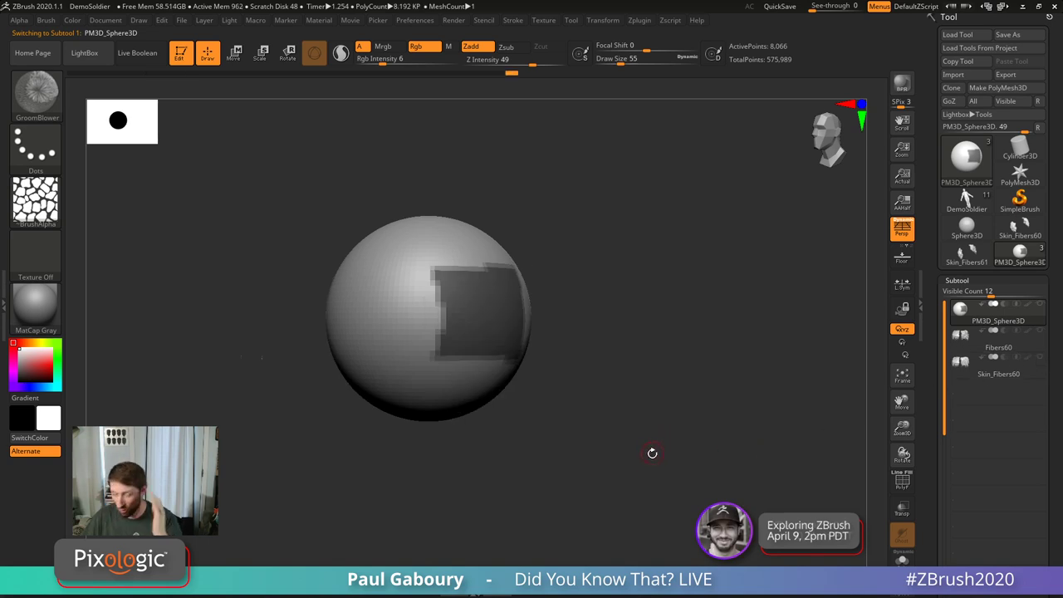
{"action": "right_click_drag", "start_coordinate": [591, 434], "coordinate": [731, 452], "text": "shift"}
{"action": "right_click_drag", "start_coordinate": [731, 452], "coordinate": [666, 441], "text": "ctrl"}
{"action": "right_click_drag", "start_coordinate": [666, 441], "coordinate": [723, 461], "text": "alt"}
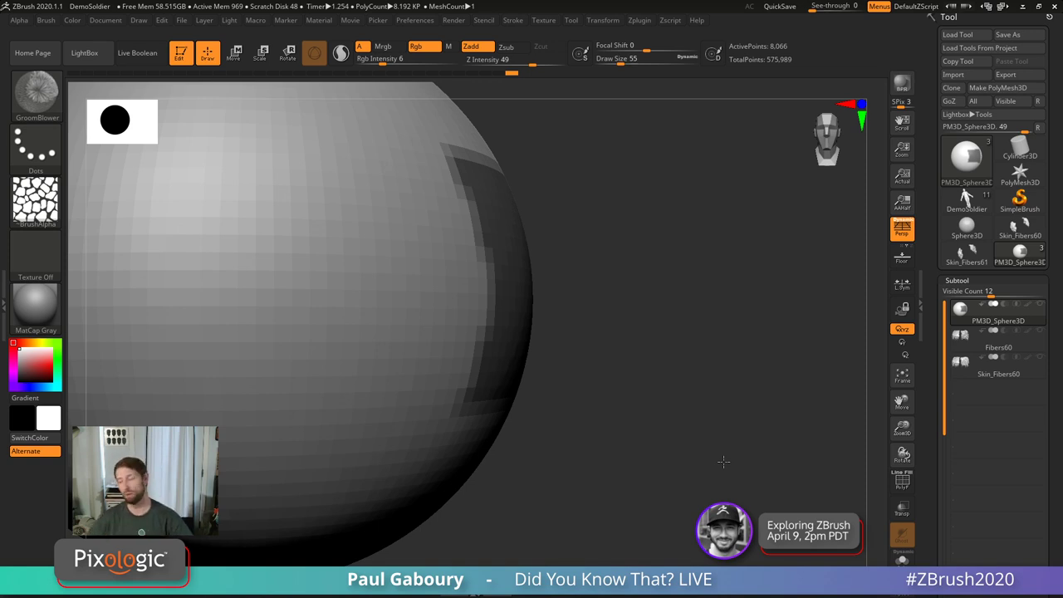
{"action": "mouse_move", "coordinate": [723, 461]}
{"action": "left_mouse_down", "text": "alt"}
{"action": "mouse_move", "coordinate": [728, 427]}
{"action": "mouse_move", "coordinate": [520, 479]}
{"action": "mouse_move", "coordinate": [640, 513]}
{"action": "mouse_move", "coordinate": [595, 494]}
{"action": "left_mouse_up", "text": "alt"}
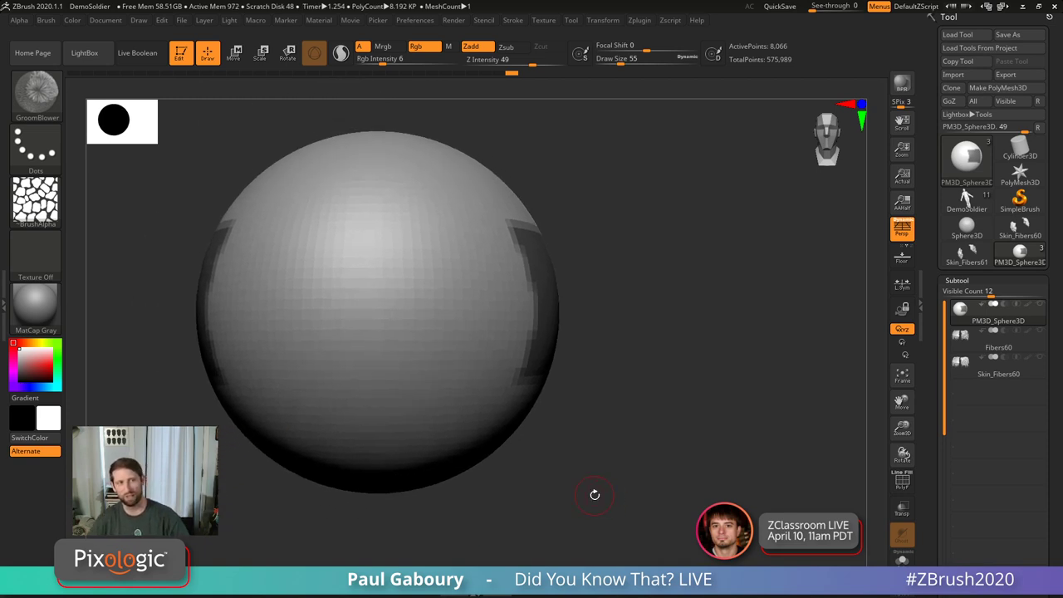
Step: Generate a FiberMesh preview on the masked patches of the sphere and view the fibers at an angle
{"action": "mouse_move", "coordinate": [649, 452]}
{"action": "left_mouse_down", "text": "alt"}
{"action": "mouse_move", "coordinate": [615, 457]}
{"action": "mouse_move", "coordinate": [618, 477]}
{"action": "mouse_move", "coordinate": [633, 449]}
{"action": "mouse_move", "coordinate": [670, 460]}
{"action": "mouse_move", "coordinate": [624, 486]}
{"action": "mouse_move", "coordinate": [647, 471]}
{"action": "left_mouse_up", "text": "alt"}
{"action": "left_click", "coordinate": [960, 280]}
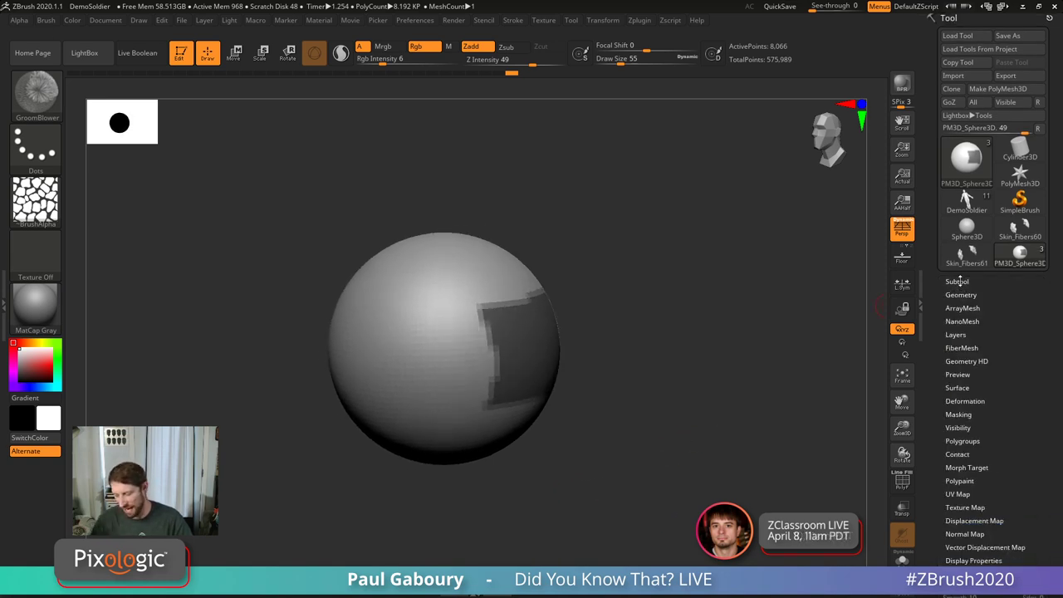
{"action": "left_click", "coordinate": [961, 348]}
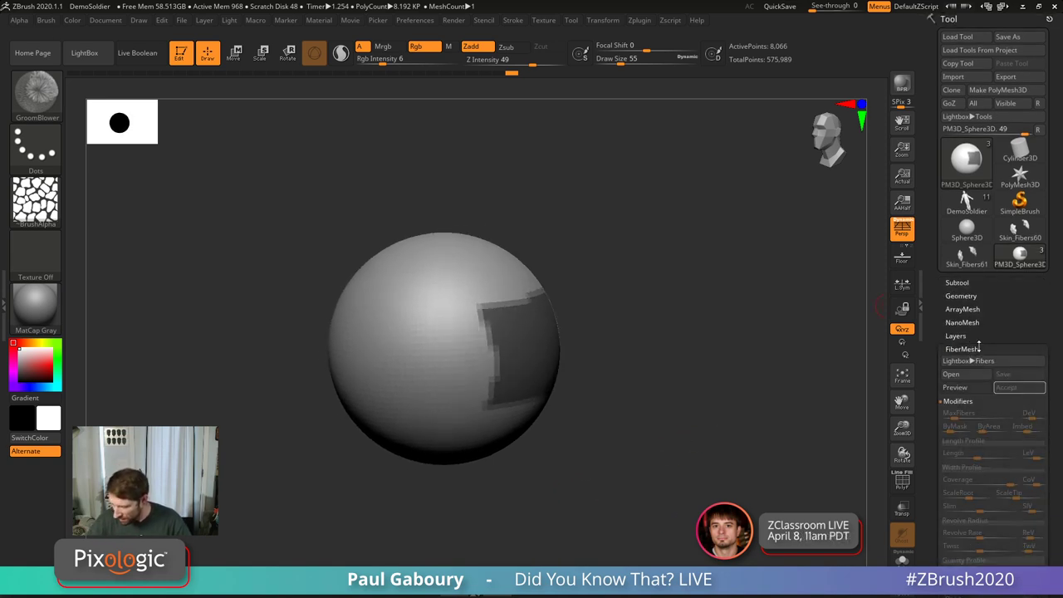
{"action": "left_click", "coordinate": [956, 387]}
{"action": "left_click_drag", "start_coordinate": [666, 470], "coordinate": [619, 433], "text": "alt"}
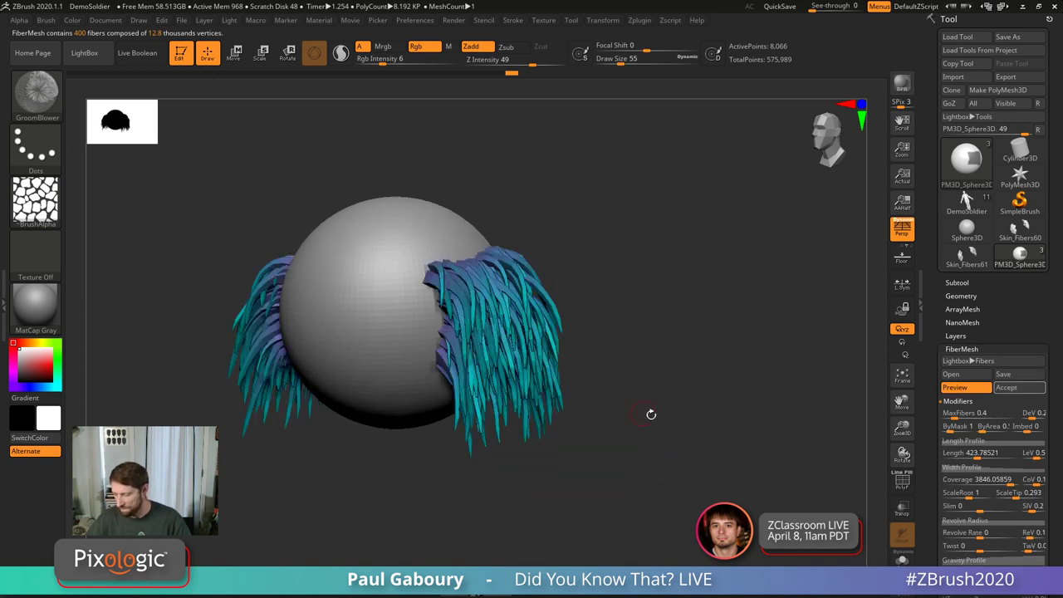
Step: Set the previewed fibers' base color to near white and their tip color to grey
{"action": "left_click_drag", "start_coordinate": [1053, 401], "coordinate": [1052, 324]}
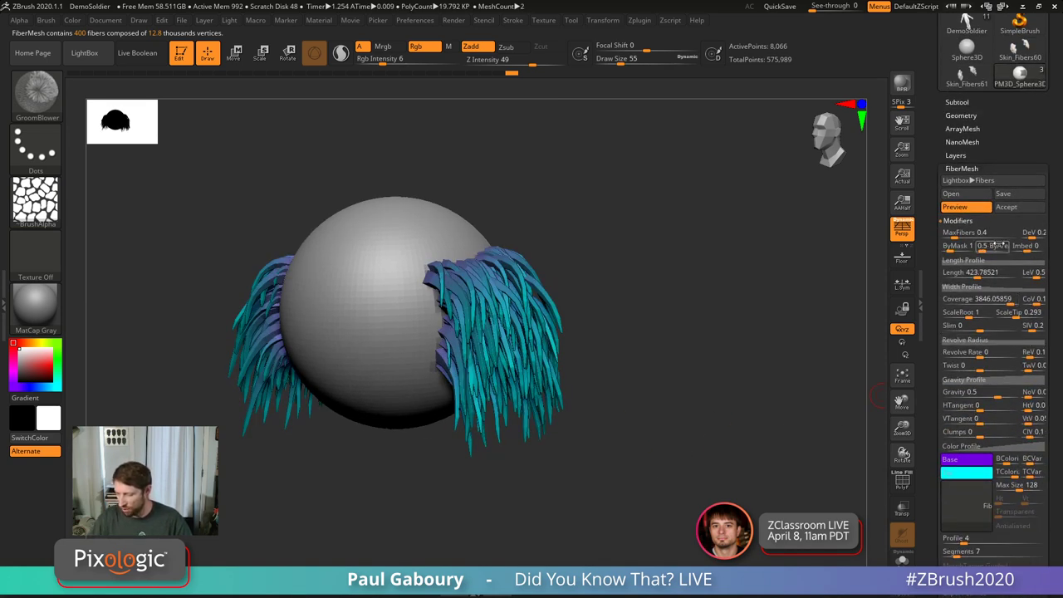
{"action": "left_click", "coordinate": [958, 461]}
{"action": "left_click", "coordinate": [908, 449]}
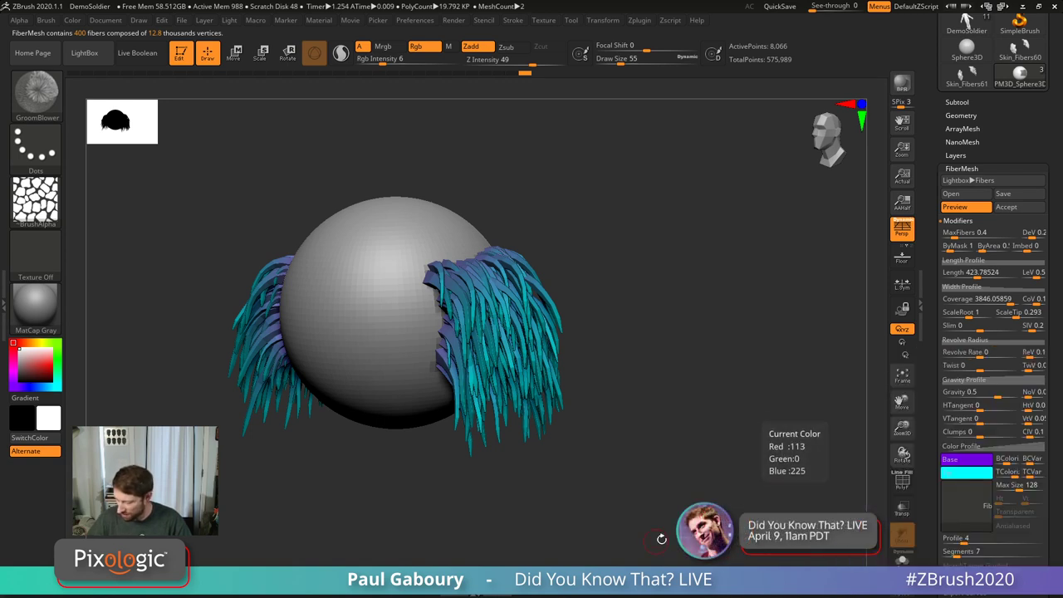
{"action": "left_click", "coordinate": [965, 473]}
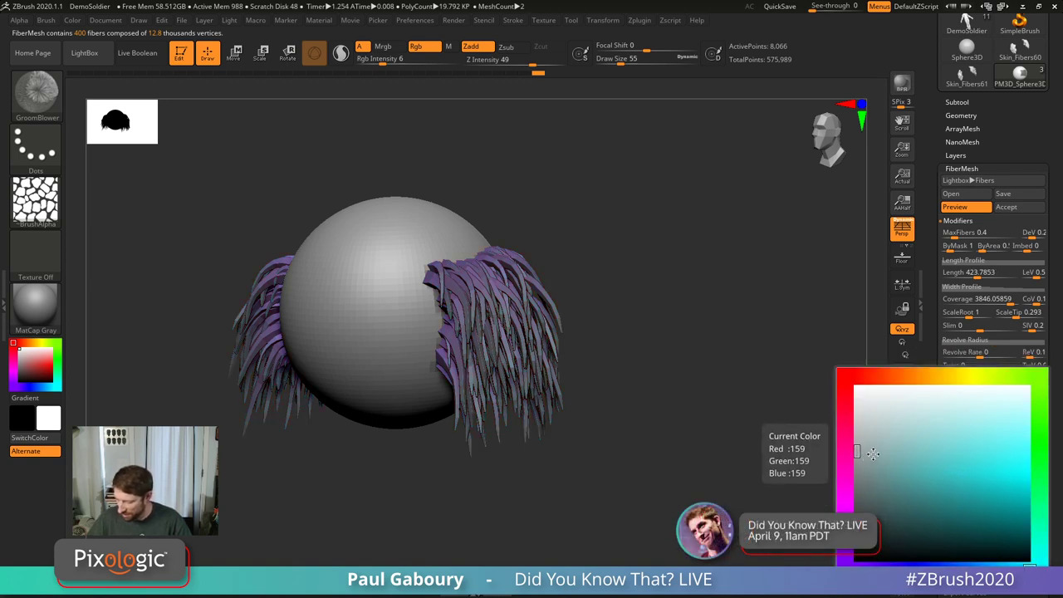
{"action": "left_click", "coordinate": [731, 489]}
{"action": "left_click", "coordinate": [965, 480]}
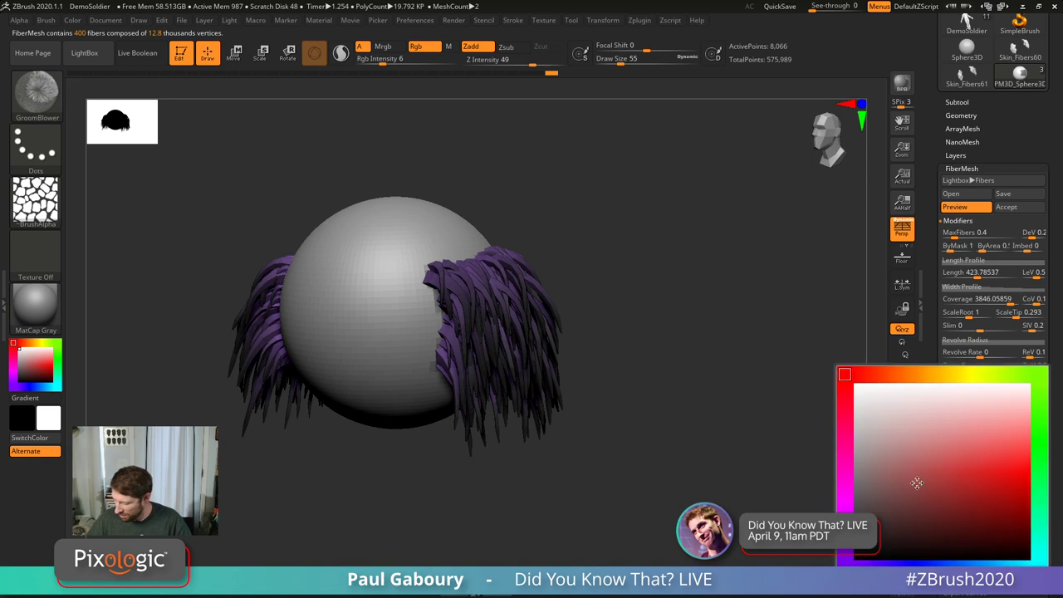
{"action": "left_click", "coordinate": [904, 483]}
{"action": "left_click", "coordinate": [961, 464]}
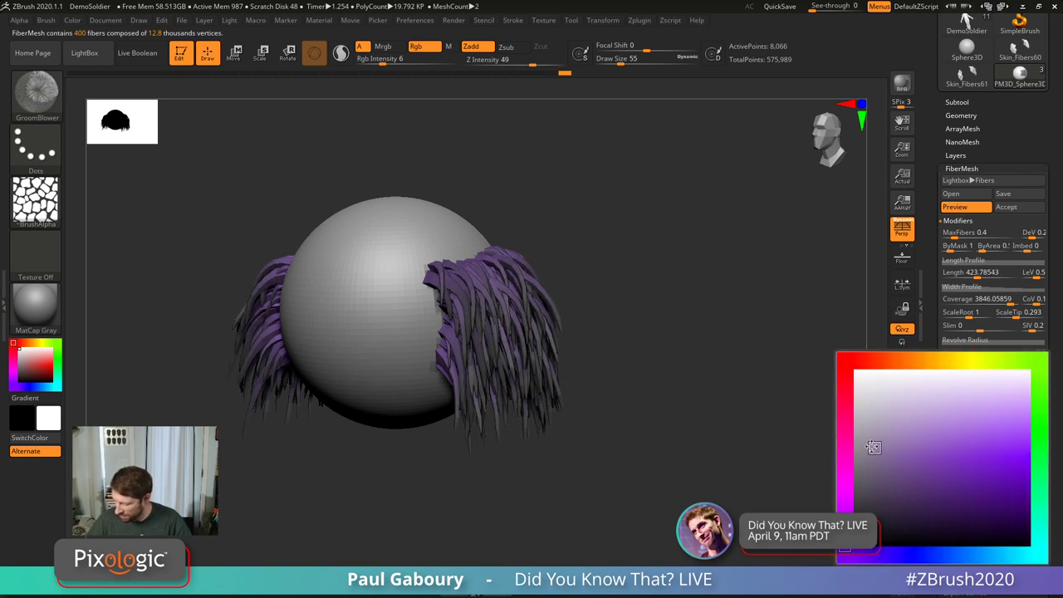
{"action": "left_click", "coordinate": [858, 411]}
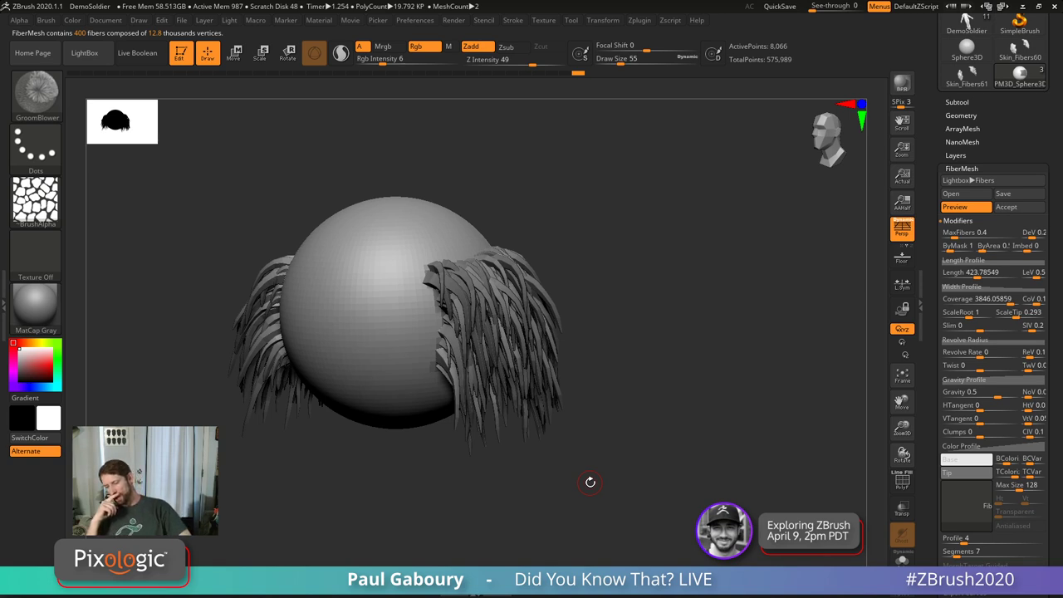
Step: Open the FiberMesh curve export, review its file formats with Maya Ascii Format (*.ma) chosen, and leave without saving
{"action": "scroll", "coordinate": [1037, 473], "scroll_direction": "down", "scroll_amount": 5}
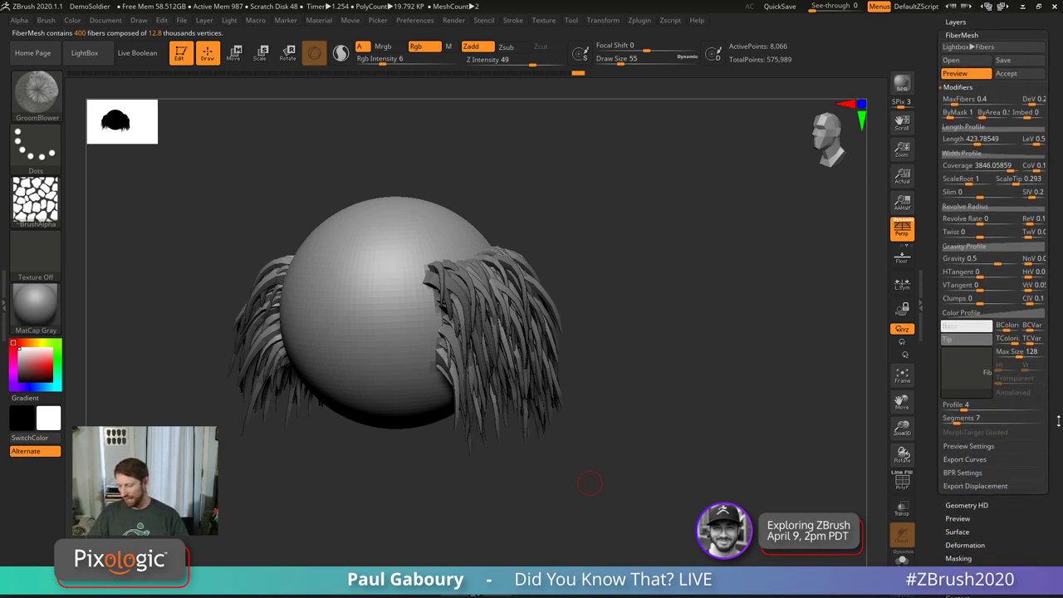
{"action": "left_click", "coordinate": [973, 463]}
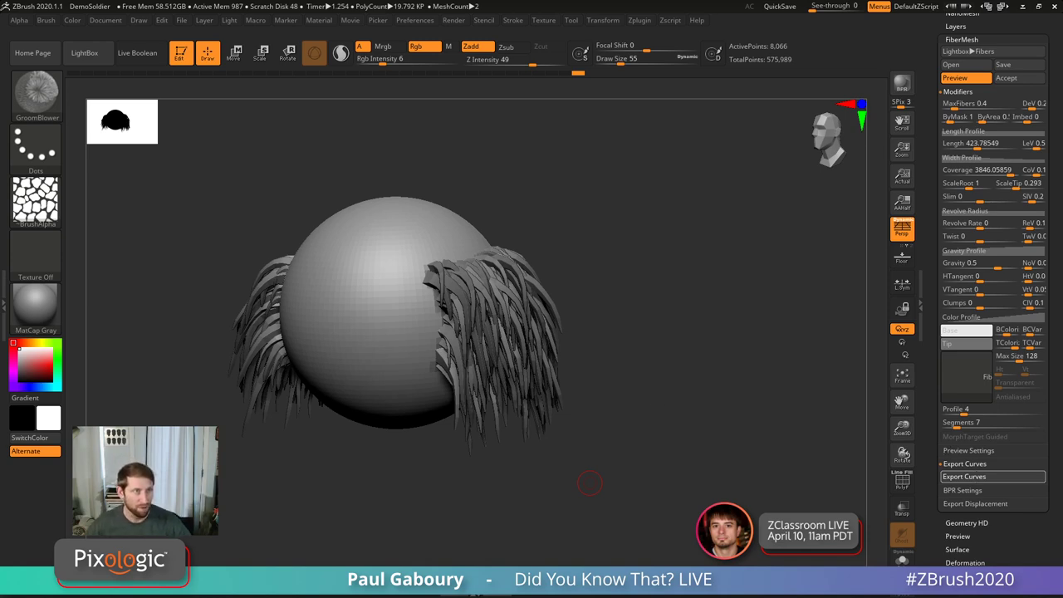
{"action": "left_click", "coordinate": [994, 476]}
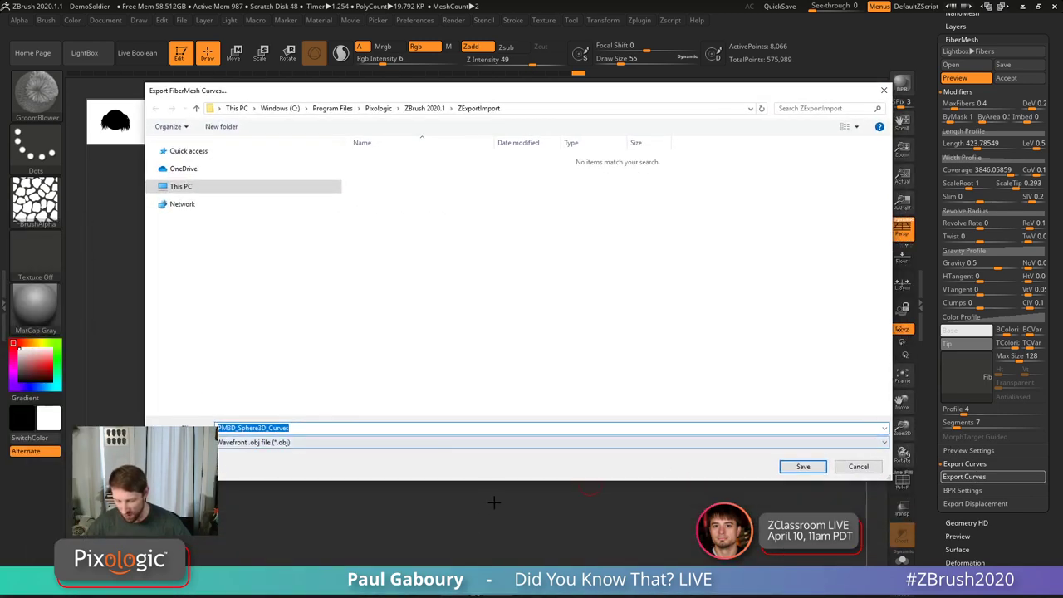
{"action": "left_click", "coordinate": [434, 443]}
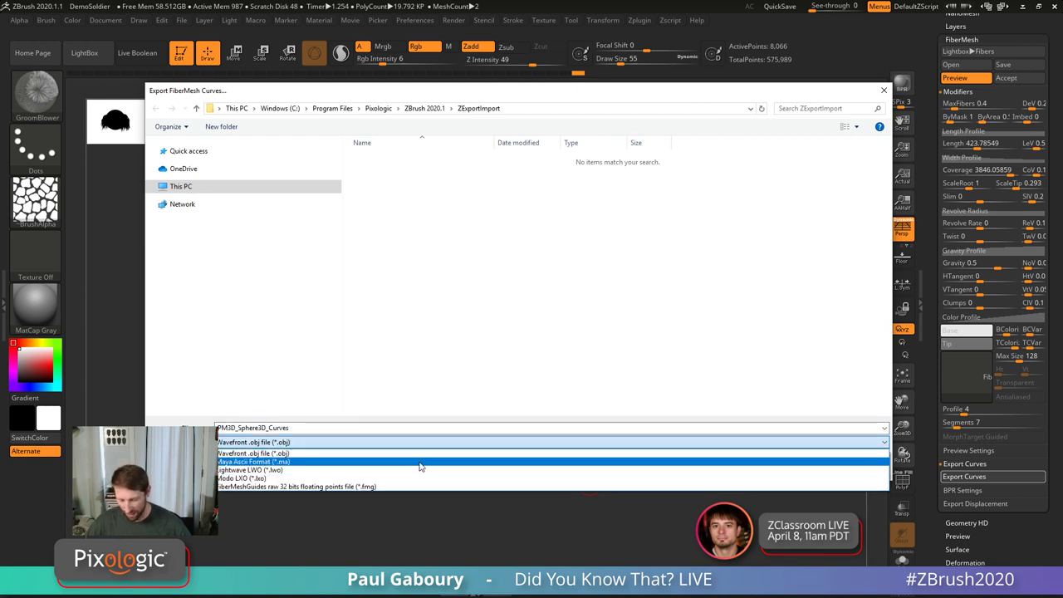
{"action": "left_click", "coordinate": [420, 462]}
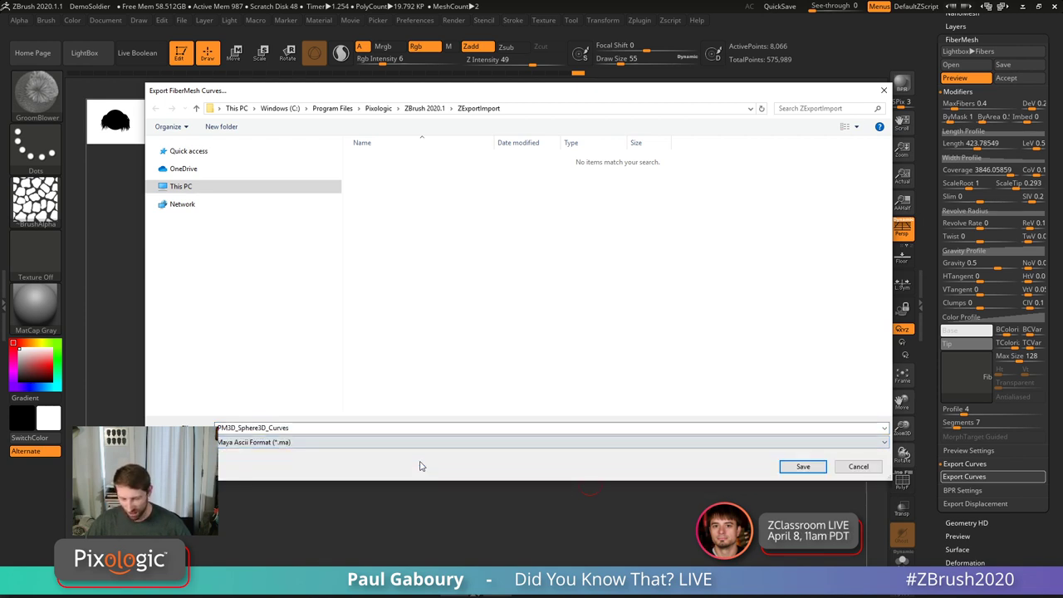
{"action": "double_click", "coordinate": [354, 427]}
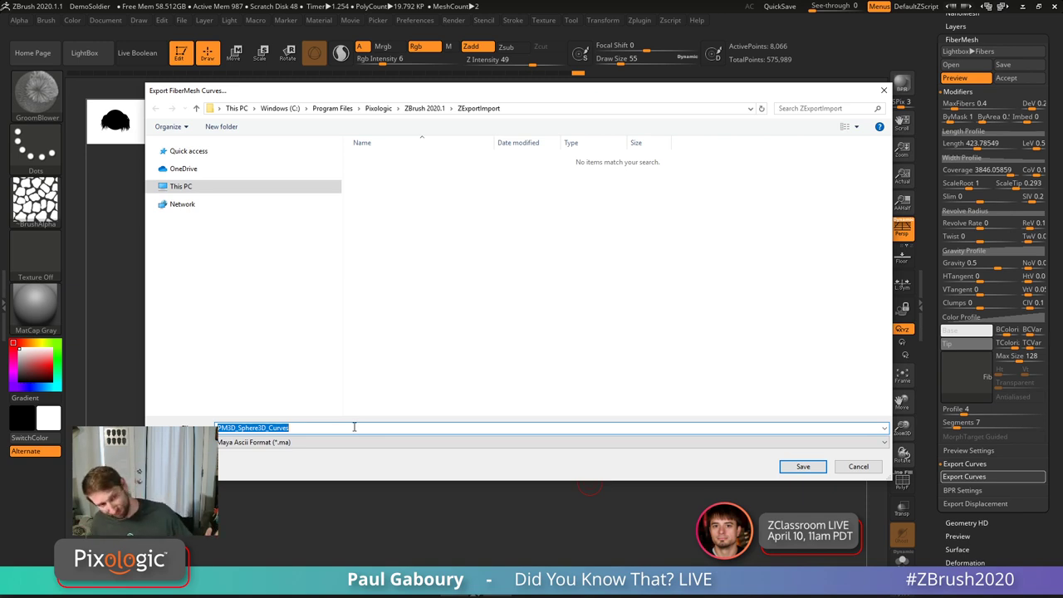
{"action": "left_click", "coordinate": [401, 442]}
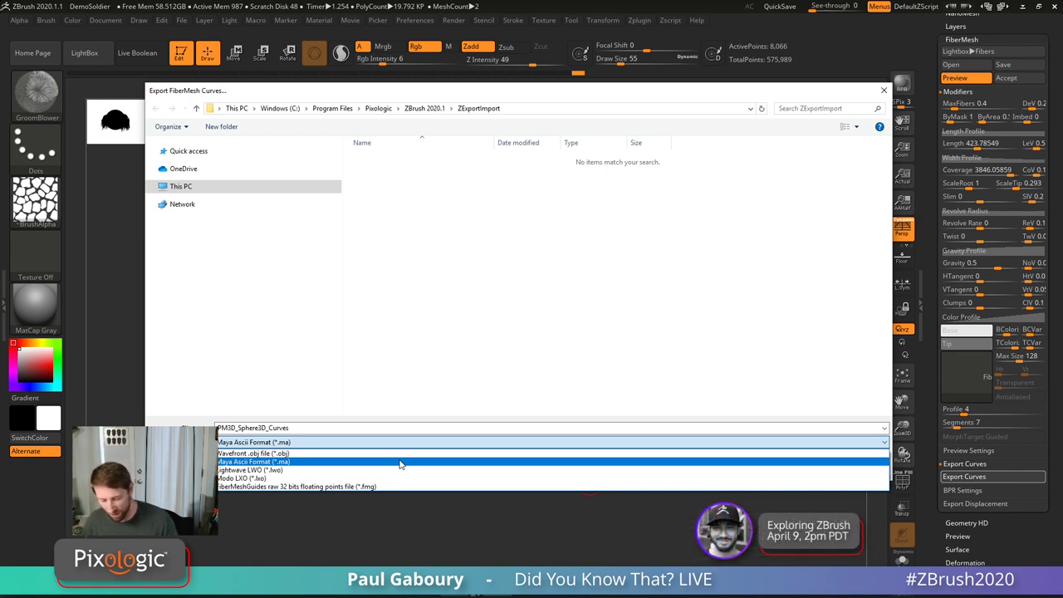
{"action": "left_click", "coordinate": [400, 462]}
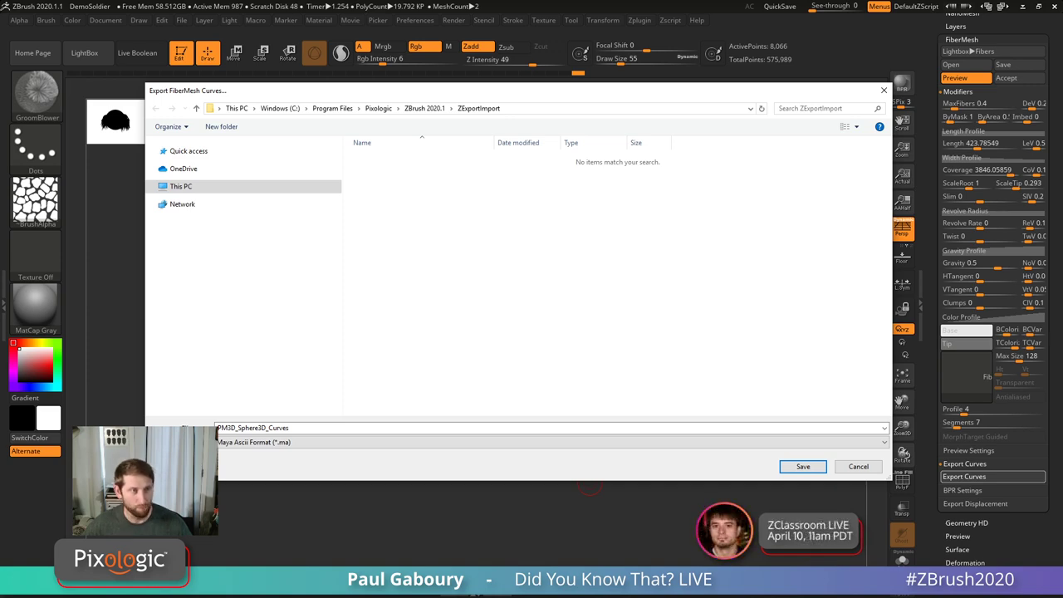
{"action": "left_click", "coordinate": [858, 467]}
Step: Switch to the Cube3D primitive and convert it to a PolyMesh3D
{"action": "left_click_drag", "start_coordinate": [931, 268], "coordinate": [934, 370]}
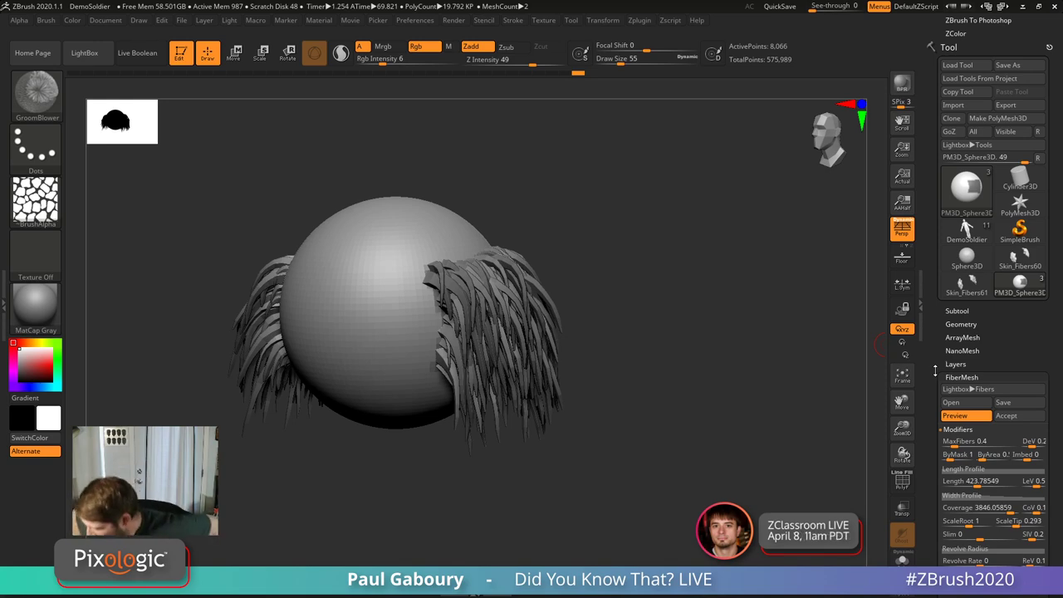
{"action": "left_click", "coordinate": [971, 194]}
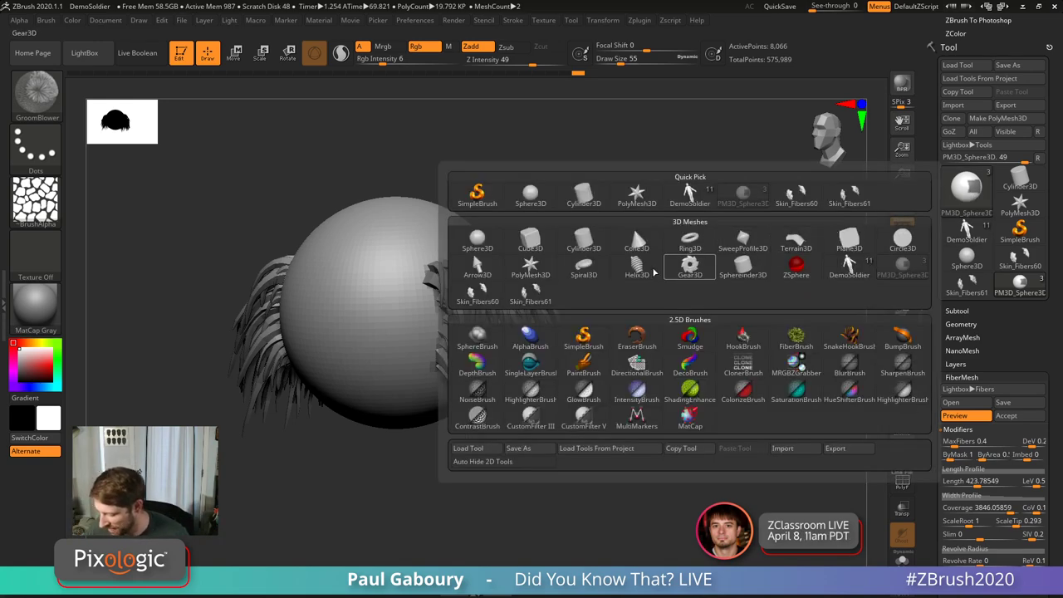
{"action": "left_click", "coordinate": [537, 248]}
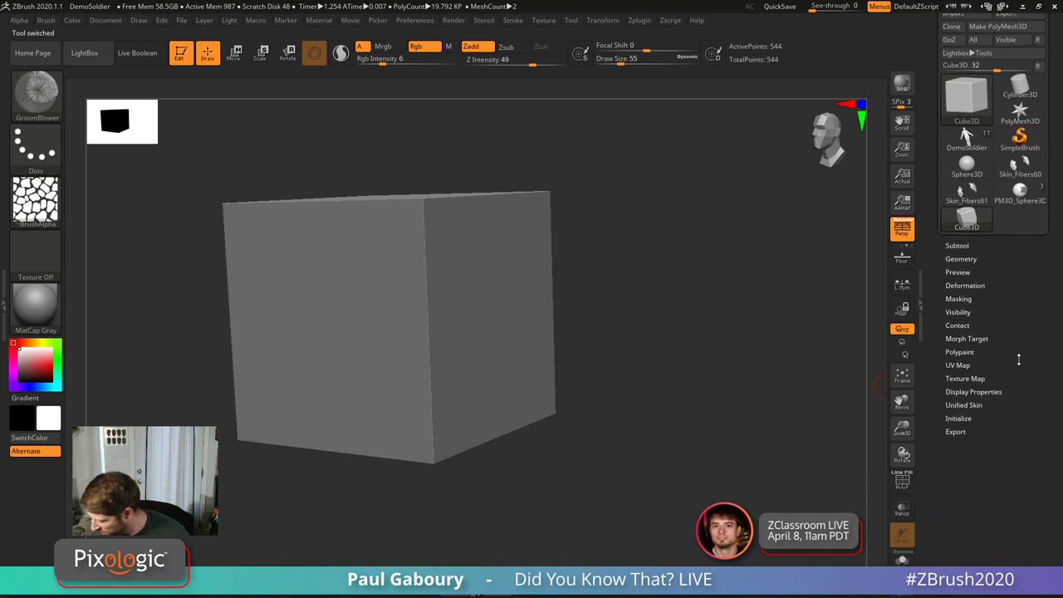
{"action": "left_click", "coordinate": [1006, 91]}
Step: Reinitialize the mesh as a QCube with X, Y and Z resolution of 1
{"action": "left_click_drag", "start_coordinate": [1021, 429], "coordinate": [1015, 373]}
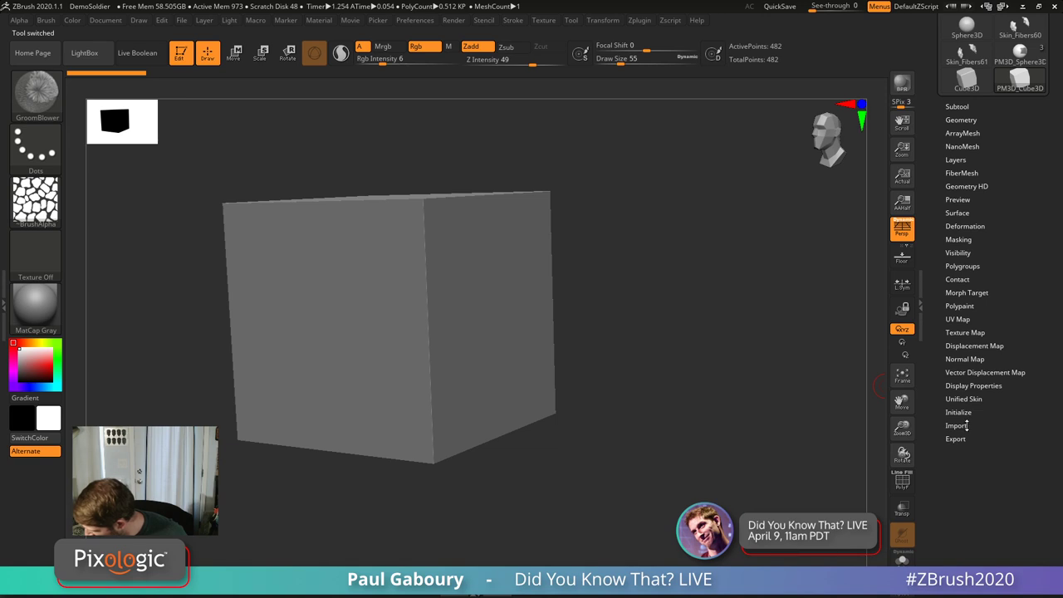
{"action": "left_click", "coordinate": [959, 412]}
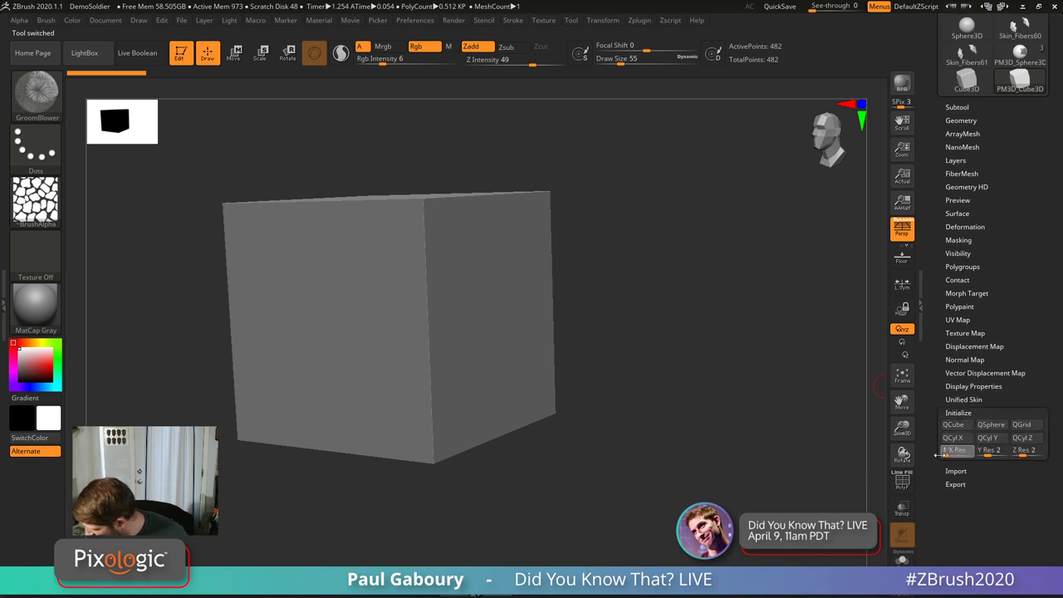
{"action": "left_click", "coordinate": [1028, 451]}
{"action": "type", "text": "1"}
{"action": "left_click", "coordinate": [957, 426]}
Step: Turn on PolyFrame, view the cube straight on and turn off perspective
{"action": "right_click_drag", "start_coordinate": [552, 406], "coordinate": [541, 440], "text": "ctrl"}
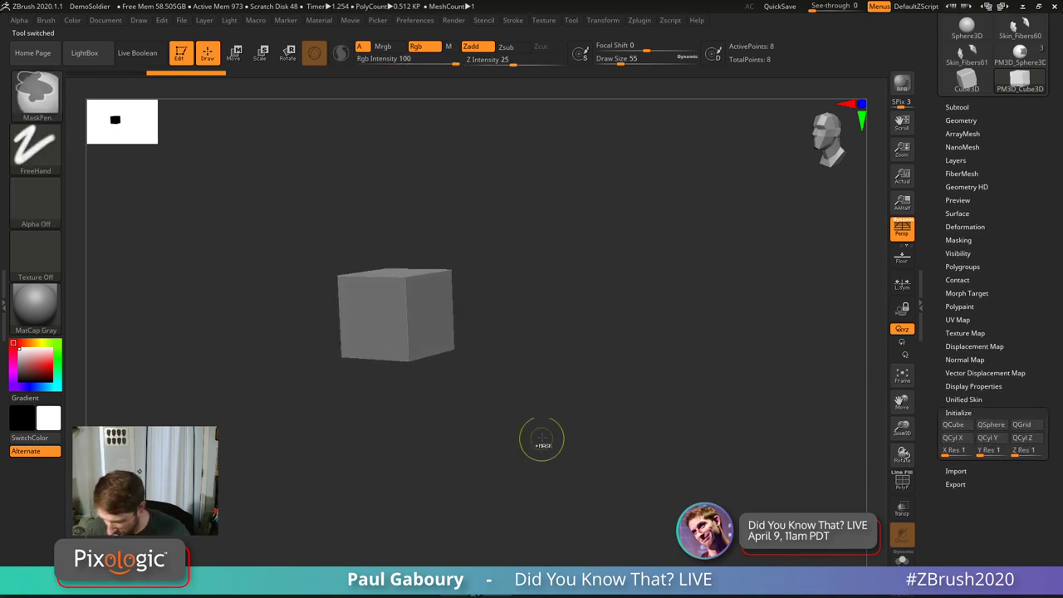
{"action": "key", "text": "shift+f"}
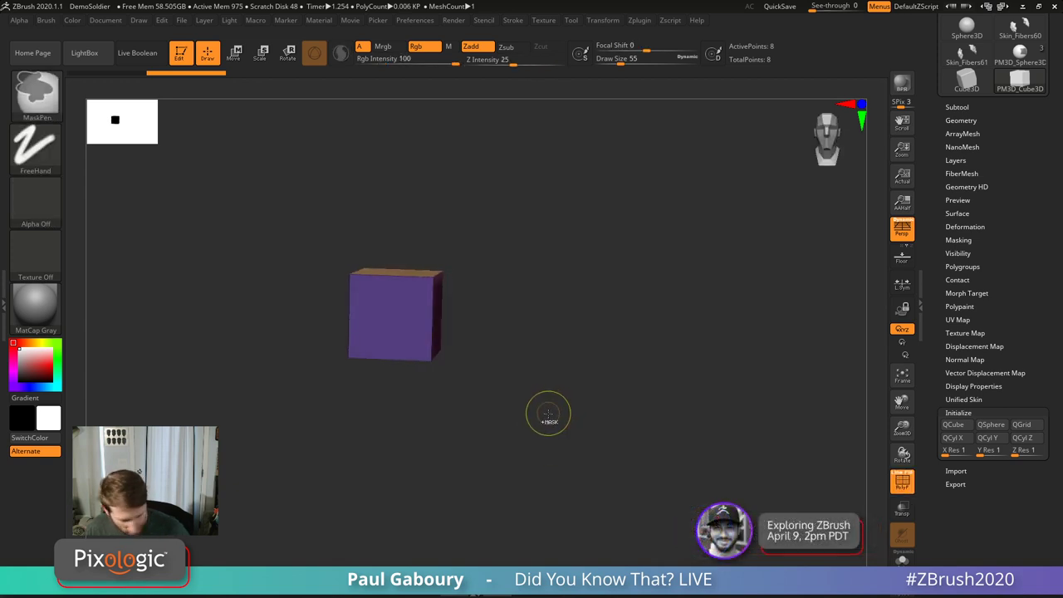
{"action": "left_click_drag", "start_coordinate": [546, 418], "coordinate": [567, 404]}
{"action": "right_click_drag", "start_coordinate": [567, 403], "coordinate": [573, 434], "text": "ctrl"}
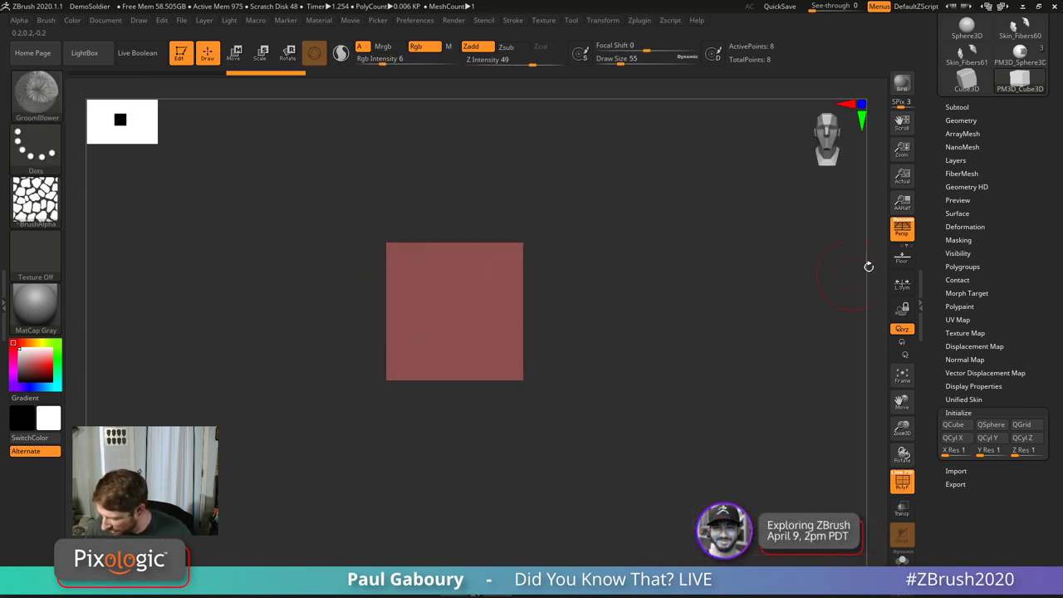
{"action": "left_click", "coordinate": [902, 230]}
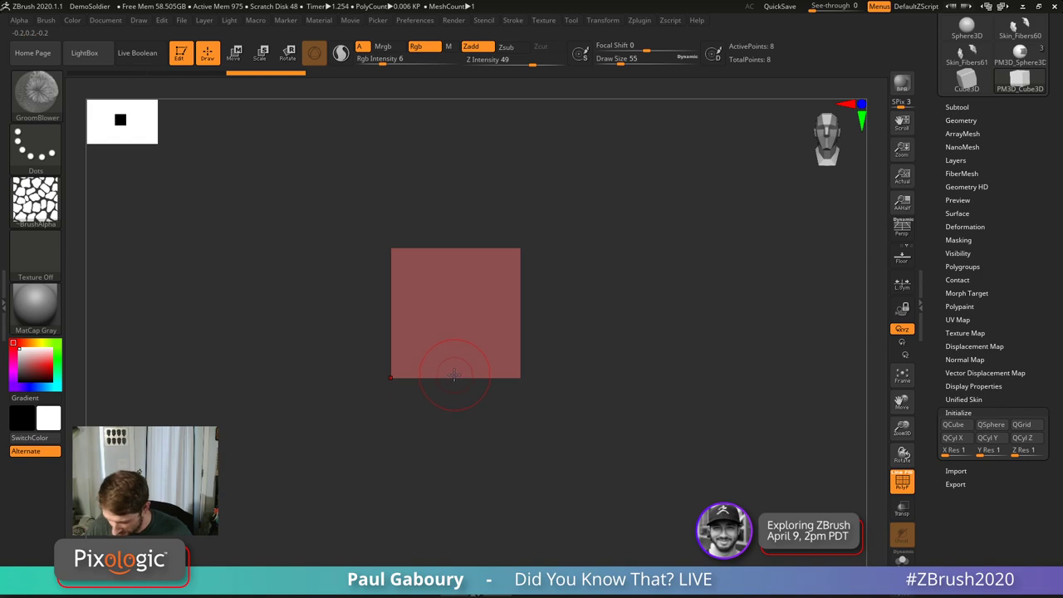
Step: Select the ZModeler brush for editing the cube
{"action": "key", "text": "b"}
{"action": "key", "text": "c"}
{"action": "key", "text": "m"}
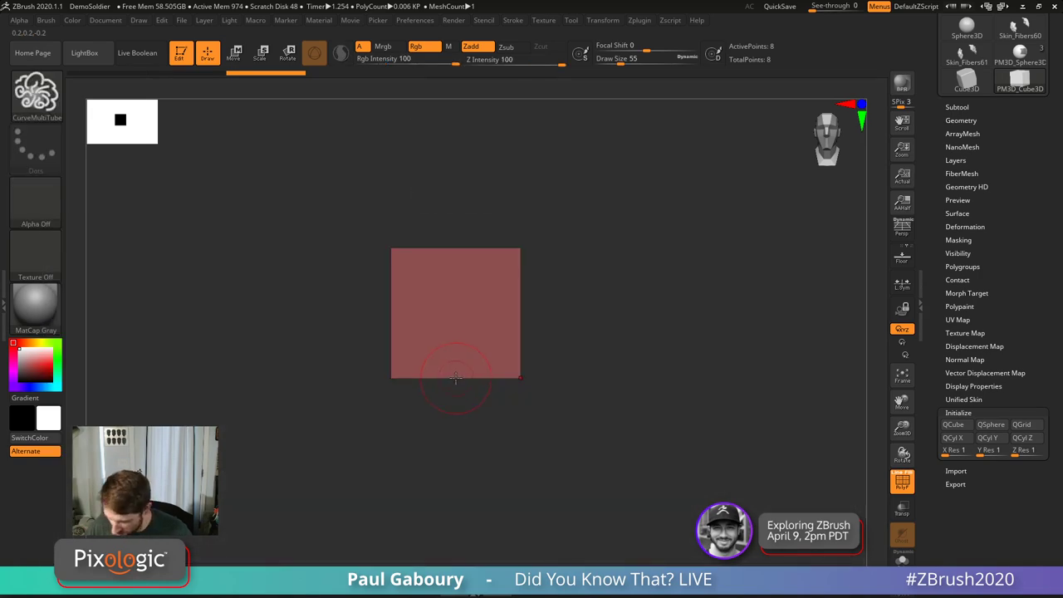
{"action": "key", "text": "b"}
{"action": "key", "text": "z"}
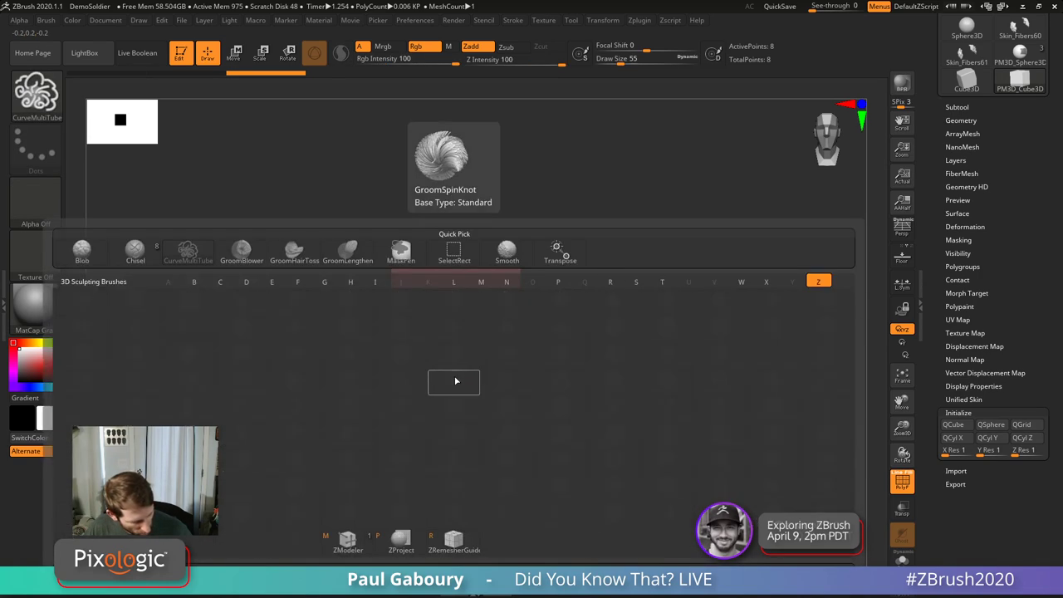
{"action": "key", "text": "m"}
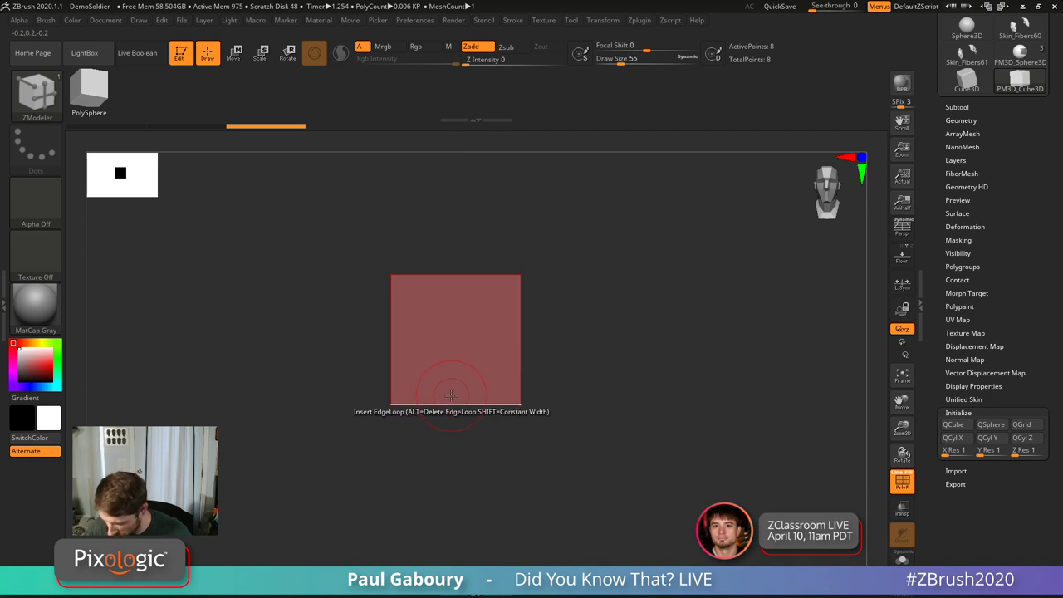
Step: Insert five evenly spaced edge loops across the cube's width in one ZModeler edge operation
{"action": "key", "text": "f"}
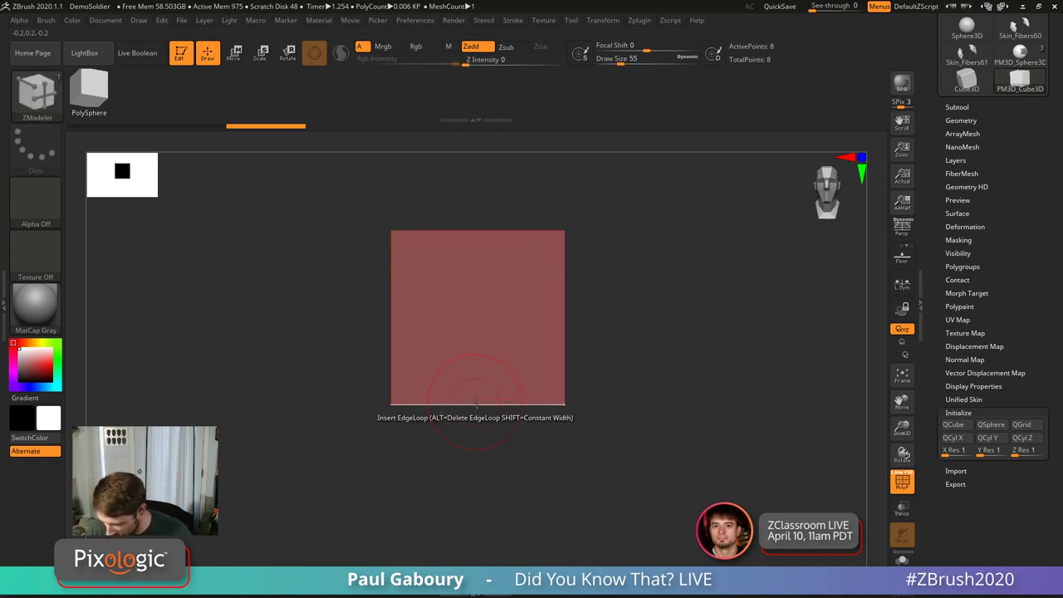
{"action": "key", "text": "space"}
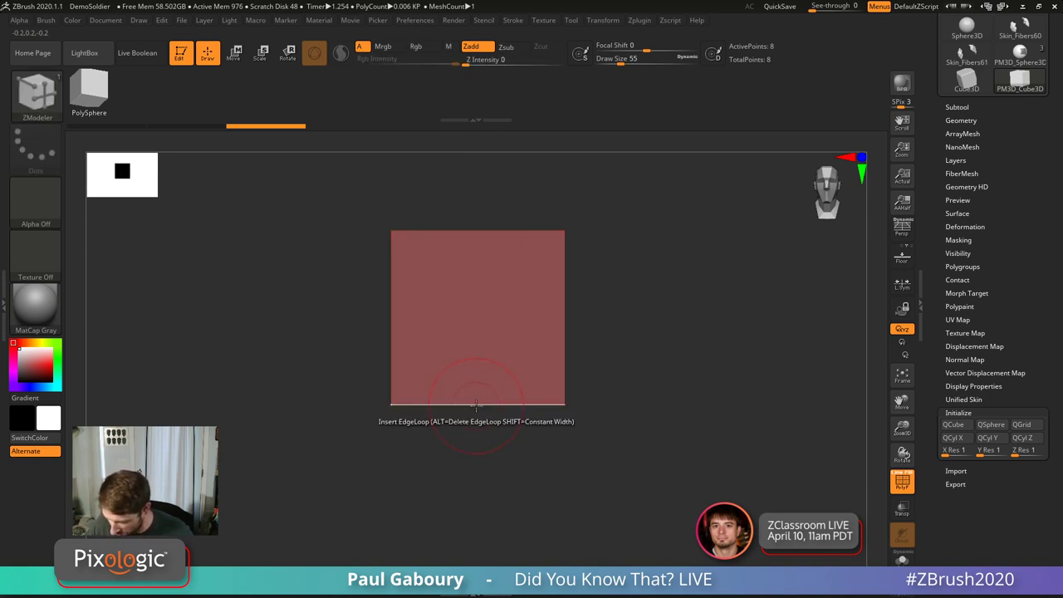
{"action": "key", "text": "space"}
{"action": "left_click", "coordinate": [372, 400]}
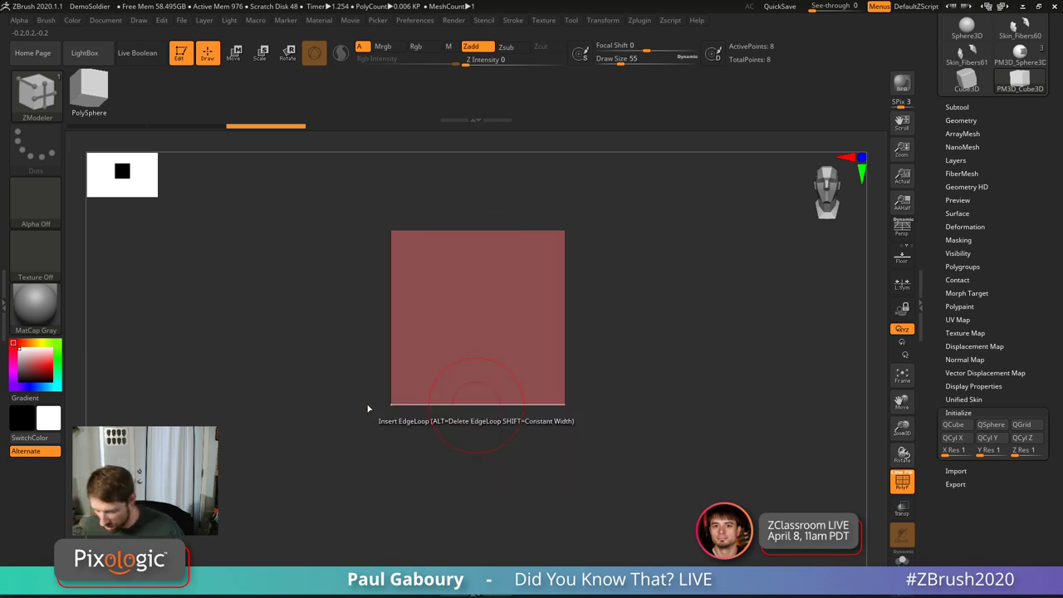
{"action": "left_click_drag", "start_coordinate": [473, 404], "coordinate": [489, 377]}
{"action": "left_click_drag", "start_coordinate": [532, 437], "coordinate": [538, 462]}
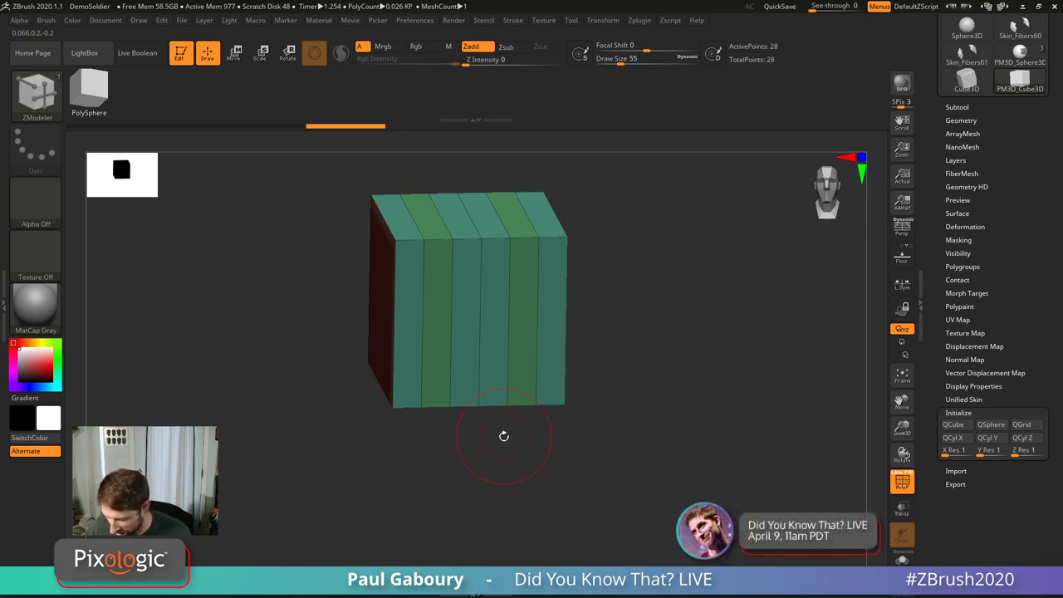
Step: Turn on Z symmetry in addition to X symmetry for editing the subdivided cube
{"action": "right_click_drag", "start_coordinate": [480, 331], "coordinate": [470, 341], "text": "ctrl"}
{"action": "mouse_move", "coordinate": [470, 341]}
{"action": "right_mouse_down"}
{"action": "mouse_move", "coordinate": [480, 336]}
{"action": "mouse_move", "coordinate": [470, 338]}
{"action": "mouse_move", "coordinate": [491, 357]}
{"action": "mouse_move", "coordinate": [506, 339]}
{"action": "mouse_move", "coordinate": [541, 357]}
{"action": "right_mouse_up"}
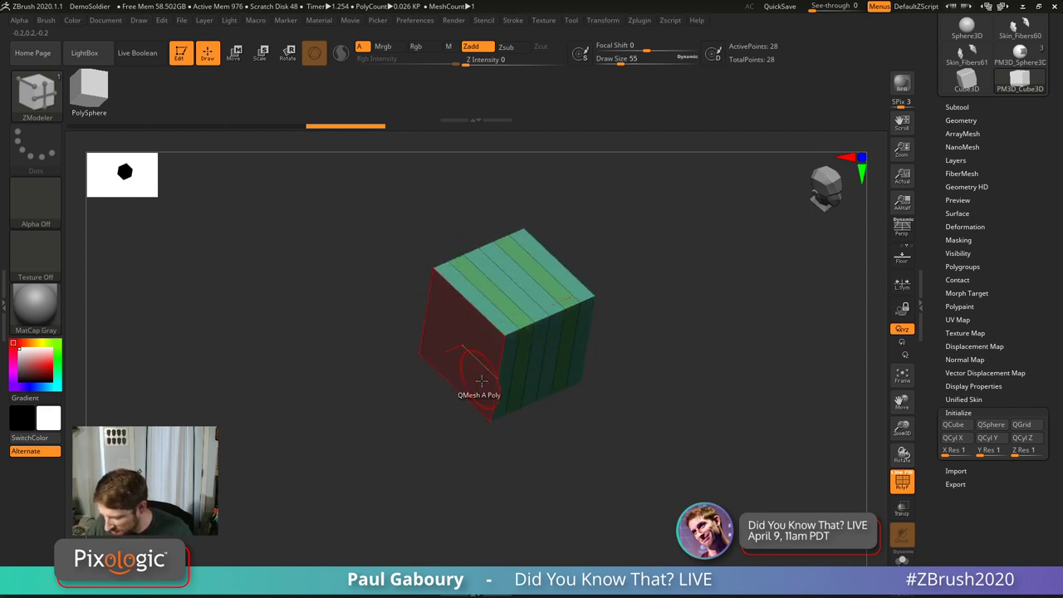
{"action": "left_click", "coordinate": [606, 20]}
{"action": "left_click", "coordinate": [616, 350]}
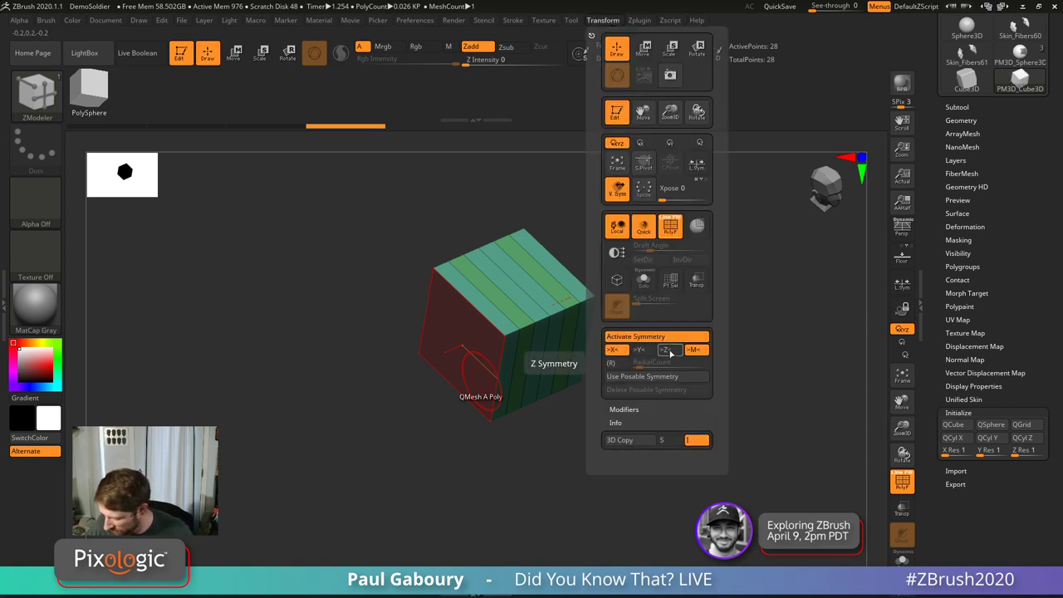
{"action": "left_click", "coordinate": [666, 350]}
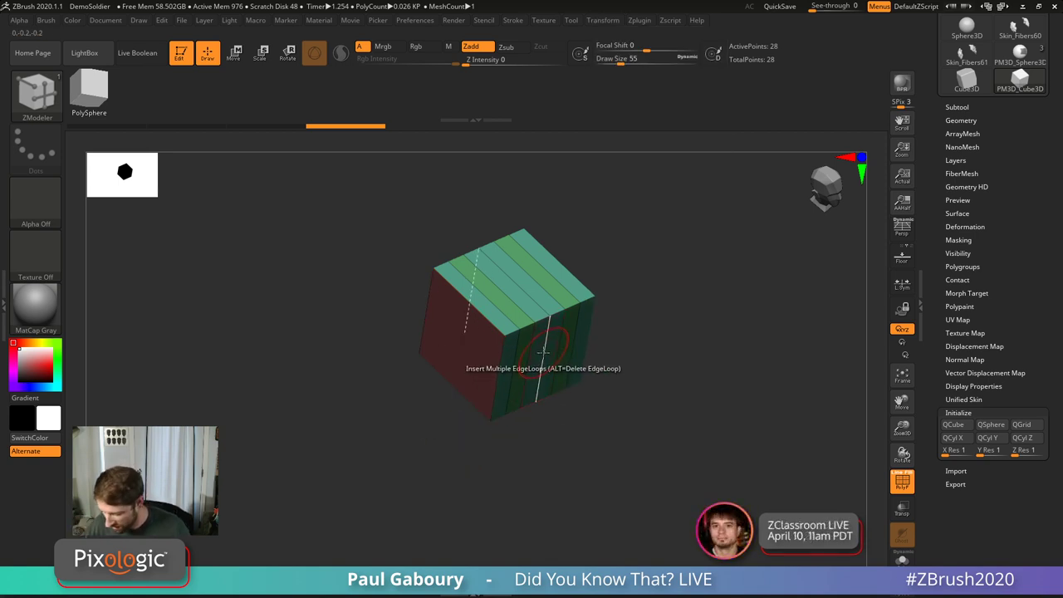
Step: Set the ZModeler edge action to Mask, mask the centre vertical edges of the striped faces and invert the mask
{"action": "key", "text": "space"}
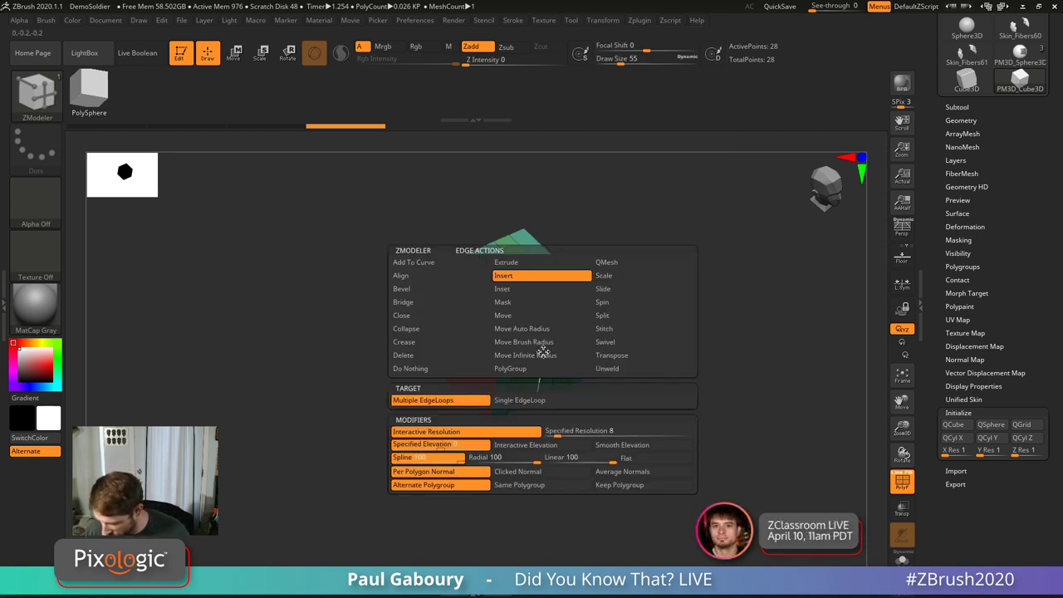
{"action": "left_click", "coordinate": [503, 303]}
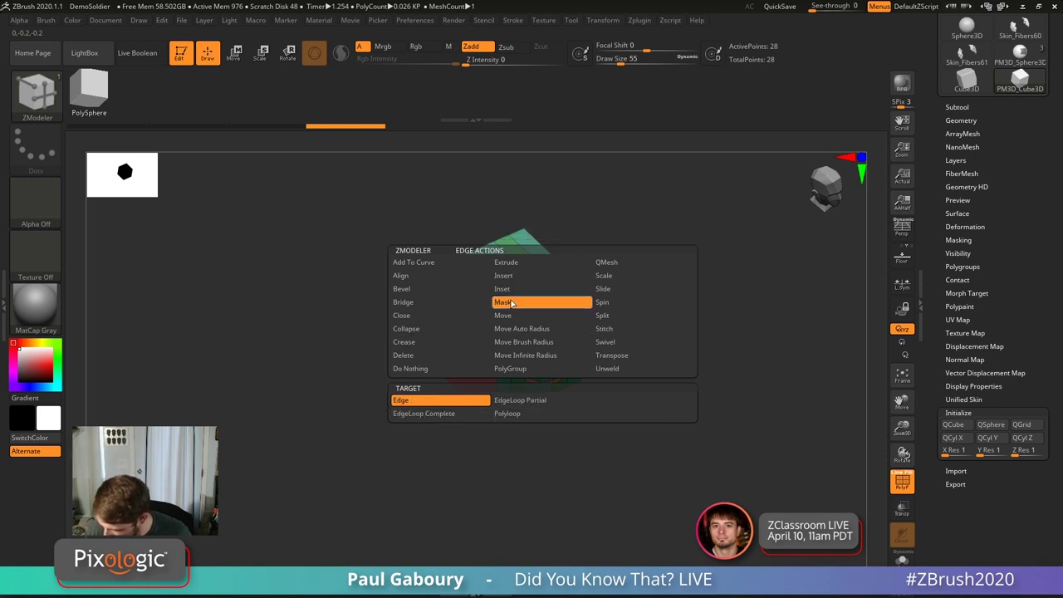
{"action": "left_click", "coordinate": [449, 420]}
{"action": "left_click", "coordinate": [544, 351]}
{"action": "right_click_drag", "start_coordinate": [672, 406], "coordinate": [624, 443], "text": "alt"}
{"action": "left_click", "coordinate": [625, 443], "text": "ctrl"}
Step: Move the unmasked centre edges outward along Z to form a pointed ridge on both striped faces
{"action": "key", "text": "w"}
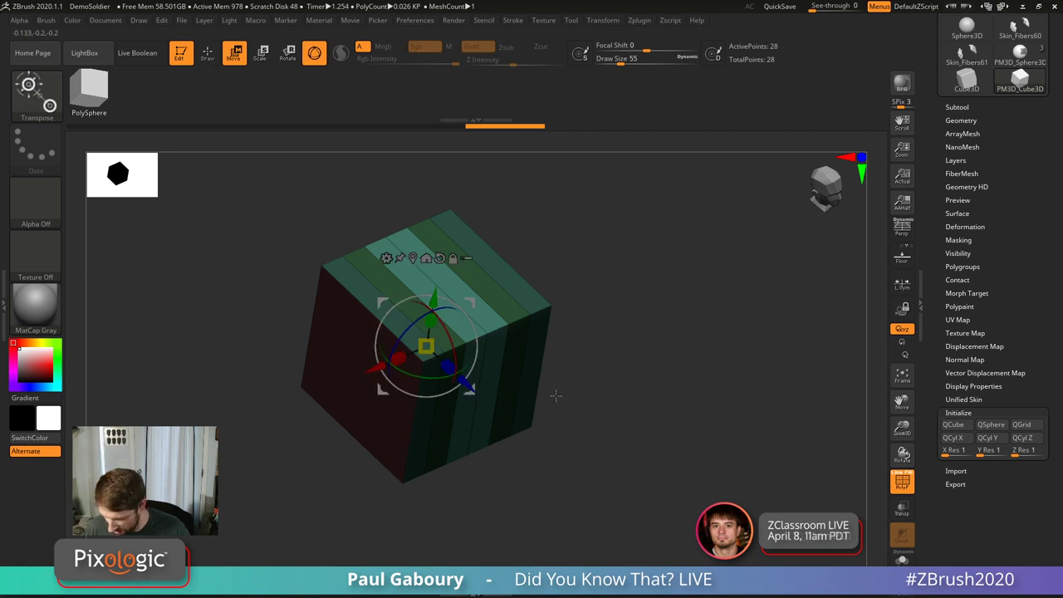
{"action": "left_click_drag", "start_coordinate": [447, 367], "coordinate": [540, 411]}
{"action": "right_click_drag", "start_coordinate": [540, 411], "coordinate": [582, 405]}
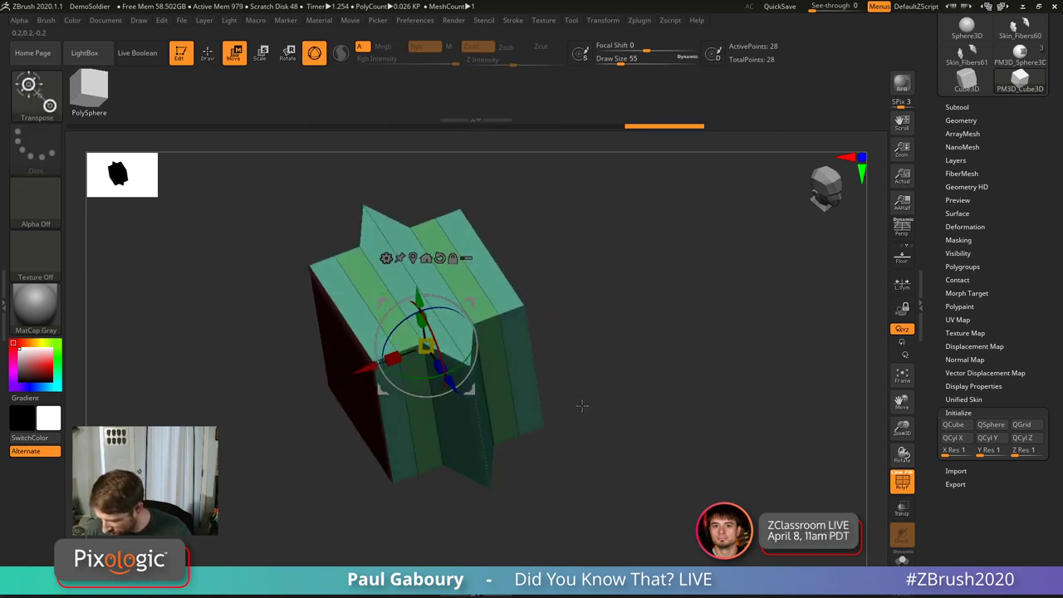
Step: Mask the outermost inner vertical edges beside the cube's corners, invert the mask and move those edges outward along Z
{"action": "key", "text": "q"}
{"action": "left_click", "coordinate": [504, 369]}
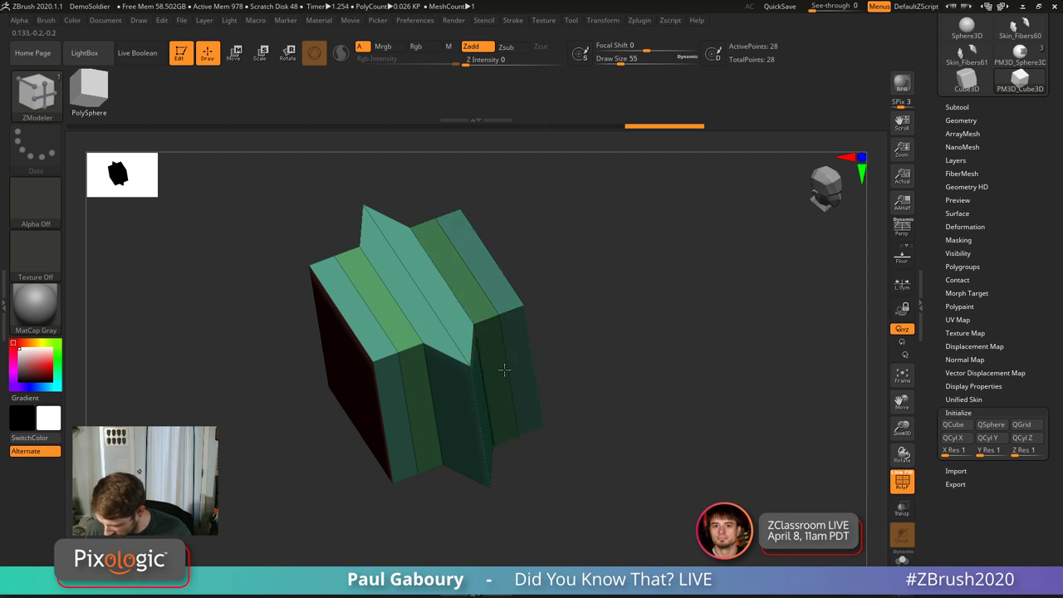
{"action": "left_click", "coordinate": [407, 413]}
{"action": "left_click", "coordinate": [618, 430], "text": "ctrl"}
{"action": "key", "text": "w"}
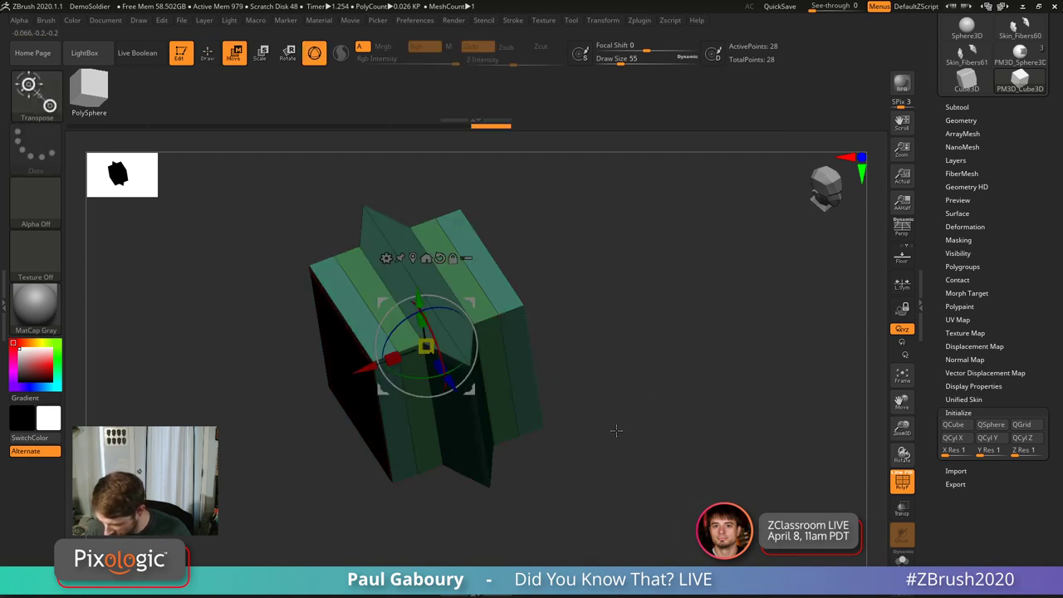
{"action": "left_click_drag", "start_coordinate": [617, 431], "coordinate": [624, 450]}
{"action": "left_click_drag", "start_coordinate": [446, 371], "coordinate": [460, 390]}
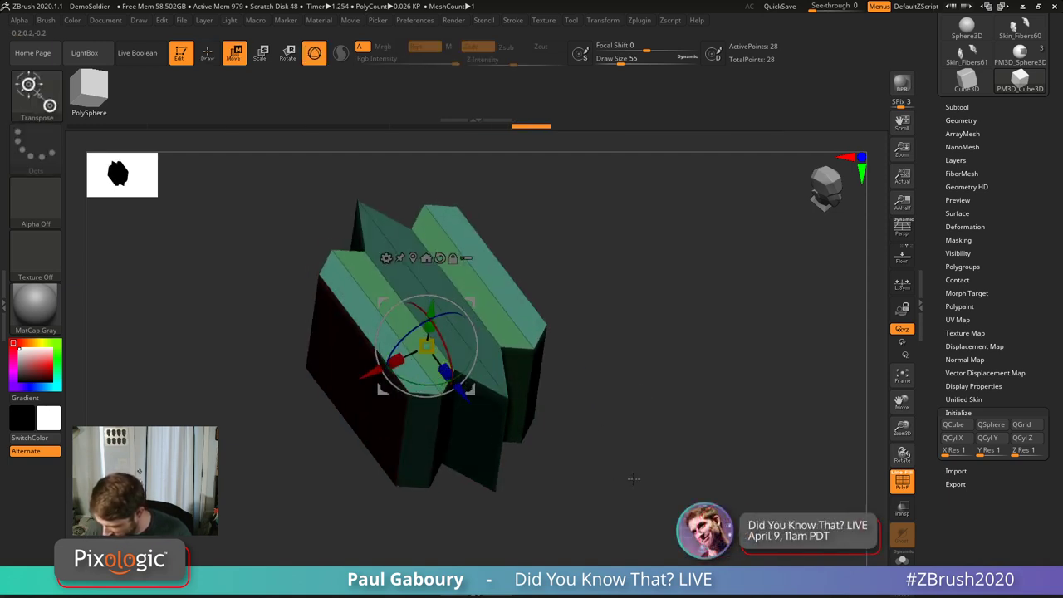
{"action": "mouse_move", "coordinate": [633, 478]}
{"action": "right_mouse_down"}
{"action": "mouse_move", "coordinate": [626, 399]}
{"action": "mouse_move", "coordinate": [640, 404]}
{"action": "mouse_move", "coordinate": [609, 427]}
{"action": "mouse_move", "coordinate": [627, 440]}
{"action": "right_mouse_up"}
Step: Switch the ZModeler edge action to Insert with Multiple EdgeLoops and add three evenly spaced edge loops across the cube's depth
{"action": "key", "text": "q"}
{"action": "right_click_drag", "start_coordinate": [394, 305], "coordinate": [378, 317]}
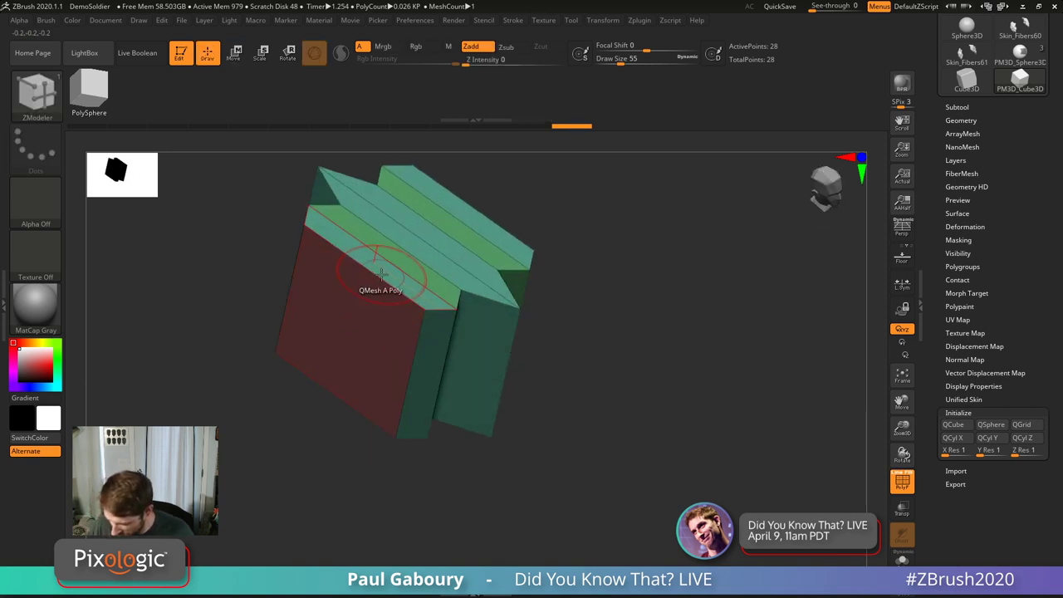
{"action": "key", "text": "space"}
{"action": "left_click", "coordinate": [359, 275]}
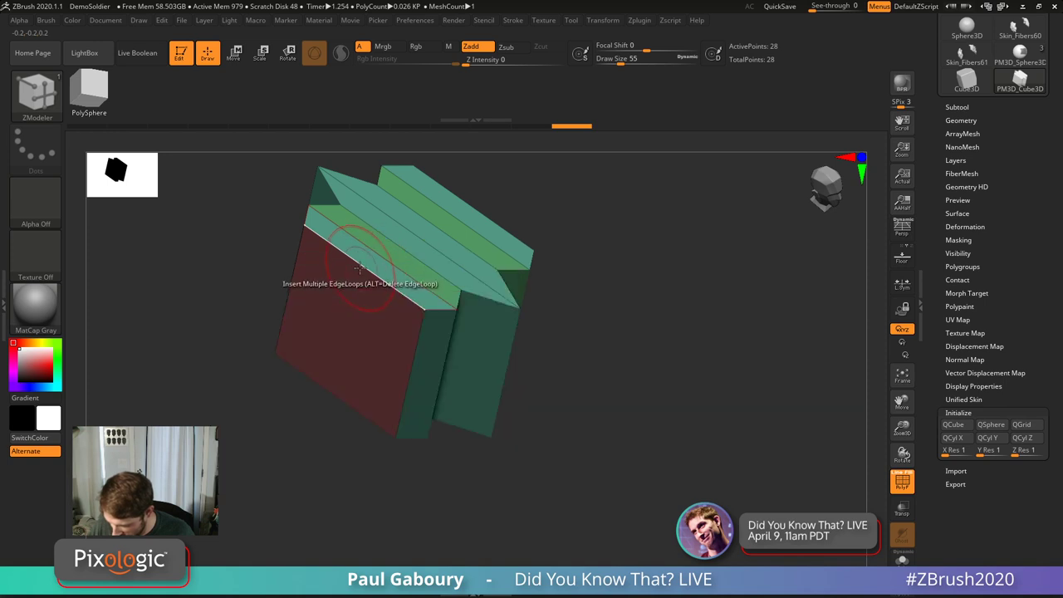
{"action": "left_click", "coordinate": [380, 250]}
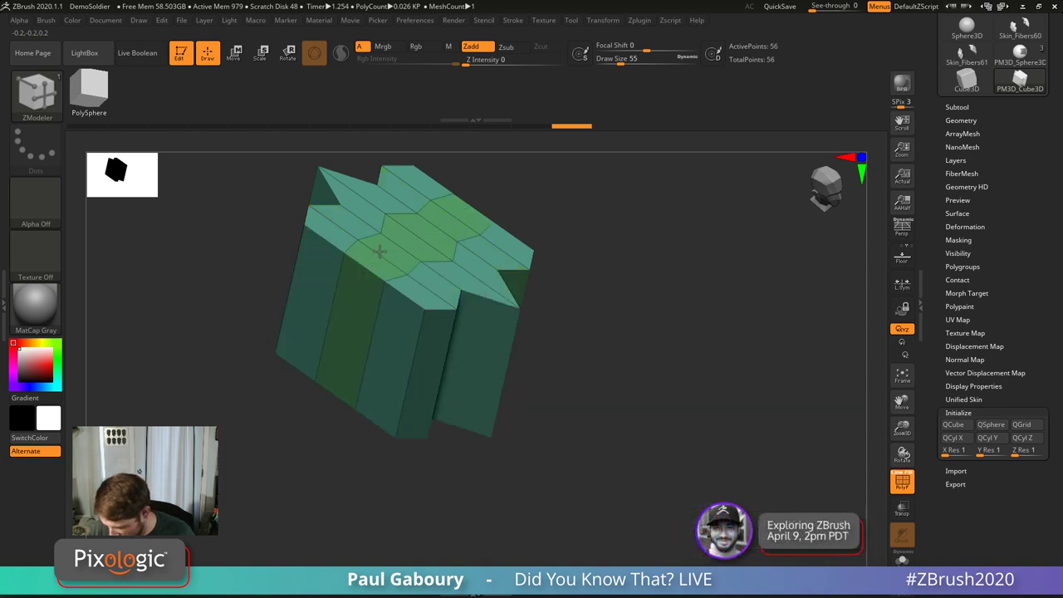
{"action": "left_click", "coordinate": [381, 250]}
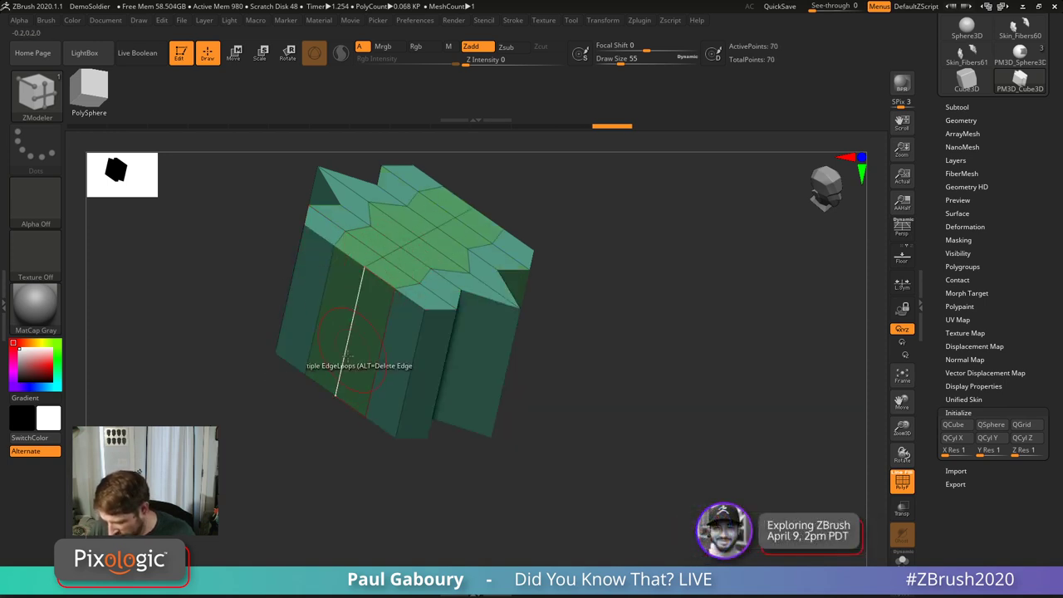
Step: Set the ZModeler edge action to Mask with target Edge, mask the side face's centre vertical edge and invert the mask
{"action": "key", "text": "space"}
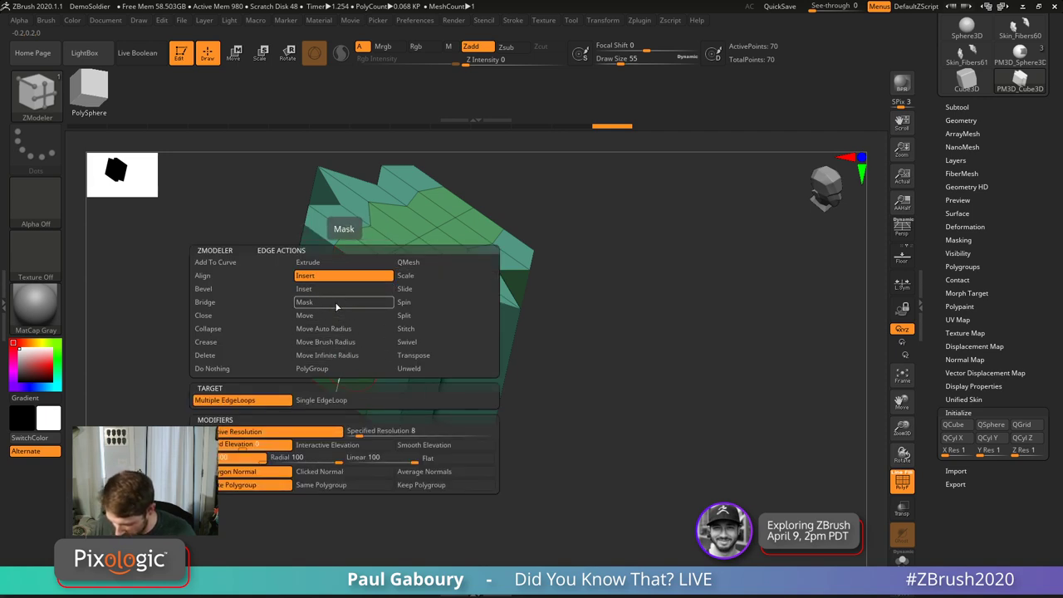
{"action": "left_click", "coordinate": [245, 401]}
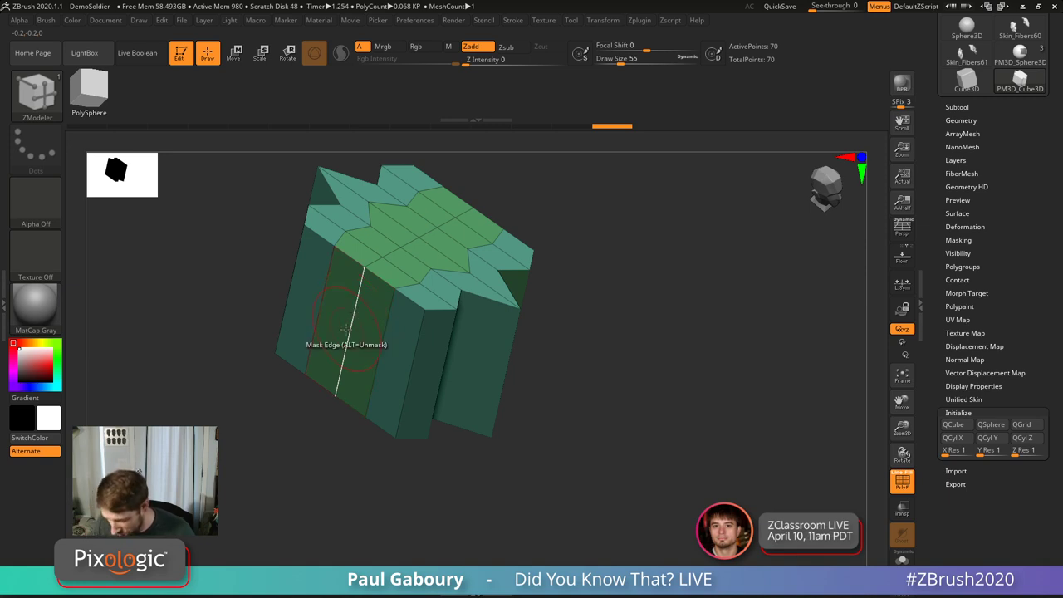
{"action": "left_click", "coordinate": [347, 330]}
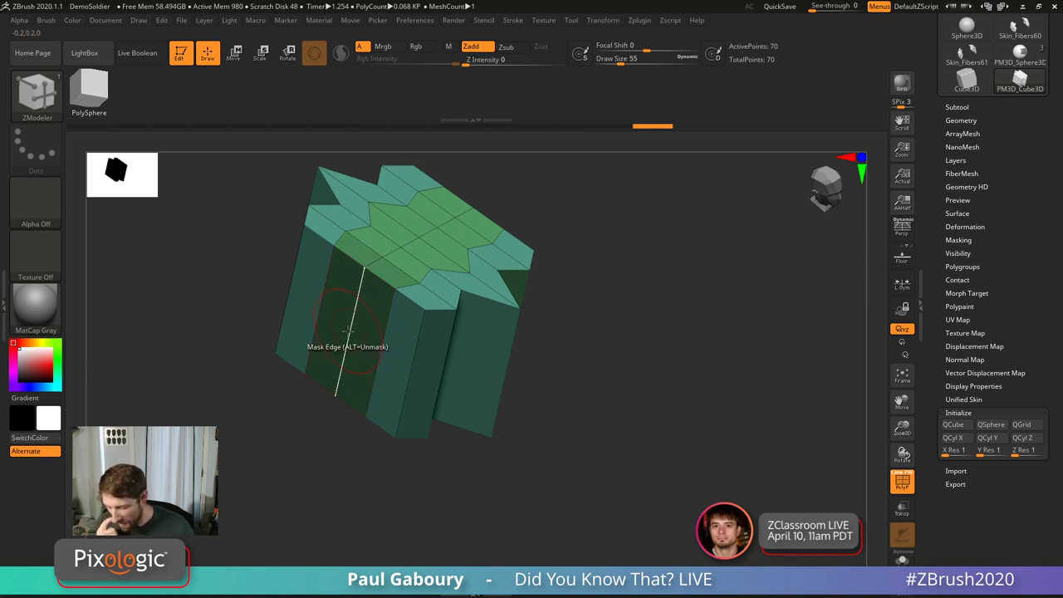
{"action": "left_click", "coordinate": [262, 463], "text": "ctrl"}
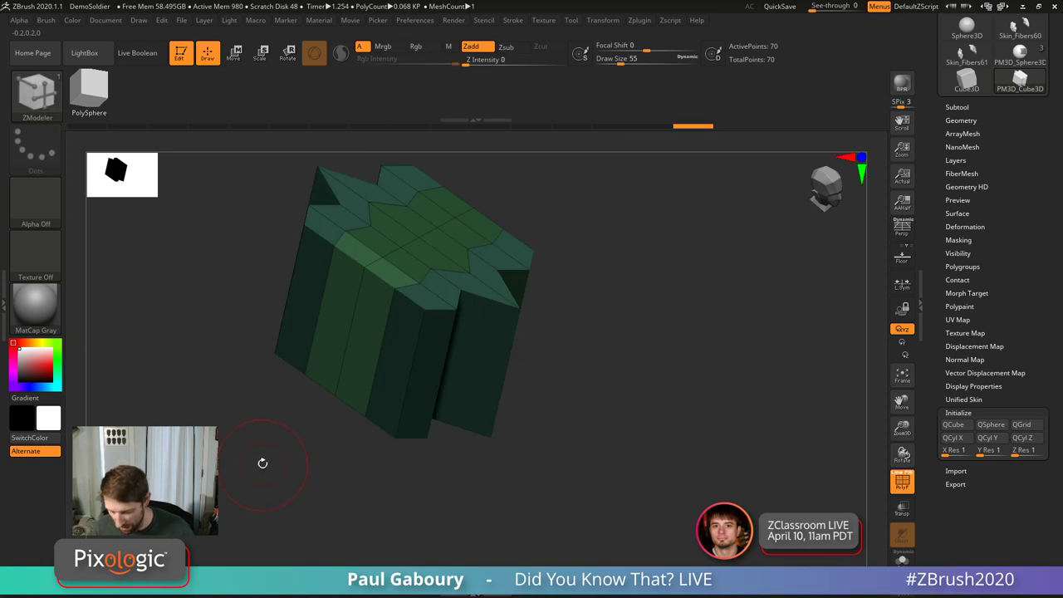
Step: Try moving the unmasked side edge outward along X, then undo the move and clear the mask
{"action": "key", "text": "w"}
{"action": "left_click_drag", "start_coordinate": [591, 288], "coordinate": [584, 315], "text": "alt"}
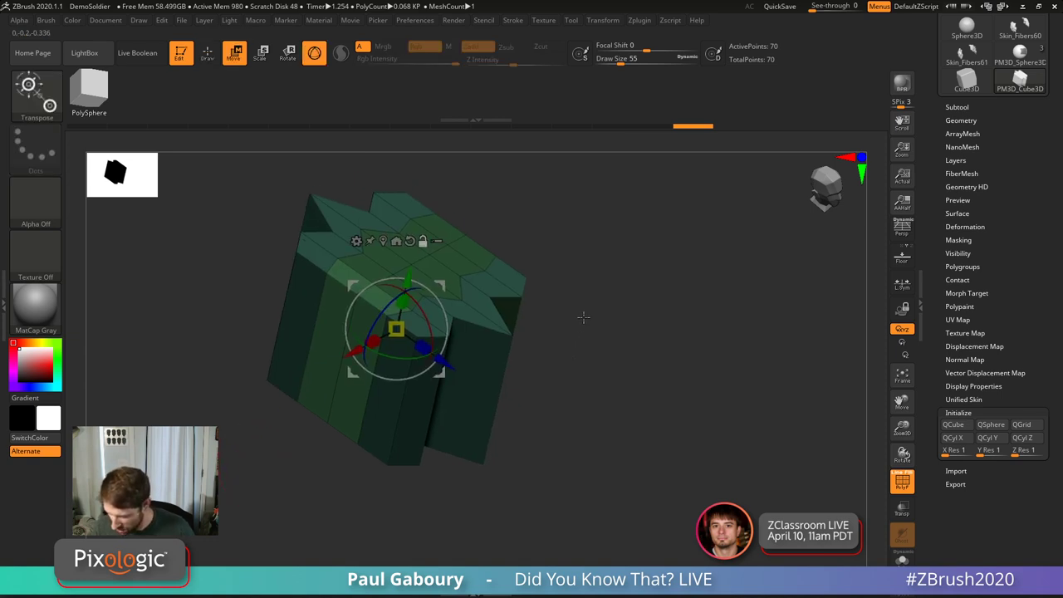
{"action": "left_click_drag", "start_coordinate": [375, 340], "coordinate": [328, 375]}
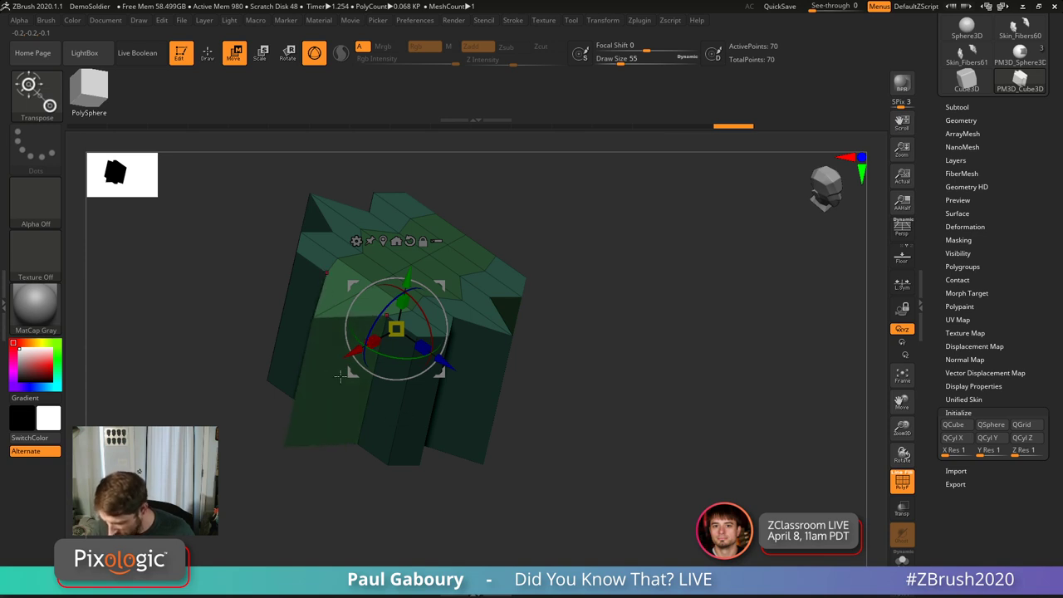
{"action": "key", "text": "ctrl+z"}
{"action": "left_click_drag", "start_coordinate": [622, 353], "coordinate": [637, 366], "text": "ctrl"}
{"action": "key", "text": "q"}
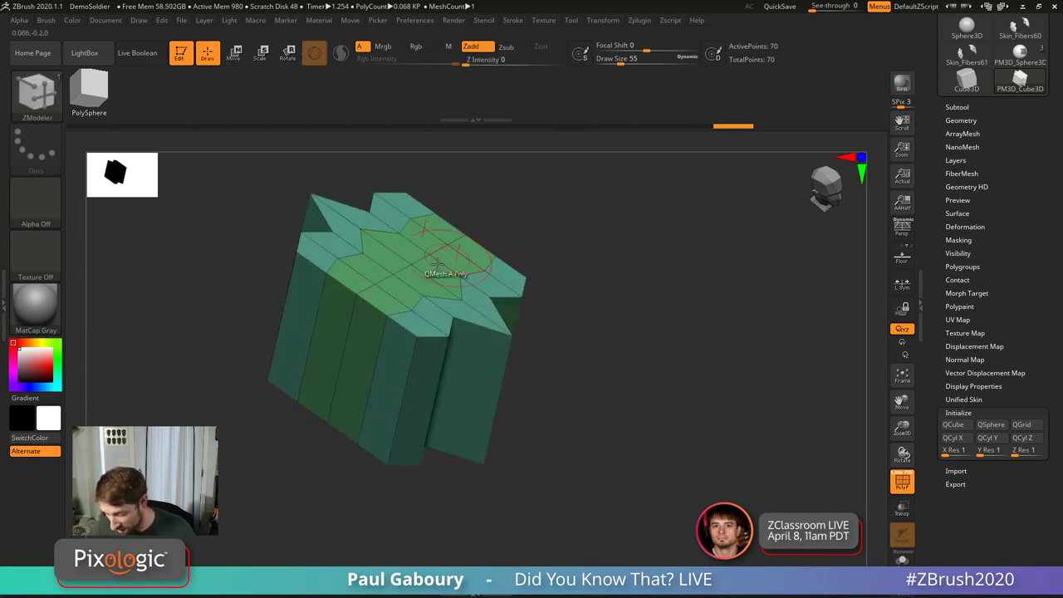
Step: Mask the centre vertical edges of both X side faces, invert the mask and pull them outward along X into points
{"action": "left_click", "coordinate": [610, 20]}
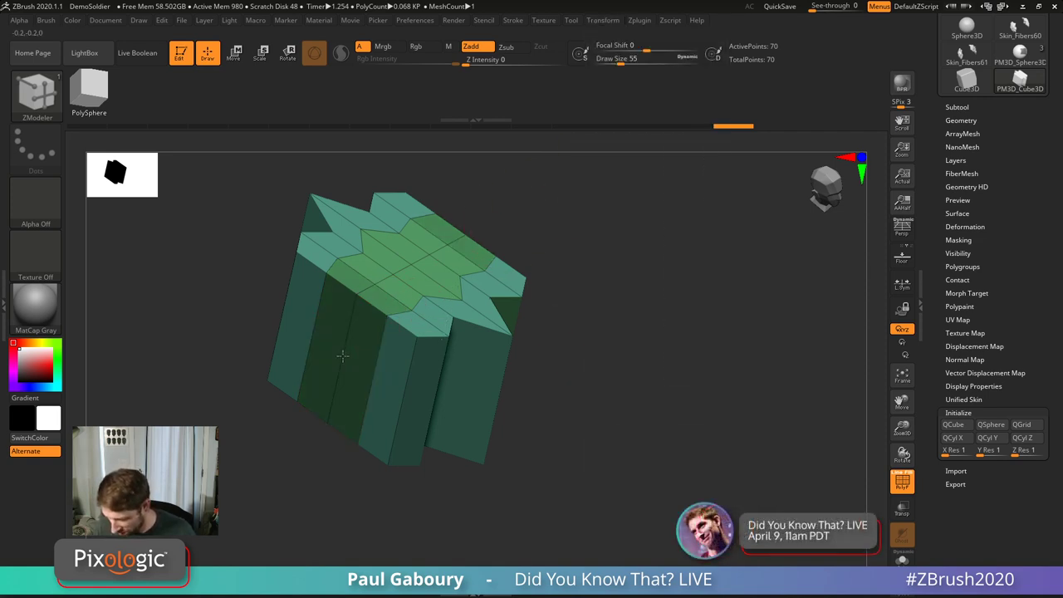
{"action": "key", "text": "w"}
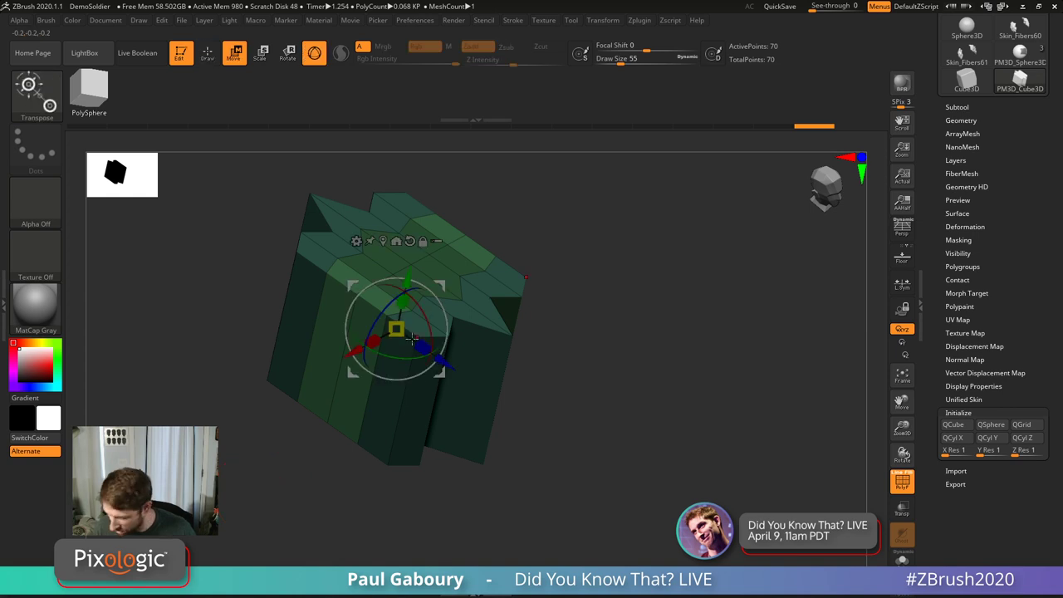
{"action": "left_click_drag", "start_coordinate": [374, 341], "coordinate": [308, 397]}
{"action": "mouse_move", "coordinate": [517, 349]}
{"action": "left_mouse_down"}
{"action": "mouse_move", "coordinate": [501, 435]}
{"action": "mouse_move", "coordinate": [512, 387]}
{"action": "mouse_move", "coordinate": [495, 432]}
{"action": "mouse_move", "coordinate": [456, 468]}
{"action": "left_mouse_up"}
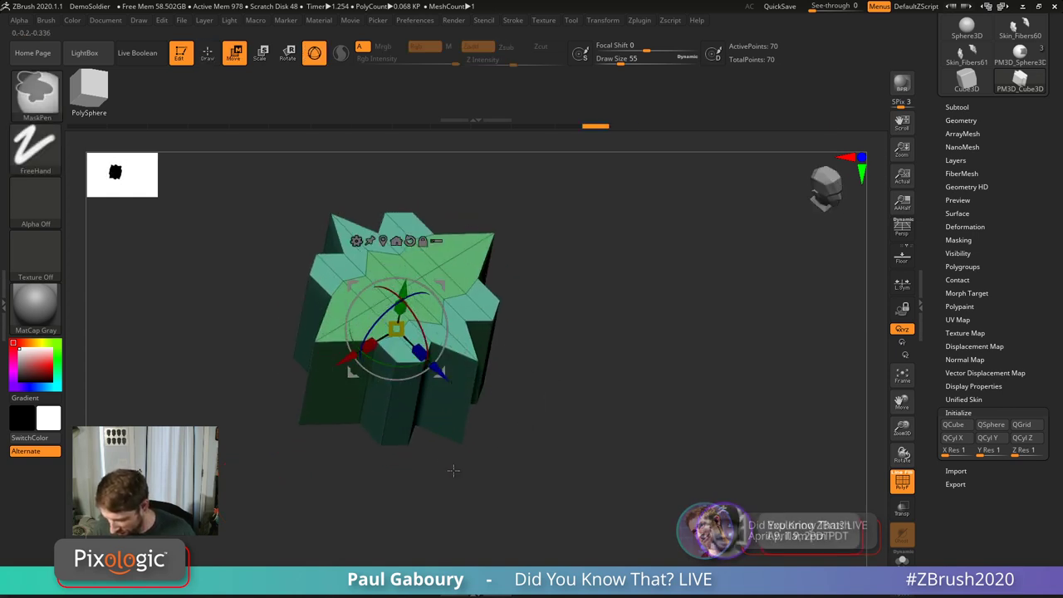
Step: Mask the vertical corner edges, invert the mask and move the corners outward along X
{"action": "key", "text": "q"}
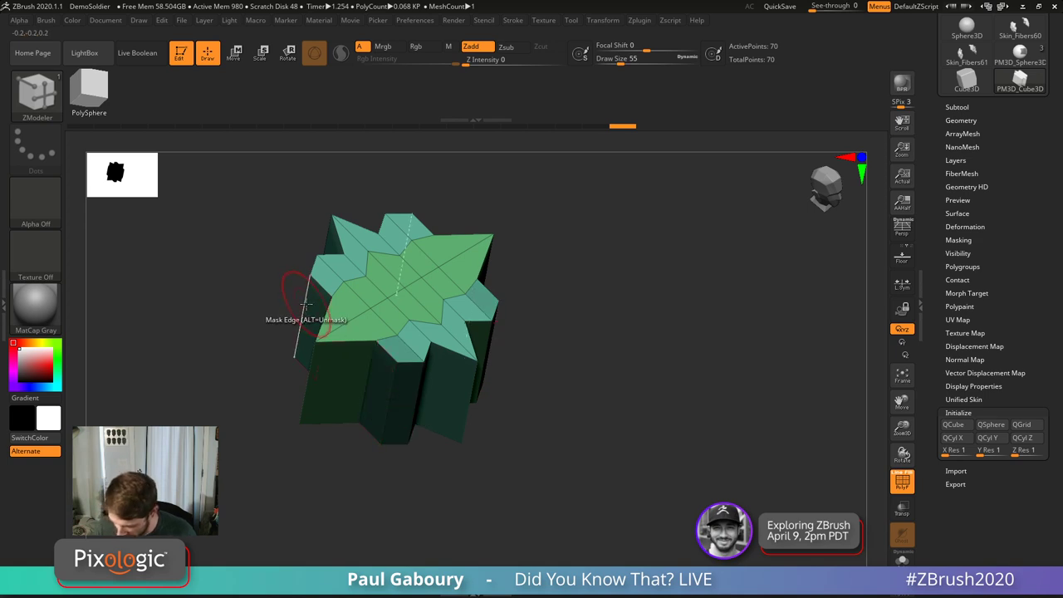
{"action": "key", "text": "w"}
{"action": "left_click_drag", "start_coordinate": [370, 345], "coordinate": [345, 359]}
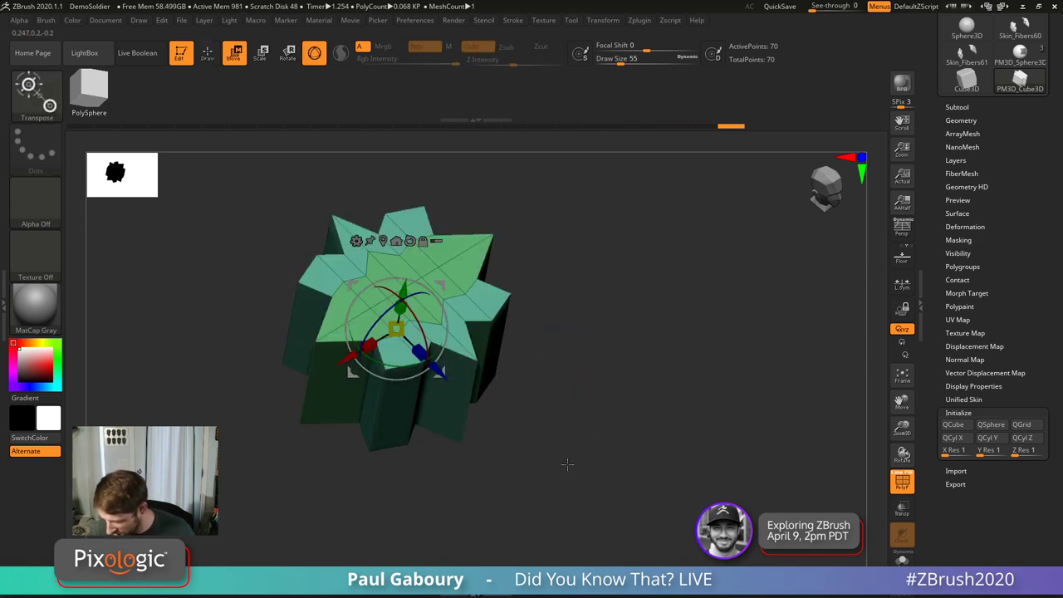
{"action": "mouse_move", "coordinate": [565, 463]}
{"action": "left_mouse_down"}
{"action": "mouse_move", "coordinate": [560, 408]}
{"action": "mouse_move", "coordinate": [556, 420]}
{"action": "mouse_move", "coordinate": [538, 408]}
{"action": "mouse_move", "coordinate": [512, 412]}
{"action": "mouse_move", "coordinate": [612, 318]}
{"action": "mouse_move", "coordinate": [541, 424]}
{"action": "mouse_move", "coordinate": [551, 450]}
{"action": "mouse_move", "coordinate": [562, 404]}
{"action": "mouse_move", "coordinate": [561, 413]}
{"action": "left_mouse_up"}
{"action": "key", "text": "q"}
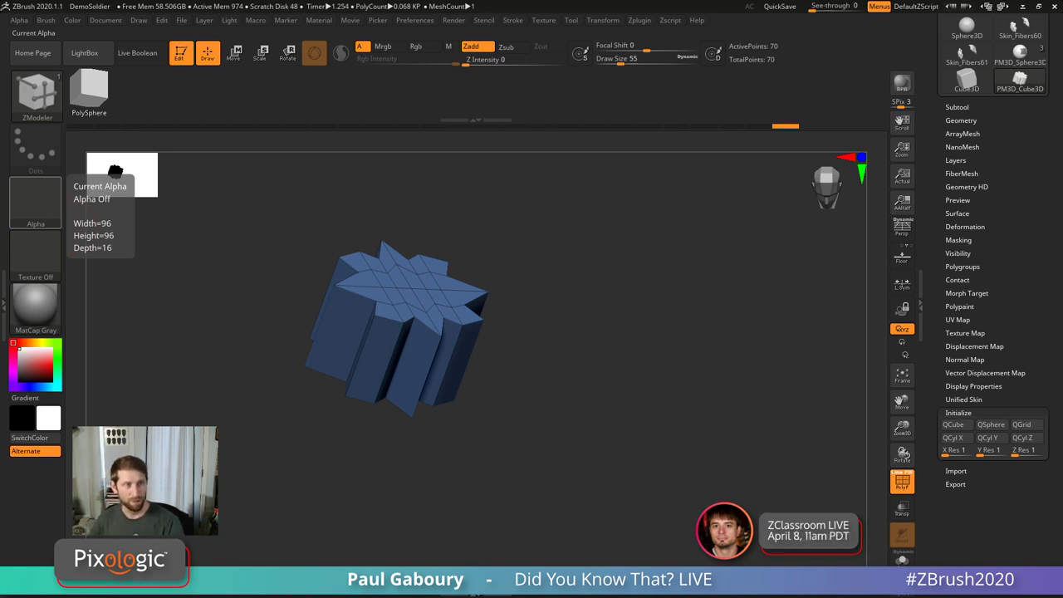
Step: View the star shape straight from the front and insert four evenly spaced horizontal edge loops across its height
{"action": "left_click_drag", "start_coordinate": [560, 432], "coordinate": [538, 440]}
{"action": "mouse_move", "coordinate": [538, 440]}
{"action": "right_mouse_down", "text": "alt"}
{"action": "mouse_move", "coordinate": [586, 459]}
{"action": "mouse_move", "coordinate": [548, 419]}
{"action": "right_mouse_up", "text": "alt"}
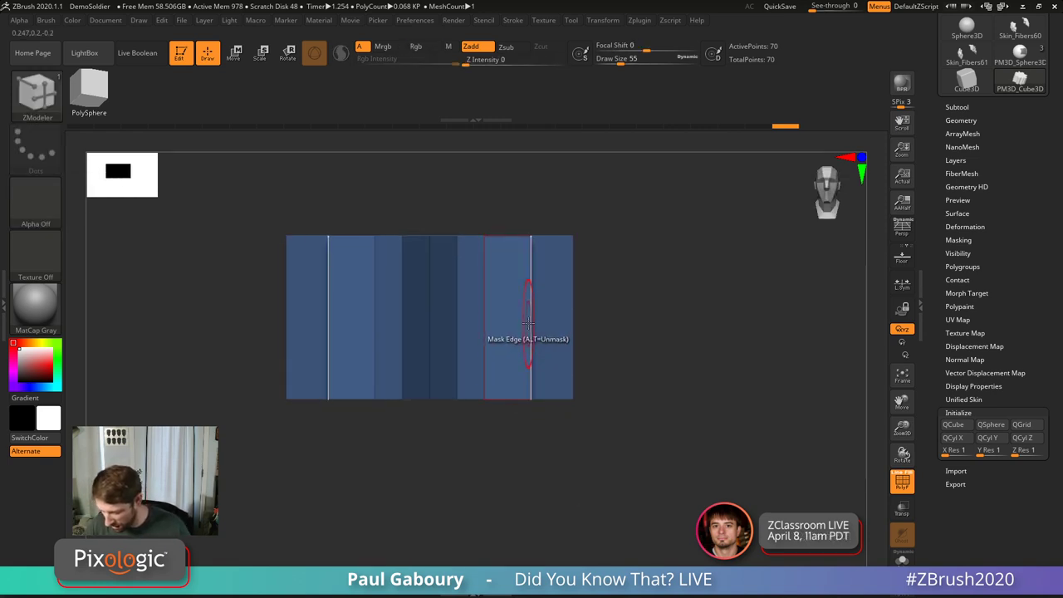
{"action": "key", "text": "space"}
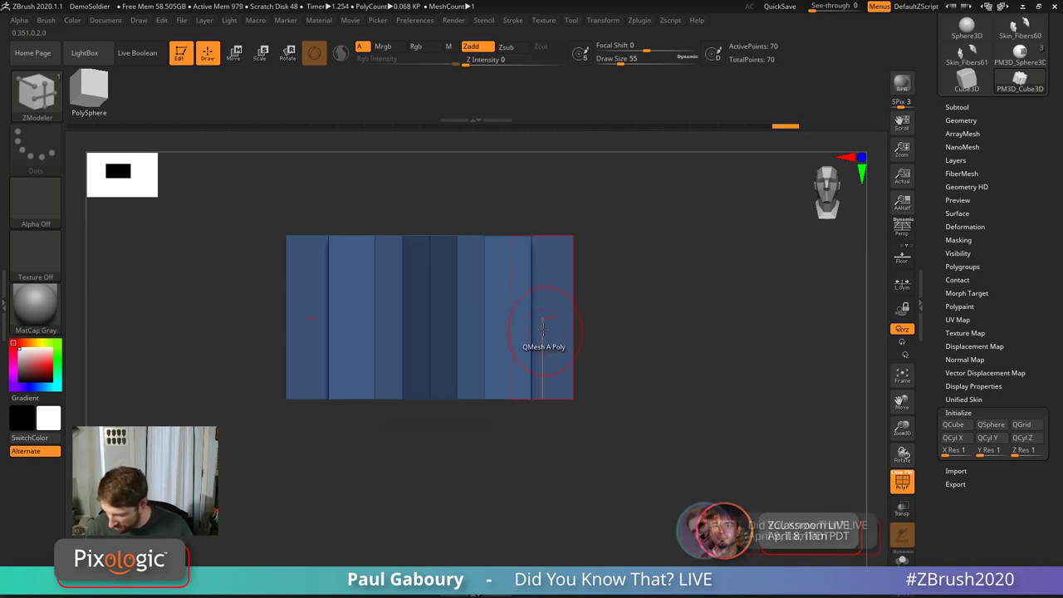
{"action": "left_click_drag", "start_coordinate": [530, 320], "coordinate": [530, 292]}
{"action": "key", "text": "ctrl+z"}
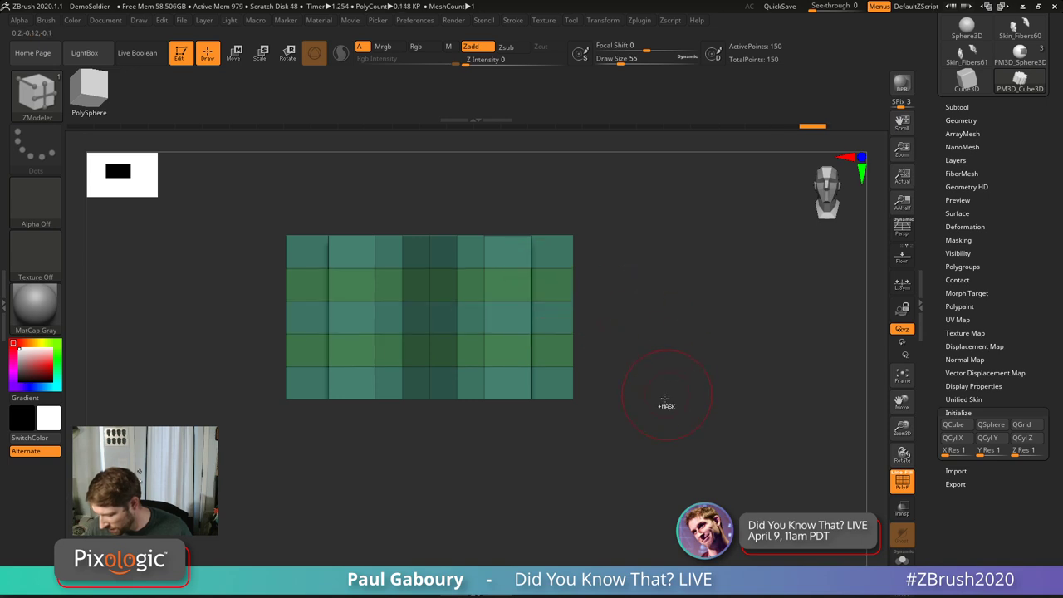
{"action": "mouse_move", "coordinate": [667, 404]}
{"action": "left_mouse_down", "text": "alt"}
{"action": "mouse_move", "coordinate": [643, 391]}
{"action": "mouse_move", "coordinate": [618, 428]}
{"action": "mouse_move", "coordinate": [645, 430]}
{"action": "mouse_move", "coordinate": [646, 394]}
{"action": "mouse_move", "coordinate": [647, 406]}
{"action": "left_mouse_up", "text": "alt"}
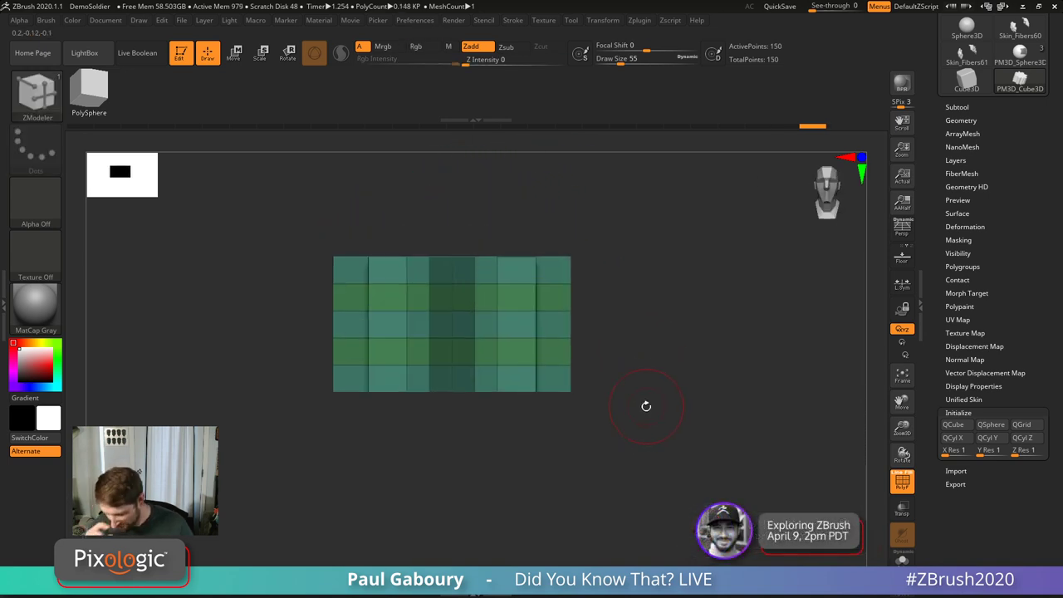
Step: Isolate the mesh's top row of polygons, assign it its own polygroup and show the whole mesh again
{"action": "left_click_drag", "start_coordinate": [641, 451], "coordinate": [639, 424]}
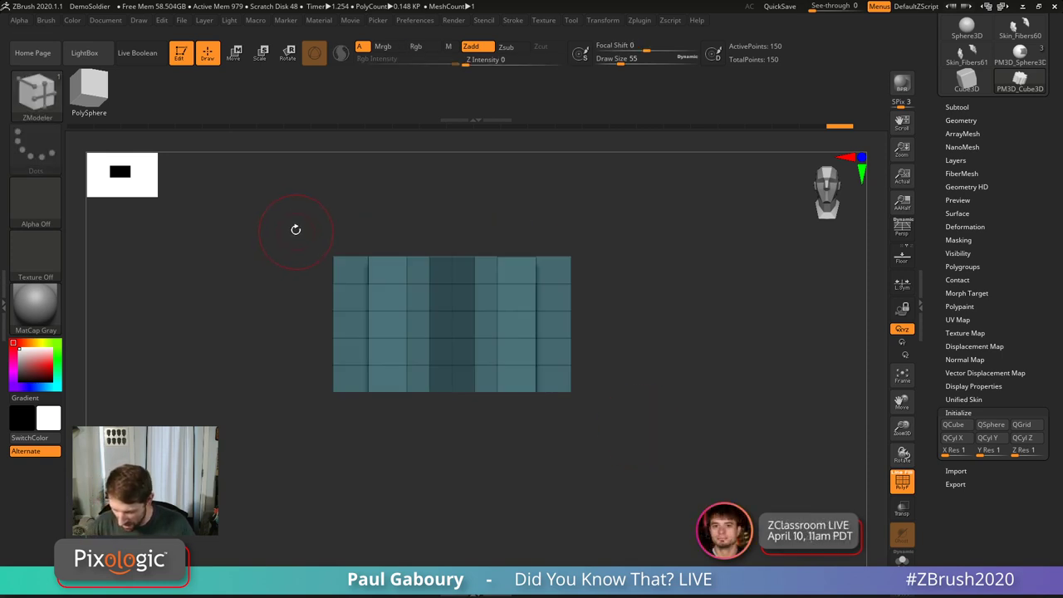
{"action": "left_click_drag", "start_coordinate": [290, 221], "coordinate": [651, 398], "text": "ctrl+shift"}
{"action": "key", "text": "ctrl+w"}
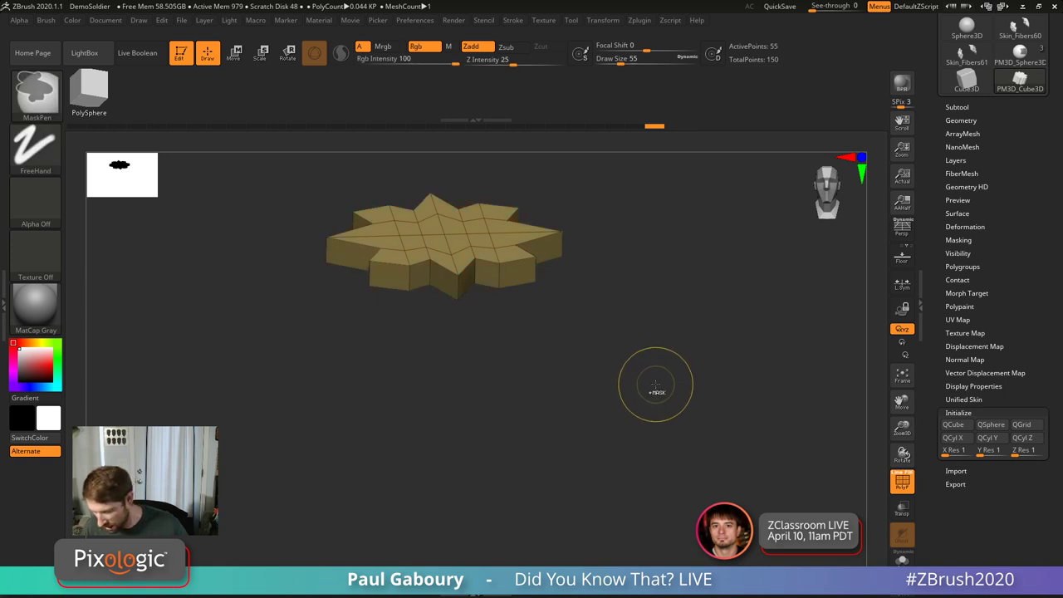
{"action": "left_click", "coordinate": [644, 432], "text": "ctrl+shift"}
{"action": "left_click_drag", "start_coordinate": [643, 437], "coordinate": [629, 410], "text": "shift"}
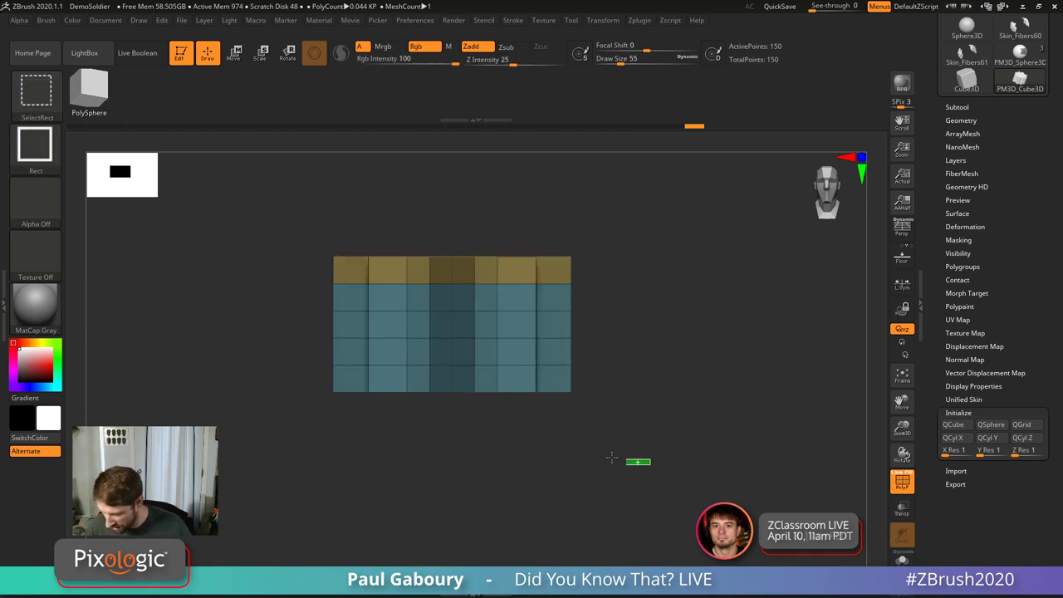
Step: Isolate the mesh's bottom row of polygons and assign it its own polygroup
{"action": "left_click_drag", "start_coordinate": [611, 457], "coordinate": [214, 352], "text": "ctrl+shift"}
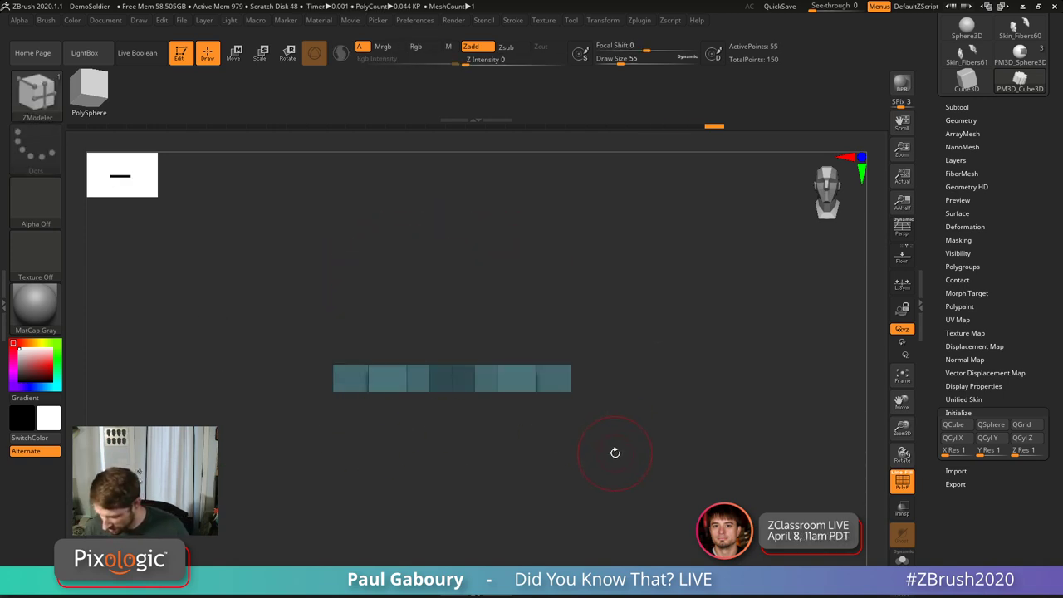
{"action": "key", "text": "ctrl"}
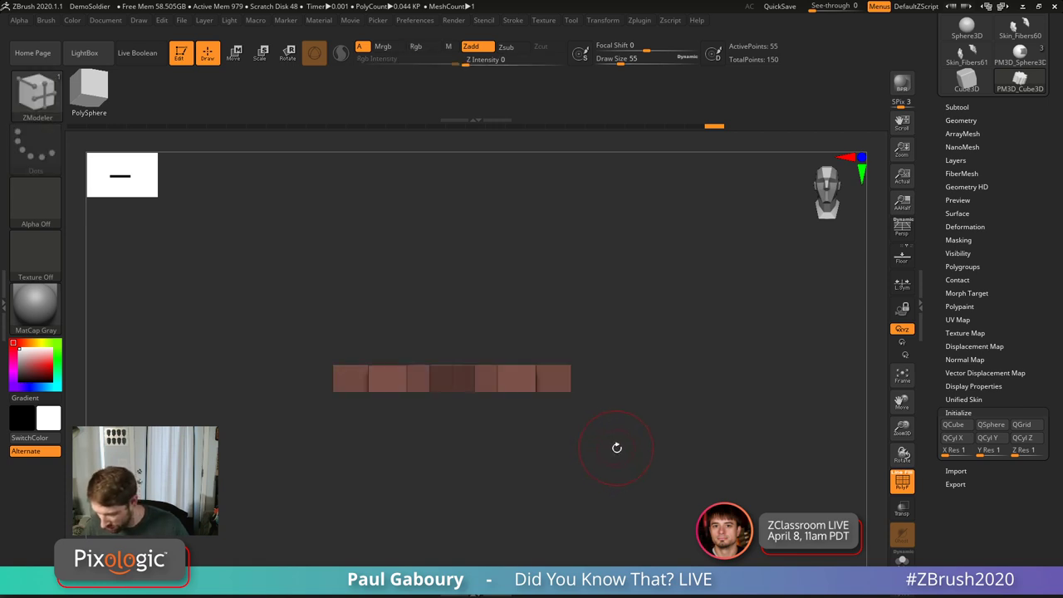
{"action": "key", "text": "ctrl"}
Step: Show the whole mesh, mask all but its bottom edge, scale that edge inward, move it down along Y and clear the mask
{"action": "mouse_move", "coordinate": [678, 486]}
{"action": "left_mouse_down", "text": "ctrl"}
{"action": "mouse_move", "coordinate": [202, 396]}
{"action": "mouse_move", "coordinate": [200, 377]}
{"action": "left_mouse_up", "text": "ctrl"}
{"action": "left_click", "coordinate": [605, 491], "text": "ctrl+shift"}
{"action": "left_click", "coordinate": [603, 484], "text": "ctrl"}
{"action": "key", "text": "w"}
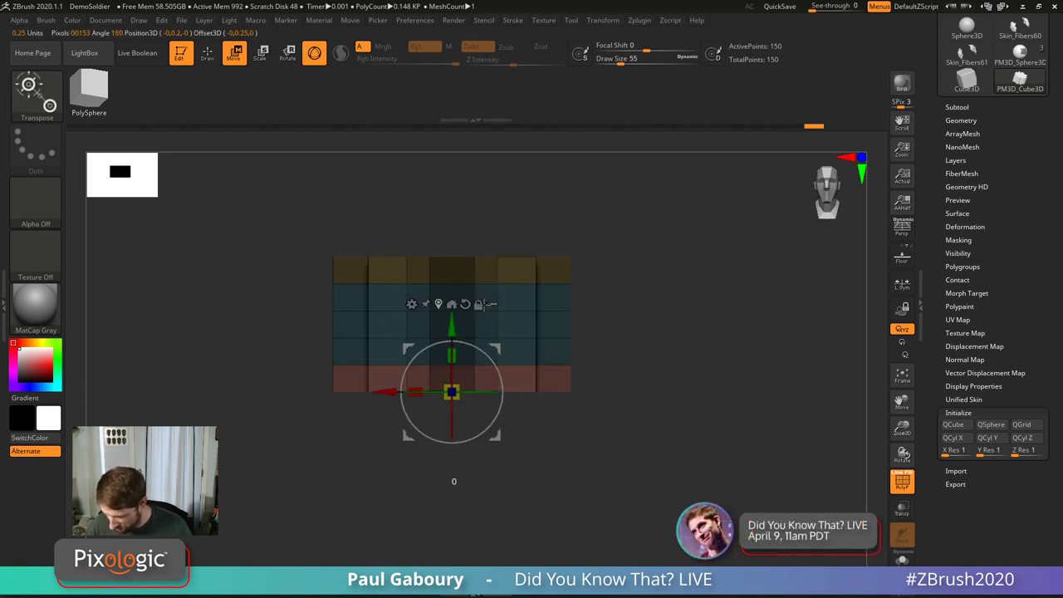
{"action": "left_click", "coordinate": [499, 307]}
{"action": "left_click_drag", "start_coordinate": [451, 388], "coordinate": [451, 404]}
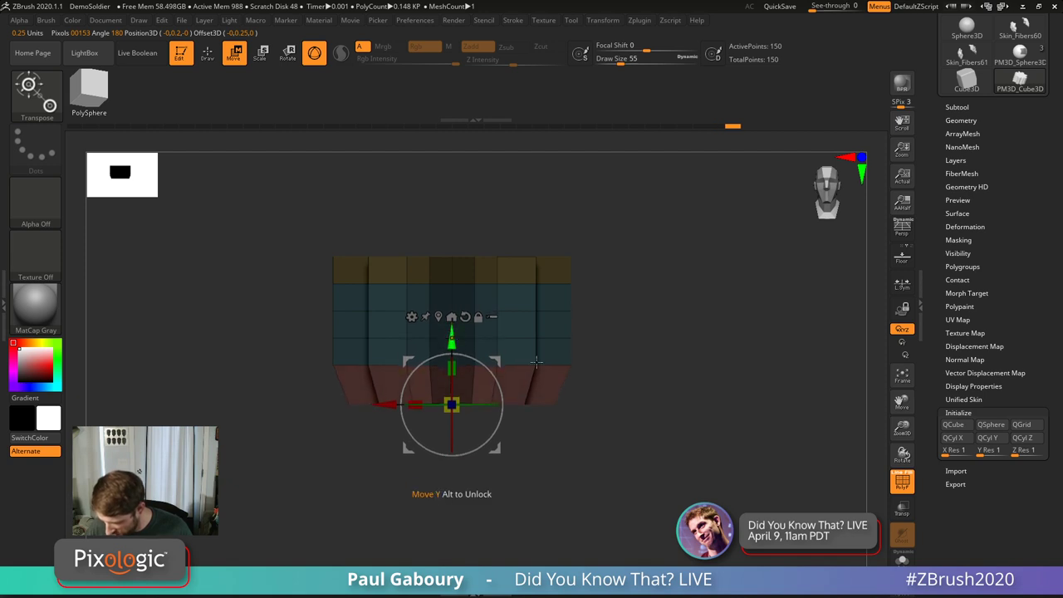
{"action": "mouse_move", "coordinate": [656, 434]}
{"action": "left_mouse_down", "text": "ctrl"}
{"action": "mouse_move", "coordinate": [629, 415]}
{"action": "mouse_move", "coordinate": [629, 392]}
{"action": "mouse_move", "coordinate": [645, 375]}
{"action": "mouse_move", "coordinate": [589, 451]}
{"action": "mouse_move", "coordinate": [592, 424]}
{"action": "left_mouse_up", "text": "ctrl"}
{"action": "key", "text": "q"}
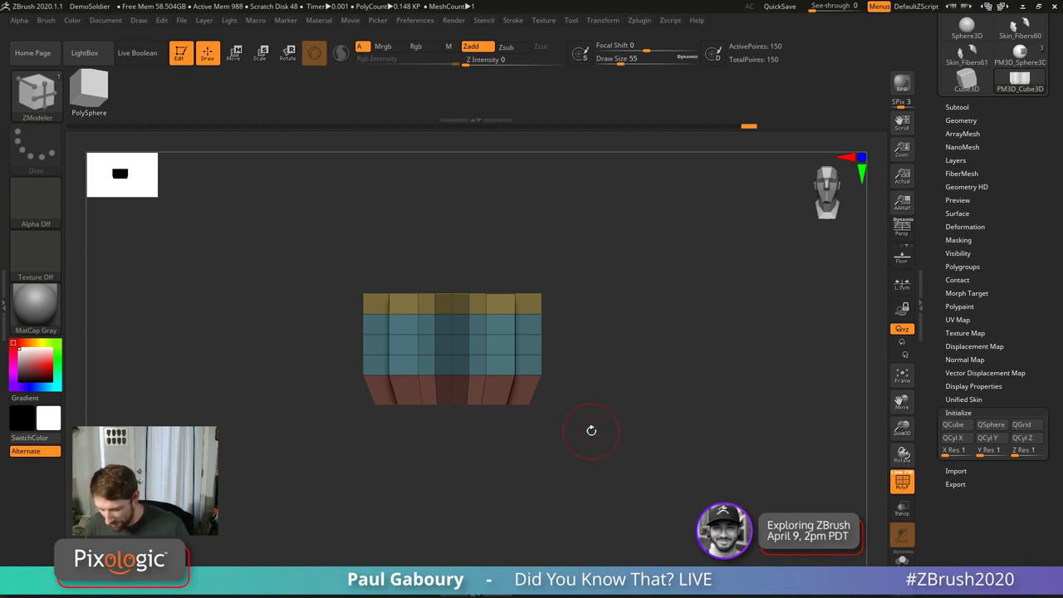
Step: Face the block straight from the front with its tapered end up and create a new InsertMesh brush from it
{"action": "left_click_drag", "start_coordinate": [591, 431], "coordinate": [487, 366]}
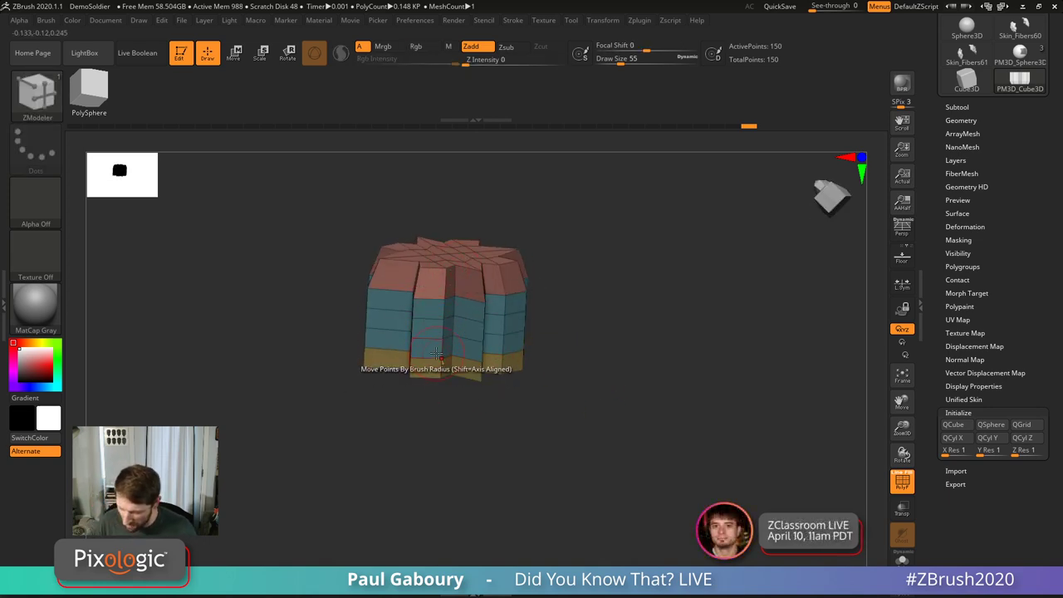
{"action": "left_click_drag", "start_coordinate": [671, 424], "coordinate": [634, 373]}
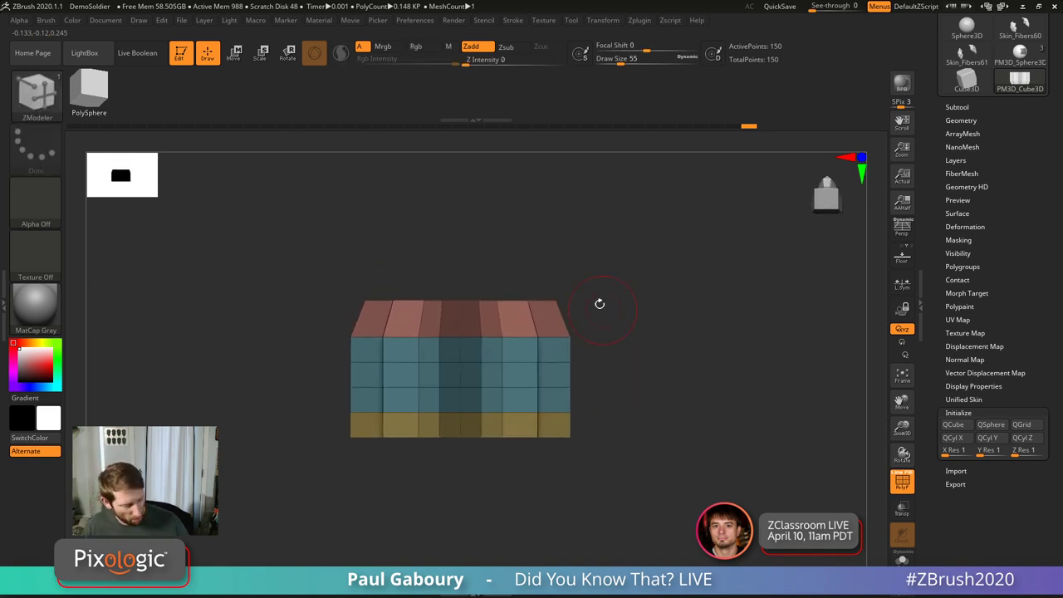
{"action": "key", "text": "b"}
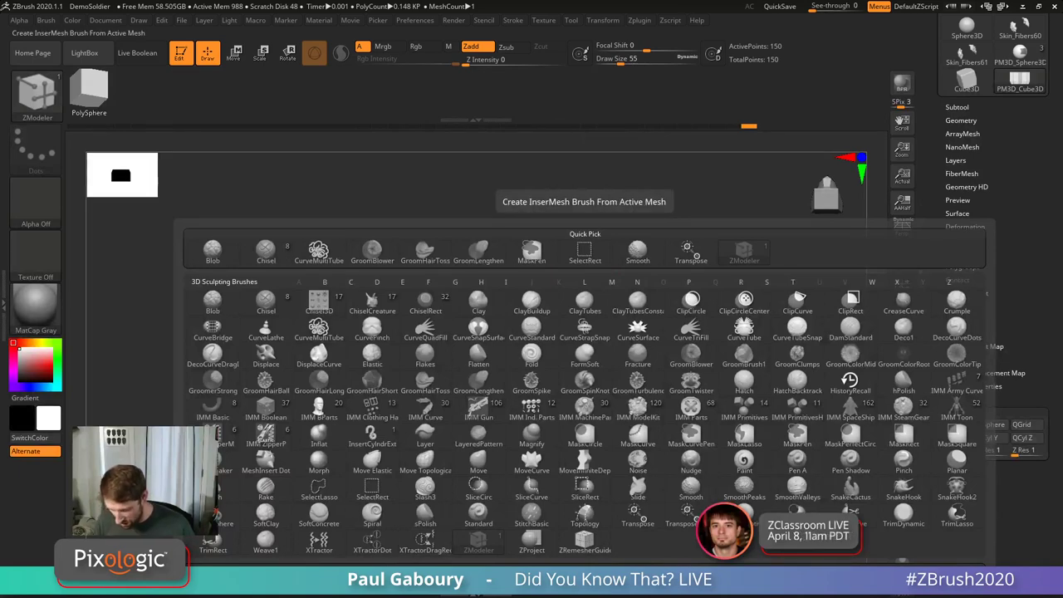
{"action": "left_click", "coordinate": [398, 567]}
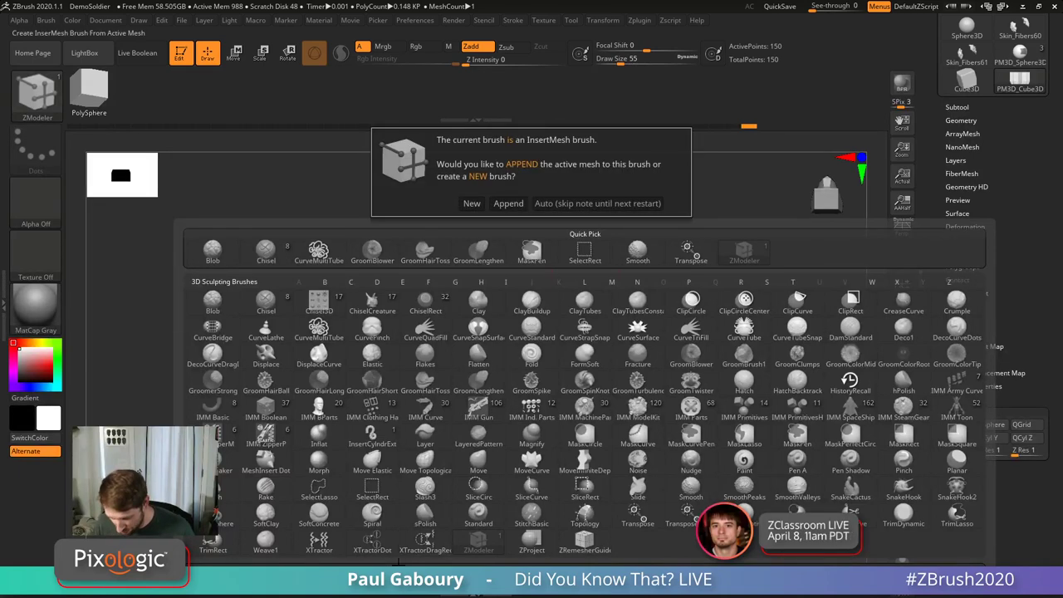
{"action": "left_click", "coordinate": [471, 202]}
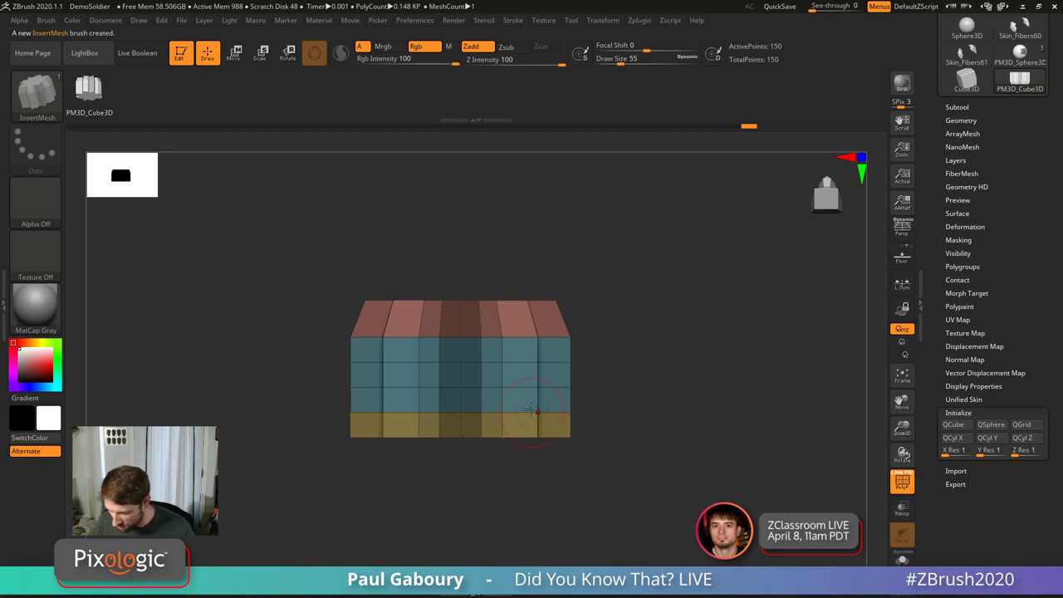
Step: Try the new InsertMesh brush by inserting a single copy on the block's front, and undo it
{"action": "left_click_drag", "start_coordinate": [532, 410], "coordinate": [529, 490]}
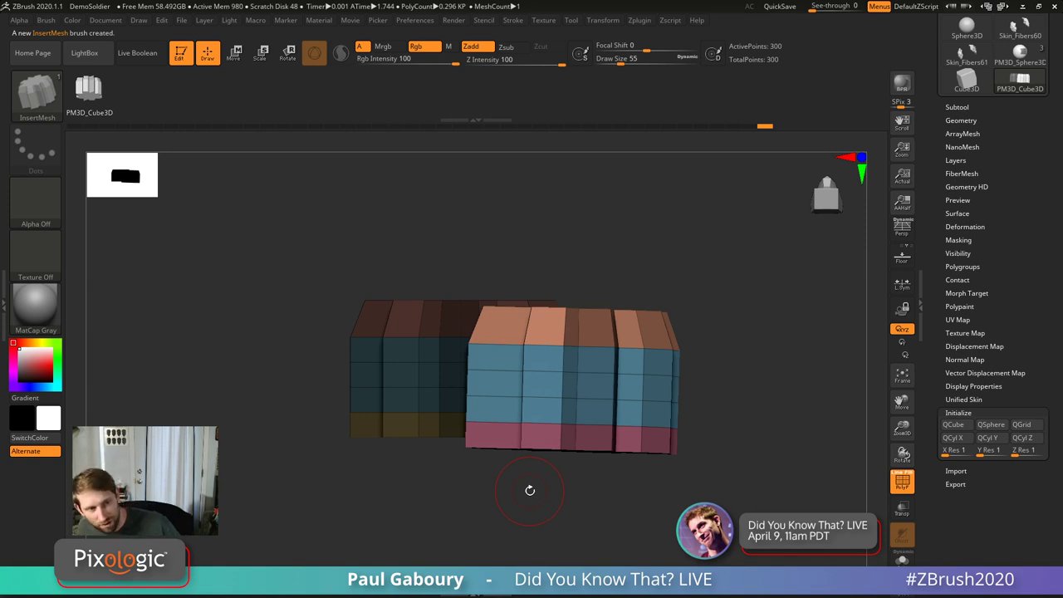
{"action": "key", "text": "ctrl+z"}
{"action": "left_click_drag", "start_coordinate": [611, 391], "coordinate": [593, 327]}
Step: Turn on Curve Mode in the stroke settings of the new InsertMesh brush
{"action": "left_click", "coordinate": [512, 20]}
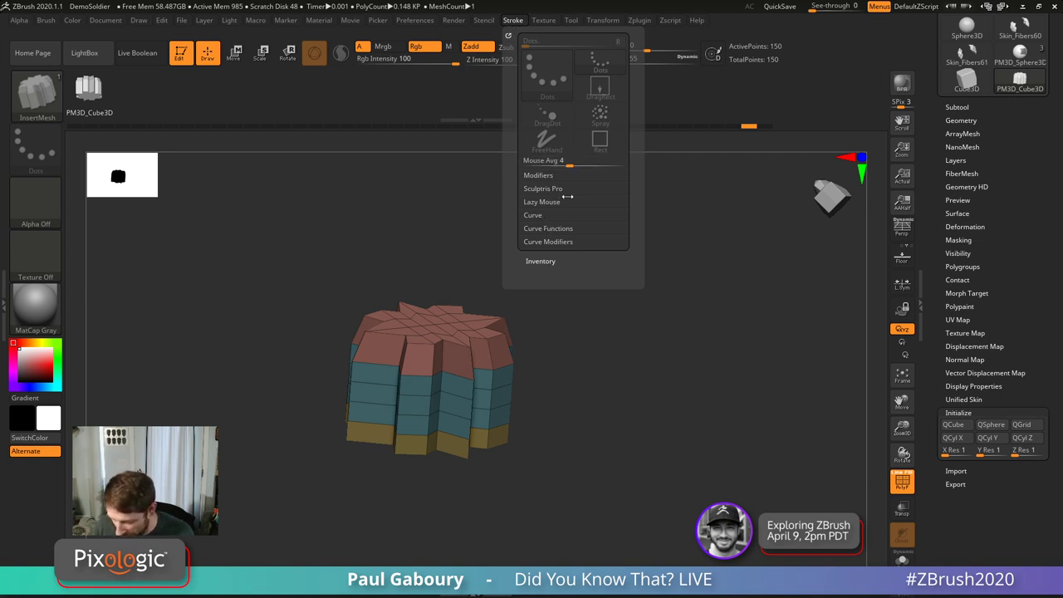
{"action": "left_click", "coordinate": [537, 216]}
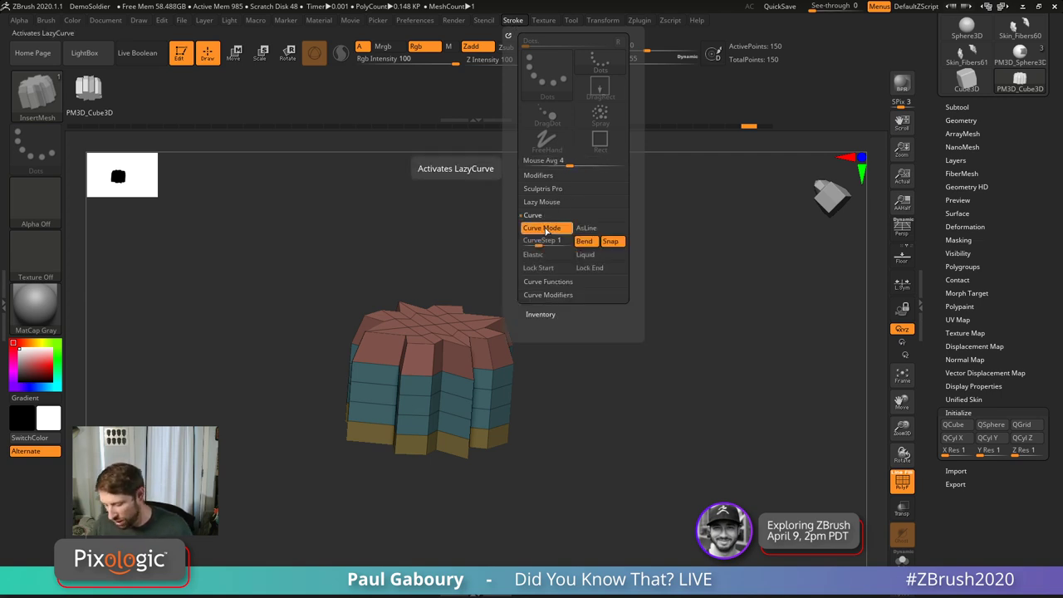
{"action": "mouse_move", "coordinate": [577, 410]}
{"action": "right_mouse_down", "text": "ctrl"}
{"action": "mouse_move", "coordinate": [501, 404]}
{"action": "mouse_move", "coordinate": [508, 388]}
{"action": "right_mouse_up", "text": "ctrl"}
Step: Set the draw size to 64 and draw an S-shaped curve of repeated inserts starting at the block's upper corner
{"action": "key", "text": "s"}
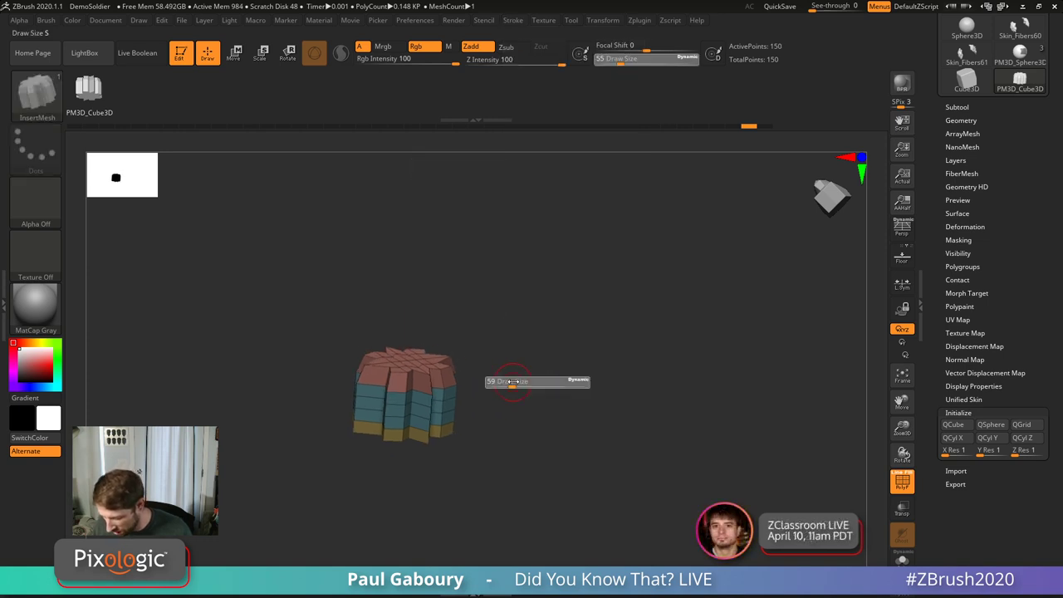
{"action": "left_click", "coordinate": [514, 383]}
{"action": "left_click_drag", "start_coordinate": [614, 294], "coordinate": [741, 273]}
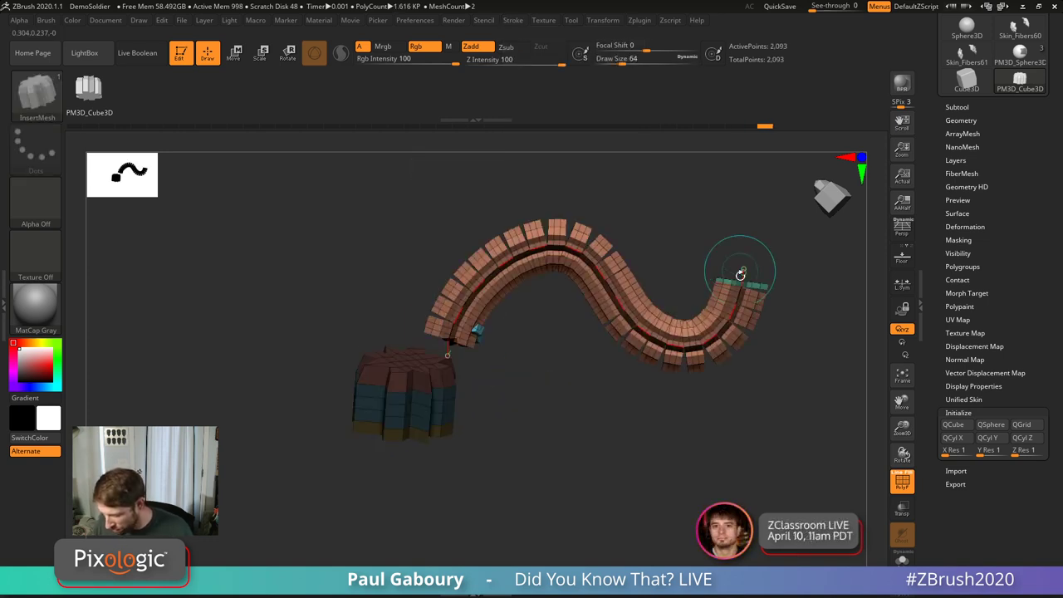
Step: Reshape the insert curve by pulling its start and end points away from the block to new positions
{"action": "mouse_move", "coordinate": [450, 356]}
{"action": "left_mouse_down"}
{"action": "mouse_move", "coordinate": [345, 284]}
{"action": "mouse_move", "coordinate": [227, 267]}
{"action": "left_mouse_up"}
{"action": "right_click_drag", "start_coordinate": [515, 342], "coordinate": [534, 457]}
{"action": "left_click_drag", "start_coordinate": [534, 456], "coordinate": [533, 347]}
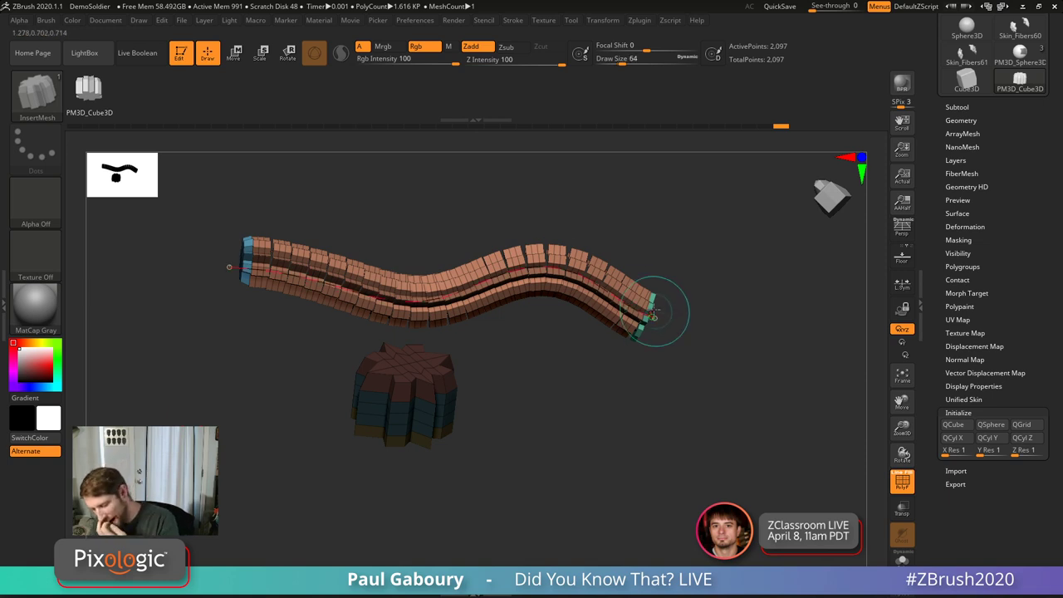
{"action": "left_click_drag", "start_coordinate": [643, 340], "coordinate": [670, 375]}
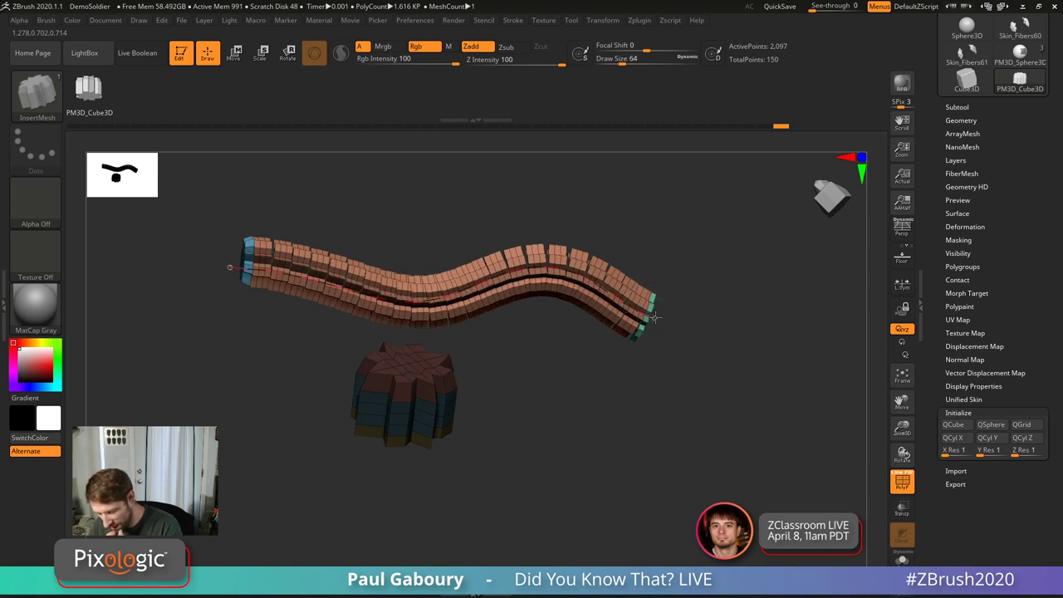
{"action": "left_click_drag", "start_coordinate": [656, 317], "coordinate": [685, 372]}
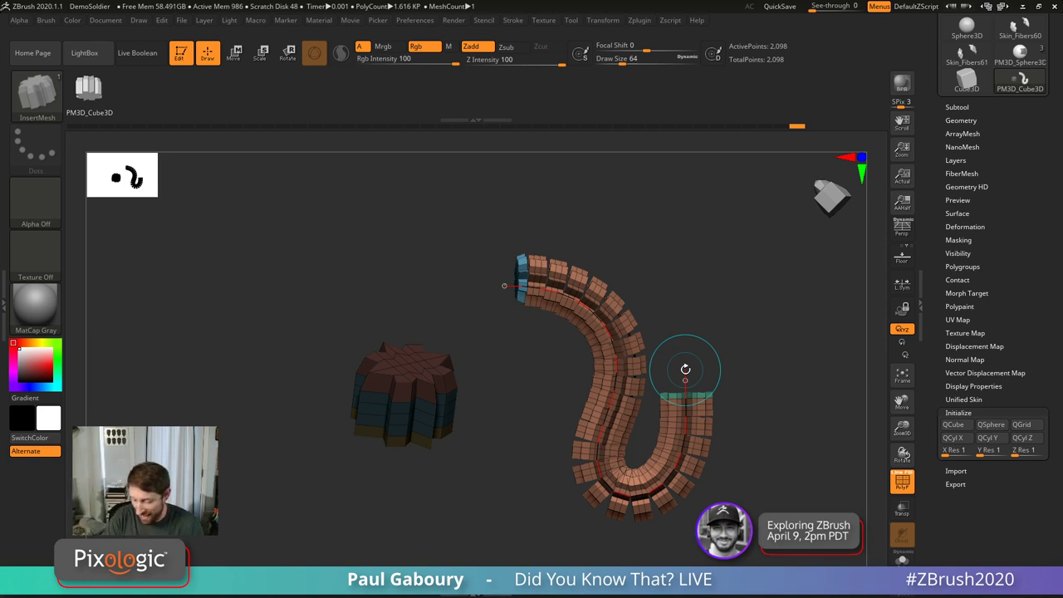
Step: Undo the curve edits and the inserted curve mesh so that only the original block remains
{"action": "key", "text": "ctrl+z"}
{"action": "key", "text": "ctrl+z"}
{"action": "key", "text": "ctrl+z"}
{"action": "key", "text": "ctrl+z"}
{"action": "key", "text": "ctrl+z"}
{"action": "key", "text": "ctrl+z"}
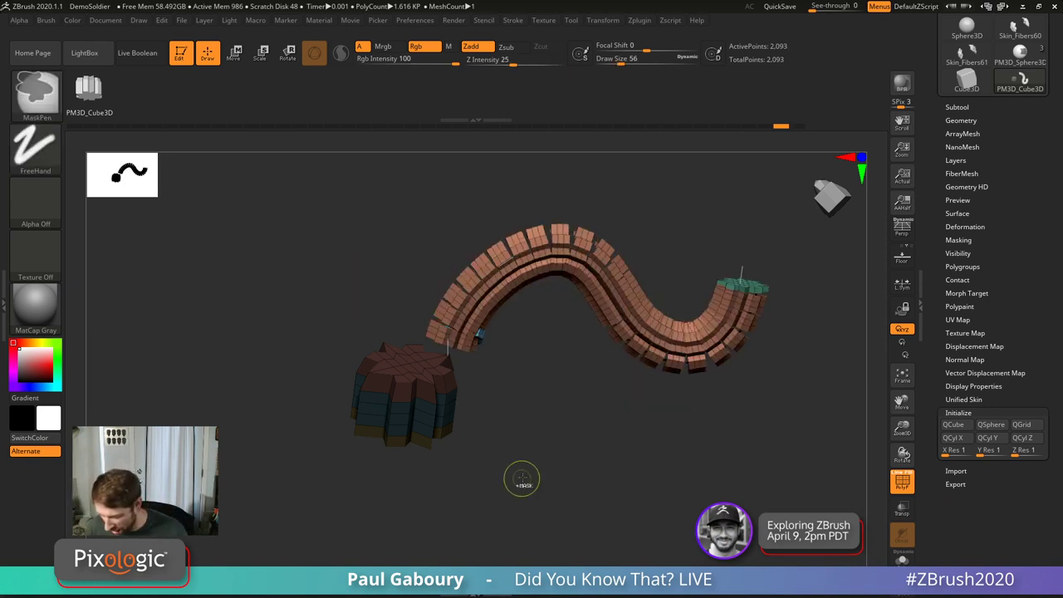
{"action": "right_click_drag", "start_coordinate": [515, 466], "coordinate": [565, 391], "text": "alt"}
Step: View the block straight from the front and draw a hook-shaped curve of repeated inserts in the empty space beside it
{"action": "right_click_drag", "start_coordinate": [565, 391], "coordinate": [598, 465], "text": "ctrl"}
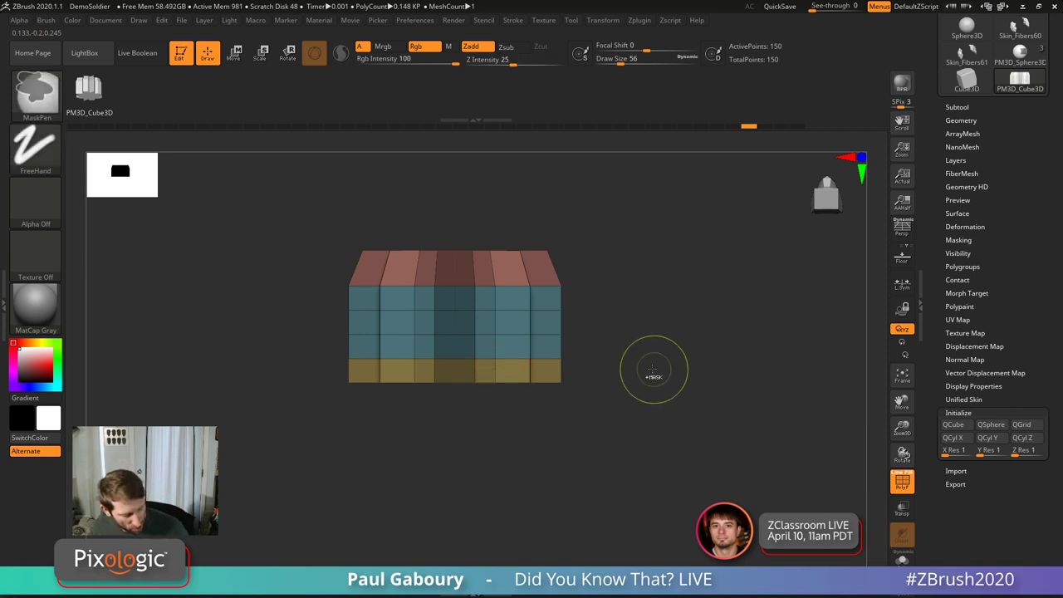
{"action": "left_click_drag", "start_coordinate": [653, 368], "coordinate": [554, 427], "text": "alt"}
{"action": "mouse_move", "coordinate": [670, 270]}
{"action": "left_mouse_down"}
{"action": "mouse_move", "coordinate": [662, 218]}
{"action": "mouse_move", "coordinate": [676, 420]}
{"action": "left_mouse_up"}
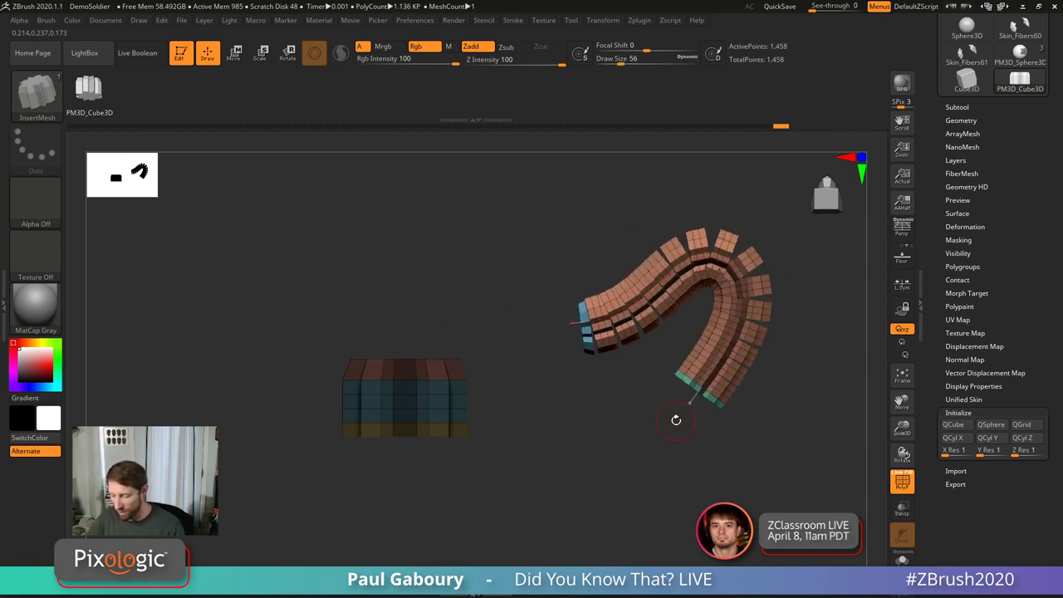
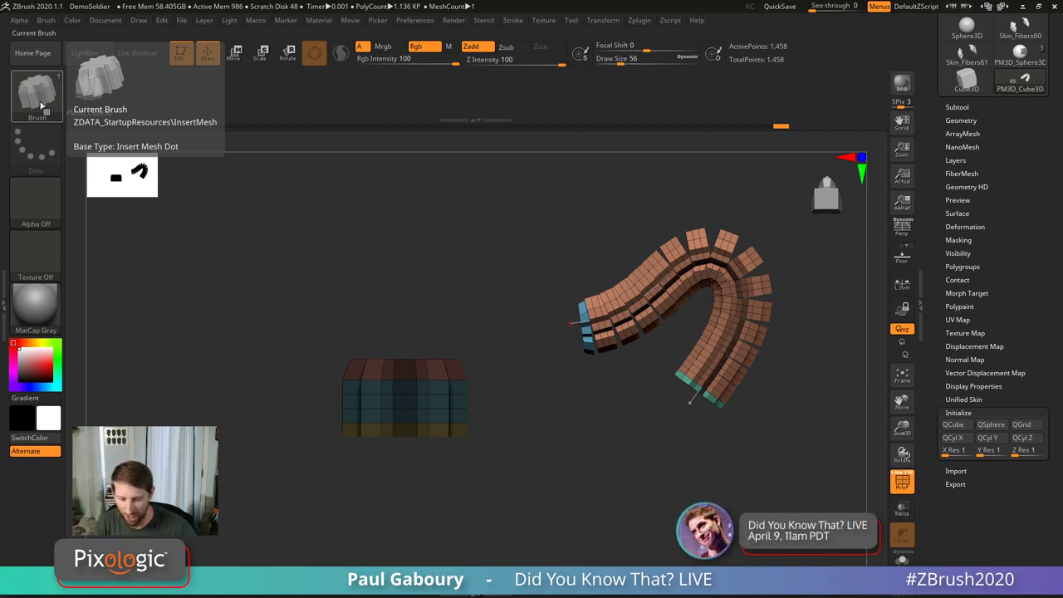
Step: Set the insert brush's Curve Res modifier to 4
{"action": "left_click", "coordinate": [46, 20]}
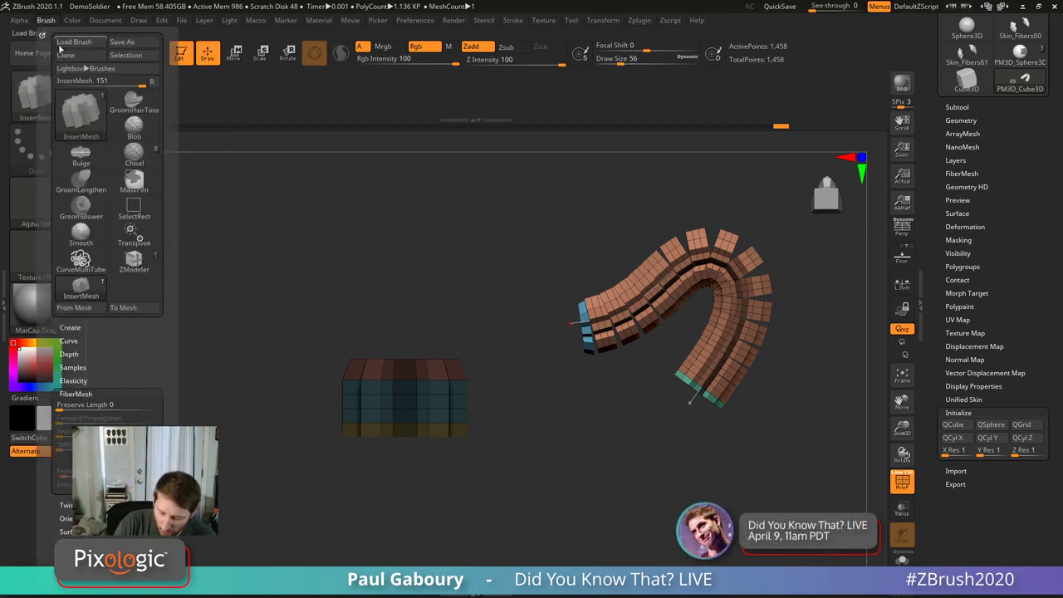
{"action": "left_click", "coordinate": [153, 81]}
{"action": "left_click", "coordinate": [76, 260]}
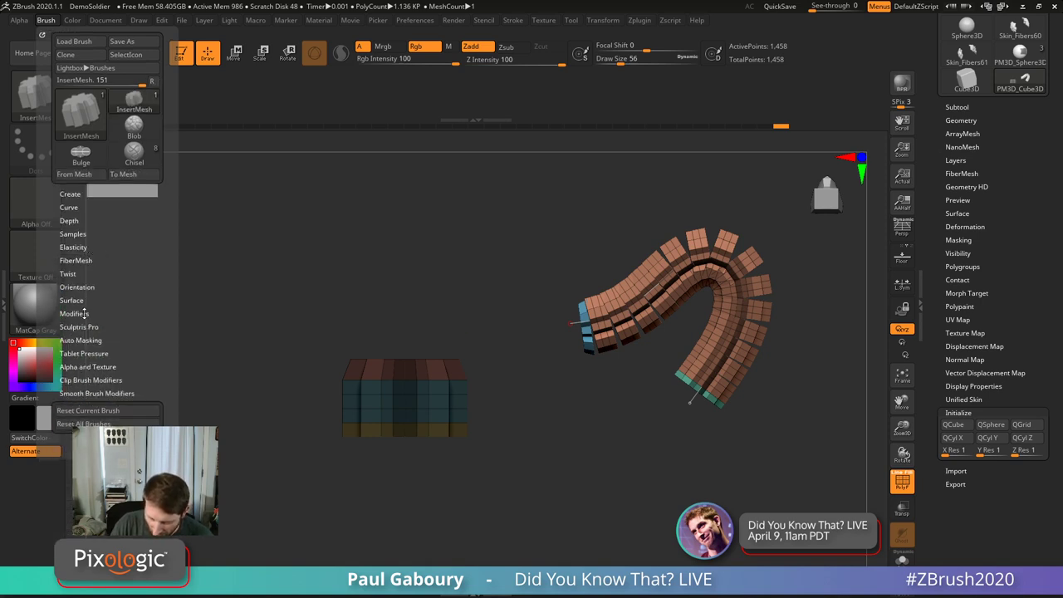
{"action": "left_click", "coordinate": [83, 314]}
{"action": "mouse_move", "coordinate": [127, 387]}
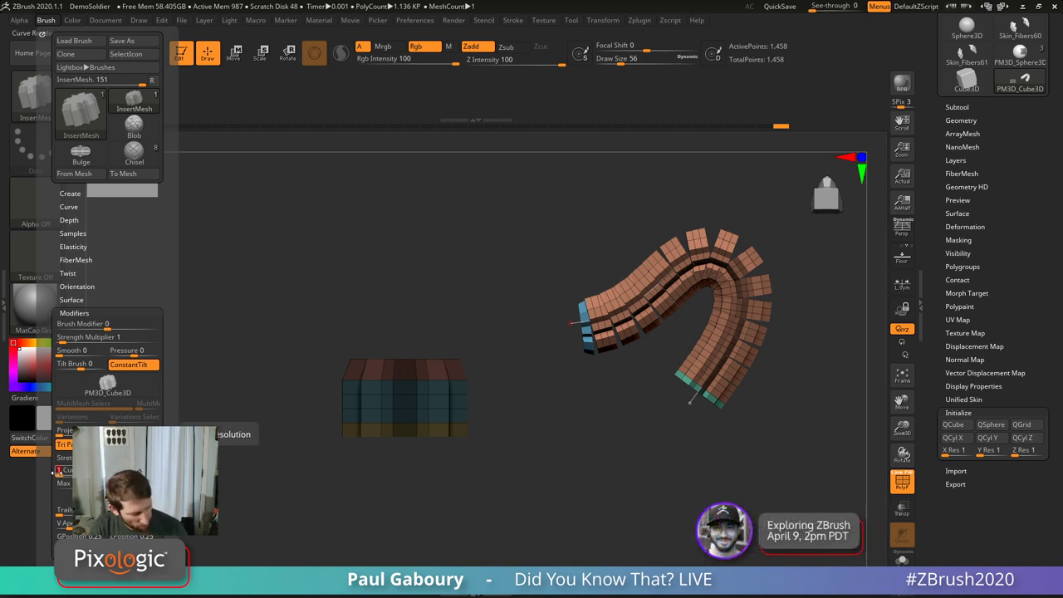
{"action": "type", "text": "4"}
{"action": "key", "text": "Return"}
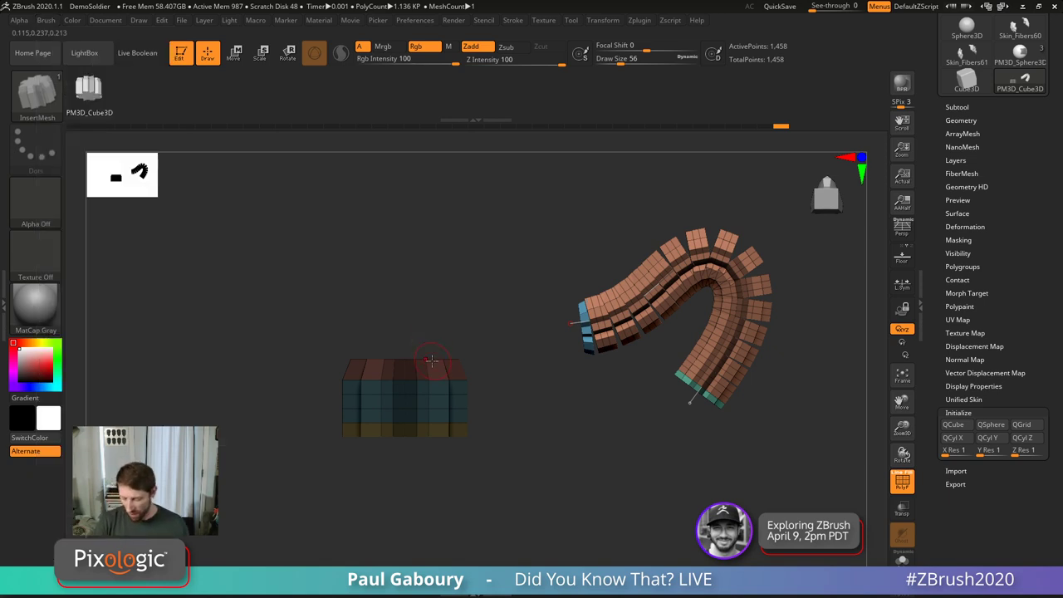
Step: Draw a large S-shaped insert curve from above the block into the empty space beside it, and hide the polyframe display
{"action": "mouse_move", "coordinate": [429, 360]}
{"action": "left_mouse_down"}
{"action": "mouse_move", "coordinate": [278, 225]}
{"action": "mouse_move", "coordinate": [249, 528]}
{"action": "mouse_move", "coordinate": [201, 517]}
{"action": "left_mouse_up"}
{"action": "left_click_drag", "start_coordinate": [423, 319], "coordinate": [423, 320]}
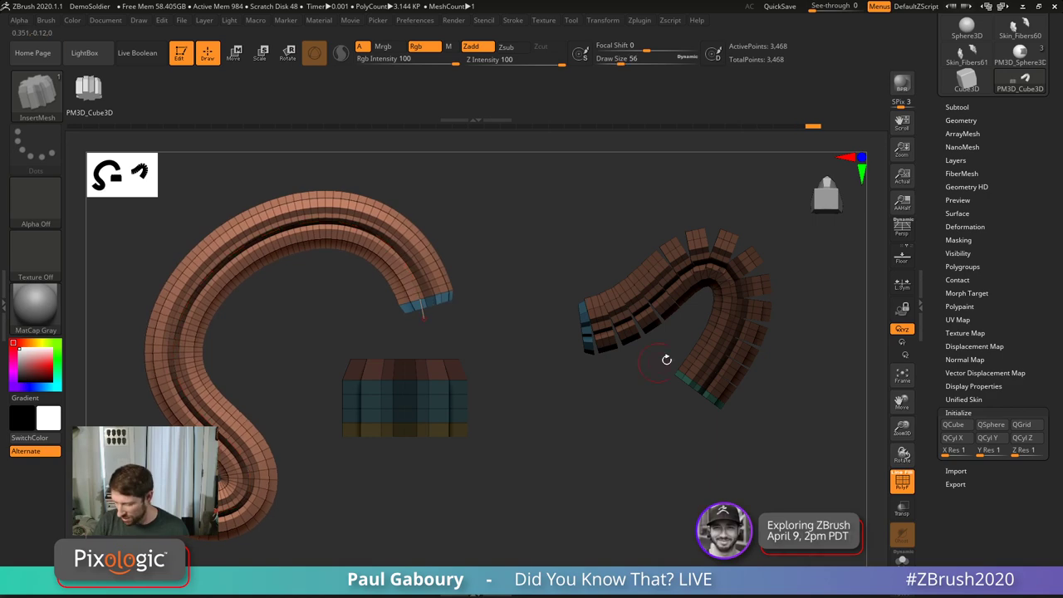
{"action": "left_click_drag", "start_coordinate": [563, 451], "coordinate": [595, 500], "text": "ctrl"}
{"action": "left_click_drag", "start_coordinate": [615, 384], "coordinate": [491, 467]}
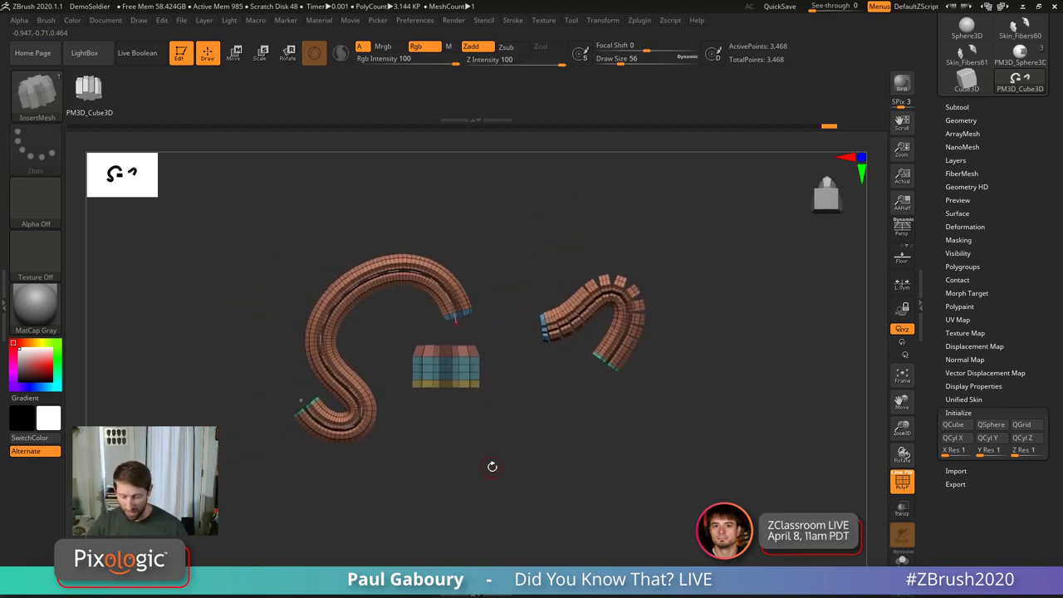
{"action": "key", "text": "shift+f"}
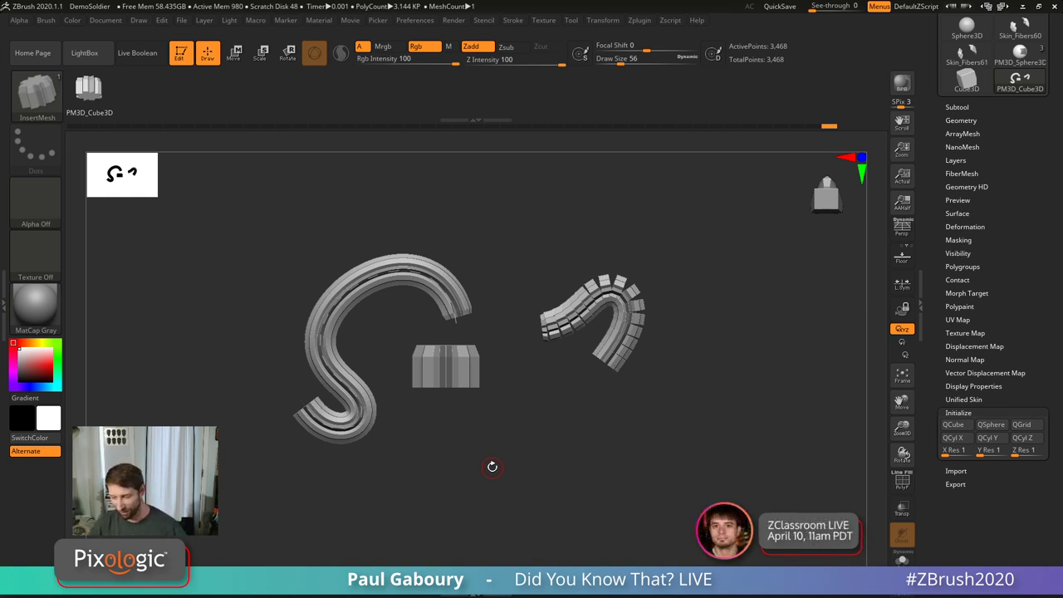
Step: Review the stroke's curve options and the brush's Tri Parts, Weld Points and Curve Res modifiers
{"action": "left_click", "coordinate": [512, 20]}
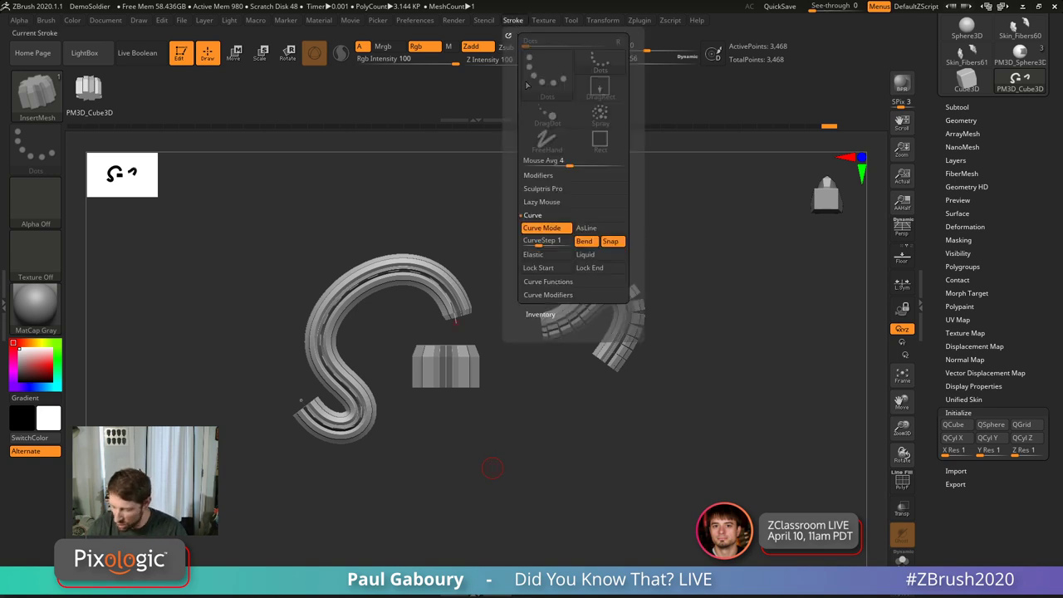
{"action": "left_click", "coordinate": [540, 215]}
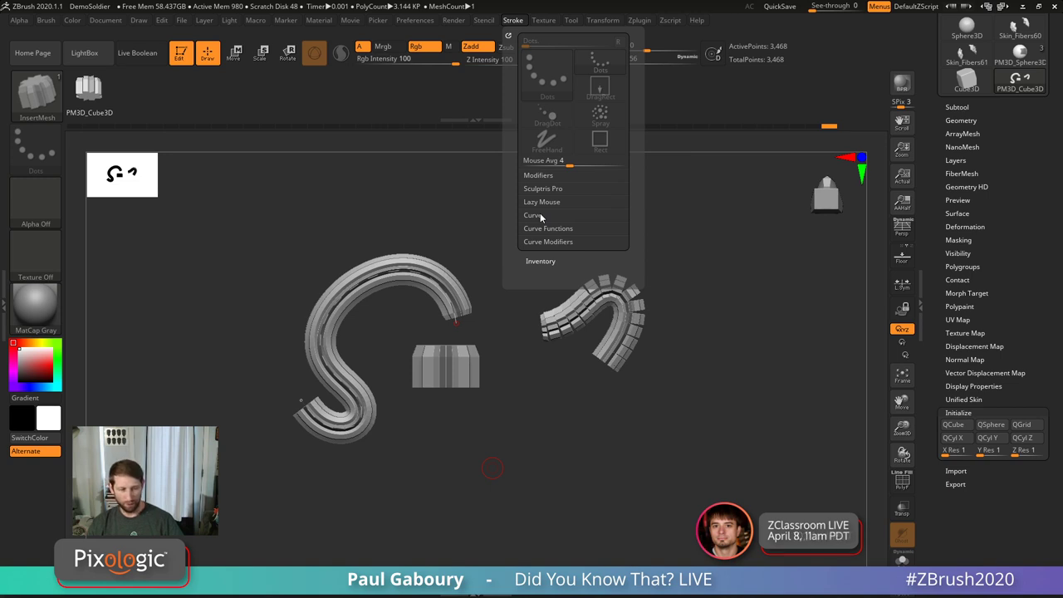
{"action": "left_click", "coordinate": [45, 20]}
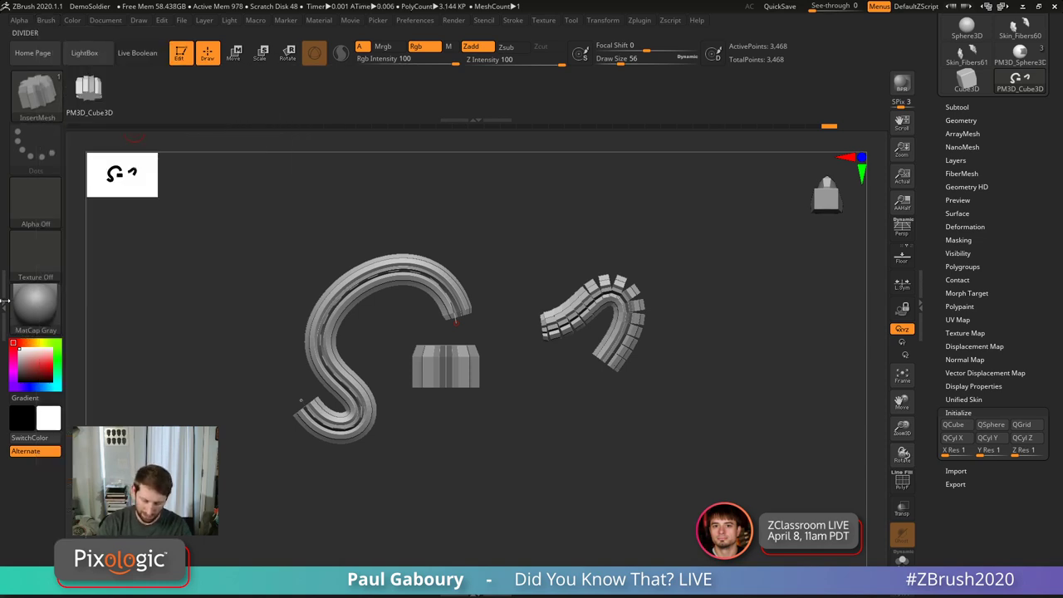
{"action": "left_click", "coordinate": [5, 302]}
{"action": "scroll", "coordinate": [91, 307], "scroll_direction": "down", "scroll_amount": 5}
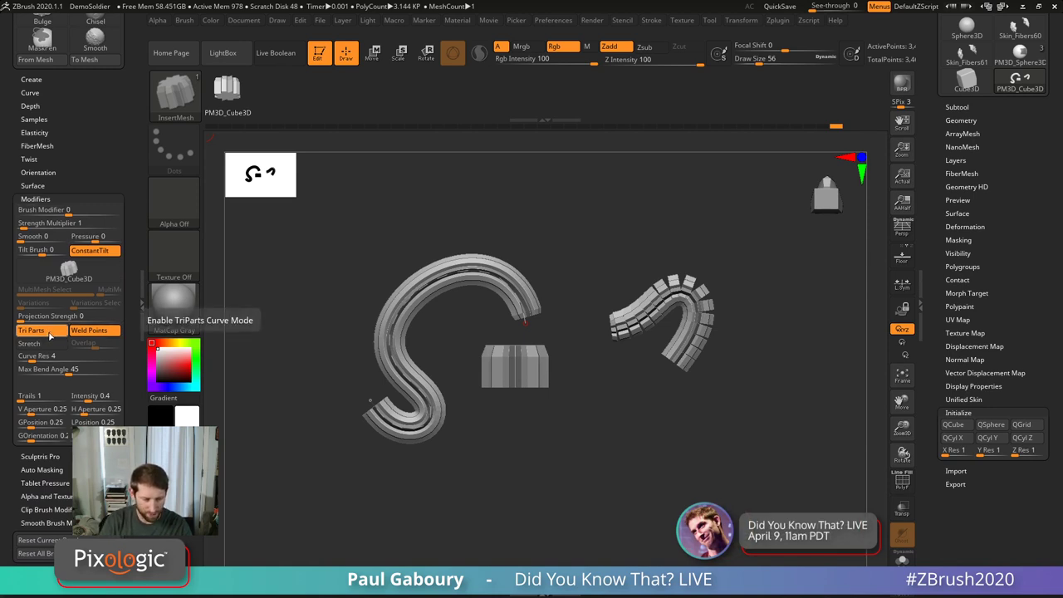
{"action": "scroll", "coordinate": [74, 233], "scroll_direction": "down", "scroll_amount": 5}
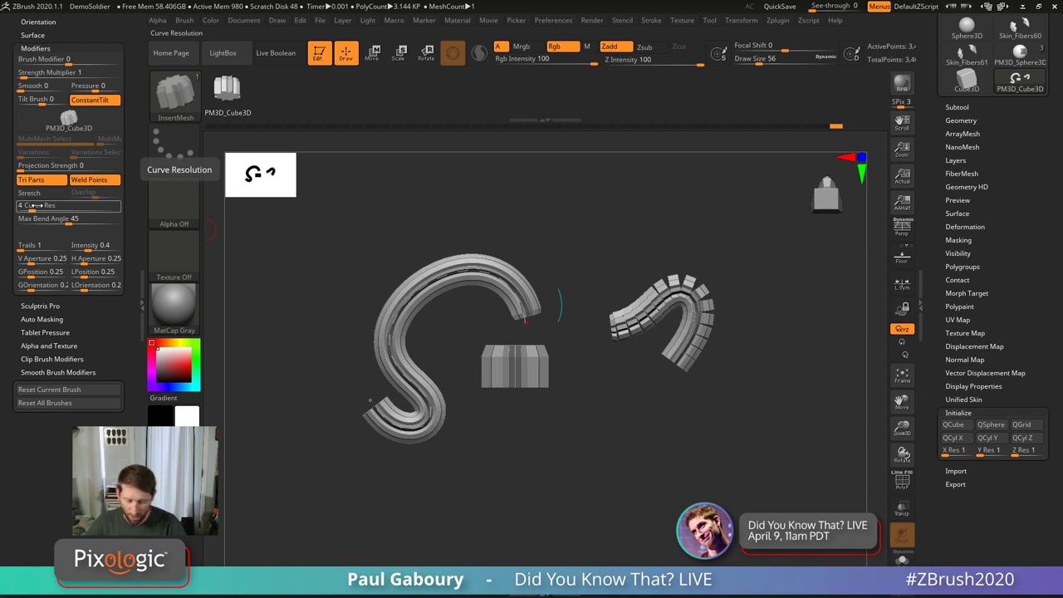
{"action": "left_click", "coordinate": [142, 299]}
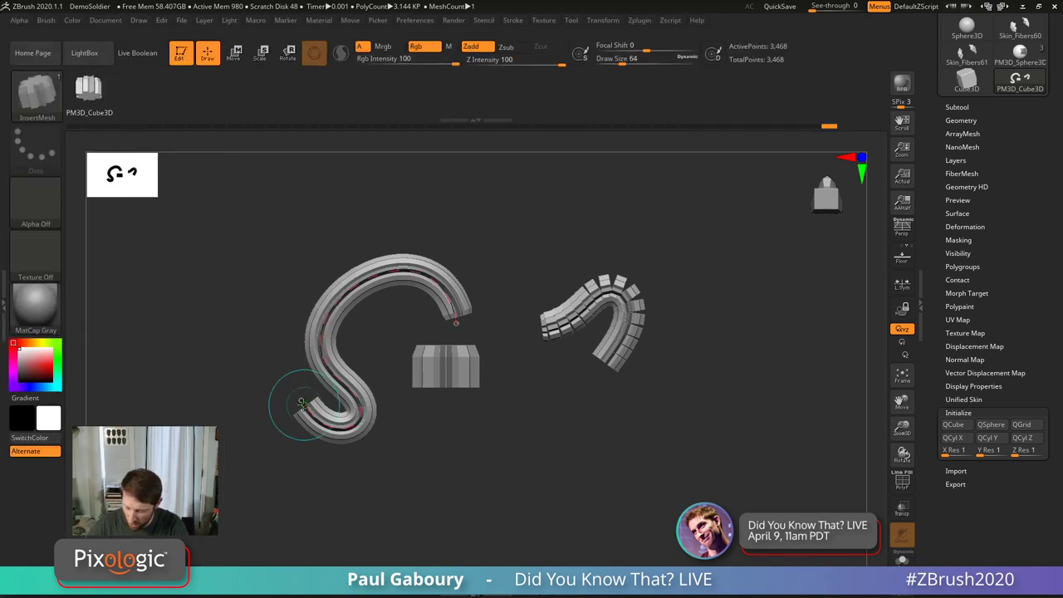
Step: Pull the S curve's lower end below the block and taper the mesh with the Size curve modifier and a vertically flipped falloff
{"action": "left_click_drag", "start_coordinate": [302, 404], "coordinate": [390, 492]}
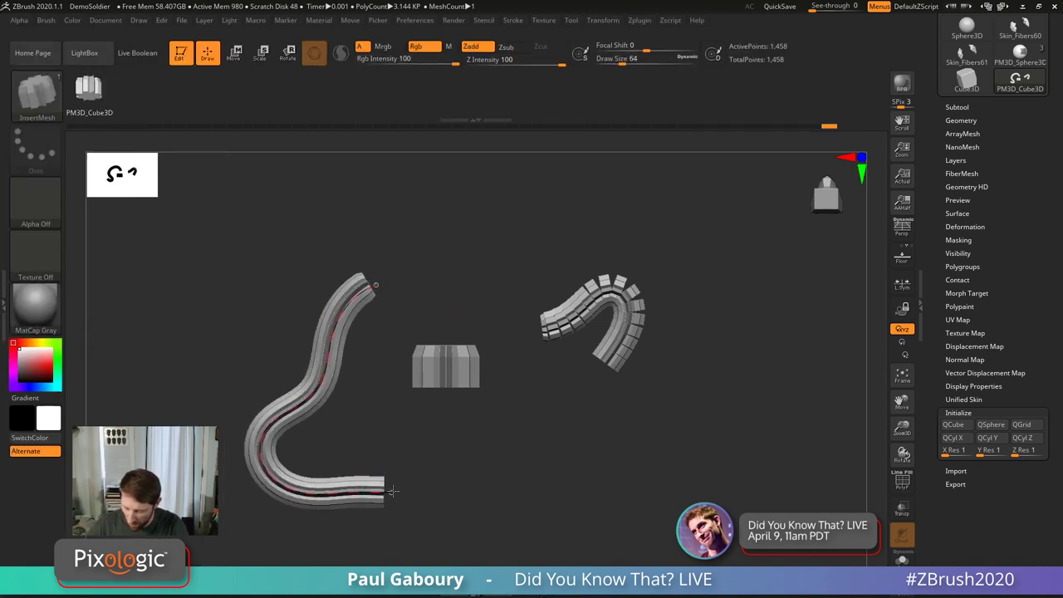
{"action": "left_click", "coordinate": [514, 20]}
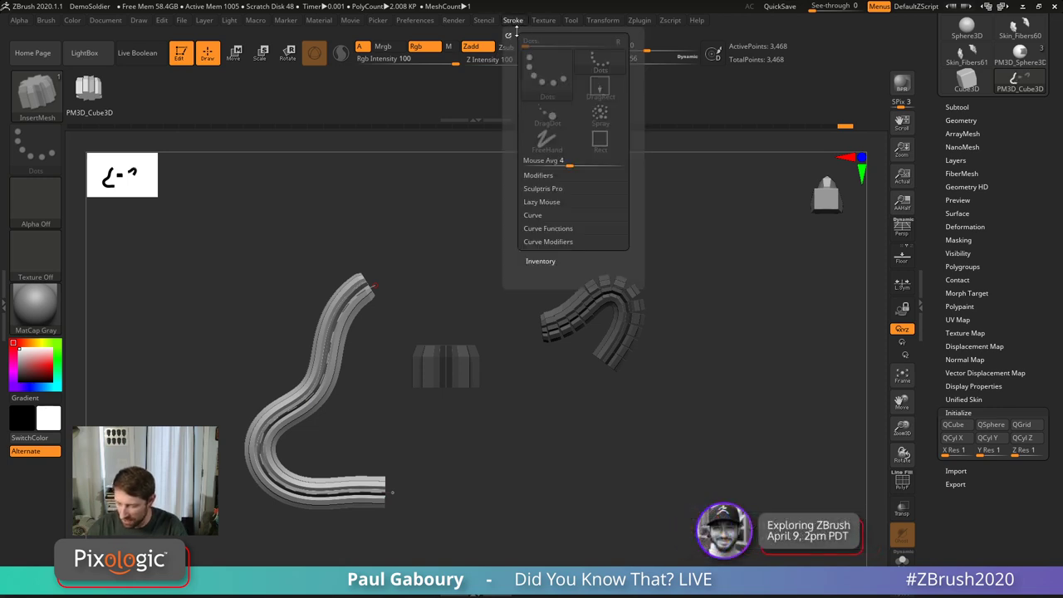
{"action": "left_click", "coordinate": [568, 242]}
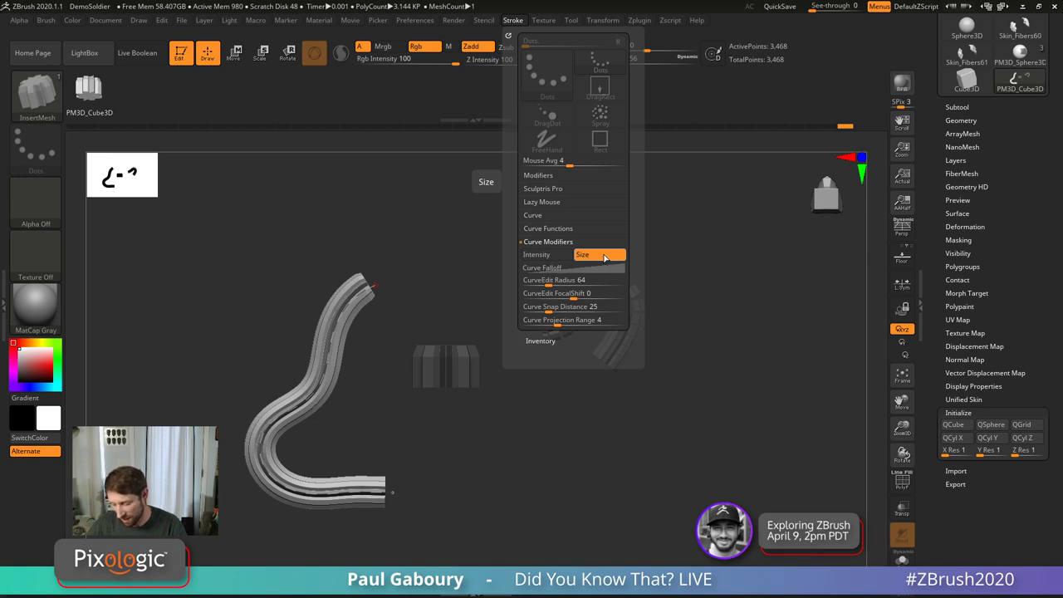
{"action": "left_click", "coordinate": [595, 268]}
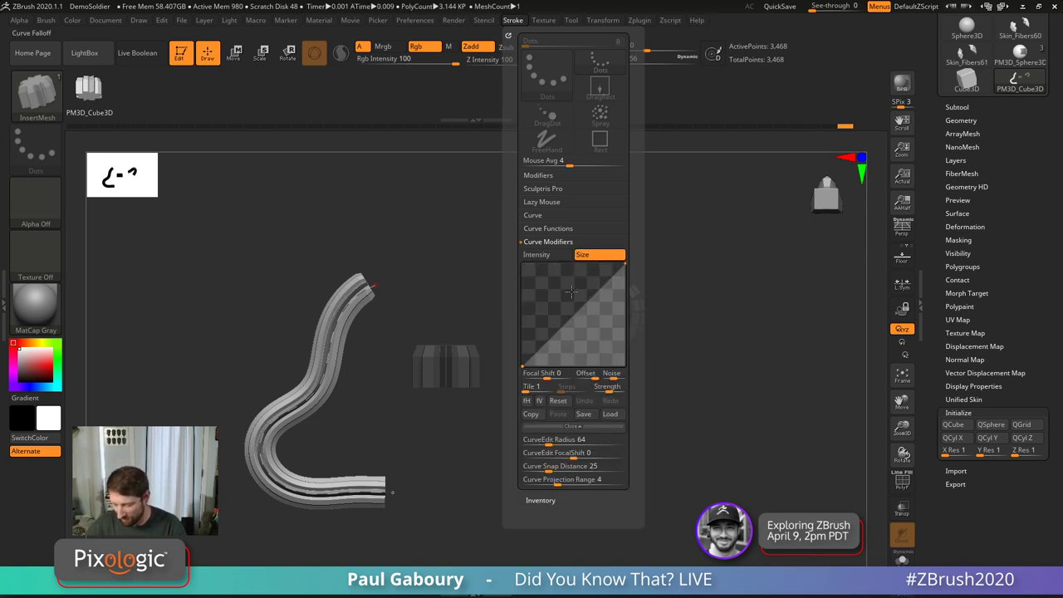
{"action": "left_click", "coordinate": [539, 400]}
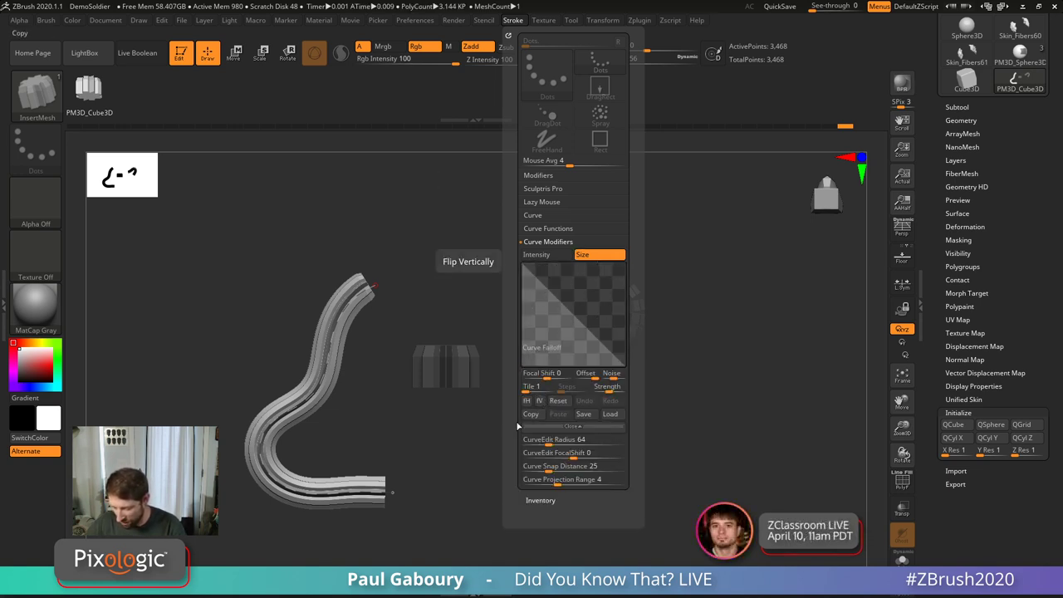
{"action": "left_click_drag", "start_coordinate": [393, 491], "coordinate": [405, 499]}
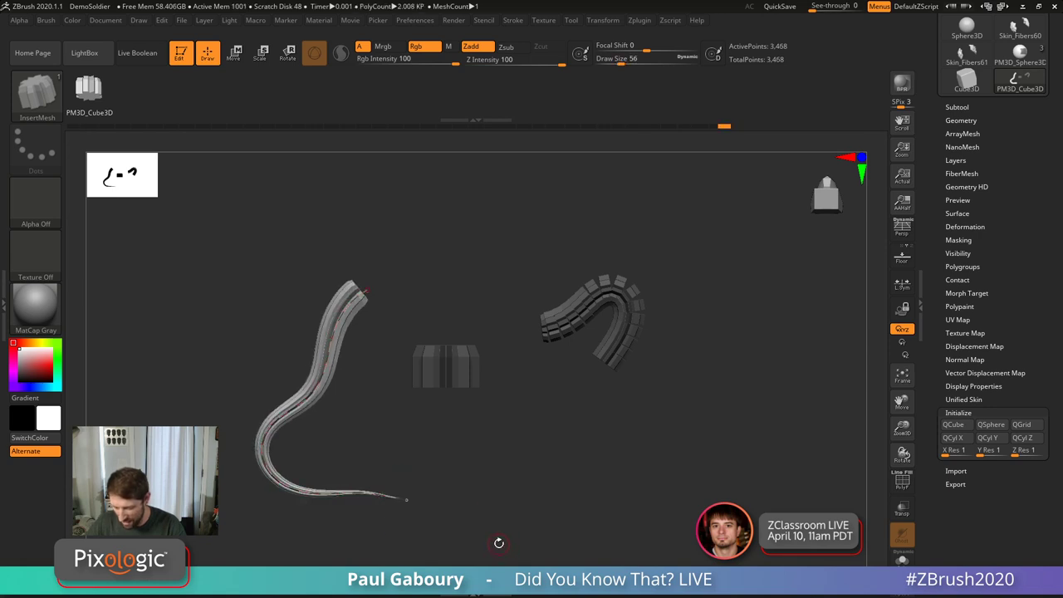
Step: Raise the low end of the curve falloff graph for a blunter tip and update the drawn curve with it
{"action": "left_click", "coordinate": [513, 21]}
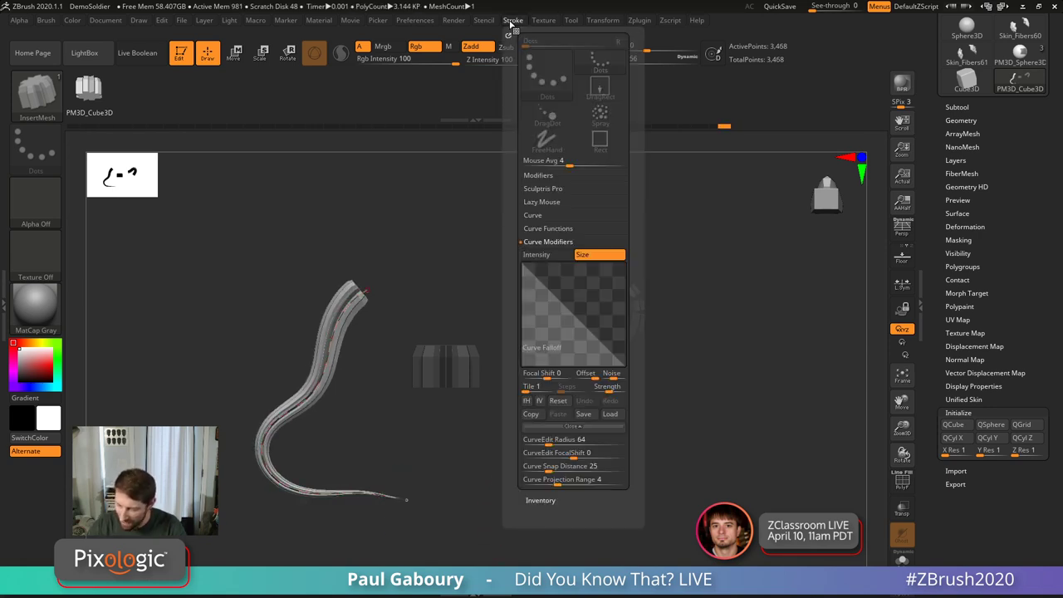
{"action": "left_click_drag", "start_coordinate": [625, 357], "coordinate": [626, 328]}
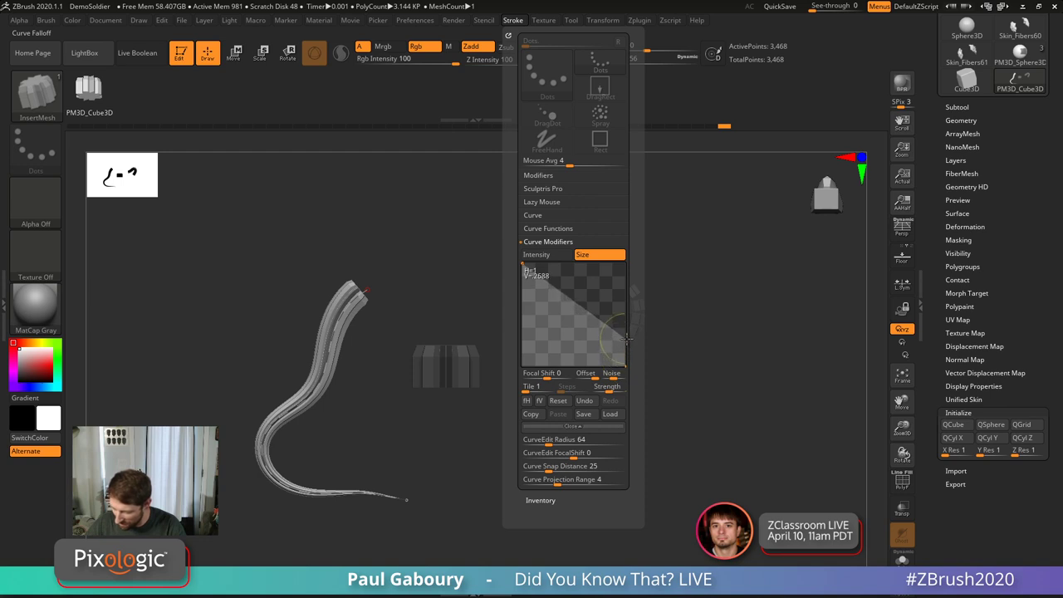
{"action": "left_click", "coordinate": [407, 499]}
{"action": "left_click_drag", "start_coordinate": [498, 500], "coordinate": [505, 467]}
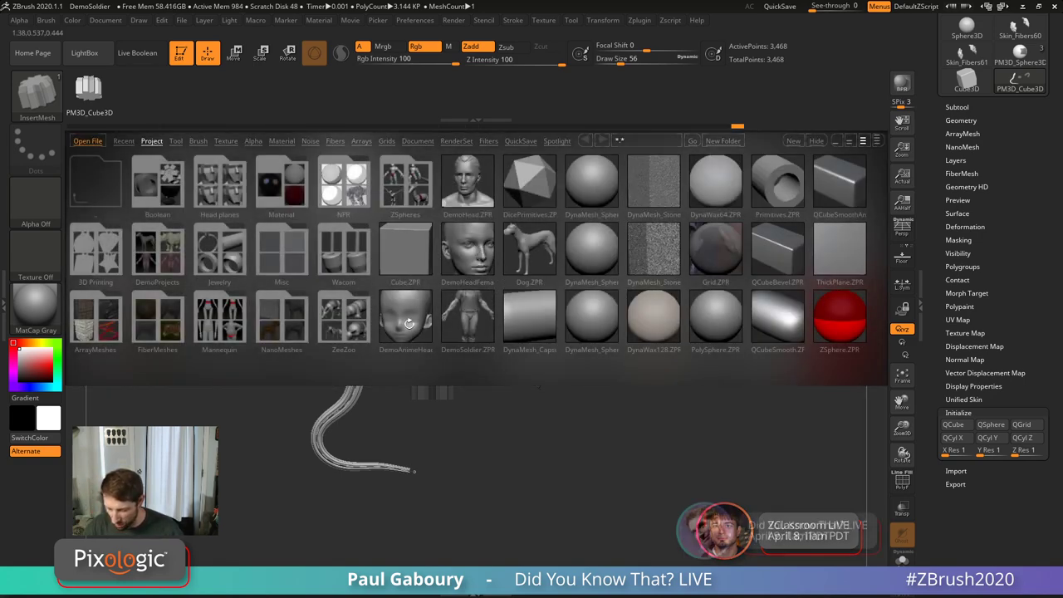
Step: Load DemoHead.ZTL from the LightBox tools and frame the head in the view
{"action": "left_click", "coordinate": [175, 141]}
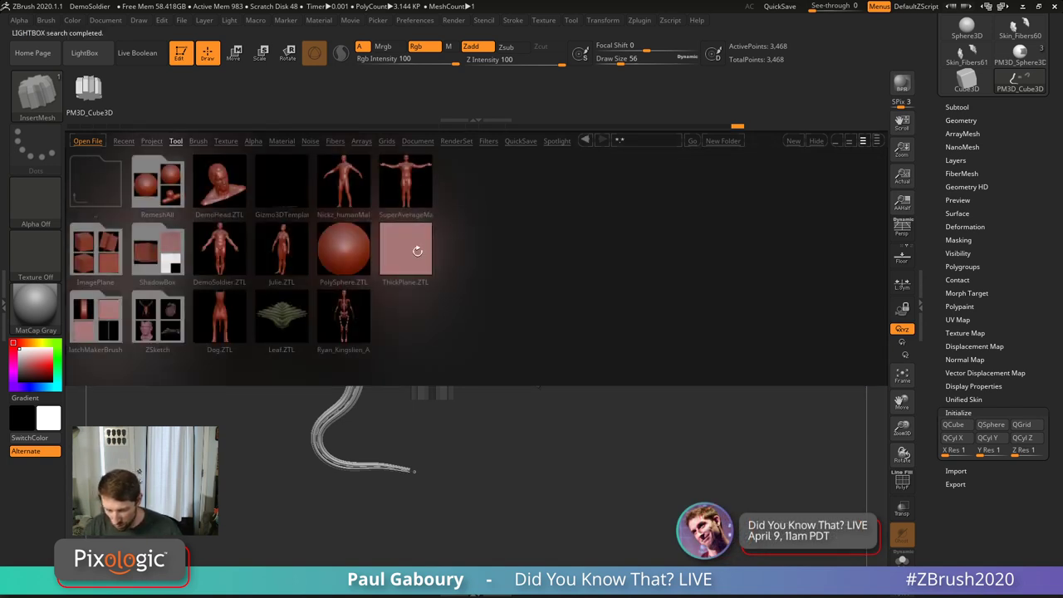
{"action": "double_click", "coordinate": [219, 185]}
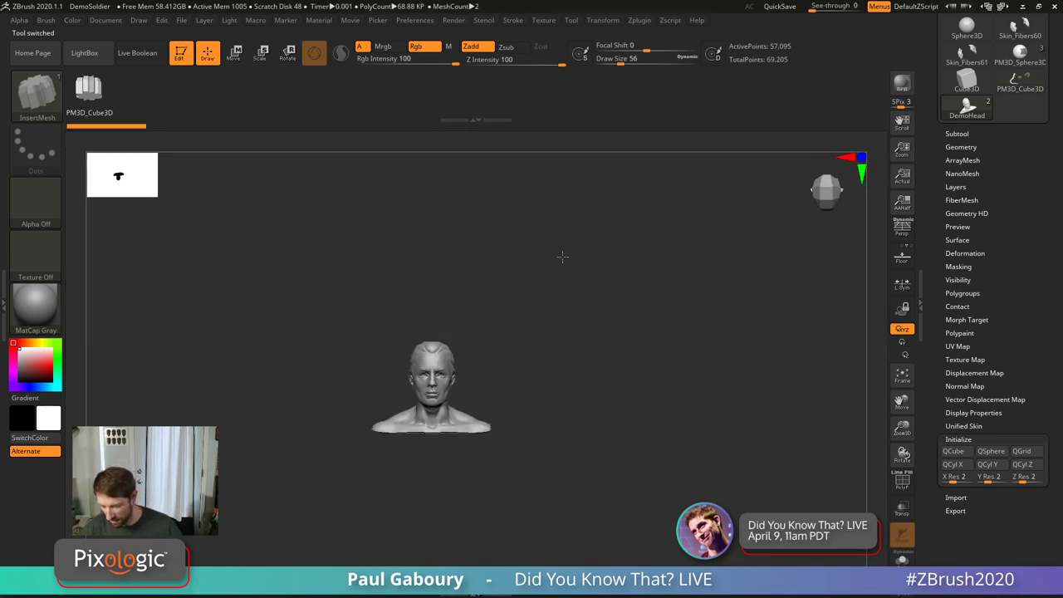
{"action": "right_click_drag", "start_coordinate": [552, 268], "coordinate": [659, 431], "text": "ctrl"}
{"action": "right_click_drag", "start_coordinate": [659, 431], "coordinate": [713, 395], "text": "alt"}
Step: Delete the lower subdivision levels of the DemoHead subtool
{"action": "left_click", "coordinate": [958, 134]}
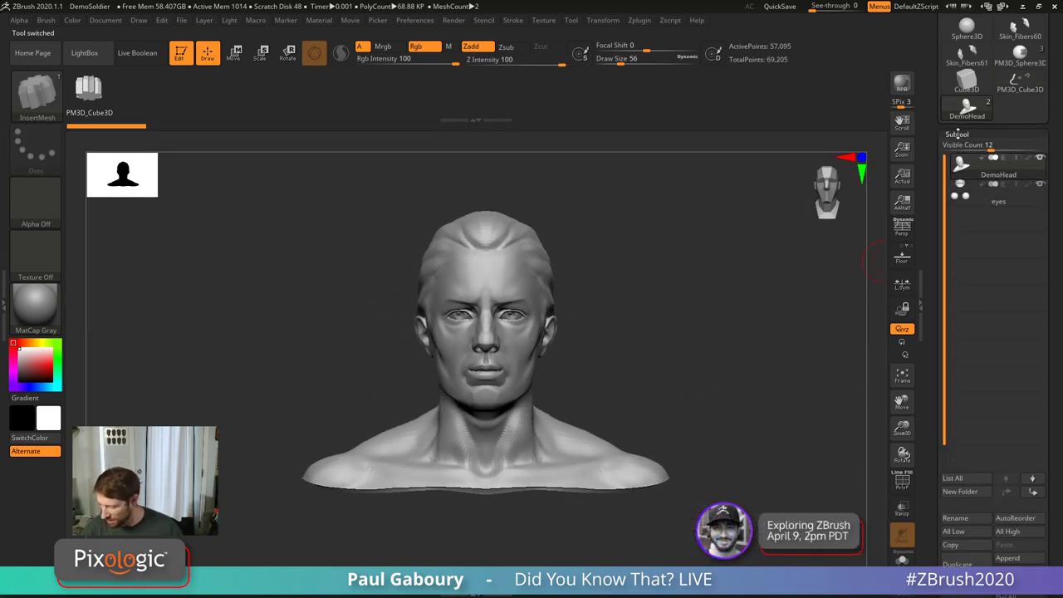
{"action": "left_click", "coordinate": [960, 134]}
{"action": "left_click", "coordinate": [970, 148]}
{"action": "left_click", "coordinate": [963, 187]}
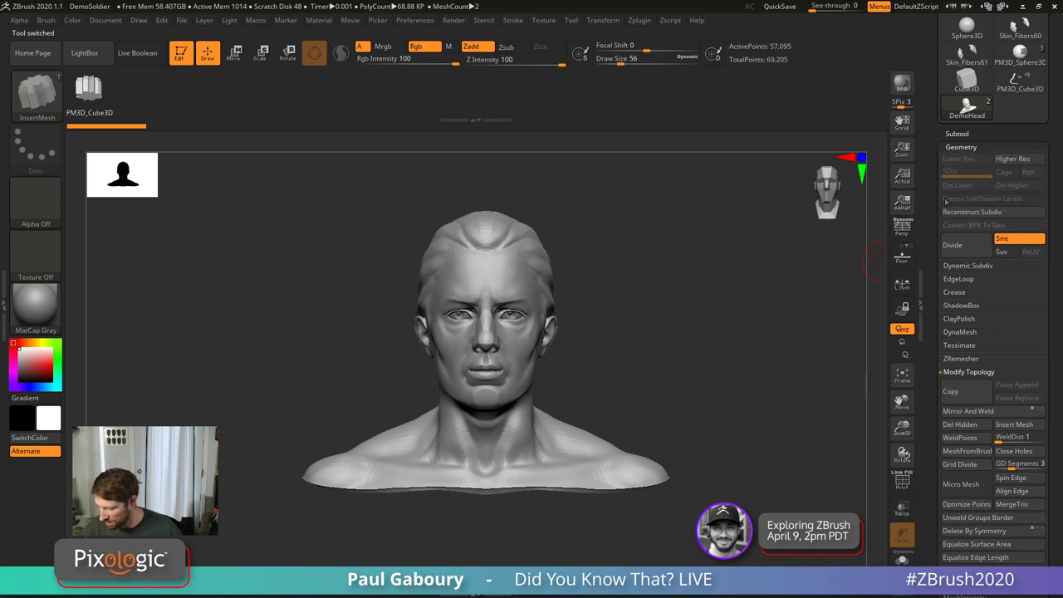
Step: Try mirrored tapered horns from the sides of the head, pull their base ends down to the chest, and undo them
{"action": "left_click_drag", "start_coordinate": [604, 305], "coordinate": [515, 289]}
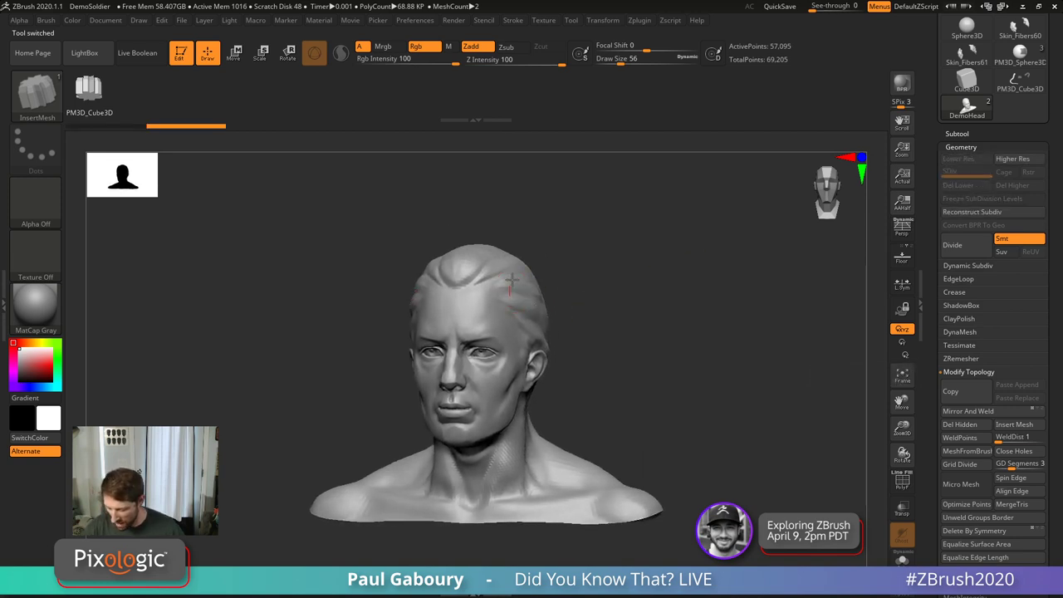
{"action": "left_click_drag", "start_coordinate": [606, 414], "coordinate": [675, 470]}
{"action": "left_click_drag", "start_coordinate": [715, 420], "coordinate": [739, 398]}
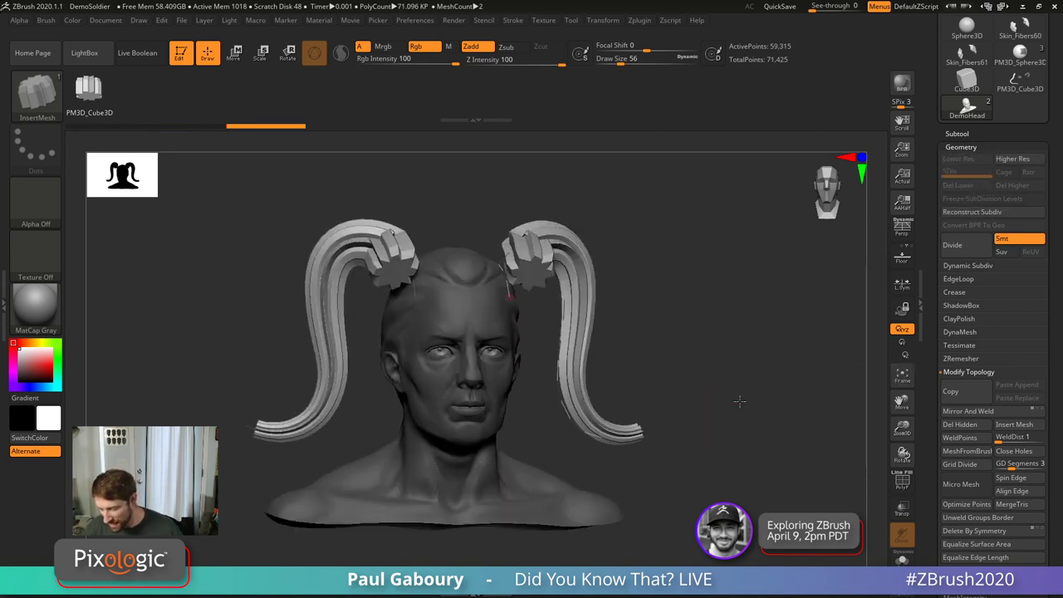
{"action": "left_click_drag", "start_coordinate": [504, 296], "coordinate": [492, 501]}
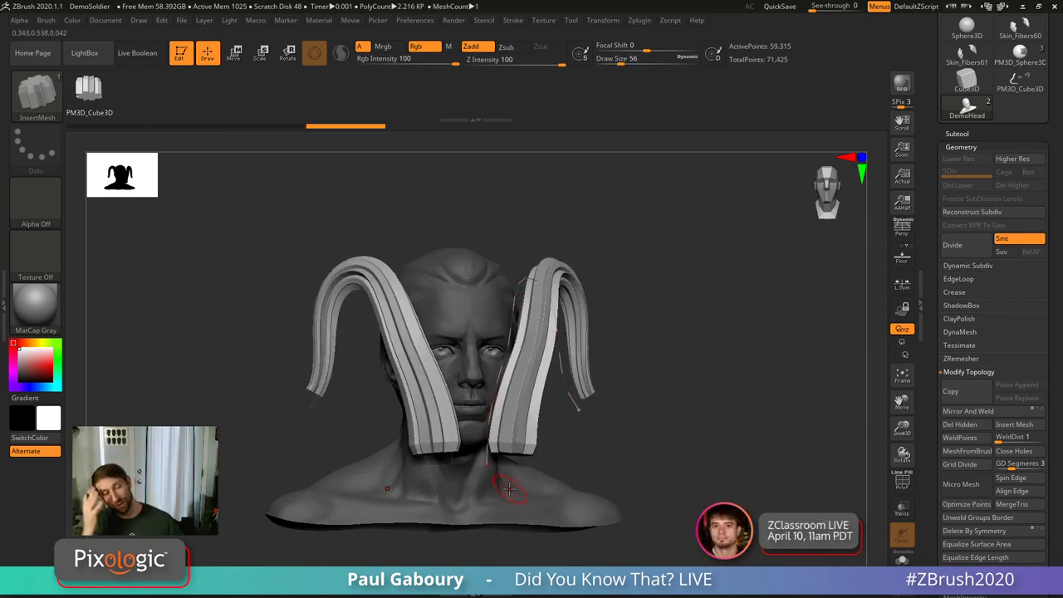
{"action": "mouse_move", "coordinate": [716, 402]}
{"action": "left_mouse_down"}
{"action": "mouse_move", "coordinate": [695, 408]}
{"action": "mouse_move", "coordinate": [703, 396]}
{"action": "left_mouse_up"}
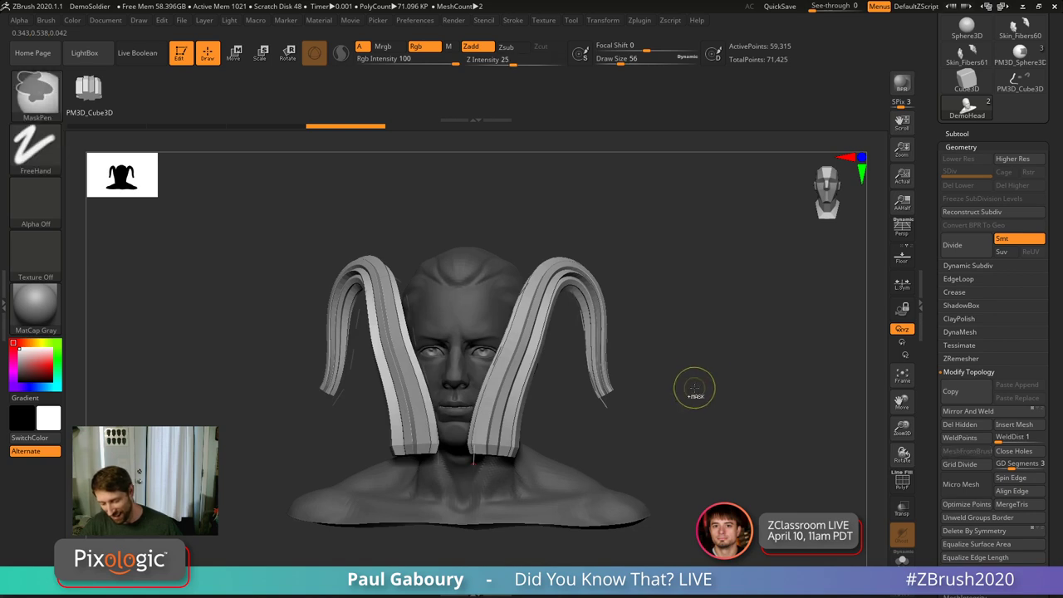
{"action": "key", "text": "ctrl+z"}
{"action": "key", "text": "ctrl+z"}
Step: Set the draw size to 41, try thinner mirrored horns with their tips pulled up and outward, and undo the horns
{"action": "mouse_move", "coordinate": [664, 329]}
{"action": "left_mouse_down"}
{"action": "mouse_move", "coordinate": [634, 334]}
{"action": "mouse_move", "coordinate": [644, 325]}
{"action": "left_mouse_up"}
{"action": "key", "text": "s"}
{"action": "left_click_drag", "start_coordinate": [644, 326], "coordinate": [616, 316]}
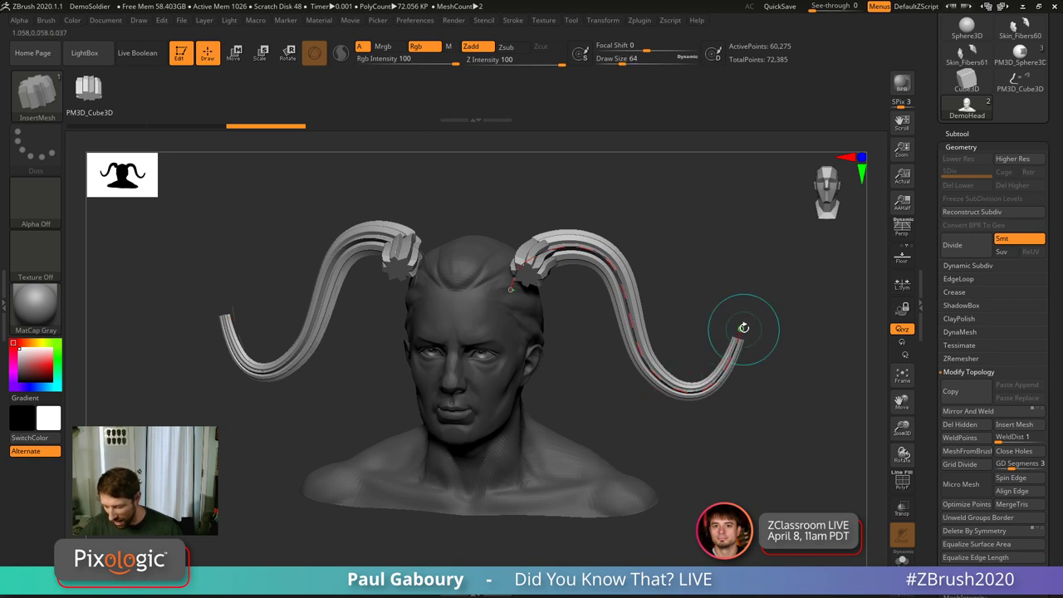
{"action": "mouse_move", "coordinate": [740, 331]}
{"action": "left_mouse_down"}
{"action": "mouse_move", "coordinate": [810, 237]}
{"action": "mouse_move", "coordinate": [834, 257]}
{"action": "left_mouse_up"}
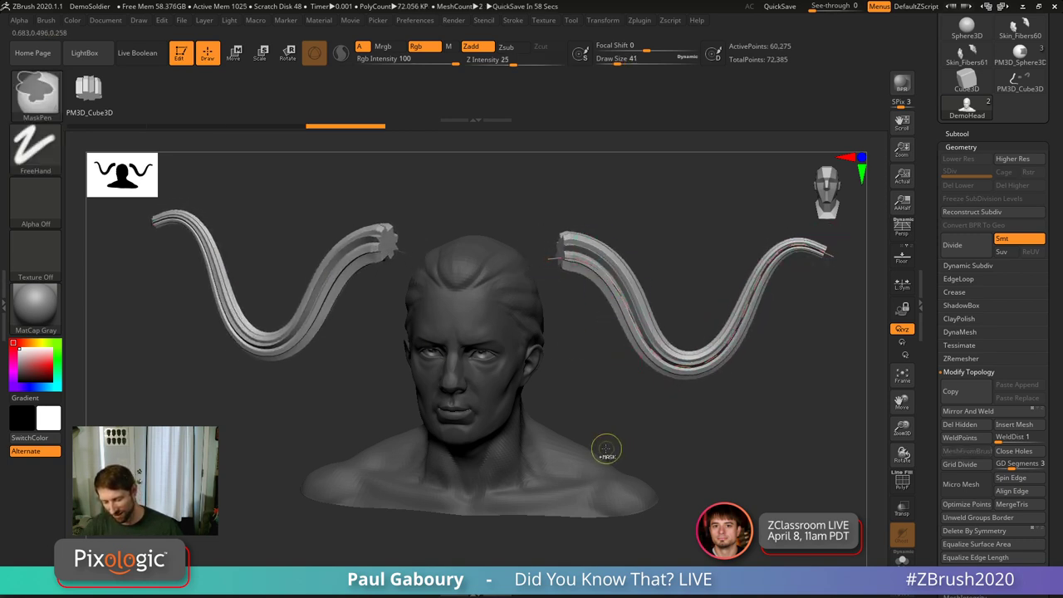
{"action": "key", "text": "ctrl+z"}
{"action": "key", "text": "ctrl+z"}
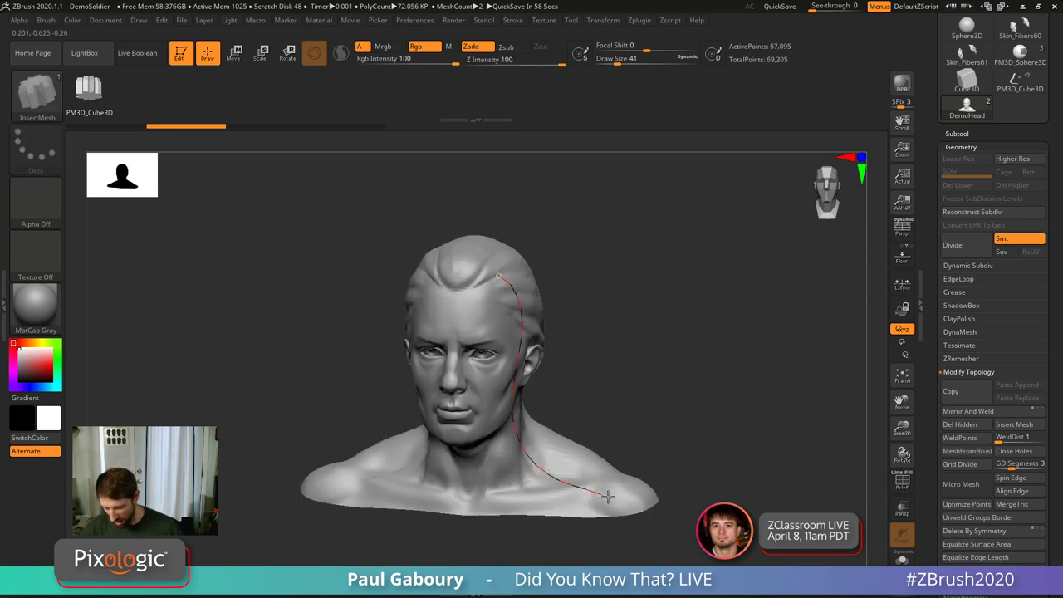
Step: Try a mirrored insert curve from the hairline down to the shoulder, pull its end away from the body, and undo it
{"action": "left_click_drag", "start_coordinate": [608, 496], "coordinate": [609, 497]}
{"action": "mouse_move", "coordinate": [670, 417]}
{"action": "left_mouse_down"}
{"action": "mouse_move", "coordinate": [636, 409]}
{"action": "mouse_move", "coordinate": [657, 405]}
{"action": "left_mouse_up"}
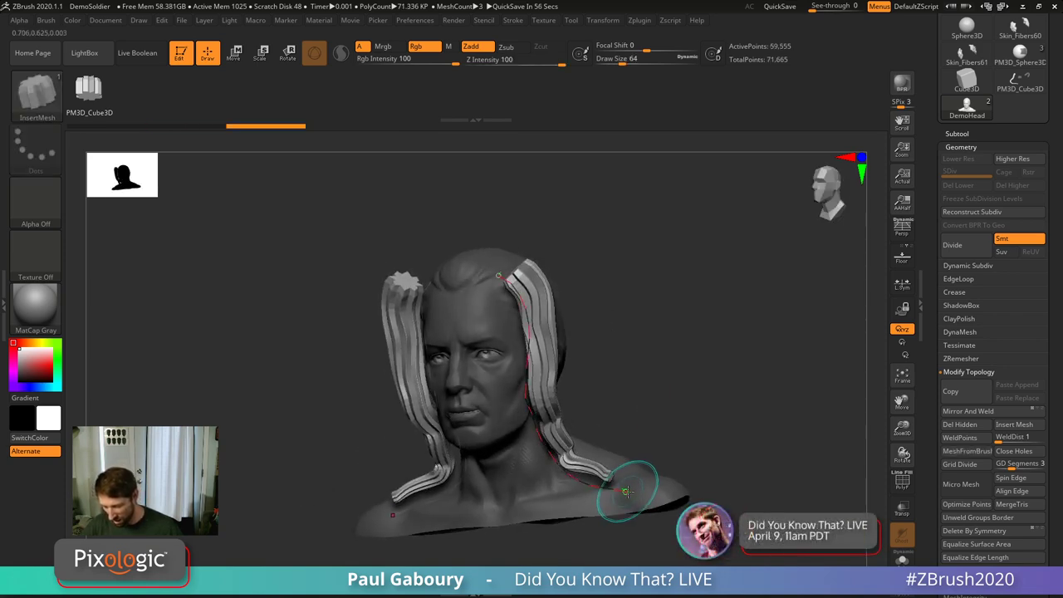
{"action": "left_click_drag", "start_coordinate": [626, 492], "coordinate": [772, 554]}
{"action": "key", "text": "ctrl+z"}
Step: Undo the last insert curve and enable Lock Start and Lock End in the stroke's curve settings
{"action": "key", "text": "ctrl+z"}
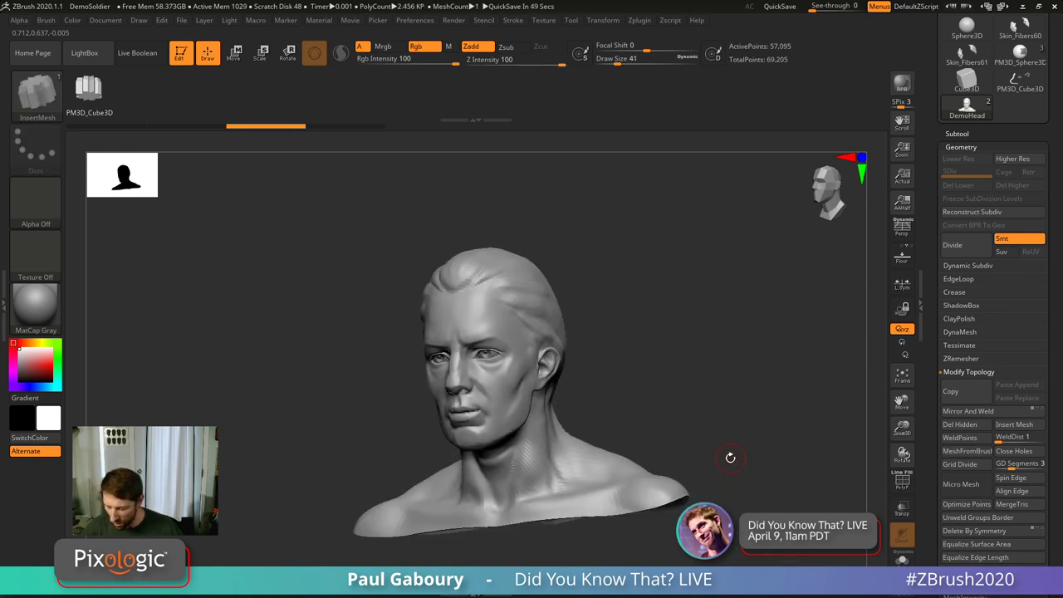
{"action": "key", "text": "ctrl+z"}
{"action": "left_click", "coordinate": [512, 20]}
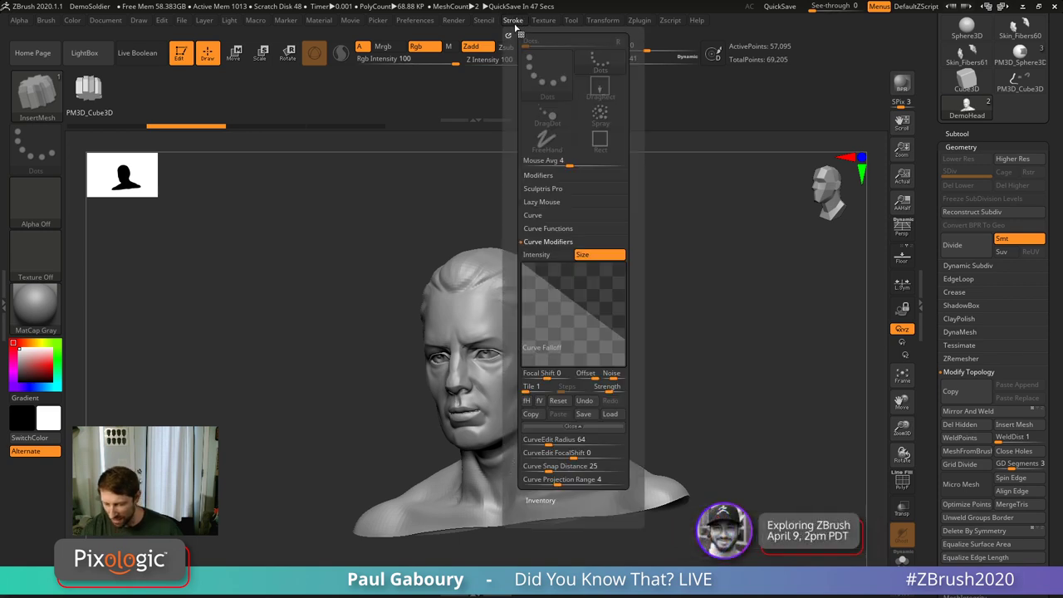
{"action": "left_click", "coordinate": [556, 242]}
{"action": "left_click", "coordinate": [534, 215]}
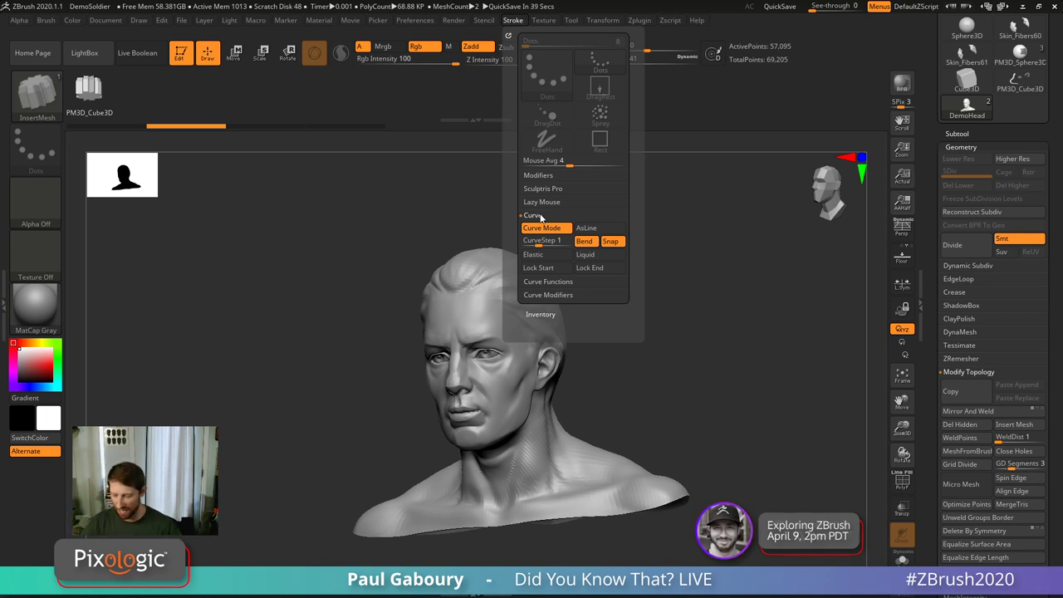
{"action": "left_click", "coordinate": [538, 267]}
{"action": "left_click", "coordinate": [592, 268]}
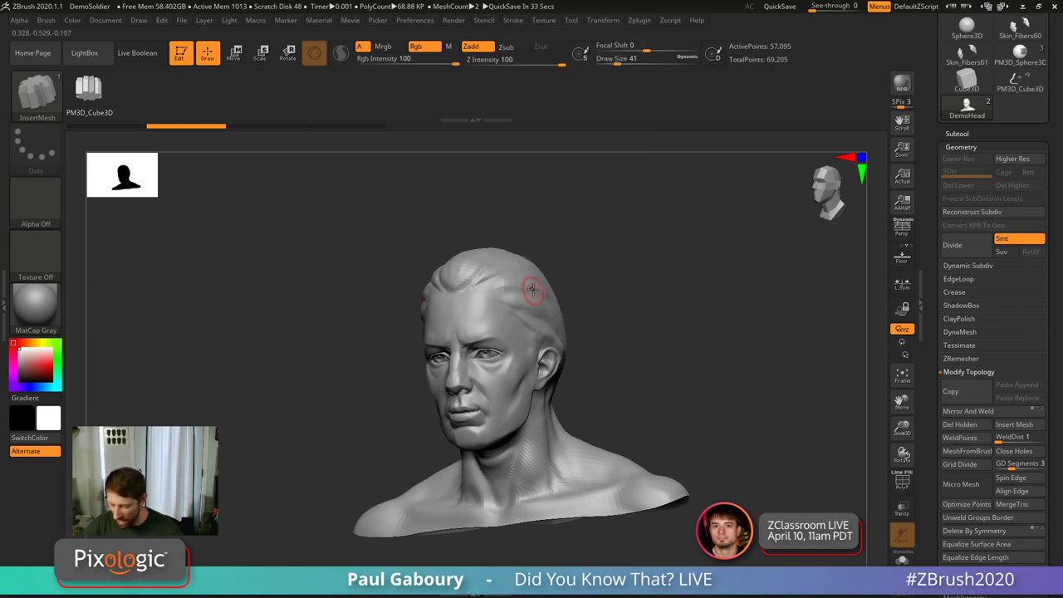
Step: Try a mirrored insert curve from the side of the head out past the shoulder, bending its middle with both ends locked
{"action": "mouse_move", "coordinate": [590, 315]}
{"action": "left_mouse_down"}
{"action": "mouse_move", "coordinate": [737, 429]}
{"action": "mouse_move", "coordinate": [733, 454]}
{"action": "mouse_move", "coordinate": [716, 465]}
{"action": "left_mouse_up"}
{"action": "left_click_drag", "start_coordinate": [640, 366], "coordinate": [548, 443]}
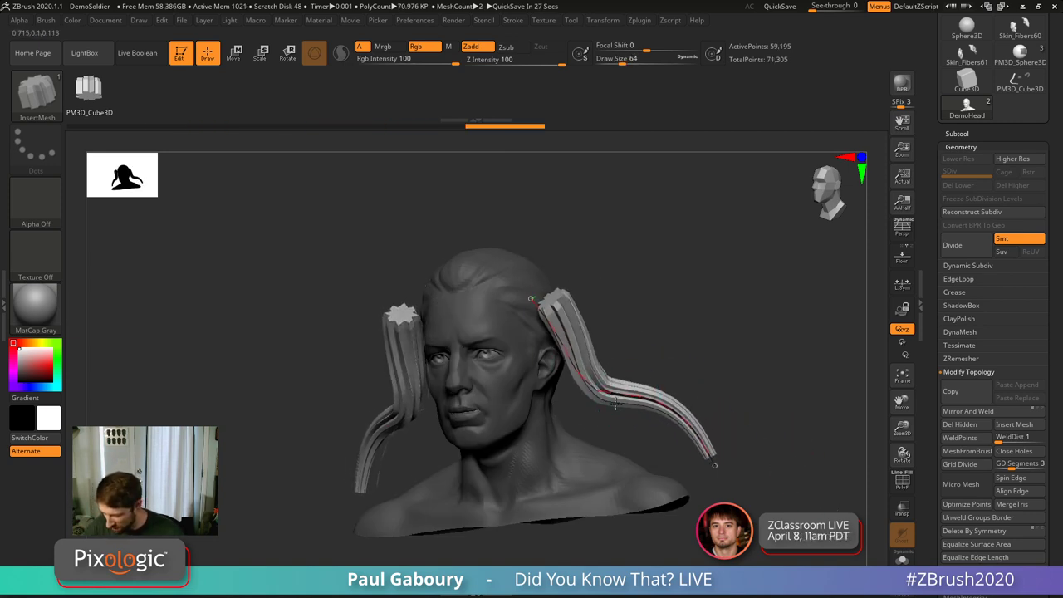
{"action": "left_click_drag", "start_coordinate": [608, 388], "coordinate": [551, 407]}
{"action": "left_click_drag", "start_coordinate": [530, 298], "coordinate": [515, 329]}
{"action": "left_click_drag", "start_coordinate": [582, 328], "coordinate": [613, 391]}
{"action": "left_click_drag", "start_coordinate": [558, 359], "coordinate": [500, 296]}
Step: Try reshaping the upper part of the mirrored strand and pulling its start point into the head
{"action": "left_click_drag", "start_coordinate": [585, 319], "coordinate": [577, 240]}
{"action": "left_click_drag", "start_coordinate": [513, 251], "coordinate": [488, 231]}
{"action": "mouse_move", "coordinate": [581, 232]}
{"action": "right_mouse_down"}
{"action": "mouse_move", "coordinate": [615, 282]}
{"action": "mouse_move", "coordinate": [524, 371]}
{"action": "right_mouse_up"}
{"action": "right_click_drag", "start_coordinate": [443, 284], "coordinate": [408, 217]}
{"action": "mouse_move", "coordinate": [572, 390]}
{"action": "left_mouse_down"}
{"action": "mouse_move", "coordinate": [545, 398]}
{"action": "mouse_move", "coordinate": [566, 400]}
{"action": "left_mouse_up"}
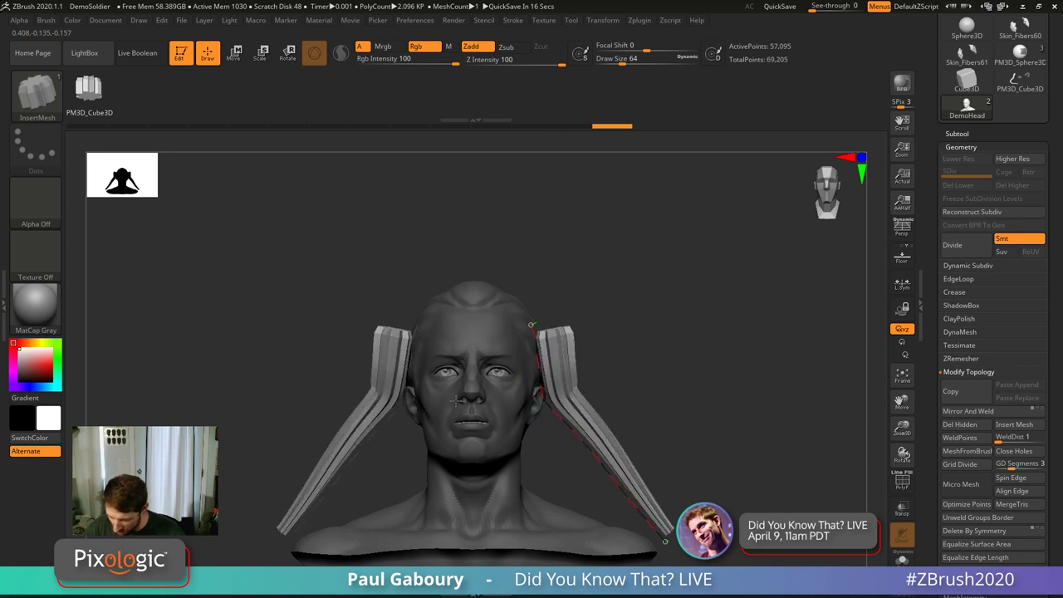
{"action": "left_click_drag", "start_coordinate": [532, 324], "coordinate": [449, 268]}
{"action": "key", "text": "ctrl+shift+z"}
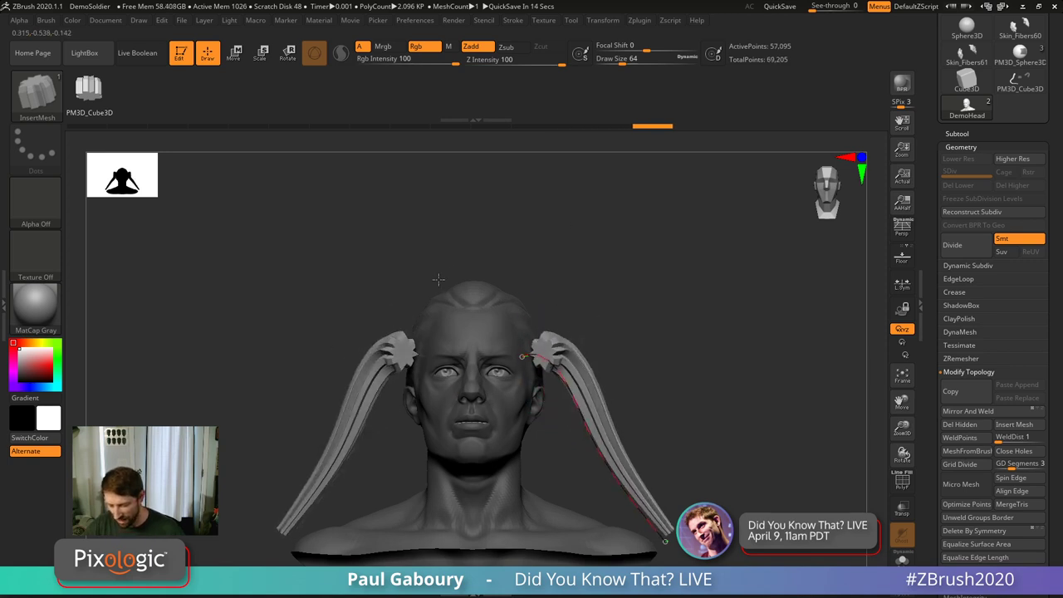
Step: Turn off Snap for the curve and pull the mirrored strand's start point inside the head
{"action": "left_click", "coordinate": [514, 20]}
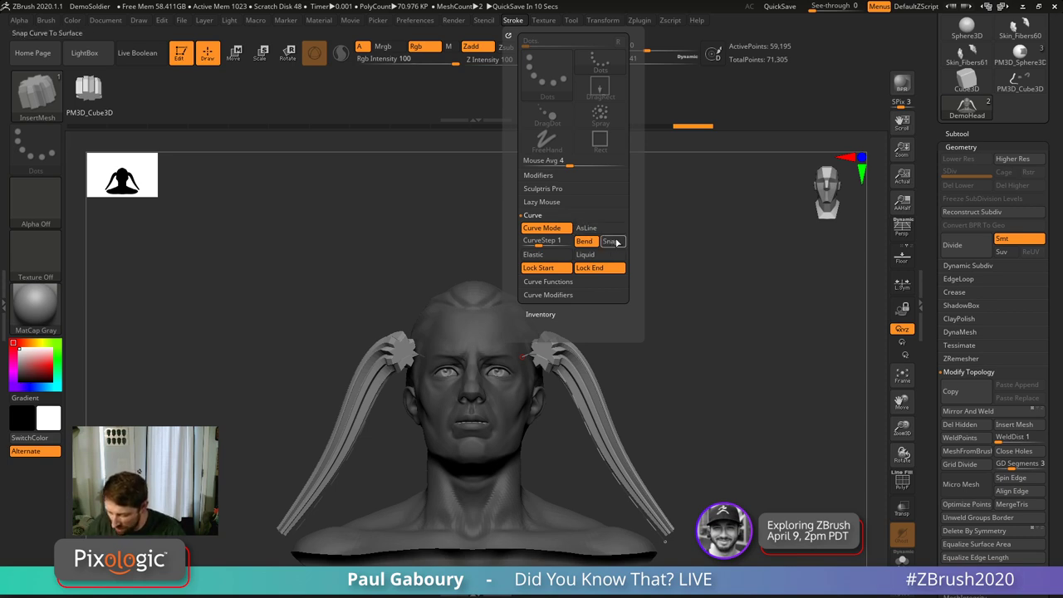
{"action": "right_click_drag", "start_coordinate": [672, 238], "coordinate": [707, 377]}
{"action": "left_click_drag", "start_coordinate": [532, 372], "coordinate": [529, 366]}
{"action": "mouse_move", "coordinate": [558, 357]}
{"action": "right_mouse_down"}
{"action": "mouse_move", "coordinate": [563, 439]}
{"action": "mouse_move", "coordinate": [540, 457]}
{"action": "right_mouse_up"}
{"action": "left_click_drag", "start_coordinate": [571, 342], "coordinate": [573, 337]}
{"action": "left_click_drag", "start_coordinate": [521, 387], "coordinate": [459, 344]}
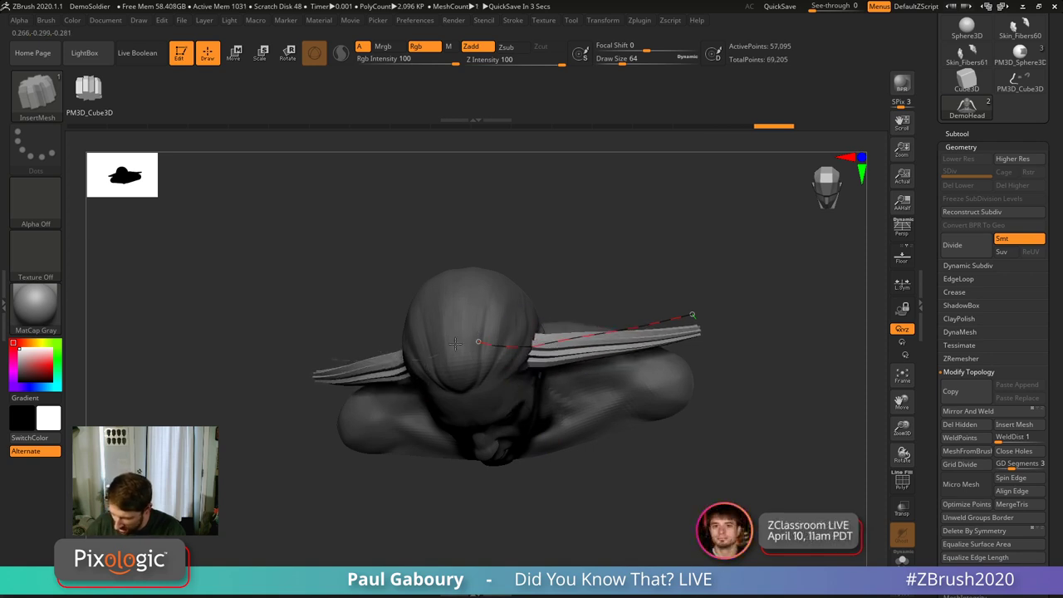
{"action": "key", "text": "ctrl+shift+z"}
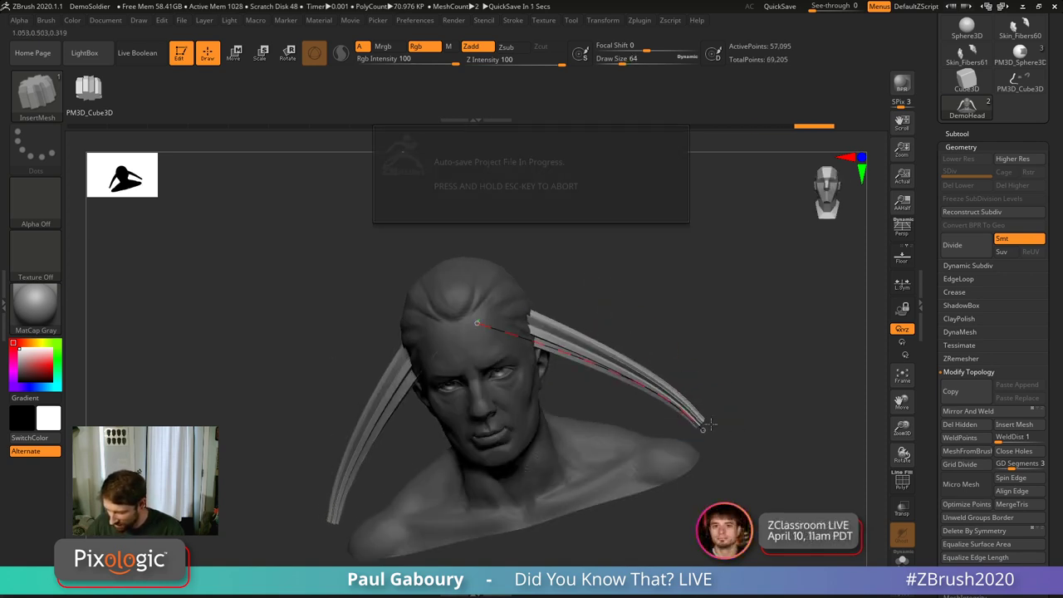
Step: Try a second mirrored strand arching out from the side of the head just above the first one
{"action": "mouse_move", "coordinate": [571, 348]}
{"action": "left_mouse_down"}
{"action": "mouse_move", "coordinate": [589, 303]}
{"action": "mouse_move", "coordinate": [611, 316]}
{"action": "left_mouse_up"}
{"action": "left_click_drag", "start_coordinate": [609, 355], "coordinate": [656, 356]}
{"action": "left_click_drag", "start_coordinate": [705, 426], "coordinate": [705, 394]}
{"action": "left_click_drag", "start_coordinate": [748, 360], "coordinate": [694, 439]}
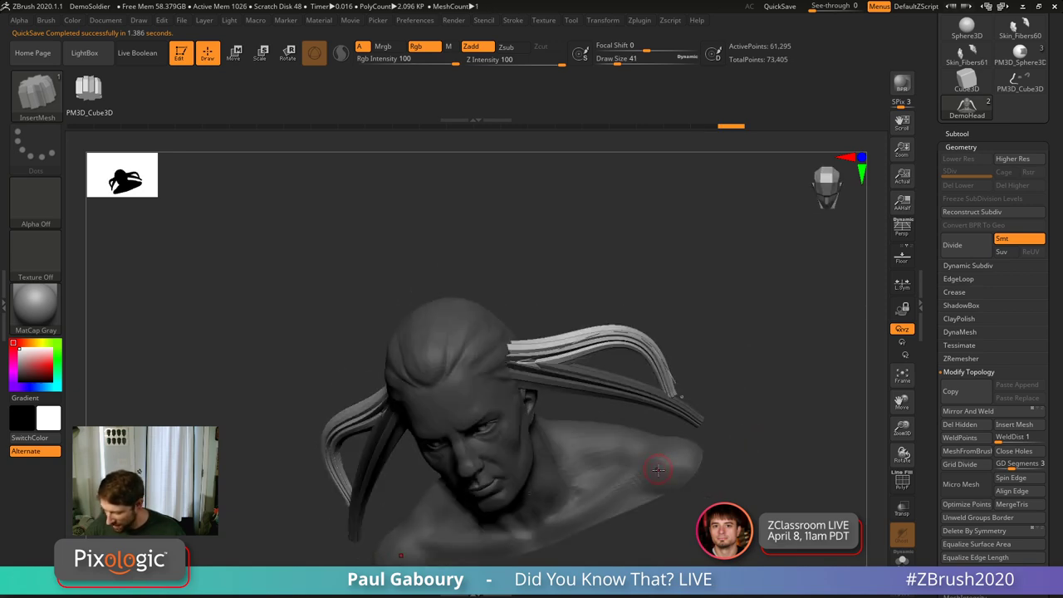
Step: Try a long mirrored strand from the upper head, sink its start into the scalp, raise its arch and curl its end upward
{"action": "left_click_drag", "start_coordinate": [548, 295], "coordinate": [793, 462]}
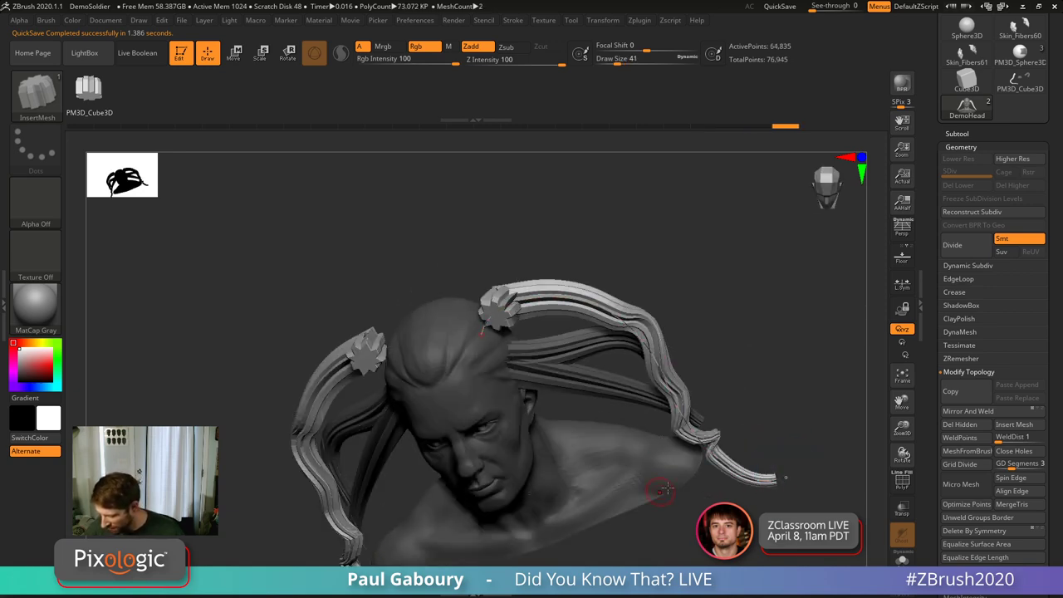
{"action": "mouse_move", "coordinate": [603, 419]}
{"action": "left_mouse_down", "text": "shift"}
{"action": "mouse_move", "coordinate": [623, 366]}
{"action": "mouse_move", "coordinate": [551, 353]}
{"action": "left_mouse_up", "text": "shift"}
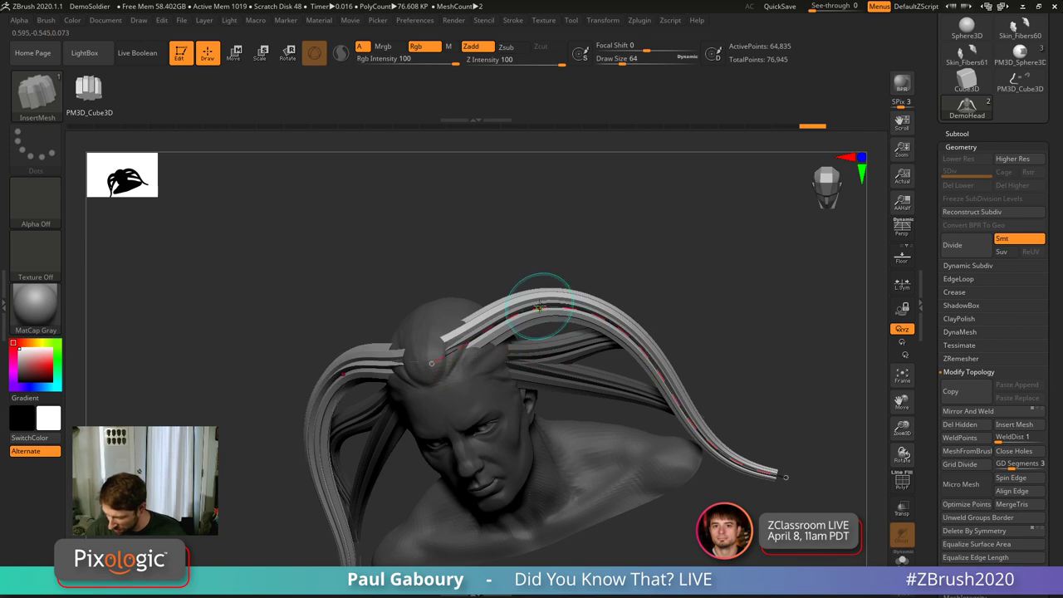
{"action": "left_click_drag", "start_coordinate": [540, 307], "coordinate": [557, 268]}
{"action": "left_click_drag", "start_coordinate": [644, 341], "coordinate": [671, 312]}
{"action": "left_click_drag", "start_coordinate": [779, 475], "coordinate": [783, 282]}
Step: Try another mirrored strand from the crown toward the back and pull its start point inside the head
{"action": "left_click_drag", "start_coordinate": [650, 492], "coordinate": [645, 468], "text": "alt"}
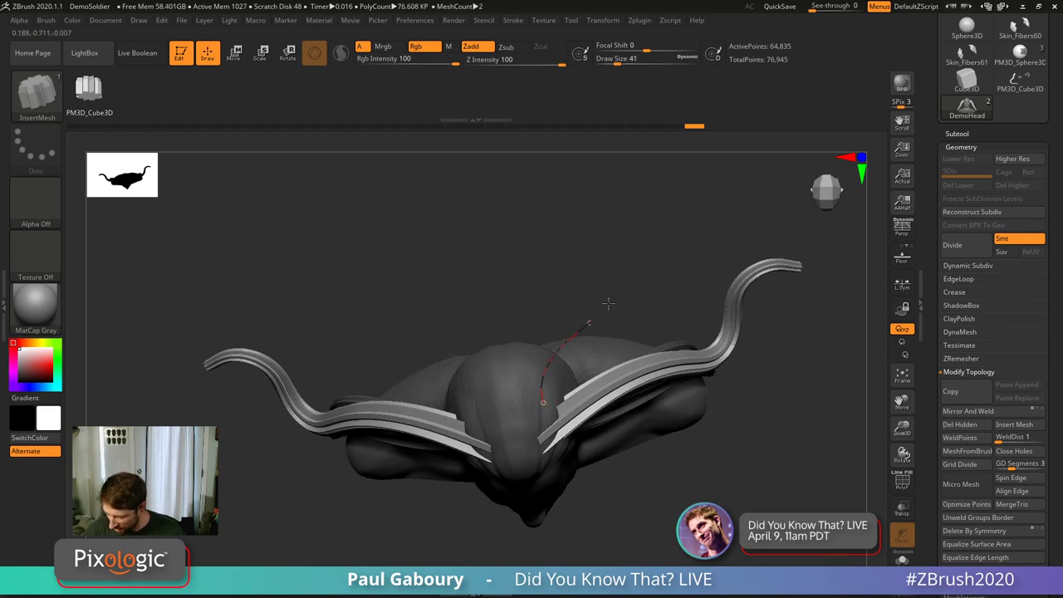
{"action": "left_click_drag", "start_coordinate": [608, 303], "coordinate": [624, 201]}
{"action": "left_click_drag", "start_coordinate": [640, 273], "coordinate": [631, 228]}
{"action": "left_click_drag", "start_coordinate": [535, 410], "coordinate": [489, 448]}
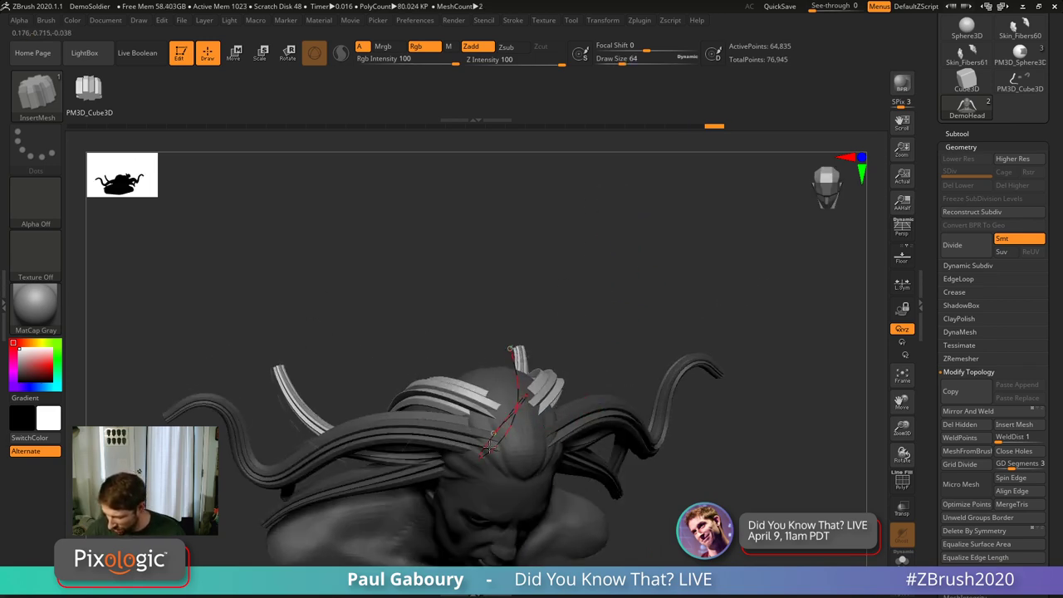
Step: Try making the rear strands flow out behind the head in waves and finalize their curve
{"action": "left_click_drag", "start_coordinate": [657, 291], "coordinate": [652, 453]}
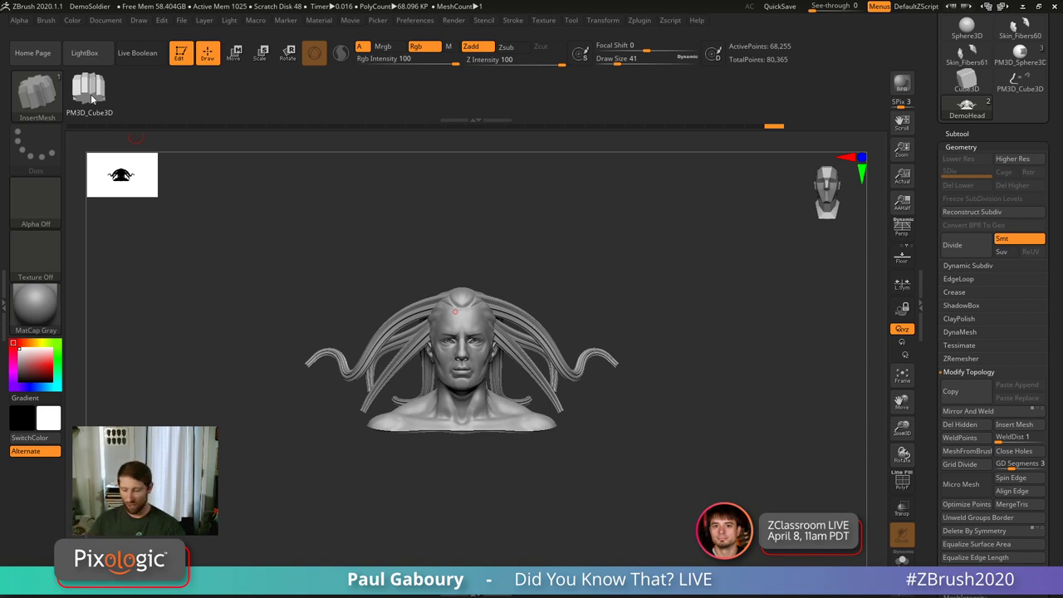
{"action": "mouse_move", "coordinate": [696, 398]}
{"action": "left_mouse_down"}
{"action": "mouse_move", "coordinate": [677, 432]}
{"action": "mouse_move", "coordinate": [610, 402]}
{"action": "mouse_move", "coordinate": [719, 292]}
{"action": "mouse_move", "coordinate": [683, 330]}
{"action": "left_mouse_up"}
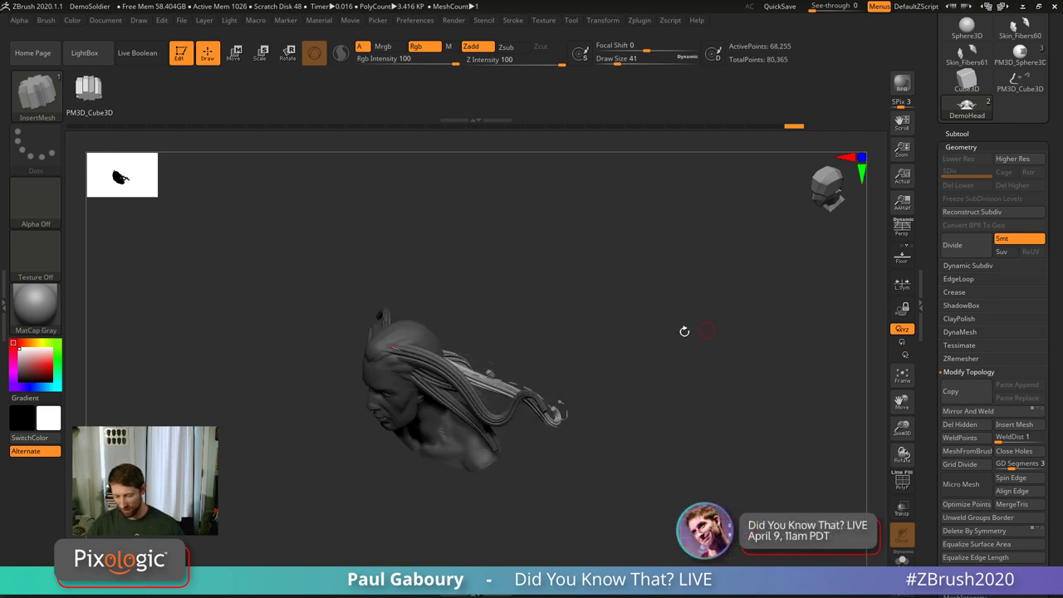
{"action": "key", "text": "ctrl+shift+z"}
{"action": "key", "text": "ctrl+shift+z"}
{"action": "key", "text": "ctrl+shift+z"}
{"action": "key", "text": "ctrl+shift+z"}
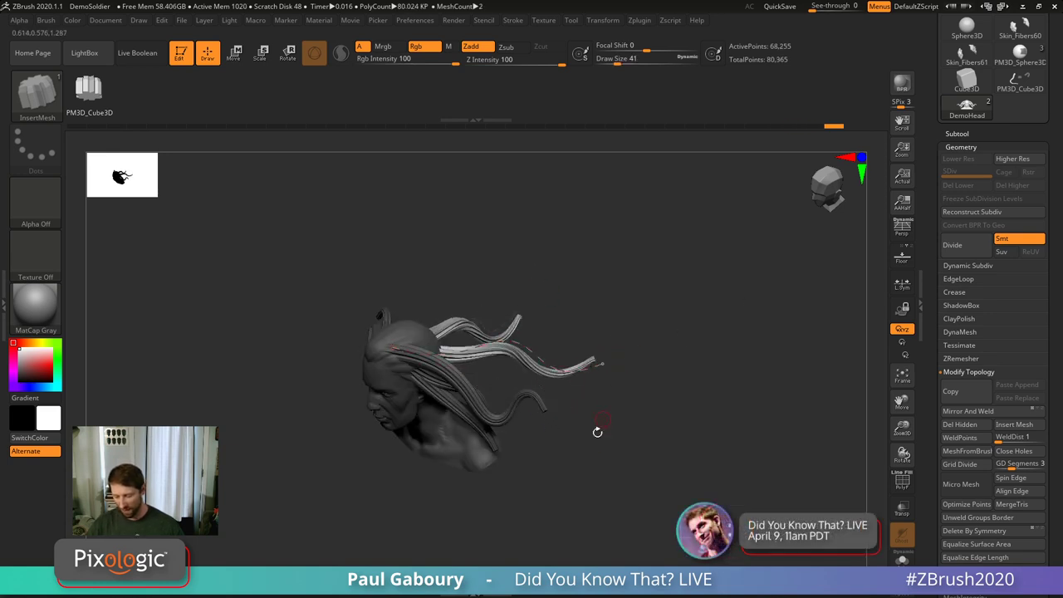
{"action": "key", "text": "ctrl+z"}
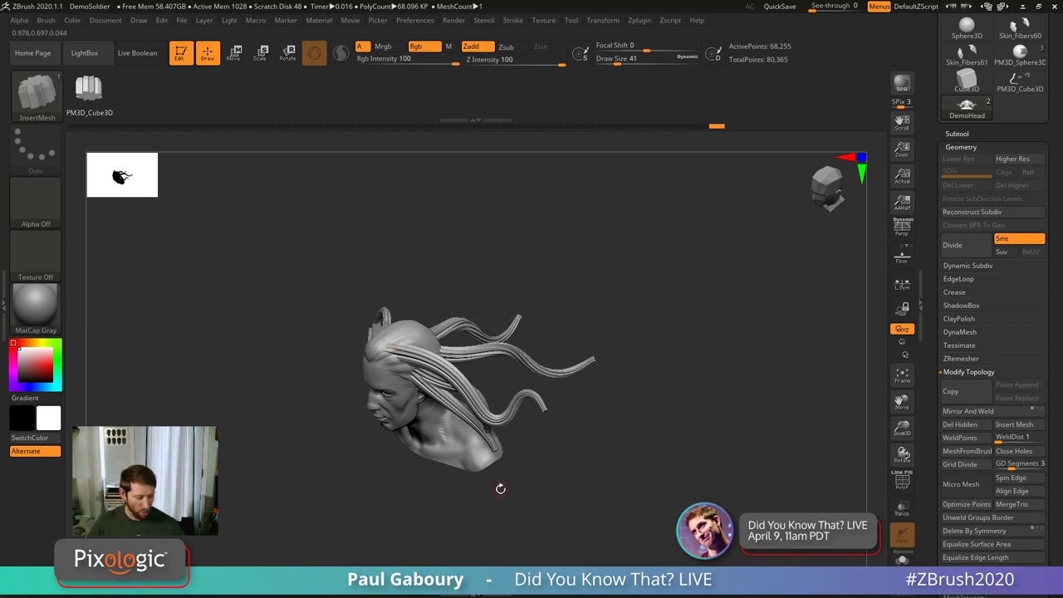
{"action": "key", "text": "b"}
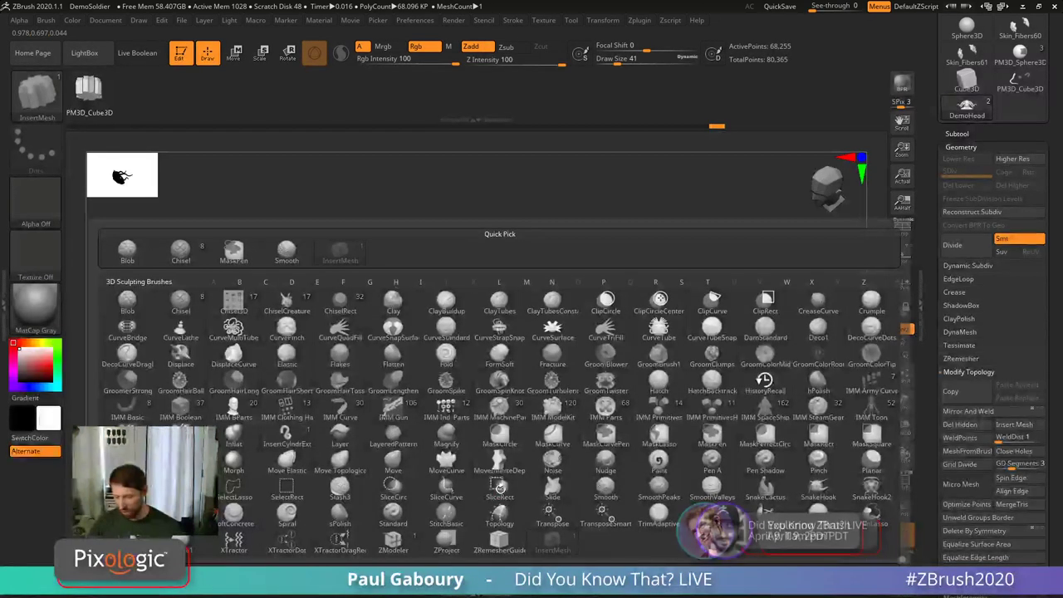
{"action": "key", "text": "c"}
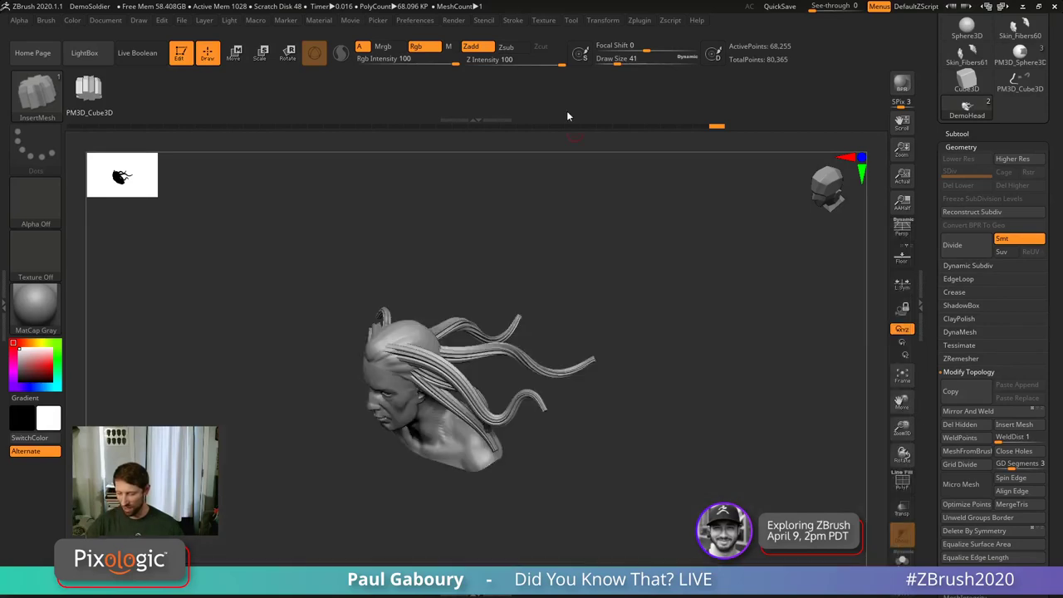
Step: Undo all the inserted strands, back to the bare DemoHead without its lower subdivision levels
{"action": "key", "text": "ctrl+z"}
{"action": "key", "text": "ctrl+z"}
{"action": "key", "text": "ctrl+z"}
{"action": "key", "text": "ctrl+z"}
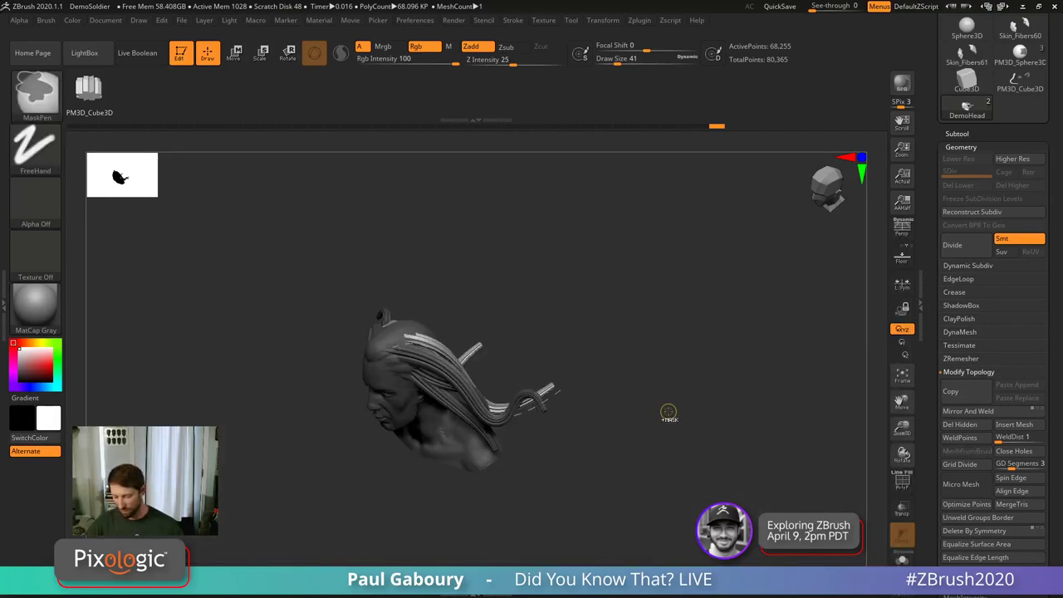
{"action": "key", "text": "ctrl+z"}
{"action": "key", "text": "ctrl+z"}
{"action": "key", "text": "ctrl+z"}
{"action": "key", "text": "ctrl+z"}
{"action": "key", "text": "ctrl+z"}
{"action": "key", "text": "ctrl+z"}
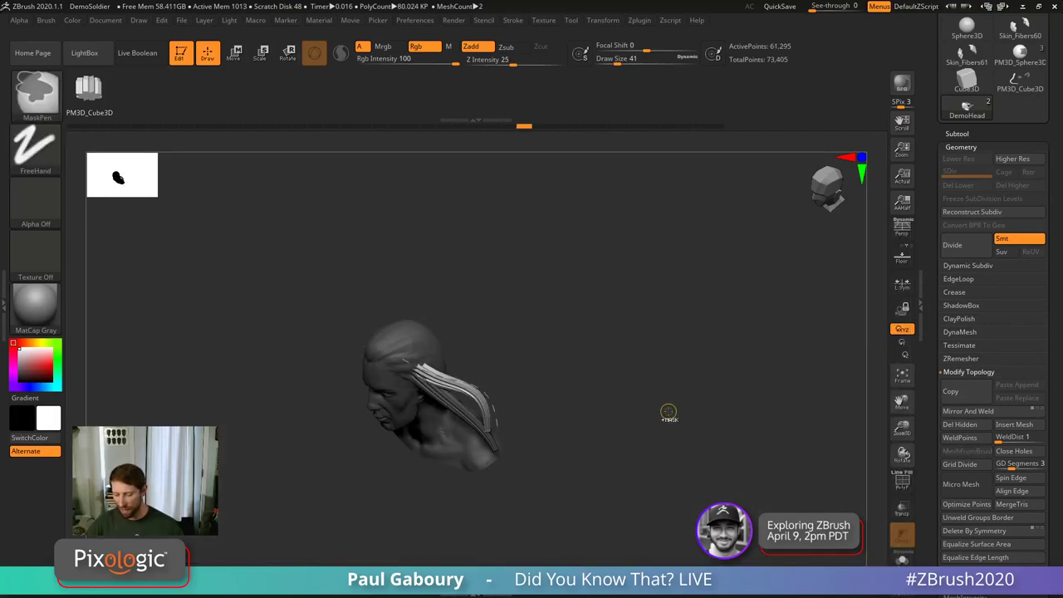
{"action": "key", "text": "ctrl+z"}
{"action": "key", "text": "ctrl+z"}
{"action": "key", "text": "ctrl+z"}
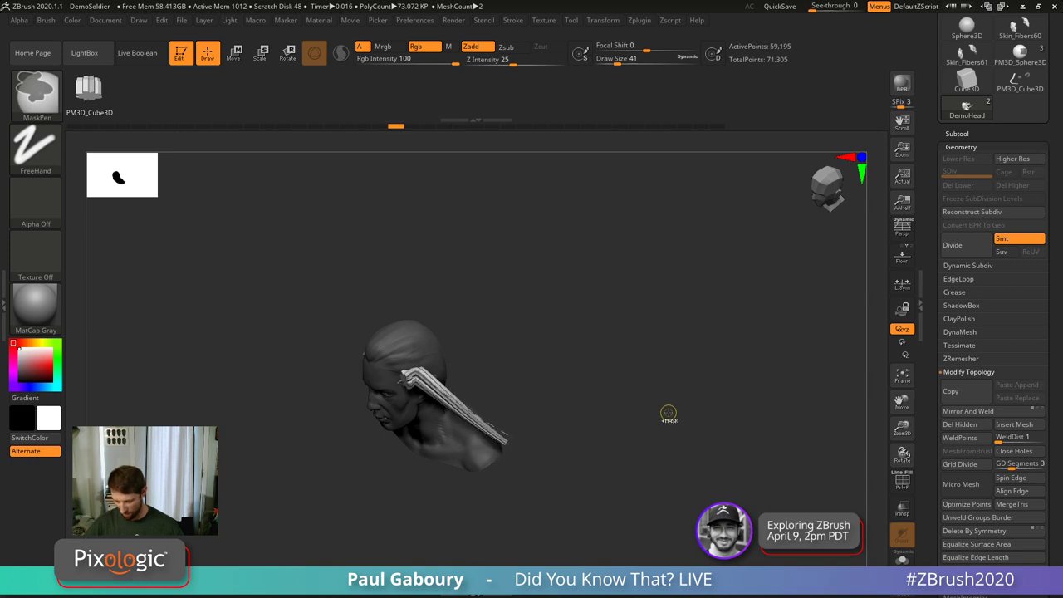
{"action": "key", "text": "ctrl+z"}
{"action": "key", "text": "ctrl+z"}
{"action": "key", "text": "ctrl+z"}
{"action": "key", "text": "ctrl+z"}
{"action": "key", "text": "ctrl+z"}
{"action": "key", "text": "ctrl+z"}
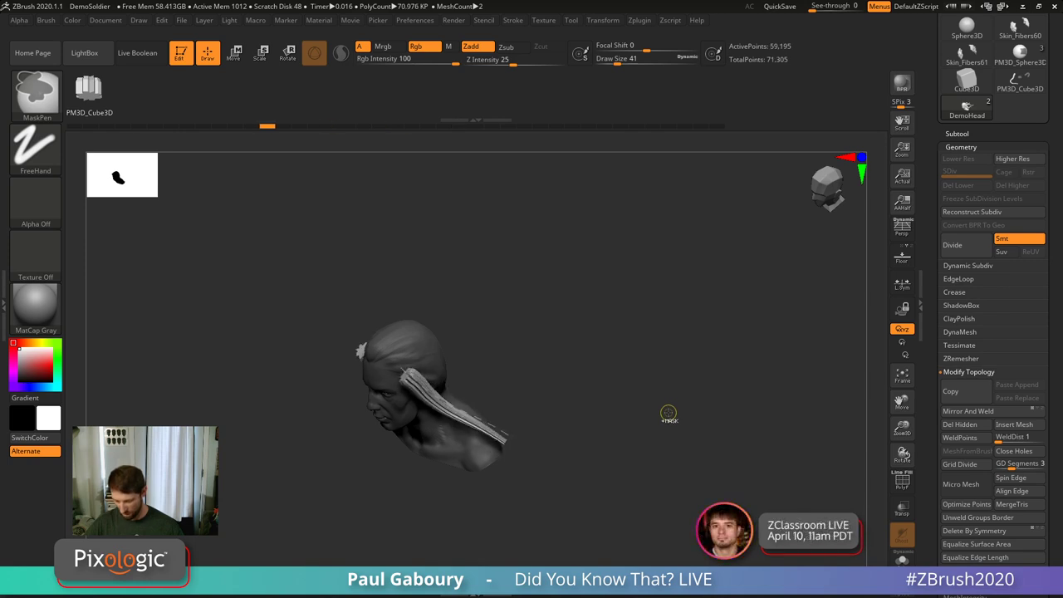
{"action": "key", "text": "ctrl+z"}
{"action": "key", "text": "ctrl+z"}
{"action": "key", "text": "ctrl+z"}
{"action": "key", "text": "ctrl+z"}
{"action": "key", "text": "ctrl+z"}
{"action": "key", "text": "ctrl+z"}
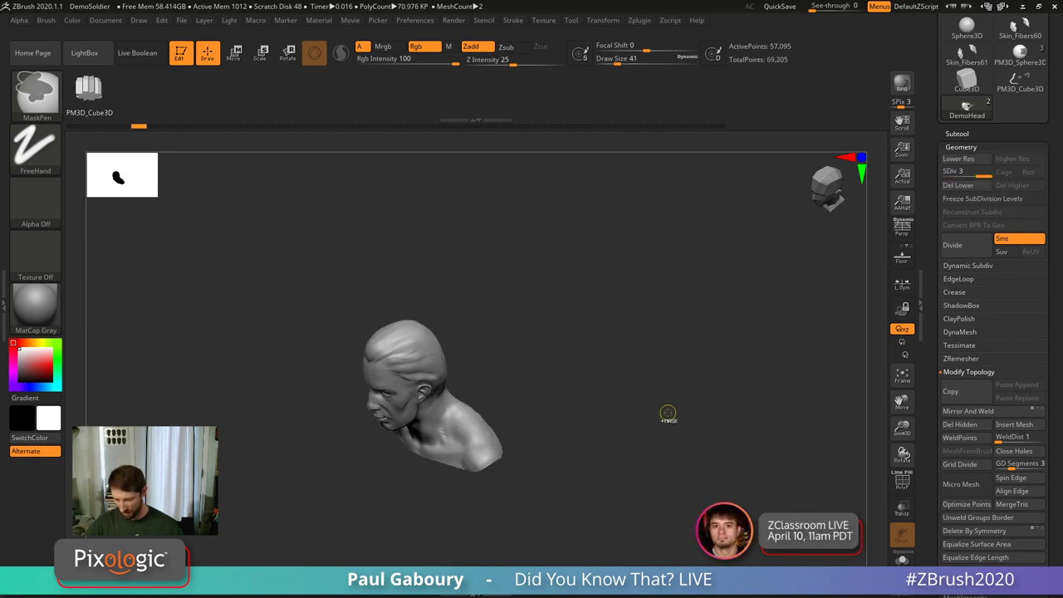
{"action": "key", "text": "ctrl+shift+z"}
{"action": "key", "text": "ctrl+shift+z"}
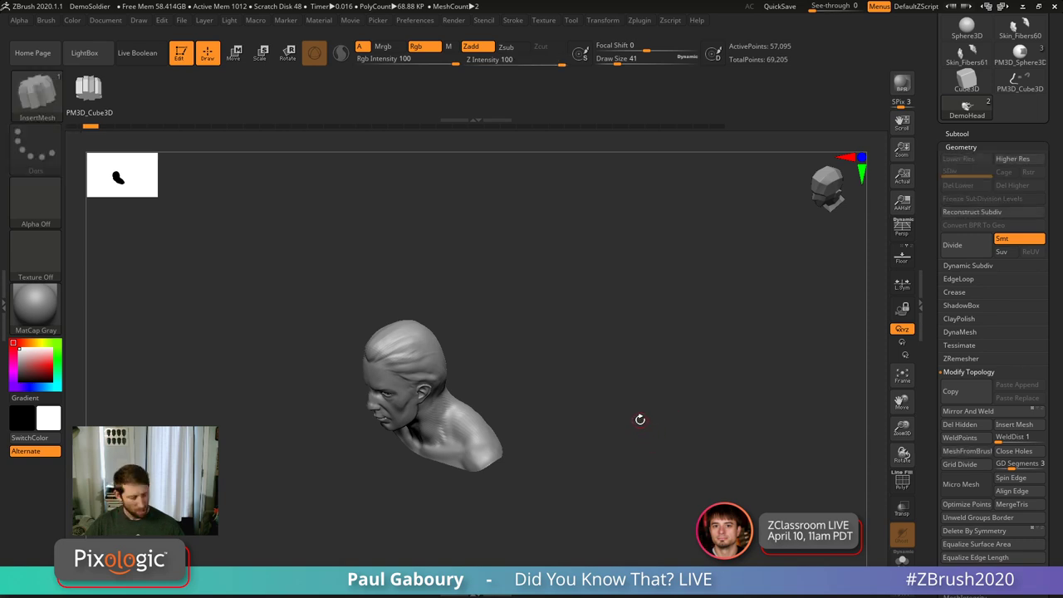
Step: Select the CurveMultiTube brush and draw a wavy tube curve from the back of the head out behind the shoulder
{"action": "key", "text": "b"}
{"action": "key", "text": "c"}
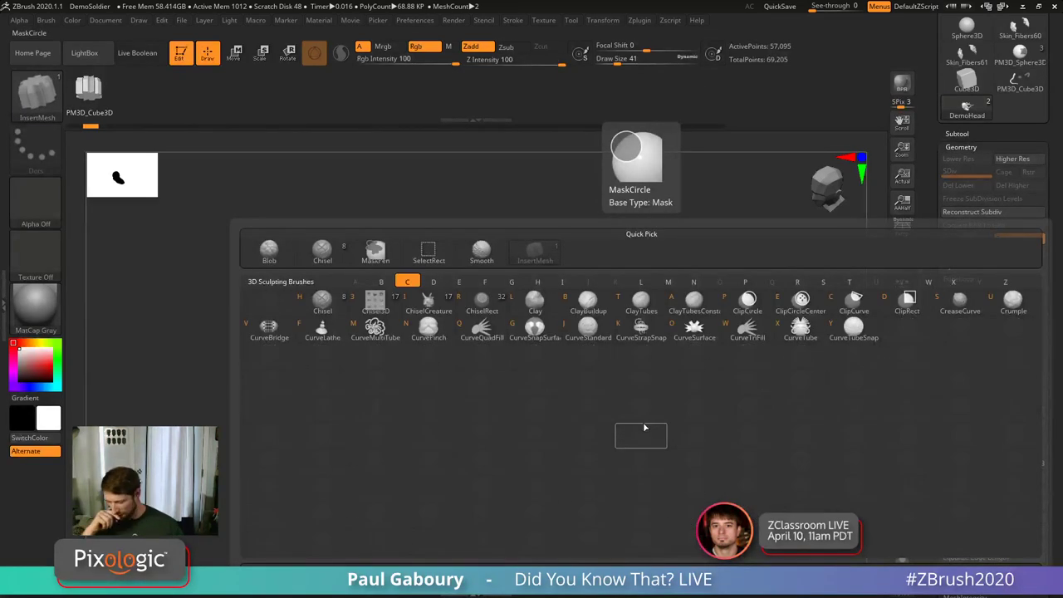
{"action": "left_click", "coordinate": [382, 335]}
{"action": "mouse_move", "coordinate": [471, 401]}
{"action": "right_mouse_down", "text": "ctrl"}
{"action": "mouse_move", "coordinate": [539, 404]}
{"action": "mouse_move", "coordinate": [425, 290]}
{"action": "mouse_move", "coordinate": [451, 310]}
{"action": "right_mouse_up", "text": "ctrl"}
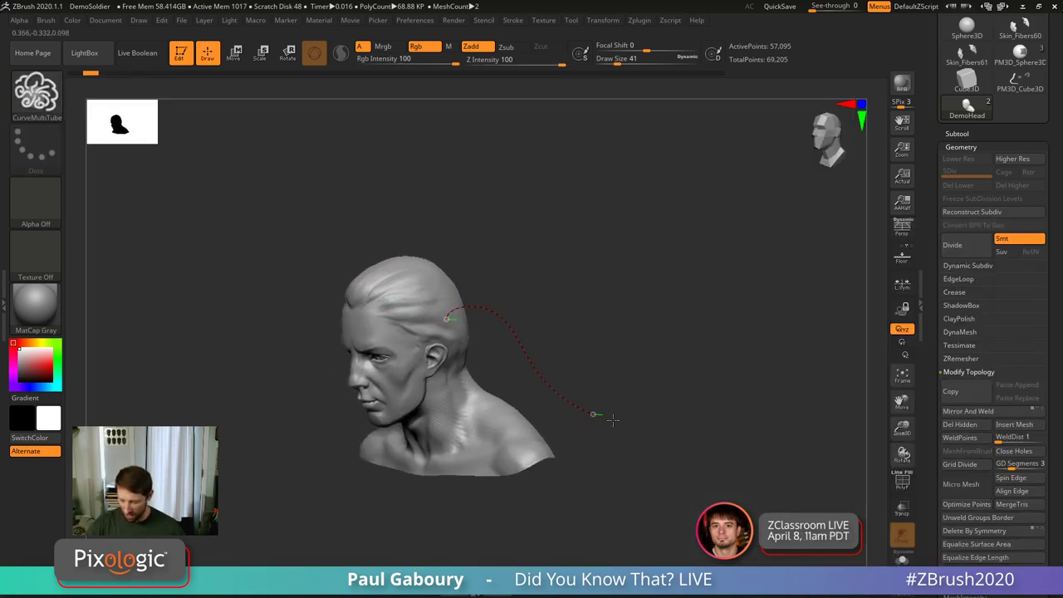
{"action": "left_click_drag", "start_coordinate": [612, 420], "coordinate": [689, 429]}
{"action": "left_click", "coordinate": [665, 467]}
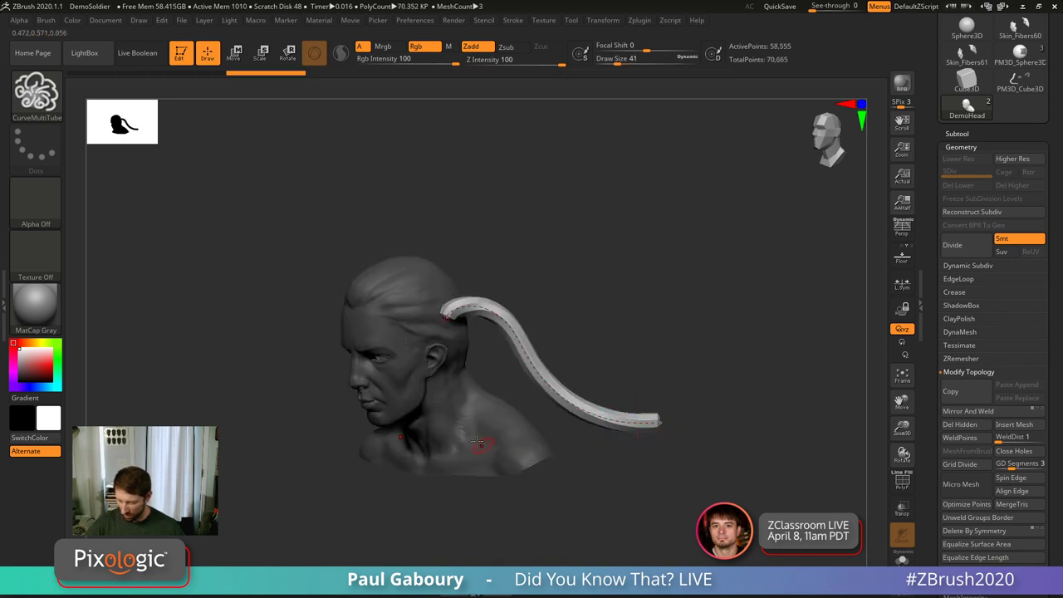
Step: Add two more mirrored tube curves from the top of the head and the neck, adjusting the start points of the curves
{"action": "left_click_drag", "start_coordinate": [593, 476], "coordinate": [624, 509]}
{"action": "left_click_drag", "start_coordinate": [425, 267], "coordinate": [674, 248]}
{"action": "left_click_drag", "start_coordinate": [435, 254], "coordinate": [420, 279]}
{"action": "left_click_drag", "start_coordinate": [447, 316], "coordinate": [434, 326]}
{"action": "left_click_drag", "start_coordinate": [450, 405], "coordinate": [645, 515]}
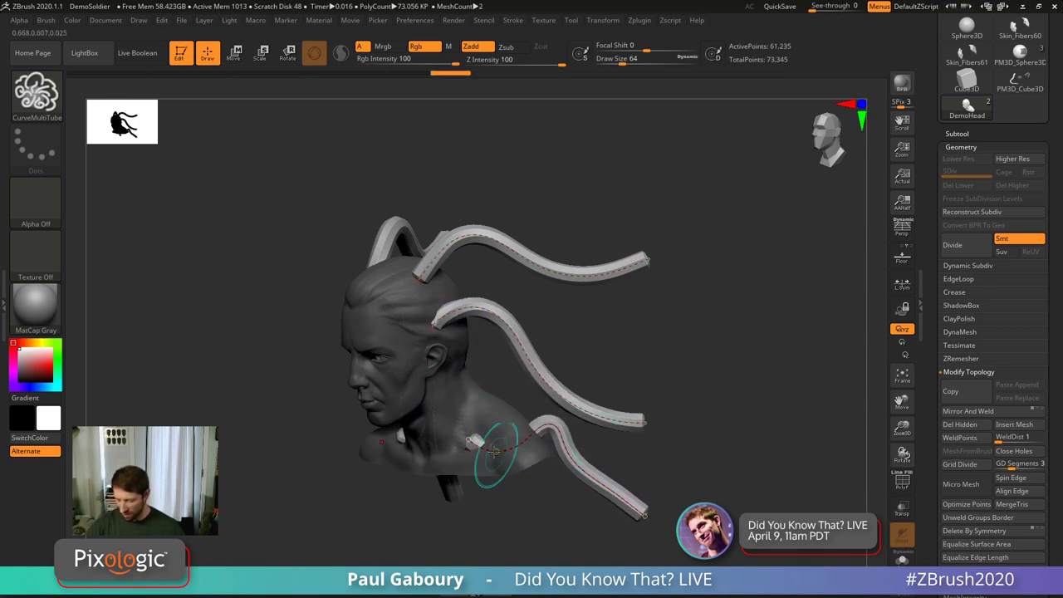
{"action": "left_click_drag", "start_coordinate": [457, 426], "coordinate": [432, 361]}
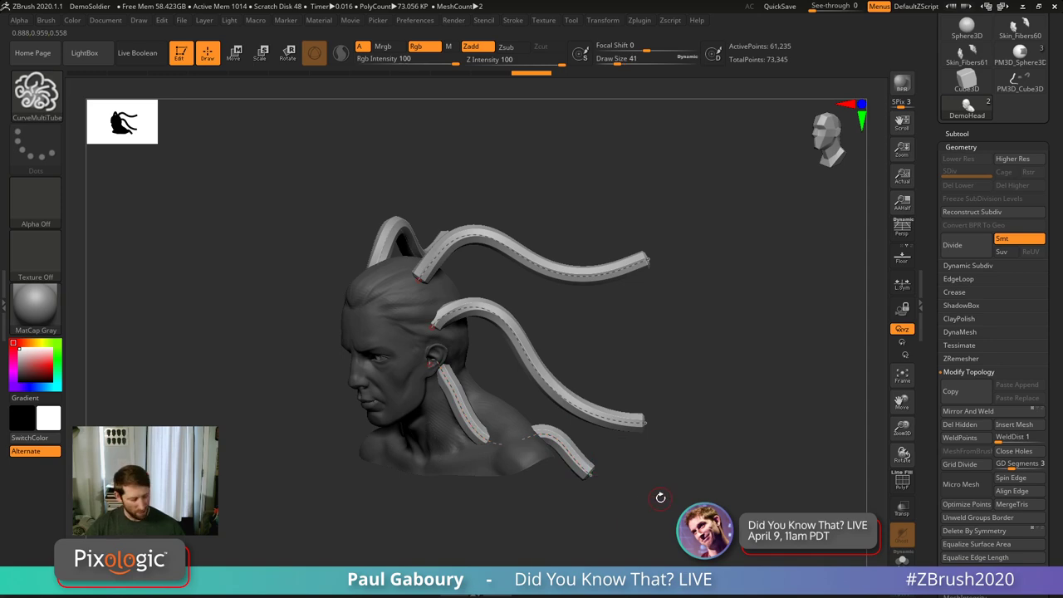
Step: Try replacing the tubes with the star-shaped InsertMesh brush on the existing curves, pull the lowest strand's end outward, and undo it
{"action": "key", "text": "b"}
{"action": "left_click", "coordinate": [660, 531]}
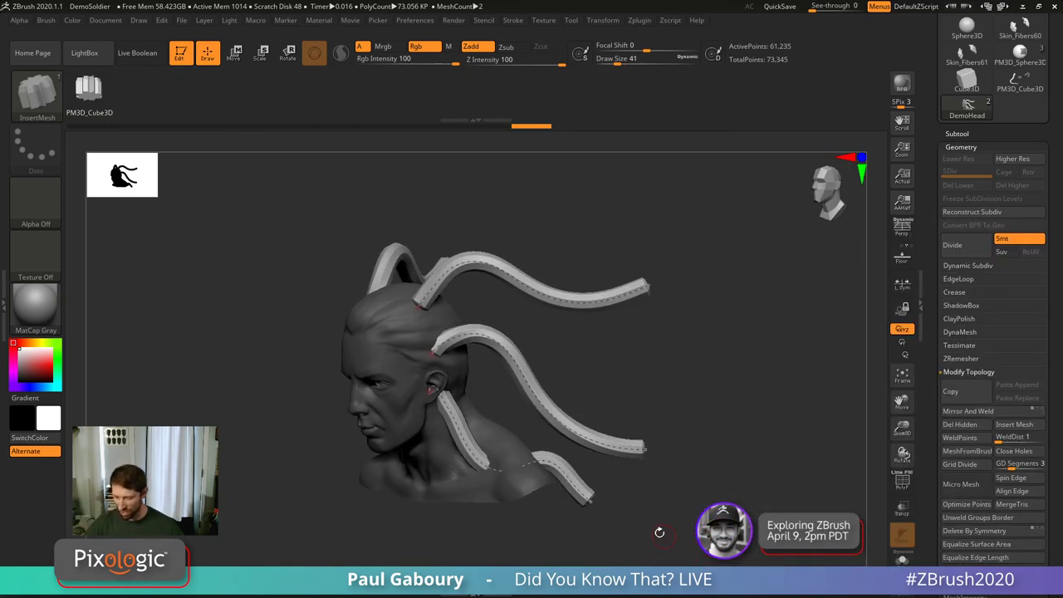
{"action": "left_click", "coordinate": [592, 502]}
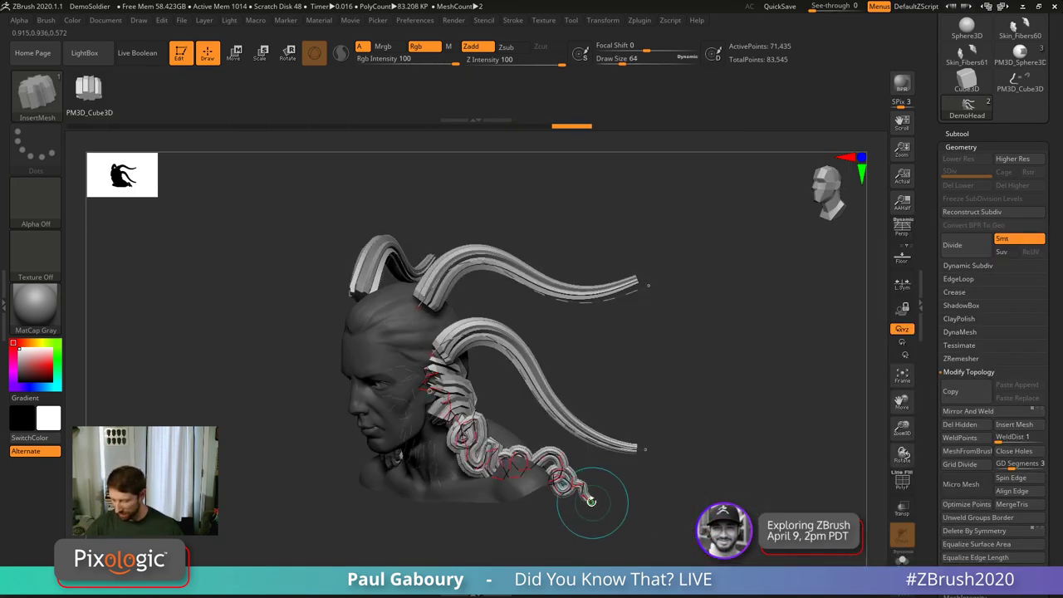
{"action": "left_click_drag", "start_coordinate": [591, 502], "coordinate": [771, 558]}
{"action": "mouse_move", "coordinate": [766, 449]}
{"action": "left_mouse_down"}
{"action": "mouse_move", "coordinate": [778, 439]}
{"action": "mouse_move", "coordinate": [682, 490]}
{"action": "mouse_move", "coordinate": [664, 523]}
{"action": "mouse_move", "coordinate": [757, 498]}
{"action": "mouse_move", "coordinate": [760, 439]}
{"action": "left_mouse_up"}
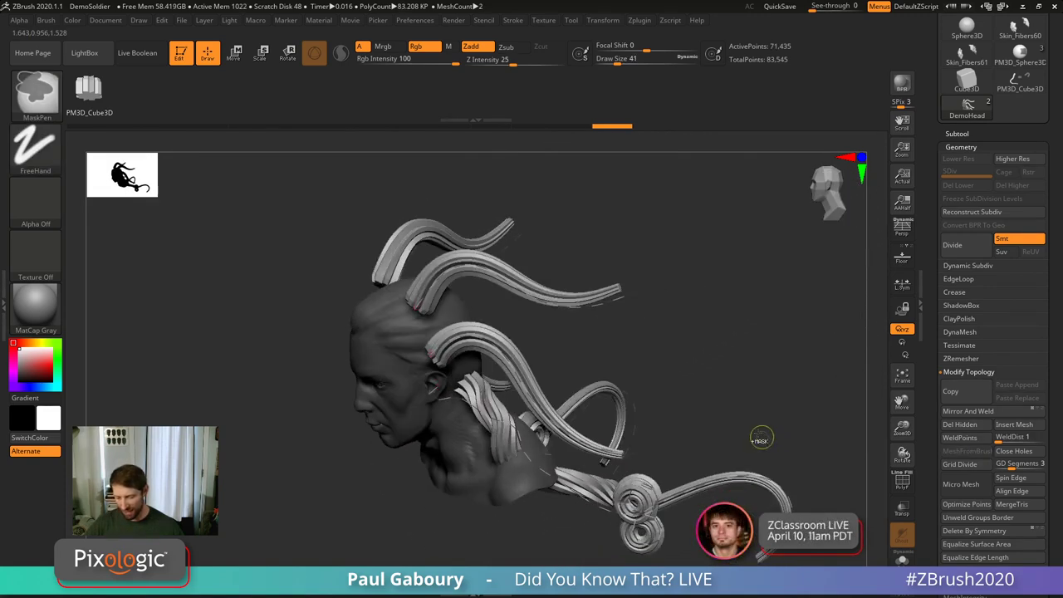
{"action": "right_click_drag", "start_coordinate": [760, 439], "coordinate": [729, 380], "text": "ctrl"}
{"action": "key", "text": "ctrl+z"}
{"action": "key", "text": "ctrl+z"}
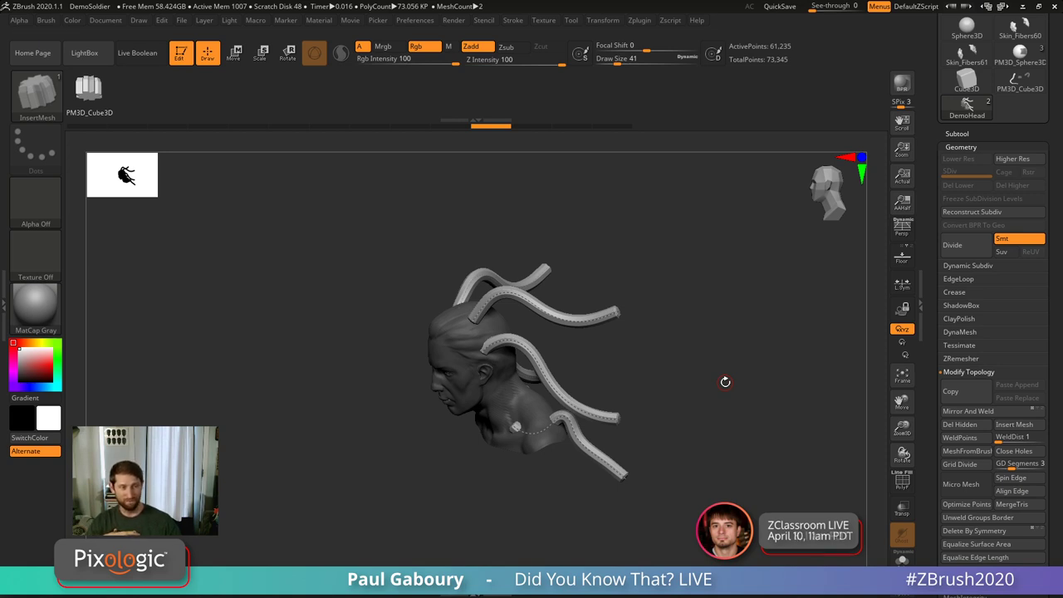
Step: Undo the inserted tube and mesh curves back to the bare DemoHead
{"action": "key", "text": "ctrl+z"}
{"action": "key", "text": "ctrl+z"}
{"action": "key", "text": "ctrl+z"}
{"action": "key", "text": "ctrl+z"}
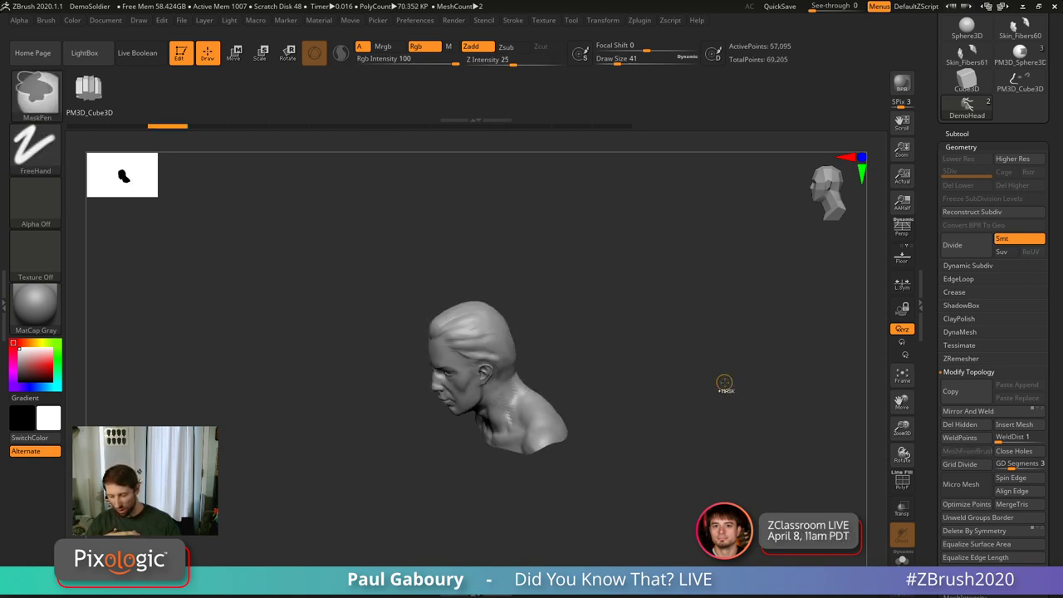
{"action": "key", "text": "ctrl+z"}
Step: Draw a mirrored InsertMesh strand from the side of the head out behind it and seat its start at the temple
{"action": "right_click_drag", "start_coordinate": [588, 321], "coordinate": [560, 378], "text": "alt"}
{"action": "key", "text": "ctrl+shift+z"}
{"action": "key", "text": "ctrl+shift+z"}
{"action": "key", "text": "ctrl+shift+z"}
{"action": "key", "text": "ctrl+shift+z"}
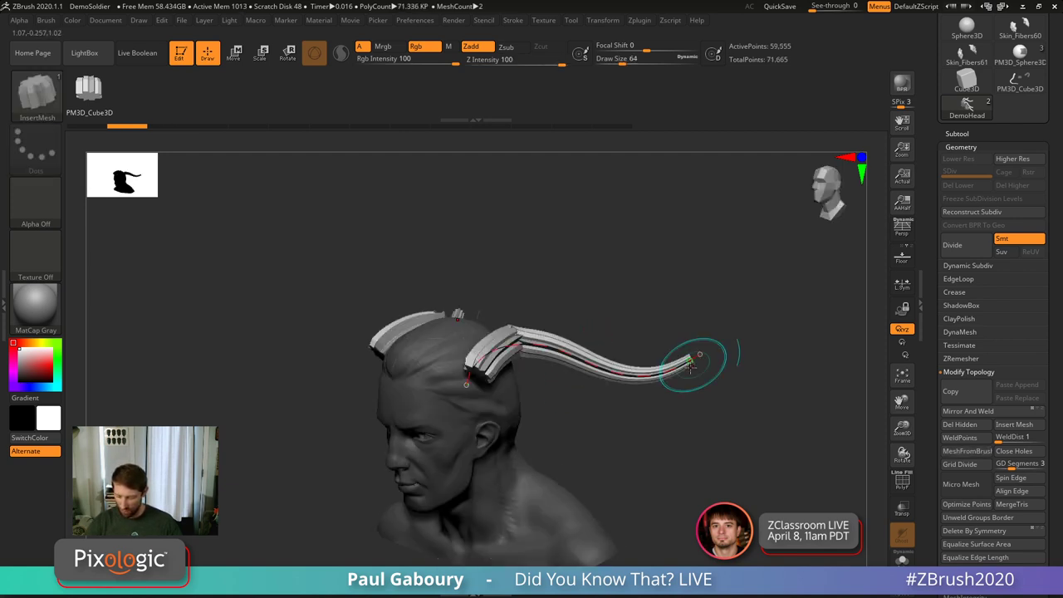
{"action": "key", "text": "ctrl+shift+z"}
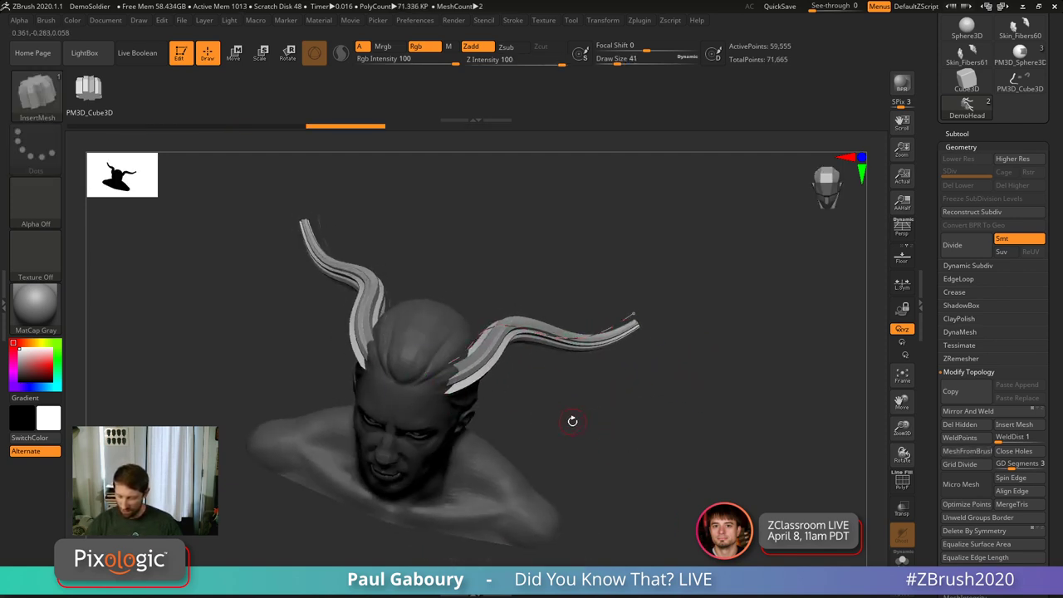
Step: Add a second mirrored strand rising from the hairline and move its start point down to the temple
{"action": "key", "text": "ctrl+shift+z"}
{"action": "key", "text": "ctrl+shift+z"}
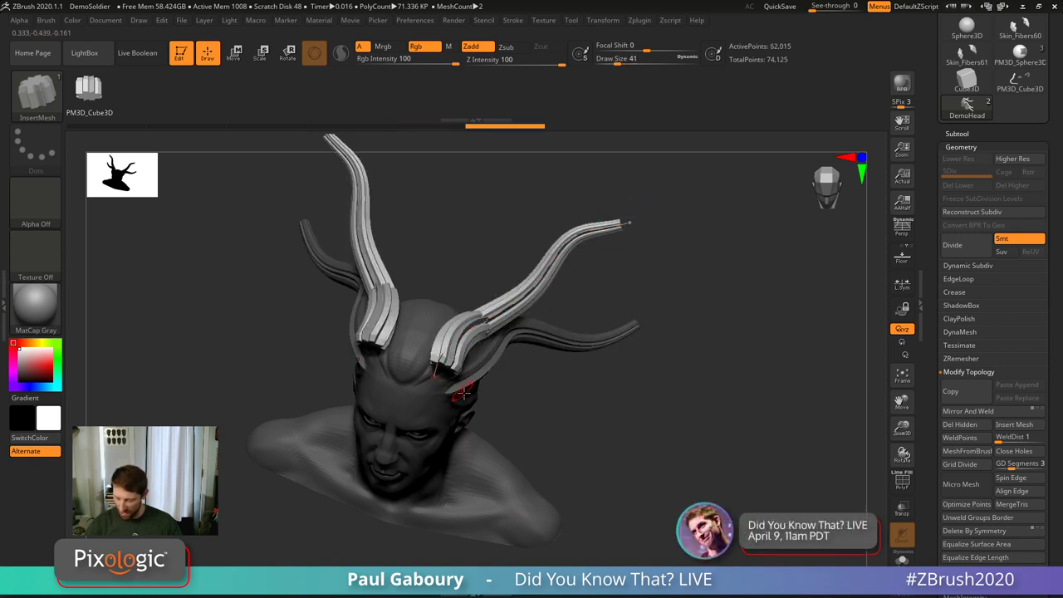
{"action": "key", "text": "ctrl+shift+z"}
{"action": "key", "text": "ctrl+shift+z"}
{"action": "key", "text": "ctrl+shift+z"}
{"action": "key", "text": "ctrl+shift+z"}
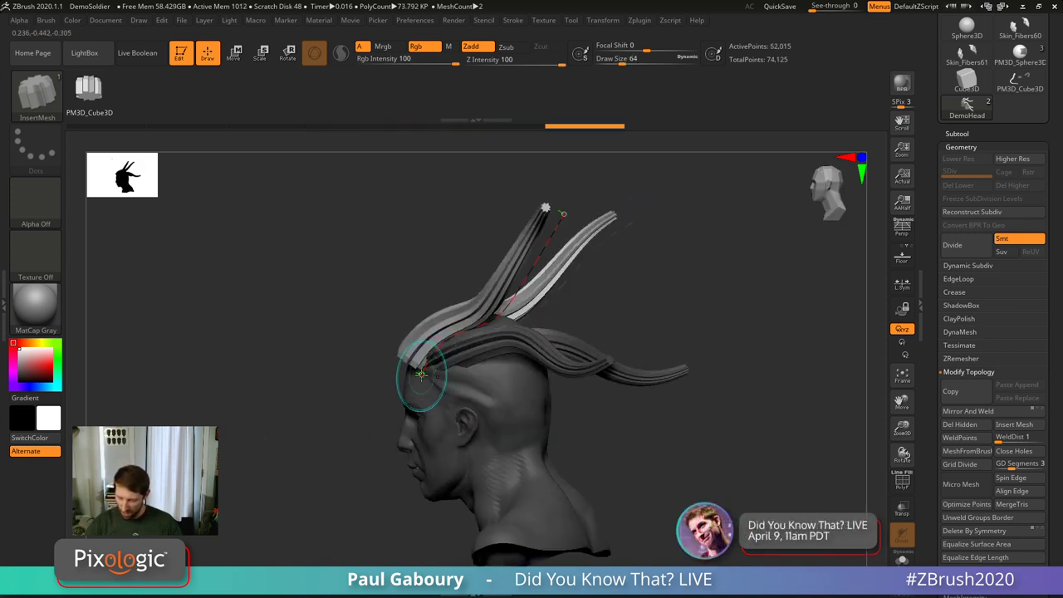
{"action": "key", "text": "ctrl+shift+z"}
{"action": "key", "text": "ctrl+shift+z"}
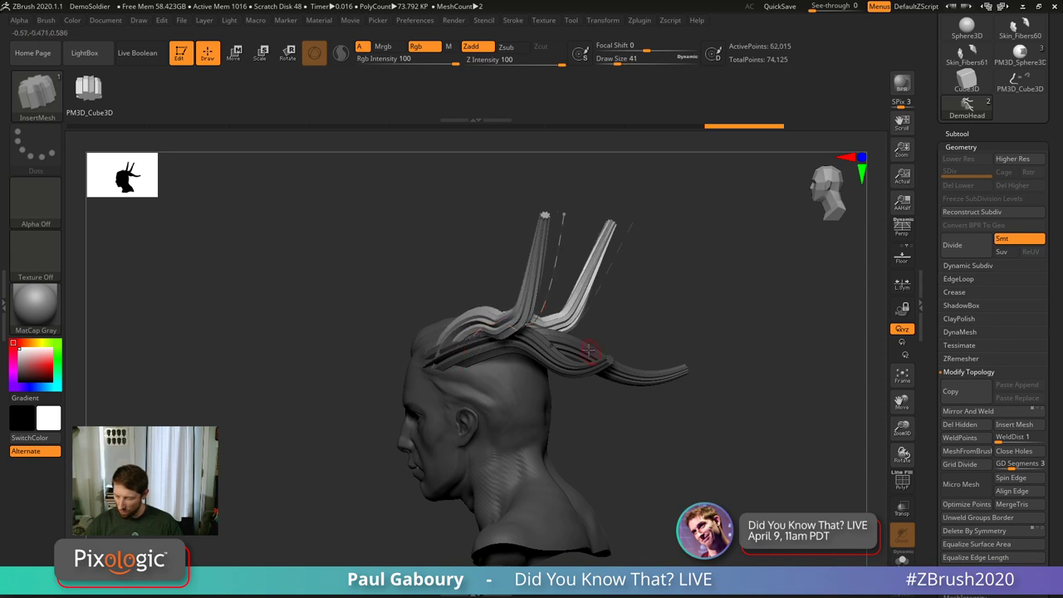
{"action": "key", "text": "ctrl+z"}
{"action": "key", "text": "ctrl+z"}
{"action": "key", "text": "ctrl+z"}
{"action": "key", "text": "ctrl+z"}
{"action": "key", "text": "ctrl+z"}
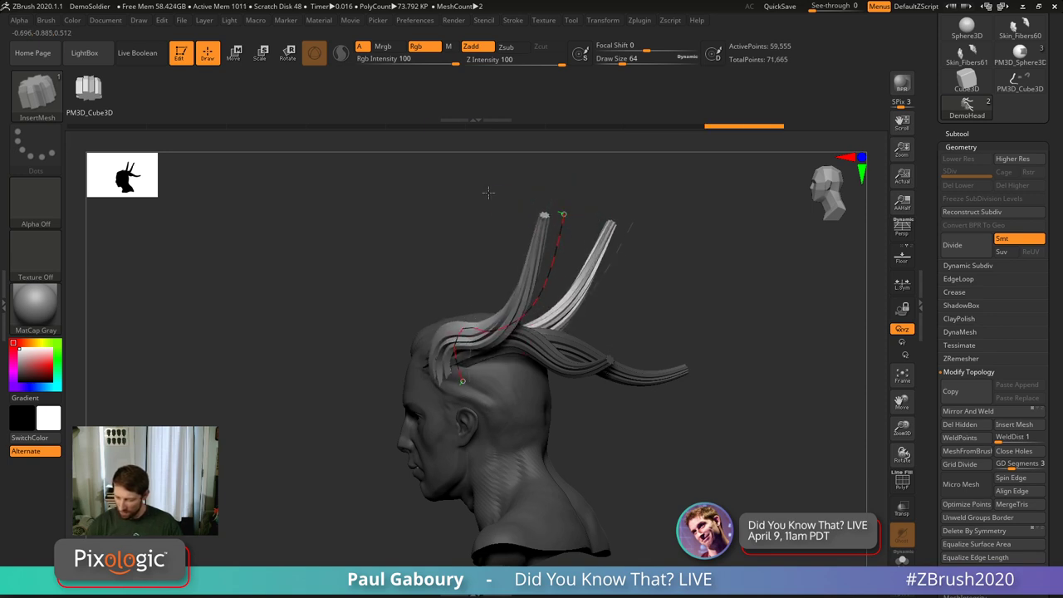
Step: Bend the second strand's far end downward and curl its tip, shifting the curve along the side of the head
{"action": "key", "text": "ctrl+shift+z"}
{"action": "key", "text": "ctrl+shift+z"}
{"action": "key", "text": "ctrl+shift+z"}
{"action": "key", "text": "ctrl+shift+z"}
{"action": "key", "text": "ctrl+shift+z"}
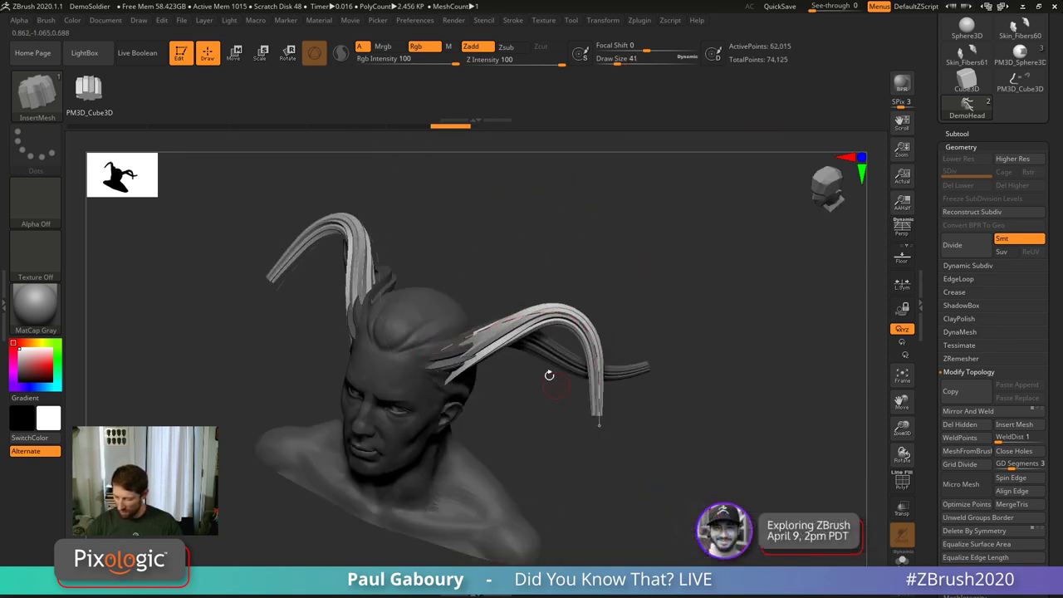
{"action": "key", "text": "ctrl+shift+z"}
{"action": "key", "text": "ctrl+shift+z"}
{"action": "key", "text": "ctrl+shift+z"}
{"action": "key", "text": "ctrl+shift+z"}
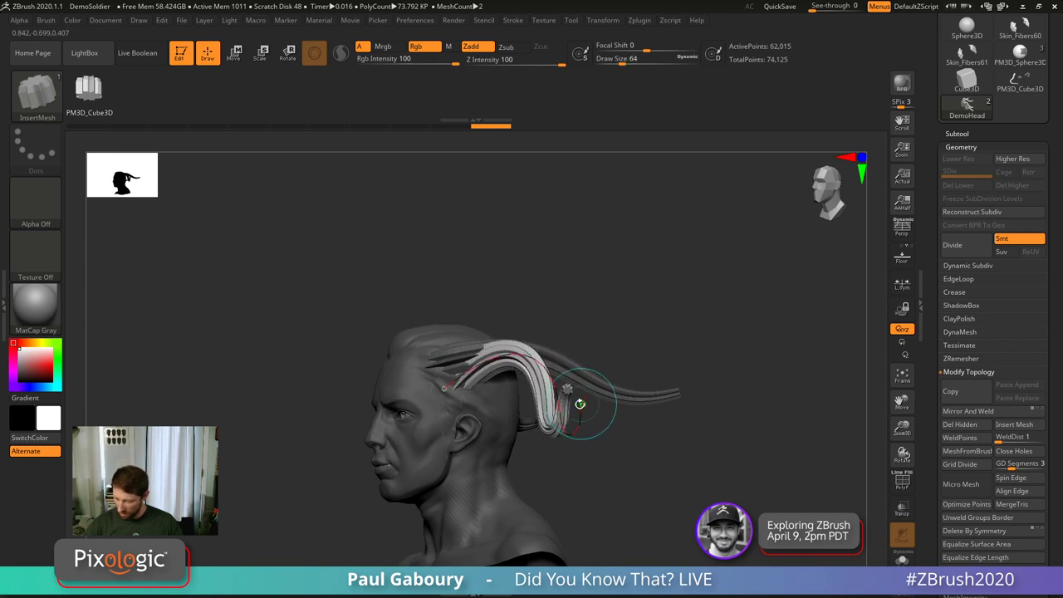
{"action": "key", "text": "ctrl+shift+z"}
{"action": "key", "text": "ctrl+shift+z"}
{"action": "key", "text": "ctrl+shift+z"}
{"action": "key", "text": "ctrl+shift+z"}
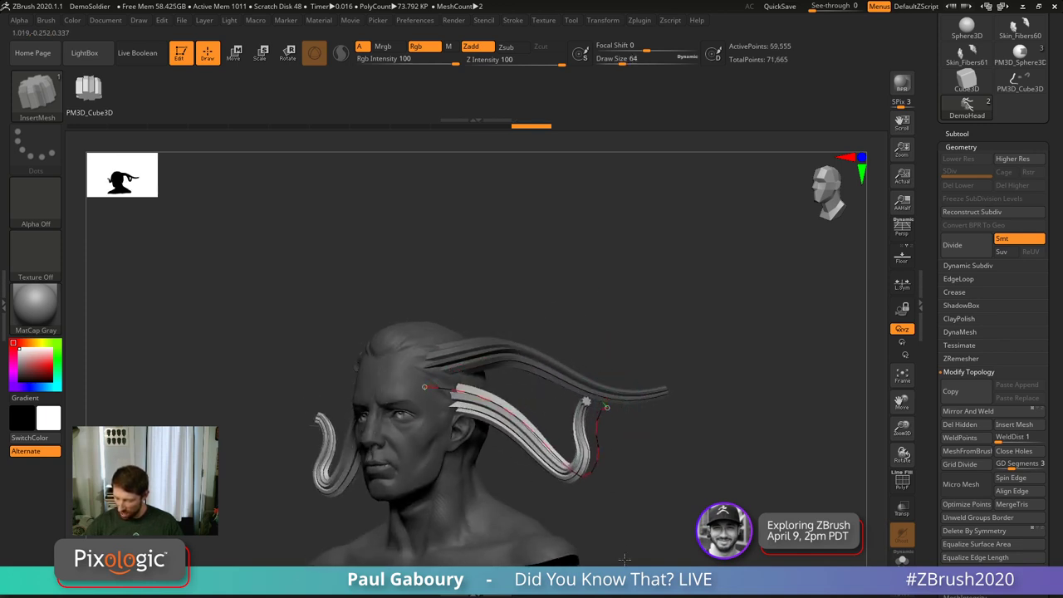
Step: Arch the second strand beside the first one and curl its start back into the hair above the temple
{"action": "key", "text": "ctrl+shift+z"}
{"action": "key", "text": "ctrl+shift+z"}
{"action": "key", "text": "ctrl+shift+z"}
{"action": "key", "text": "ctrl+shift+z"}
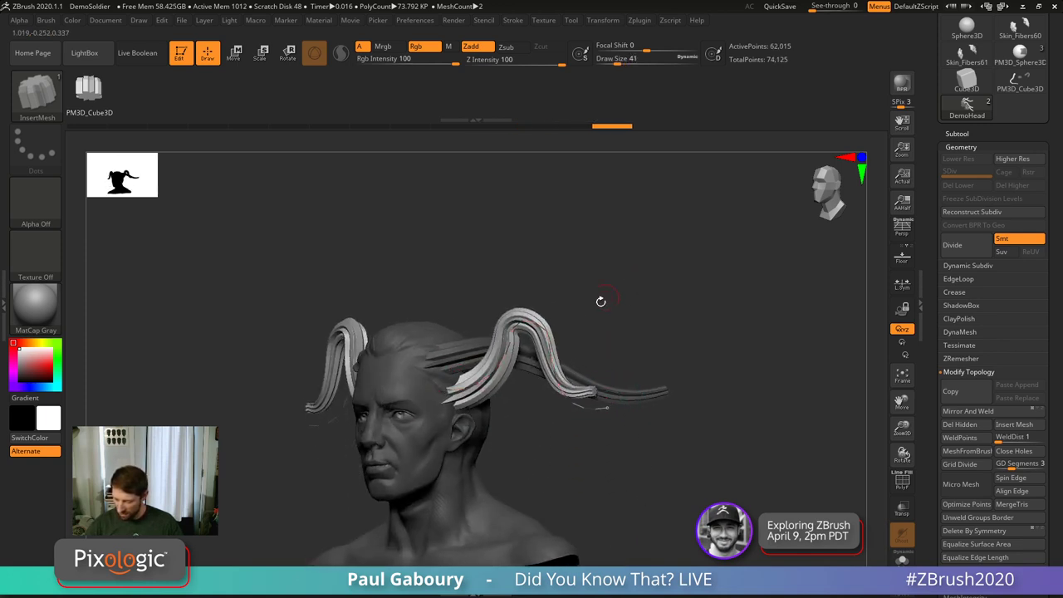
{"action": "key", "text": "ctrl+shift+z"}
{"action": "key", "text": "ctrl+shift+z"}
{"action": "key", "text": "ctrl+shift+z"}
{"action": "key", "text": "ctrl+shift+z"}
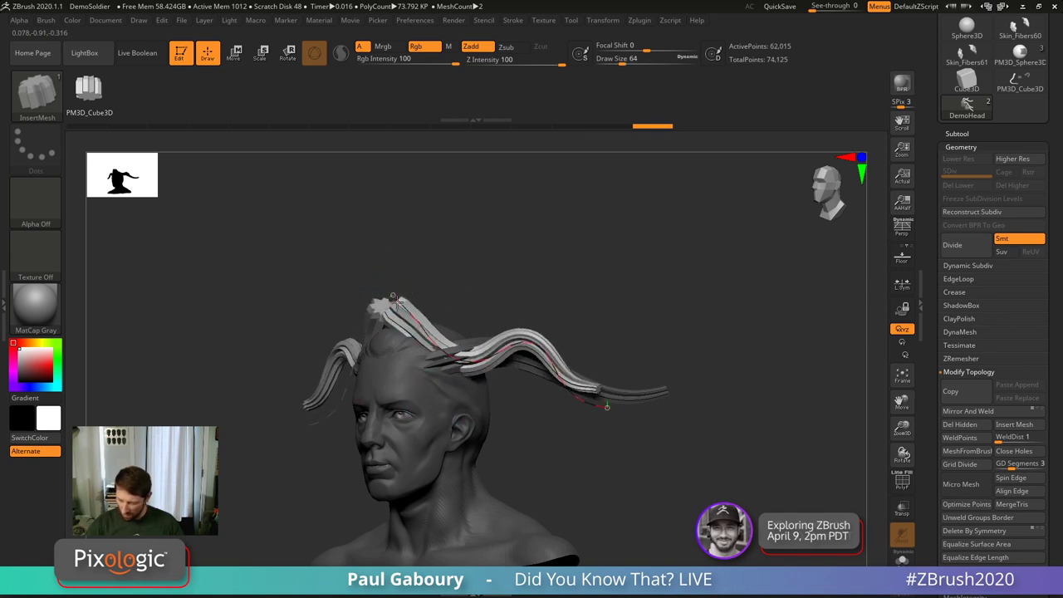
{"action": "key", "text": "ctrl+shift+z"}
{"action": "key", "text": "ctrl+shift+z"}
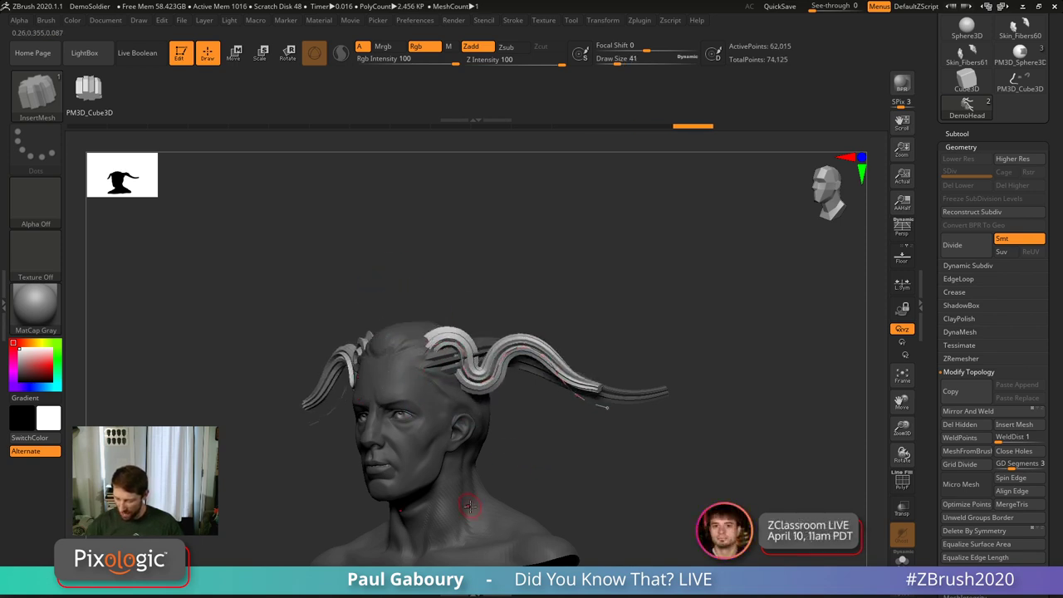
Step: Draw a third mirrored strand from the hairline over the head, pull its tip down and adjust its start point
{"action": "key", "text": "ctrl+shift+z"}
{"action": "key", "text": "ctrl+shift+z"}
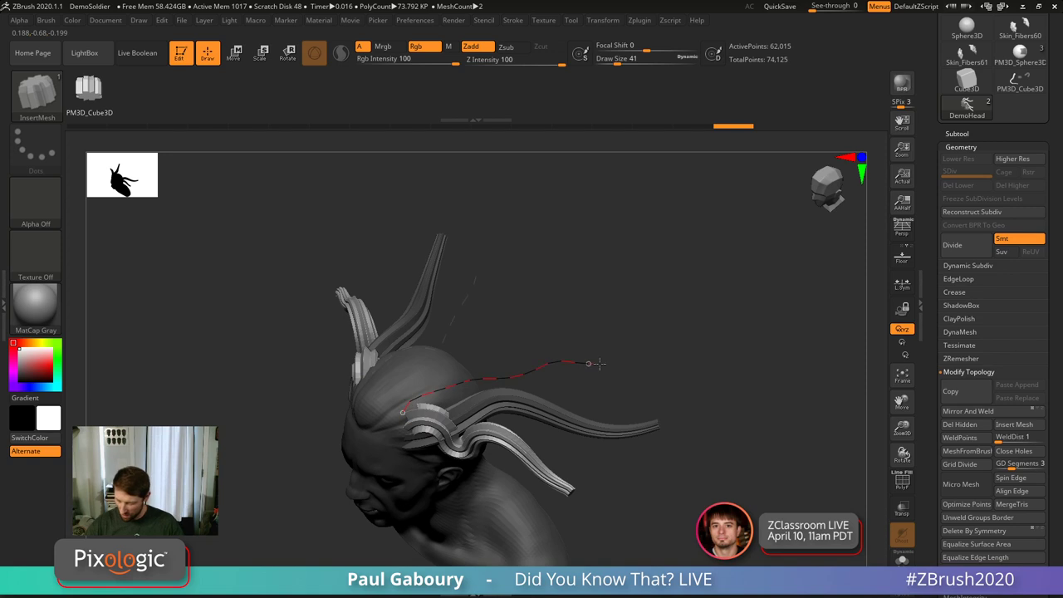
{"action": "key", "text": "ctrl+shift+z"}
{"action": "key", "text": "ctrl+shift+z"}
{"action": "key", "text": "ctrl+shift+z"}
{"action": "key", "text": "ctrl+shift+z"}
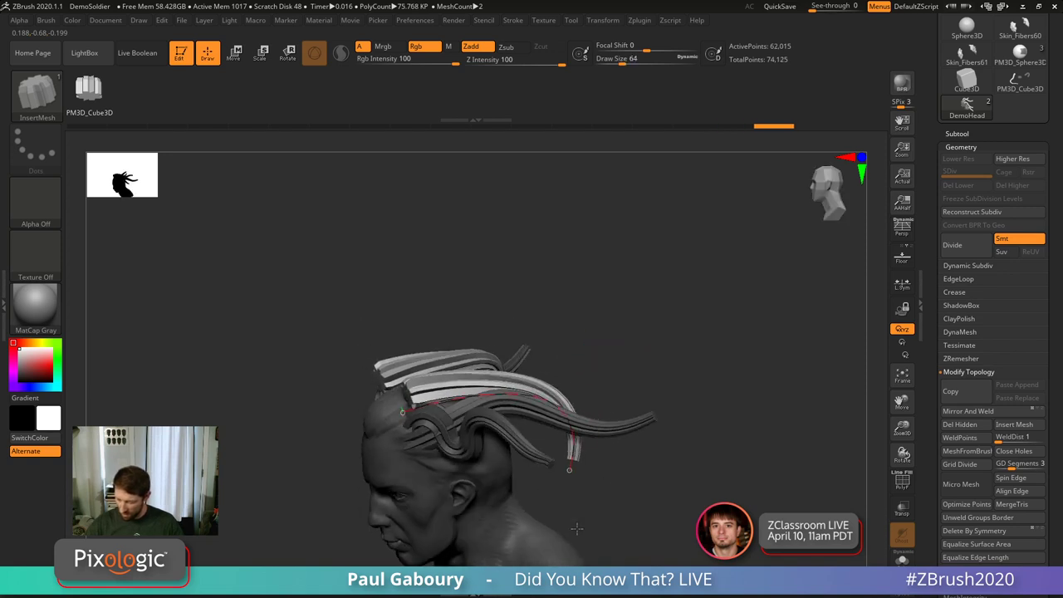
{"action": "key", "text": "ctrl+z"}
{"action": "key", "text": "ctrl+z"}
{"action": "key", "text": "ctrl+z"}
{"action": "key", "text": "ctrl+z"}
{"action": "key", "text": "ctrl+z"}
{"action": "key", "text": "ctrl+z"}
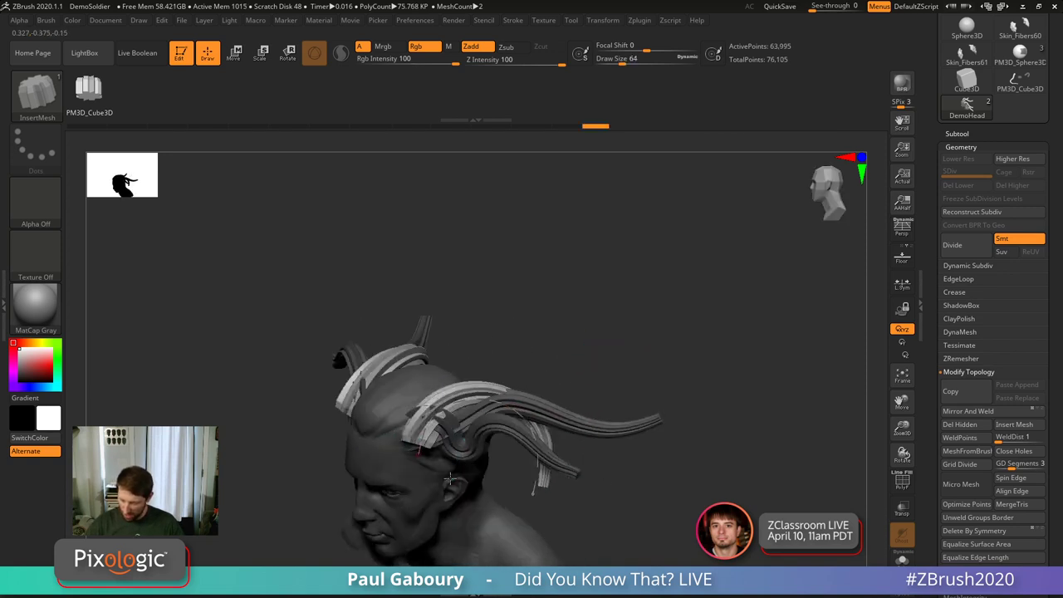
{"action": "key", "text": "ctrl+shift+z"}
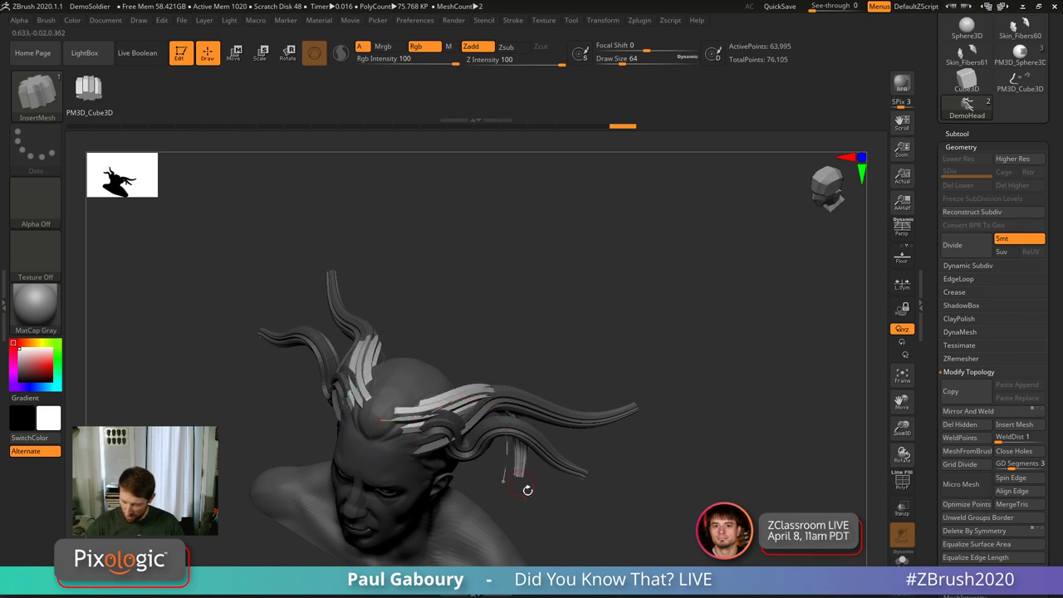
{"action": "mouse_move", "coordinate": [527, 490]}
{"action": "left_mouse_down"}
{"action": "mouse_move", "coordinate": [524, 437]}
{"action": "mouse_move", "coordinate": [548, 459]}
{"action": "mouse_move", "coordinate": [690, 405]}
{"action": "mouse_move", "coordinate": [678, 456]}
{"action": "mouse_move", "coordinate": [675, 440]}
{"action": "left_mouse_up"}
Step: Draw a fourth mirrored strand from the top of the head down its back and move its start toward the front hairline
{"action": "left_click_drag", "start_coordinate": [694, 490], "coordinate": [600, 410]}
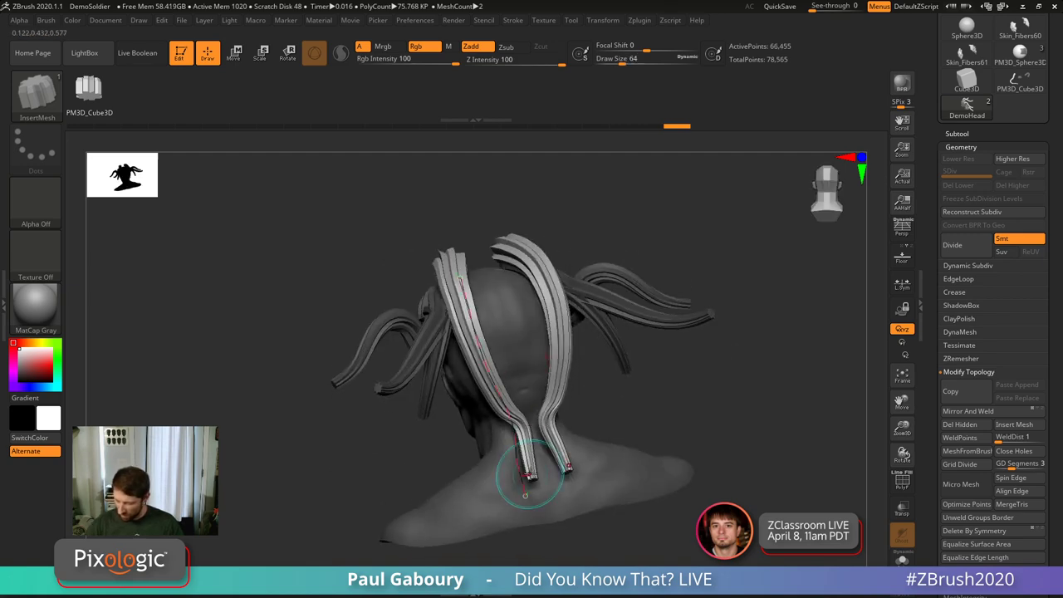
{"action": "left_click_drag", "start_coordinate": [498, 451], "coordinate": [631, 374]}
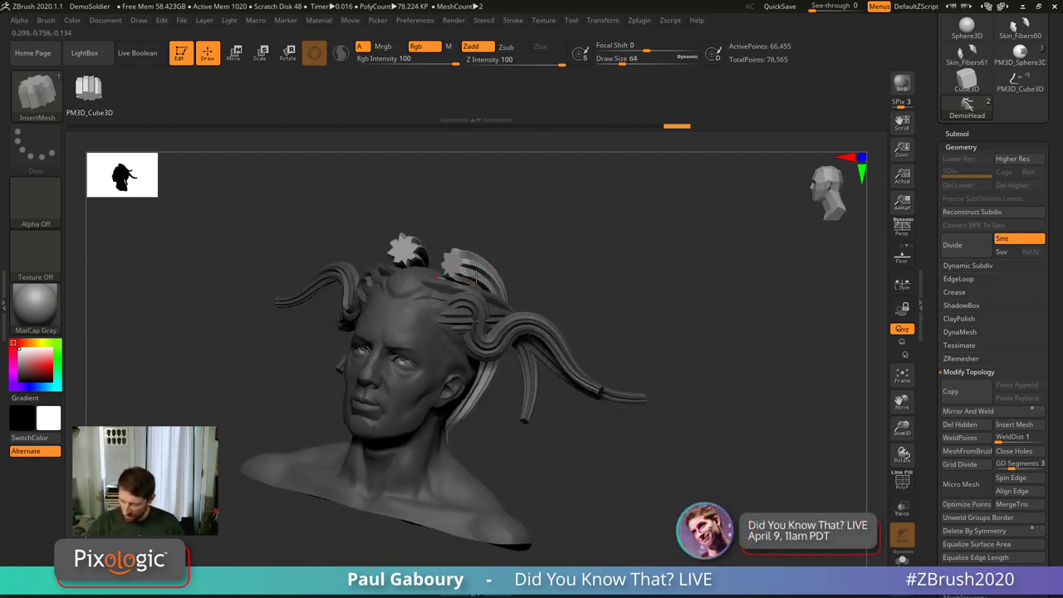
{"action": "left_click_drag", "start_coordinate": [442, 278], "coordinate": [418, 306]}
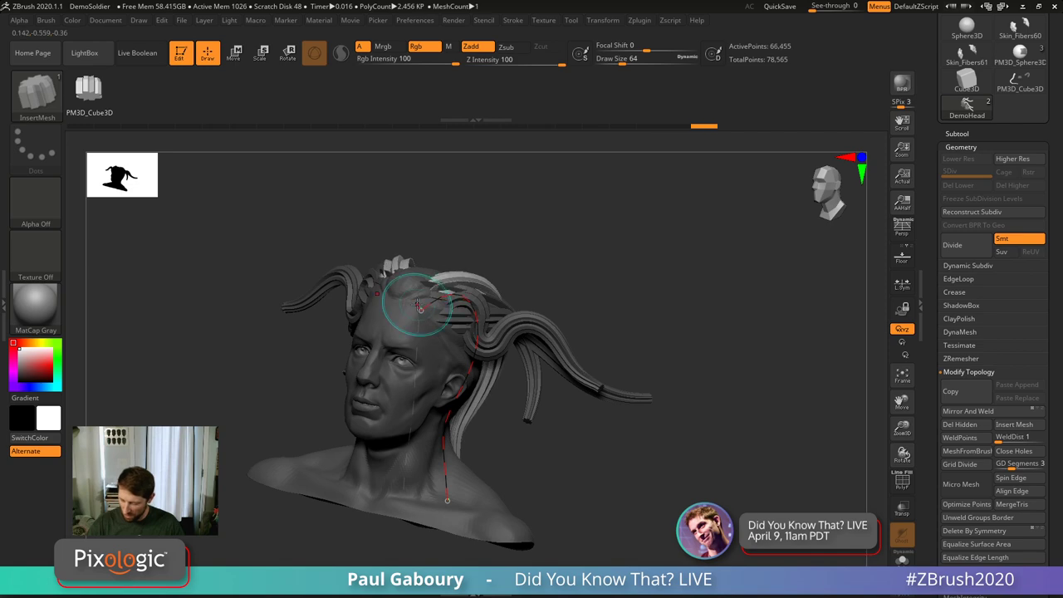
Step: Turn on the PolyFrame display and examine the polygroups of the strands and head from several angles
{"action": "left_click_drag", "start_coordinate": [548, 420], "coordinate": [631, 492]}
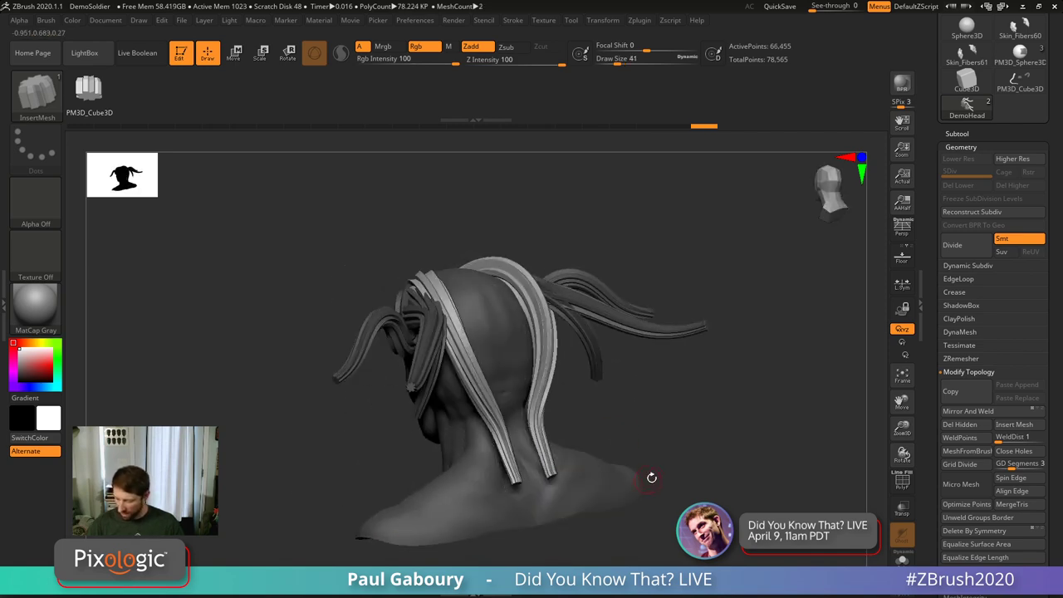
{"action": "right_click_drag", "start_coordinate": [671, 439], "coordinate": [658, 423], "text": "ctrl"}
{"action": "left_click_drag", "start_coordinate": [631, 444], "coordinate": [681, 420], "text": "ctrl"}
{"action": "left_click_drag", "start_coordinate": [721, 456], "coordinate": [623, 480], "text": "alt"}
{"action": "left_click_drag", "start_coordinate": [685, 436], "coordinate": [652, 443]}
{"action": "key", "text": "shift+f"}
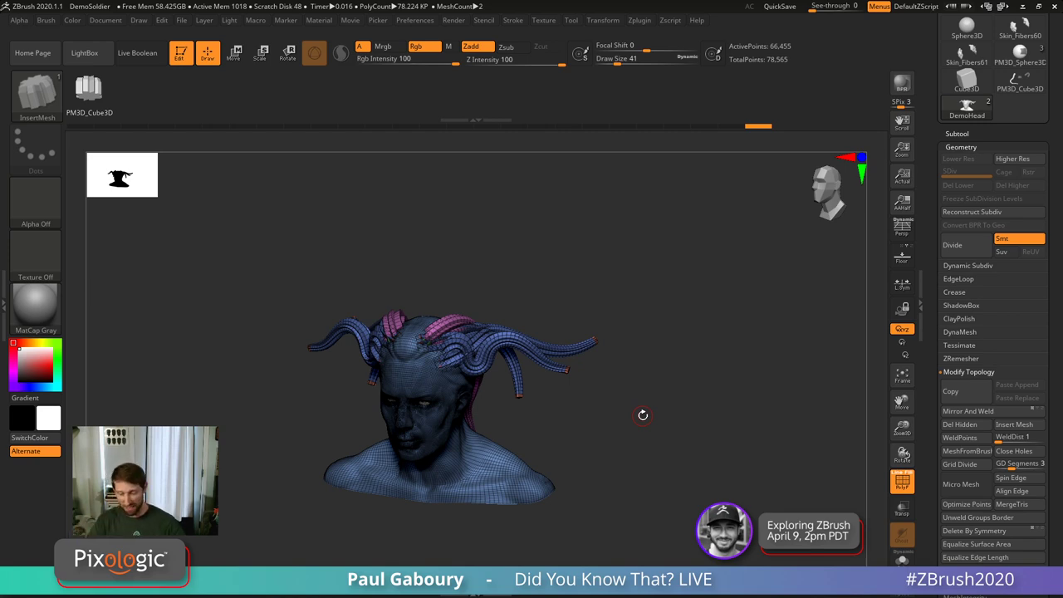
{"action": "right_click_drag", "start_coordinate": [592, 405], "coordinate": [678, 486], "text": "ctrl"}
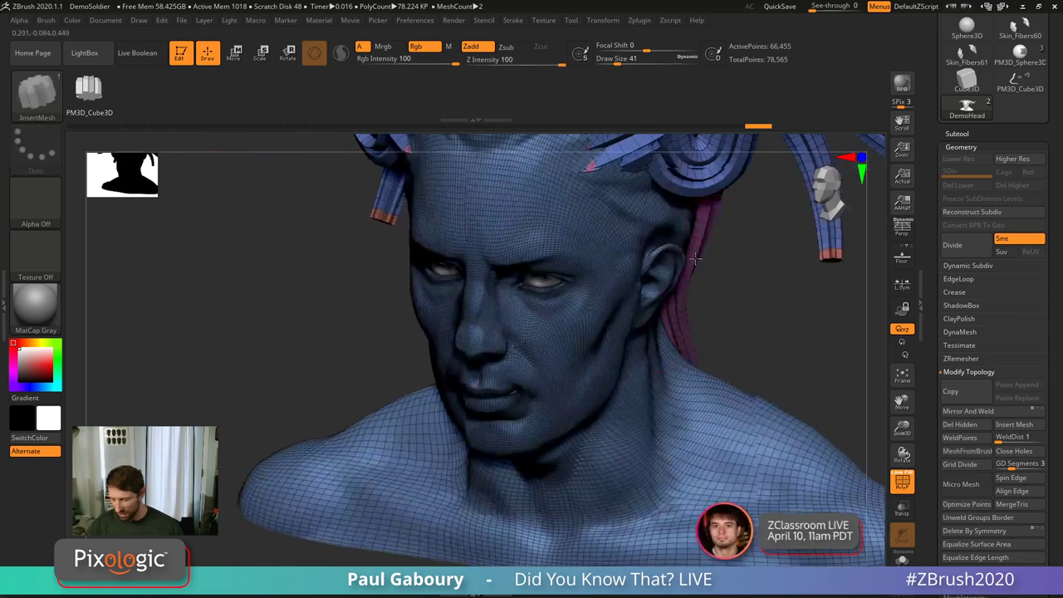
{"action": "right_click_drag", "start_coordinate": [725, 334], "coordinate": [700, 456], "text": "alt"}
Step: Isolate individual strand polygroups by visibility and show the whole model again
{"action": "left_click", "coordinate": [640, 537], "text": "ctrl+shift"}
{"action": "left_click", "coordinate": [694, 544], "text": "ctrl+shift"}
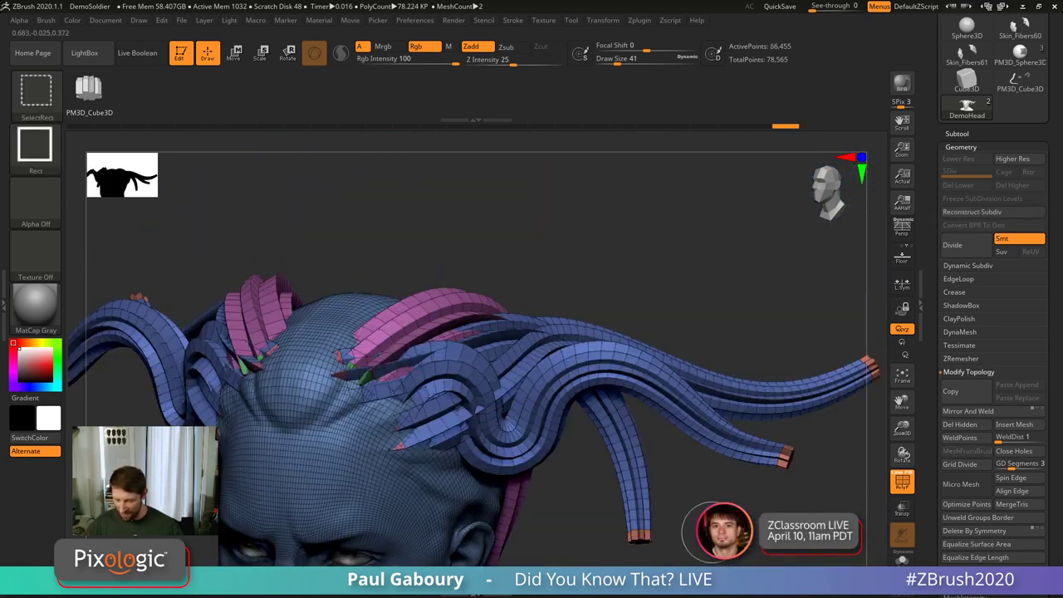
{"action": "left_click", "coordinate": [622, 369], "text": "ctrl+shift"}
{"action": "left_click", "coordinate": [723, 506], "text": "ctrl+shift"}
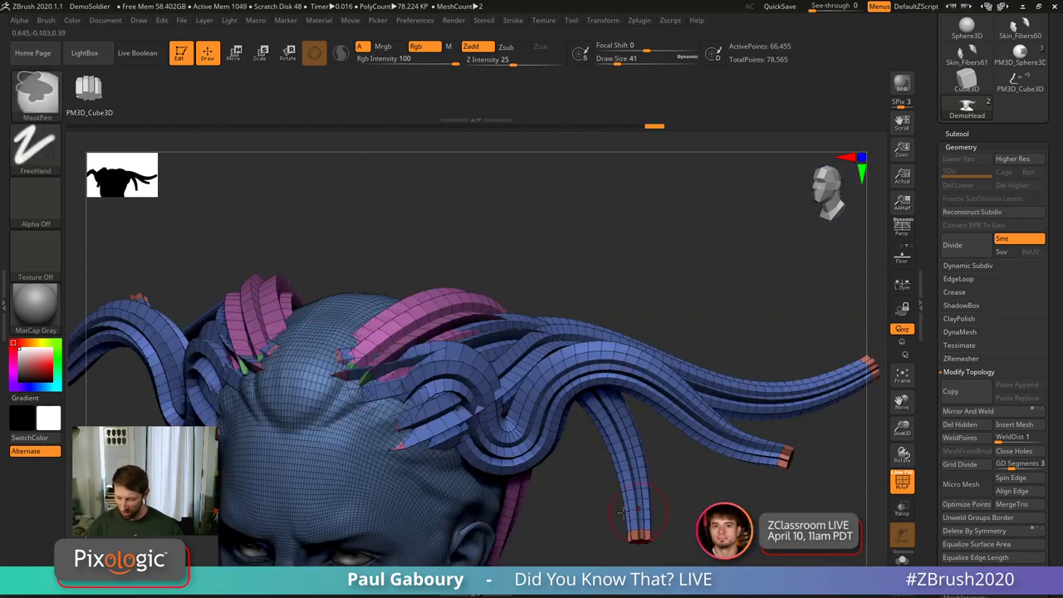
{"action": "left_click", "coordinate": [435, 357], "text": "ctrl+shift"}
{"action": "left_click", "coordinate": [563, 512], "text": "ctrl+shift"}
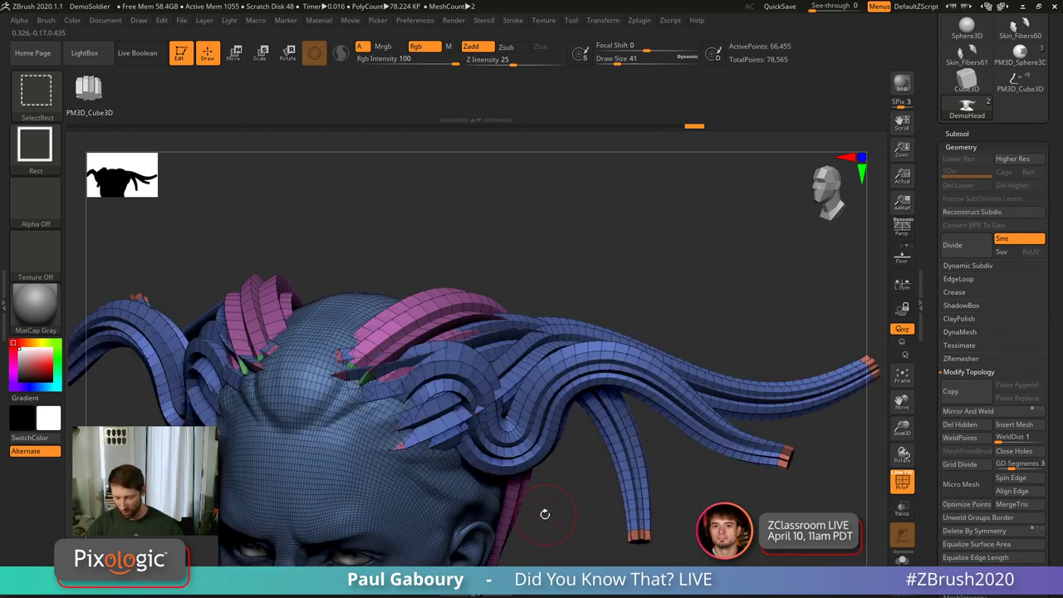
{"action": "right_click_drag", "start_coordinate": [544, 513], "coordinate": [601, 454], "text": "ctrl"}
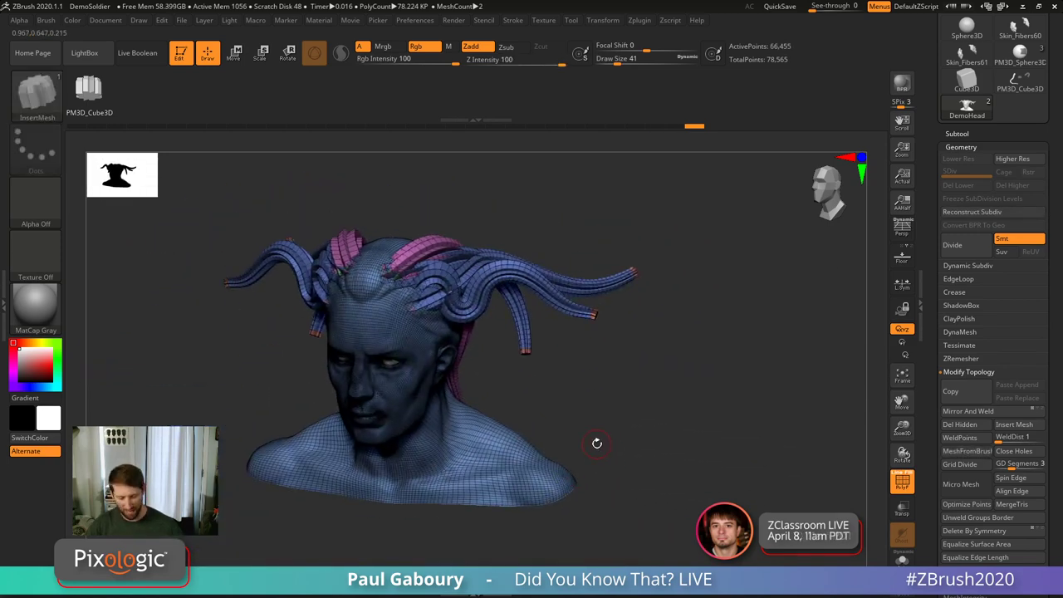
{"action": "key", "text": "b"}
{"action": "key", "text": "t"}
{"action": "key", "text": "i"}
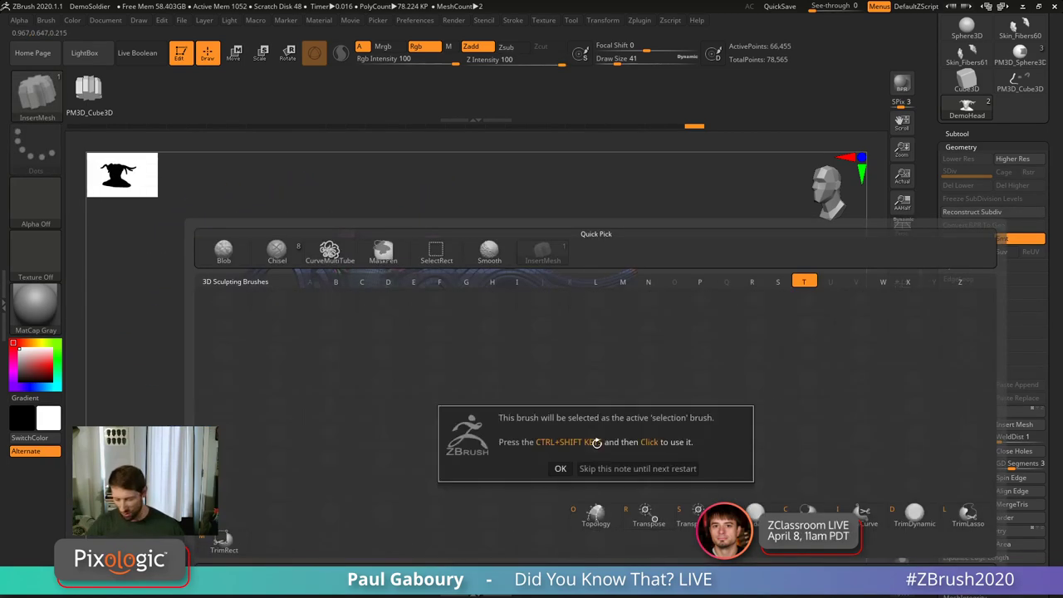
{"action": "left_click", "coordinate": [561, 468]}
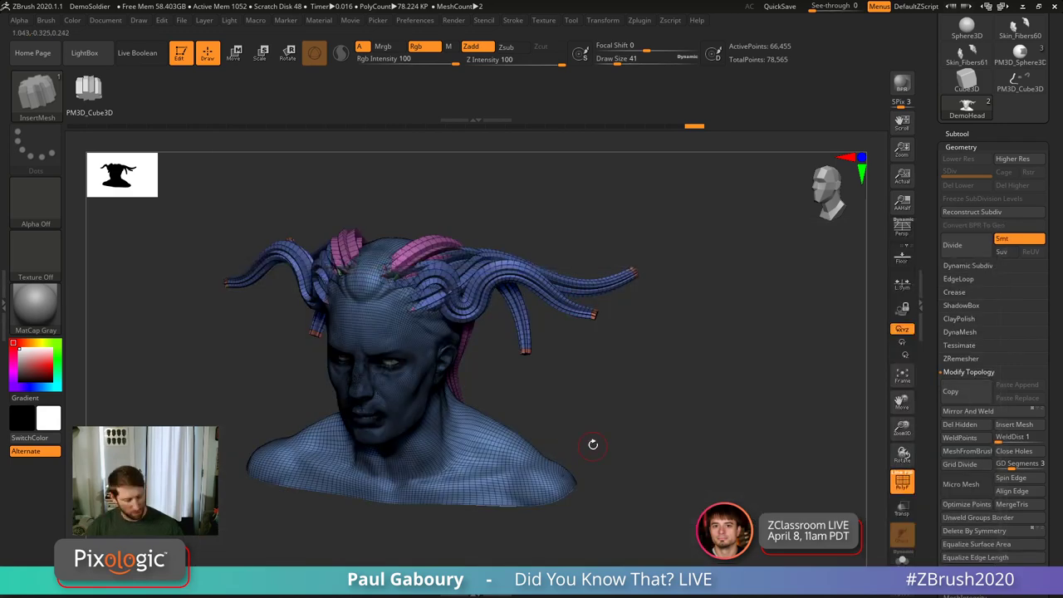
Step: Select the Move Topological brush and raise its draw size to 280
{"action": "key", "text": "b"}
{"action": "key", "text": "t"}
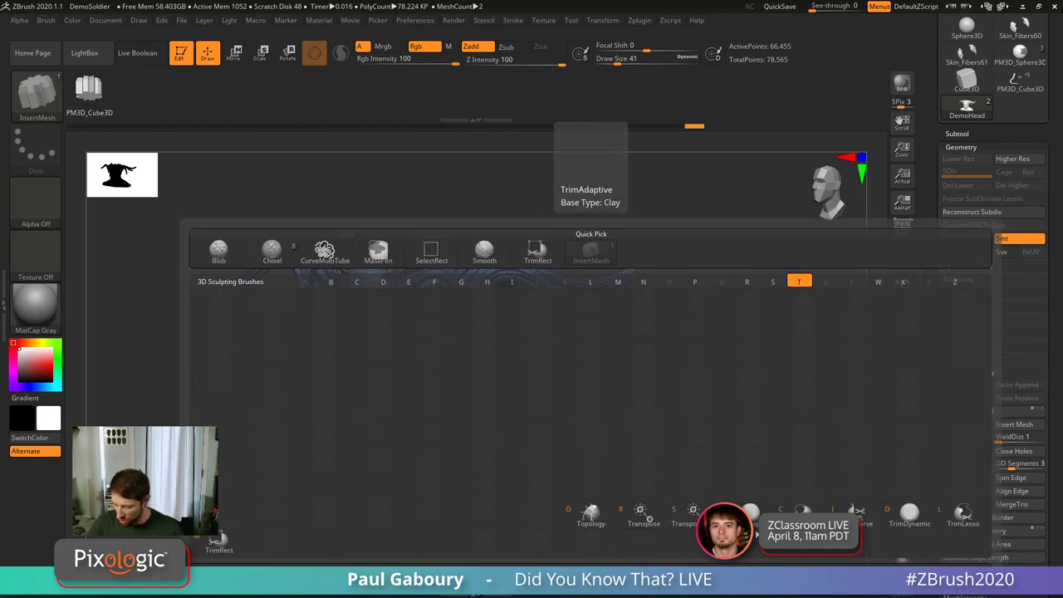
{"action": "key", "text": "m"}
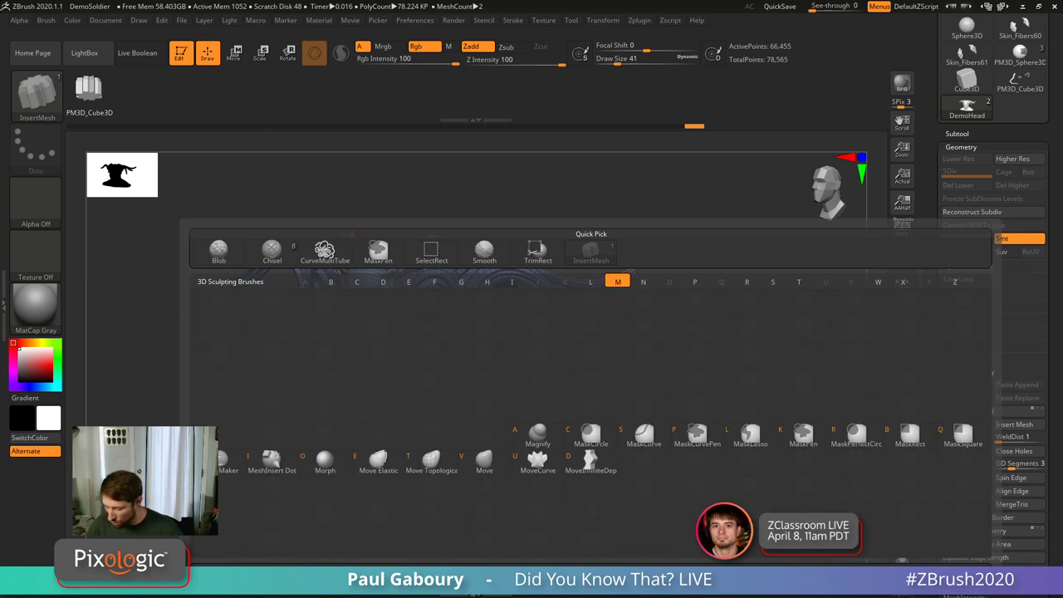
{"action": "left_click", "coordinate": [431, 463]}
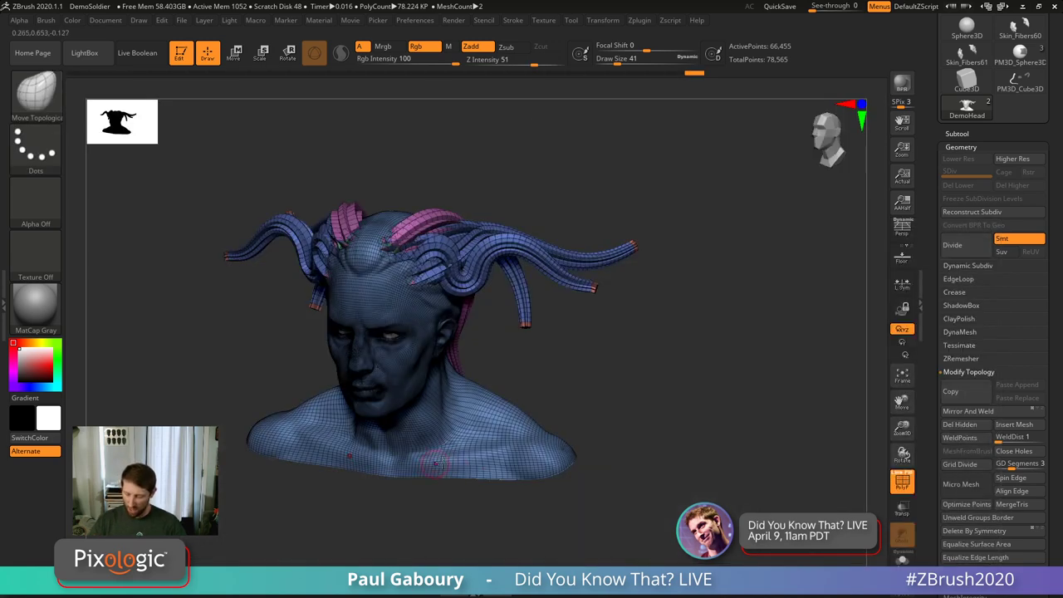
{"action": "key", "text": "s"}
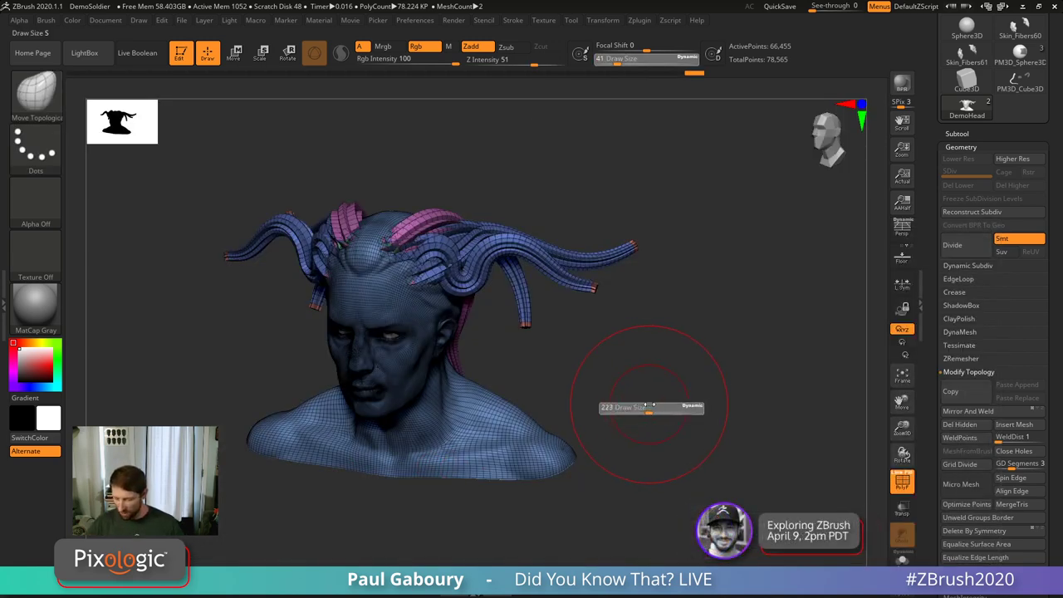
{"action": "left_click_drag", "start_coordinate": [656, 404], "coordinate": [641, 445]}
Step: Enlarge the draw size to 657 and pull the curled strand beside the head upward
{"action": "key", "text": "s"}
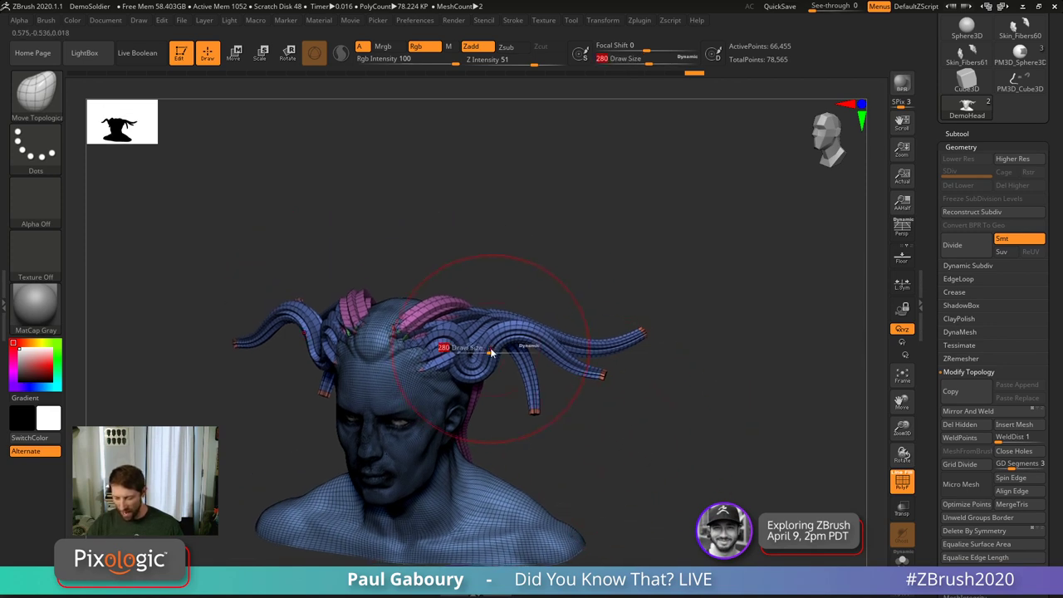
{"action": "left_click_drag", "start_coordinate": [491, 349], "coordinate": [510, 344]}
{"action": "right_click_drag", "start_coordinate": [518, 347], "coordinate": [529, 319], "text": "alt"}
{"action": "mouse_move", "coordinate": [503, 316]}
{"action": "left_mouse_down"}
{"action": "mouse_move", "coordinate": [525, 285]}
{"action": "mouse_move", "coordinate": [505, 288]}
{"action": "mouse_move", "coordinate": [525, 285]}
{"action": "mouse_move", "coordinate": [516, 293]}
{"action": "left_mouse_up"}
{"action": "left_click_drag", "start_coordinate": [630, 341], "coordinate": [629, 371]}
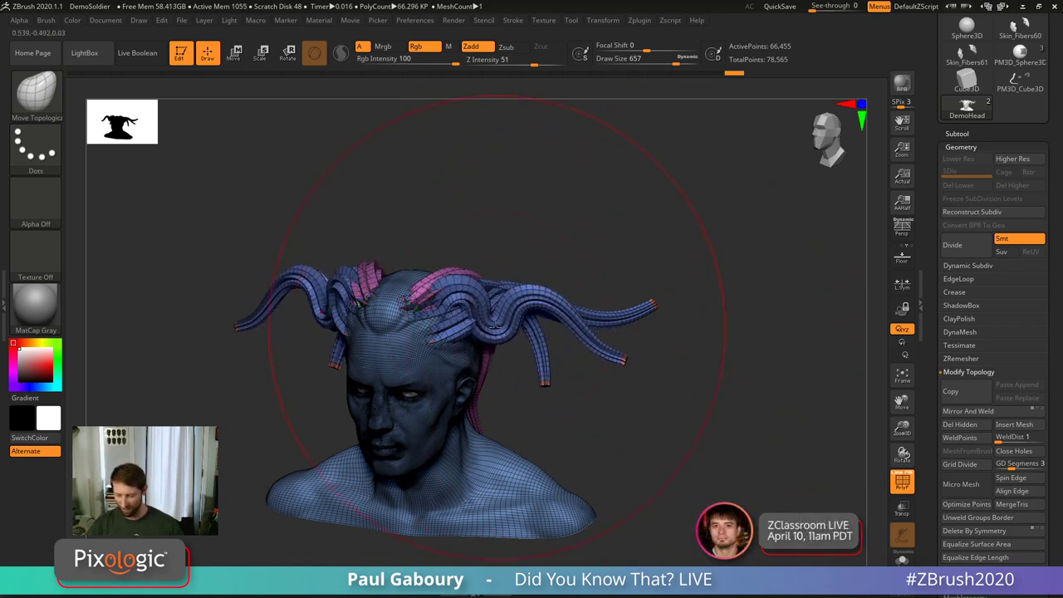
Step: Reduce the Move Topological draw size to 268 and reshape the curled blue strands above the forehead
{"action": "mouse_move", "coordinate": [497, 325]}
{"action": "left_mouse_down"}
{"action": "mouse_move", "coordinate": [511, 310]}
{"action": "mouse_move", "coordinate": [470, 311]}
{"action": "mouse_move", "coordinate": [479, 290]}
{"action": "left_mouse_up"}
{"action": "key", "text": "s"}
{"action": "key", "text": "s"}
{"action": "mouse_move", "coordinate": [479, 290]}
{"action": "right_mouse_down"}
{"action": "mouse_move", "coordinate": [446, 308]}
{"action": "mouse_move", "coordinate": [465, 291]}
{"action": "right_mouse_up"}
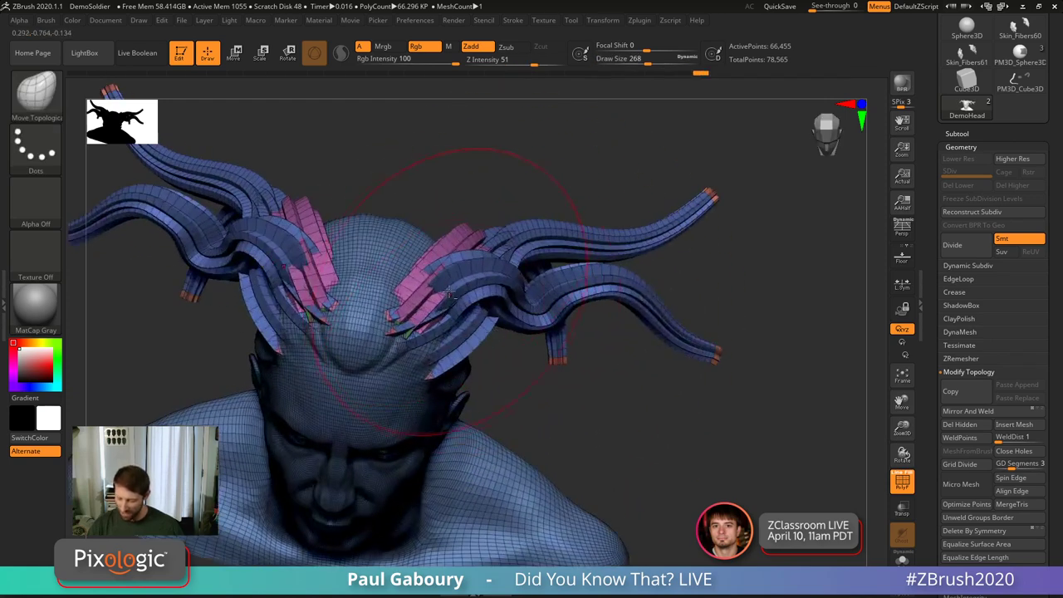
{"action": "left_click_drag", "start_coordinate": [465, 291], "coordinate": [456, 262]}
{"action": "right_click_drag", "start_coordinate": [456, 258], "coordinate": [447, 292]}
{"action": "left_click_drag", "start_coordinate": [439, 226], "coordinate": [443, 233]}
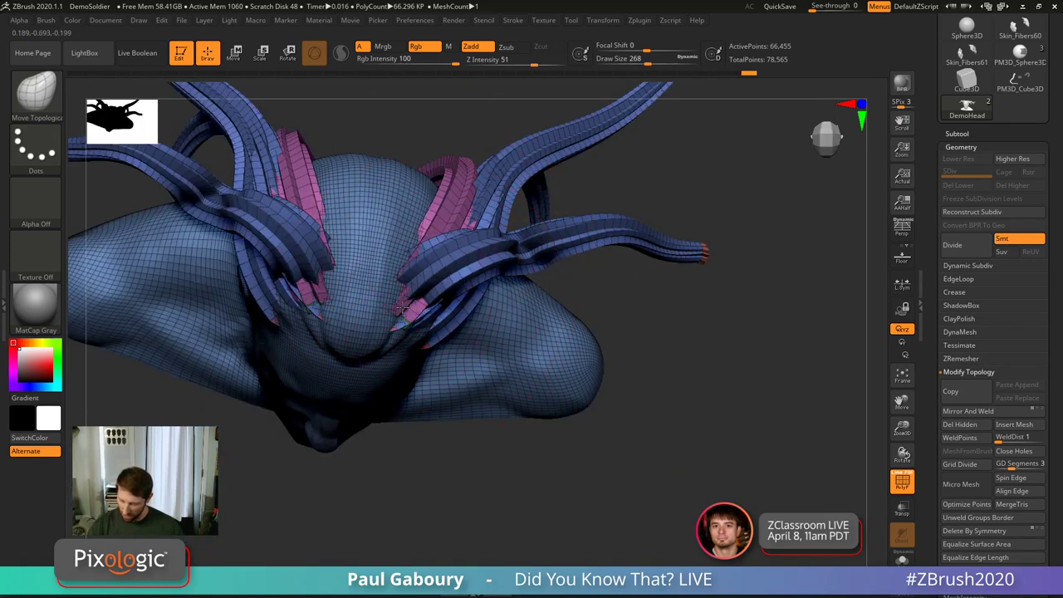
{"action": "mouse_move", "coordinate": [399, 309]}
{"action": "left_mouse_down"}
{"action": "mouse_move", "coordinate": [384, 311]}
{"action": "mouse_move", "coordinate": [403, 312]}
{"action": "left_mouse_up"}
{"action": "mouse_move", "coordinate": [403, 314]}
{"action": "right_mouse_down"}
{"action": "mouse_move", "coordinate": [413, 291]}
{"action": "mouse_move", "coordinate": [462, 297]}
{"action": "right_mouse_up"}
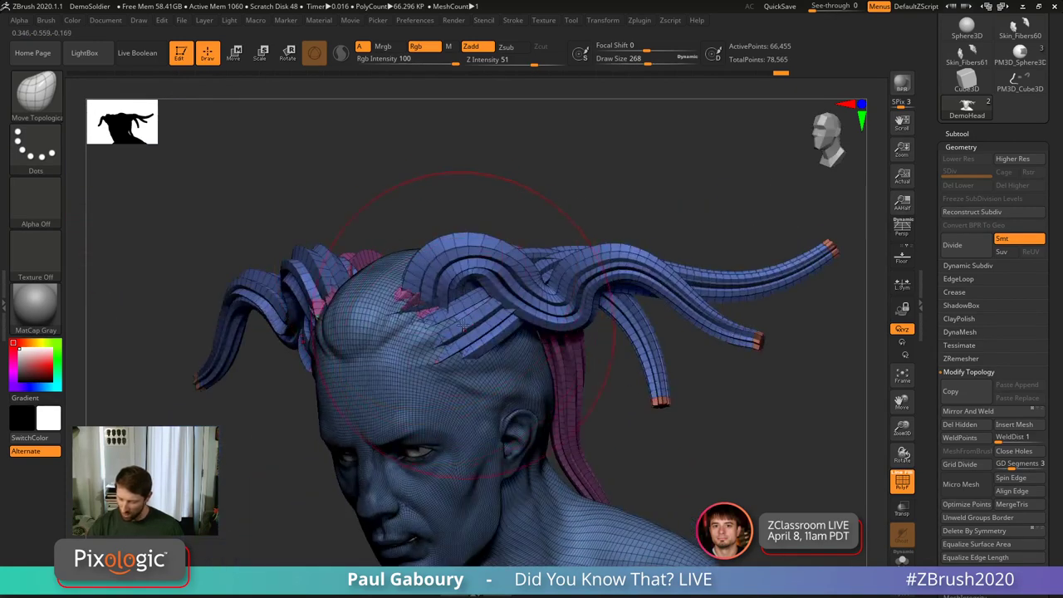
Step: Pull the front roots of the blue strands out of the scalp along the hairline
{"action": "left_click_drag", "start_coordinate": [462, 299], "coordinate": [537, 304]}
{"action": "right_click_drag", "start_coordinate": [537, 304], "coordinate": [555, 288]}
{"action": "left_click_drag", "start_coordinate": [555, 287], "coordinate": [559, 273]}
{"action": "right_click_drag", "start_coordinate": [559, 273], "coordinate": [551, 284]}
{"action": "key", "text": "ctrl+shift+z"}
{"action": "key", "text": "ctrl+shift+z"}
{"action": "key", "text": "ctrl+shift+z"}
{"action": "key", "text": "ctrl+shift+z"}
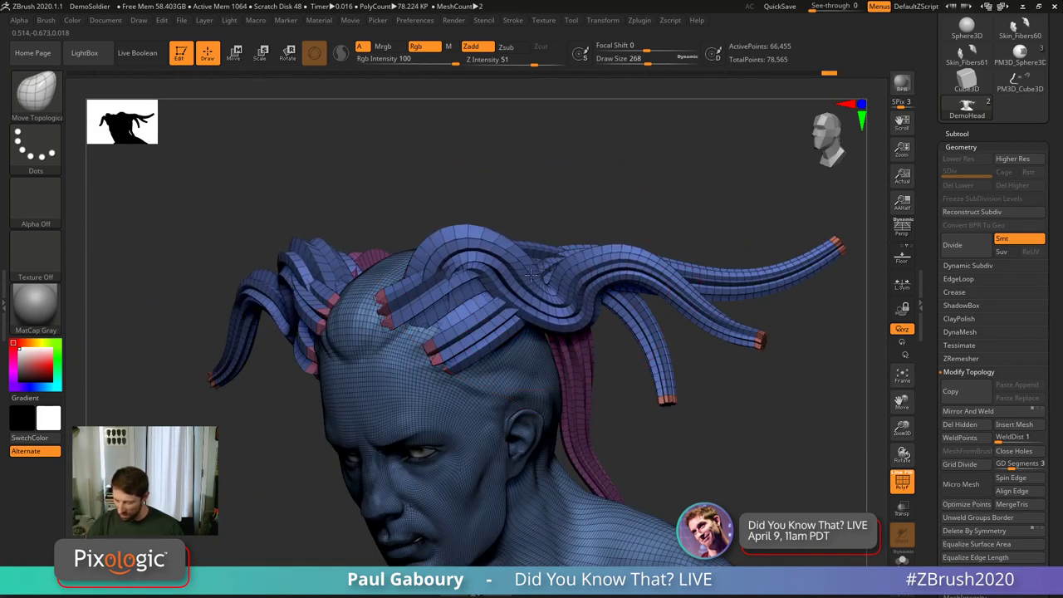
{"action": "key", "text": "ctrl+z"}
{"action": "key", "text": "ctrl+z"}
{"action": "key", "text": "ctrl+z"}
{"action": "key", "text": "ctrl+z"}
{"action": "key", "text": "ctrl+z"}
{"action": "key", "text": "ctrl+z"}
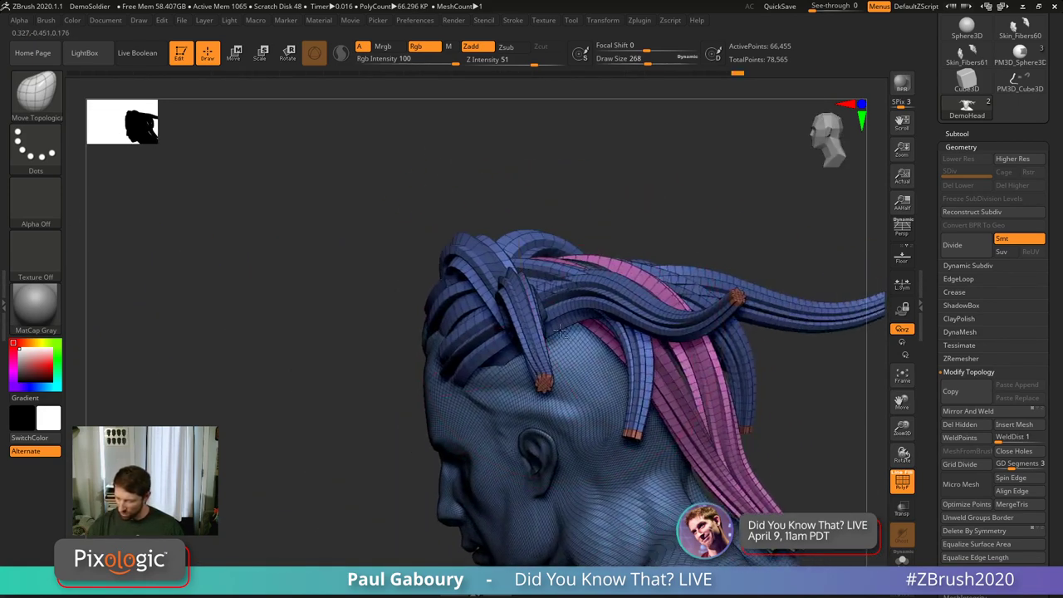
Step: Shift the blue side strands behind the ear backward, over the edge of the pink strand
{"action": "key", "text": "ctrl+shift+z"}
{"action": "key", "text": "ctrl+shift+z"}
{"action": "key", "text": "ctrl+shift+z"}
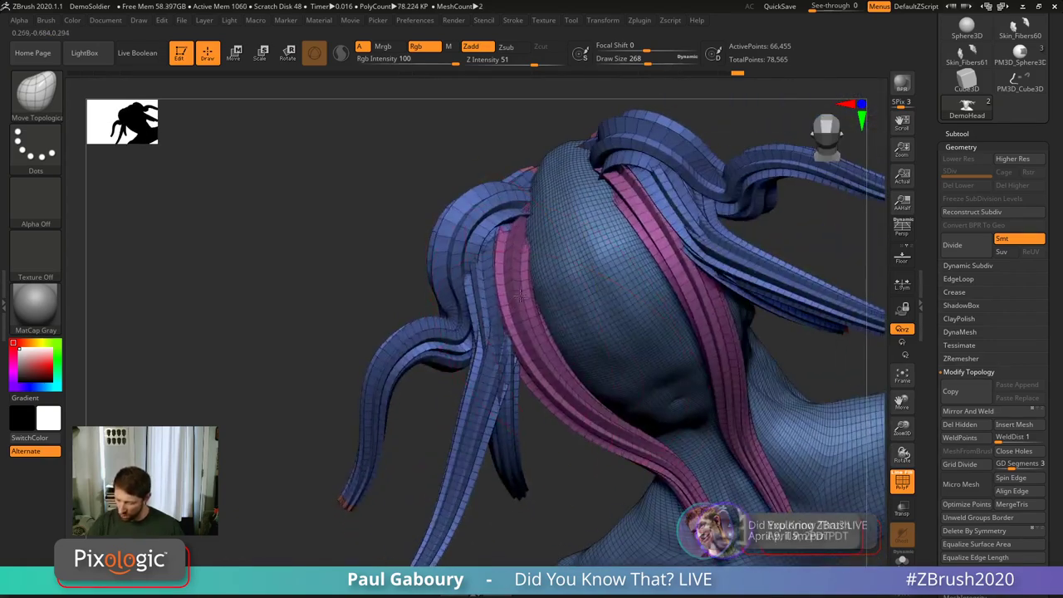
{"action": "key", "text": "ctrl+shift+z"}
{"action": "key", "text": "ctrl+shift+z"}
{"action": "key", "text": "ctrl+shift+z"}
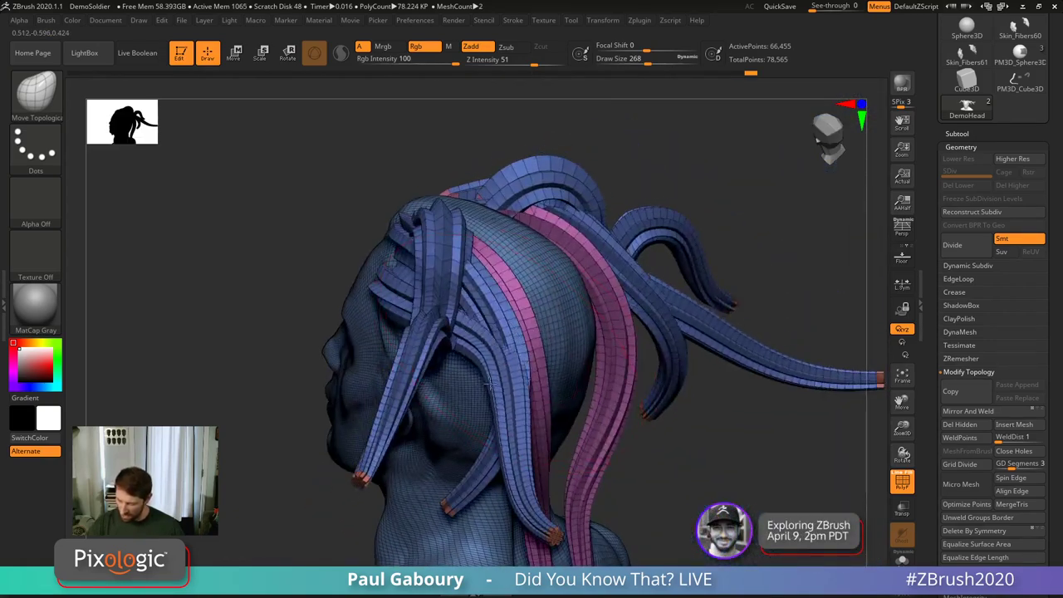
{"action": "key", "text": "ctrl+z"}
{"action": "key", "text": "ctrl+z"}
{"action": "key", "text": "ctrl+z"}
{"action": "key", "text": "ctrl+z"}
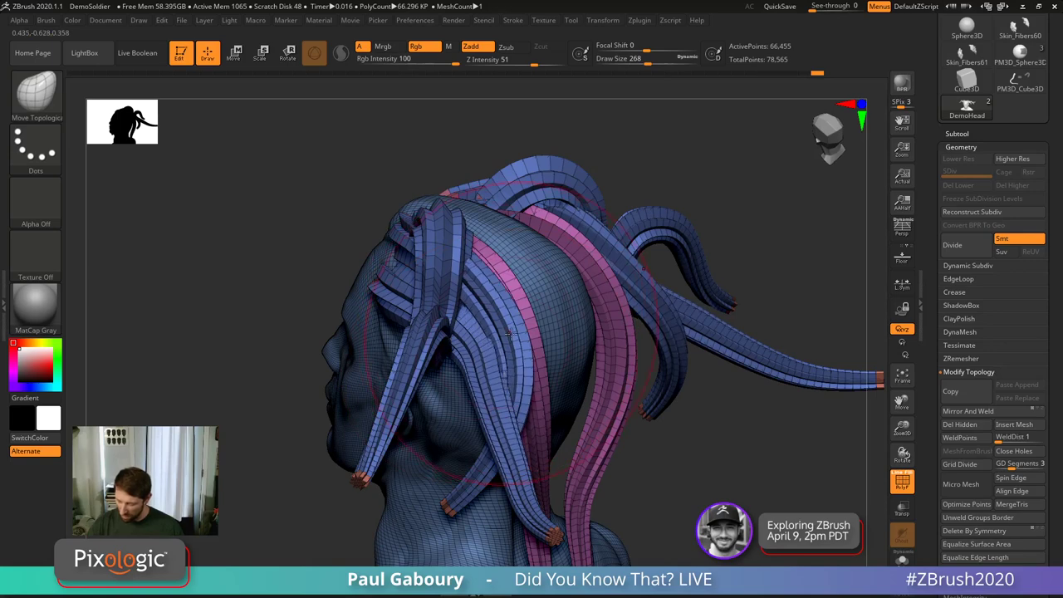
{"action": "key", "text": "ctrl+shift+z"}
{"action": "key", "text": "ctrl+shift+z"}
{"action": "key", "text": "ctrl+shift+z"}
{"action": "key", "text": "ctrl+shift+z"}
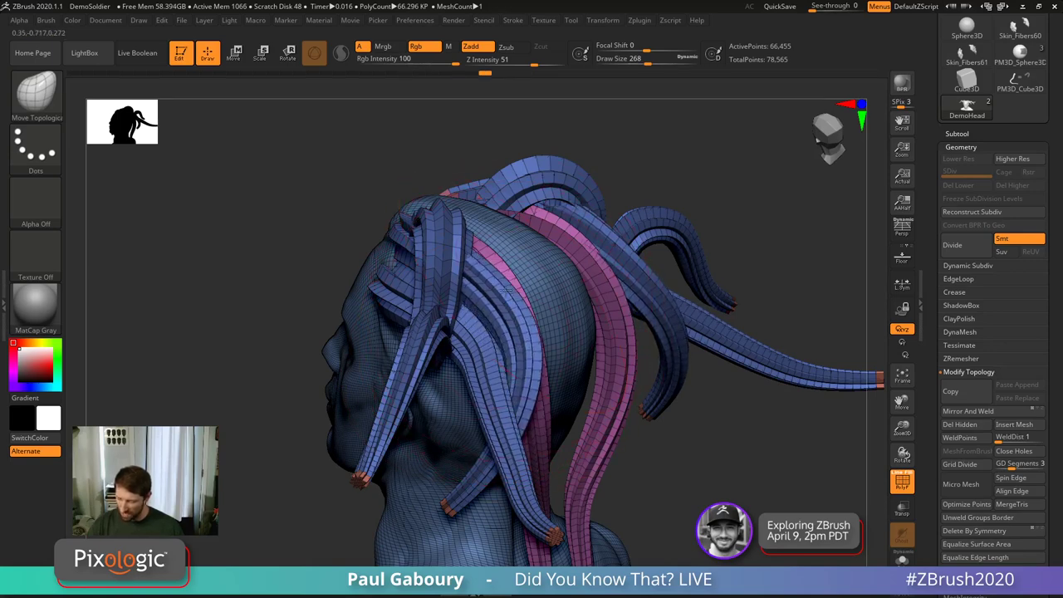
Step: Reposition the blue and pink strands around the back of the head
{"action": "key", "text": "ctrl+shift+z"}
{"action": "key", "text": "ctrl+shift+z"}
{"action": "key", "text": "ctrl+shift+z"}
{"action": "key", "text": "ctrl+shift+z"}
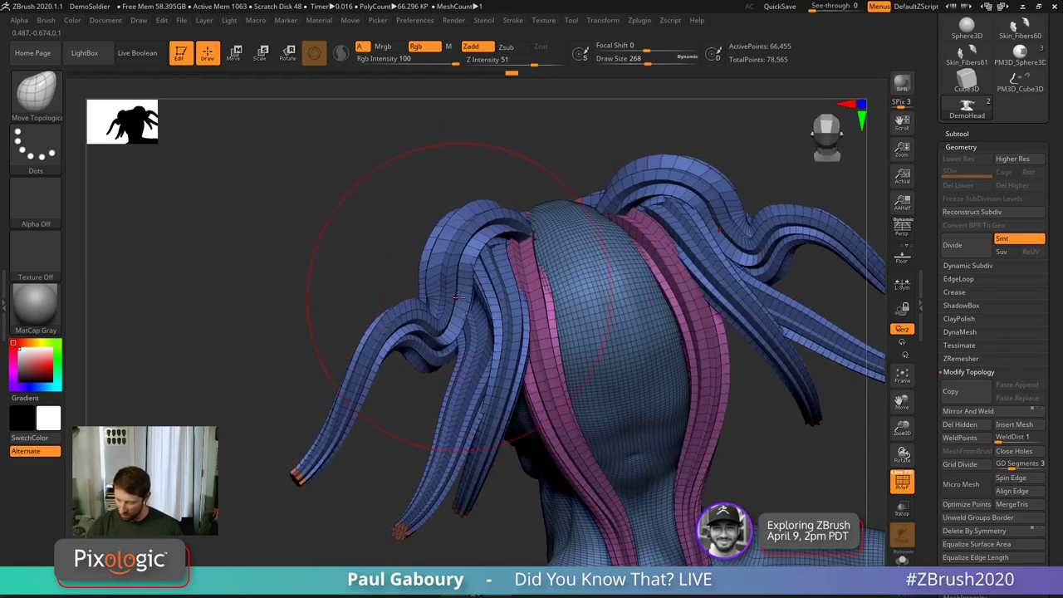
{"action": "key", "text": "ctrl+shift+z"}
{"action": "key", "text": "ctrl+shift+z"}
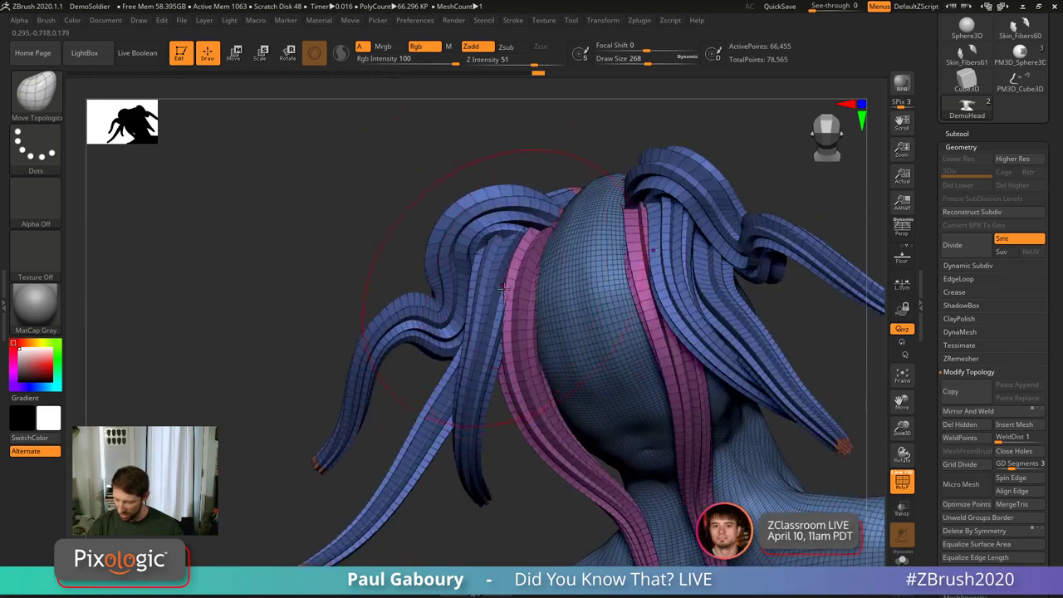
Step: Refine the arch and flow of the upper side strands and turn off the PolyFrame display
{"action": "mouse_move", "coordinate": [522, 355]}
{"action": "right_mouse_down"}
{"action": "mouse_move", "coordinate": [562, 353]}
{"action": "mouse_move", "coordinate": [586, 332]}
{"action": "mouse_move", "coordinate": [605, 388]}
{"action": "mouse_move", "coordinate": [615, 299]}
{"action": "mouse_move", "coordinate": [536, 264]}
{"action": "right_mouse_up"}
{"action": "key", "text": "ctrl+shift+z"}
{"action": "key", "text": "ctrl+shift+z"}
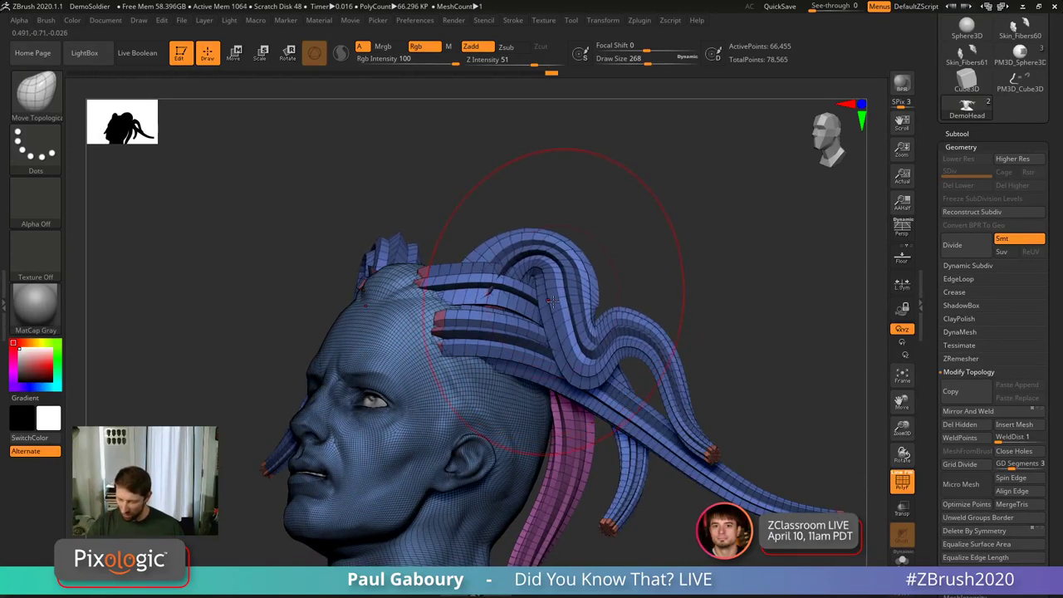
{"action": "right_click_drag", "start_coordinate": [552, 301], "coordinate": [508, 259], "text": "ctrl"}
{"action": "right_click_drag", "start_coordinate": [508, 260], "coordinate": [549, 256]}
{"action": "key", "text": "ctrl+shift+z"}
{"action": "mouse_move", "coordinate": [611, 366]}
{"action": "right_mouse_down", "text": "ctrl"}
{"action": "mouse_move", "coordinate": [564, 352]}
{"action": "mouse_move", "coordinate": [677, 443]}
{"action": "mouse_move", "coordinate": [636, 404]}
{"action": "mouse_move", "coordinate": [654, 395]}
{"action": "right_mouse_up", "text": "ctrl"}
{"action": "key", "text": "shift+f"}
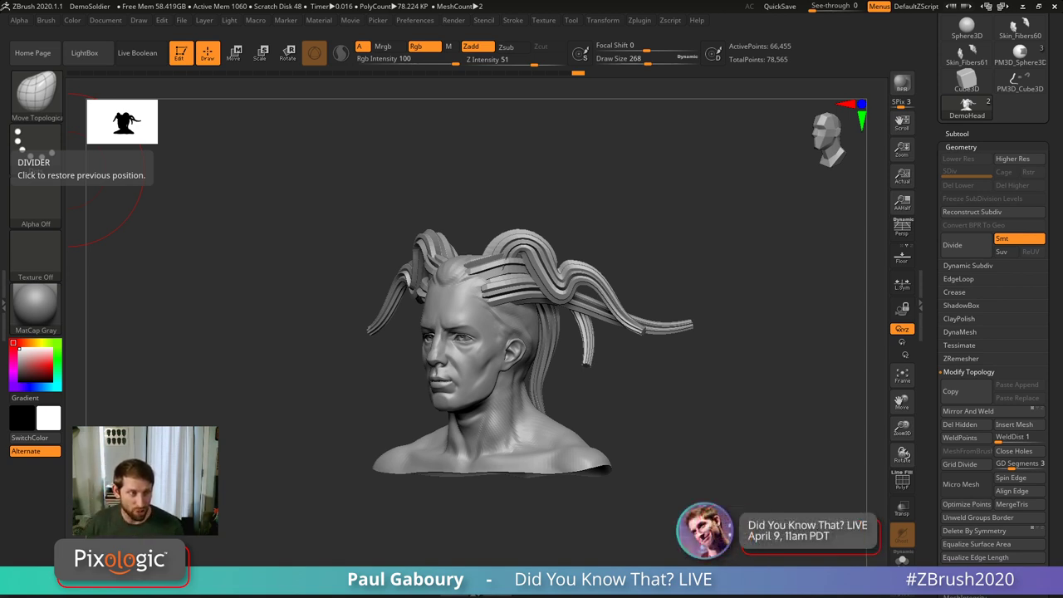
Step: Reduce the draw size to 62, create a new tile tool with NanoTile Textures and close its instruction note
{"action": "left_click", "coordinate": [962, 147]}
{"action": "left_click_drag", "start_coordinate": [954, 158], "coordinate": [953, 315]}
{"action": "scroll", "coordinate": [946, 316], "scroll_direction": "up", "scroll_amount": 3}
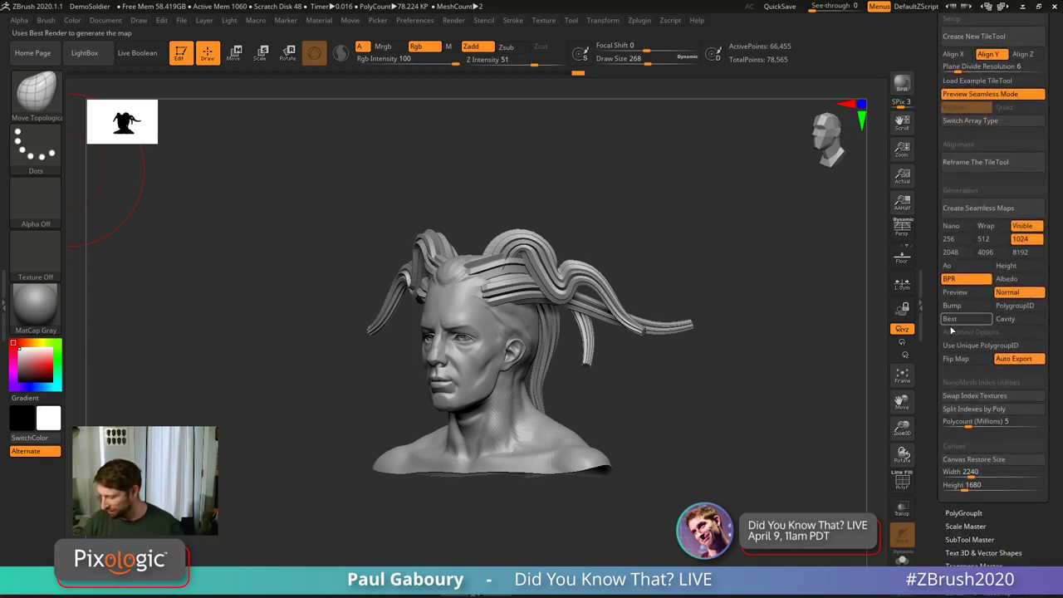
{"action": "left_click_drag", "start_coordinate": [934, 264], "coordinate": [937, 285]}
{"action": "left_click_drag", "start_coordinate": [689, 448], "coordinate": [666, 432], "text": "alt"}
{"action": "left_click_drag", "start_coordinate": [666, 432], "coordinate": [677, 427]}
{"action": "left_click_drag", "start_coordinate": [677, 427], "coordinate": [662, 452], "text": "alt"}
{"action": "key", "text": "s"}
{"action": "left_click_drag", "start_coordinate": [658, 405], "coordinate": [633, 405]}
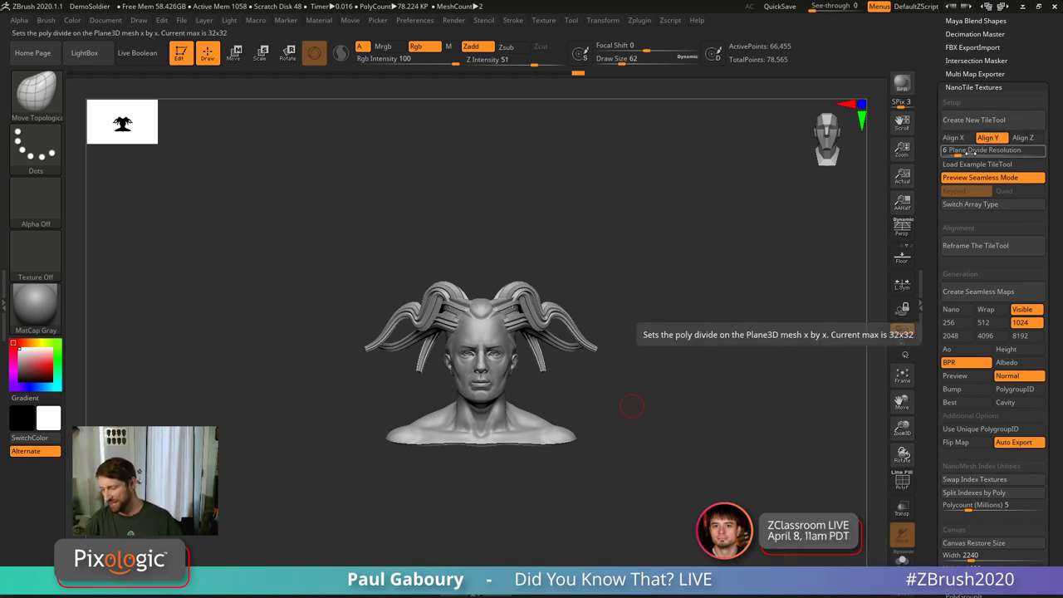
{"action": "left_click", "coordinate": [979, 122]}
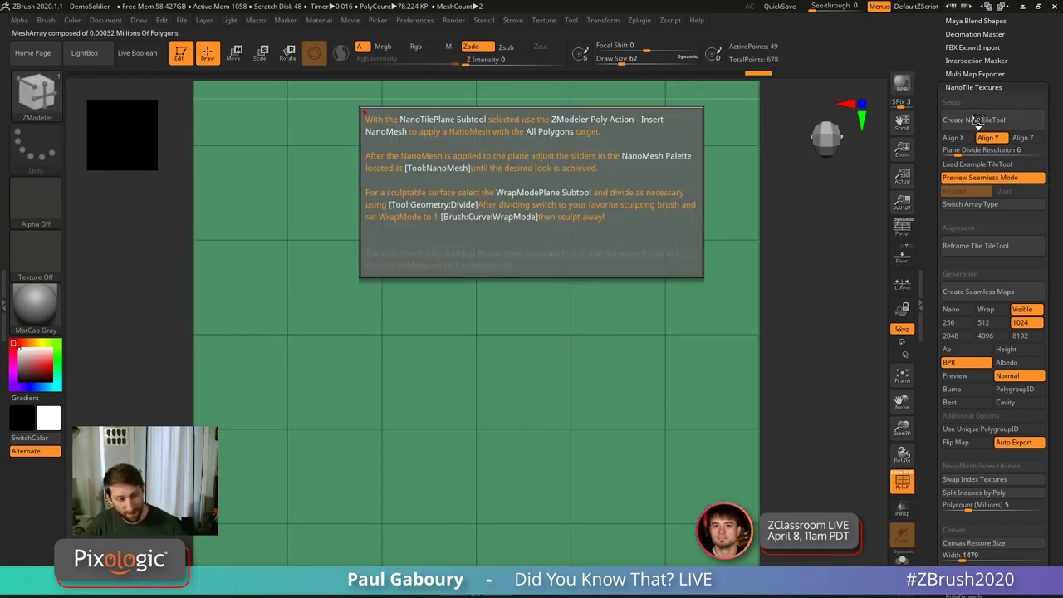
{"action": "left_click", "coordinate": [616, 224]}
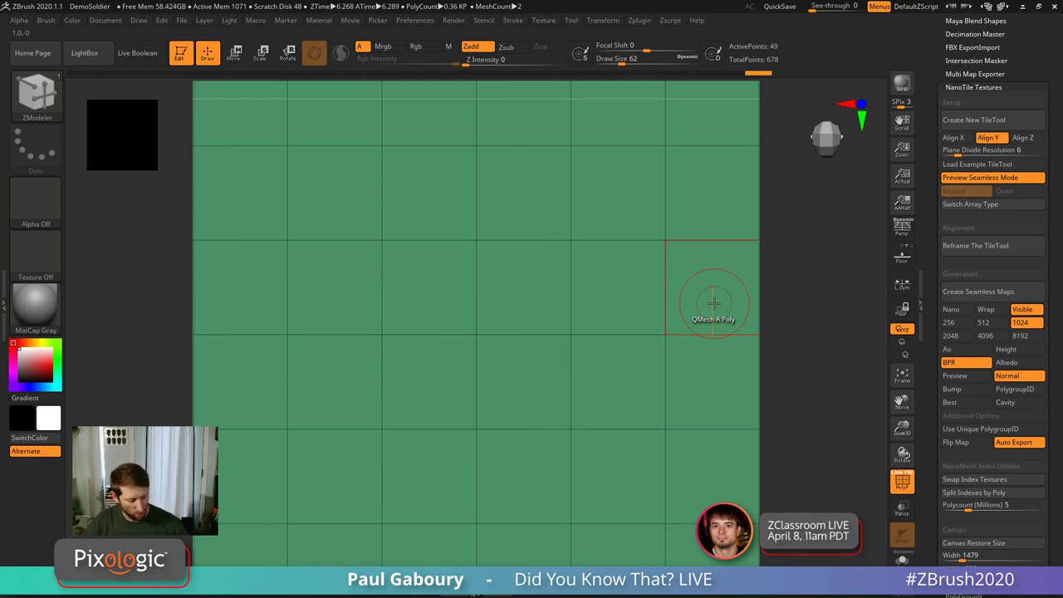
Step: Select the IMM Primitives brush and create a NanoMesh brush from it
{"action": "key", "text": "b"}
{"action": "key", "text": "i"}
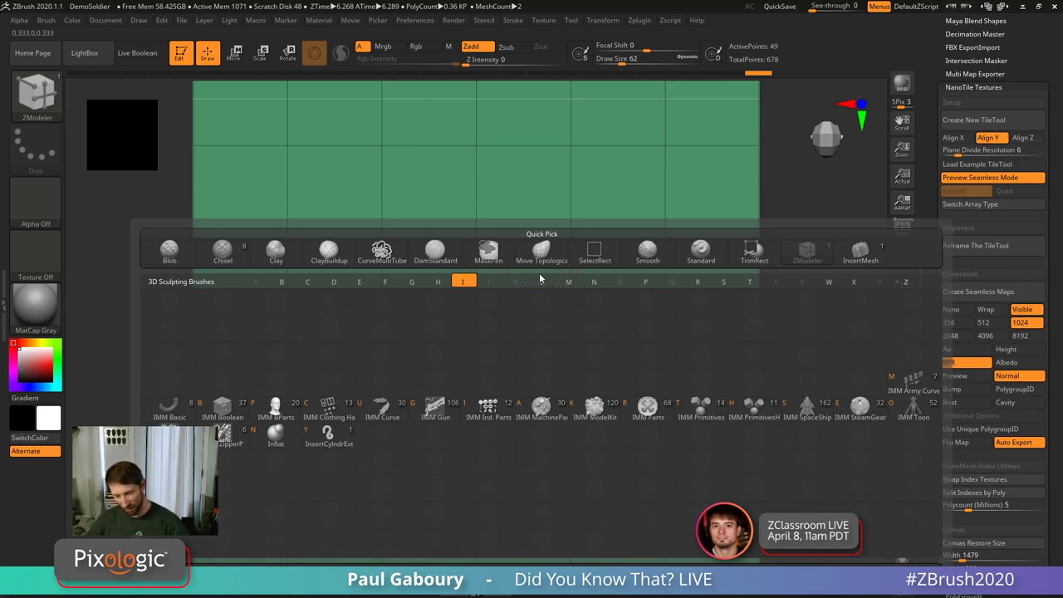
{"action": "left_click", "coordinate": [700, 407]}
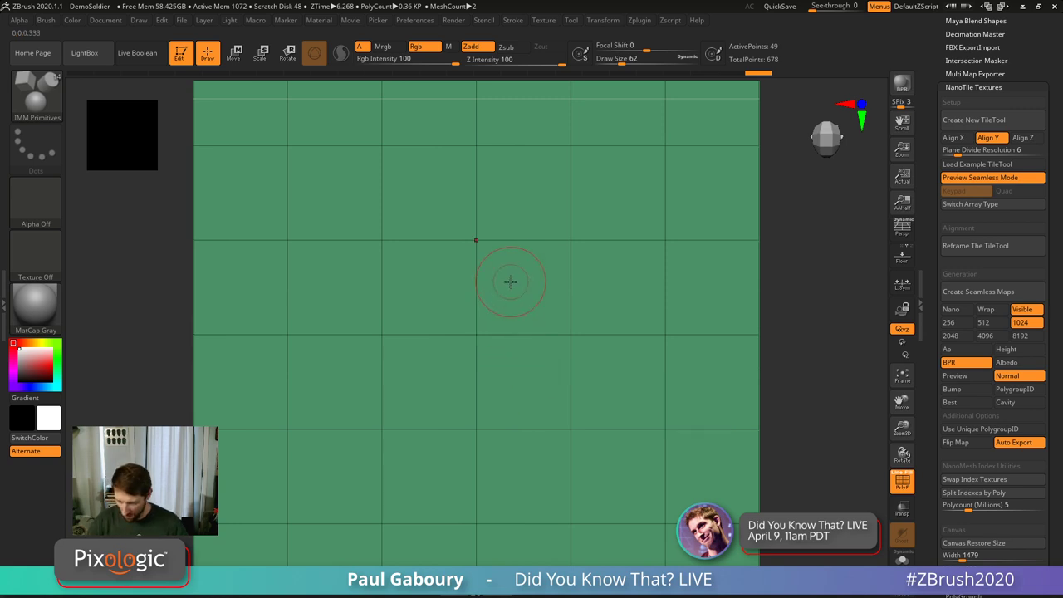
{"action": "key", "text": "b"}
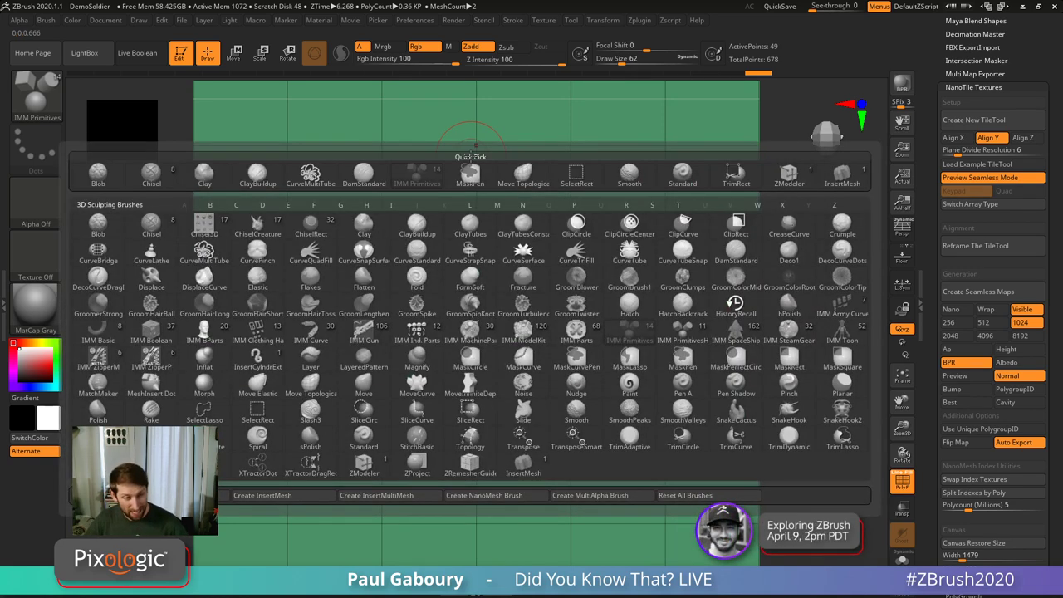
{"action": "left_click", "coordinate": [489, 498]}
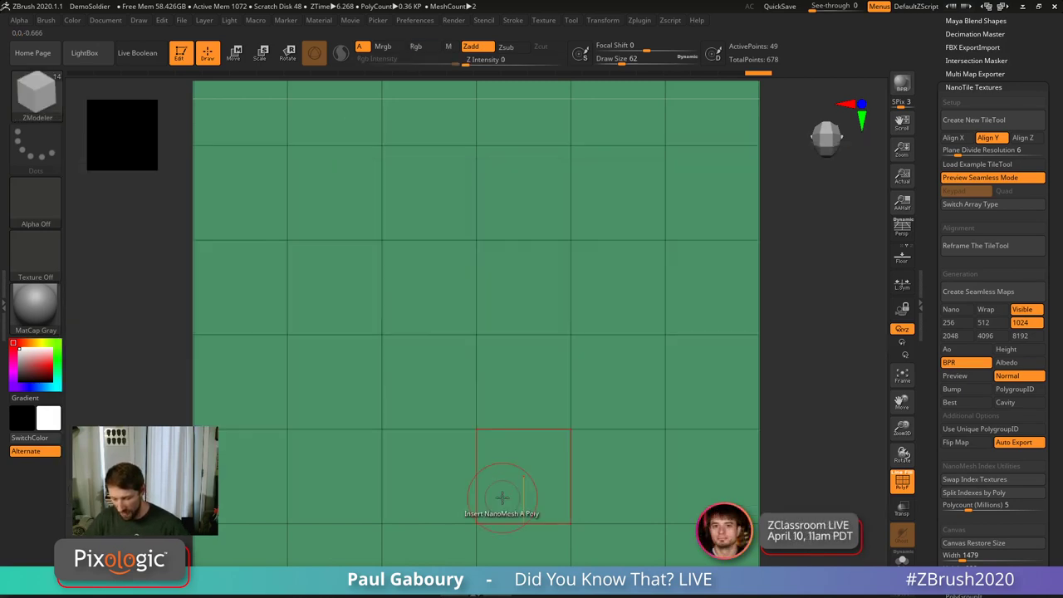
Step: Shorten the recent brush list and show the brush creation options, pointing out Create NanoMesh Brush
{"action": "left_click", "coordinate": [47, 21]}
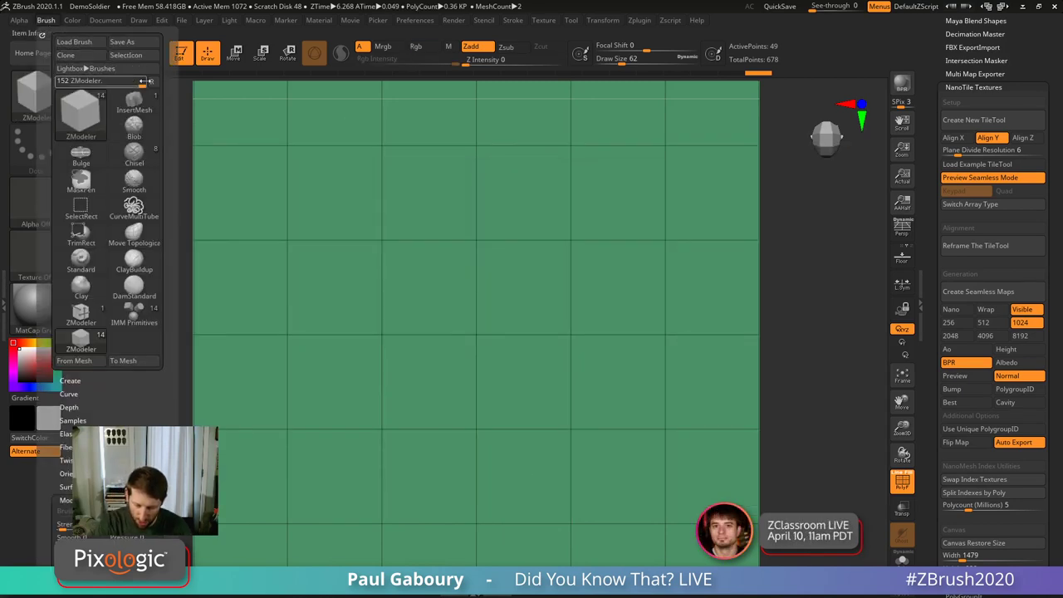
{"action": "left_click", "coordinate": [152, 82]}
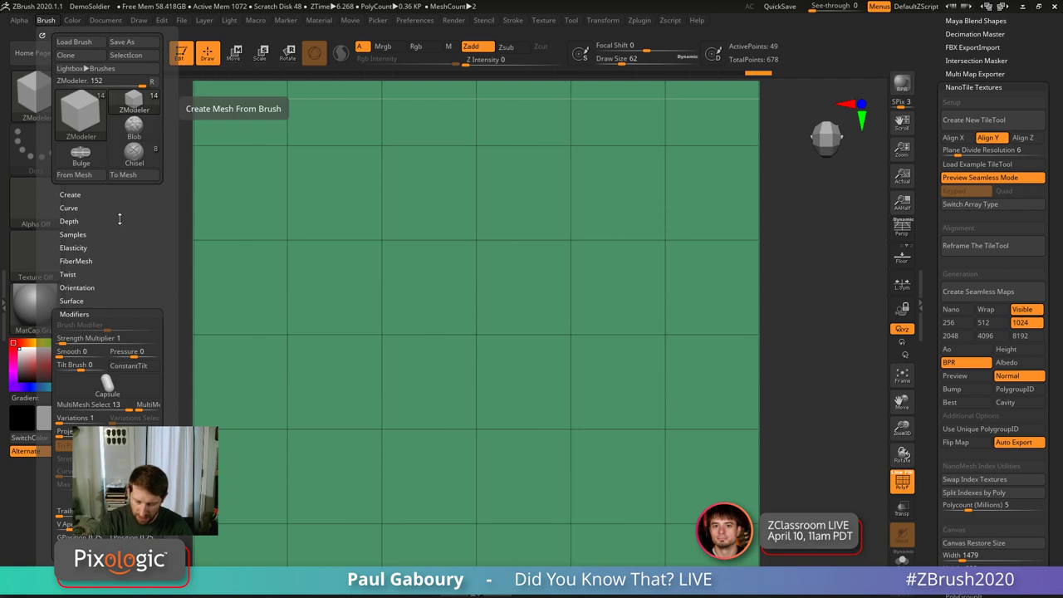
{"action": "left_click", "coordinate": [73, 194]}
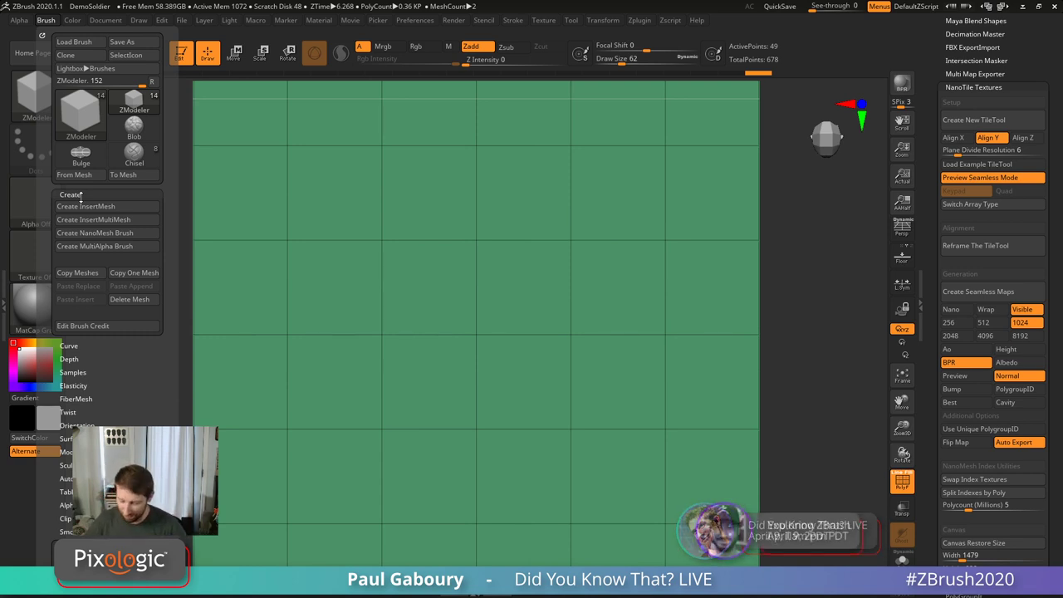
{"action": "left_click", "coordinate": [94, 233]}
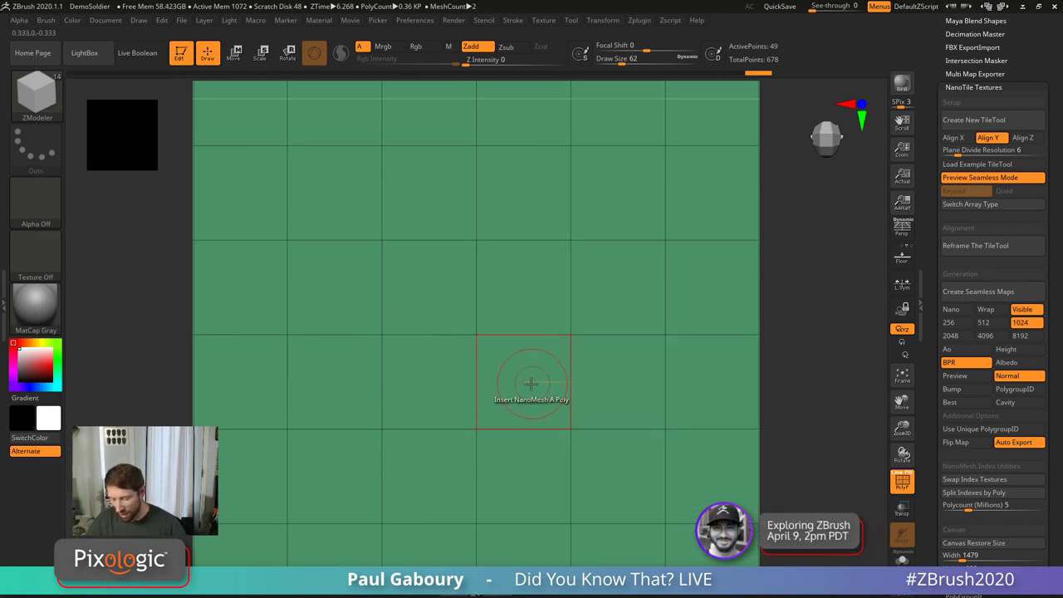
Step: Check that the polygon action is Insert NanoMesh on A Single Poly and insert a capsule on one polygon of the plane
{"action": "key", "text": "space"}
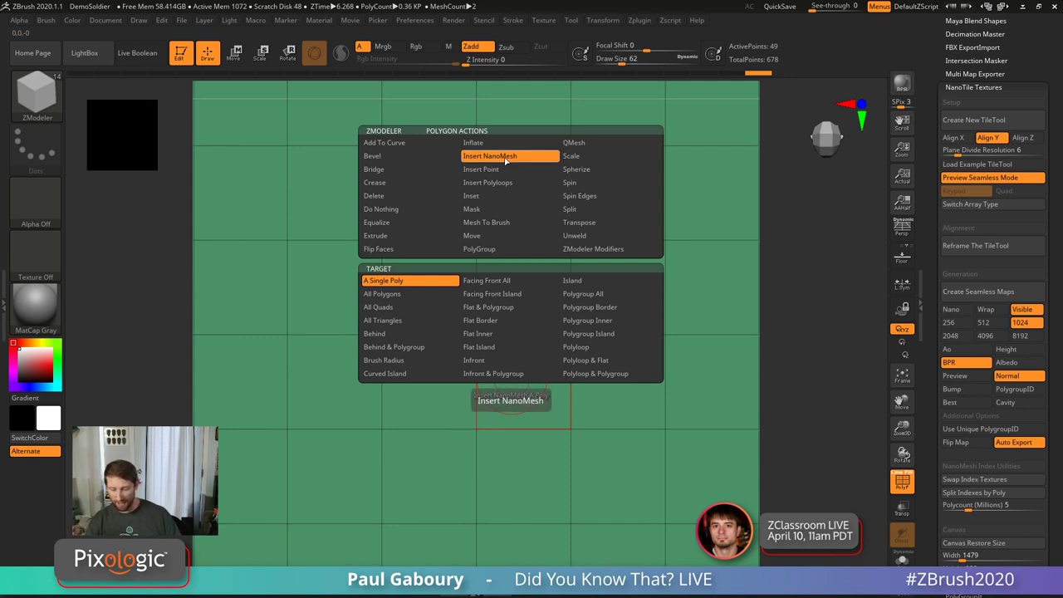
{"action": "left_click", "coordinate": [417, 285]}
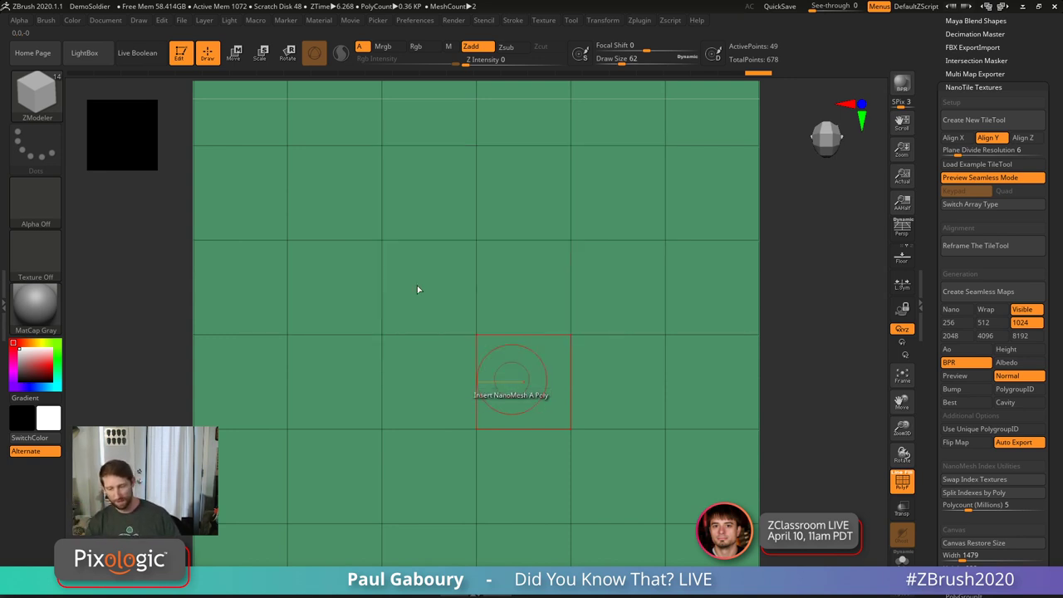
{"action": "left_click", "coordinate": [419, 193]}
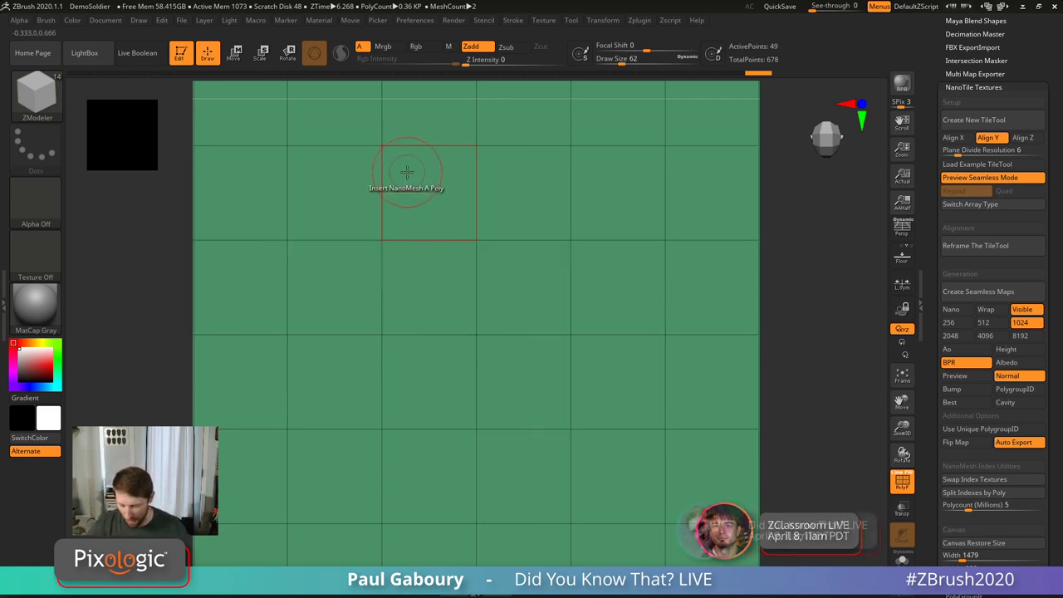
{"action": "key", "text": "b"}
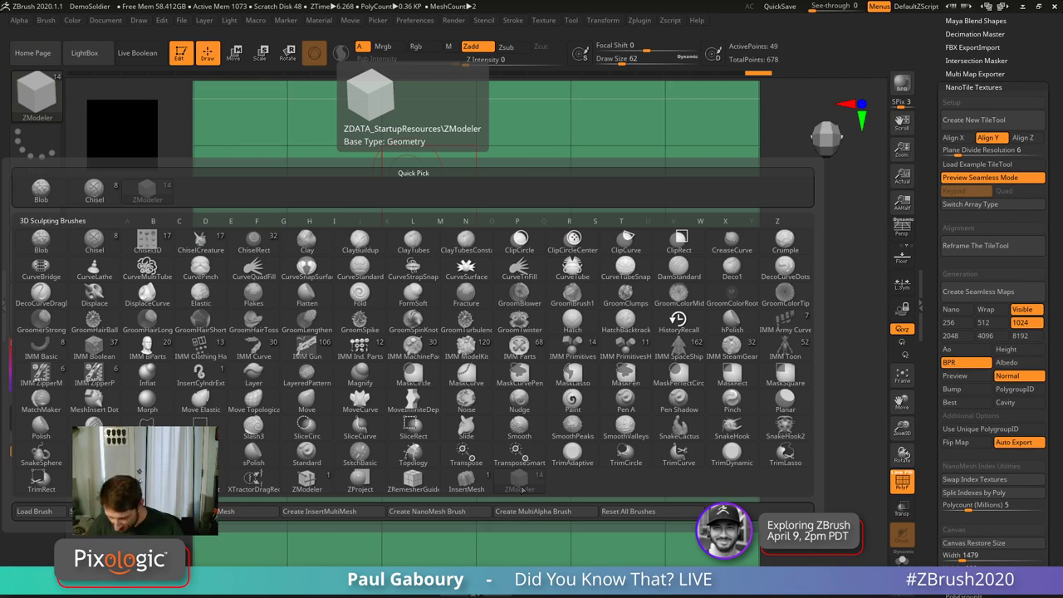
{"action": "left_click", "coordinate": [520, 487]}
{"action": "left_click", "coordinate": [435, 280]}
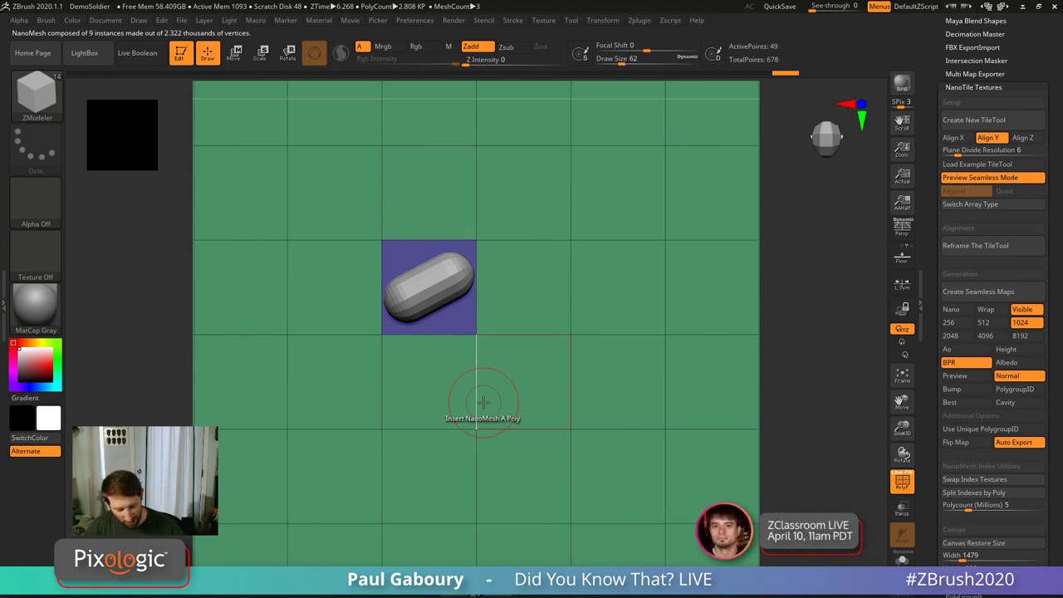
Step: Insert a Cylinder Pipe NanoMesh two polygons right of the capsule and a Cylinder Extended NanoMesh directly below the pipe
{"action": "key", "text": "m"}
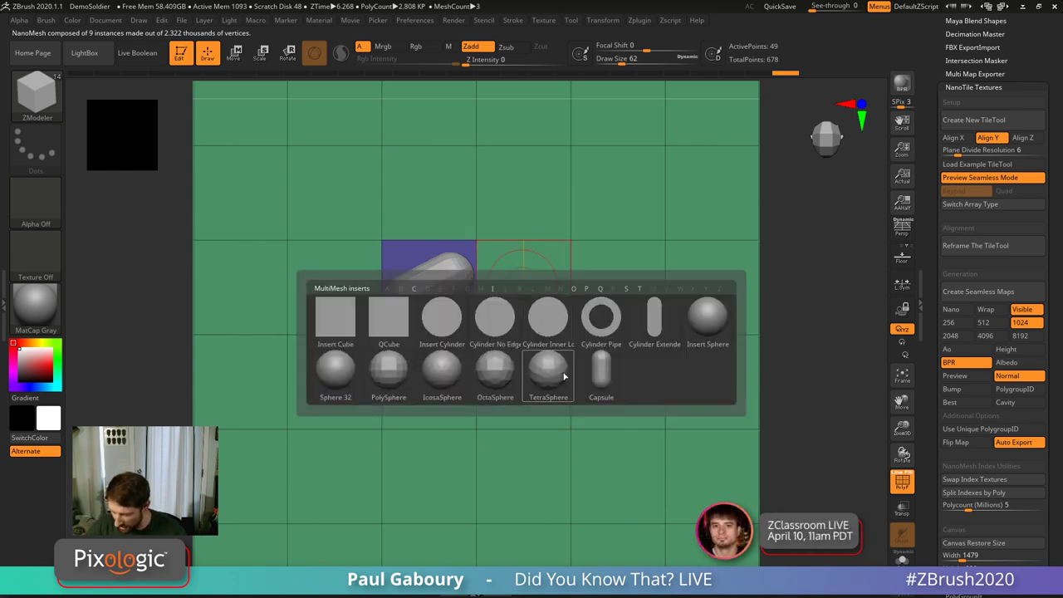
{"action": "left_click", "coordinate": [614, 325]}
{"action": "left_click_drag", "start_coordinate": [619, 328], "coordinate": [650, 336]}
{"action": "key", "text": "m"}
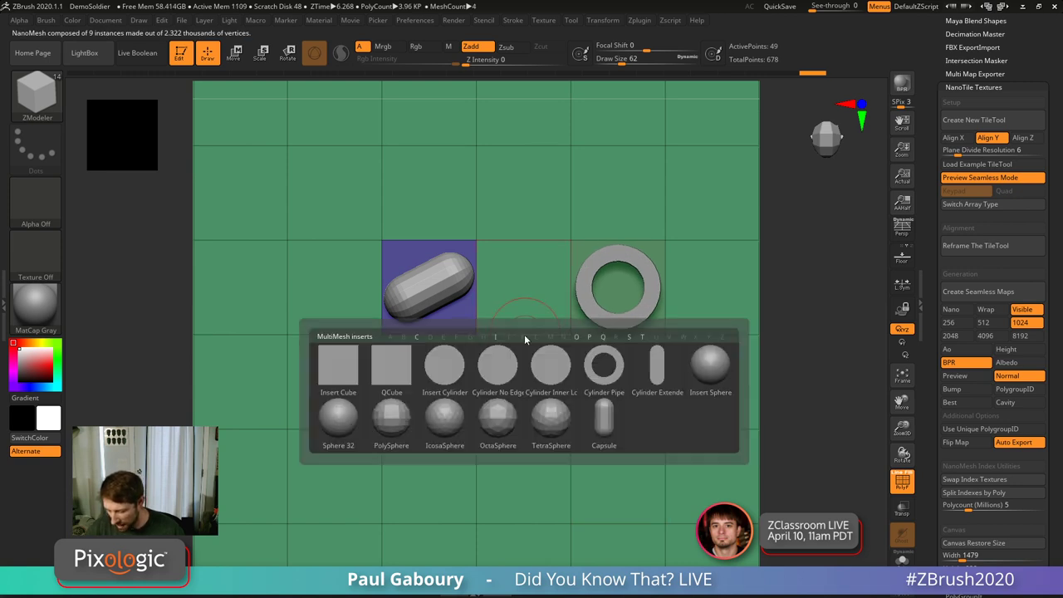
{"action": "left_click", "coordinate": [652, 366]}
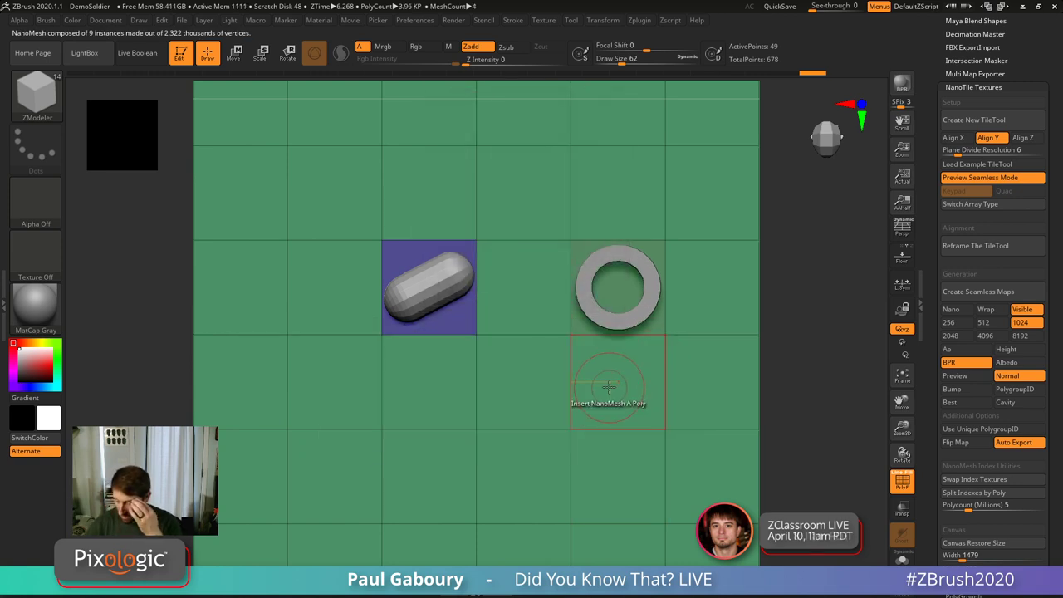
{"action": "left_click_drag", "start_coordinate": [614, 384], "coordinate": [655, 438]}
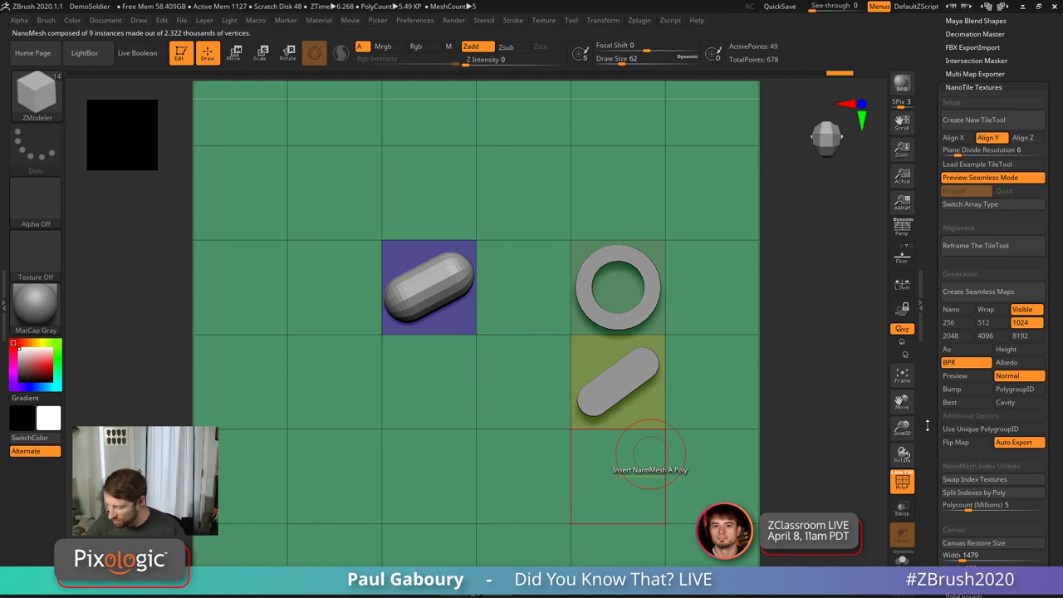
Step: Open the plane's NanoMesh settings and step through the indices of the pipe and capsule, ending on index 2, the Cylinder Extended
{"action": "left_click_drag", "start_coordinate": [928, 434], "coordinate": [928, 157]}
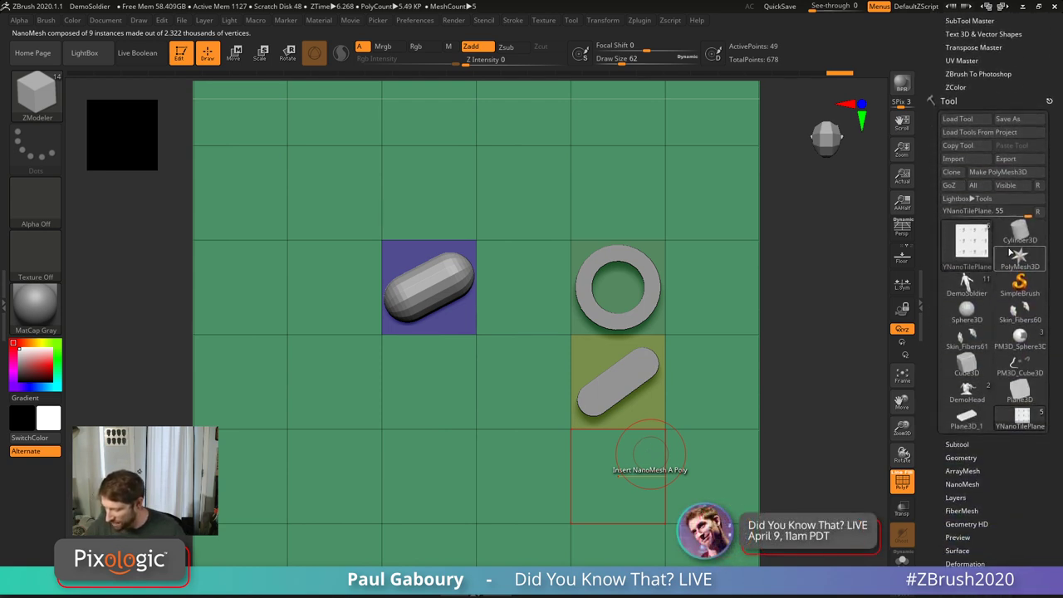
{"action": "left_click", "coordinate": [1037, 211]}
{"action": "scroll", "coordinate": [1019, 432], "scroll_direction": "down", "scroll_amount": 2}
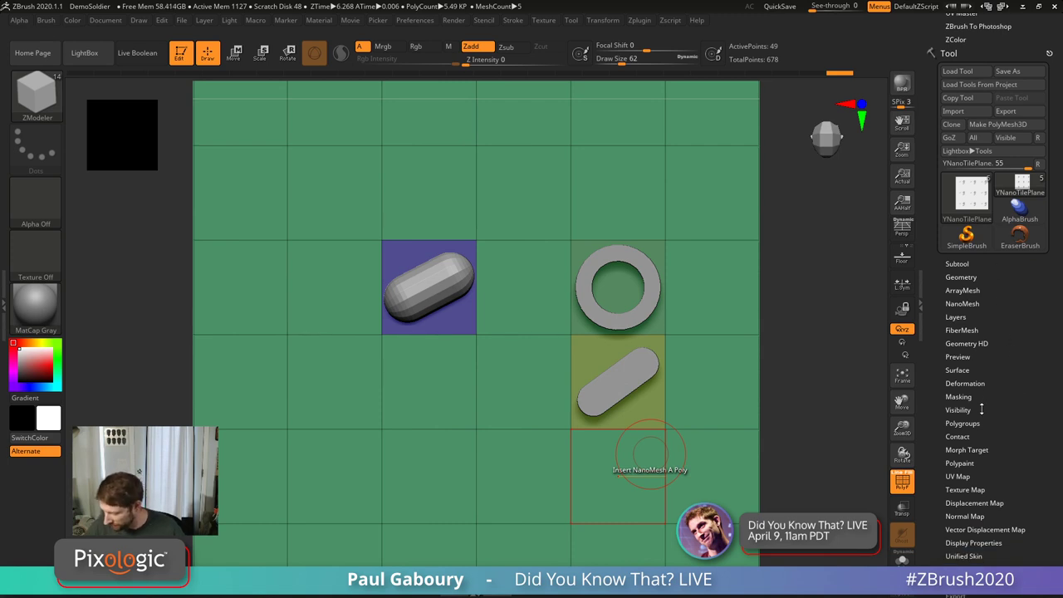
{"action": "left_click", "coordinate": [973, 303]}
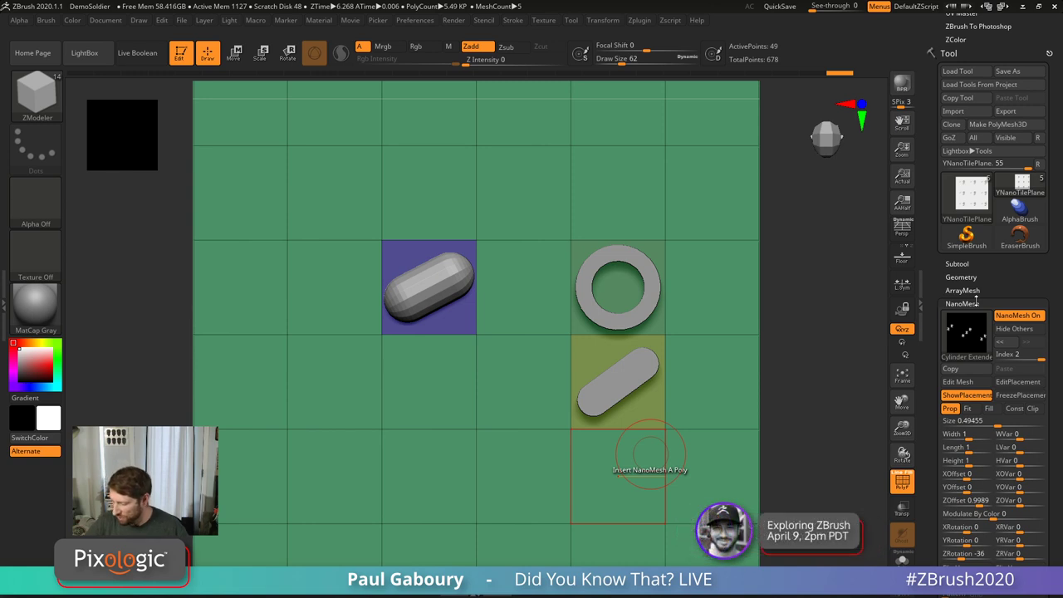
{"action": "mouse_move", "coordinate": [973, 343]}
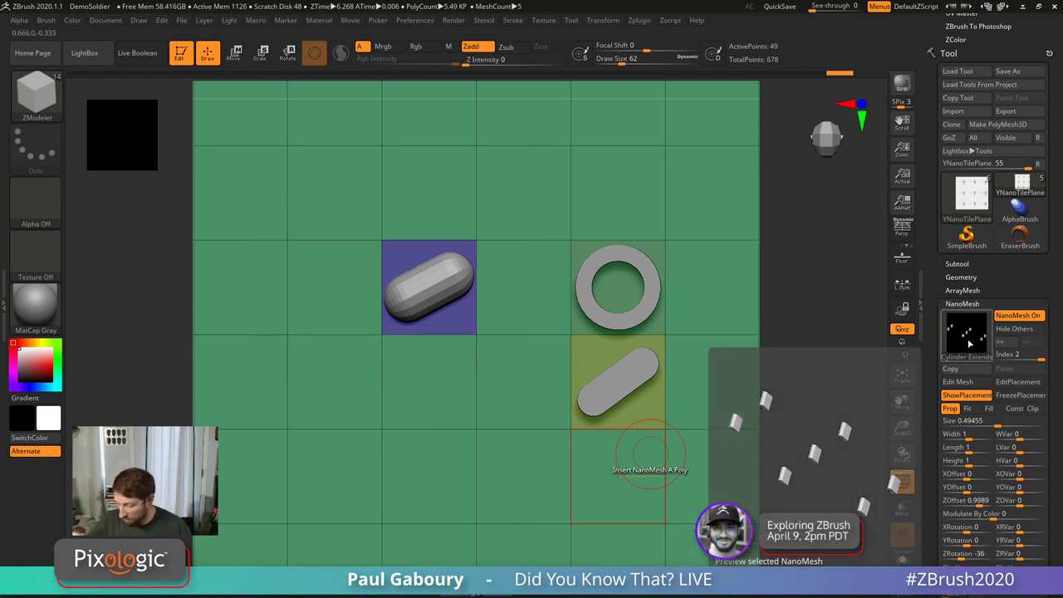
{"action": "left_click", "coordinate": [1040, 361]}
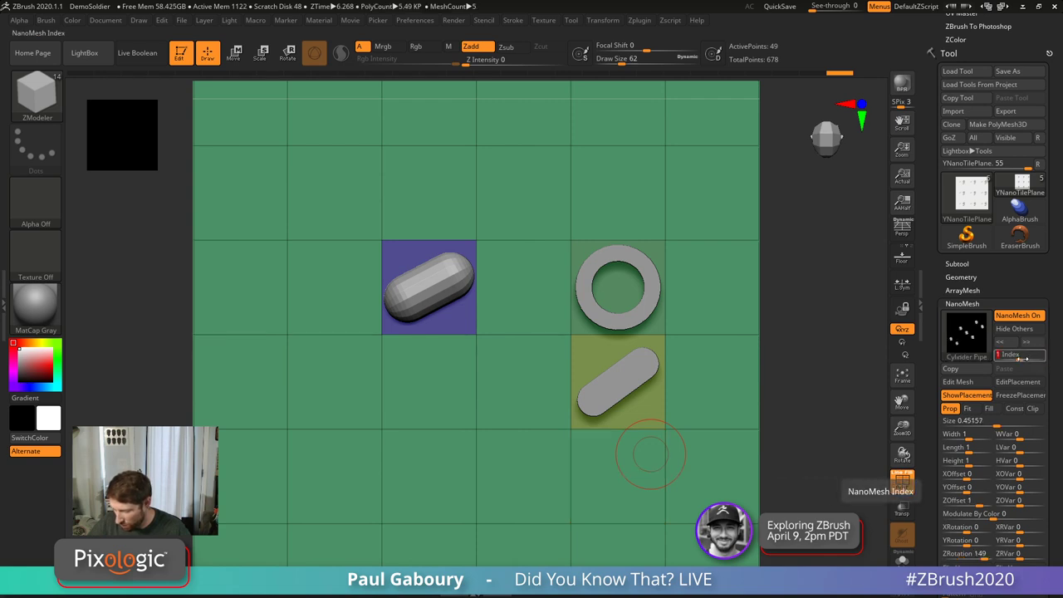
{"action": "left_click", "coordinate": [999, 357]}
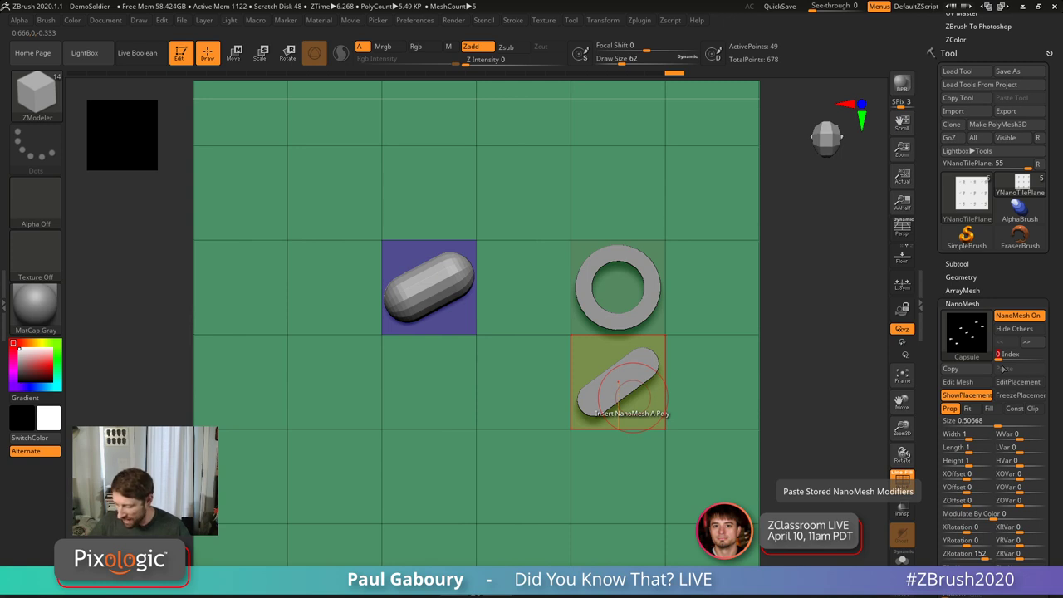
{"action": "left_click_drag", "start_coordinate": [1004, 356], "coordinate": [1048, 358]}
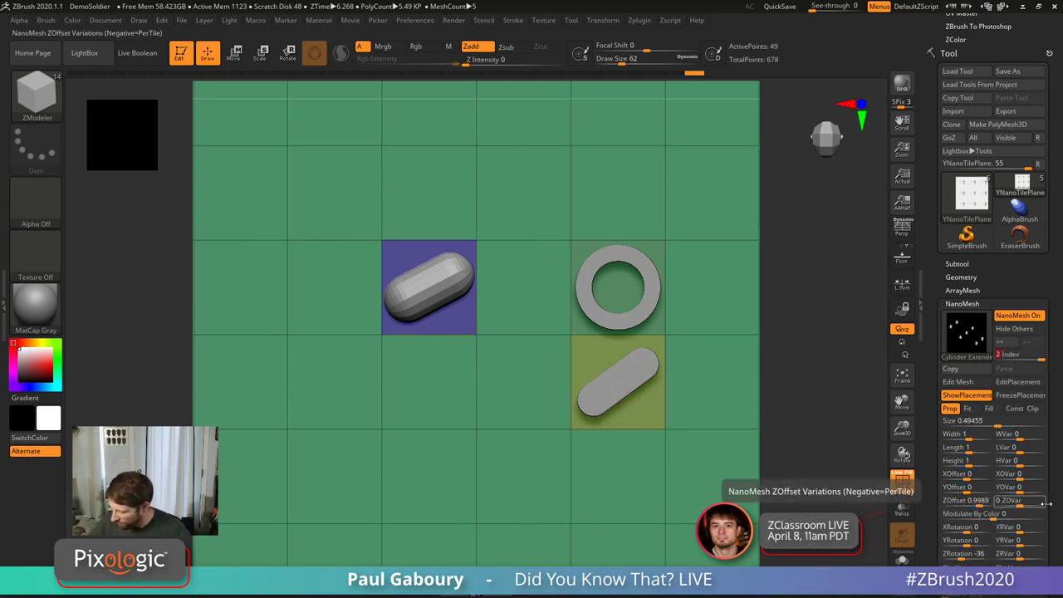
Step: Set the Cylinder Extended NanoMesh's Y rotation to -38, Z rotation to 72 and size to 0.27829
{"action": "scroll", "coordinate": [1058, 481], "scroll_direction": "down", "scroll_amount": 1}
{"action": "scroll", "coordinate": [1057, 481], "scroll_direction": "down", "scroll_amount": 2}
{"action": "left_click", "coordinate": [967, 501]}
{"action": "type", "text": "2"}
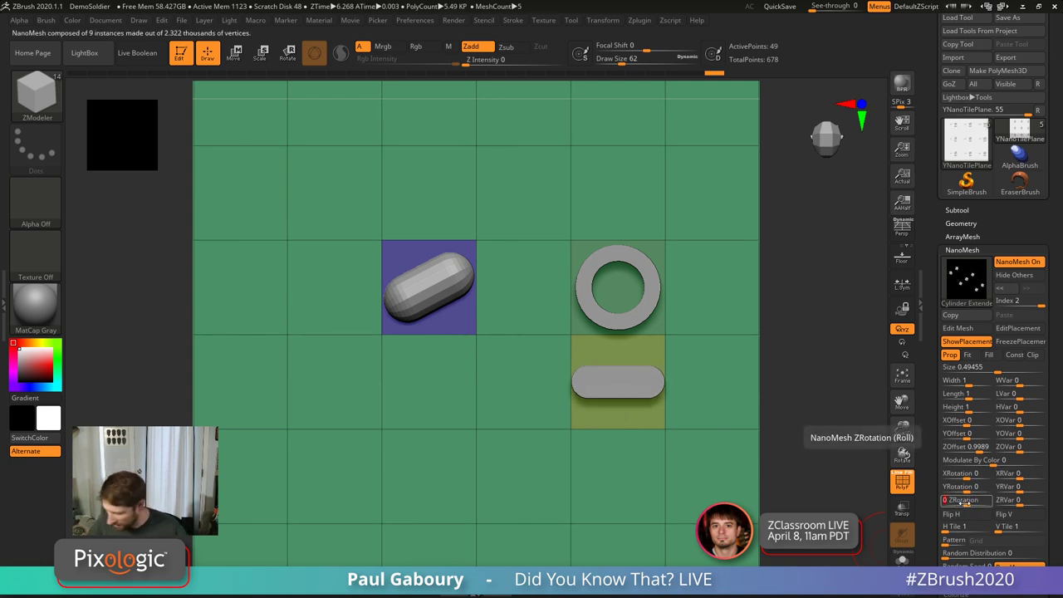
{"action": "left_click_drag", "start_coordinate": [956, 487], "coordinate": [976, 490]}
{"action": "left_click", "coordinate": [973, 492]}
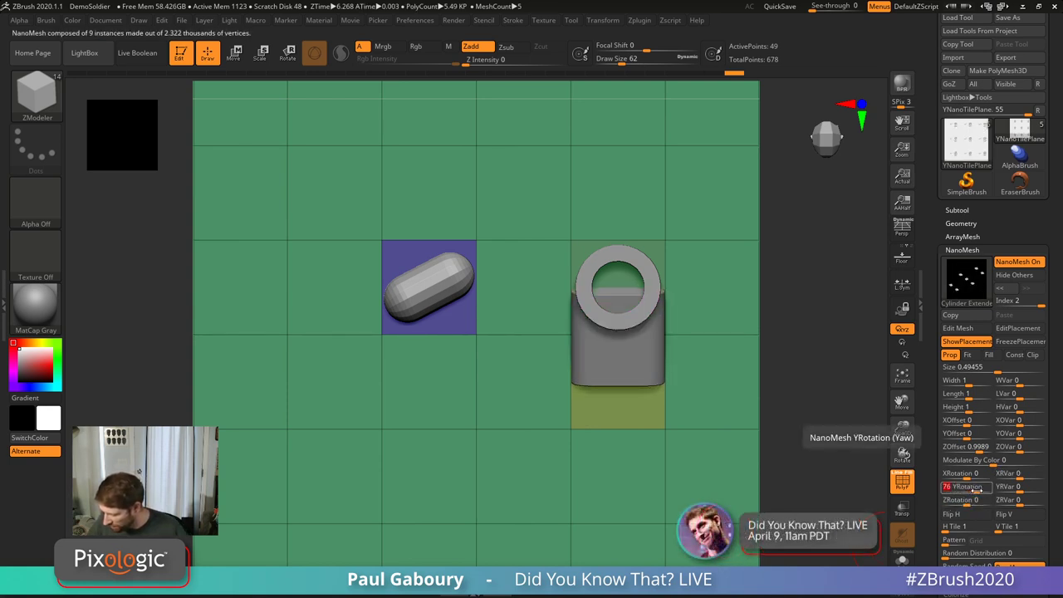
{"action": "type", "text": "0"}
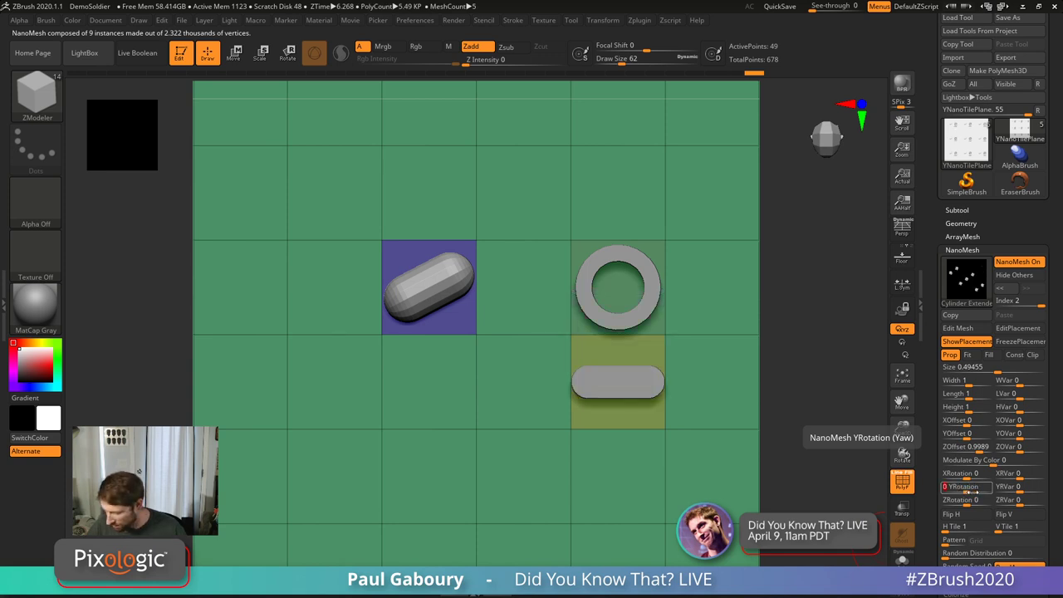
{"action": "mouse_move", "coordinate": [973, 491]}
{"action": "left_mouse_down"}
{"action": "mouse_move", "coordinate": [958, 493]}
{"action": "mouse_move", "coordinate": [976, 503]}
{"action": "mouse_move", "coordinate": [966, 477]}
{"action": "left_mouse_up"}
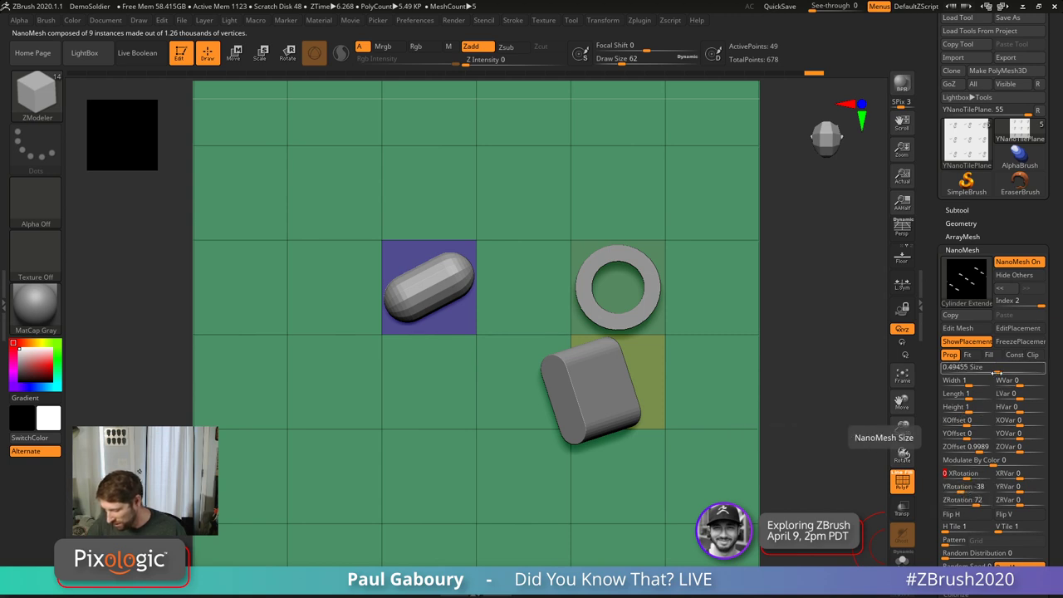
{"action": "left_click_drag", "start_coordinate": [997, 373], "coordinate": [993, 373]}
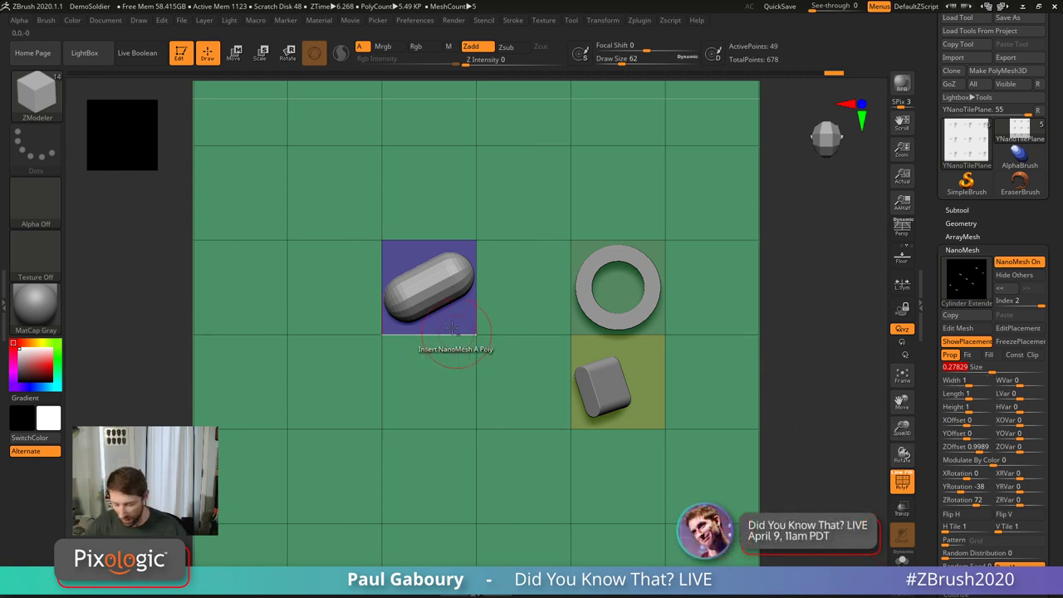
Step: Fill the polygons around the capsule with the same capsule NanoMesh, covering the pipe and the extended cylinder
{"action": "left_click", "coordinate": [446, 299]}
{"action": "left_click", "coordinate": [497, 296]}
{"action": "left_click", "coordinate": [494, 378]}
{"action": "mouse_move", "coordinate": [484, 426]}
{"action": "left_mouse_down"}
{"action": "mouse_move", "coordinate": [261, 292]}
{"action": "mouse_move", "coordinate": [291, 478]}
{"action": "mouse_move", "coordinate": [618, 390]}
{"action": "mouse_move", "coordinate": [636, 204]}
{"action": "mouse_move", "coordinate": [419, 193]}
{"action": "mouse_move", "coordinate": [606, 374]}
{"action": "left_mouse_up"}
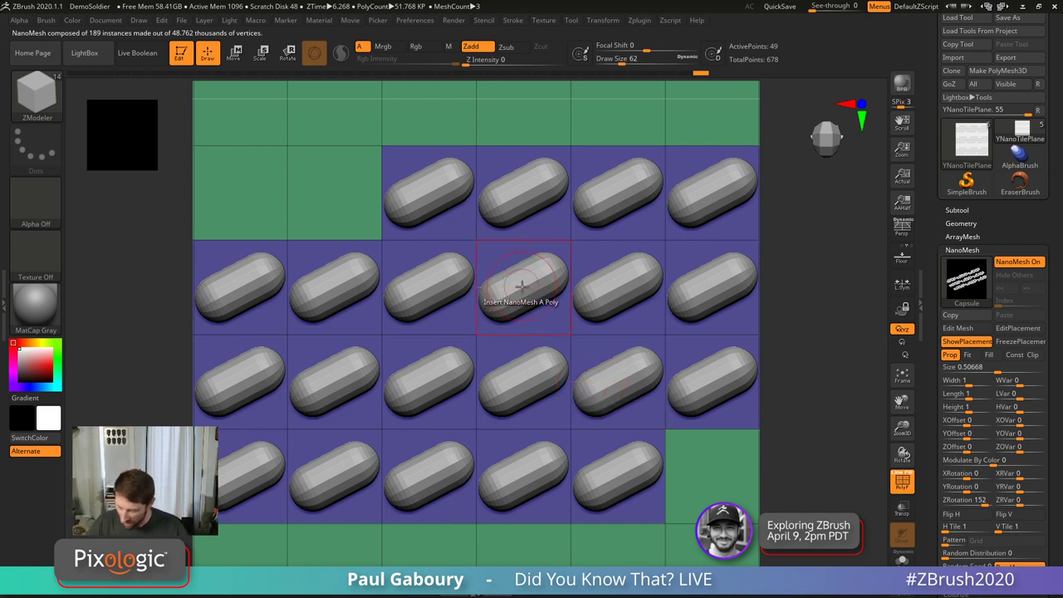
Step: Switch the insert mesh to Insert Sphere with the All Polygons target and insert it across the whole plane at size 0.61876
{"action": "key", "text": "m"}
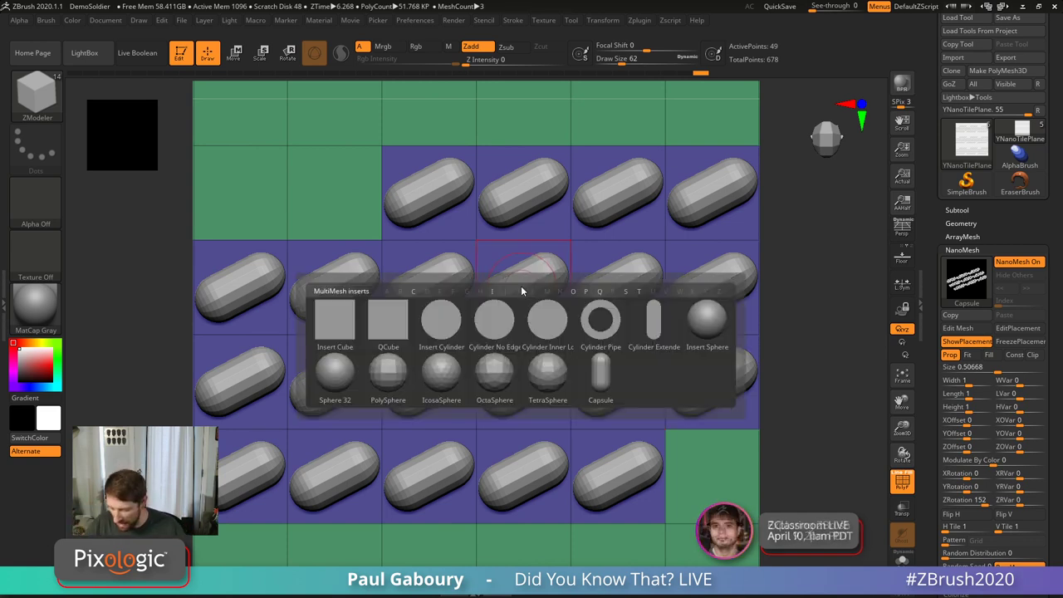
{"action": "left_click", "coordinate": [708, 322]}
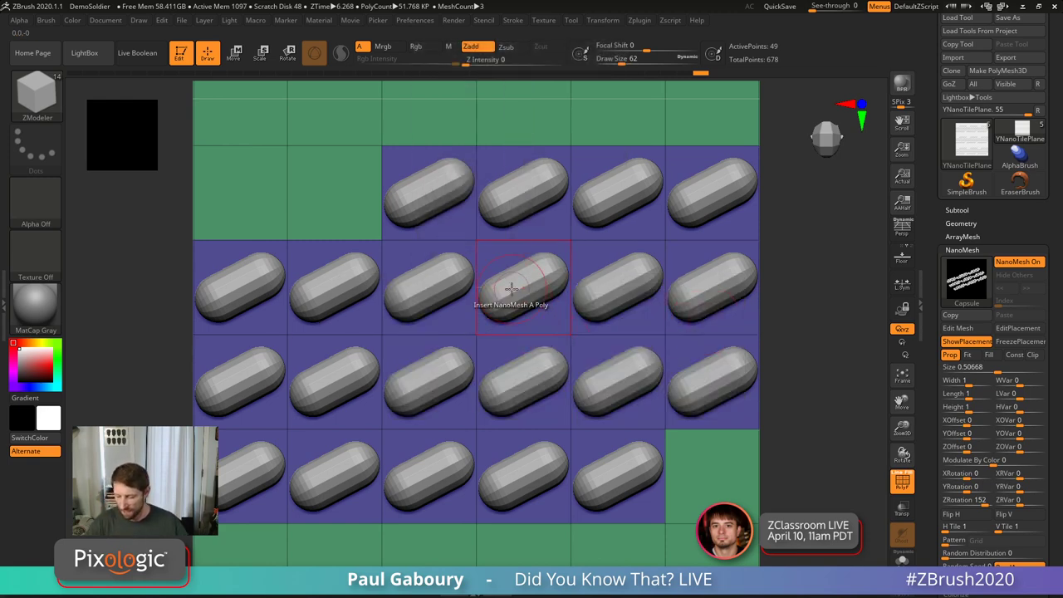
{"action": "key", "text": "space"}
{"action": "left_click", "coordinate": [407, 295]}
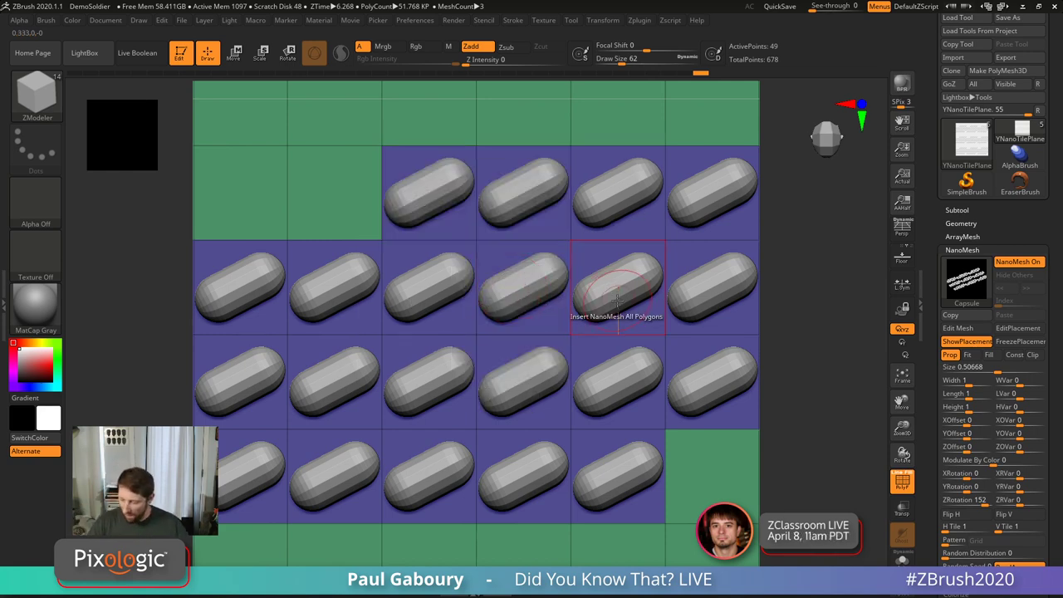
{"action": "left_click_drag", "start_coordinate": [617, 299], "coordinate": [804, 408]}
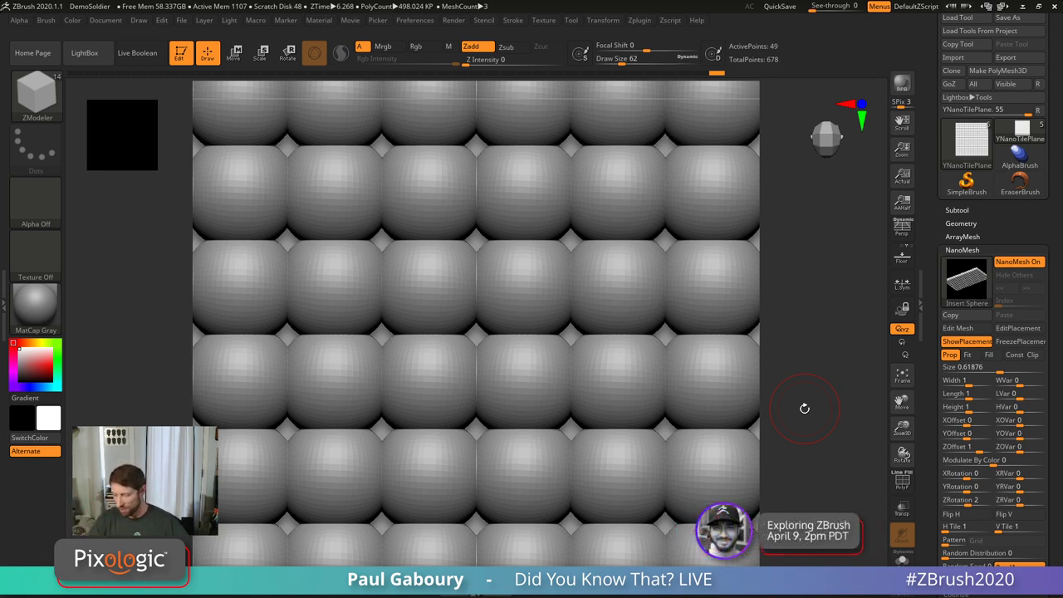
Step: Switch the NanoTile array type from Keypad to Quad, back to Keypad, and to Quad again
{"action": "left_click_drag", "start_coordinate": [934, 226], "coordinate": [936, 388]}
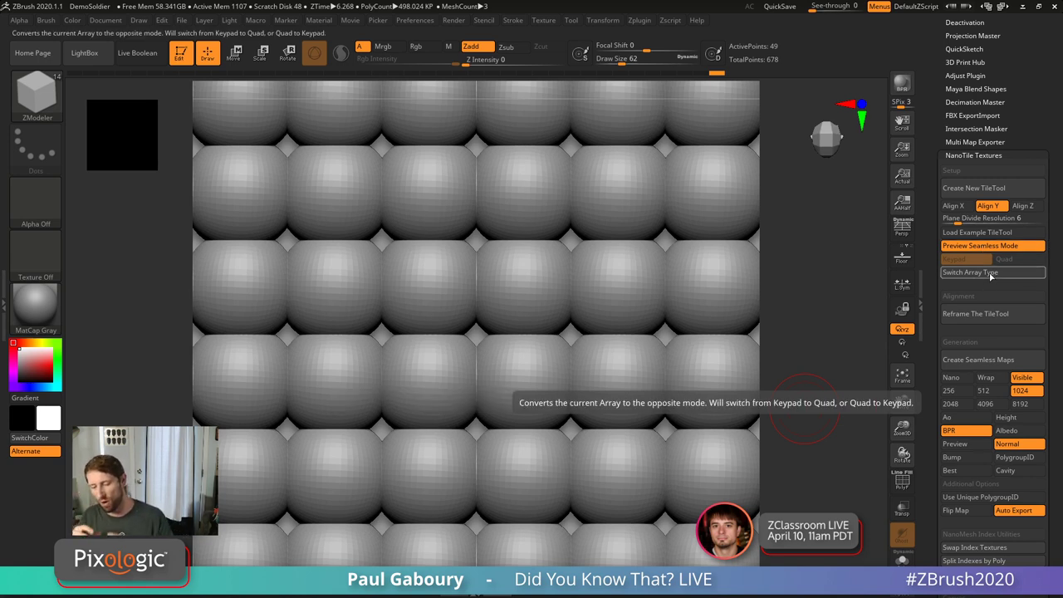
{"action": "left_click", "coordinate": [990, 274]}
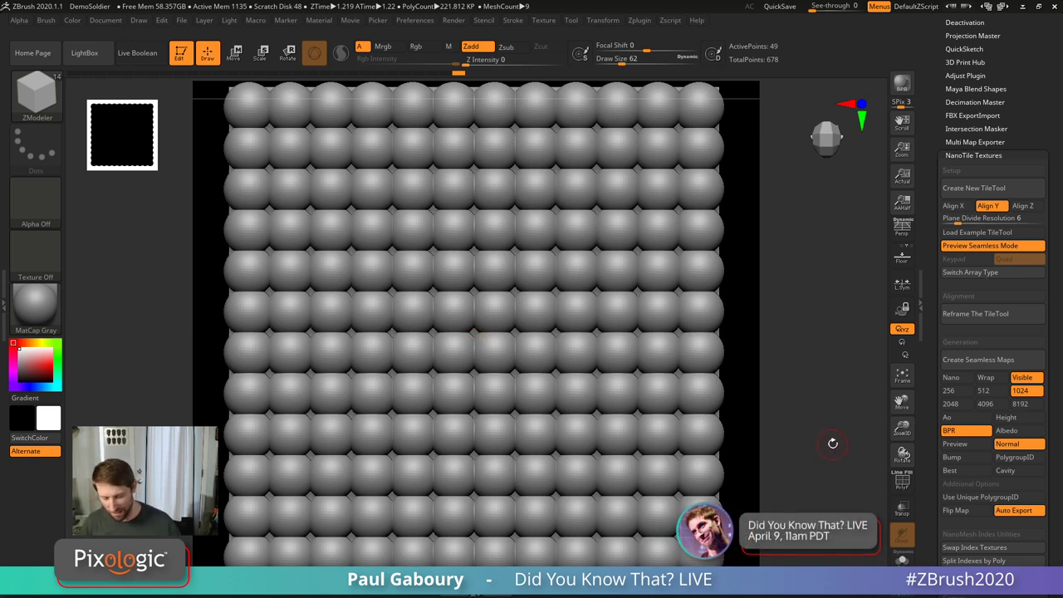
{"action": "left_click", "coordinate": [985, 273]}
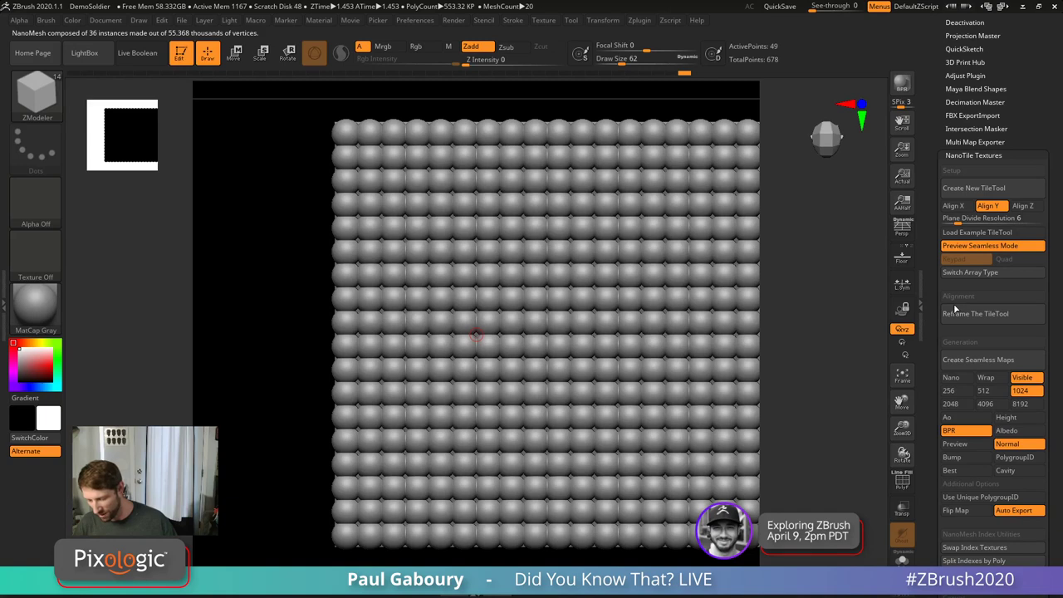
{"action": "left_click", "coordinate": [977, 276]}
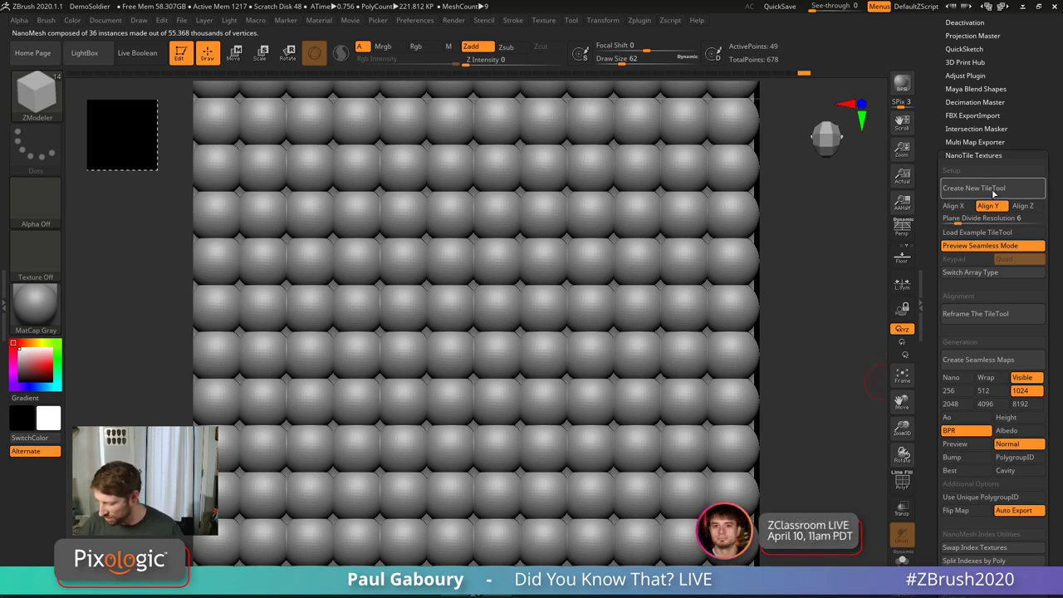
Step: Create a new TileTool, keep Insert NanoMesh on All Polygons as the polygon action, and choose QCube as the insert mesh
{"action": "left_click", "coordinate": [995, 190]}
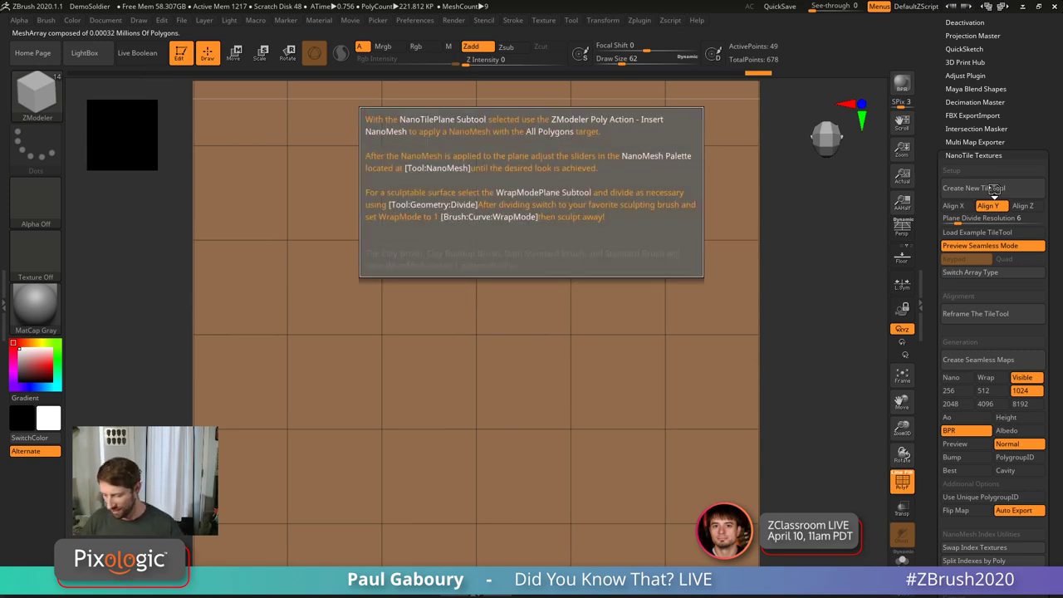
{"action": "left_click", "coordinate": [677, 304]}
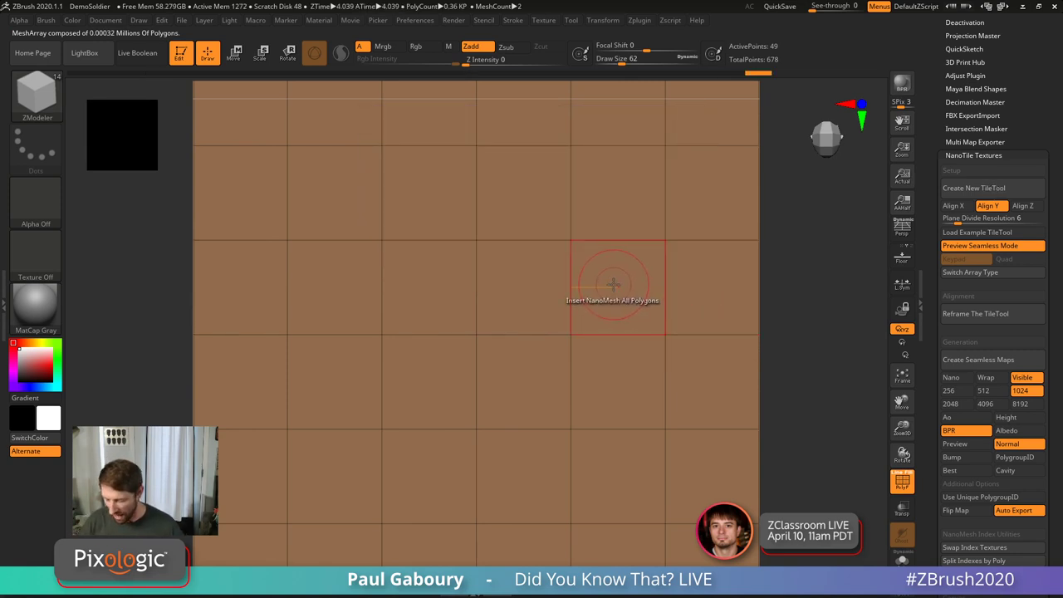
{"action": "key", "text": "space"}
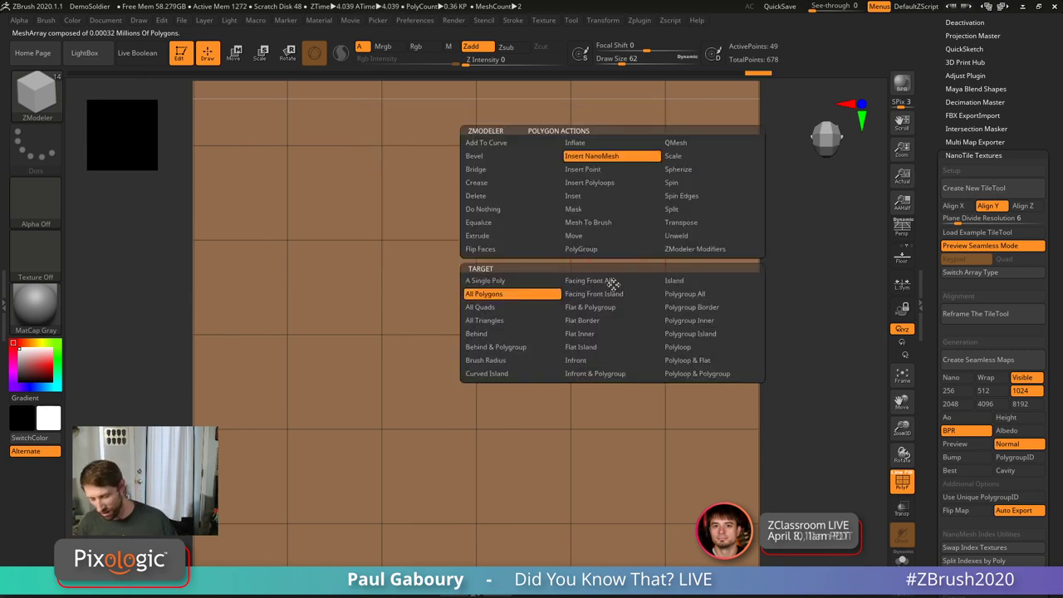
{"action": "left_click", "coordinate": [508, 296]}
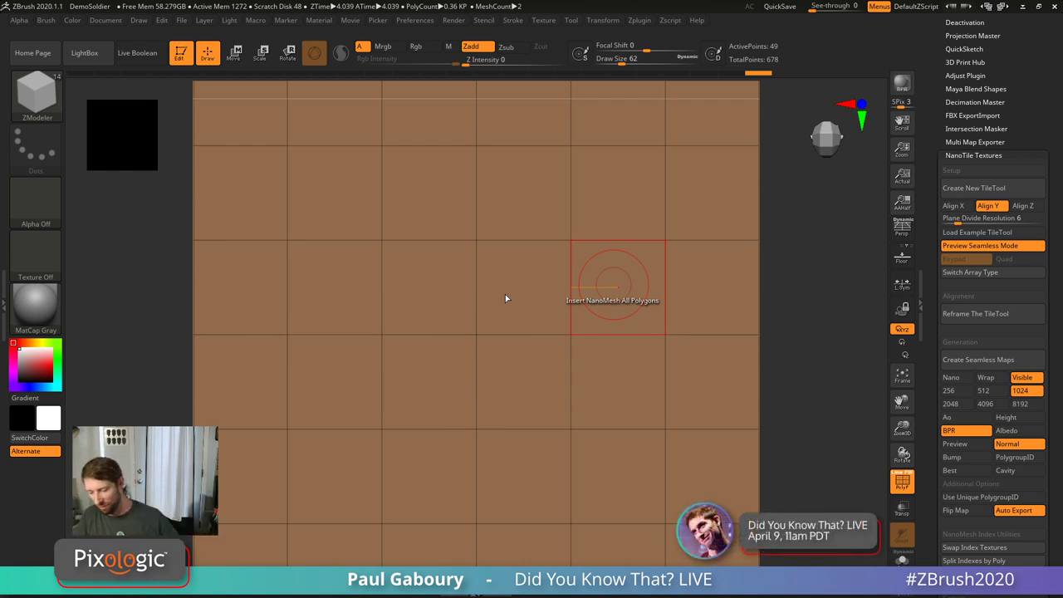
{"action": "key", "text": "m"}
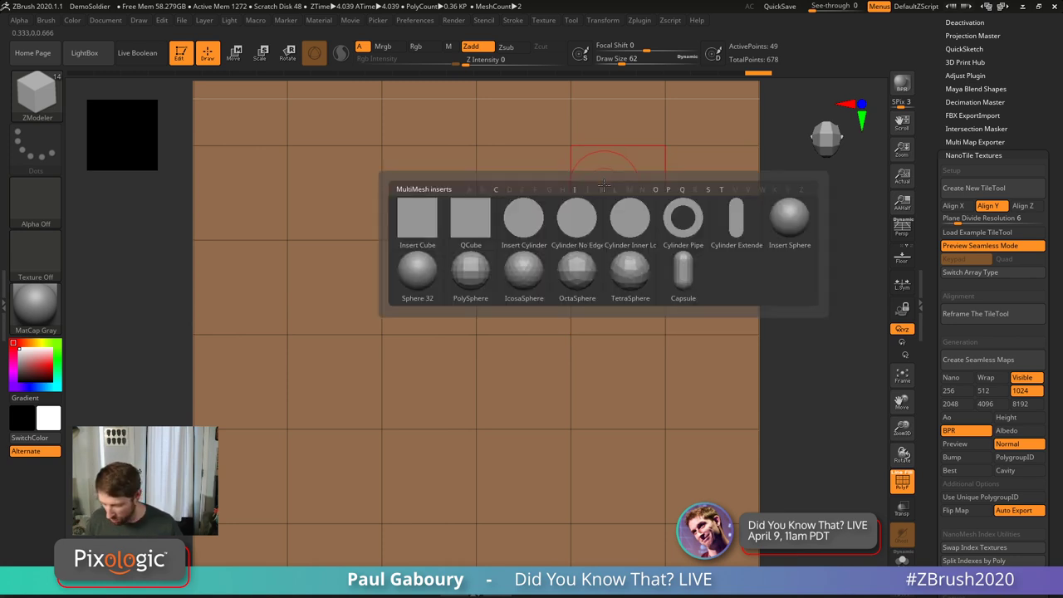
{"action": "left_click", "coordinate": [470, 221]}
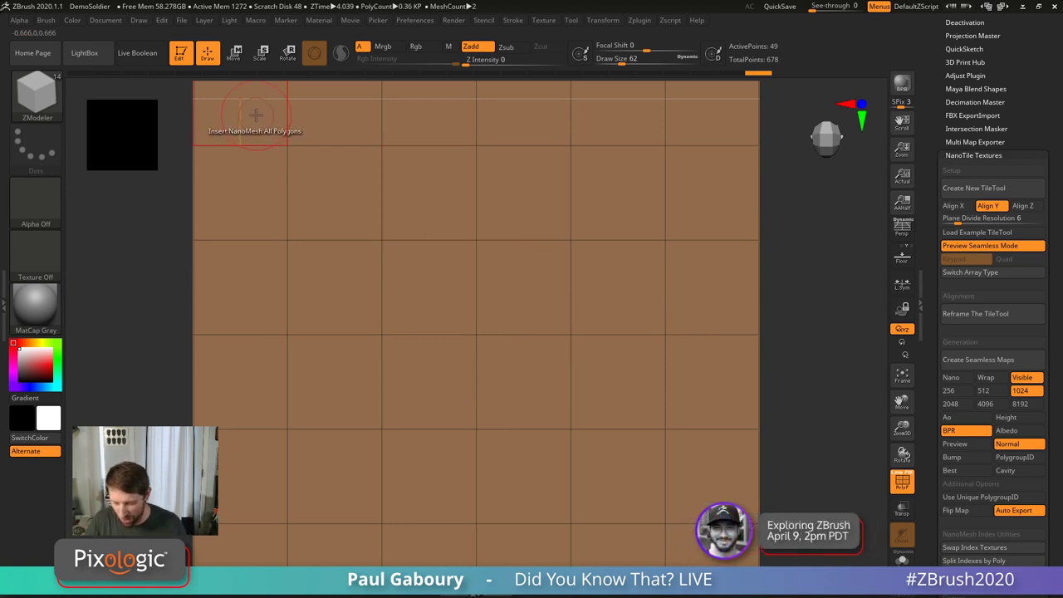
Step: Change the ZModeler polygon action to PolyGroup with the Polyloop target
{"action": "key", "text": "space"}
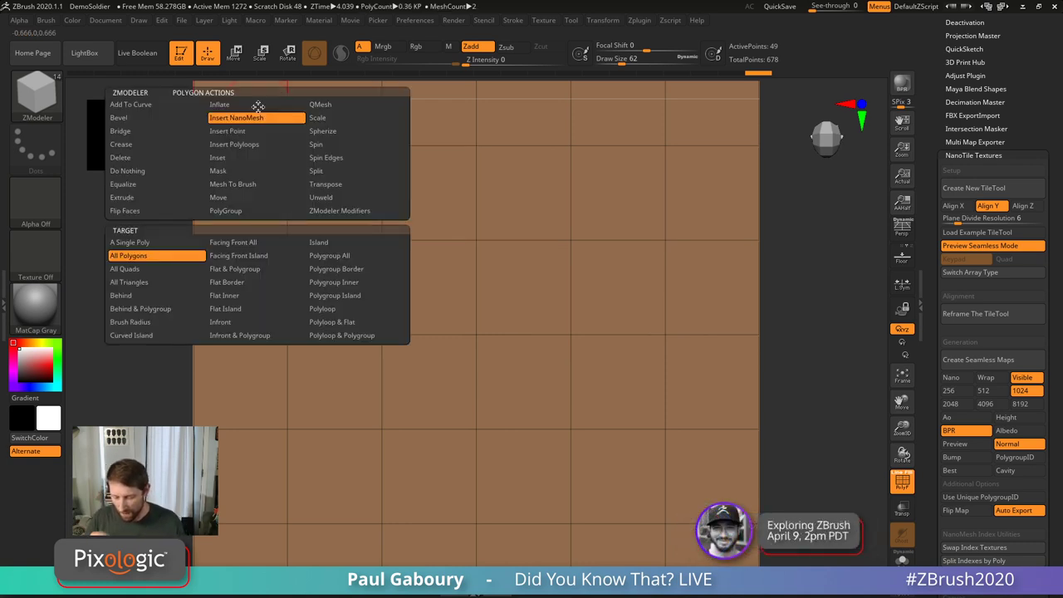
{"action": "left_click", "coordinate": [249, 211]}
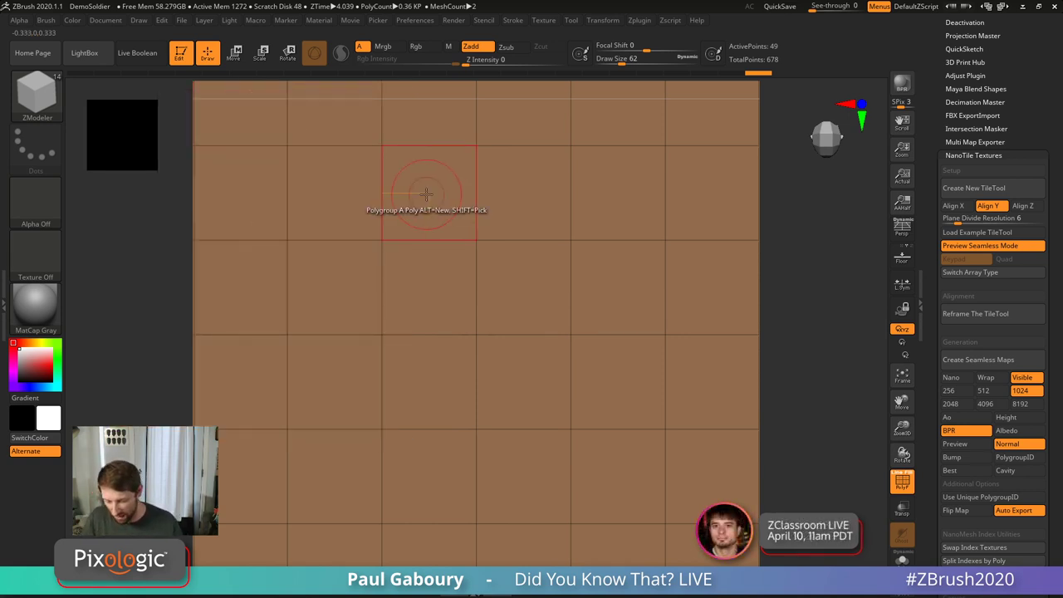
{"action": "key", "text": "space"}
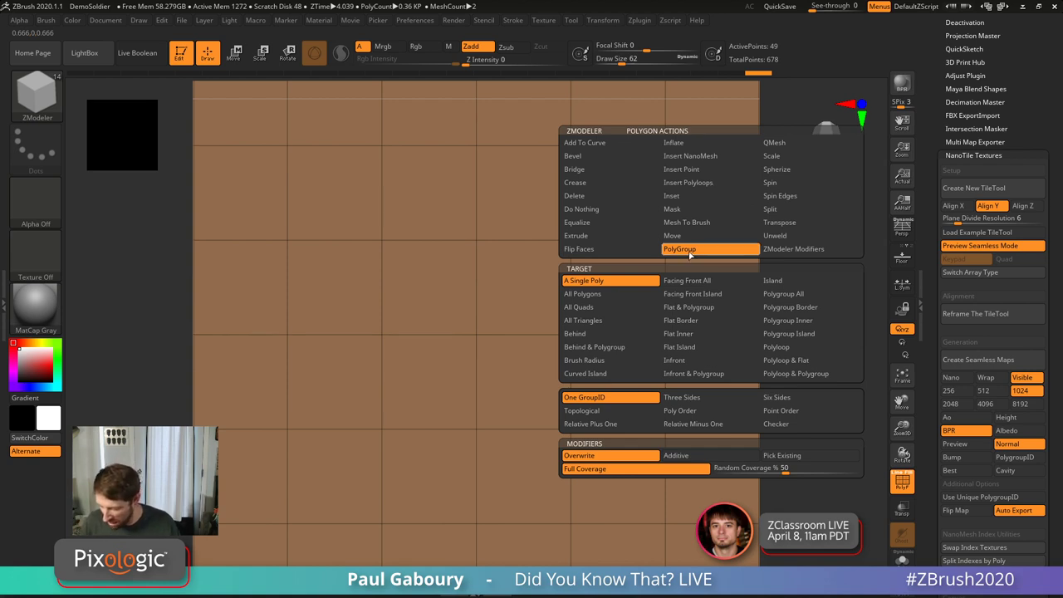
{"action": "left_click", "coordinate": [807, 349]}
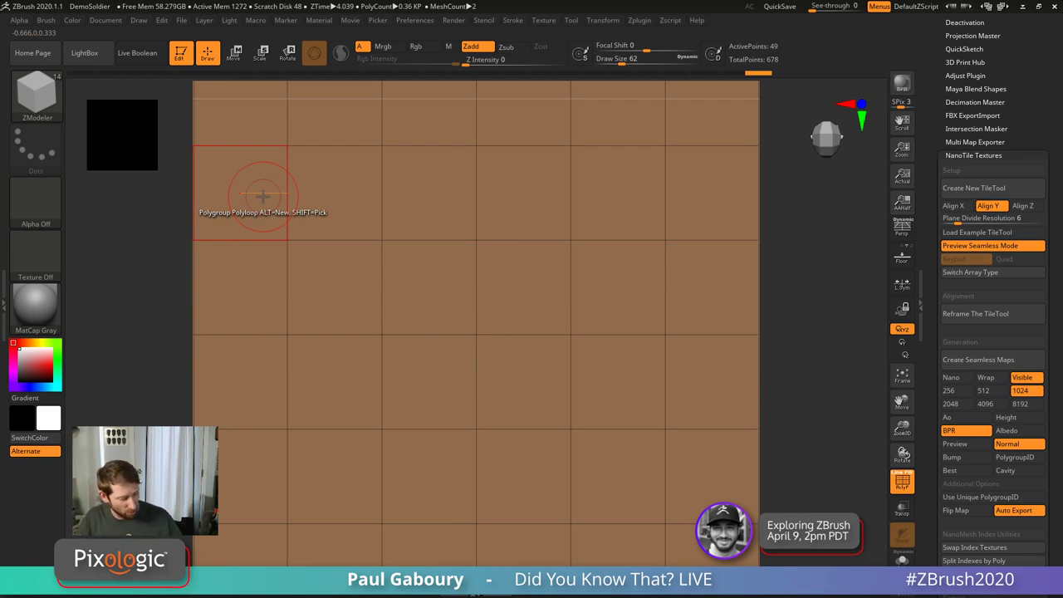
Step: Assign a new shared polygroup to three alternating horizontal polyloops of the plane, starting with the second visible row
{"action": "key", "text": "shift+f"}
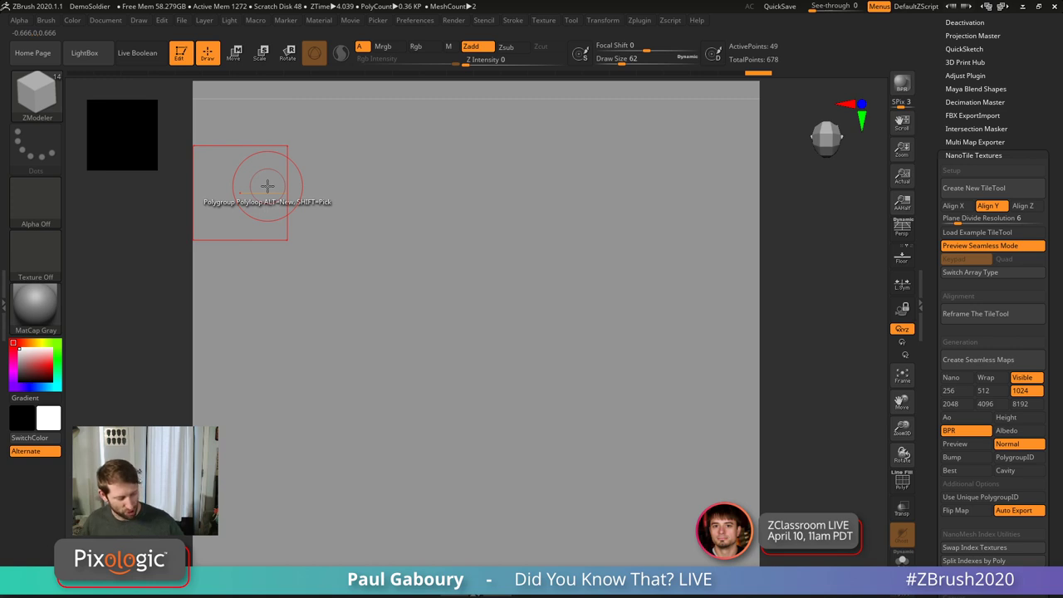
{"action": "key", "text": "shift+f"}
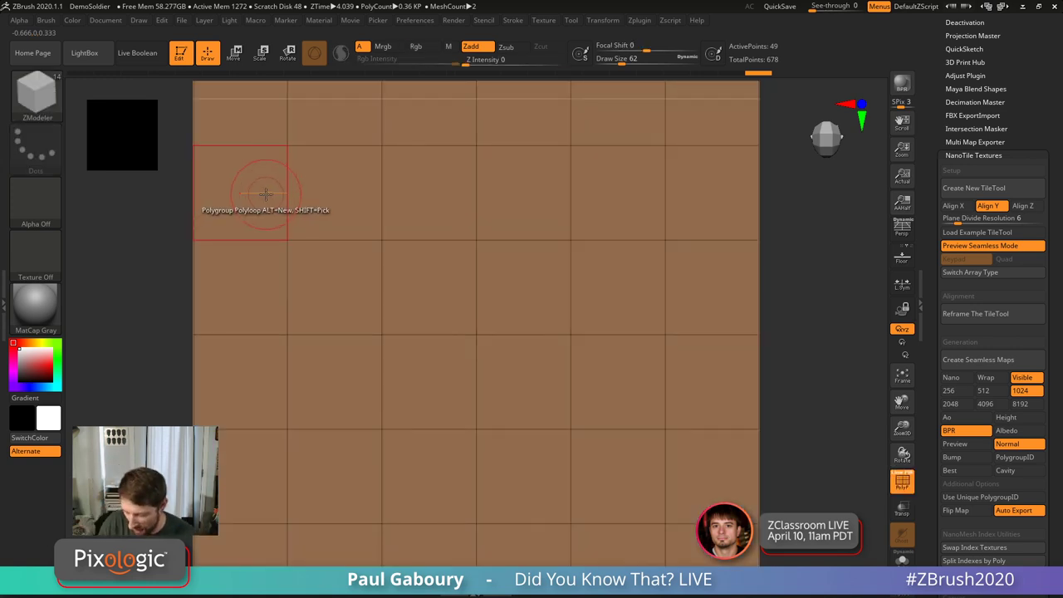
{"action": "left_click", "coordinate": [263, 191]}
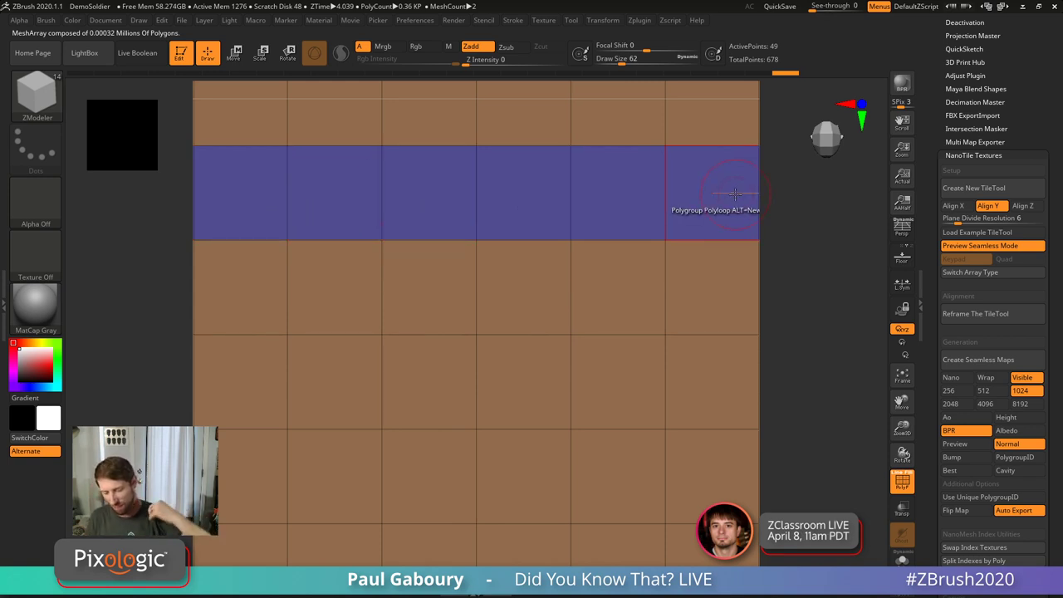
{"action": "left_click", "coordinate": [263, 380]}
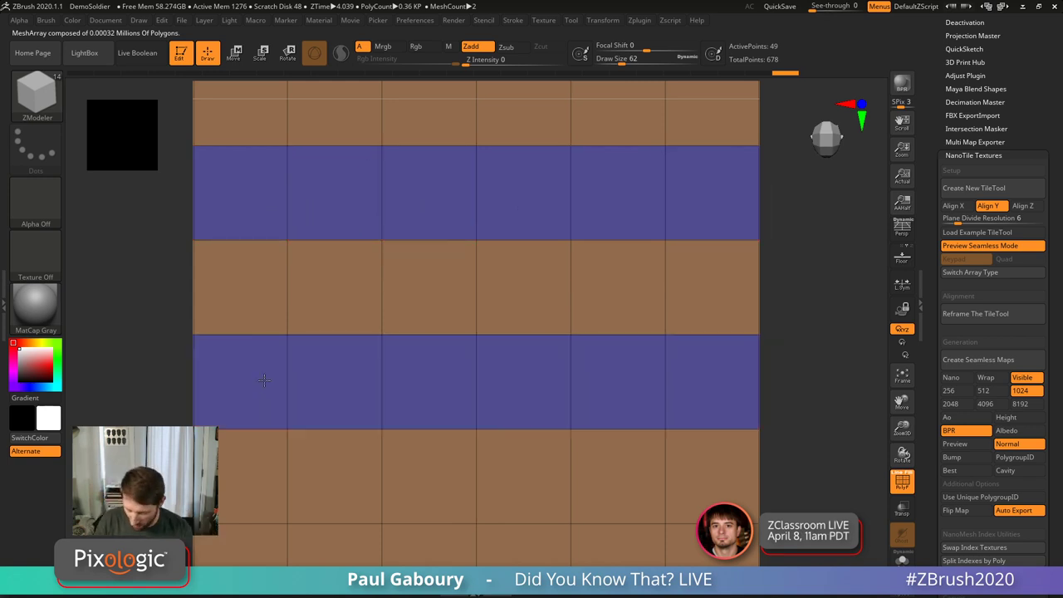
{"action": "left_click", "coordinate": [265, 557]}
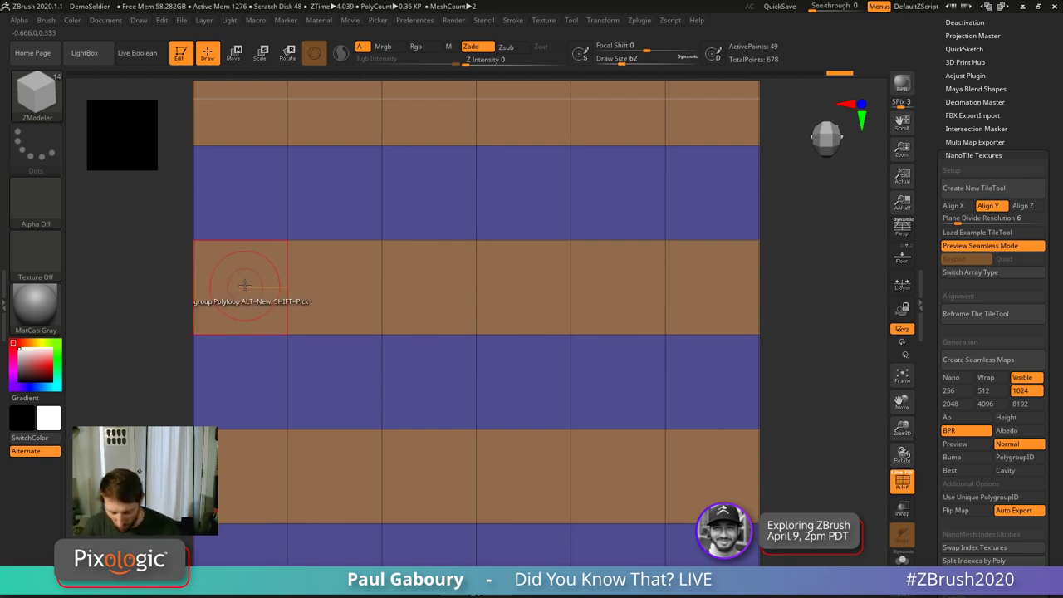
Step: Insert QCube NanoMeshes at size 0.28943 on the blue polygrouped rows, using Insert NanoMesh with the Polygroup All target
{"action": "key", "text": "space"}
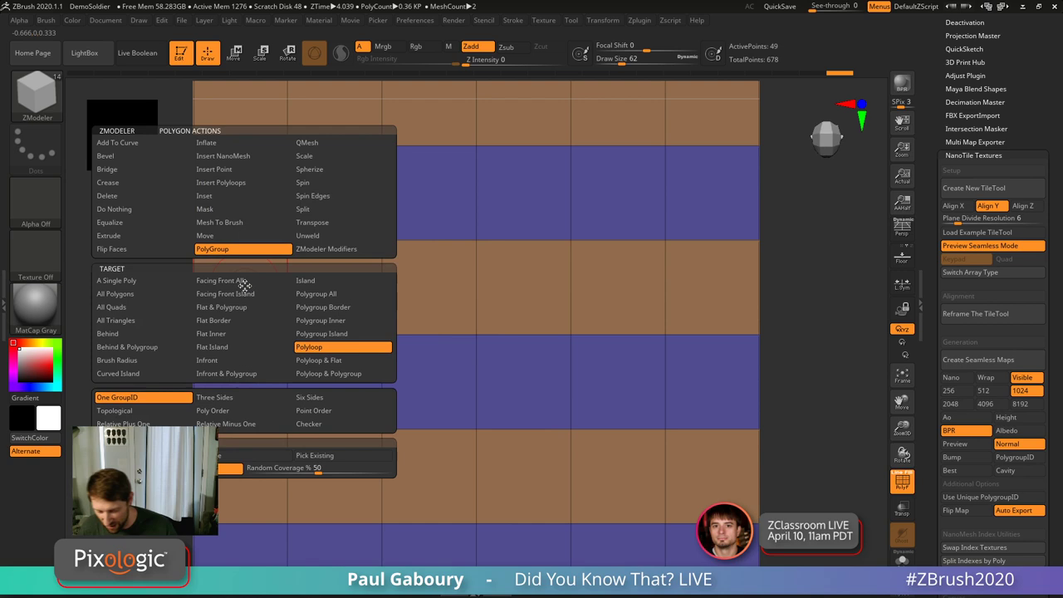
{"action": "left_click", "coordinate": [241, 155]}
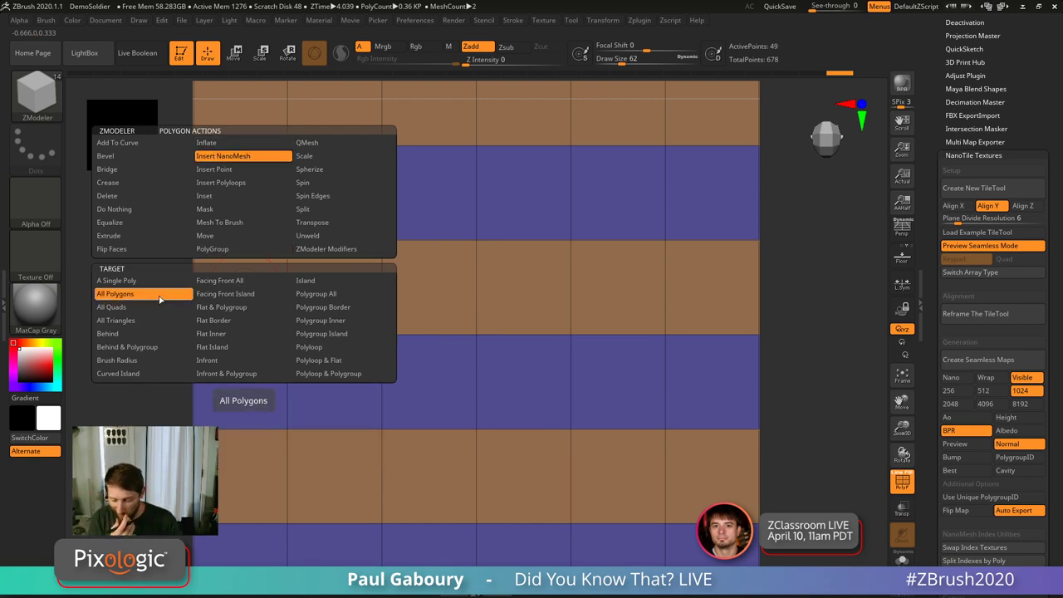
{"action": "left_click", "coordinate": [331, 296]}
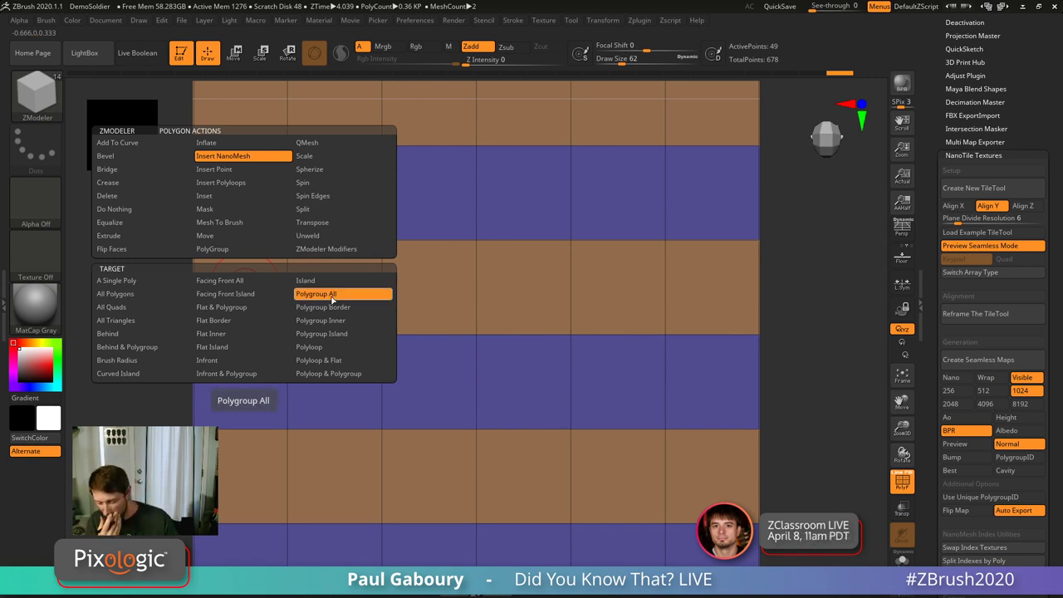
{"action": "key", "text": "space"}
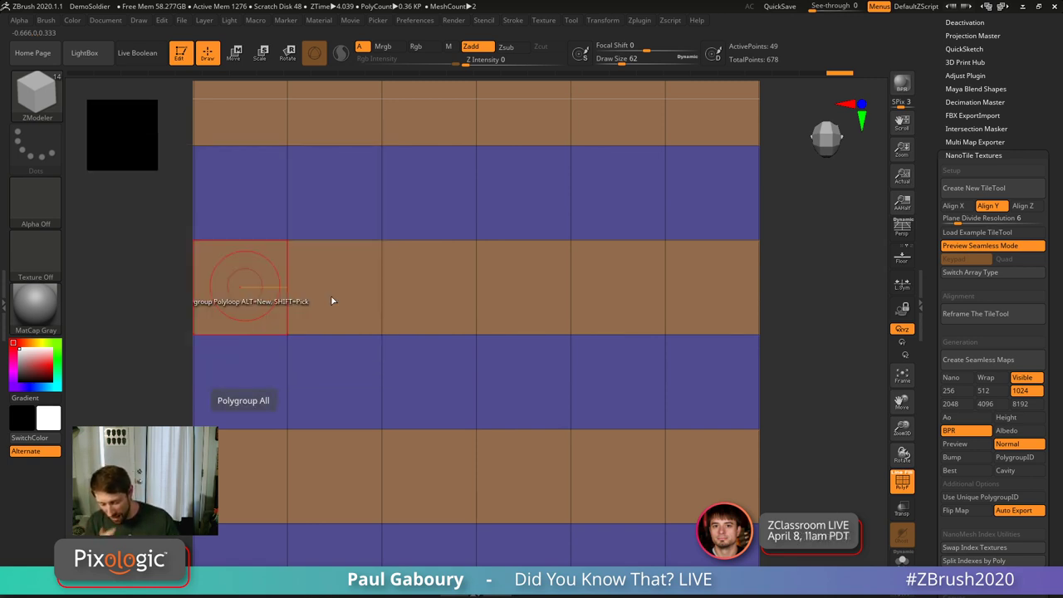
{"action": "left_click", "coordinate": [428, 374]}
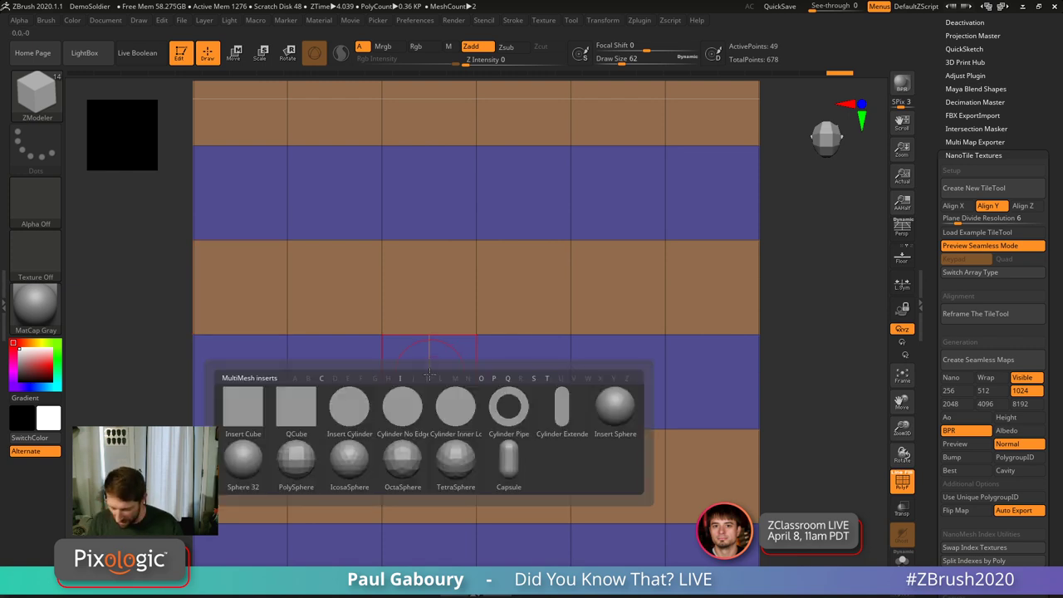
{"action": "left_click", "coordinate": [298, 413]}
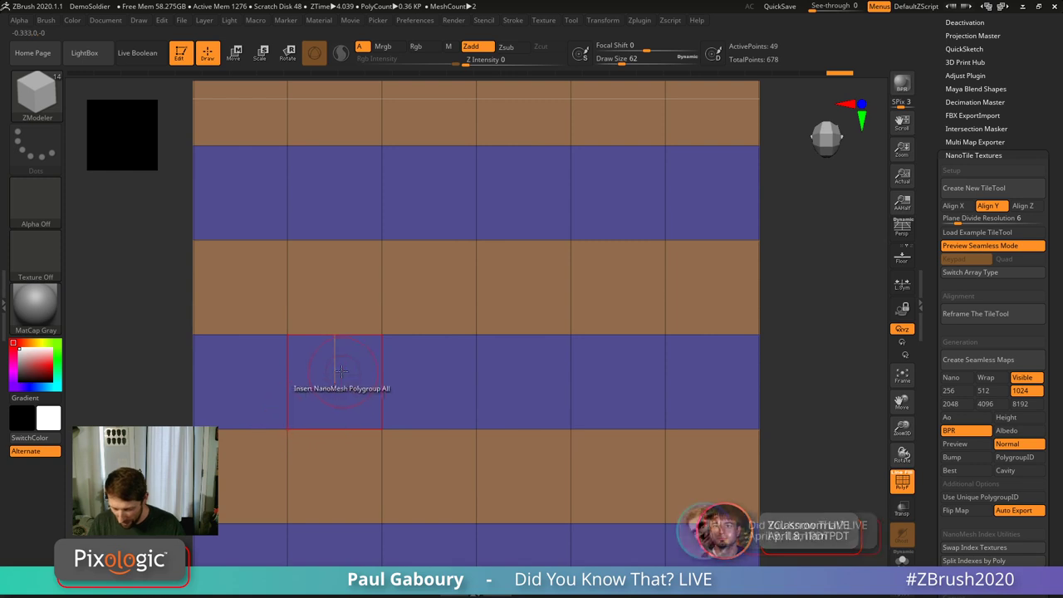
{"action": "left_click_drag", "start_coordinate": [335, 381], "coordinate": [349, 410]}
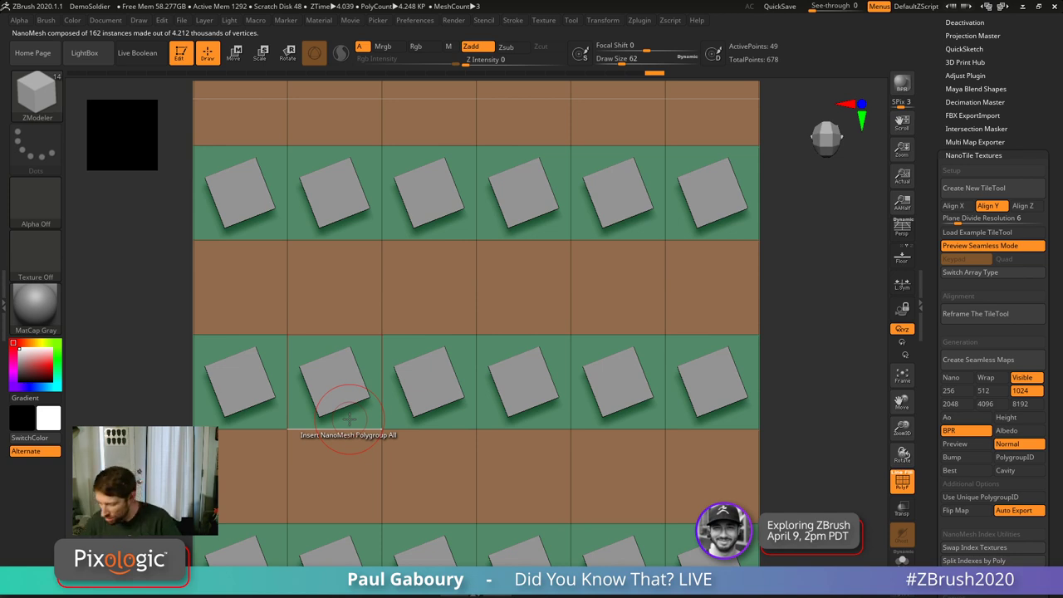
Step: Straighten the QCube NanoMesh instances by setting their Z rotation to 0 in the NanoMesh settings
{"action": "scroll", "coordinate": [1043, 320], "scroll_direction": "down", "scroll_amount": 10}
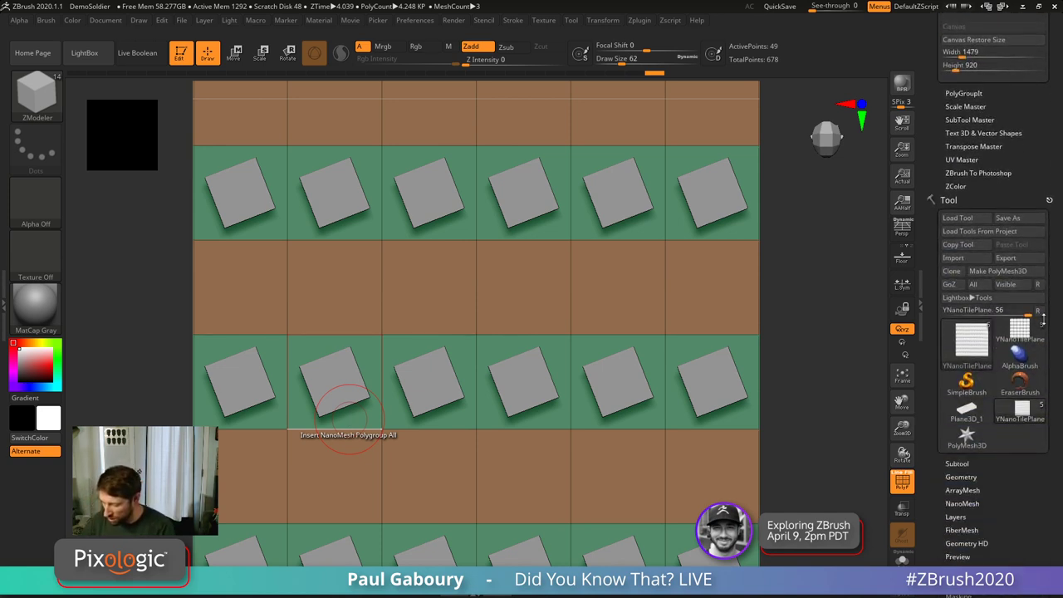
{"action": "scroll", "coordinate": [1044, 320], "scroll_direction": "down", "scroll_amount": 5}
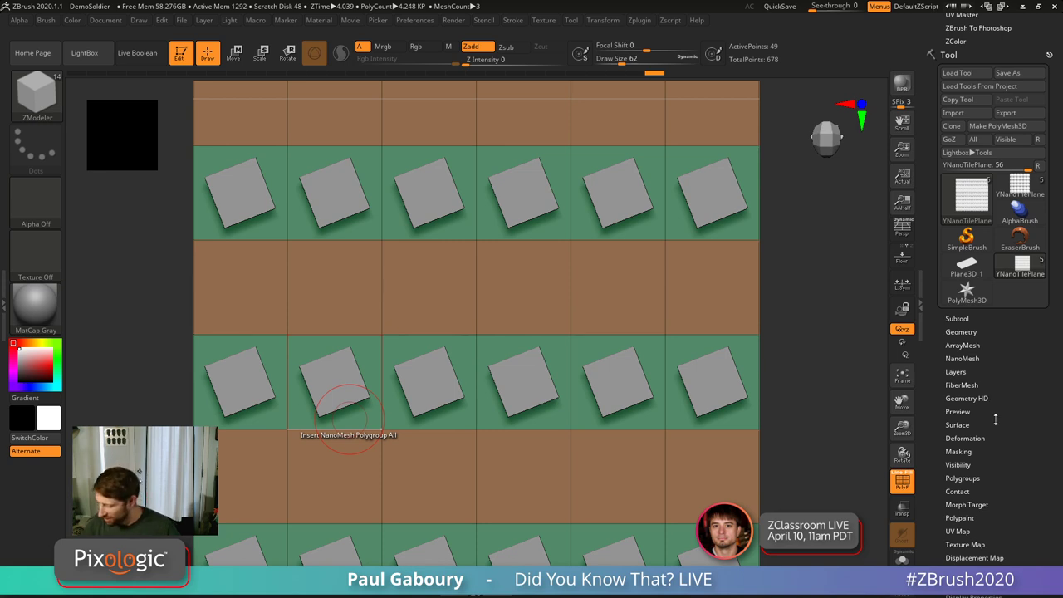
{"action": "scroll", "coordinate": [994, 397], "scroll_direction": "down", "scroll_amount": 1}
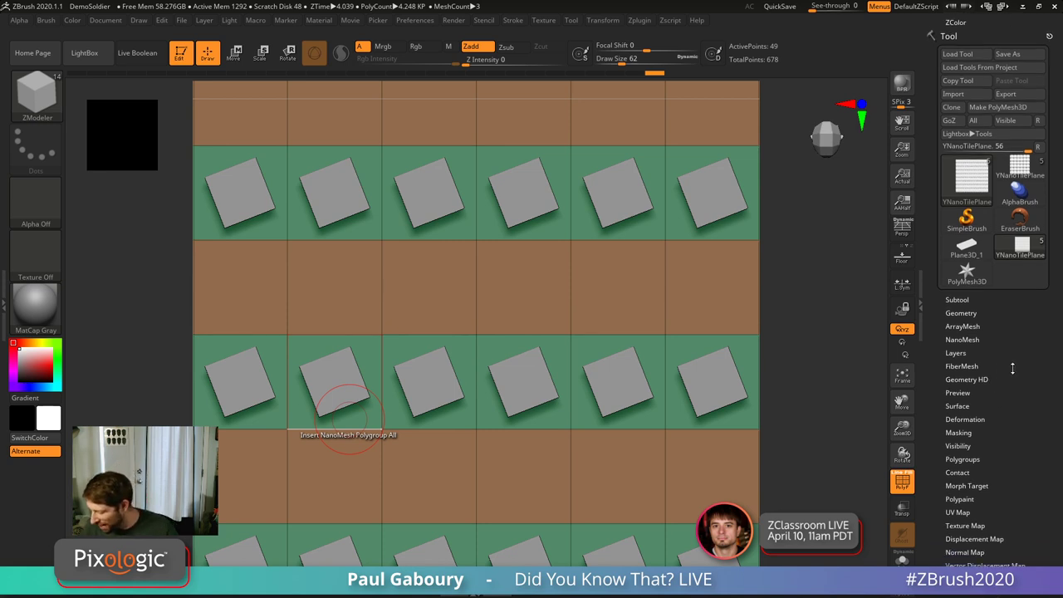
{"action": "left_click", "coordinate": [966, 337]}
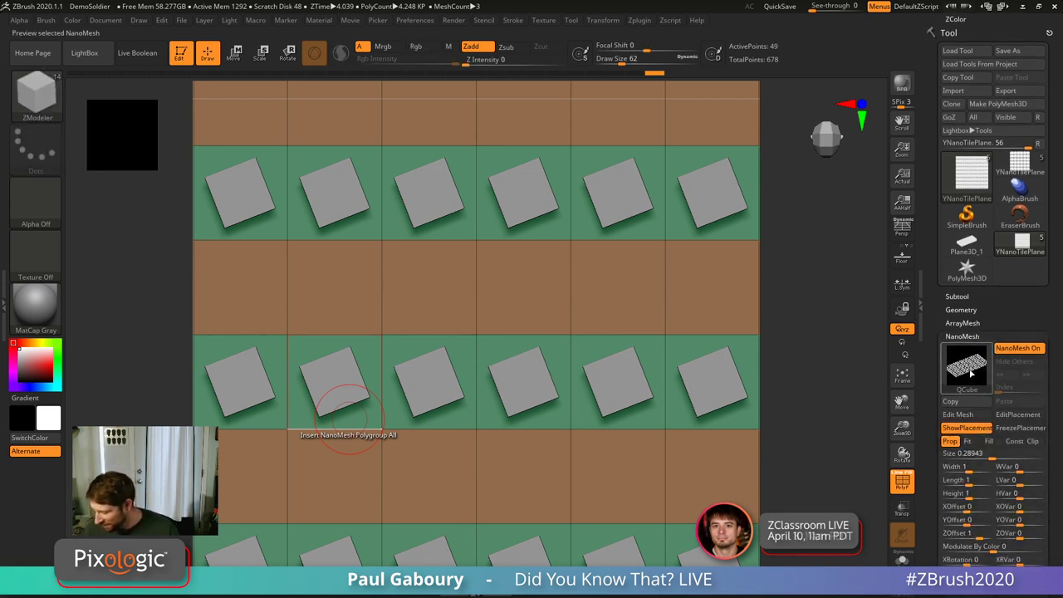
{"action": "mouse_move", "coordinate": [971, 374]}
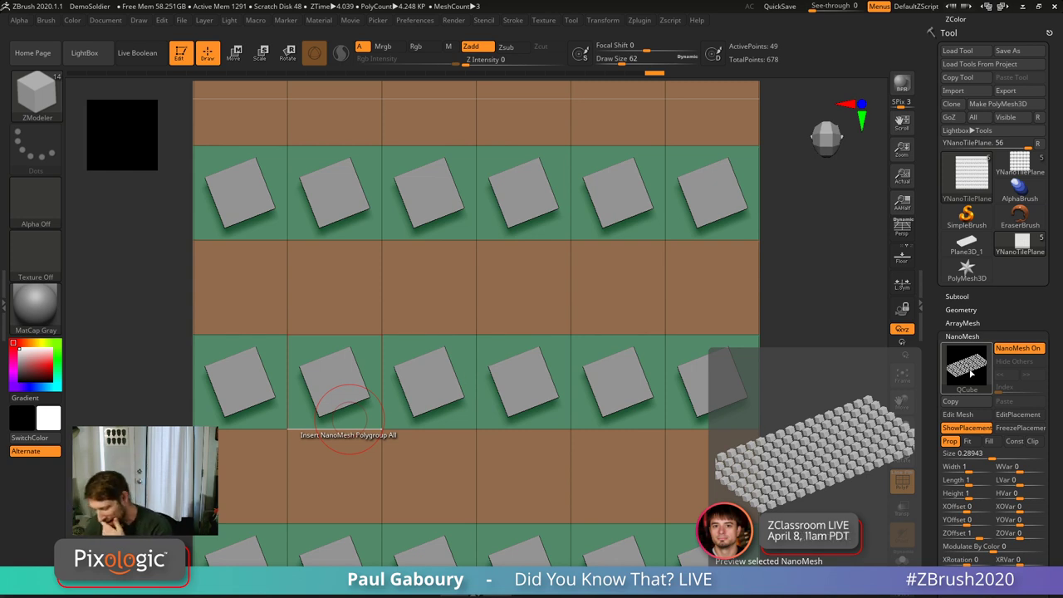
{"action": "left_click_drag", "start_coordinate": [1055, 493], "coordinate": [1055, 368]}
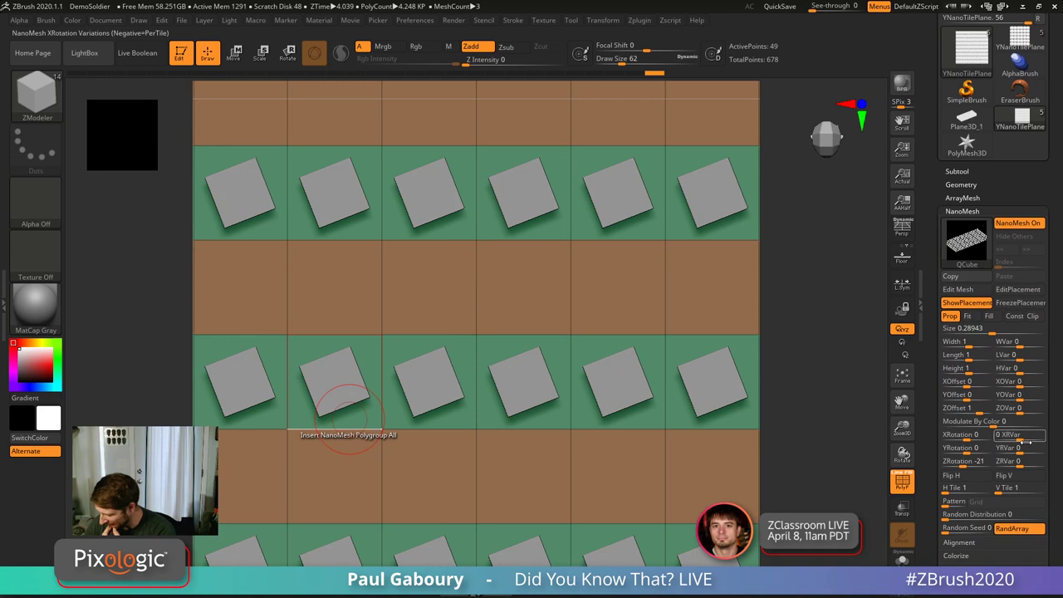
{"action": "left_click", "coordinate": [963, 466]}
{"action": "type", "text": "0"}
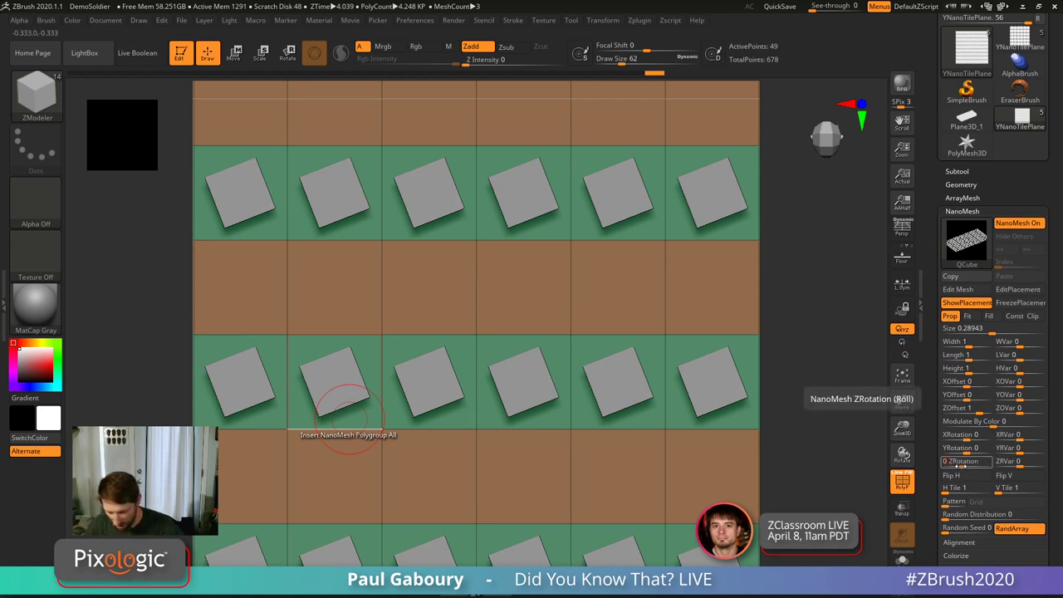
{"action": "key", "text": "Return"}
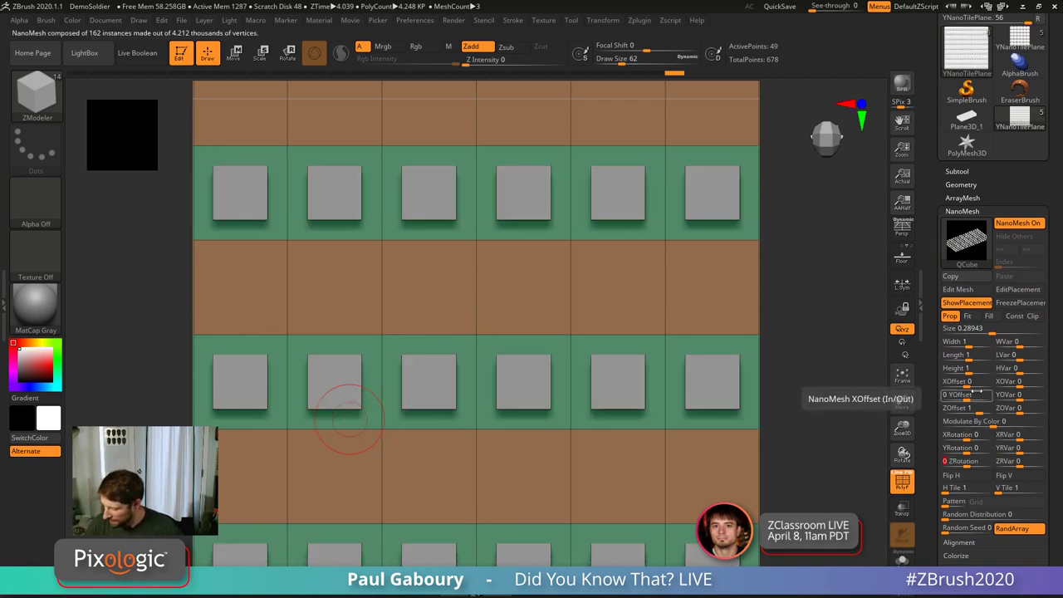
Step: Set the NanoMesh size to 1 and compare Fit and Fill modes, keeping Fit
{"action": "left_click", "coordinate": [990, 331]}
{"action": "type", "text": "1"}
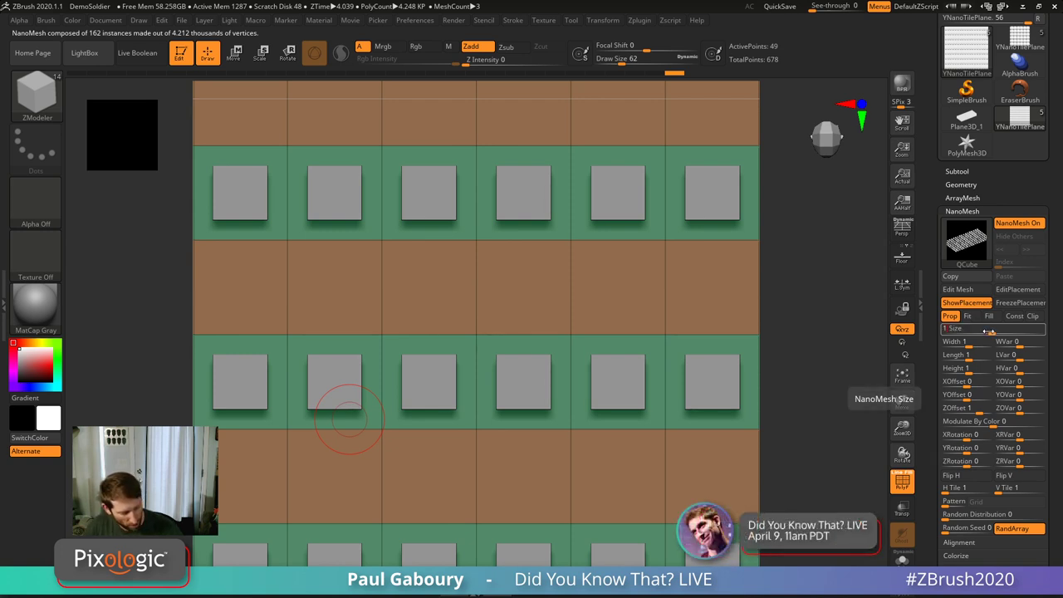
{"action": "key", "text": "Return"}
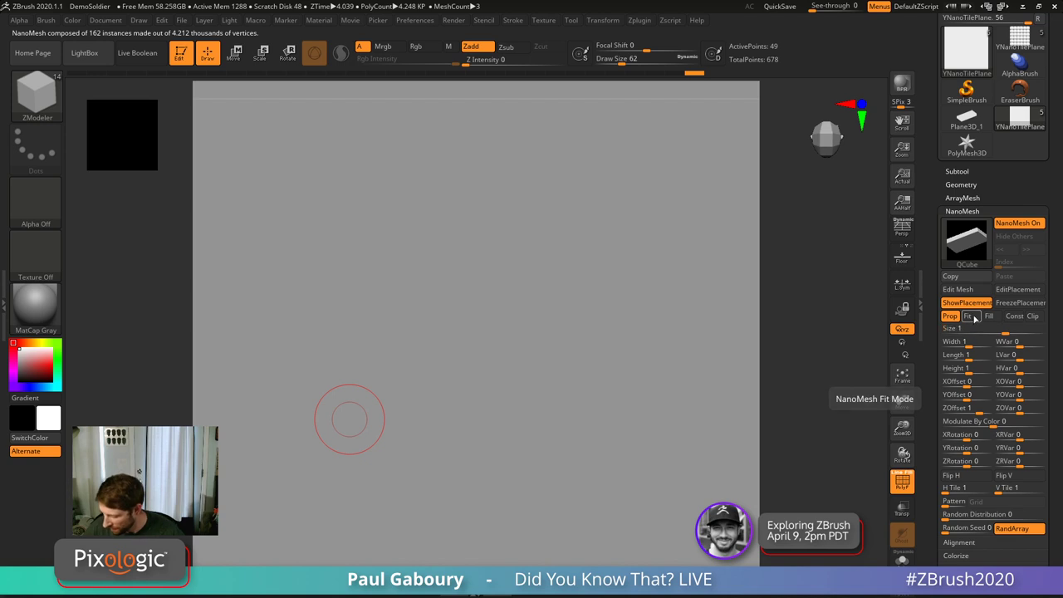
{"action": "left_click", "coordinate": [975, 318]}
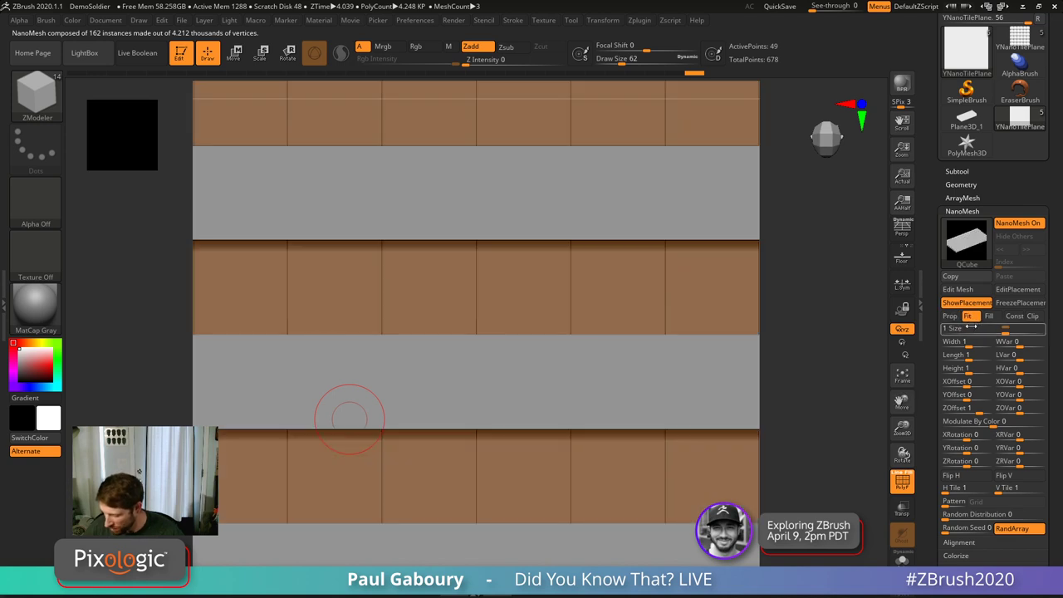
{"action": "left_click", "coordinate": [988, 317]}
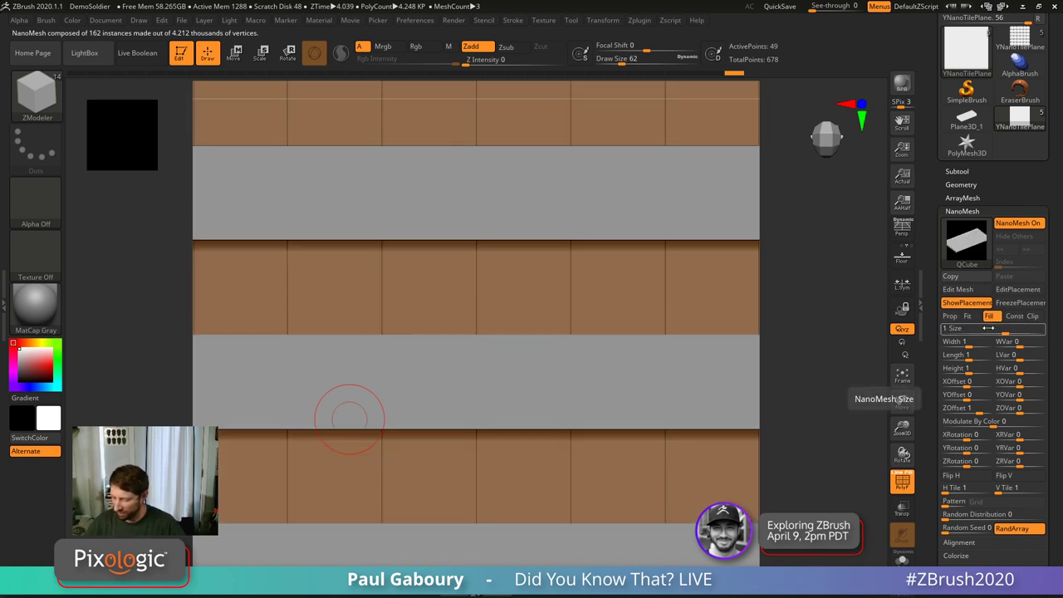
{"action": "left_click", "coordinate": [975, 318]}
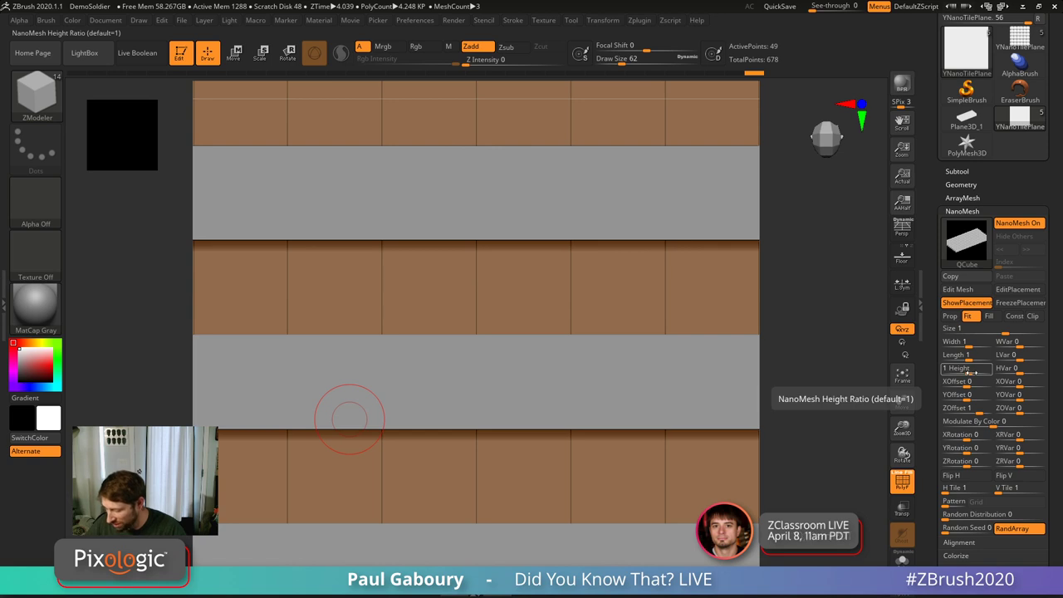
Step: Set the NanoMesh width to 0.9 and its length to 0.95 to leave gaps around the cubes
{"action": "left_click_drag", "start_coordinate": [967, 341], "coordinate": [963, 341]}
{"action": "left_click", "coordinate": [966, 343]}
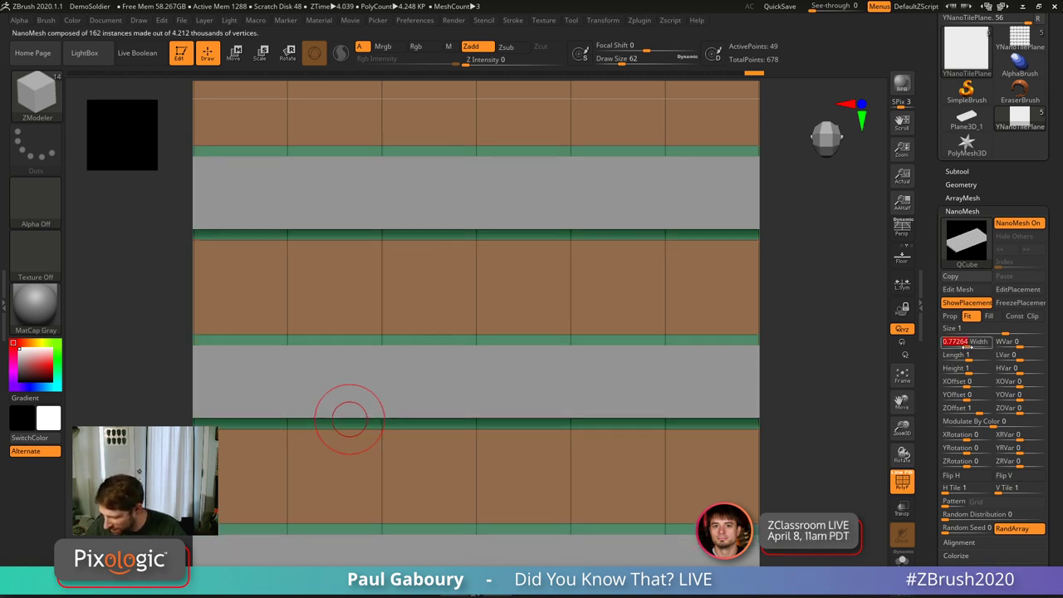
{"action": "type", "text": "0.9"}
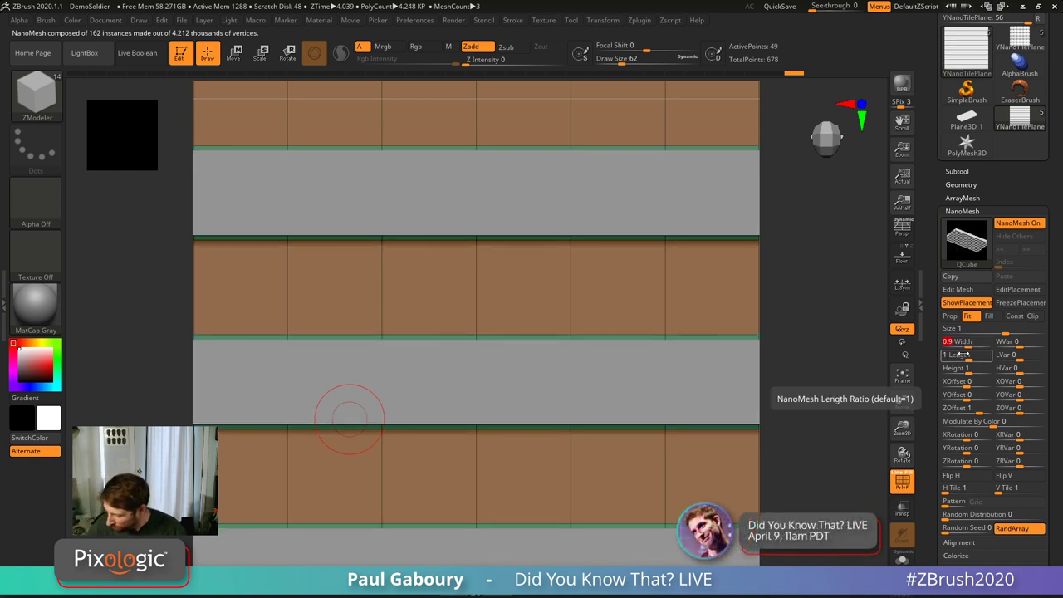
{"action": "left_click_drag", "start_coordinate": [970, 358], "coordinate": [971, 358]}
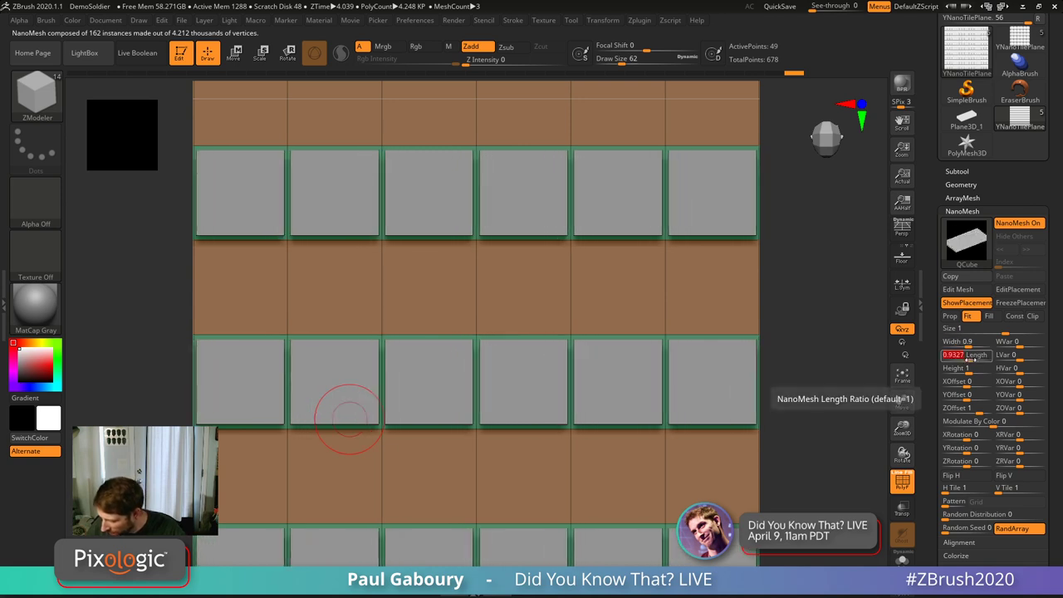
{"action": "type", "text": "9"}
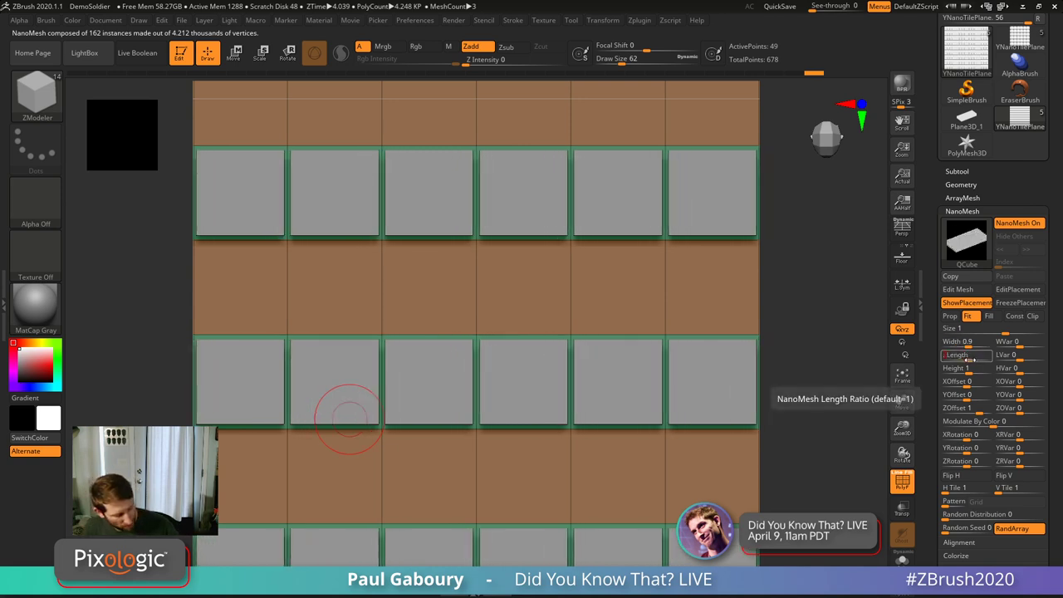
{"action": "type", "text": "5"}
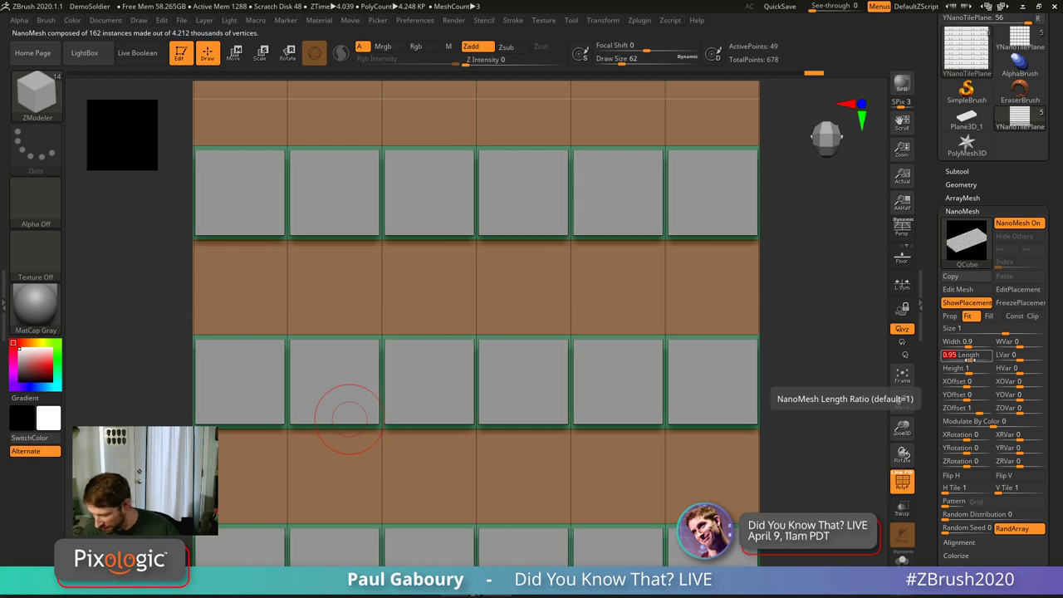
{"action": "key", "text": "Return"}
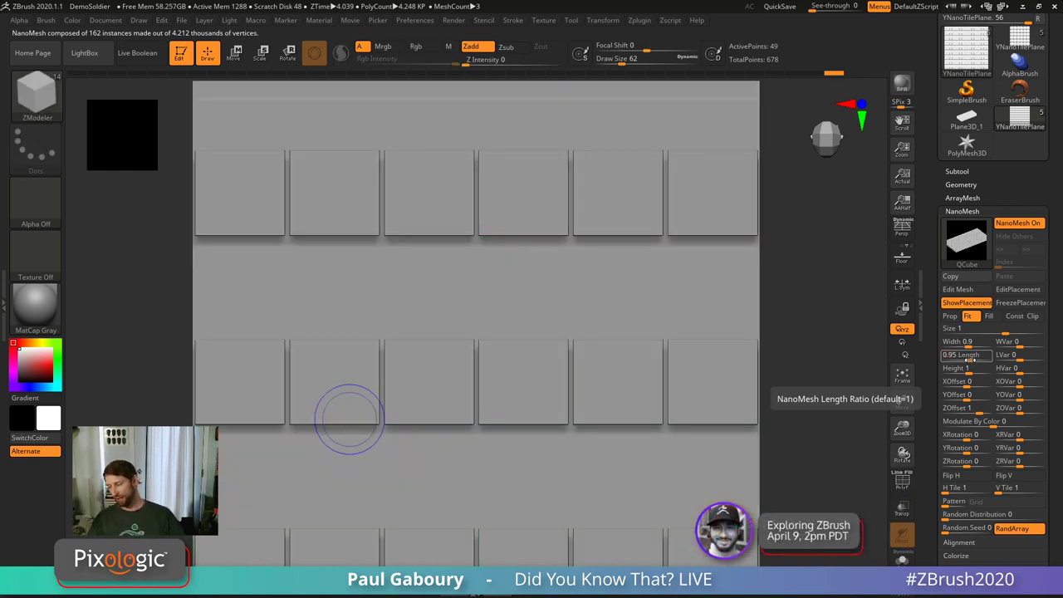
Step: Try a NanoMesh width of 0.6 on the cube rows and restore the width to 0.9
{"action": "left_click", "coordinate": [969, 347]}
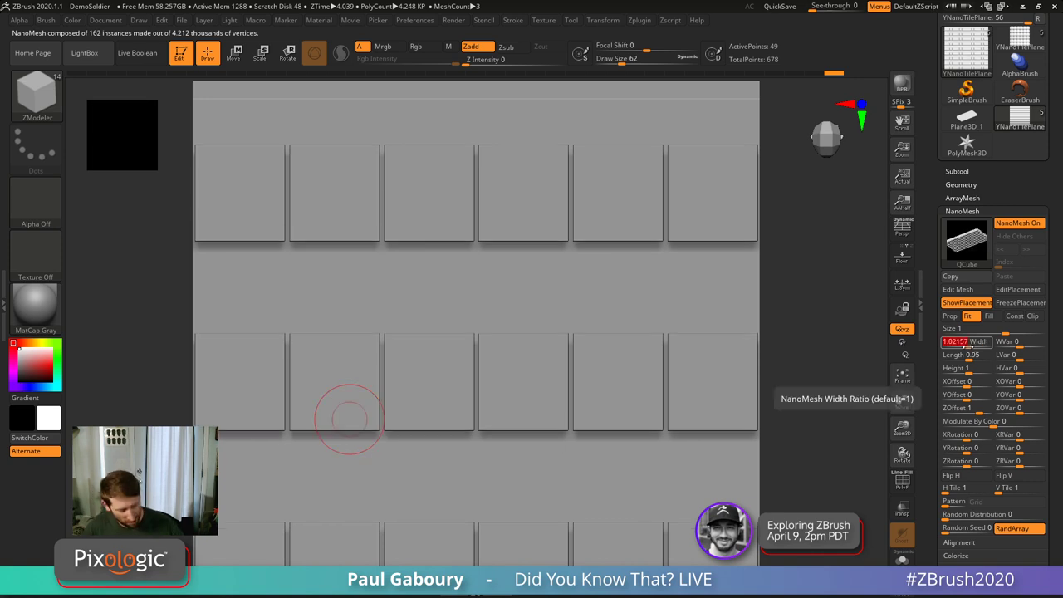
{"action": "type", "text": "0.6"}
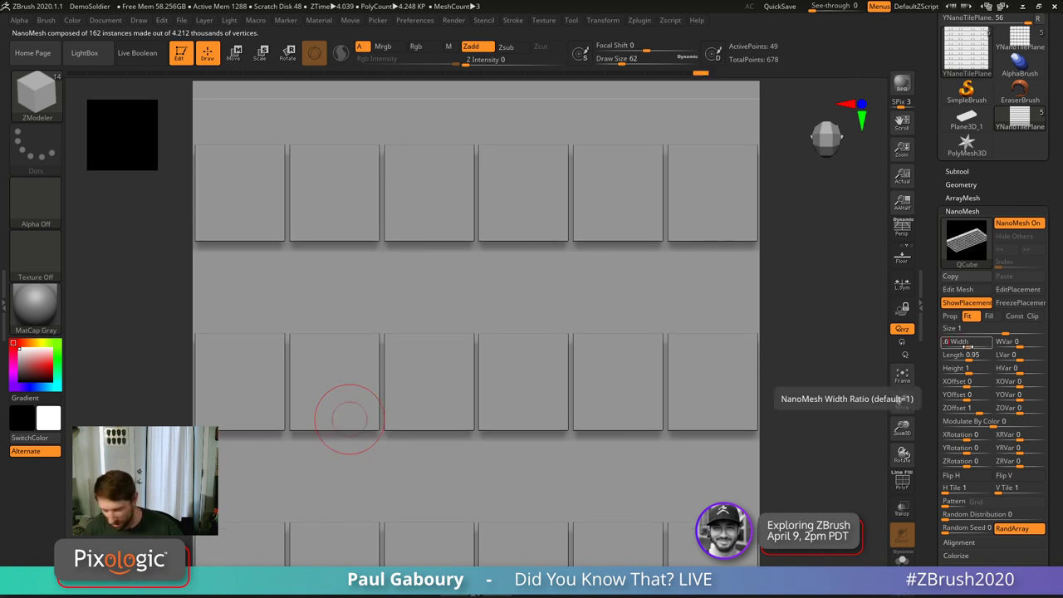
{"action": "key", "text": "Return"}
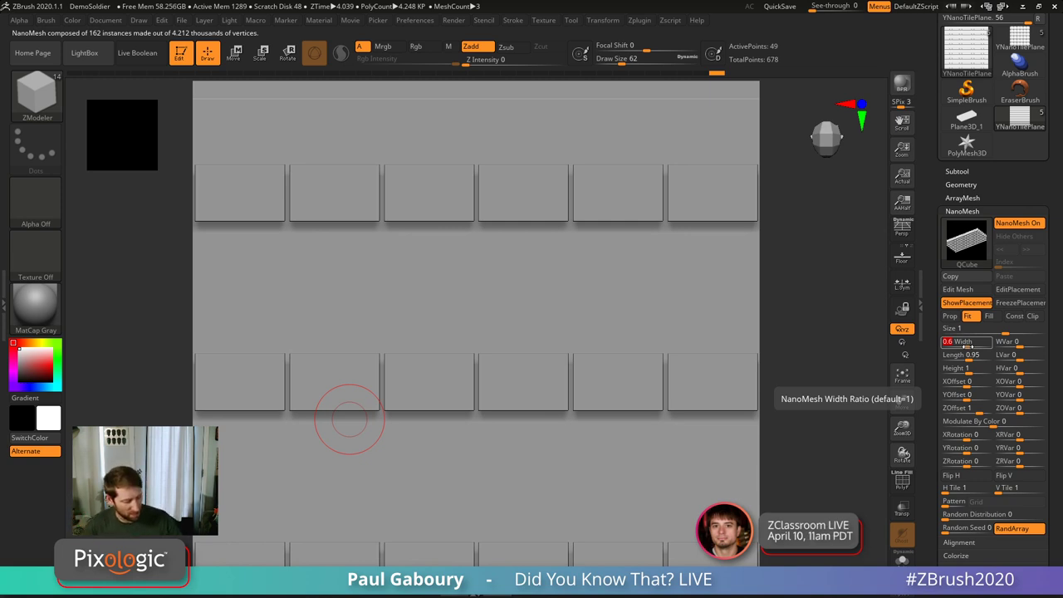
{"action": "type", "text": "0.9"}
{"action": "key", "text": "Return"}
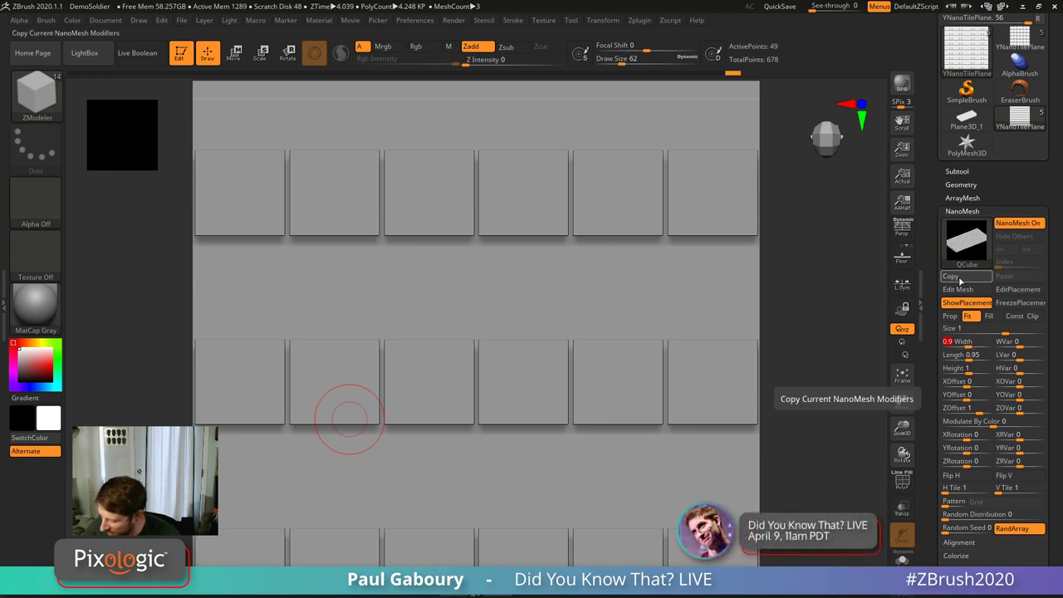
Step: Fill the empty alternate polygroup rows with QCube NanoMeshes and apply the copied modifiers of the existing cube rows to them
{"action": "left_click", "coordinate": [960, 280]}
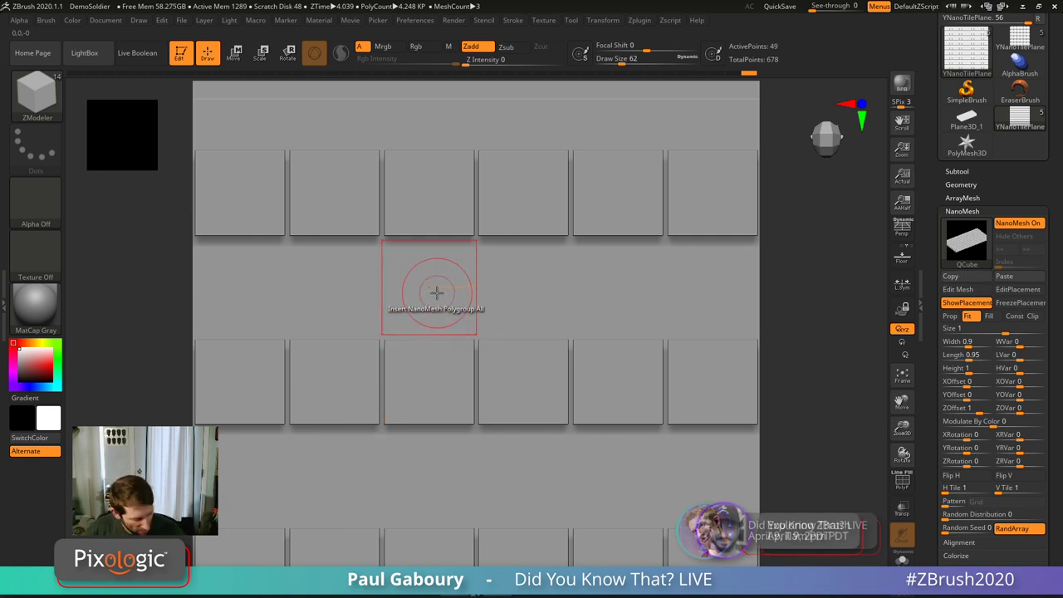
{"action": "key", "text": "shift+f"}
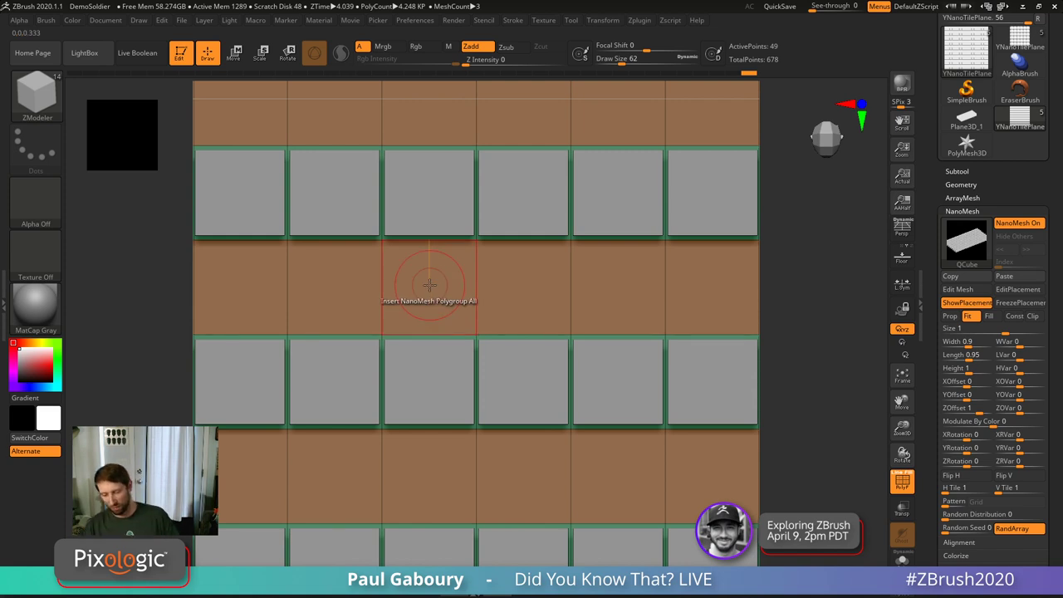
{"action": "right_click", "coordinate": [429, 285]}
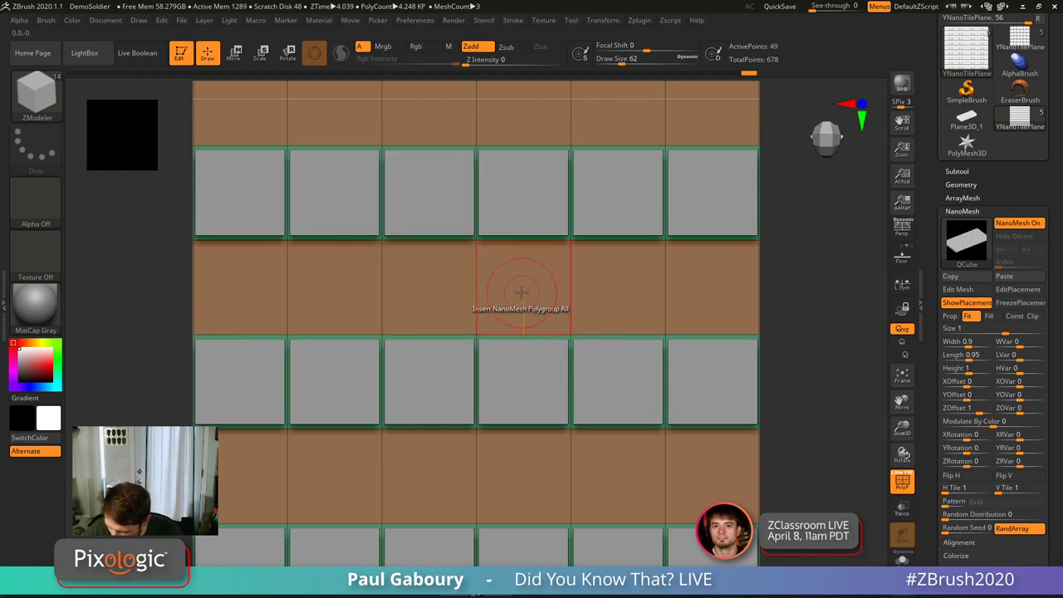
{"action": "left_click_drag", "start_coordinate": [514, 293], "coordinate": [507, 249]}
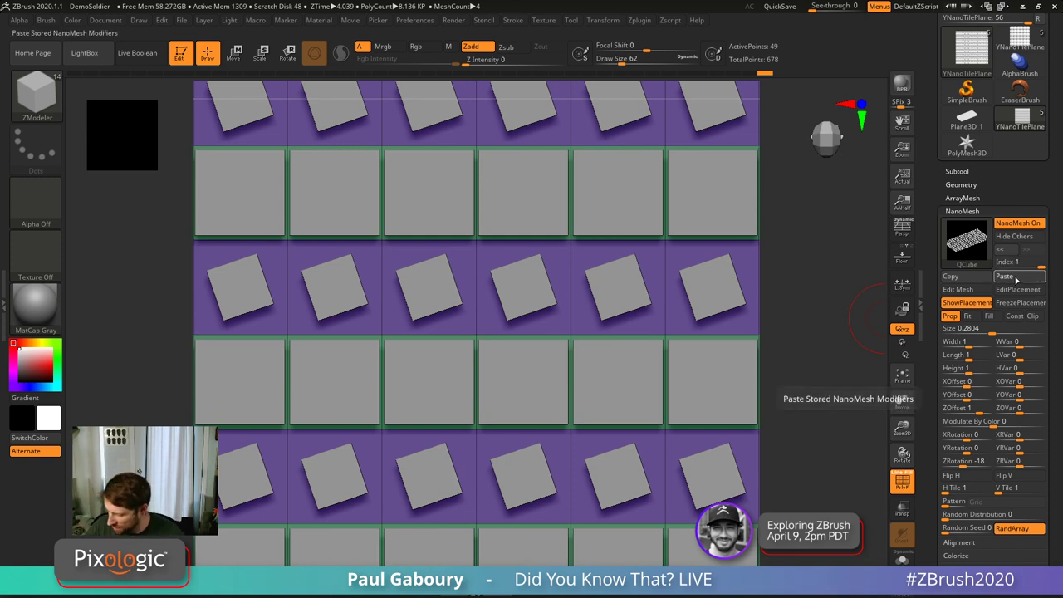
{"action": "left_click", "coordinate": [1015, 280]}
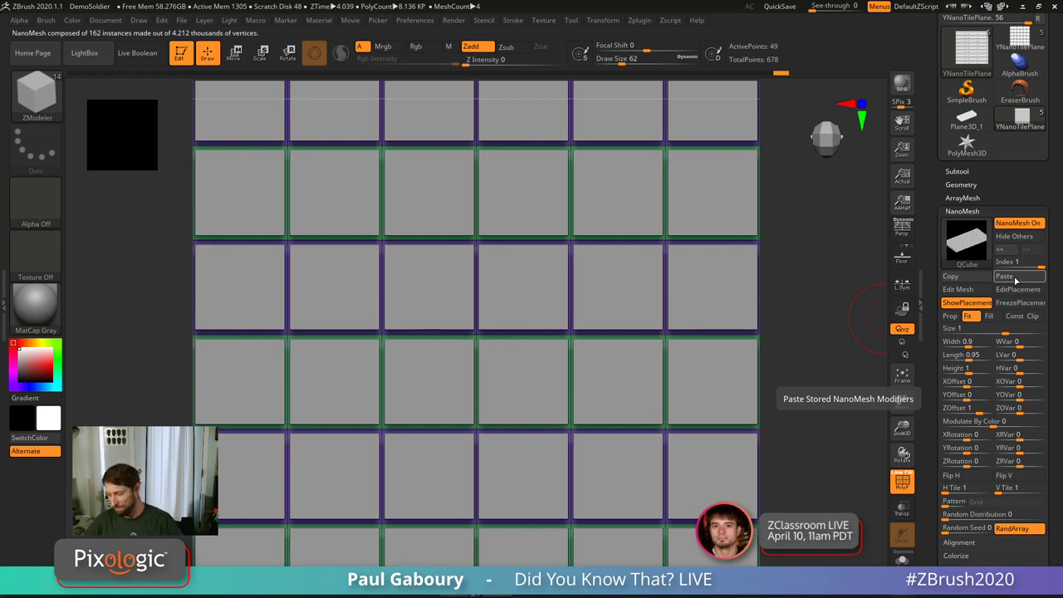
Step: Set the NanoMesh Z offset of the newly filled rows to 0
{"action": "left_click_drag", "start_coordinate": [964, 381], "coordinate": [975, 413]}
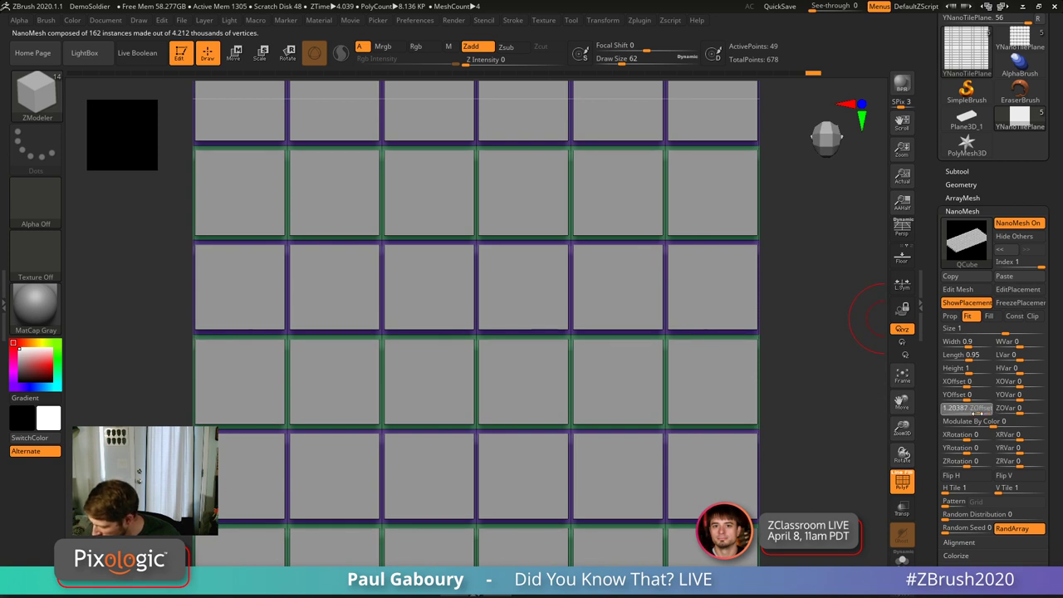
{"action": "left_click", "coordinate": [978, 413]}
{"action": "type", "text": "0"}
{"action": "key", "text": "Return"}
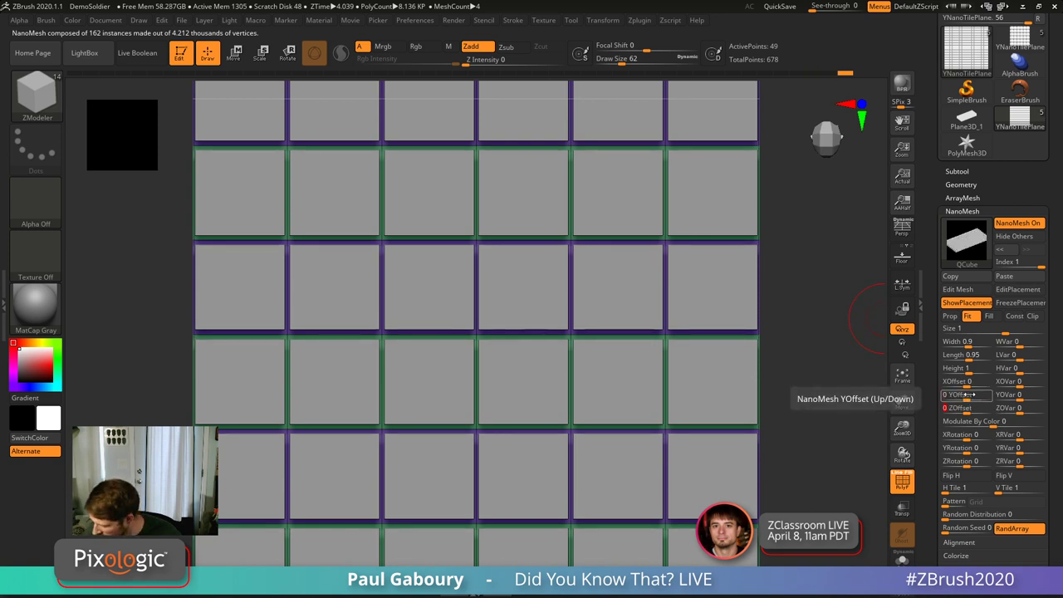
Step: Stagger the new cube rows by trying Y offsets of 0.5 and 0.8 and settling on 1
{"action": "left_click_drag", "start_coordinate": [968, 395], "coordinate": [981, 400]}
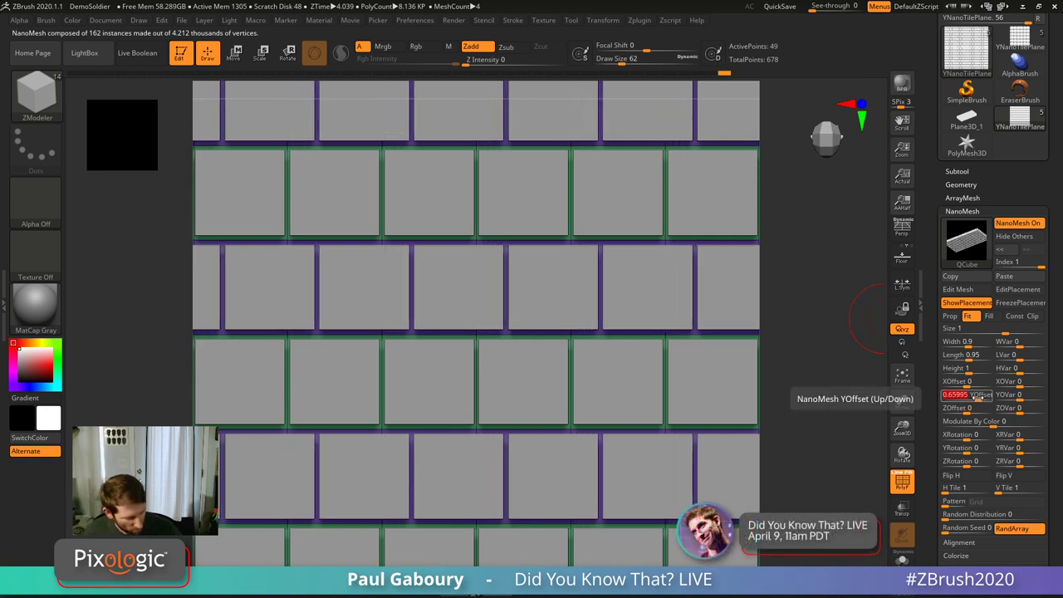
{"action": "type", "text": "0.5"}
{"action": "key", "text": "Return"}
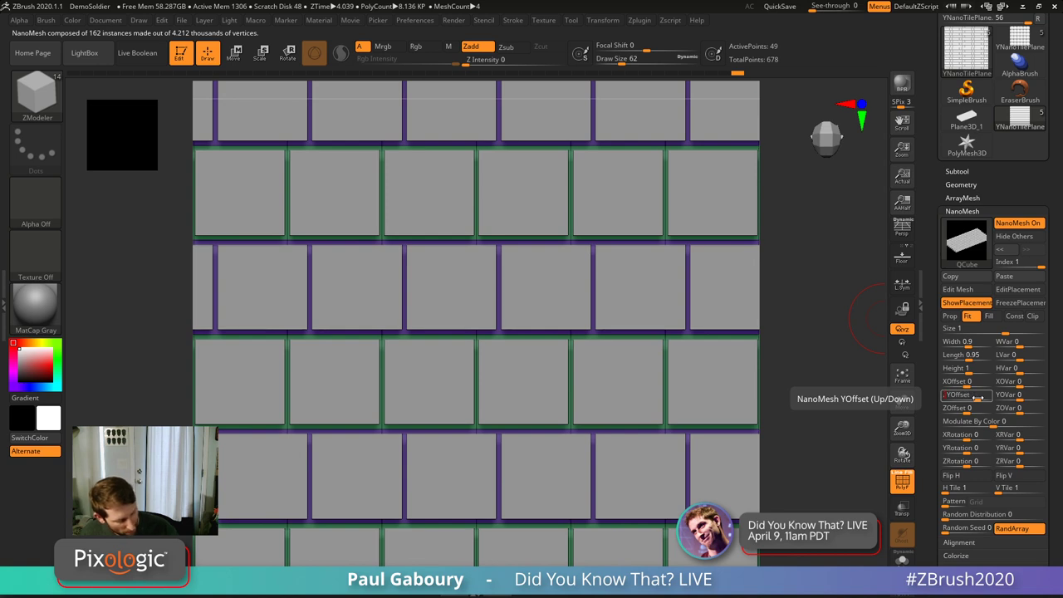
{"action": "type", "text": "0.8"}
{"action": "key", "text": "Return"}
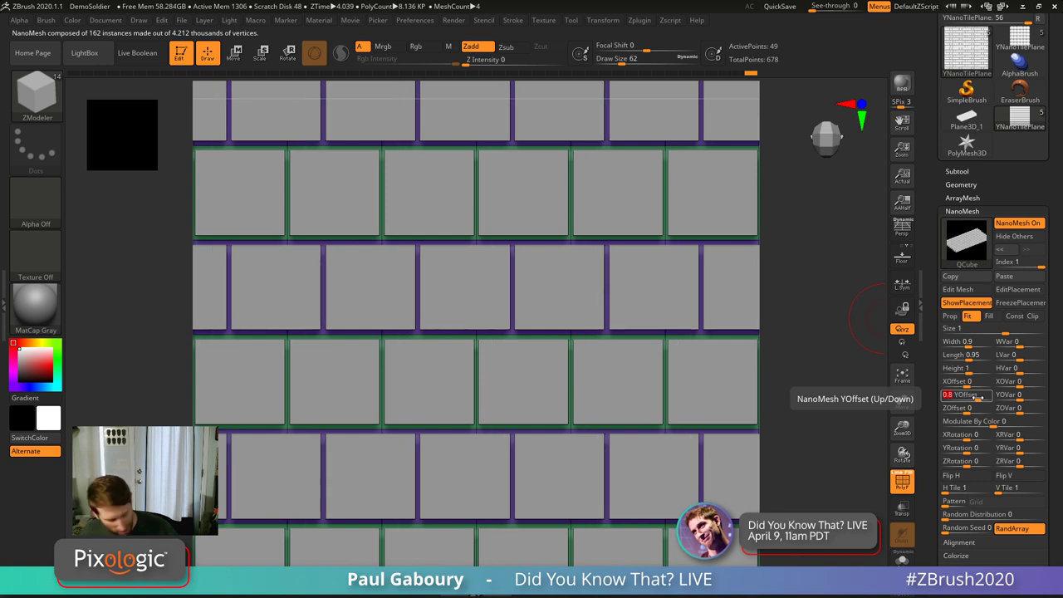
{"action": "type", "text": "1"}
{"action": "key", "text": "Return"}
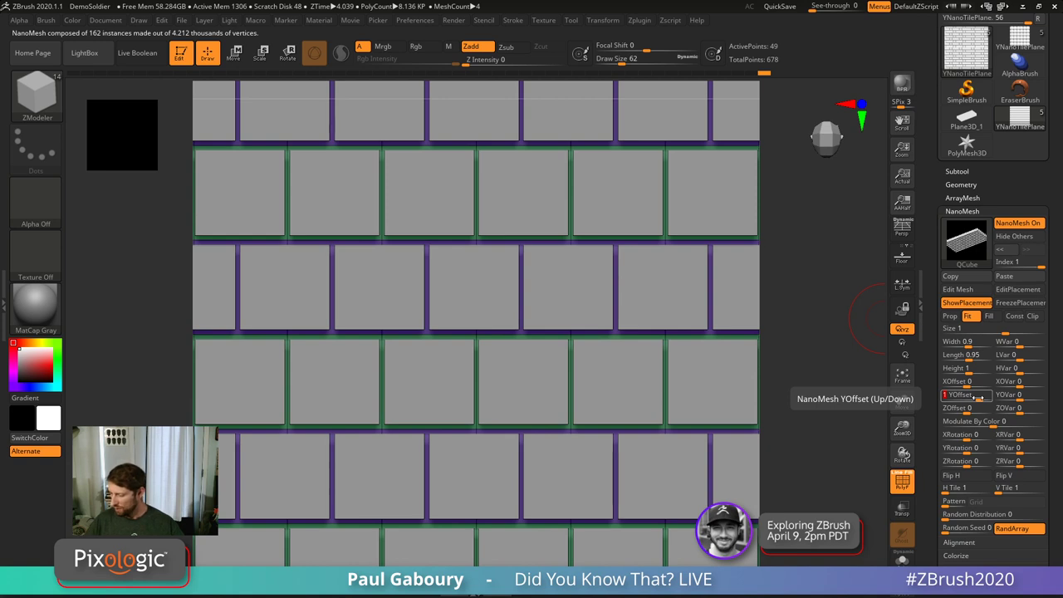
Step: Set the Z offset of the NanoMesh with index 0 to 0 and hide the PolyFrame display
{"action": "left_click", "coordinate": [1013, 265]}
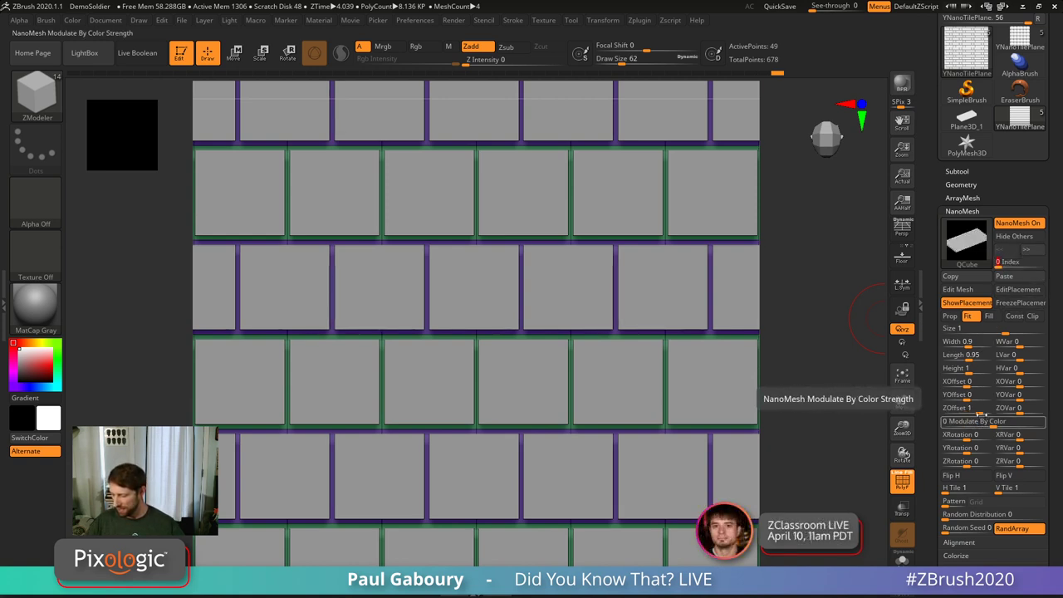
{"action": "left_click_drag", "start_coordinate": [979, 412], "coordinate": [969, 410]}
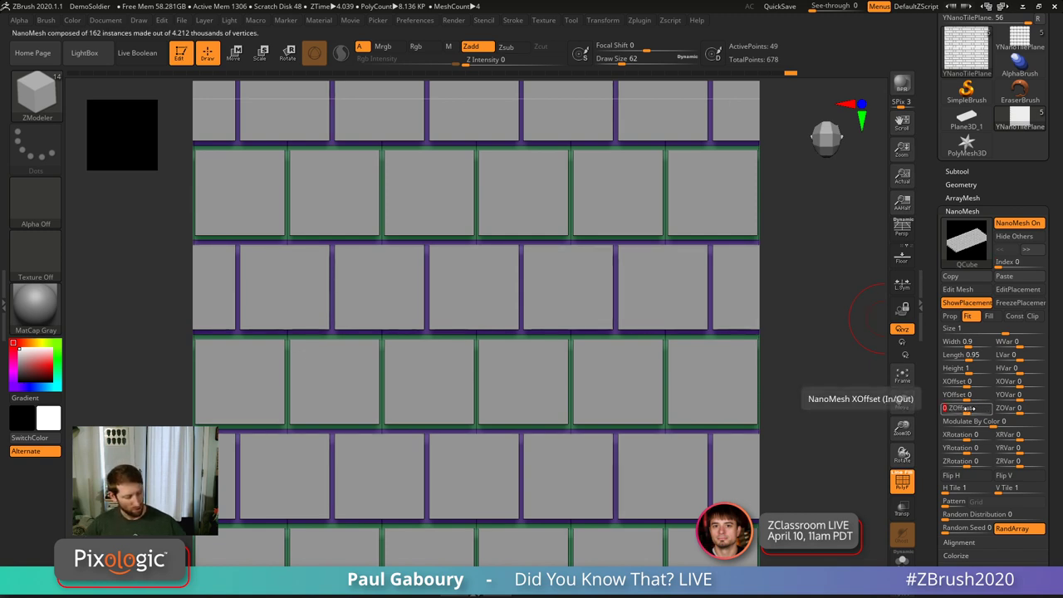
{"action": "key", "text": "shift+f"}
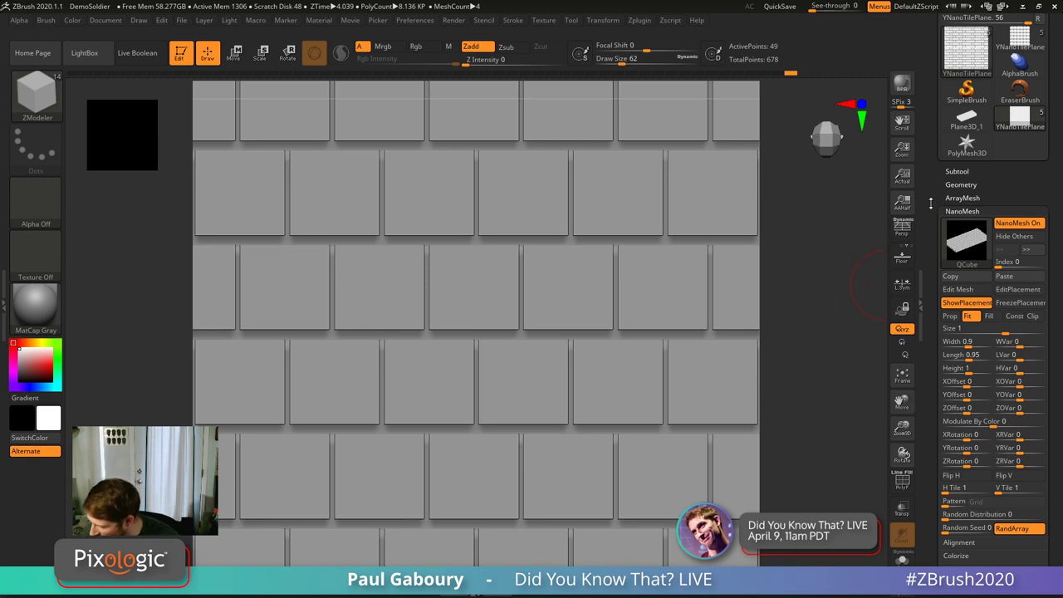
Step: Add PolygroupID to the BPR and Normal maps selected for generation in the NanoTile Textures settings
{"action": "scroll", "coordinate": [947, 349], "scroll_direction": "up", "scroll_amount": 5}
{"action": "scroll", "coordinate": [939, 326], "scroll_direction": "up", "scroll_amount": 5}
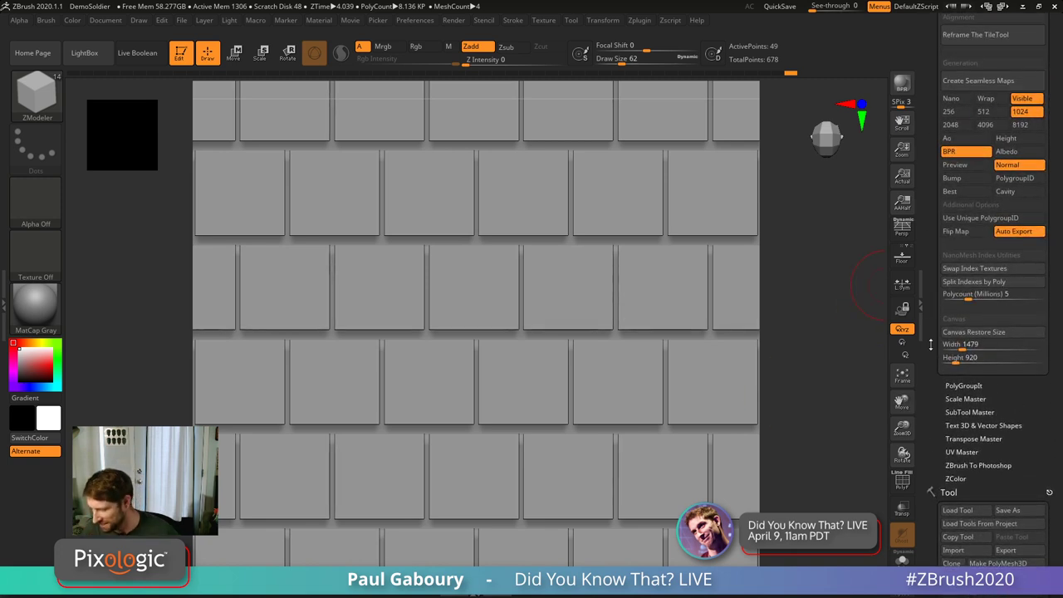
{"action": "scroll", "coordinate": [933, 329], "scroll_direction": "up", "scroll_amount": 1}
{"action": "scroll", "coordinate": [933, 329], "scroll_direction": "up", "scroll_amount": 5}
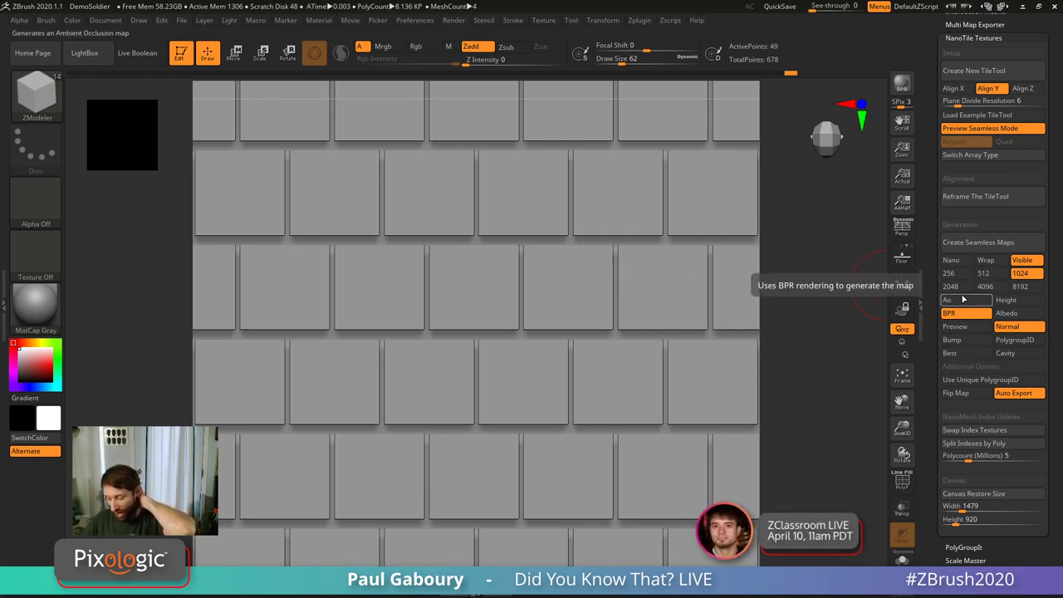
{"action": "left_click", "coordinate": [1020, 300]}
{"action": "left_click", "coordinate": [1023, 302]}
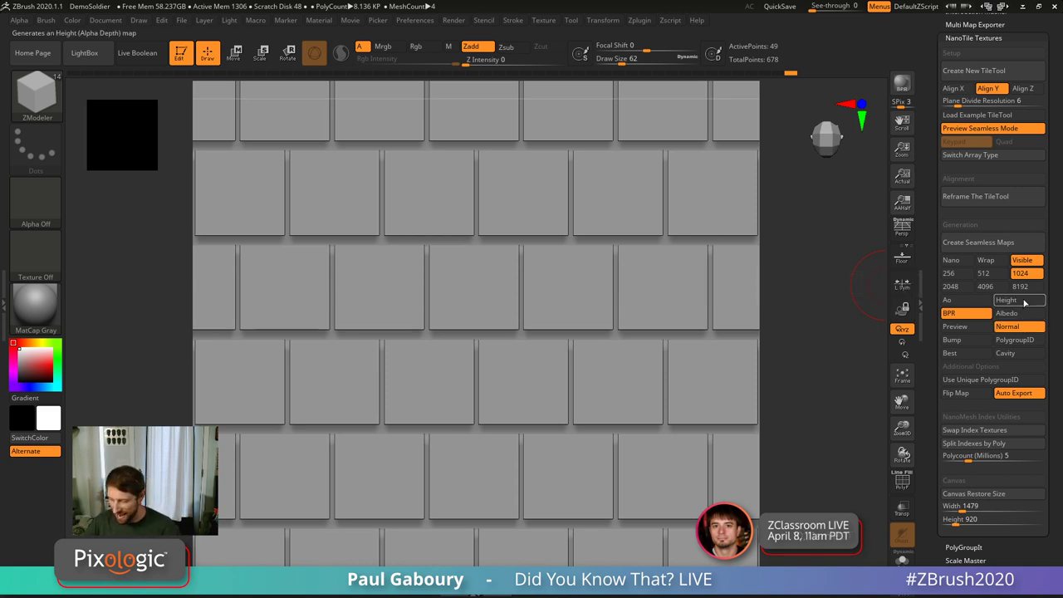
{"action": "left_click", "coordinate": [1024, 342]}
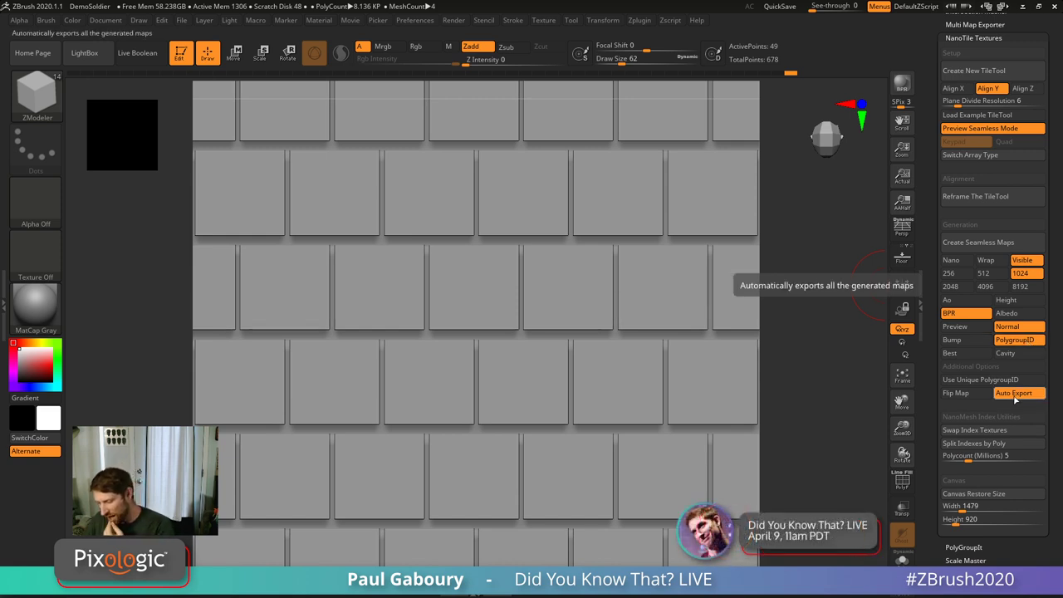
Step: Create the seamless maps and export them as PSD files to the desktop's Maps folder with the prefix Brick
{"action": "left_click", "coordinate": [984, 246]}
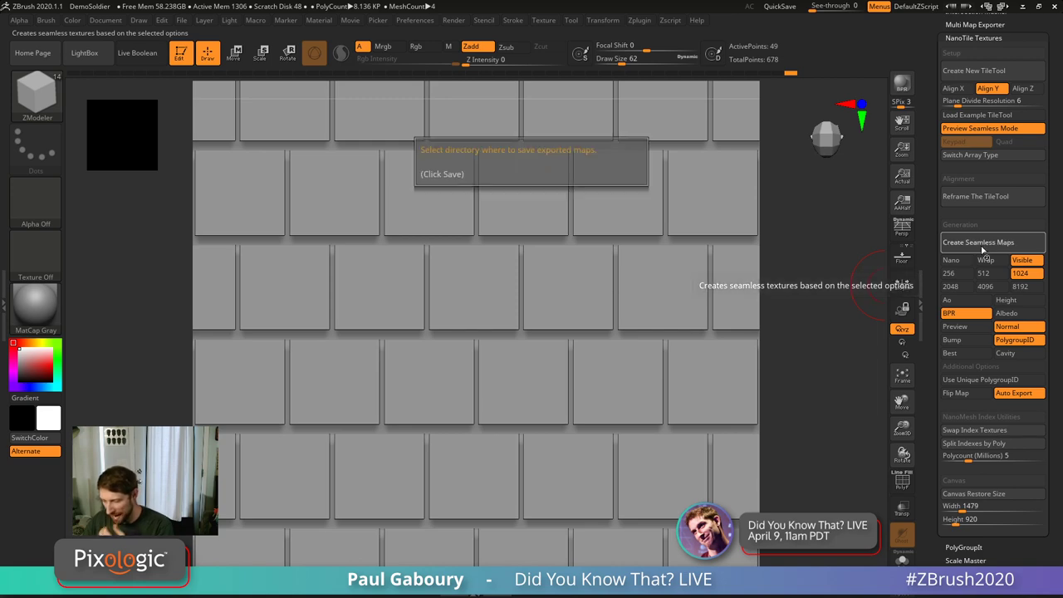
{"action": "left_click", "coordinate": [453, 175]}
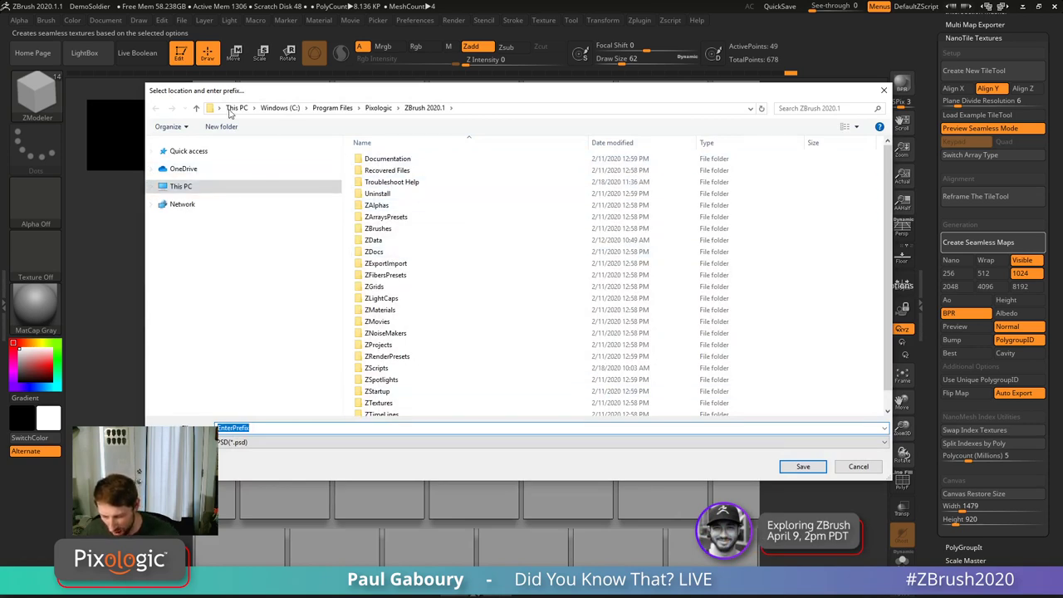
{"action": "left_click_drag", "start_coordinate": [339, 91], "coordinate": [0, 50]}
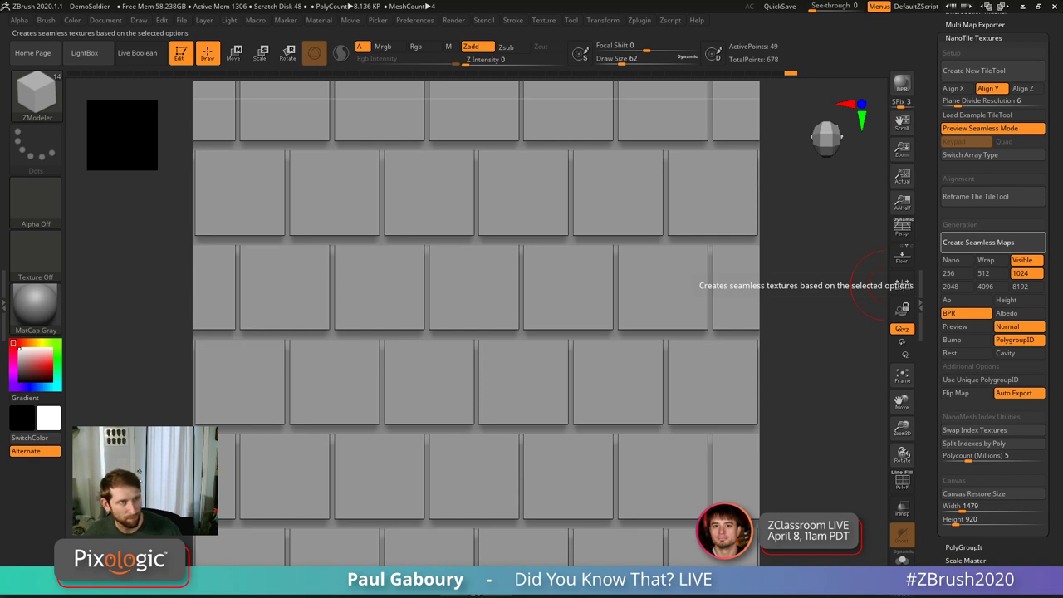
{"action": "left_click", "coordinate": [978, 242]}
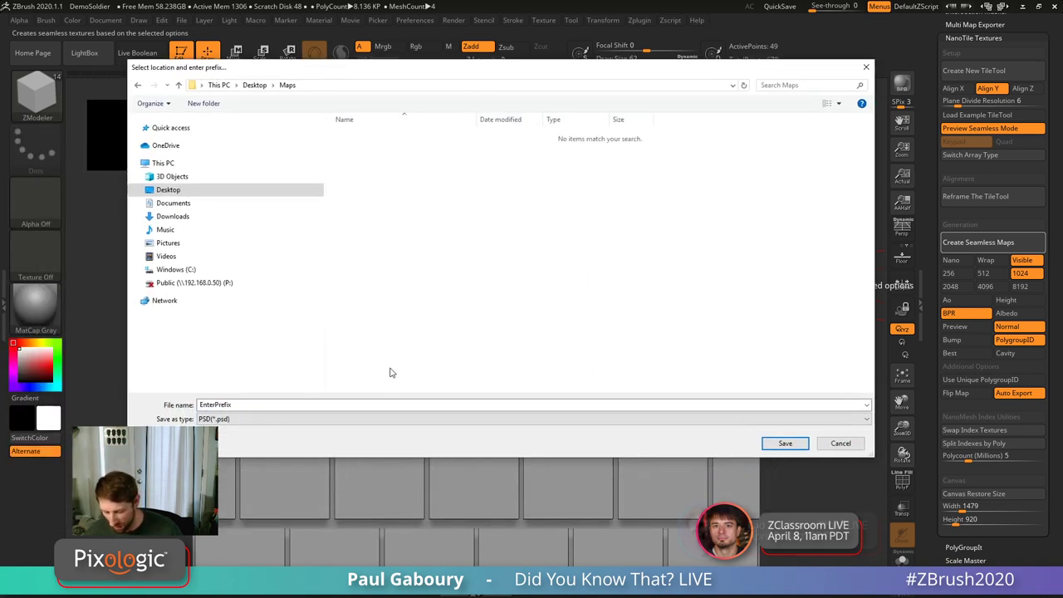
{"action": "double_click", "coordinate": [285, 404]}
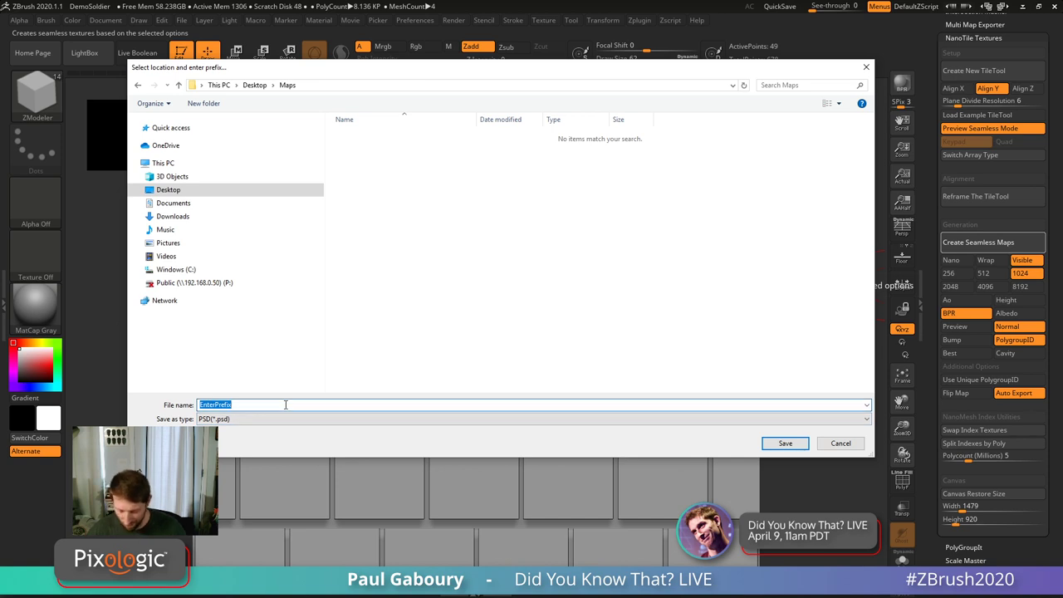
{"action": "type", "text": "Brick"}
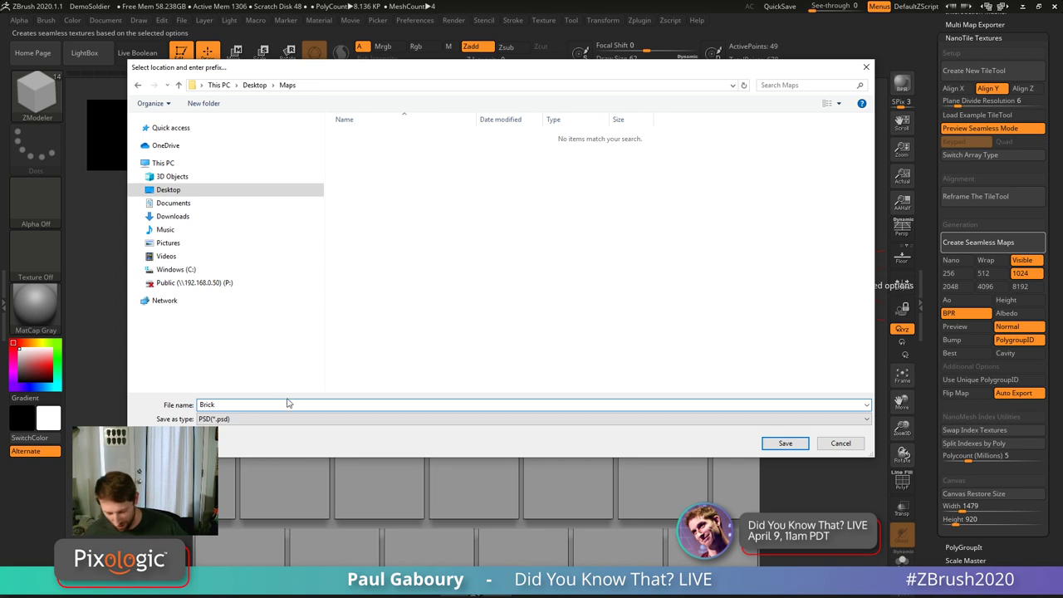
{"action": "left_click", "coordinate": [292, 419]}
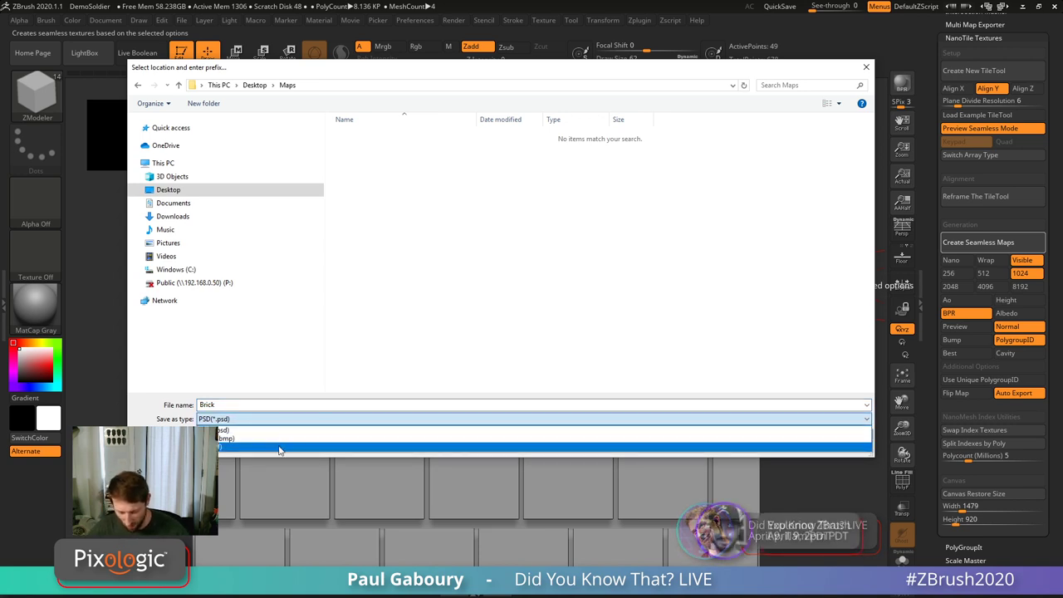
{"action": "left_click", "coordinate": [273, 432]}
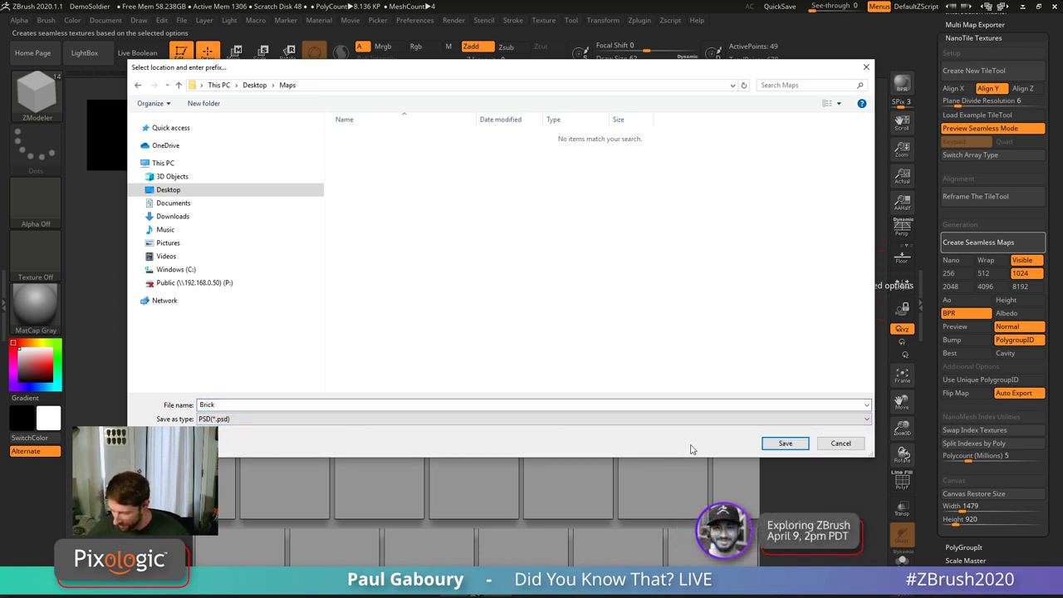
{"action": "left_click", "coordinate": [785, 443]}
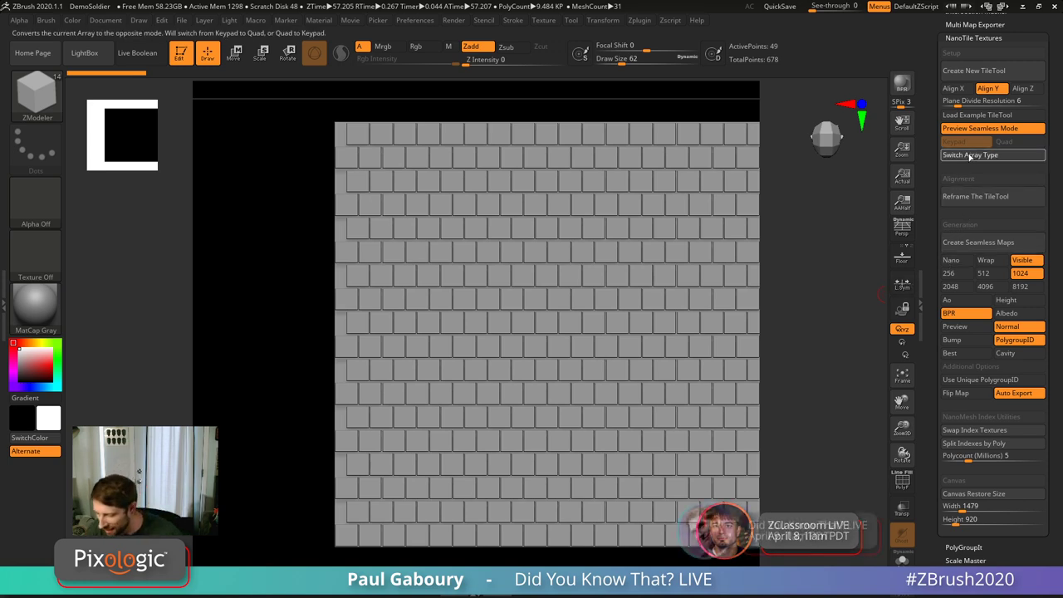
Step: Switch the tile array type to Quad and export its seamless maps to the Maps folder with the default EnterPrefix name
{"action": "left_click", "coordinate": [971, 155]}
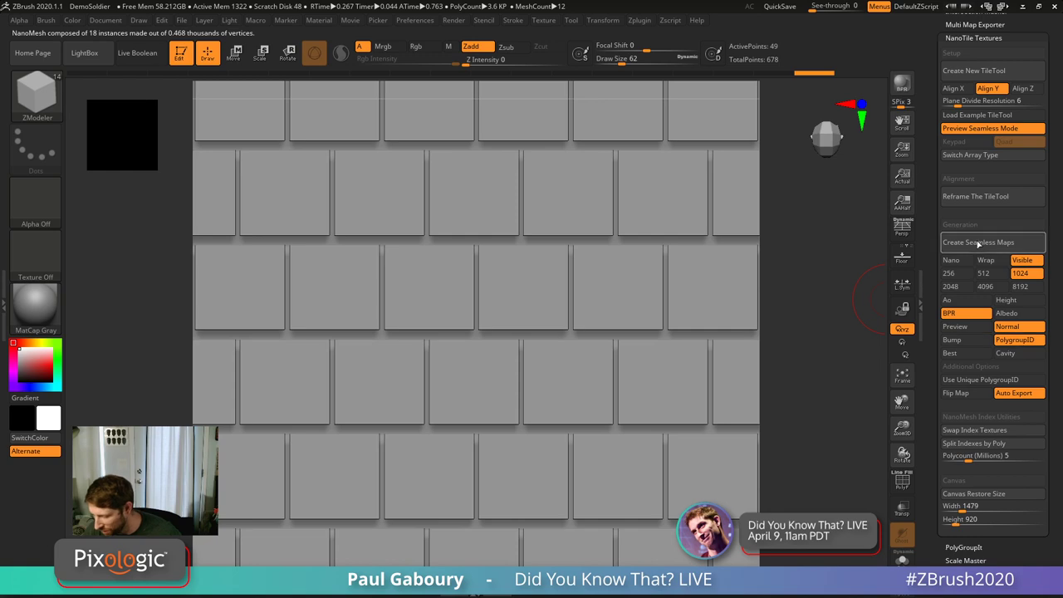
{"action": "left_click", "coordinate": [984, 244]}
{"action": "left_click", "coordinate": [459, 173]}
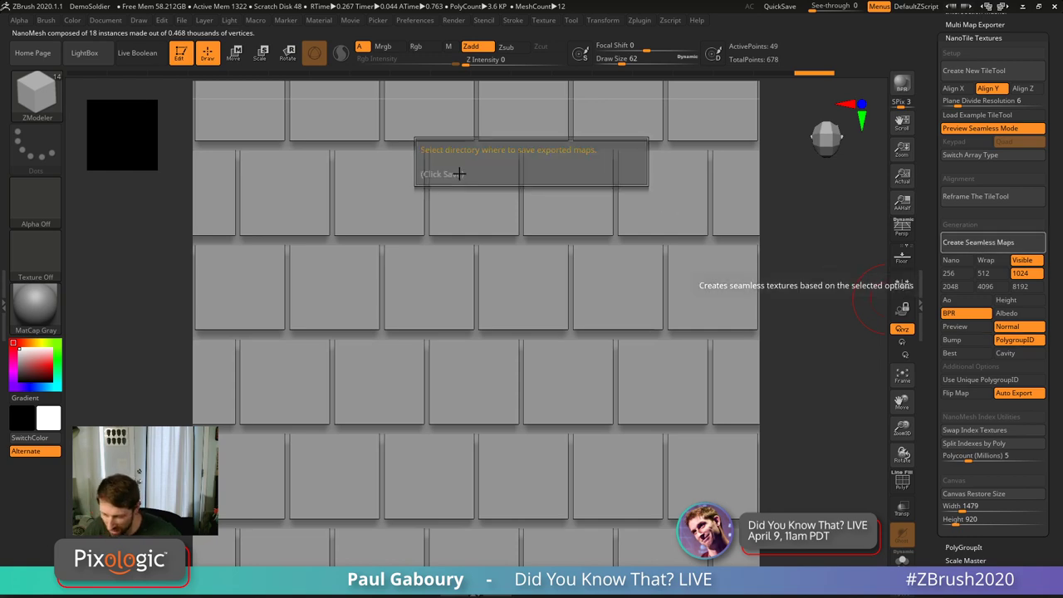
{"action": "left_click", "coordinate": [785, 442]}
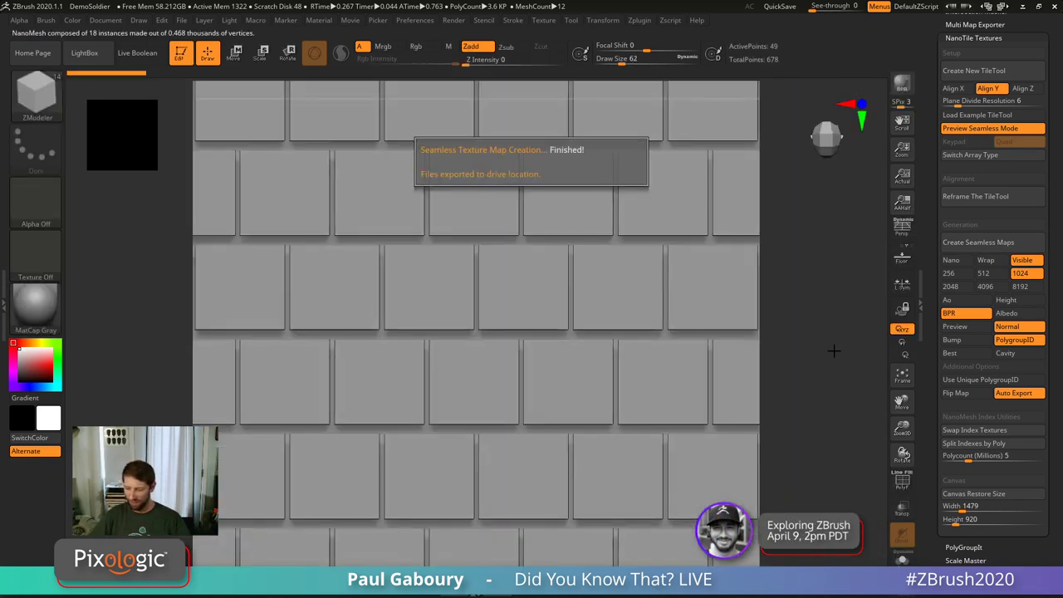
{"action": "left_click", "coordinate": [830, 420]}
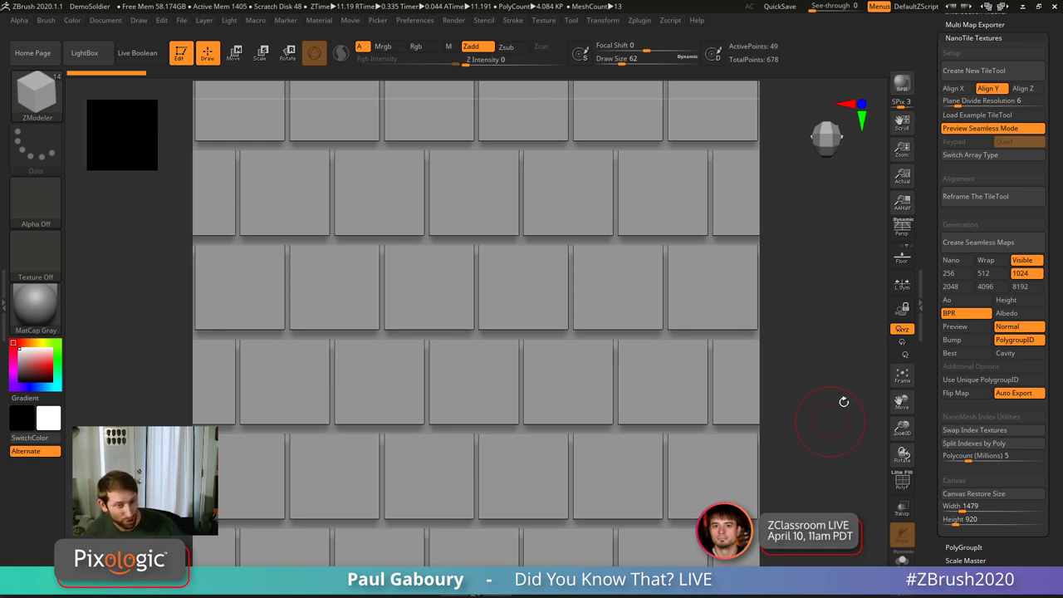
Step: Select only the Height map for generation and export it as a seamless map with the prefix Brick2
{"action": "left_click", "coordinate": [1025, 342]}
{"action": "left_click", "coordinate": [1010, 329]}
{"action": "left_click", "coordinate": [980, 315]}
{"action": "left_click", "coordinate": [1010, 302]}
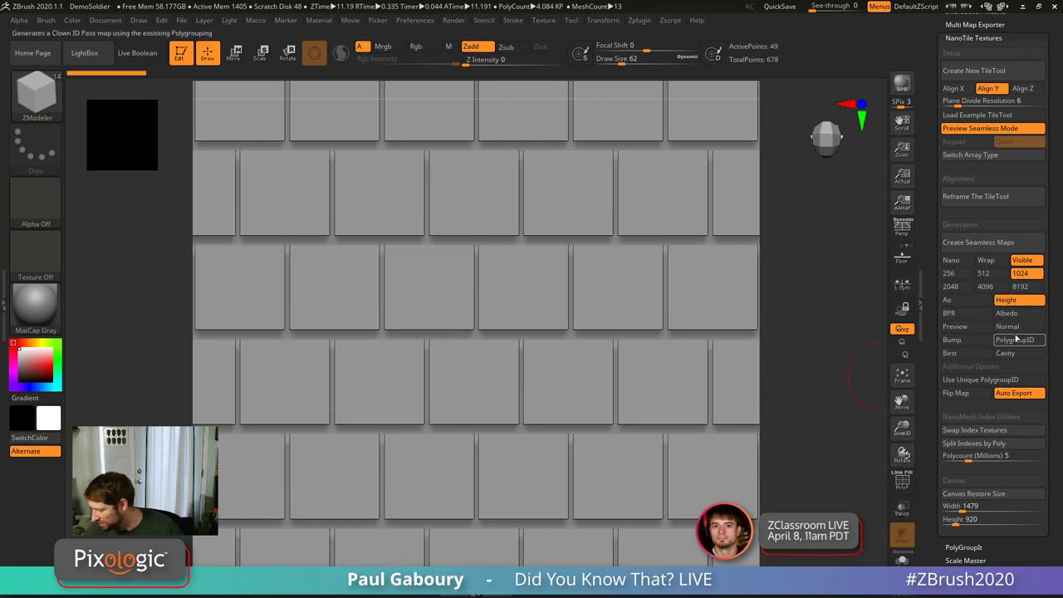
{"action": "left_click", "coordinate": [978, 242]}
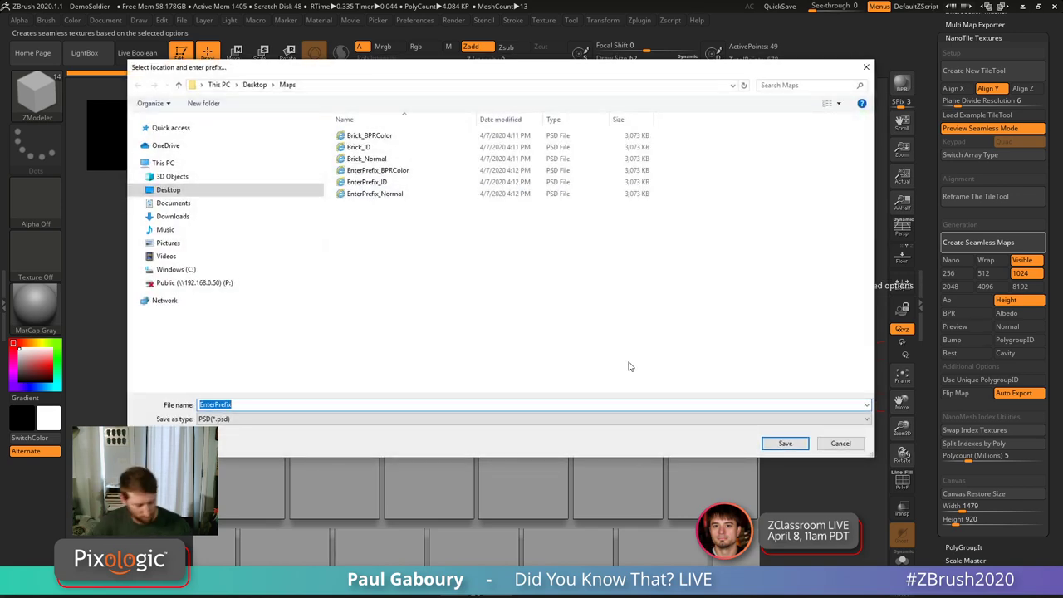
{"action": "type", "text": "Brick2"}
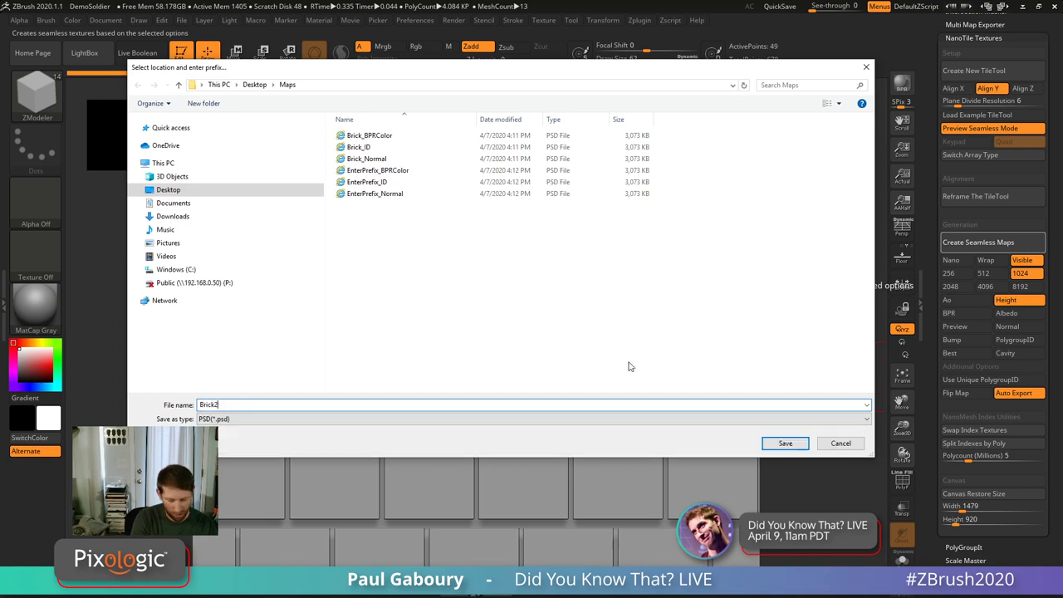
{"action": "key", "text": "Return"}
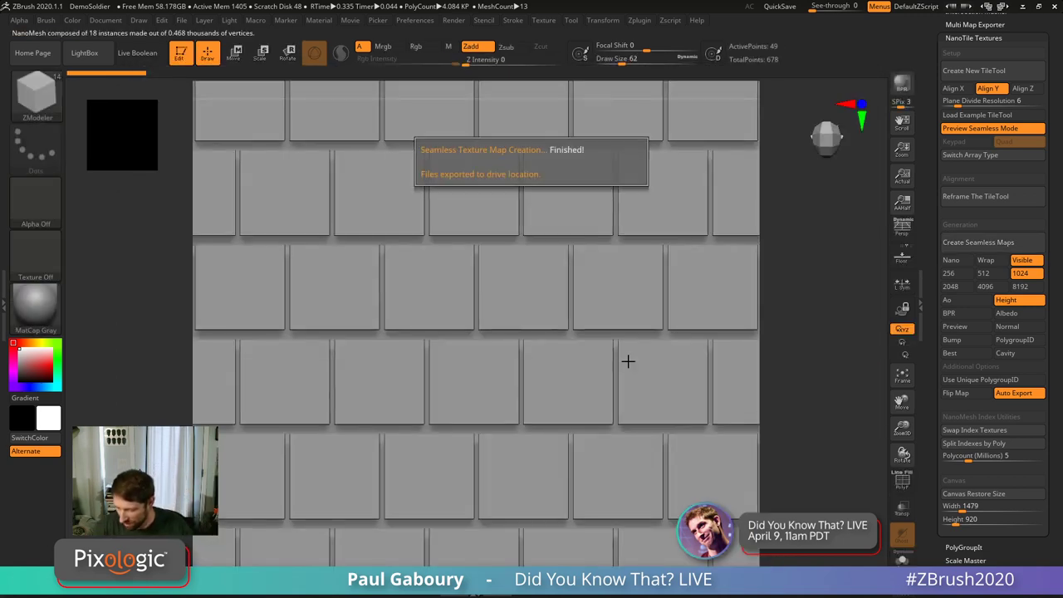
Step: Import the exported Brick2_Height PSD from the Maps folder as the current alpha
{"action": "left_click", "coordinate": [584, 161]}
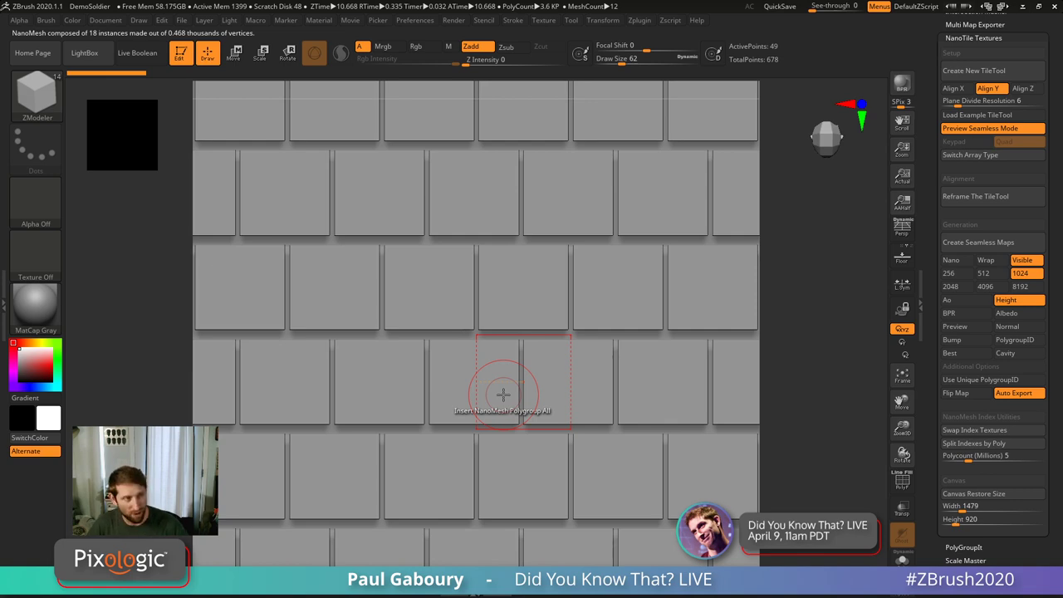
{"action": "left_click", "coordinate": [35, 199]}
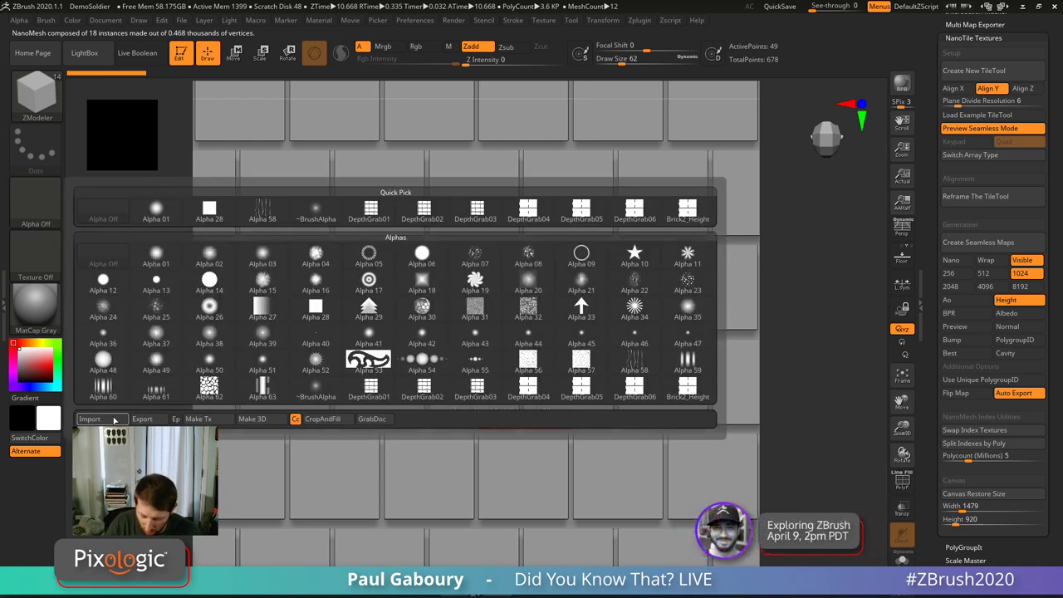
{"action": "left_click", "coordinate": [89, 419]}
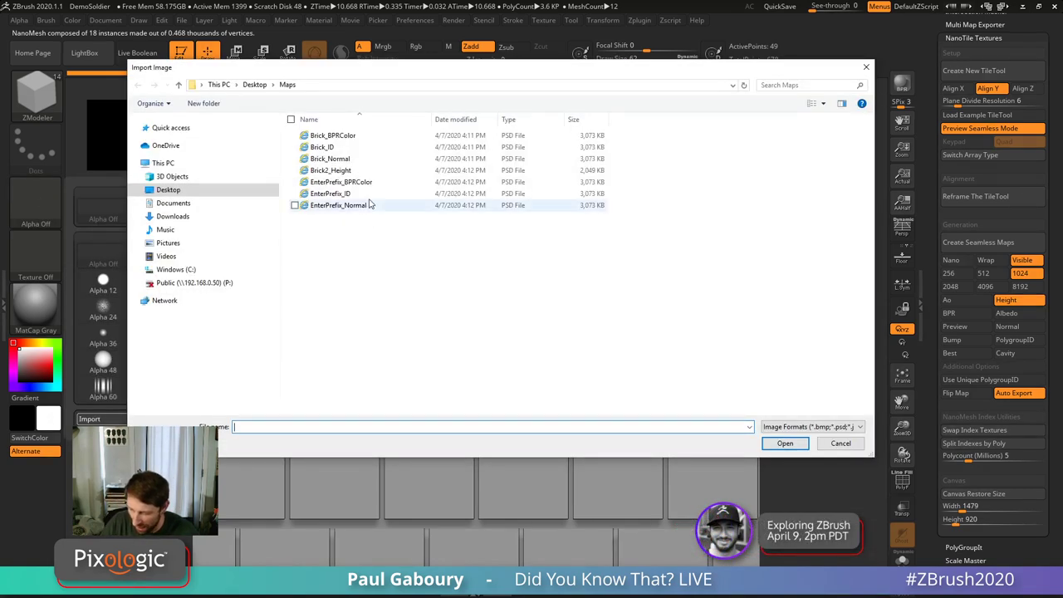
{"action": "double_click", "coordinate": [331, 171]}
{"action": "mouse_move", "coordinate": [37, 218]}
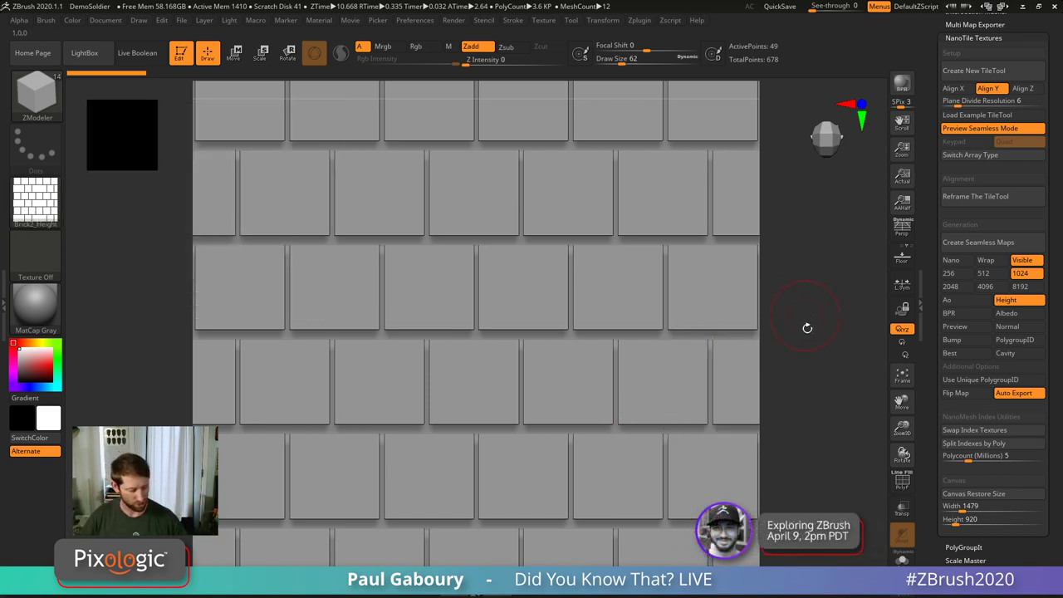
Step: Restore the canvas size to 1479 by 920 and frame the DemoHead model in front view
{"action": "left_click", "coordinate": [975, 493]}
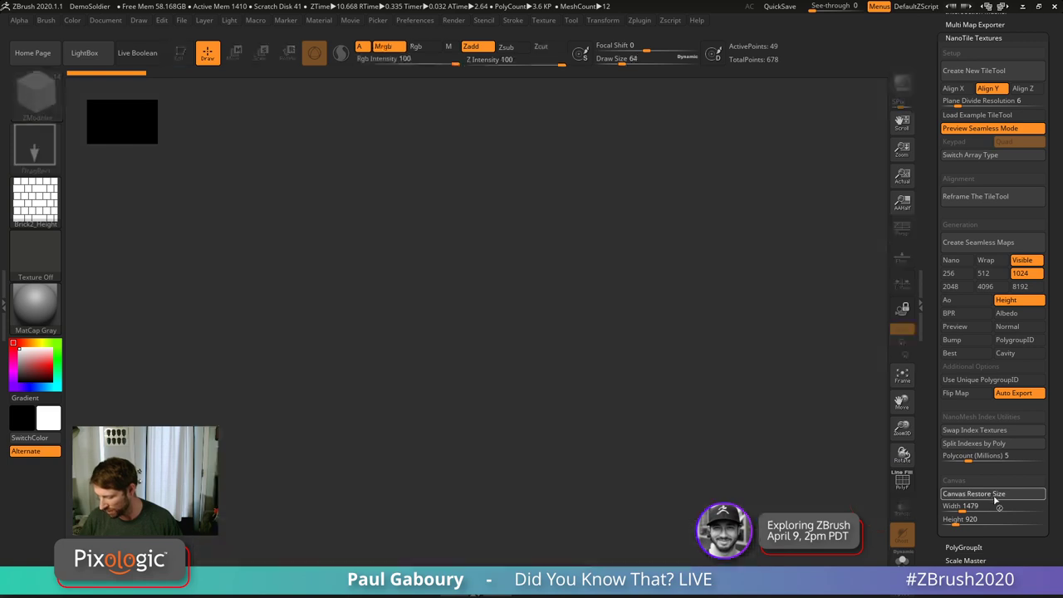
{"action": "key", "text": "f"}
{"action": "left_click_drag", "start_coordinate": [693, 435], "coordinate": [717, 446]}
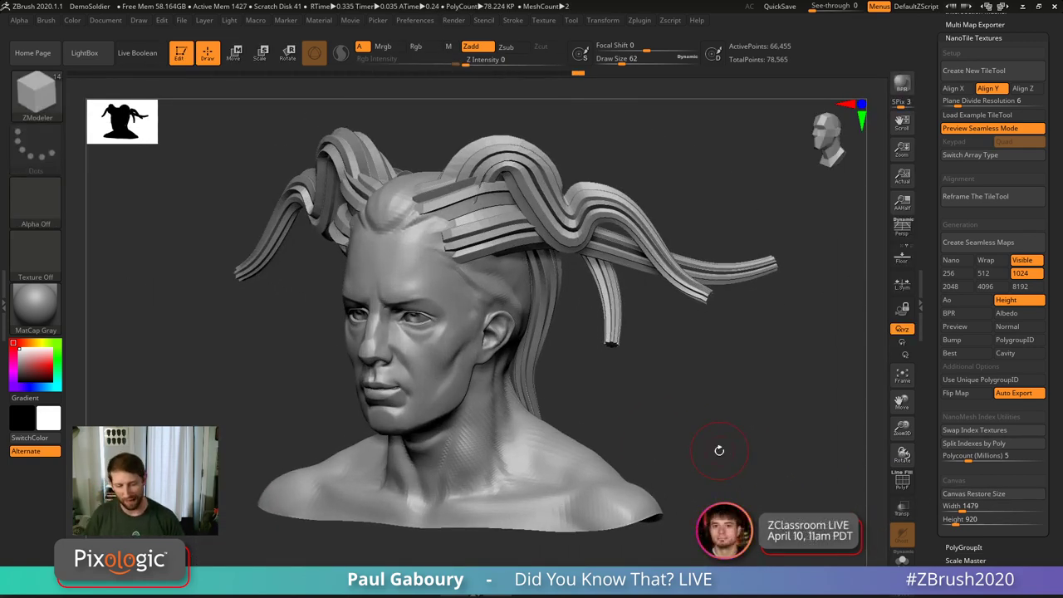
{"action": "left_click", "coordinate": [967, 517]}
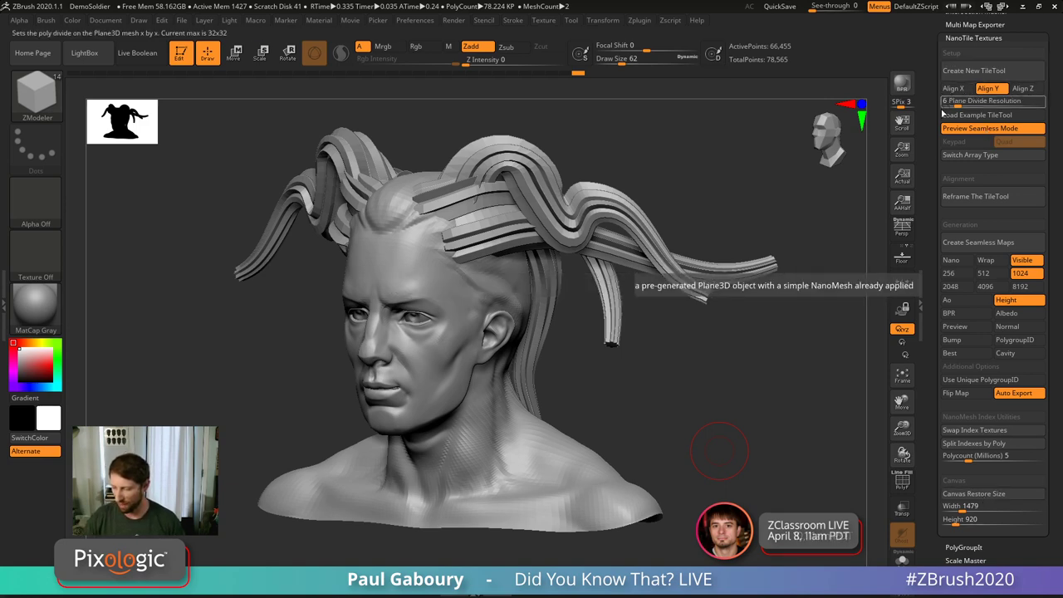
{"action": "left_click_drag", "start_coordinate": [932, 111], "coordinate": [932, 143]}
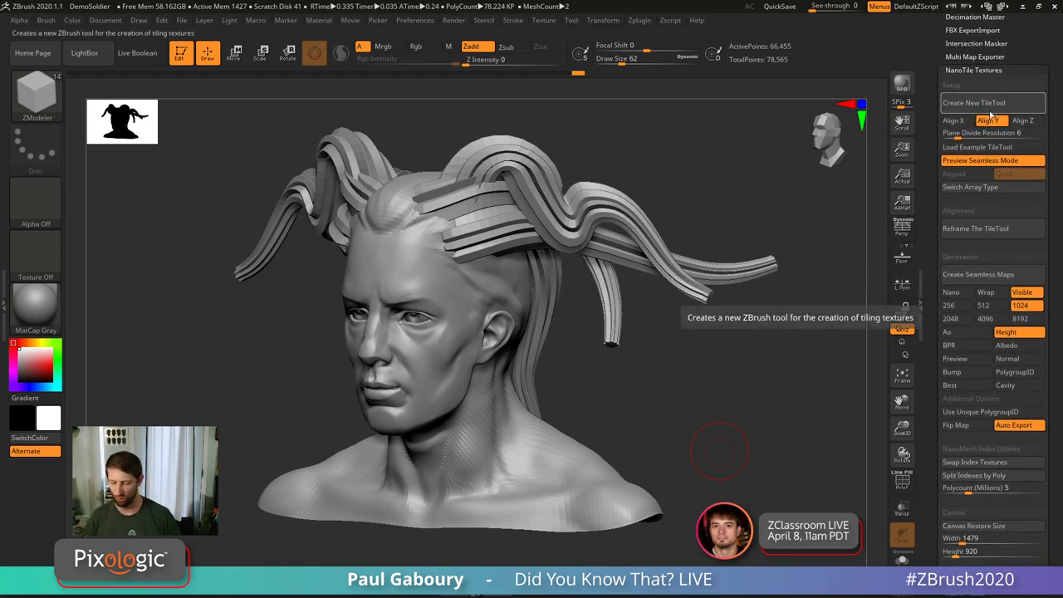
{"action": "mouse_move", "coordinate": [696, 426]}
{"action": "left_mouse_down"}
{"action": "mouse_move", "coordinate": [700, 410]}
{"action": "mouse_move", "coordinate": [674, 418]}
{"action": "mouse_move", "coordinate": [686, 413]}
{"action": "left_mouse_up"}
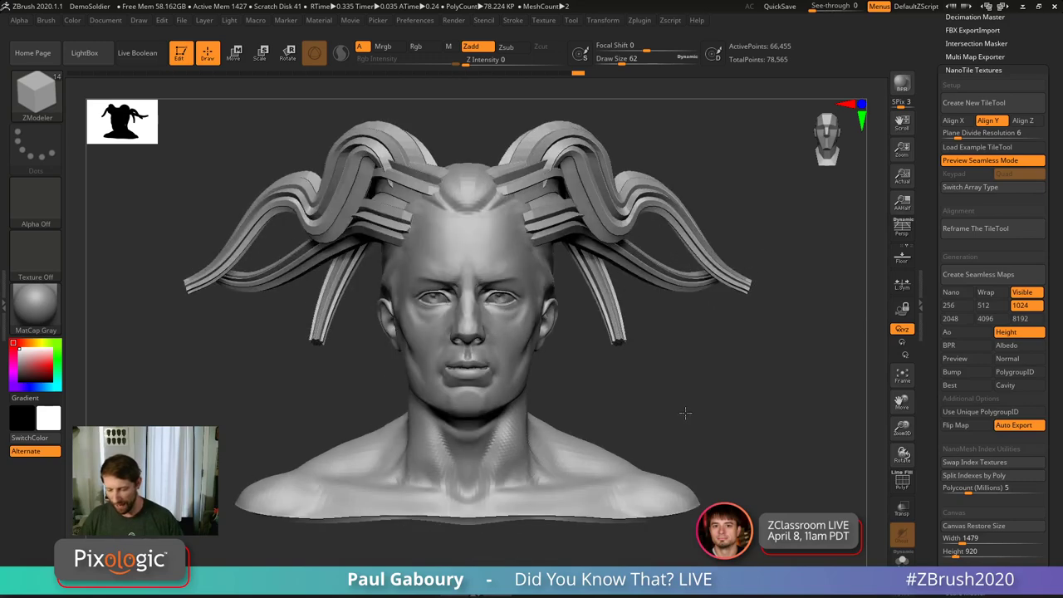
{"action": "right_click_drag", "start_coordinate": [697, 404], "coordinate": [681, 410], "text": "ctrl"}
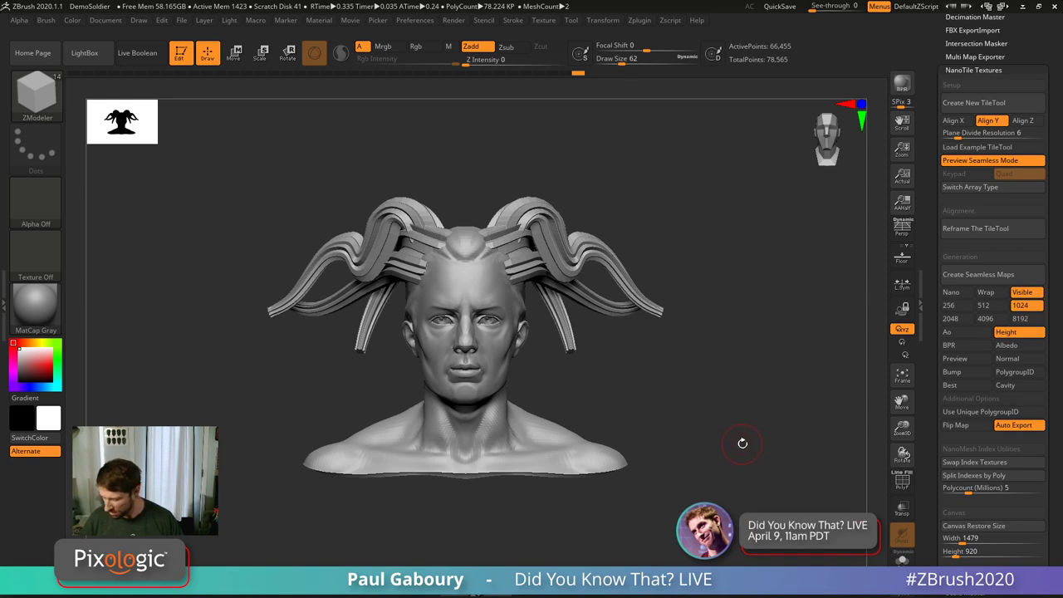
Step: Delete the DemoHead subtool from the DemoHead tool
{"action": "scroll", "coordinate": [1028, 424], "scroll_direction": "down", "scroll_amount": 10}
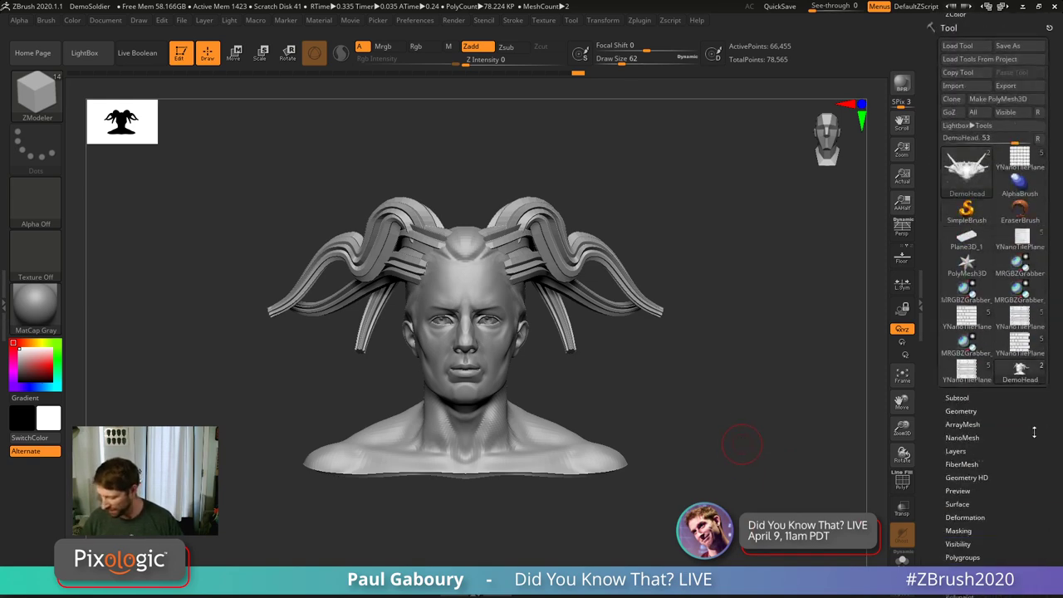
{"action": "left_click", "coordinate": [1020, 130]}
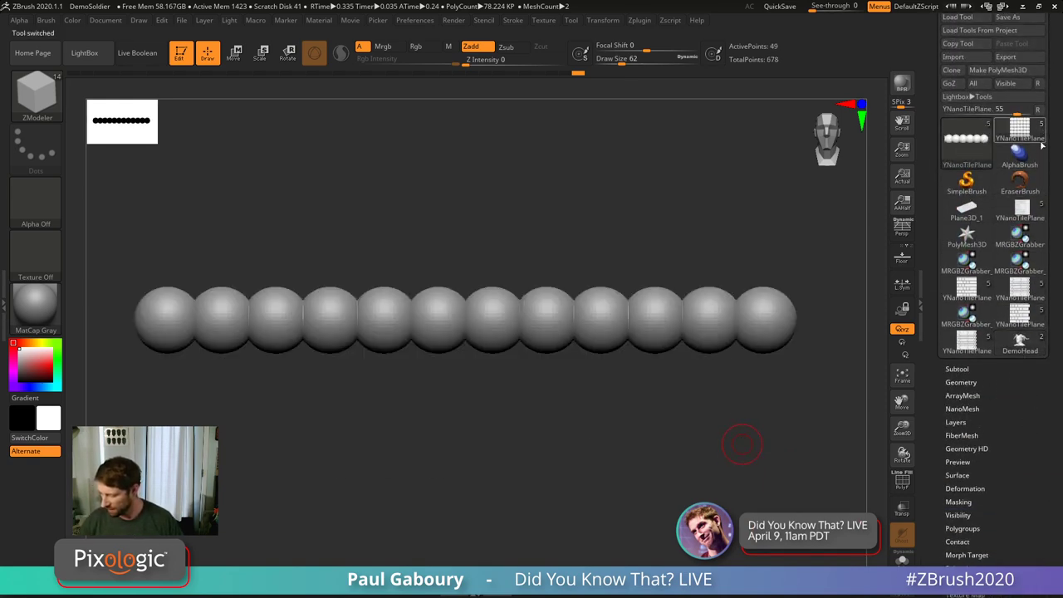
{"action": "left_click", "coordinate": [1021, 342]}
{"action": "left_click", "coordinate": [957, 369]}
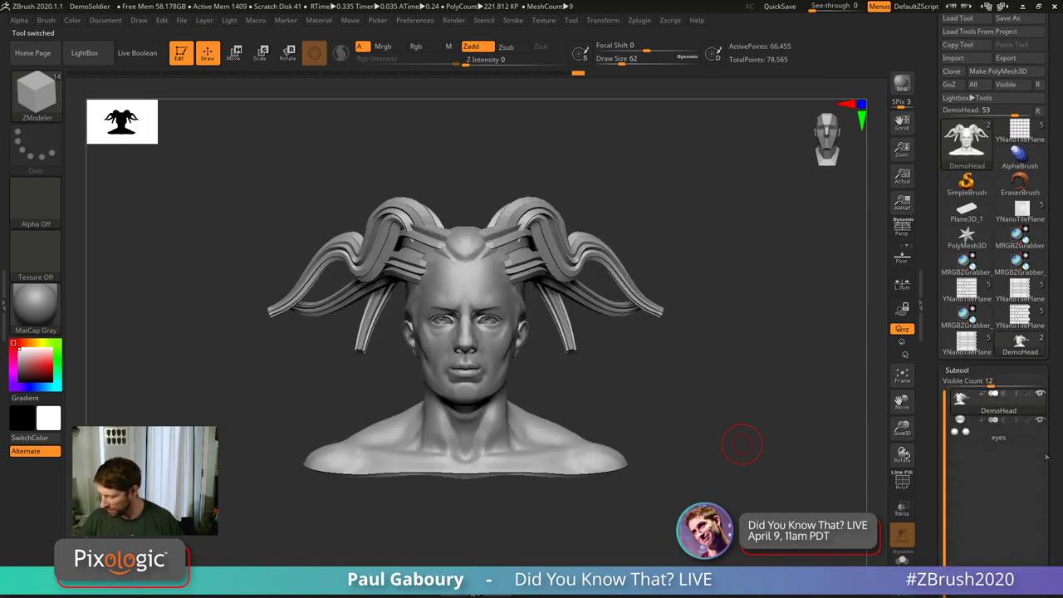
{"action": "scroll", "coordinate": [1055, 371], "scroll_direction": "down", "scroll_amount": 5}
{"action": "scroll", "coordinate": [1055, 371], "scroll_direction": "down", "scroll_amount": 2}
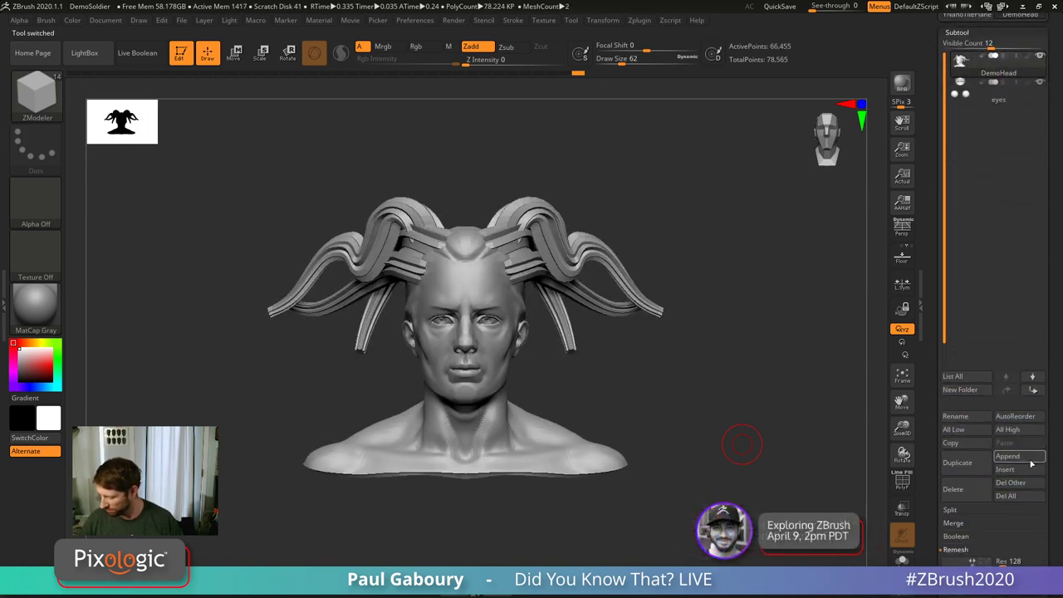
{"action": "left_click", "coordinate": [957, 491]}
{"action": "key", "text": "Return"}
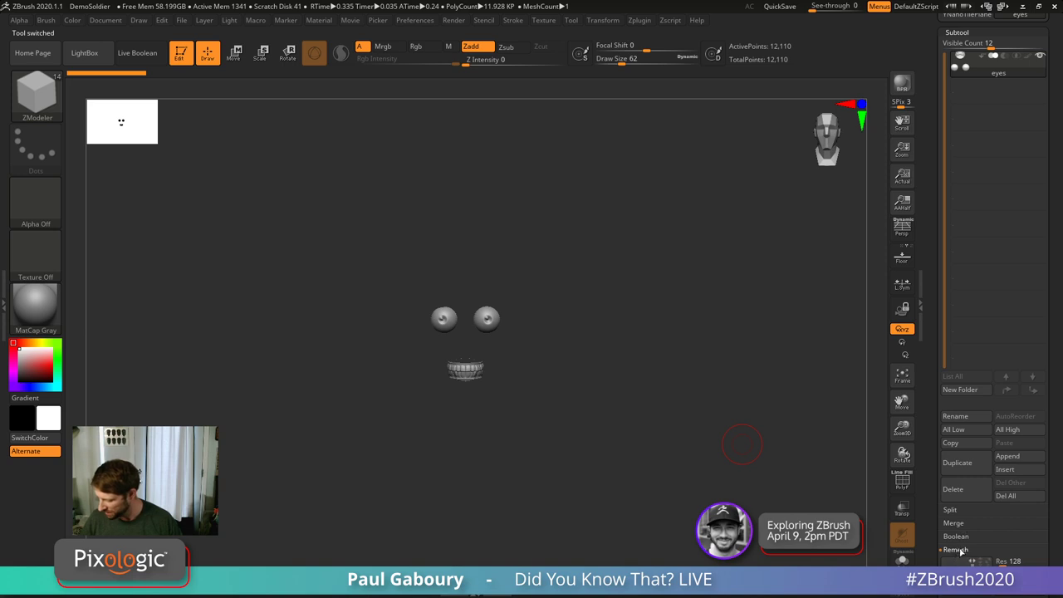
Step: Initialize the remaining mesh as a QCube with X, Y and Z resolution set to 1
{"action": "scroll", "coordinate": [996, 461], "scroll_direction": "down", "scroll_amount": 5}
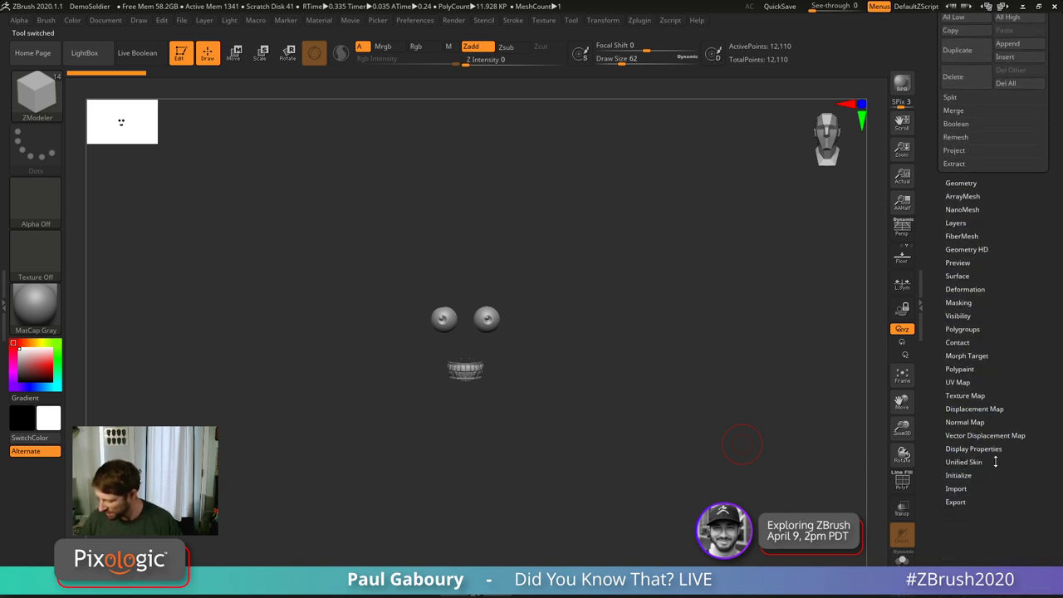
{"action": "key", "text": "shift"}
{"action": "left_click", "coordinate": [958, 475]}
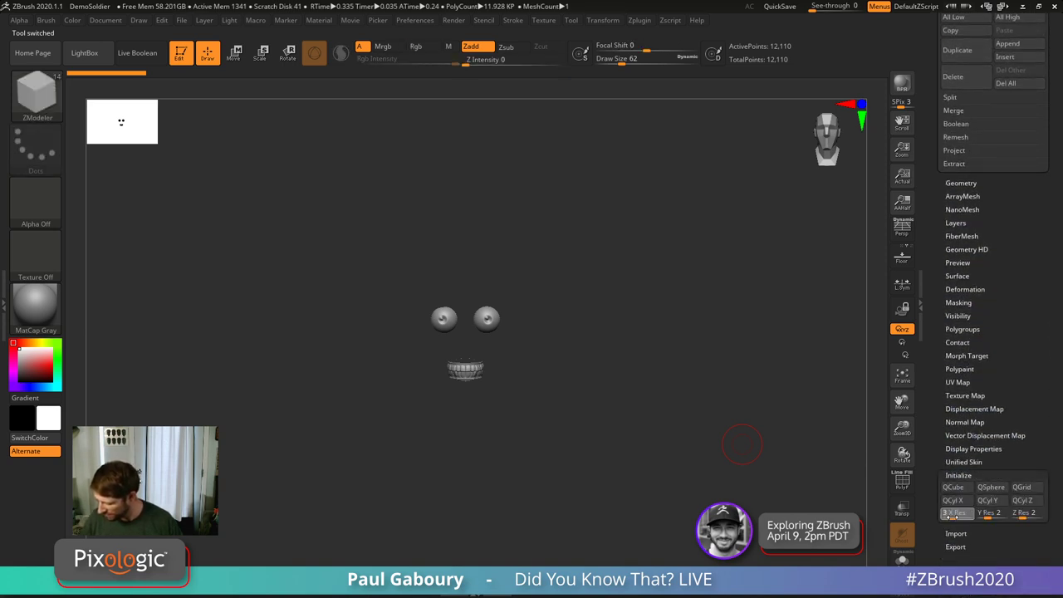
{"action": "left_click", "coordinate": [947, 488]}
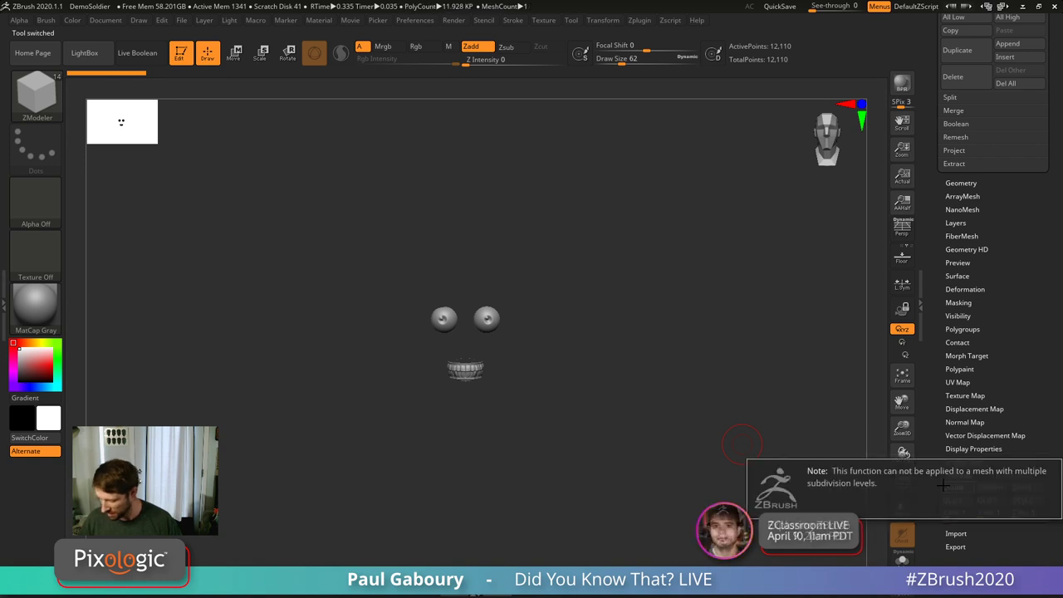
{"action": "left_click", "coordinate": [964, 182]}
{"action": "left_click", "coordinate": [963, 183]}
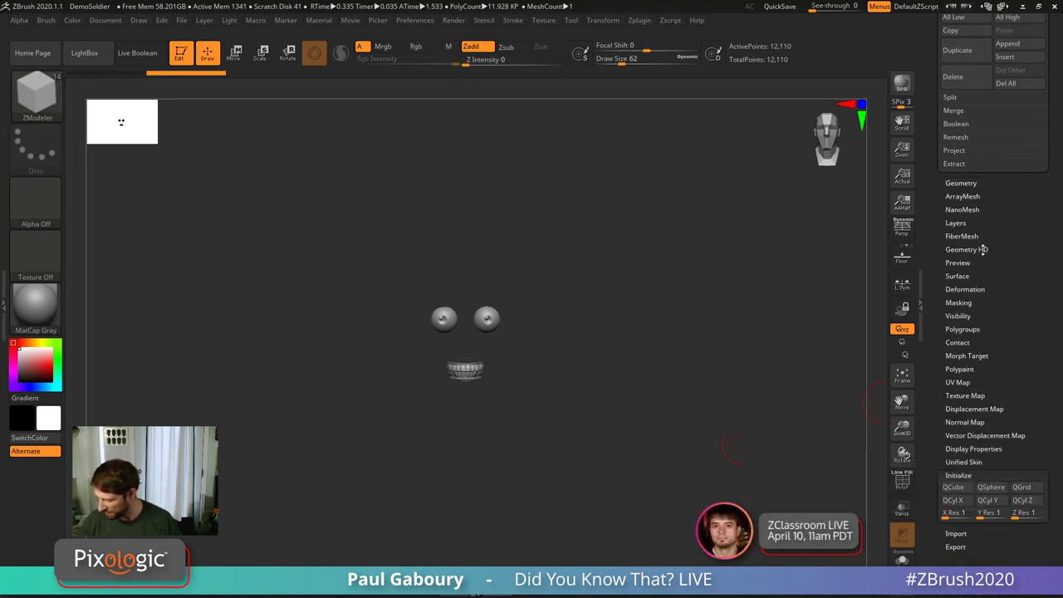
{"action": "left_click", "coordinate": [953, 487]}
Step: Turn on PolyFrame display and scale the cube along Z into a thin slab about 0.12 of its original depth
{"action": "right_click_drag", "start_coordinate": [568, 444], "coordinate": [686, 430], "text": "ctrl"}
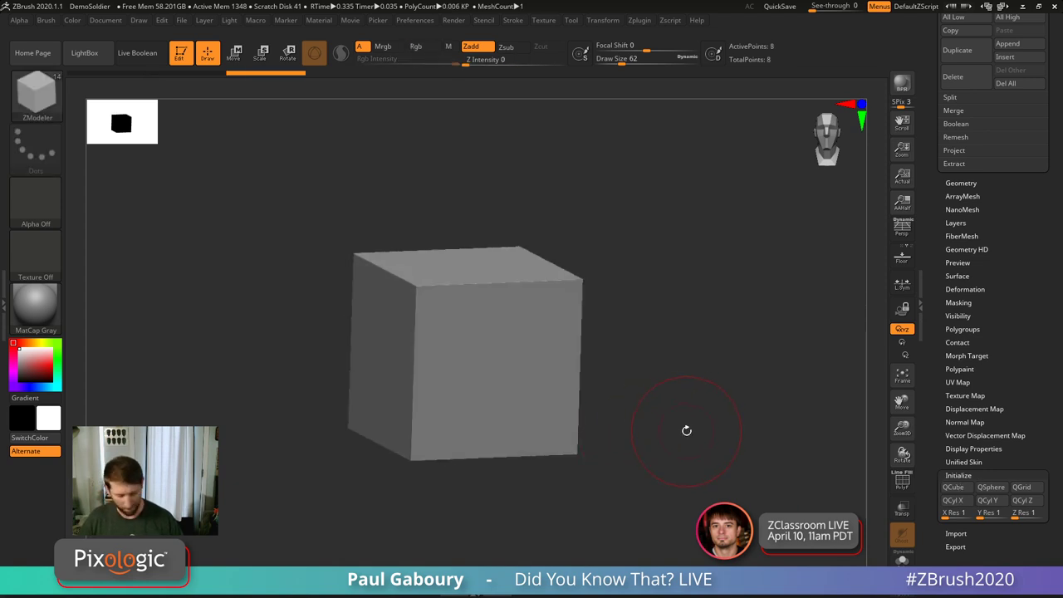
{"action": "key", "text": "ctrl"}
{"action": "key", "text": "shift"}
{"action": "left_click_drag", "start_coordinate": [684, 434], "coordinate": [695, 444], "text": "shift"}
{"action": "key", "text": "shift+f"}
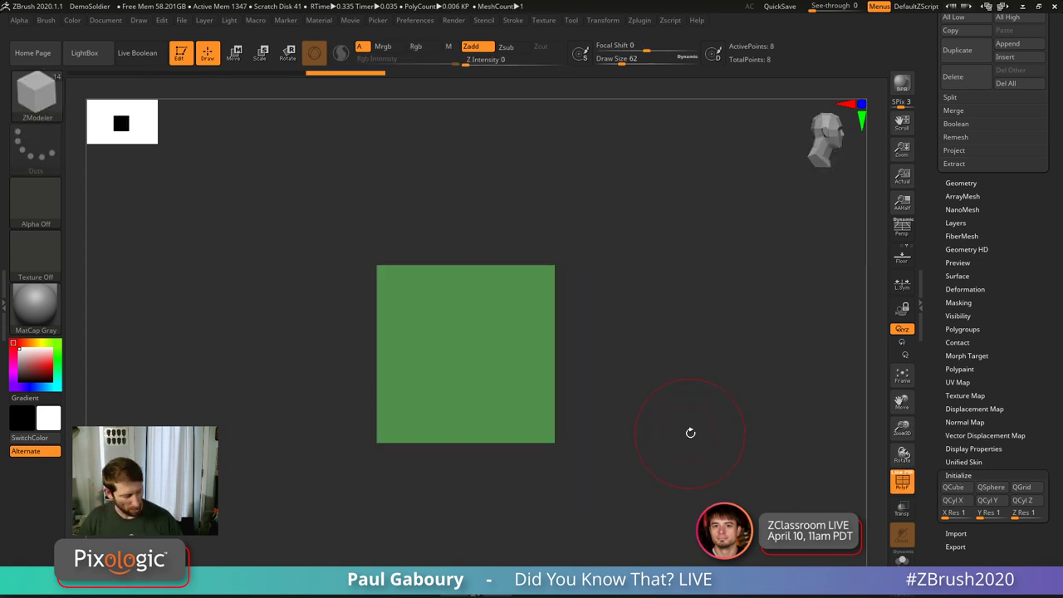
{"action": "key", "text": "w"}
{"action": "left_click_drag", "start_coordinate": [502, 354], "coordinate": [352, 376]}
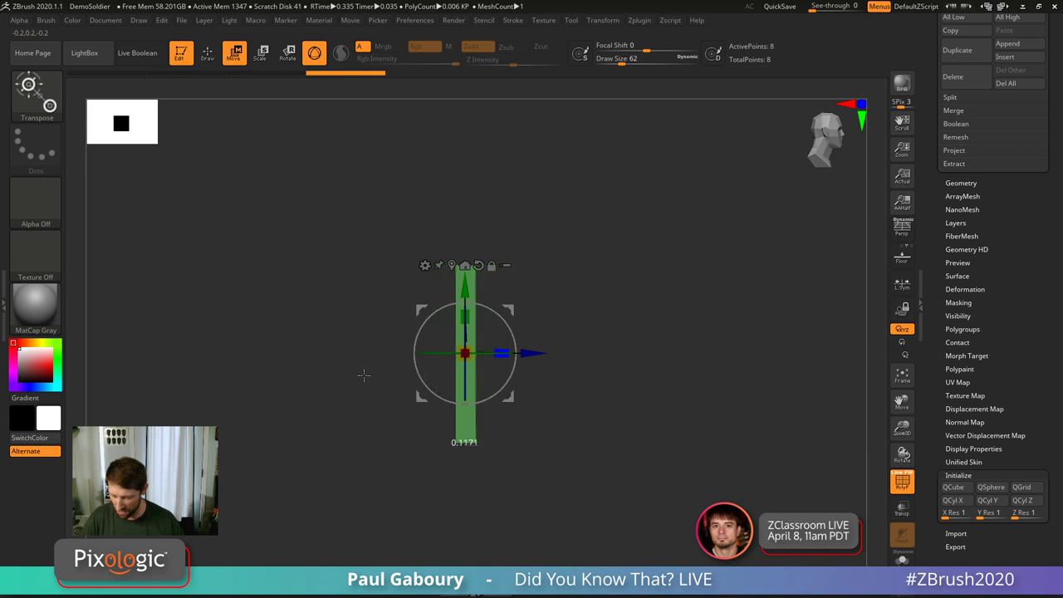
{"action": "right_click_drag", "start_coordinate": [675, 443], "coordinate": [652, 412], "text": "shift"}
{"action": "key", "text": "q"}
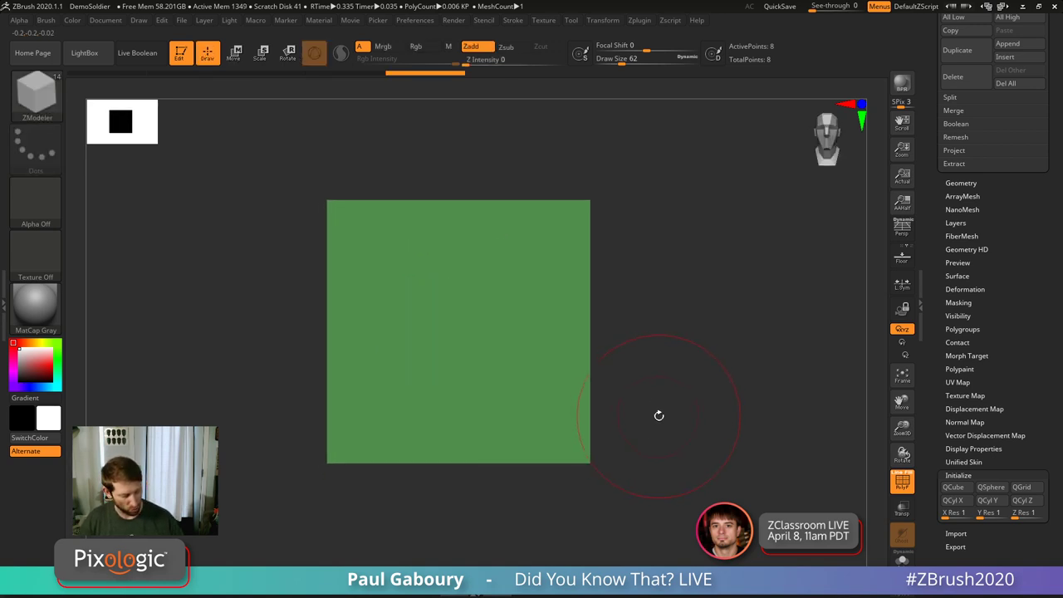
Step: Set the Draw Size to 12 and open the LightBox library
{"action": "key", "text": "s"}
{"action": "left_click_drag", "start_coordinate": [659, 417], "coordinate": [645, 418]}
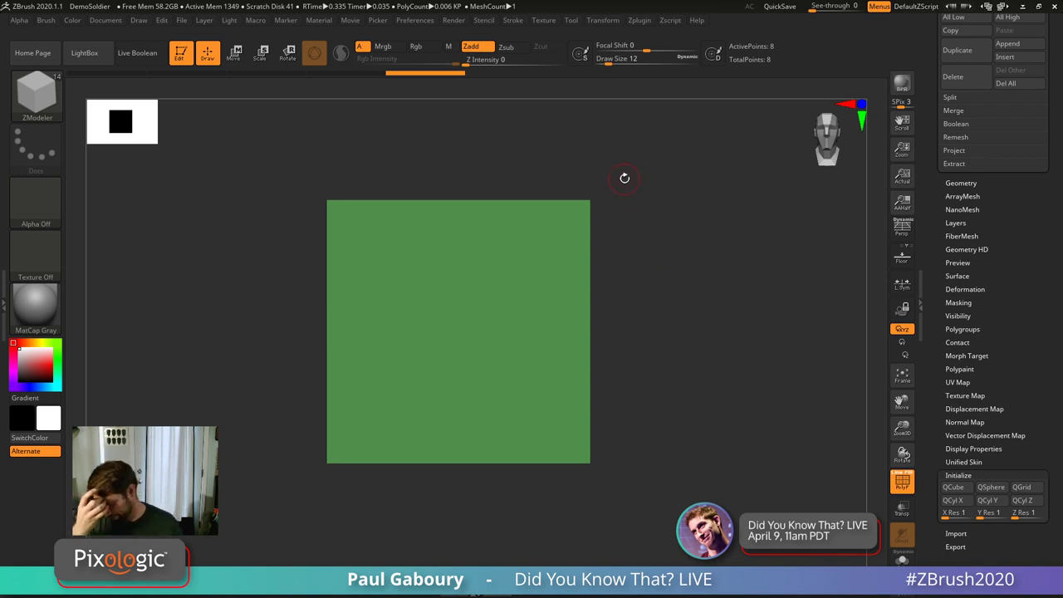
{"action": "key", "text": "comma"}
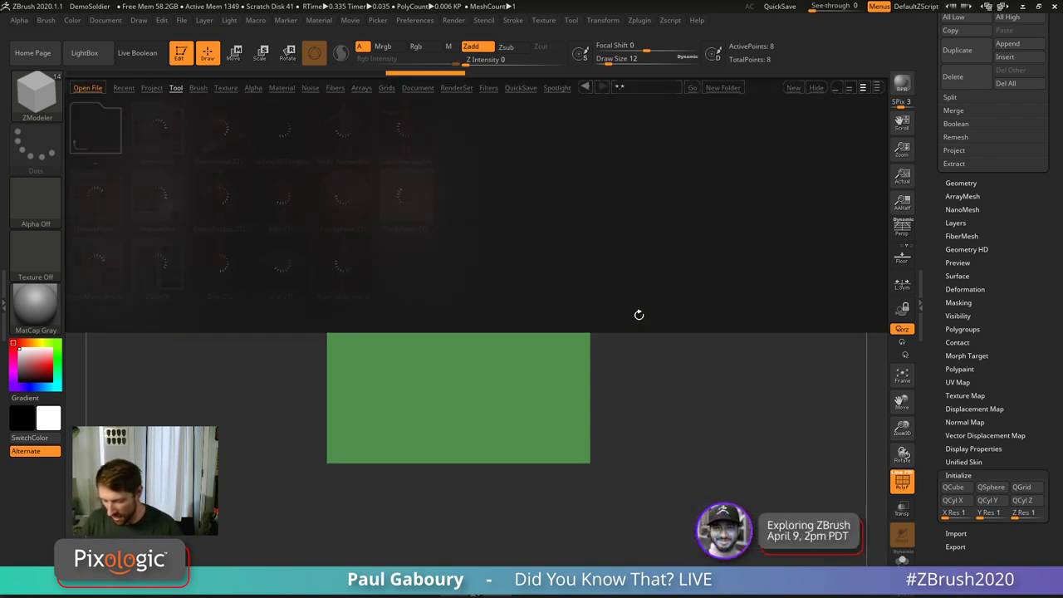
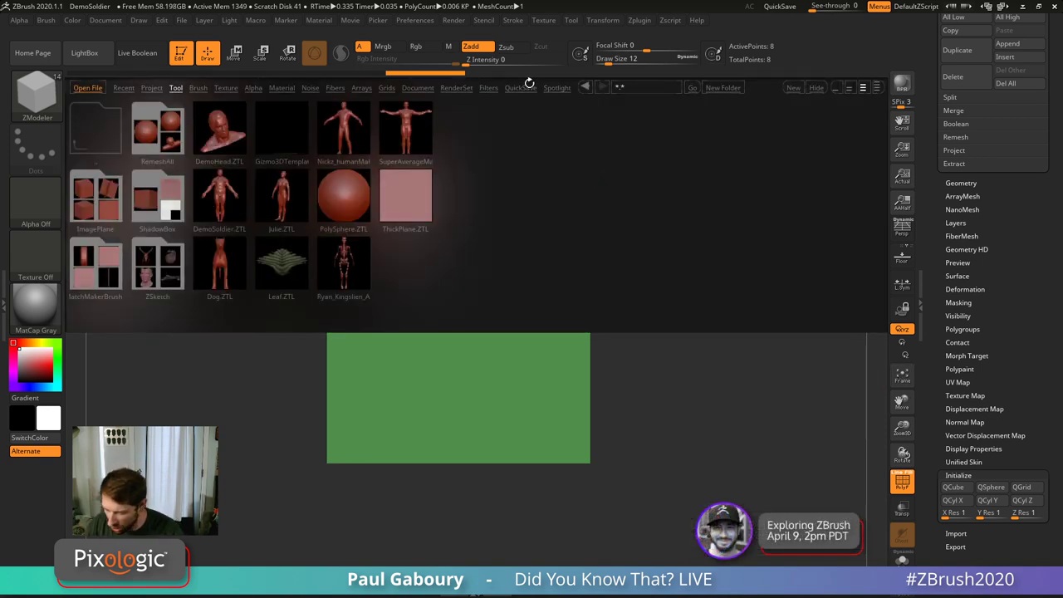
Step: Load the Spotlight primitives set from the Spotlight library and bring up the Spotlight dial for editing
{"action": "left_click", "coordinate": [557, 88]}
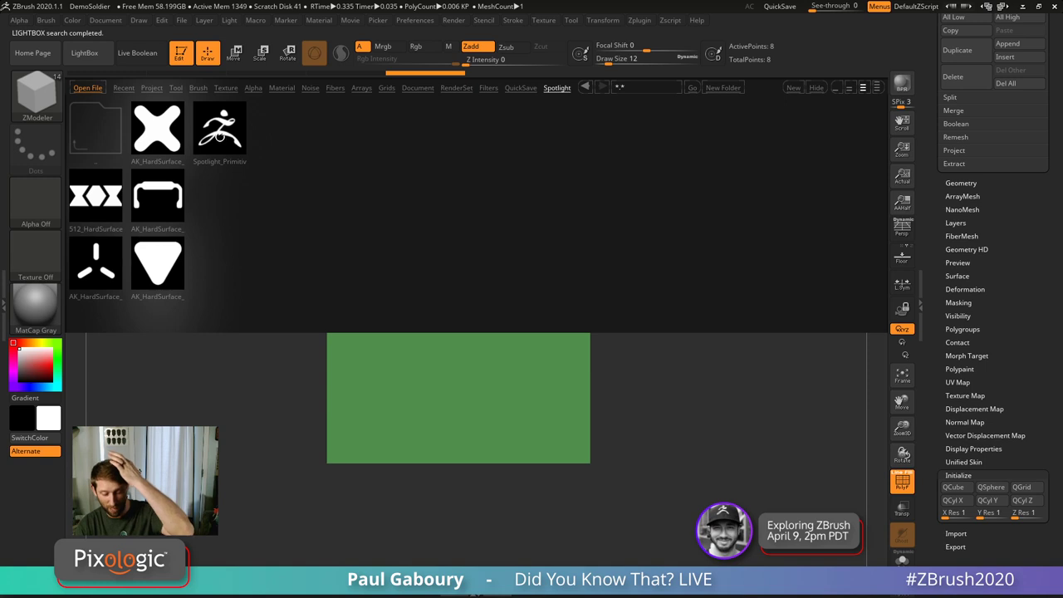
{"action": "double_click", "coordinate": [220, 137]}
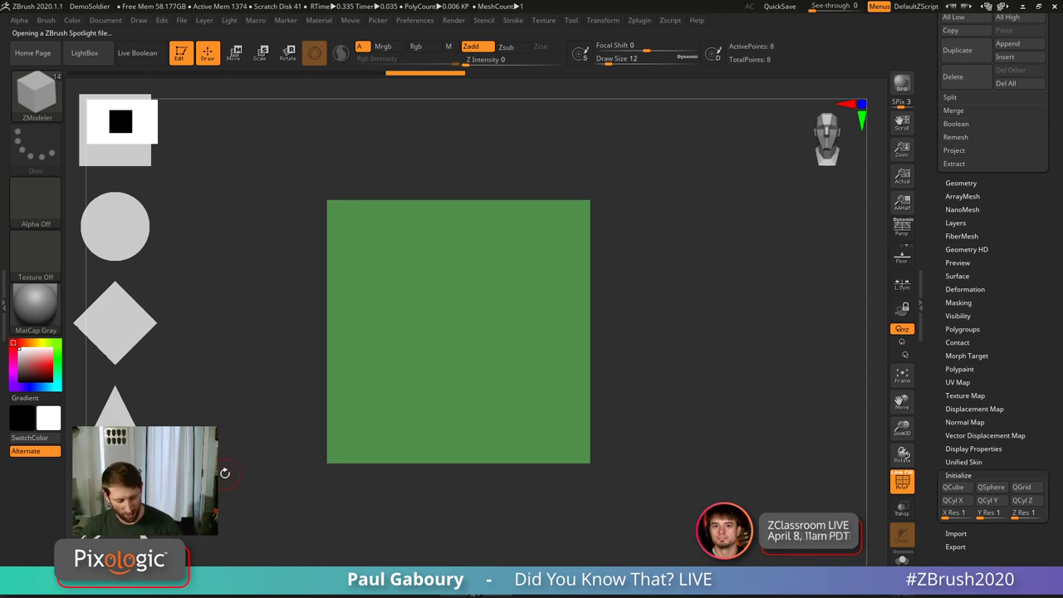
{"action": "key", "text": "z"}
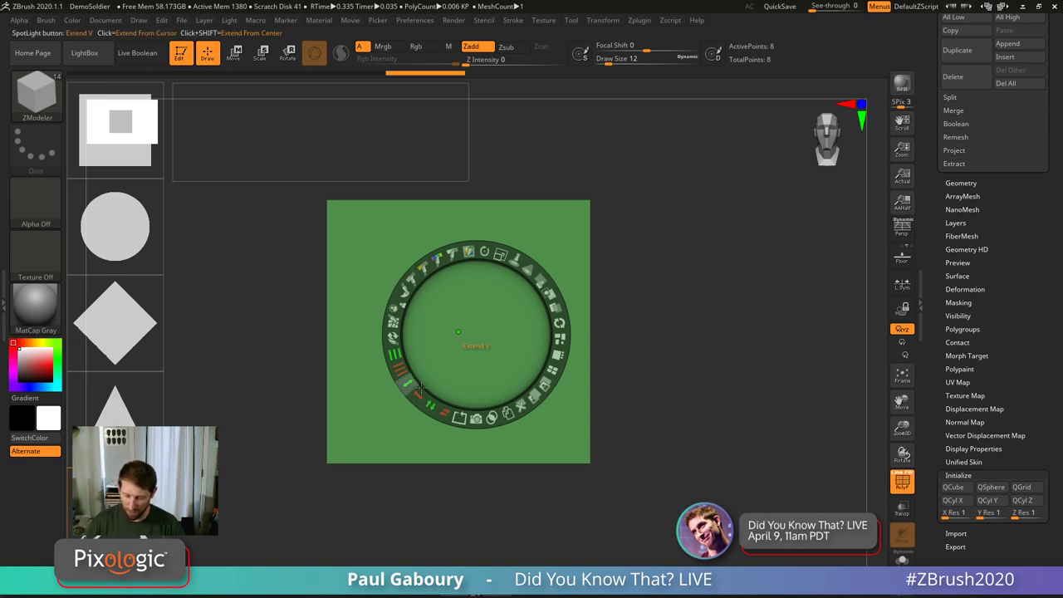
Step: Arrange the Spotlight images so the four primitive shapes sit left of the slab and the ZBrush logo sits right of it
{"action": "left_click_drag", "start_coordinate": [253, 410], "coordinate": [437, 421]}
{"action": "left_click_drag", "start_coordinate": [435, 334], "coordinate": [431, 334]}
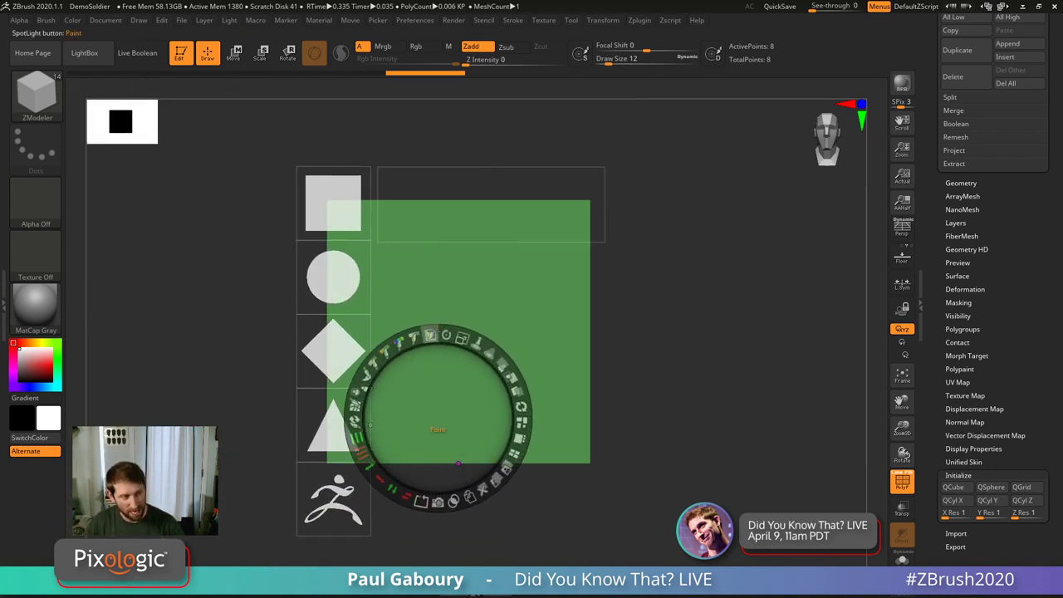
{"action": "left_click_drag", "start_coordinate": [638, 449], "coordinate": [673, 325]}
{"action": "left_click_drag", "start_coordinate": [238, 436], "coordinate": [710, 172]}
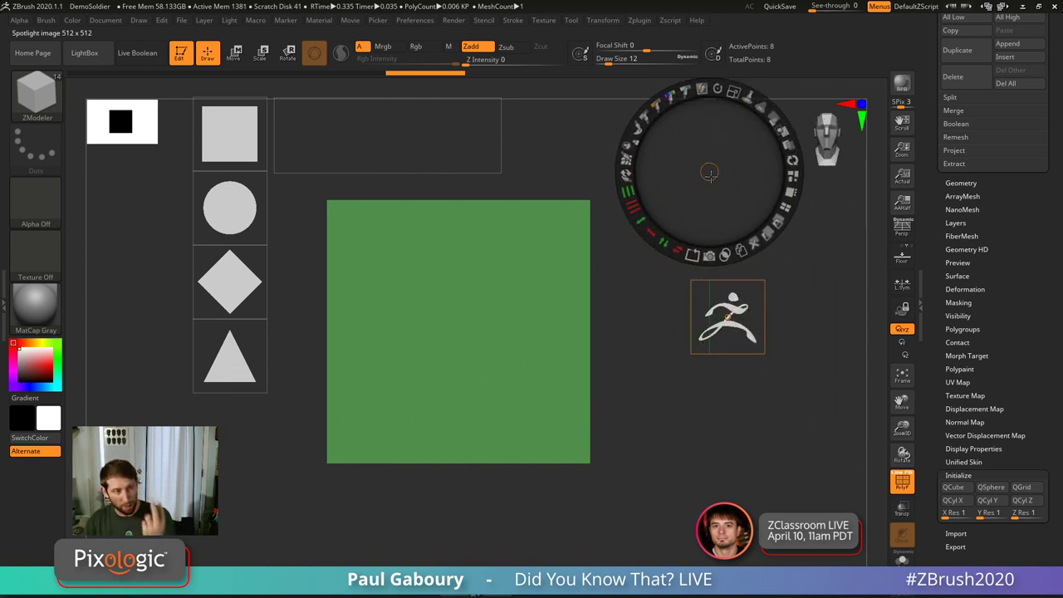
Step: Center the Spotlight dial on the logo image and snap the logo to the center of the slab
{"action": "key", "text": "ctrl+shift+alt"}
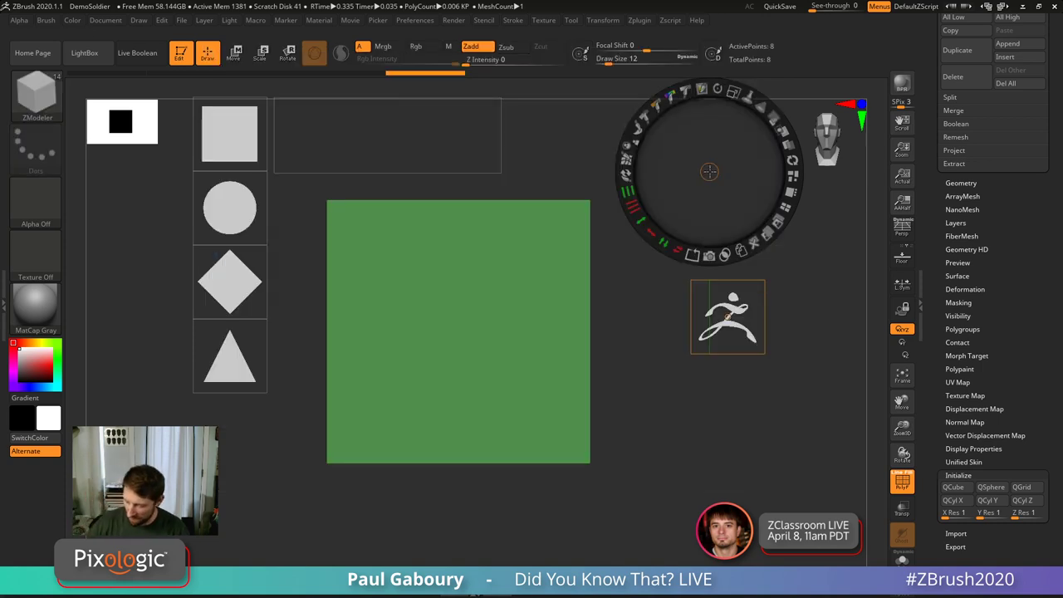
{"action": "left_click_drag", "start_coordinate": [705, 174], "coordinate": [727, 316]}
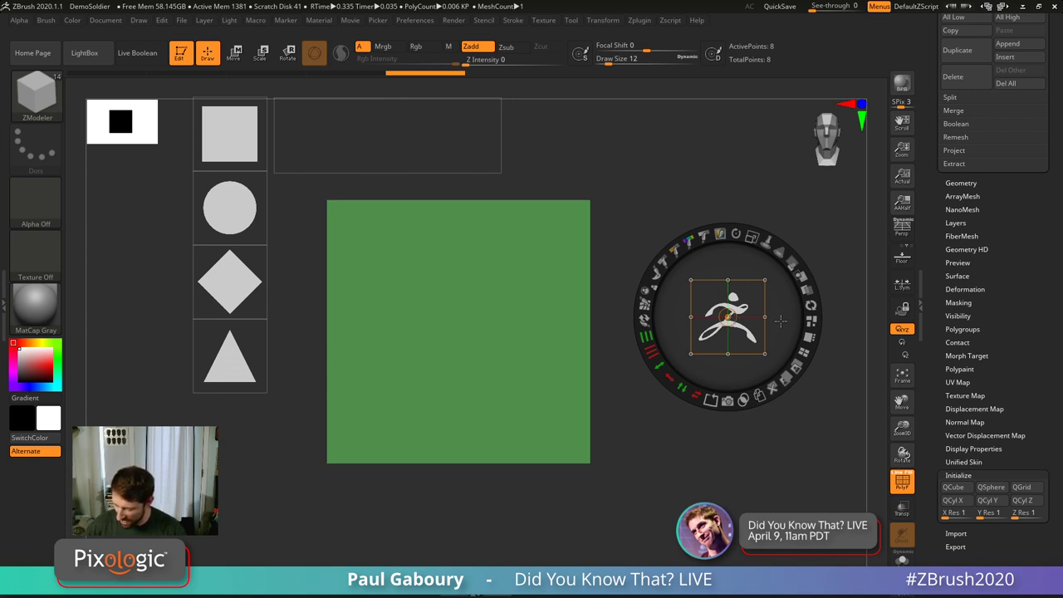
{"action": "left_click_drag", "start_coordinate": [734, 317], "coordinate": [516, 323]}
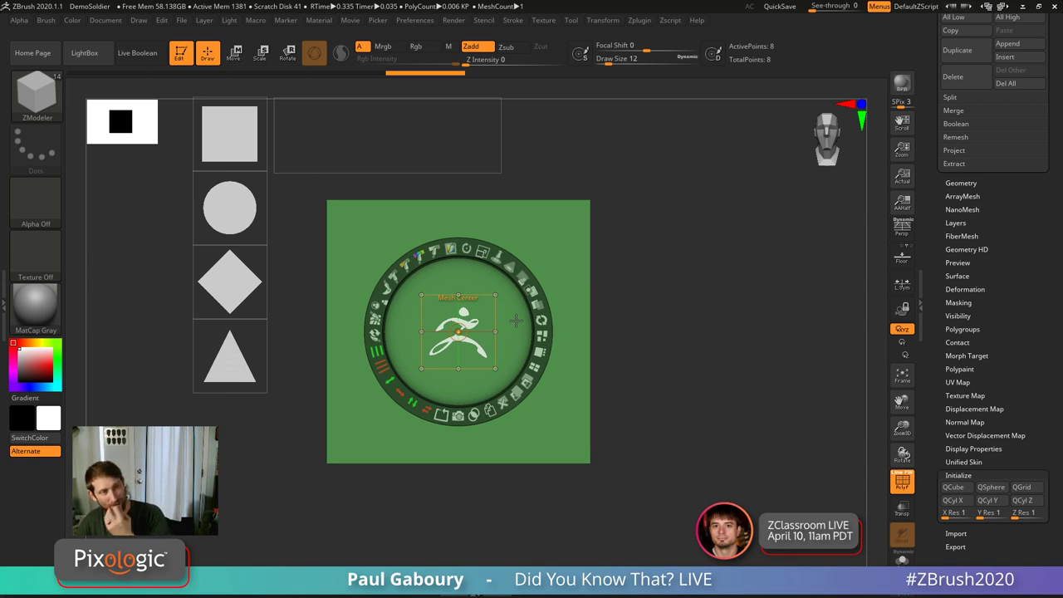
Step: Scale the logo image to match the slab's square face and move the dial clear of the slab
{"action": "left_click_drag", "start_coordinate": [482, 251], "coordinate": [509, 258]}
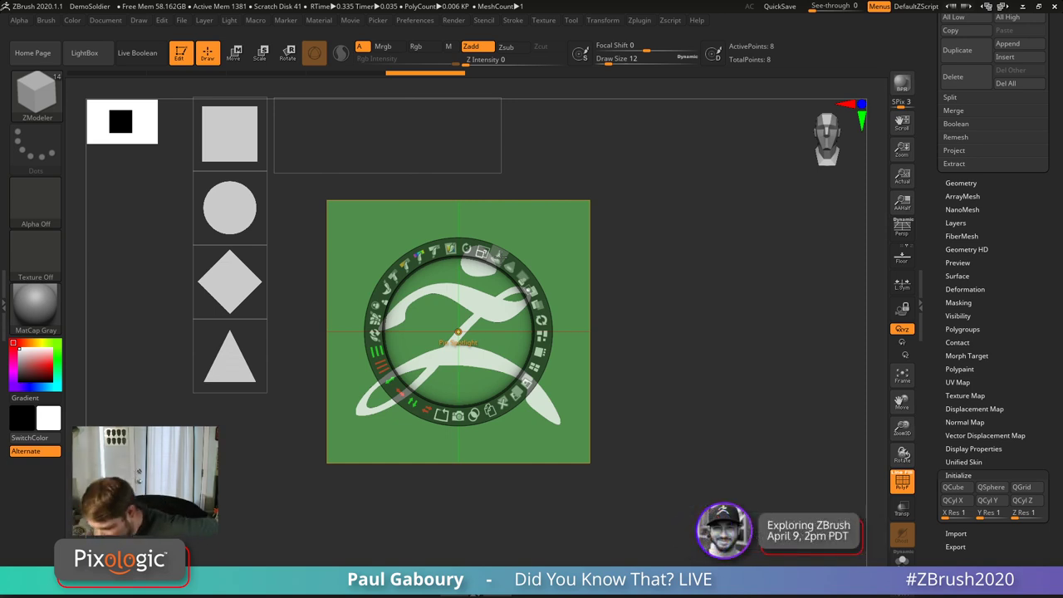
{"action": "left_click_drag", "start_coordinate": [499, 254], "coordinate": [514, 257]}
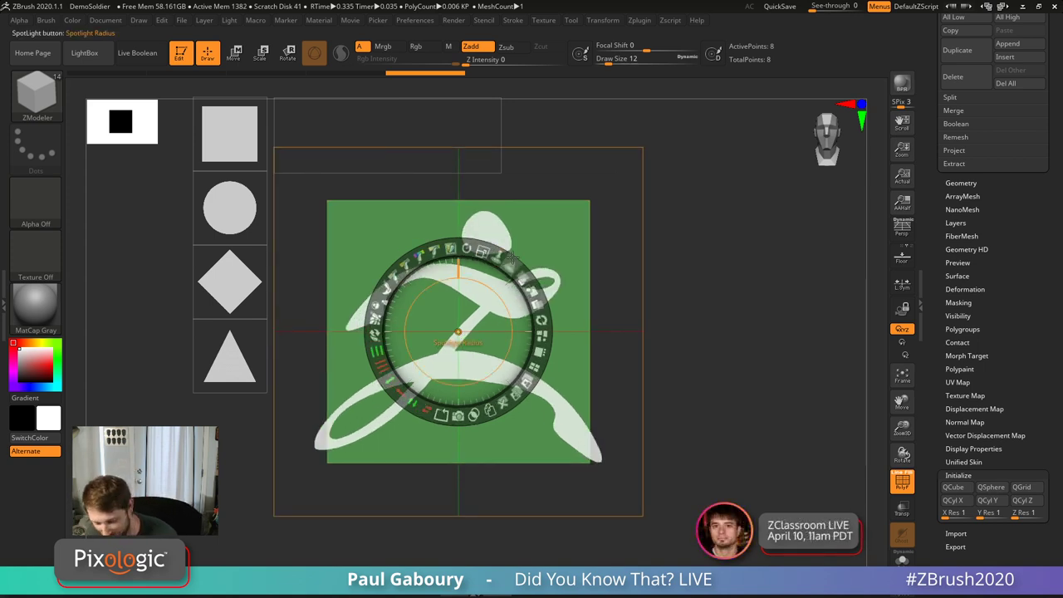
{"action": "left_click_drag", "start_coordinate": [513, 257], "coordinate": [486, 251]}
{"action": "left_click_drag", "start_coordinate": [468, 337], "coordinate": [710, 278]}
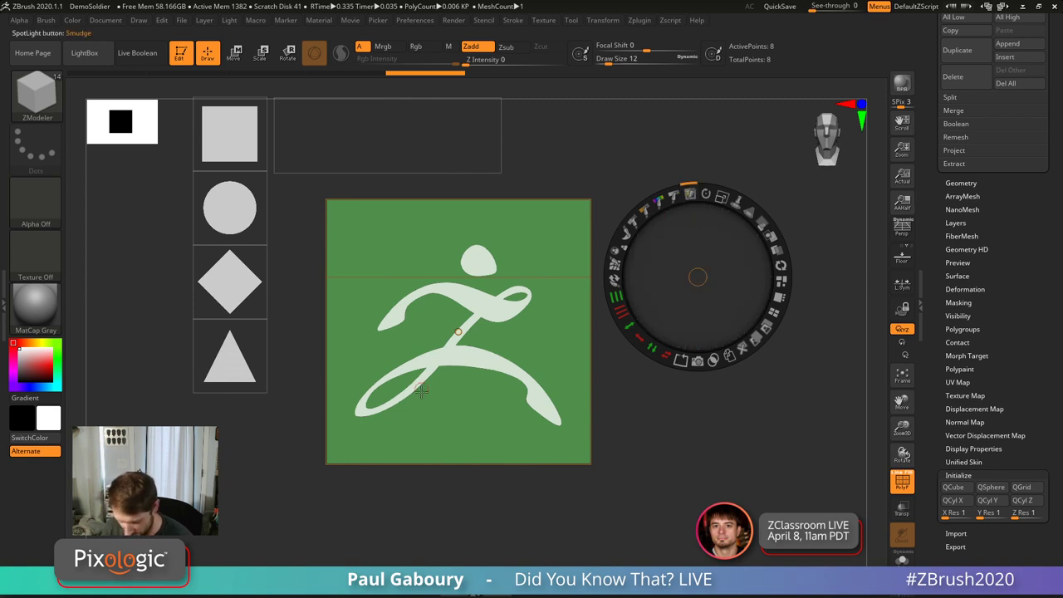
Step: Test a Spotlight paint stroke on the lower part of the logo, and switch to the Paint brush with Alpha 14
{"action": "mouse_move", "coordinate": [421, 394]}
{"action": "left_mouse_down"}
{"action": "mouse_move", "coordinate": [432, 384]}
{"action": "mouse_move", "coordinate": [401, 399]}
{"action": "mouse_move", "coordinate": [424, 378]}
{"action": "mouse_move", "coordinate": [413, 407]}
{"action": "mouse_move", "coordinate": [461, 384]}
{"action": "mouse_move", "coordinate": [424, 403]}
{"action": "left_mouse_up"}
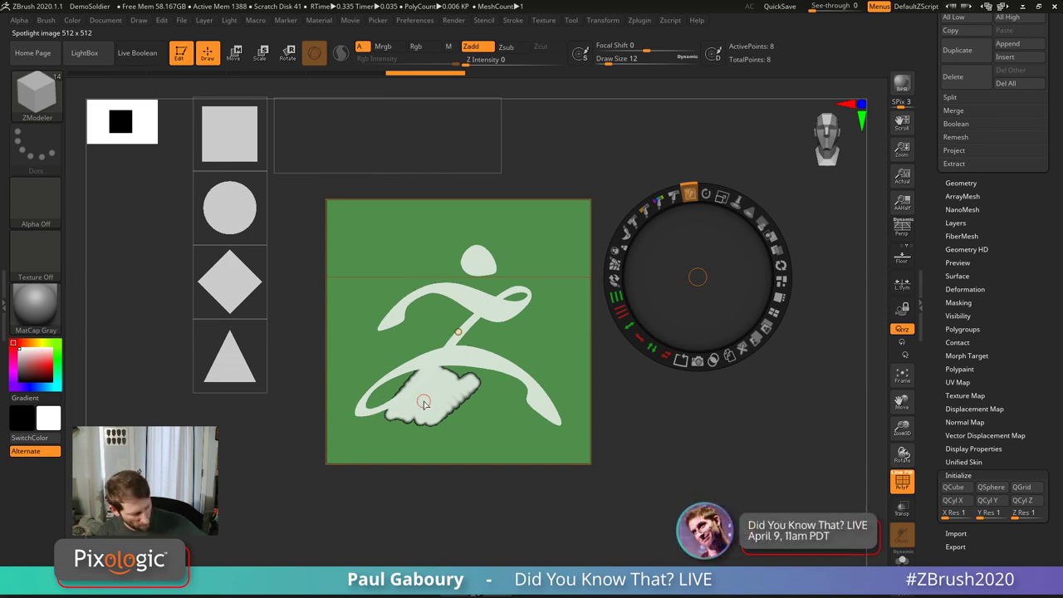
{"action": "key", "text": "b"}
{"action": "key", "text": "p"}
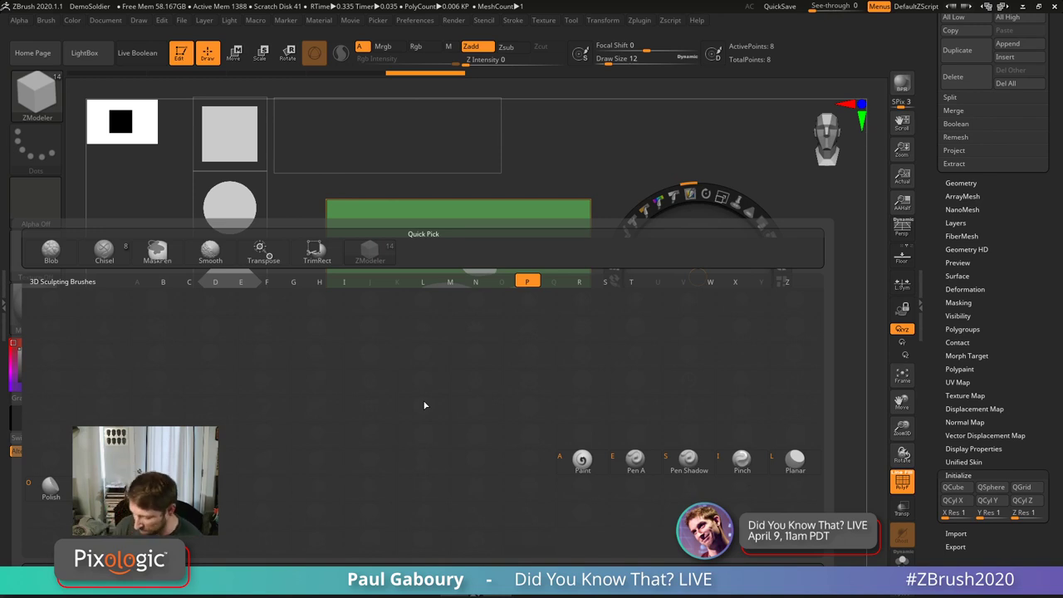
{"action": "left_click", "coordinate": [579, 462]}
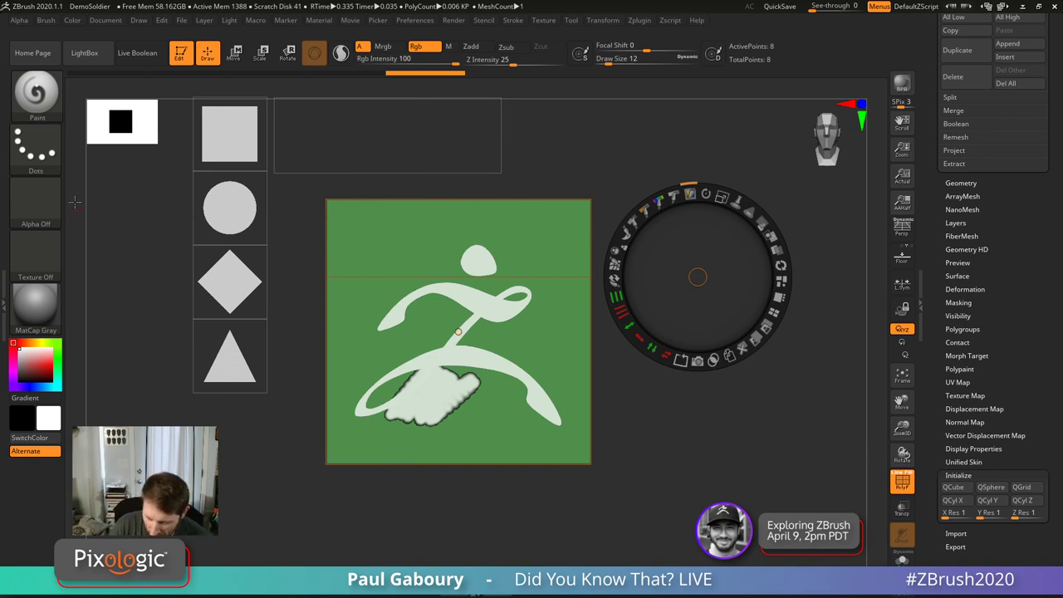
{"action": "left_click", "coordinate": [40, 201]}
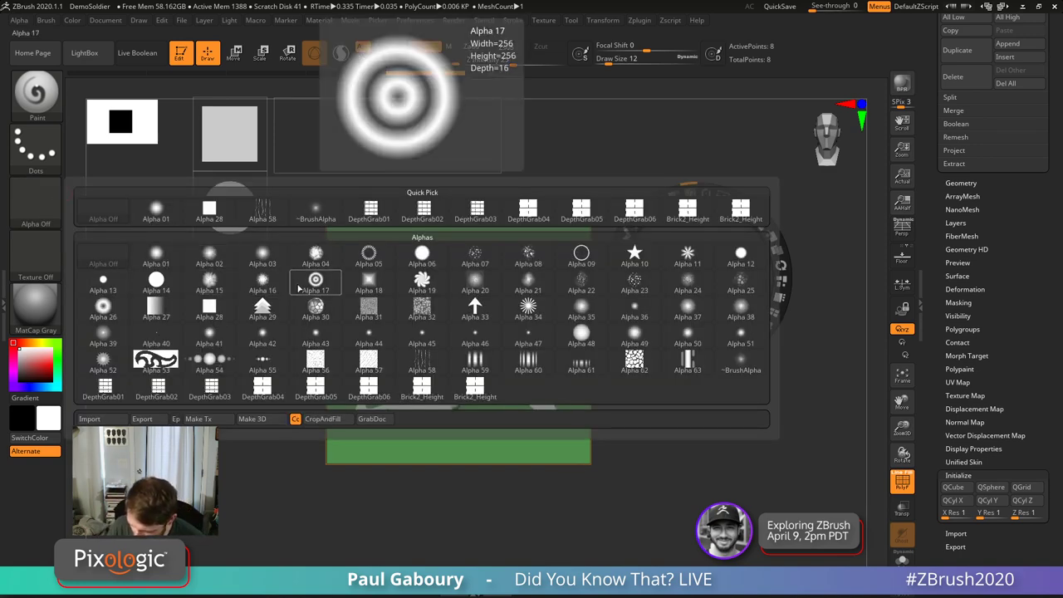
{"action": "left_click", "coordinate": [158, 282]}
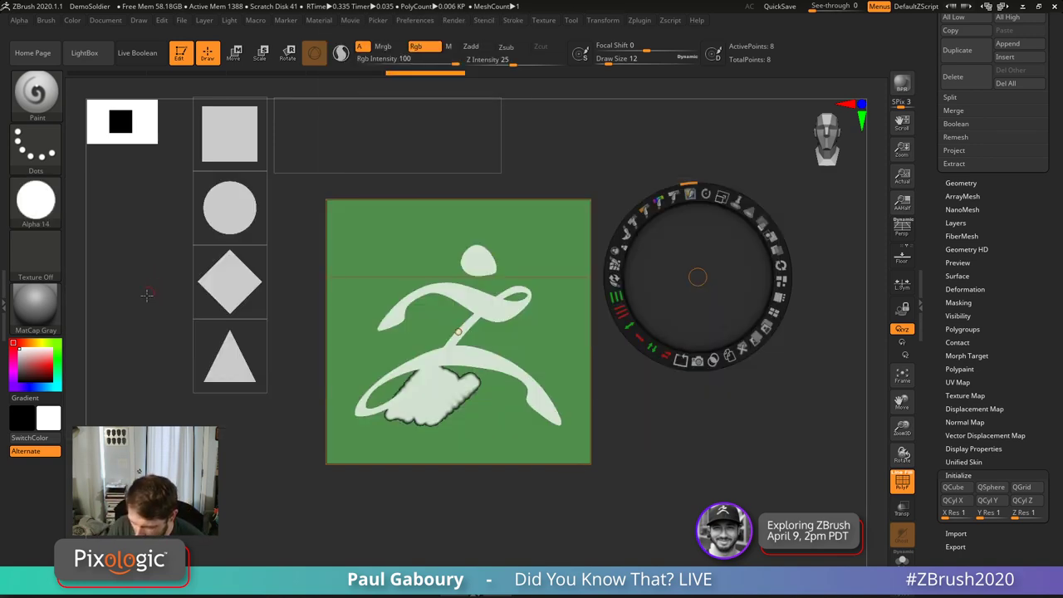
Step: Paint white over the open areas of the logo image, enlarging the Draw Size to 33
{"action": "mouse_move", "coordinate": [415, 336]}
{"action": "left_mouse_down"}
{"action": "mouse_move", "coordinate": [374, 349]}
{"action": "mouse_move", "coordinate": [429, 303]}
{"action": "mouse_move", "coordinate": [386, 353]}
{"action": "mouse_move", "coordinate": [391, 370]}
{"action": "left_mouse_up"}
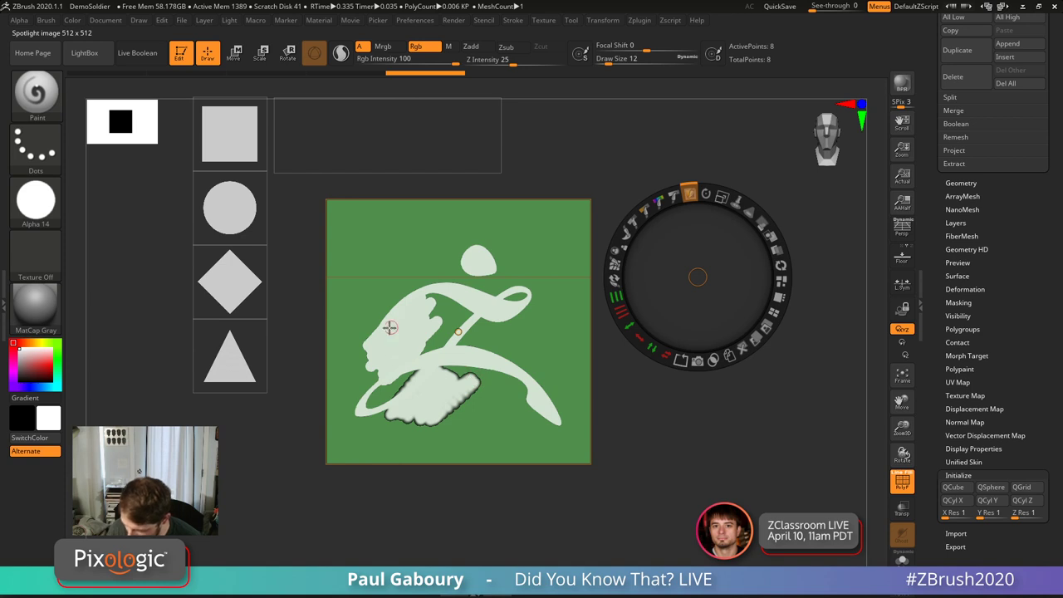
{"action": "mouse_move", "coordinate": [367, 362]}
{"action": "left_mouse_down"}
{"action": "mouse_move", "coordinate": [390, 303]}
{"action": "mouse_move", "coordinate": [384, 339]}
{"action": "mouse_move", "coordinate": [401, 339]}
{"action": "left_mouse_up"}
{"action": "key", "text": "s"}
{"action": "key", "text": "s"}
{"action": "mouse_move", "coordinate": [444, 308]}
{"action": "left_mouse_down"}
{"action": "mouse_move", "coordinate": [422, 328]}
{"action": "mouse_move", "coordinate": [472, 311]}
{"action": "mouse_move", "coordinate": [477, 344]}
{"action": "mouse_move", "coordinate": [490, 320]}
{"action": "mouse_move", "coordinate": [474, 300]}
{"action": "left_mouse_up"}
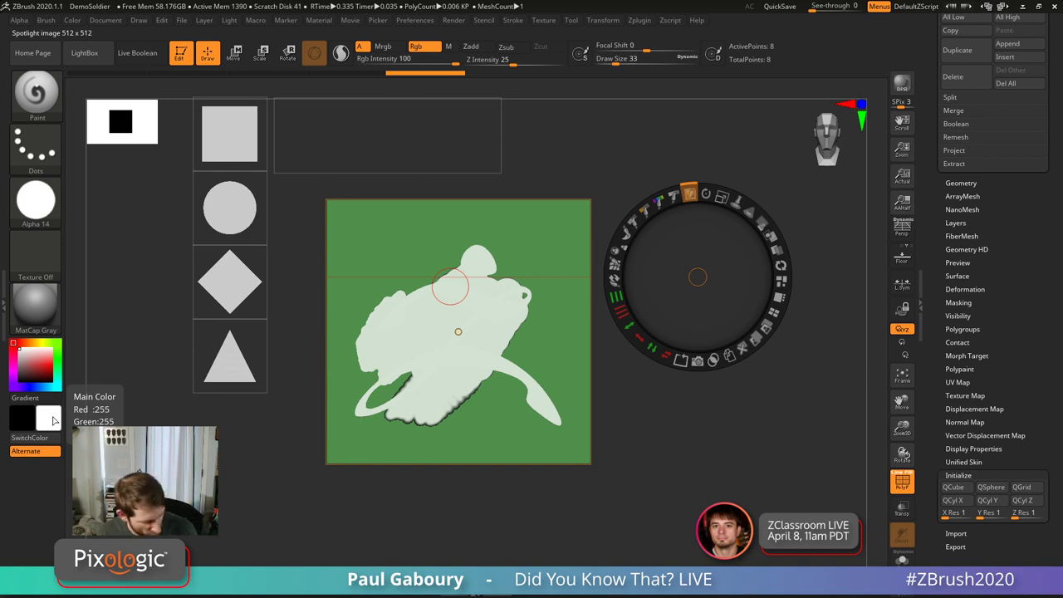
Step: Swap the main color to black and paint over the whole logo image to blank it out
{"action": "key", "text": "v"}
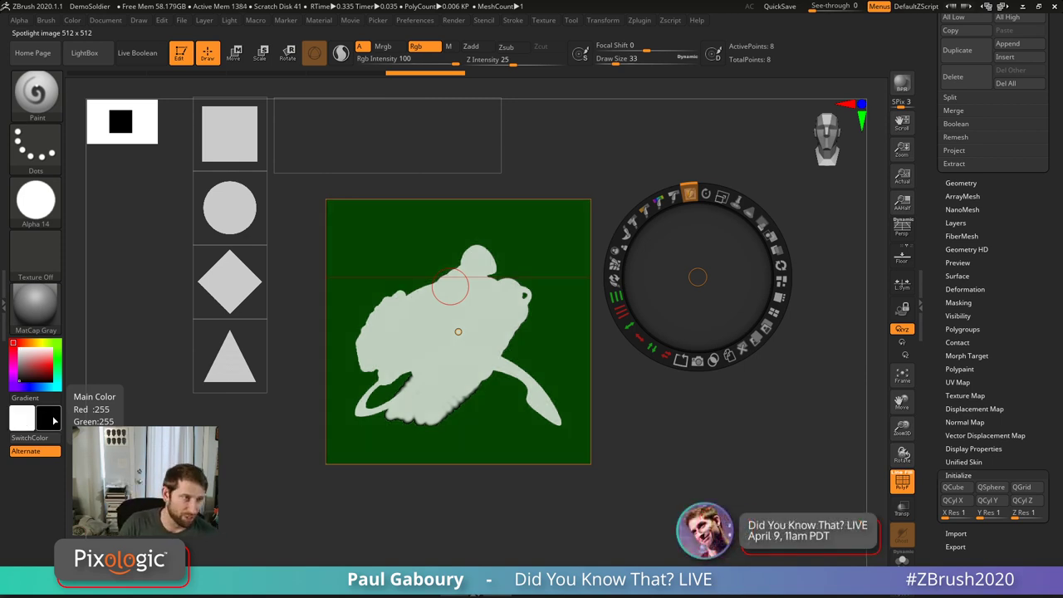
{"action": "mouse_move", "coordinate": [449, 397]}
{"action": "left_mouse_down"}
{"action": "mouse_move", "coordinate": [395, 407]}
{"action": "mouse_move", "coordinate": [564, 408]}
{"action": "mouse_move", "coordinate": [342, 369]}
{"action": "mouse_move", "coordinate": [546, 275]}
{"action": "mouse_move", "coordinate": [351, 304]}
{"action": "mouse_move", "coordinate": [544, 207]}
{"action": "left_mouse_up"}
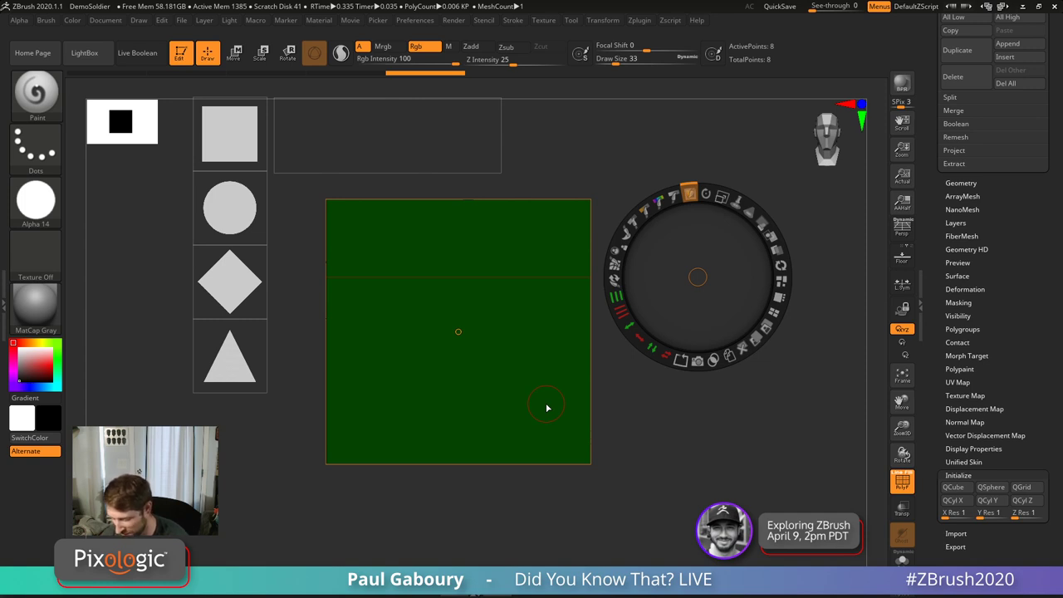
Step: Paint a white S-shaped scroll with curled upper ends across the blank image, using Draw Size 11
{"action": "key", "text": "v"}
{"action": "key", "text": "s"}
{"action": "left_click", "coordinate": [409, 283]}
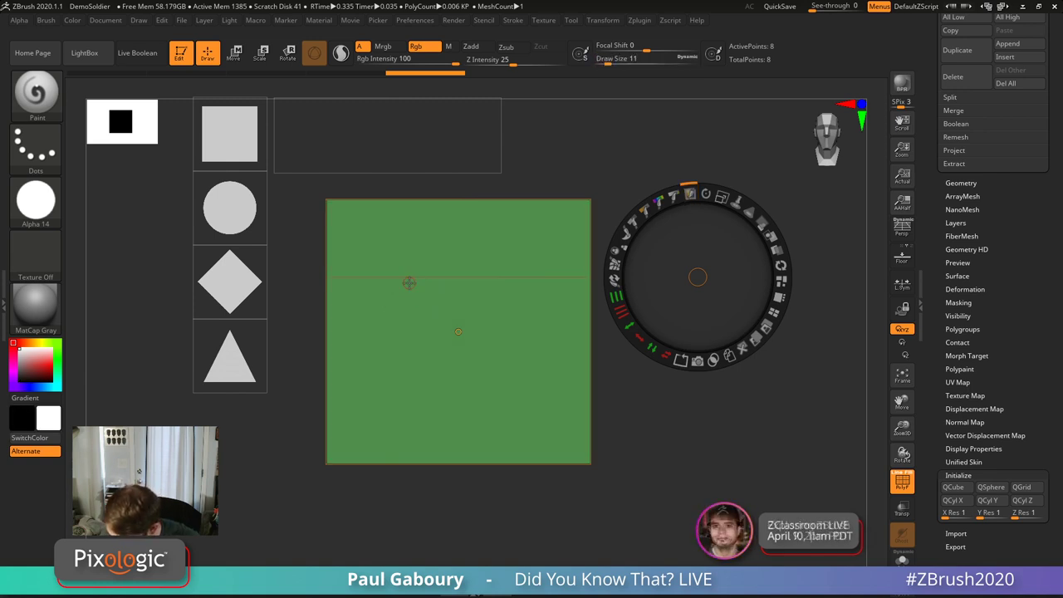
{"action": "mouse_move", "coordinate": [342, 237]}
{"action": "left_mouse_down"}
{"action": "mouse_move", "coordinate": [391, 231]}
{"action": "mouse_move", "coordinate": [402, 322]}
{"action": "mouse_move", "coordinate": [480, 397]}
{"action": "mouse_move", "coordinate": [567, 403]}
{"action": "mouse_move", "coordinate": [543, 382]}
{"action": "left_mouse_up"}
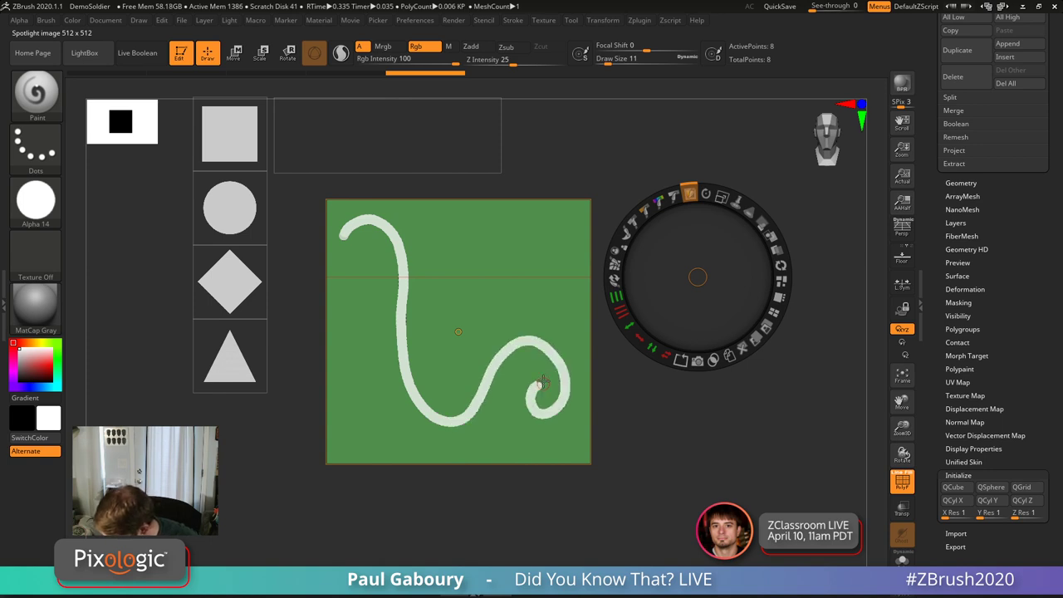
{"action": "mouse_move", "coordinate": [405, 268]}
{"action": "left_mouse_down"}
{"action": "mouse_move", "coordinate": [427, 239]}
{"action": "mouse_move", "coordinate": [469, 268]}
{"action": "mouse_move", "coordinate": [453, 289]}
{"action": "mouse_move", "coordinate": [471, 262]}
{"action": "mouse_move", "coordinate": [469, 237]}
{"action": "mouse_move", "coordinate": [424, 233]}
{"action": "mouse_move", "coordinate": [411, 261]}
{"action": "mouse_move", "coordinate": [415, 241]}
{"action": "mouse_move", "coordinate": [468, 244]}
{"action": "mouse_move", "coordinate": [458, 273]}
{"action": "mouse_move", "coordinate": [468, 254]}
{"action": "mouse_move", "coordinate": [422, 297]}
{"action": "left_mouse_up"}
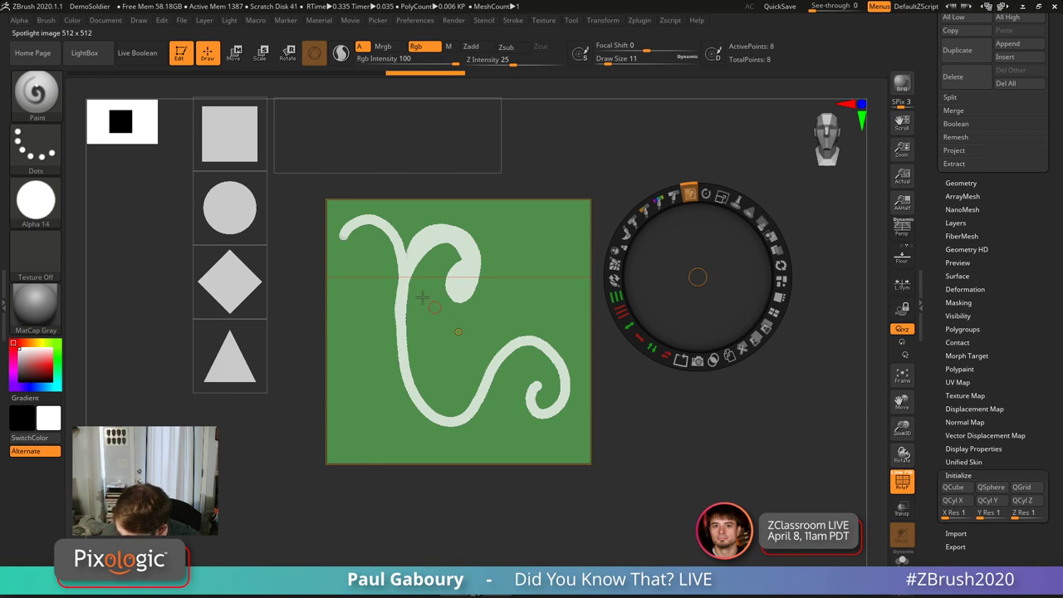
{"action": "mouse_move", "coordinate": [349, 229]}
{"action": "left_mouse_down"}
{"action": "mouse_move", "coordinate": [342, 249]}
{"action": "mouse_move", "coordinate": [355, 243]}
{"action": "left_mouse_up"}
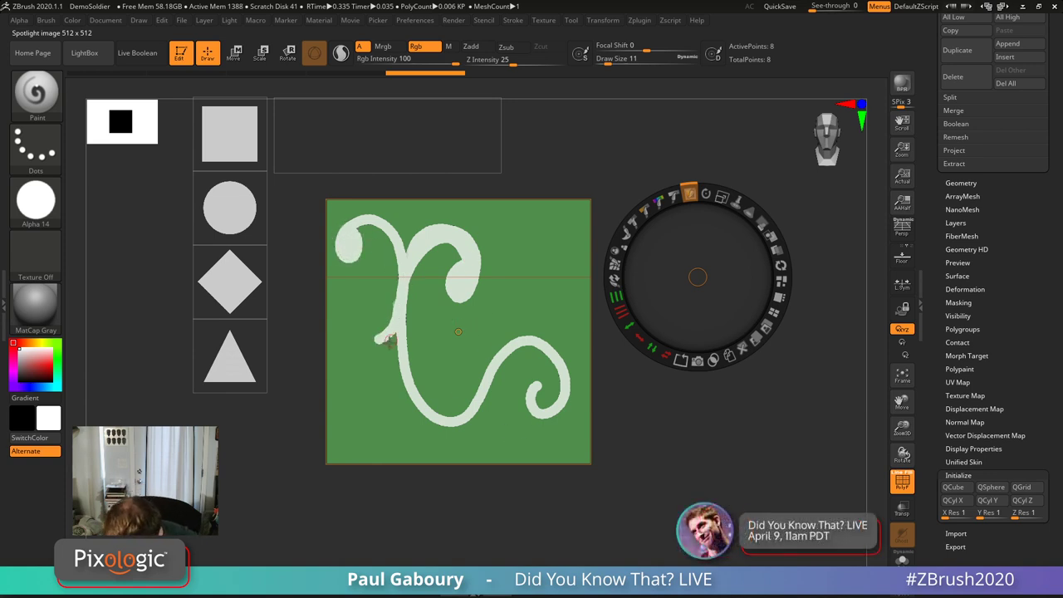
Step: Paint a small thorn on the left side of the scroll's stem and sharpen it with black, reducing the Draw Size to 6
{"action": "mouse_move", "coordinate": [384, 341]}
{"action": "left_mouse_down"}
{"action": "mouse_move", "coordinate": [398, 324]}
{"action": "mouse_move", "coordinate": [378, 340]}
{"action": "mouse_move", "coordinate": [395, 322]}
{"action": "mouse_move", "coordinate": [400, 273]}
{"action": "mouse_move", "coordinate": [381, 333]}
{"action": "left_mouse_up"}
{"action": "key", "text": "v"}
{"action": "left_click_drag", "start_coordinate": [390, 263], "coordinate": [358, 354]}
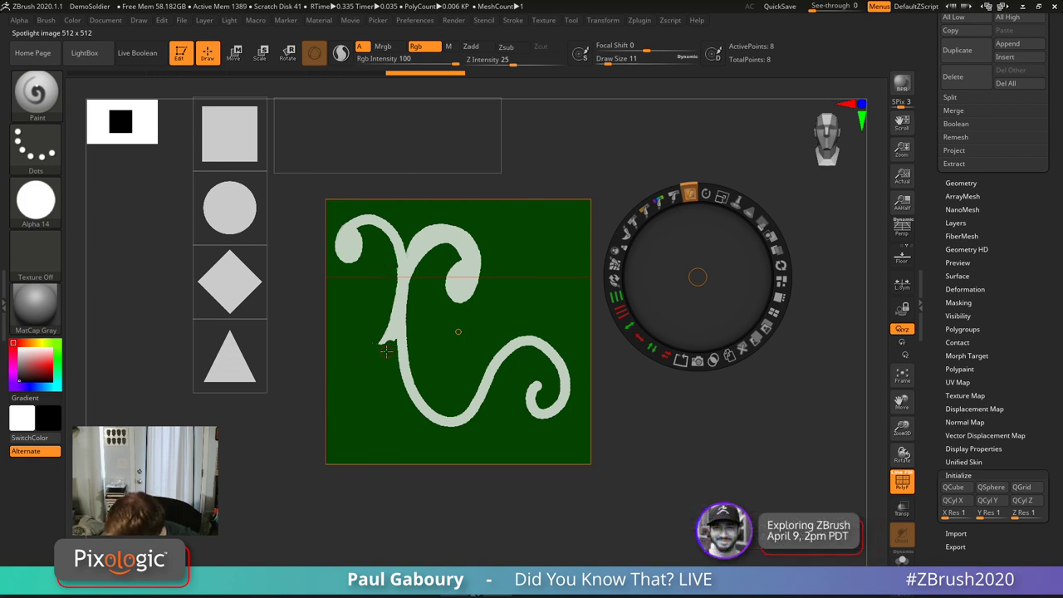
{"action": "key", "text": "s"}
{"action": "left_click_drag", "start_coordinate": [386, 351], "coordinate": [389, 342]}
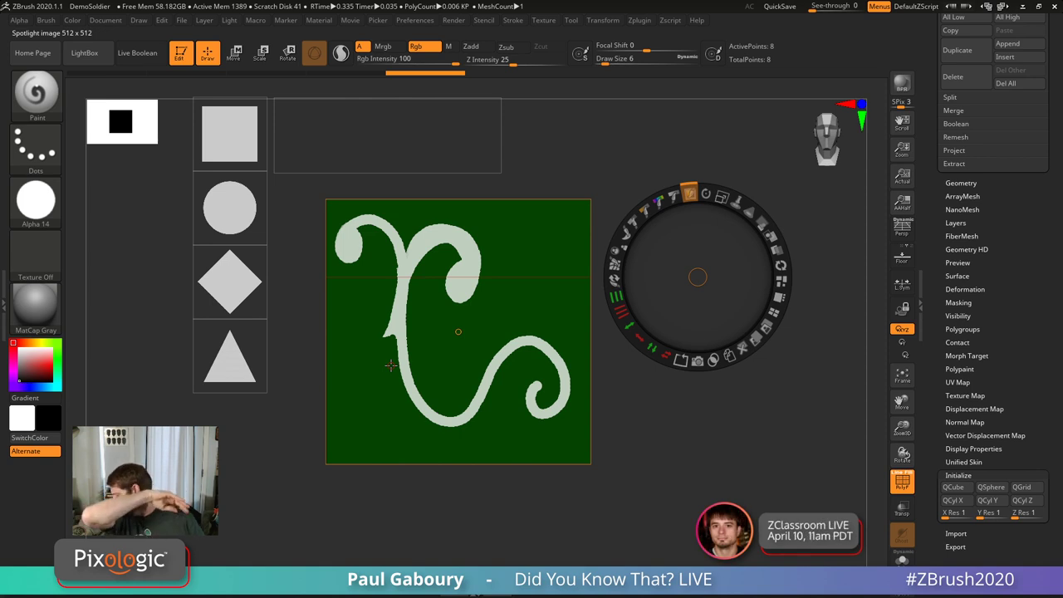
Step: Paint white thorns on the lower stem and the lower-right curl's end, plus a pointed leaf on top of that curl
{"action": "key", "text": "v"}
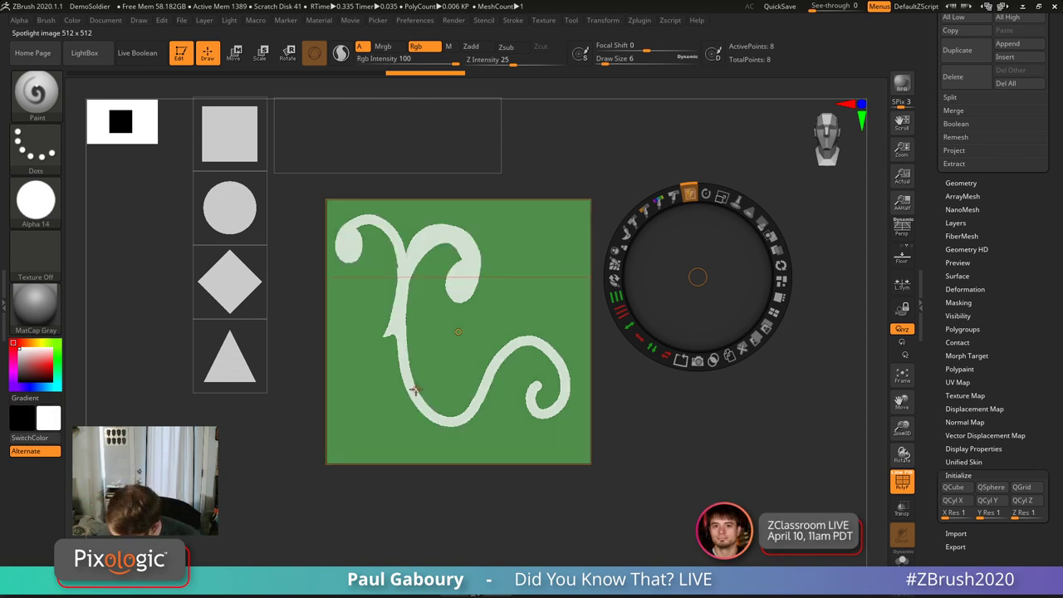
{"action": "left_click_drag", "start_coordinate": [413, 383], "coordinate": [434, 395]}
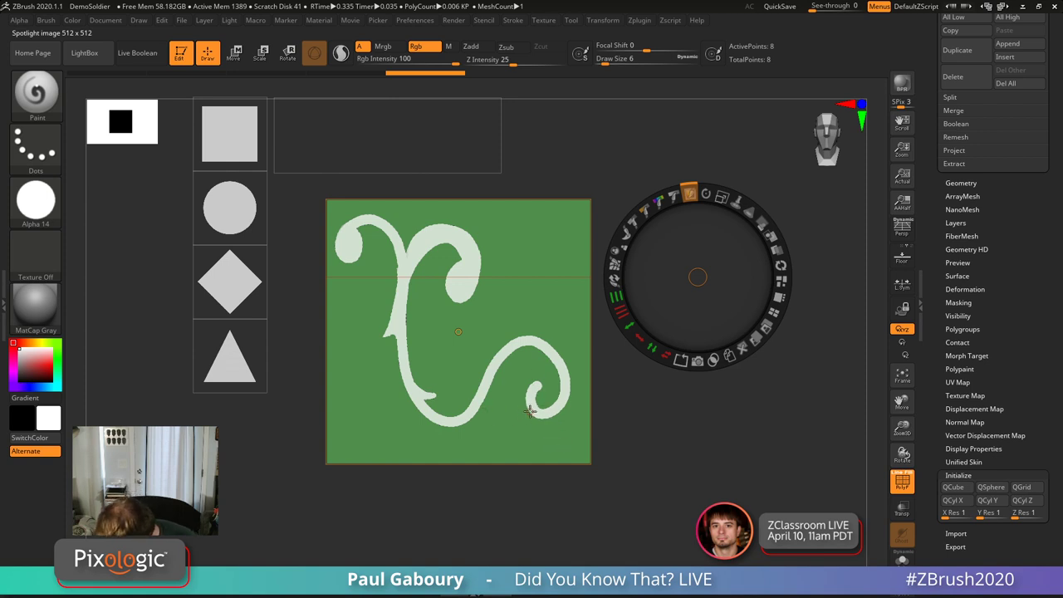
{"action": "left_click_drag", "start_coordinate": [530, 412], "coordinate": [520, 395]}
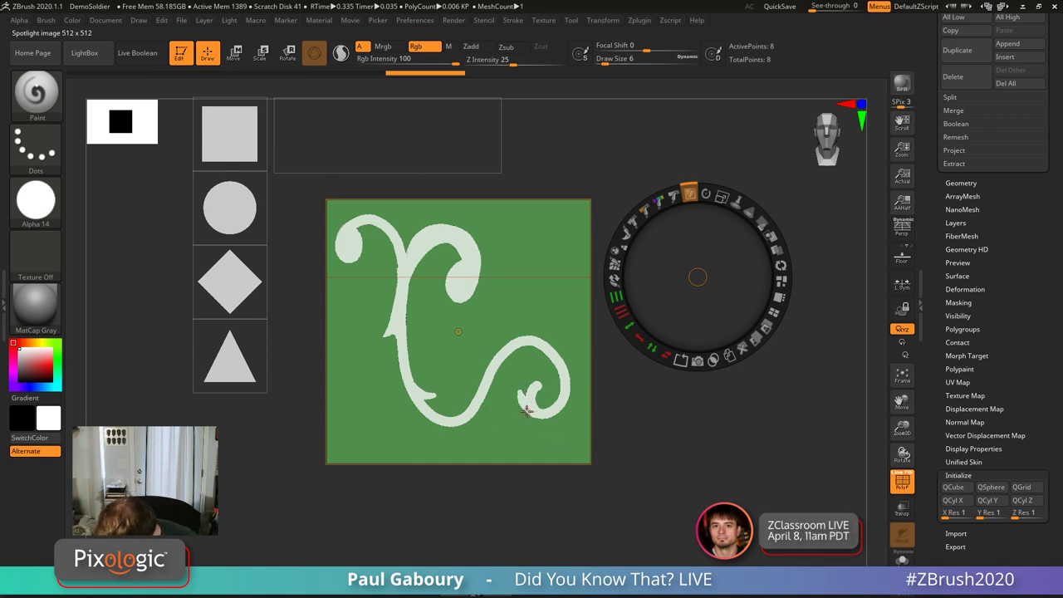
{"action": "mouse_move", "coordinate": [505, 346]}
{"action": "left_mouse_down"}
{"action": "mouse_move", "coordinate": [544, 320]}
{"action": "mouse_move", "coordinate": [502, 350]}
{"action": "mouse_move", "coordinate": [535, 319]}
{"action": "mouse_move", "coordinate": [534, 342]}
{"action": "left_mouse_up"}
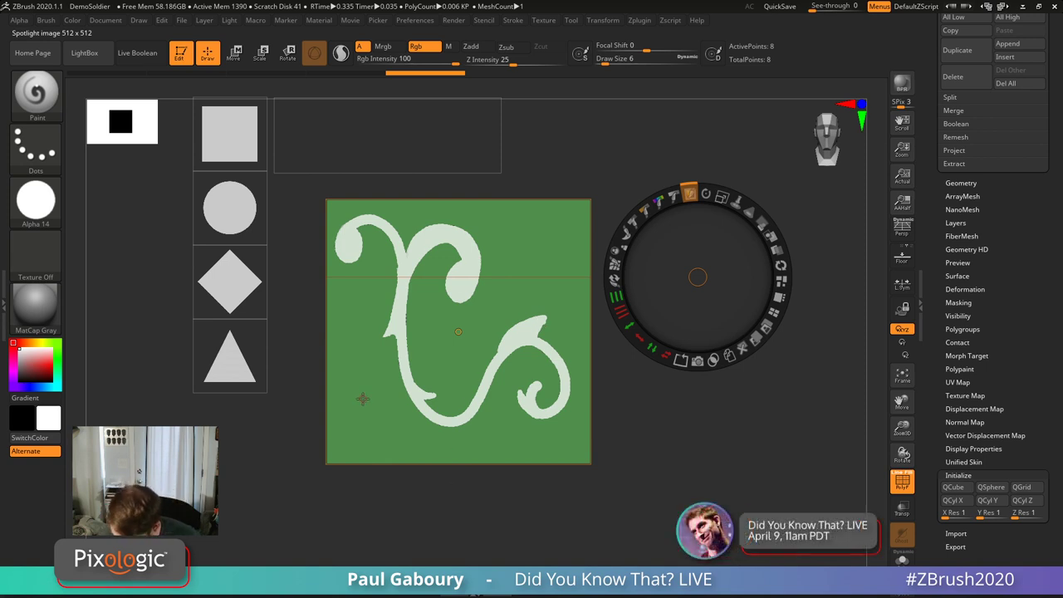
Step: Paint a curl branching from the stem into the lower-left corner and thicken it with Draw Size 13
{"action": "mouse_move", "coordinate": [400, 363]}
{"action": "left_mouse_down"}
{"action": "mouse_move", "coordinate": [368, 398]}
{"action": "mouse_move", "coordinate": [381, 441]}
{"action": "mouse_move", "coordinate": [366, 422]}
{"action": "mouse_move", "coordinate": [372, 413]}
{"action": "mouse_move", "coordinate": [383, 423]}
{"action": "mouse_move", "coordinate": [369, 422]}
{"action": "mouse_move", "coordinate": [369, 445]}
{"action": "left_mouse_up"}
{"action": "key", "text": "s"}
{"action": "mouse_move", "coordinate": [403, 360]}
{"action": "left_mouse_down"}
{"action": "mouse_move", "coordinate": [349, 420]}
{"action": "mouse_move", "coordinate": [375, 442]}
{"action": "mouse_move", "coordinate": [381, 430]}
{"action": "mouse_move", "coordinate": [367, 449]}
{"action": "mouse_move", "coordinate": [349, 417]}
{"action": "mouse_move", "coordinate": [399, 352]}
{"action": "mouse_move", "coordinate": [400, 329]}
{"action": "left_mouse_up"}
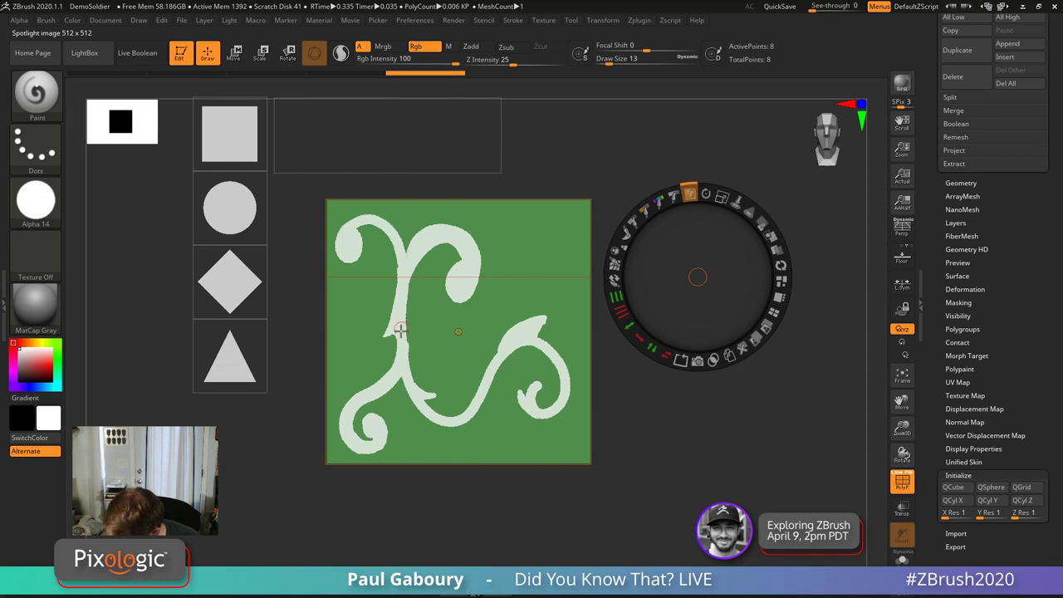
{"action": "key", "text": "v"}
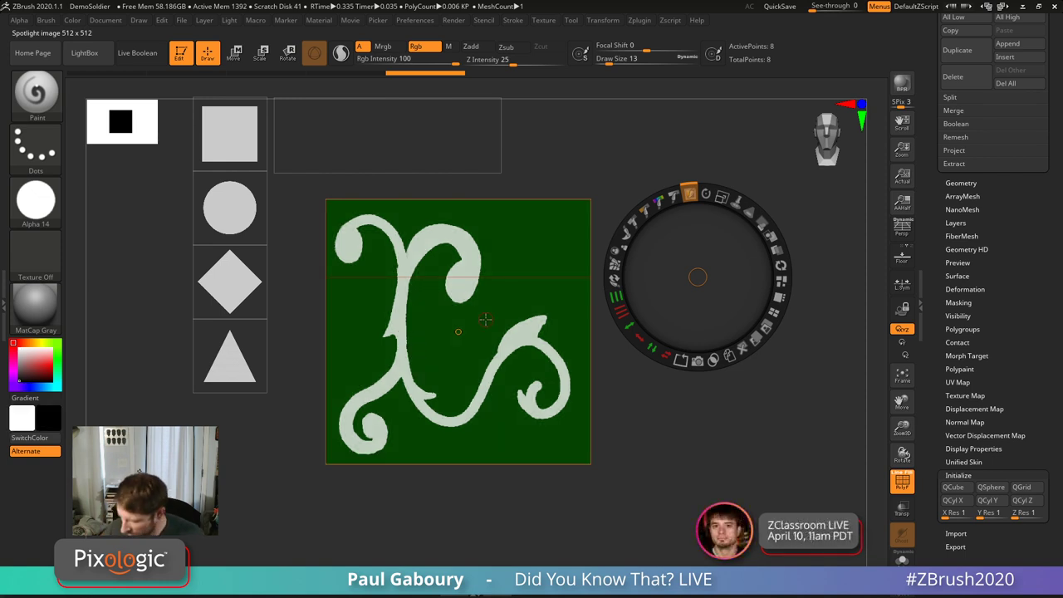
{"action": "key", "text": "v"}
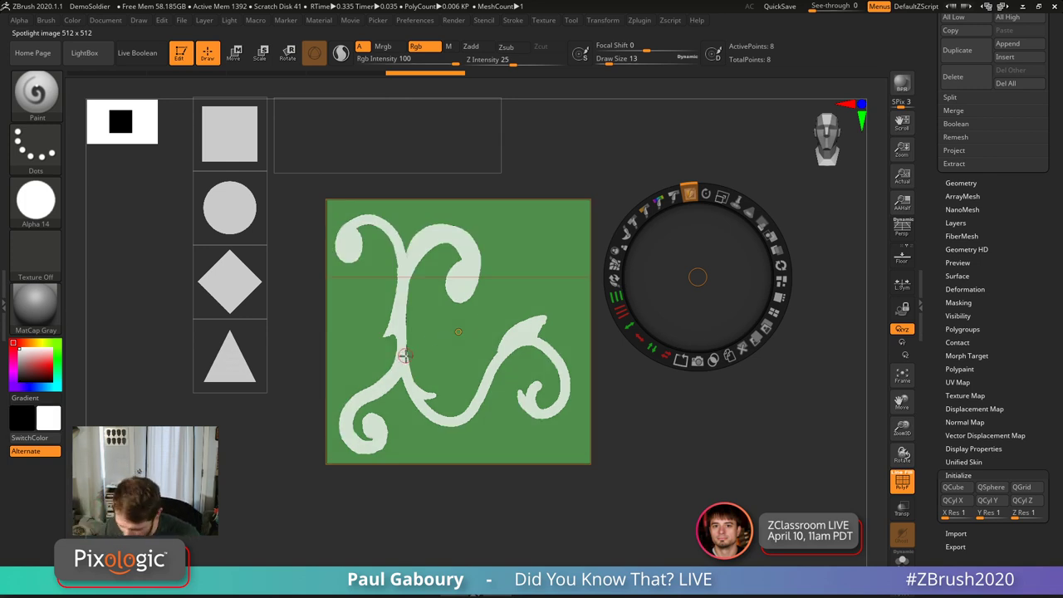
Step: Paint a short curl branching inward from the lower stem with Draw Size 9, undoing a longer first stroke
{"action": "key", "text": "s"}
{"action": "left_click_drag", "start_coordinate": [407, 355], "coordinate": [536, 233]}
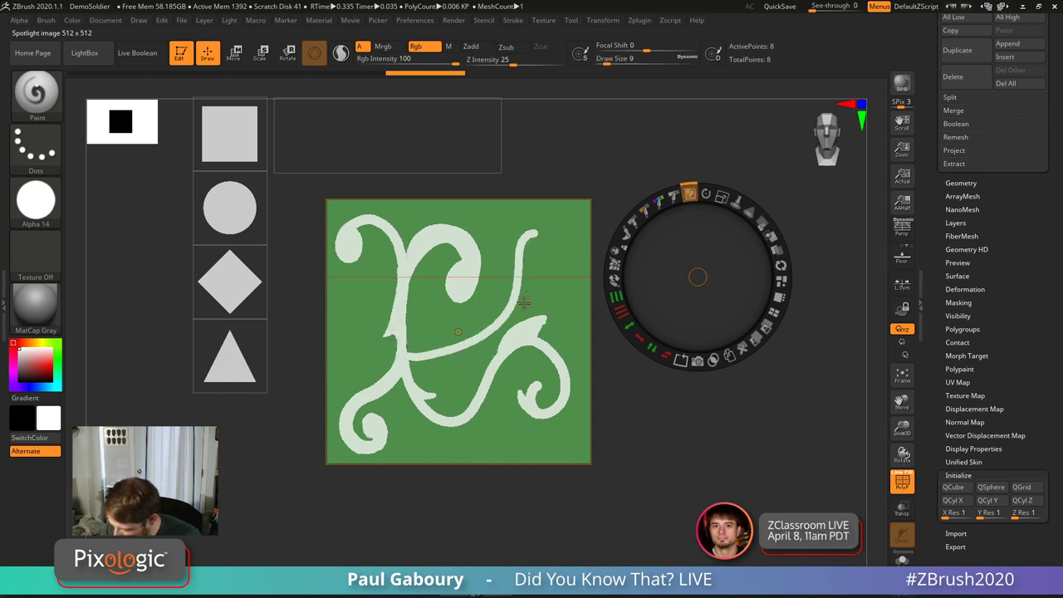
{"action": "key", "text": "ctrl+z"}
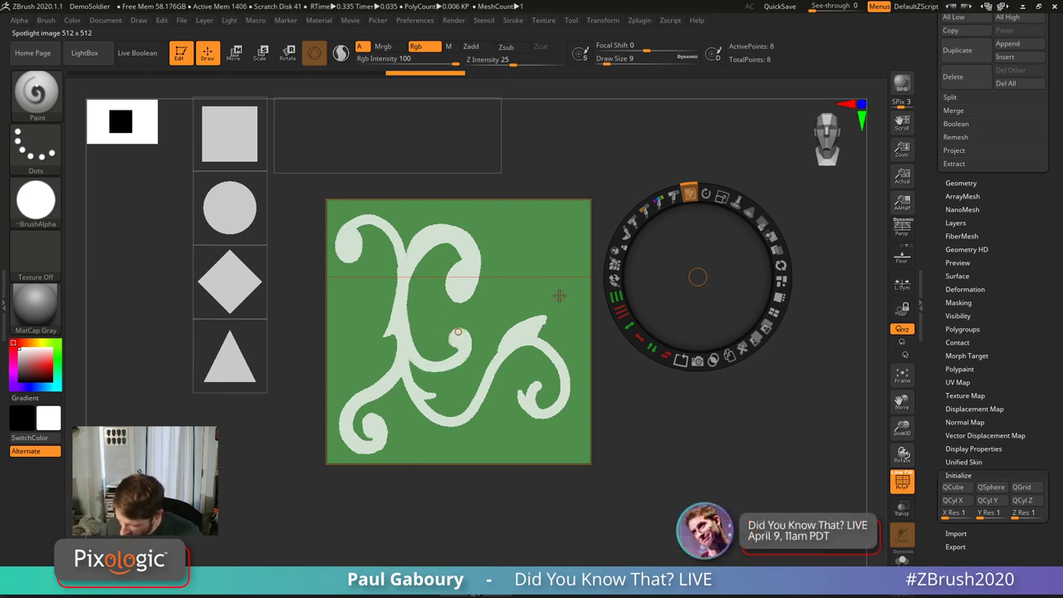
Step: Paint a small curl off the stem's left side and an arching branch to the upper right with a thickened, rounded end
{"action": "mouse_move", "coordinate": [395, 304]}
{"action": "left_mouse_down"}
{"action": "mouse_move", "coordinate": [369, 287]}
{"action": "mouse_move", "coordinate": [372, 305]}
{"action": "mouse_move", "coordinate": [403, 305]}
{"action": "left_mouse_up"}
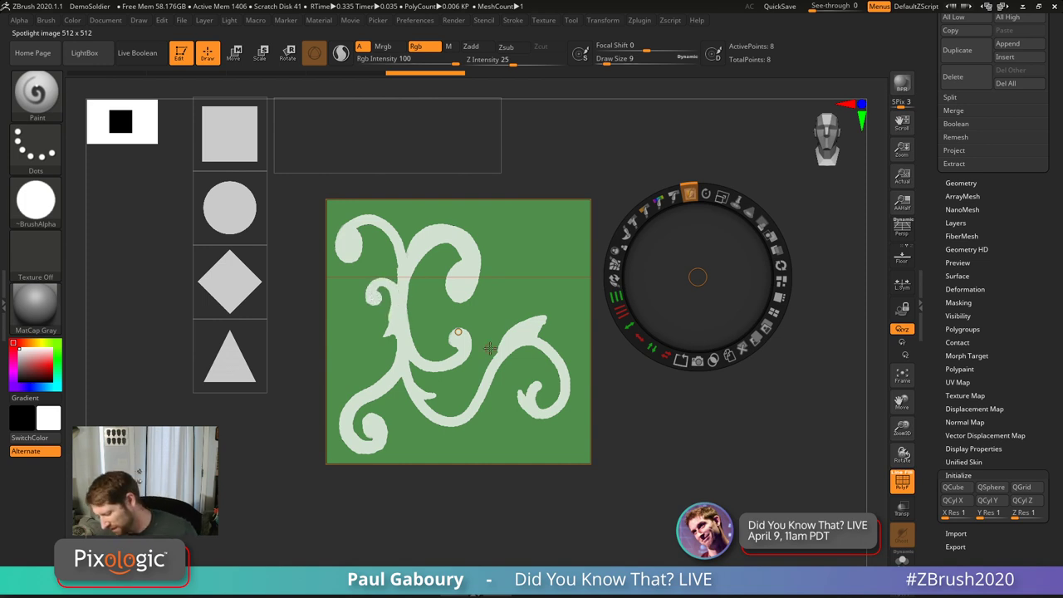
{"action": "mouse_move", "coordinate": [413, 242]}
{"action": "left_mouse_down"}
{"action": "mouse_move", "coordinate": [465, 213]}
{"action": "mouse_move", "coordinate": [529, 268]}
{"action": "mouse_move", "coordinate": [549, 262]}
{"action": "mouse_move", "coordinate": [541, 252]}
{"action": "left_mouse_up"}
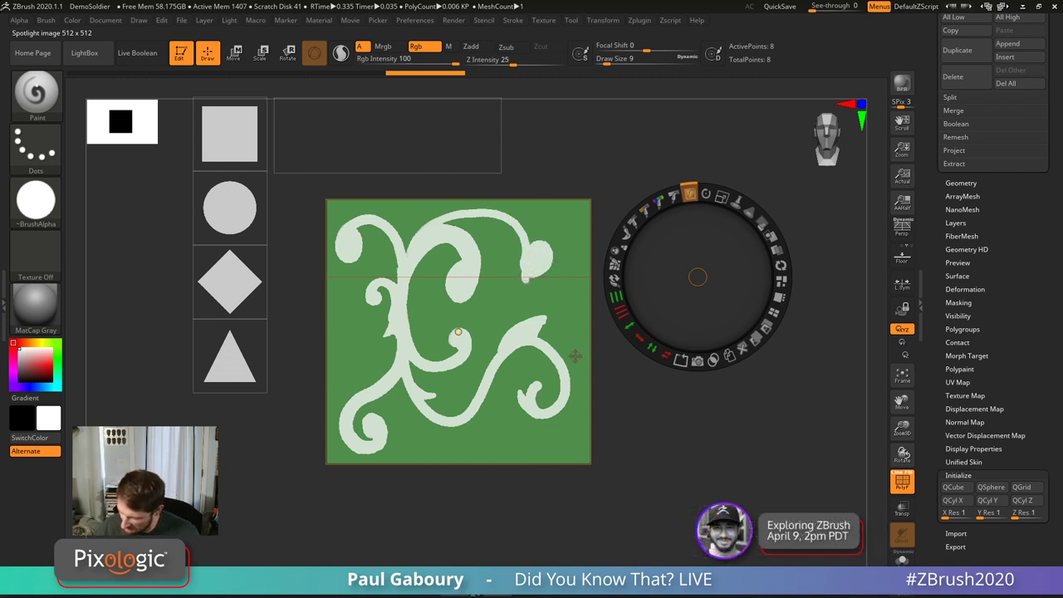
{"action": "mouse_move", "coordinate": [524, 268]}
{"action": "left_mouse_down"}
{"action": "mouse_move", "coordinate": [545, 247]}
{"action": "mouse_move", "coordinate": [540, 277]}
{"action": "left_mouse_up"}
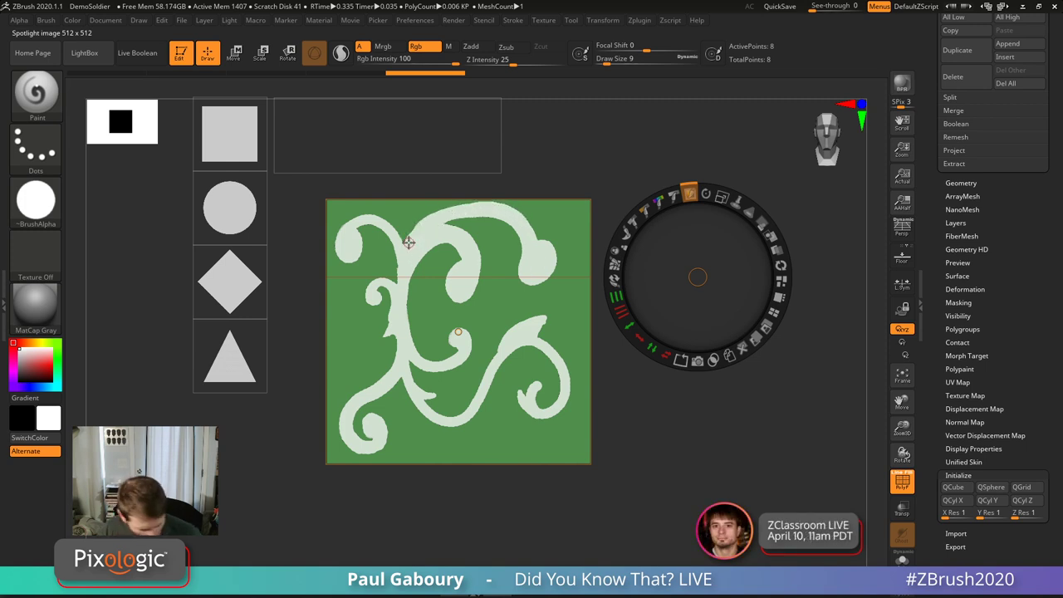
{"action": "key", "text": "v"}
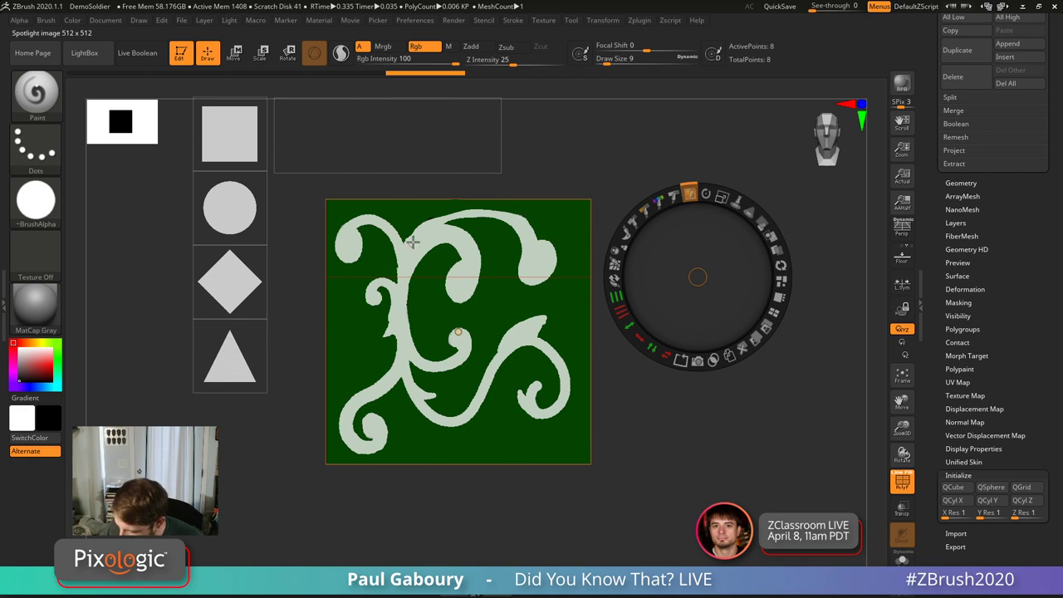
{"action": "key", "text": "v"}
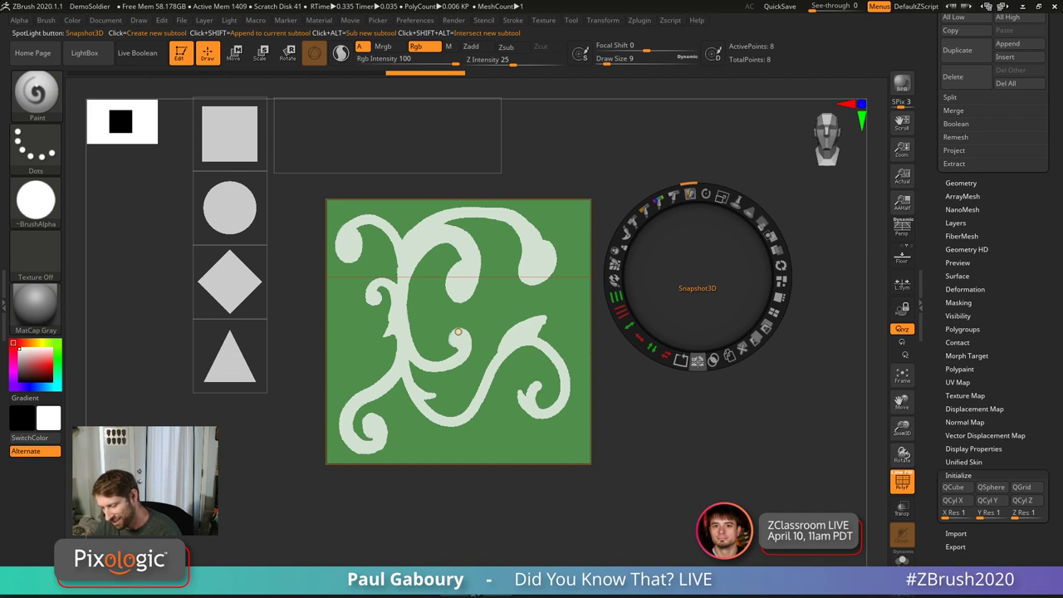
Step: Create a new subtool from the painted scroll with Snapshot3D, leave Spotlight editing and bring up the Gizmo on the mesh
{"action": "left_click", "coordinate": [698, 360]}
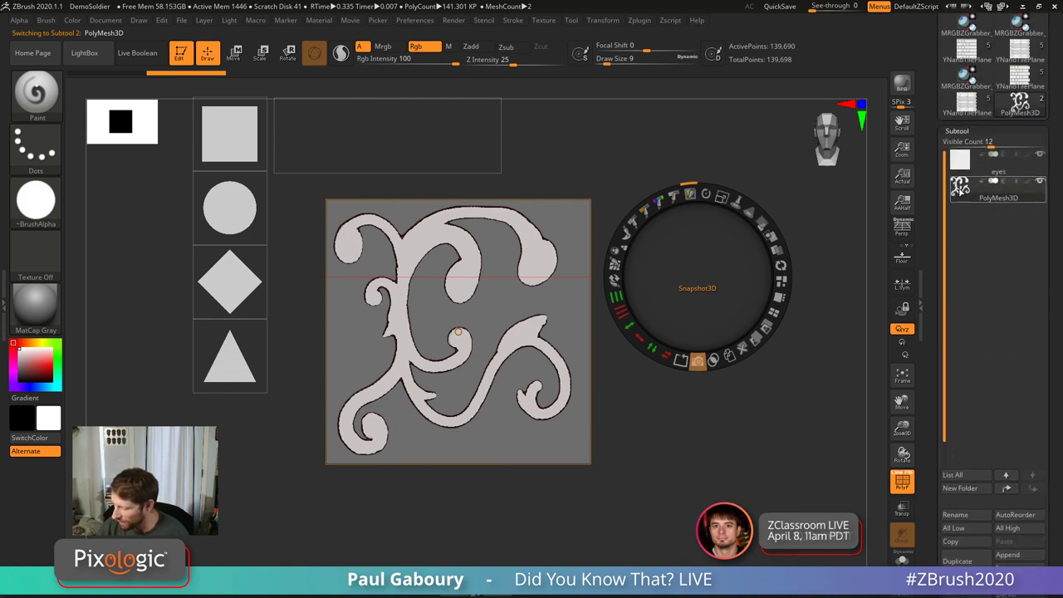
{"action": "mouse_move", "coordinate": [961, 191]}
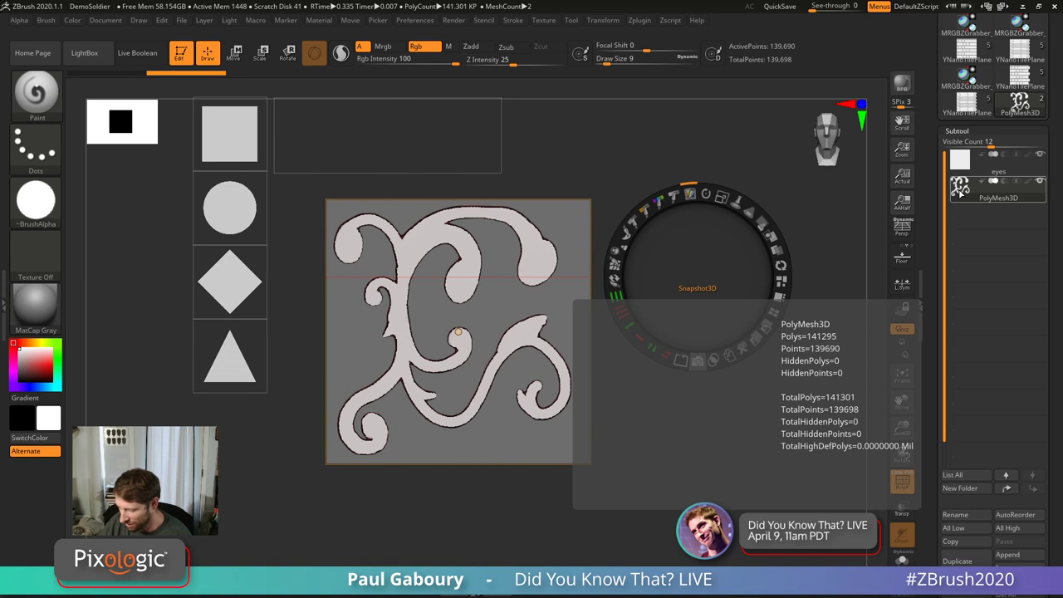
{"action": "key", "text": "w"}
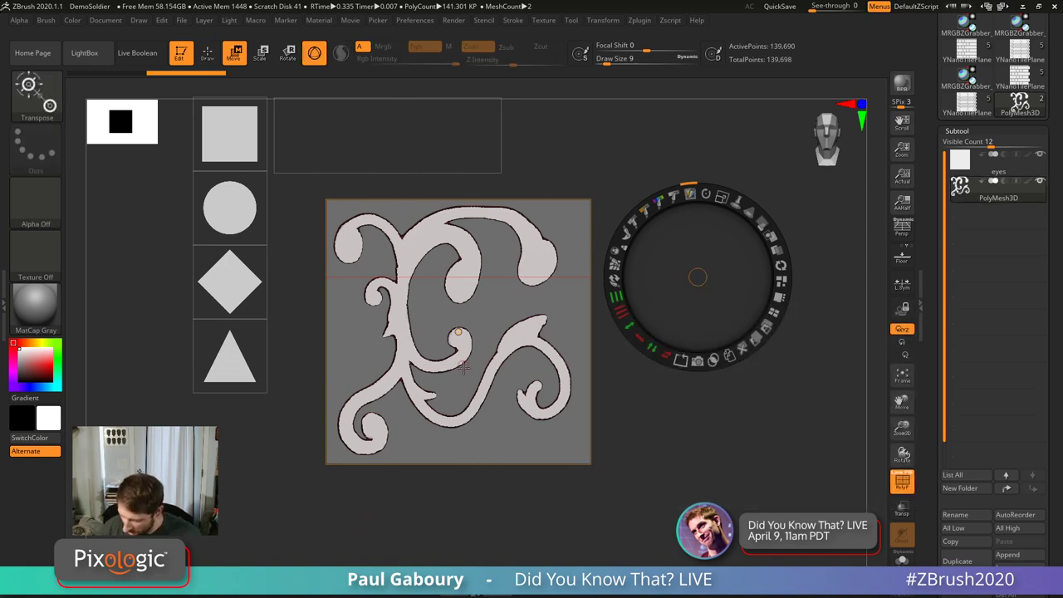
{"action": "key", "text": "z"}
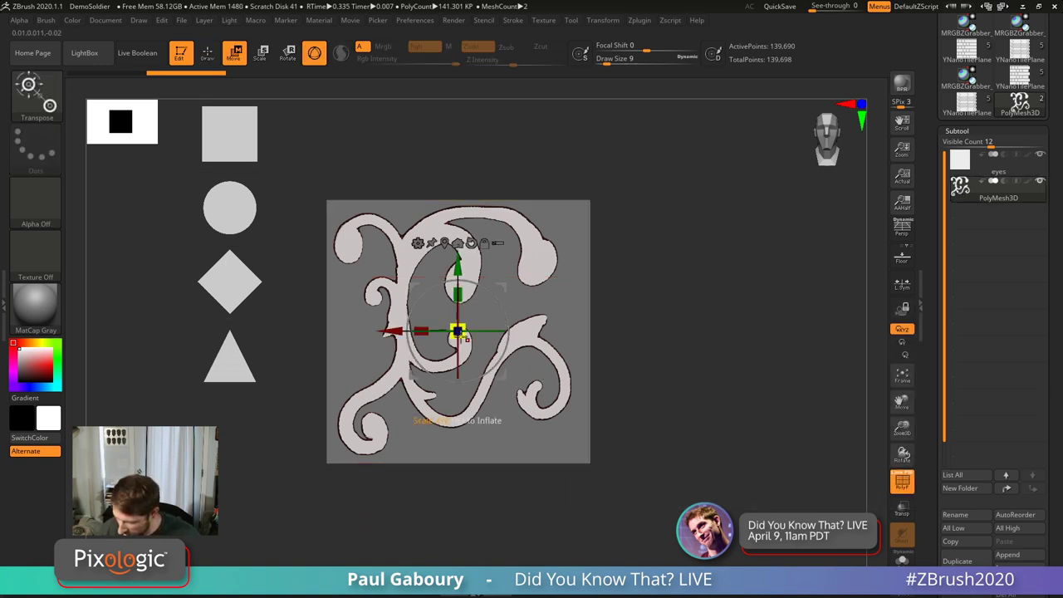
Step: Hide the Spotlight images and the polyframe, and view the slab with the scroll subtool from the side and at an angle
{"action": "left_click_drag", "start_coordinate": [442, 330], "coordinate": [406, 361]}
{"action": "key", "text": "ctrl+z"}
{"action": "key", "text": "ctrl+z"}
{"action": "key", "text": "ctrl+z"}
{"action": "key", "text": "ctrl+z"}
{"action": "key", "text": "ctrl+z"}
{"action": "key", "text": "ctrl+z"}
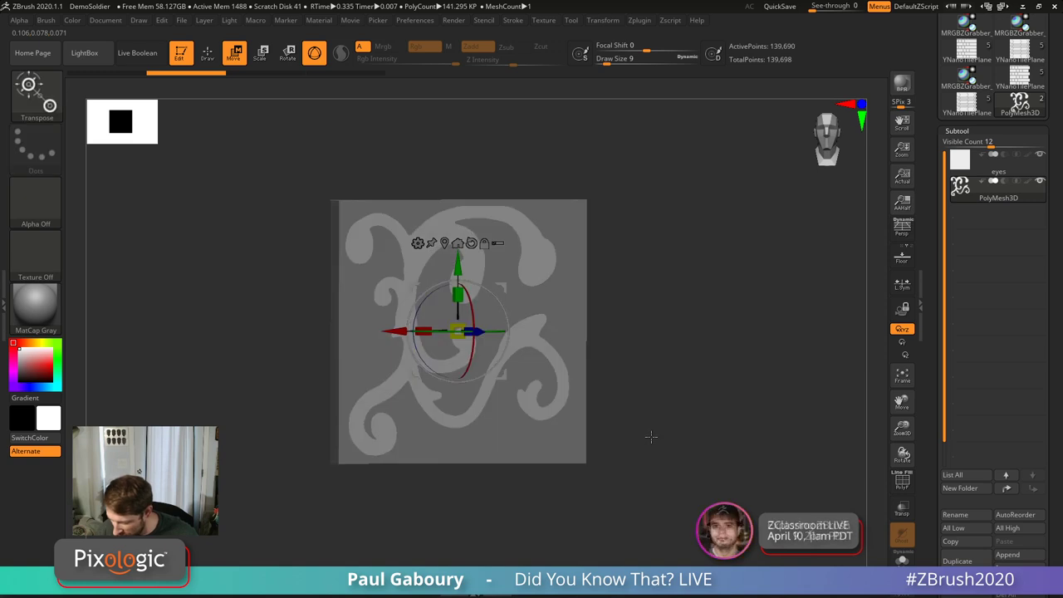
{"action": "left_click_drag", "start_coordinate": [652, 444], "coordinate": [628, 416]}
{"action": "mouse_move", "coordinate": [628, 415]}
{"action": "right_mouse_down"}
{"action": "mouse_move", "coordinate": [652, 413]}
{"action": "mouse_move", "coordinate": [645, 415]}
{"action": "right_mouse_up"}
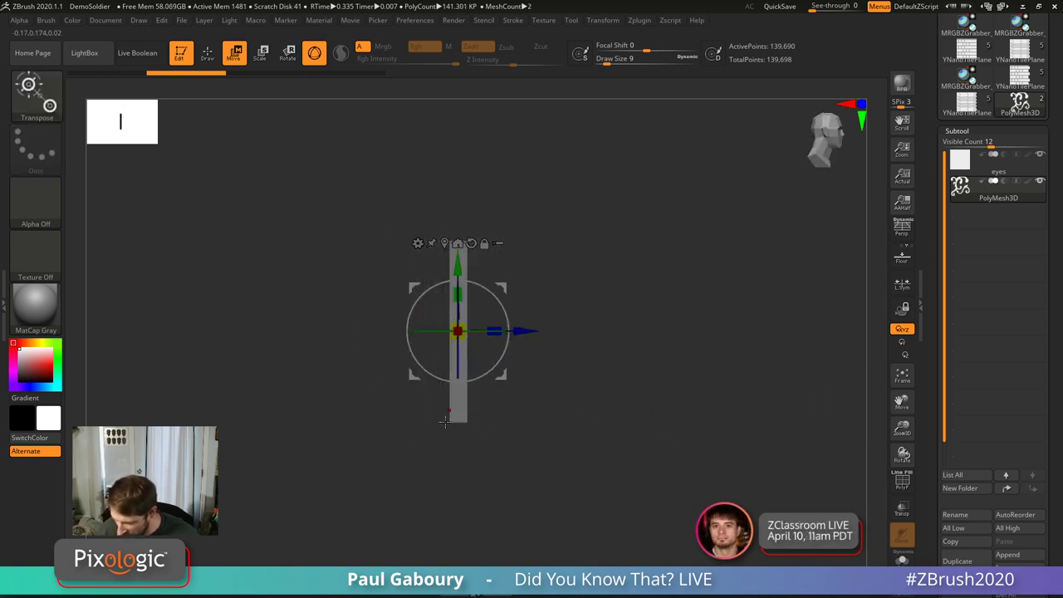
{"action": "right_click_drag", "start_coordinate": [528, 431], "coordinate": [540, 454], "text": "ctrl"}
{"action": "right_click_drag", "start_coordinate": [540, 454], "coordinate": [582, 449]}
{"action": "key", "text": "ctrl+z"}
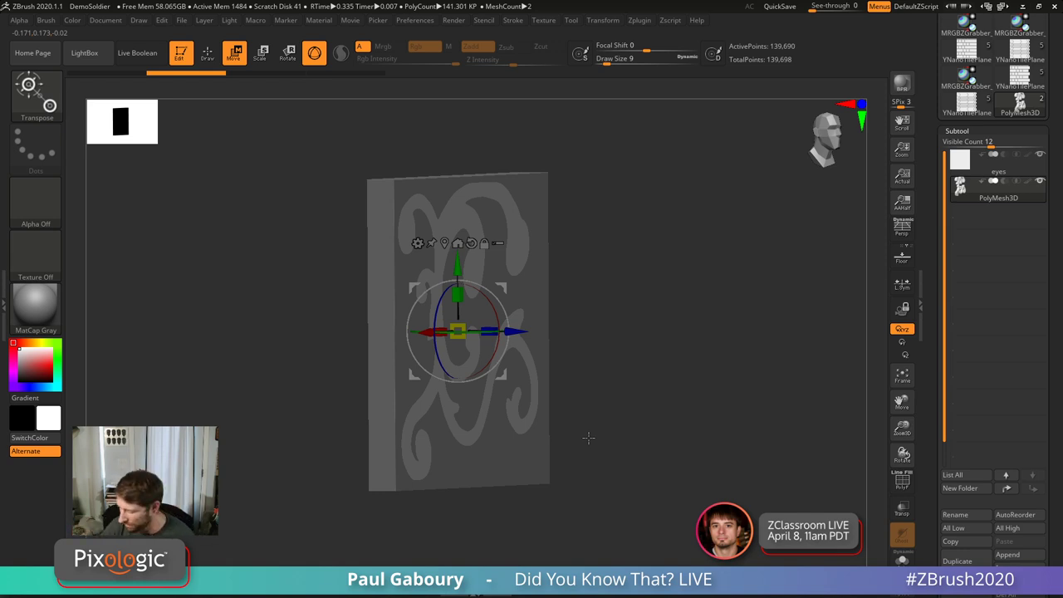
Step: Hide the cube slab, keep the scroll subtool selected in Draw mode and inspect it on its own from several angles
{"action": "key", "text": "Up"}
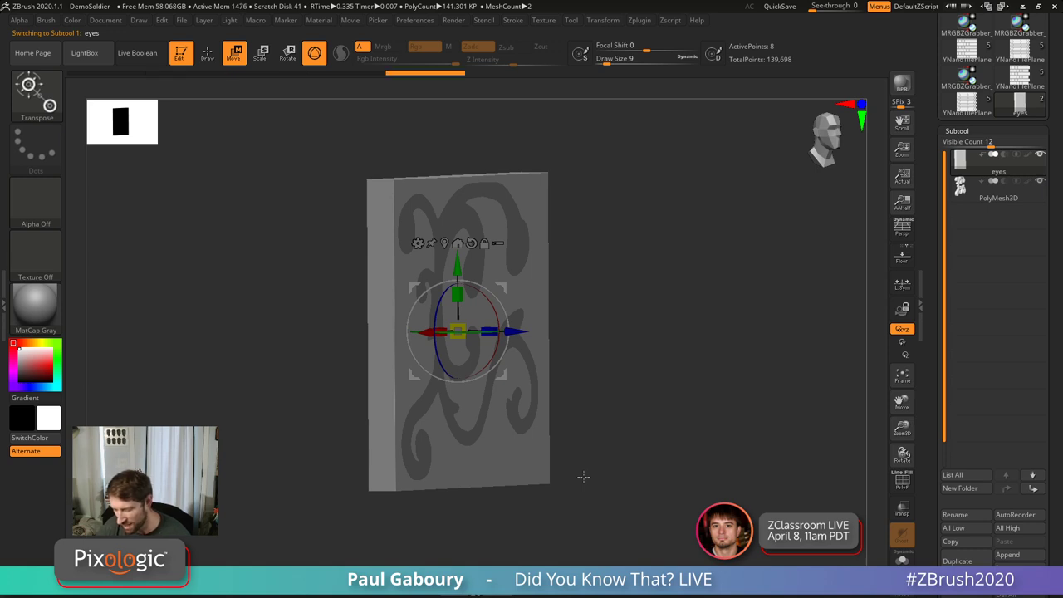
{"action": "left_click", "coordinate": [993, 190]}
{"action": "left_click", "coordinate": [1040, 155]}
{"action": "left_click_drag", "start_coordinate": [652, 461], "coordinate": [645, 432]}
{"action": "key", "text": "q"}
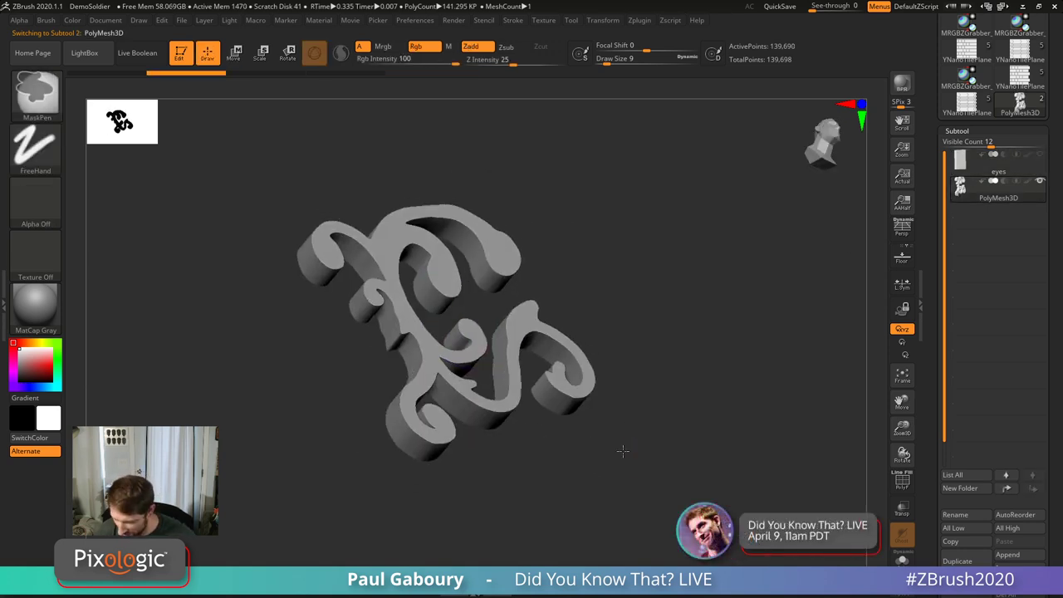
{"action": "right_click_drag", "start_coordinate": [624, 452], "coordinate": [605, 456], "text": "ctrl"}
{"action": "mouse_move", "coordinate": [604, 456]}
{"action": "right_mouse_down"}
{"action": "mouse_move", "coordinate": [579, 462]}
{"action": "mouse_move", "coordinate": [587, 473]}
{"action": "right_mouse_up"}
{"action": "right_click_drag", "start_coordinate": [587, 473], "coordinate": [583, 471], "text": "ctrl"}
{"action": "left_click_drag", "start_coordinate": [583, 472], "coordinate": [573, 478]}
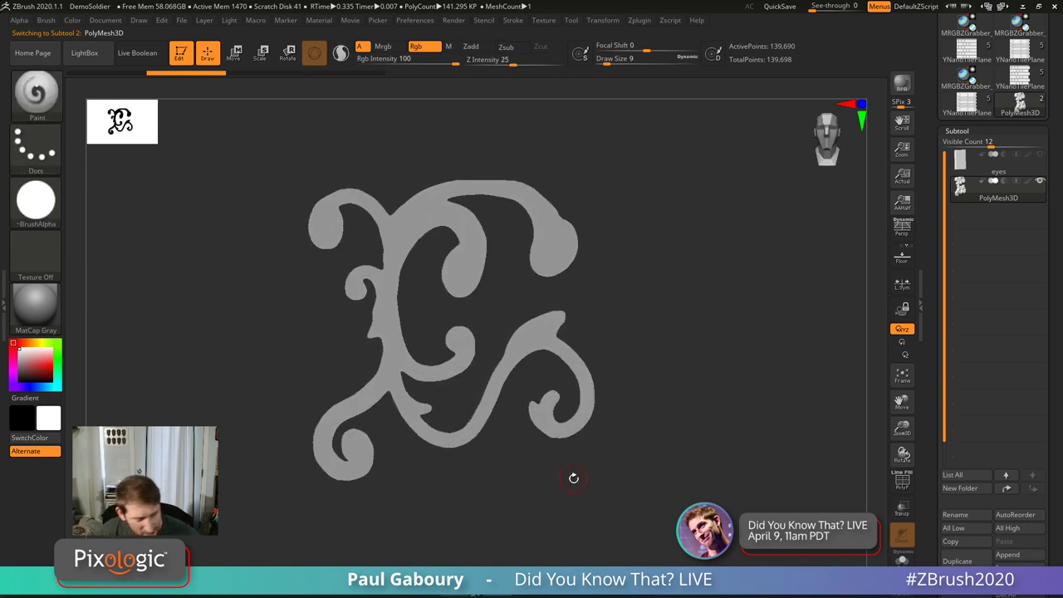
Step: Bevel the scroll mesh's edges with a Bevel Width of 0.03833
{"action": "left_click", "coordinate": [957, 130]}
{"action": "left_click", "coordinate": [968, 144]}
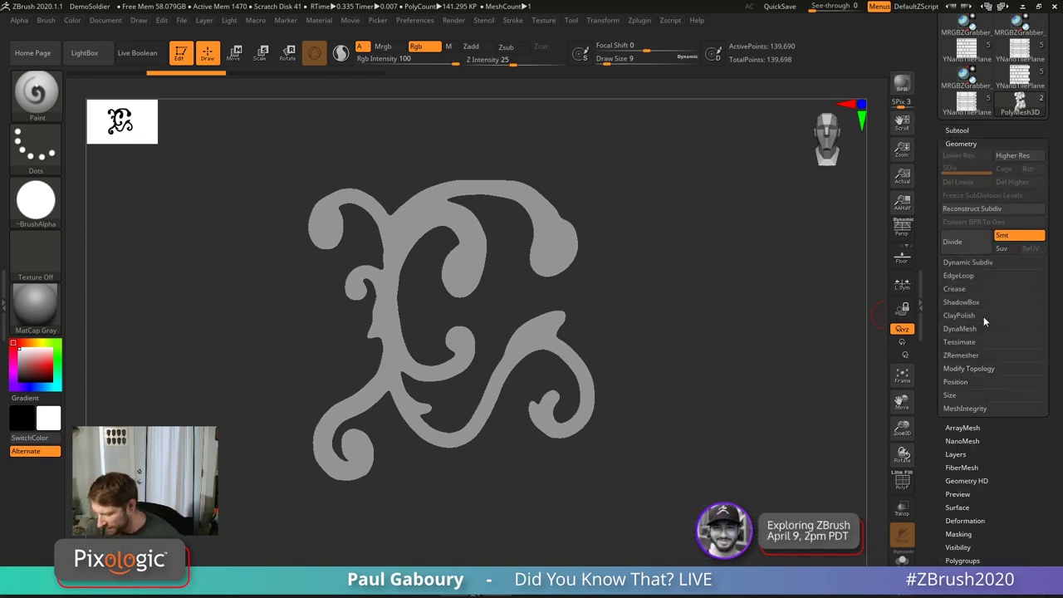
{"action": "left_click", "coordinate": [955, 289]}
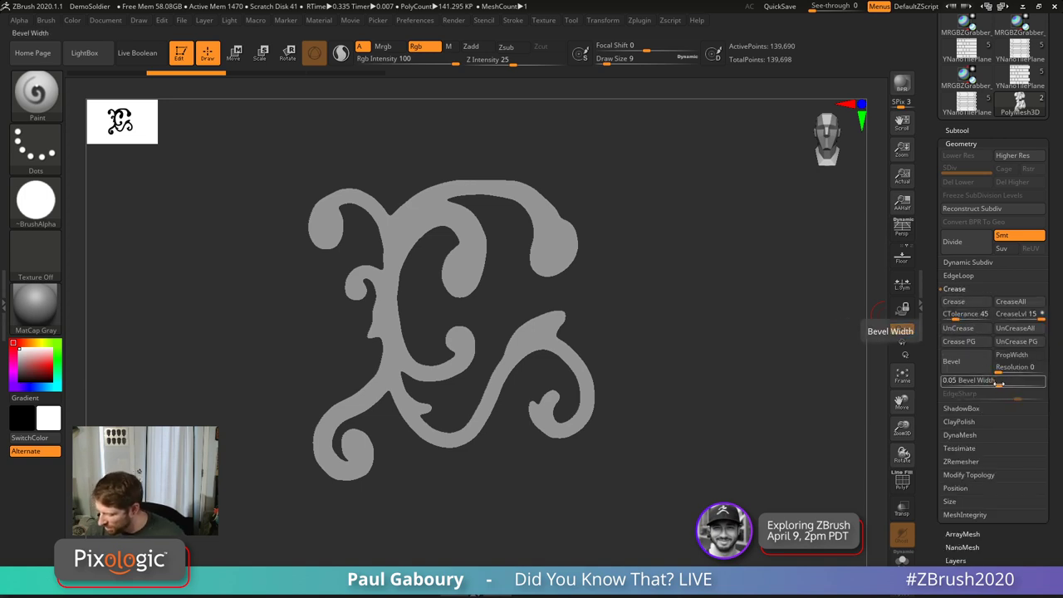
{"action": "left_click_drag", "start_coordinate": [999, 384], "coordinate": [995, 385], "text": "ctrl"}
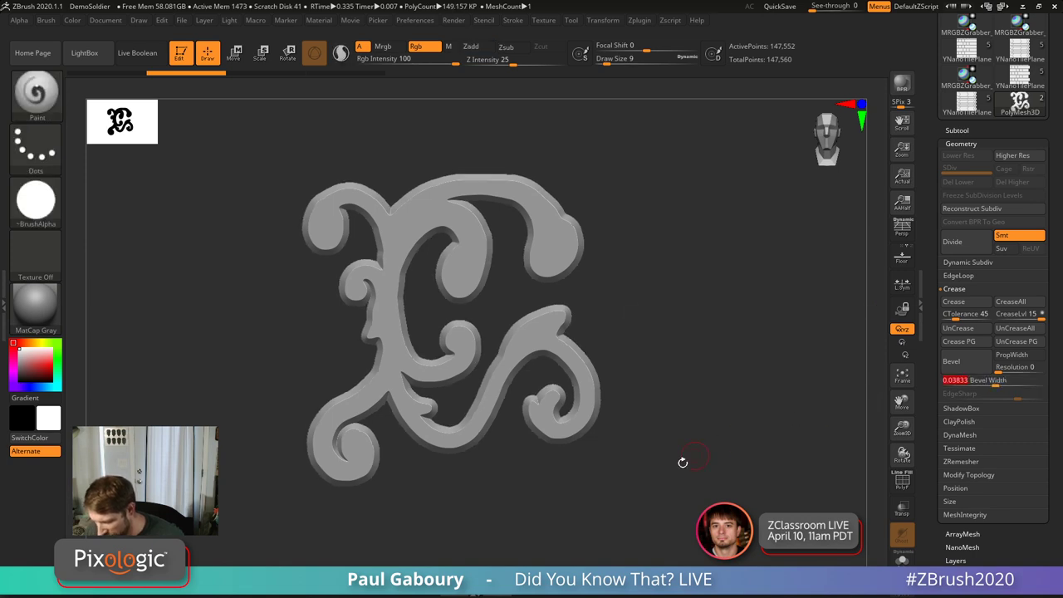
{"action": "mouse_move", "coordinate": [683, 463]}
{"action": "right_mouse_down", "text": "ctrl"}
{"action": "mouse_move", "coordinate": [629, 458]}
{"action": "mouse_move", "coordinate": [634, 444]}
{"action": "mouse_move", "coordinate": [629, 462]}
{"action": "right_mouse_up", "text": "ctrl"}
{"action": "right_click_drag", "start_coordinate": [629, 463], "coordinate": [633, 458], "text": "ctrl"}
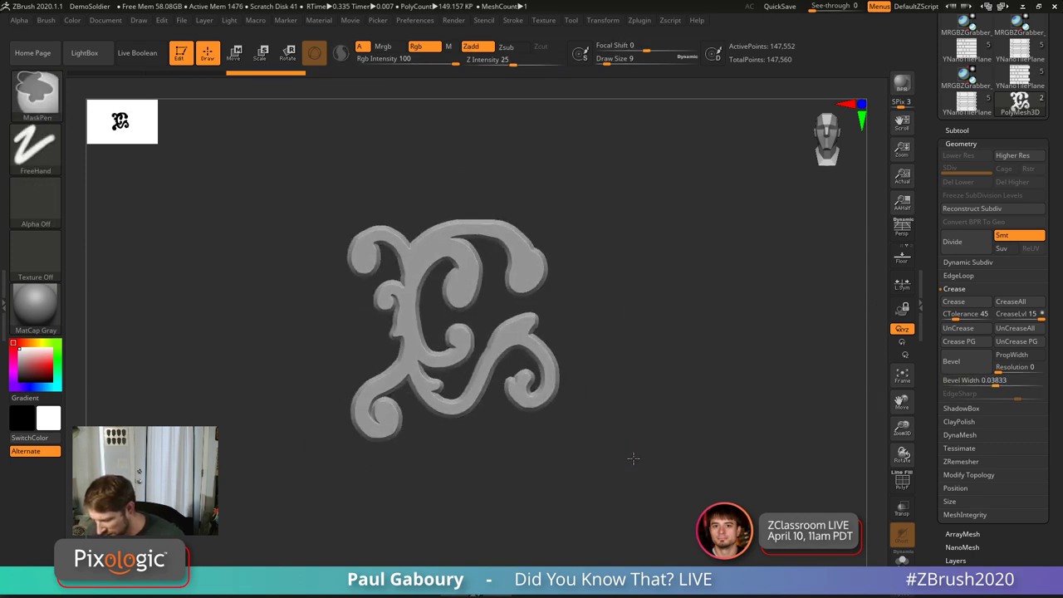
Step: Smooth the beveled scroll mesh with the Polish By Groups deformation
{"action": "scroll", "coordinate": [972, 440], "scroll_direction": "down", "scroll_amount": 5}
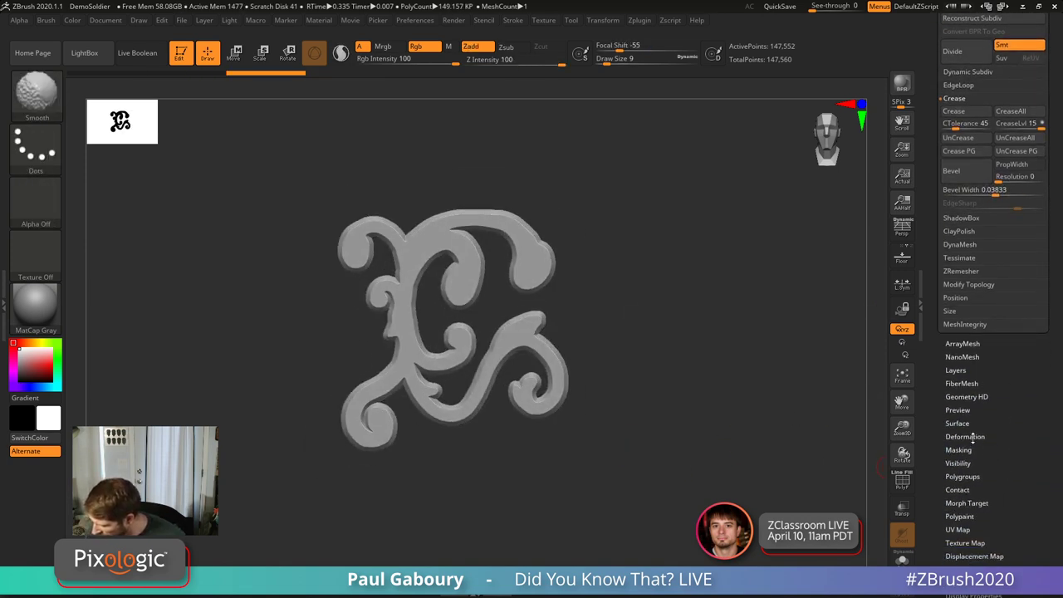
{"action": "left_click", "coordinate": [965, 436]}
{"action": "scroll", "coordinate": [1013, 396], "scroll_direction": "down", "scroll_amount": 3}
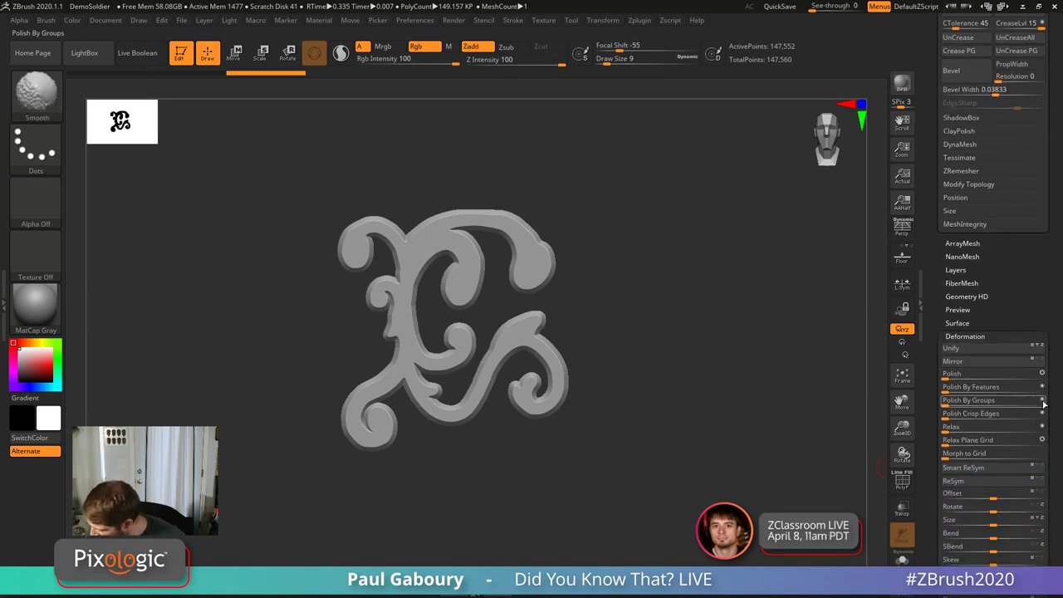
{"action": "left_click_drag", "start_coordinate": [1043, 404], "coordinate": [1051, 405]}
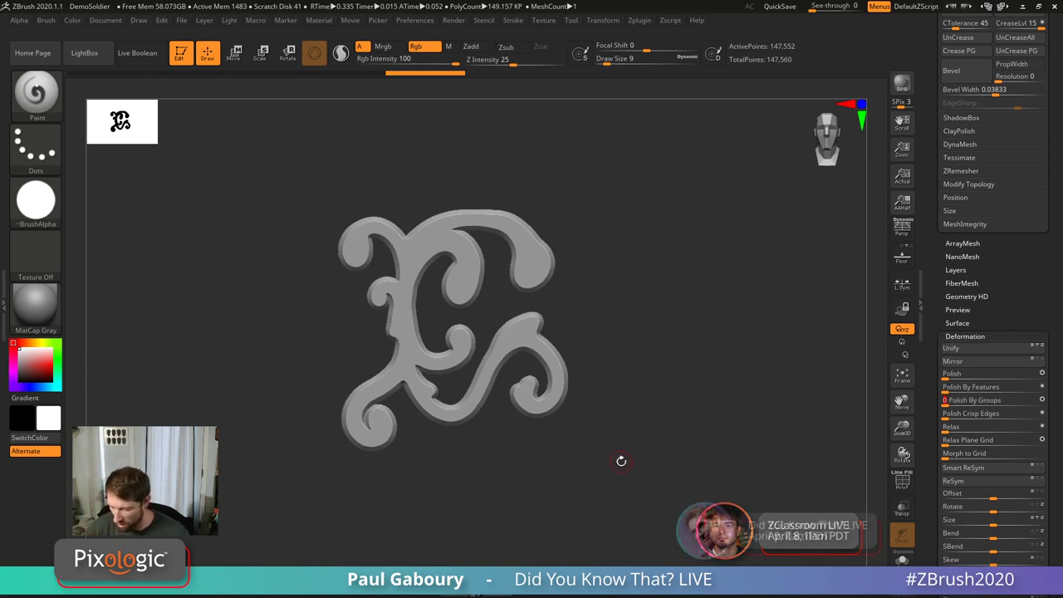
Step: Reshape the outer curve of the scroll's upper arch with the Move brush at Draw Size 29
{"action": "key", "text": "b"}
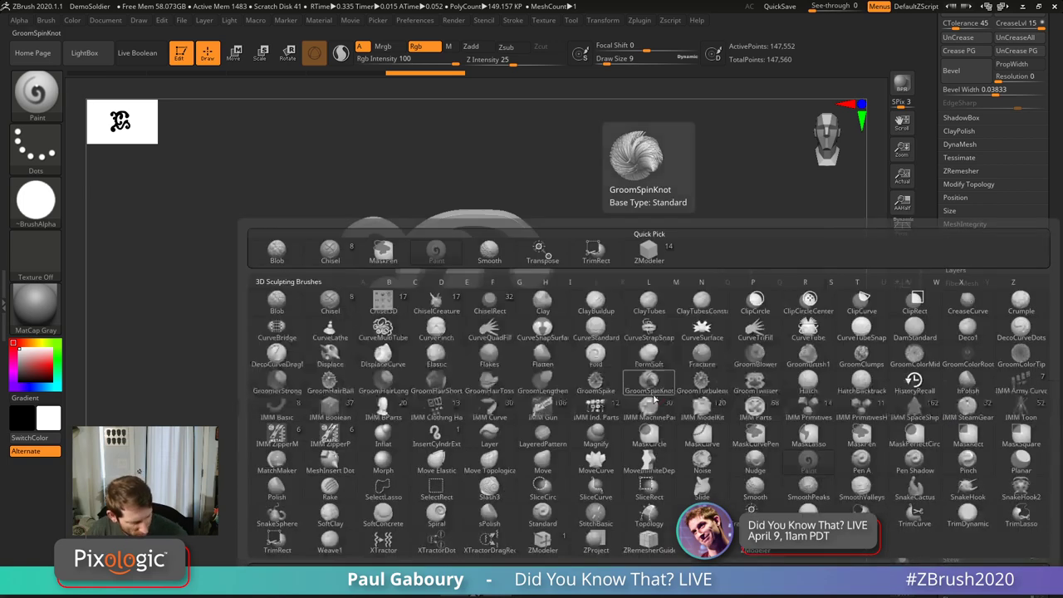
{"action": "key", "text": "m"}
{"action": "key", "text": "v"}
{"action": "key", "text": "s"}
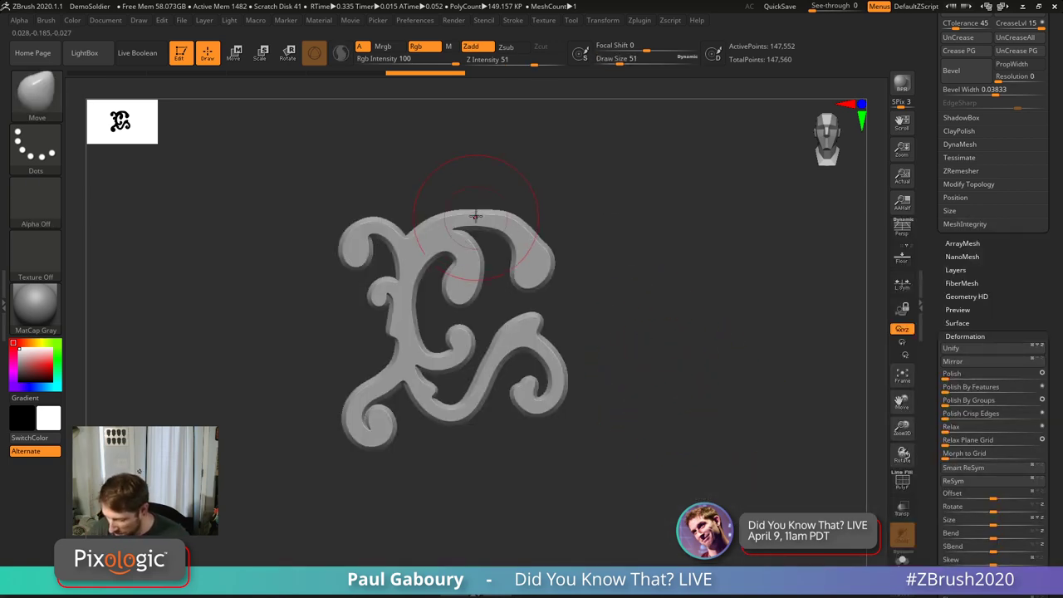
{"action": "key", "text": "s"}
{"action": "mouse_move", "coordinate": [480, 216]}
{"action": "left_mouse_down"}
{"action": "mouse_move", "coordinate": [541, 239]}
{"action": "mouse_move", "coordinate": [493, 213]}
{"action": "mouse_move", "coordinate": [530, 235]}
{"action": "left_mouse_up"}
Step: Apply Polish By Groups again to smooth the reshaped arch and check the scroll from another angle
{"action": "left_click_drag", "start_coordinate": [947, 403], "coordinate": [1044, 405]}
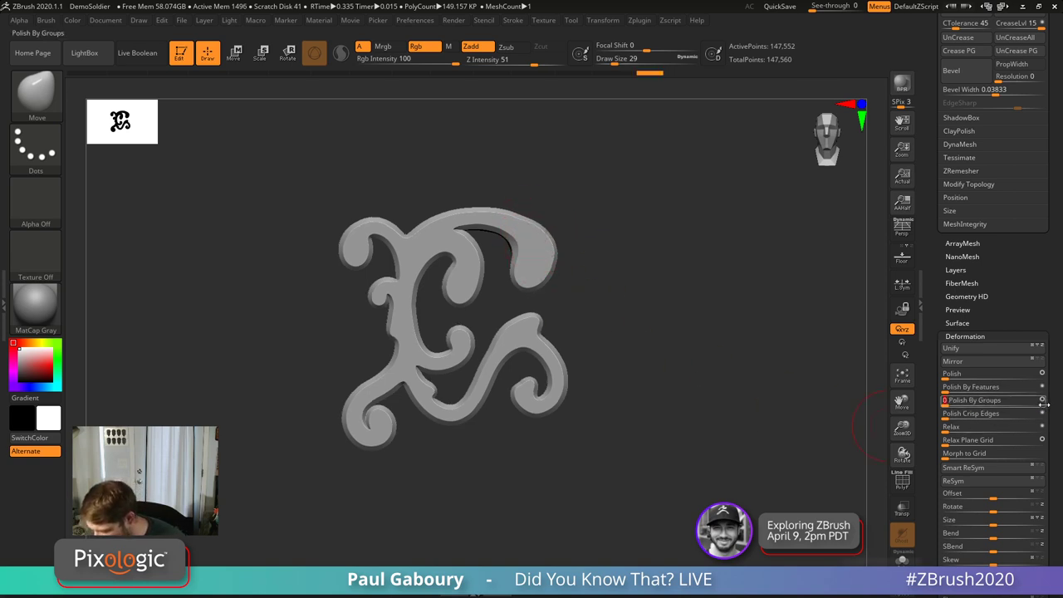
{"action": "right_click_drag", "start_coordinate": [615, 417], "coordinate": [559, 399], "text": "ctrl"}
{"action": "mouse_move", "coordinate": [559, 401]}
{"action": "left_mouse_down"}
{"action": "mouse_move", "coordinate": [570, 415]}
{"action": "mouse_move", "coordinate": [641, 408]}
{"action": "mouse_move", "coordinate": [550, 420]}
{"action": "mouse_move", "coordinate": [549, 448]}
{"action": "mouse_move", "coordinate": [551, 404]}
{"action": "mouse_move", "coordinate": [560, 398]}
{"action": "mouse_move", "coordinate": [586, 439]}
{"action": "mouse_move", "coordinate": [655, 409]}
{"action": "mouse_move", "coordinate": [633, 398]}
{"action": "left_mouse_up"}
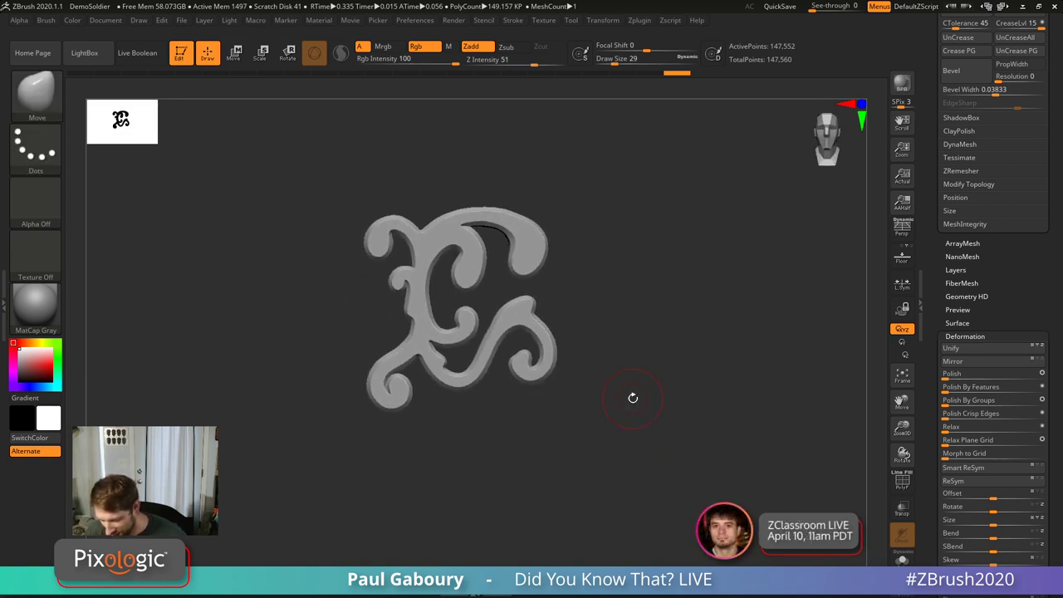
Step: Show the cube slab subtool again and inspect the beveled scroll standing out from it
{"action": "left_click", "coordinate": [973, 337]}
{"action": "scroll", "coordinate": [1055, 481], "scroll_direction": "up", "scroll_amount": 10}
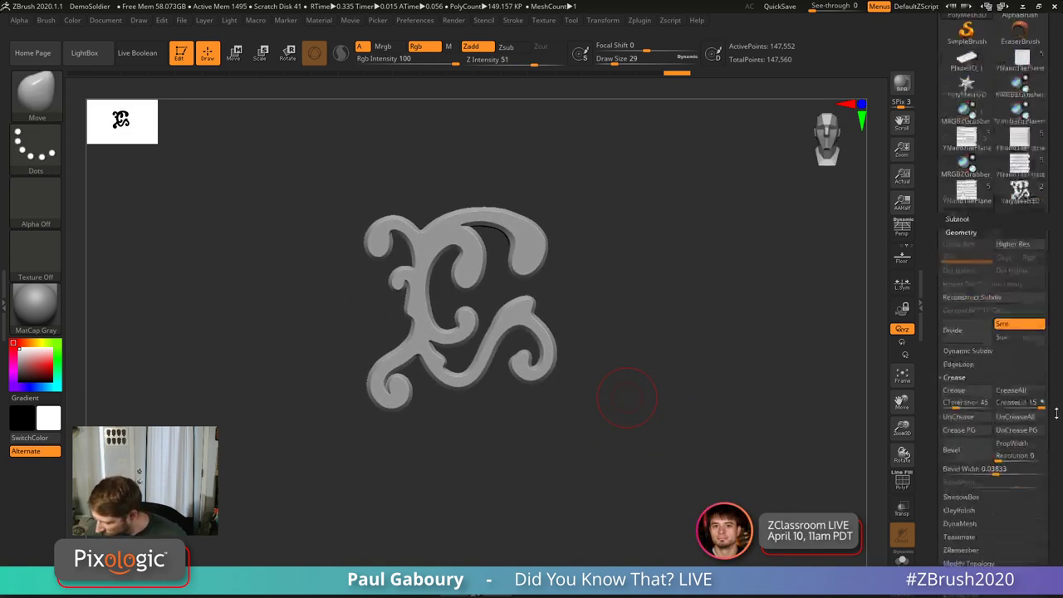
{"action": "scroll", "coordinate": [1055, 481], "scroll_direction": "down", "scroll_amount": 12}
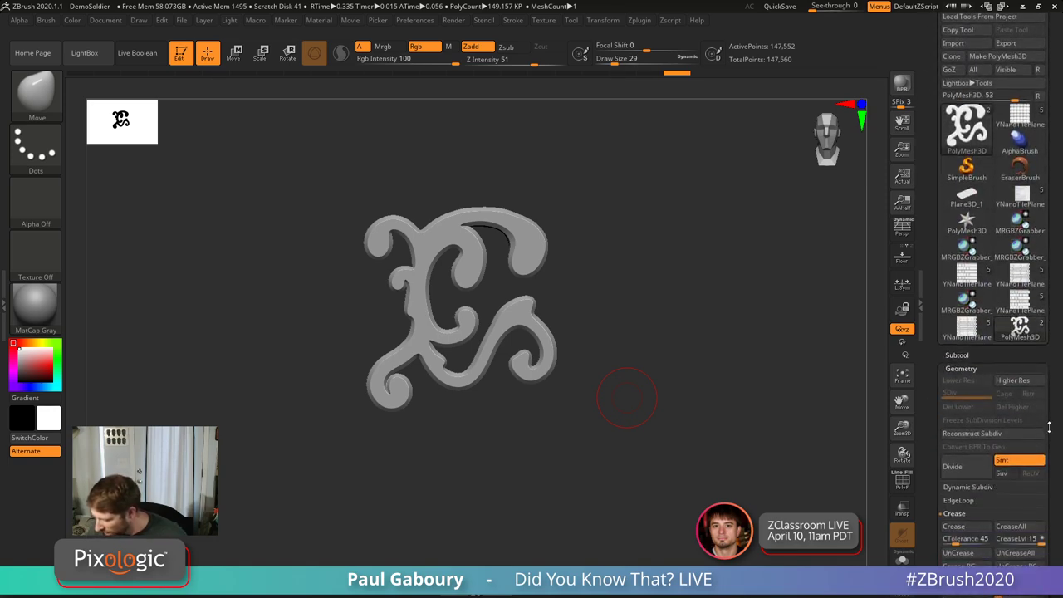
{"action": "key", "text": "shift"}
{"action": "left_click", "coordinate": [1041, 355]}
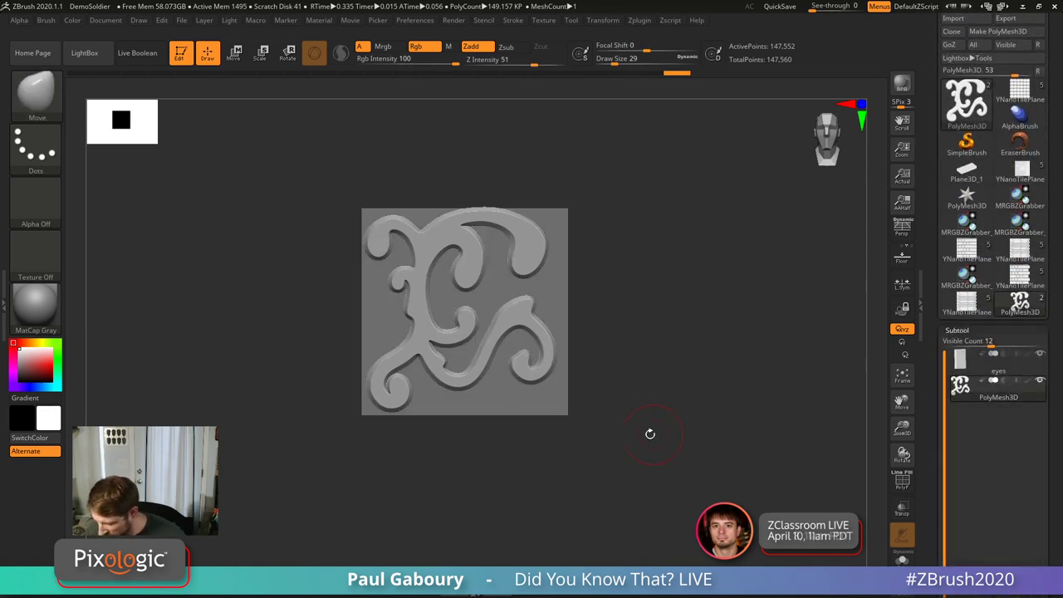
{"action": "left_click_drag", "start_coordinate": [654, 420], "coordinate": [616, 409]}
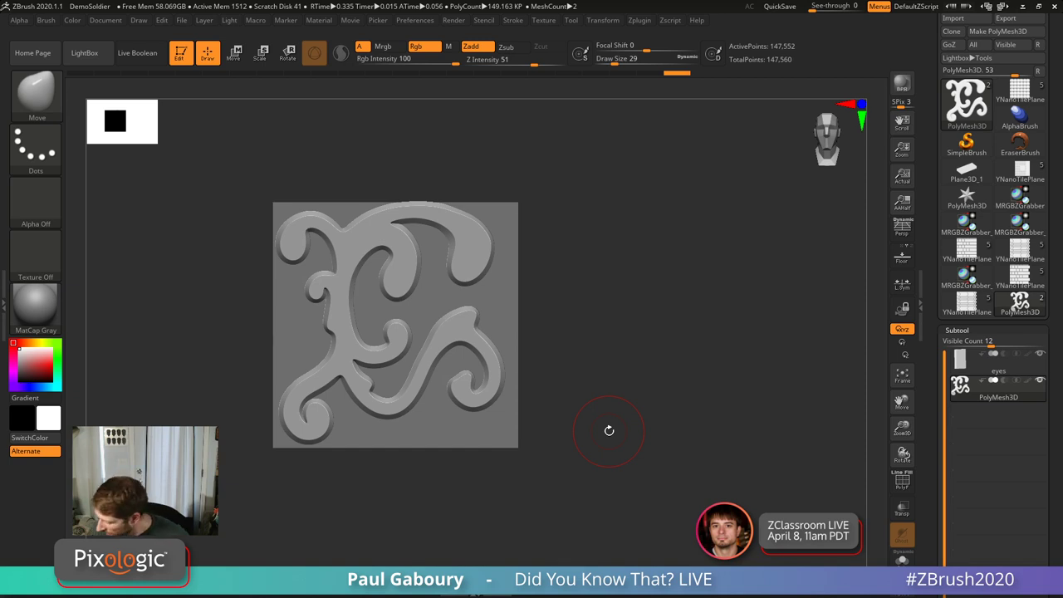
{"action": "left_click_drag", "start_coordinate": [658, 423], "coordinate": [687, 416]}
Step: Toggle the Spotlight images on and off to compare the painted scroll with the sculpted mesh
{"action": "key", "text": "shift+z"}
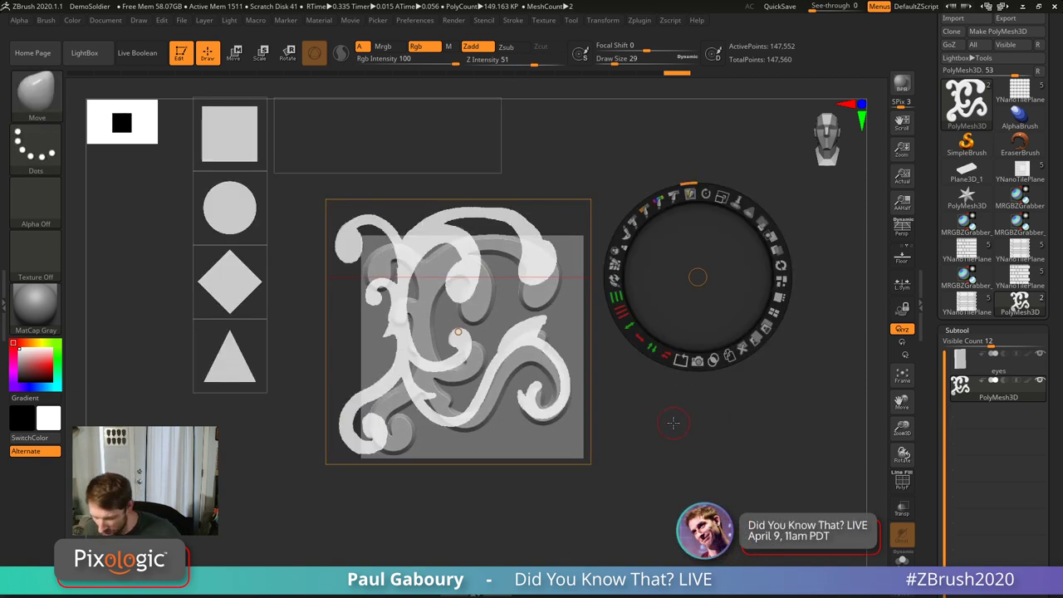
{"action": "key", "text": "shift+z"}
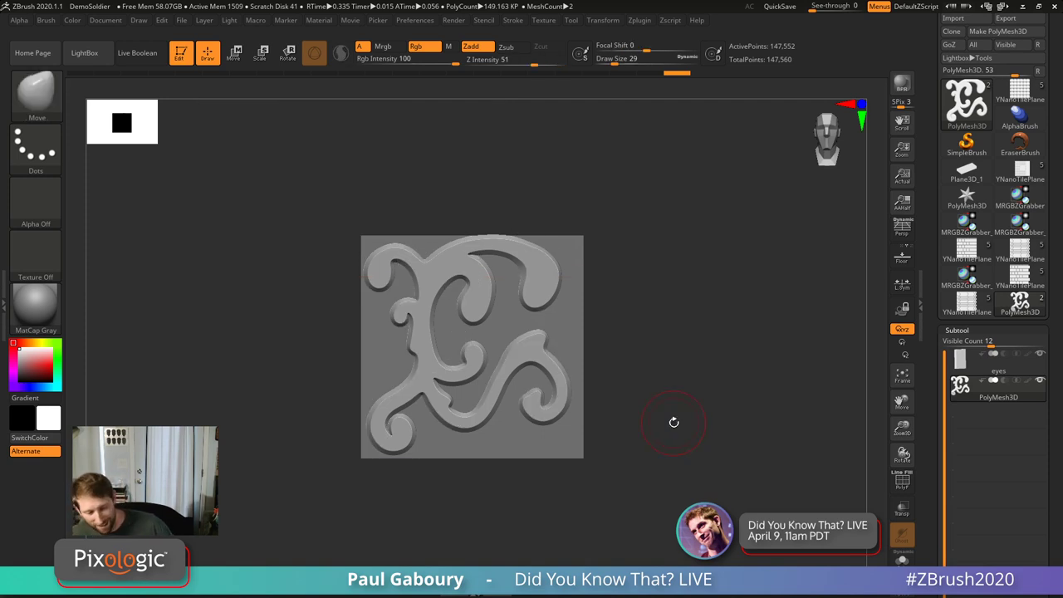
{"action": "key", "text": "shift+z"}
{"action": "key", "text": "shift+z"}
{"action": "key", "text": "shift+z"}
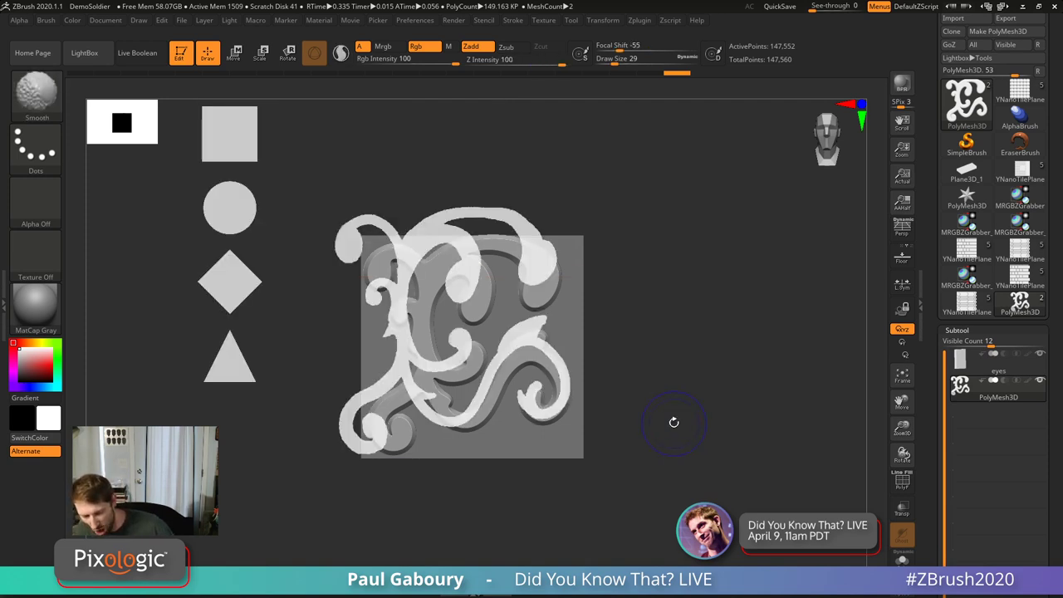
{"action": "key", "text": "shift+z"}
{"action": "key", "text": "shift+z"}
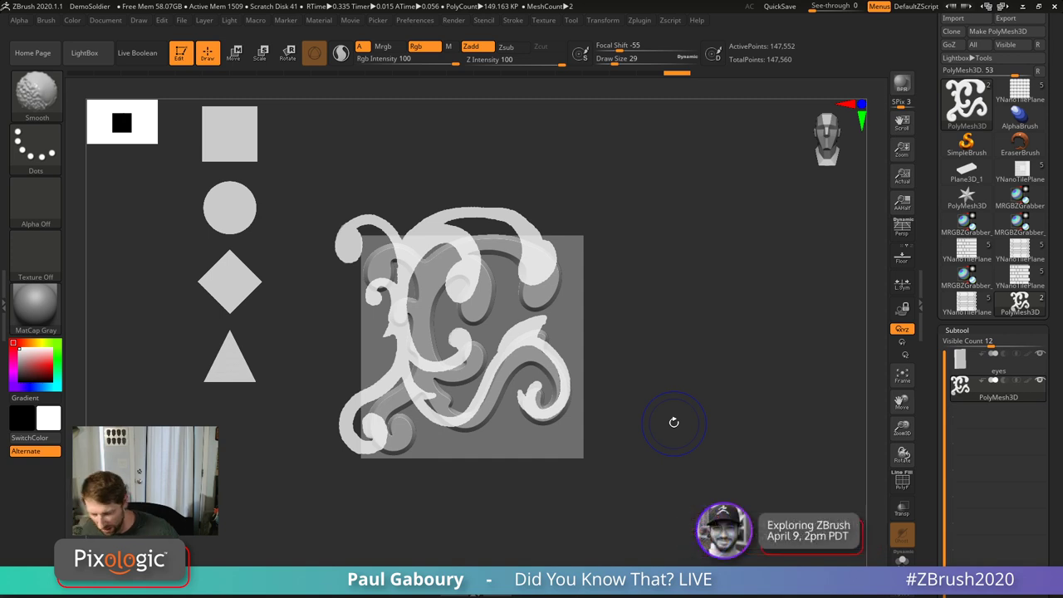
{"action": "key", "text": "shift+z"}
Step: Toggle Turn On Spotlight several times to demonstrate hiding and showing the painted images, ending with the Spotlight dial open for editing
{"action": "left_click", "coordinate": [544, 20]}
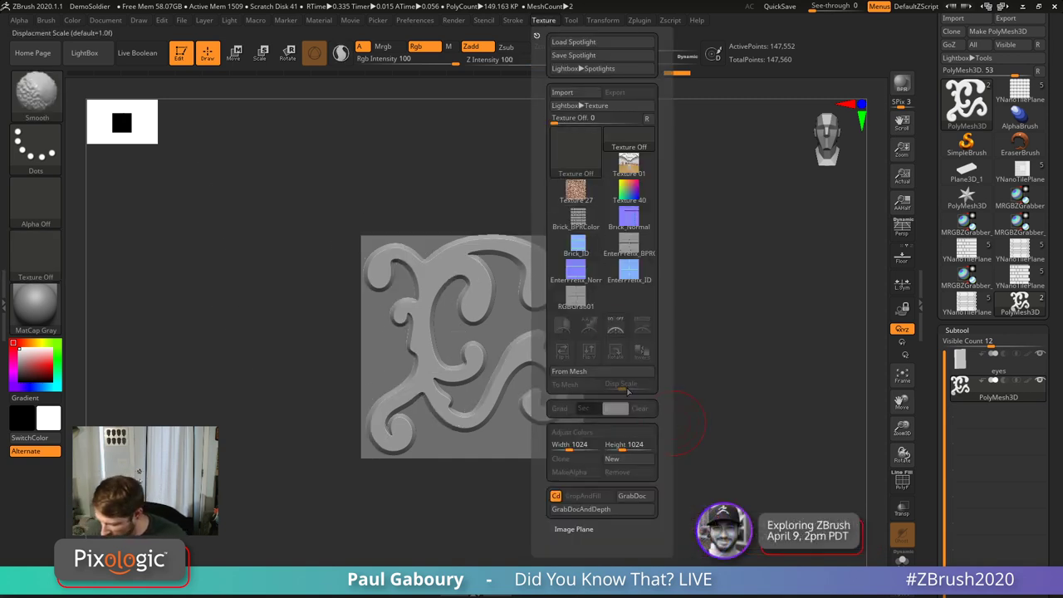
{"action": "left_click", "coordinate": [615, 327]}
{"action": "left_click", "coordinate": [615, 326]}
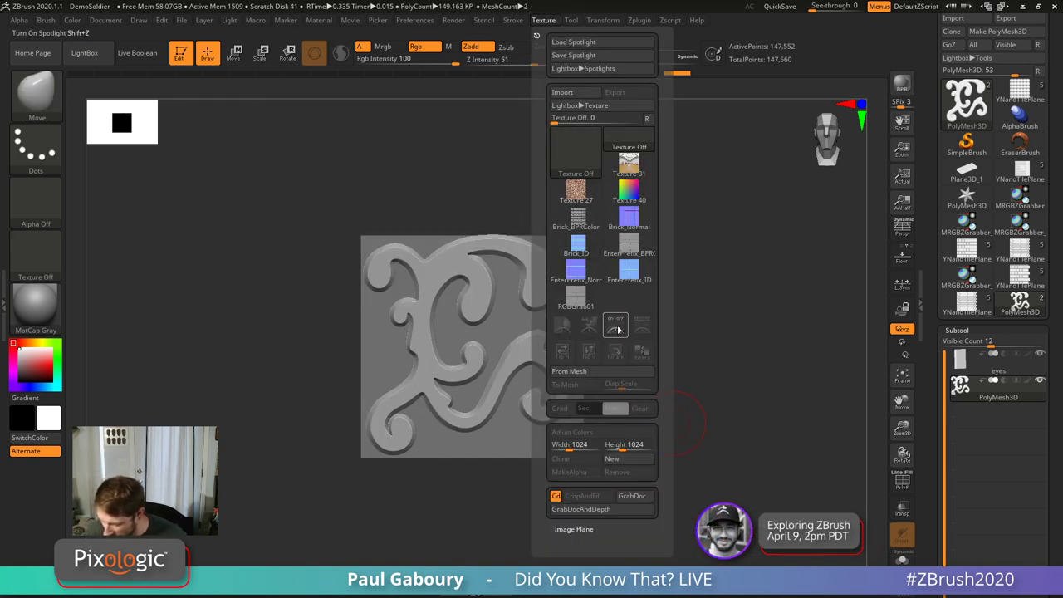
{"action": "left_click", "coordinate": [616, 327]}
{"action": "left_click", "coordinate": [615, 326]}
{"action": "left_click", "coordinate": [615, 326]}
{"action": "left_click", "coordinate": [615, 328]}
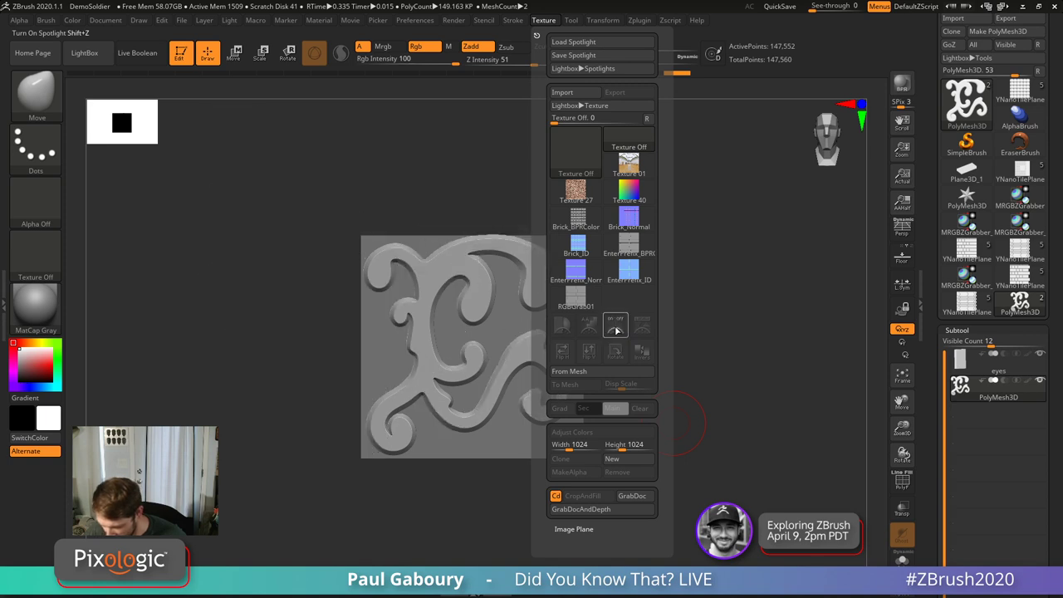
{"action": "left_click", "coordinate": [616, 328]}
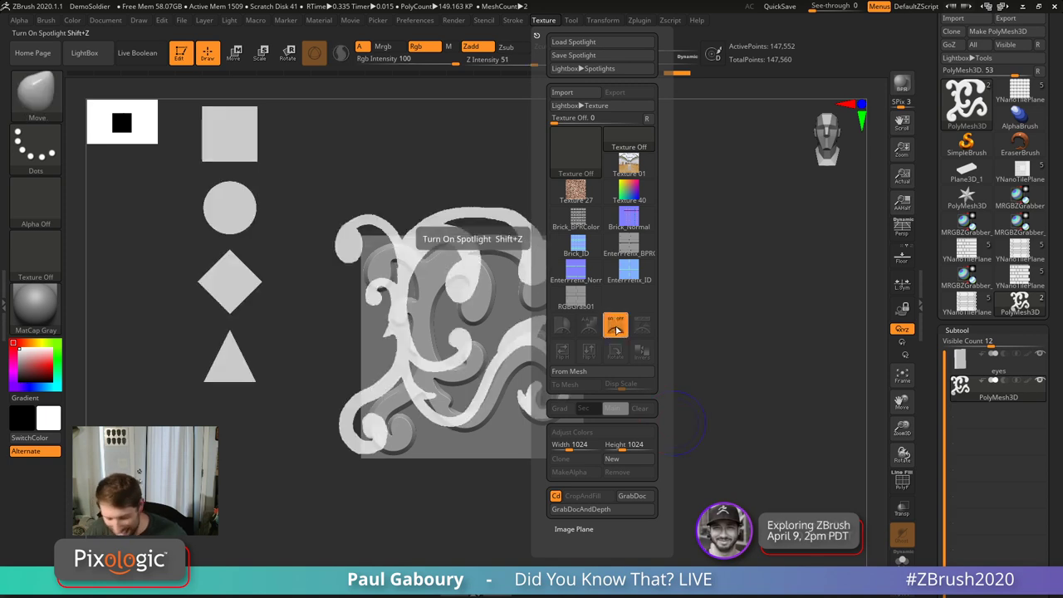
{"action": "key", "text": "z"}
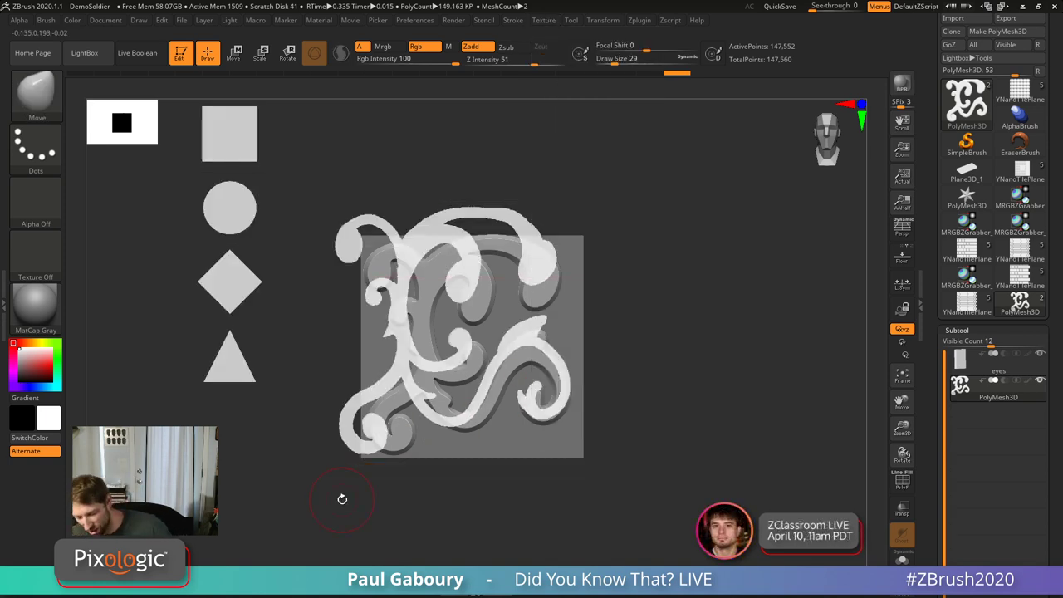
{"action": "key", "text": "z"}
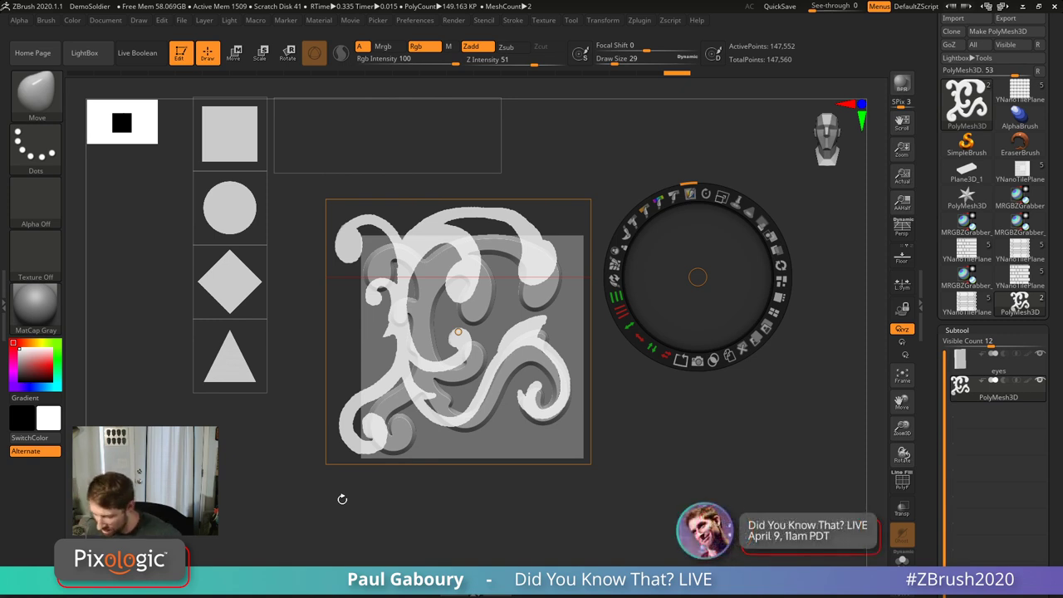
Step: Paint a test stroke across the scroll image, undo it, and move the image toward the slab's right side
{"action": "left_click_drag", "start_coordinate": [477, 339], "coordinate": [626, 374]}
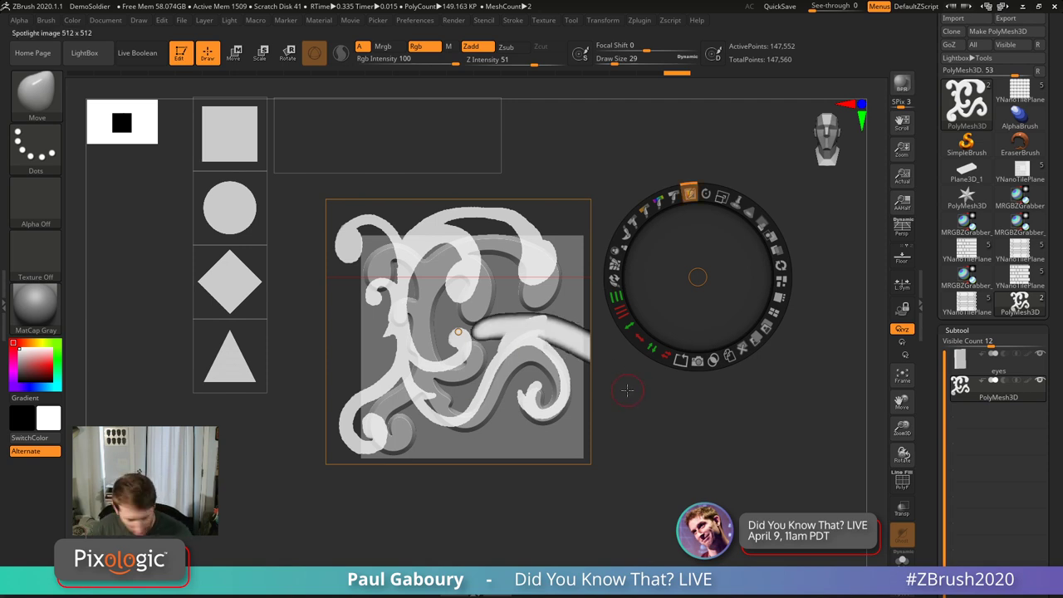
{"action": "key", "text": "ctrl+z"}
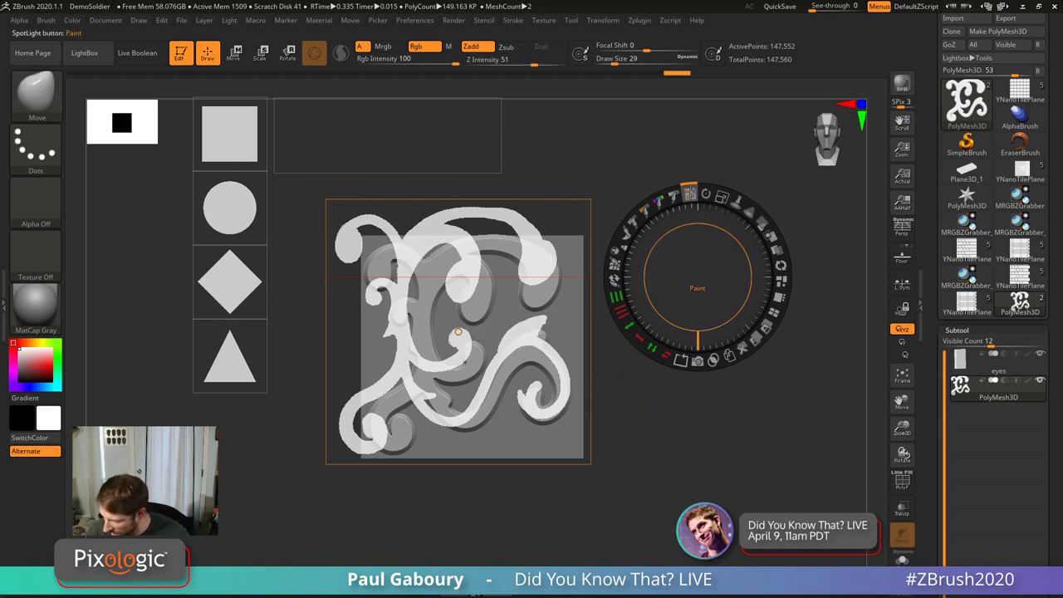
{"action": "left_click_drag", "start_coordinate": [491, 313], "coordinate": [728, 323]}
{"action": "left_click_drag", "start_coordinate": [445, 345], "coordinate": [118, 418]}
{"action": "left_click_drag", "start_coordinate": [332, 425], "coordinate": [676, 299]}
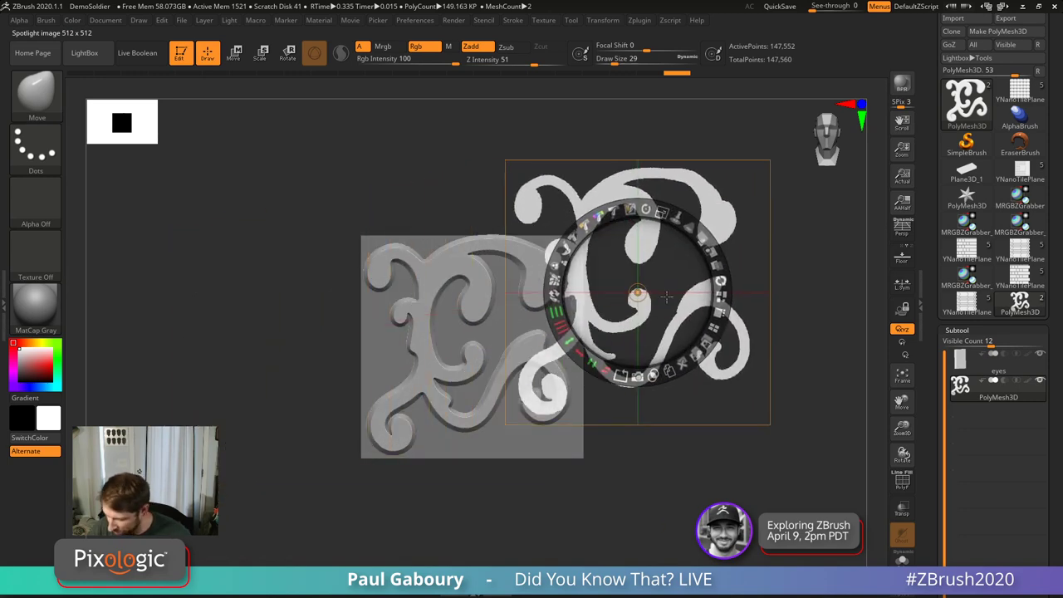
Step: Tile the Spotlight images and place the circle image over the sculpted slab, away from the enlarged scroll image
{"action": "left_click", "coordinate": [718, 314]}
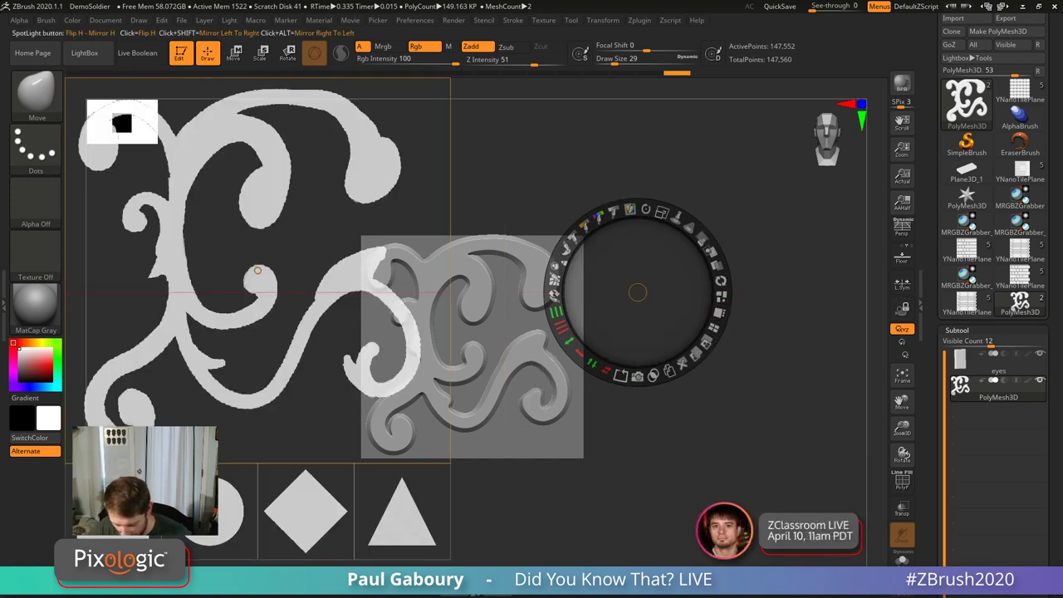
{"action": "left_click_drag", "start_coordinate": [308, 362], "coordinate": [212, 366]}
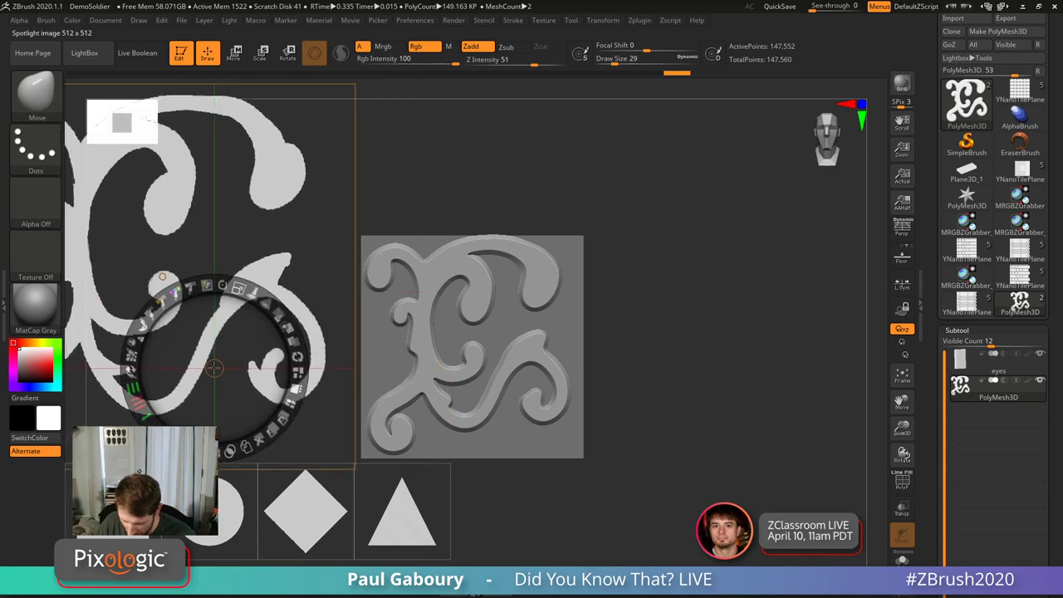
{"action": "left_click_drag", "start_coordinate": [206, 523], "coordinate": [672, 244]}
{"action": "left_click_drag", "start_coordinate": [681, 398], "coordinate": [542, 307]}
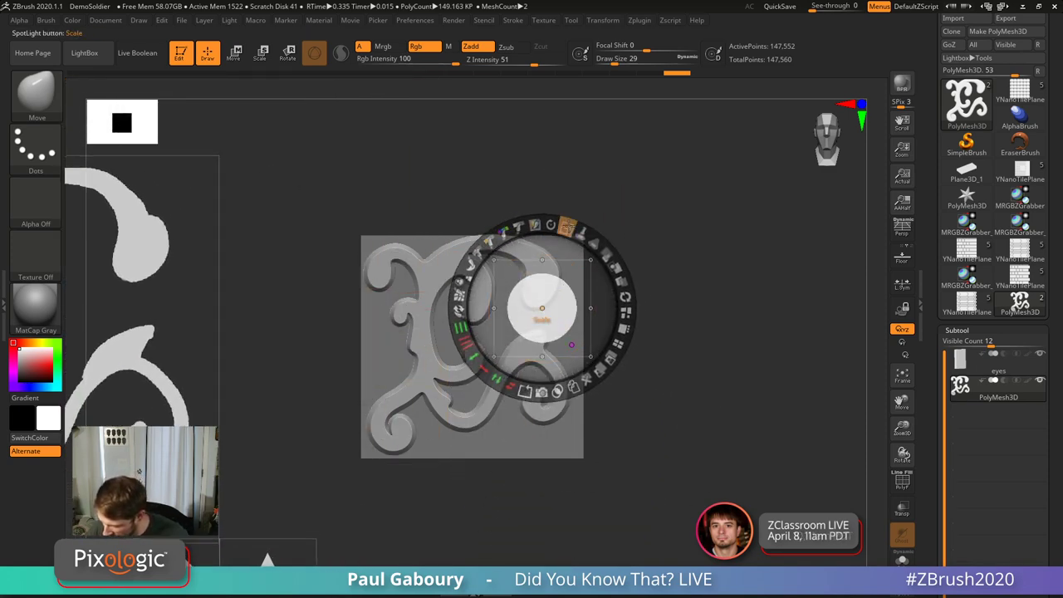
Step: Center the Spotlight dial on the circle image and scale the circle up to roughly the dial's size
{"action": "mouse_move", "coordinate": [571, 228]}
{"action": "left_mouse_down"}
{"action": "mouse_move", "coordinate": [676, 285]}
{"action": "mouse_move", "coordinate": [637, 287]}
{"action": "mouse_move", "coordinate": [652, 270]}
{"action": "mouse_move", "coordinate": [618, 245]}
{"action": "mouse_move", "coordinate": [544, 218]}
{"action": "mouse_move", "coordinate": [570, 222]}
{"action": "left_mouse_up"}
{"action": "left_click_drag", "start_coordinate": [563, 312], "coordinate": [577, 323]}
{"action": "left_click_drag", "start_coordinate": [699, 354], "coordinate": [694, 355]}
{"action": "left_click_drag", "start_coordinate": [557, 319], "coordinate": [547, 333]}
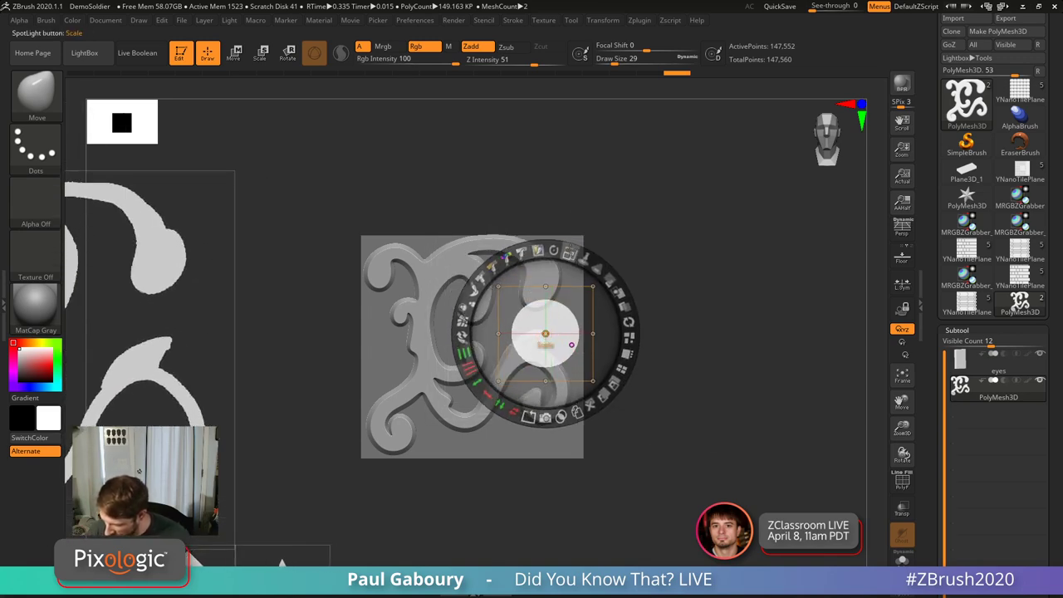
{"action": "left_click_drag", "start_coordinate": [570, 248], "coordinate": [667, 359]}
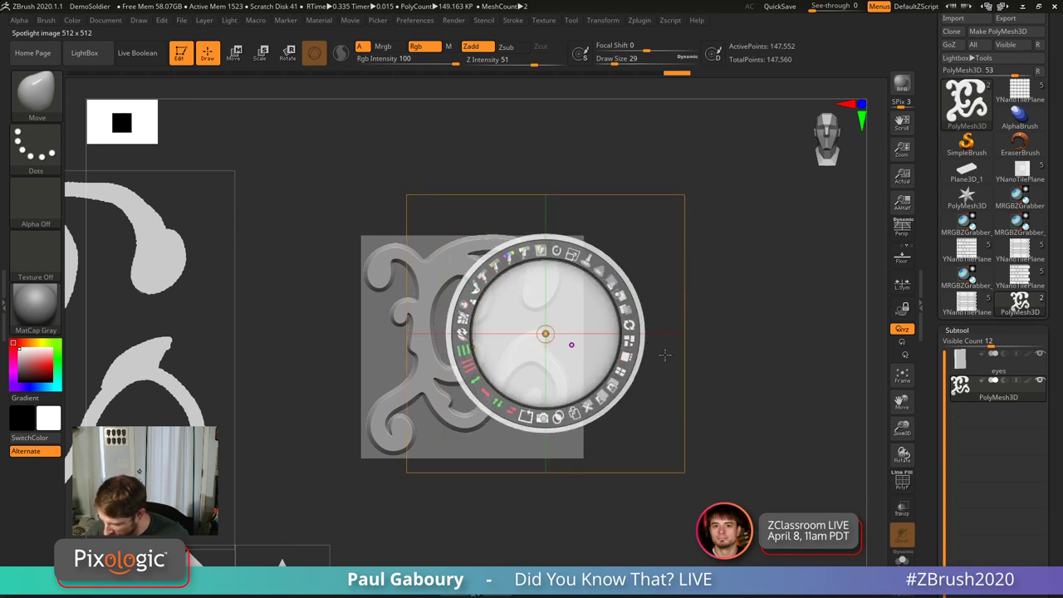
Step: Duplicate the large circle, shrink the copy about its center, and subtract it from the large circle to form a ring
{"action": "left_click", "coordinate": [578, 415]}
{"action": "left_click_drag", "start_coordinate": [481, 337], "coordinate": [570, 339]}
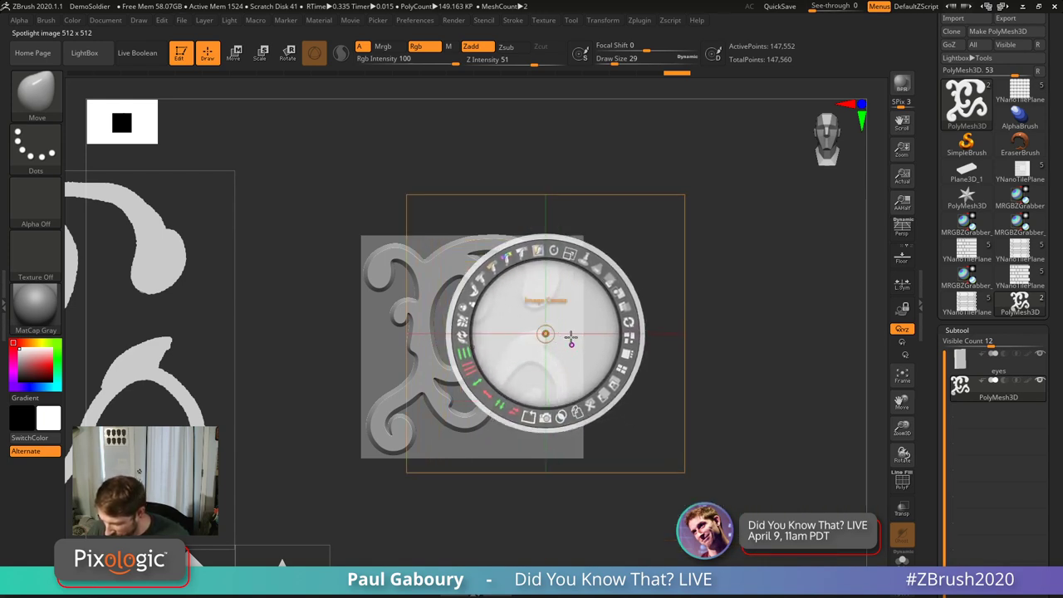
{"action": "left_click_drag", "start_coordinate": [569, 253], "coordinate": [494, 265]}
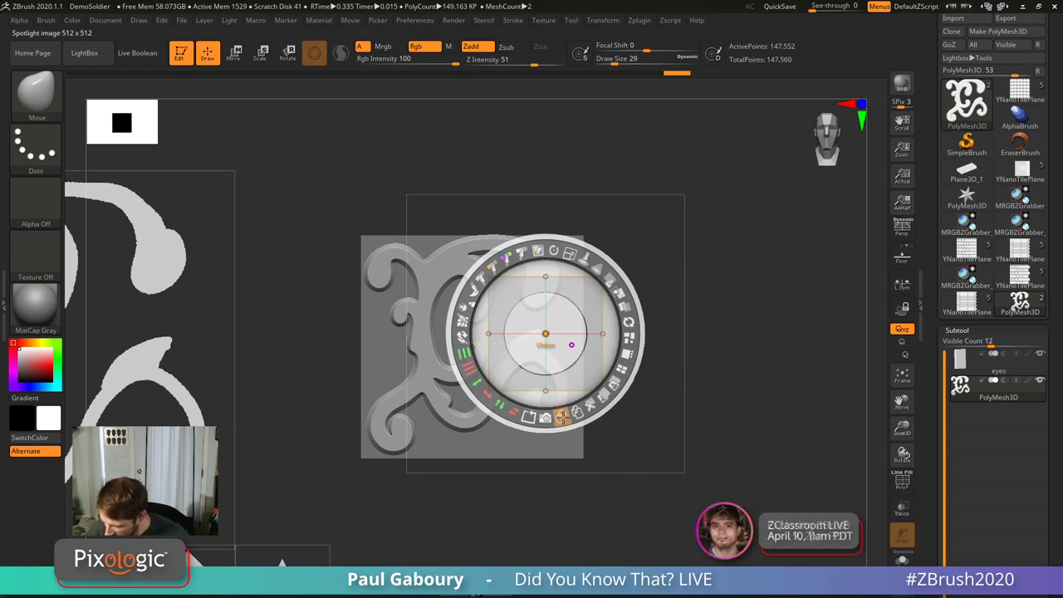
Step: Shrink the inner circle until it is smaller than the ring's hole, and duplicate it with one copy set apart
{"action": "left_click_drag", "start_coordinate": [570, 253], "coordinate": [521, 246]}
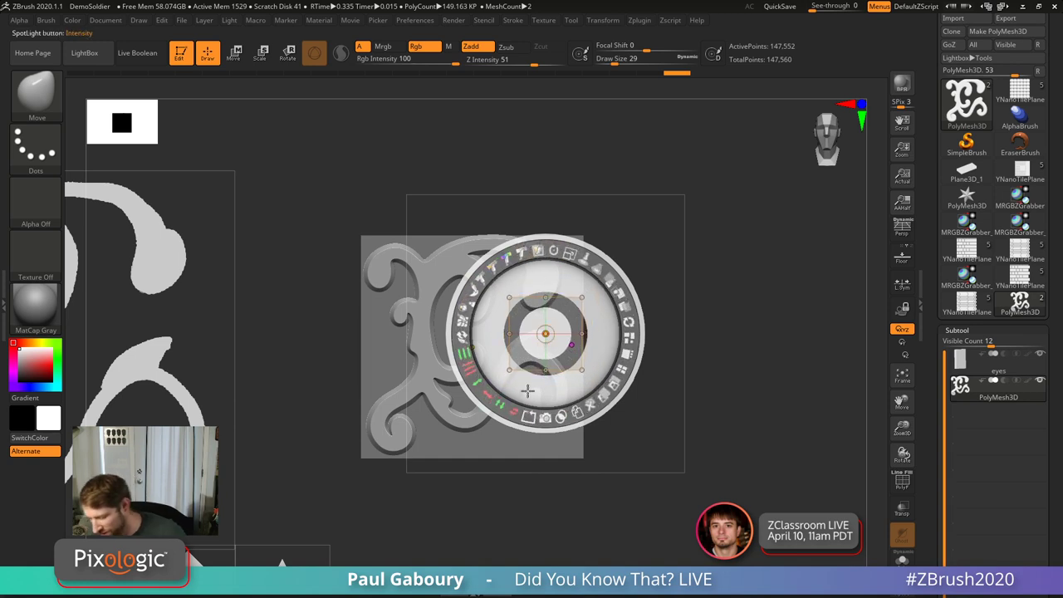
{"action": "left_click", "coordinate": [579, 416]}
{"action": "left_click_drag", "start_coordinate": [531, 336], "coordinate": [785, 167]}
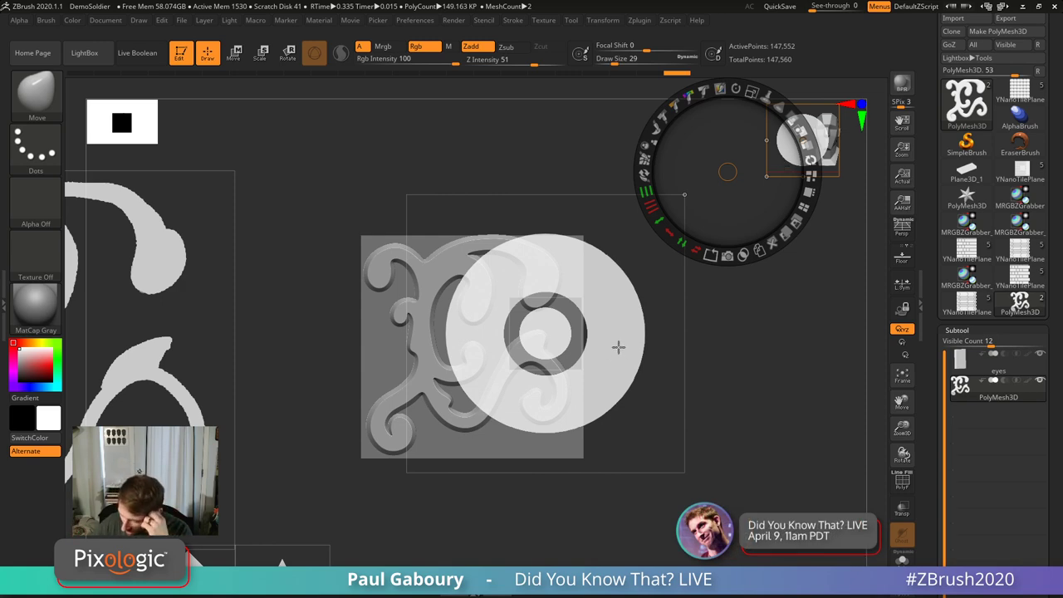
Step: Separate the shapes, placing the ring at the slab's right side and the two small circles above the slab
{"action": "left_click_drag", "start_coordinate": [617, 362], "coordinate": [787, 302]}
{"action": "left_click_drag", "start_coordinate": [539, 338], "coordinate": [289, 172]}
{"action": "left_click_drag", "start_coordinate": [802, 141], "coordinate": [413, 137]}
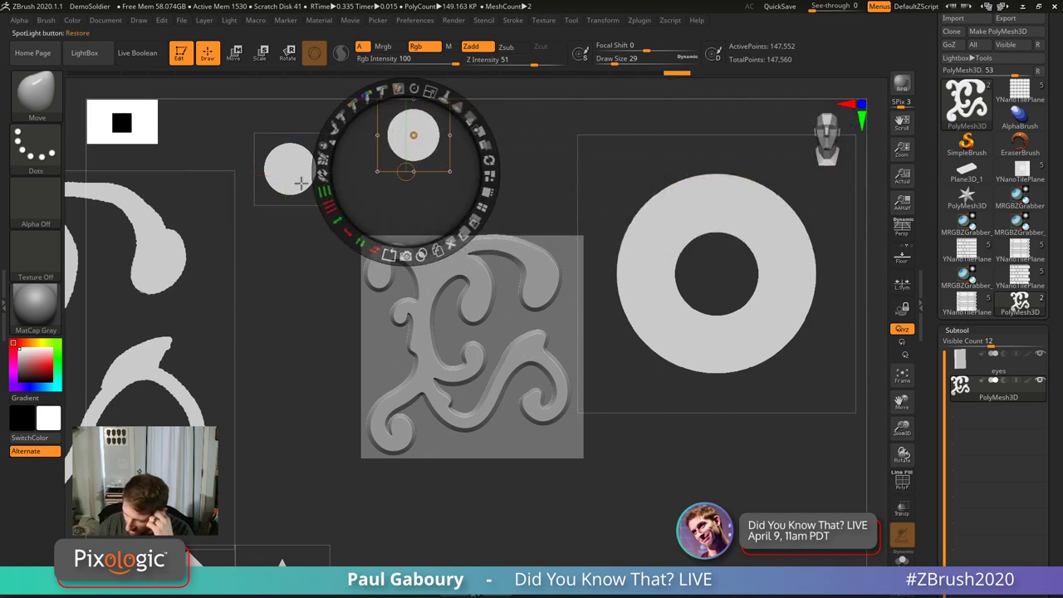
{"action": "left_click_drag", "start_coordinate": [301, 182], "coordinate": [264, 158]}
{"action": "left_click_drag", "start_coordinate": [409, 149], "coordinate": [368, 142]}
{"action": "left_click_drag", "start_coordinate": [759, 313], "coordinate": [736, 318]}
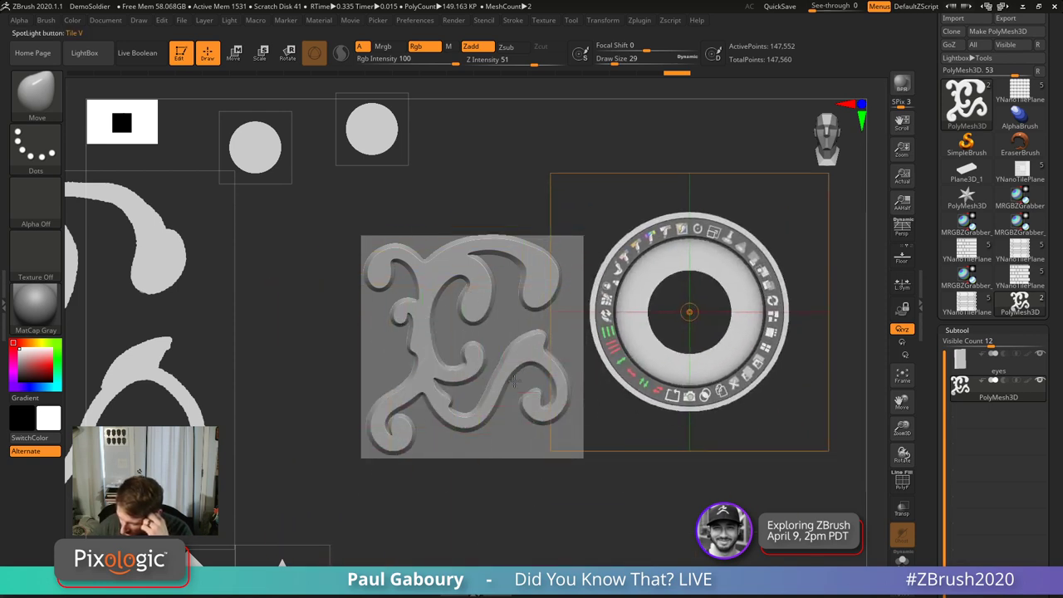
Step: Center a small circle inside the ring, merge it into the ring image with Union, and move the circle back out
{"action": "left_click_drag", "start_coordinate": [371, 129], "coordinate": [700, 330]}
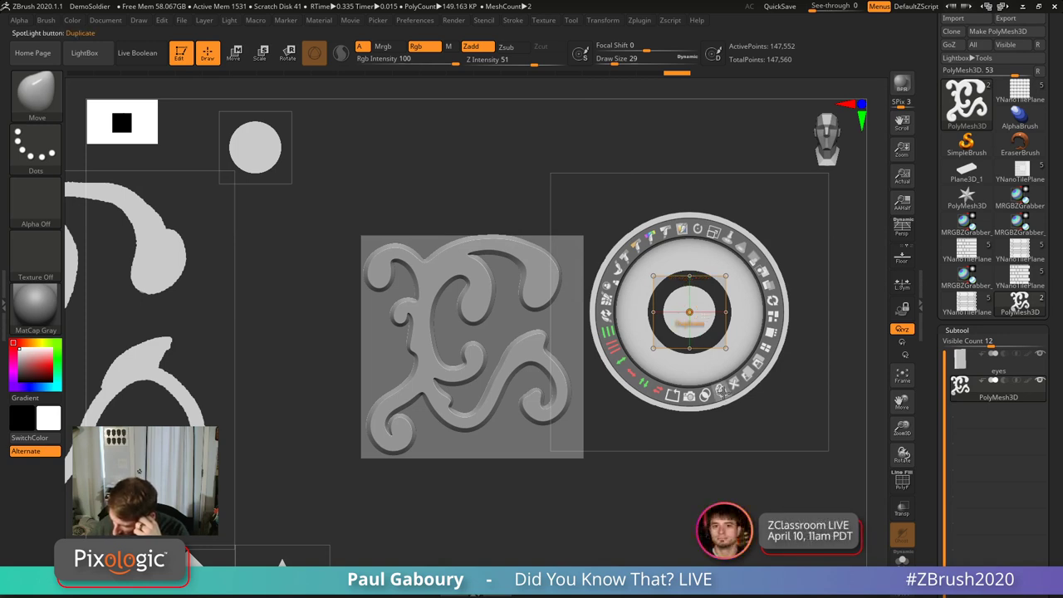
{"action": "left_click", "coordinate": [705, 395]}
{"action": "left_click_drag", "start_coordinate": [701, 325], "coordinate": [408, 173]}
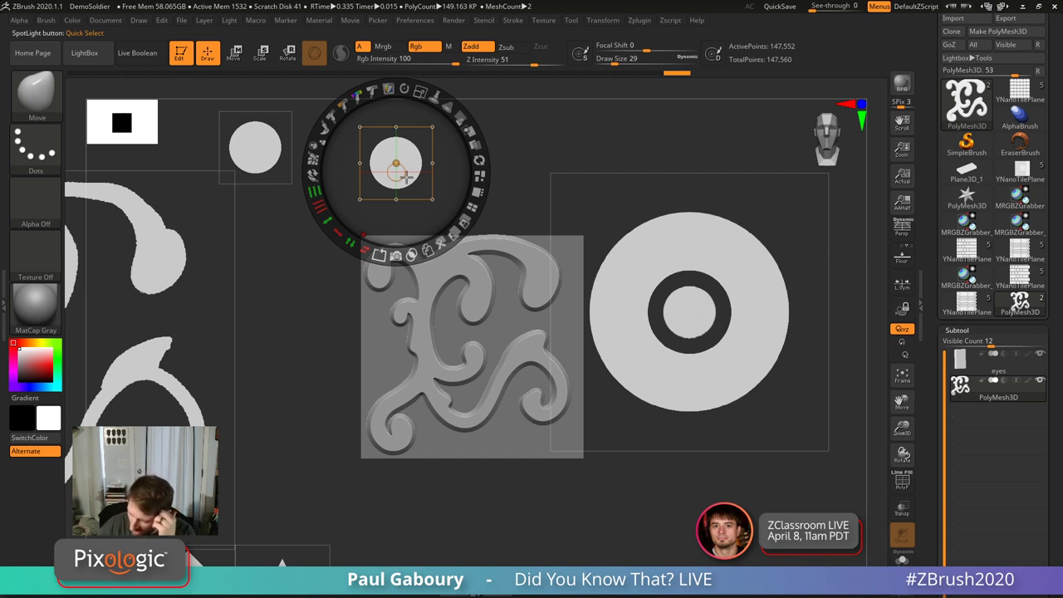
Step: Try stretching the small circle vertically over the ring, undo the stretches, and return the circle above the slab
{"action": "left_click_drag", "start_coordinate": [406, 177], "coordinate": [714, 328]}
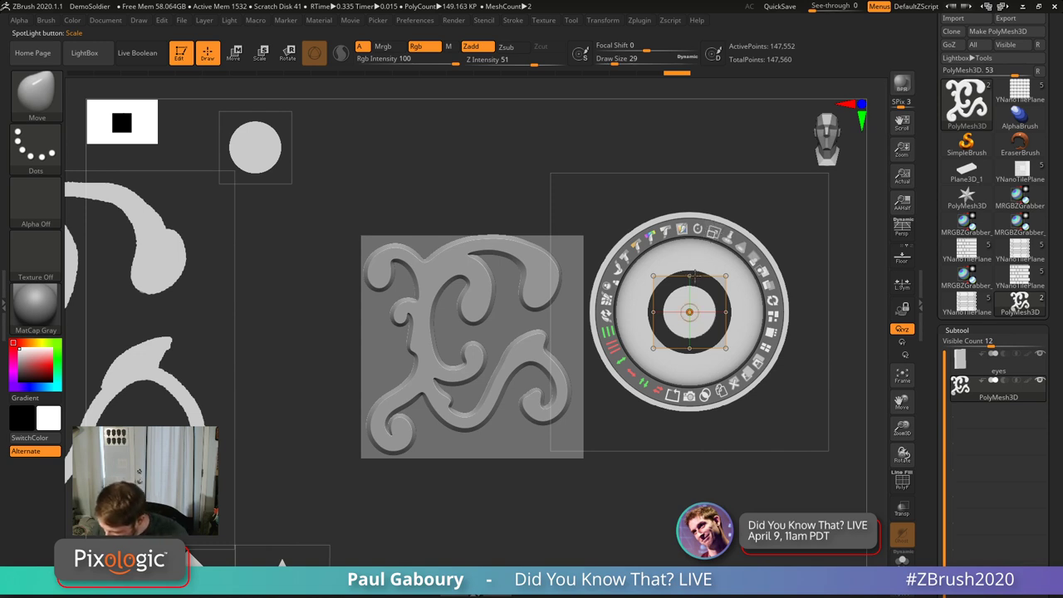
{"action": "left_click_drag", "start_coordinate": [695, 275], "coordinate": [694, 176], "text": "ctrl"}
{"action": "key", "text": "ctrl+z"}
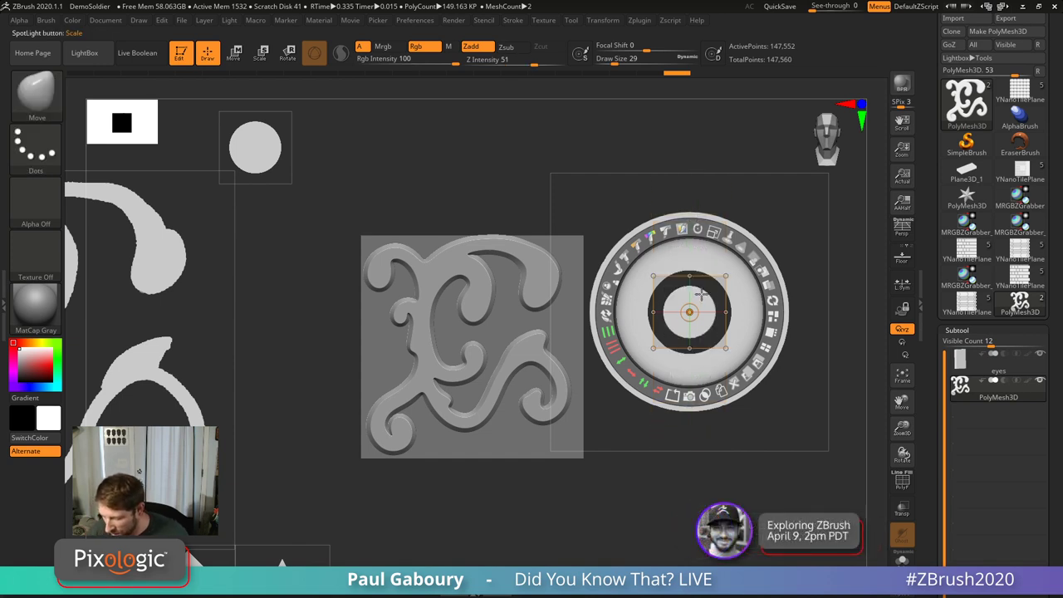
{"action": "key", "text": "ctrl"}
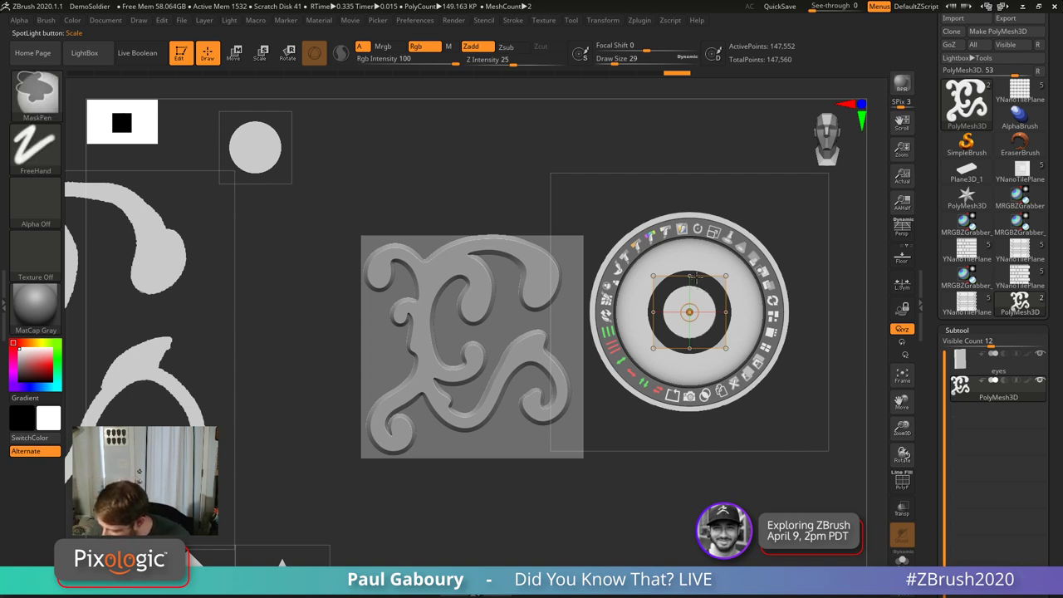
{"action": "left_click_drag", "start_coordinate": [697, 279], "coordinate": [699, 129], "text": "ctrl"}
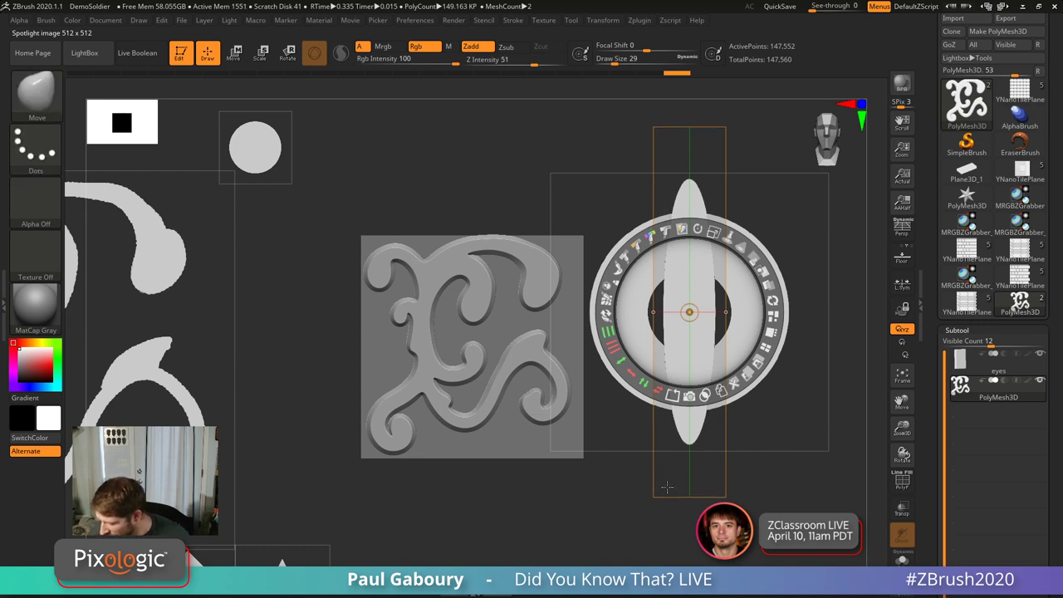
{"action": "key", "text": "ctrl+z"}
{"action": "mouse_move", "coordinate": [701, 321]}
{"action": "left_mouse_down"}
{"action": "mouse_move", "coordinate": [609, 230]}
{"action": "mouse_move", "coordinate": [390, 177]}
{"action": "mouse_move", "coordinate": [719, 311]}
{"action": "mouse_move", "coordinate": [691, 313]}
{"action": "left_mouse_up"}
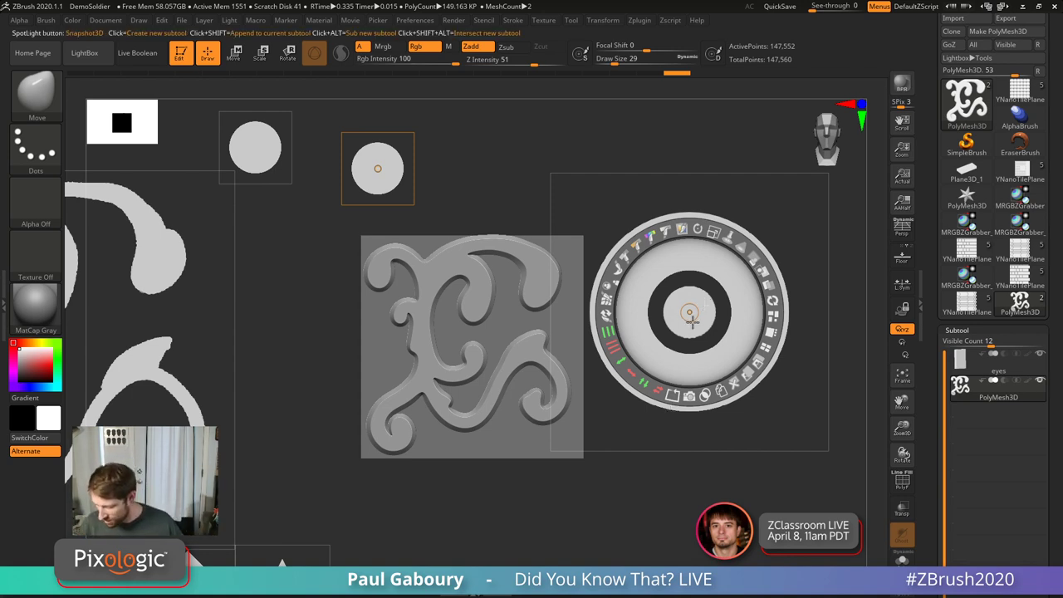
Step: Try converting the small circle above the slab into an outline with Frame, and undo it
{"action": "mouse_move", "coordinate": [694, 309]}
{"action": "left_mouse_down"}
{"action": "mouse_move", "coordinate": [737, 301]}
{"action": "mouse_move", "coordinate": [380, 424]}
{"action": "mouse_move", "coordinate": [386, 411]}
{"action": "mouse_move", "coordinate": [259, 336]}
{"action": "mouse_move", "coordinate": [727, 380]}
{"action": "mouse_move", "coordinate": [686, 311]}
{"action": "left_mouse_up"}
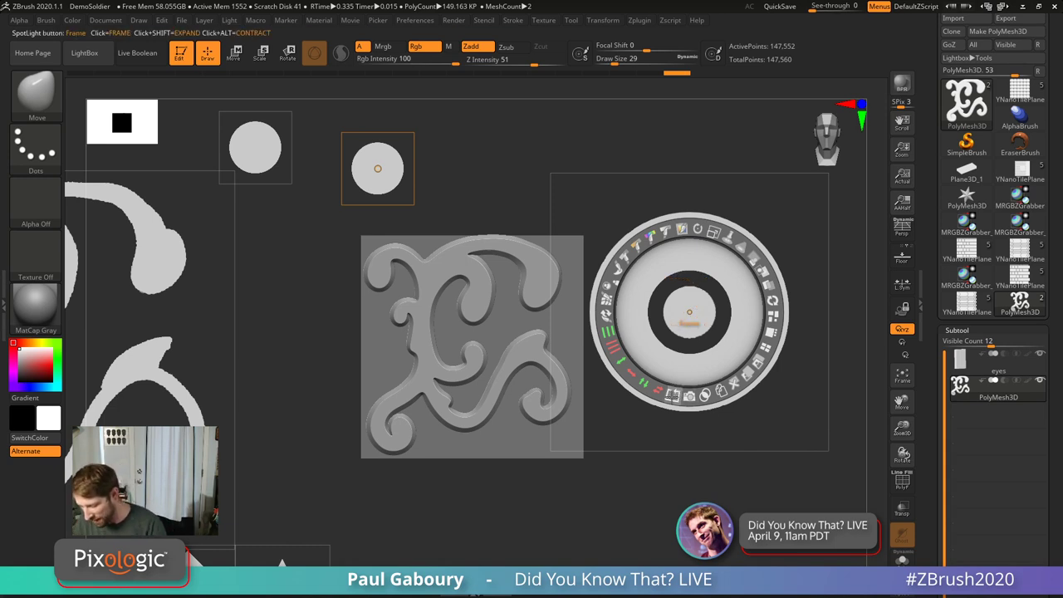
{"action": "left_click", "coordinate": [672, 395]}
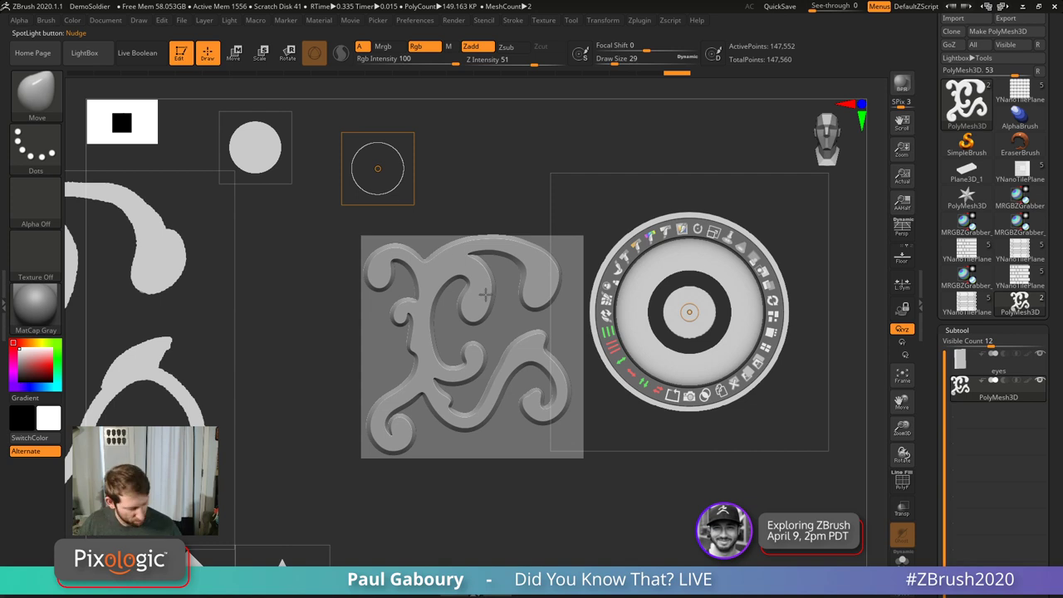
{"action": "key", "text": "ctrl+z"}
Step: Select the ring image, try contracting its ring and center dot with Frame, and undo the change
{"action": "left_click", "coordinate": [760, 199]}
{"action": "left_click_drag", "start_coordinate": [759, 198], "coordinate": [696, 309]}
{"action": "left_click_drag", "start_coordinate": [675, 395], "coordinate": [575, 349]}
{"action": "left_click", "coordinate": [674, 395]}
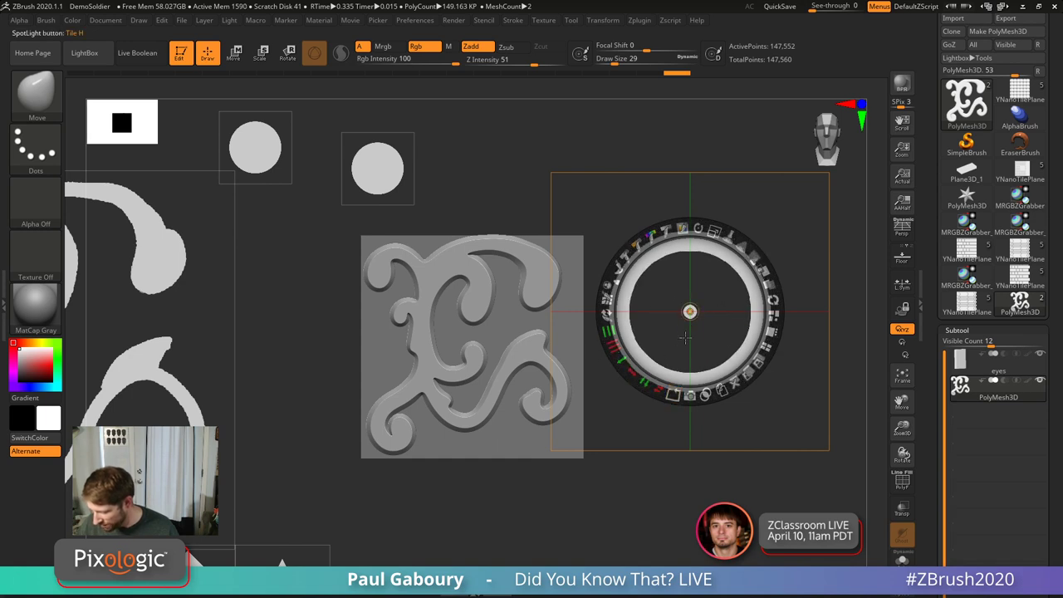
{"action": "mouse_move", "coordinate": [707, 312]}
{"action": "left_mouse_down"}
{"action": "mouse_move", "coordinate": [622, 474]}
{"action": "mouse_move", "coordinate": [688, 309]}
{"action": "mouse_move", "coordinate": [695, 339]}
{"action": "mouse_move", "coordinate": [609, 500]}
{"action": "mouse_move", "coordinate": [594, 491]}
{"action": "mouse_move", "coordinate": [565, 404]}
{"action": "mouse_move", "coordinate": [689, 314]}
{"action": "left_mouse_up"}
{"action": "key", "text": "ctrl+z"}
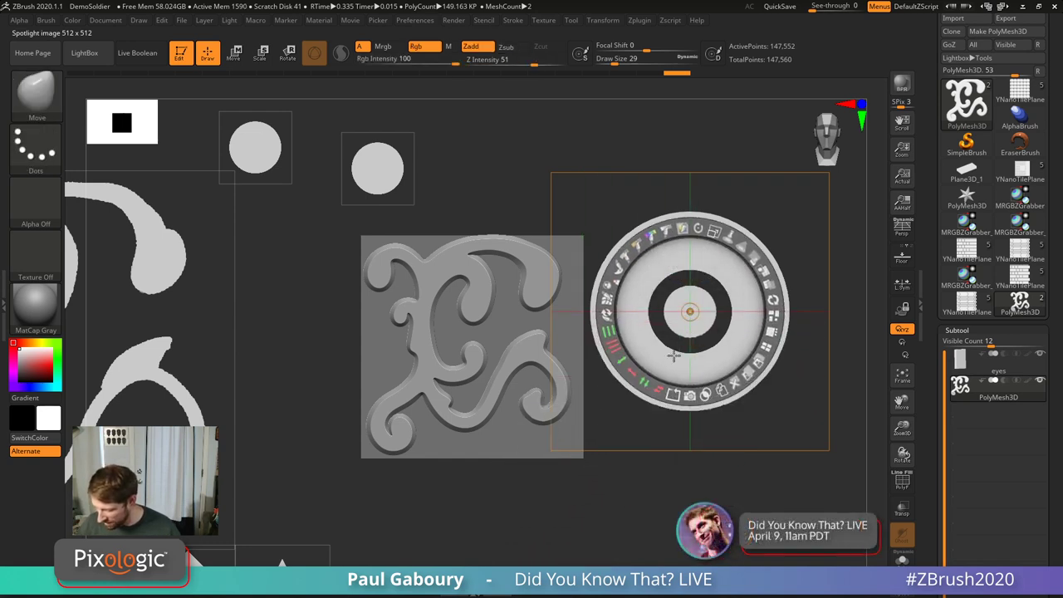
Step: Contract the ring and its center dot with Frame, adjust their thickness, and set the Spotlight dial aside
{"action": "left_click", "coordinate": [676, 397], "text": "alt"}
{"action": "left_click", "coordinate": [676, 397], "text": "alt"}
{"action": "left_click", "coordinate": [676, 397], "text": "alt"}
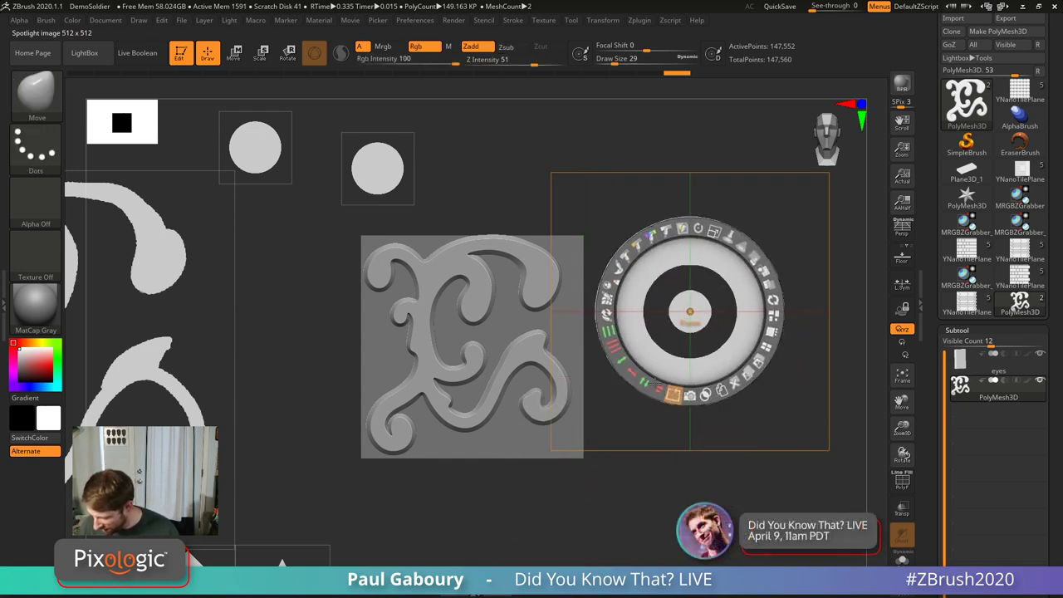
{"action": "left_click", "coordinate": [675, 397], "text": "alt"}
{"action": "left_click", "coordinate": [675, 397], "text": "alt"}
{"action": "left_click", "coordinate": [675, 397], "text": "alt"}
{"action": "left_click_drag", "start_coordinate": [672, 395], "coordinate": [607, 449]}
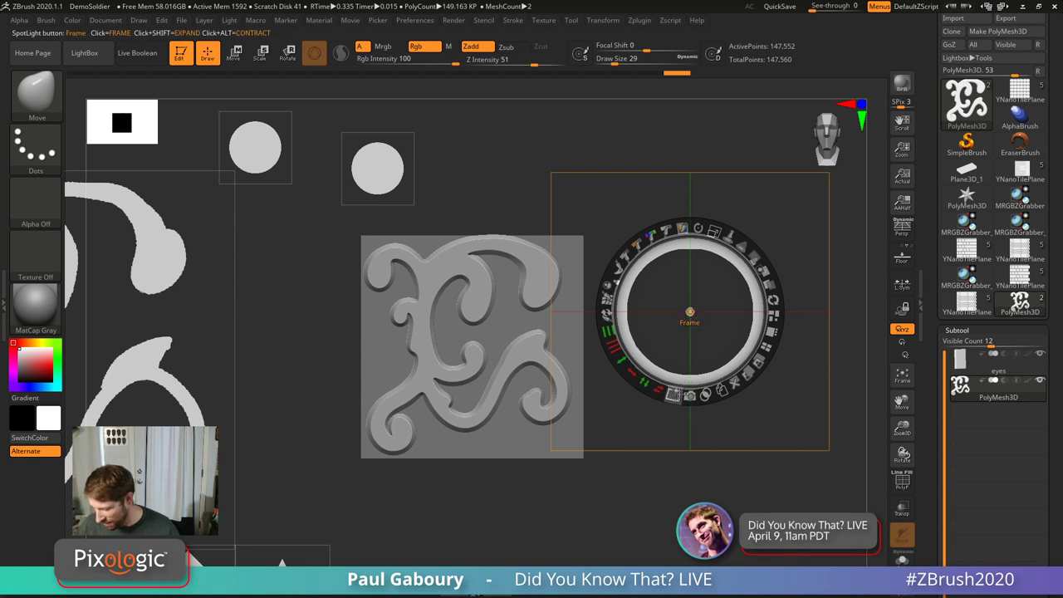
{"action": "left_click_drag", "start_coordinate": [673, 394], "coordinate": [741, 404]}
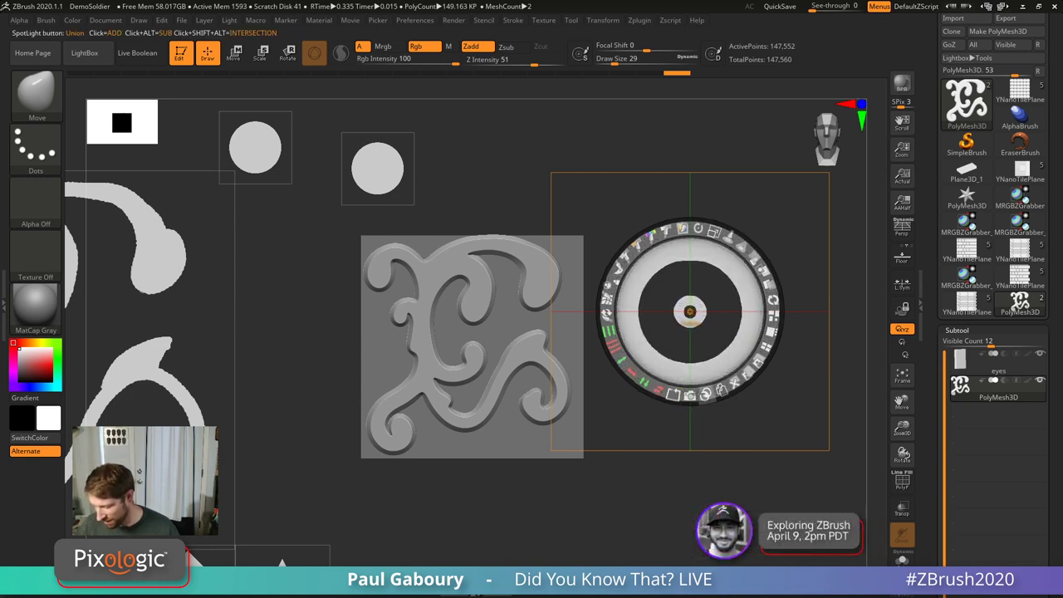
{"action": "left_click_drag", "start_coordinate": [691, 312], "coordinate": [466, 456]}
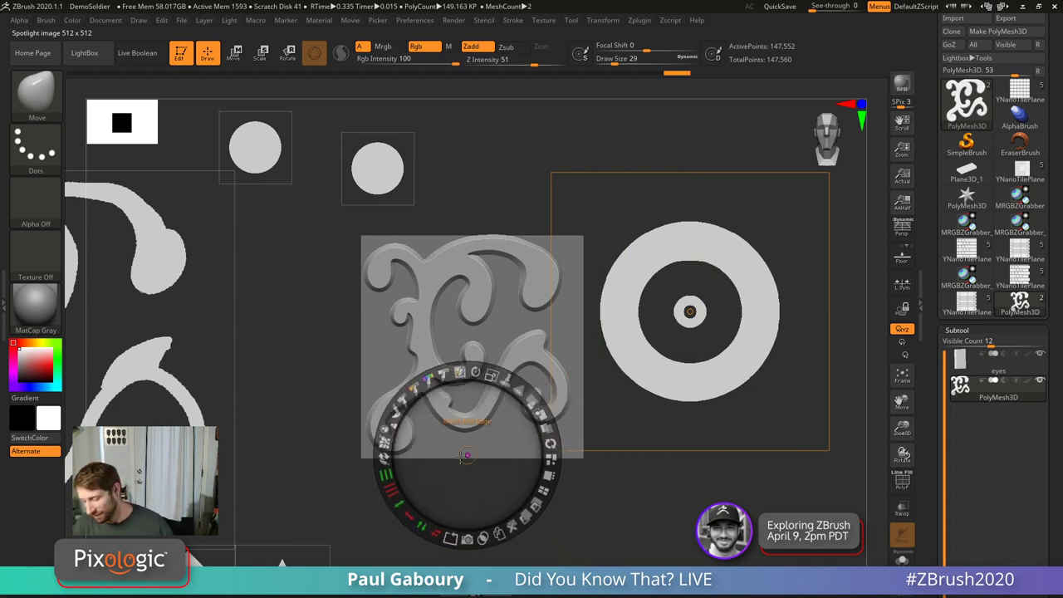
Step: Align the small circle over the ring image so its frame's lower edge sits at the ring's center
{"action": "left_click_drag", "start_coordinate": [466, 456], "coordinate": [703, 292]}
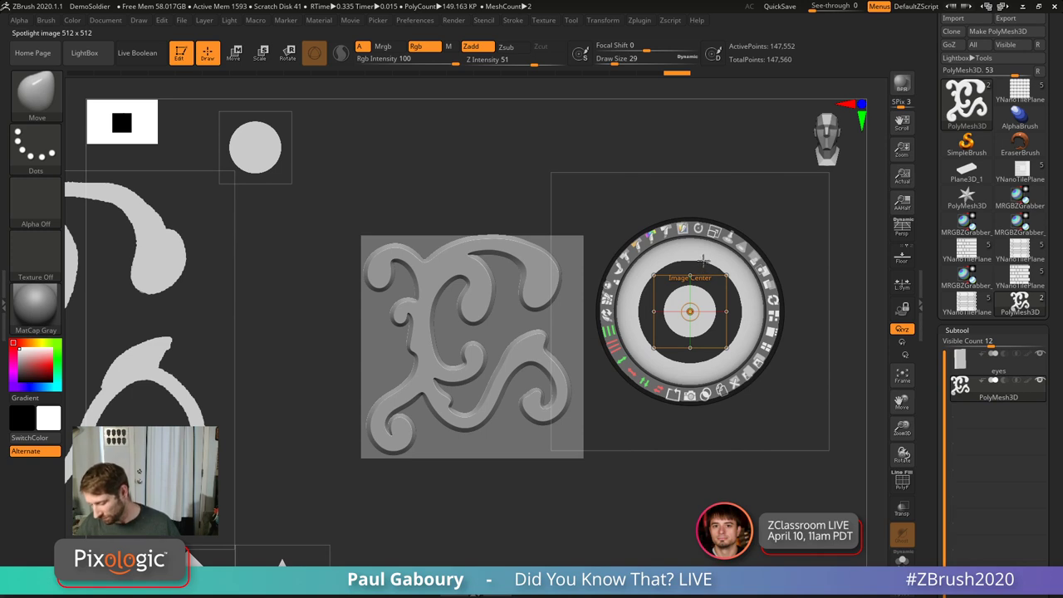
{"action": "left_click_drag", "start_coordinate": [695, 315], "coordinate": [696, 348]}
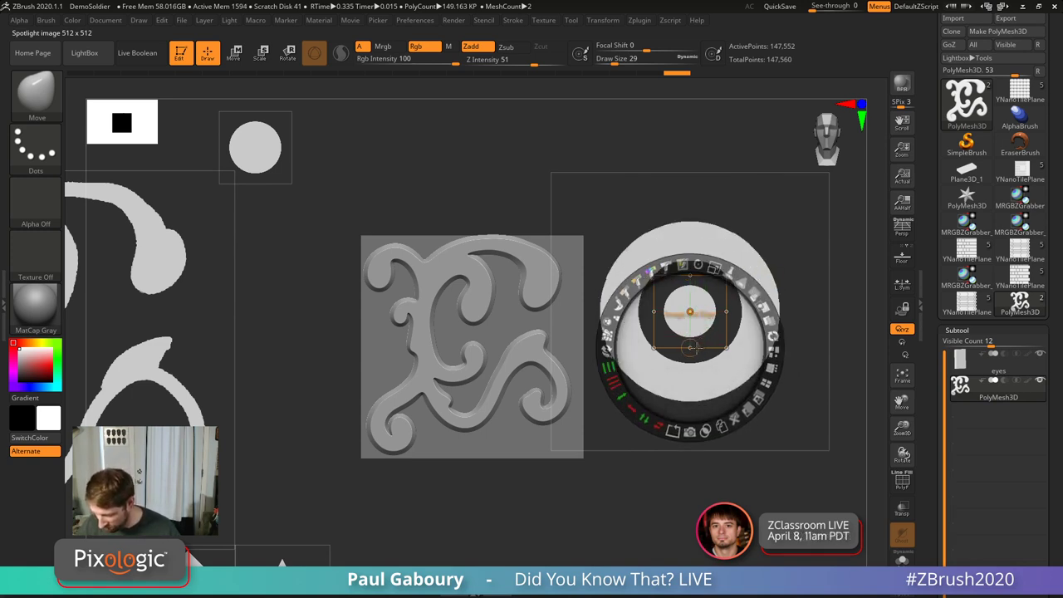
{"action": "left_click_drag", "start_coordinate": [711, 339], "coordinate": [715, 302]}
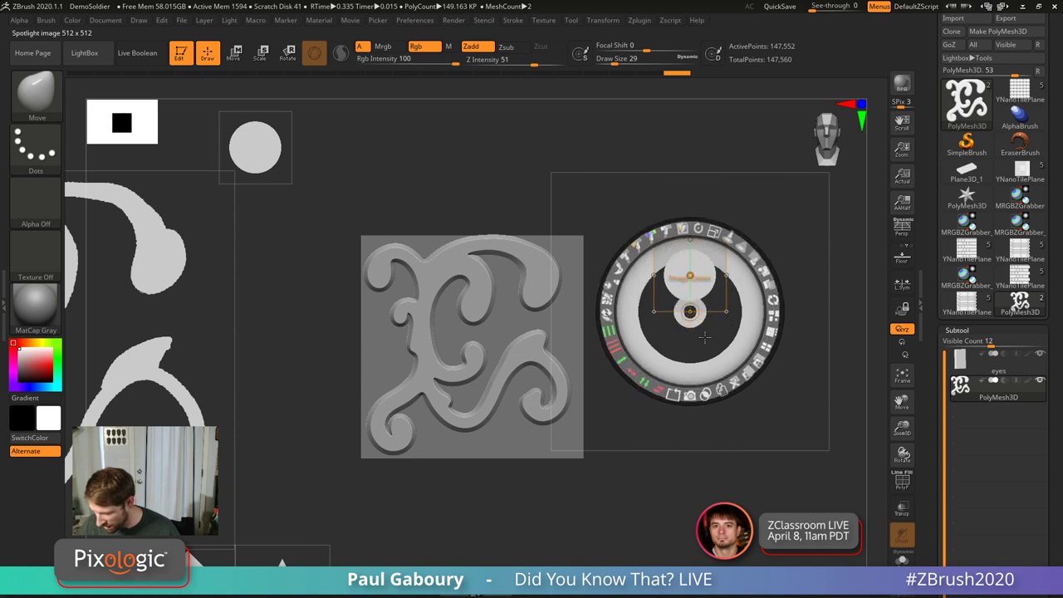
Step: Stretch the circle vertically into a petal, raise it above the ring's center, and set the Spotlight dial on that center
{"action": "key", "text": "ctrl"}
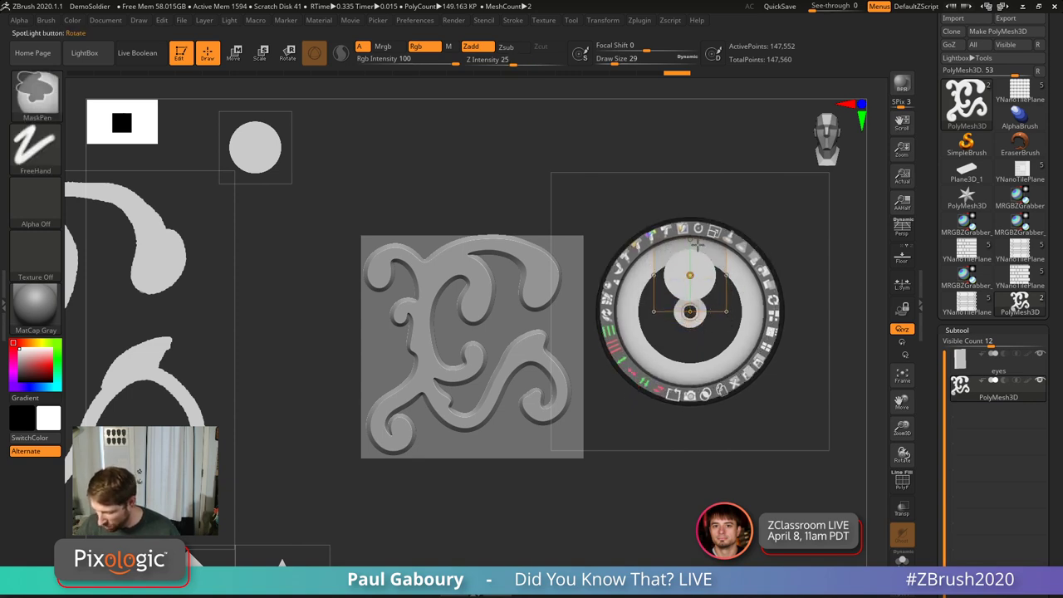
{"action": "left_click_drag", "start_coordinate": [692, 168], "coordinate": [685, 140], "text": "ctrl"}
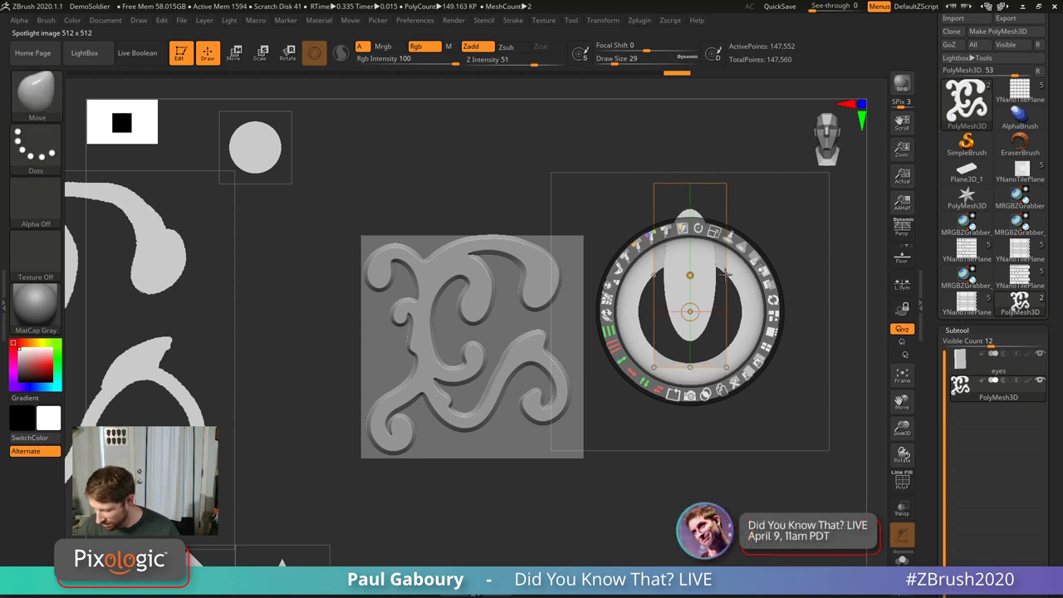
{"action": "left_click_drag", "start_coordinate": [727, 275], "coordinate": [724, 220], "text": "ctrl"}
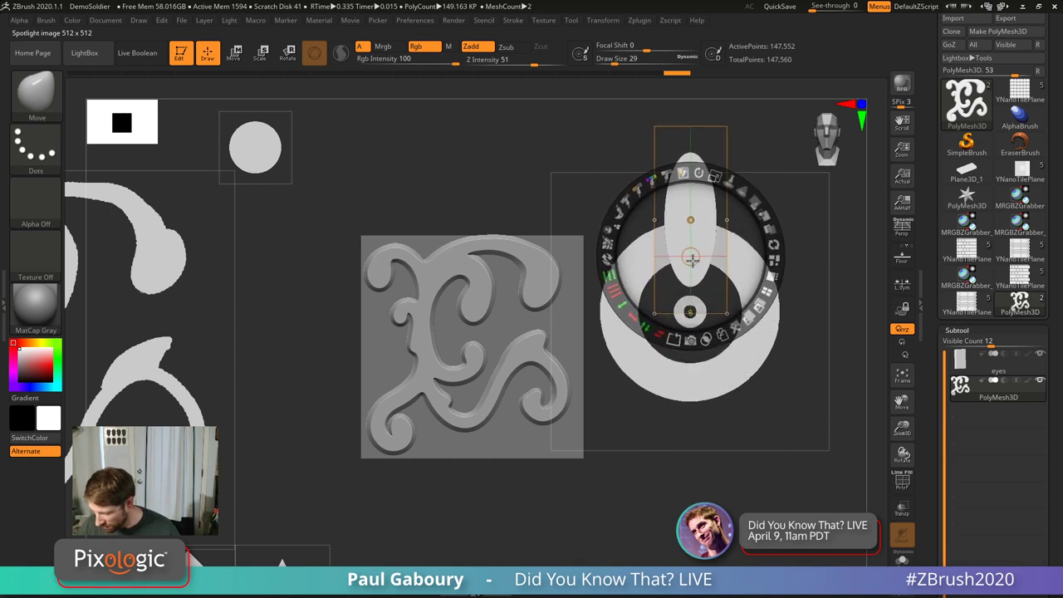
{"action": "left_click_drag", "start_coordinate": [692, 259], "coordinate": [712, 292]}
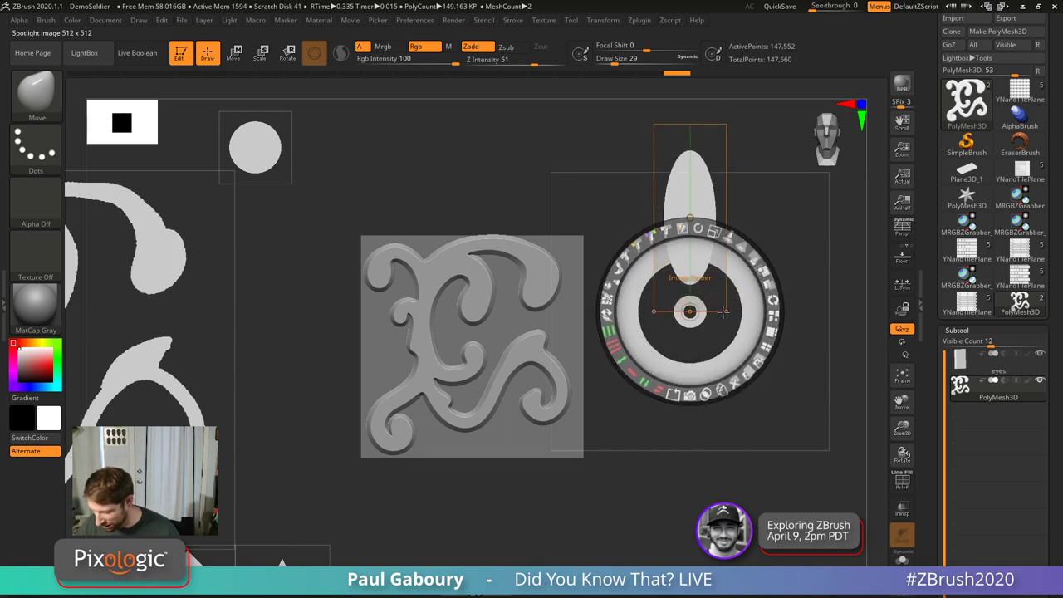
Step: Shrink the petal about the ring's center, union it onto the ring, and rotate it clockwise to the next petal position
{"action": "left_click_drag", "start_coordinate": [716, 230], "coordinate": [717, 283]}
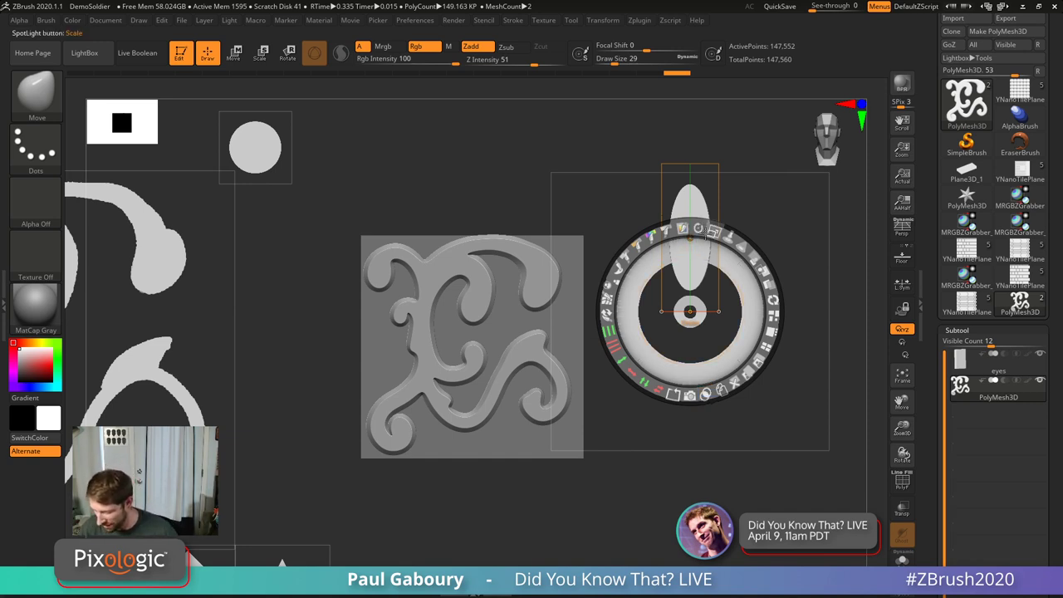
{"action": "left_click_drag", "start_coordinate": [699, 227], "coordinate": [751, 254], "text": "shift"}
{"action": "key", "text": "ctrl+z"}
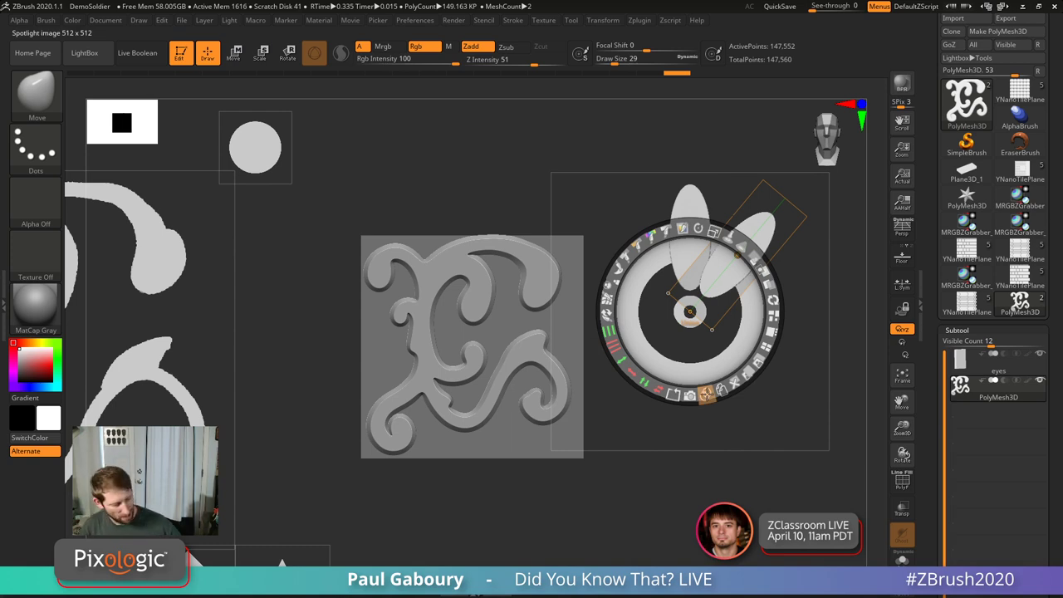
Step: Union and rotate the petal around the ring to form a nine-petal flower, and move the petal image aside
{"action": "left_click", "coordinate": [706, 394]}
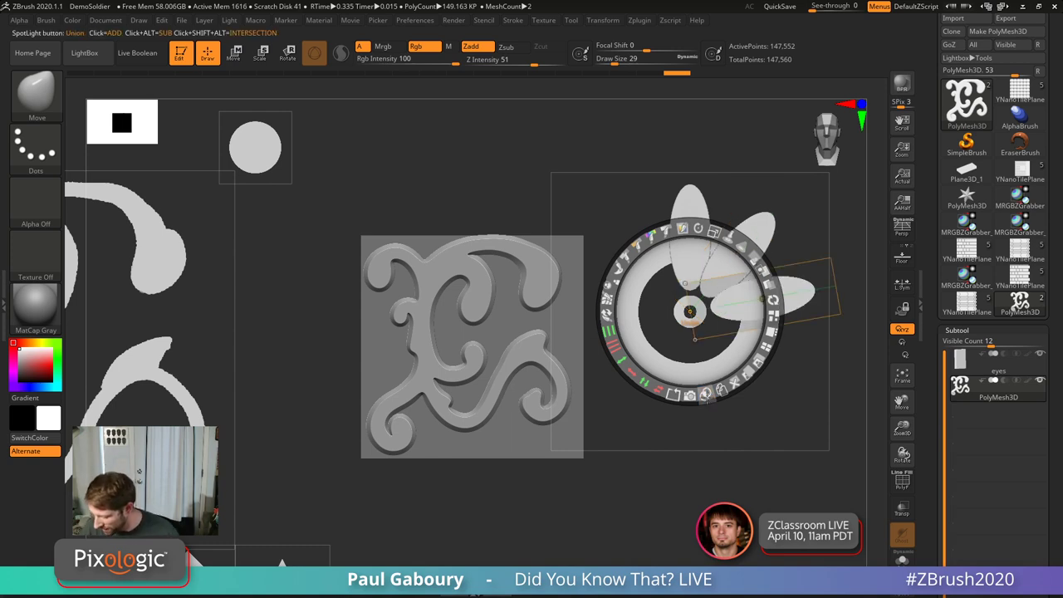
{"action": "left_click", "coordinate": [706, 393]}
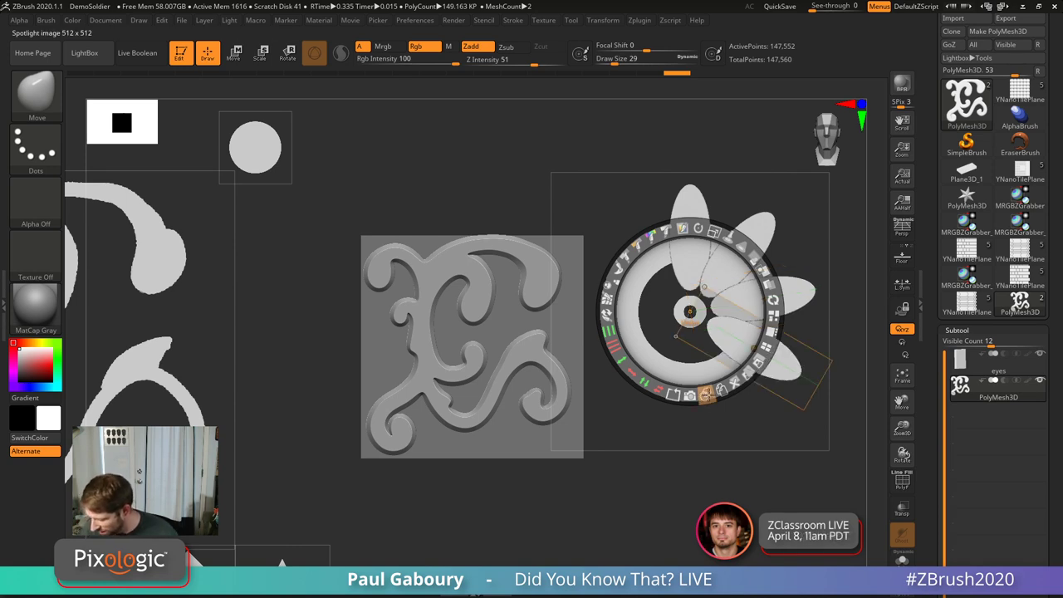
{"action": "left_click", "coordinate": [706, 394]}
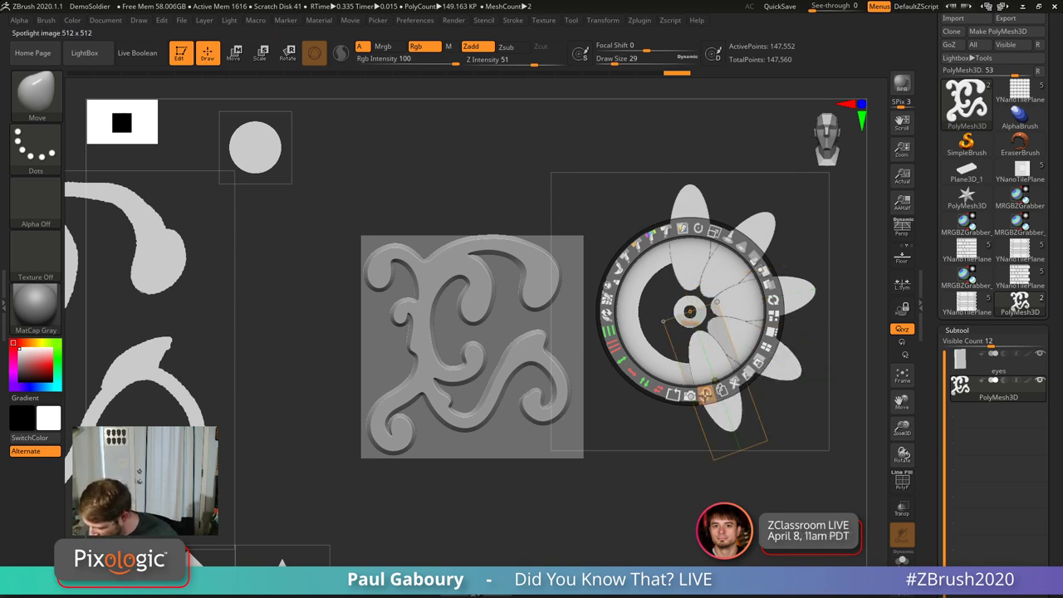
{"action": "left_click", "coordinate": [706, 395]}
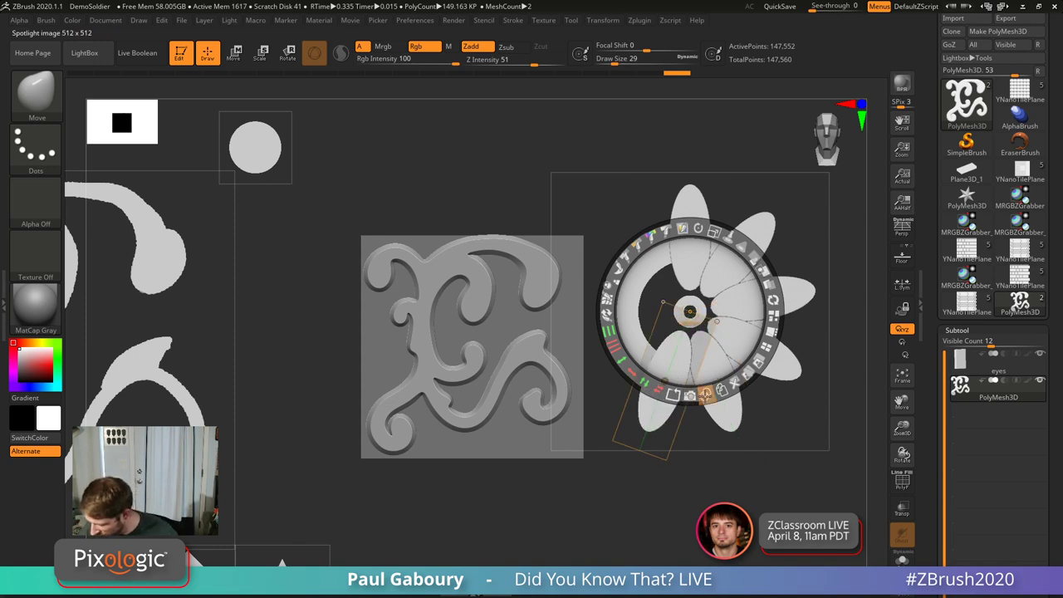
{"action": "left_click", "coordinate": [706, 395]}
{"action": "left_click", "coordinate": [706, 395]}
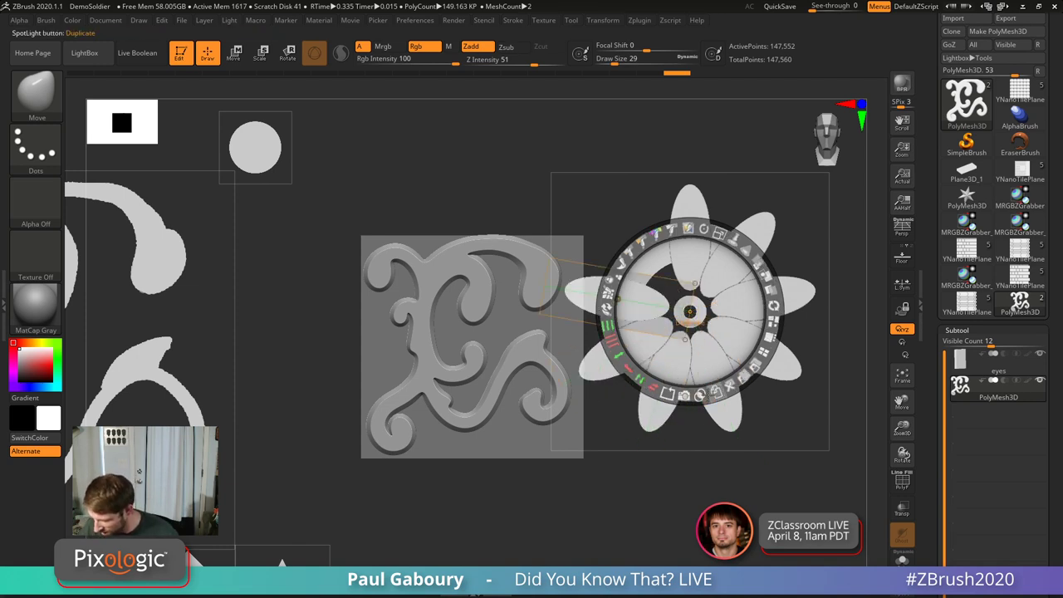
{"action": "left_click", "coordinate": [706, 394]}
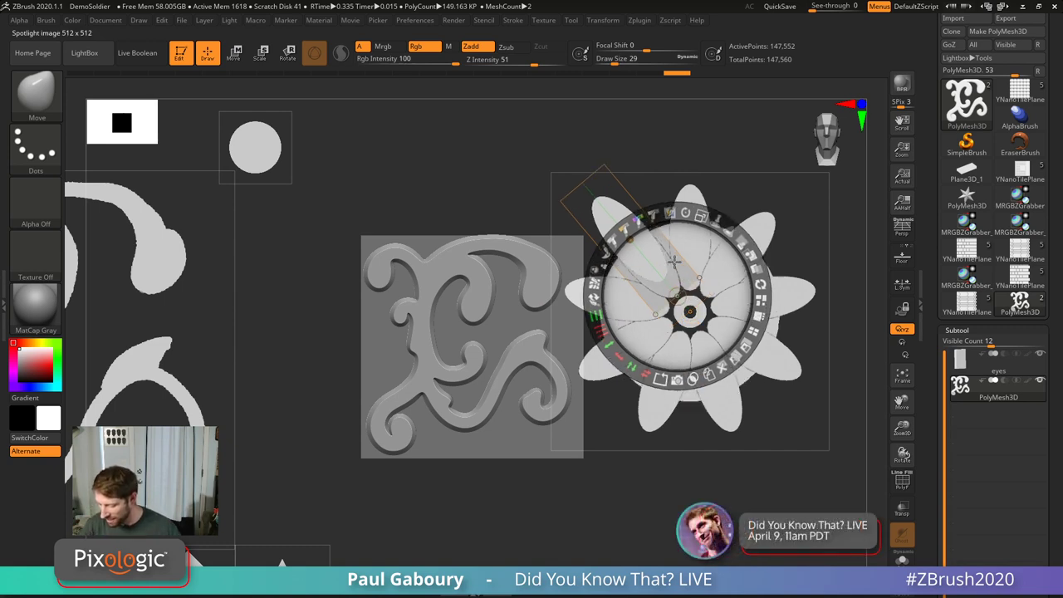
{"action": "left_click_drag", "start_coordinate": [690, 311], "coordinate": [287, 303]}
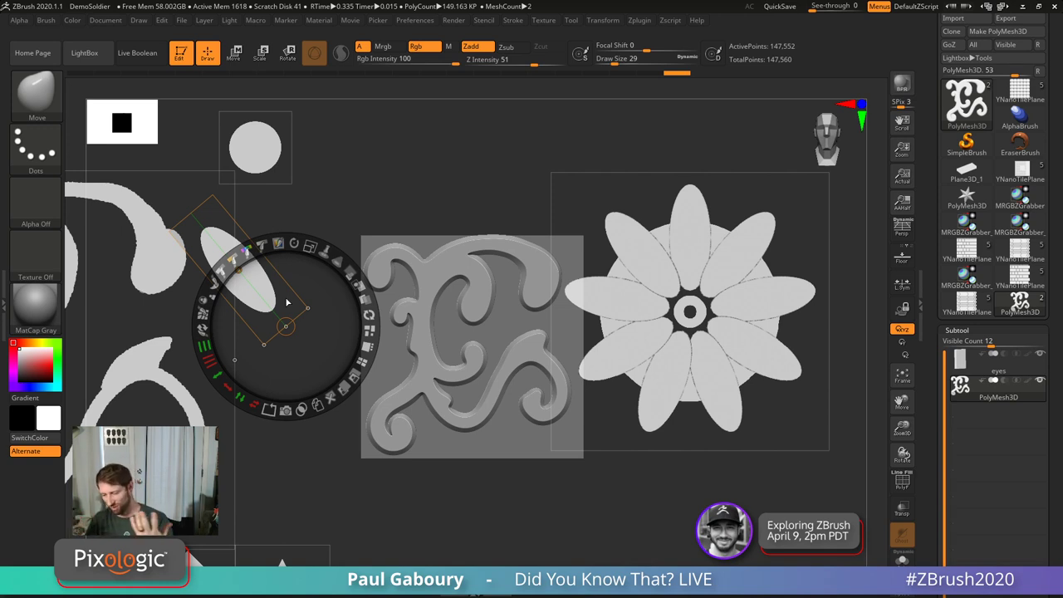
Step: Center the remaining circle on the flower, turn it into a large ring with Frame, and subtract it from the flower
{"action": "left_click_drag", "start_coordinate": [285, 158], "coordinate": [690, 315]}
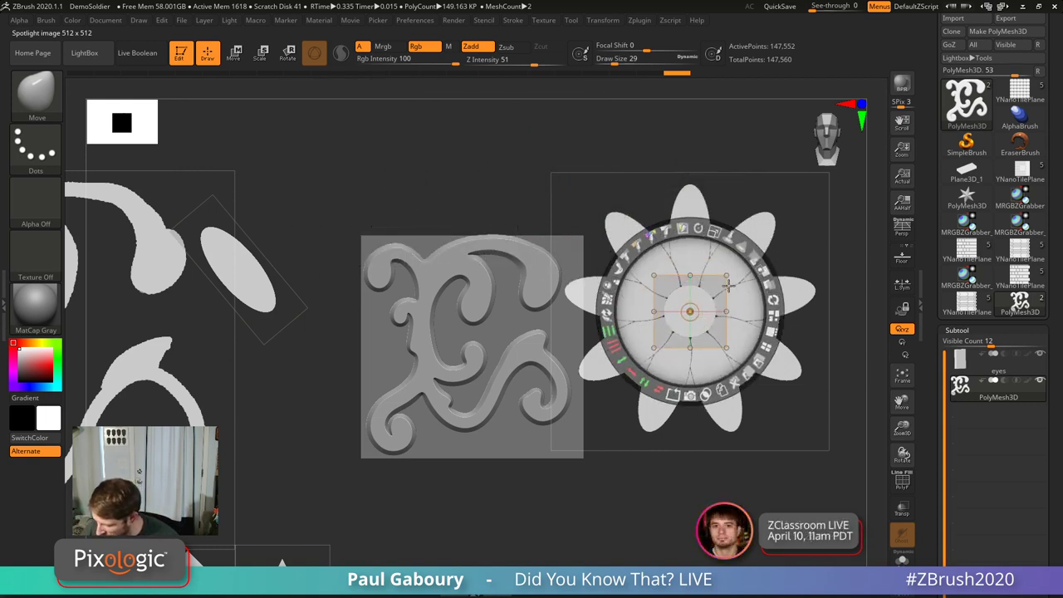
{"action": "left_click_drag", "start_coordinate": [716, 232], "coordinate": [764, 272]}
{"action": "left_click_drag", "start_coordinate": [673, 395], "coordinate": [648, 358]}
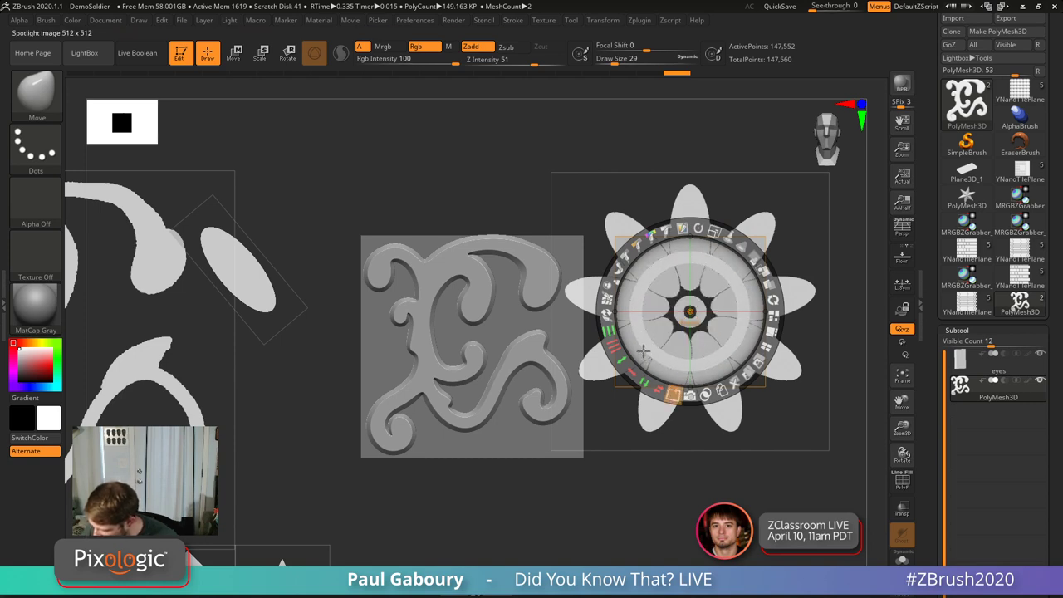
{"action": "left_click", "coordinate": [706, 396], "text": "alt"}
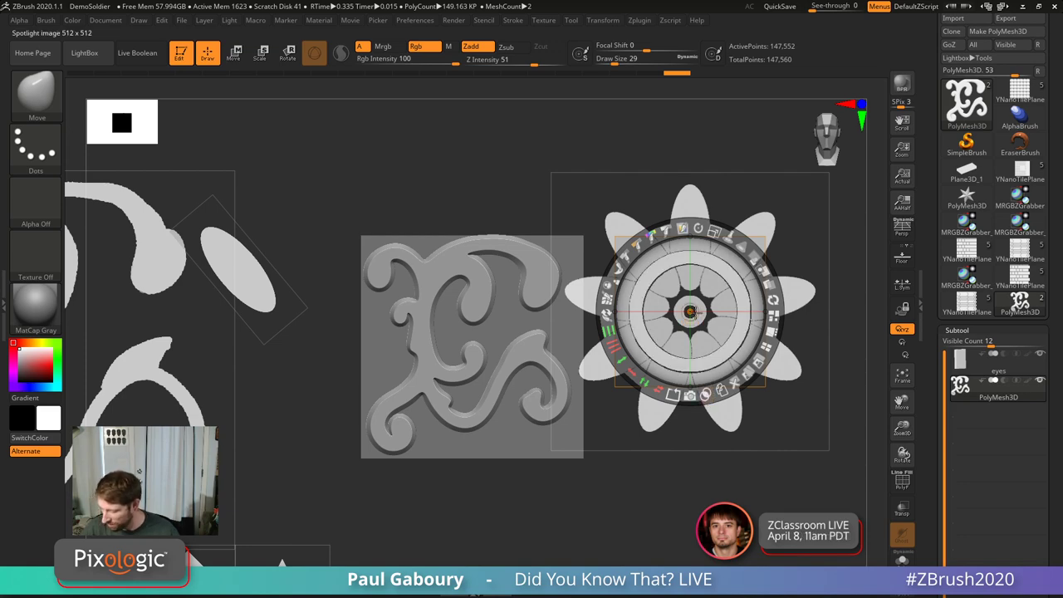
Step: Shrink the ring image, union it around the flower's center dot, and move it aside above the petal image
{"action": "left_click_drag", "start_coordinate": [690, 311], "coordinate": [295, 400]}
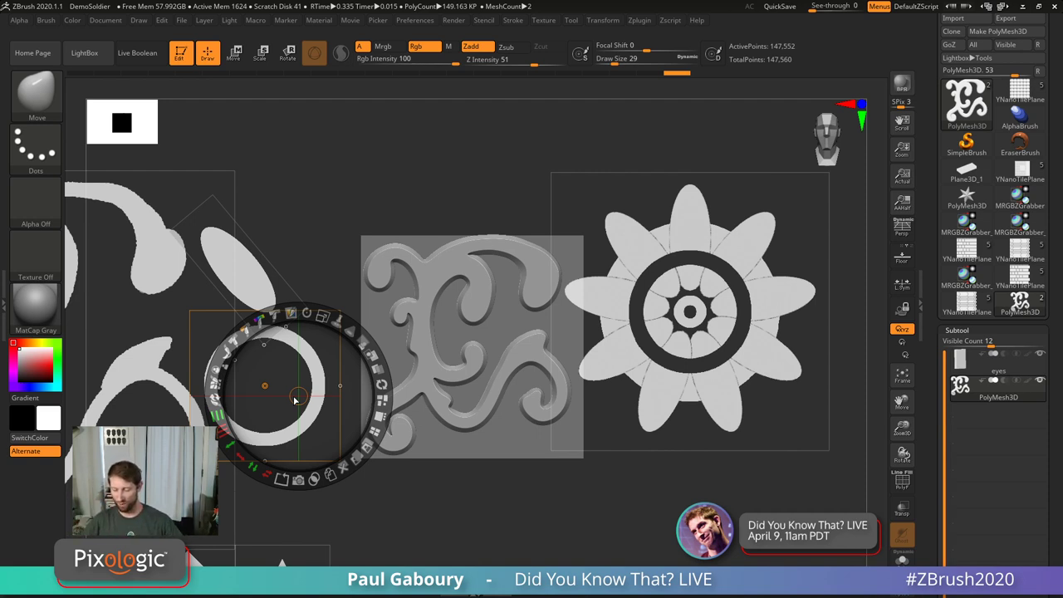
{"action": "left_click_drag", "start_coordinate": [294, 398], "coordinate": [265, 386]}
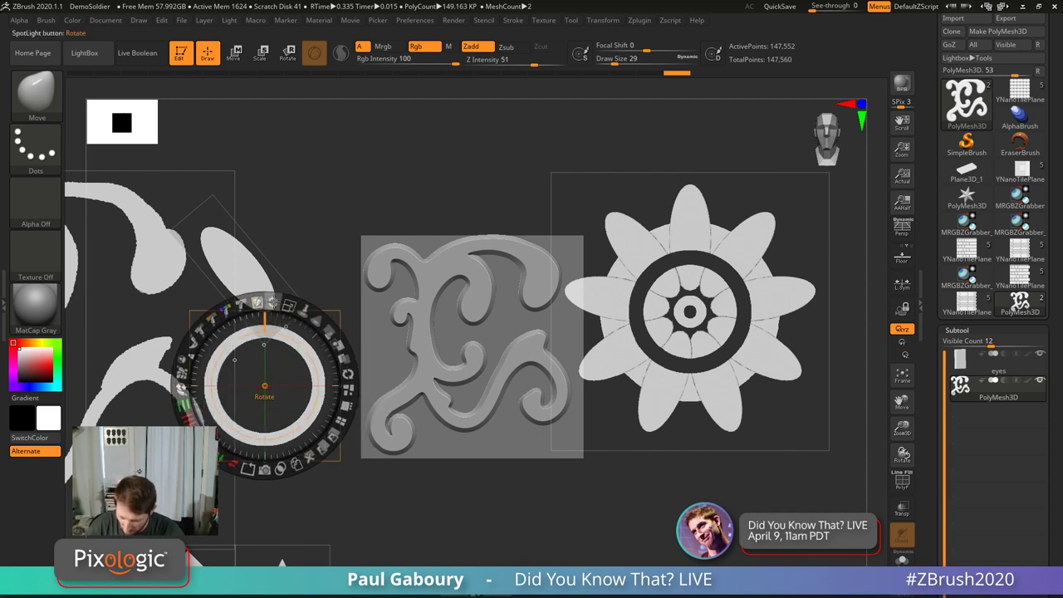
{"action": "left_click_drag", "start_coordinate": [289, 308], "coordinate": [205, 328]}
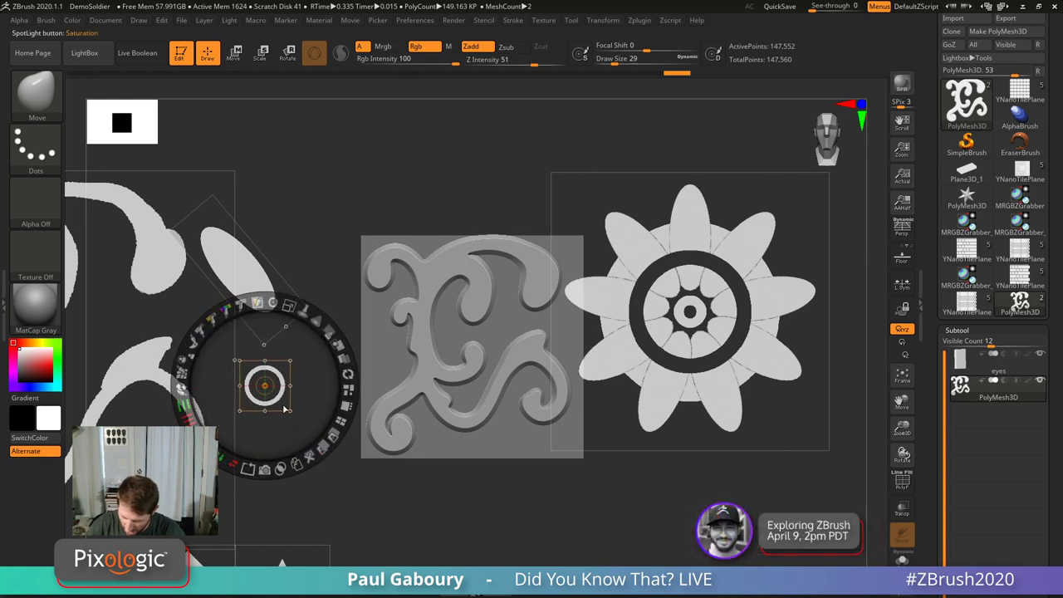
{"action": "left_click_drag", "start_coordinate": [308, 399], "coordinate": [733, 323]}
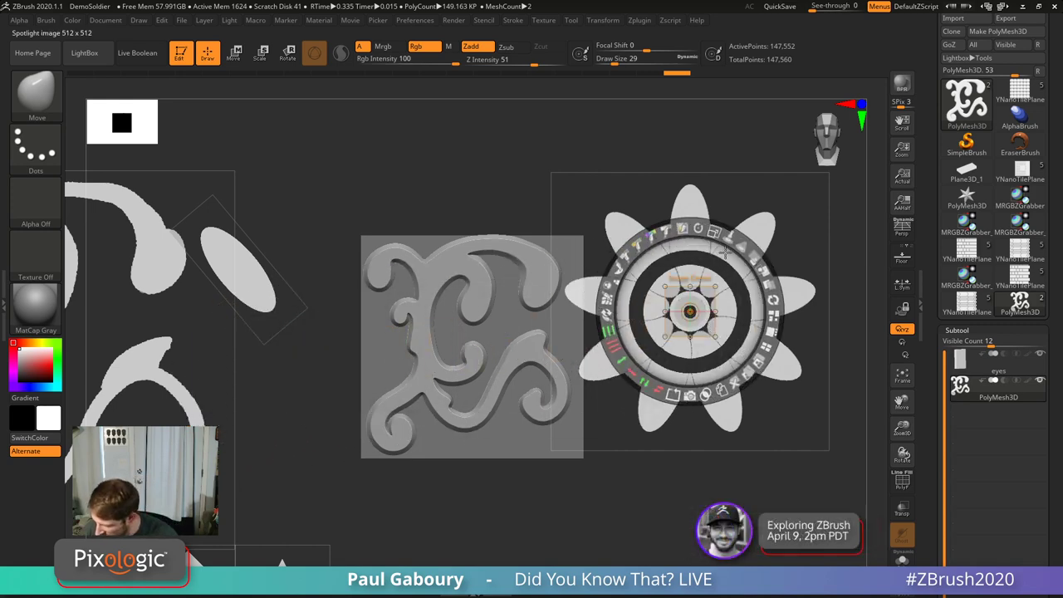
{"action": "left_click_drag", "start_coordinate": [715, 233], "coordinate": [733, 243]}
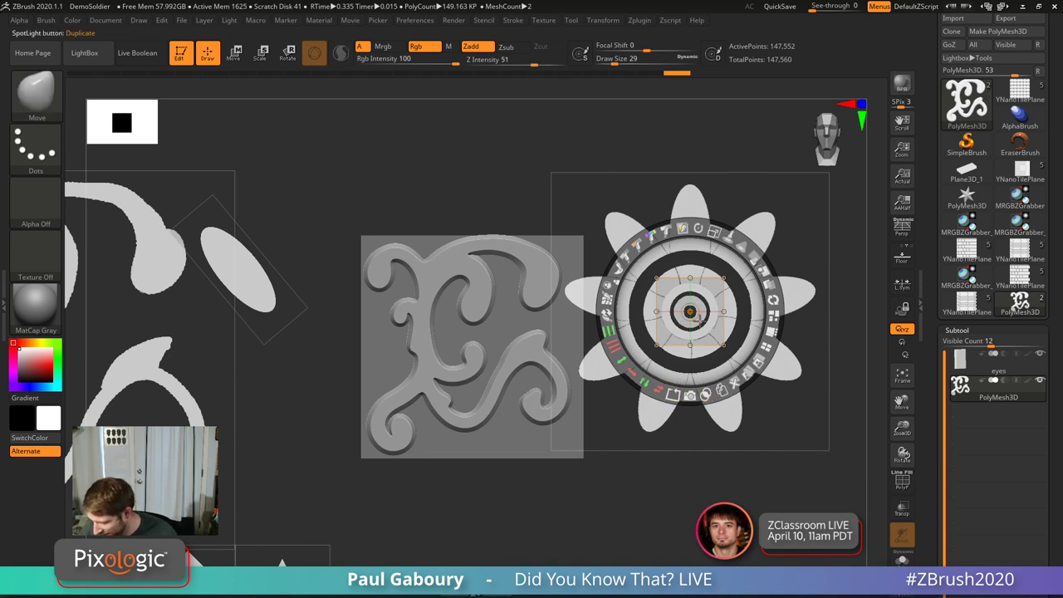
{"action": "left_click_drag", "start_coordinate": [690, 312], "coordinate": [290, 181]}
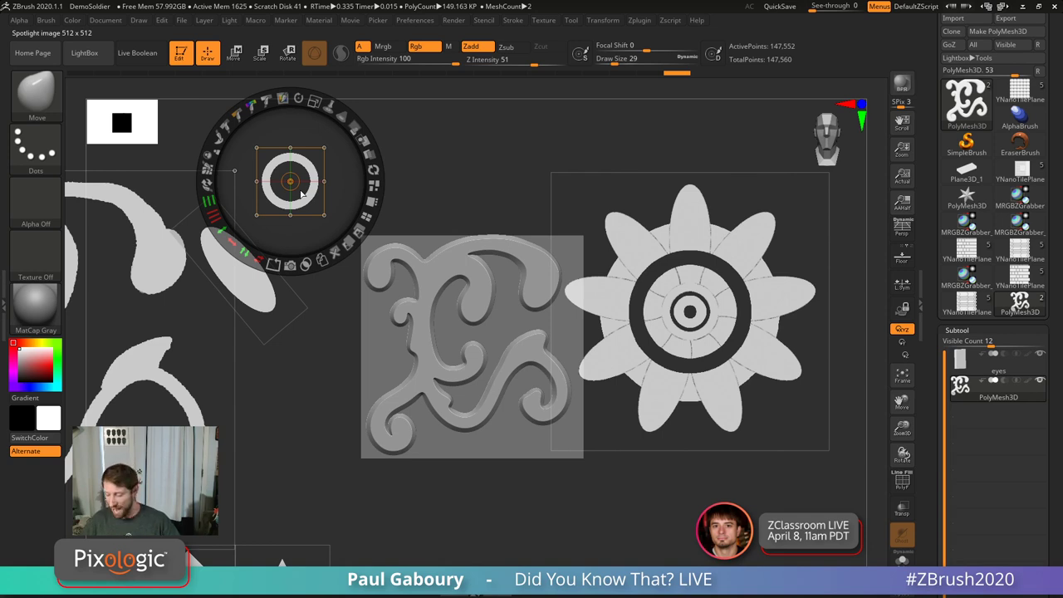
Step: Shrink the flower image, rotate it, and position it over the slab
{"action": "left_click_drag", "start_coordinate": [772, 249], "coordinate": [540, 228]}
{"action": "left_click", "coordinate": [631, 314]}
{"action": "left_click_drag", "start_coordinate": [663, 325], "coordinate": [550, 332]}
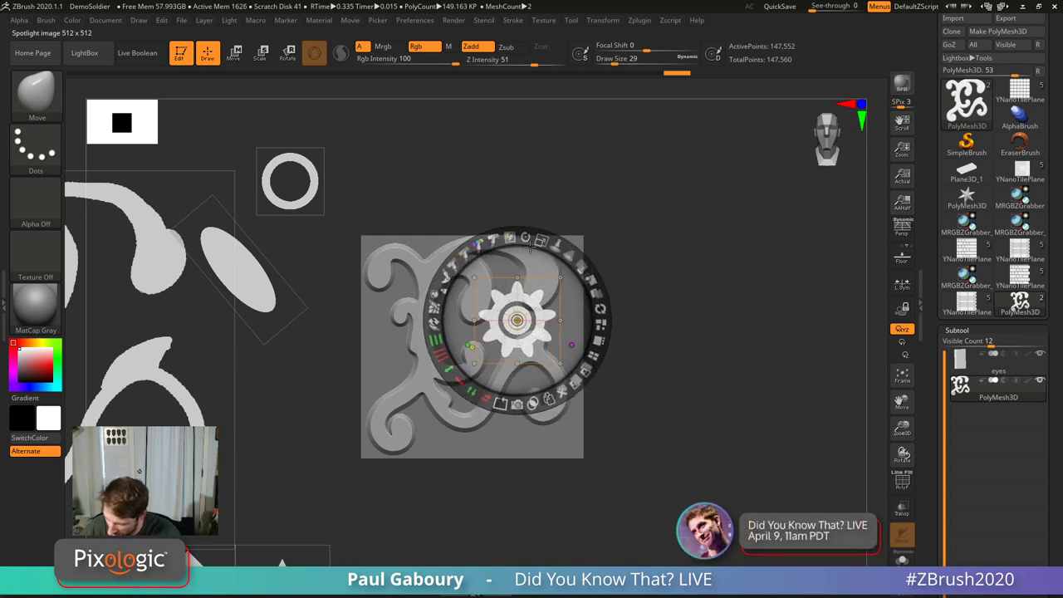
{"action": "left_click_drag", "start_coordinate": [526, 238], "coordinate": [476, 246]}
{"action": "left_click_drag", "start_coordinate": [563, 325], "coordinate": [603, 324]}
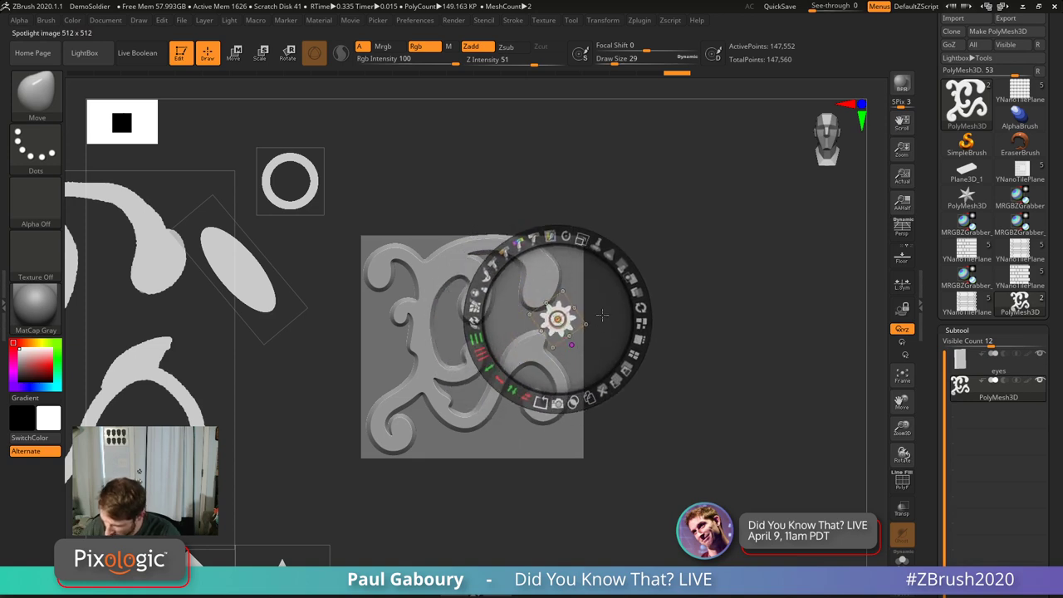
{"action": "left_click_drag", "start_coordinate": [580, 238], "coordinate": [619, 263]}
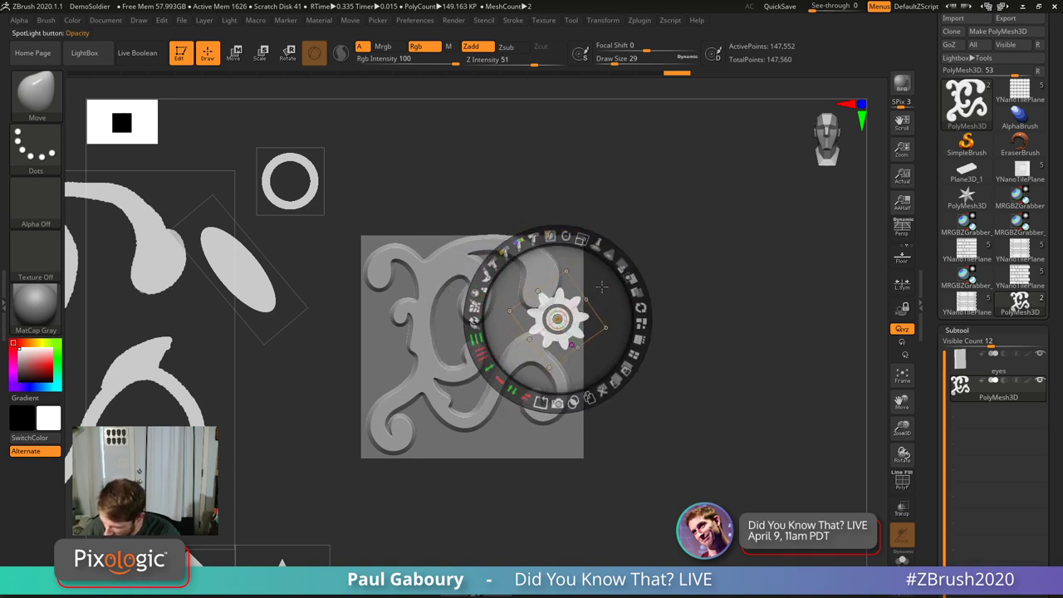
Step: Move the flower near the slab's lower right corner and create a new subtool from it with Snapshot3D
{"action": "left_click_drag", "start_coordinate": [562, 330], "coordinate": [519, 442]}
{"action": "left_click_drag", "start_coordinate": [538, 352], "coordinate": [502, 347]}
{"action": "left_click_drag", "start_coordinate": [523, 444], "coordinate": [520, 444]}
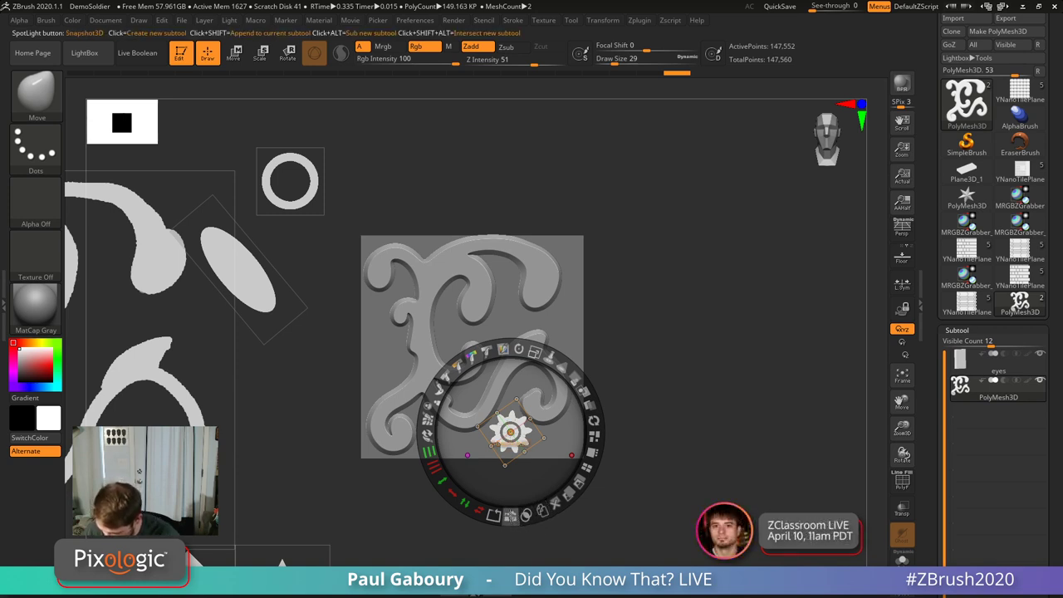
{"action": "left_click", "coordinate": [510, 517]}
{"action": "mouse_move", "coordinate": [967, 417]}
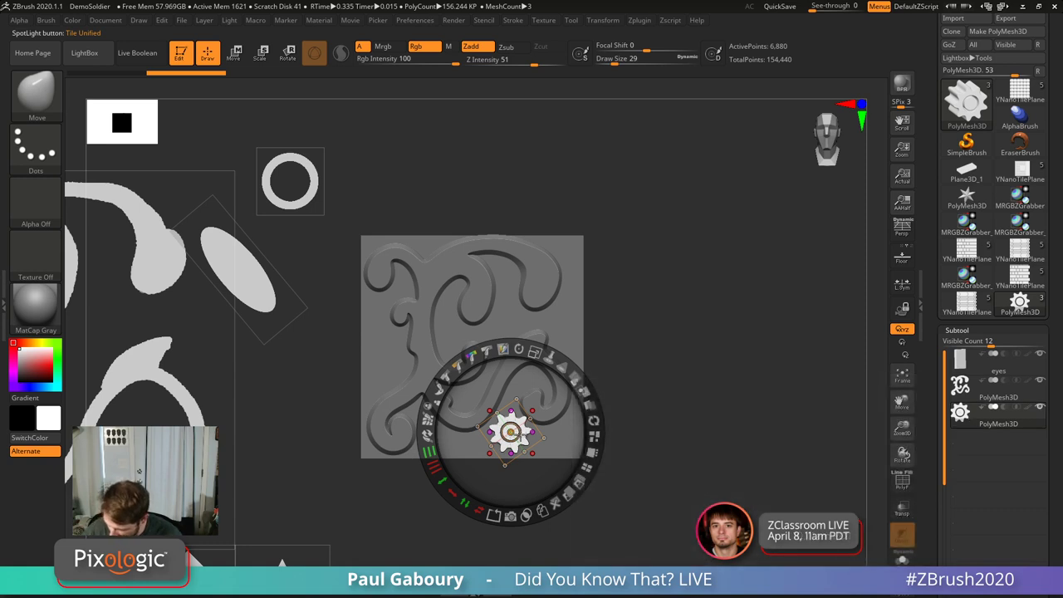
Step: Shrink the flower image over the slab's middle and append it to the current subtool with Snapshot3D
{"action": "left_click_drag", "start_coordinate": [511, 431], "coordinate": [504, 322]}
{"action": "left_click_drag", "start_coordinate": [522, 242], "coordinate": [498, 237]}
{"action": "left_click_drag", "start_coordinate": [537, 316], "coordinate": [541, 313]}
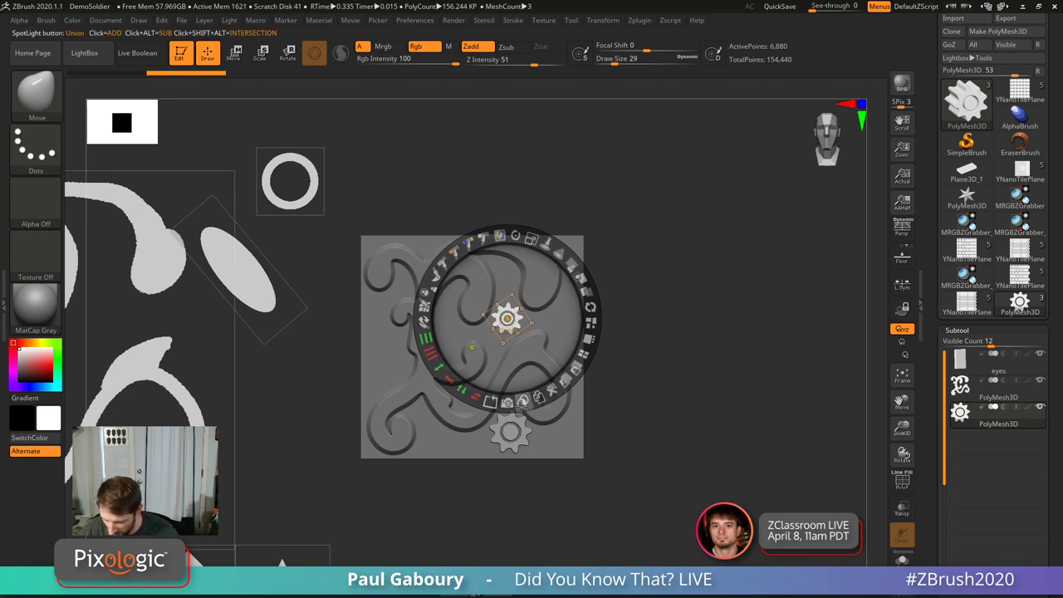
{"action": "key", "text": "shift"}
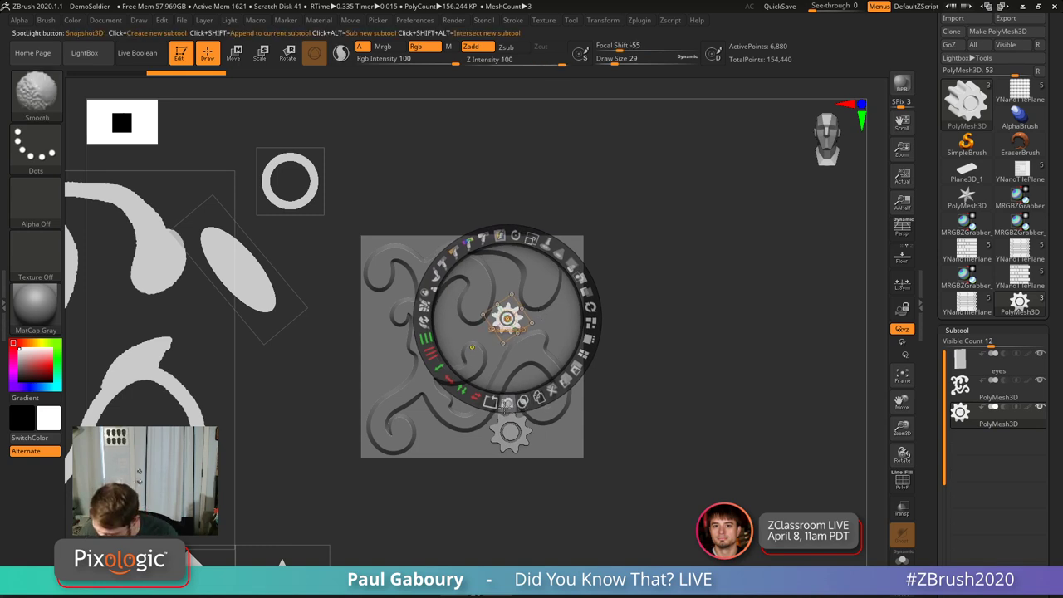
{"action": "left_click", "coordinate": [507, 402], "text": "shift"}
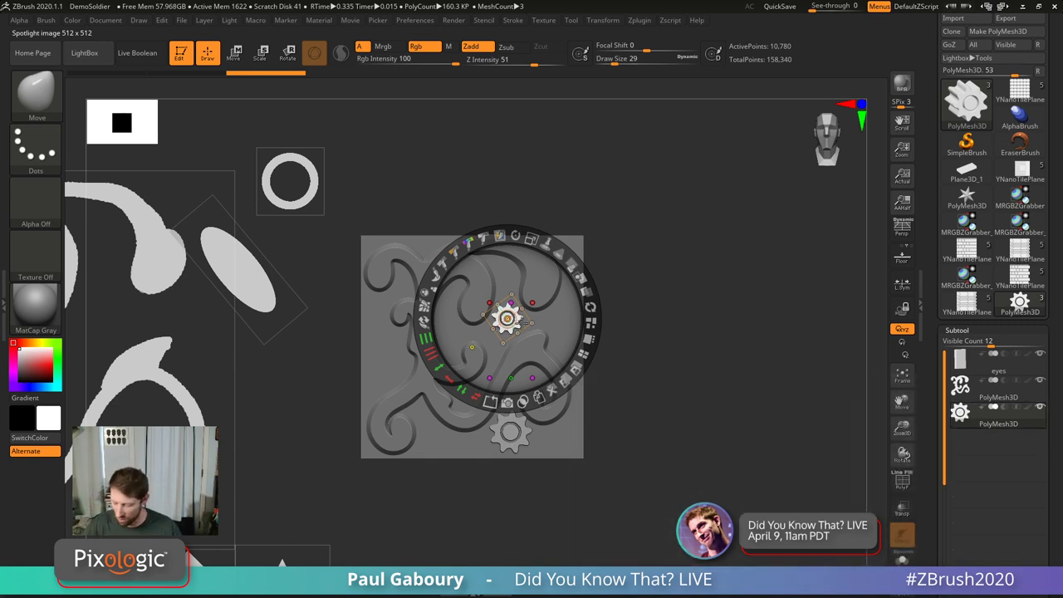
Step: Append two more small flowers along the slab's left and lower left, park the image beside the slab, and hide Spotlight
{"action": "left_click_drag", "start_coordinate": [509, 318], "coordinate": [747, 268]}
{"action": "left_click", "coordinate": [391, 446]}
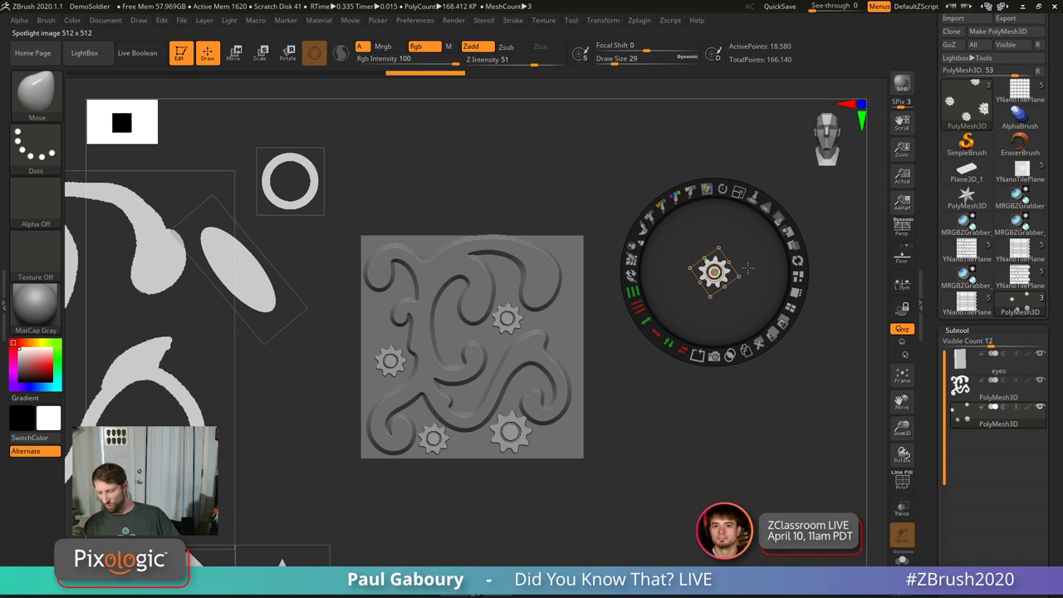
{"action": "key", "text": "shift+z"}
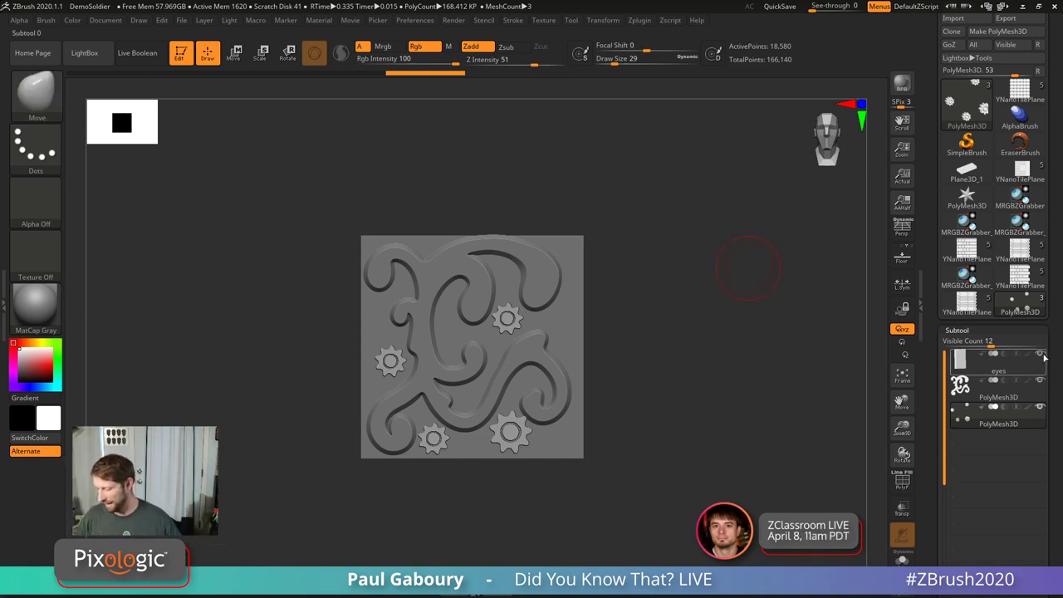
Step: Hide the square slab subtool and set the brush draw size to 12
{"action": "left_click", "coordinate": [1040, 355]}
{"action": "left_click_drag", "start_coordinate": [657, 483], "coordinate": [635, 411]}
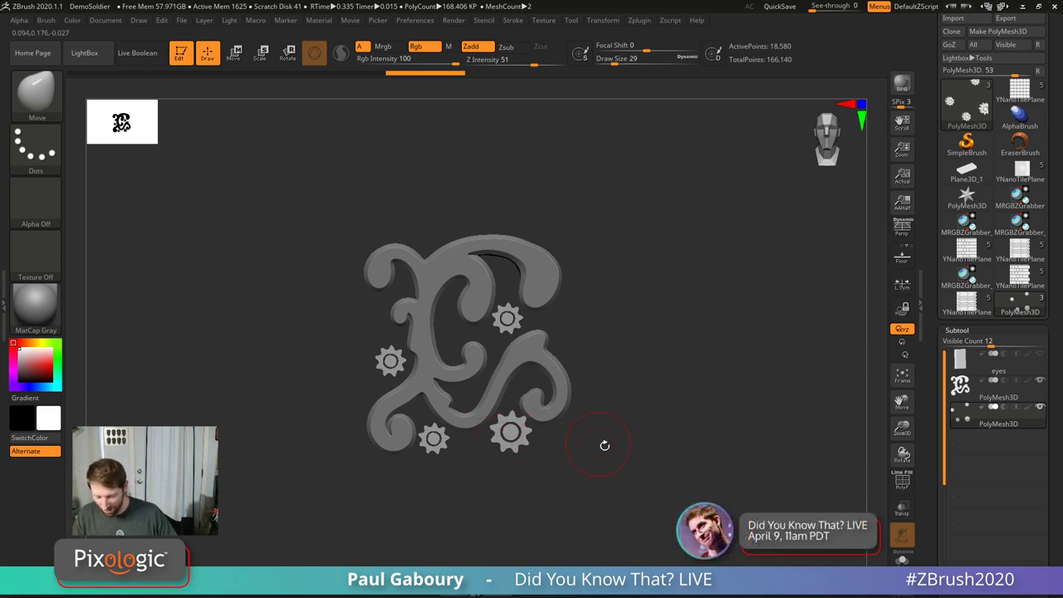
{"action": "type", "text": "s"}
{"action": "type", "text": "12"}
{"action": "key", "text": "Return"}
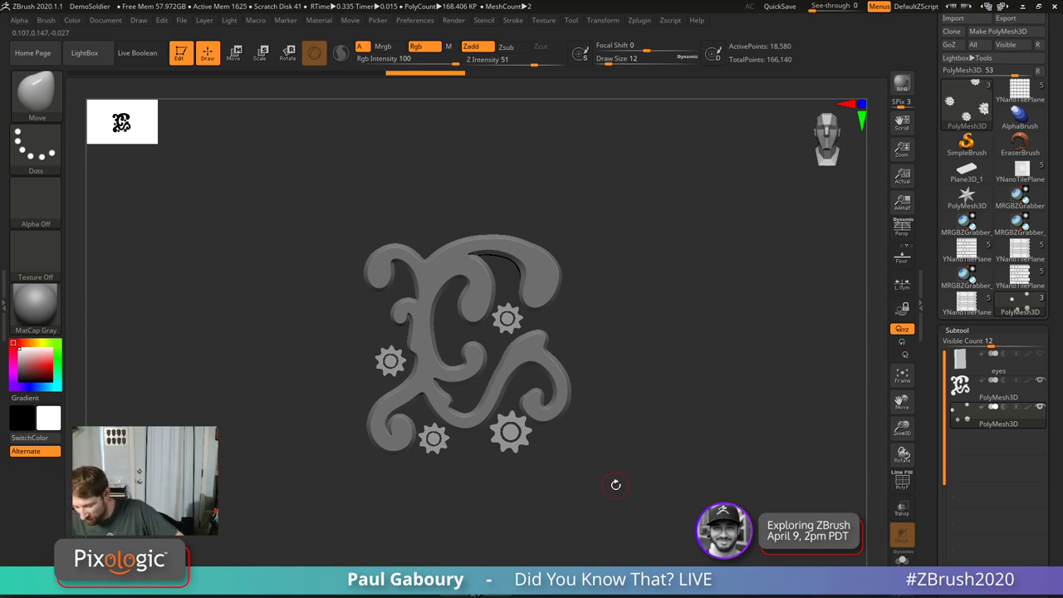
Step: Select the scroll ornament subtool and scale it down uniformly about its centre
{"action": "key", "text": "Up"}
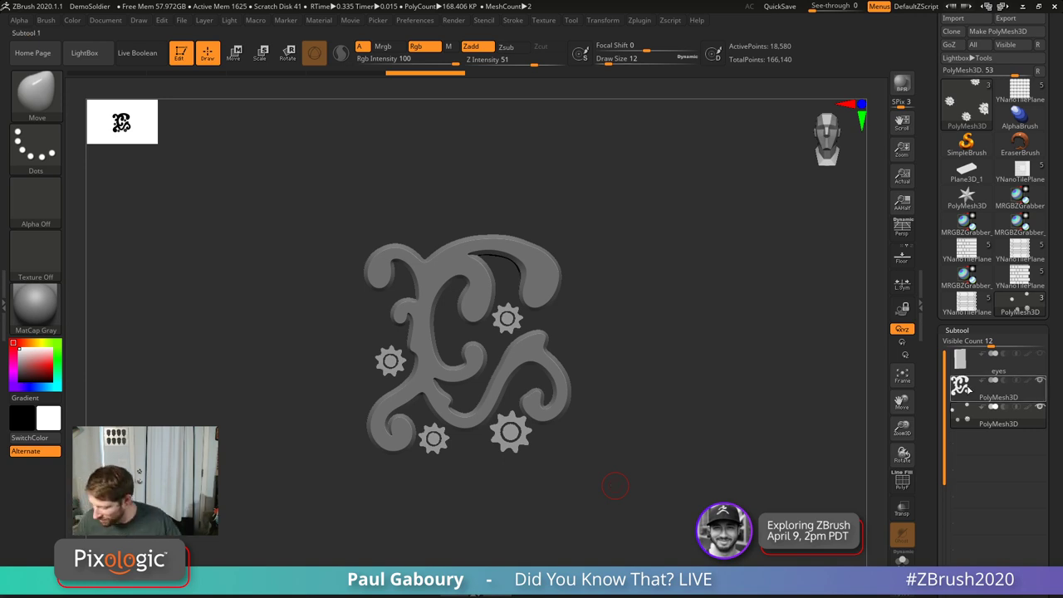
{"action": "key", "text": "w"}
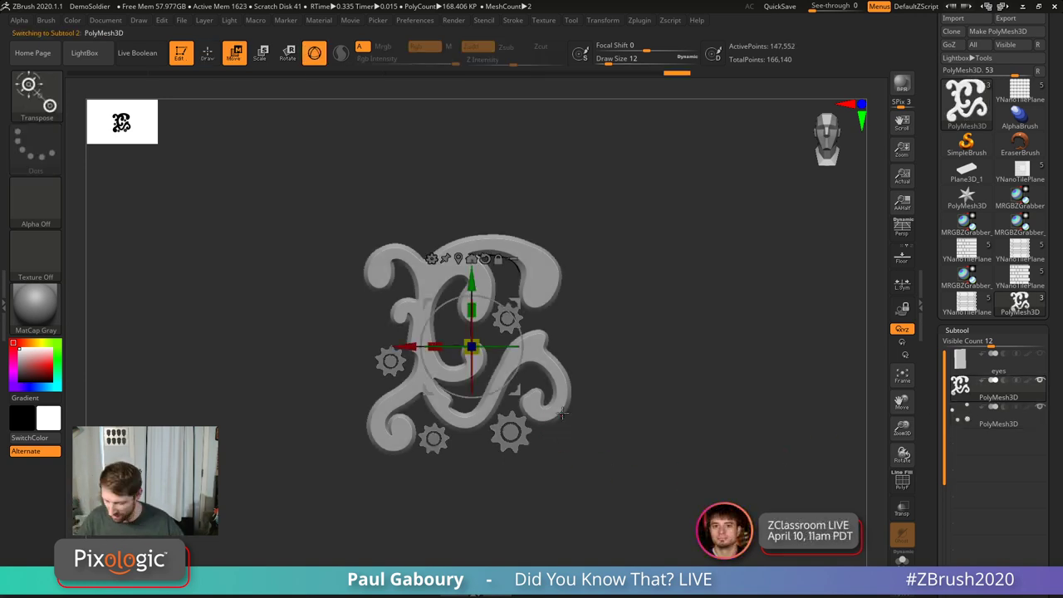
{"action": "left_click_drag", "start_coordinate": [472, 348], "coordinate": [457, 341]}
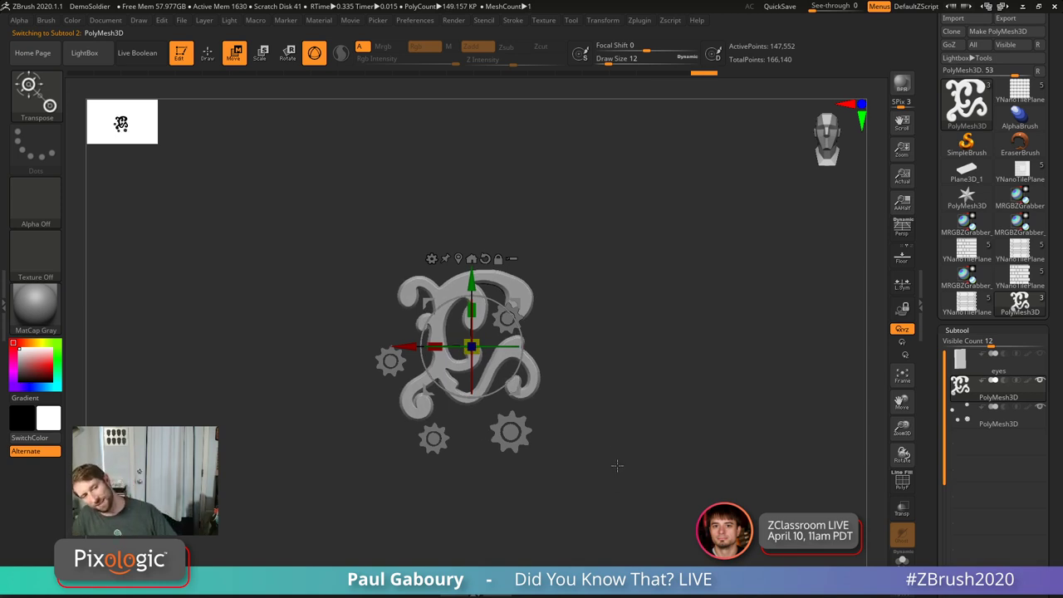
Step: Enable ArrayMesh on the scroll ornament with Transpose, Lock Pos and Lock Size, and set its repeat count to 8
{"action": "left_click", "coordinate": [964, 331]}
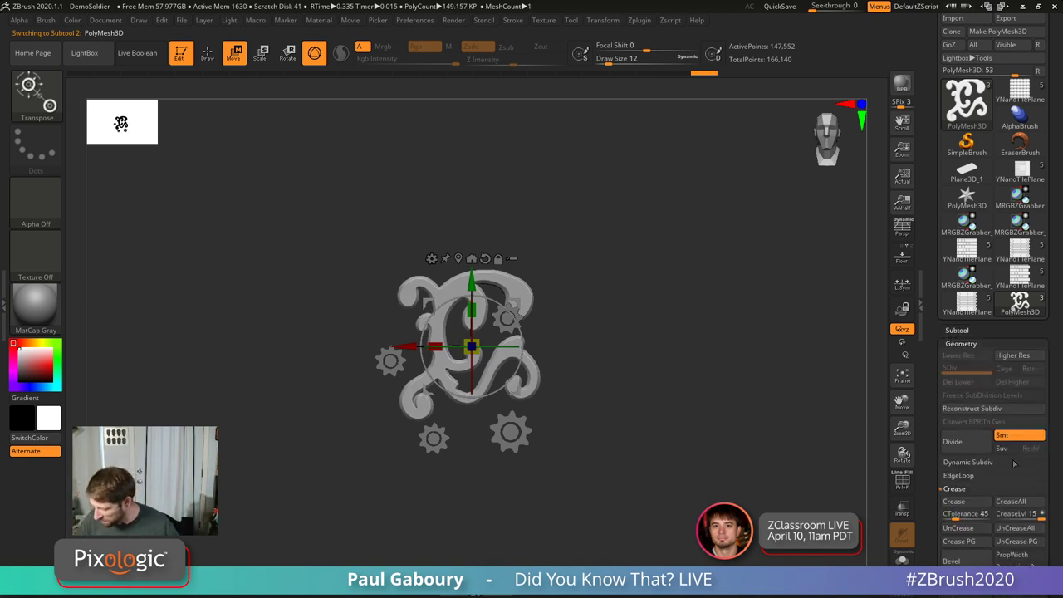
{"action": "left_click", "coordinate": [962, 343]}
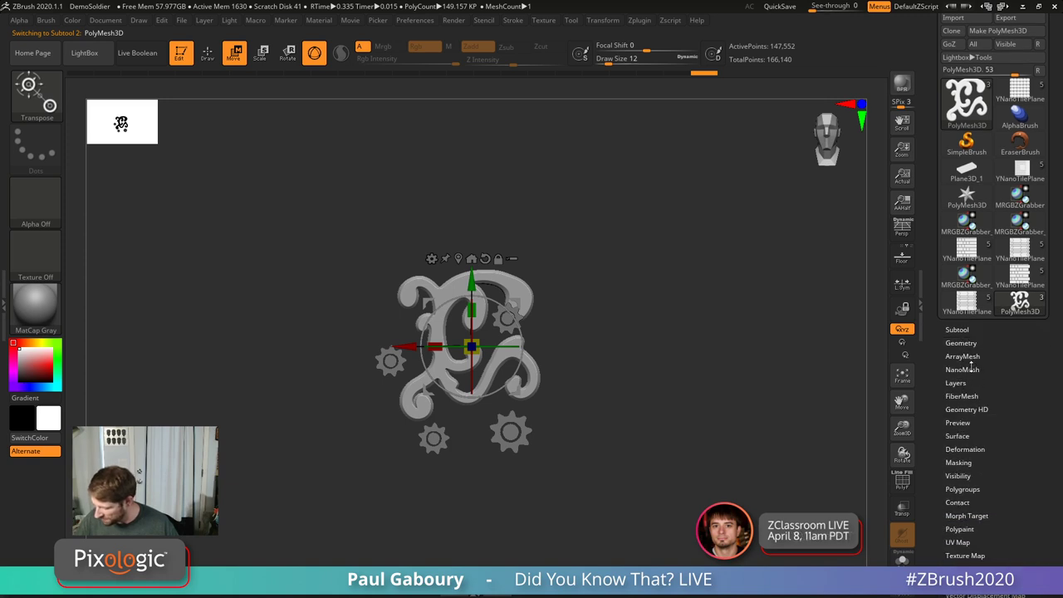
{"action": "left_click", "coordinate": [963, 356]}
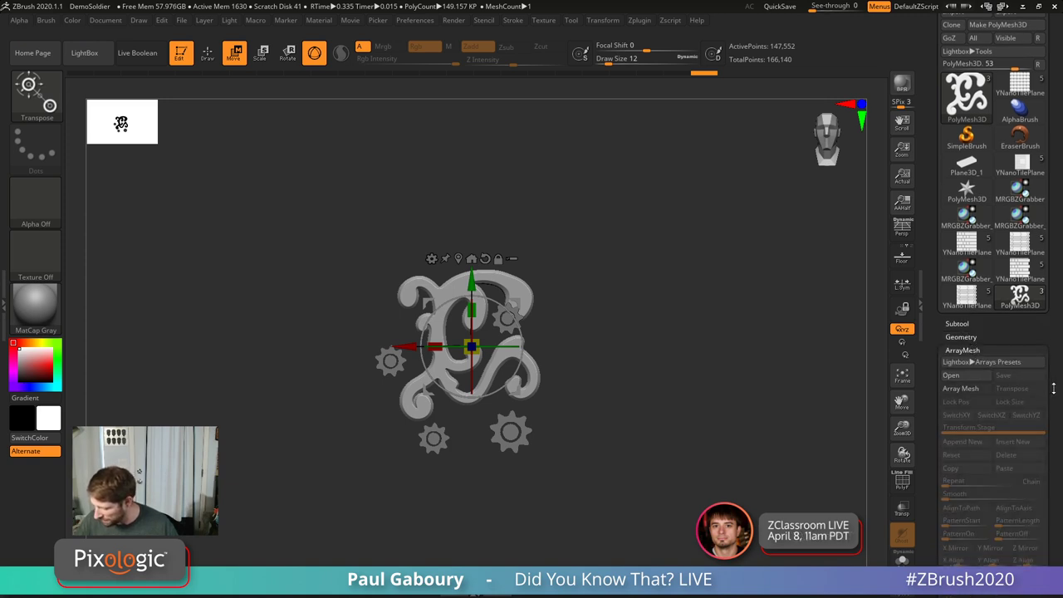
{"action": "left_click", "coordinate": [1013, 336]}
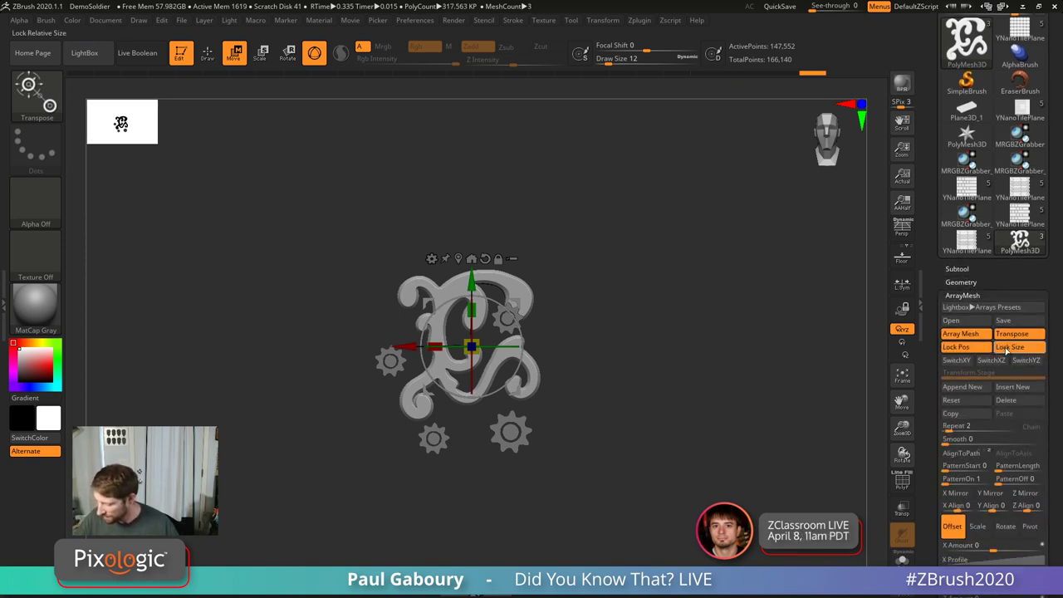
{"action": "scroll", "coordinate": [1052, 398], "scroll_direction": "down", "scroll_amount": 3}
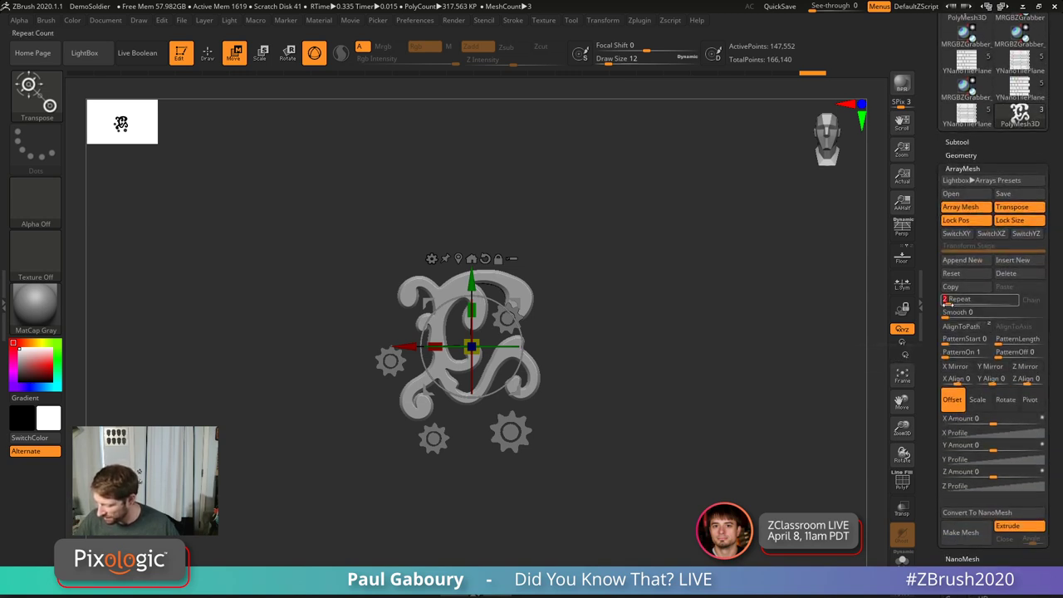
{"action": "left_click", "coordinate": [948, 302]}
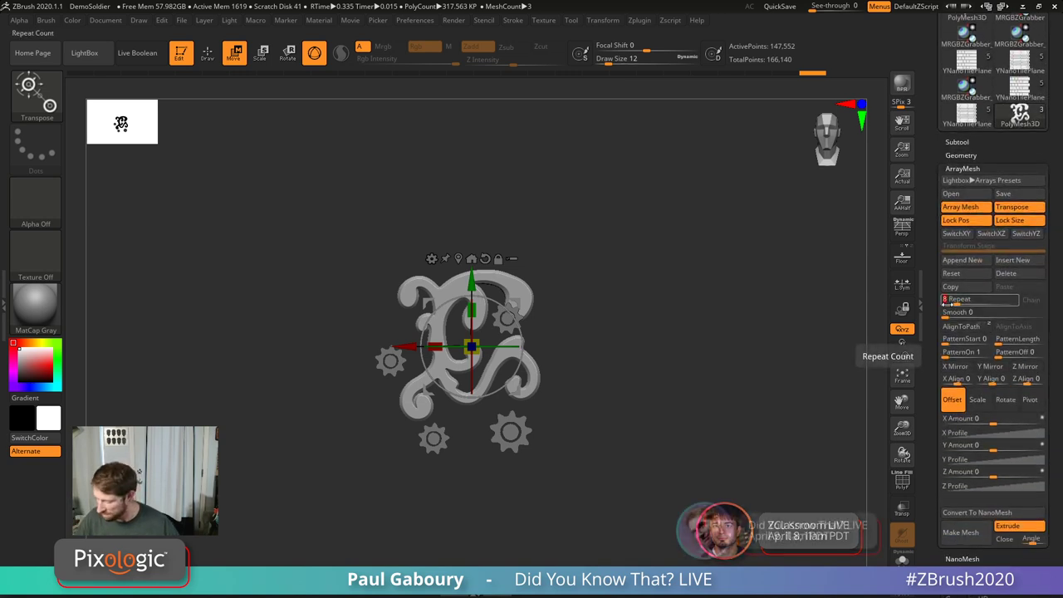
{"action": "key", "text": "Return"}
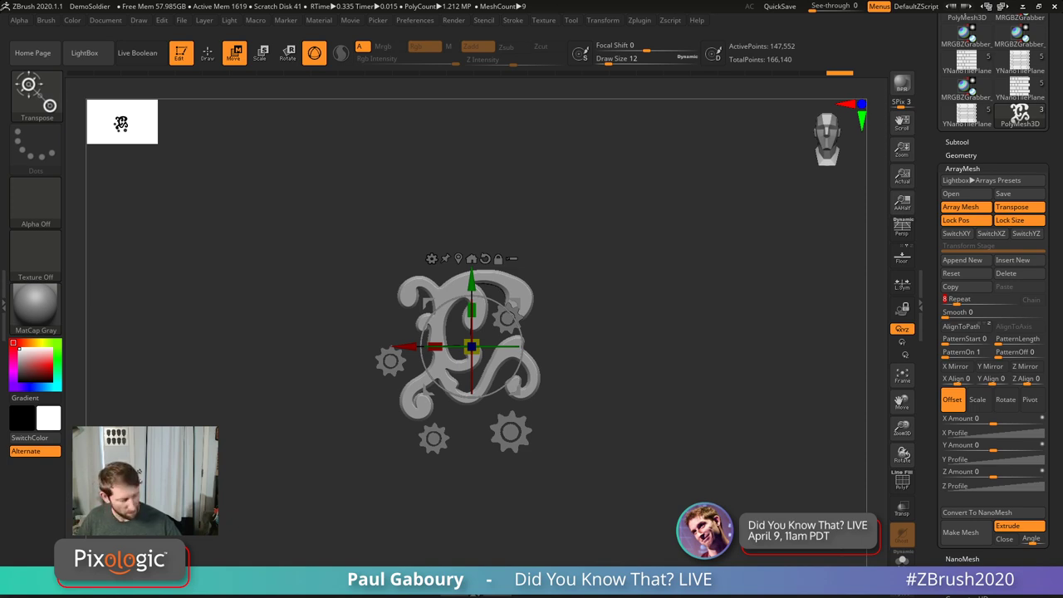
Step: Set the array's Z rotation amount to 360 so the ornament copies are distributed around a full circle
{"action": "key", "text": "q"}
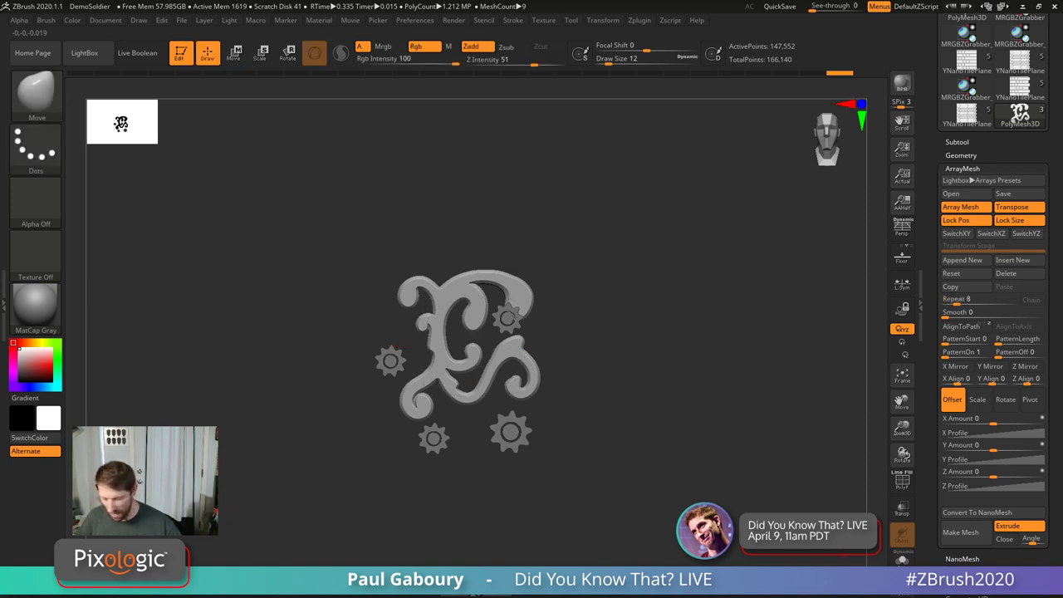
{"action": "left_click", "coordinate": [1005, 399]}
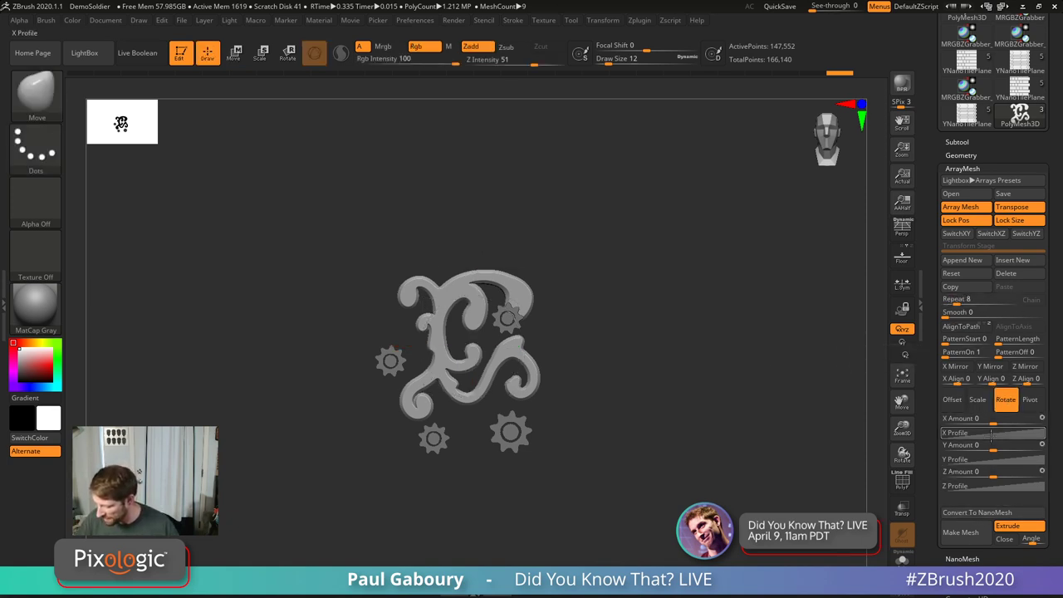
{"action": "left_click_drag", "start_coordinate": [1005, 450], "coordinate": [1020, 475]}
{"action": "key", "text": "ctrl+z"}
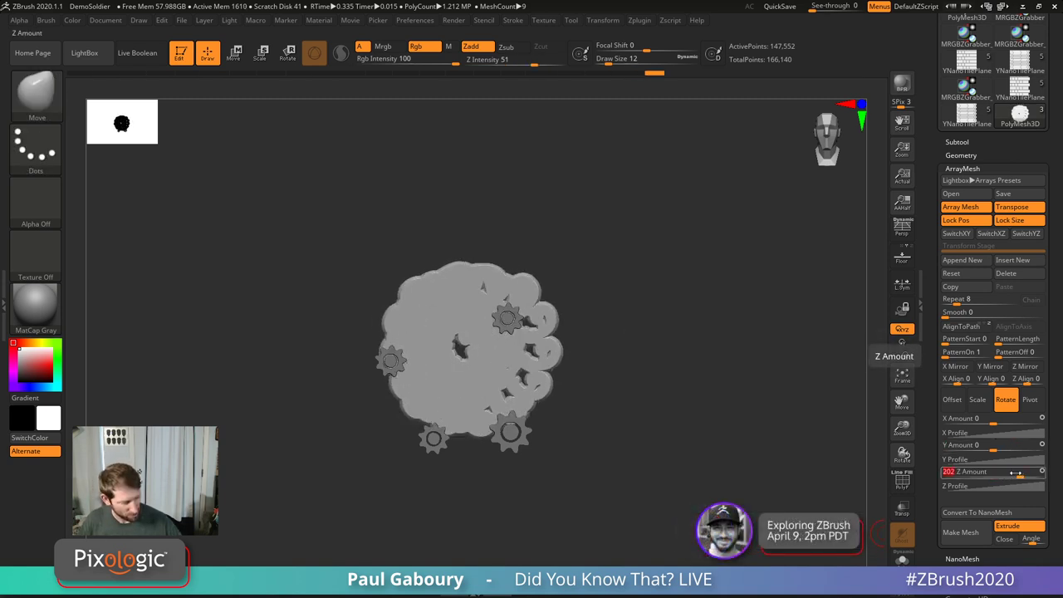
{"action": "type", "text": "360"}
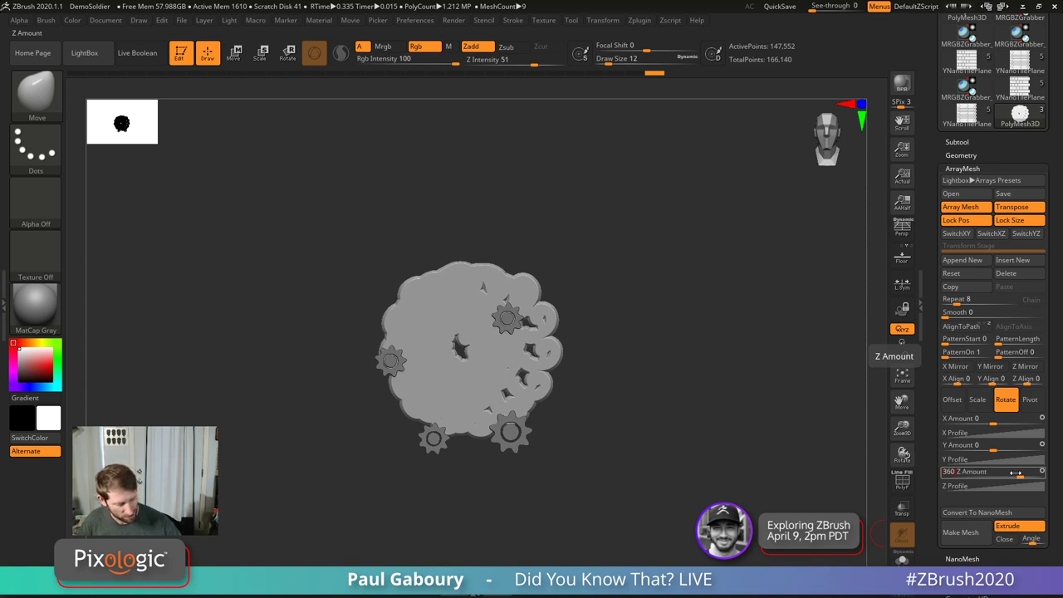
{"action": "key", "text": "Return"}
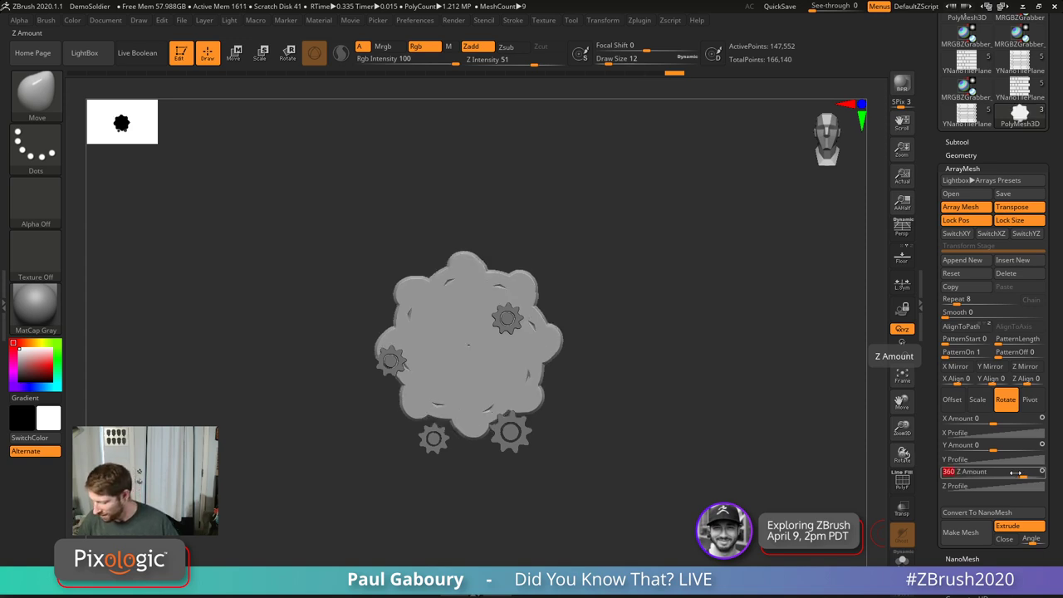
Step: Set the array's repeat count to 6 and move the source ornament upward to spread the copies into an open ring
{"action": "mouse_move", "coordinate": [956, 305]}
{"action": "left_mouse_down"}
{"action": "mouse_move", "coordinate": [946, 304]}
{"action": "mouse_move", "coordinate": [955, 304]}
{"action": "left_mouse_up"}
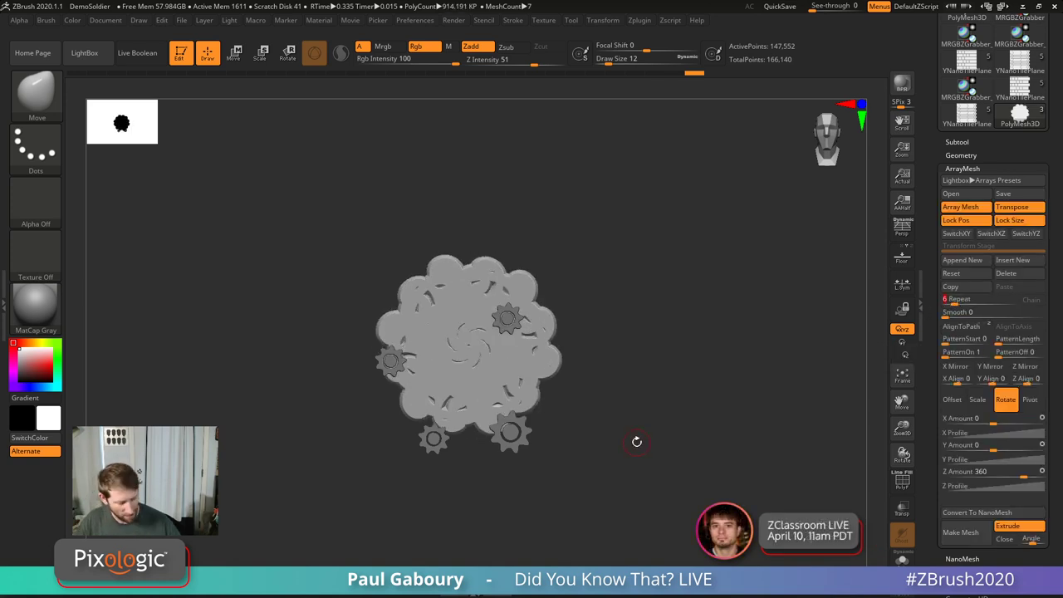
{"action": "key", "text": "w"}
{"action": "left_click_drag", "start_coordinate": [472, 274], "coordinate": [499, 147]}
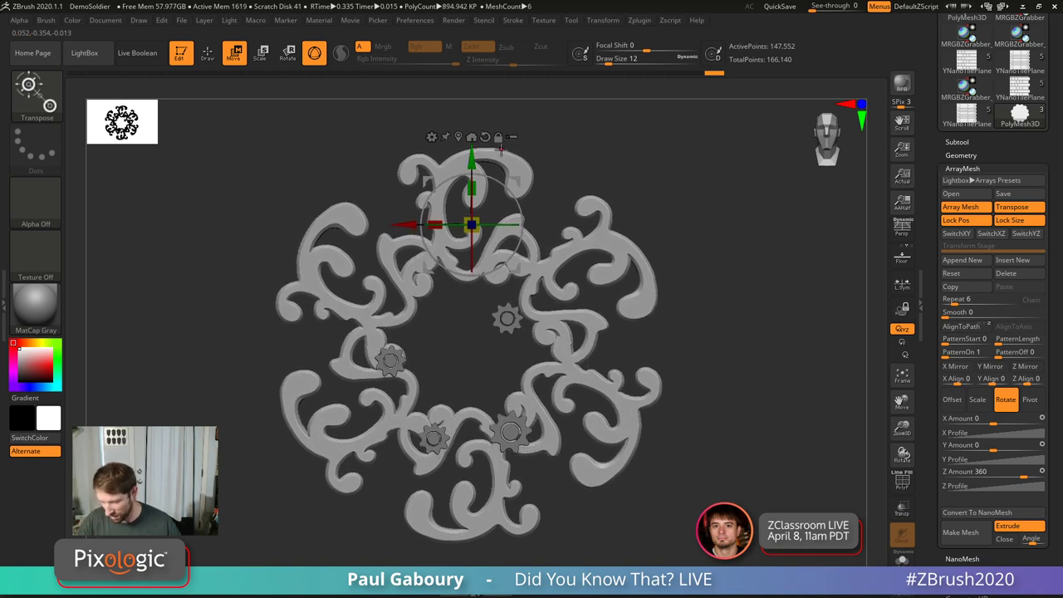
{"action": "key", "text": "q"}
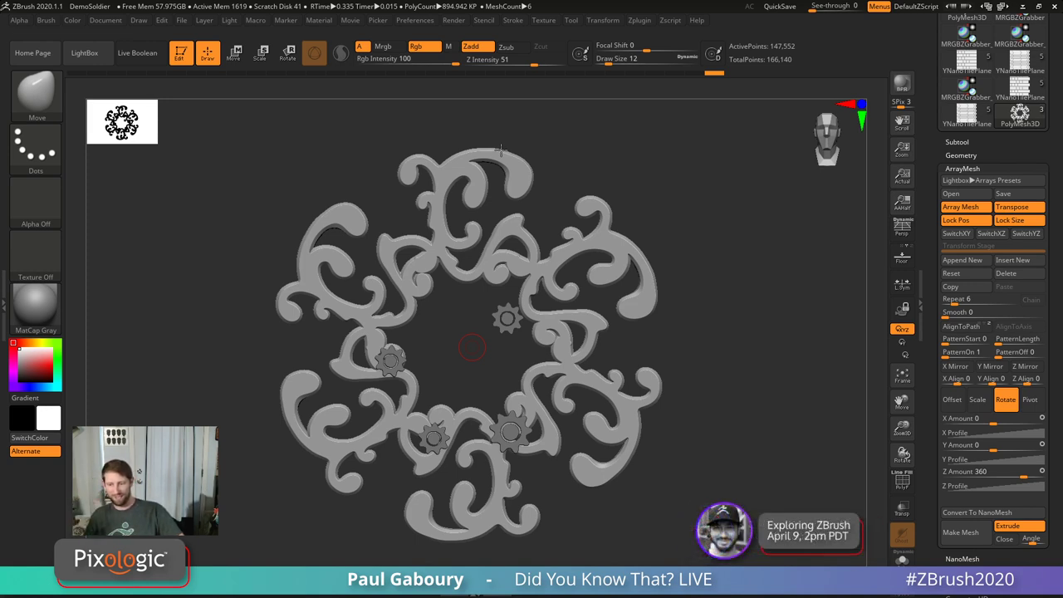
Step: Select the flowers subtool, show its polygroups, isolate the largest flower, and separate it from the small ones with Split Hidden
{"action": "key", "text": "shift+f"}
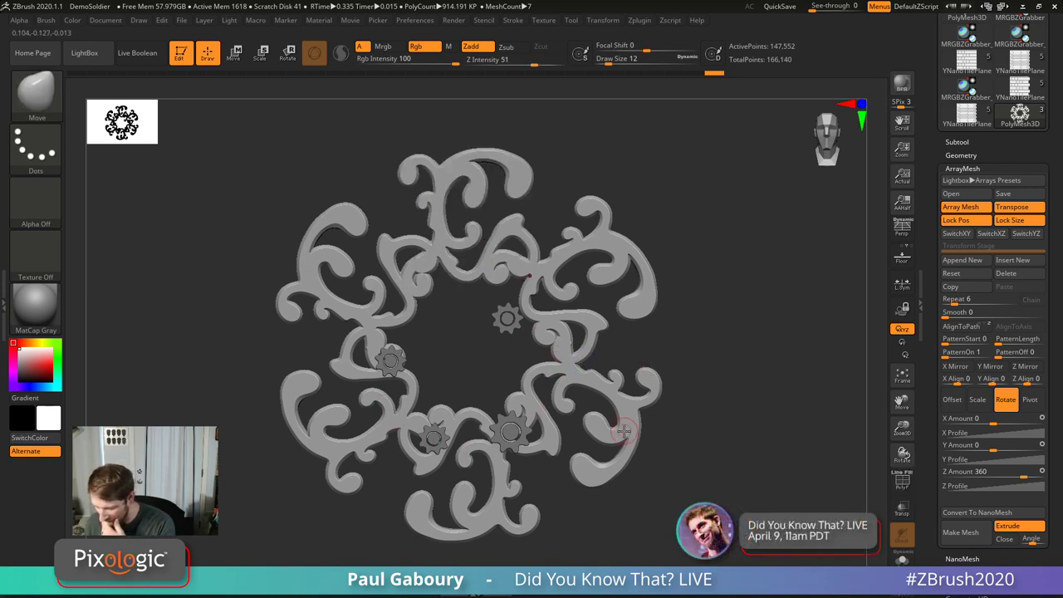
{"action": "left_click", "coordinate": [958, 141]}
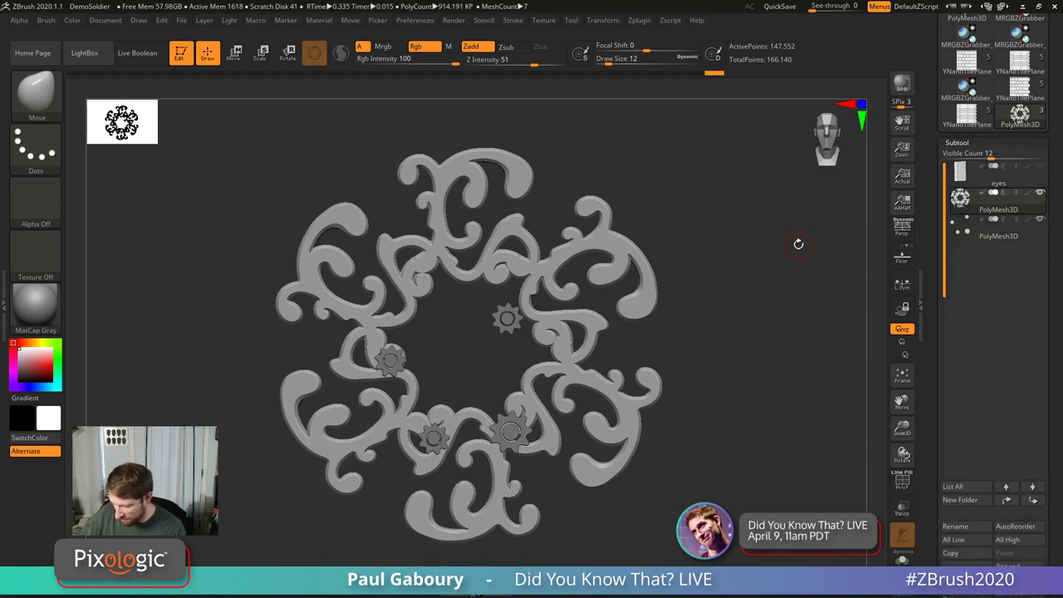
{"action": "left_click", "coordinate": [997, 228]}
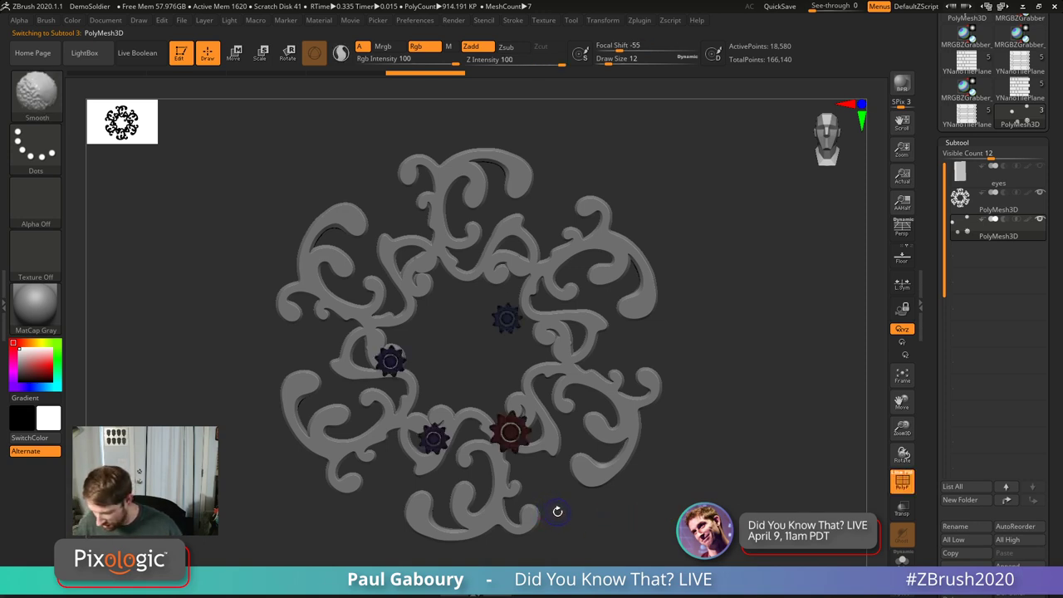
{"action": "left_click_drag", "start_coordinate": [570, 526], "coordinate": [487, 390], "text": "ctrl+shift"}
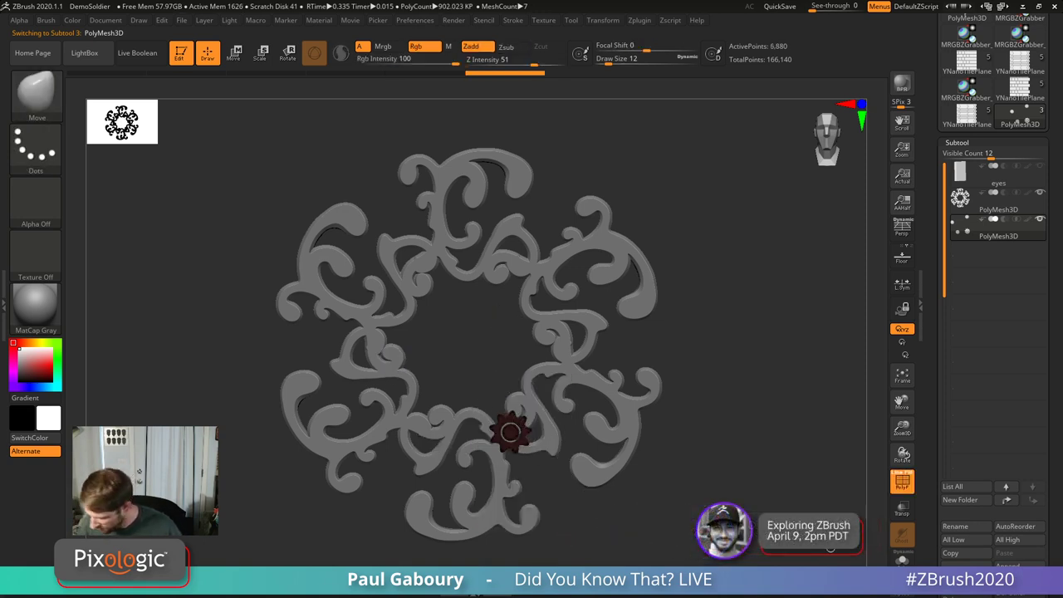
{"action": "left_click_drag", "start_coordinate": [1054, 520], "coordinate": [1060, 446]}
{"action": "scroll", "coordinate": [1059, 448], "scroll_direction": "down", "scroll_amount": 2}
{"action": "left_click", "coordinate": [952, 420]}
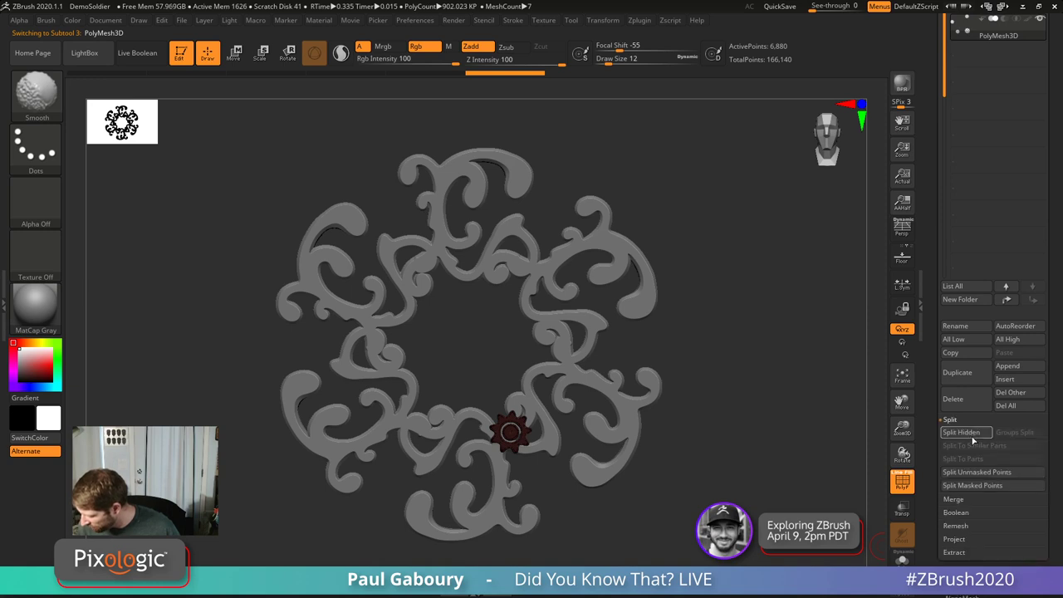
{"action": "left_click", "coordinate": [961, 432]}
{"action": "scroll", "coordinate": [1048, 285], "scroll_direction": "up", "scroll_amount": 4}
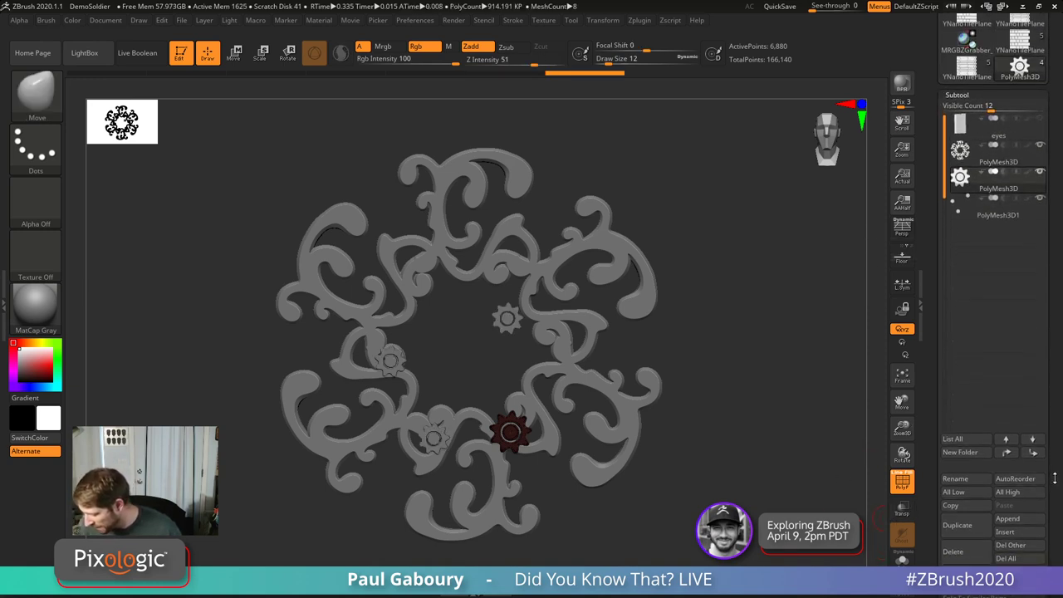
Step: Reset the large flower's gizmo orientation and move the flower to the centre of the ornament ring
{"action": "left_click_drag", "start_coordinate": [1056, 477], "coordinate": [1056, 457]}
{"action": "key", "text": "w"}
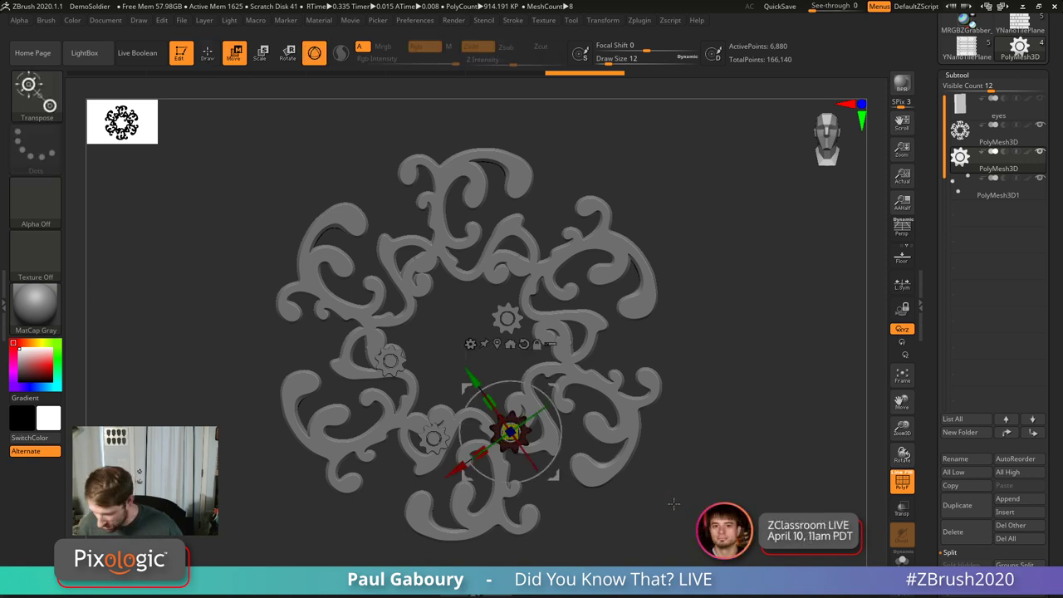
{"action": "left_click", "coordinate": [523, 344]}
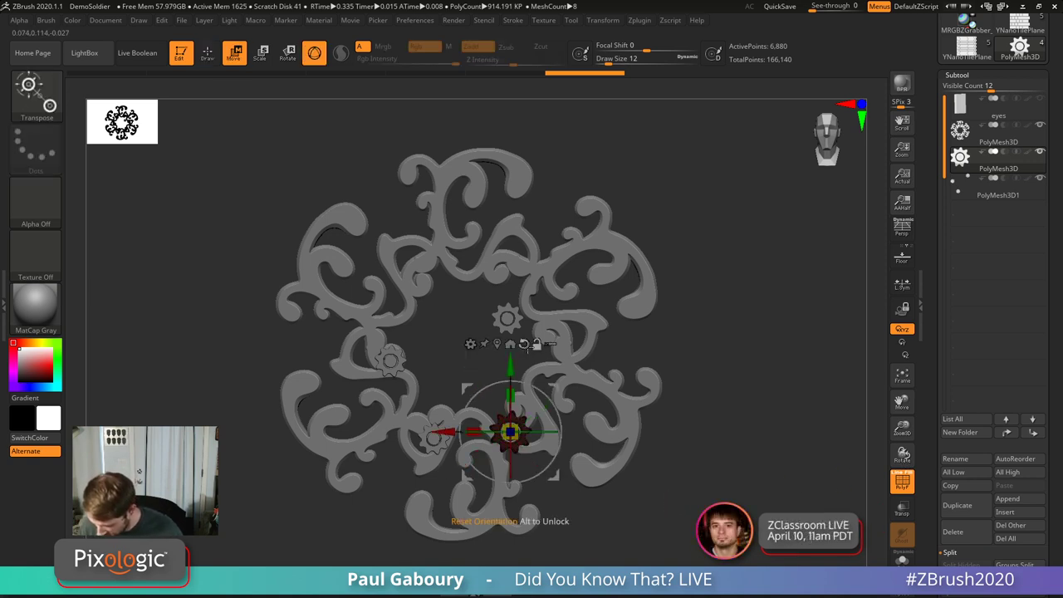
{"action": "left_click", "coordinate": [510, 344]}
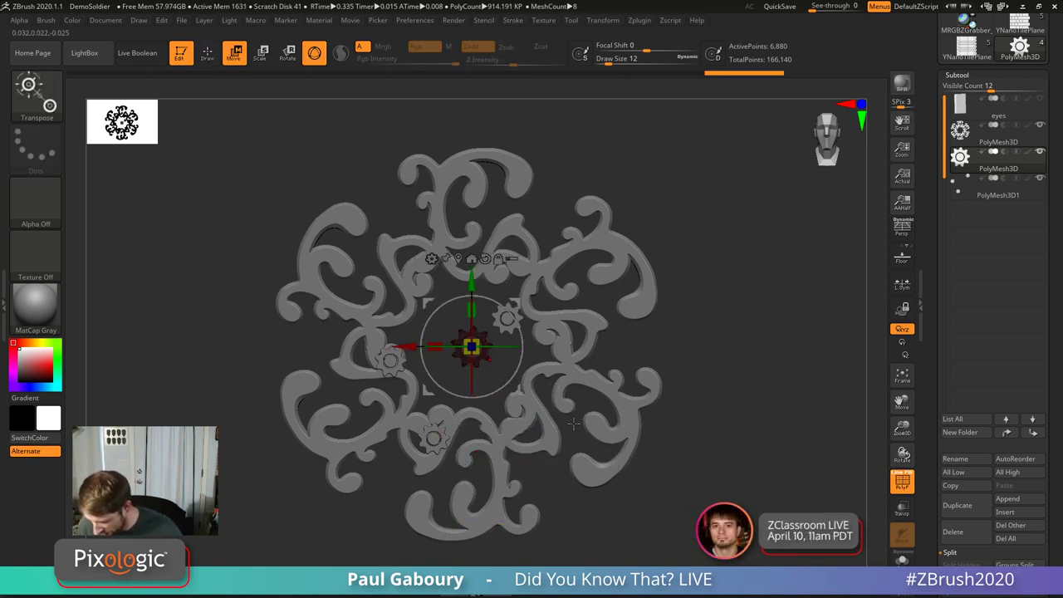
Step: Turn off the polyframe display, hide the small flowers subtool, and enlarge the centre flower to fill the ring's opening
{"action": "key", "text": "shift+f"}
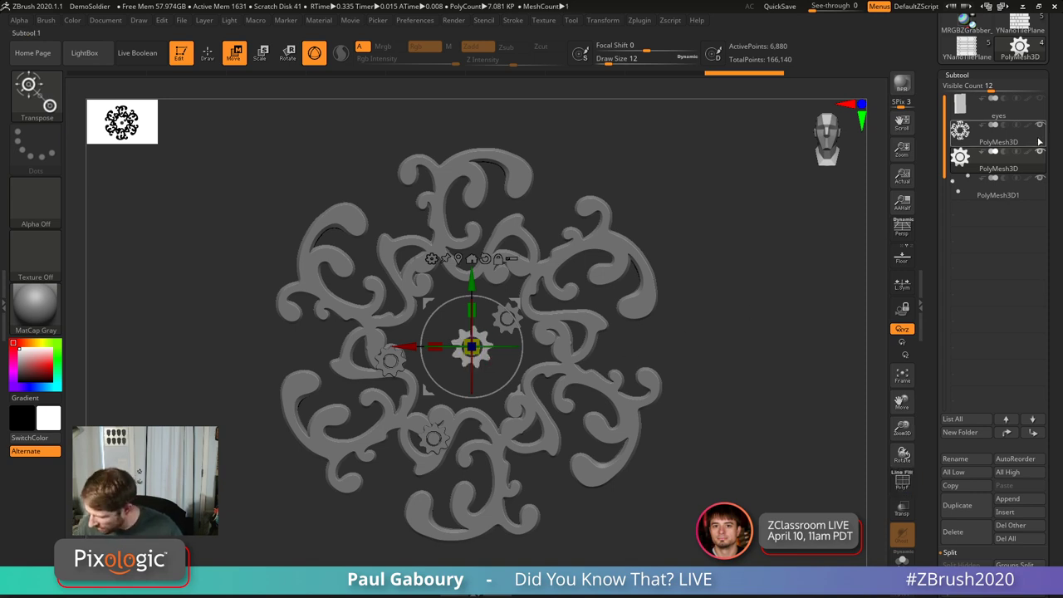
{"action": "left_click", "coordinate": [1041, 180]}
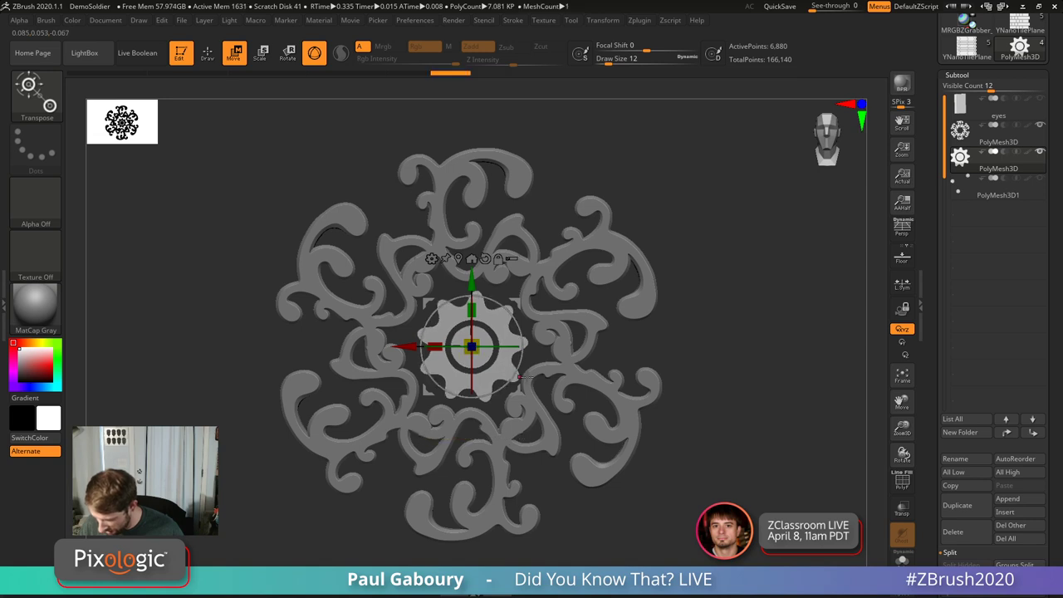
{"action": "key", "text": "q"}
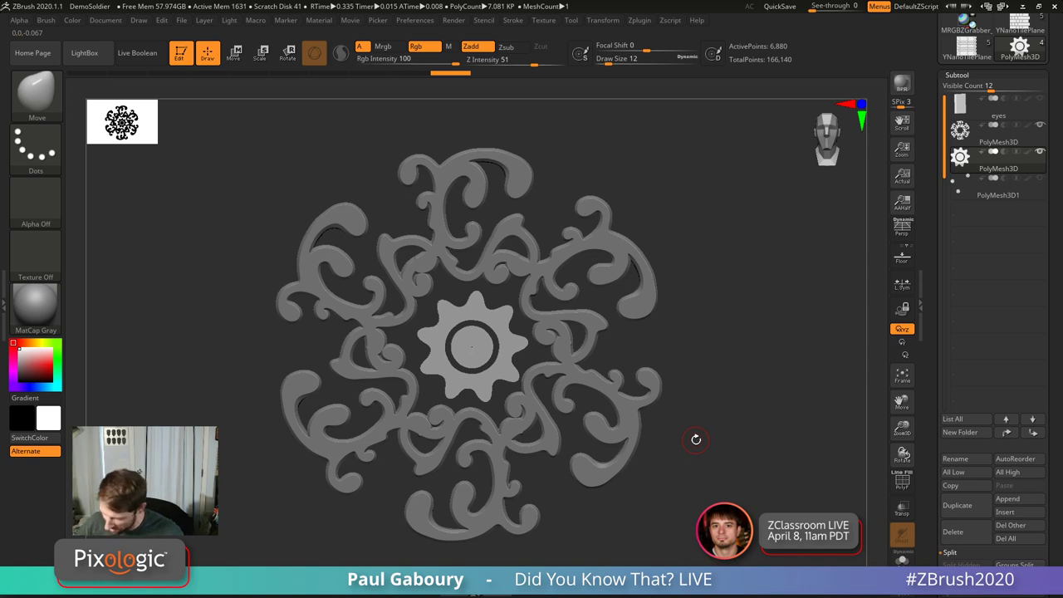
Step: Select the small flowers subtool, isolate the lowest flower, and separate it from the other two with Split Hidden
{"action": "mouse_move", "coordinate": [963, 192]}
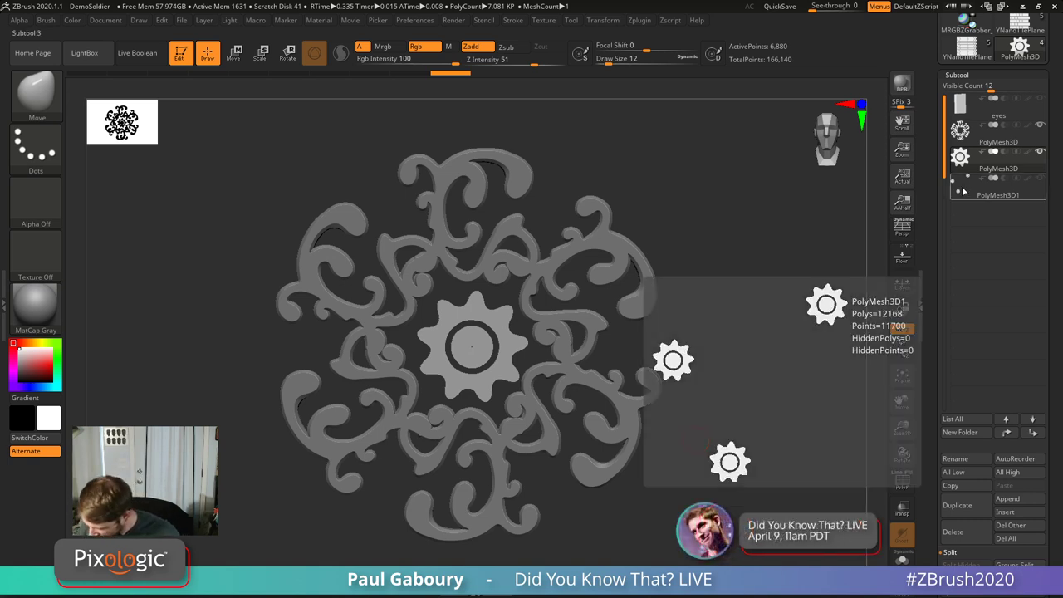
{"action": "left_click", "coordinate": [963, 192]}
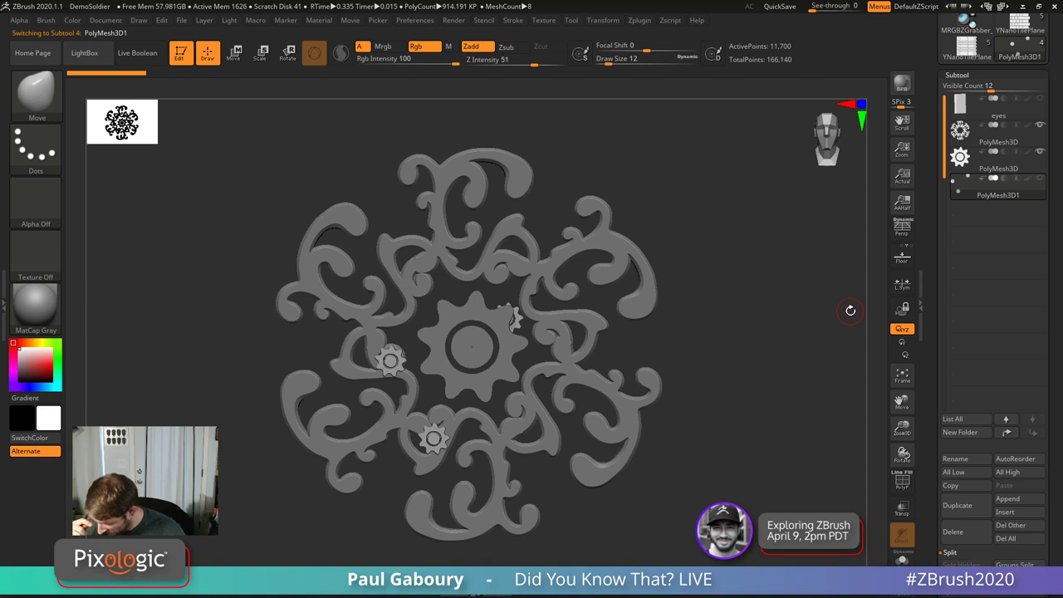
{"action": "mouse_move", "coordinate": [971, 192]}
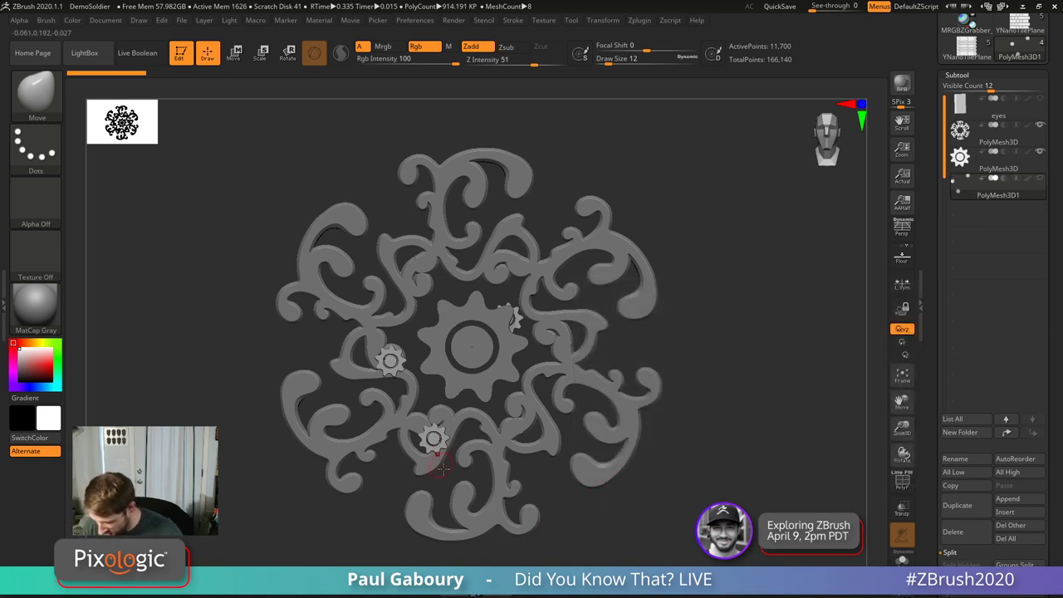
{"action": "mouse_move", "coordinate": [562, 518]}
{"action": "left_mouse_down", "text": "ctrl+shift"}
{"action": "mouse_move", "coordinate": [451, 458]}
{"action": "mouse_move", "coordinate": [382, 389]}
{"action": "left_mouse_up", "text": "ctrl+shift"}
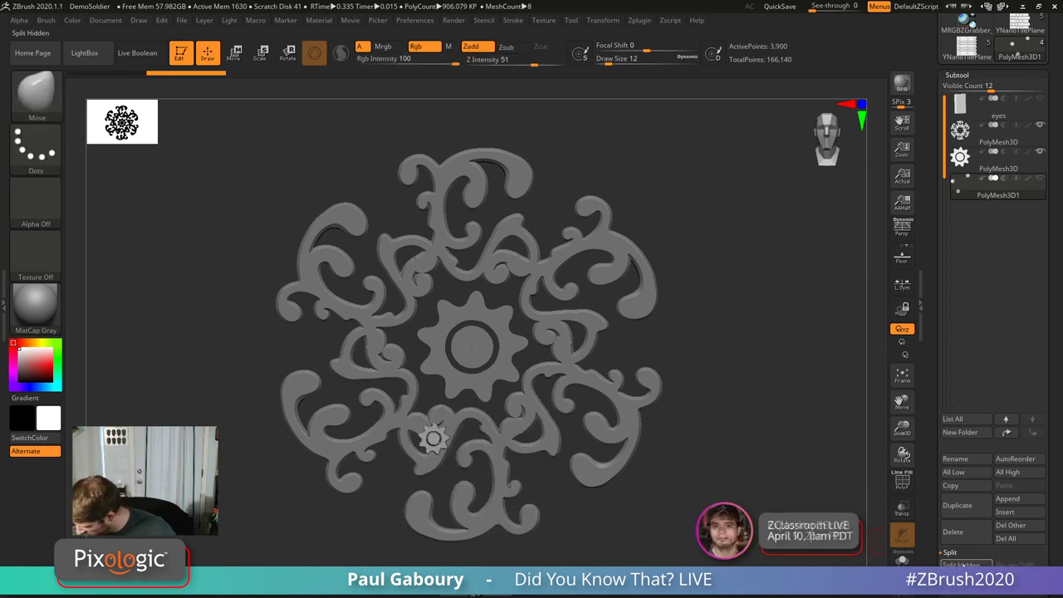
{"action": "left_click", "coordinate": [972, 564]}
Step: Reorder the separated small flower's subtool so it sits directly below the scroll ornament, and keep it selected
{"action": "mouse_move", "coordinate": [962, 190]}
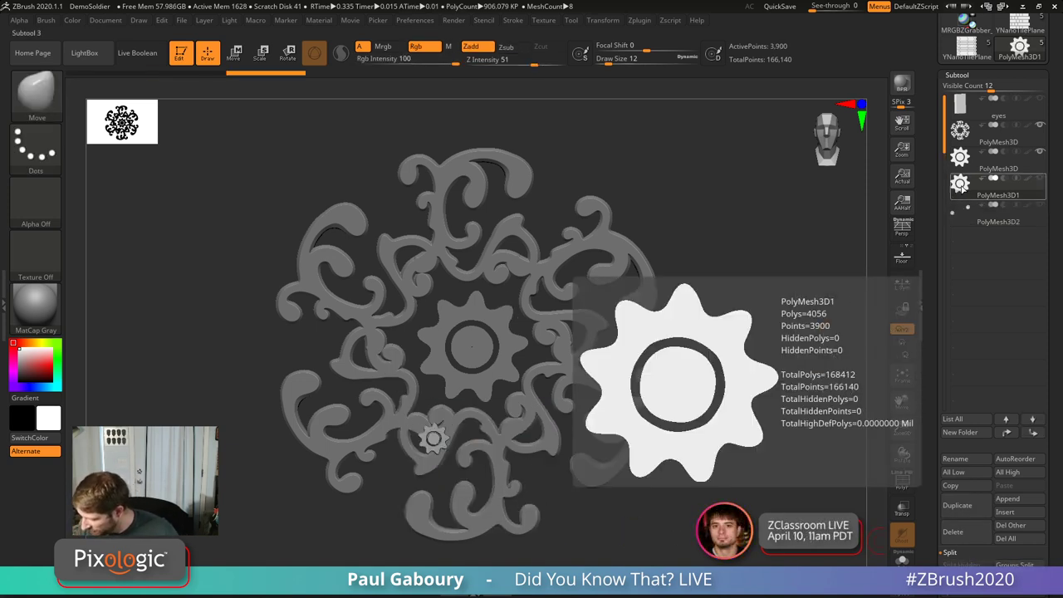
{"action": "left_click_drag", "start_coordinate": [961, 188], "coordinate": [967, 153]}
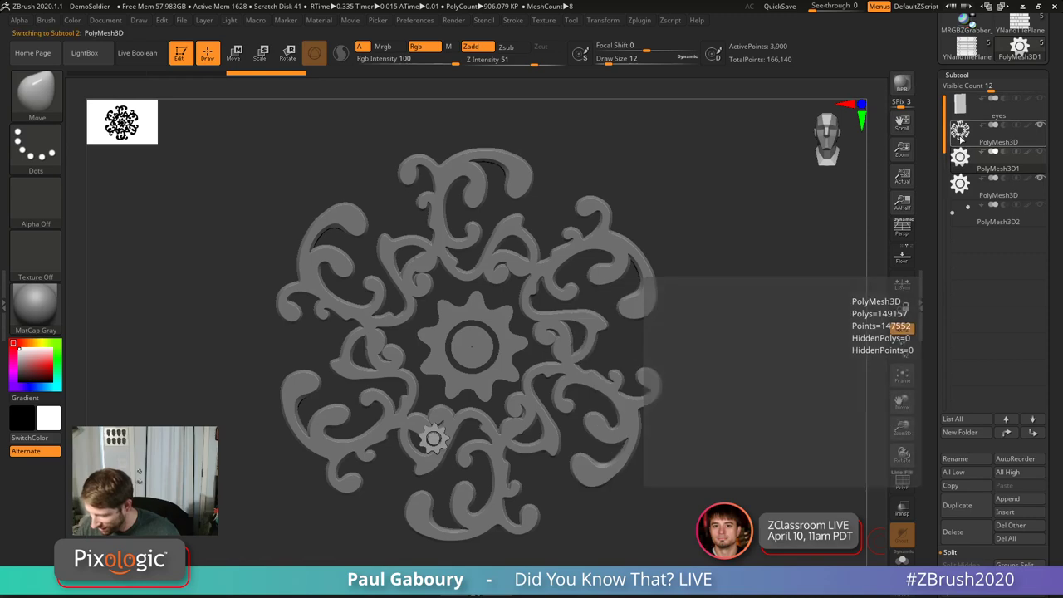
{"action": "left_click", "coordinate": [962, 131]}
{"action": "left_click", "coordinate": [961, 158]}
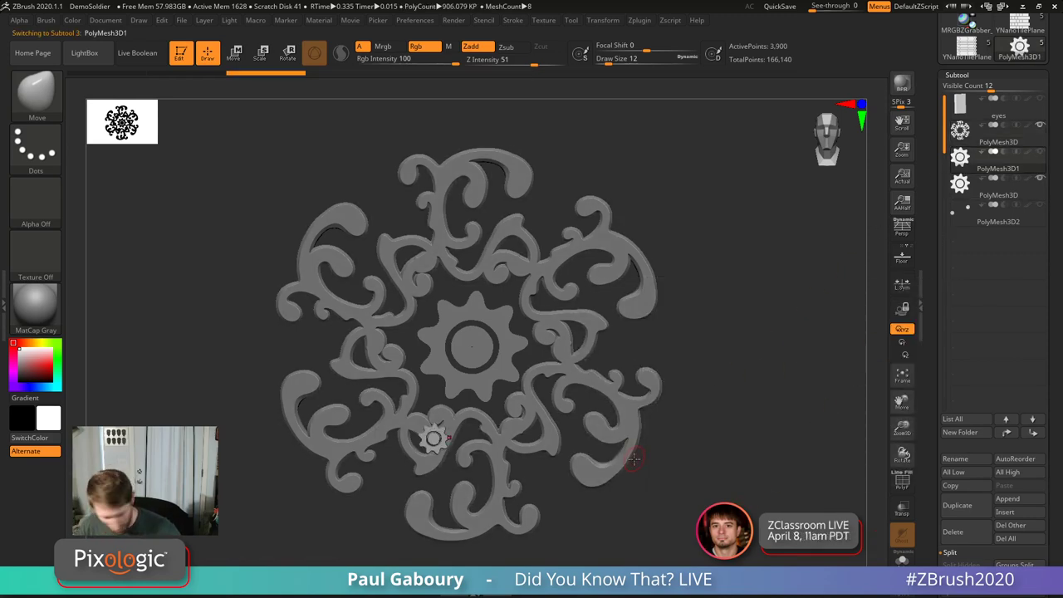
Step: Reset the small flower's gizmo orientation, move it into the opening of the uppermost scroll, and shrink it slightly
{"action": "key", "text": "w"}
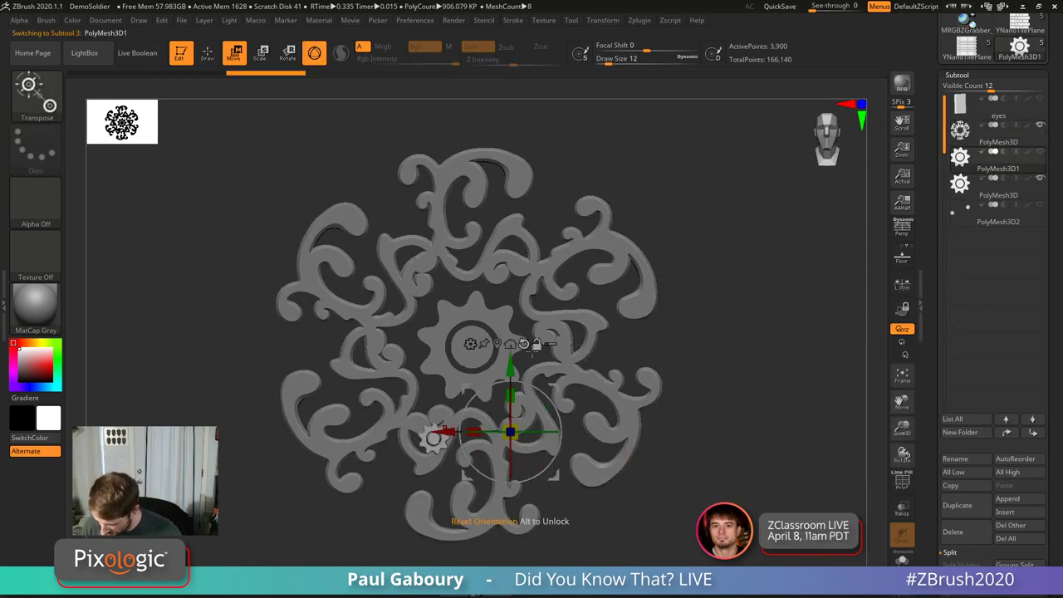
{"action": "left_click_drag", "start_coordinate": [551, 474], "coordinate": [544, 248], "text": "alt"}
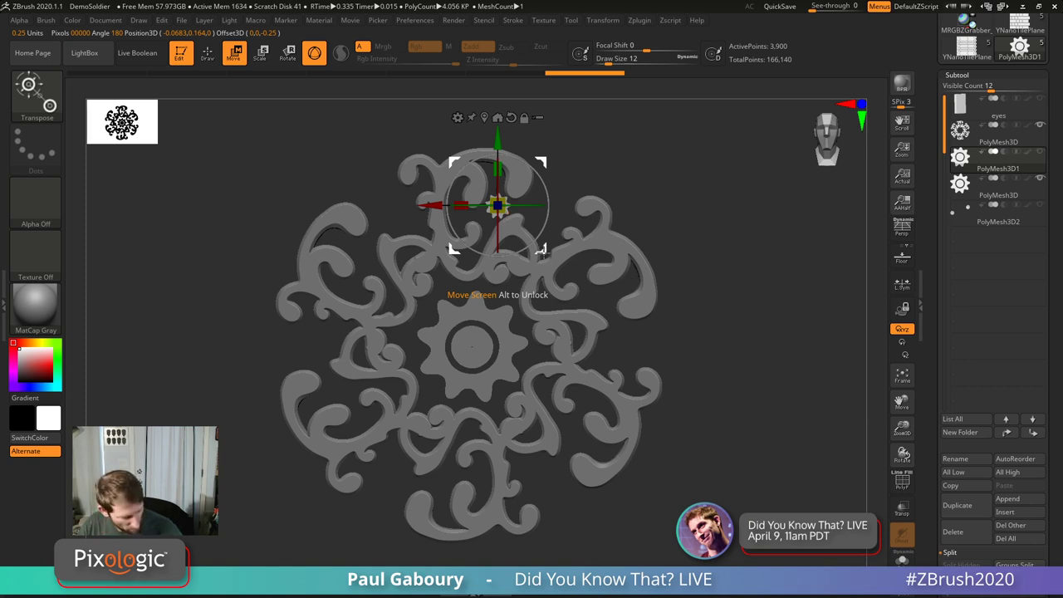
{"action": "key", "text": "q"}
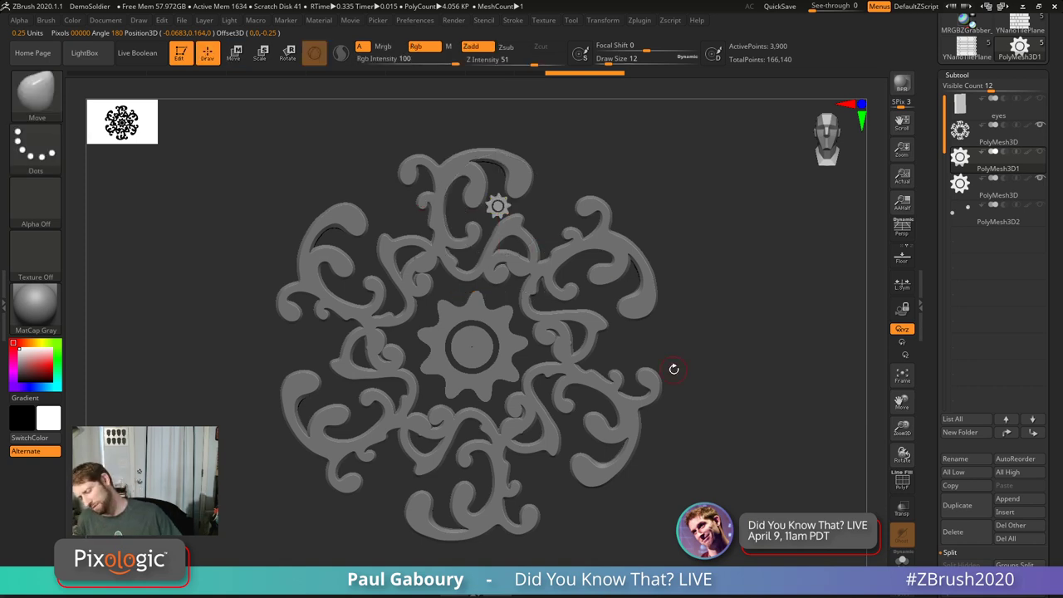
{"action": "key", "text": "w"}
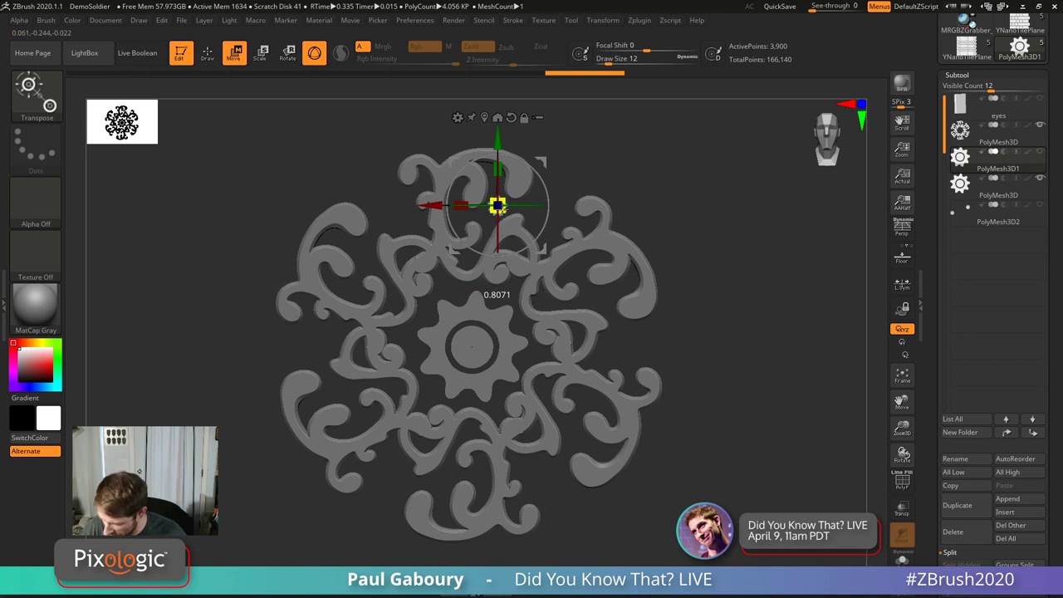
{"action": "key", "text": "q"}
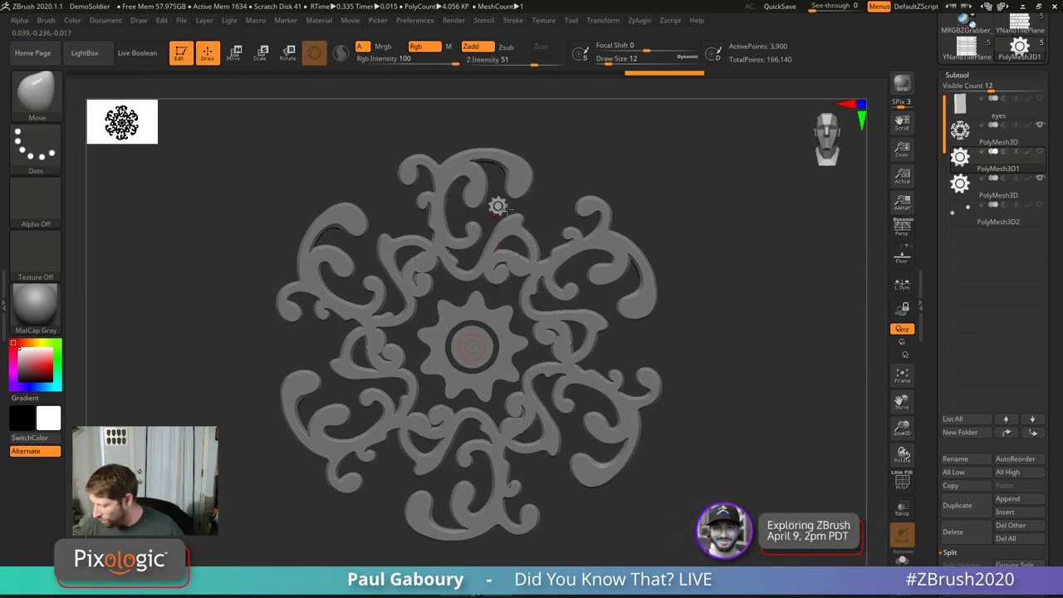
Step: Select the scroll ornament and merge it down with the small flower so the array repeats both
{"action": "left_click", "coordinate": [498, 206], "text": "alt"}
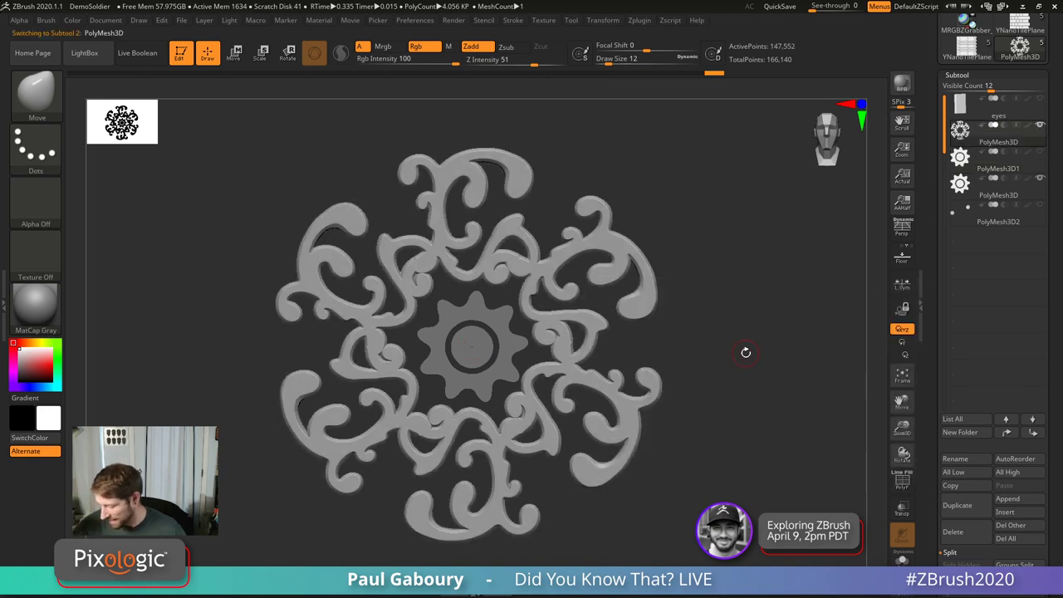
{"action": "key", "text": "shift+f"}
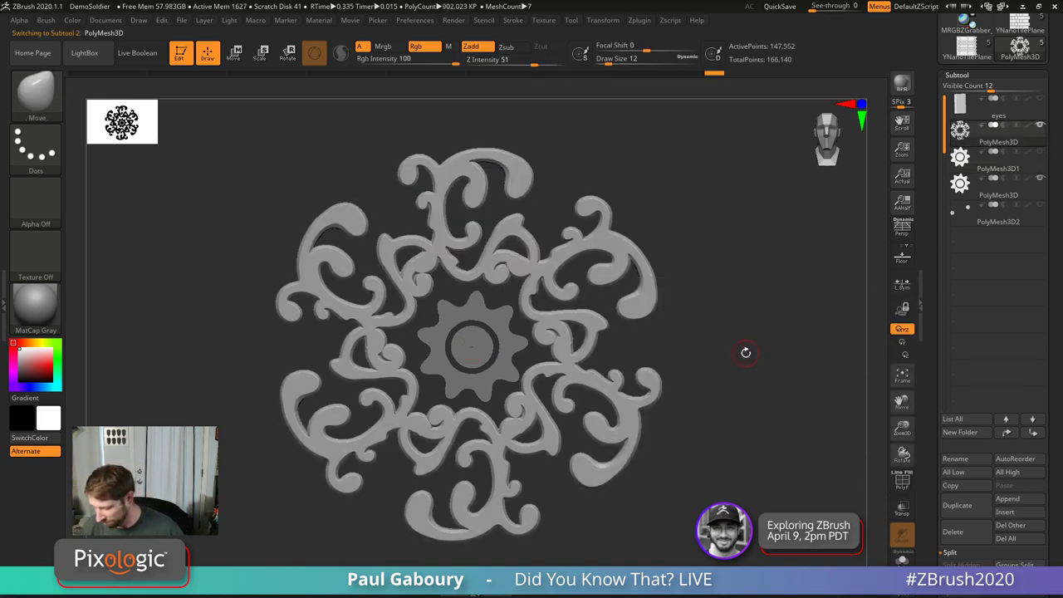
{"action": "scroll", "coordinate": [1046, 450], "scroll_direction": "down", "scroll_amount": 5}
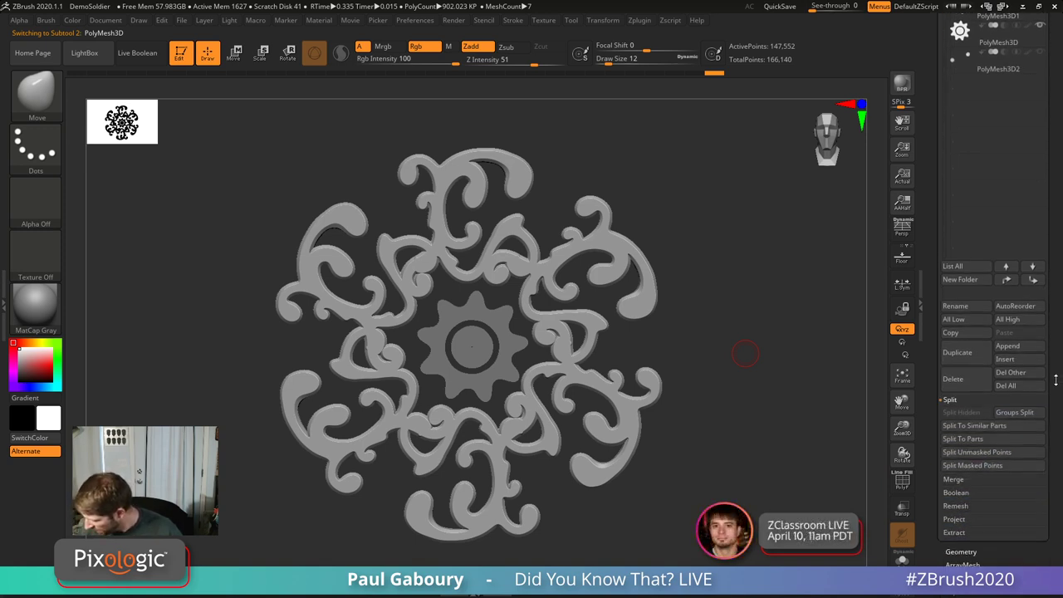
{"action": "key", "text": "shift"}
{"action": "left_click", "coordinate": [955, 412]}
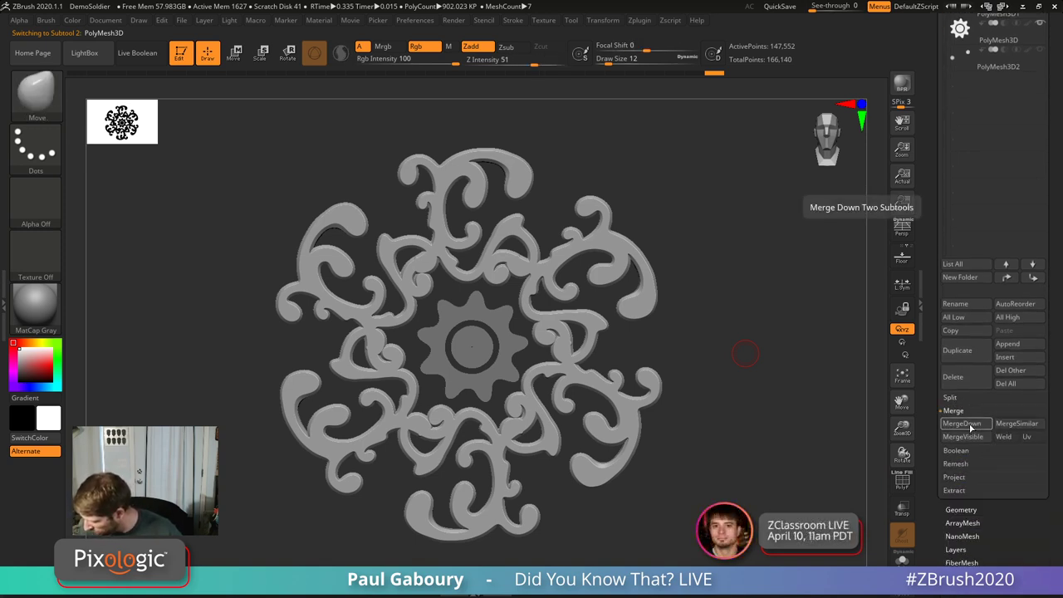
{"action": "left_click", "coordinate": [956, 423]}
{"action": "left_click", "coordinate": [864, 449]}
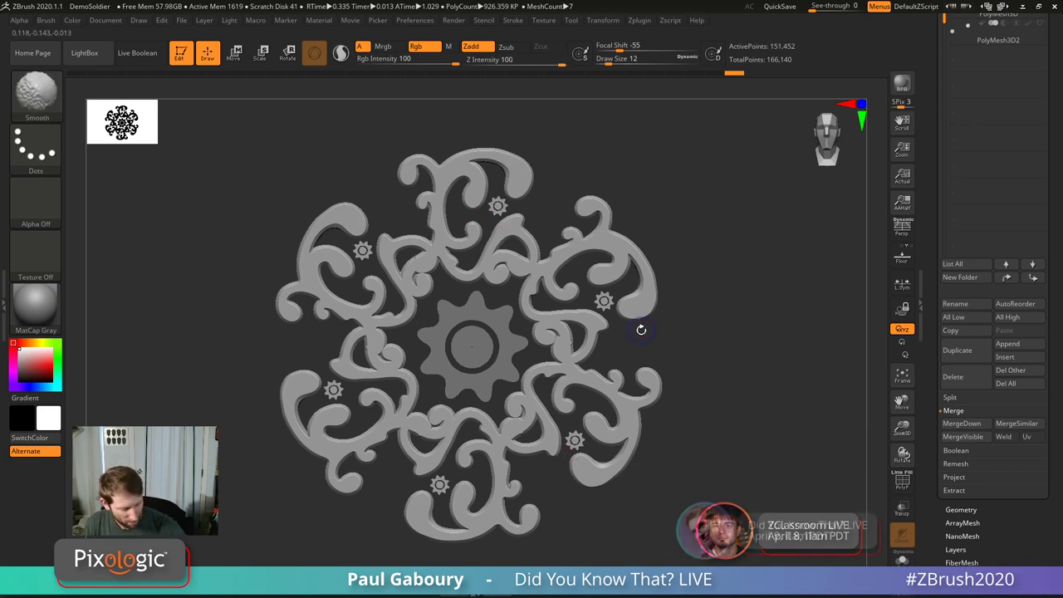
Step: Mask the scroll geometry of the merged ornament by its polygroups, leaving only the small flower unmasked
{"action": "key", "text": "shift+f"}
{"action": "right_click_drag", "start_coordinate": [499, 206], "coordinate": [516, 291], "text": "ctrl"}
{"action": "left_click_drag", "start_coordinate": [464, 244], "coordinate": [542, 151], "text": "ctrl+shift"}
{"action": "right_click_drag", "start_coordinate": [620, 274], "coordinate": [515, 254], "text": "ctrl"}
{"action": "left_click", "coordinate": [765, 361], "text": "ctrl+shift"}
{"action": "right_click_drag", "start_coordinate": [766, 353], "coordinate": [736, 385], "text": "ctrl"}
{"action": "key", "text": "shift+f"}
{"action": "left_click", "coordinate": [714, 341], "text": "ctrl"}
{"action": "right_click_drag", "start_coordinate": [736, 384], "coordinate": [744, 371], "text": "ctrl"}
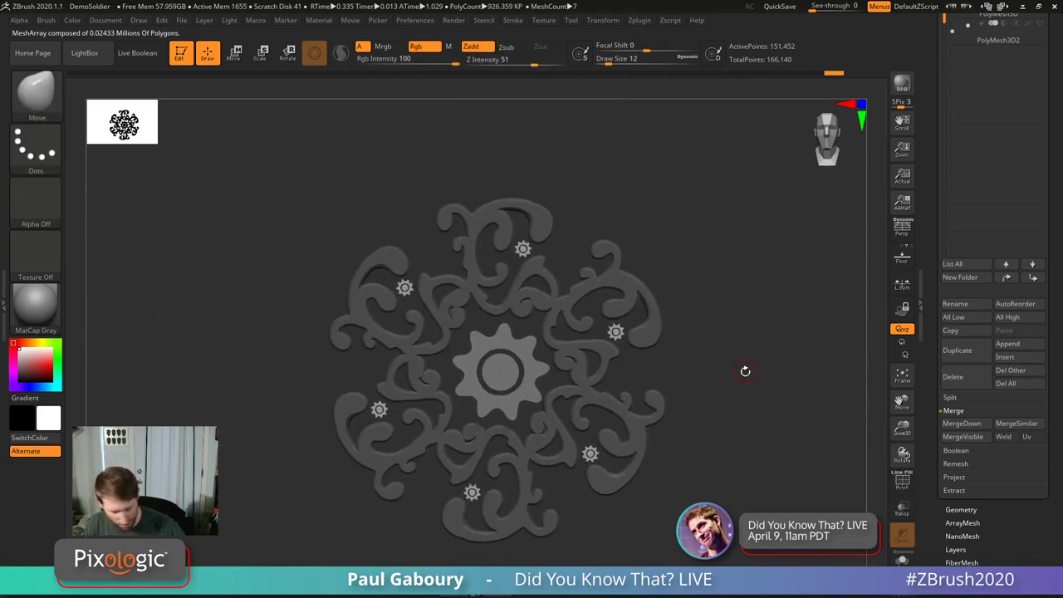
Step: Duplicate the unmasked small flower three times with the gizmo, cluster the copies in the gap between neighbouring scrolls, and clear the mask
{"action": "key", "text": "w"}
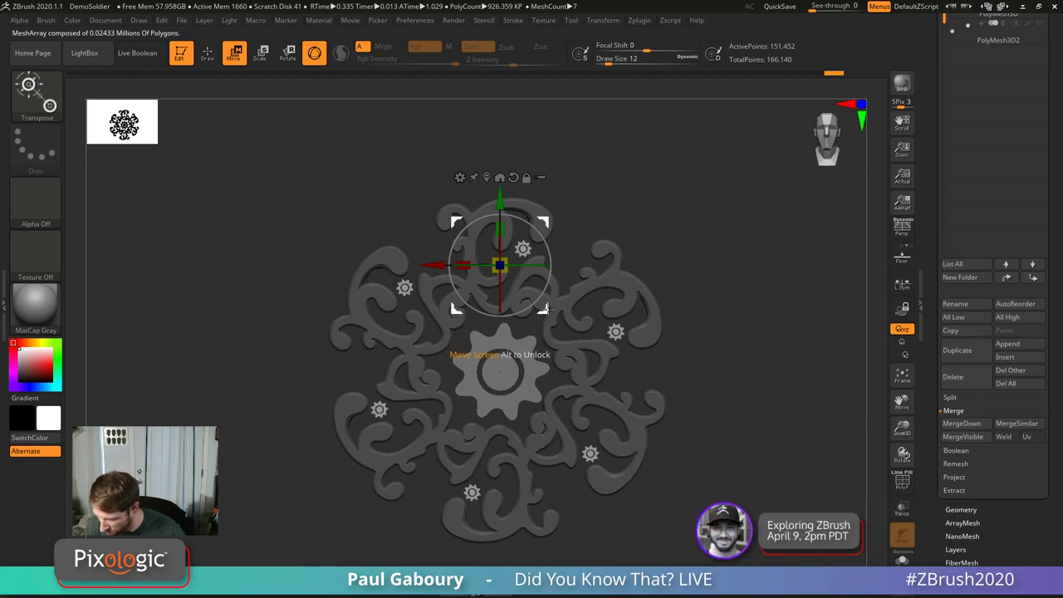
{"action": "left_click_drag", "start_coordinate": [545, 309], "coordinate": [467, 318]}
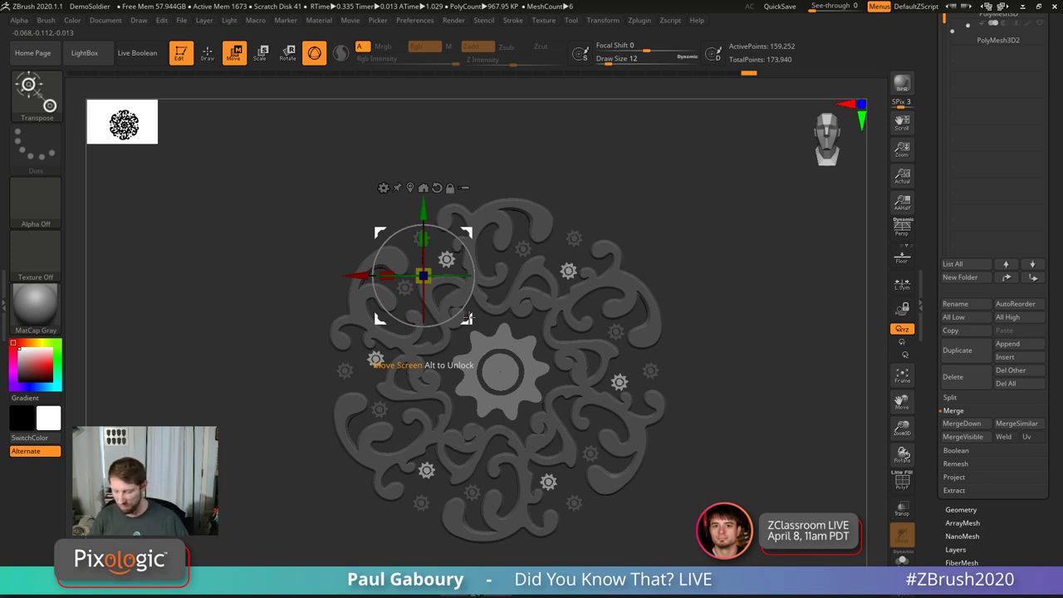
{"action": "left_click_drag", "start_coordinate": [468, 319], "coordinate": [425, 290]}
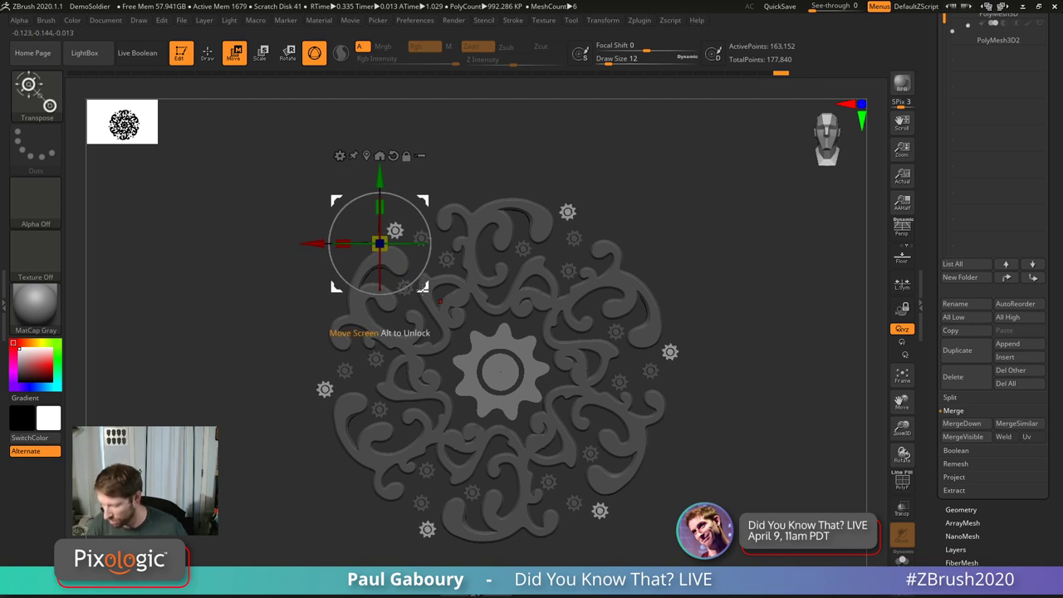
{"action": "key", "text": "q"}
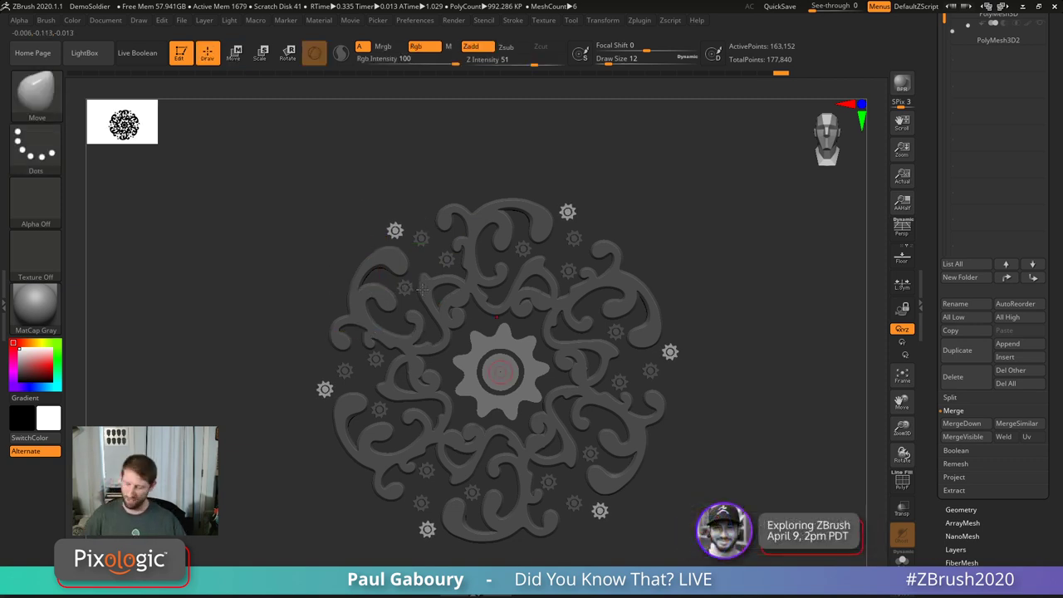
{"action": "key", "text": "w"}
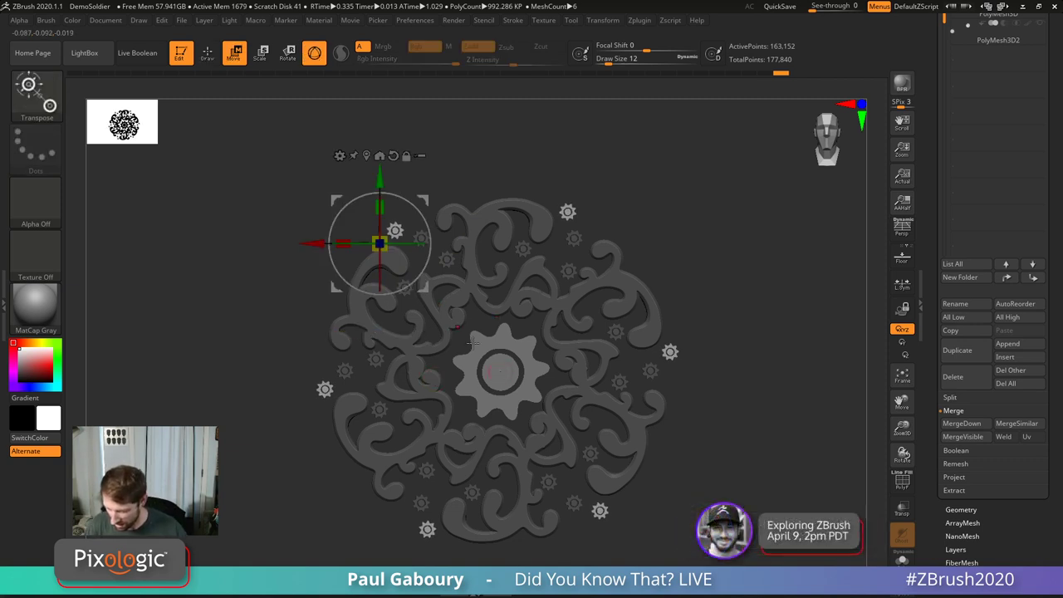
{"action": "left_click_drag", "start_coordinate": [422, 282], "coordinate": [448, 312]}
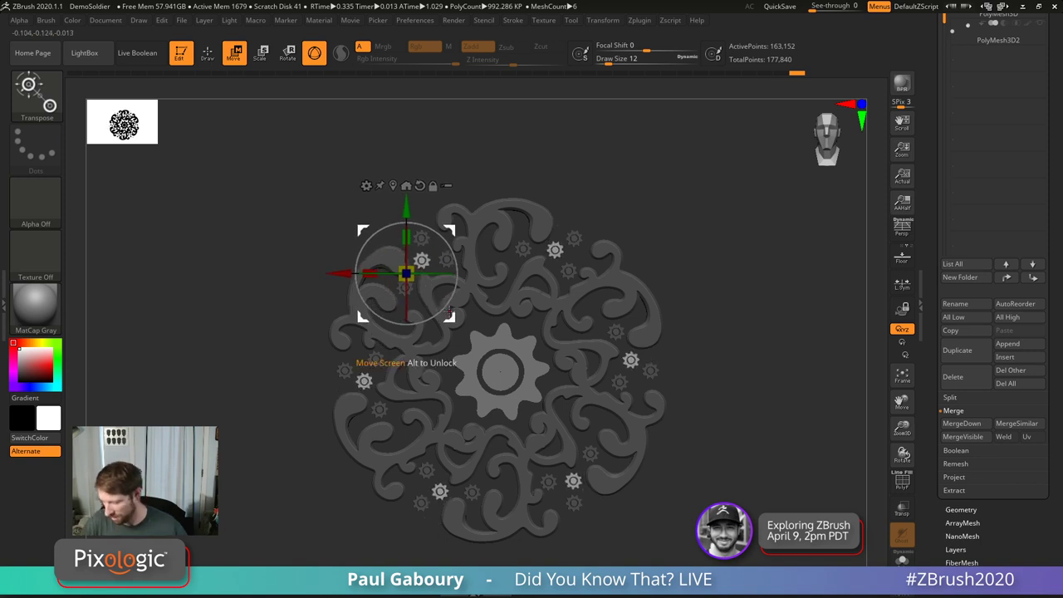
{"action": "key", "text": "q"}
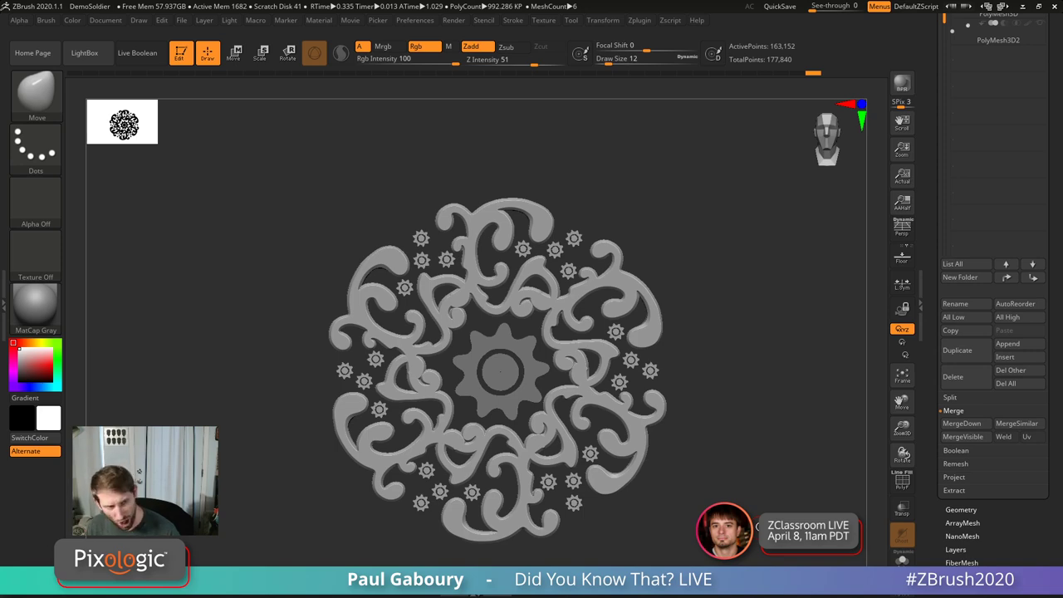
Step: Select the centre flower subtool and scale the flower down in the middle of the ring
{"action": "left_click_drag", "start_coordinate": [931, 181], "coordinate": [932, 374]}
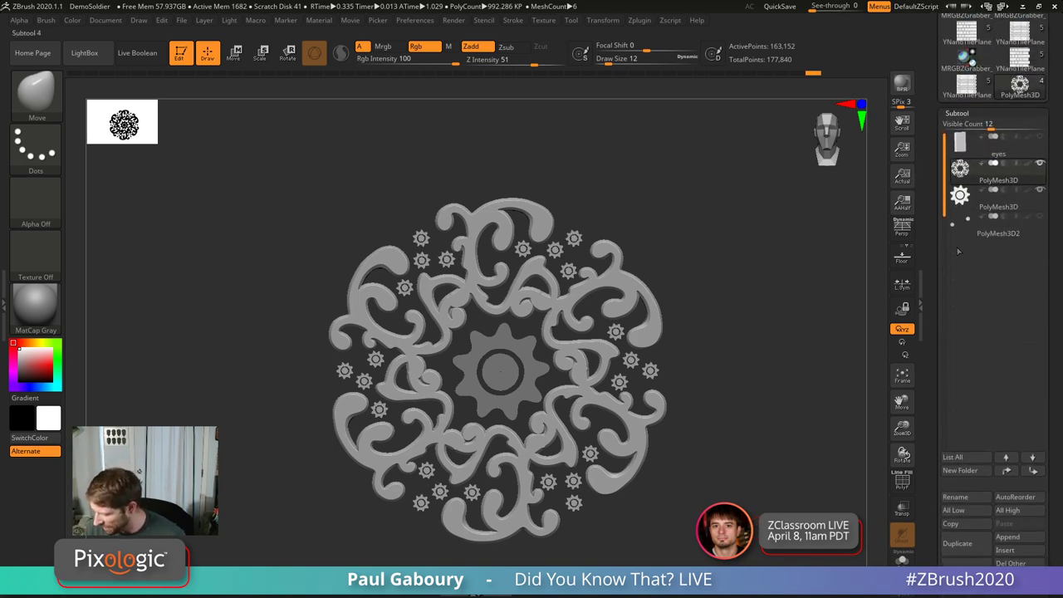
{"action": "mouse_move", "coordinate": [964, 200]}
{"action": "left_click", "coordinate": [997, 195]}
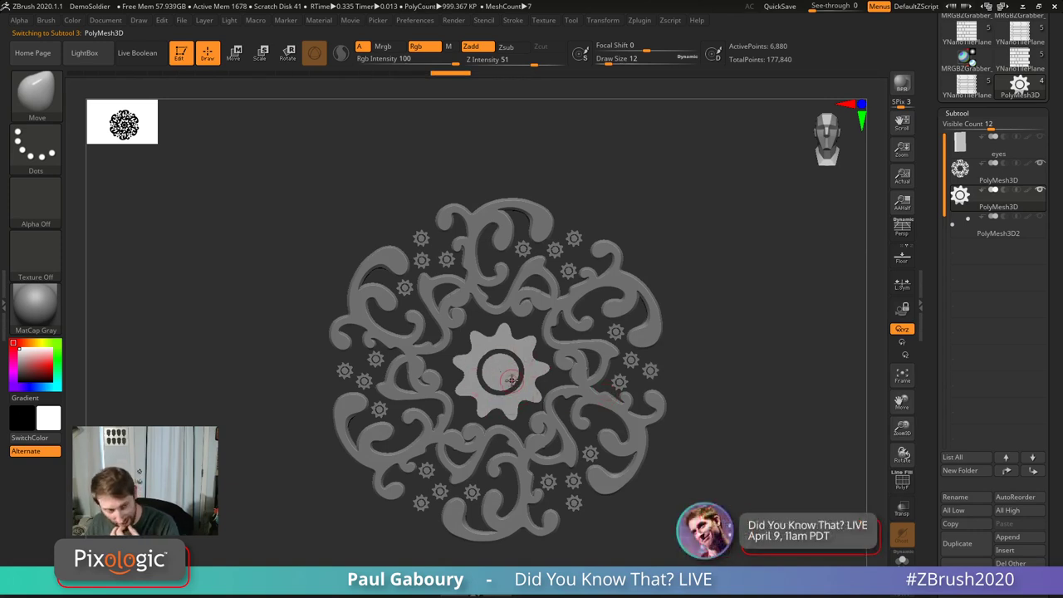
{"action": "key", "text": "w"}
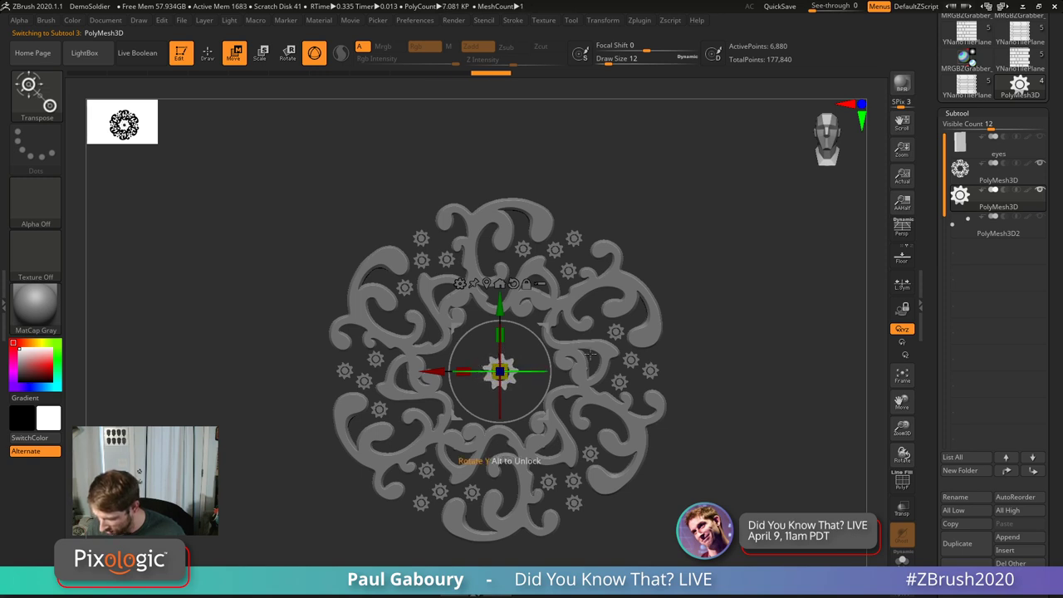
{"action": "key", "text": "q"}
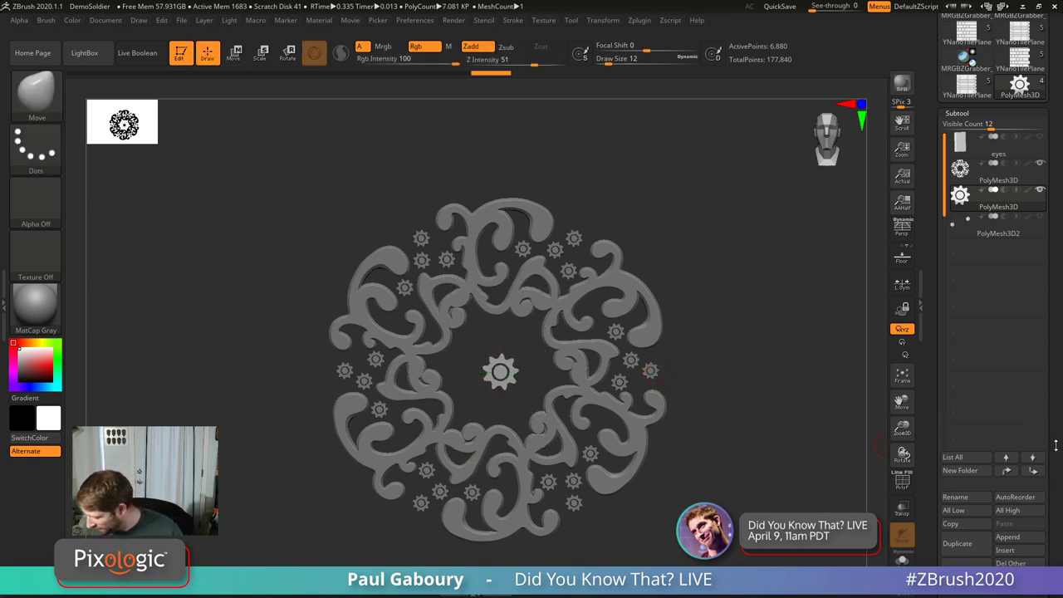
Step: Duplicate the centre flower and turn on Array Mesh for the copy with Transpose, Lock Pos and Lock Size enabled
{"action": "scroll", "coordinate": [1056, 446], "scroll_direction": "down", "scroll_amount": 5}
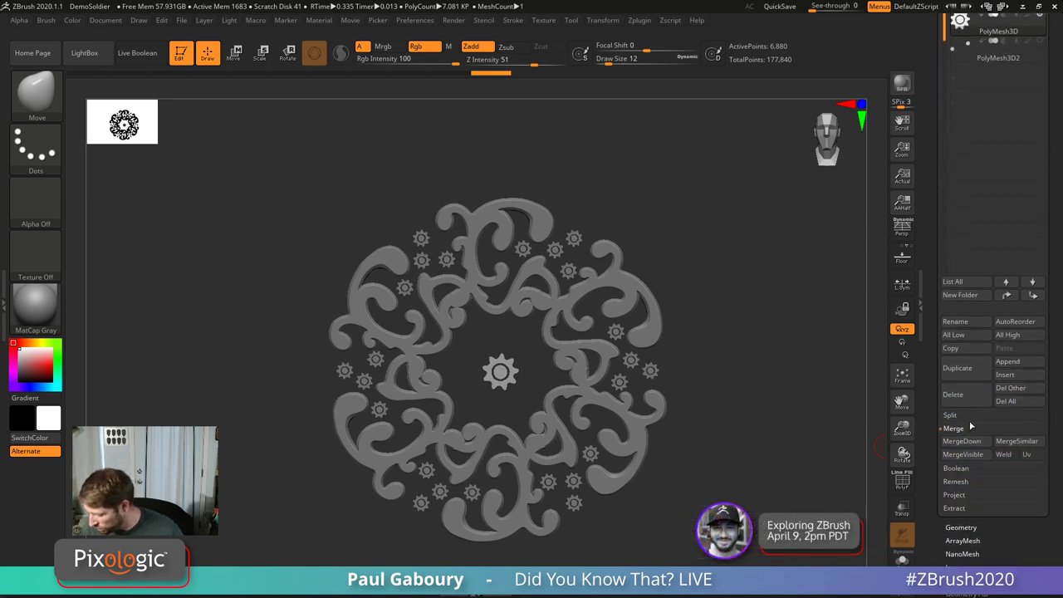
{"action": "left_click", "coordinate": [957, 368]}
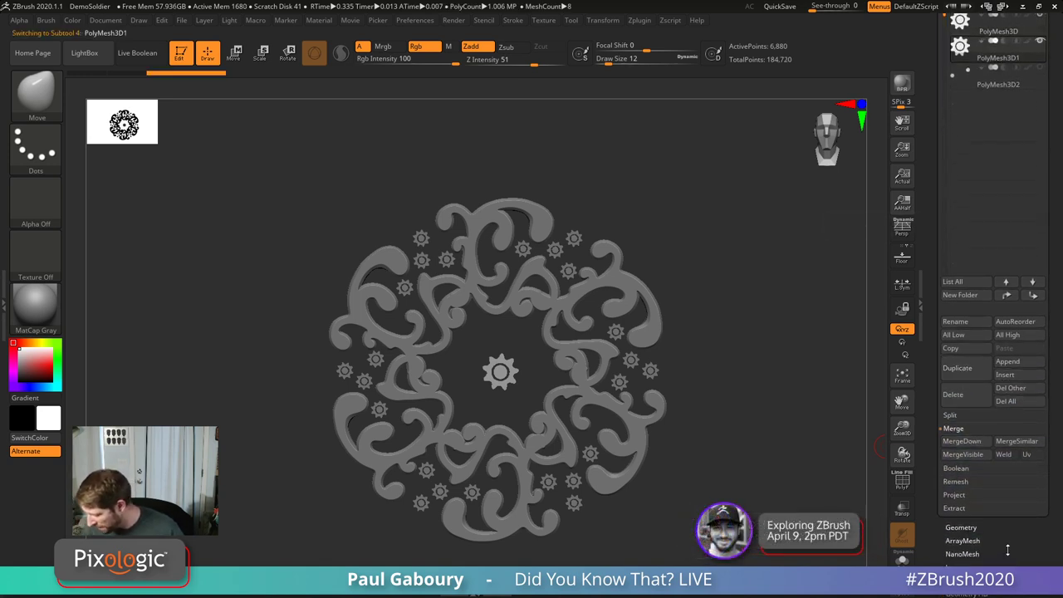
{"action": "scroll", "coordinate": [977, 399], "scroll_direction": "down", "scroll_amount": 4}
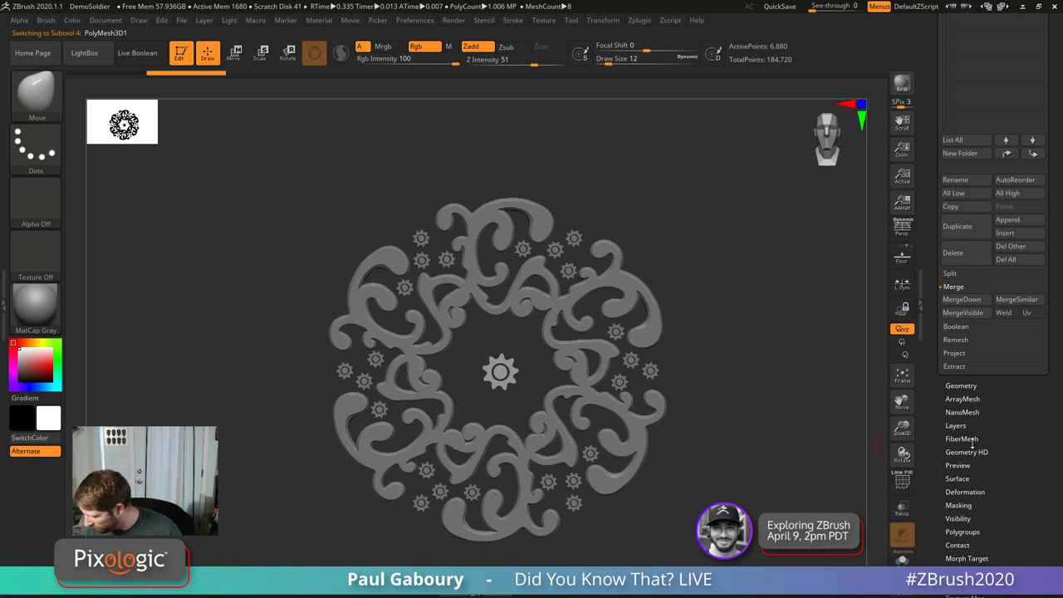
{"action": "key", "text": "shift"}
{"action": "left_click", "coordinate": [964, 398]}
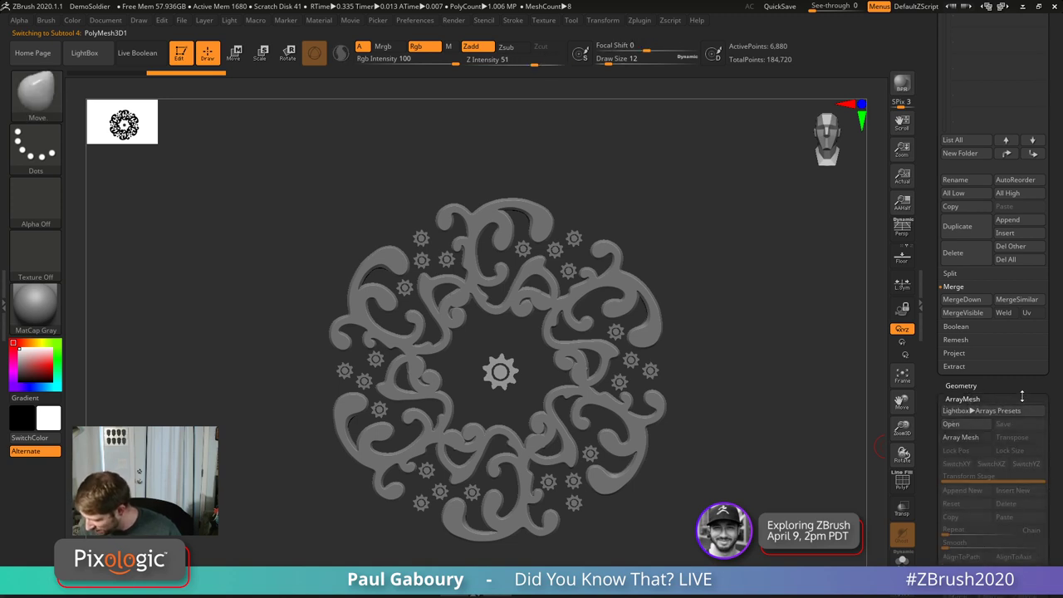
{"action": "left_click", "coordinate": [962, 290]}
{"action": "left_click", "coordinate": [1014, 289]}
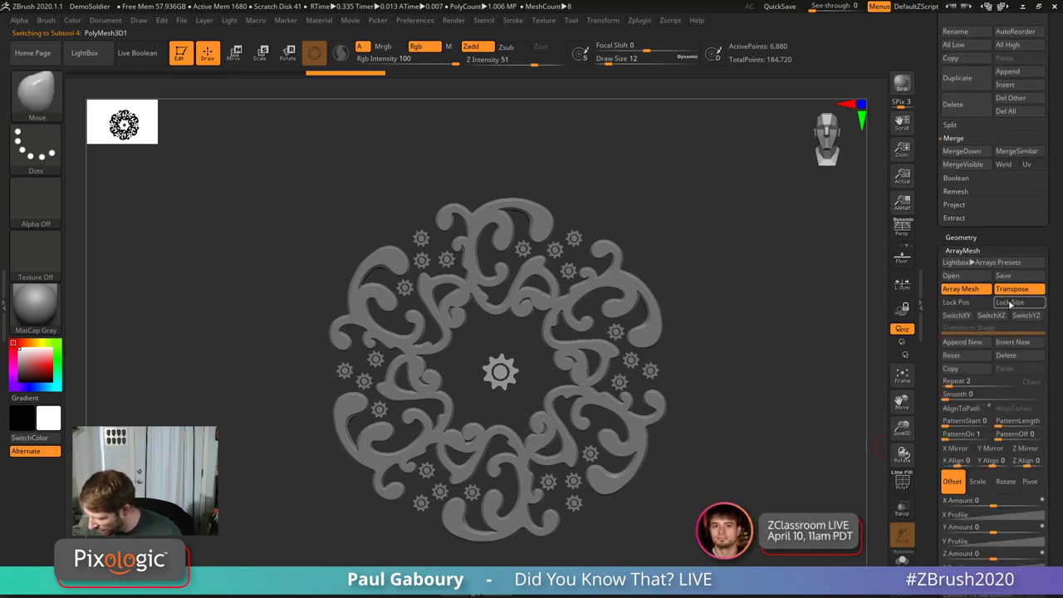
{"action": "key", "text": "w"}
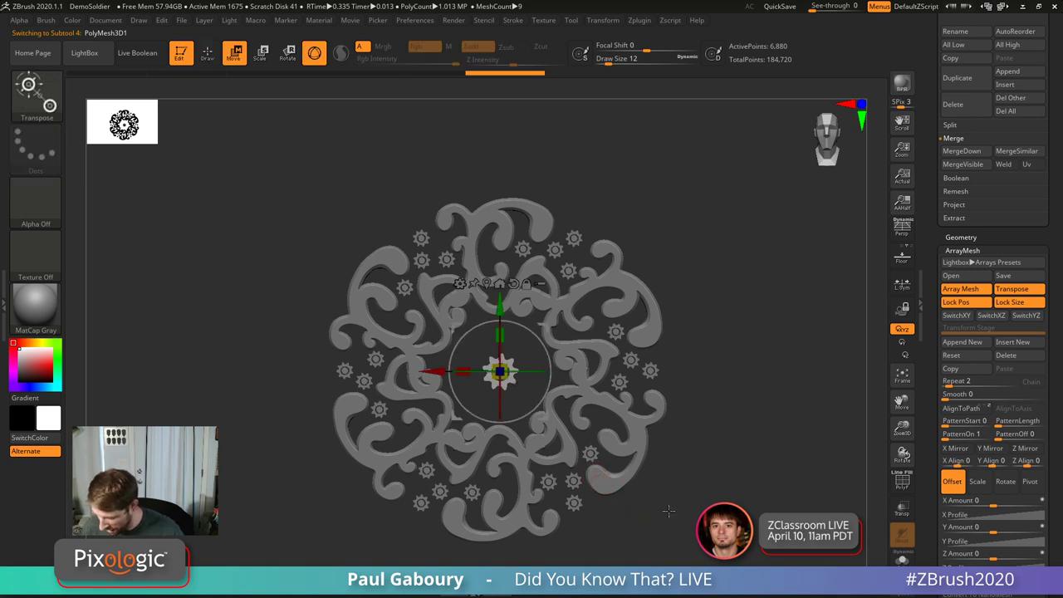
Step: Switch the flower copy's array to Rotate and set its repeat count to 12
{"action": "left_click_drag", "start_coordinate": [1052, 492], "coordinate": [1052, 440]}
{"action": "left_click", "coordinate": [1005, 430]}
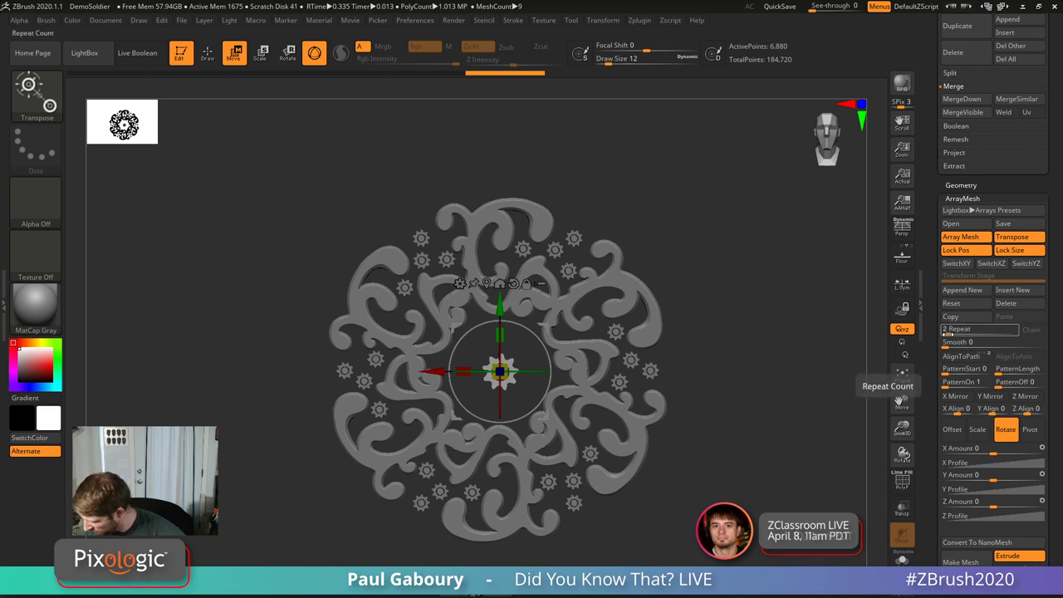
{"action": "left_click", "coordinate": [945, 334]}
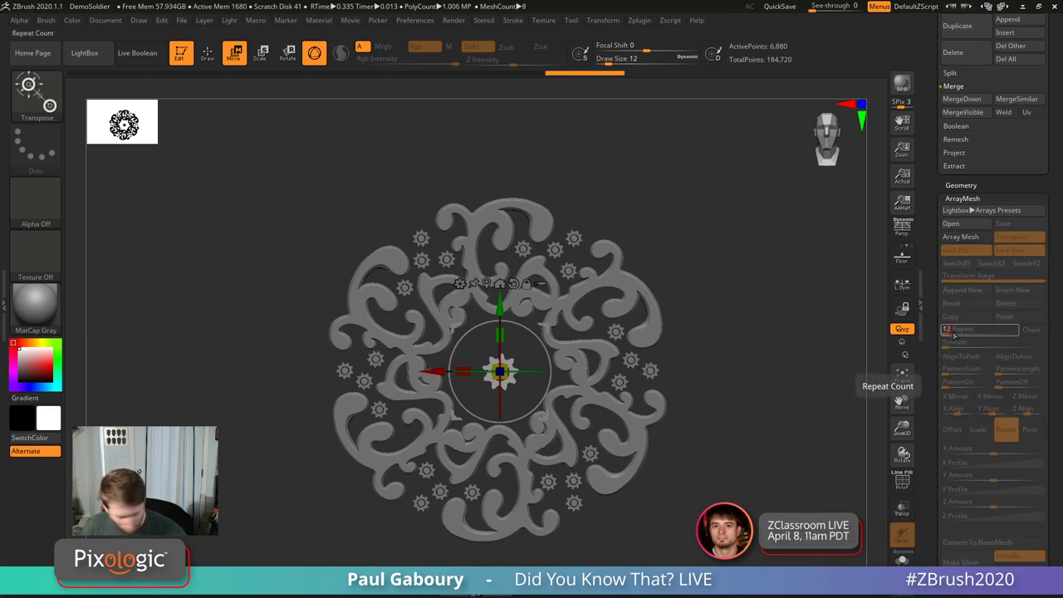
{"action": "type", "text": "12"}
{"action": "key", "text": "Return"}
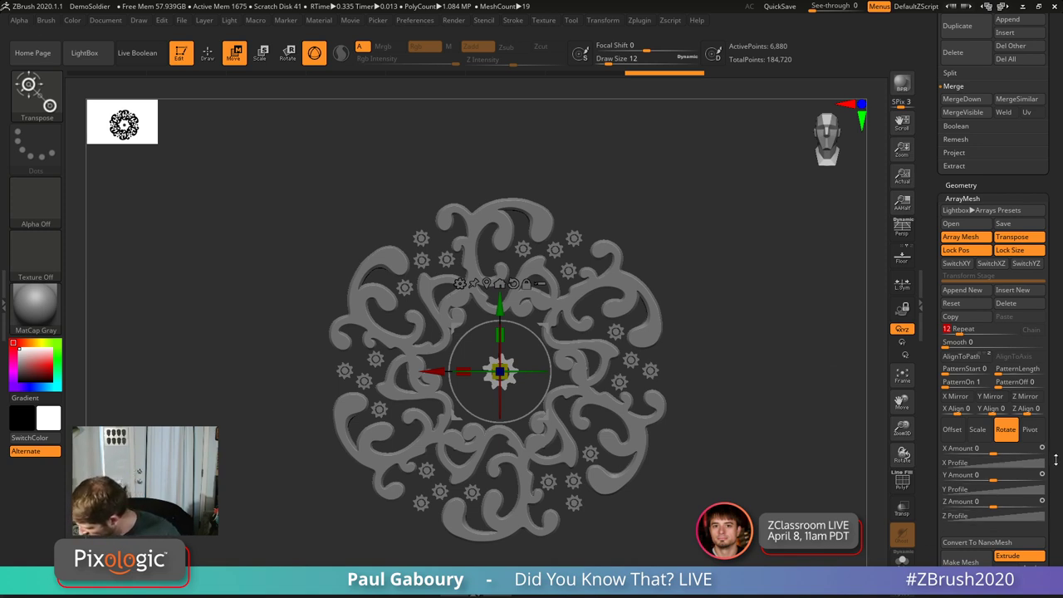
Step: Set the array's Z rotation amount to 360
{"action": "scroll", "coordinate": [994, 458], "scroll_direction": "down", "scroll_amount": 1}
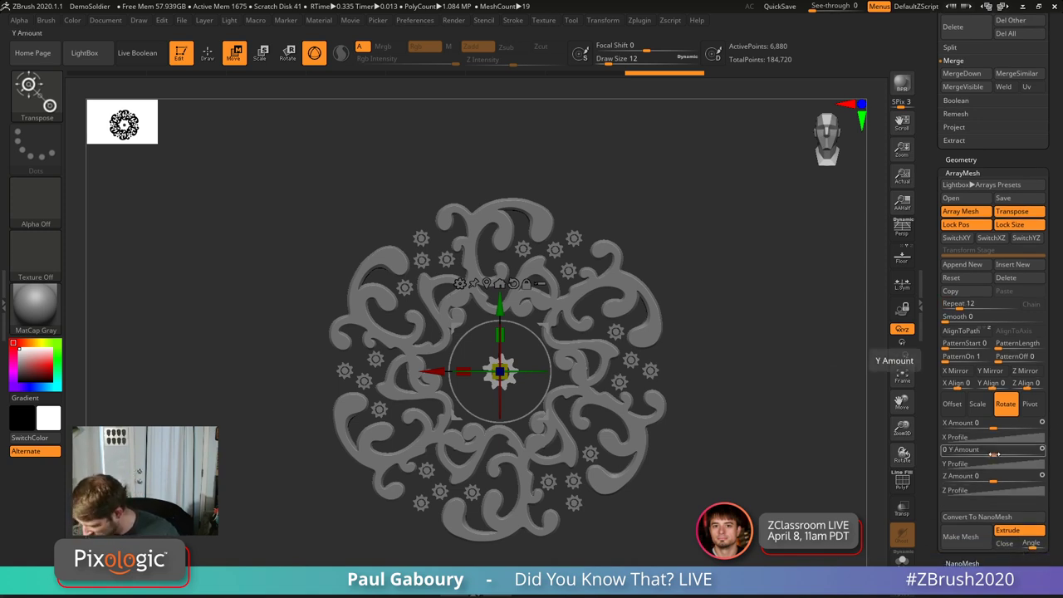
{"action": "left_click", "coordinate": [904, 260]}
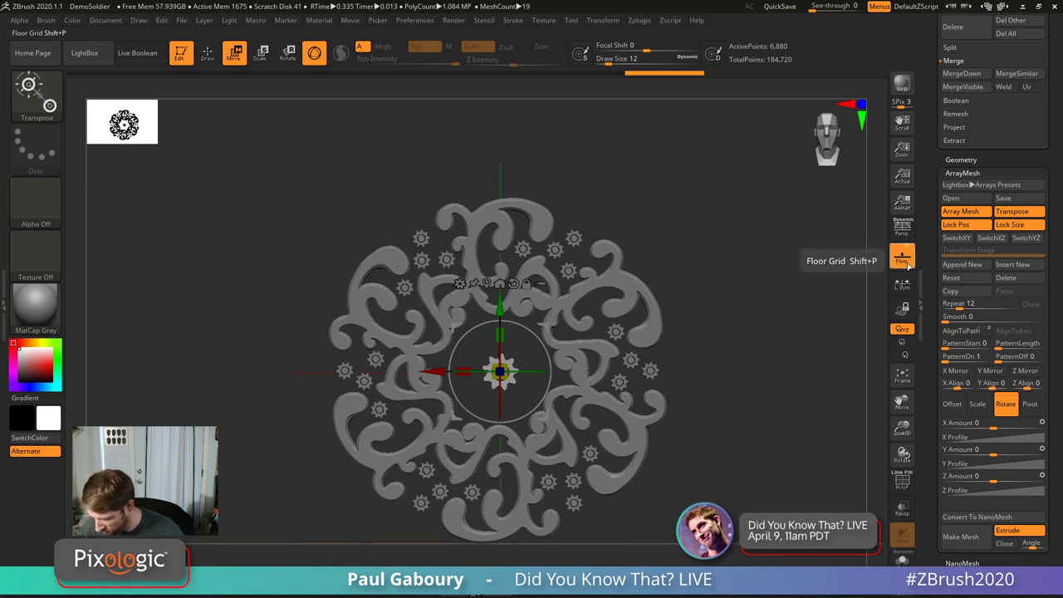
{"action": "left_click", "coordinate": [905, 261]}
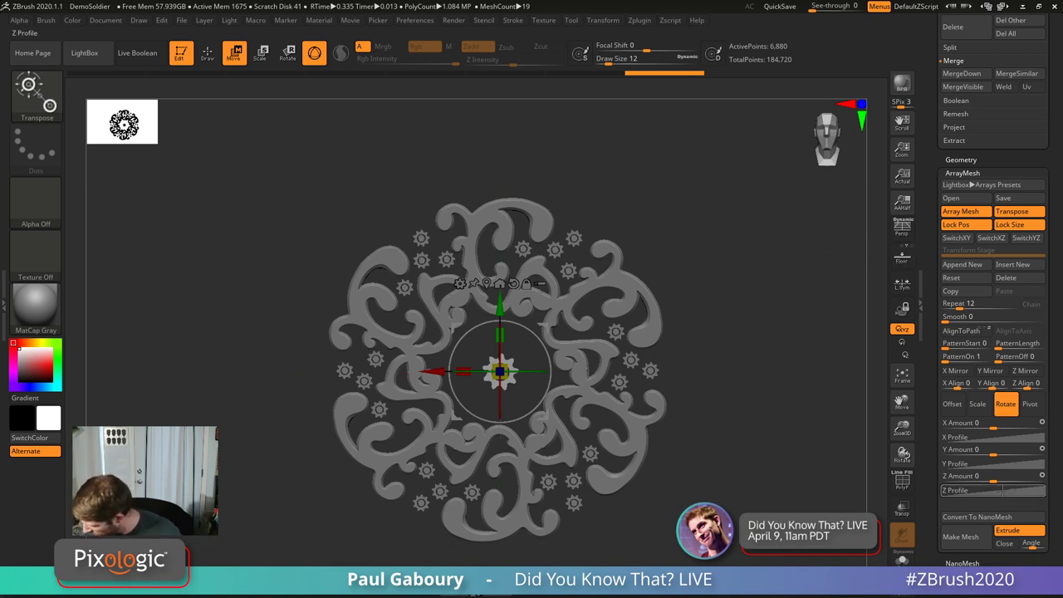
{"action": "left_click_drag", "start_coordinate": [1003, 480], "coordinate": [1011, 480]}
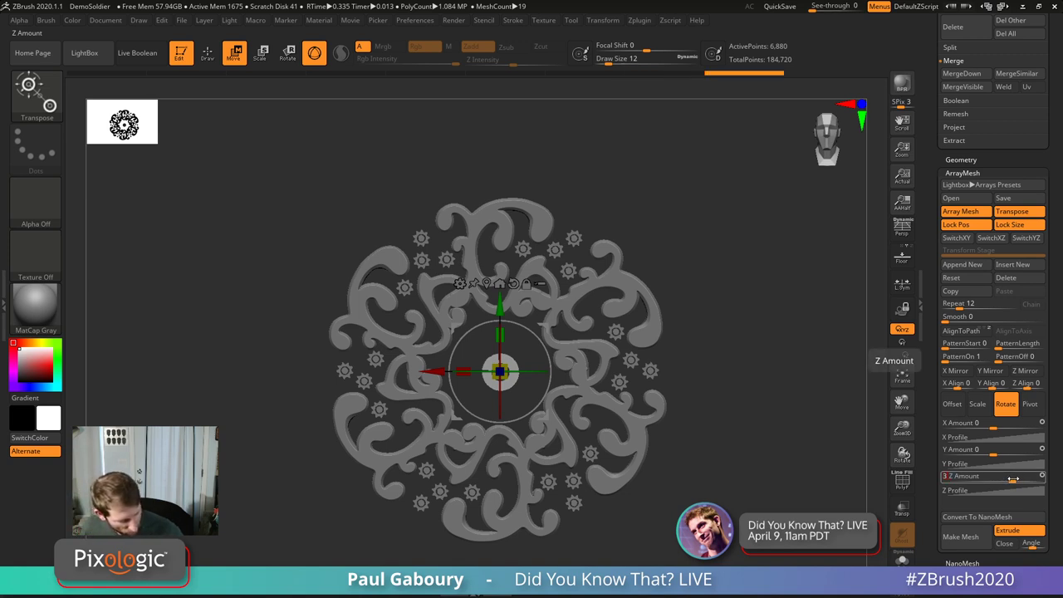
{"action": "type", "text": "0"}
{"action": "key", "text": "Return"}
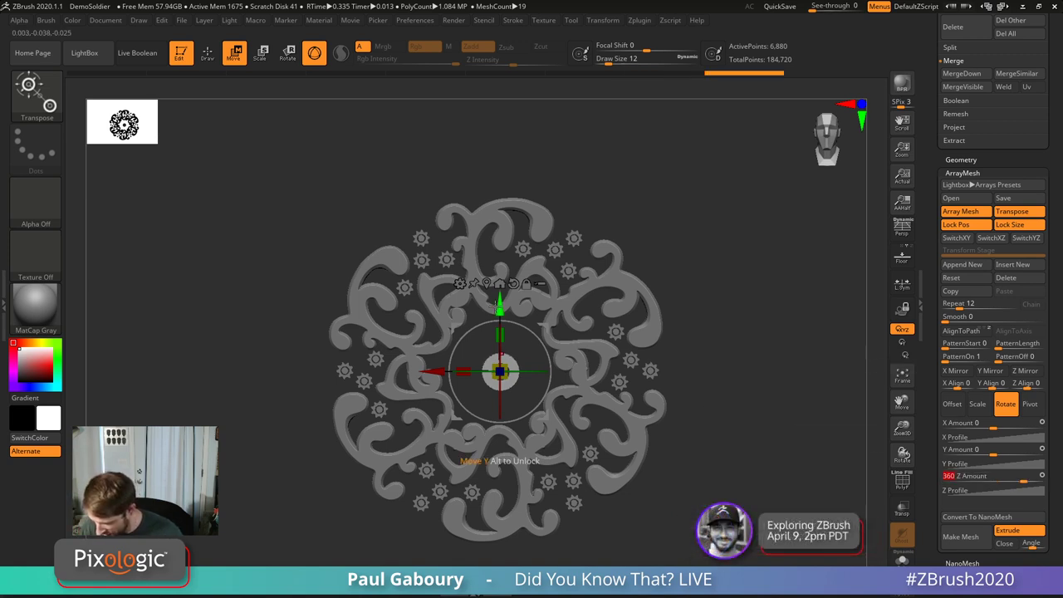
Step: Move the arrayed flower up along Y so its 12 copies form a ring around the centre flower
{"action": "left_click_drag", "start_coordinate": [499, 295], "coordinate": [499, 268]}
{"action": "left_click_drag", "start_coordinate": [955, 306], "coordinate": [958, 305]}
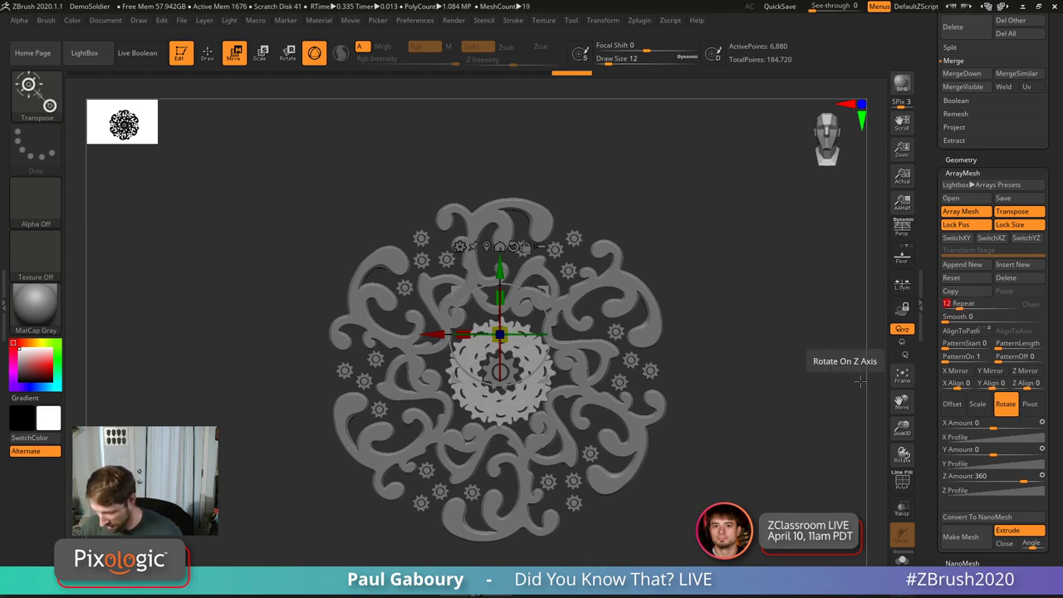
{"action": "key", "text": "q"}
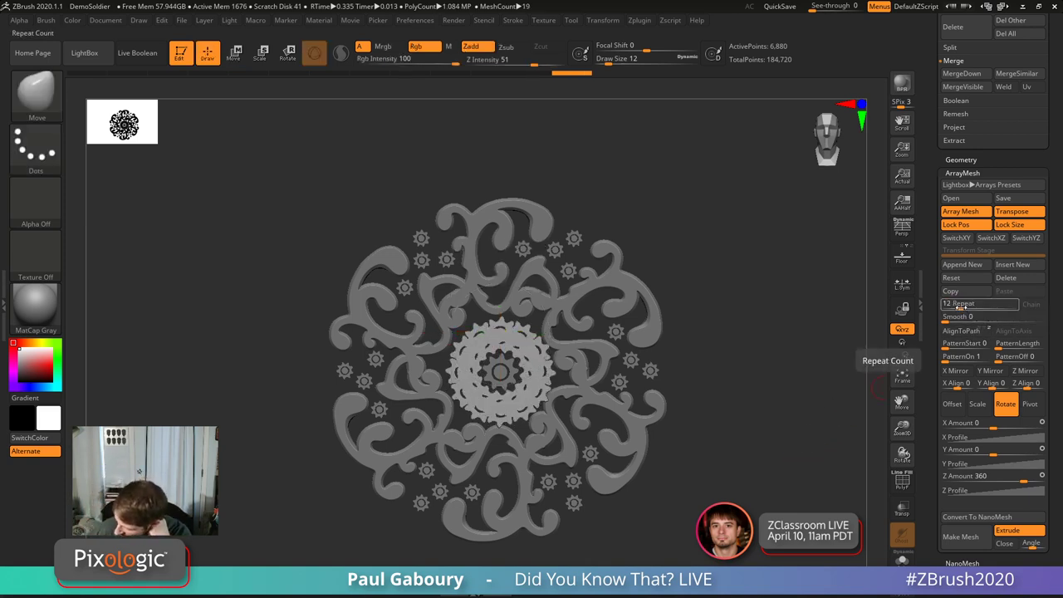
{"action": "left_click_drag", "start_coordinate": [961, 305], "coordinate": [960, 306]}
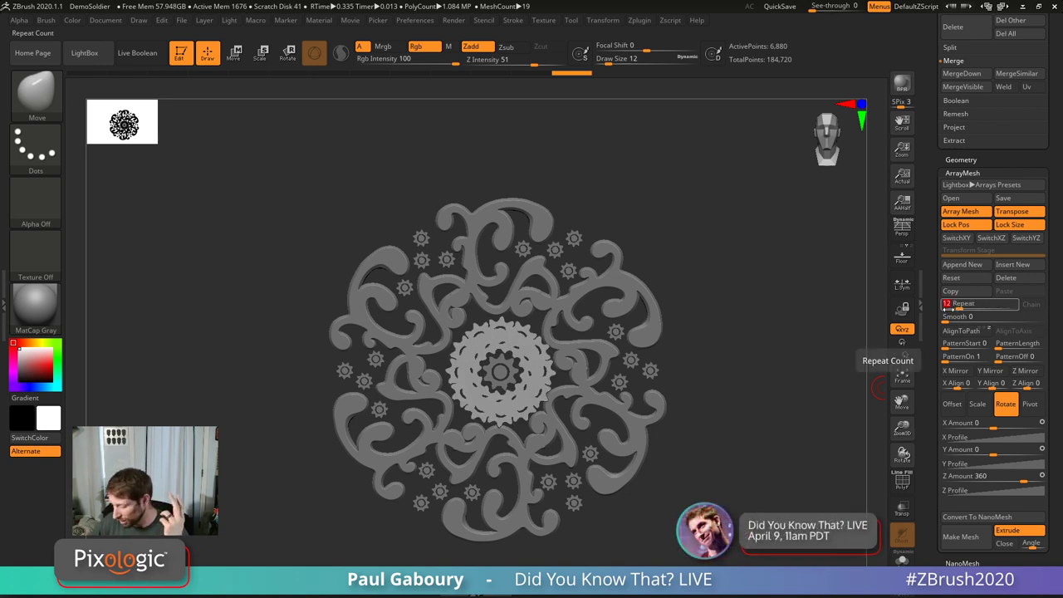
Step: Scale the arrayed flower down, nudge it towards the centre, and reduce the repeat count to 4
{"action": "key", "text": "w"}
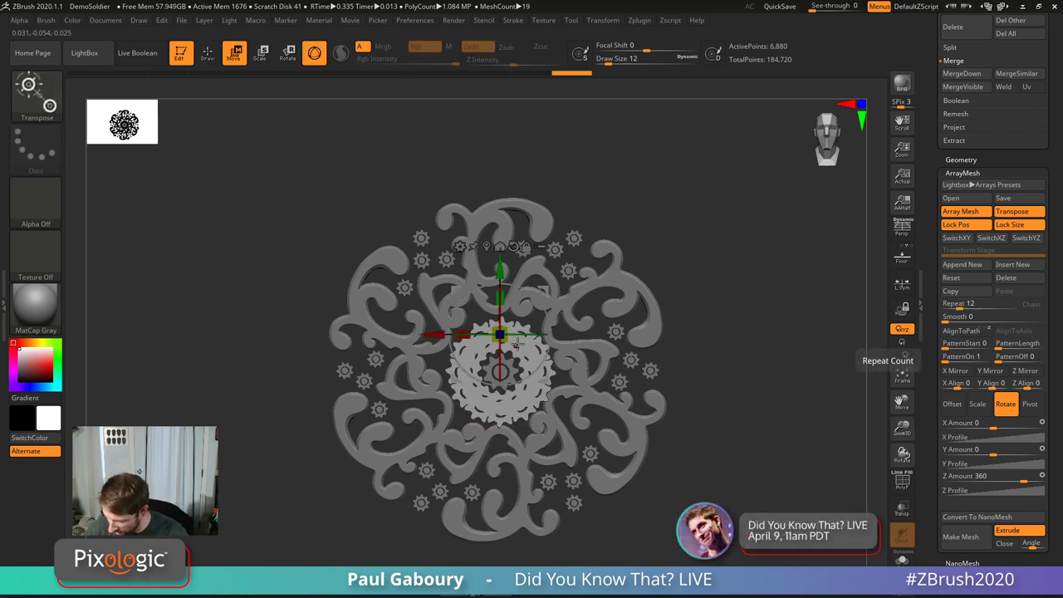
{"action": "left_click_drag", "start_coordinate": [504, 340], "coordinate": [506, 342]}
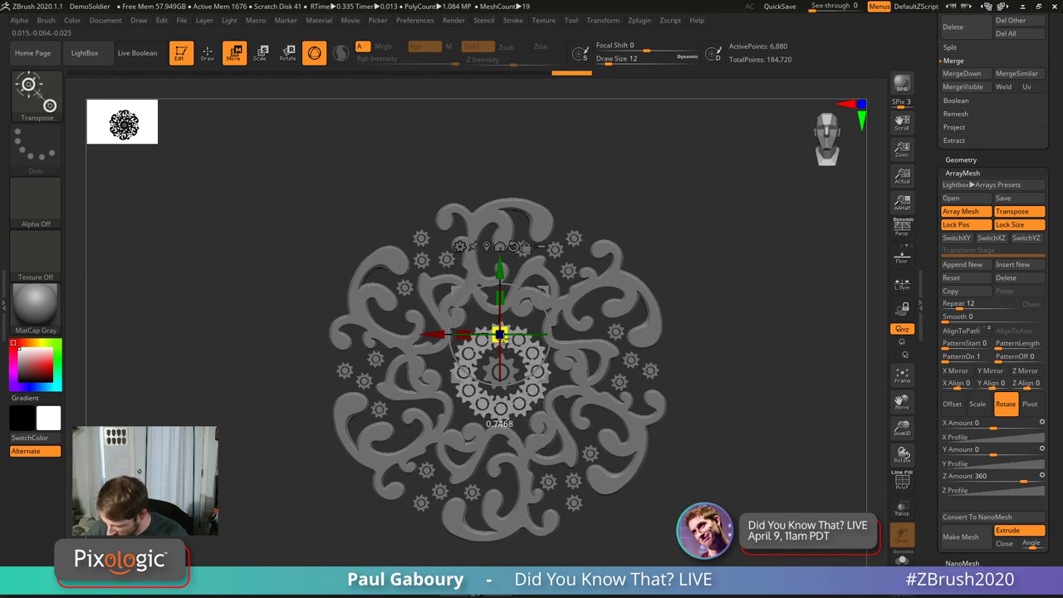
{"action": "left_click_drag", "start_coordinate": [500, 270], "coordinate": [500, 276]}
{"action": "left_click_drag", "start_coordinate": [500, 339], "coordinate": [502, 343]}
{"action": "key", "text": "q"}
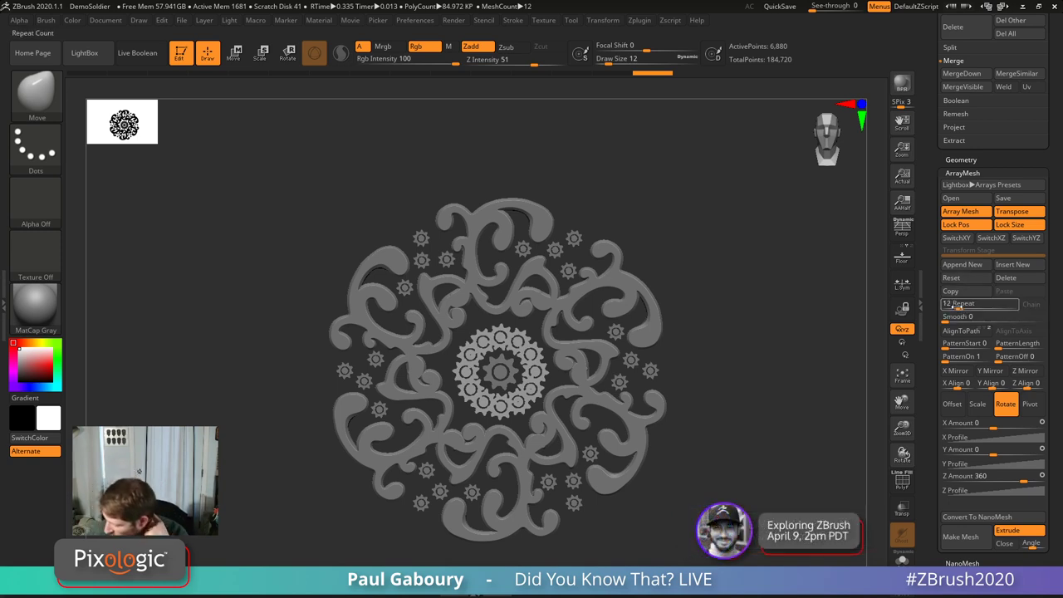
{"action": "left_click_drag", "start_coordinate": [960, 308], "coordinate": [954, 310]}
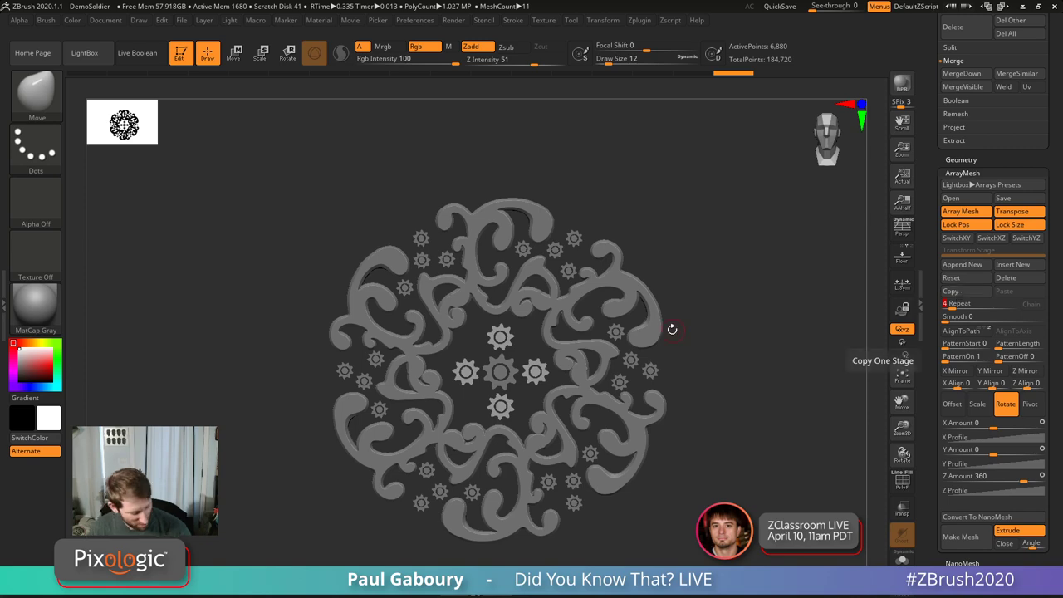
Step: Choose the IMM MachineParts brush, pick its Turbine insert, and return to the move gizmo
{"action": "key", "text": "b"}
{"action": "key", "text": "i"}
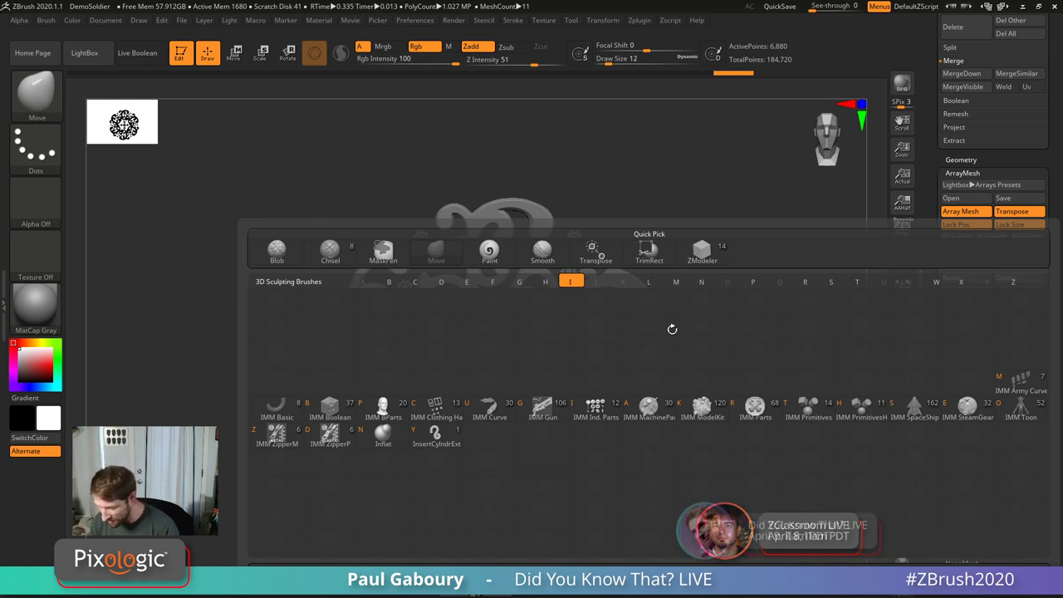
{"action": "left_click", "coordinate": [644, 412]}
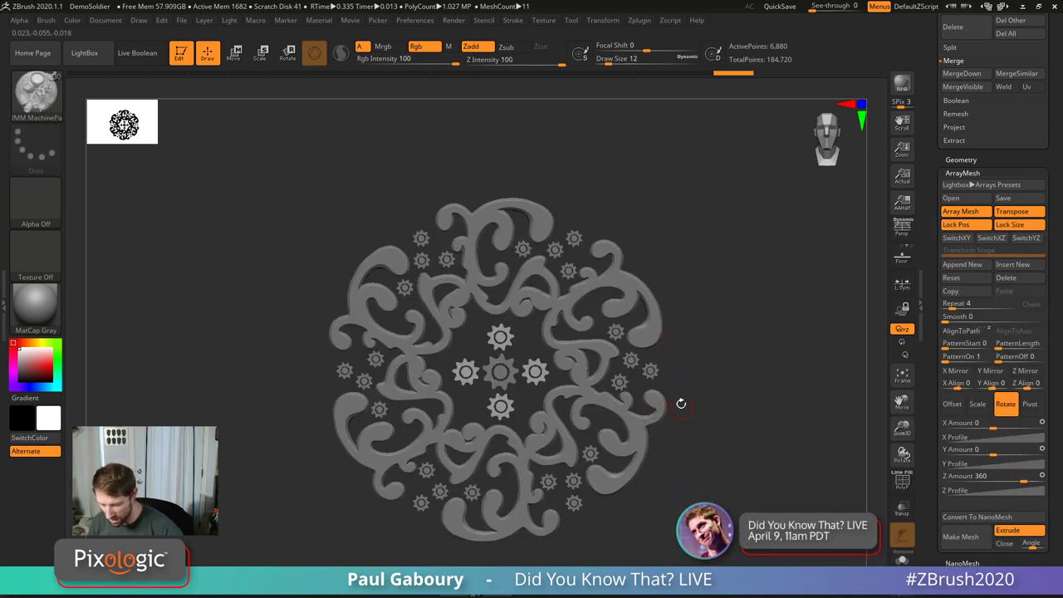
{"action": "key", "text": "m"}
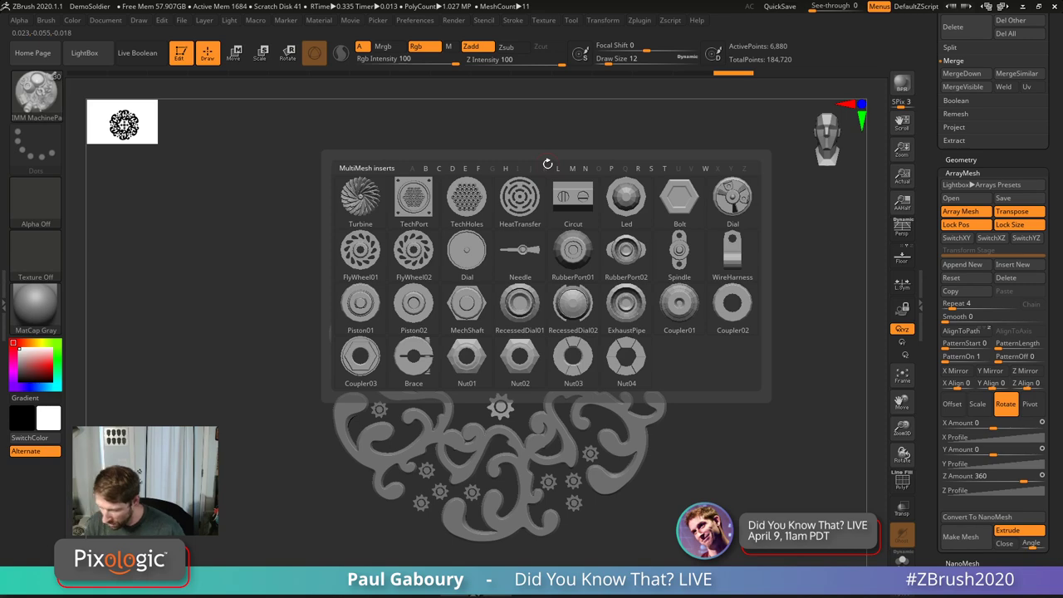
{"action": "left_click", "coordinate": [363, 202]}
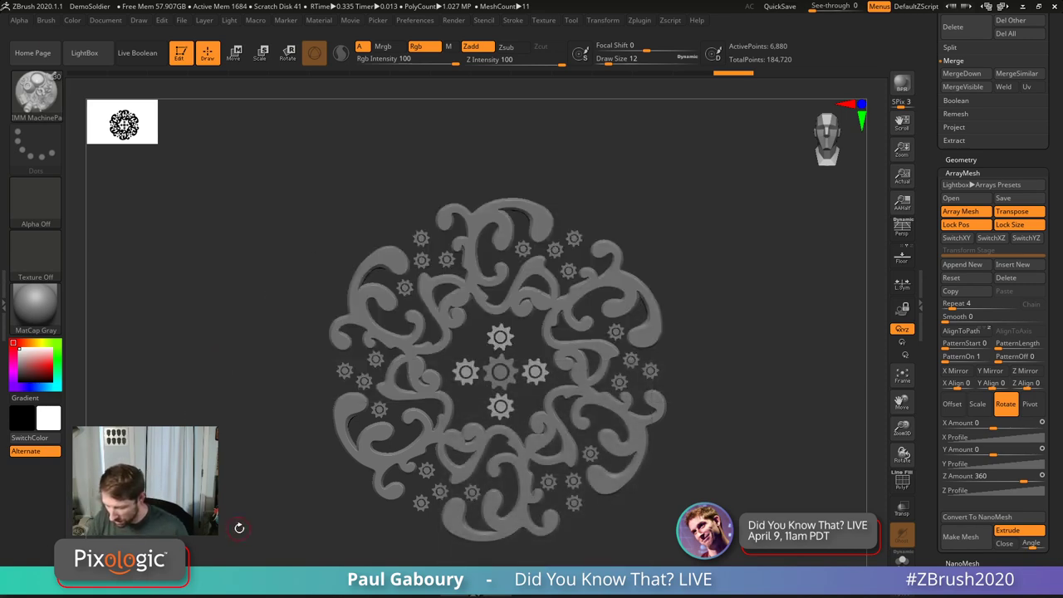
{"action": "key", "text": "w"}
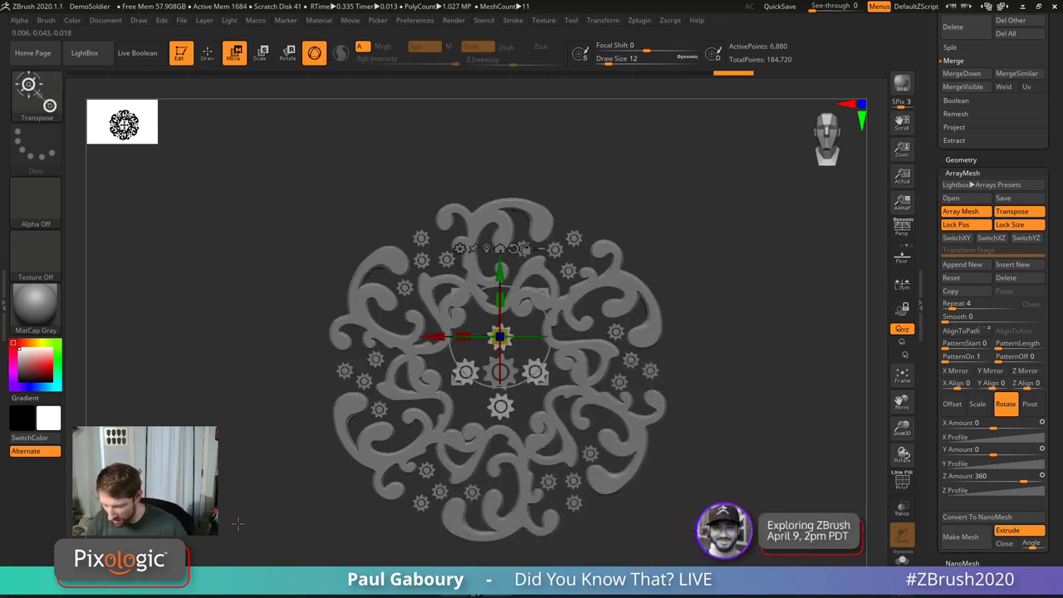
Step: Turn on Auto Show/Hide for the IMM Viewer in the interface preferences
{"action": "left_click", "coordinate": [414, 20]}
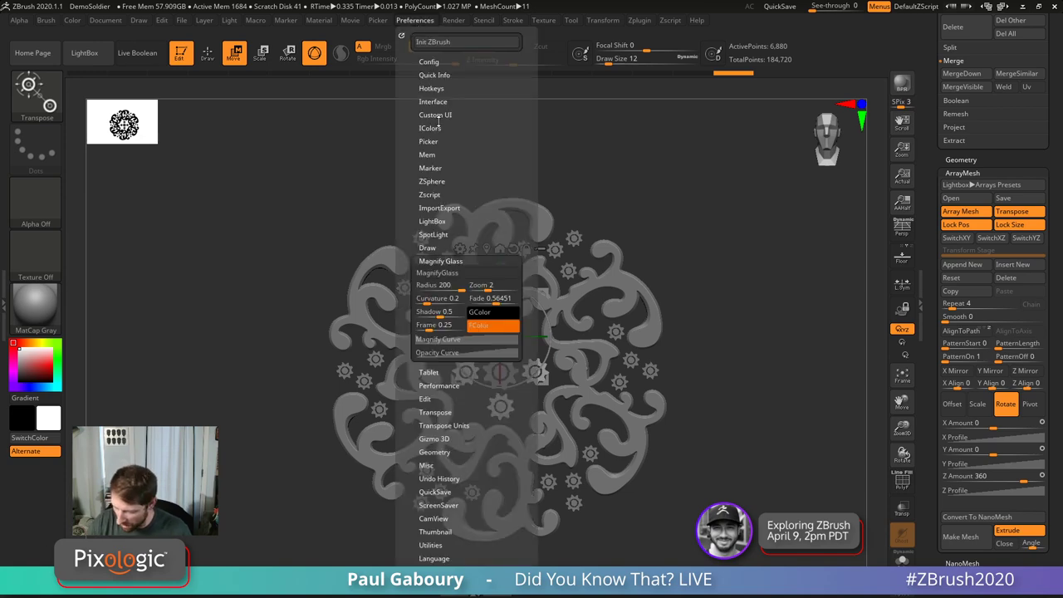
{"action": "left_click", "coordinate": [434, 261]}
{"action": "left_click", "coordinate": [440, 100]}
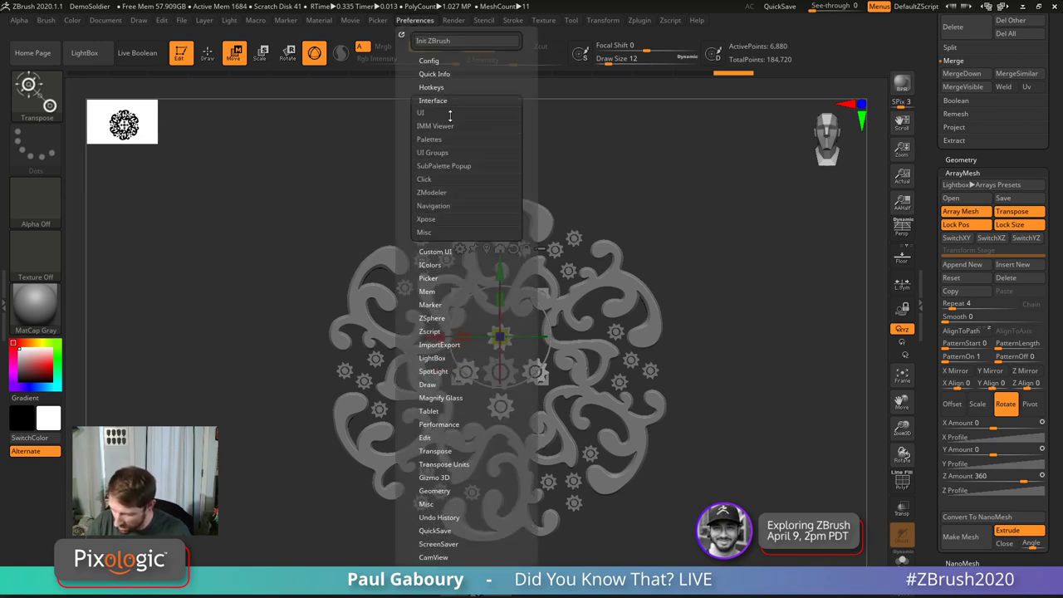
{"action": "left_click", "coordinate": [449, 126]}
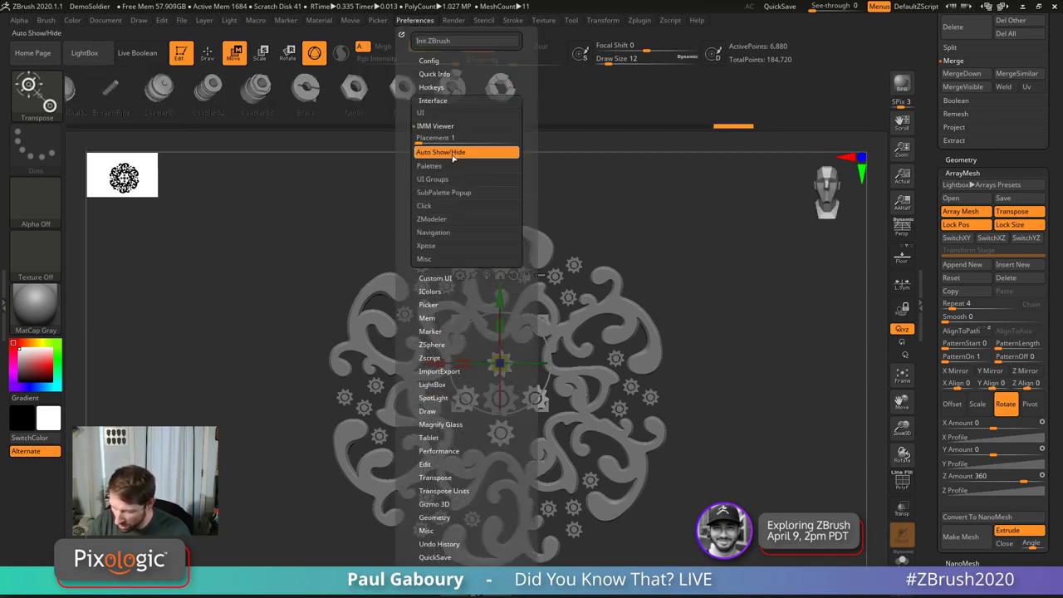
Step: Swap the arrayed flower for machine part inserts such as Nut01 and TechHoles, ending with Turbine
{"action": "left_click", "coordinate": [440, 87]}
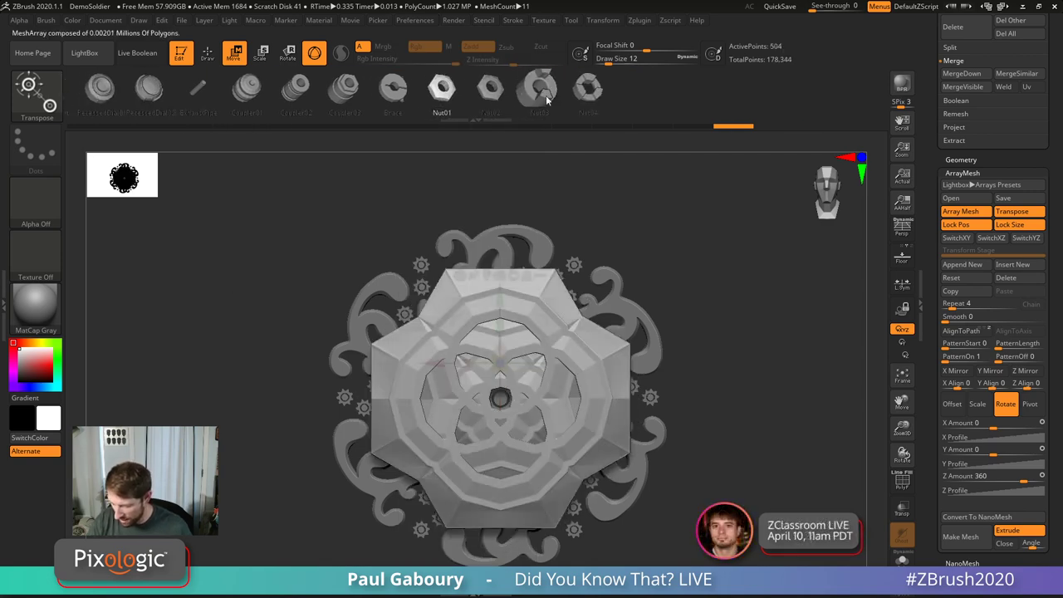
{"action": "left_click_drag", "start_coordinate": [627, 111], "coordinate": [723, 103]}
{"action": "left_click_drag", "start_coordinate": [386, 94], "coordinate": [751, 85]}
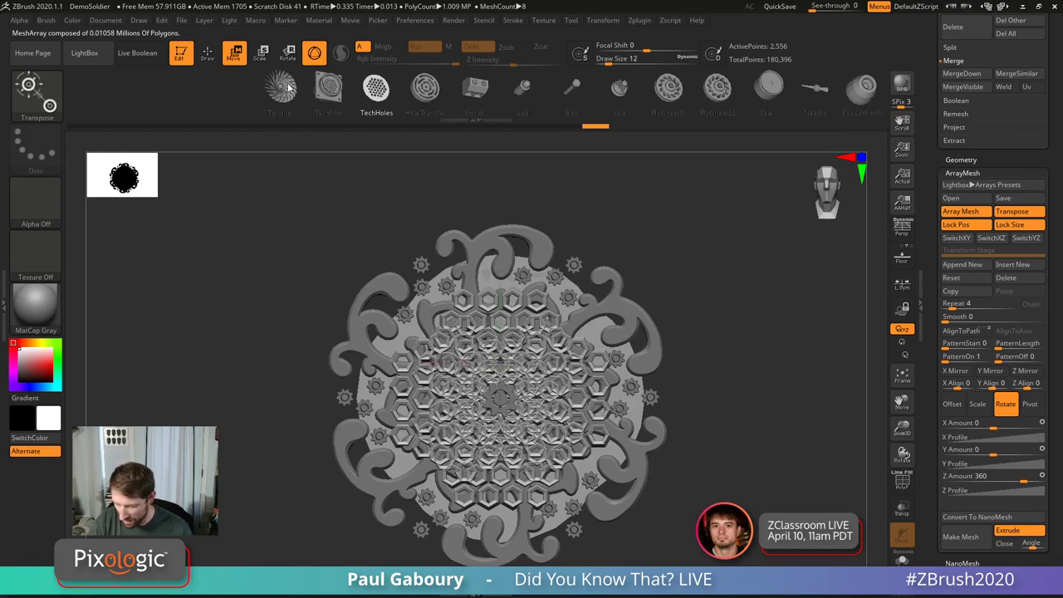
{"action": "left_click", "coordinate": [286, 90]}
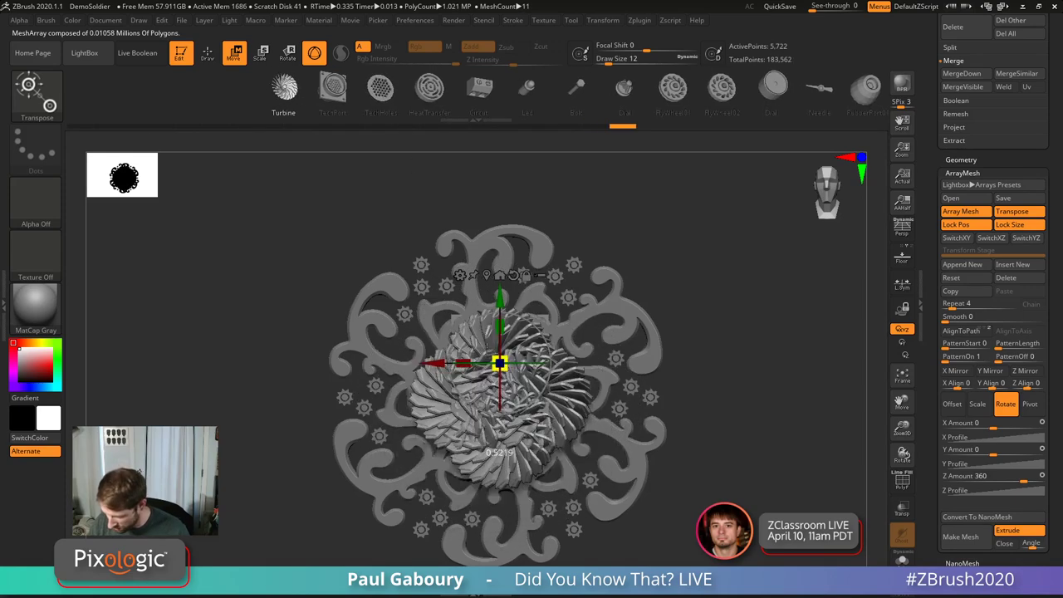
Step: Scale the arrayed turbines down to fit inside the scroll ring and raise the repeat count to 11
{"action": "left_click_drag", "start_coordinate": [476, 337], "coordinate": [582, 416]}
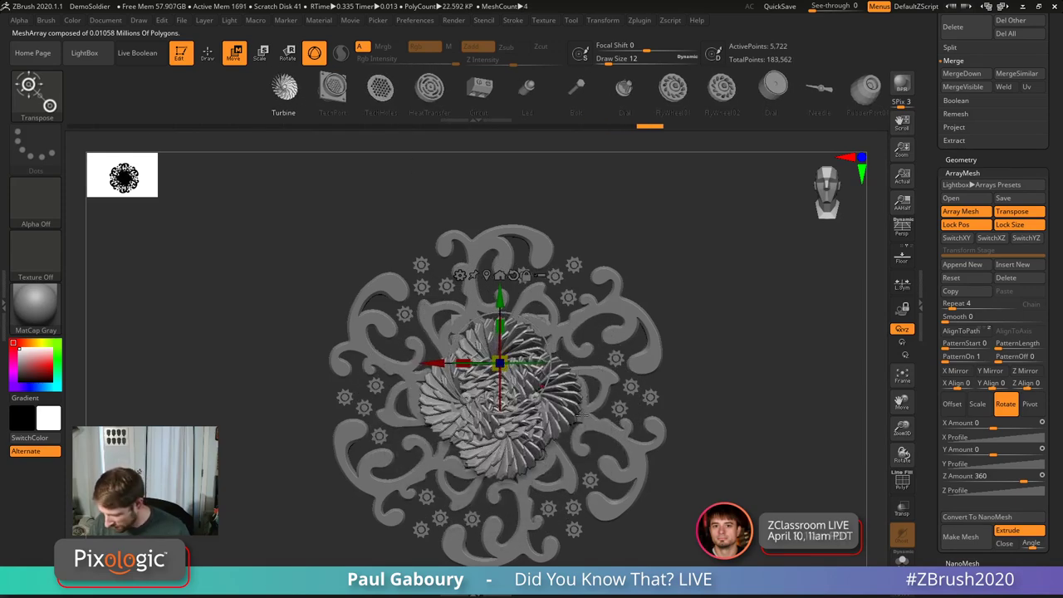
{"action": "left_click_drag", "start_coordinate": [500, 364], "coordinate": [579, 419]}
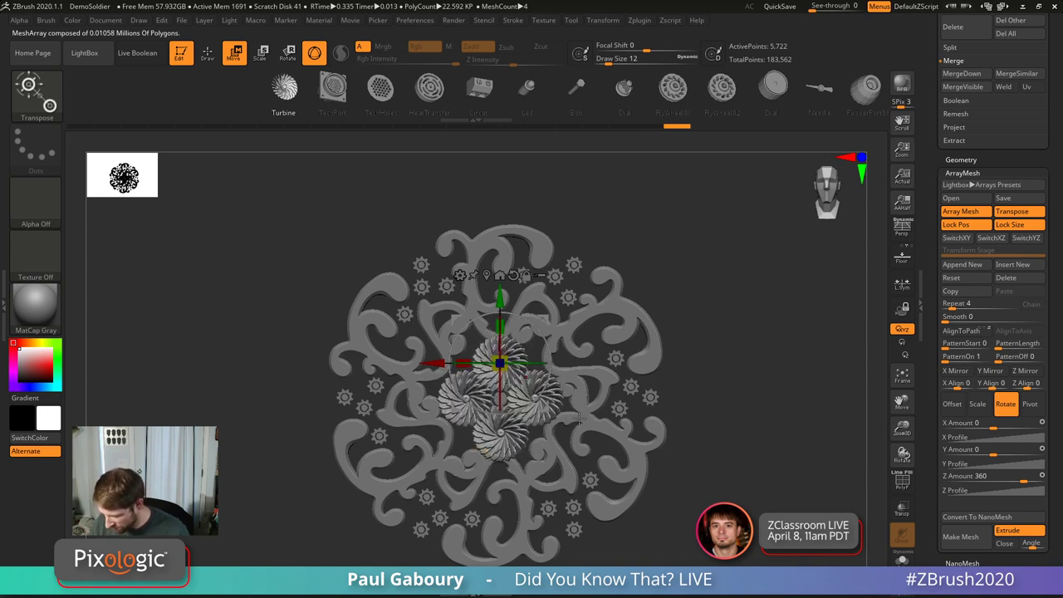
{"action": "left_click_drag", "start_coordinate": [949, 305], "coordinate": [953, 304]}
{"action": "left_click_drag", "start_coordinate": [505, 368], "coordinate": [501, 363]}
{"action": "left_click", "coordinate": [956, 305]}
{"action": "type", "text": "12"}
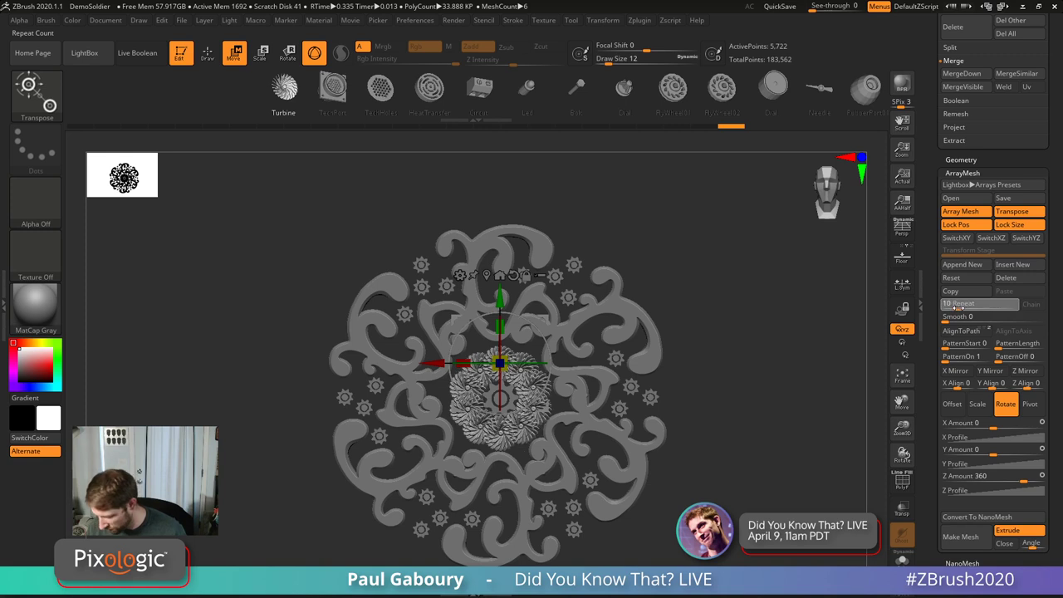
{"action": "key", "text": "Return"}
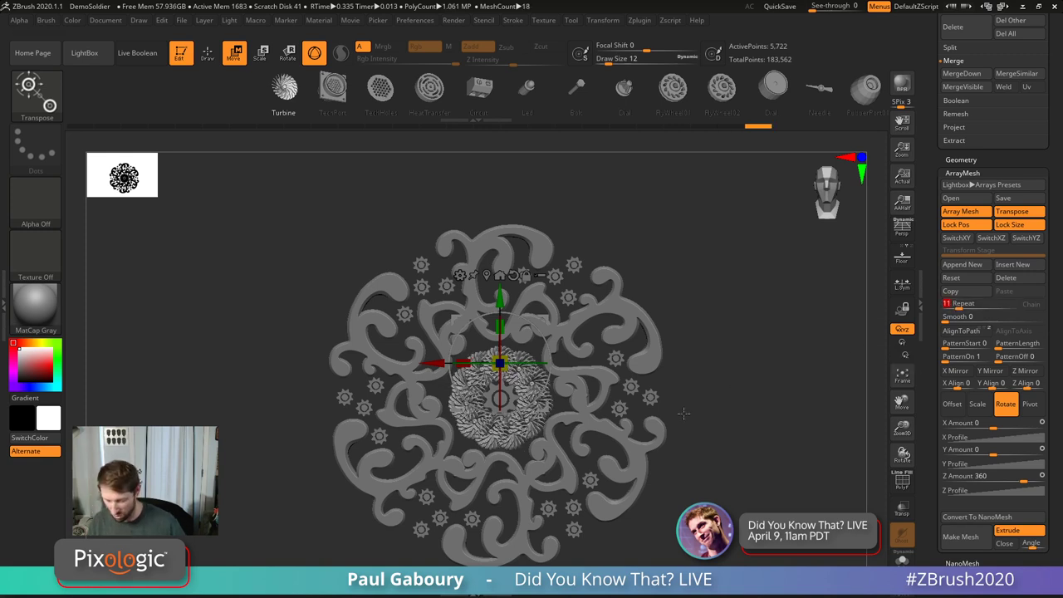
Step: Swap the arrayed turbine through the TechPort and TechHoles inserts, ending with HeatTransfer
{"action": "left_click", "coordinate": [332, 90]}
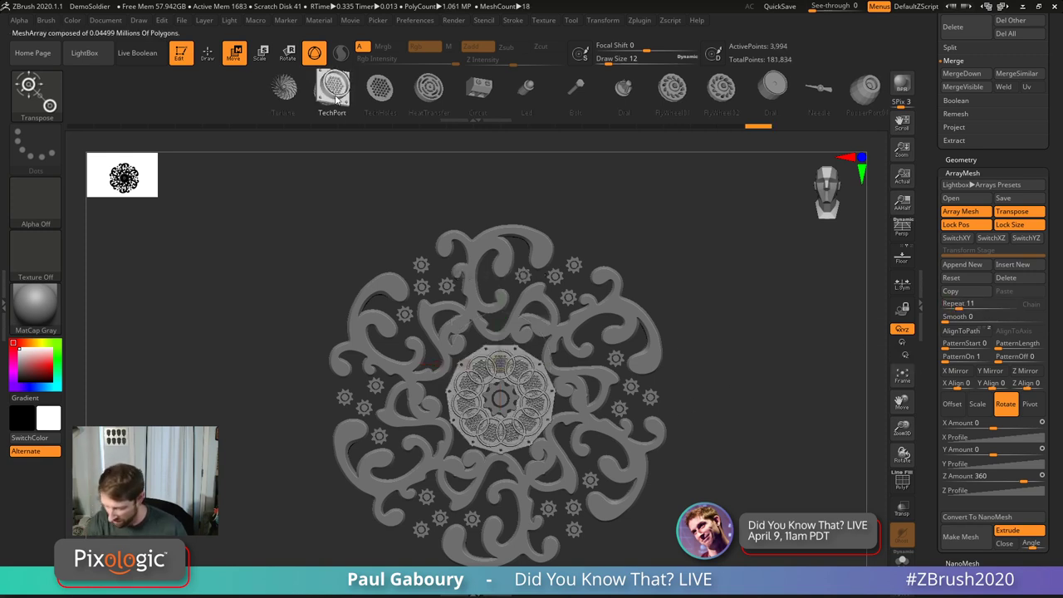
{"action": "left_click", "coordinate": [379, 93]}
{"action": "left_click", "coordinate": [430, 92]}
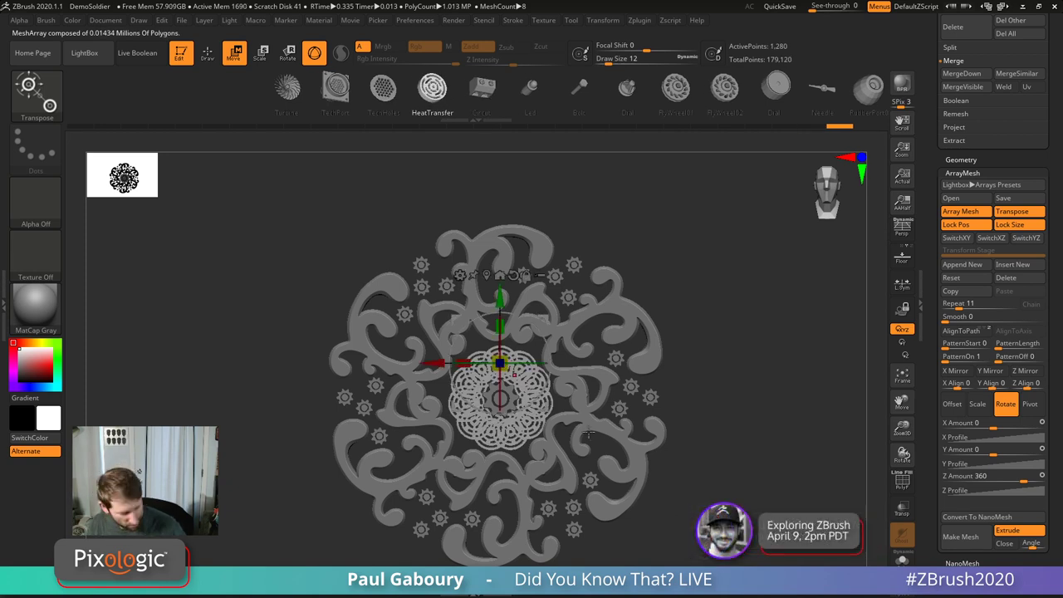
Step: Scale the HeatTransfer shapes down into a ring around the centre flower and set the repeat count to 9
{"action": "left_click_drag", "start_coordinate": [499, 363], "coordinate": [513, 380]}
{"action": "left_click_drag", "start_coordinate": [959, 307], "coordinate": [958, 309]}
{"action": "left_click_drag", "start_coordinate": [504, 367], "coordinate": [500, 363]}
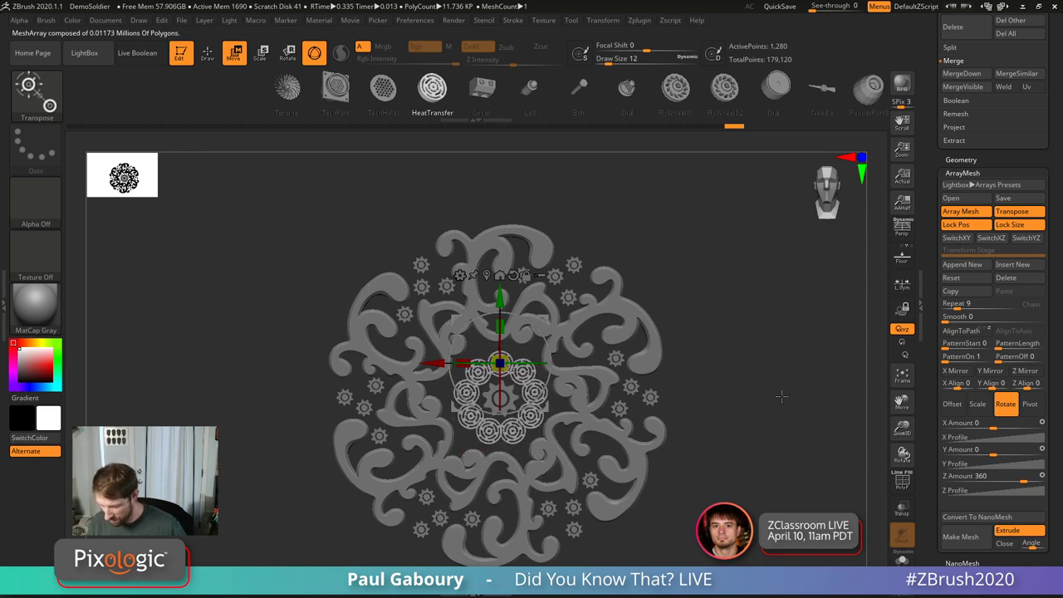
{"action": "key", "text": "q"}
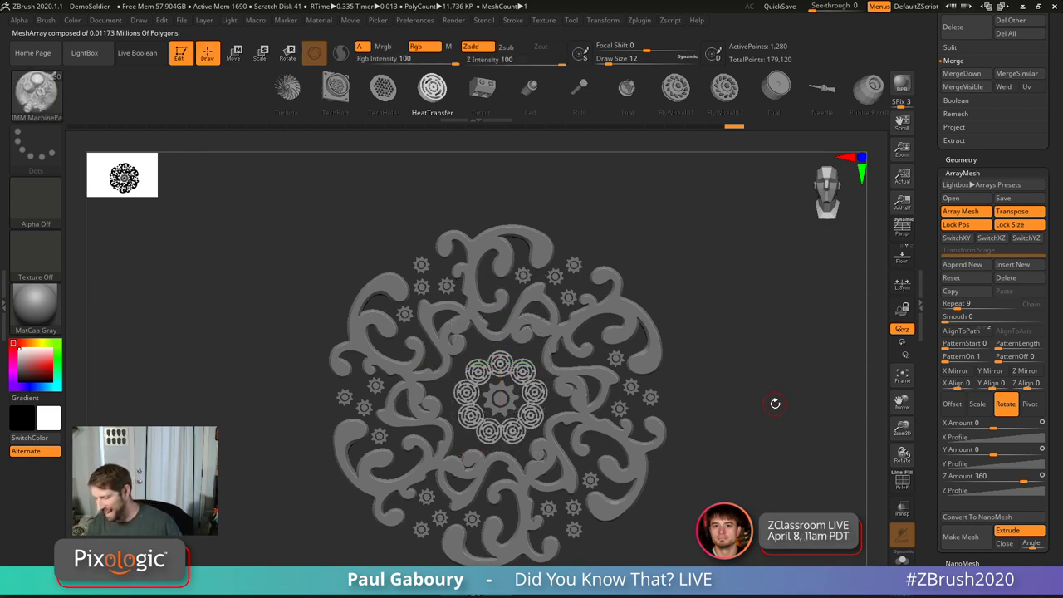
{"action": "scroll", "coordinate": [978, 191], "scroll_direction": "up", "scroll_amount": 10}
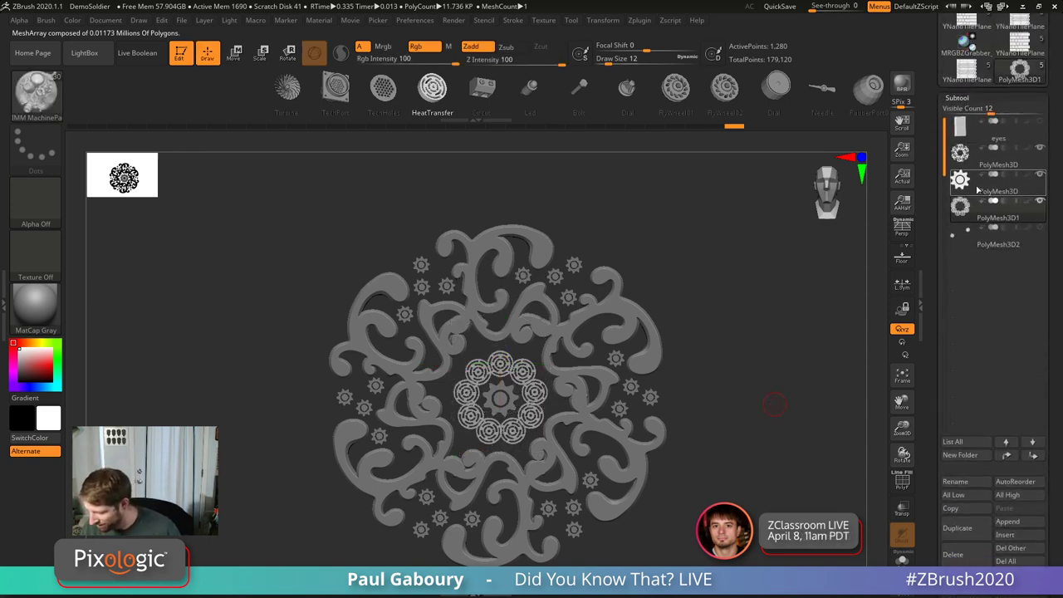
Step: Hide the HeatTransfer ring, select the scroll ring subtool and convert its array into real geometry with Make Mesh
{"action": "left_click", "coordinate": [979, 191]}
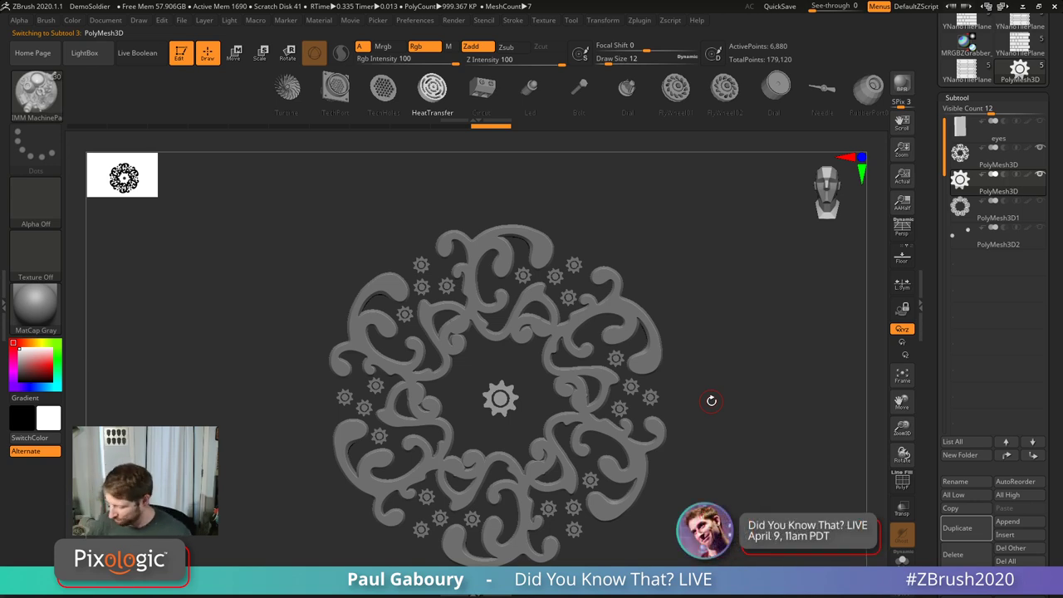
{"action": "key", "text": "Up"}
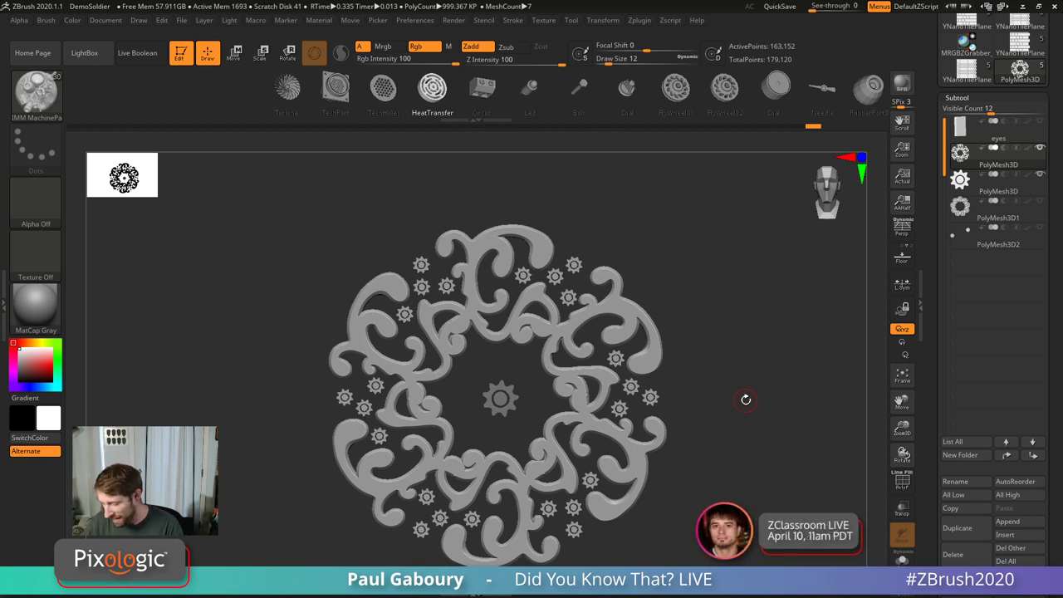
{"action": "left_click_drag", "start_coordinate": [1058, 428], "coordinate": [1054, 417]}
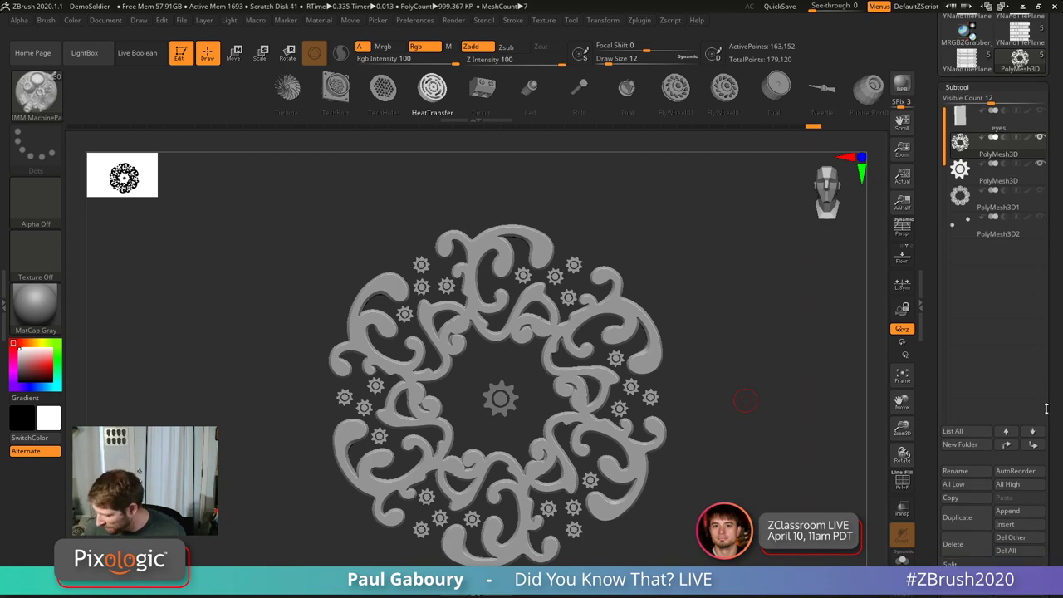
{"action": "left_click", "coordinate": [965, 88]}
{"action": "left_click", "coordinate": [962, 88]}
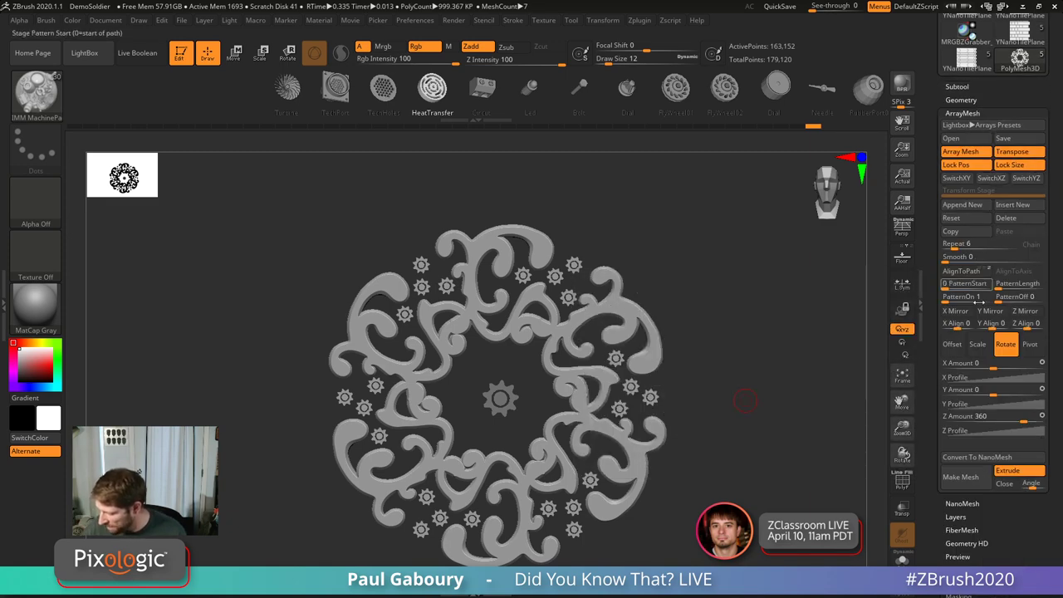
{"action": "left_click", "coordinate": [960, 480]}
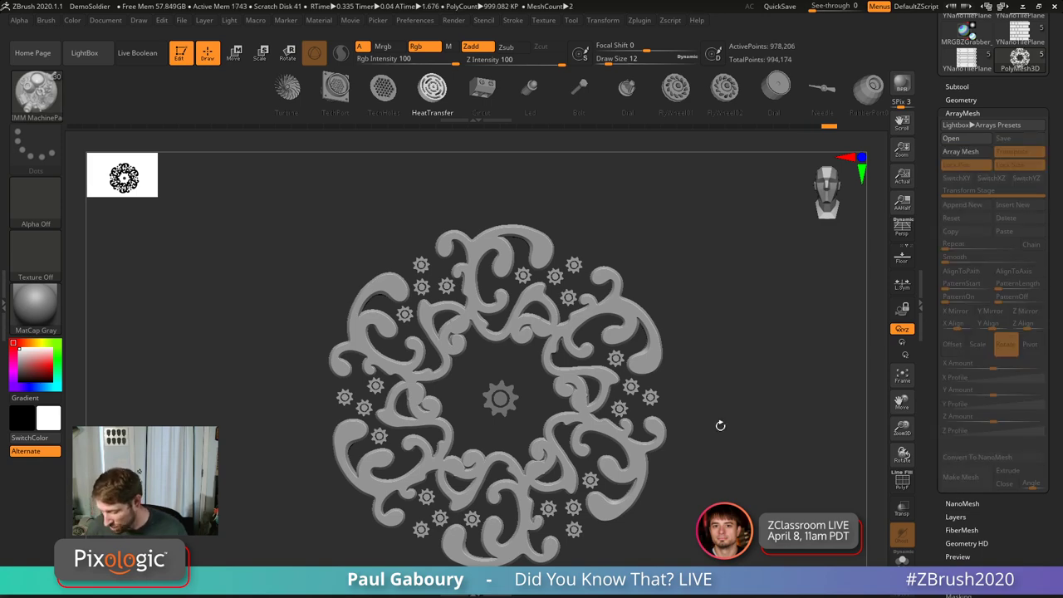
{"action": "mouse_move", "coordinate": [720, 426]}
{"action": "right_mouse_down"}
{"action": "mouse_move", "coordinate": [710, 434]}
{"action": "mouse_move", "coordinate": [728, 433]}
{"action": "mouse_move", "coordinate": [710, 439]}
{"action": "right_mouse_up"}
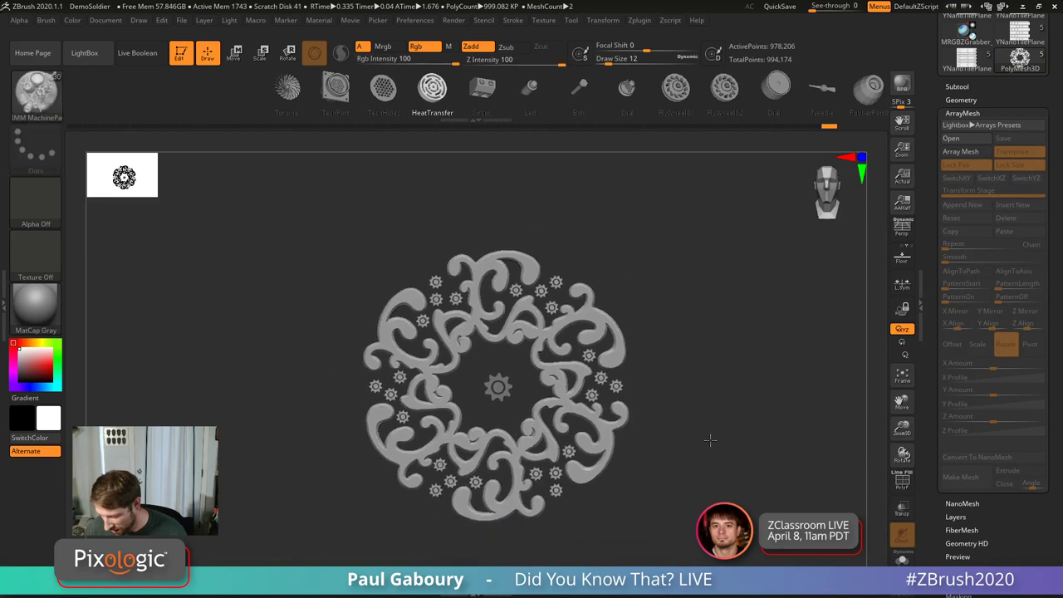
{"action": "left_click_drag", "start_coordinate": [710, 440], "coordinate": [682, 410], "text": "alt"}
Step: Select the centre flower subtool and scale it up uniformly inside the scroll ring
{"action": "left_click", "coordinate": [957, 86]}
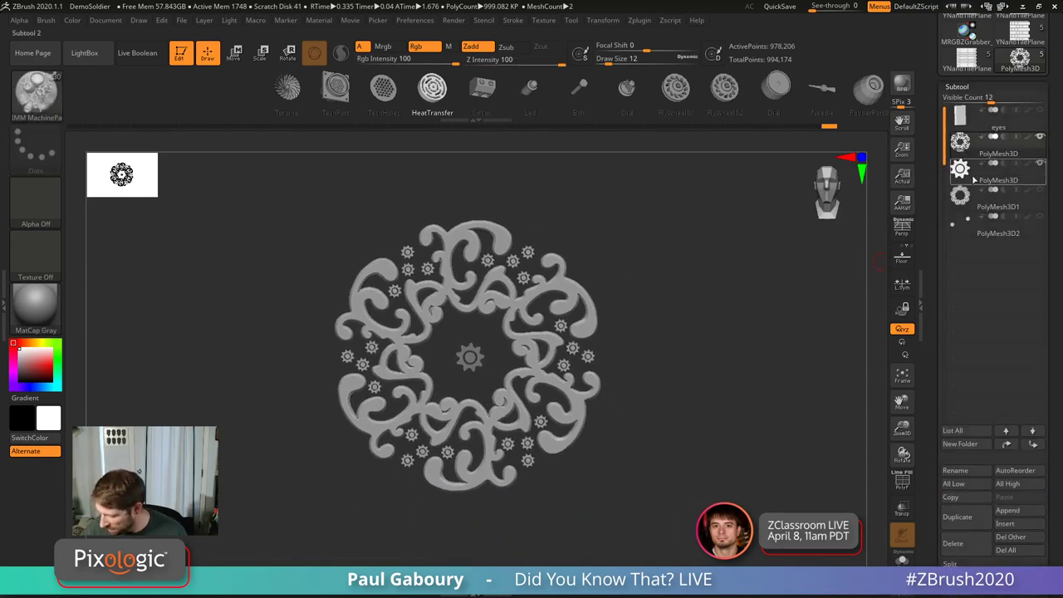
{"action": "mouse_move", "coordinate": [960, 170]}
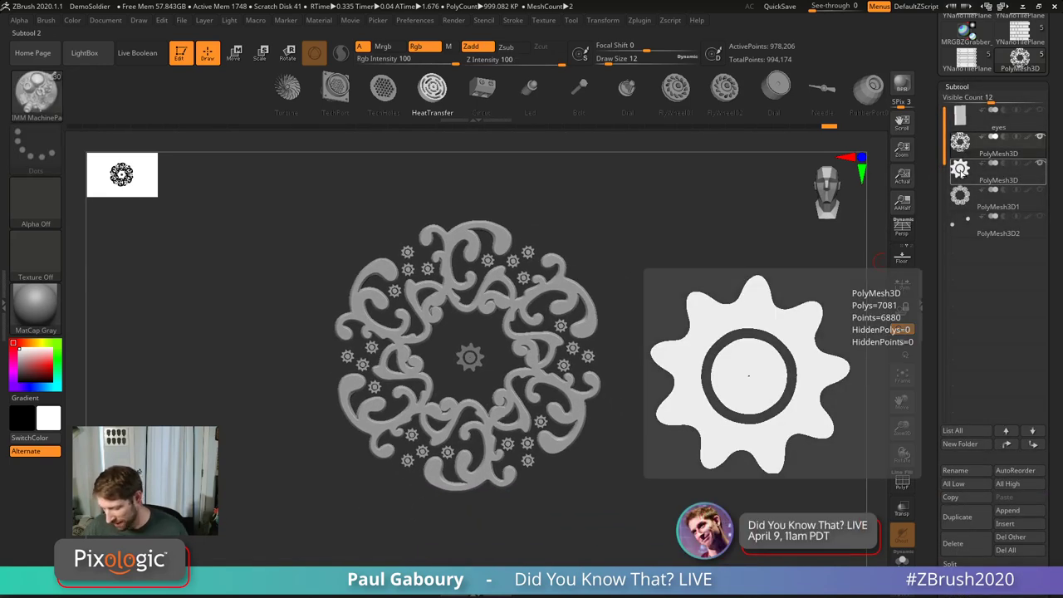
{"action": "left_click", "coordinate": [960, 169]}
{"action": "key", "text": "w"}
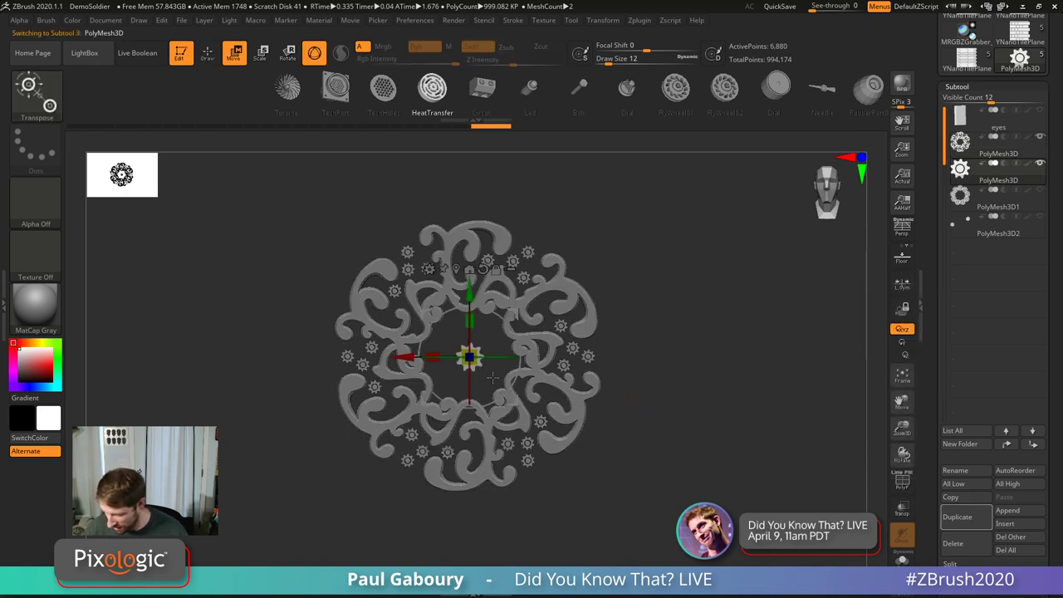
{"action": "key", "text": "q"}
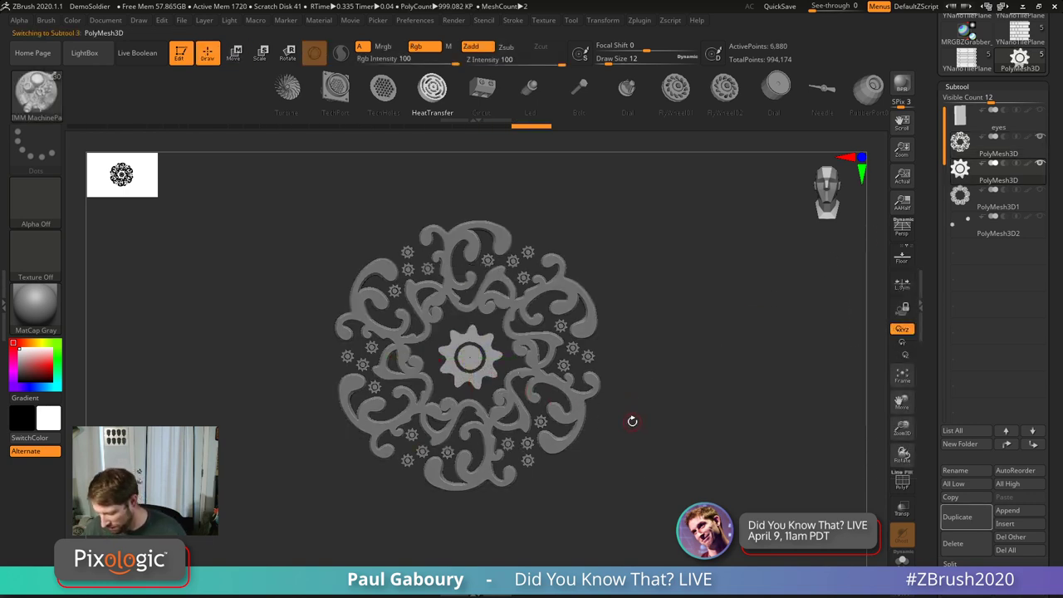
Step: Scale the centre flower's thickness down along its depth axis to match the scroll ring, working from a side view
{"action": "mouse_move", "coordinate": [633, 422]}
{"action": "right_mouse_down", "text": "ctrl"}
{"action": "mouse_move", "coordinate": [606, 413]}
{"action": "mouse_move", "coordinate": [602, 422]}
{"action": "mouse_move", "coordinate": [601, 407]}
{"action": "mouse_move", "coordinate": [609, 420]}
{"action": "mouse_move", "coordinate": [648, 421]}
{"action": "mouse_move", "coordinate": [647, 408]}
{"action": "right_mouse_up", "text": "ctrl"}
{"action": "key", "text": "w"}
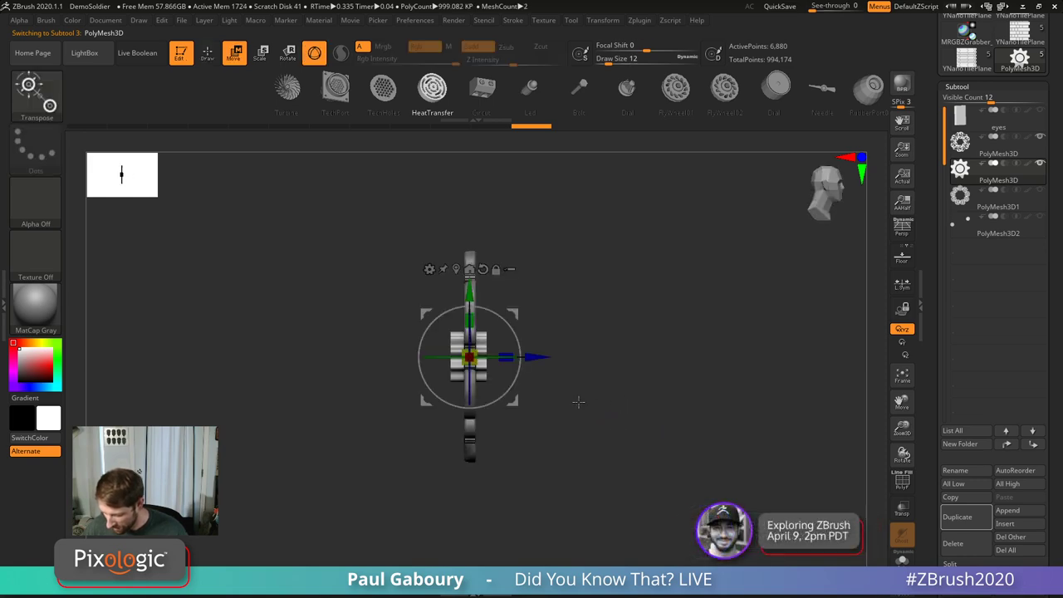
{"action": "right_click_drag", "start_coordinate": [576, 402], "coordinate": [576, 432], "text": "ctrl"}
{"action": "left_click_drag", "start_coordinate": [511, 358], "coordinate": [477, 358]}
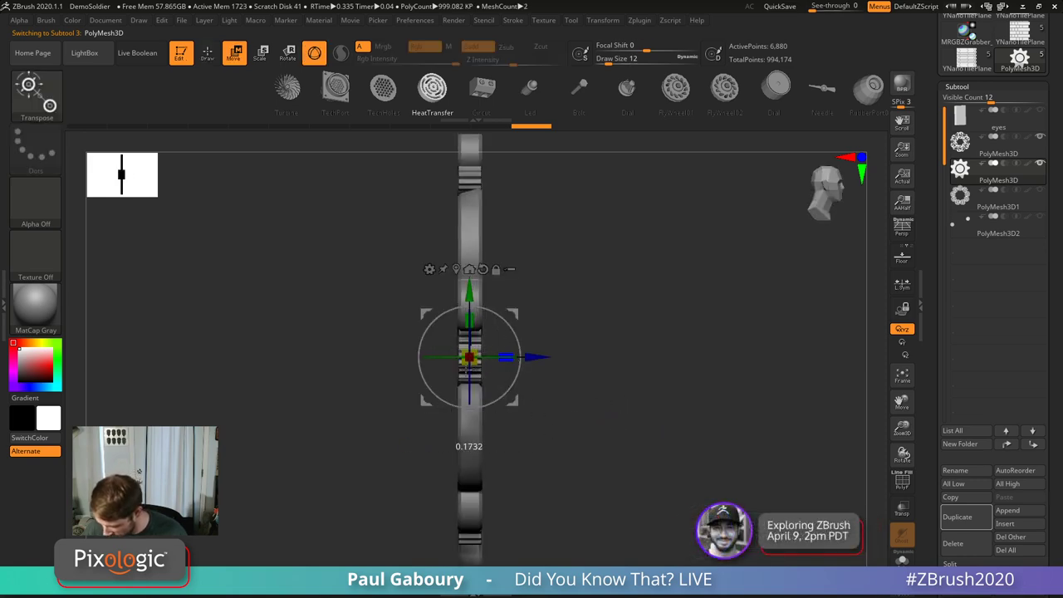
{"action": "right_click_drag", "start_coordinate": [482, 357], "coordinate": [531, 288]}
{"action": "left_click_drag", "start_coordinate": [462, 287], "coordinate": [460, 292]}
{"action": "right_click_drag", "start_coordinate": [477, 304], "coordinate": [657, 431]}
{"action": "key", "text": "q"}
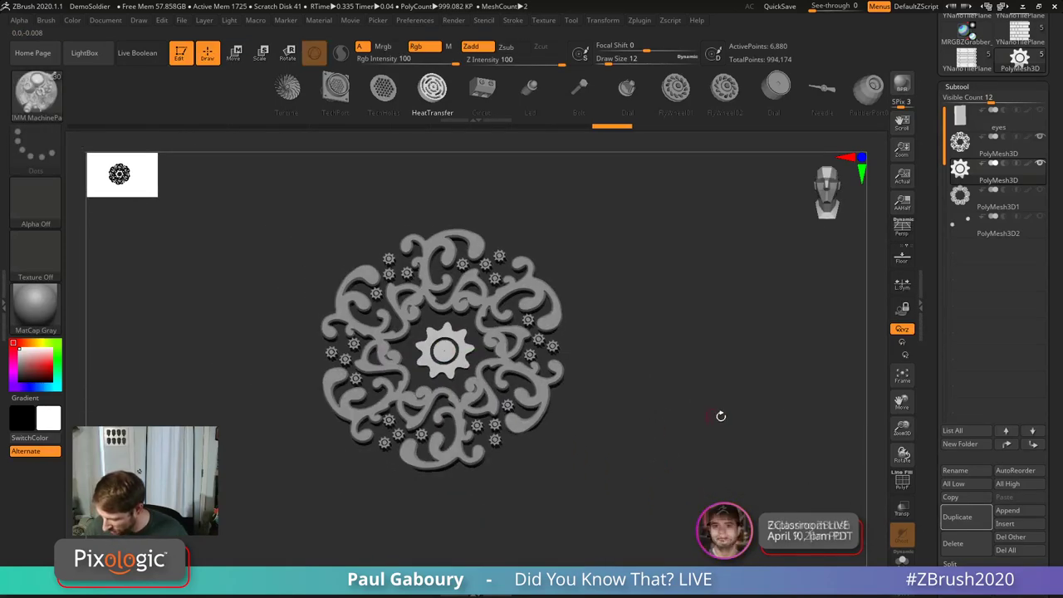
Step: Bevel the centre flower's edges with a bevel width of 0.01264 and inspect the result up close
{"action": "scroll", "coordinate": [1050, 335], "scroll_direction": "down", "scroll_amount": 5}
{"action": "scroll", "coordinate": [1049, 335], "scroll_direction": "down", "scroll_amount": 4}
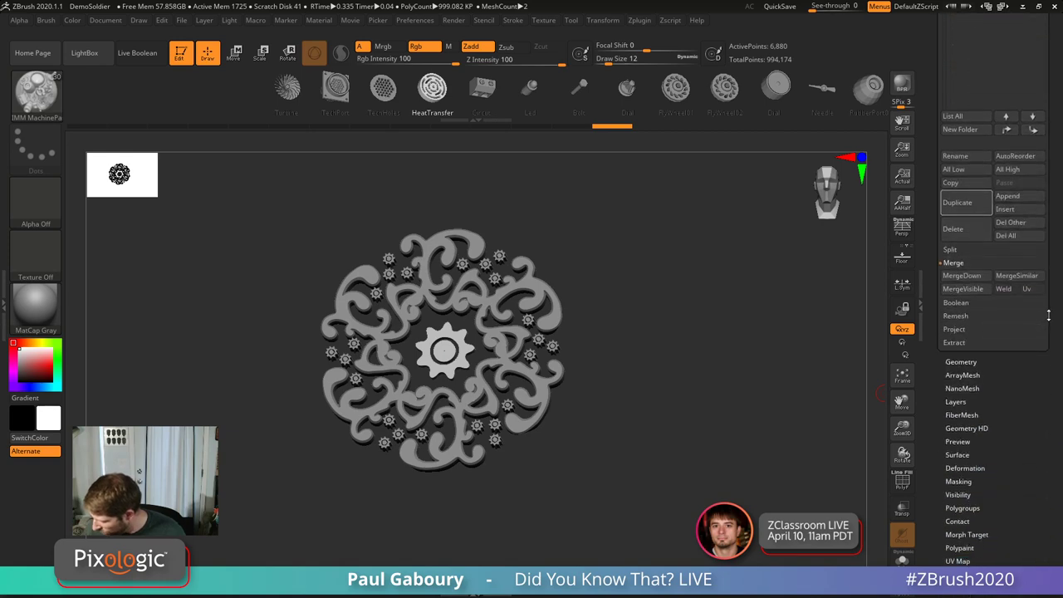
{"action": "left_click", "coordinate": [961, 363]}
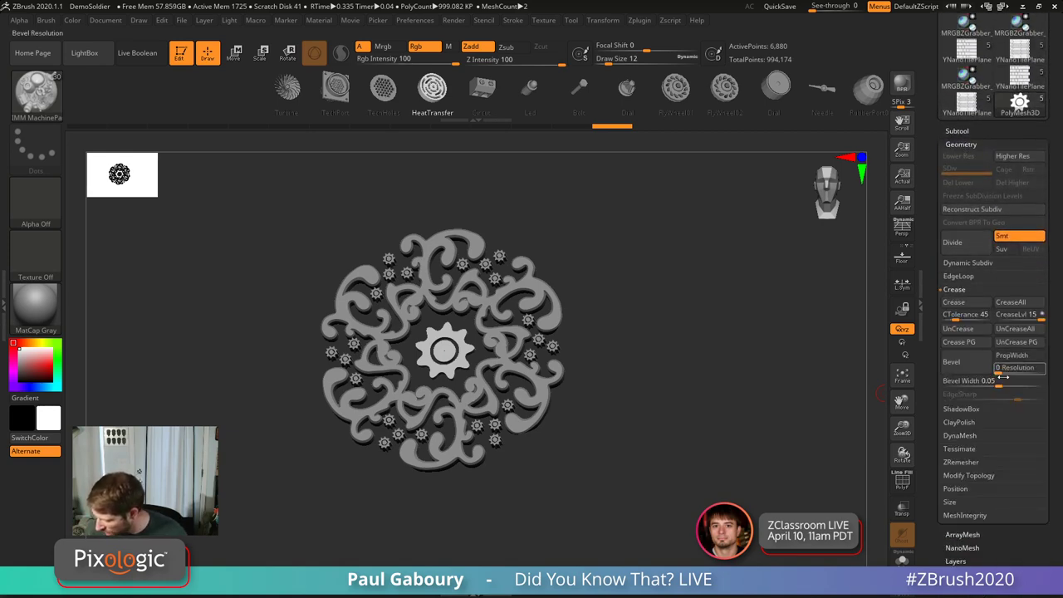
{"action": "key", "text": "ctrl"}
{"action": "left_click_drag", "start_coordinate": [1002, 385], "coordinate": [984, 384]}
{"action": "mouse_move", "coordinate": [522, 382]}
{"action": "right_mouse_down", "text": "ctrl"}
{"action": "mouse_move", "coordinate": [527, 402]}
{"action": "mouse_move", "coordinate": [517, 390]}
{"action": "mouse_move", "coordinate": [546, 388]}
{"action": "mouse_move", "coordinate": [553, 434]}
{"action": "mouse_move", "coordinate": [482, 316]}
{"action": "right_mouse_up", "text": "ctrl"}
{"action": "scroll", "coordinate": [547, 388], "scroll_direction": "down", "scroll_amount": 8}
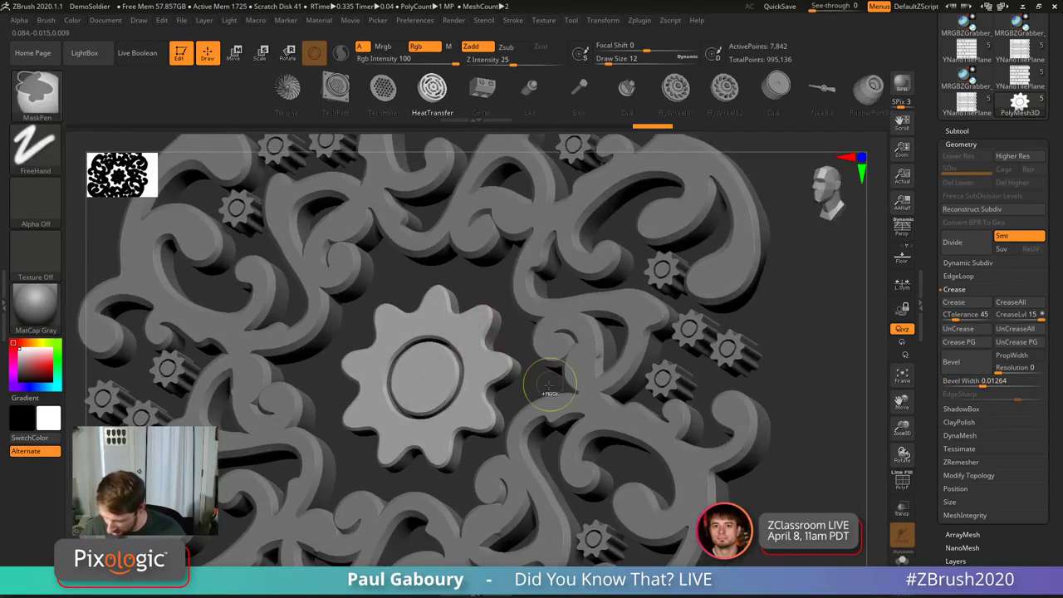
{"action": "mouse_move", "coordinate": [537, 387]}
{"action": "right_mouse_down", "text": "ctrl"}
{"action": "mouse_move", "coordinate": [518, 385]}
{"action": "mouse_move", "coordinate": [547, 425]}
{"action": "mouse_move", "coordinate": [540, 452]}
{"action": "mouse_move", "coordinate": [524, 436]}
{"action": "mouse_move", "coordinate": [511, 446]}
{"action": "mouse_move", "coordinate": [537, 443]}
{"action": "mouse_move", "coordinate": [549, 428]}
{"action": "right_mouse_up", "text": "ctrl"}
{"action": "right_click", "coordinate": [550, 426], "text": "ctrl"}
{"action": "mouse_move", "coordinate": [605, 393]}
{"action": "right_mouse_down", "text": "alt"}
{"action": "mouse_move", "coordinate": [617, 365]}
{"action": "mouse_move", "coordinate": [639, 368]}
{"action": "right_mouse_up", "text": "alt"}
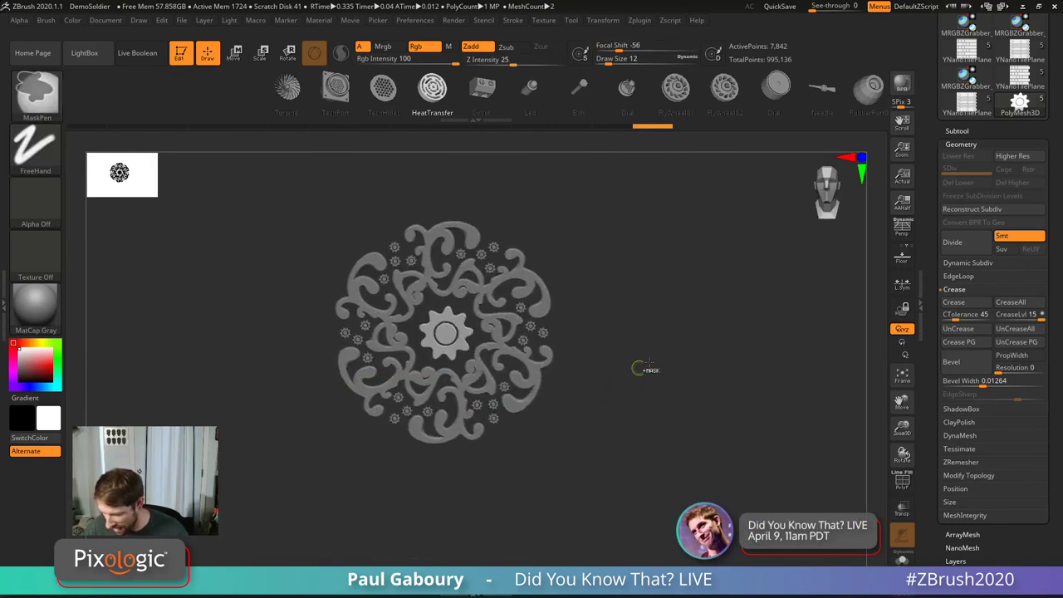
Step: Select the scroll ring subtool and merge it down with the centre flower into one subtool
{"action": "left_click", "coordinate": [957, 130]}
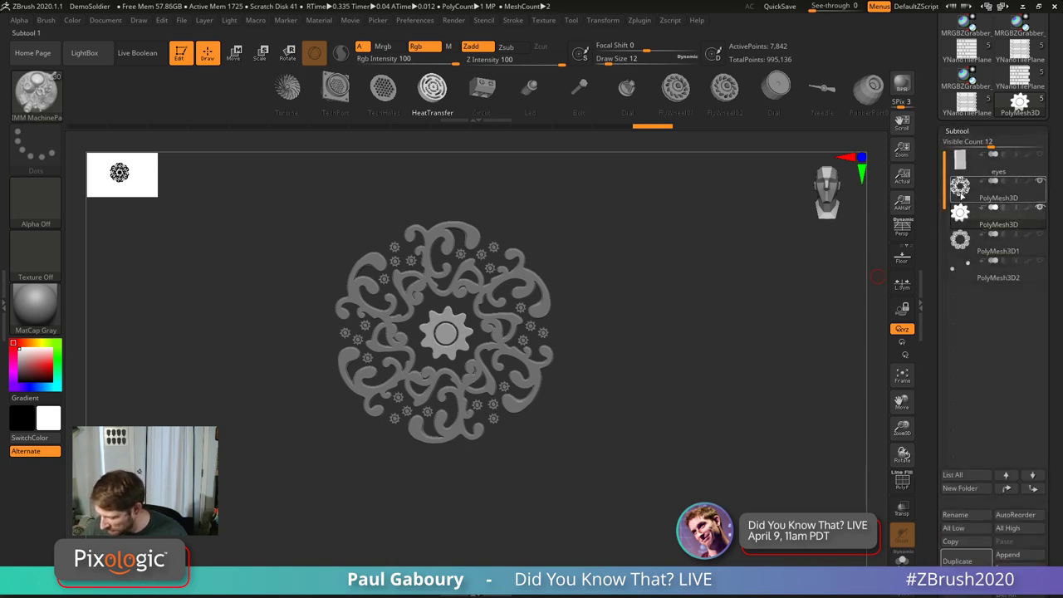
{"action": "left_click", "coordinate": [959, 190]}
{"action": "scroll", "coordinate": [958, 449], "scroll_direction": "down", "scroll_amount": 3}
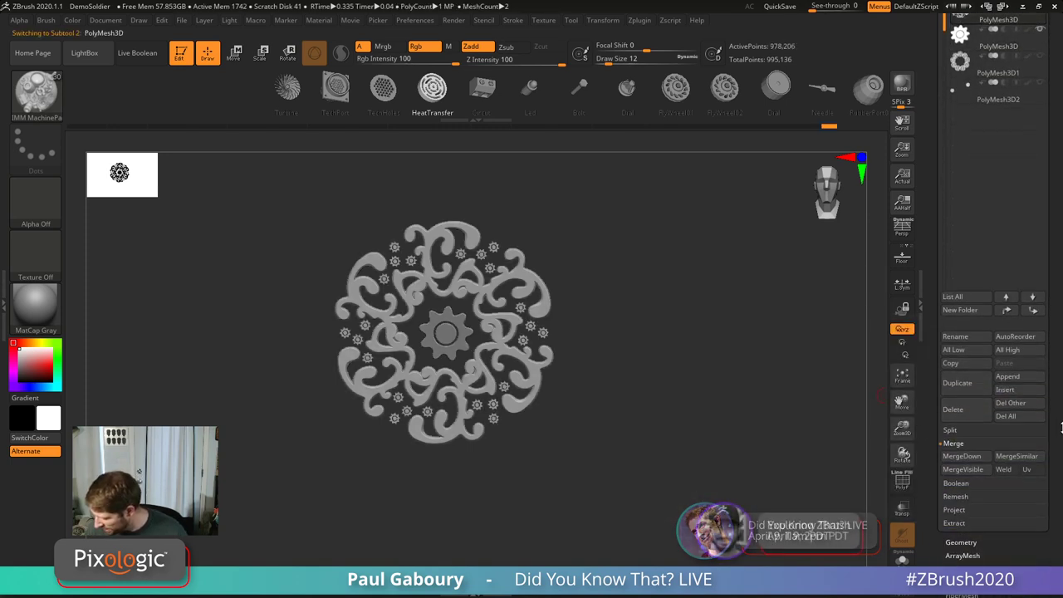
{"action": "left_click", "coordinate": [958, 459]}
{"action": "left_click", "coordinate": [864, 484]}
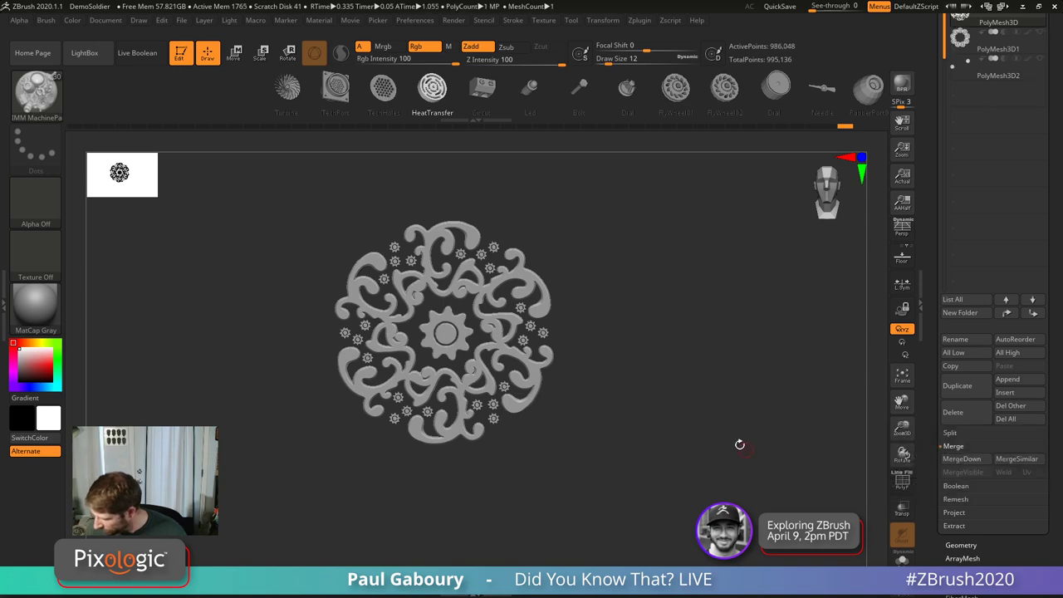
{"action": "left_click_drag", "start_coordinate": [654, 382], "coordinate": [640, 358]}
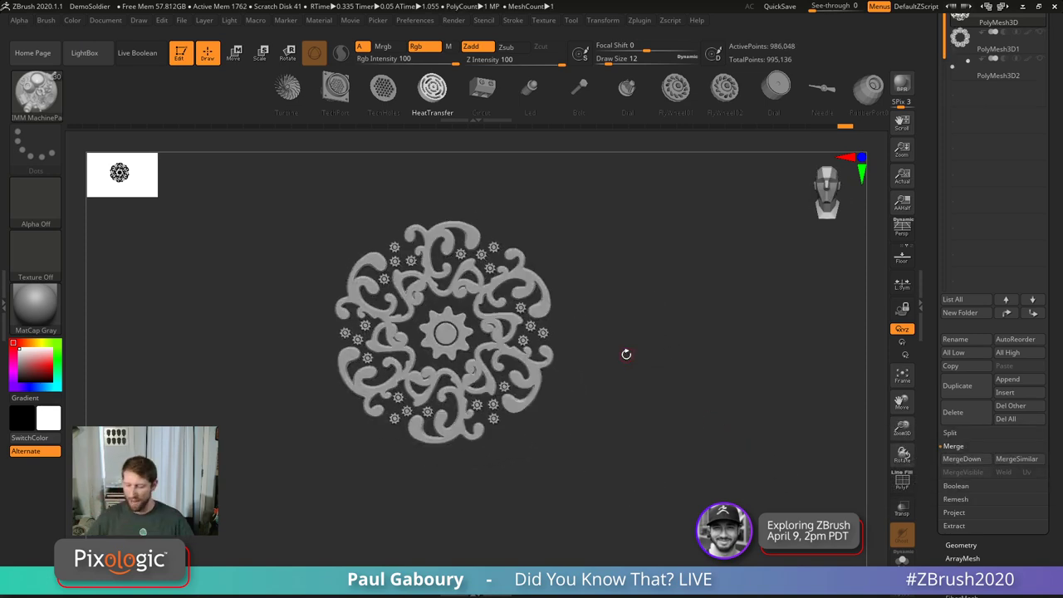
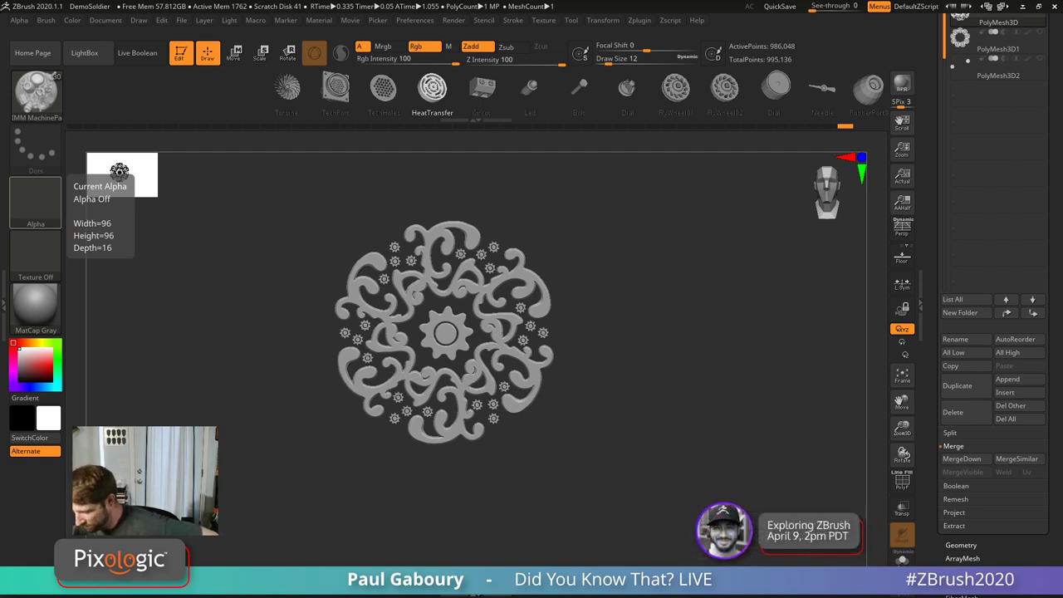
Step: Pre-process the current ornament subtool in Decimation Master
{"action": "left_click_drag", "start_coordinate": [929, 182], "coordinate": [929, 309]}
{"action": "left_click", "coordinate": [1038, 162]}
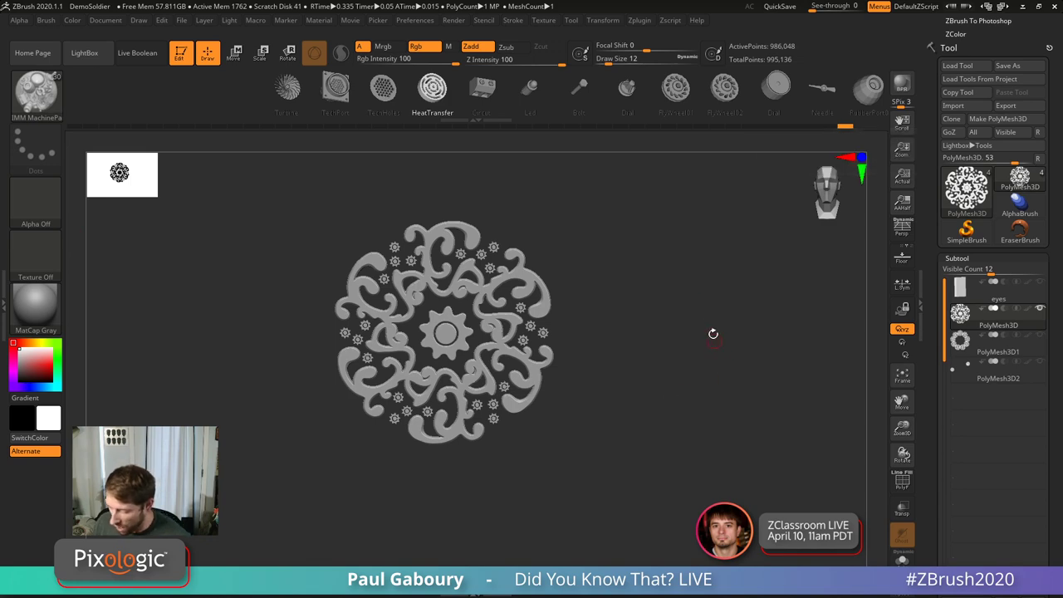
{"action": "left_click_drag", "start_coordinate": [930, 78], "coordinate": [933, 259]}
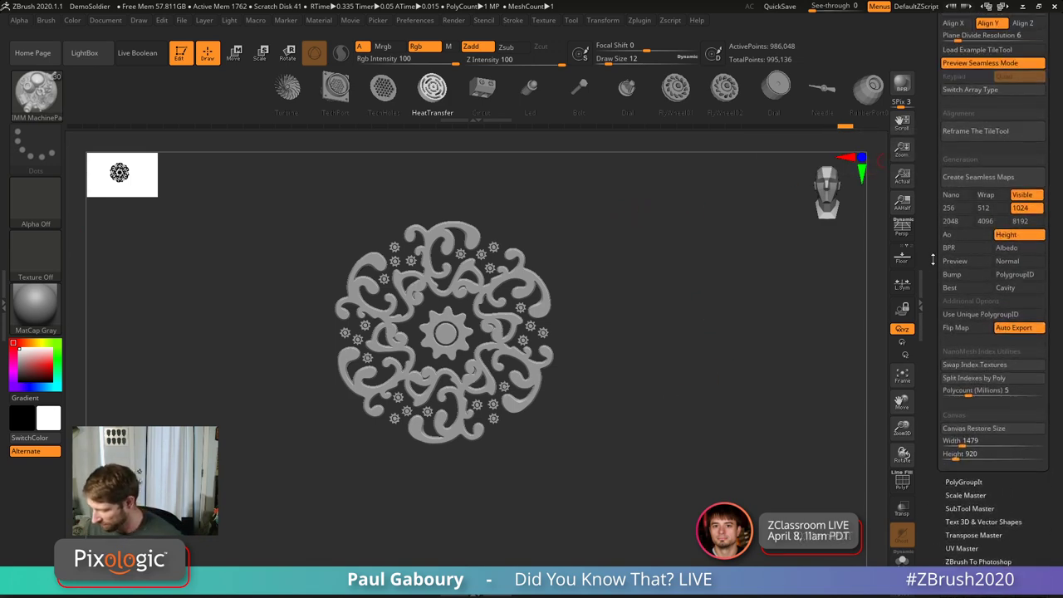
{"action": "scroll", "coordinate": [924, 155], "scroll_direction": "down", "scroll_amount": 10}
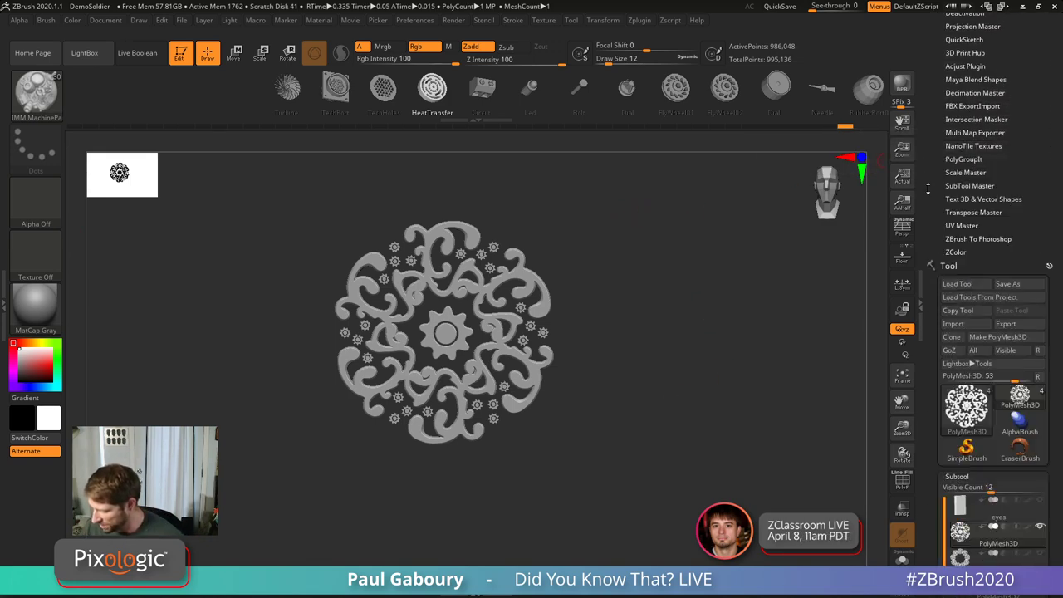
{"action": "scroll", "coordinate": [932, 209], "scroll_direction": "up", "scroll_amount": 1}
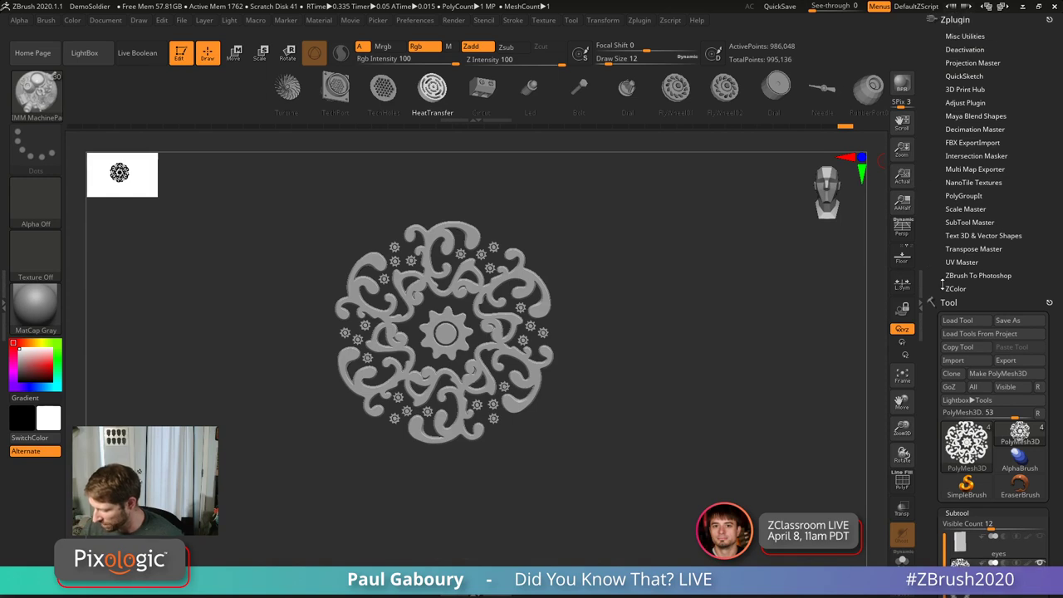
{"action": "left_click", "coordinate": [983, 129]}
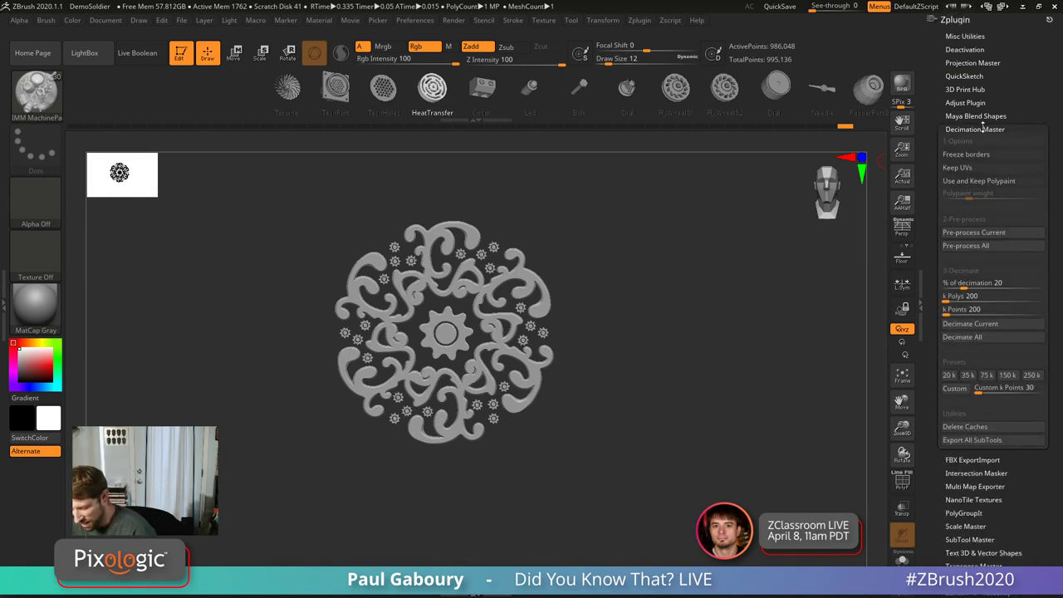
{"action": "left_click", "coordinate": [978, 232]}
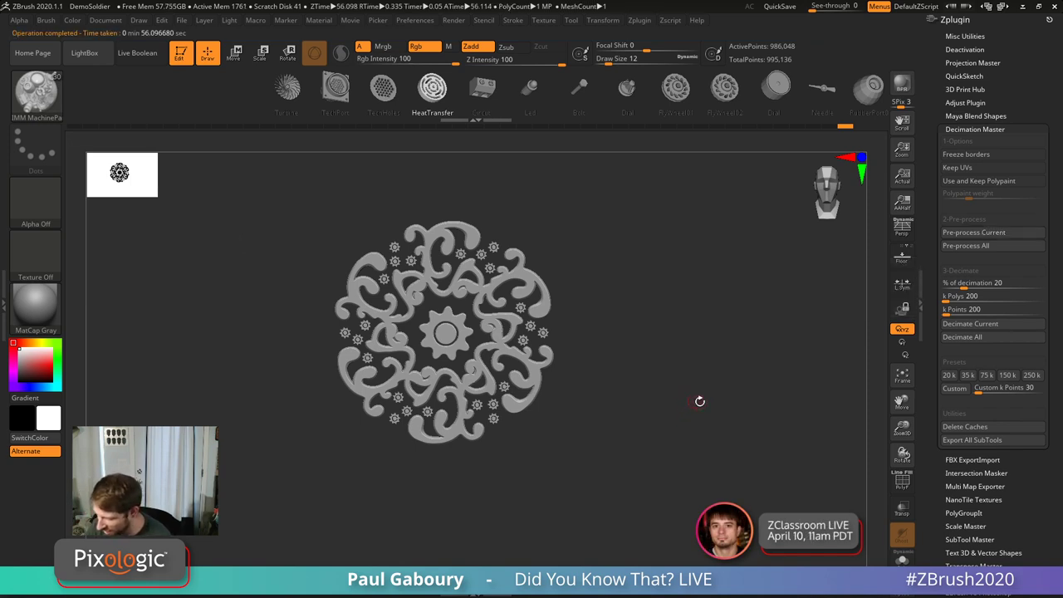
Step: Decimate the ornament subtool at 20% and inspect its wireframe
{"action": "left_click", "coordinate": [980, 283]}
{"action": "left_click", "coordinate": [971, 323]}
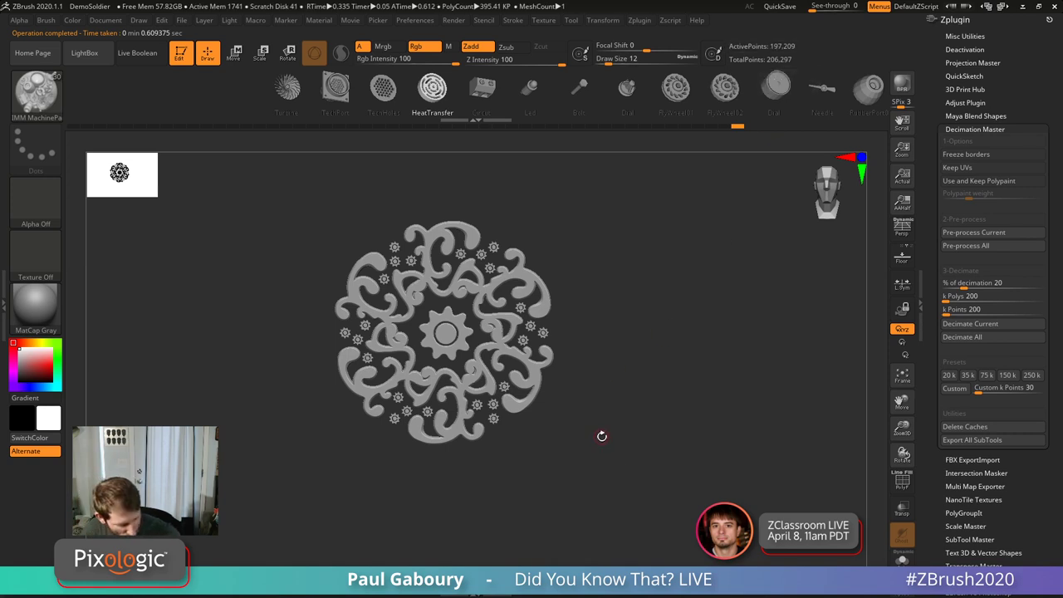
{"action": "key", "text": "shift+f"}
{"action": "mouse_move", "coordinate": [602, 437]}
{"action": "right_mouse_down", "text": "ctrl"}
{"action": "mouse_move", "coordinate": [548, 400]}
{"action": "mouse_move", "coordinate": [614, 456]}
{"action": "mouse_move", "coordinate": [568, 422]}
{"action": "right_mouse_up", "text": "ctrl"}
{"action": "right_click_drag", "start_coordinate": [622, 463], "coordinate": [598, 437], "text": "ctrl"}
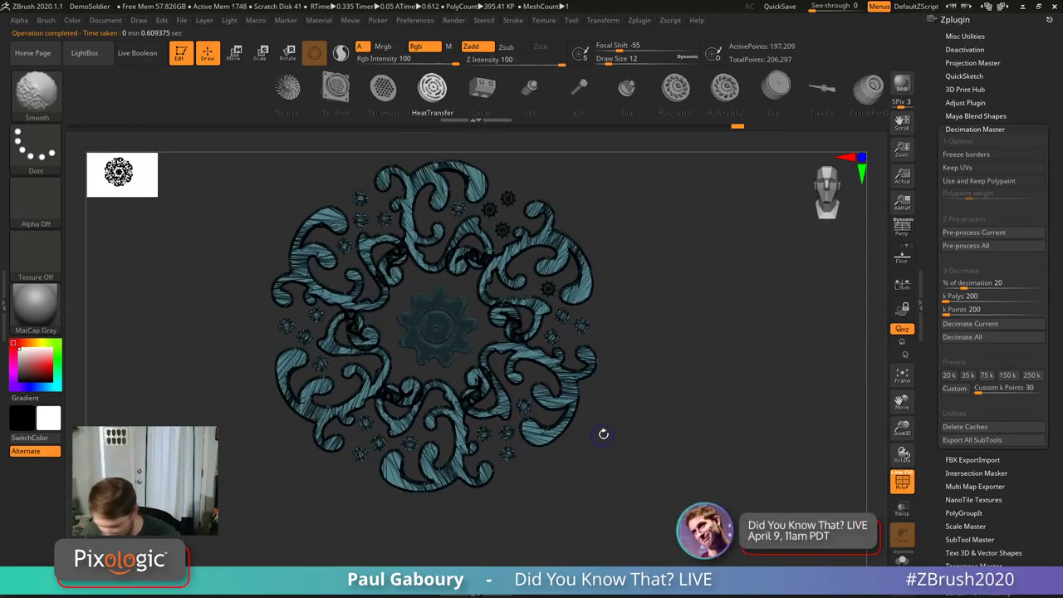
{"action": "key", "text": "shift+f"}
Step: Decimate the ornament subtool again at 5% and inspect its wireframe
{"action": "left_click", "coordinate": [965, 288]}
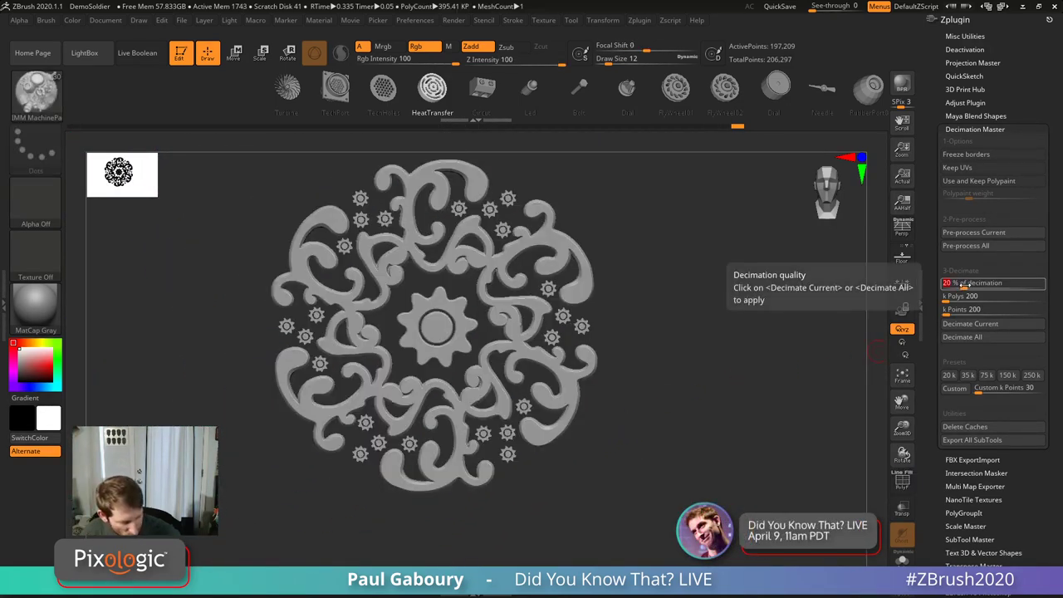
{"action": "type", "text": "5"}
{"action": "key", "text": "Return"}
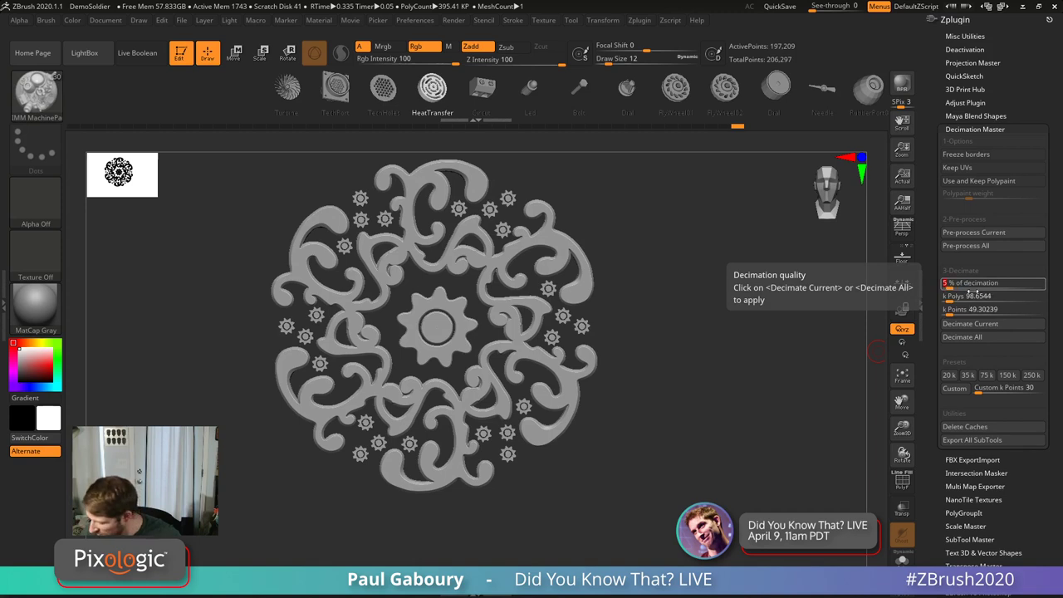
{"action": "left_click", "coordinate": [989, 327]}
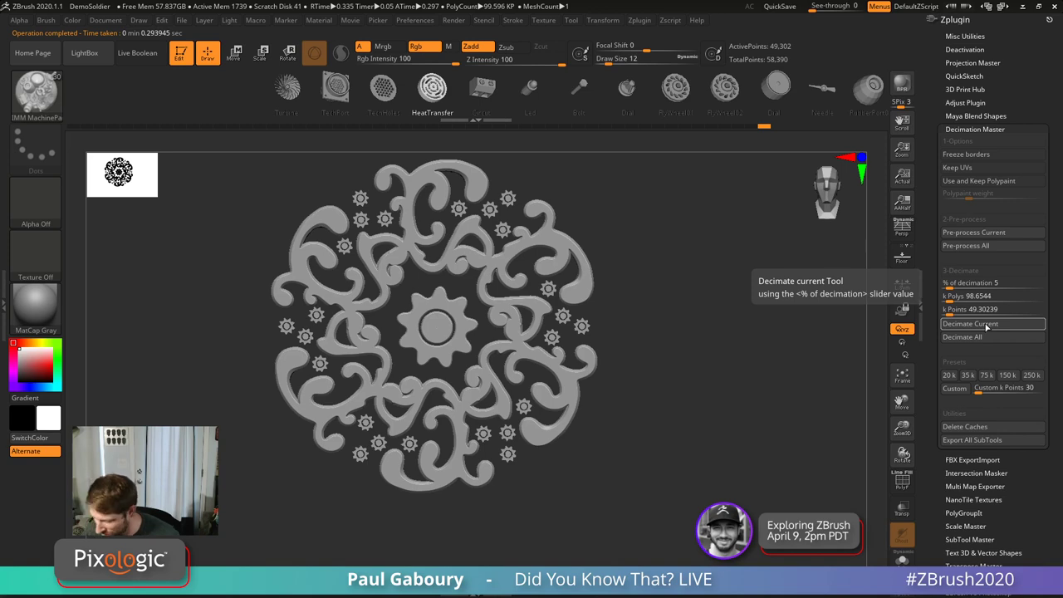
{"action": "left_click_drag", "start_coordinate": [681, 421], "coordinate": [677, 429]}
{"action": "key", "text": "shift+f"}
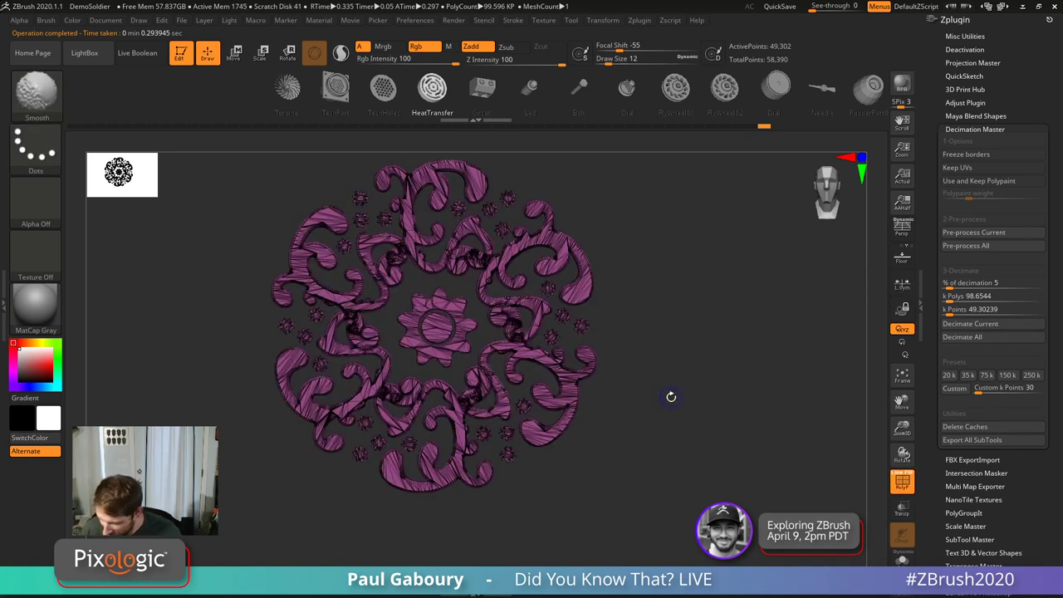
{"action": "key", "text": "shift+f"}
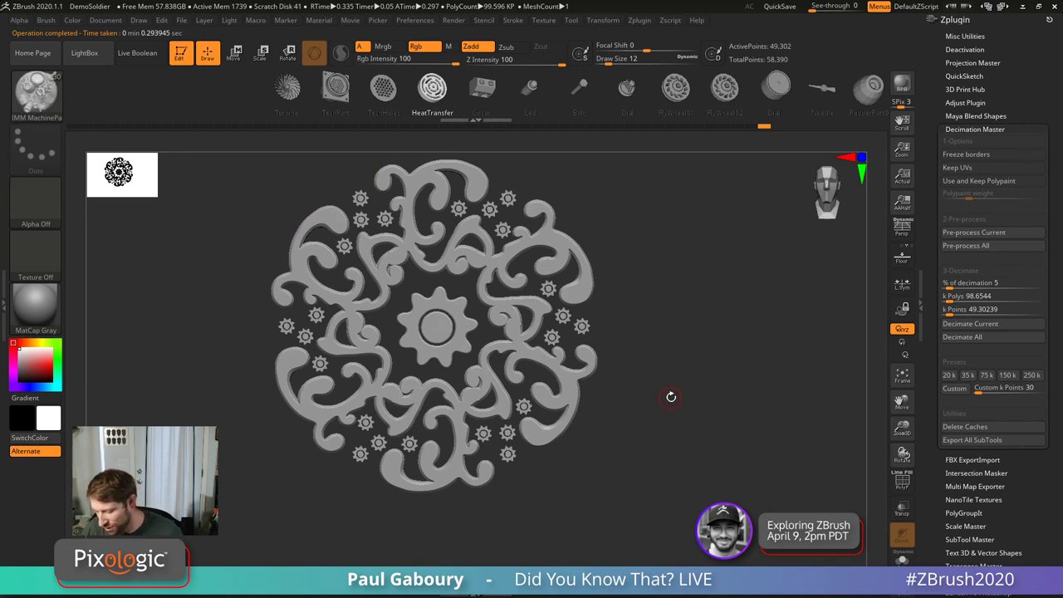
Step: Try decimating the ornament subtool at 1%
{"action": "left_click", "coordinate": [949, 286]}
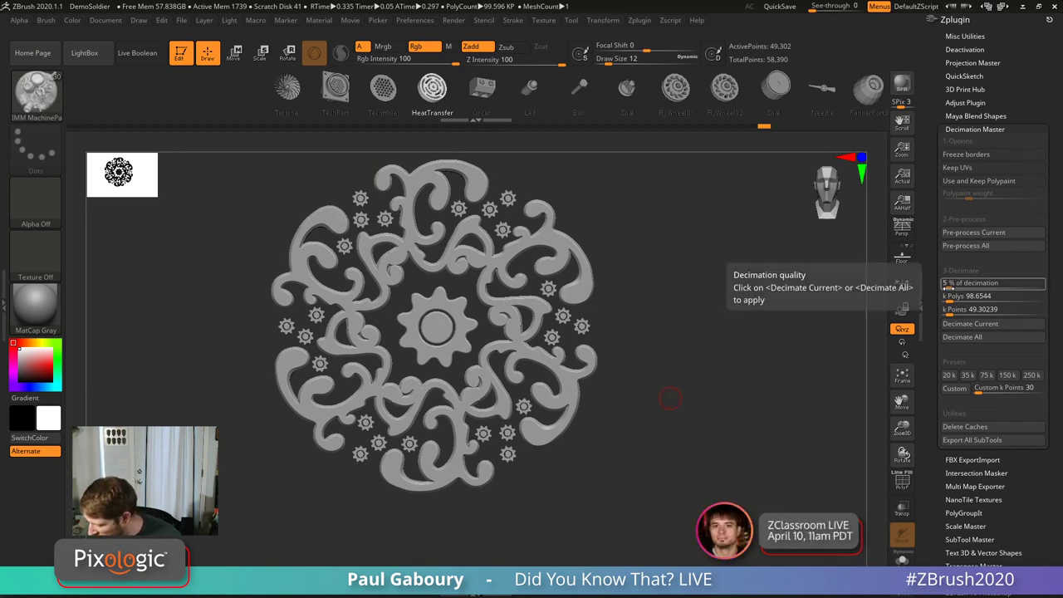
{"action": "type", "text": "1"}
{"action": "key", "text": "Return"}
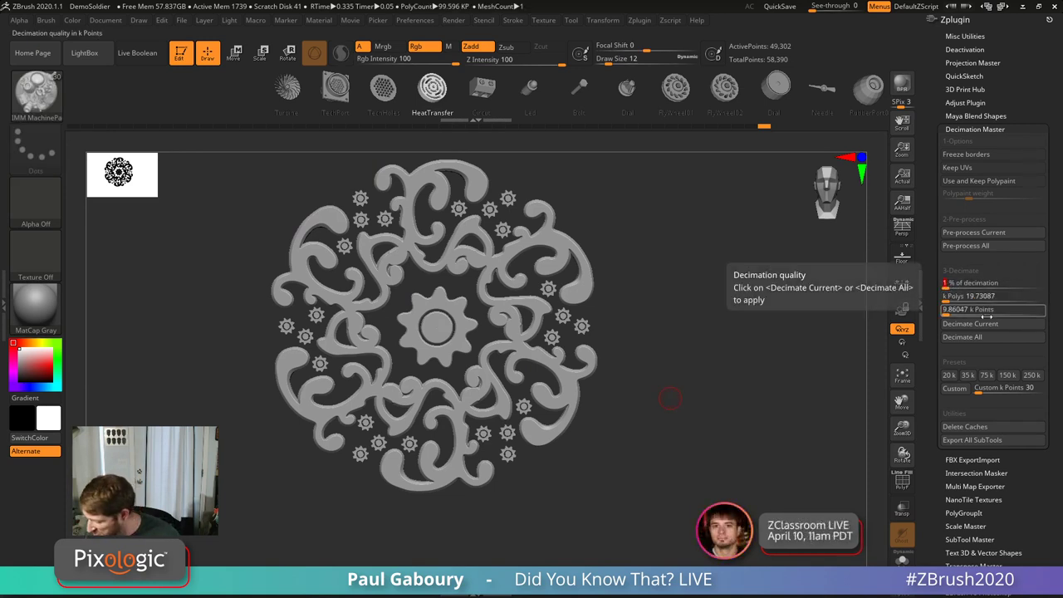
{"action": "left_click", "coordinate": [986, 325]}
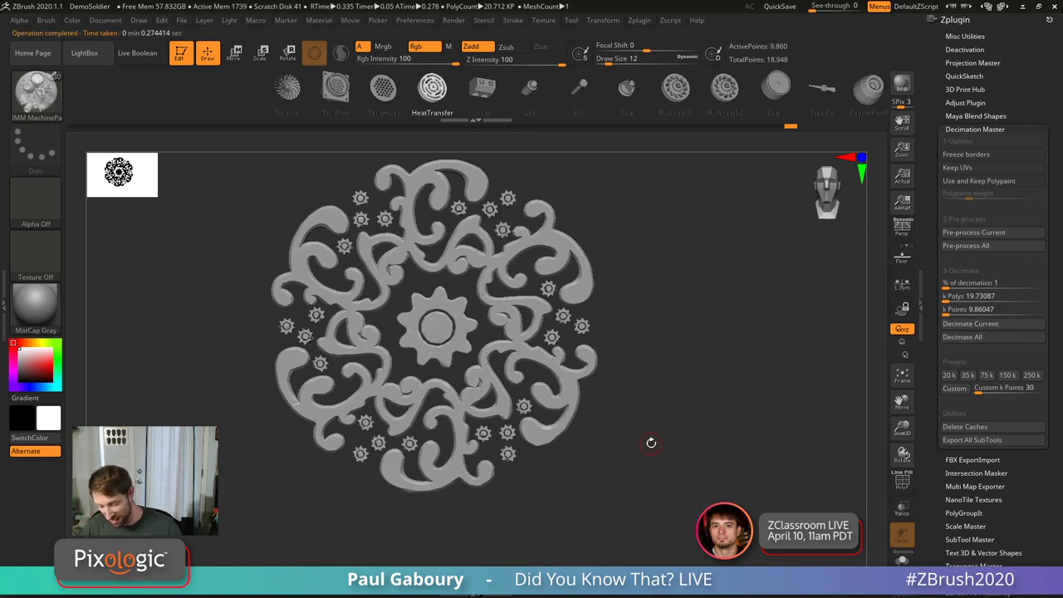
Step: Try decimating the ornament subtool at 2%
{"action": "left_click", "coordinate": [948, 284]}
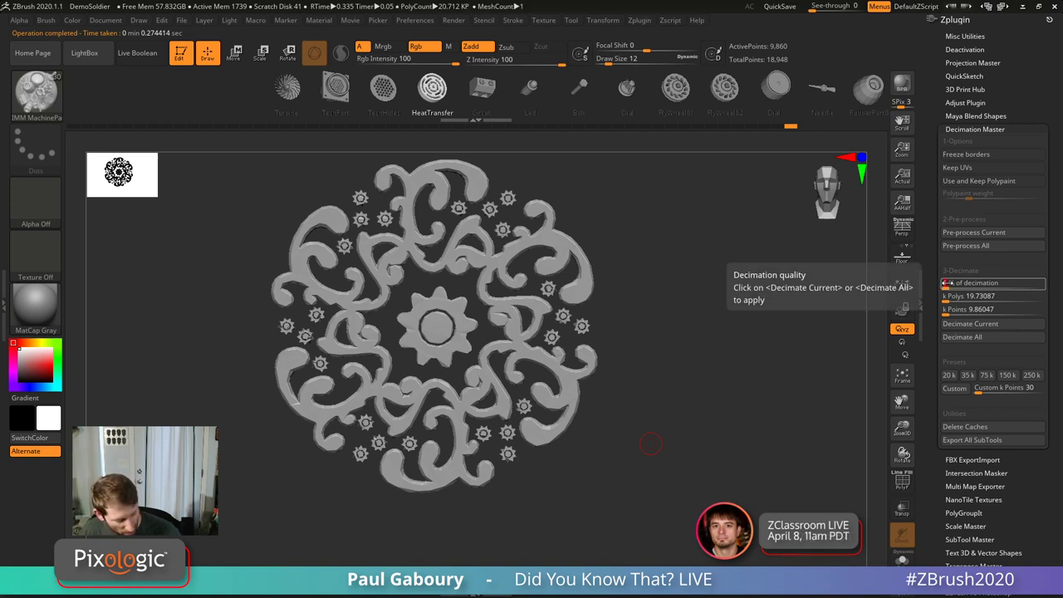
{"action": "type", "text": "2"}
{"action": "left_click", "coordinate": [970, 324]}
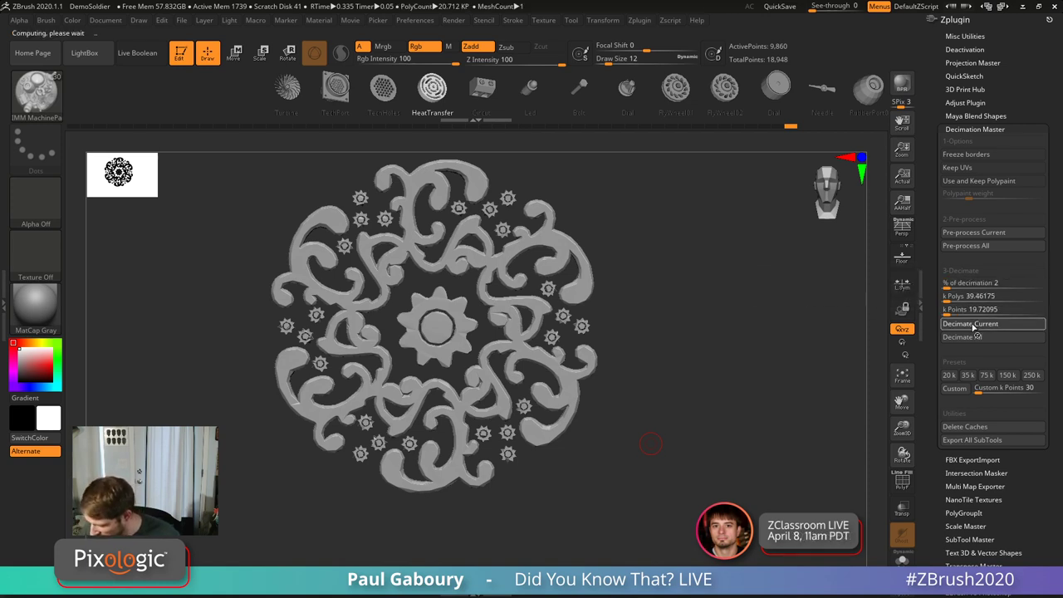
Step: Decimate the ornament subtool at 3% and inspect its wireframe
{"action": "left_click", "coordinate": [944, 286]}
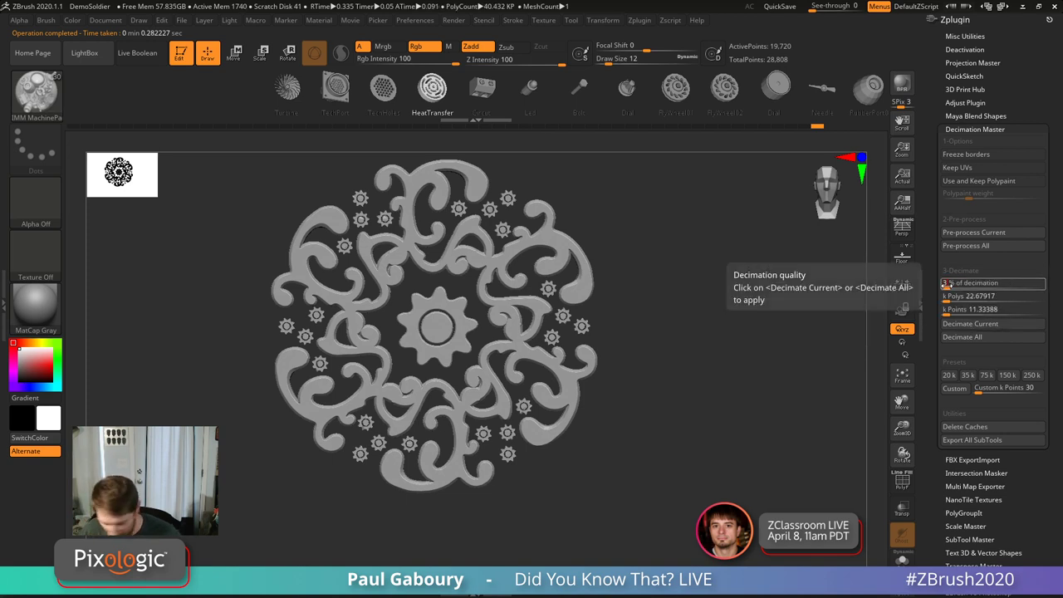
{"action": "left_click", "coordinate": [970, 324]}
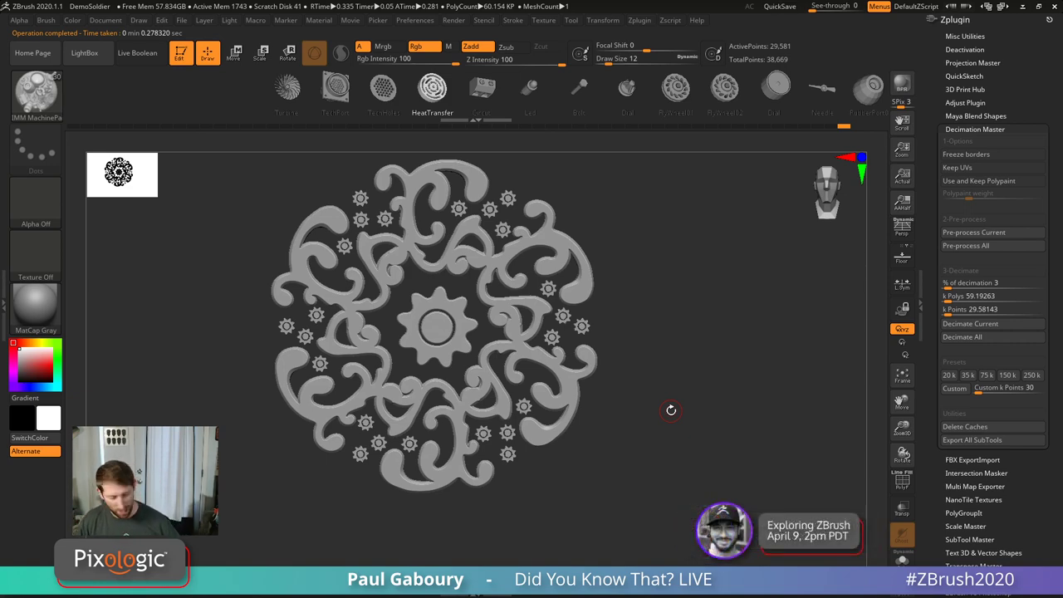
{"action": "key", "text": "shift+f"}
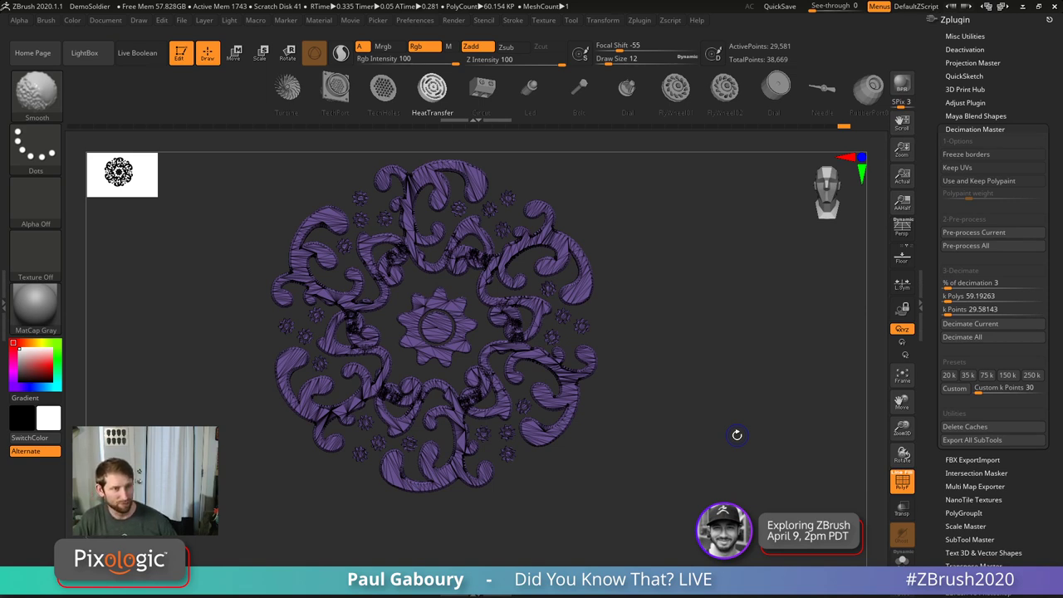
{"action": "key", "text": "shift+f"}
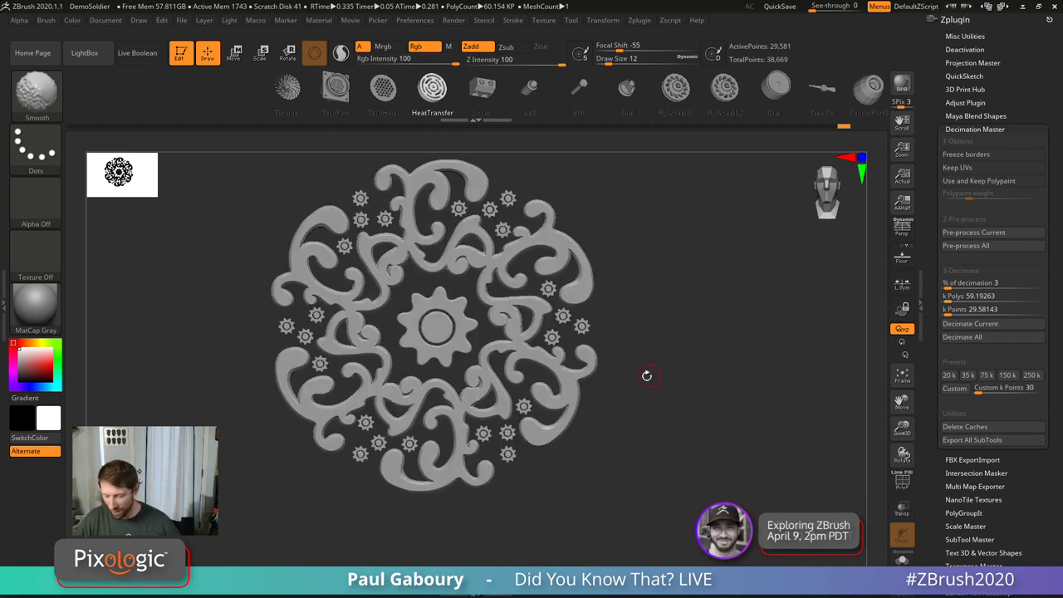
Step: Create a new InsertMesh brush from the decimated ornament and make a NanoMesh brush from it
{"action": "mouse_move", "coordinate": [649, 397]}
{"action": "right_mouse_down", "text": "ctrl"}
{"action": "mouse_move", "coordinate": [667, 422]}
{"action": "mouse_move", "coordinate": [670, 402]}
{"action": "right_mouse_up", "text": "ctrl"}
{"action": "left_click_drag", "start_coordinate": [670, 402], "coordinate": [657, 356]}
{"action": "right_click_drag", "start_coordinate": [668, 369], "coordinate": [671, 375], "text": "ctrl"}
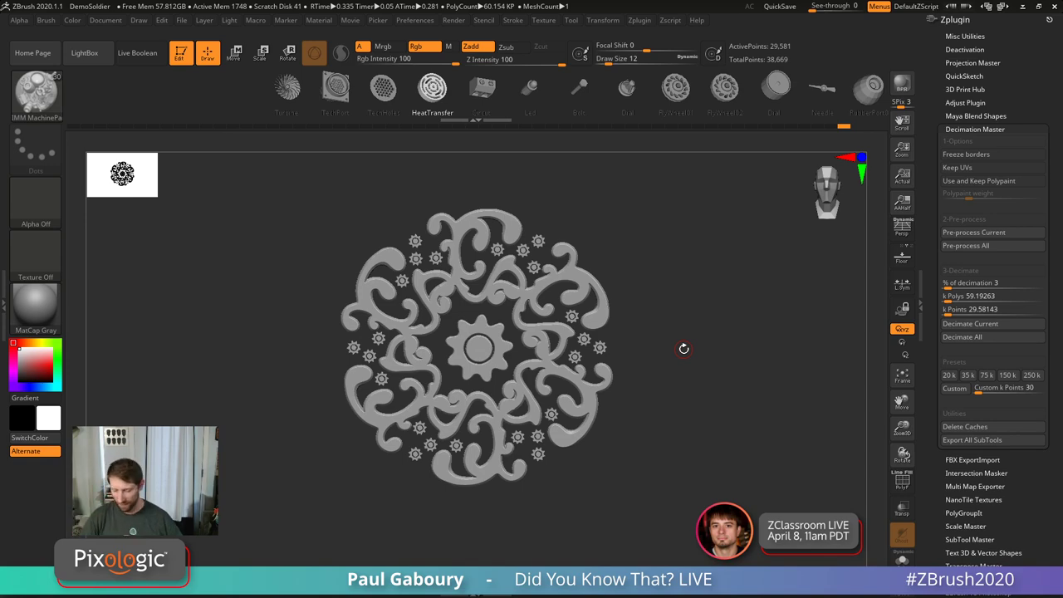
{"action": "key", "text": "b"}
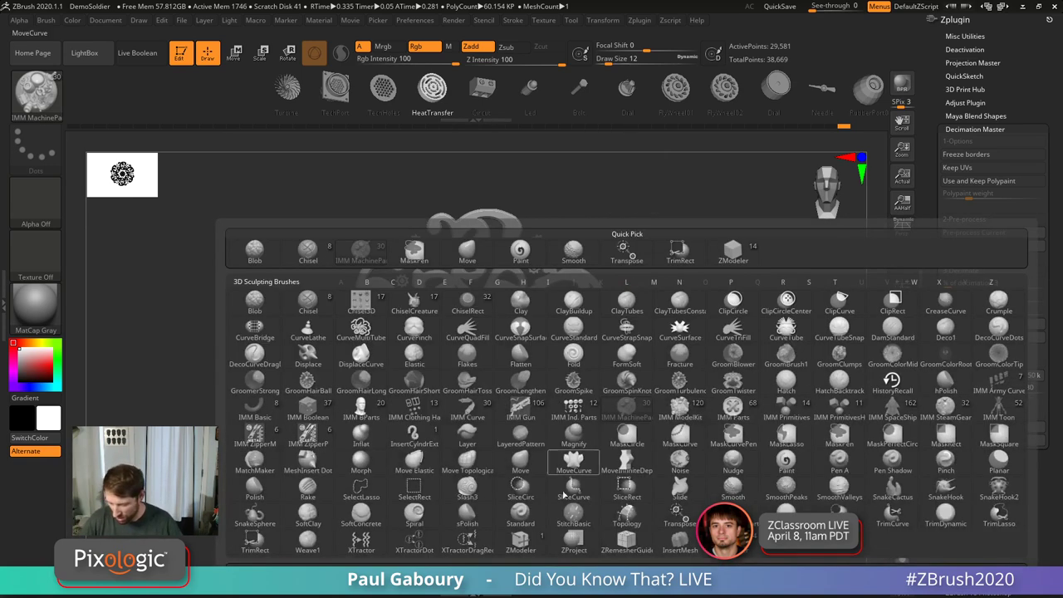
{"action": "left_click", "coordinate": [439, 570]}
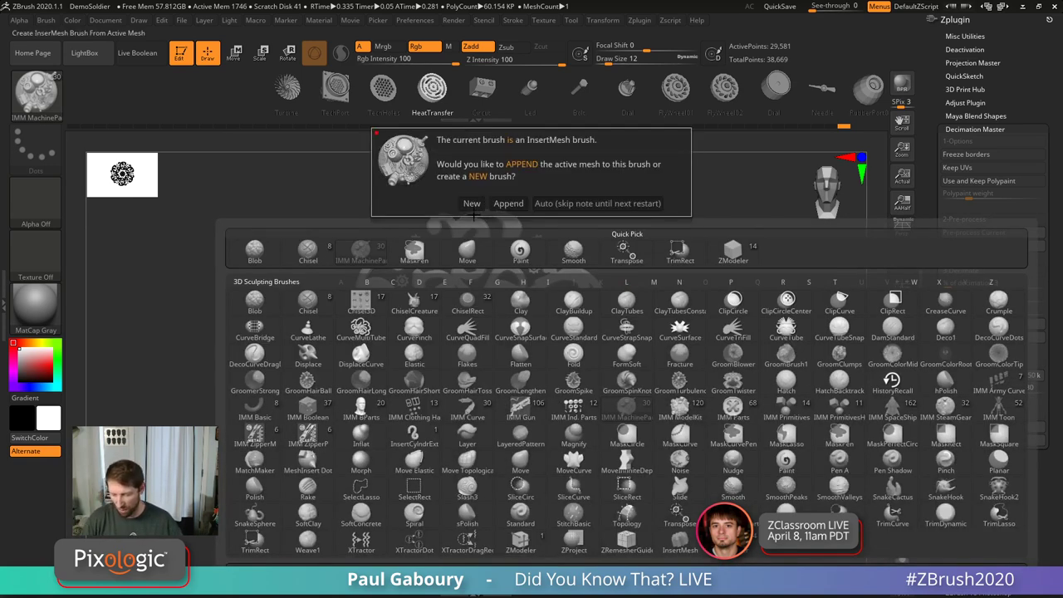
{"action": "left_click", "coordinate": [472, 204]}
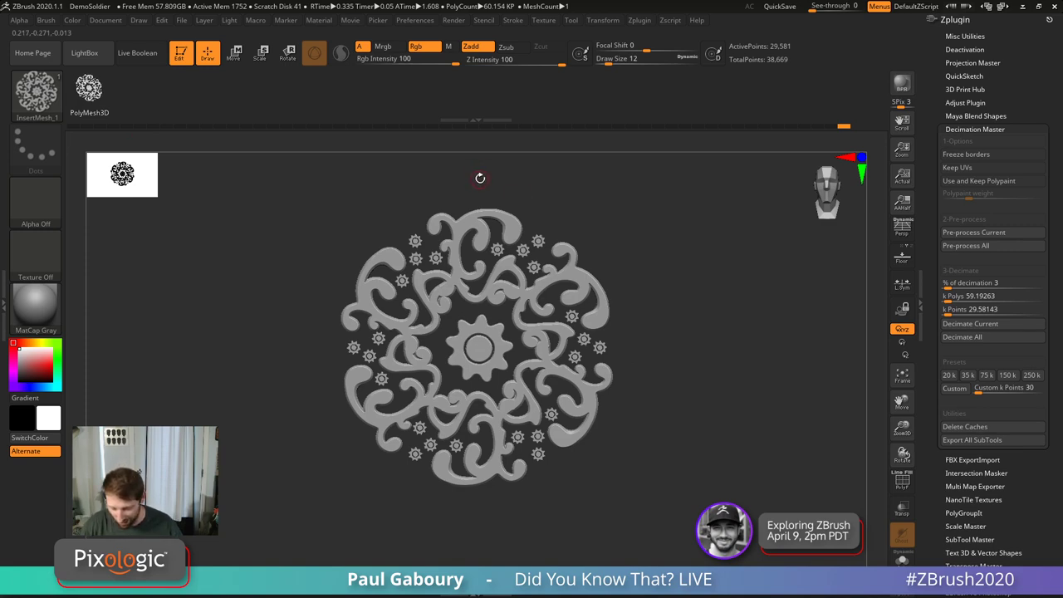
{"action": "key", "text": "b"}
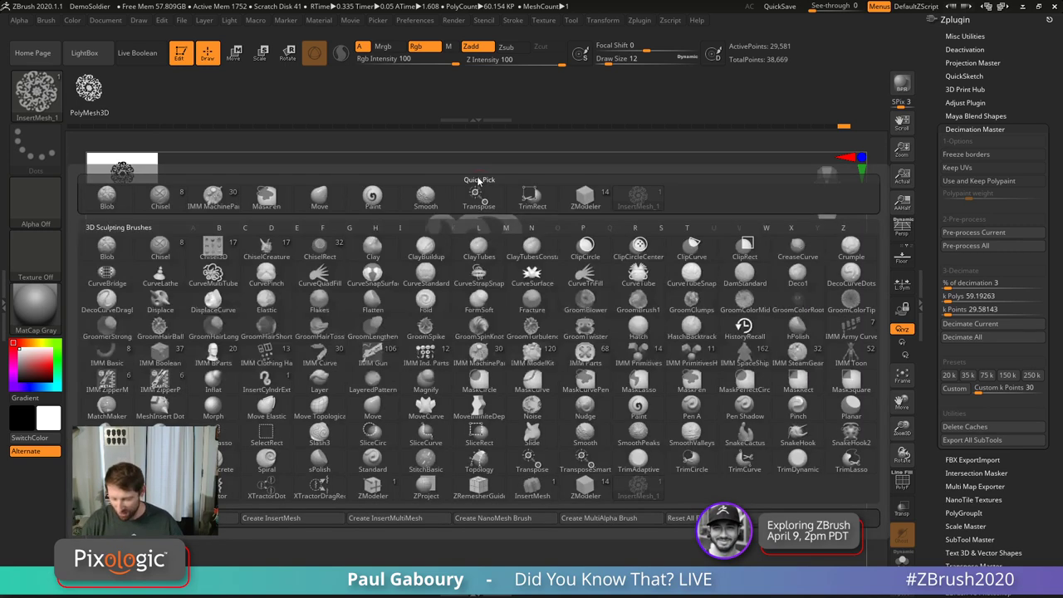
{"action": "left_click", "coordinate": [510, 517]}
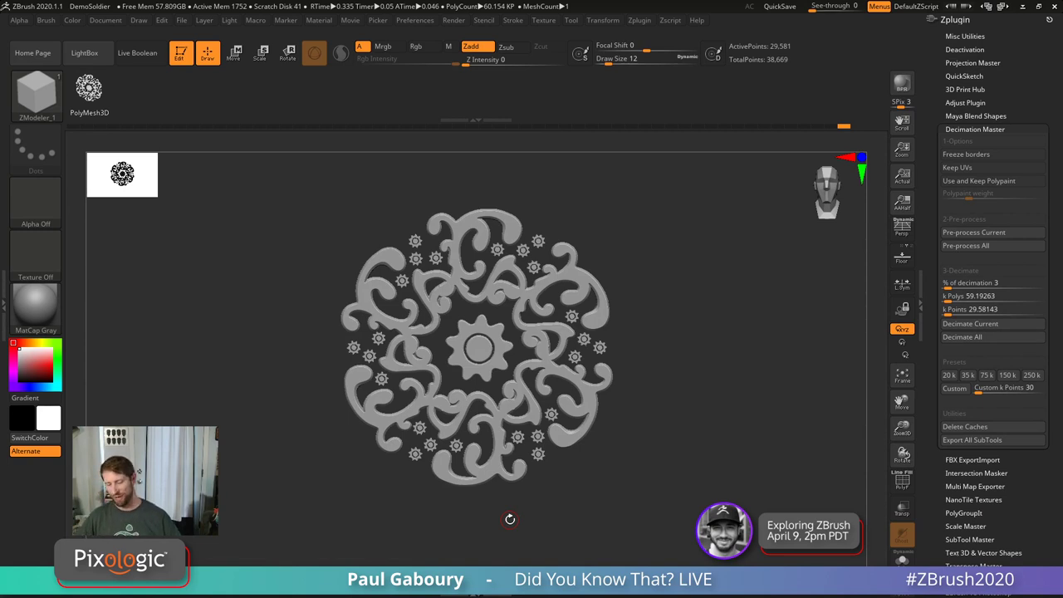
Step: Create a new TileTool with the NanoTile Textures plugin
{"action": "left_click", "coordinate": [972, 128]}
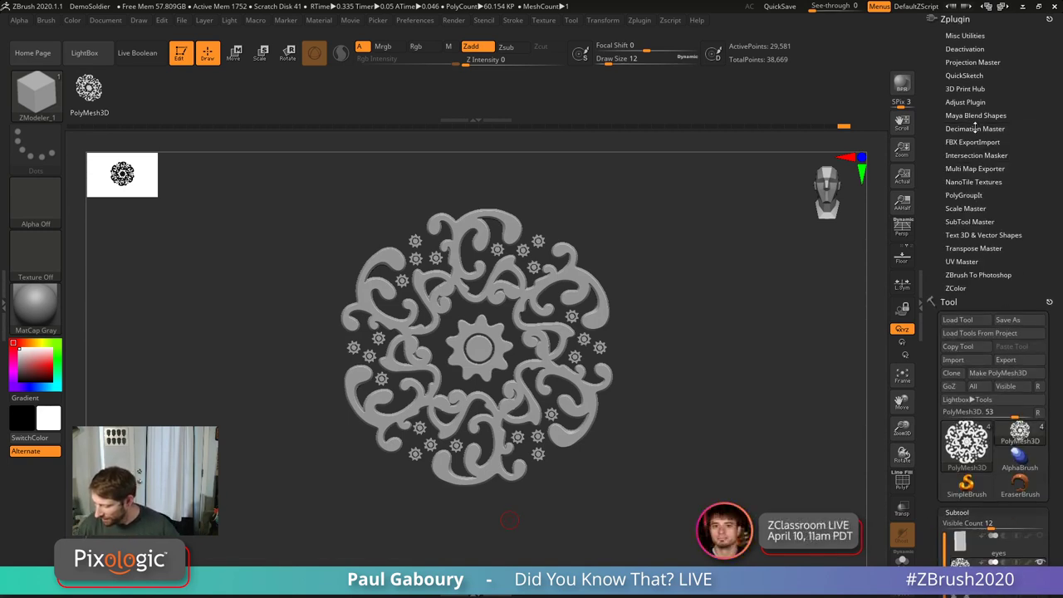
{"action": "left_click", "coordinate": [979, 181]}
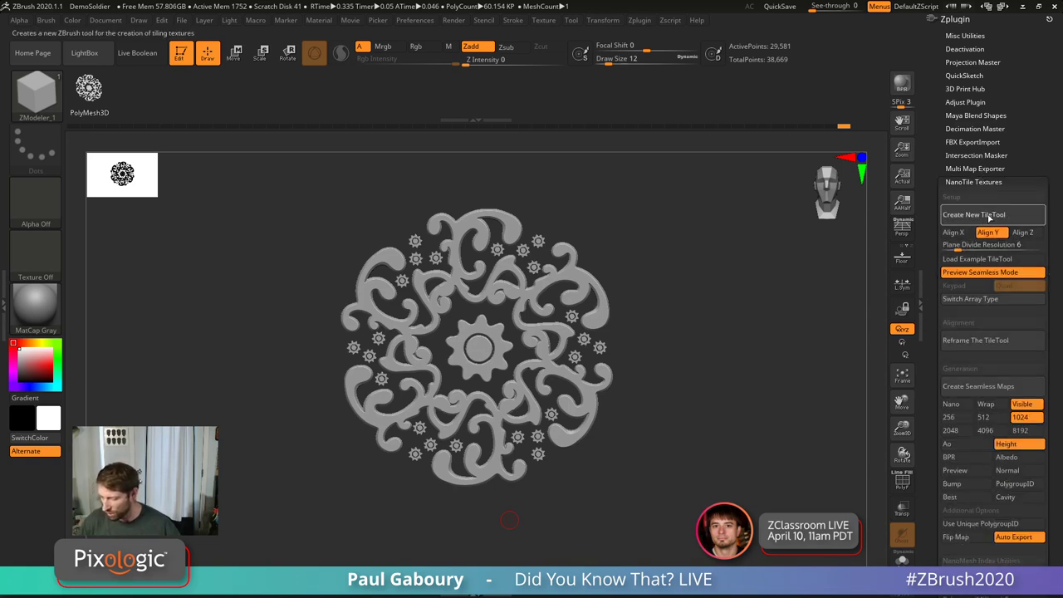
{"action": "left_click", "coordinate": [987, 215]}
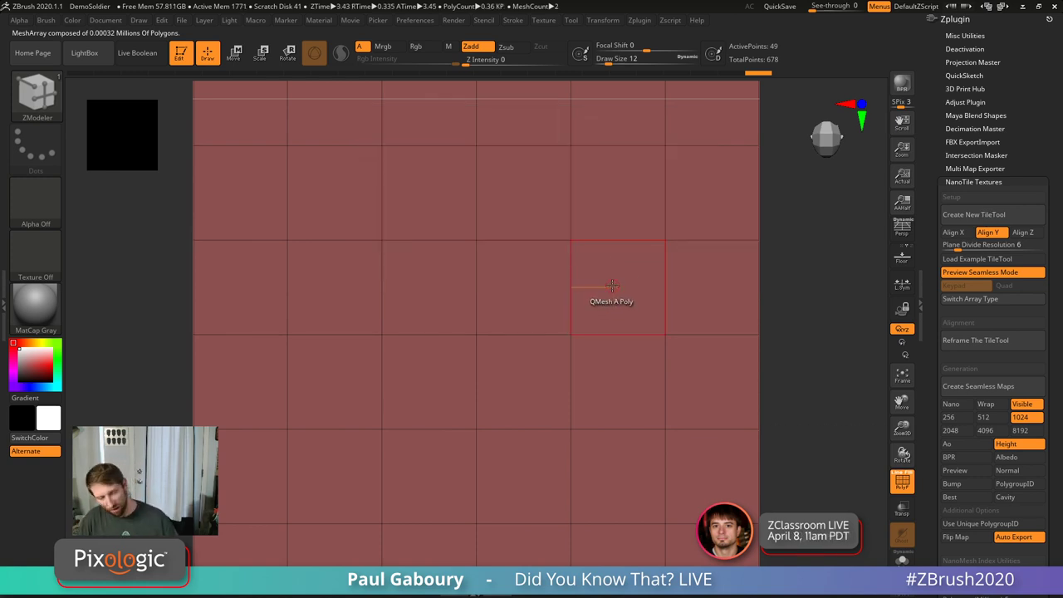
{"action": "key", "text": "space"}
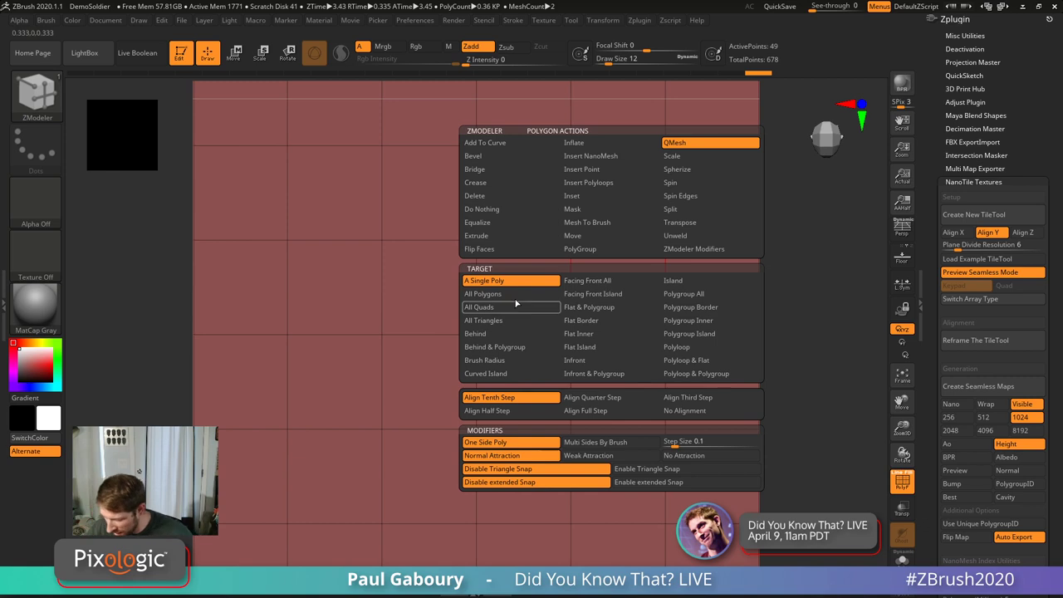
{"action": "left_click", "coordinate": [479, 307]}
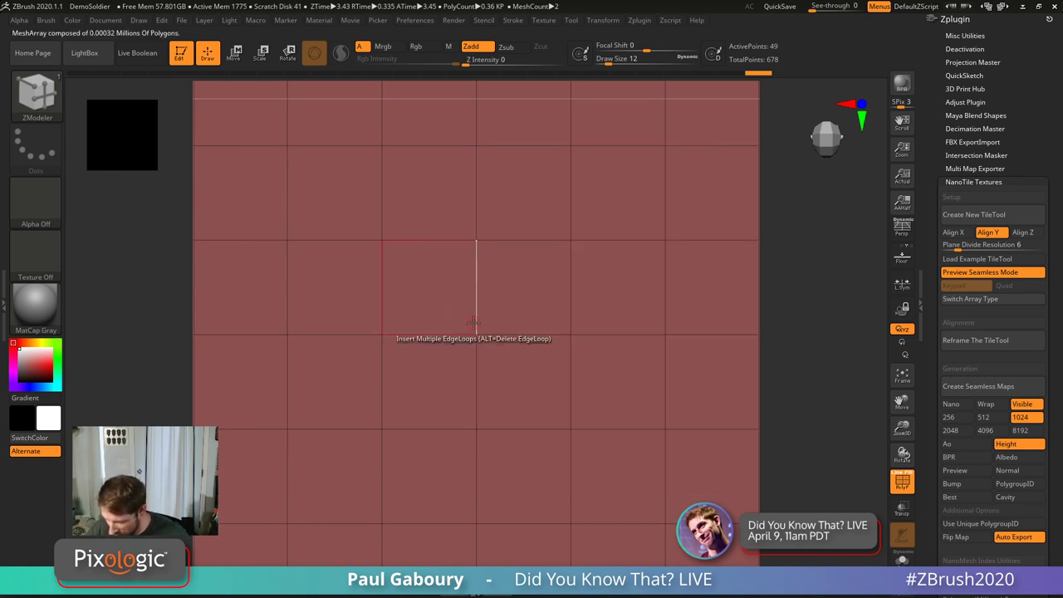
{"action": "key", "text": "space"}
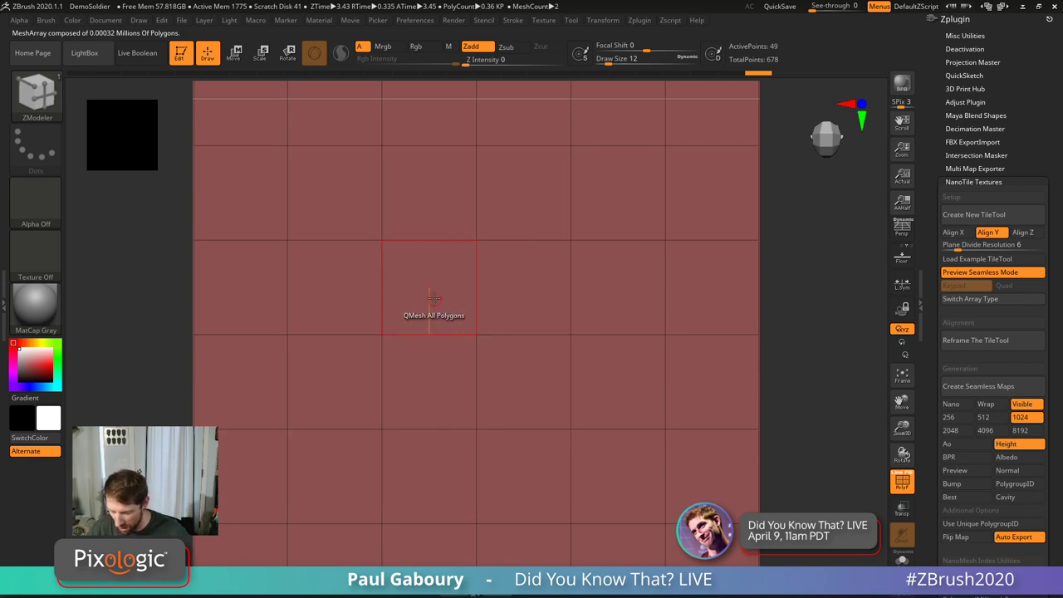
{"action": "key", "text": "space"}
{"action": "left_click", "coordinate": [412, 156]}
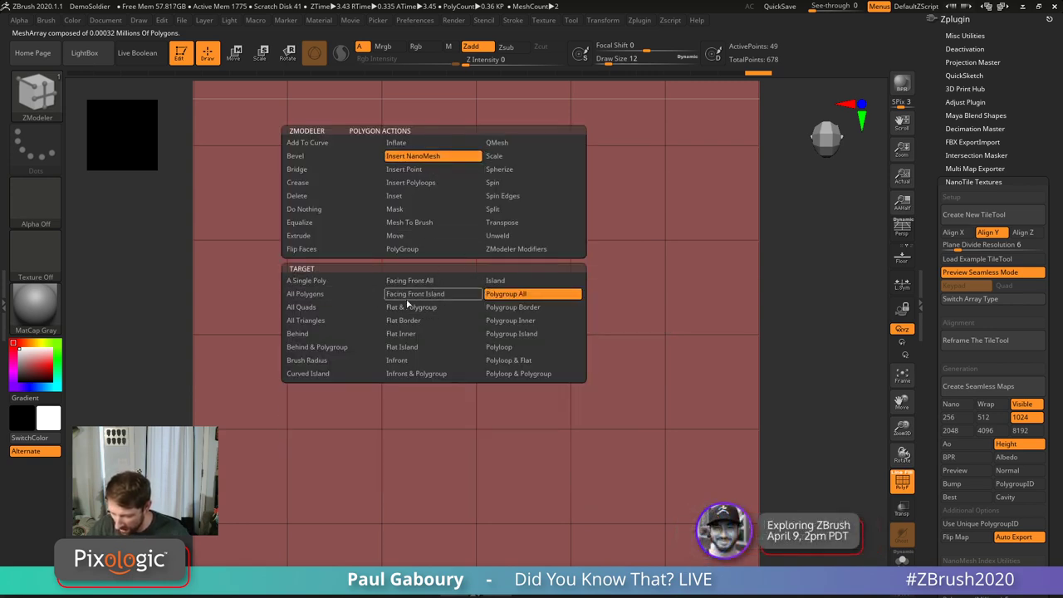
{"action": "left_click_drag", "start_coordinate": [435, 289], "coordinate": [461, 322]}
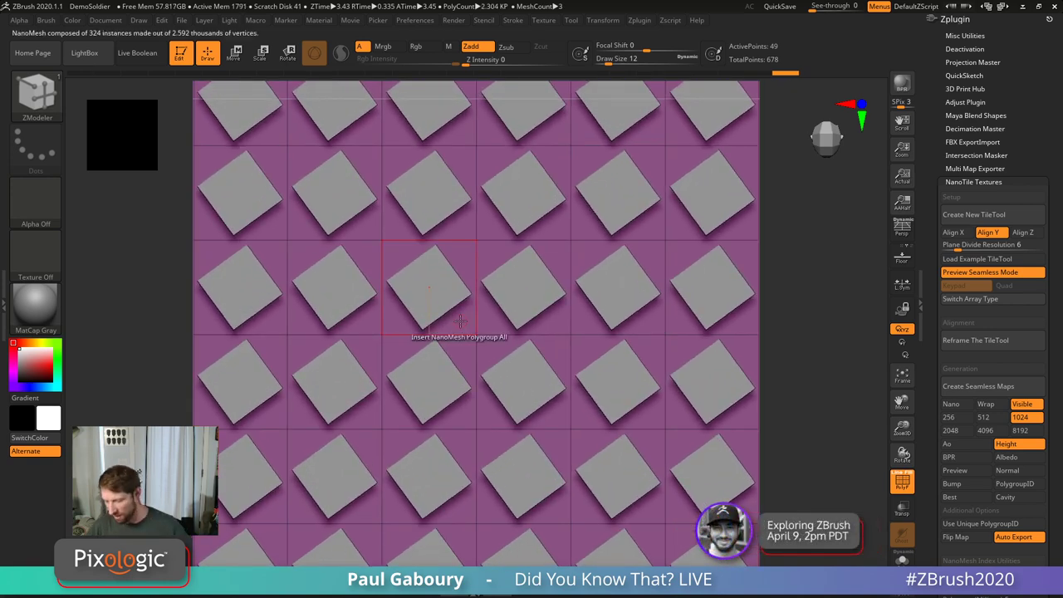
{"action": "key", "text": "ctrl+z"}
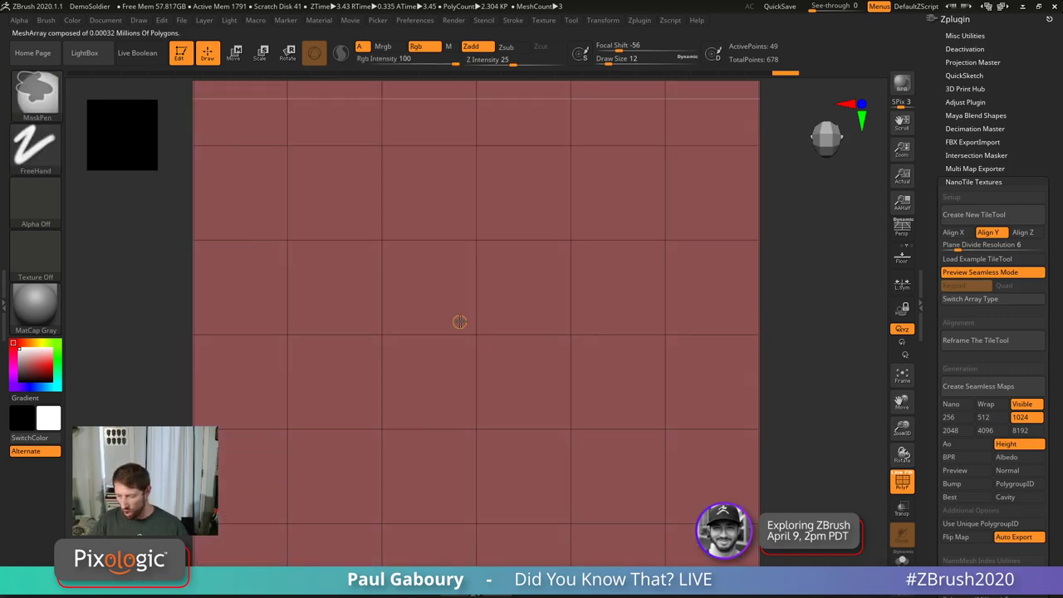
Step: Switch to the ZModeler_1 brush that holds the ornament mesh
{"action": "key", "text": "b"}
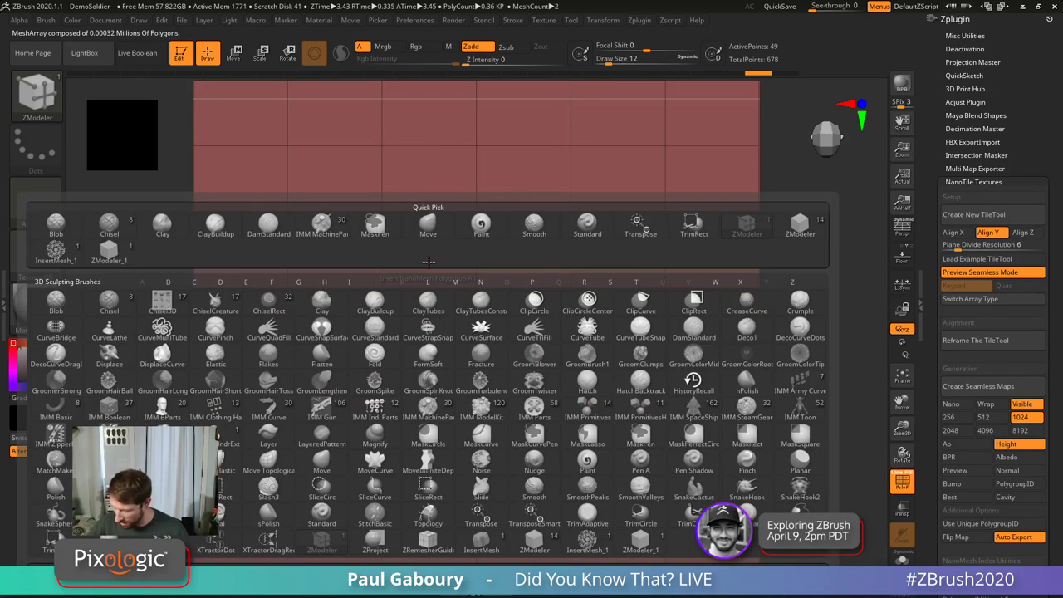
{"action": "left_click", "coordinate": [638, 544]}
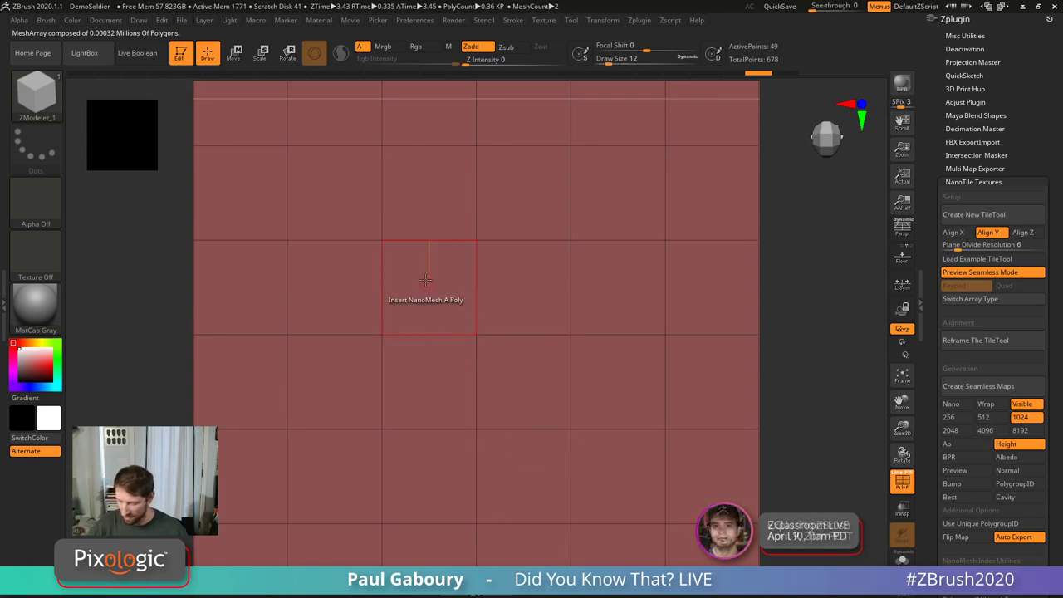
Step: Try inserting the ornament as a NanoMesh on all polygons of the plane, check it without polyframe, and undo the insertion
{"action": "key", "text": "space"}
{"action": "left_click", "coordinate": [340, 294]}
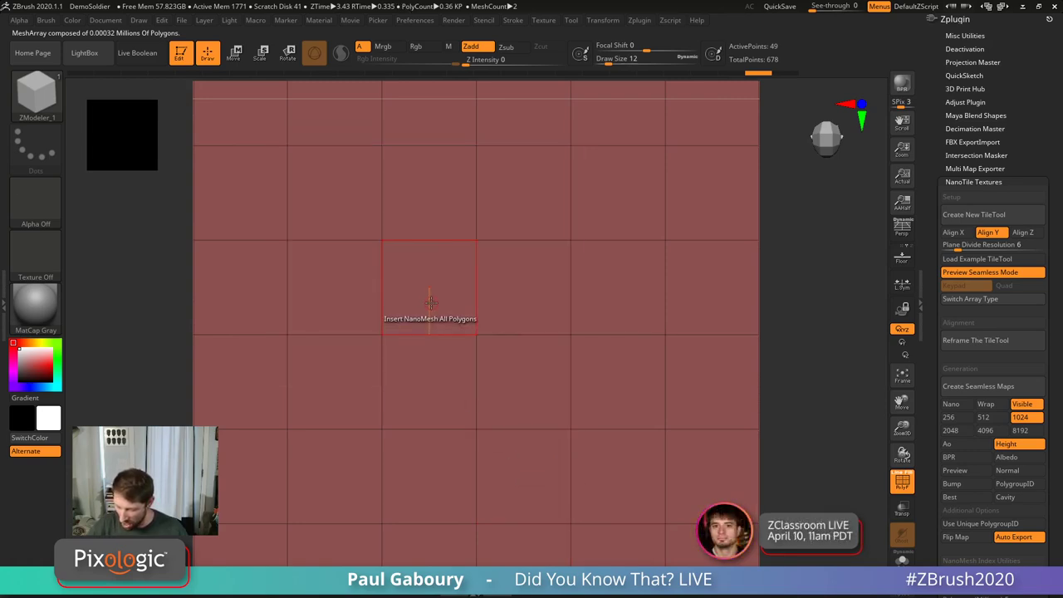
{"action": "left_click", "coordinate": [429, 304]}
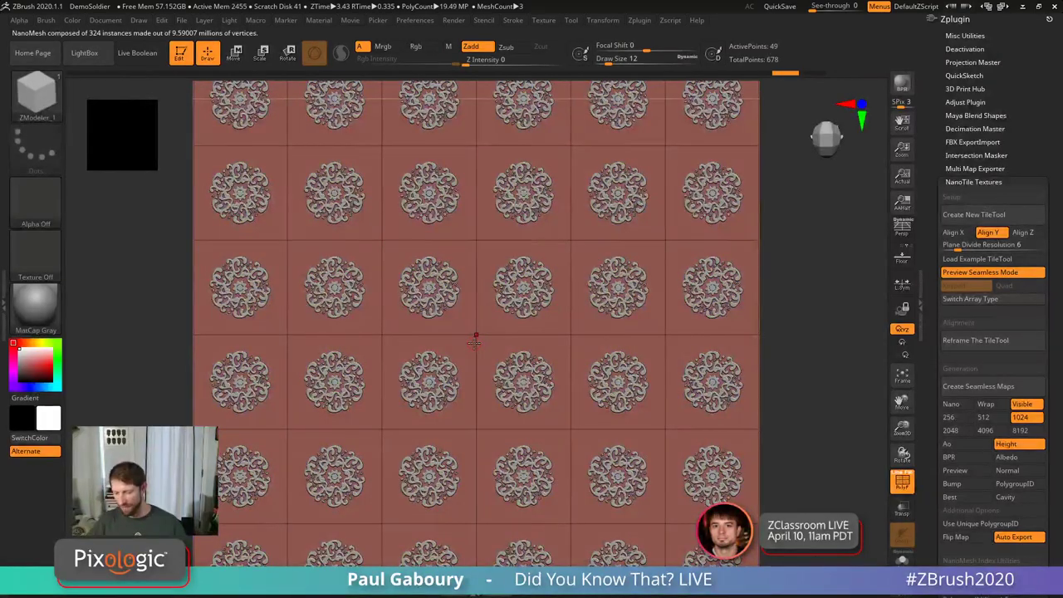
{"action": "key", "text": "shift+f"}
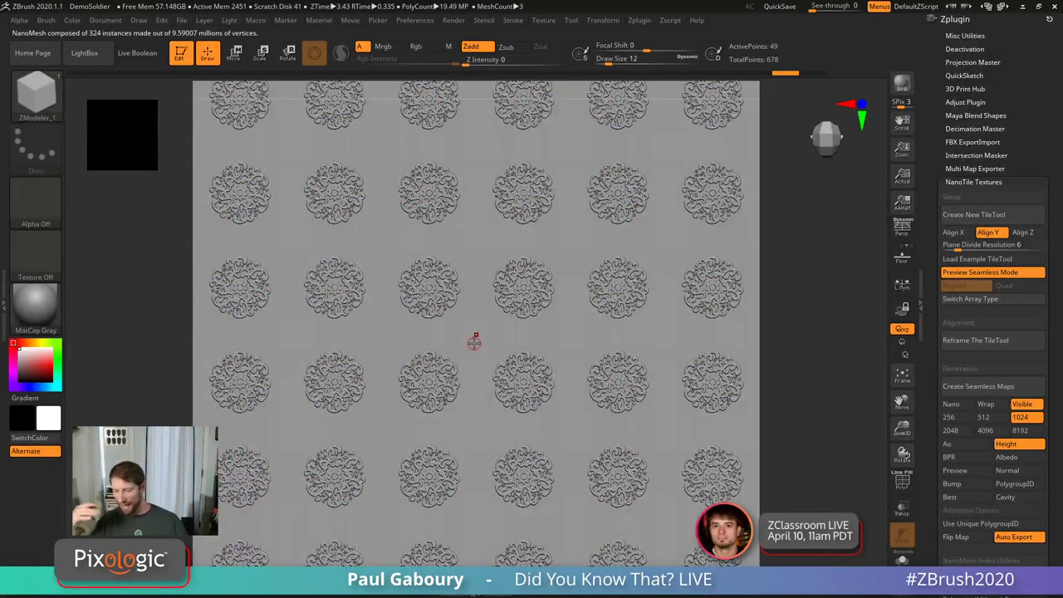
{"action": "key", "text": "shift+f"}
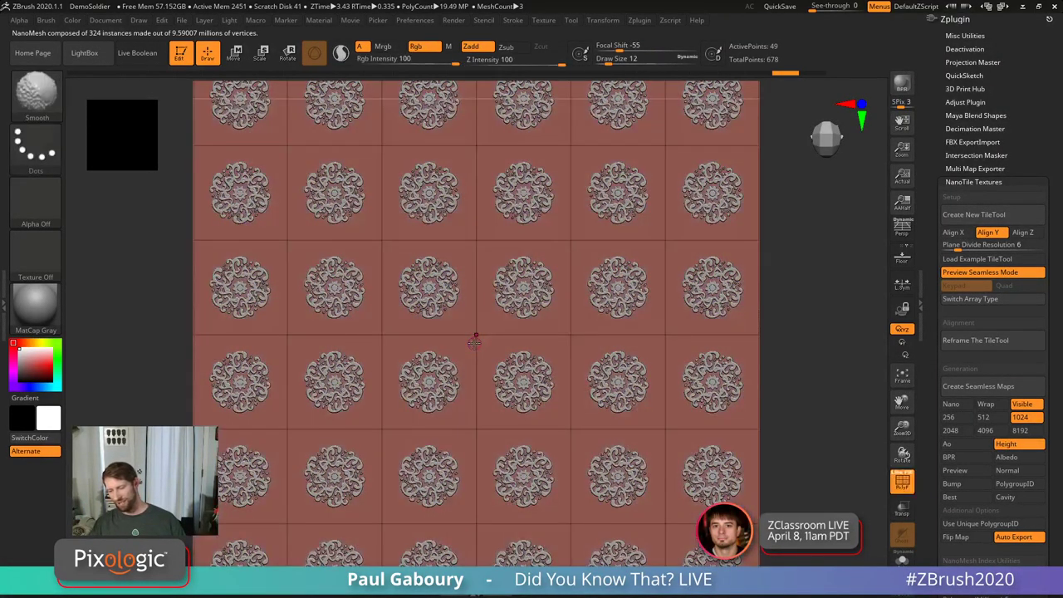
{"action": "key", "text": "ctrl+z"}
Step: Assign a different polygroup to every other horizontal row of the plane, using the ZModeler PolyGroup action on polyloops
{"action": "key", "text": "b"}
{"action": "key", "text": "z"}
{"action": "key", "text": "m"}
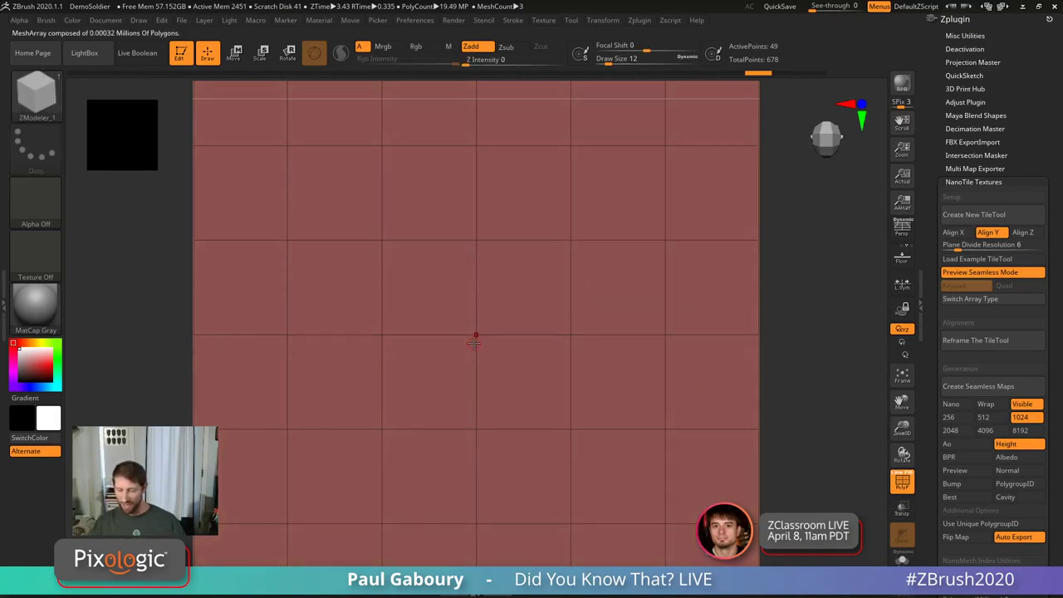
{"action": "key", "text": "space"}
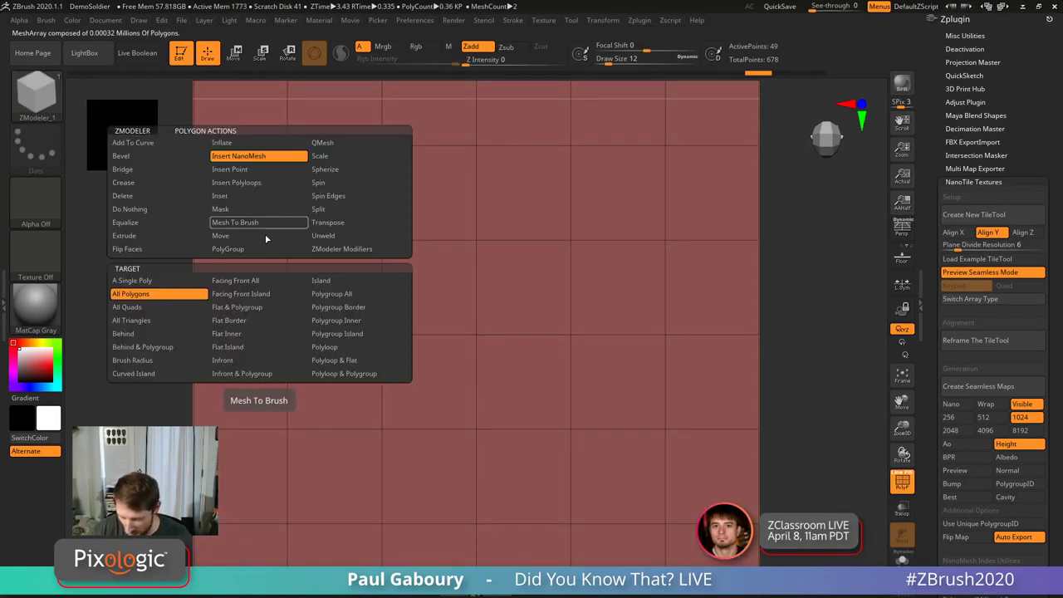
{"action": "left_click", "coordinate": [259, 250]}
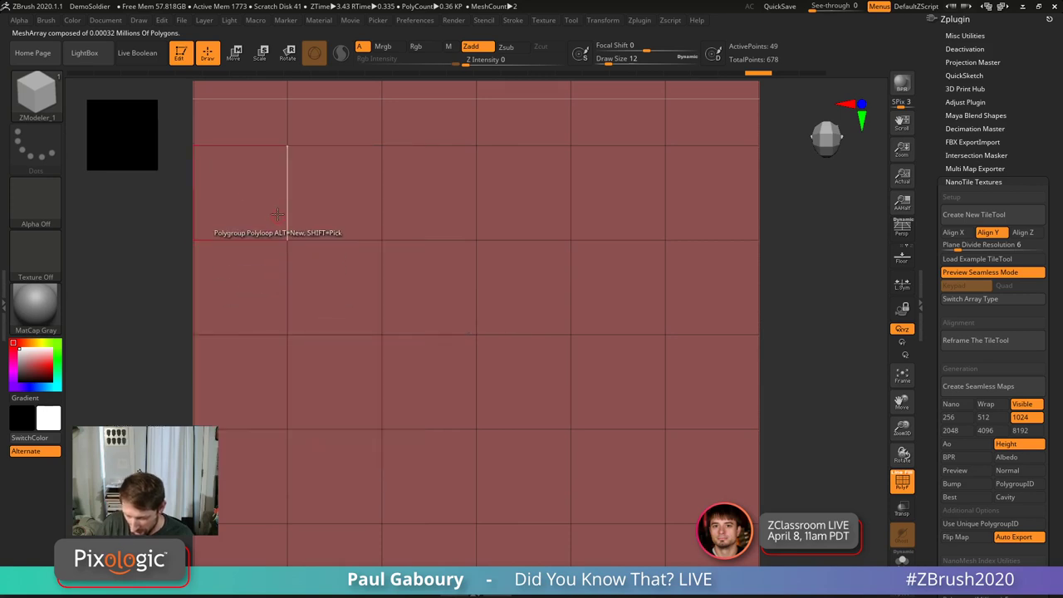
{"action": "left_click", "coordinate": [257, 199]}
{"action": "left_click", "coordinate": [263, 382]}
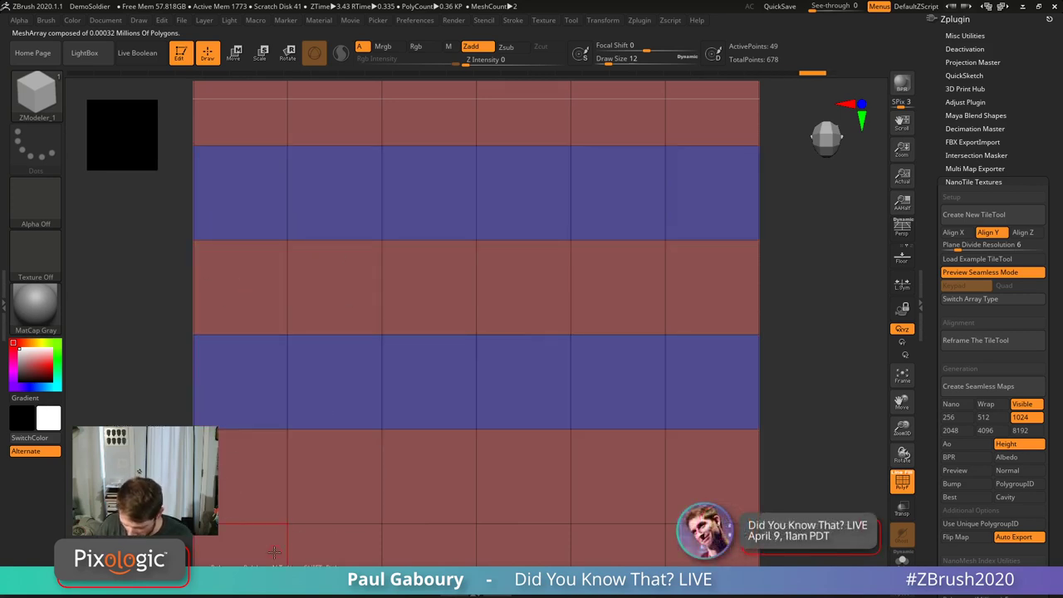
{"action": "left_click", "coordinate": [258, 552]}
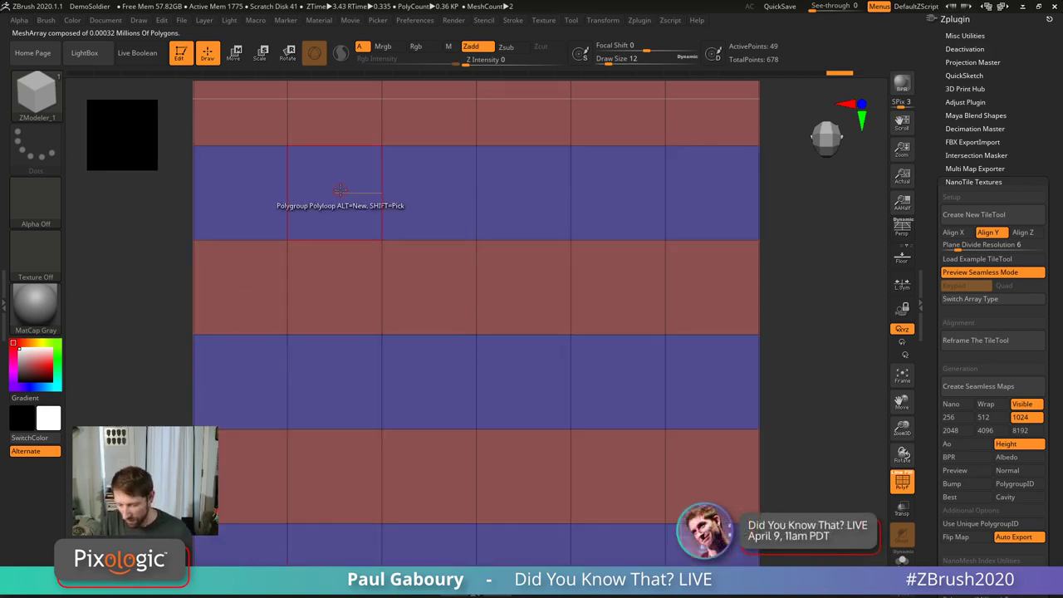
Step: Insert the ornament as a NanoMesh on the blue rows with the target set to Polygroup All
{"action": "key", "text": "space"}
{"action": "left_click", "coordinate": [319, 156]}
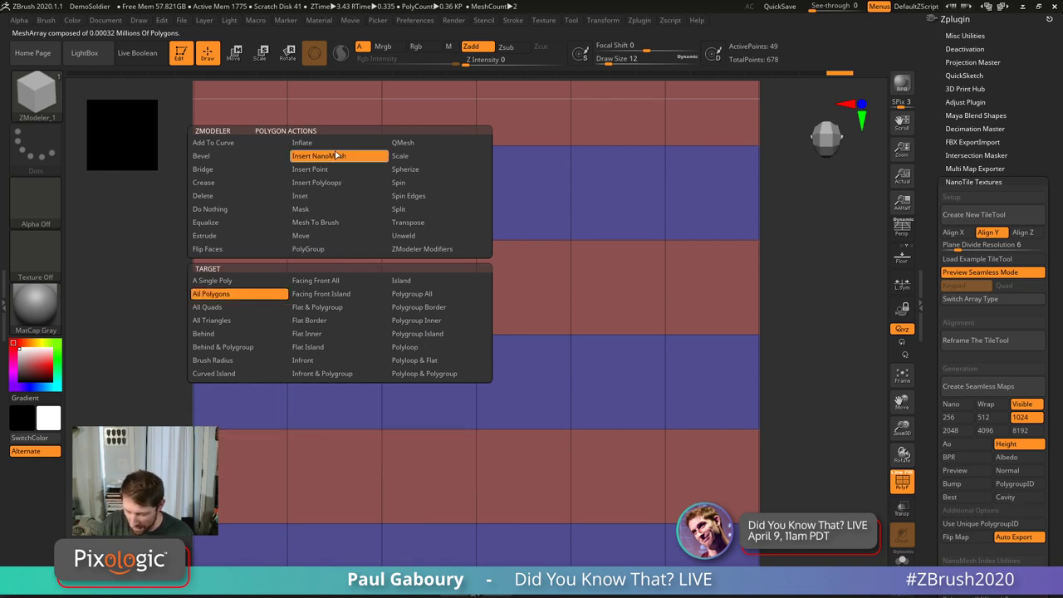
{"action": "left_click", "coordinate": [211, 294]}
{"action": "left_click", "coordinate": [415, 294]}
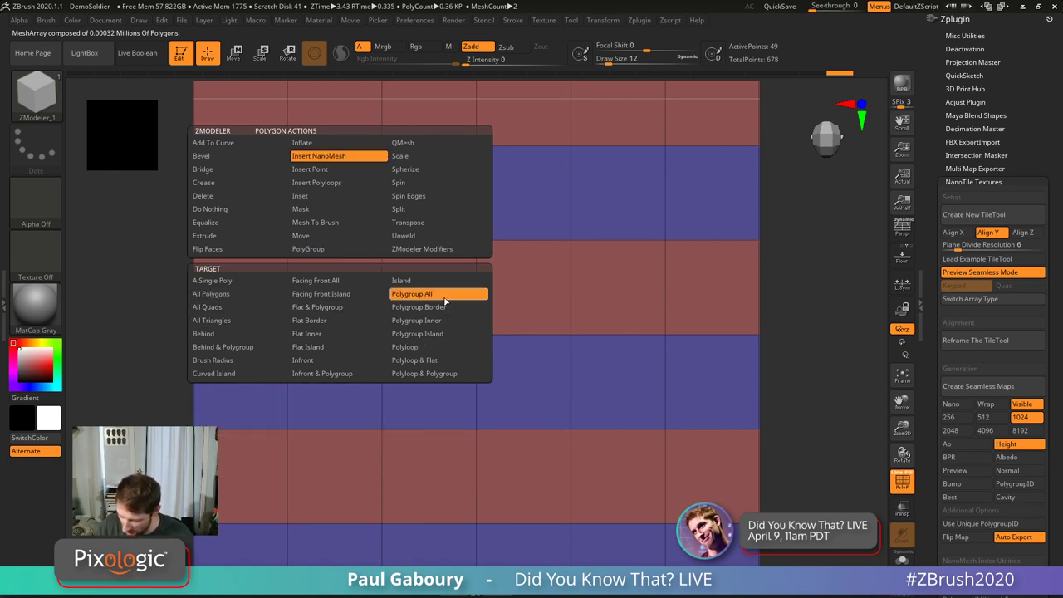
{"action": "left_click", "coordinate": [351, 211]}
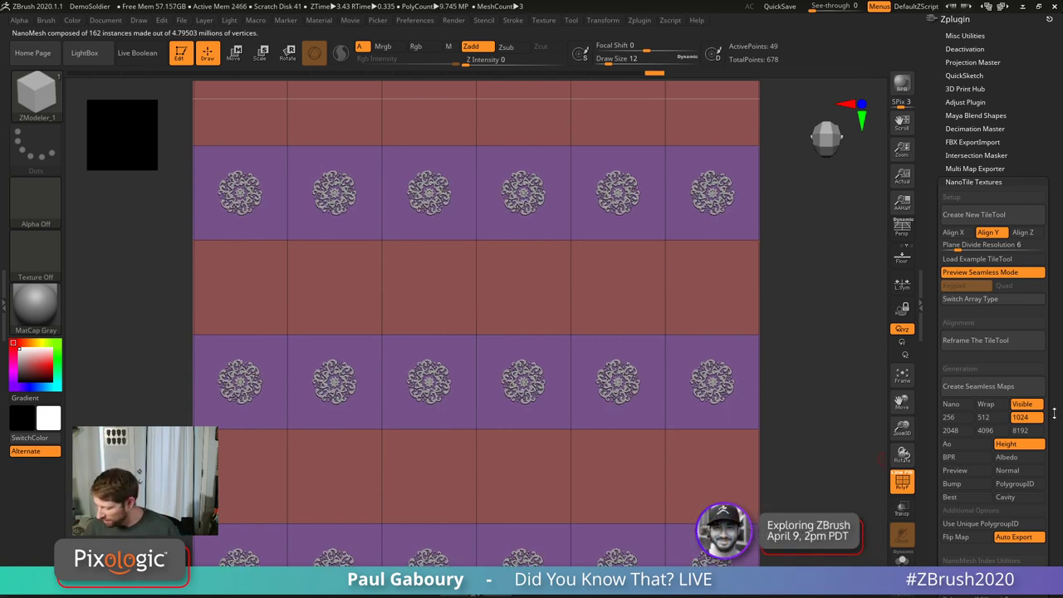
Step: Bring up the NanoMesh settings of the tile plane tool
{"action": "left_click_drag", "start_coordinate": [1053, 420], "coordinate": [1053, 399]}
{"action": "scroll", "coordinate": [1047, 333], "scroll_direction": "up", "scroll_amount": 10}
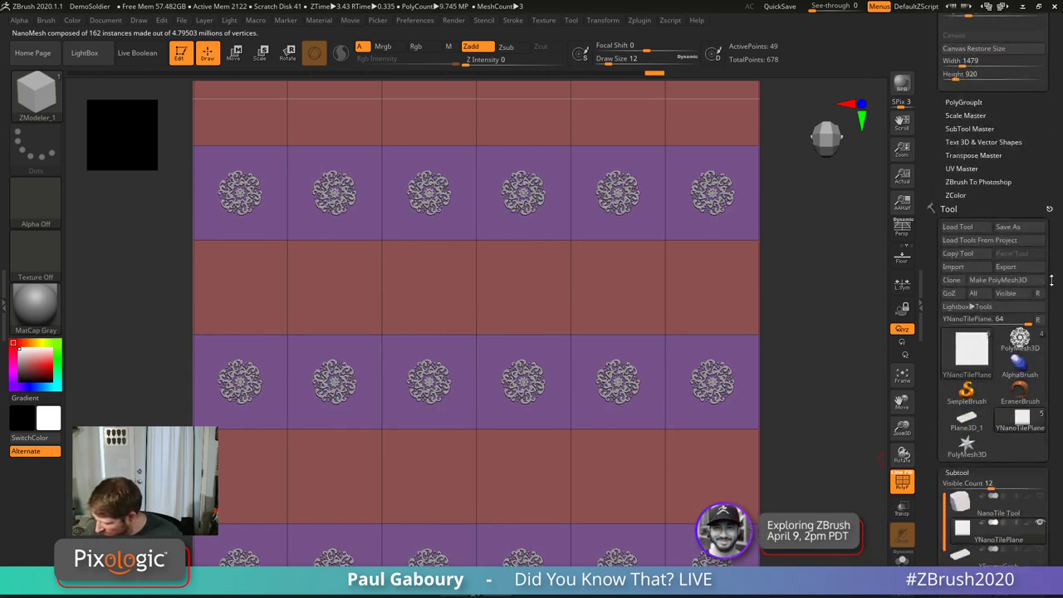
{"action": "scroll", "coordinate": [1045, 273], "scroll_direction": "up", "scroll_amount": 5}
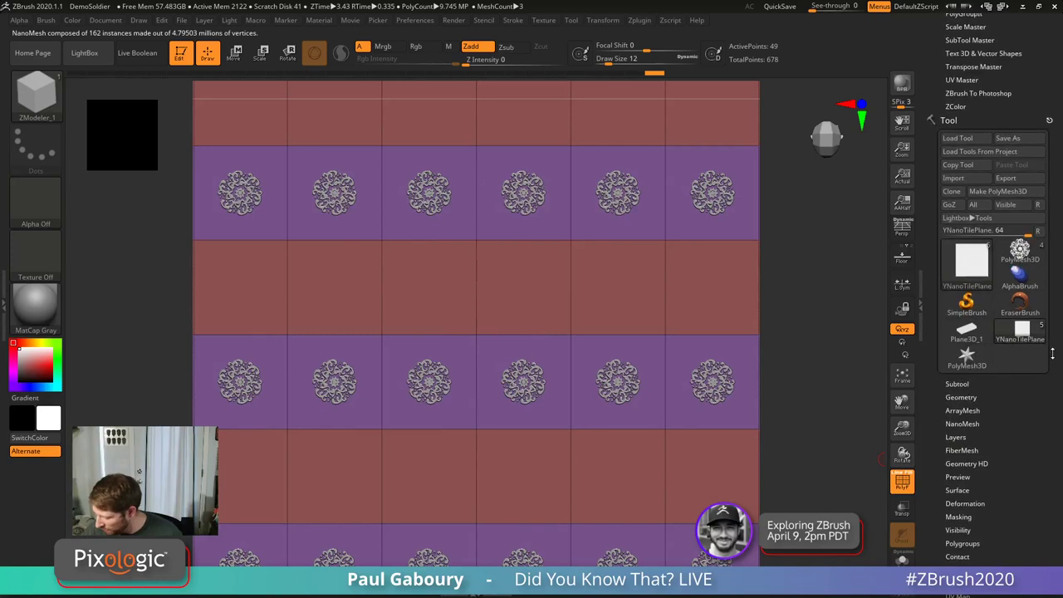
{"action": "scroll", "coordinate": [1024, 464], "scroll_direction": "down", "scroll_amount": 4}
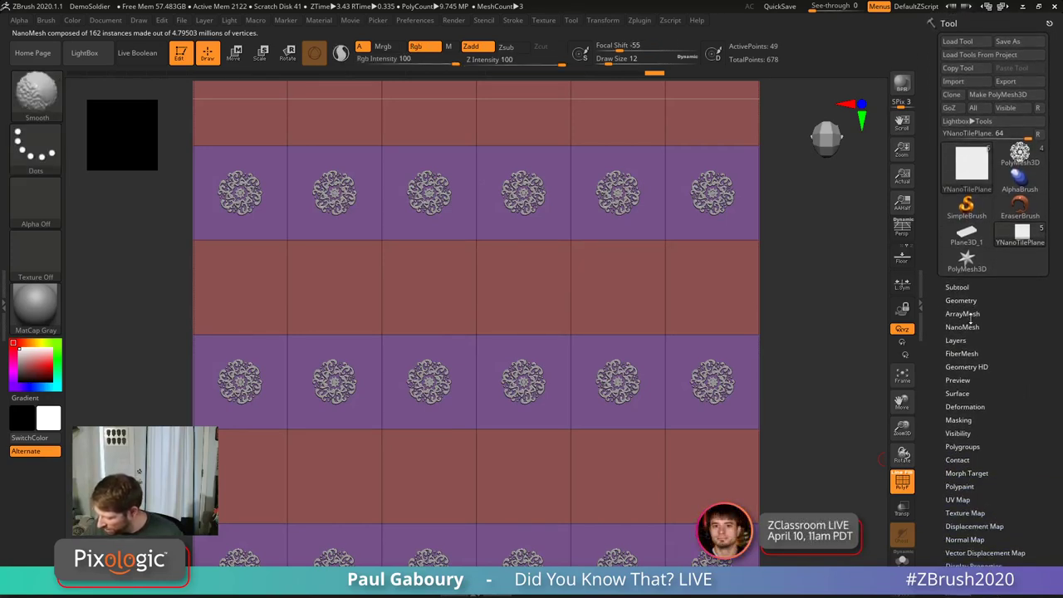
{"action": "left_click", "coordinate": [972, 330]}
{"action": "scroll", "coordinate": [1028, 231], "scroll_direction": "down", "scroll_amount": 5}
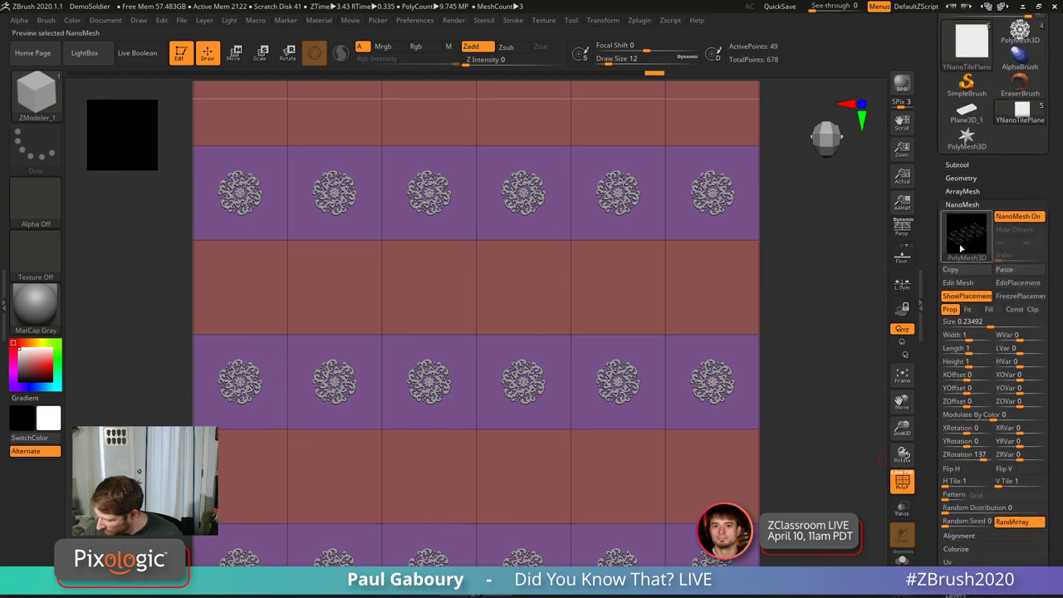
{"action": "mouse_move", "coordinate": [960, 247]}
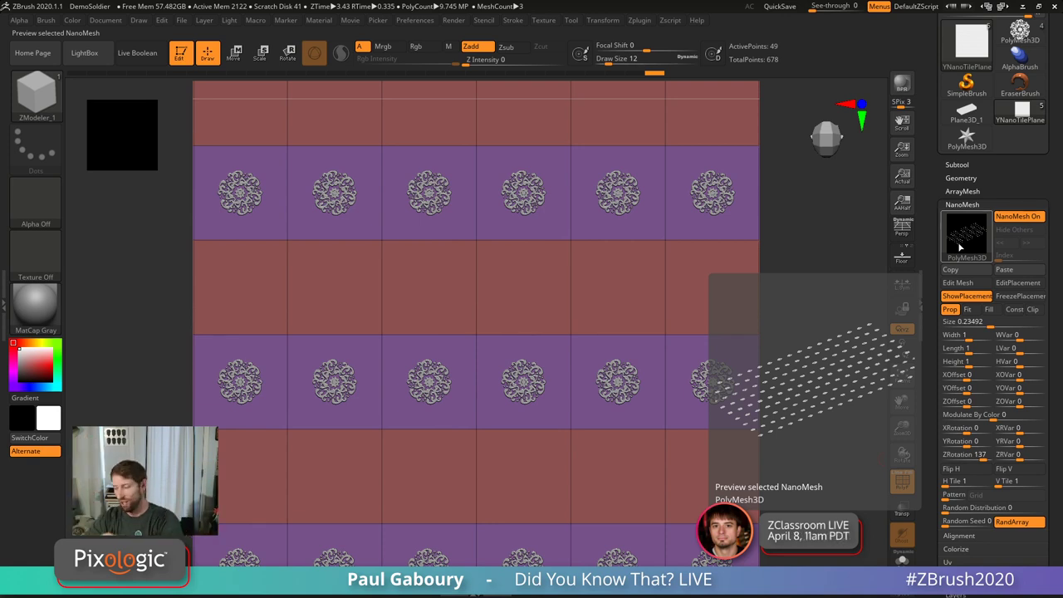
{"action": "left_click", "coordinate": [974, 191]}
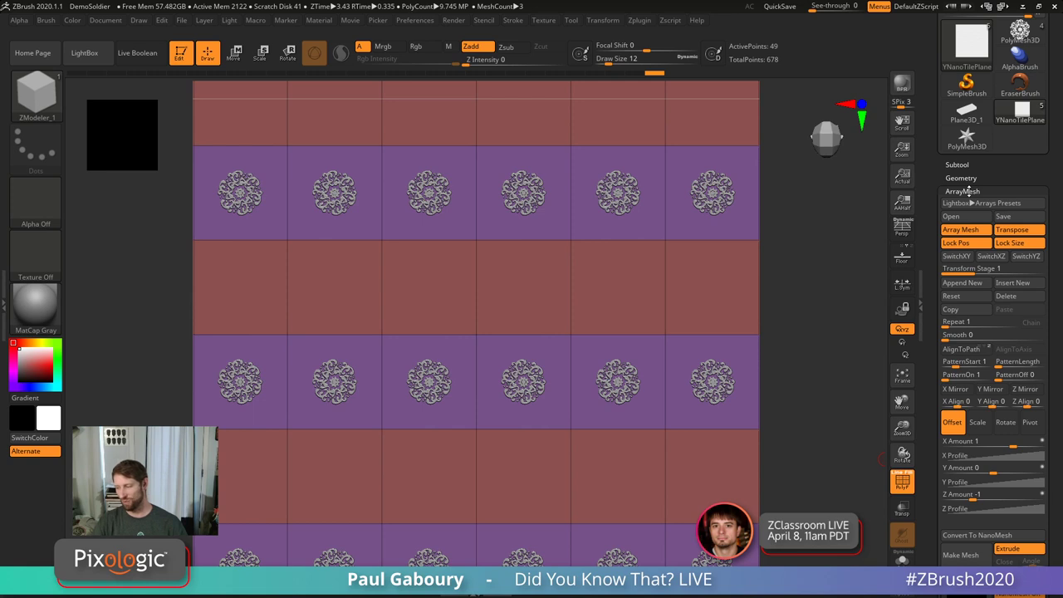
{"action": "left_click", "coordinate": [966, 189]}
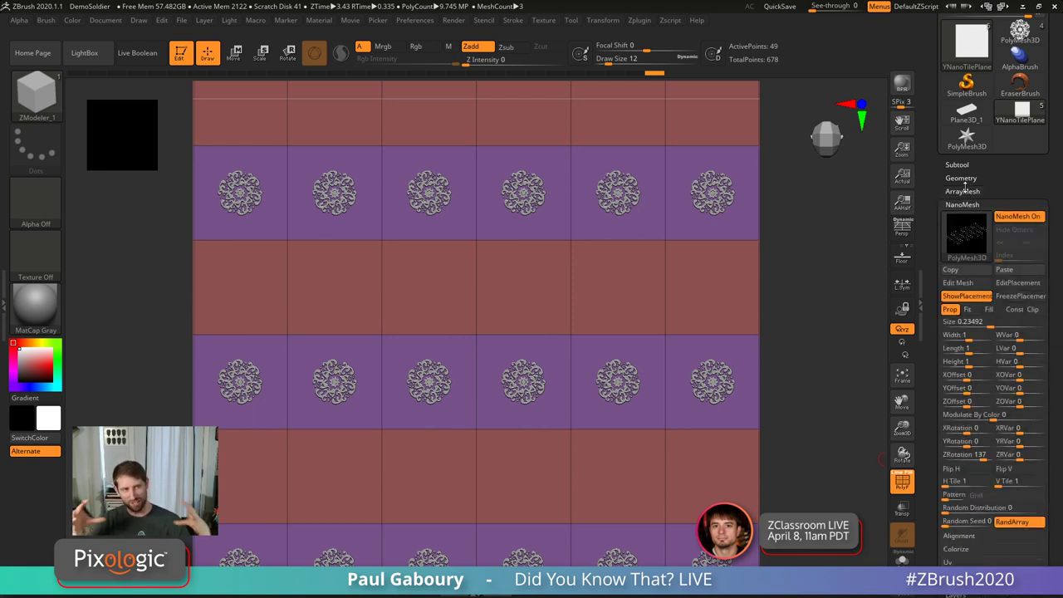
{"action": "scroll", "coordinate": [967, 199], "scroll_direction": "down", "scroll_amount": 2}
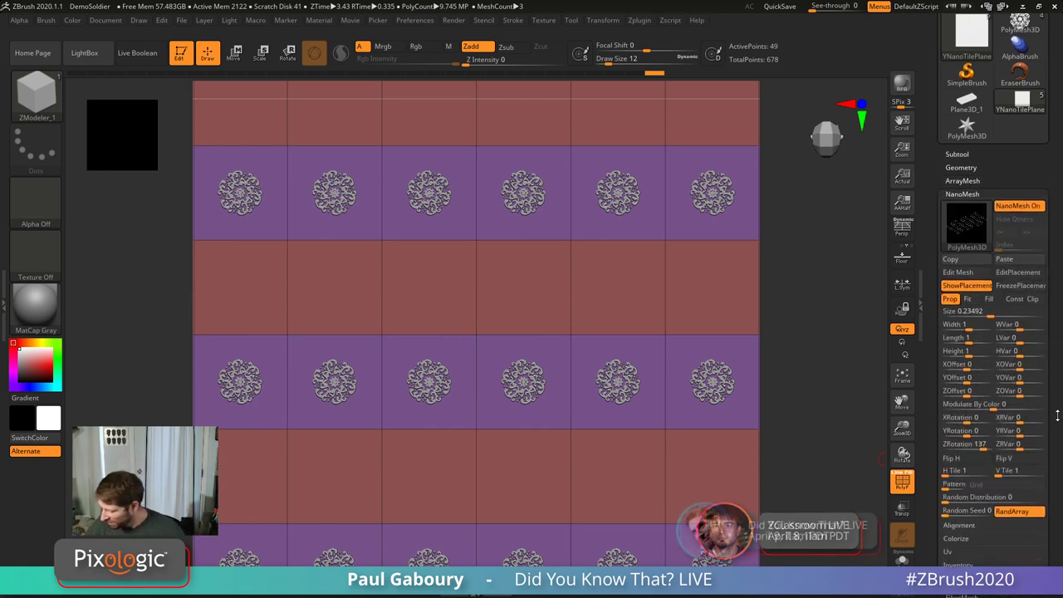
Step: Set the ornament NanoMesh's size to 1 and switch its scaling mode to Fit
{"action": "left_click", "coordinate": [990, 287]}
{"action": "type", "text": "1"}
{"action": "key", "text": "Return"}
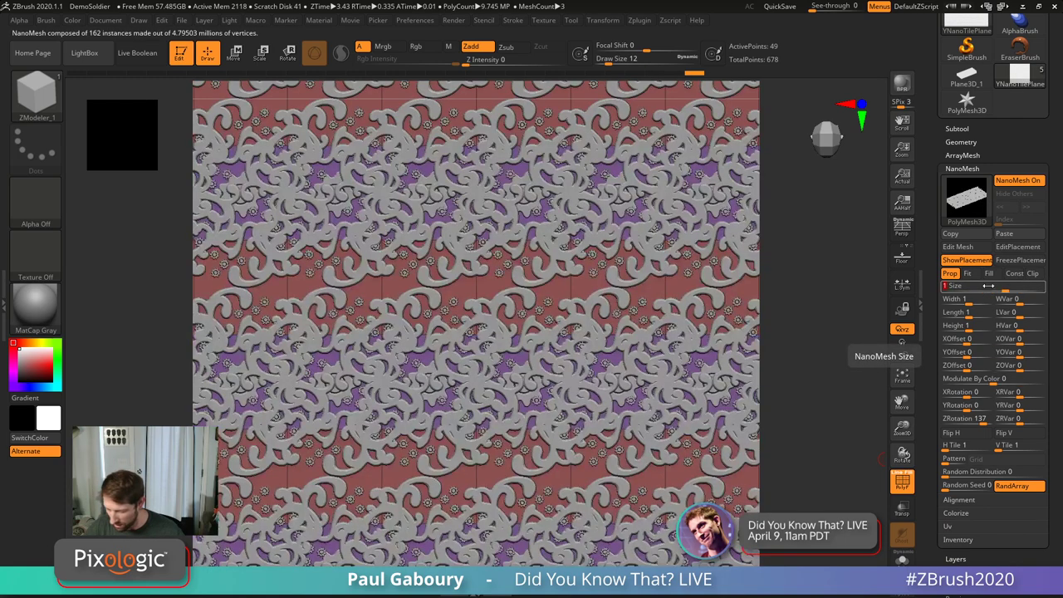
{"action": "left_click", "coordinate": [968, 274]}
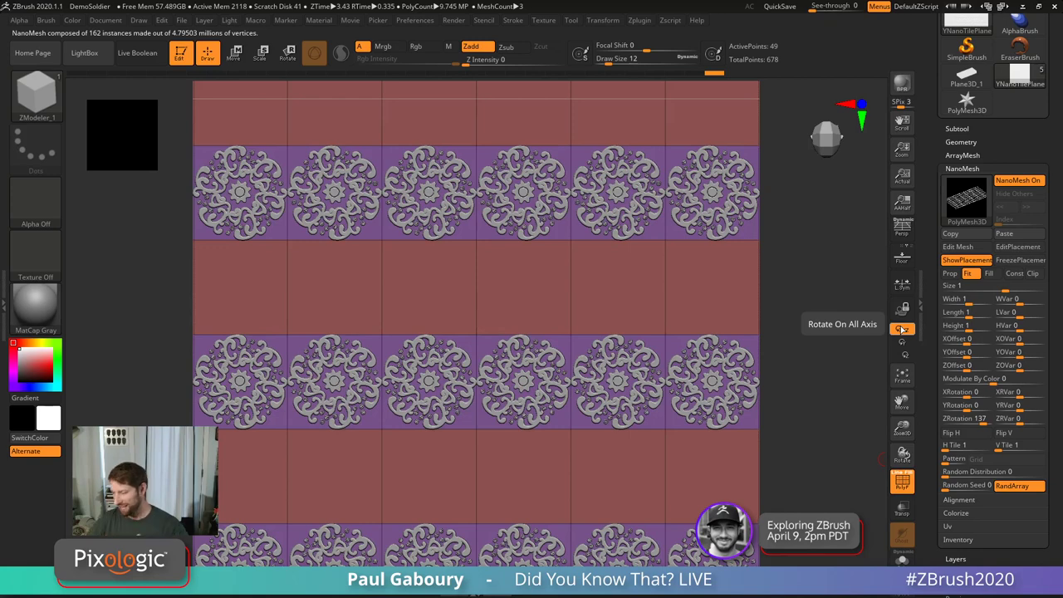
Step: Reduce the ornament NanoMesh's size to 0.9
{"action": "left_click", "coordinate": [1006, 291]}
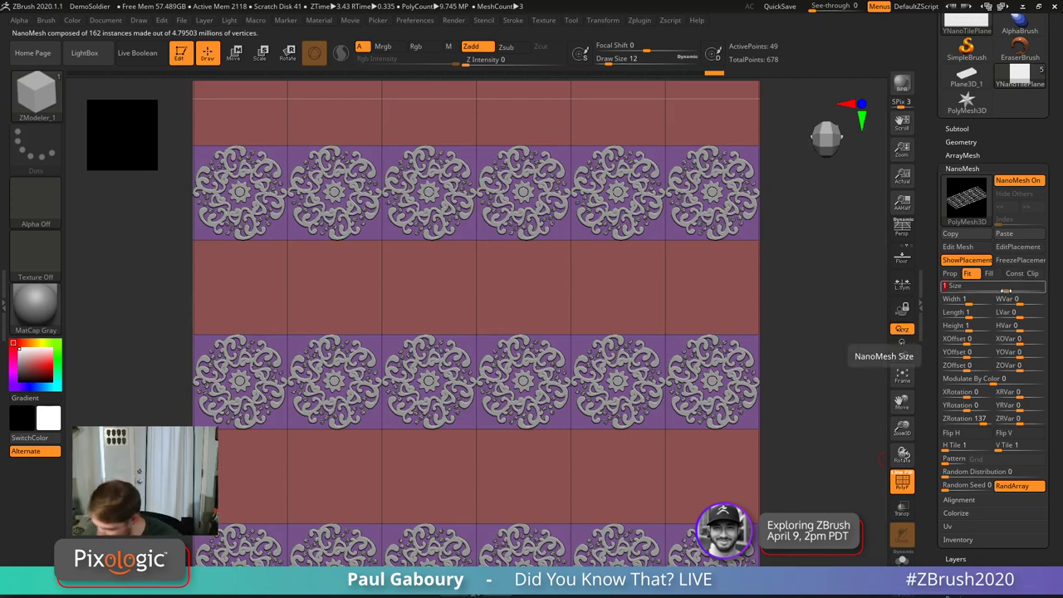
{"action": "key", "text": "BackSpace"}
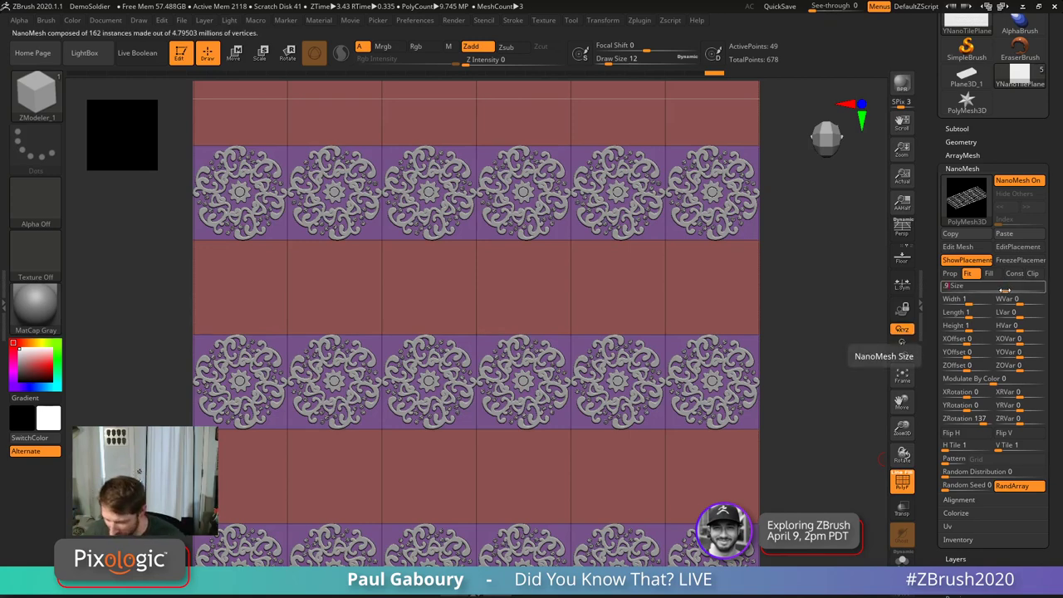
{"action": "type", "text": ".9"}
{"action": "key", "text": "Return"}
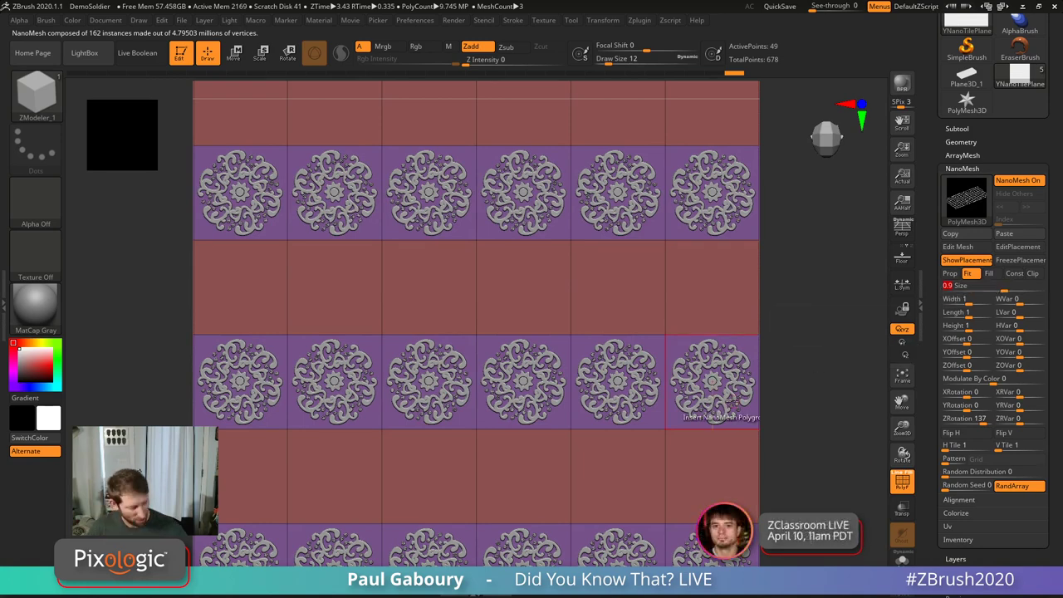
Step: Hide the polyframe and insert the ornament NanoMesh on the polygroup of the remaining empty rows
{"action": "key", "text": "shift+f"}
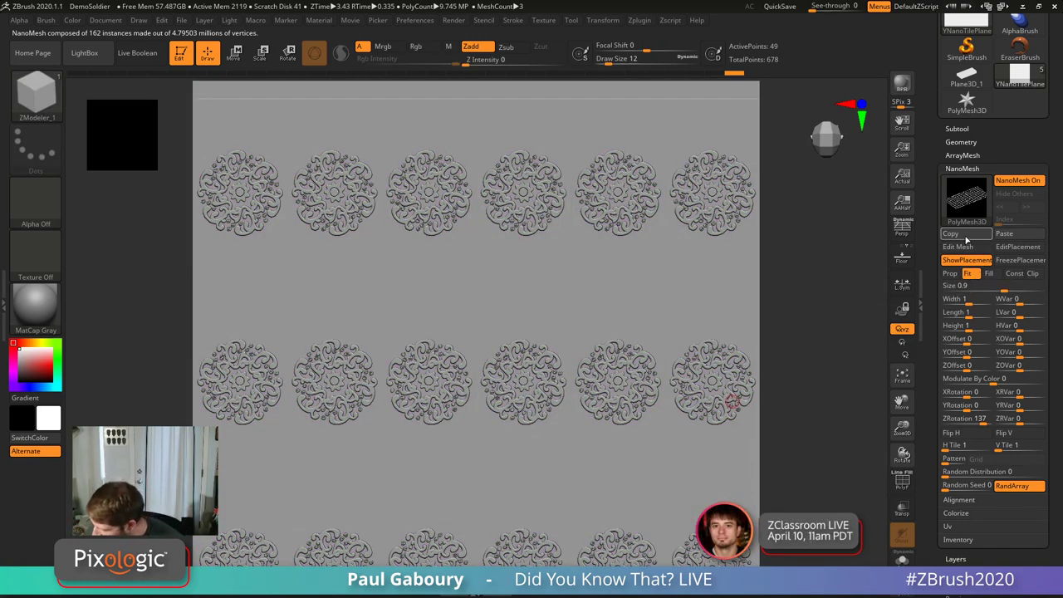
{"action": "left_click", "coordinate": [620, 292]}
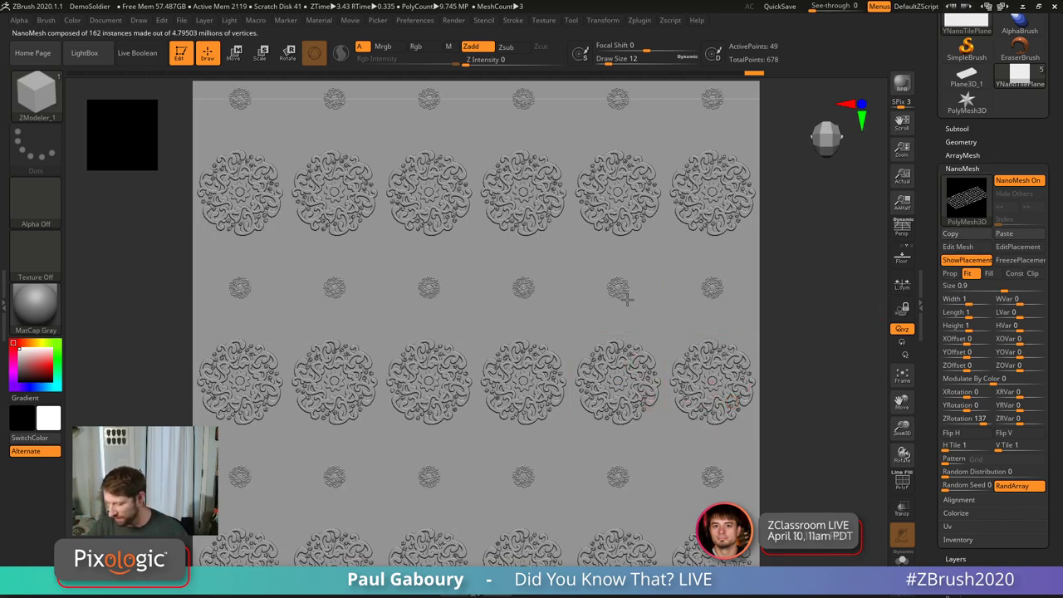
Step: Paste the copied NanoMesh settings onto the newly inserted ornament NanoMesh and set its X offset to 0.6
{"action": "left_click", "coordinate": [1012, 236]}
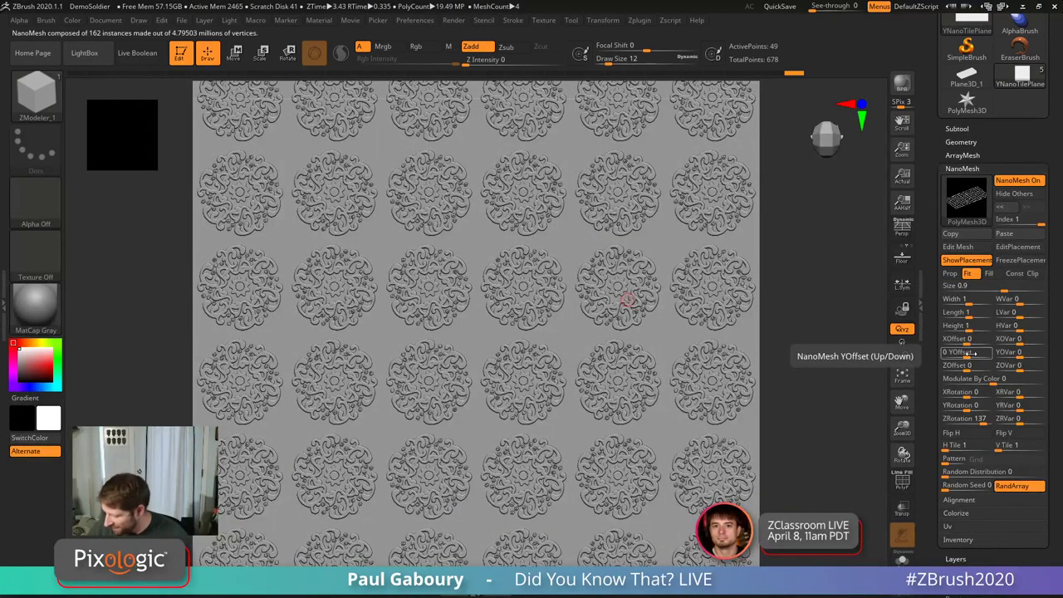
{"action": "left_click_drag", "start_coordinate": [964, 339], "coordinate": [978, 341]}
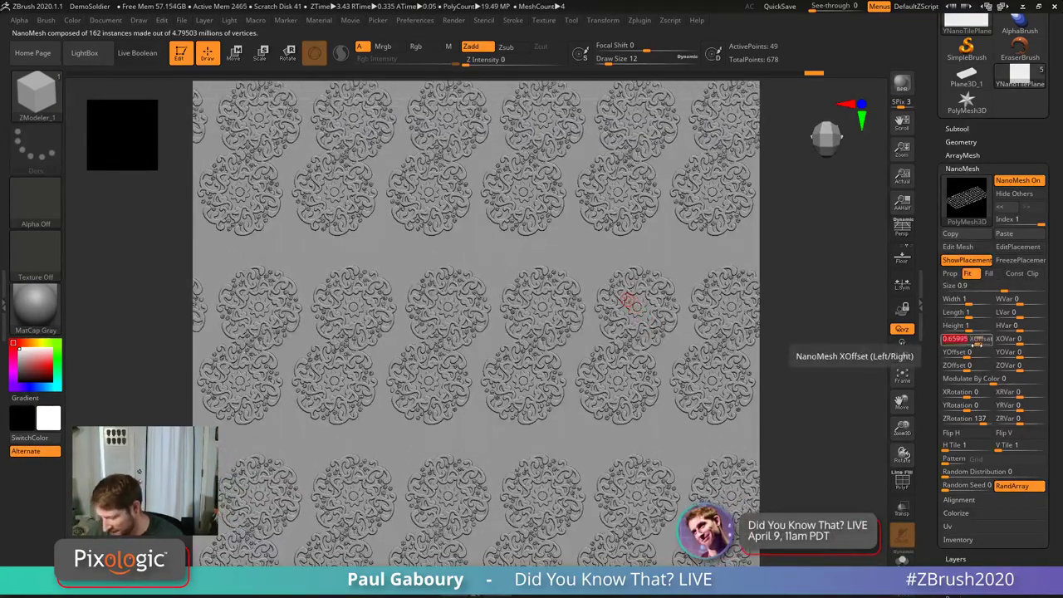
{"action": "type", "text": ".6"}
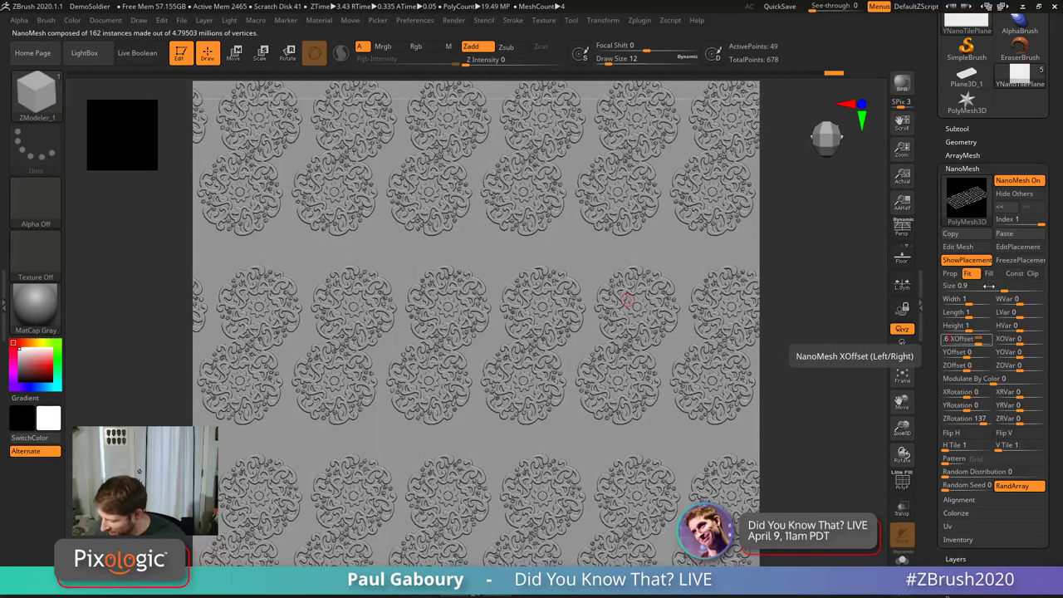
{"action": "key", "text": "Return"}
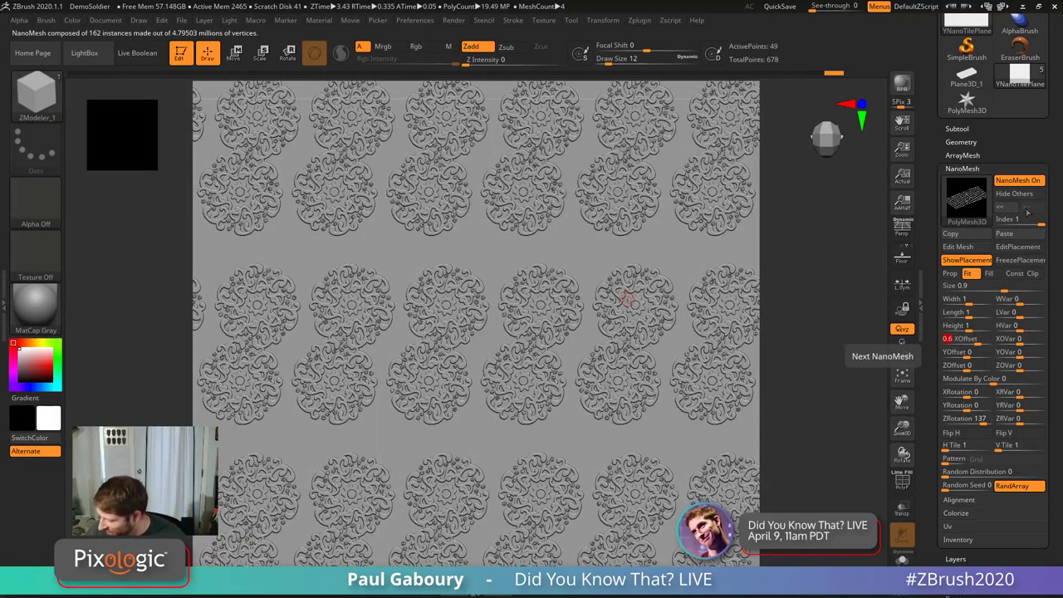
Step: Set the X offset to -0.4 and the Y offset to 0.4176 for the NanoMesh at index 1, staggering its rows
{"action": "left_click_drag", "start_coordinate": [1027, 221], "coordinate": [999, 233]}
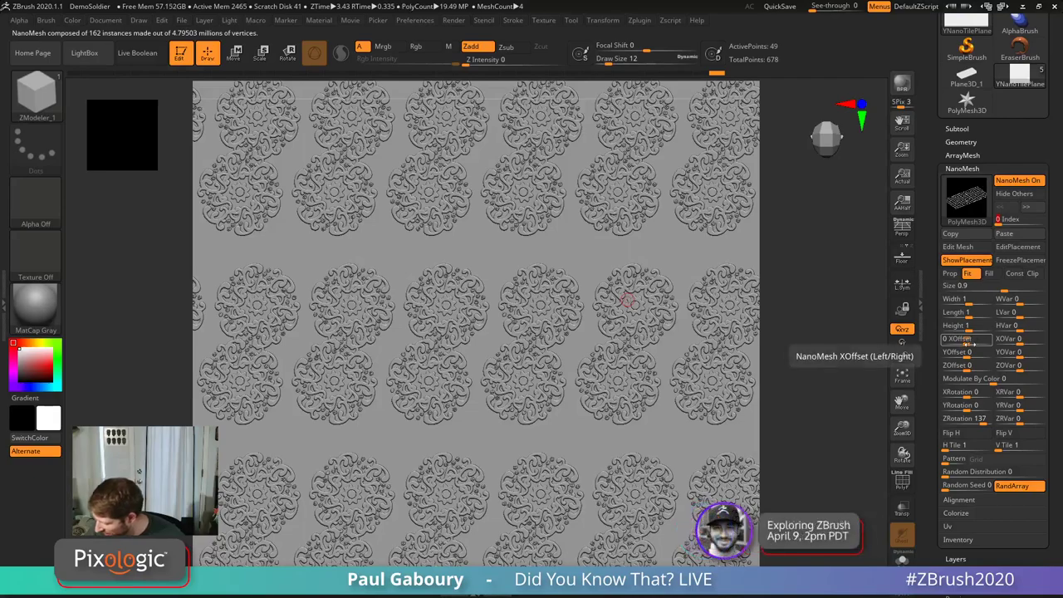
{"action": "left_click_drag", "start_coordinate": [972, 342], "coordinate": [970, 339]}
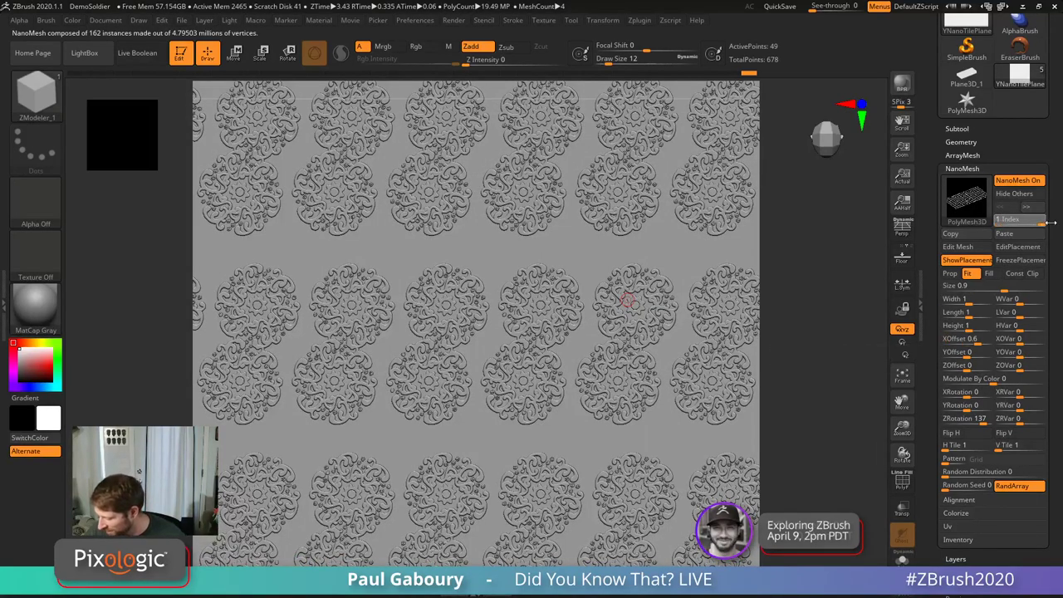
{"action": "left_click_drag", "start_coordinate": [983, 339], "coordinate": [947, 343]}
{"action": "left_click", "coordinate": [971, 339]}
{"action": "type", "text": "0"}
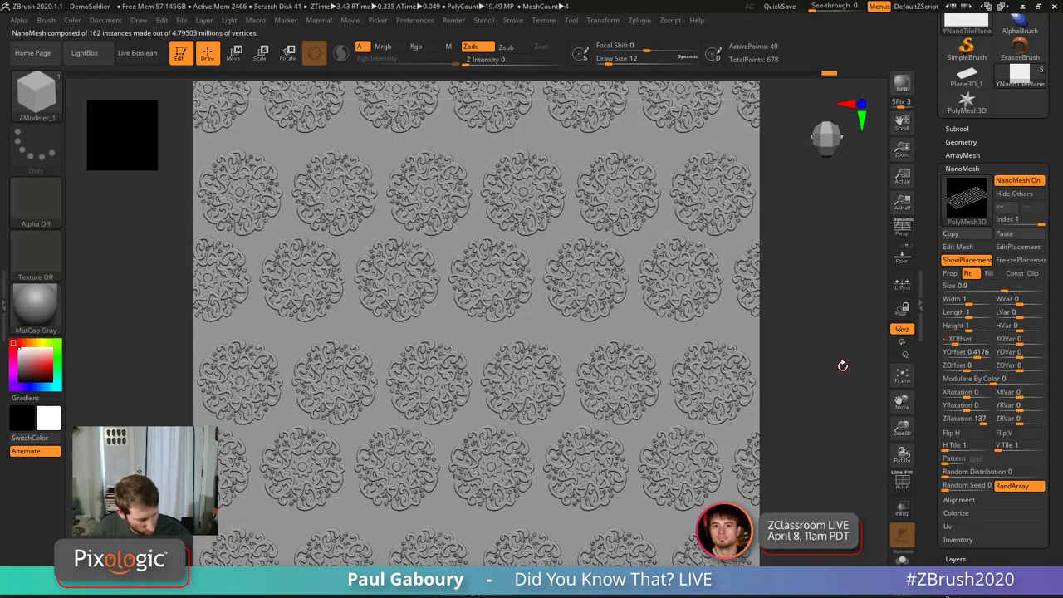
{"action": "key", "text": "Return"}
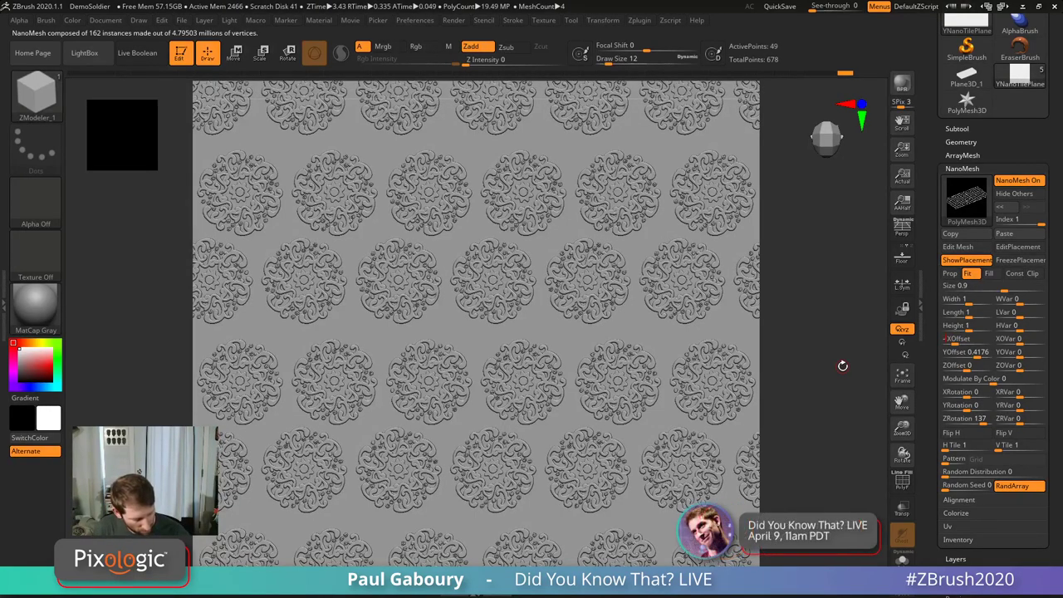
{"action": "key", "text": "Return"}
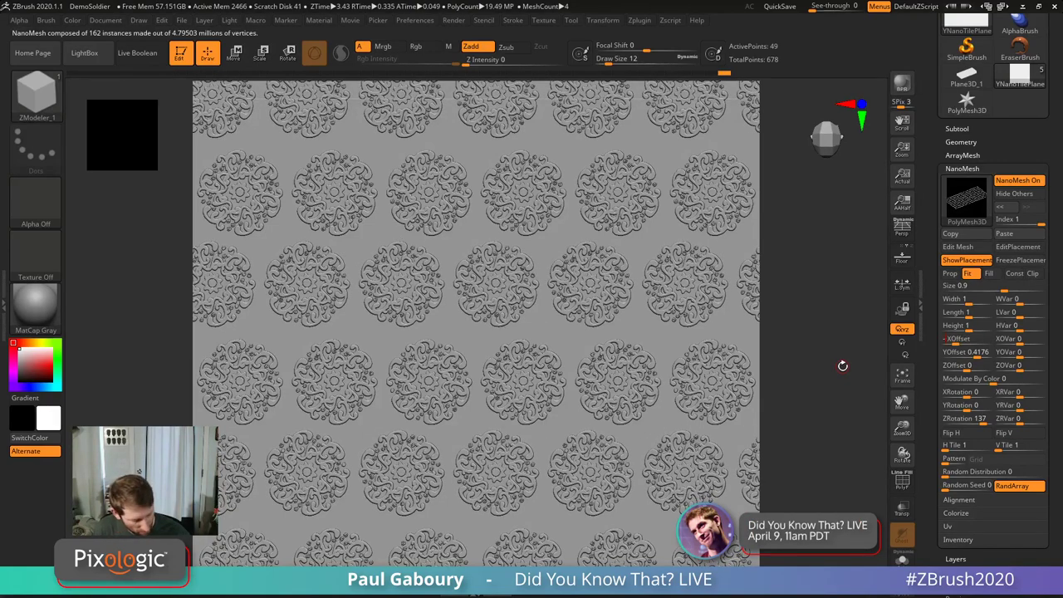
{"action": "key", "text": "Return"}
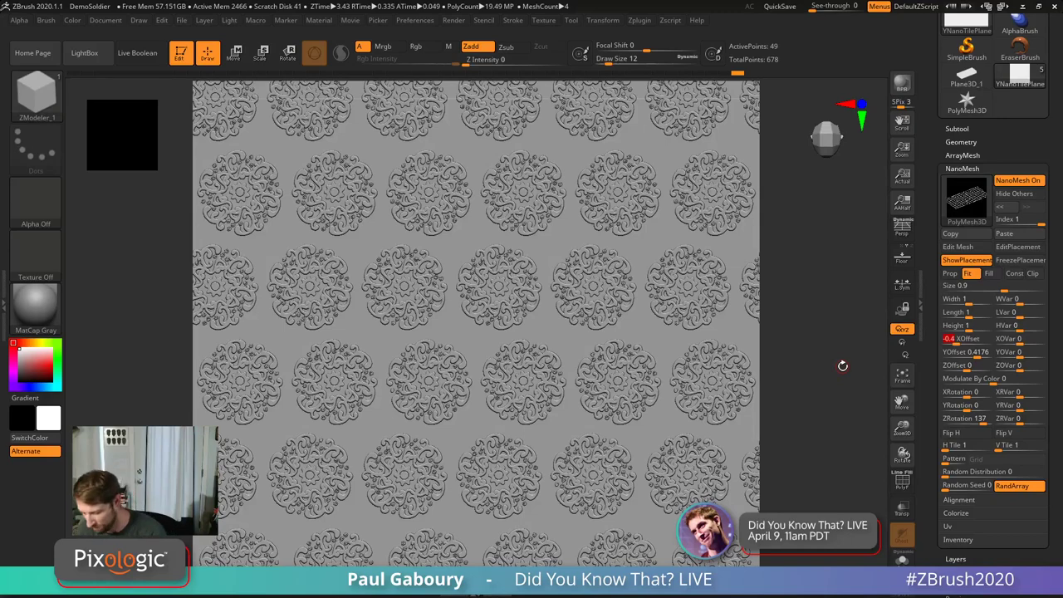
Step: Enable BPR and PolygroupID alongside Height as the NanoTile Textures maps to generate, leaving Use Unique PolygroupID off
{"action": "left_click", "coordinate": [962, 169]}
{"action": "left_click_drag", "start_coordinate": [936, 176], "coordinate": [944, 297]}
{"action": "scroll", "coordinate": [944, 296], "scroll_direction": "up", "scroll_amount": 10}
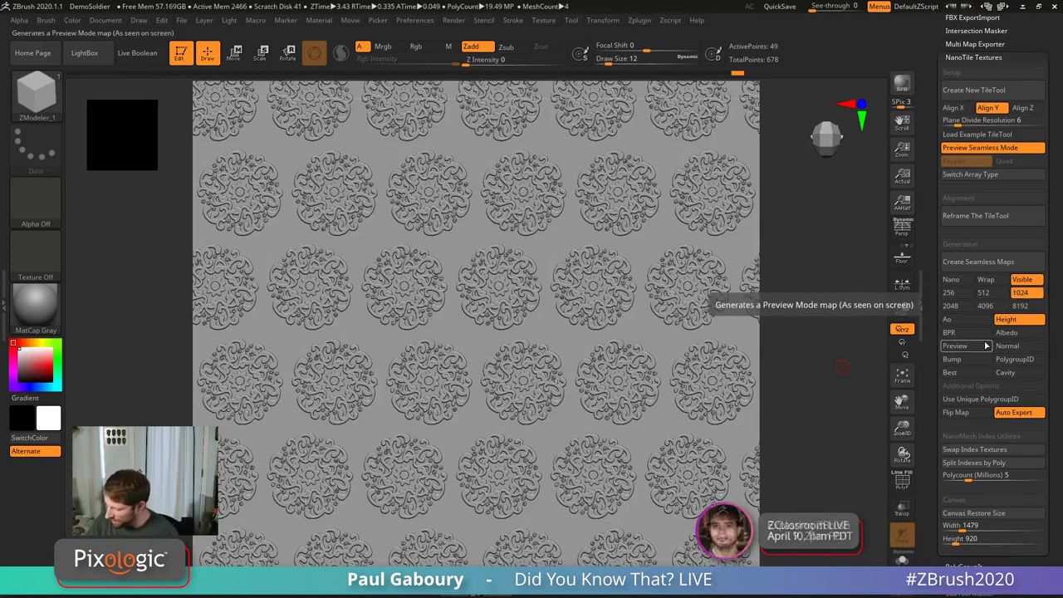
{"action": "left_click", "coordinate": [990, 332]}
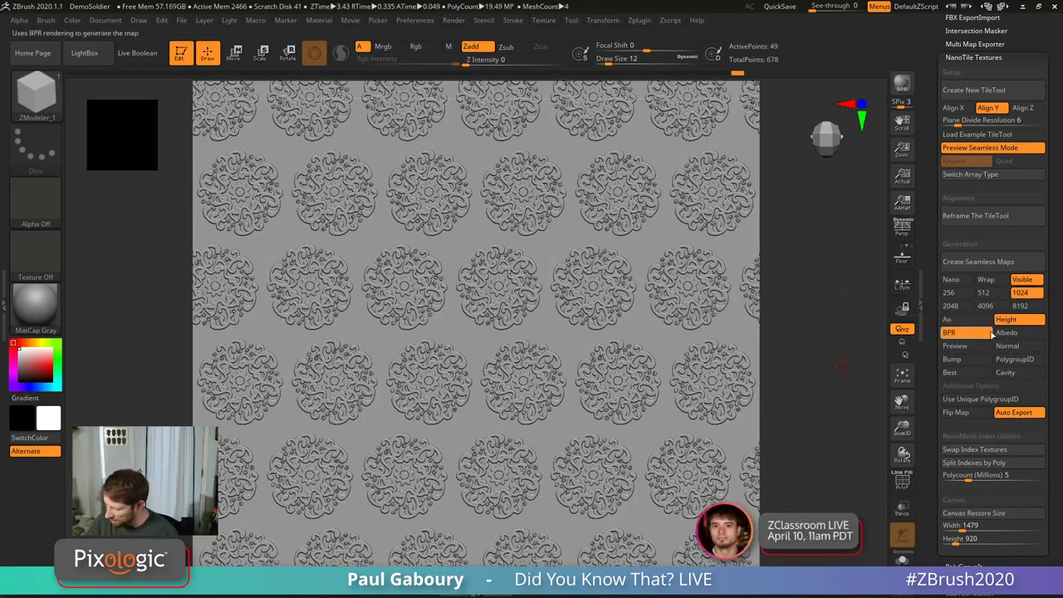
{"action": "left_click", "coordinate": [1026, 360]}
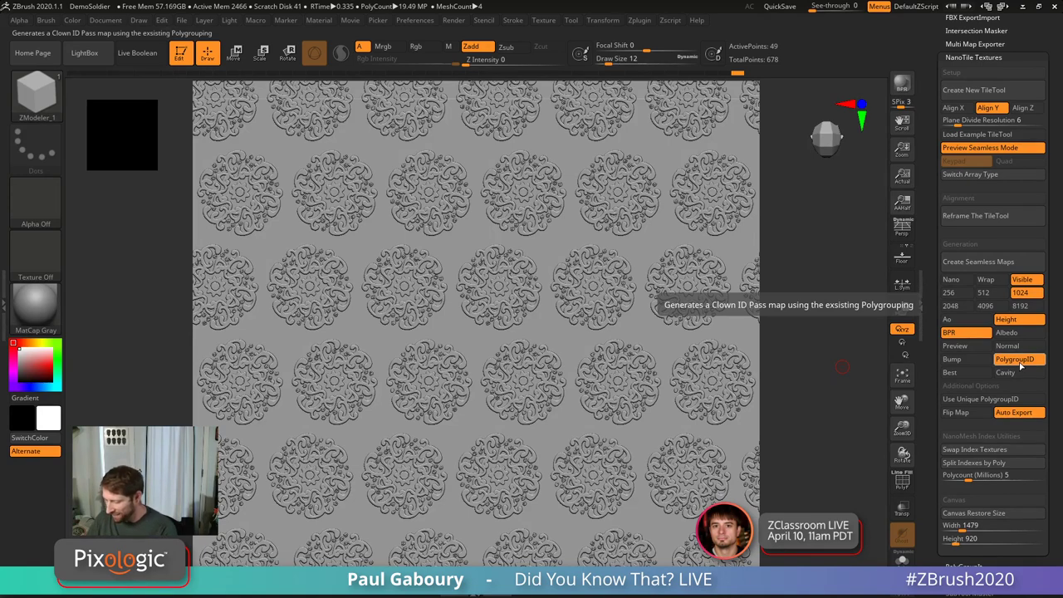
{"action": "left_click", "coordinate": [992, 400]}
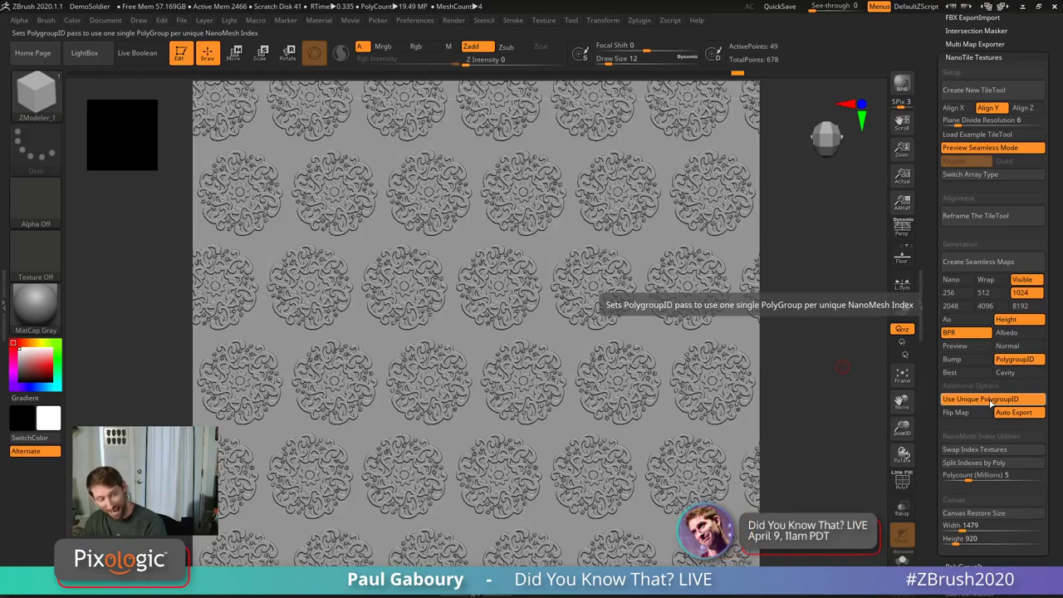
{"action": "left_click", "coordinate": [990, 401]}
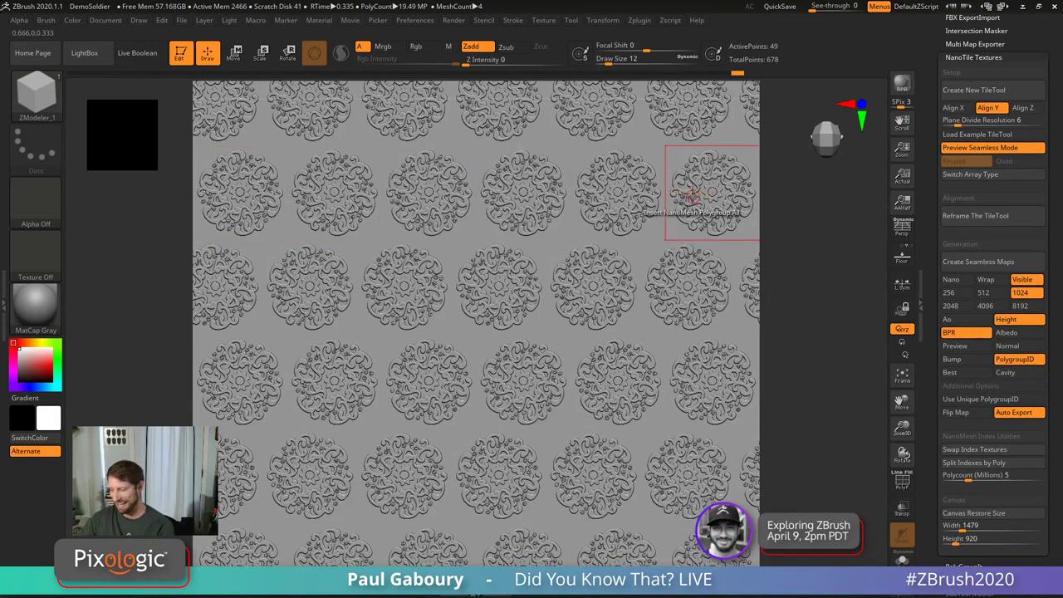
Step: Start creating the seamless maps, and add and open a new folder inside the Maps folder as their location
{"action": "left_click", "coordinate": [990, 266]}
{"action": "left_click", "coordinate": [442, 173]}
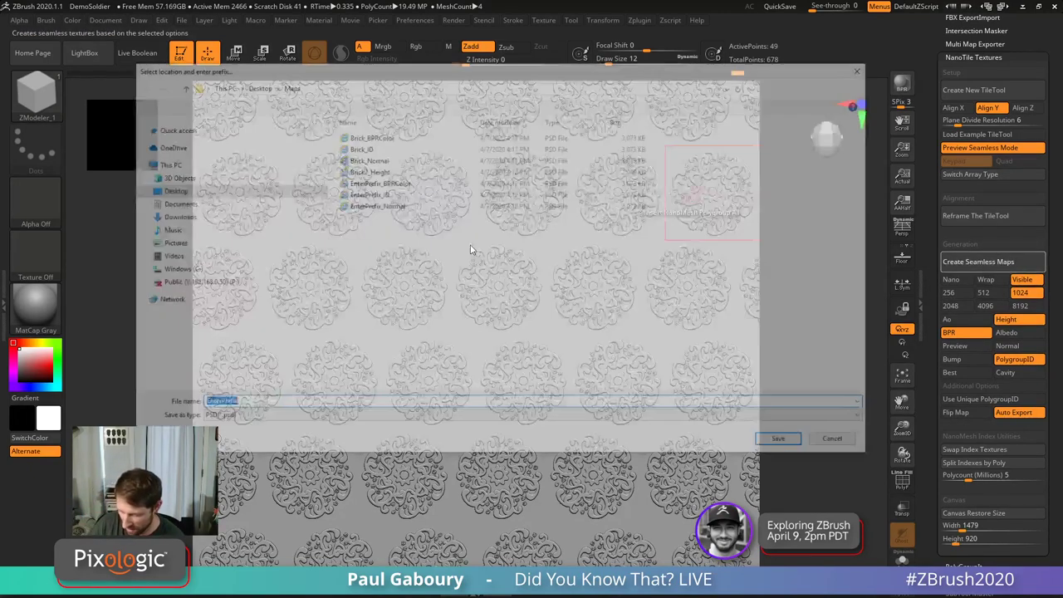
{"action": "right_click", "coordinate": [405, 271]}
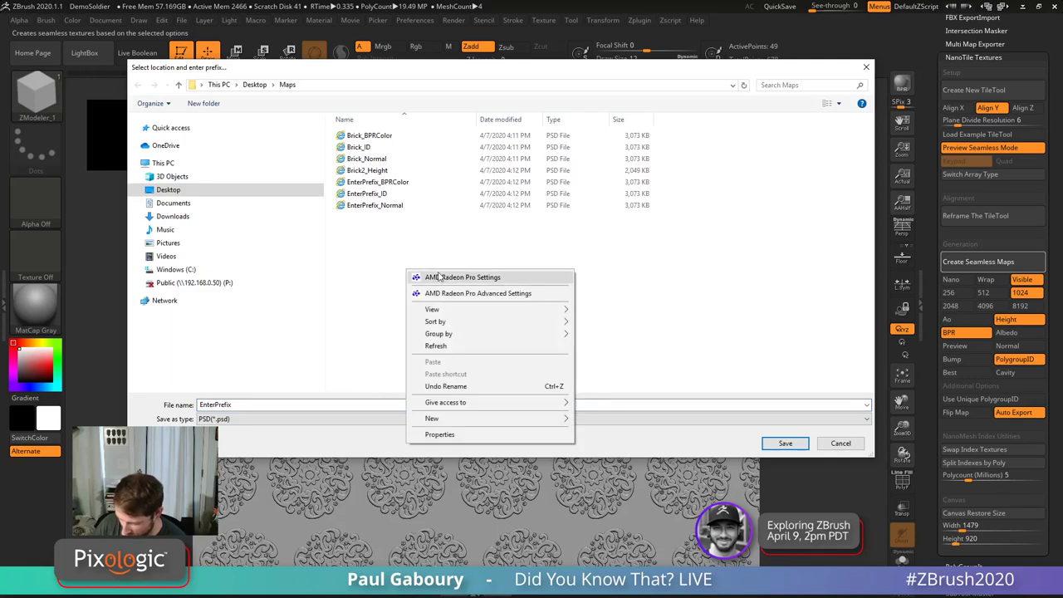
{"action": "mouse_move", "coordinate": [536, 419]}
{"action": "left_click", "coordinate": [591, 422]}
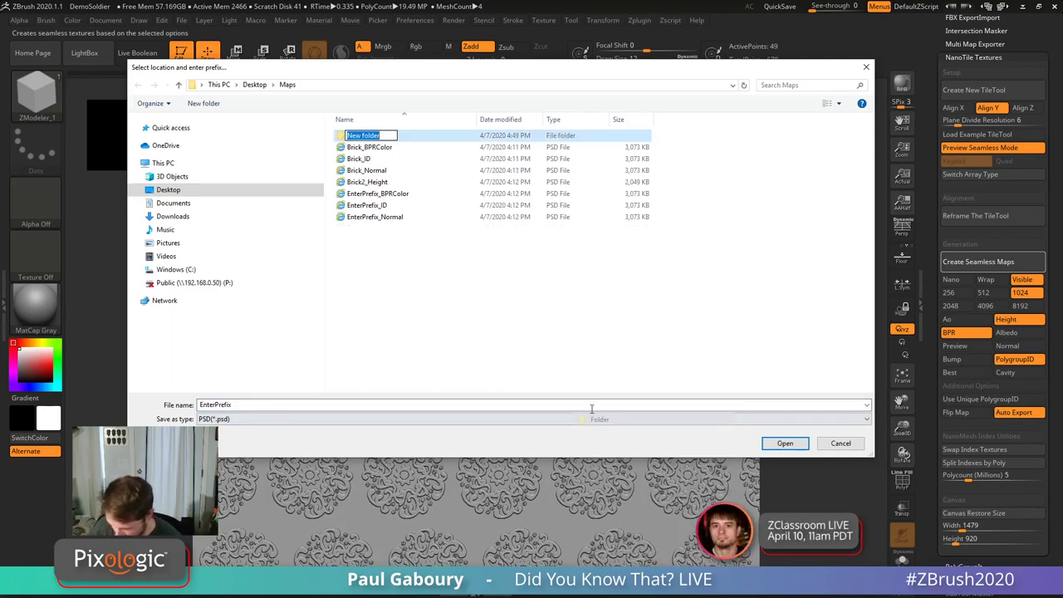
{"action": "left_click", "coordinate": [134, 164]}
{"action": "double_click", "coordinate": [361, 139]}
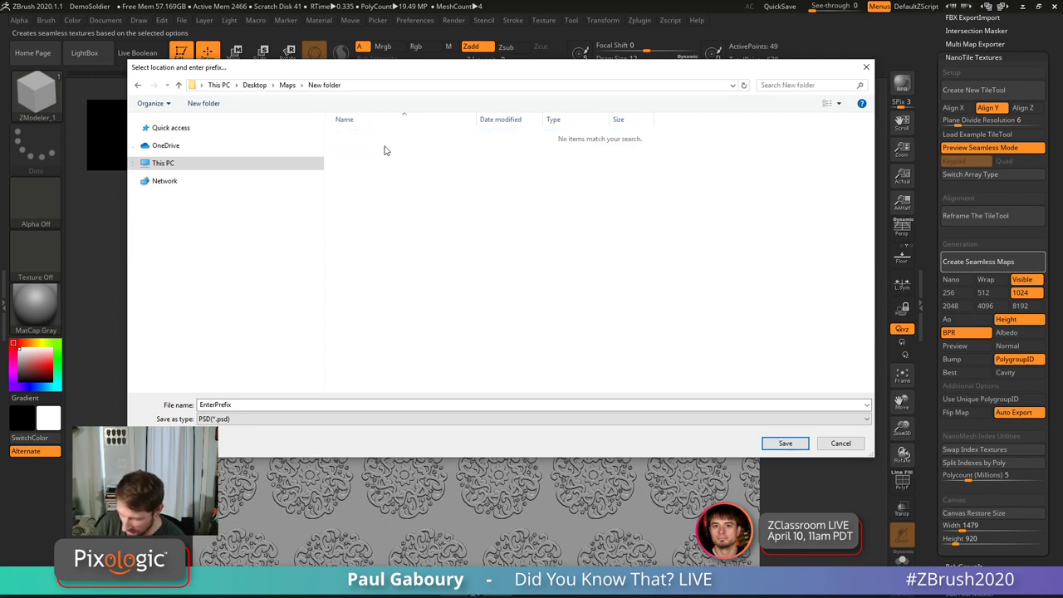
Step: Generate and save the seamless maps as PSD files with the prefix Flower
{"action": "left_click", "coordinate": [414, 405]}
{"action": "left_click", "coordinate": [416, 405]}
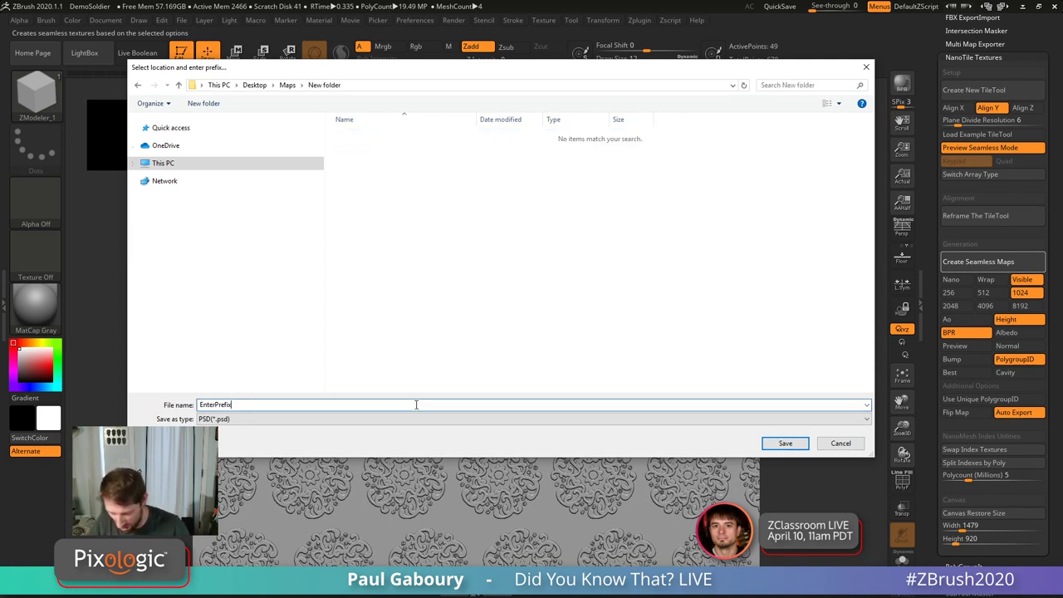
{"action": "left_click_drag", "start_coordinate": [235, 405], "coordinate": [196, 409]}
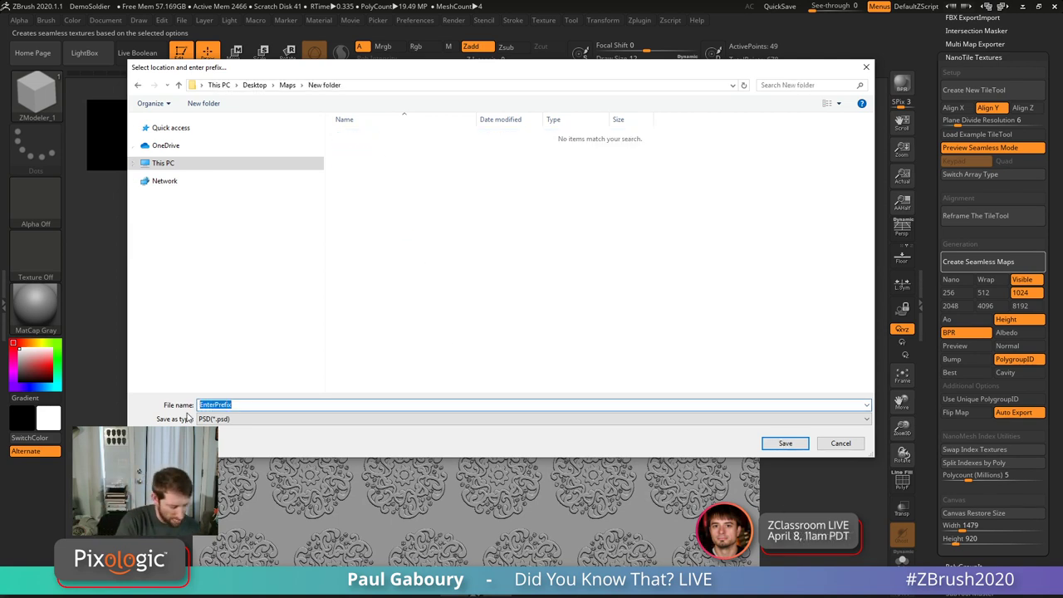
{"action": "type", "text": "Flower"}
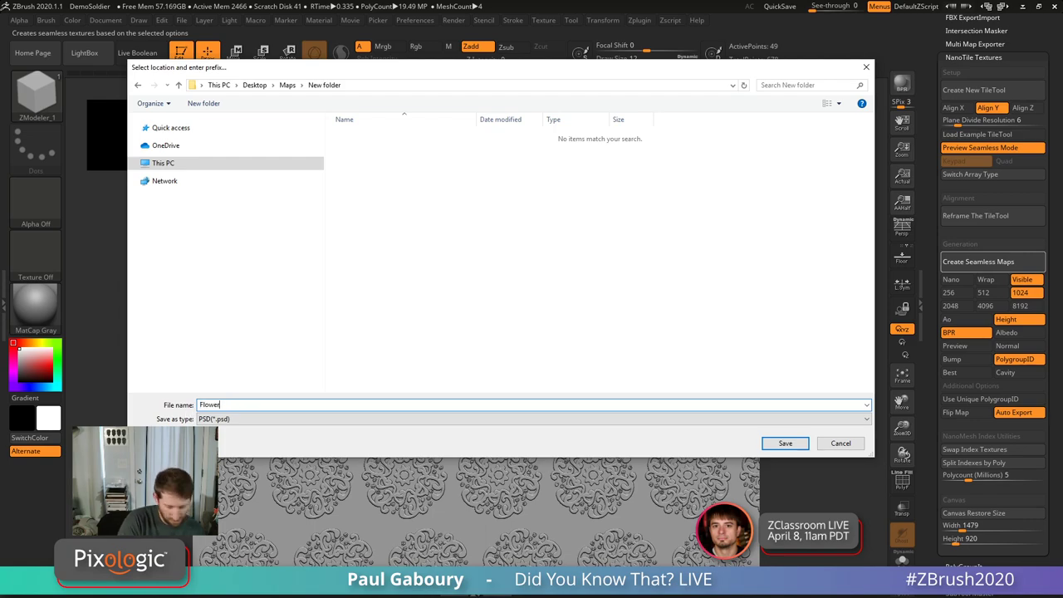
{"action": "key", "text": "Return"}
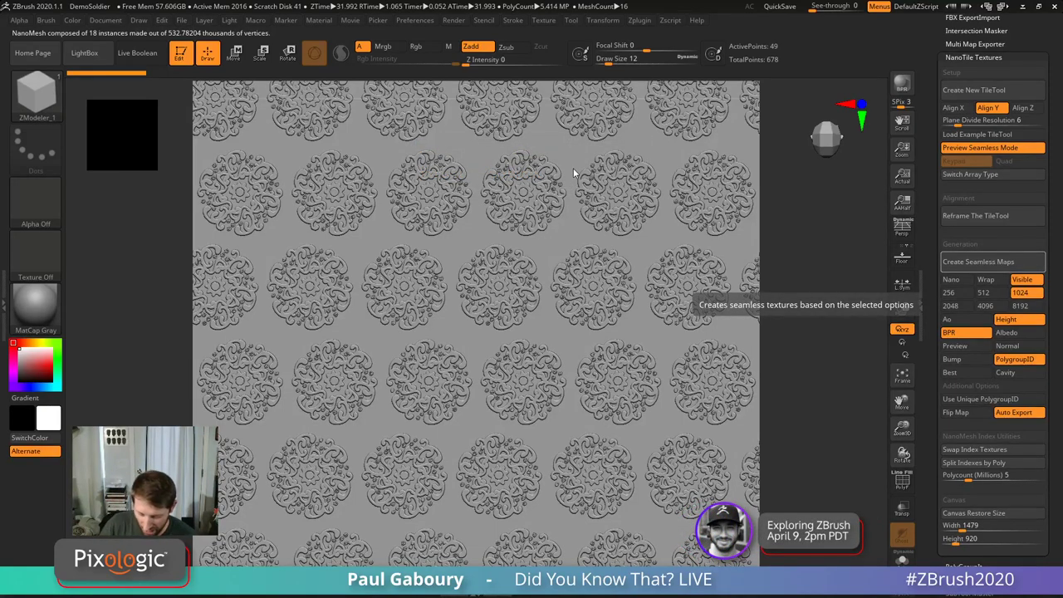
Step: Check the Flower textures in the texture library and restore the canvas to its original size with the ornament model
{"action": "left_click", "coordinate": [36, 254]}
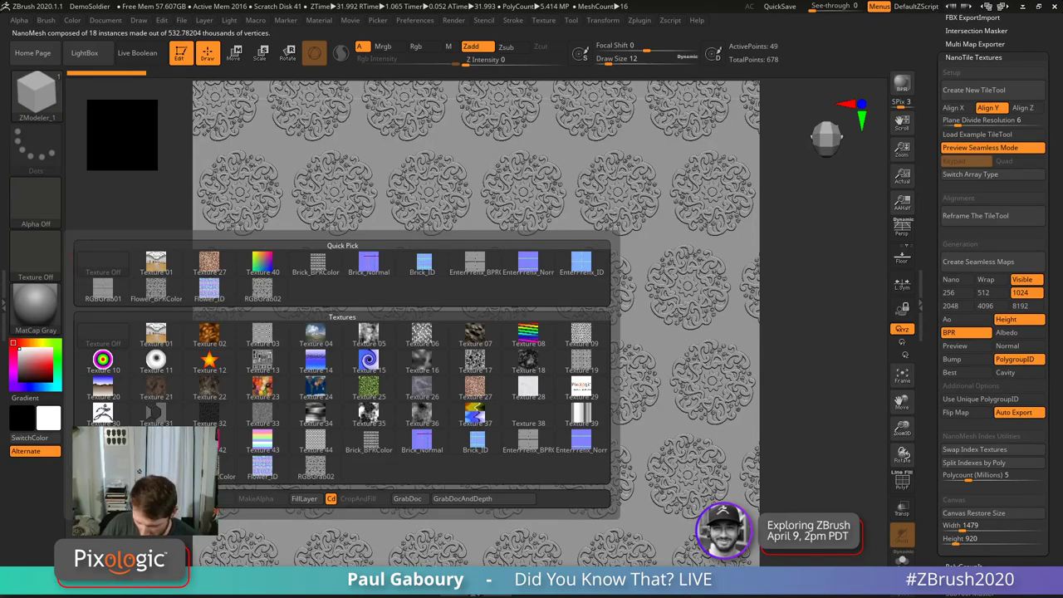
{"action": "mouse_move", "coordinate": [209, 291]}
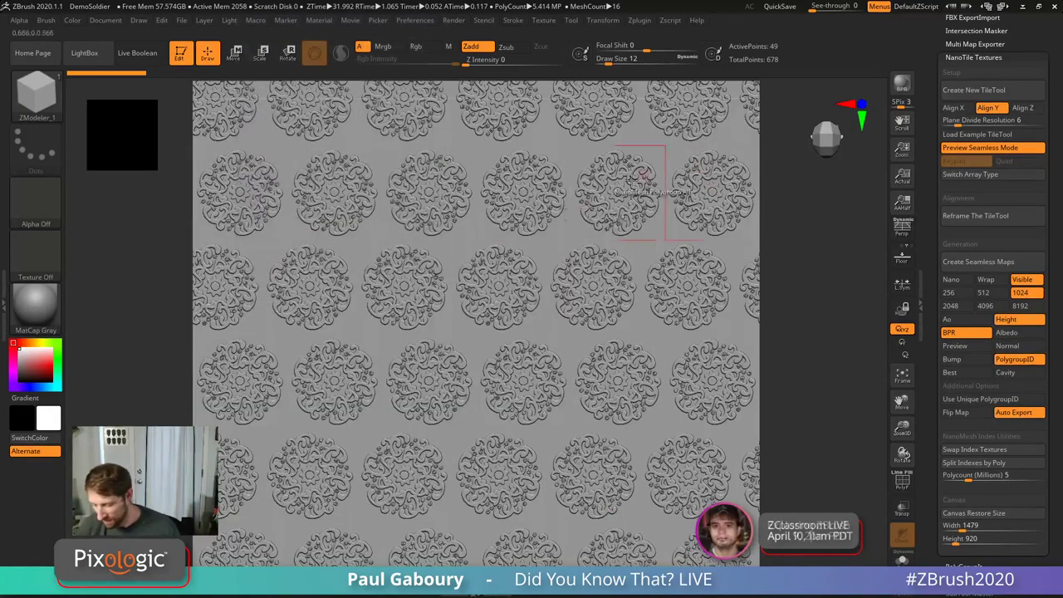
{"action": "left_click", "coordinate": [973, 513]}
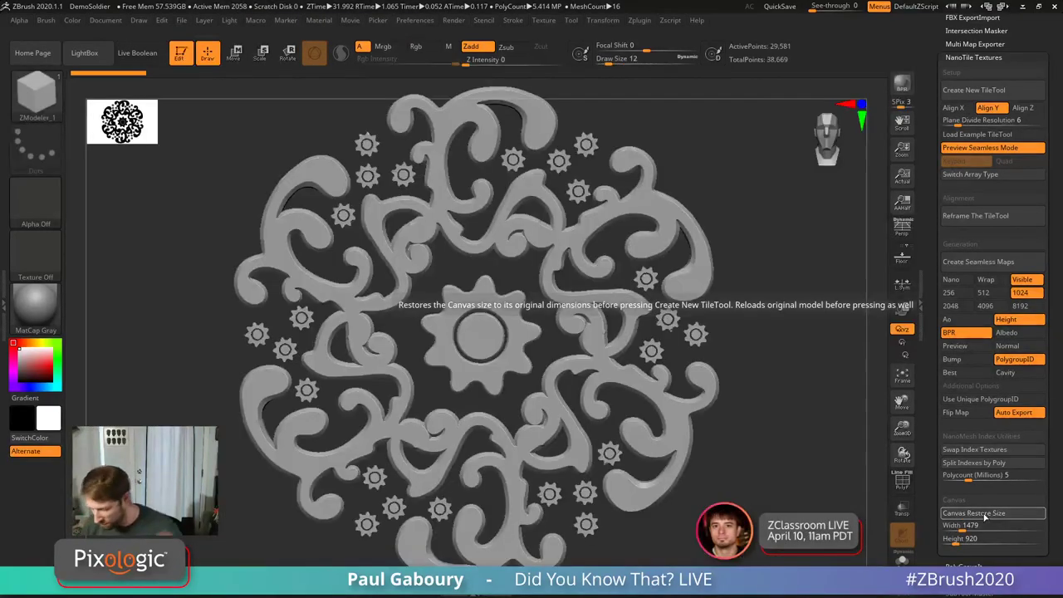
{"action": "mouse_move", "coordinate": [724, 437]}
{"action": "right_mouse_down", "text": "ctrl"}
{"action": "mouse_move", "coordinate": [655, 413]}
{"action": "mouse_move", "coordinate": [614, 372]}
{"action": "right_mouse_up", "text": "ctrl"}
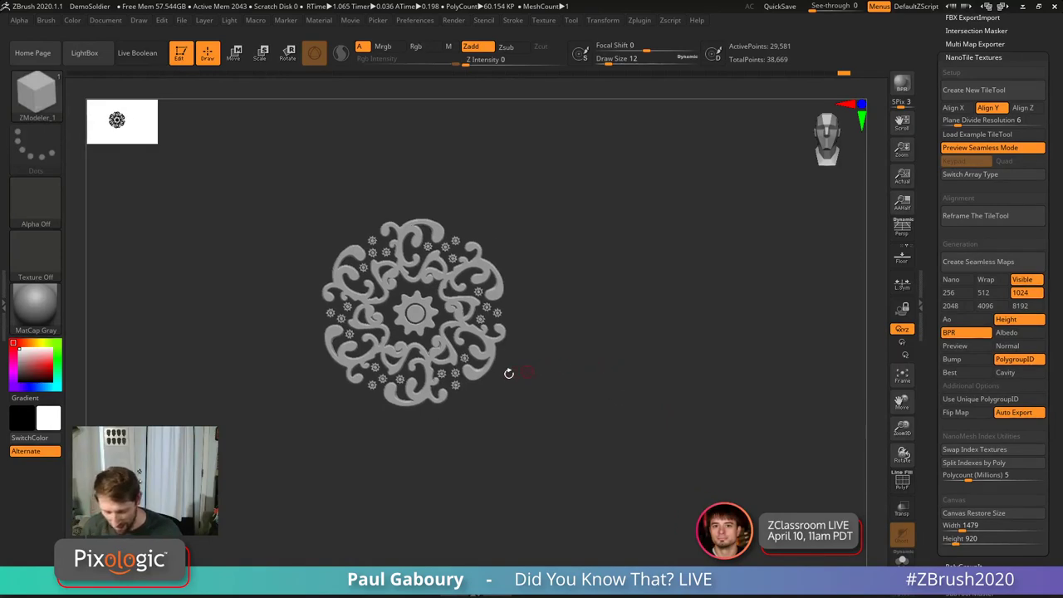
Step: Import the Flower_Height map from the new folder as an alpha
{"action": "left_click", "coordinate": [44, 259]}
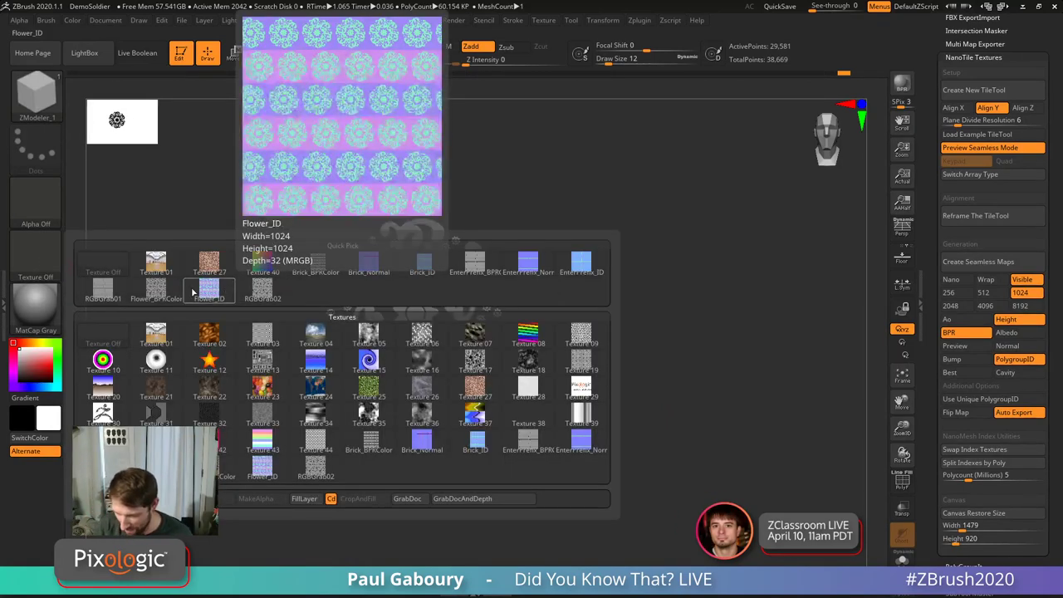
{"action": "left_click", "coordinate": [38, 201]}
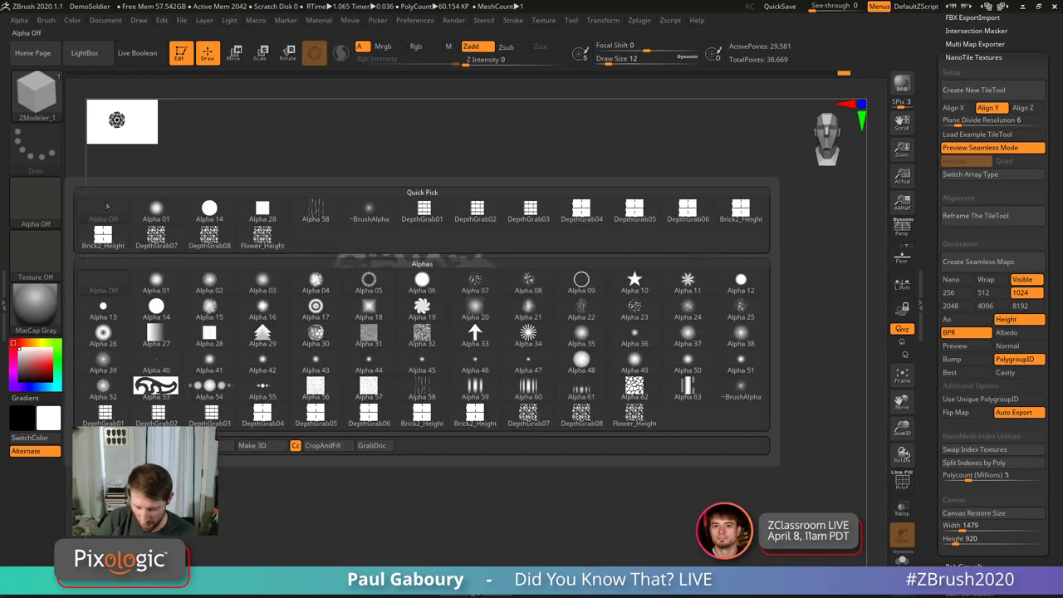
{"action": "left_click", "coordinate": [96, 445]}
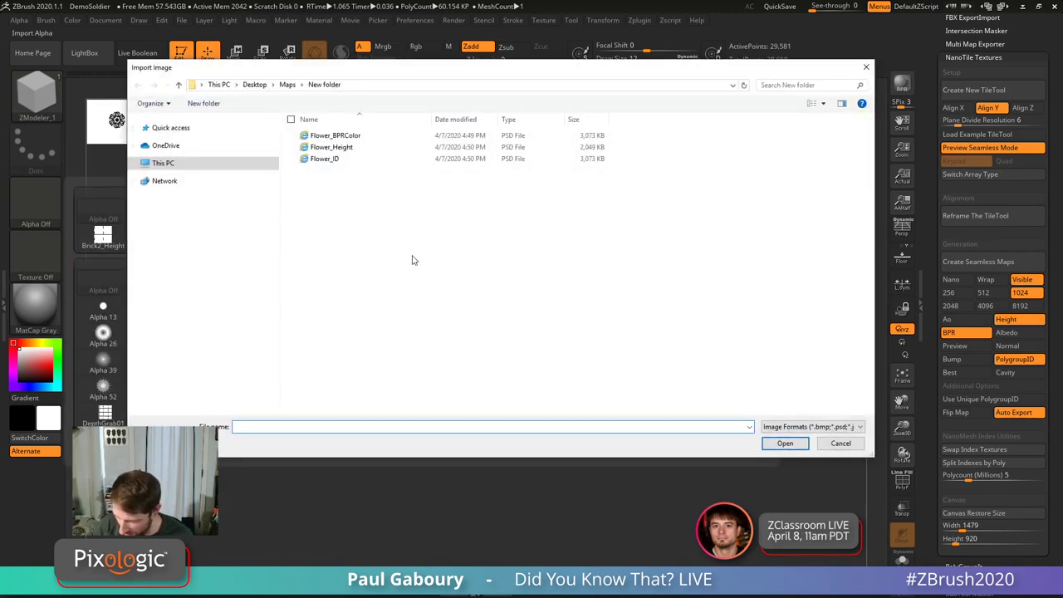
{"action": "double_click", "coordinate": [352, 147]}
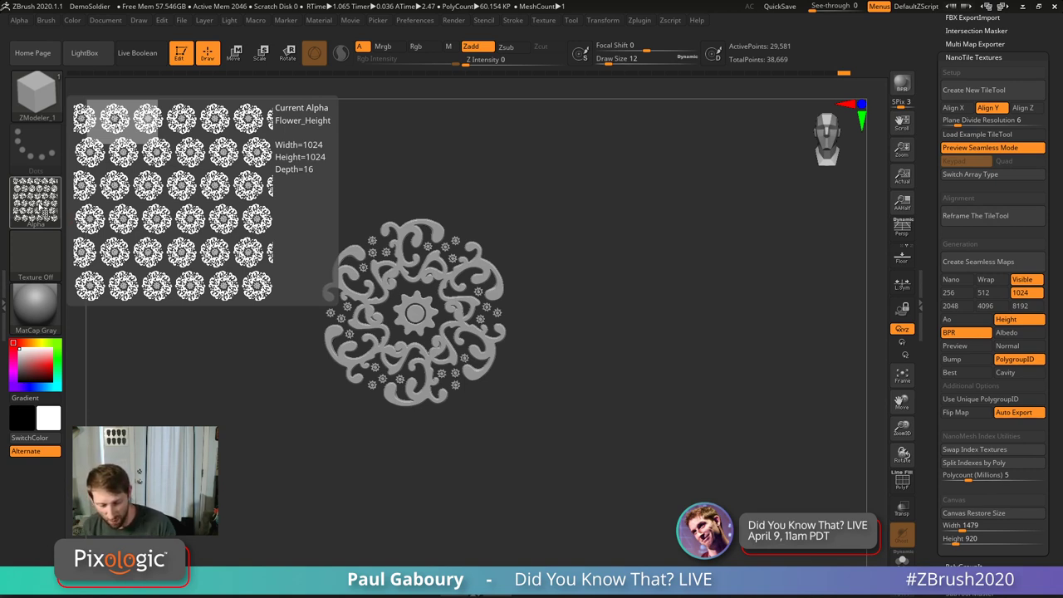
Step: Switch to the Cube3D primitive and convert it to a PolyMesh3D
{"action": "left_click_drag", "start_coordinate": [924, 215], "coordinate": [931, 331]}
{"action": "left_click", "coordinate": [1048, 18]}
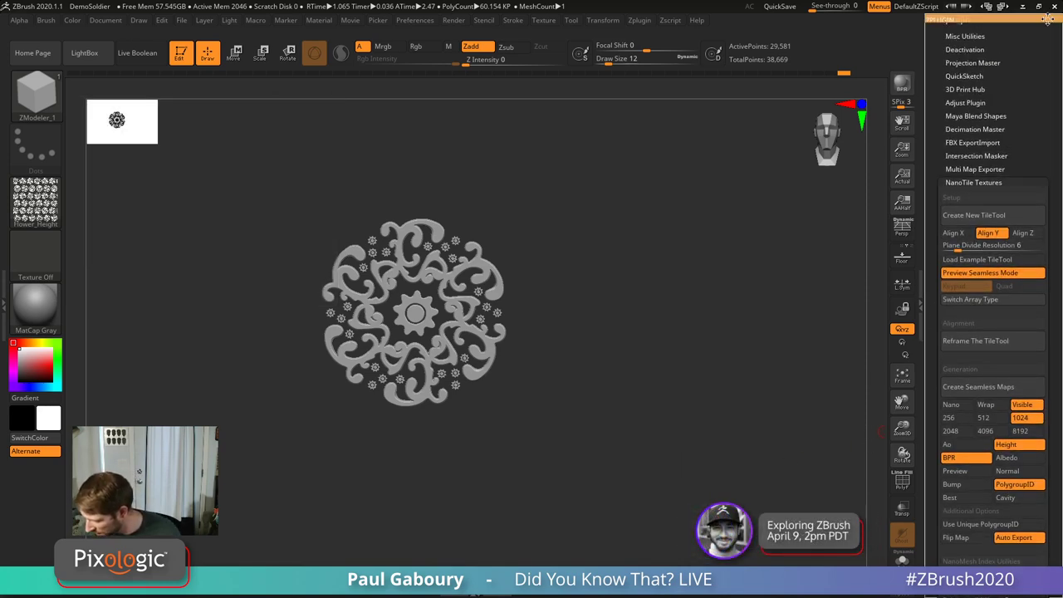
{"action": "left_click", "coordinate": [947, 173]}
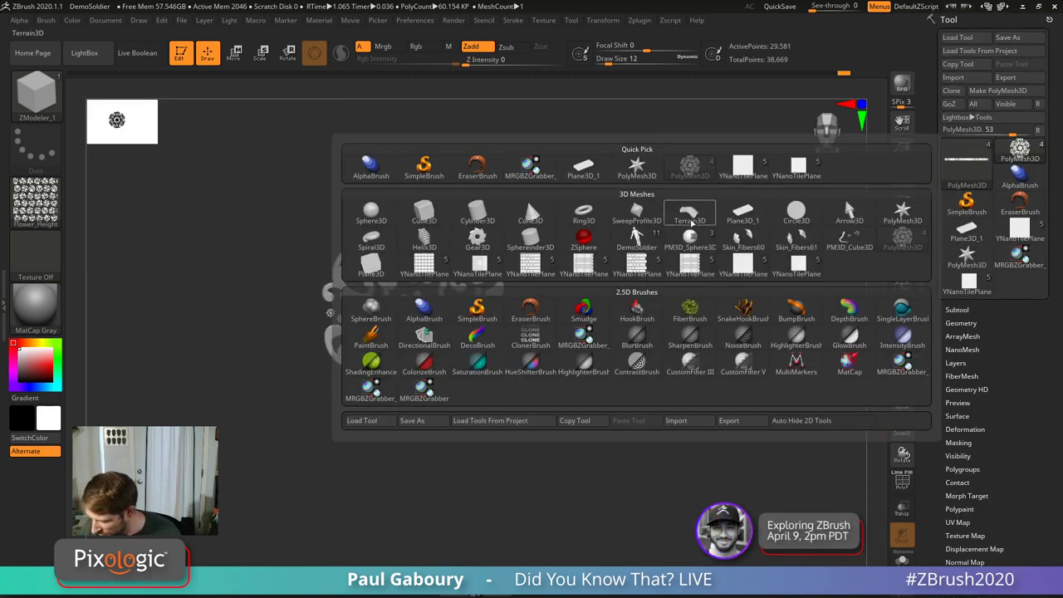
{"action": "left_click", "coordinate": [423, 214]}
{"action": "left_click", "coordinate": [1005, 91]}
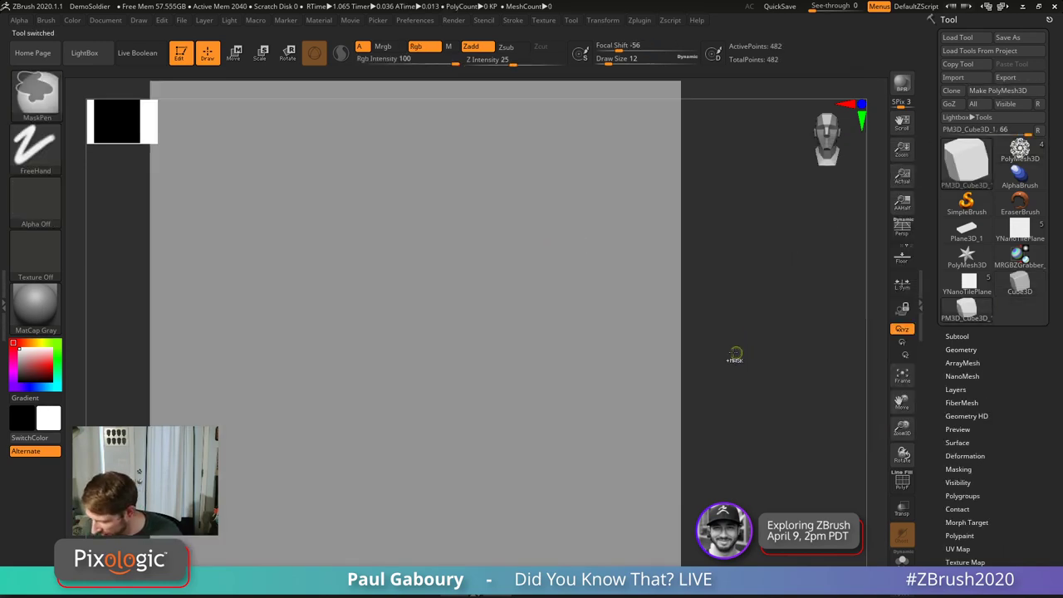
Step: Display the polyframe on the converted cube
{"action": "right_click_drag", "start_coordinate": [736, 354], "coordinate": [690, 324], "text": "ctrl"}
{"action": "mouse_move", "coordinate": [690, 324]}
{"action": "right_mouse_down"}
{"action": "mouse_move", "coordinate": [627, 335]}
{"action": "mouse_move", "coordinate": [618, 303]}
{"action": "right_mouse_up"}
{"action": "key", "text": "shift+f"}
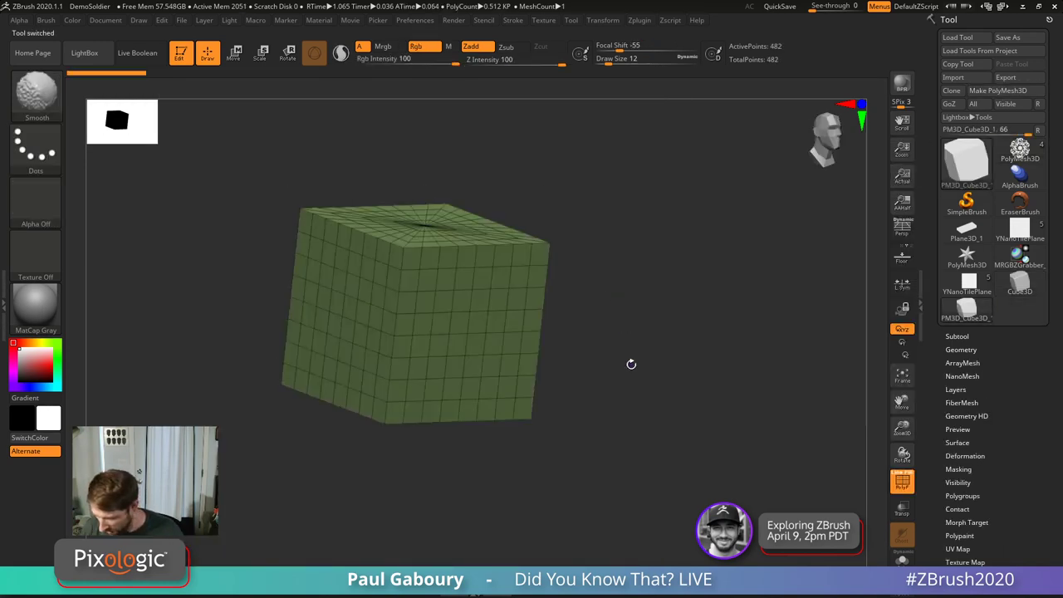
Step: Subdivide the cube three times and open its DynaMesh settings
{"action": "key", "text": "ctrl"}
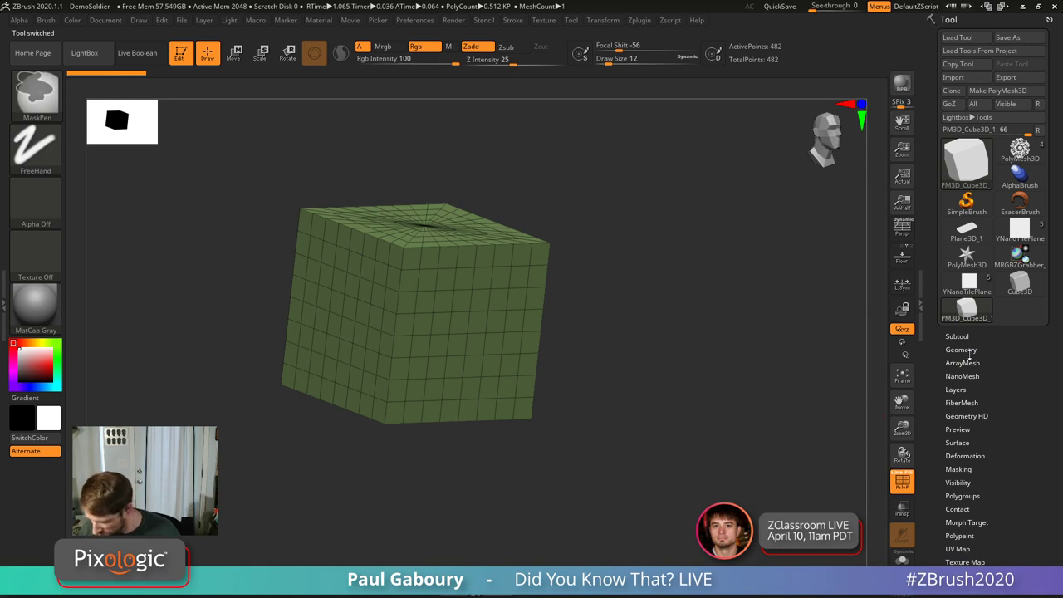
{"action": "key", "text": "ctrl+d"}
{"action": "key", "text": "ctrl+d"}
{"action": "key", "text": "ctrl+d"}
{"action": "left_click", "coordinate": [961, 350]}
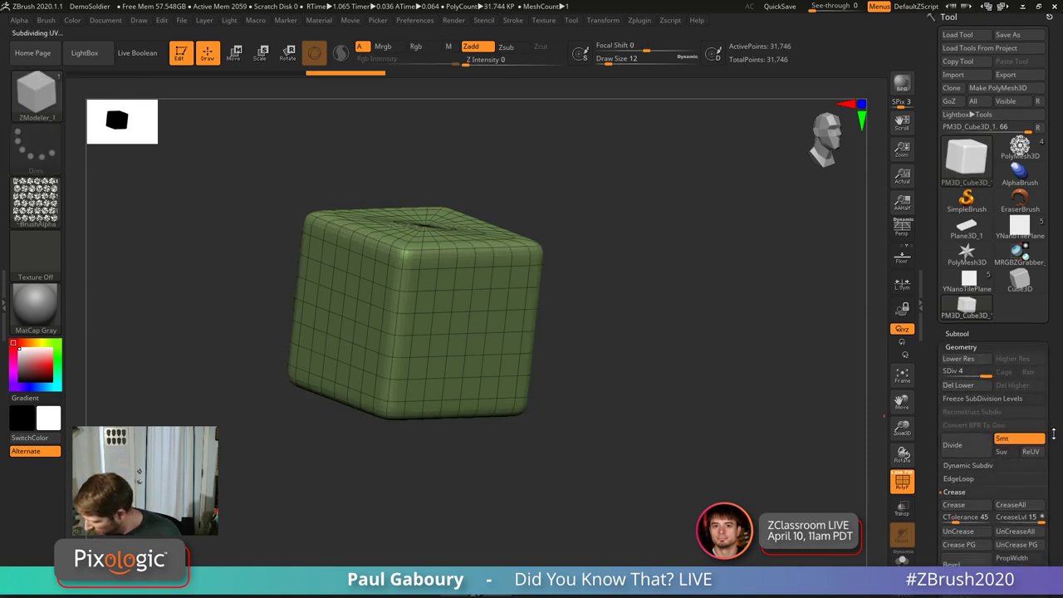
{"action": "left_click_drag", "start_coordinate": [1054, 434], "coordinate": [1052, 287]}
{"action": "left_click", "coordinate": [960, 346]}
{"action": "left_click", "coordinate": [964, 387]}
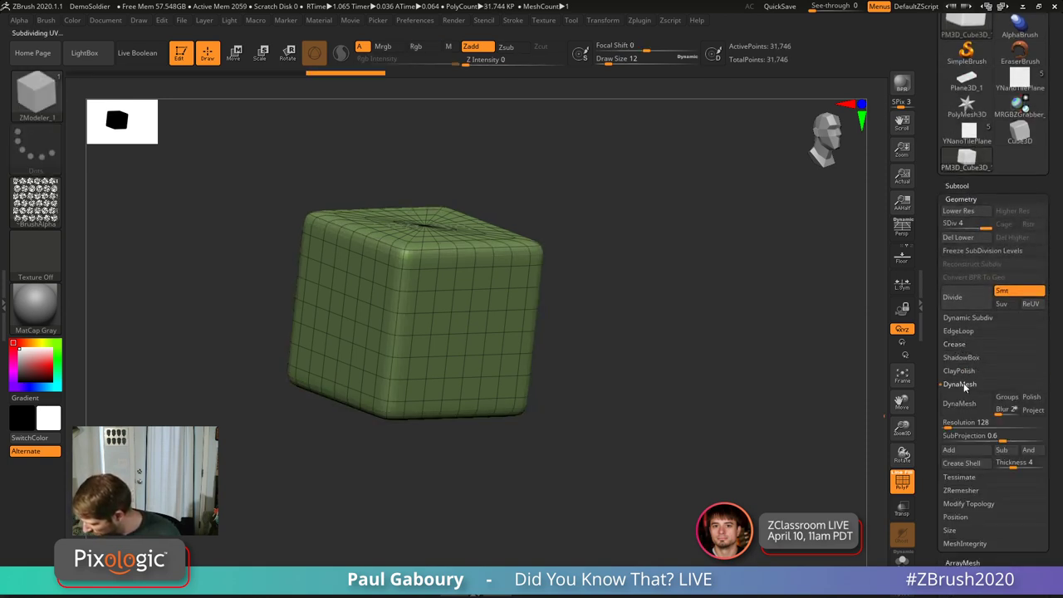
{"action": "left_click", "coordinate": [969, 403]}
{"action": "left_click", "coordinate": [824, 433]}
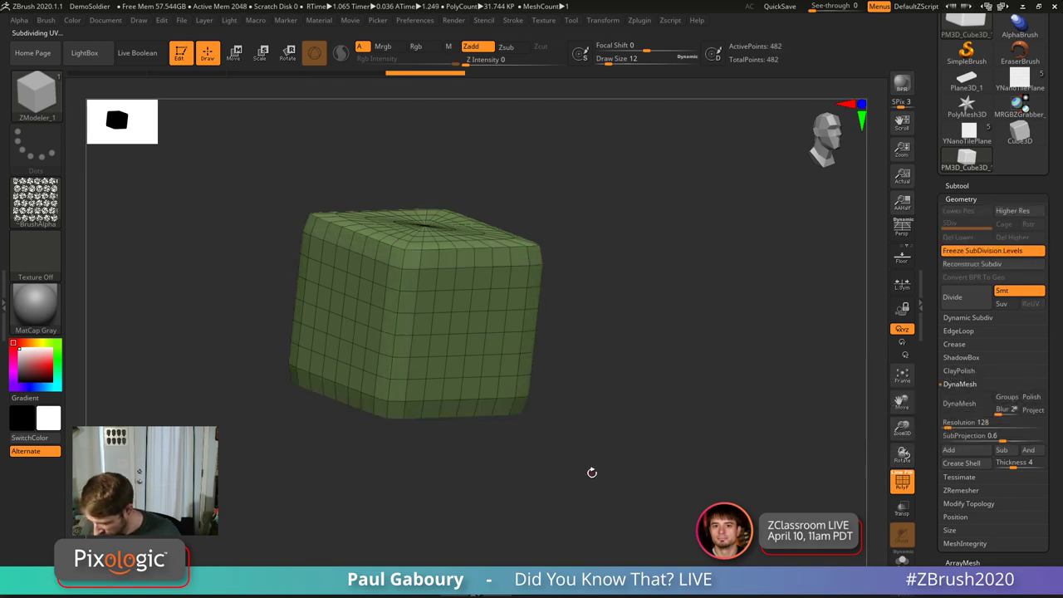
{"action": "key", "text": "ctrl+z"}
Step: Convert the cube to a DynaMesh at resolution 128 without freezing its subdivision levels, and hide the polyframe
{"action": "left_click", "coordinate": [963, 407]}
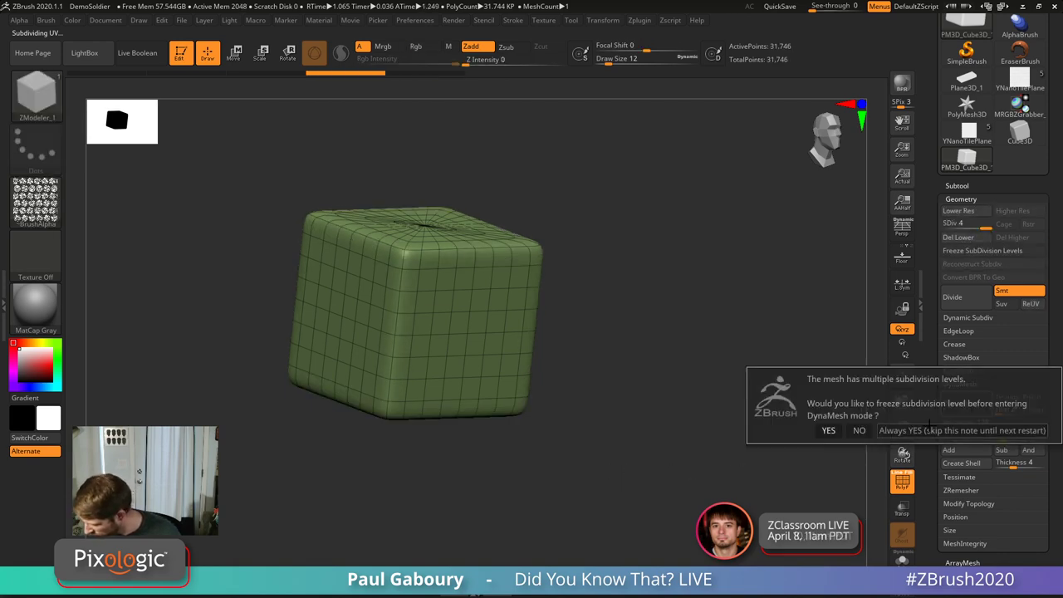
{"action": "left_click", "coordinate": [861, 431]}
{"action": "mouse_move", "coordinate": [582, 441]}
{"action": "right_mouse_down"}
{"action": "mouse_move", "coordinate": [568, 437]}
{"action": "mouse_move", "coordinate": [565, 413]}
{"action": "mouse_move", "coordinate": [587, 380]}
{"action": "mouse_move", "coordinate": [623, 402]}
{"action": "right_mouse_up"}
{"action": "key", "text": "shift+f"}
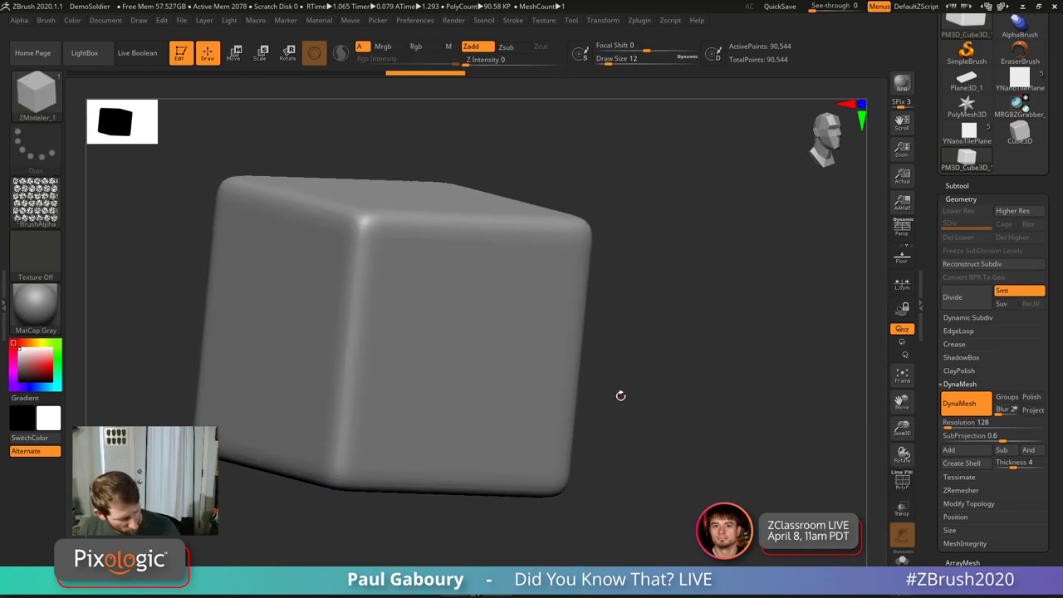
Step: Switch to the Standard brush with a Draw Size of 172 and the DragRect stroke
{"action": "key", "text": "b"}
{"action": "key", "text": "s"}
{"action": "key", "text": "t"}
{"action": "key", "text": "s"}
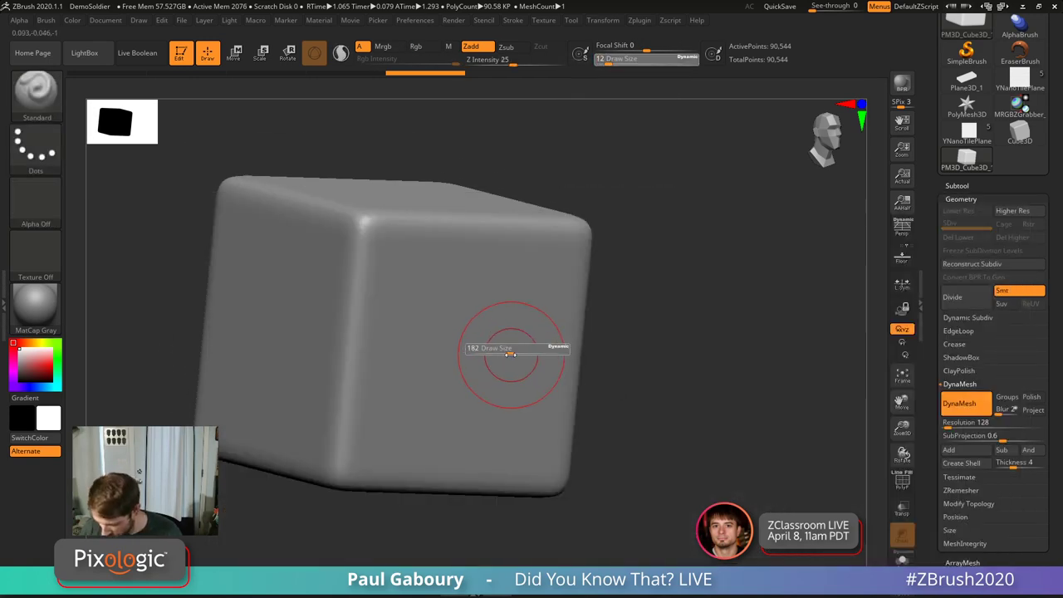
{"action": "left_click", "coordinate": [52, 152]}
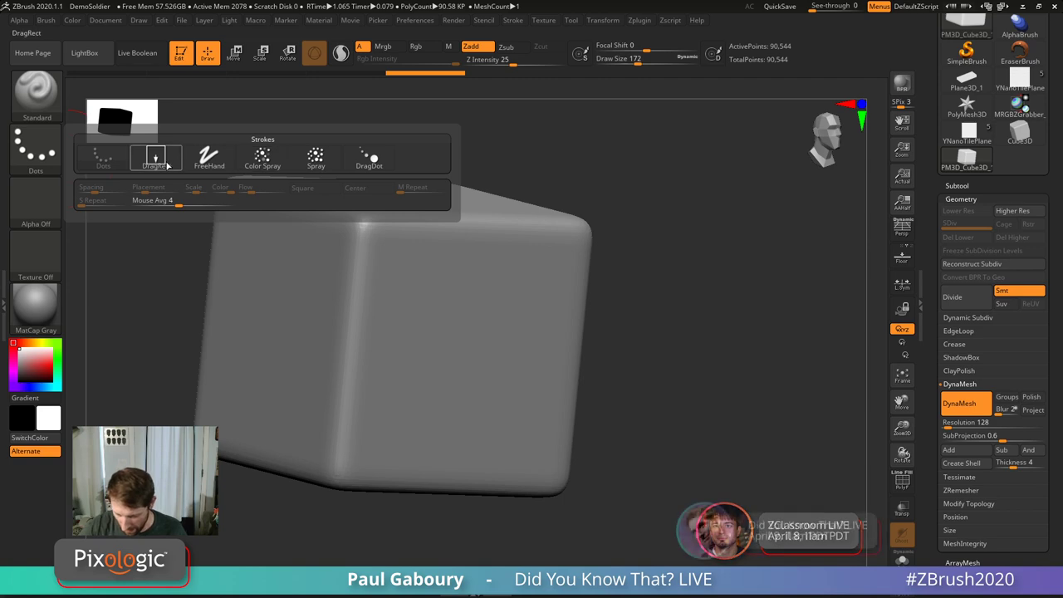
Step: Subdivide the cube to level 3 and load the Flower_Height alpha on the brush
{"action": "key", "text": "ctrl"}
{"action": "key", "text": "ctrl+d"}
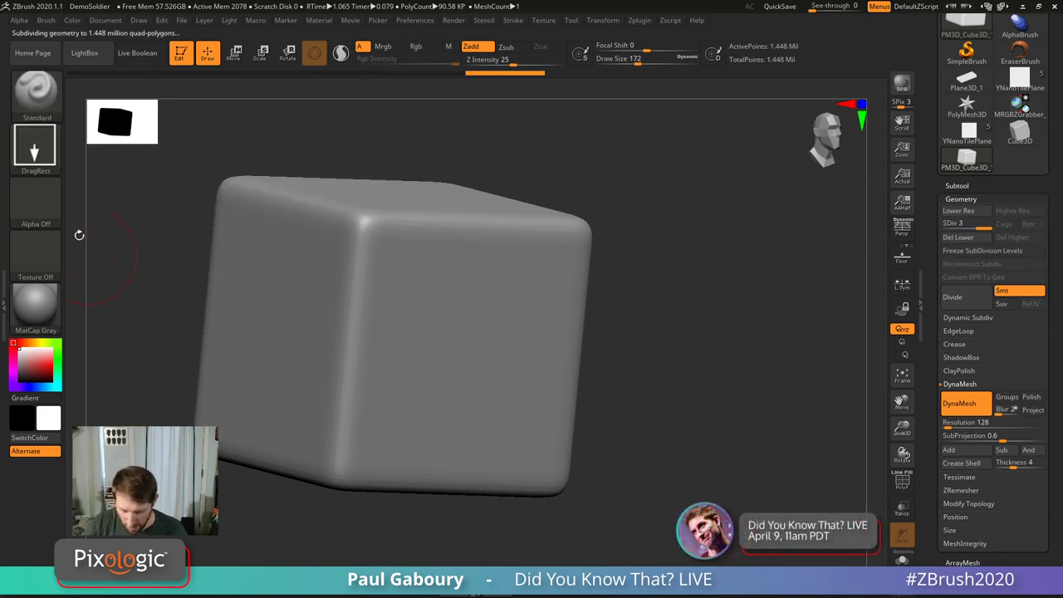
{"action": "left_click", "coordinate": [36, 203]}
{"action": "left_click", "coordinate": [316, 236]}
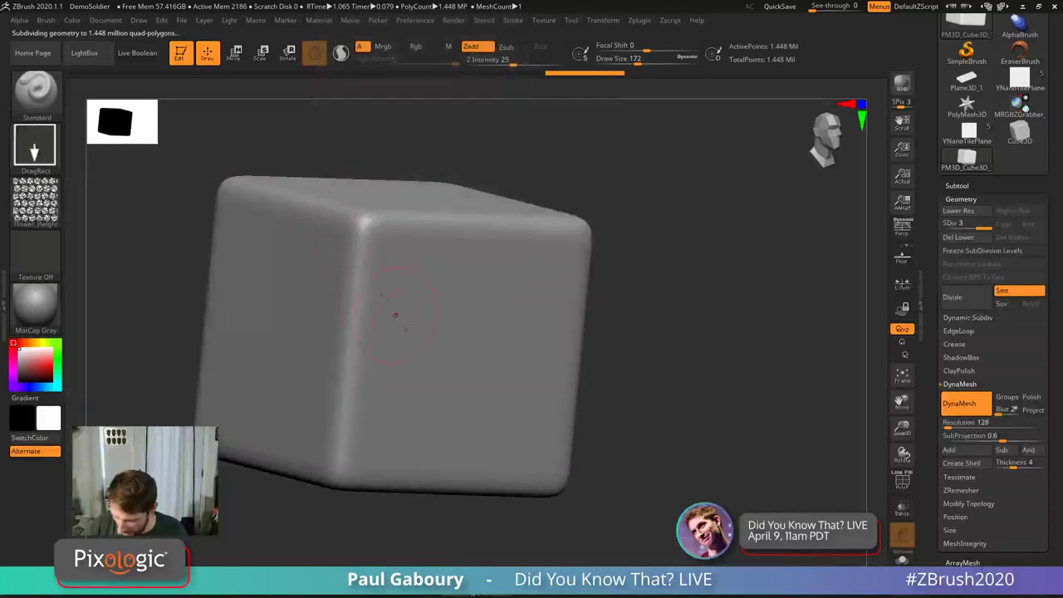
Step: Stamp the flower alpha onto one face of the cube at Z Intensity 25, and undo it
{"action": "left_click_drag", "start_coordinate": [529, 433], "coordinate": [569, 458]}
{"action": "right_click_drag", "start_coordinate": [681, 449], "coordinate": [573, 417]}
{"action": "left_click_drag", "start_coordinate": [573, 418], "coordinate": [586, 346]}
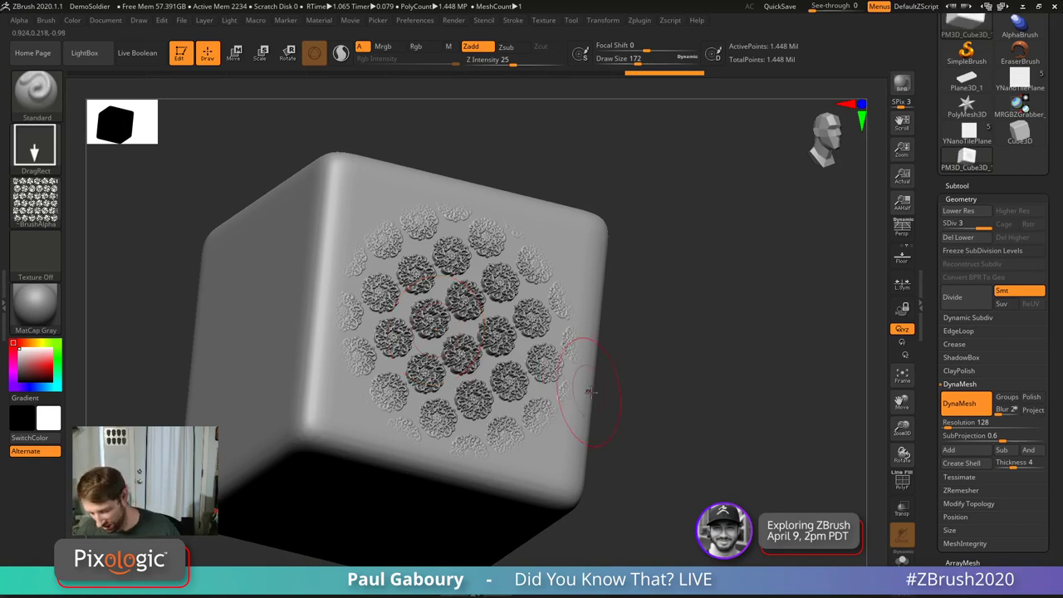
{"action": "left_click_drag", "start_coordinate": [577, 356], "coordinate": [603, 300]}
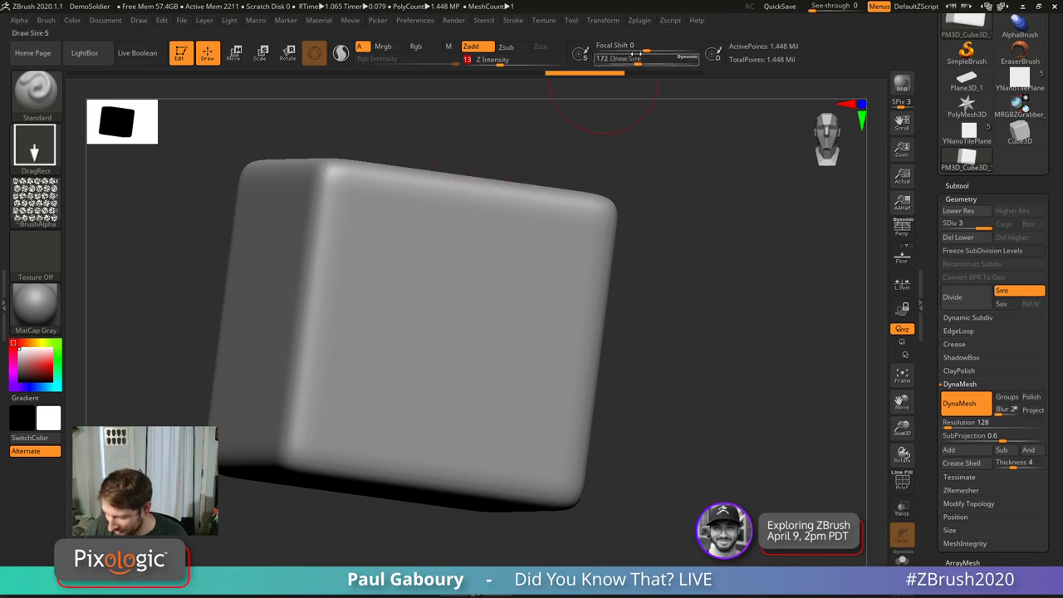
Step: Set the Z Intensity to 13 and Focal Shift to -100, and test the flower alpha on the cube's face, undoing each stamp
{"action": "mouse_move", "coordinate": [437, 335]}
{"action": "left_mouse_down"}
{"action": "mouse_move", "coordinate": [487, 387]}
{"action": "mouse_move", "coordinate": [516, 385]}
{"action": "mouse_move", "coordinate": [588, 324]}
{"action": "mouse_move", "coordinate": [595, 354]}
{"action": "left_mouse_up"}
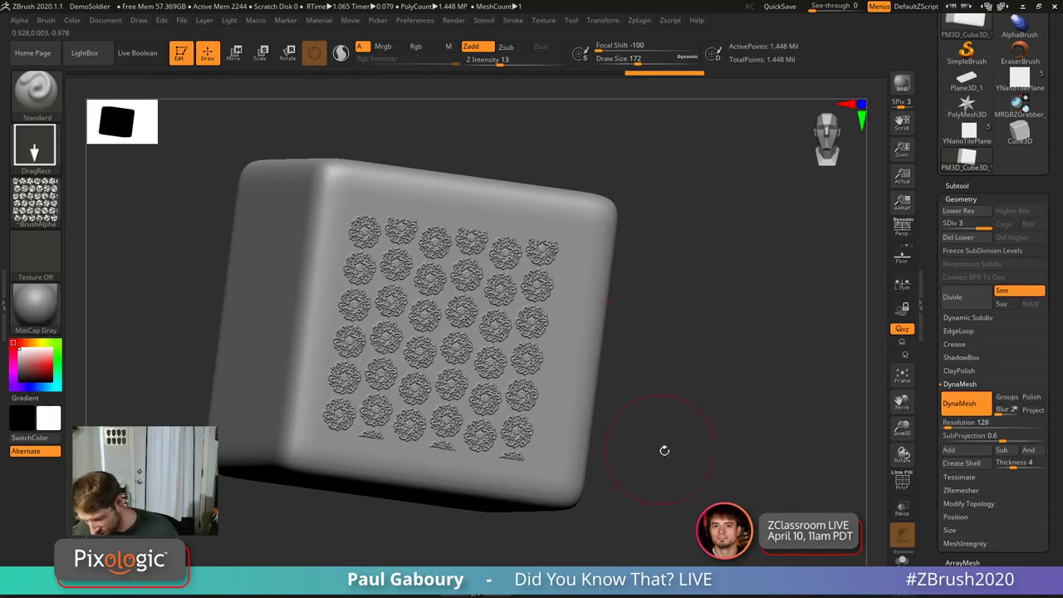
{"action": "right_click_drag", "start_coordinate": [664, 450], "coordinate": [572, 387]}
{"action": "key", "text": "ctrl+z"}
{"action": "mouse_move", "coordinate": [446, 318]}
{"action": "left_mouse_down"}
{"action": "mouse_move", "coordinate": [479, 353]}
{"action": "mouse_move", "coordinate": [572, 407]}
{"action": "mouse_move", "coordinate": [615, 318]}
{"action": "mouse_move", "coordinate": [624, 407]}
{"action": "left_mouse_up"}
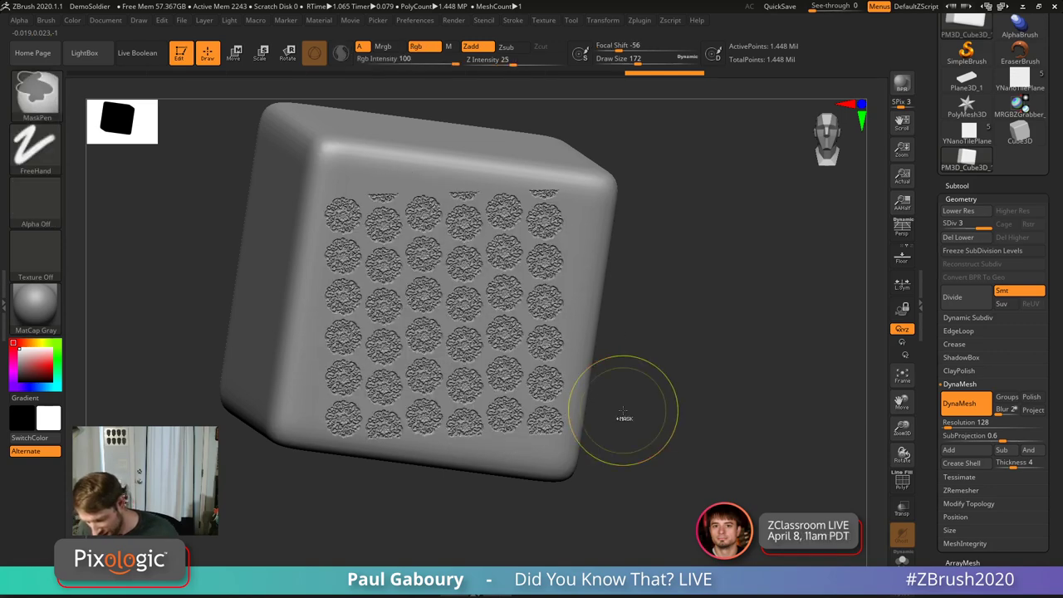
{"action": "key", "text": "ctrl+z"}
Step: Set the flower alpha's horizontal and vertical tiles to 4 each
{"action": "left_click", "coordinate": [21, 21]}
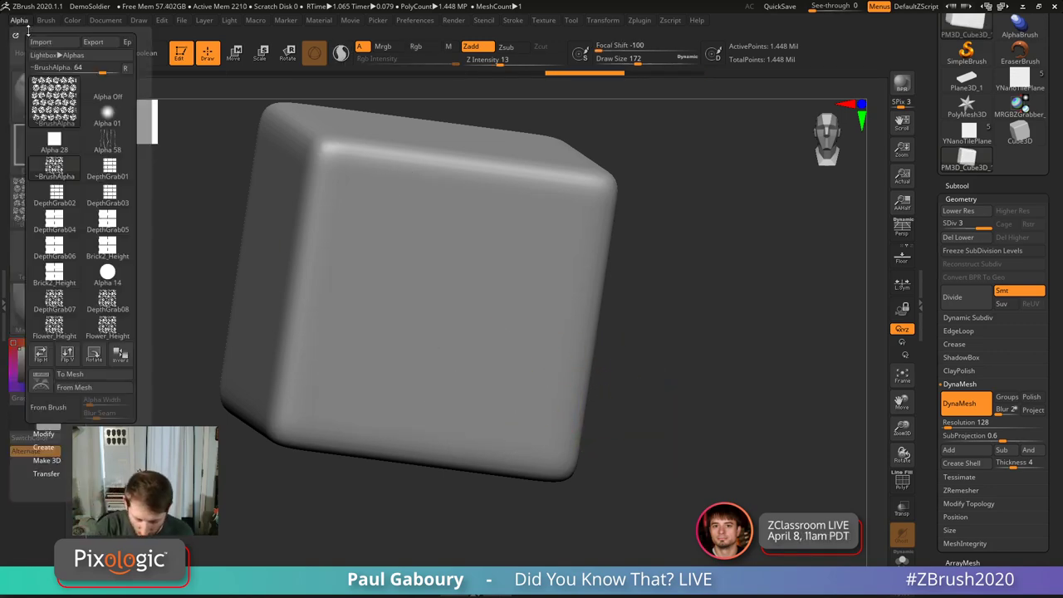
{"action": "left_click", "coordinate": [127, 68]}
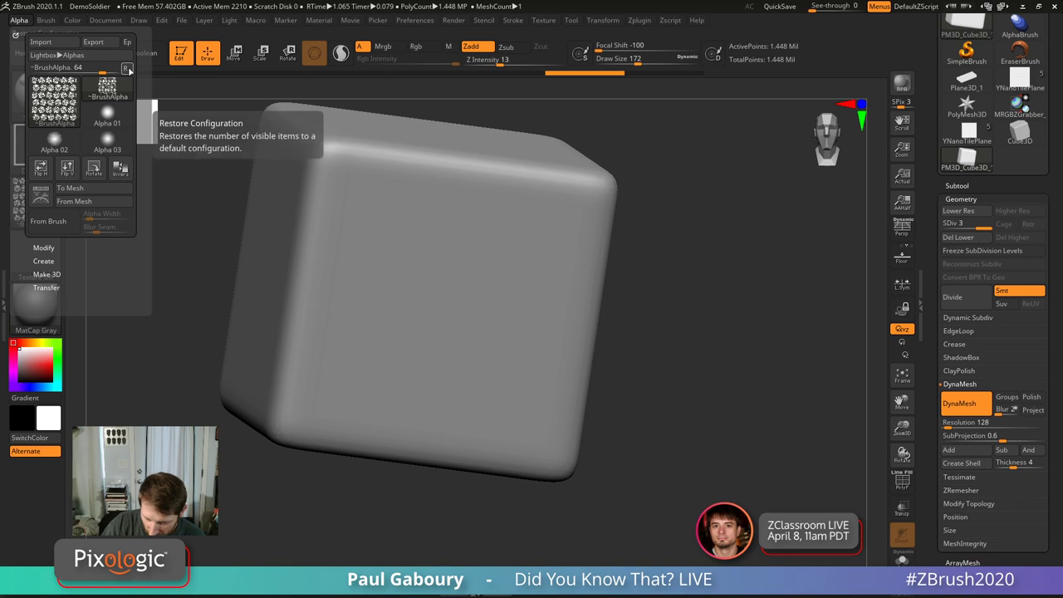
{"action": "left_click", "coordinate": [48, 247]}
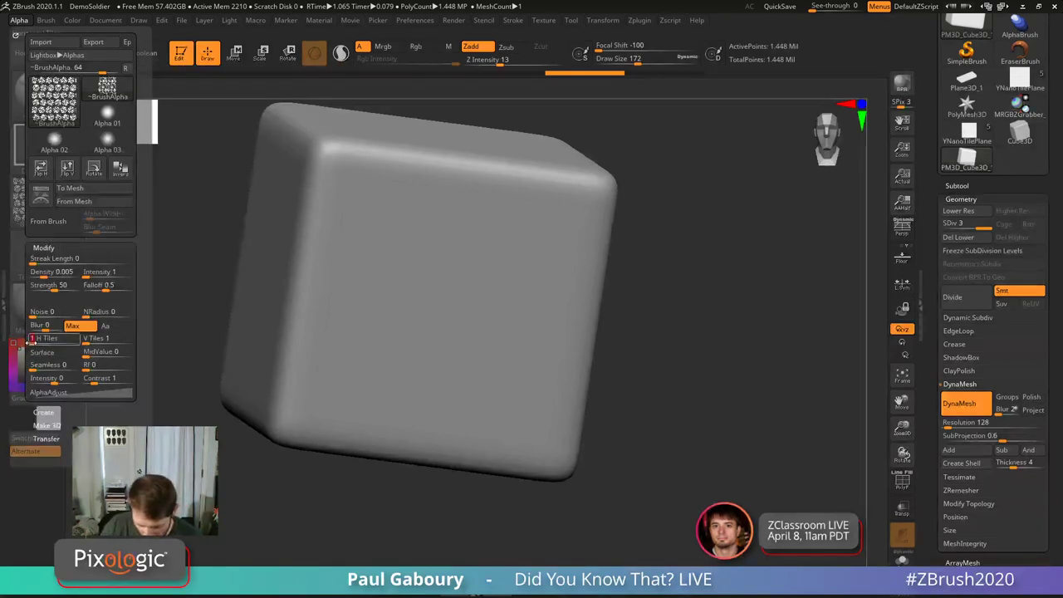
{"action": "type", "text": "4"}
{"action": "key", "text": "Return"}
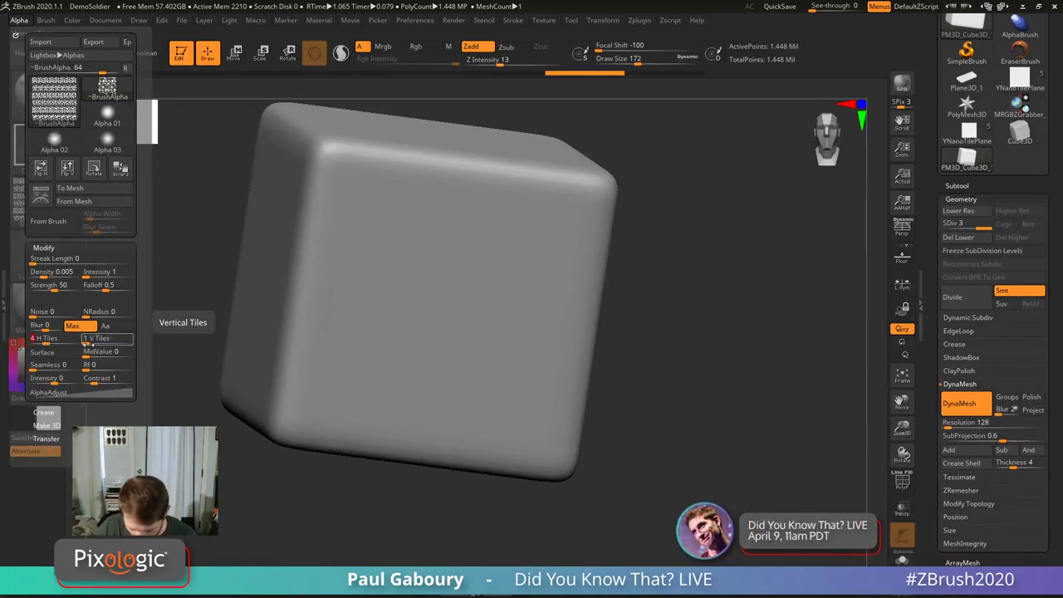
{"action": "left_click", "coordinate": [87, 341]}
{"action": "type", "text": "4"}
{"action": "key", "text": "Return"}
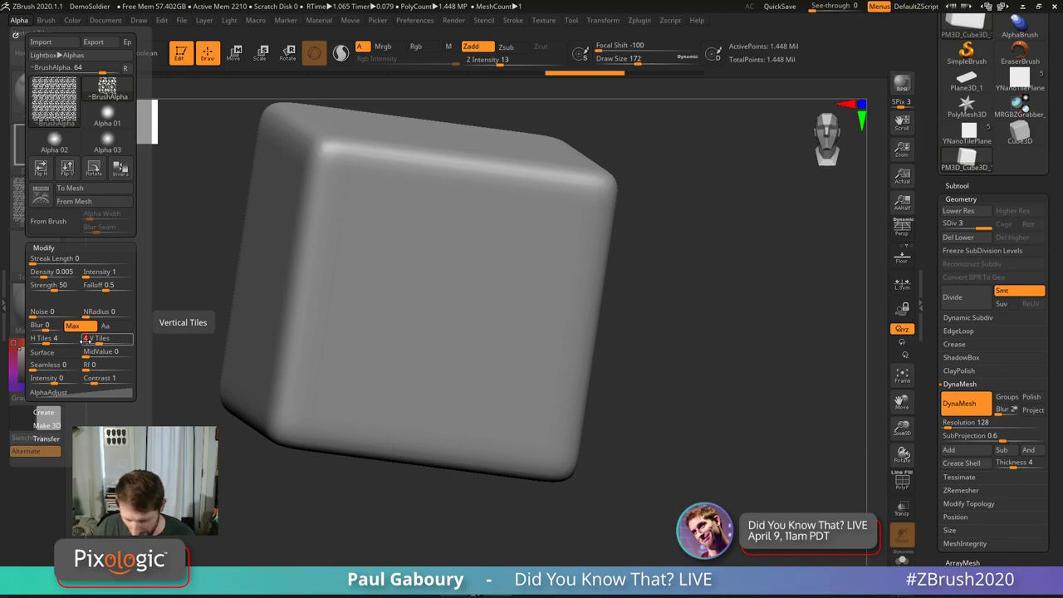
Step: Stamp the tiled flower alpha across the cube's face at different sizes, undoing the stamps
{"action": "mouse_move", "coordinate": [463, 331]}
{"action": "left_mouse_down"}
{"action": "mouse_move", "coordinate": [539, 394]}
{"action": "mouse_move", "coordinate": [625, 323]}
{"action": "mouse_move", "coordinate": [665, 334]}
{"action": "mouse_move", "coordinate": [729, 321]}
{"action": "left_mouse_up"}
{"action": "left_click_drag", "start_coordinate": [675, 344], "coordinate": [683, 308]}
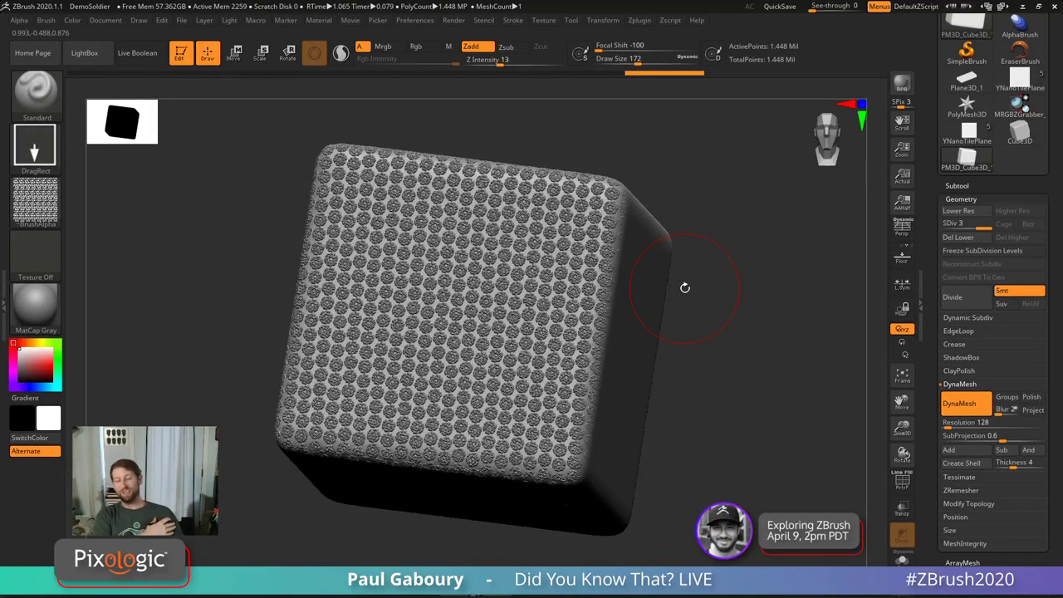
{"action": "key", "text": "ctrl+z"}
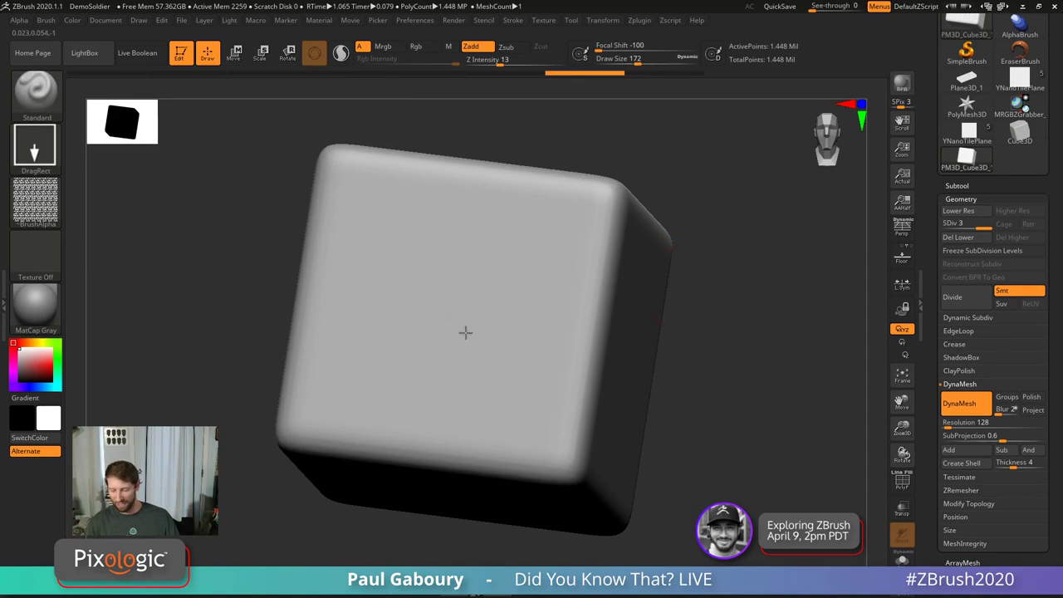
{"action": "mouse_move", "coordinate": [465, 332]}
{"action": "left_mouse_down"}
{"action": "mouse_move", "coordinate": [546, 380]}
{"action": "mouse_move", "coordinate": [593, 326]}
{"action": "mouse_move", "coordinate": [593, 304]}
{"action": "mouse_move", "coordinate": [595, 331]}
{"action": "left_mouse_up"}
{"action": "key", "text": "ctrl+z"}
{"action": "mouse_move", "coordinate": [675, 395]}
{"action": "left_mouse_down", "text": "shift"}
{"action": "mouse_move", "coordinate": [787, 493]}
{"action": "mouse_move", "coordinate": [455, 359]}
{"action": "mouse_move", "coordinate": [558, 397]}
{"action": "mouse_move", "coordinate": [585, 448]}
{"action": "left_mouse_up", "text": "shift"}
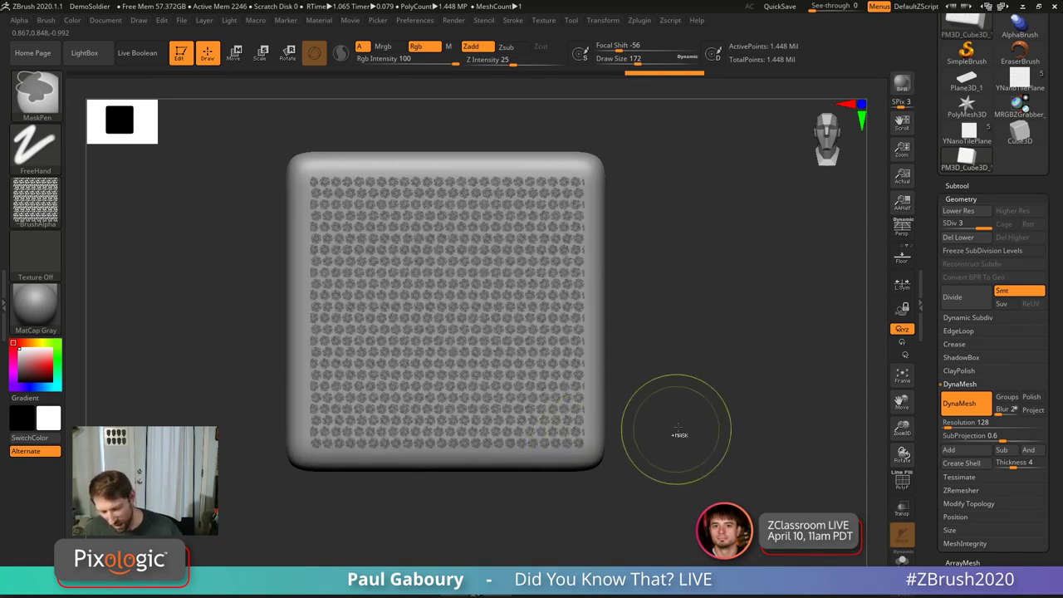
Step: Turn off the MaskPen brush's alpha and test a mask on the cube's front face, clearing it again
{"action": "left_click", "coordinate": [656, 466], "text": "ctrl"}
{"action": "left_click", "coordinate": [35, 201]}
{"action": "left_click", "coordinate": [104, 257]}
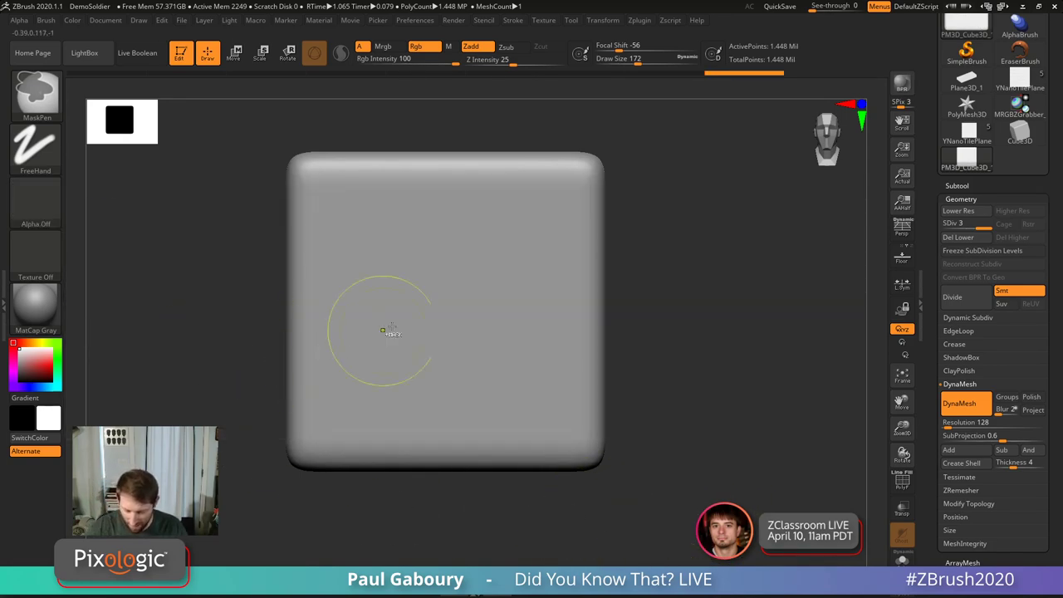
{"action": "left_click_drag", "start_coordinate": [407, 284], "coordinate": [585, 420], "text": "ctrl"}
{"action": "mouse_move", "coordinate": [673, 350]}
{"action": "left_mouse_down", "text": "ctrl"}
{"action": "mouse_move", "coordinate": [706, 440]}
{"action": "mouse_move", "coordinate": [729, 447]}
{"action": "left_mouse_up", "text": "ctrl"}
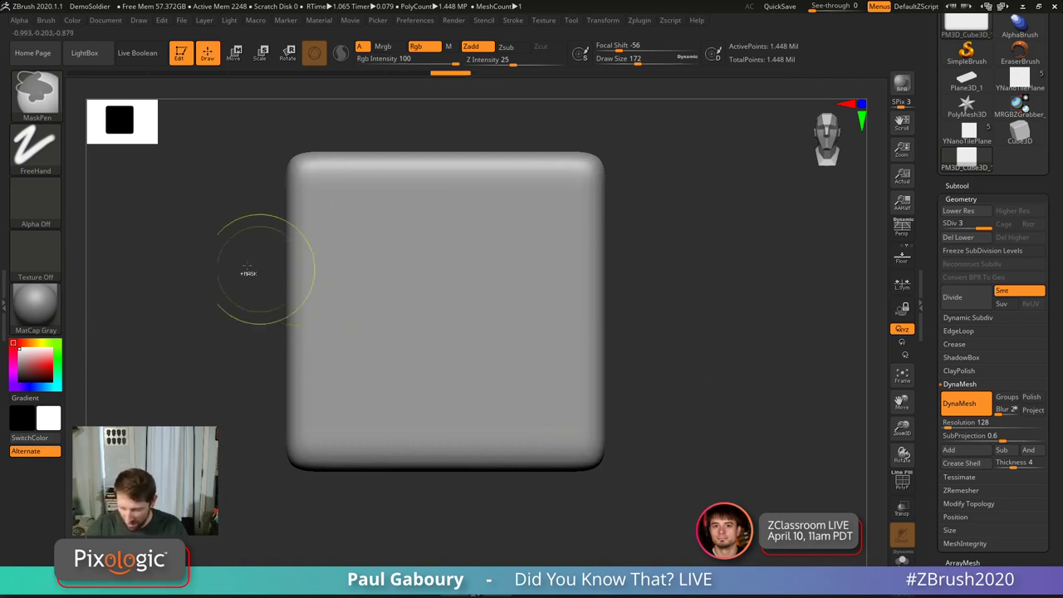
Step: Mask a square frame on the cube's front face and invert the mask
{"action": "mouse_move", "coordinate": [189, 250]}
{"action": "left_mouse_down", "text": "ctrl"}
{"action": "mouse_move", "coordinate": [340, 387]}
{"action": "mouse_move", "coordinate": [553, 386]}
{"action": "mouse_move", "coordinate": [577, 432]}
{"action": "left_mouse_up", "text": "ctrl"}
{"action": "mouse_move", "coordinate": [484, 474]}
{"action": "left_mouse_down", "text": "ctrl"}
{"action": "mouse_move", "coordinate": [565, 527]}
{"action": "mouse_move", "coordinate": [446, 299]}
{"action": "mouse_move", "coordinate": [522, 397]}
{"action": "mouse_move", "coordinate": [538, 400]}
{"action": "left_mouse_up", "text": "ctrl"}
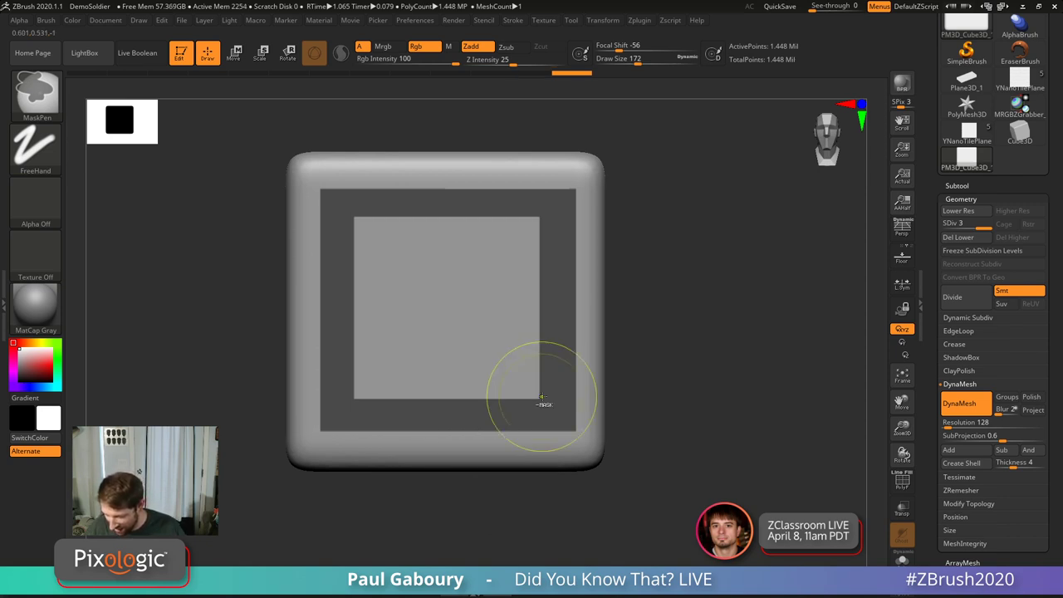
{"action": "left_click", "coordinate": [702, 468], "text": "ctrl"}
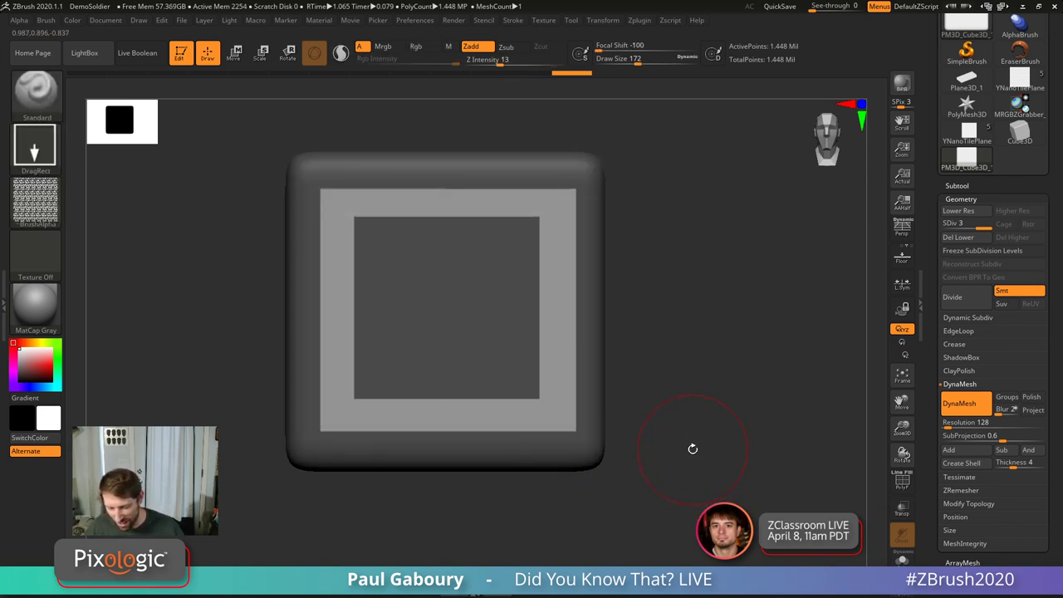
Step: Stamp the tiled flower alpha across the unmasked frame and clear the mask
{"action": "mouse_move", "coordinate": [532, 324]}
{"action": "left_mouse_down"}
{"action": "mouse_move", "coordinate": [631, 390]}
{"action": "mouse_move", "coordinate": [648, 361]}
{"action": "mouse_move", "coordinate": [641, 241]}
{"action": "mouse_move", "coordinate": [670, 323]}
{"action": "mouse_move", "coordinate": [741, 401]}
{"action": "left_mouse_up"}
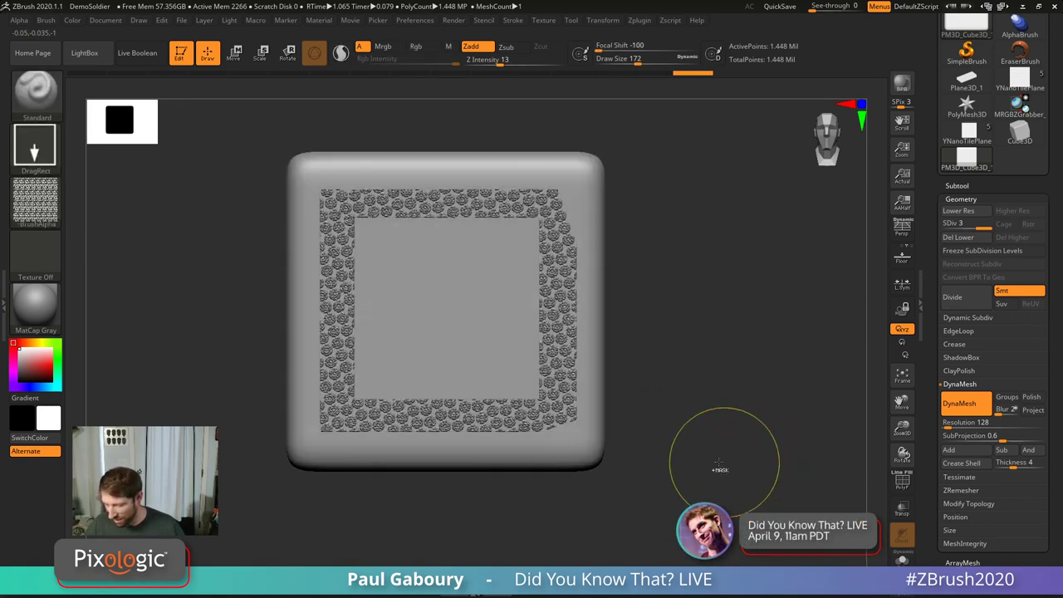
{"action": "left_click_drag", "start_coordinate": [437, 505], "coordinate": [648, 437]}
{"action": "right_click_drag", "start_coordinate": [648, 437], "coordinate": [638, 437], "text": "ctrl"}
{"action": "left_click_drag", "start_coordinate": [638, 437], "coordinate": [629, 437], "text": "shift"}
Step: Undo the flower stamp and the frame mask to restore the plain cube
{"action": "key", "text": "ctrl+z"}
{"action": "key", "text": "ctrl+z"}
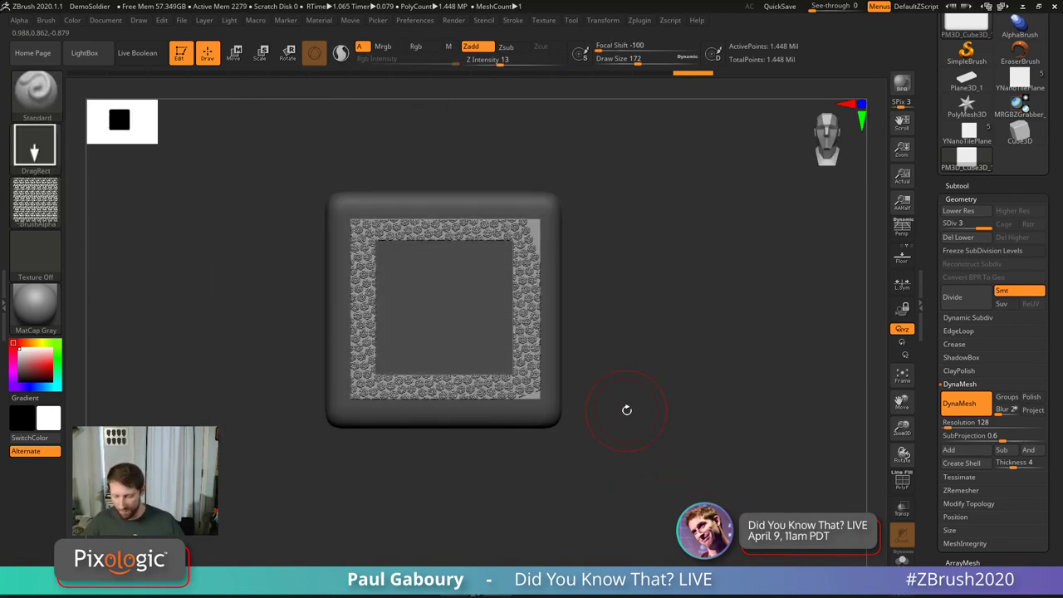
{"action": "mouse_move", "coordinate": [657, 329]}
{"action": "left_mouse_down", "text": "ctrl"}
{"action": "mouse_move", "coordinate": [706, 418]}
{"action": "mouse_move", "coordinate": [578, 437]}
{"action": "left_mouse_up", "text": "ctrl"}
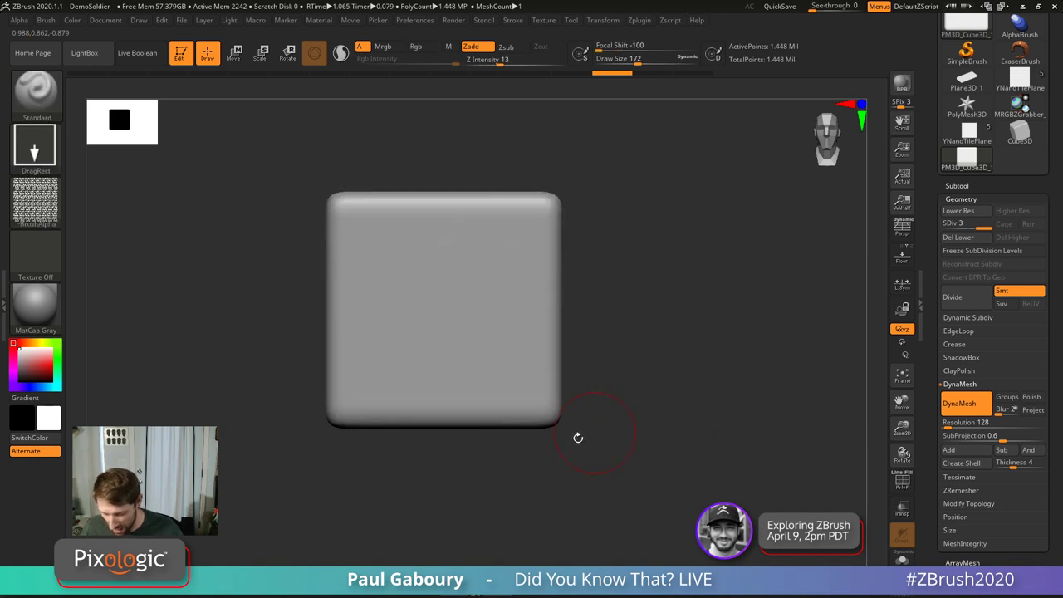
Step: Reset the flower alpha's horizontal and vertical tiles to 1
{"action": "left_click", "coordinate": [19, 21]}
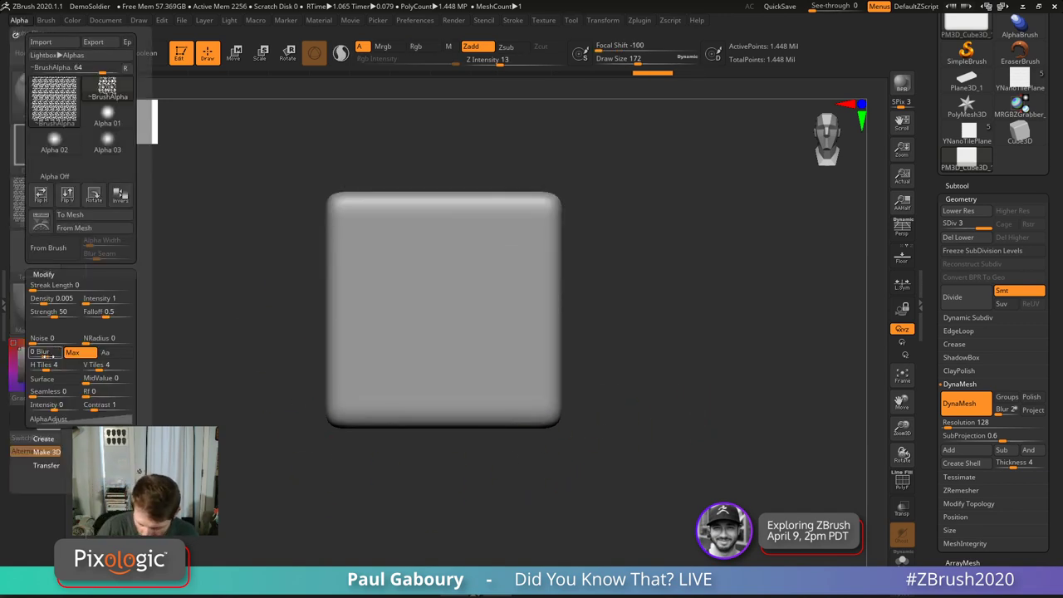
{"action": "left_click", "coordinate": [108, 367]}
{"action": "key", "text": "Return"}
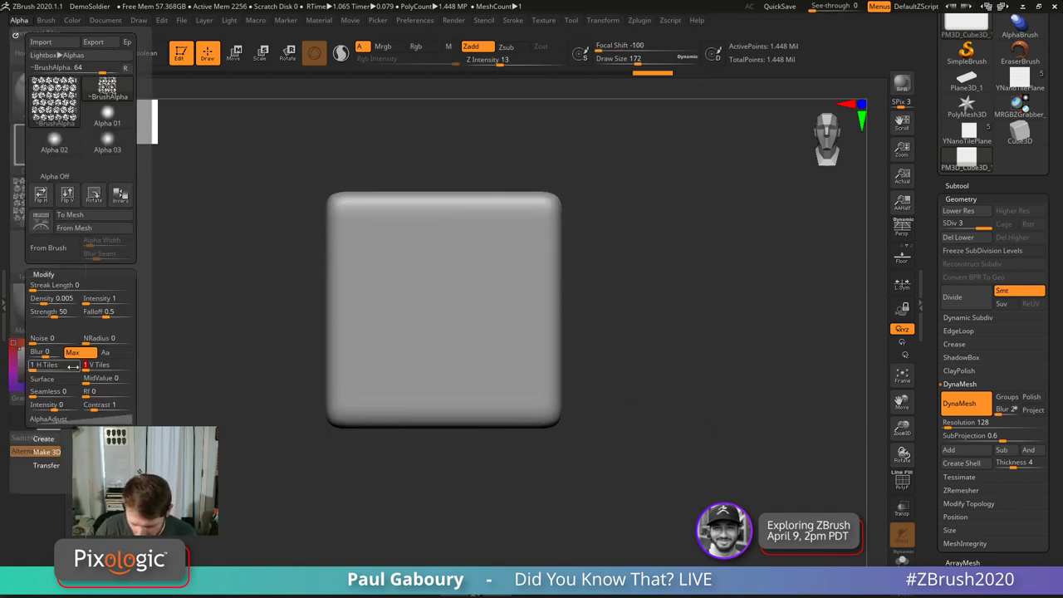
Step: Switch the brush to the Dots stroke and set its Draw Size to 136
{"action": "left_click", "coordinate": [35, 147]}
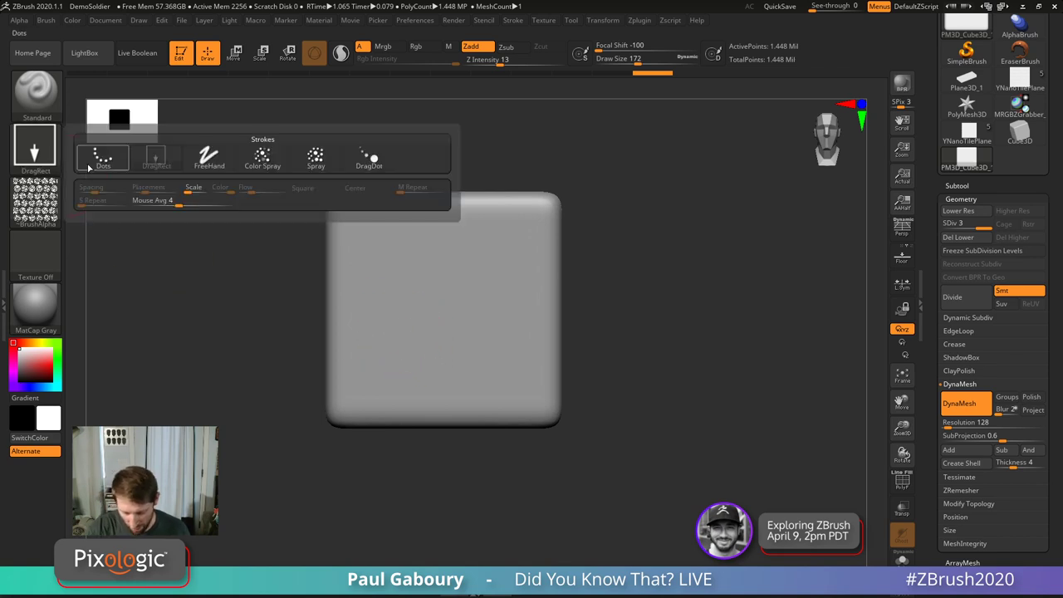
{"action": "left_click", "coordinate": [118, 164]}
{"action": "right_click_drag", "start_coordinate": [394, 311], "coordinate": [408, 329], "text": "ctrl"}
{"action": "key", "text": "s"}
{"action": "left_click_drag", "start_coordinate": [399, 326], "coordinate": [390, 327]}
Step: Brush a curved diagonal band of the flower alpha across the cube's front face, undoing and redrawing it twice
{"action": "mouse_move", "coordinate": [342, 418]}
{"action": "left_mouse_down"}
{"action": "mouse_move", "coordinate": [510, 191]}
{"action": "mouse_move", "coordinate": [606, 162]}
{"action": "left_mouse_up"}
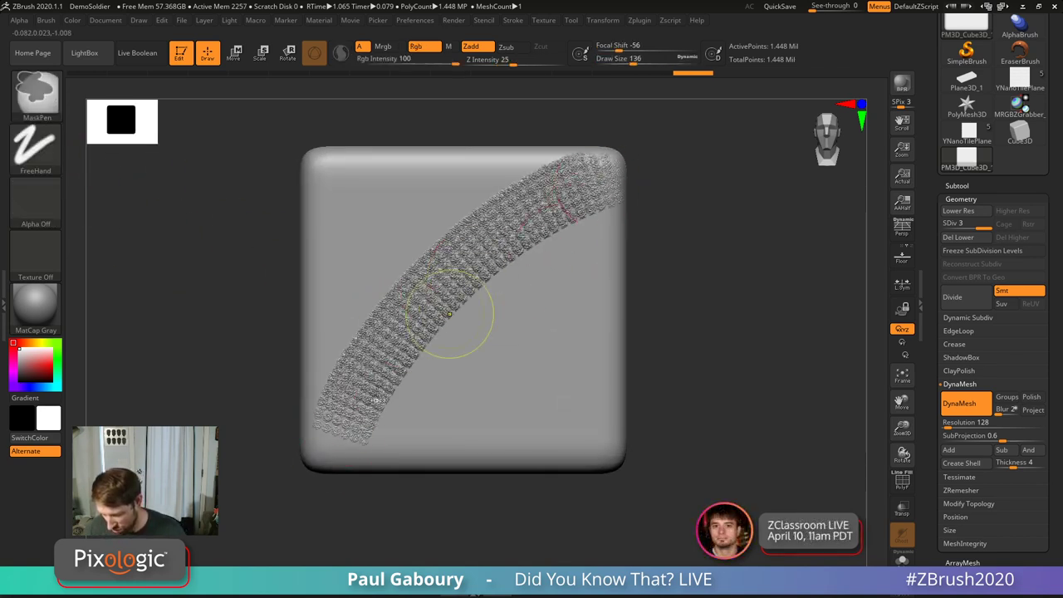
{"action": "key", "text": "ctrl+z"}
{"action": "mouse_move", "coordinate": [341, 422]}
{"action": "left_mouse_down"}
{"action": "mouse_move", "coordinate": [462, 235]}
{"action": "mouse_move", "coordinate": [594, 175]}
{"action": "left_mouse_up"}
{"action": "key", "text": "ctrl+z"}
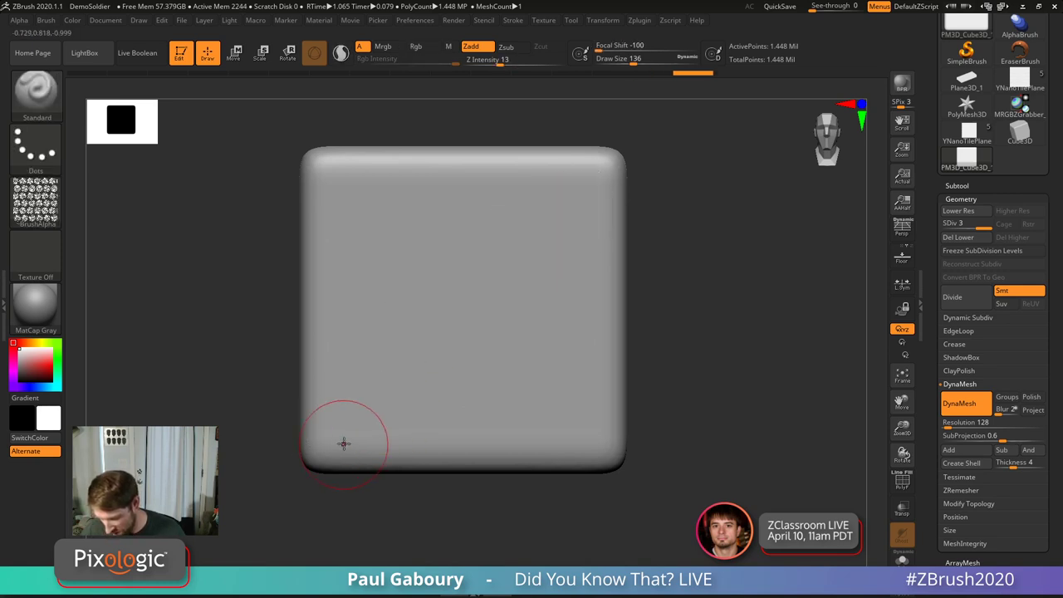
{"action": "left_click_drag", "start_coordinate": [344, 441], "coordinate": [605, 172]}
{"action": "key", "text": "ctrl"}
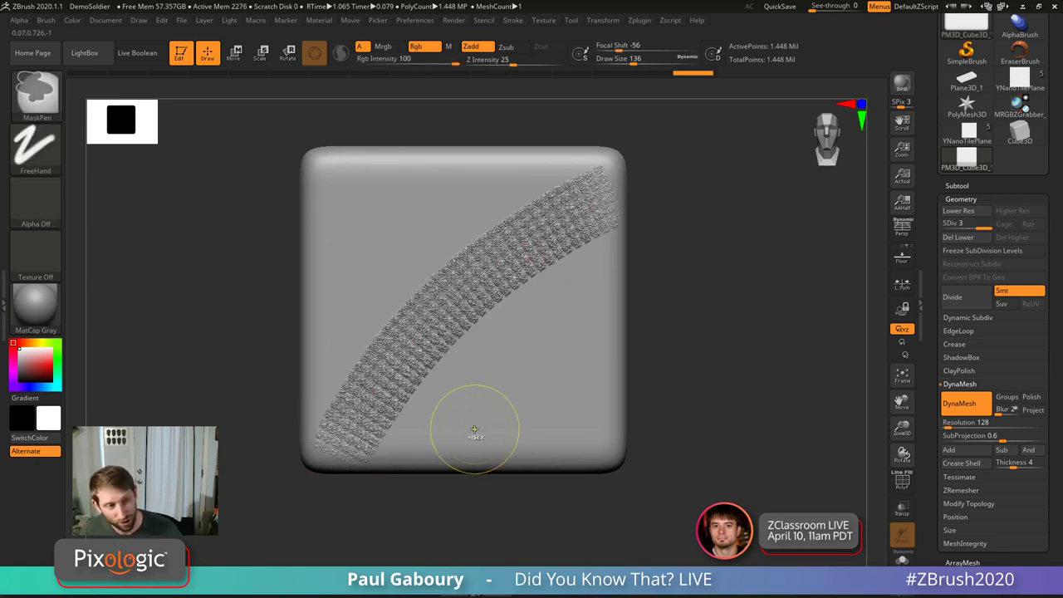
Step: Undo the flower band, try two parallel diagonal bands across the enlarged front face of the cube, and undo both
{"action": "key", "text": "ctrl+z"}
{"action": "key", "text": "f"}
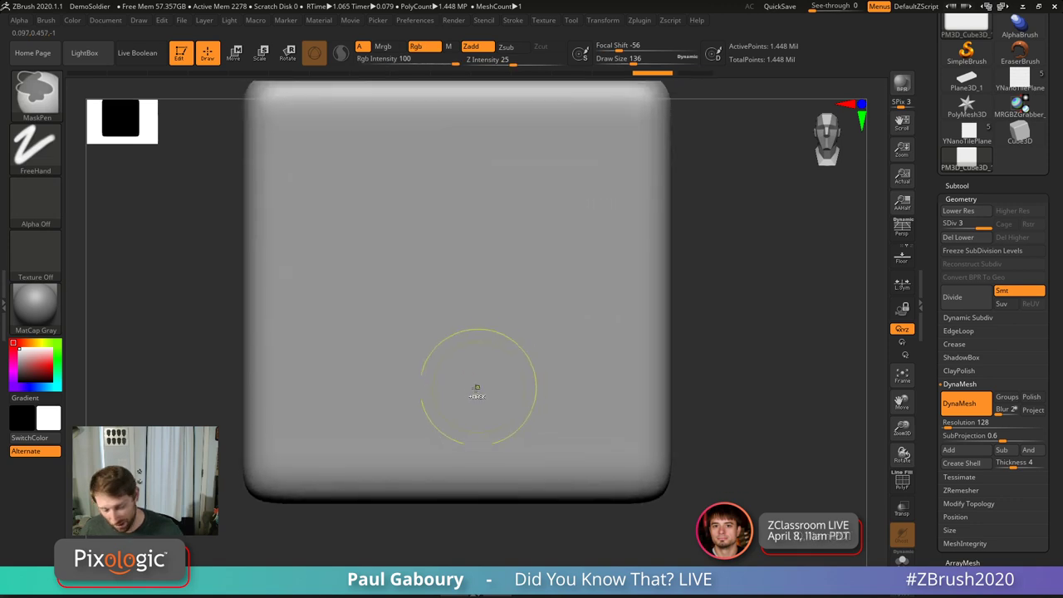
{"action": "mouse_move", "coordinate": [304, 432]}
{"action": "left_mouse_down"}
{"action": "mouse_move", "coordinate": [407, 266]}
{"action": "mouse_move", "coordinate": [582, 133]}
{"action": "left_mouse_up"}
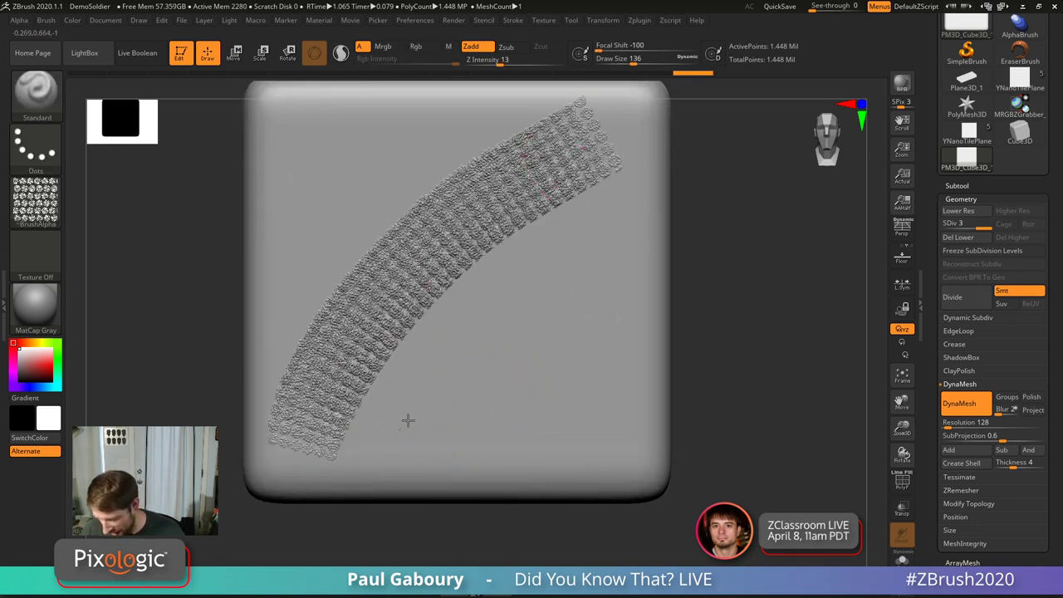
{"action": "left_click_drag", "start_coordinate": [408, 421], "coordinate": [635, 204]}
{"action": "key", "text": "ctrl+z"}
{"action": "key", "text": "ctrl+z"}
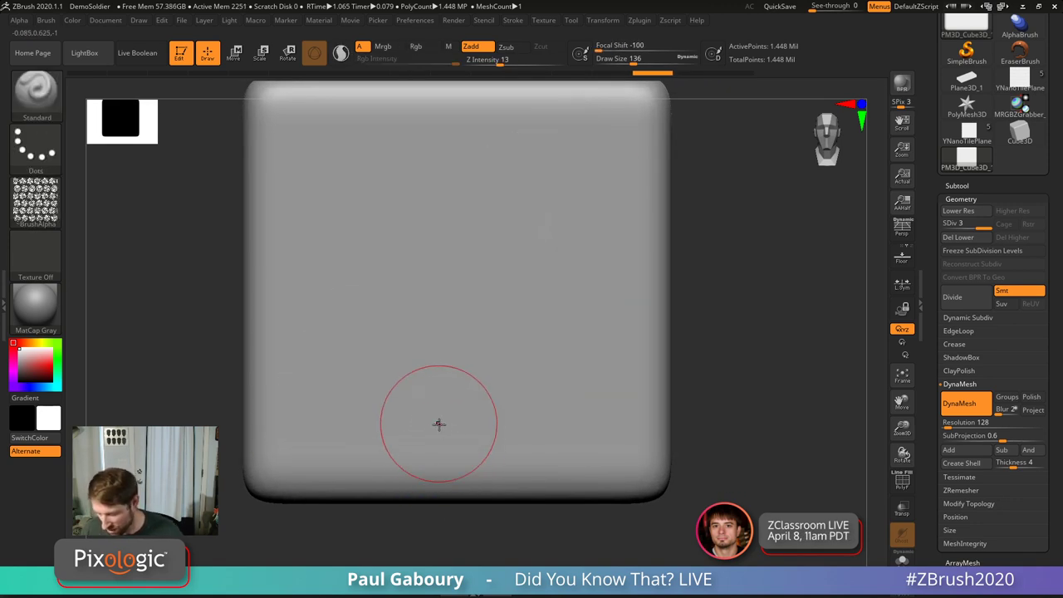
Step: Set the Draw Size to 77, try a narrower diagonal flower band across the cube's front face, and undo it
{"action": "key", "text": "s"}
{"action": "left_click_drag", "start_coordinate": [464, 345], "coordinate": [462, 345]}
{"action": "mouse_move", "coordinate": [299, 444]}
{"action": "left_mouse_down"}
{"action": "mouse_move", "coordinate": [324, 386]}
{"action": "mouse_move", "coordinate": [538, 170]}
{"action": "left_mouse_up"}
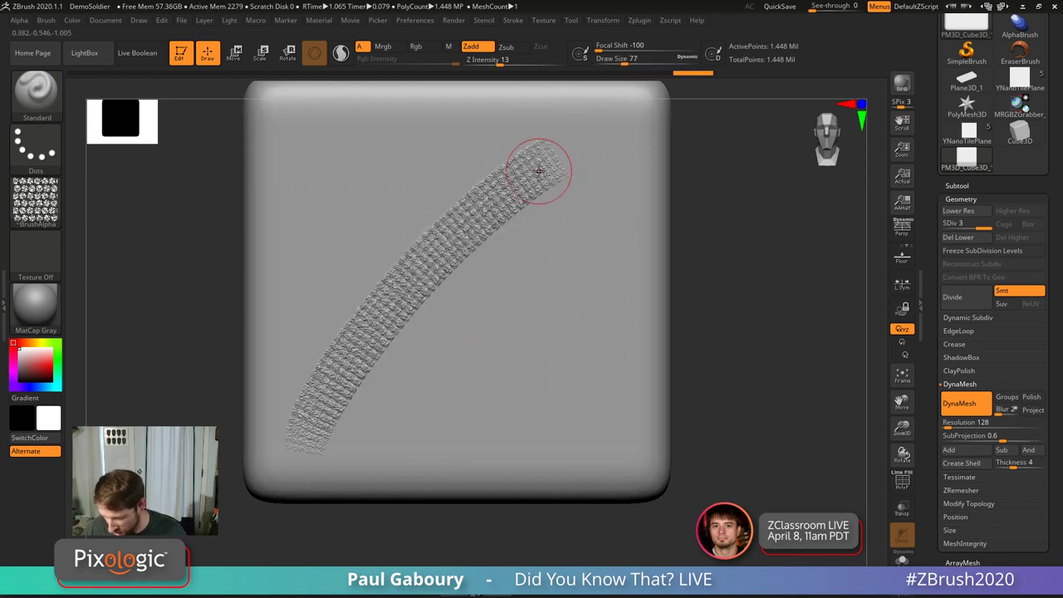
{"action": "key", "text": "ctrl+z"}
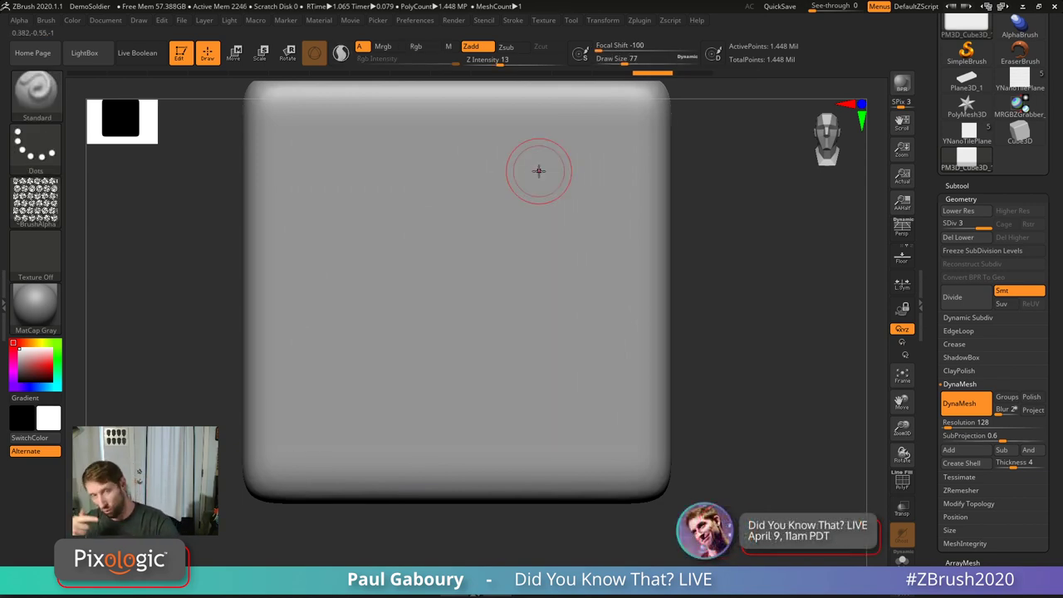
Step: Enable Roll in the stroke modifiers and brush two parallel diagonal flower bands across the cube's front face
{"action": "left_click", "coordinate": [514, 20]}
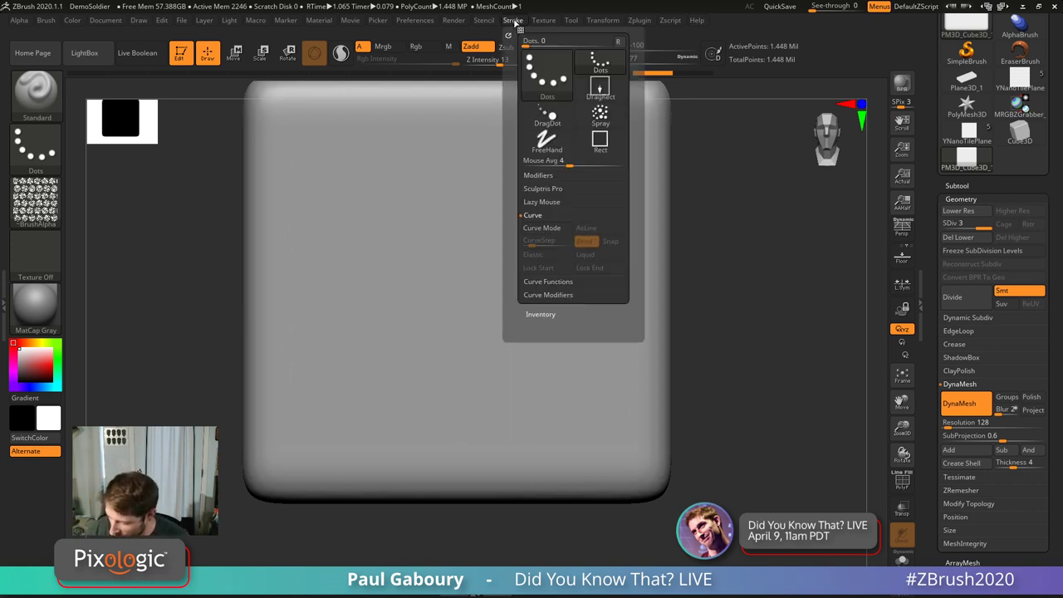
{"action": "left_click", "coordinate": [555, 176]}
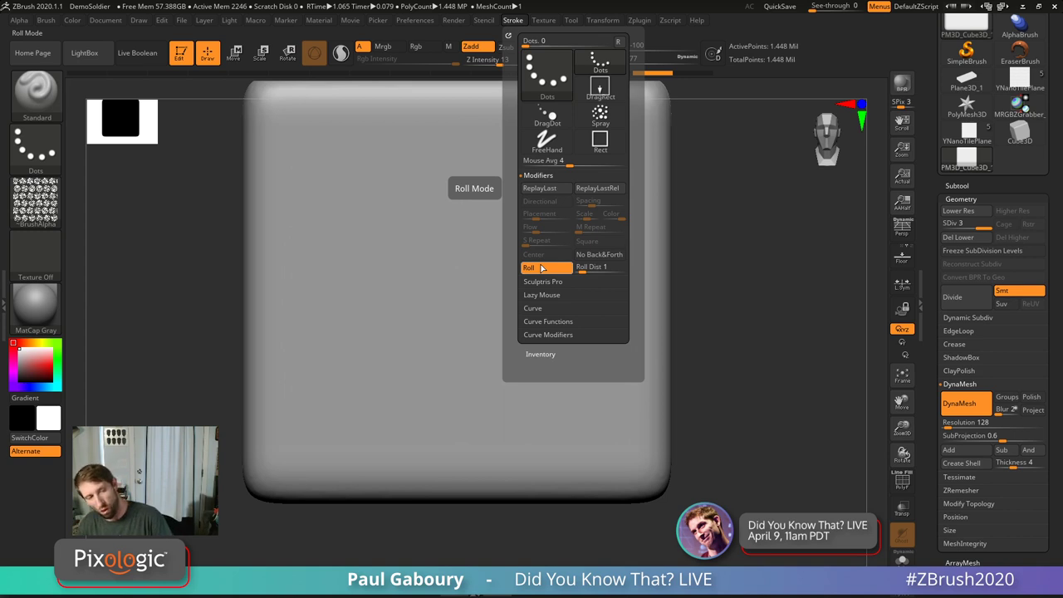
{"action": "mouse_move", "coordinate": [293, 457]}
{"action": "left_mouse_down"}
{"action": "mouse_move", "coordinate": [442, 267]}
{"action": "mouse_move", "coordinate": [584, 135]}
{"action": "left_mouse_up"}
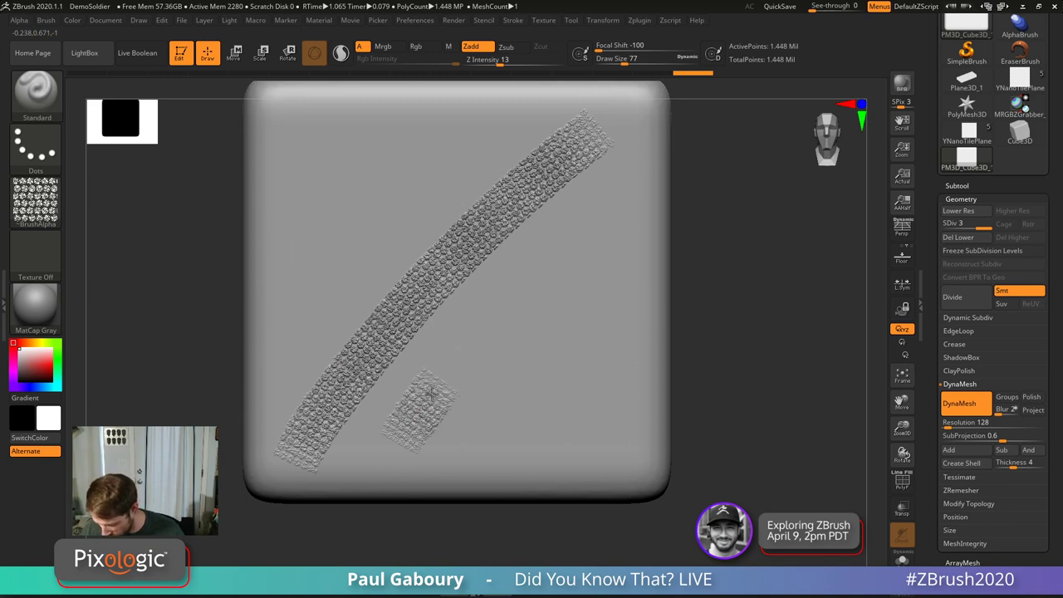
{"action": "left_click_drag", "start_coordinate": [457, 364], "coordinate": [653, 156]}
{"action": "right_click_drag", "start_coordinate": [546, 280], "coordinate": [575, 363], "text": "ctrl"}
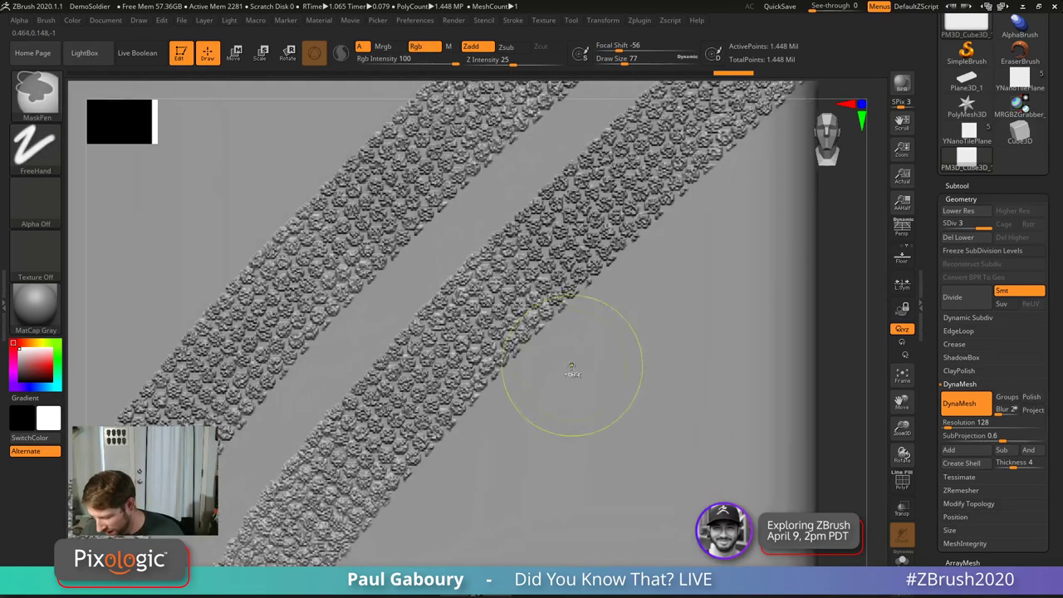
Step: Redraw the second flower band beside the first, inspect the rolled pattern up close, and undo both bands
{"action": "key", "text": "ctrl+z"}
{"action": "right_click_drag", "start_coordinate": [512, 411], "coordinate": [485, 301], "text": "alt"}
{"action": "left_click_drag", "start_coordinate": [352, 437], "coordinate": [410, 360]}
{"action": "right_click_drag", "start_coordinate": [420, 361], "coordinate": [437, 380], "text": "ctrl"}
{"action": "key", "text": "ctrl+z"}
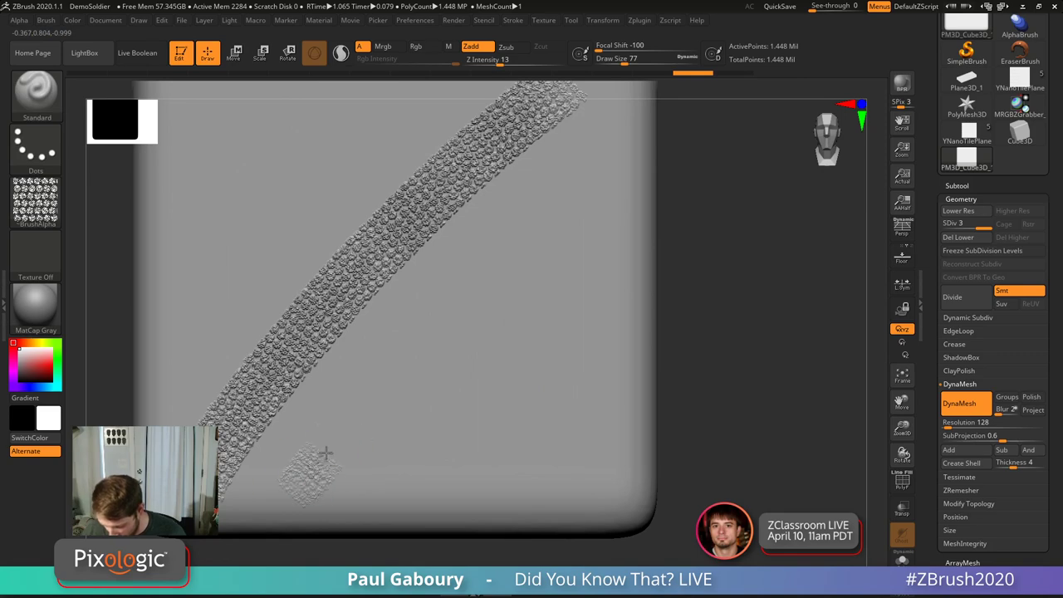
{"action": "left_click_drag", "start_coordinate": [326, 453], "coordinate": [613, 191]}
{"action": "right_click_drag", "start_coordinate": [544, 307], "coordinate": [478, 412], "text": "ctrl"}
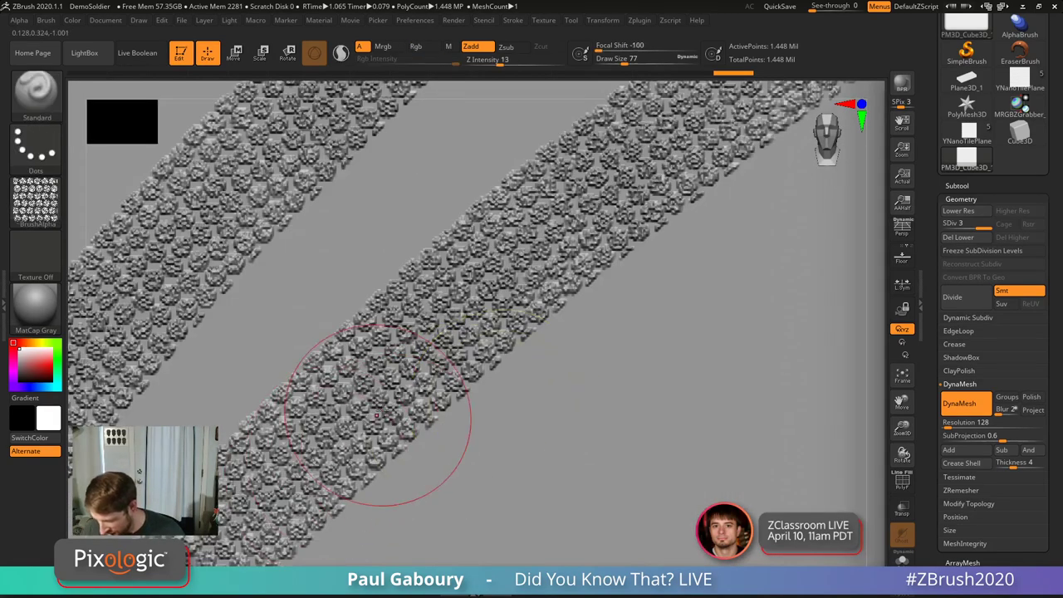
{"action": "right_click_drag", "start_coordinate": [586, 314], "coordinate": [492, 337], "text": "ctrl"}
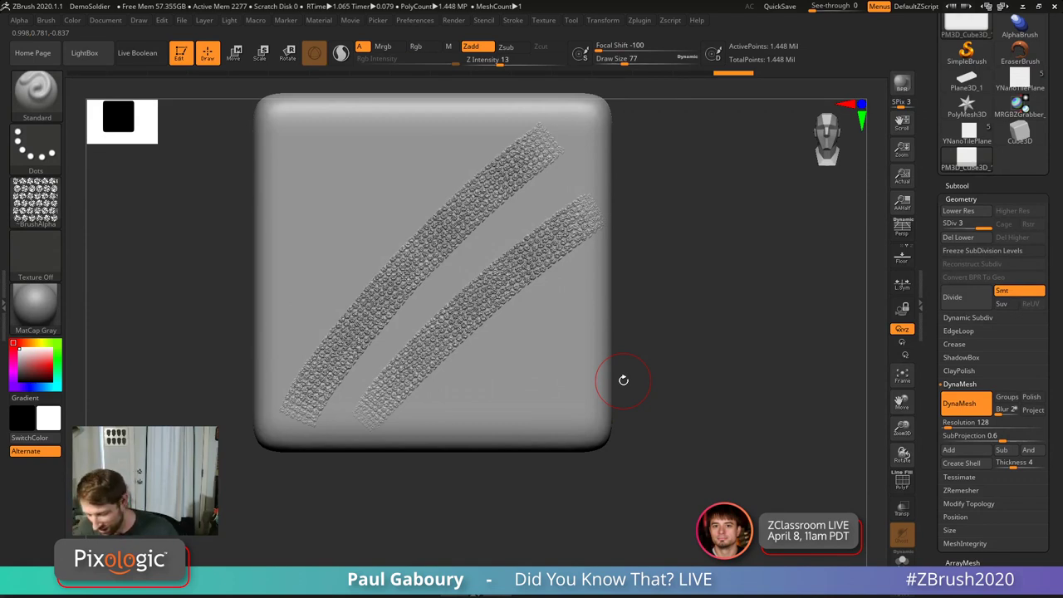
{"action": "key", "text": "ctrl+z"}
{"action": "key", "text": "ctrl+z"}
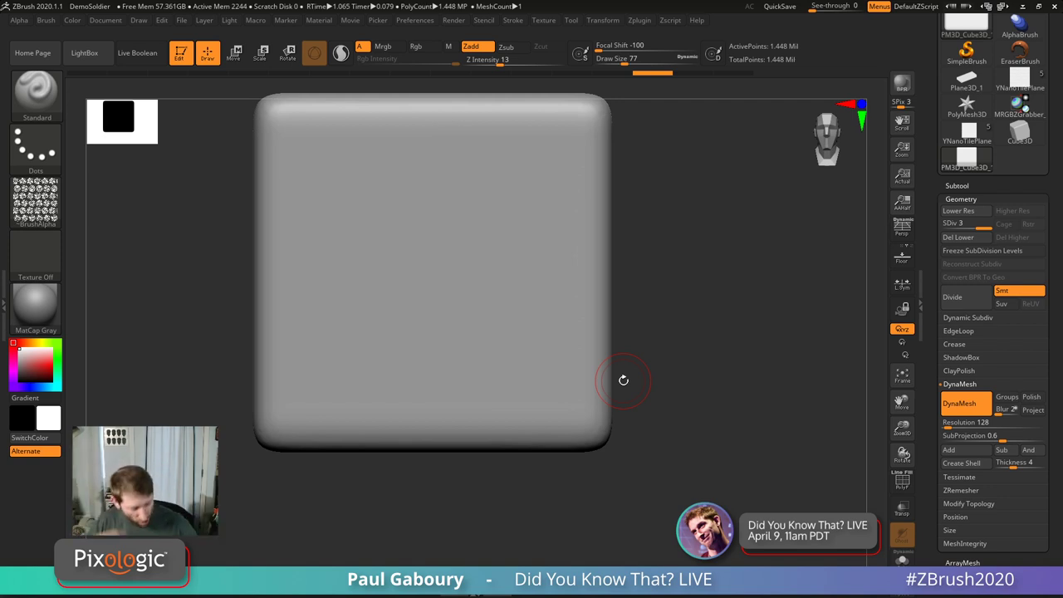
Step: Load the Nickz_humanMaleAverage tool from LightBox and frame its upper body at a three-quarter angle
{"action": "key", "text": "comma"}
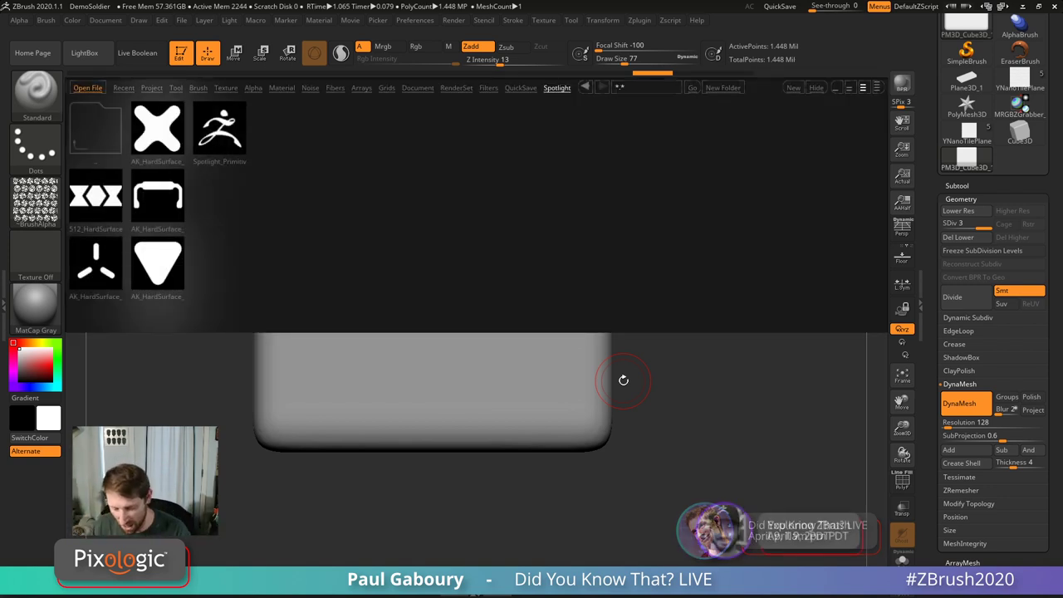
{"action": "left_click", "coordinate": [176, 88]}
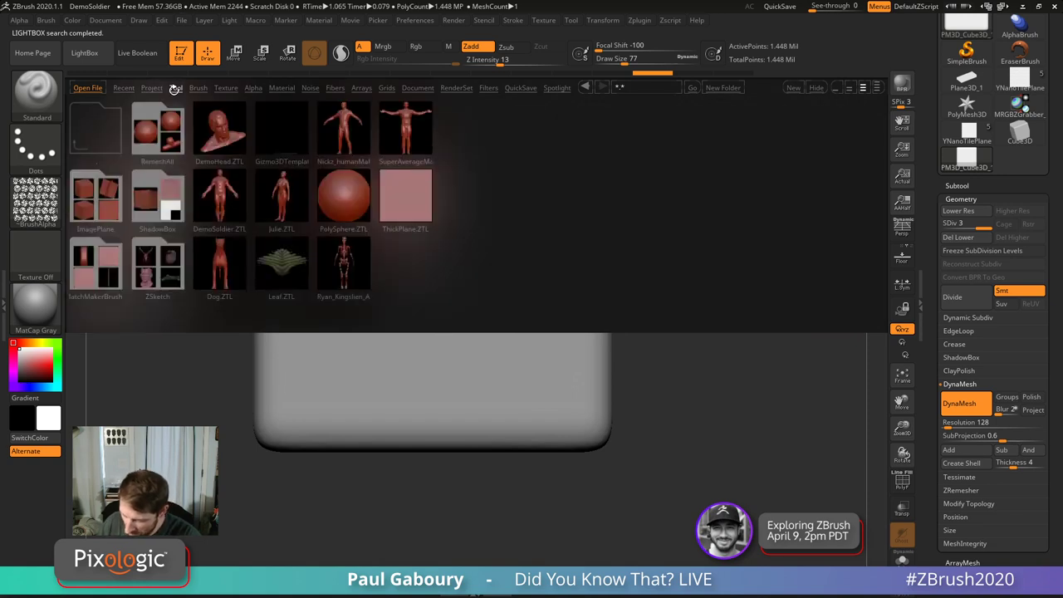
{"action": "double_click", "coordinate": [361, 150]}
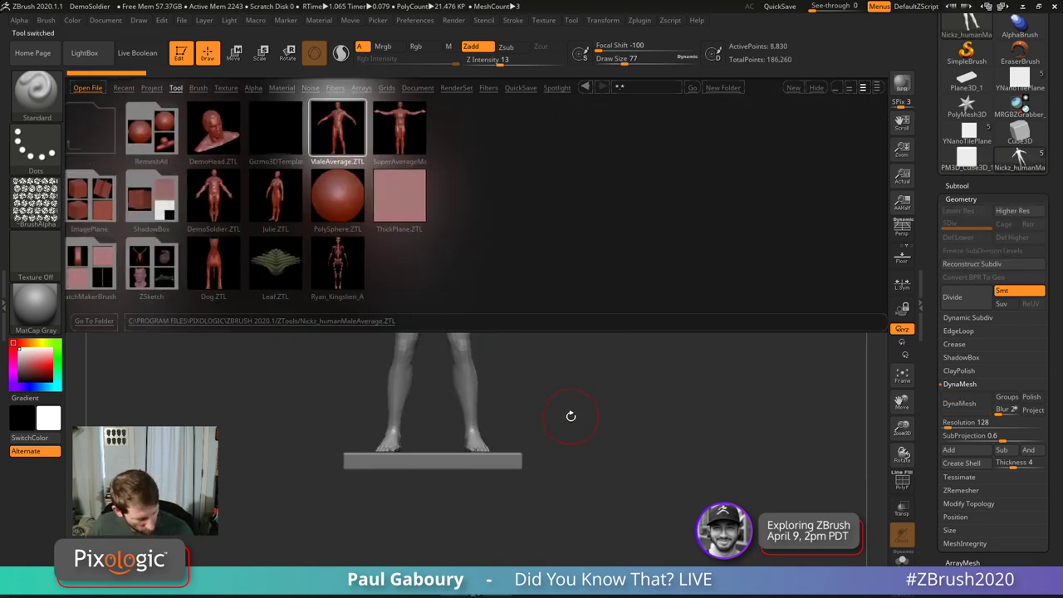
{"action": "key", "text": "comma"}
{"action": "left_click_drag", "start_coordinate": [620, 401], "coordinate": [600, 394]}
{"action": "left_click_drag", "start_coordinate": [540, 308], "coordinate": [596, 447], "text": "alt"}
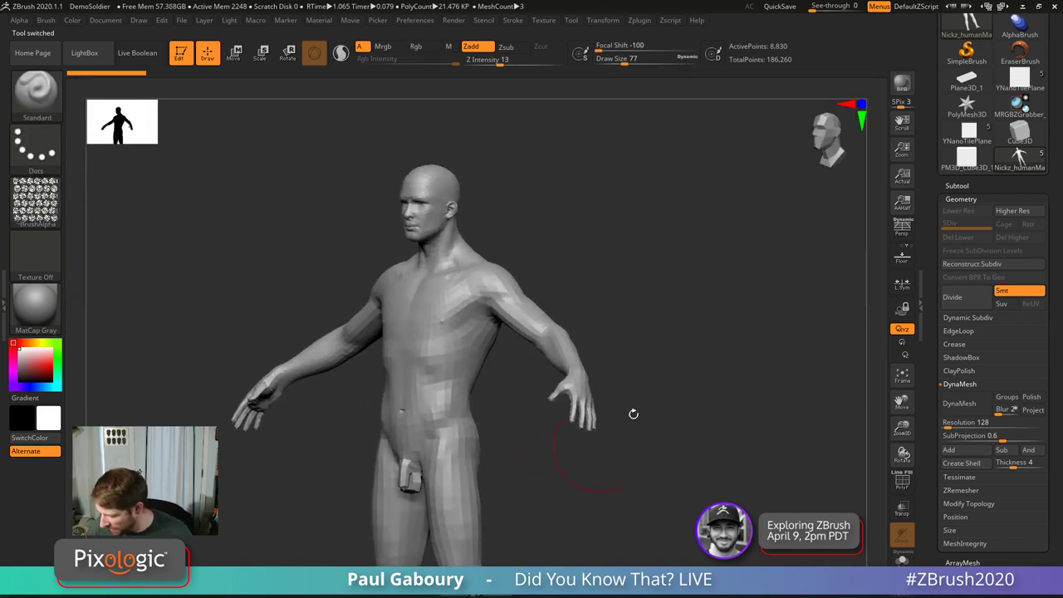
Step: Bake all layers of the Nickz_humanMaleAverage figure into its mesh
{"action": "left_click", "coordinate": [961, 200]}
{"action": "left_click", "coordinate": [957, 185]}
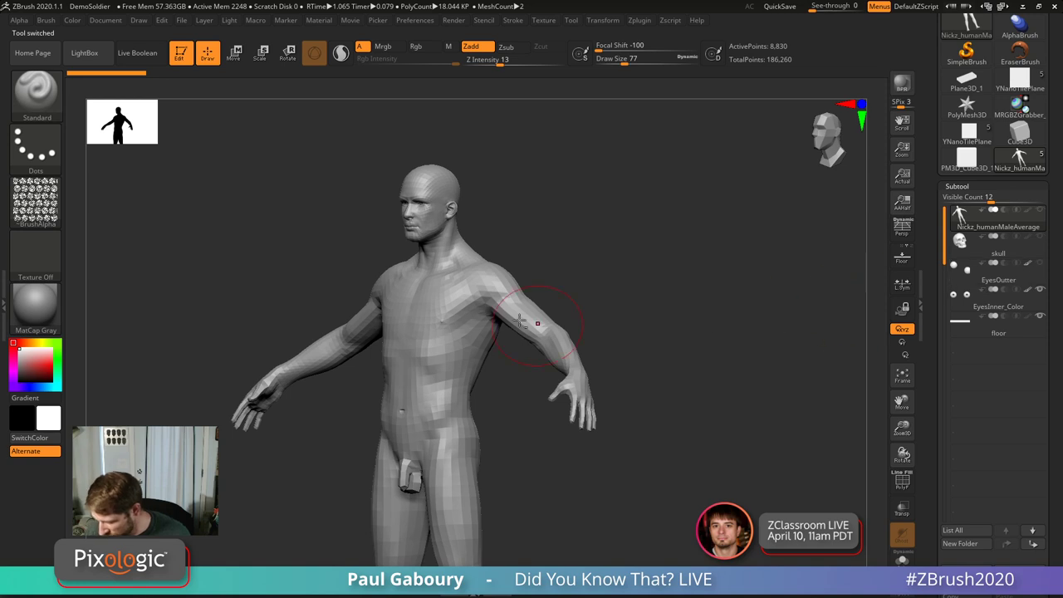
{"action": "right_click_drag", "start_coordinate": [519, 321], "coordinate": [536, 382], "text": "alt"}
{"action": "right_click_drag", "start_coordinate": [536, 383], "coordinate": [559, 498], "text": "ctrl"}
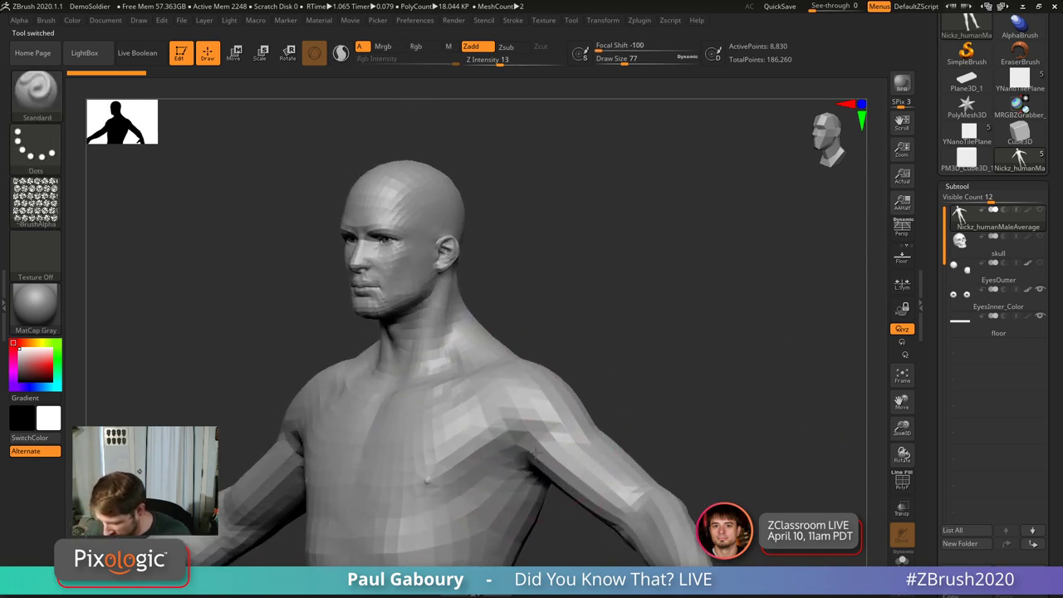
{"action": "left_click", "coordinate": [962, 185]}
{"action": "left_click", "coordinate": [956, 240]}
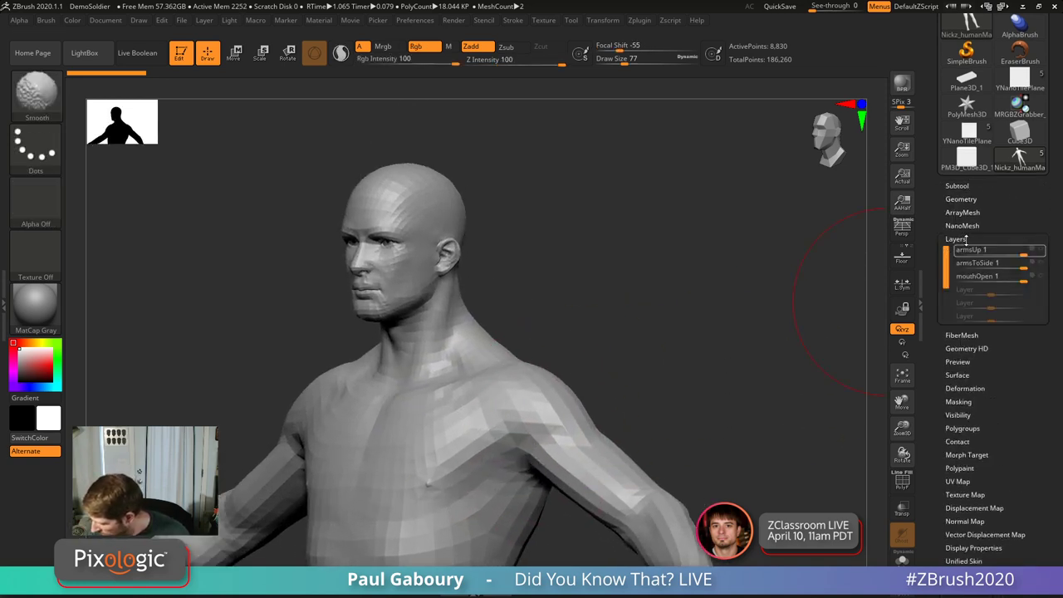
{"action": "left_click", "coordinate": [975, 420]}
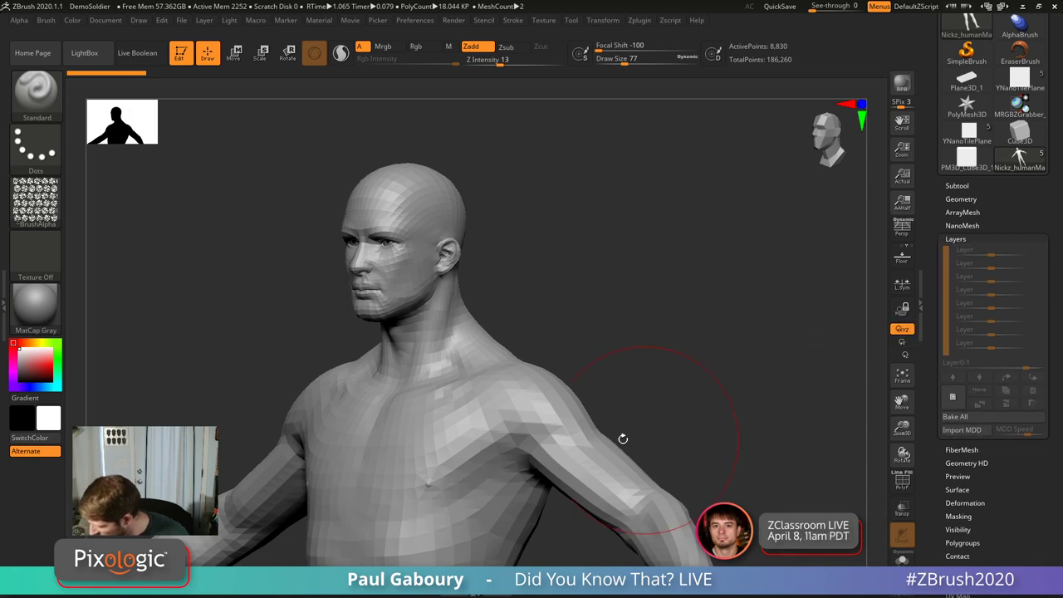
Step: Set the Draw Size to 12 and select the Topology brush
{"action": "right_click_drag", "start_coordinate": [466, 343], "coordinate": [498, 340], "text": "ctrl"}
{"action": "key", "text": "s"}
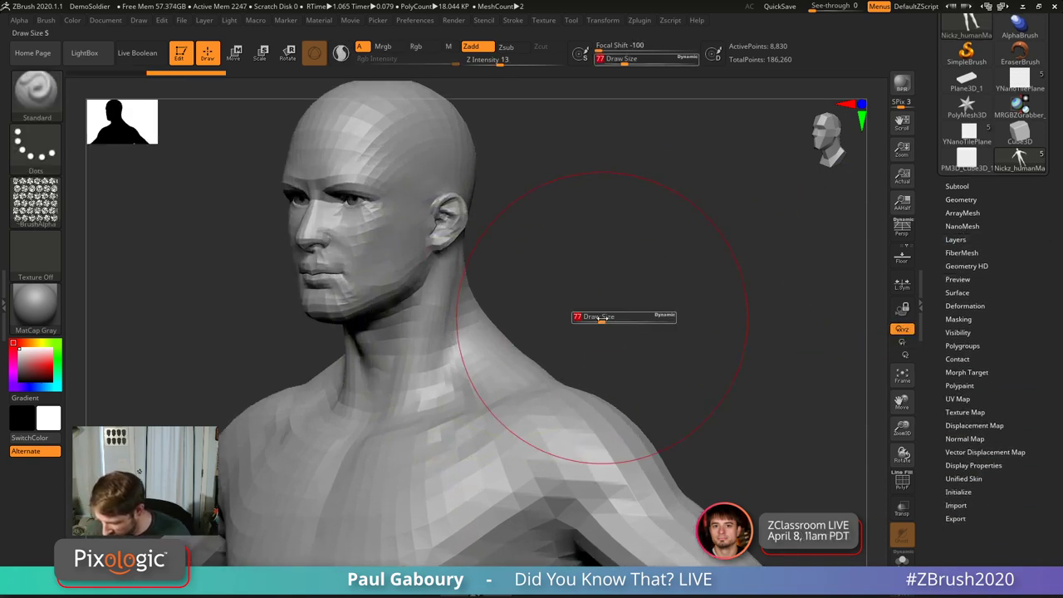
{"action": "left_click_drag", "start_coordinate": [601, 318], "coordinate": [582, 317]}
{"action": "mouse_move", "coordinate": [582, 312]}
{"action": "right_mouse_down"}
{"action": "mouse_move", "coordinate": [581, 254]}
{"action": "mouse_move", "coordinate": [523, 477]}
{"action": "mouse_move", "coordinate": [537, 398]}
{"action": "right_mouse_up"}
{"action": "key", "text": "b"}
{"action": "key", "text": "t"}
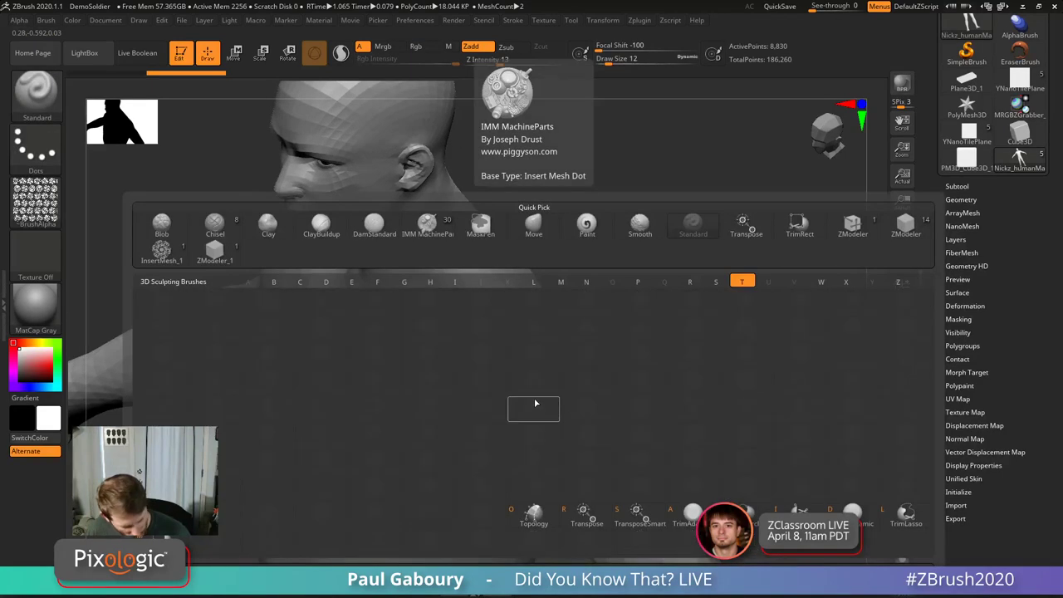
{"action": "key", "text": "o"}
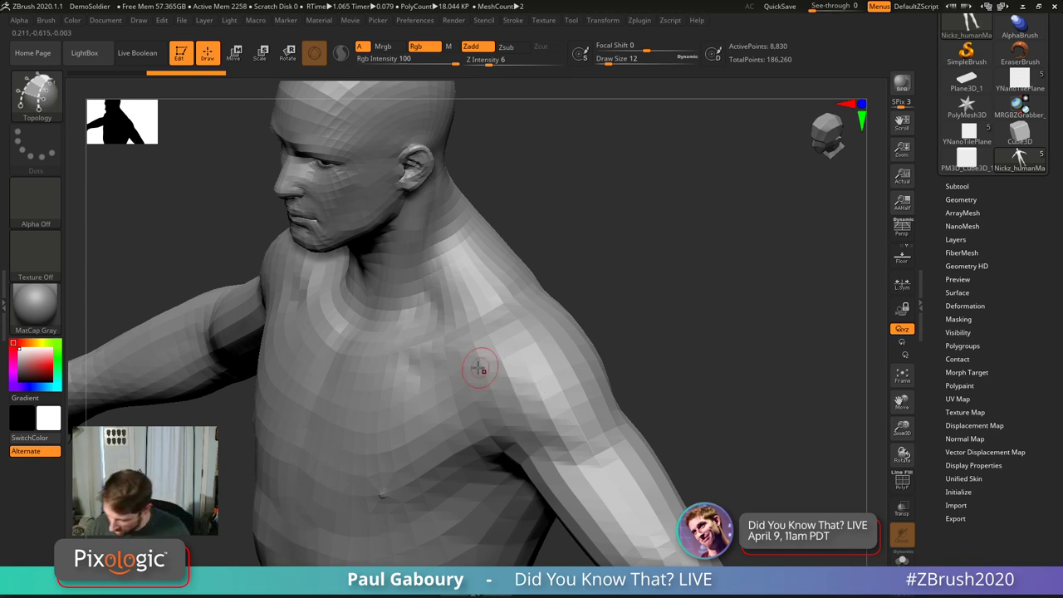
Step: Draw four lengthwise topology curves down the figure's shoulder and upper arm, spaced from front to back
{"action": "left_click_drag", "start_coordinate": [527, 447], "coordinate": [574, 479]}
{"action": "right_click_drag", "start_coordinate": [598, 431], "coordinate": [574, 361]}
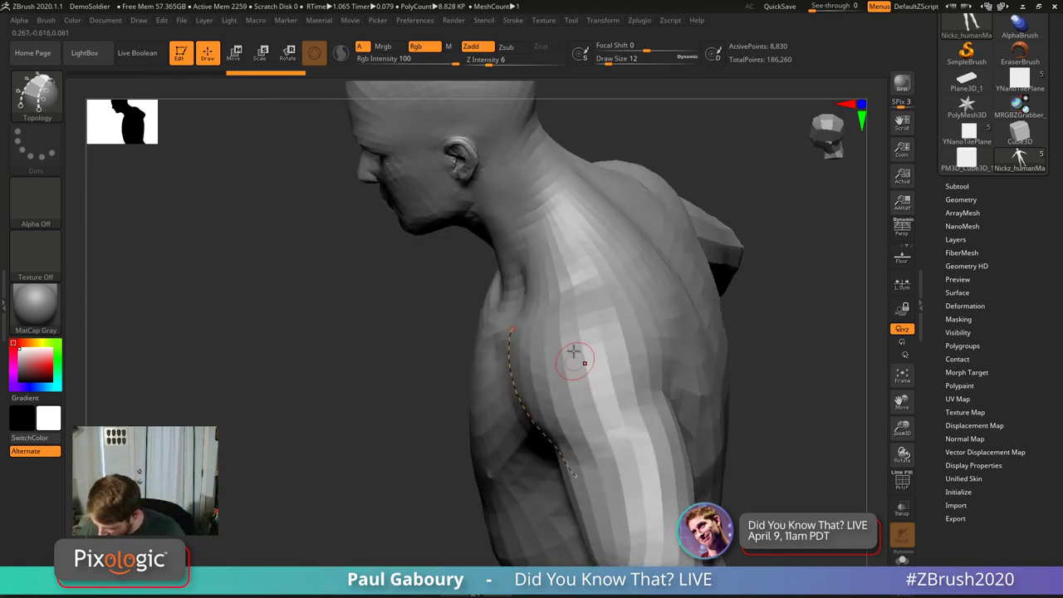
{"action": "left_click_drag", "start_coordinate": [559, 309], "coordinate": [613, 481]}
{"action": "left_click_drag", "start_coordinate": [609, 297], "coordinate": [646, 462]}
{"action": "right_click_drag", "start_coordinate": [648, 466], "coordinate": [618, 458]}
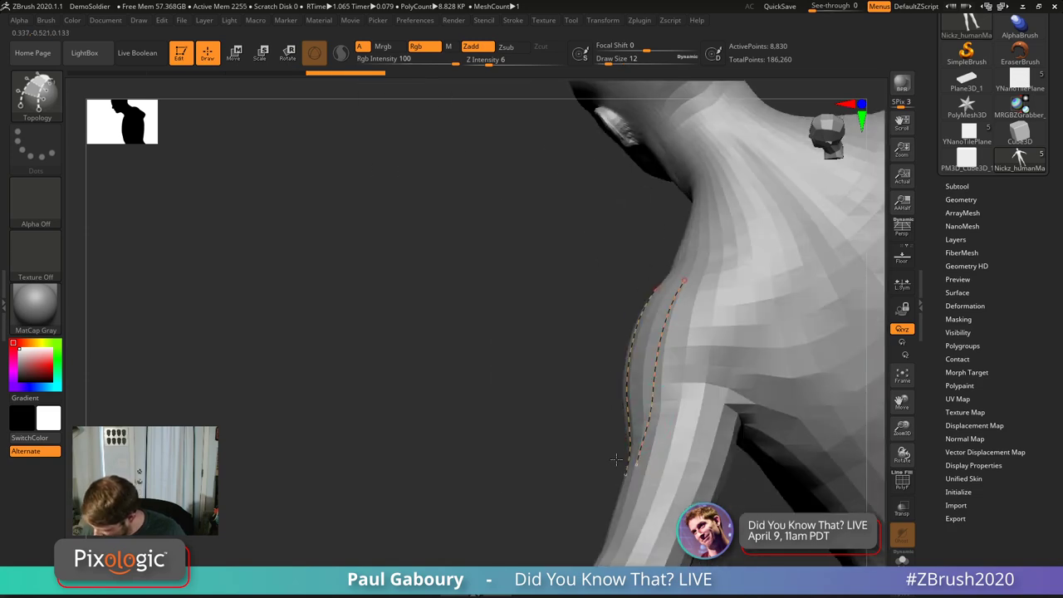
{"action": "left_click_drag", "start_coordinate": [750, 277], "coordinate": [711, 466]}
{"action": "right_click_drag", "start_coordinate": [711, 452], "coordinate": [752, 396]}
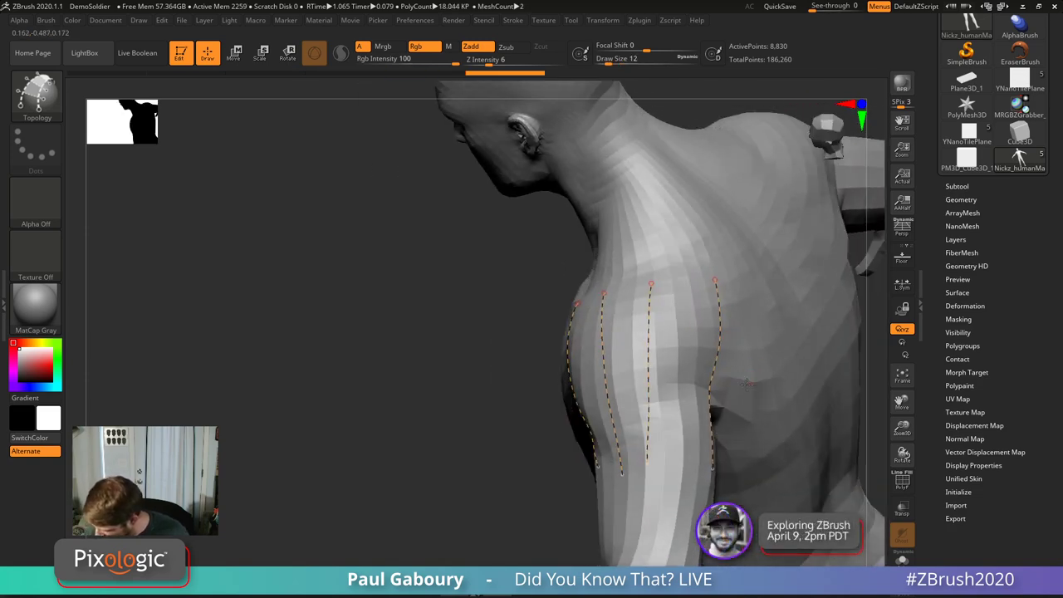
Step: Draw a topology curve around the upper arm that crosses the lower part of the four lengthwise curves
{"action": "left_click_drag", "start_coordinate": [605, 424], "coordinate": [595, 424]}
{"action": "right_click_drag", "start_coordinate": [588, 423], "coordinate": [666, 420]}
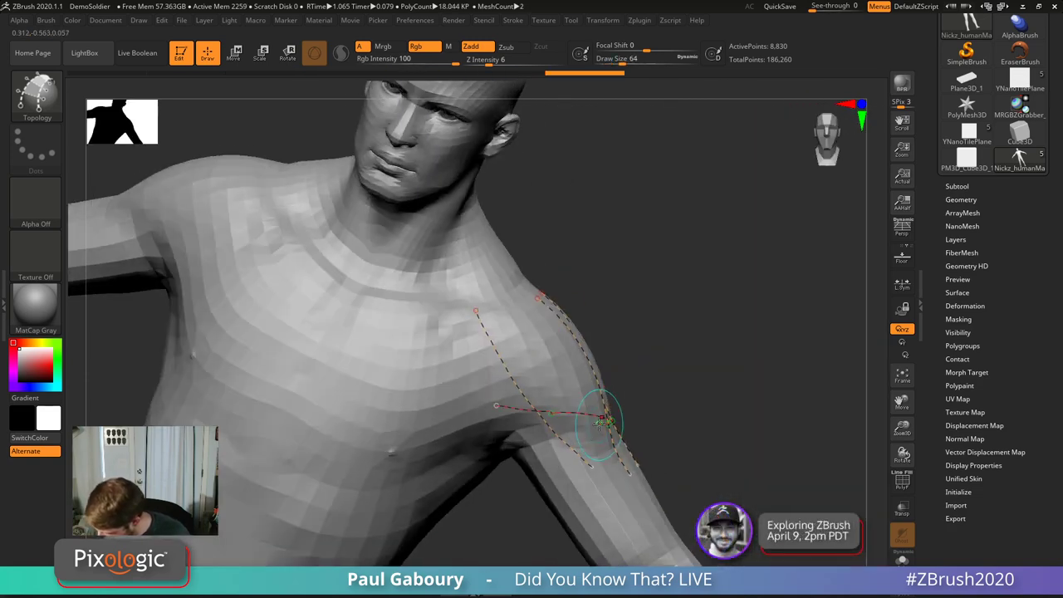
{"action": "left_click_drag", "start_coordinate": [599, 423], "coordinate": [517, 425]}
{"action": "mouse_move", "coordinate": [515, 427]}
{"action": "right_mouse_down"}
{"action": "mouse_move", "coordinate": [455, 462]}
{"action": "mouse_move", "coordinate": [463, 459]}
{"action": "right_mouse_up"}
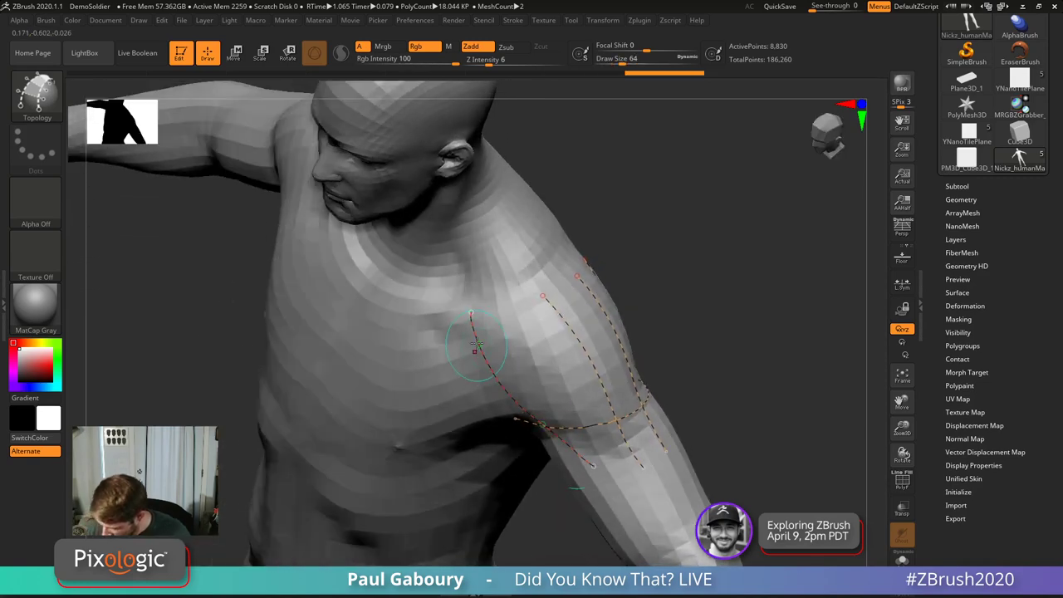
{"action": "left_click_drag", "start_coordinate": [576, 298], "coordinate": [580, 295]}
Step: Draw two more cross curves over the top and middle of the shoulder to form a grid of faces
{"action": "mouse_move", "coordinate": [582, 295]}
{"action": "right_mouse_down"}
{"action": "mouse_move", "coordinate": [589, 316]}
{"action": "mouse_move", "coordinate": [559, 353]}
{"action": "right_mouse_up"}
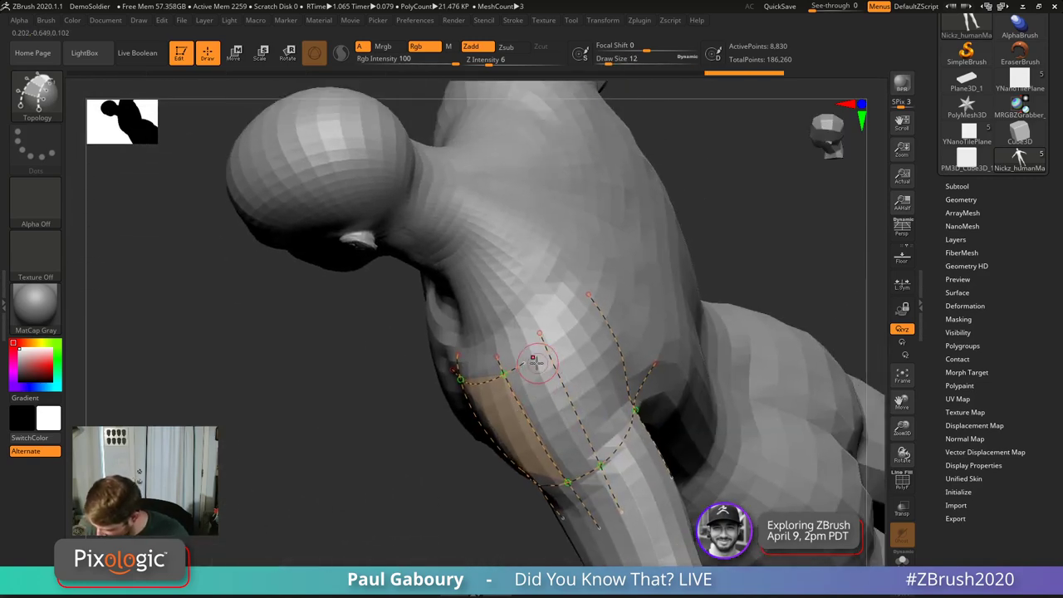
{"action": "left_click_drag", "start_coordinate": [604, 289], "coordinate": [616, 276]}
{"action": "mouse_move", "coordinate": [591, 410]}
{"action": "right_mouse_down"}
{"action": "mouse_move", "coordinate": [624, 396]}
{"action": "mouse_move", "coordinate": [593, 434]}
{"action": "mouse_move", "coordinate": [621, 378]}
{"action": "right_mouse_up"}
{"action": "right_click_drag", "start_coordinate": [654, 333], "coordinate": [651, 337]}
{"action": "left_click", "coordinate": [481, 425]}
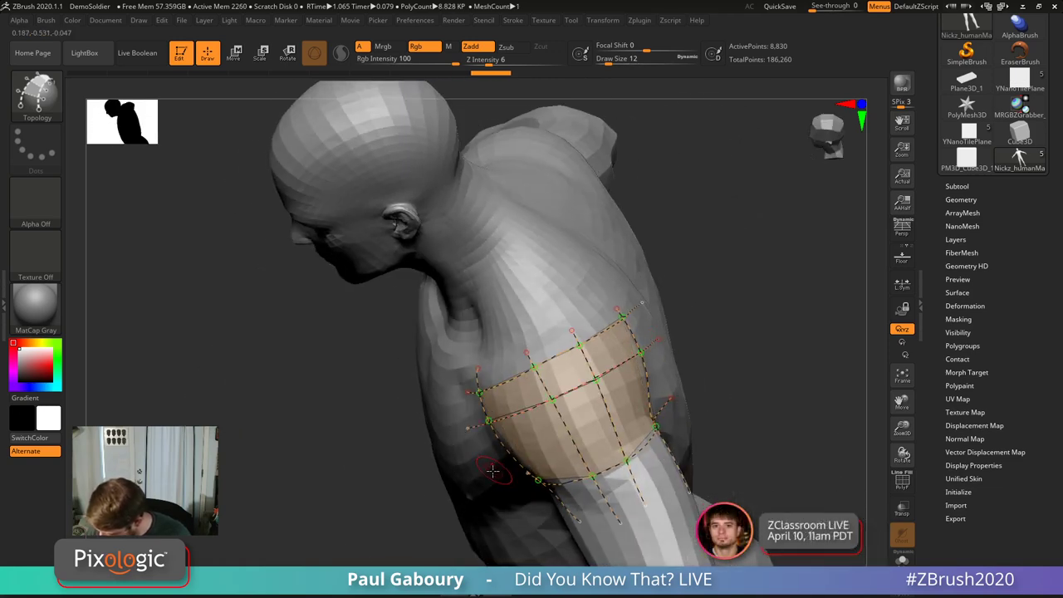
Step: Finish the shoulder grid with another cross curve and trimmed curve ends, and generate the patch mesh from it
{"action": "mouse_move", "coordinate": [677, 365]}
{"action": "right_mouse_down"}
{"action": "mouse_move", "coordinate": [591, 425]}
{"action": "mouse_move", "coordinate": [587, 476]}
{"action": "mouse_move", "coordinate": [631, 467]}
{"action": "right_mouse_up"}
{"action": "left_click_drag", "start_coordinate": [666, 418], "coordinate": [707, 218]}
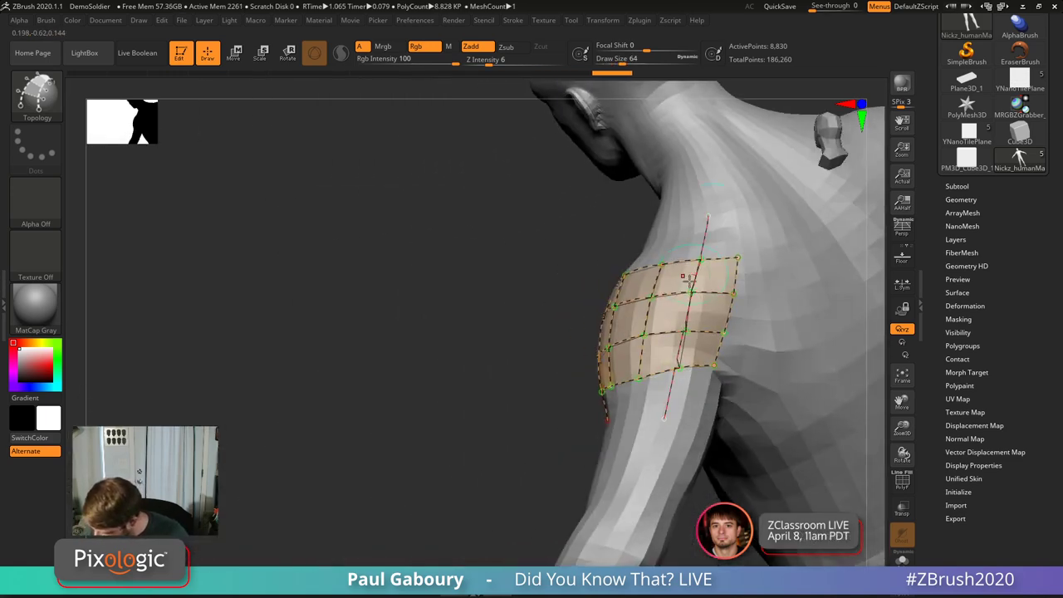
{"action": "mouse_move", "coordinate": [723, 455]}
{"action": "right_mouse_down"}
{"action": "mouse_move", "coordinate": [674, 438]}
{"action": "mouse_move", "coordinate": [551, 451]}
{"action": "mouse_move", "coordinate": [581, 437]}
{"action": "mouse_move", "coordinate": [527, 432]}
{"action": "mouse_move", "coordinate": [515, 406]}
{"action": "mouse_move", "coordinate": [601, 398]}
{"action": "mouse_move", "coordinate": [538, 394]}
{"action": "mouse_move", "coordinate": [567, 396]}
{"action": "right_mouse_up"}
{"action": "left_click", "coordinate": [536, 454]}
Step: Split the masked figure from the new shoulder patch using Split Masked Points, making the patch a separate subtool
{"action": "left_click", "coordinate": [966, 187]}
{"action": "right_click_drag", "start_coordinate": [795, 288], "coordinate": [731, 304]}
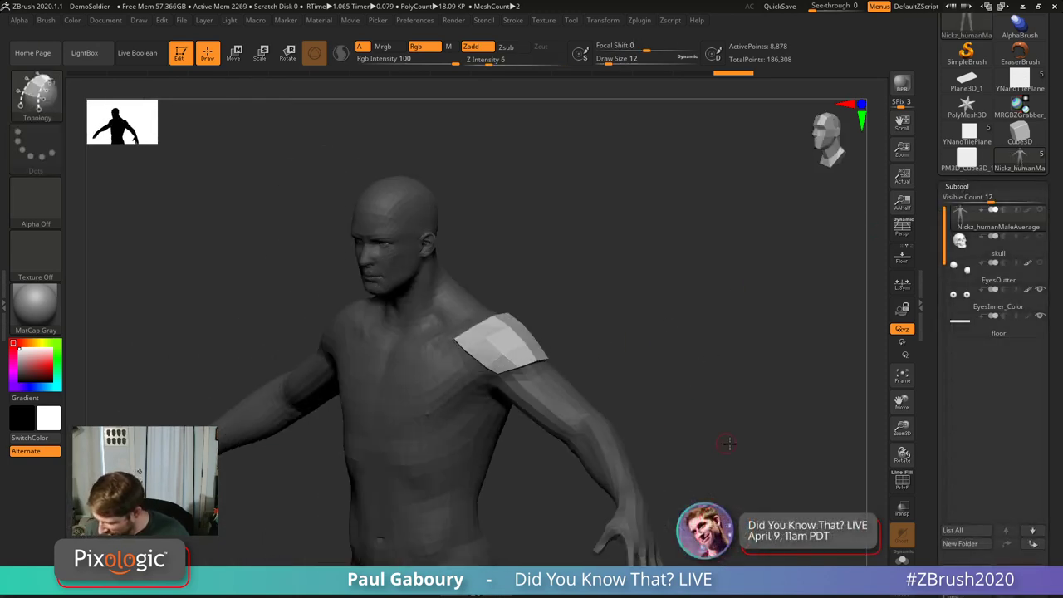
{"action": "right_click_drag", "start_coordinate": [729, 443], "coordinate": [739, 371], "text": "alt"}
{"action": "left_click_drag", "start_coordinate": [1058, 504], "coordinate": [1057, 268]}
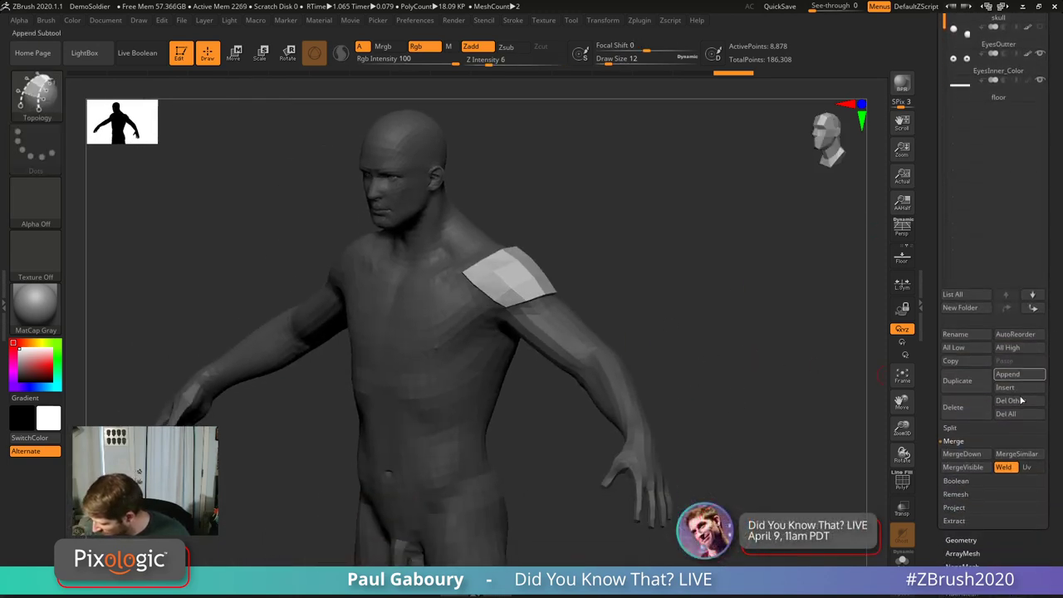
{"action": "left_click", "coordinate": [949, 428]}
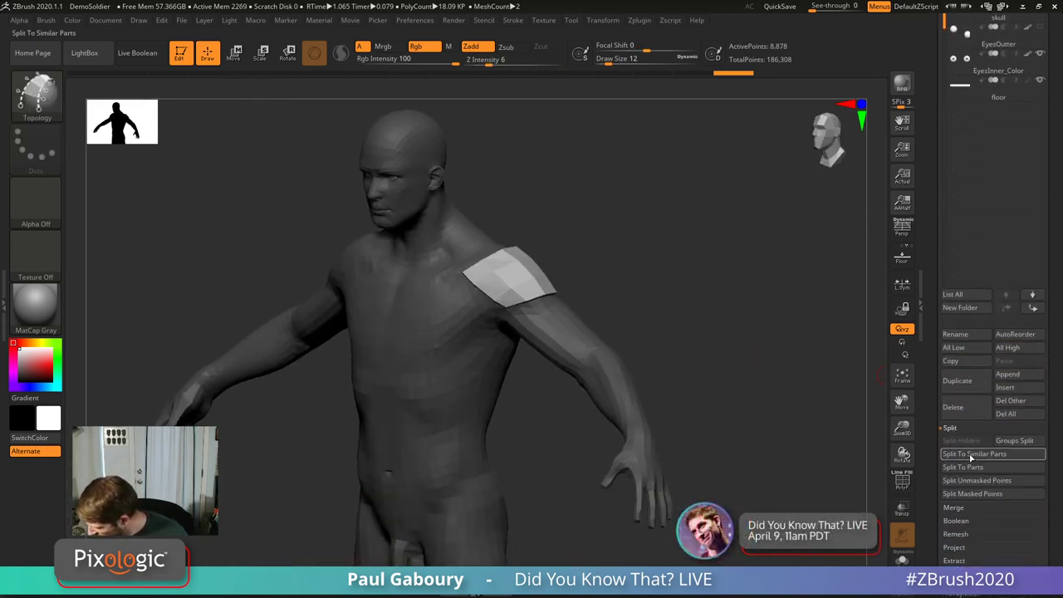
{"action": "left_click", "coordinate": [974, 494]}
{"action": "scroll", "coordinate": [964, 116], "scroll_direction": "up", "scroll_amount": 5}
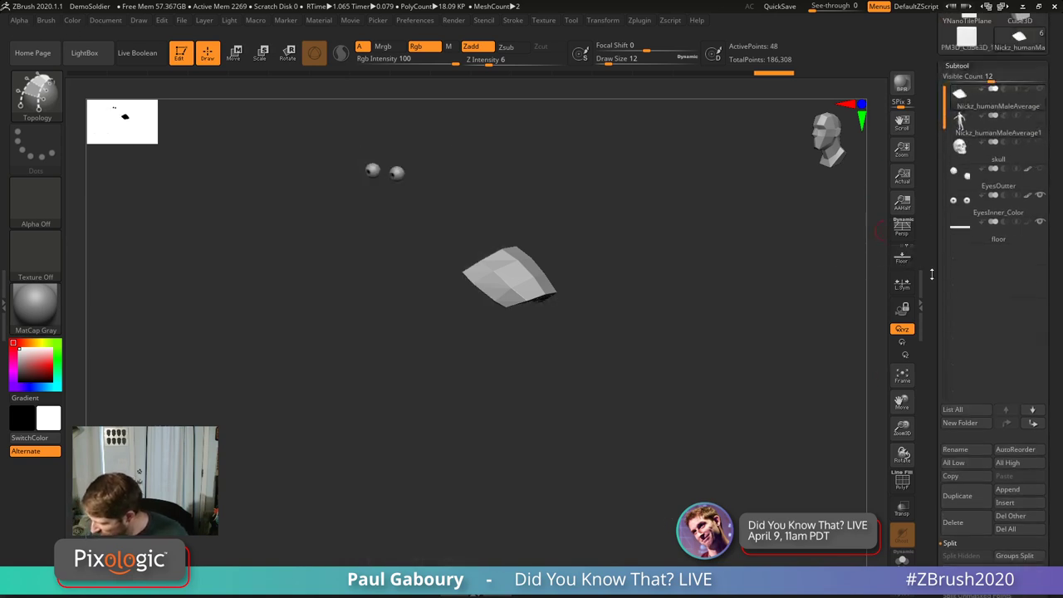
Step: Display the patch's polyframe and thin the plate from its inner side with ZModeler QMesh targeting Polygroup All
{"action": "mouse_move", "coordinate": [966, 171]}
{"action": "right_click_drag", "start_coordinate": [548, 308], "coordinate": [564, 323], "text": "ctrl"}
{"action": "mouse_move", "coordinate": [564, 322]}
{"action": "right_mouse_down"}
{"action": "mouse_move", "coordinate": [579, 330]}
{"action": "mouse_move", "coordinate": [528, 347]}
{"action": "mouse_move", "coordinate": [532, 355]}
{"action": "right_mouse_up"}
{"action": "key", "text": "shift+f"}
{"action": "key", "text": "b"}
{"action": "key", "text": "t"}
{"action": "key", "text": "o"}
{"action": "key", "text": "b"}
{"action": "key", "text": "z"}
{"action": "key", "text": "m"}
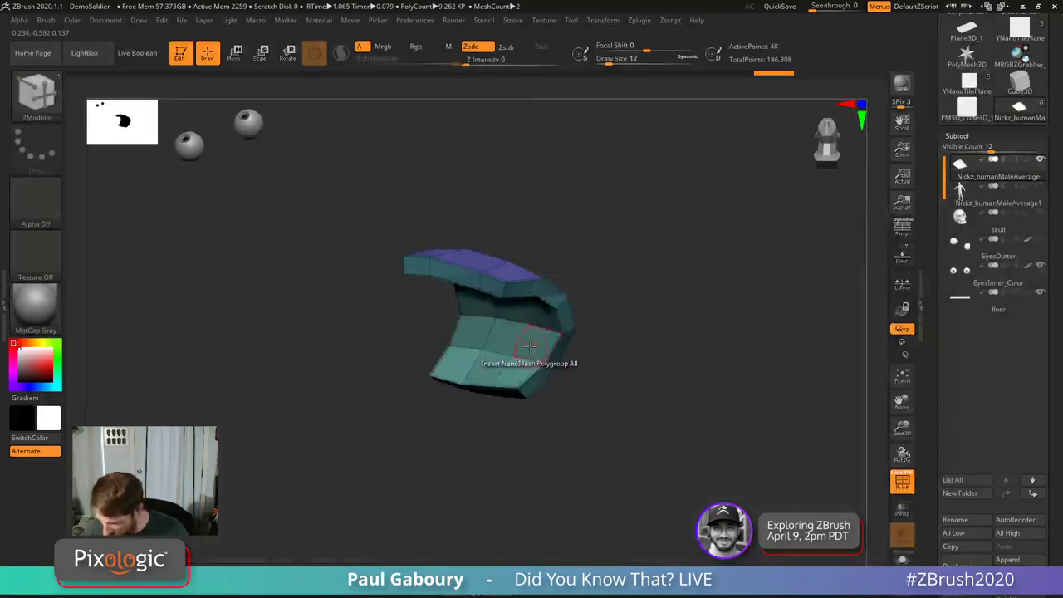
{"action": "key", "text": "space"}
{"action": "left_click", "coordinate": [598, 143]}
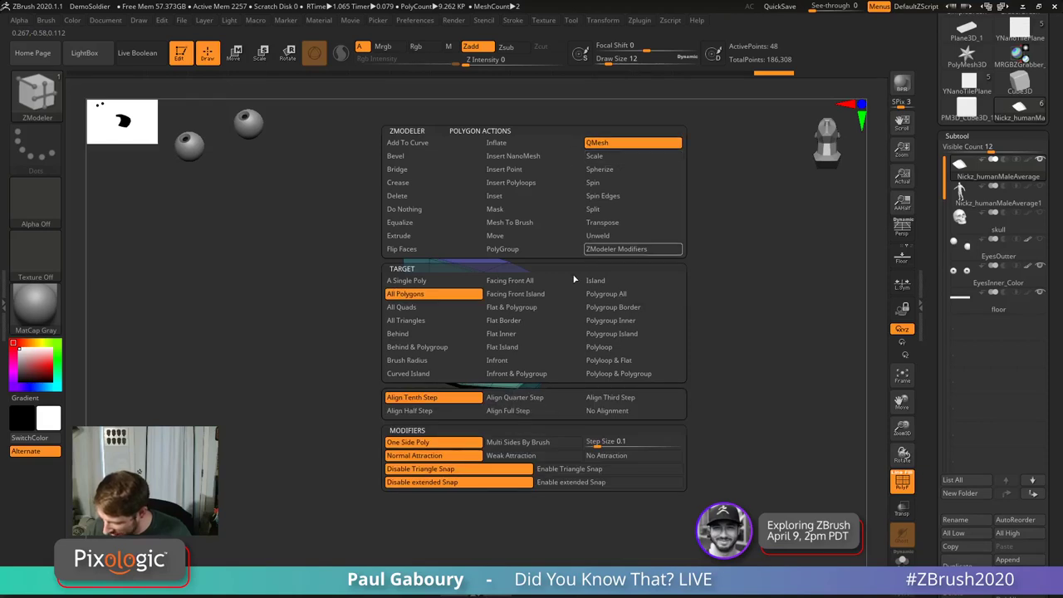
{"action": "left_click", "coordinate": [625, 294]}
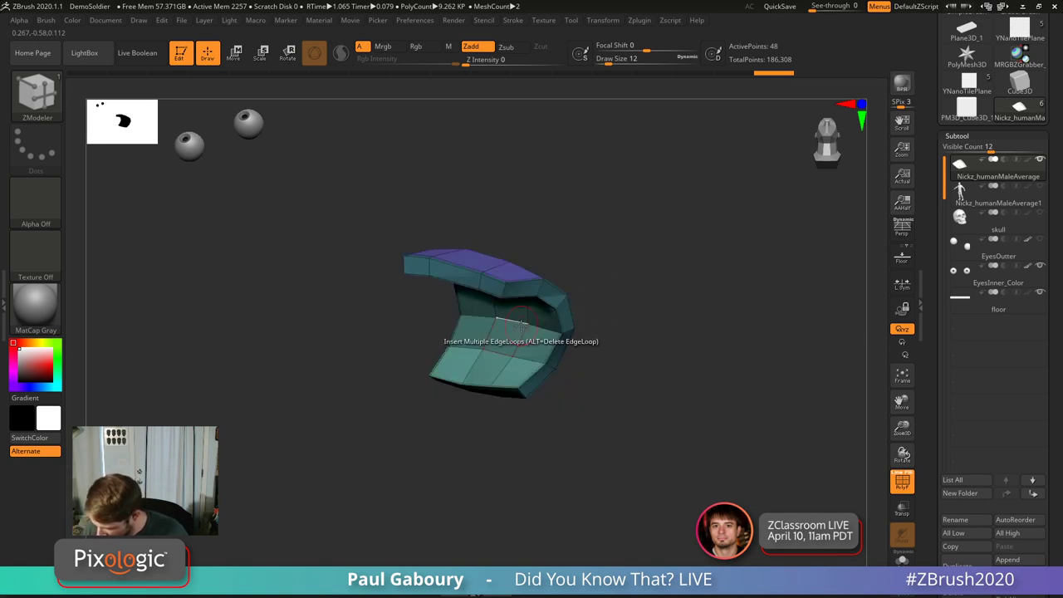
{"action": "left_click", "coordinate": [557, 332]}
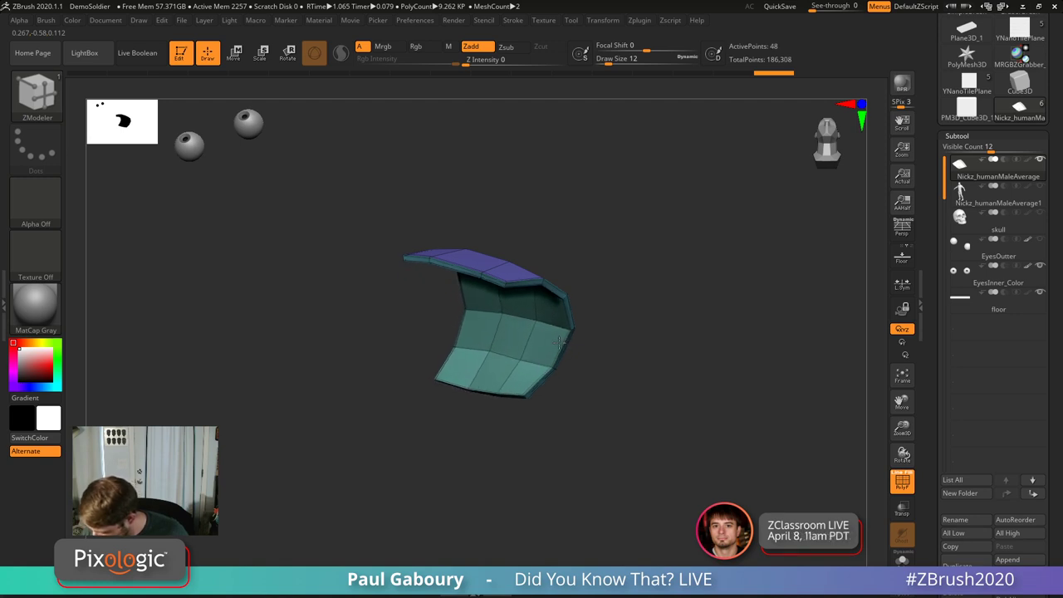
{"action": "right_click_drag", "start_coordinate": [558, 324], "coordinate": [546, 327]}
Step: Add a narrow border of polygons around the edge of the plate's outer face
{"action": "left_click", "coordinate": [498, 296]}
{"action": "left_click_drag", "start_coordinate": [497, 284], "coordinate": [513, 269]}
{"action": "right_click_drag", "start_coordinate": [532, 270], "coordinate": [565, 315]}
{"action": "left_click_drag", "start_coordinate": [567, 317], "coordinate": [587, 340]}
Step: Raise the plate's border into a rim with QMesh targeting Polyloop
{"action": "key", "text": "space"}
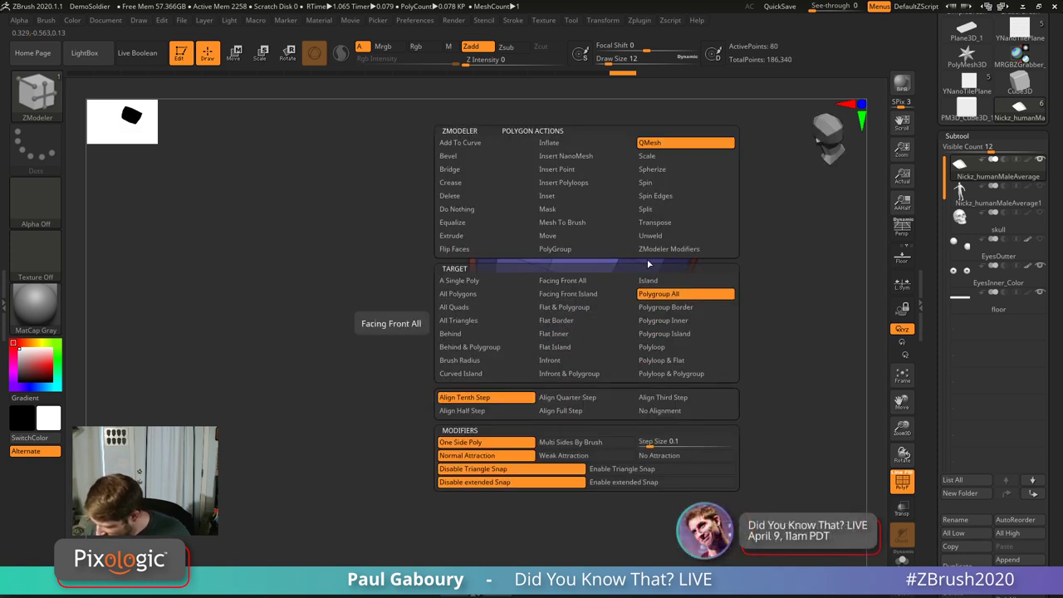
{"action": "left_click", "coordinate": [662, 349]}
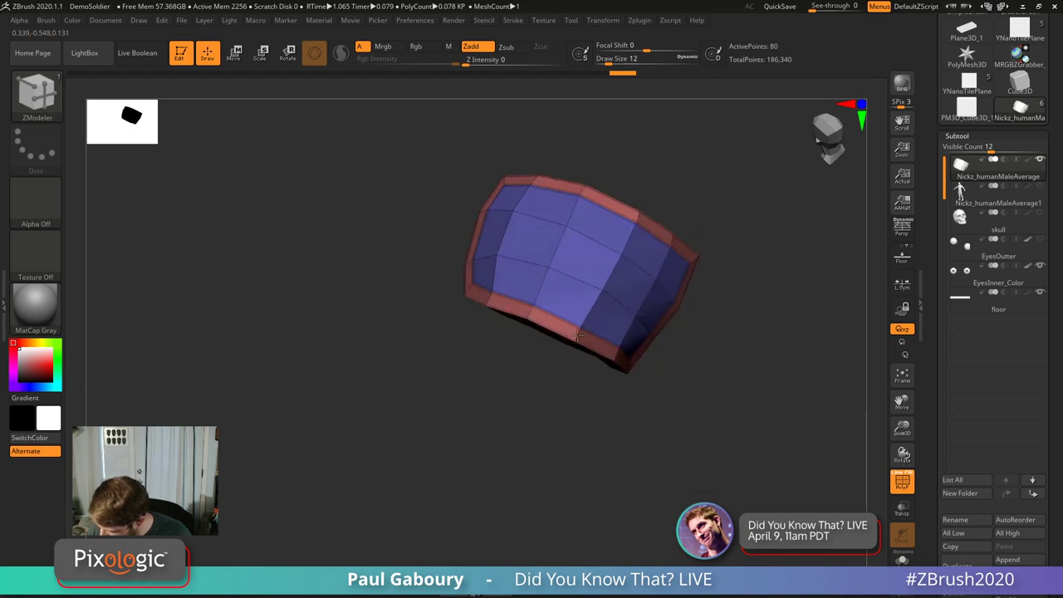
{"action": "right_click_drag", "start_coordinate": [600, 339], "coordinate": [573, 320]}
{"action": "left_click_drag", "start_coordinate": [549, 315], "coordinate": [549, 300]}
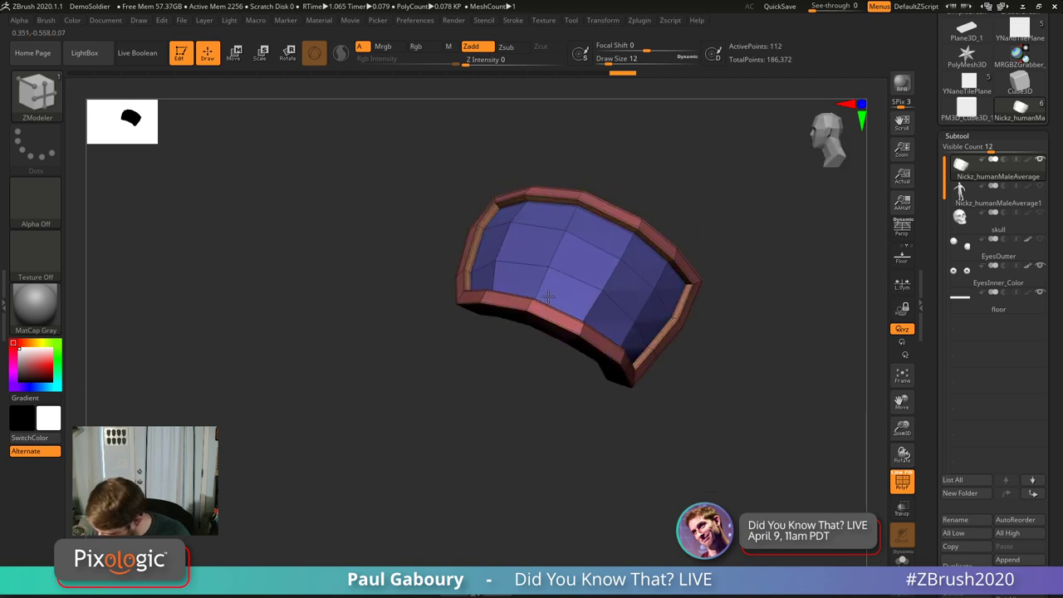
Step: Activate Dynamic Subdiv on the plate, always accepting it until the next restart, and hide the polyframe
{"action": "key", "text": "d"}
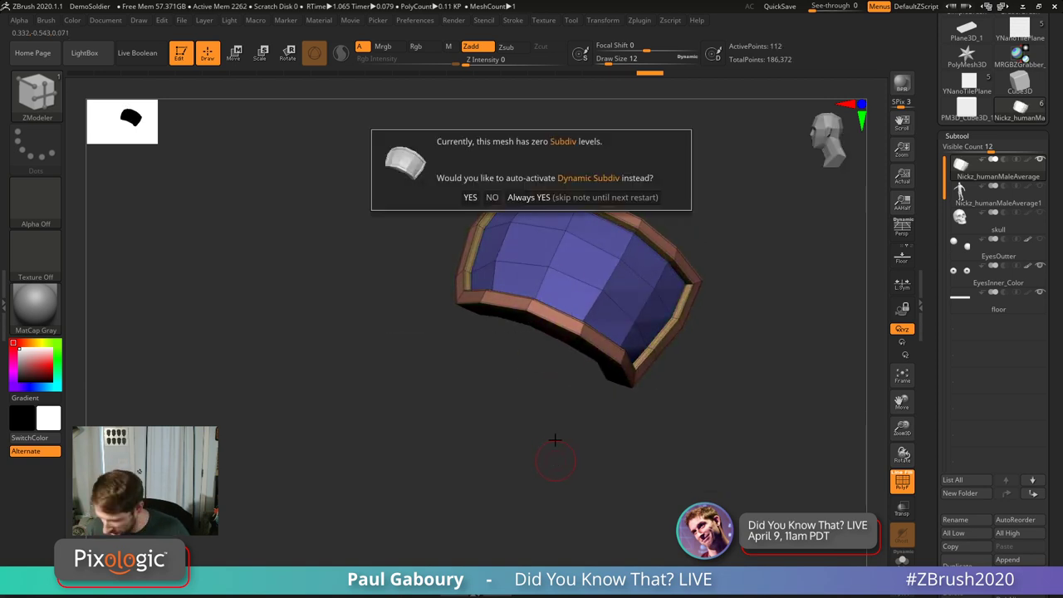
{"action": "left_click", "coordinate": [571, 198]}
{"action": "mouse_move", "coordinate": [502, 428]}
{"action": "left_mouse_down"}
{"action": "mouse_move", "coordinate": [520, 468]}
{"action": "mouse_move", "coordinate": [624, 402]}
{"action": "mouse_move", "coordinate": [567, 368]}
{"action": "mouse_move", "coordinate": [522, 430]}
{"action": "mouse_move", "coordinate": [610, 427]}
{"action": "mouse_move", "coordinate": [814, 342]}
{"action": "left_mouse_up"}
{"action": "key", "text": "shift+f"}
Step: Set the plate's Dynamic Subdiv SmoothSubdiv level to 4 and check the smoothed shape
{"action": "left_click", "coordinate": [957, 135]}
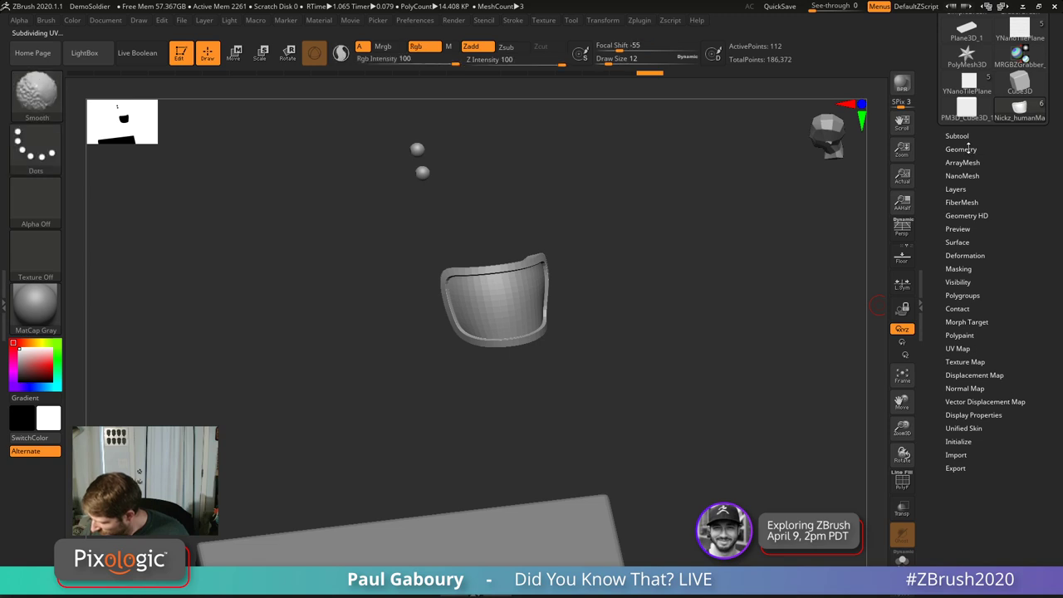
{"action": "left_click", "coordinate": [961, 149]}
{"action": "left_click", "coordinate": [969, 269]}
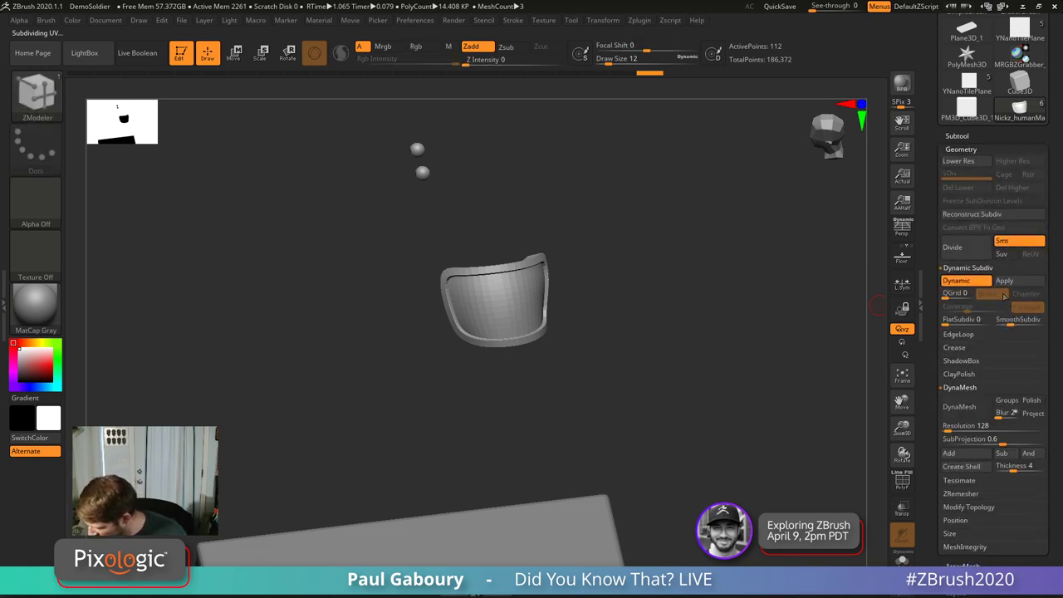
{"action": "left_click_drag", "start_coordinate": [1014, 317], "coordinate": [1017, 323]}
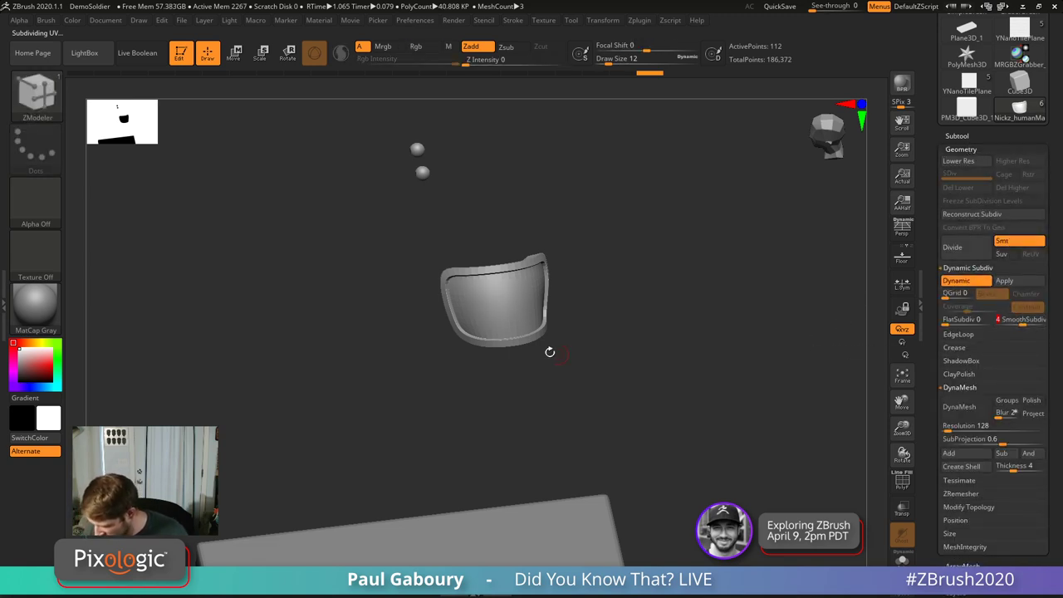
{"action": "right_click_drag", "start_coordinate": [551, 352], "coordinate": [609, 311]}
{"action": "right_click_drag", "start_coordinate": [609, 311], "coordinate": [557, 360], "text": "ctrl"}
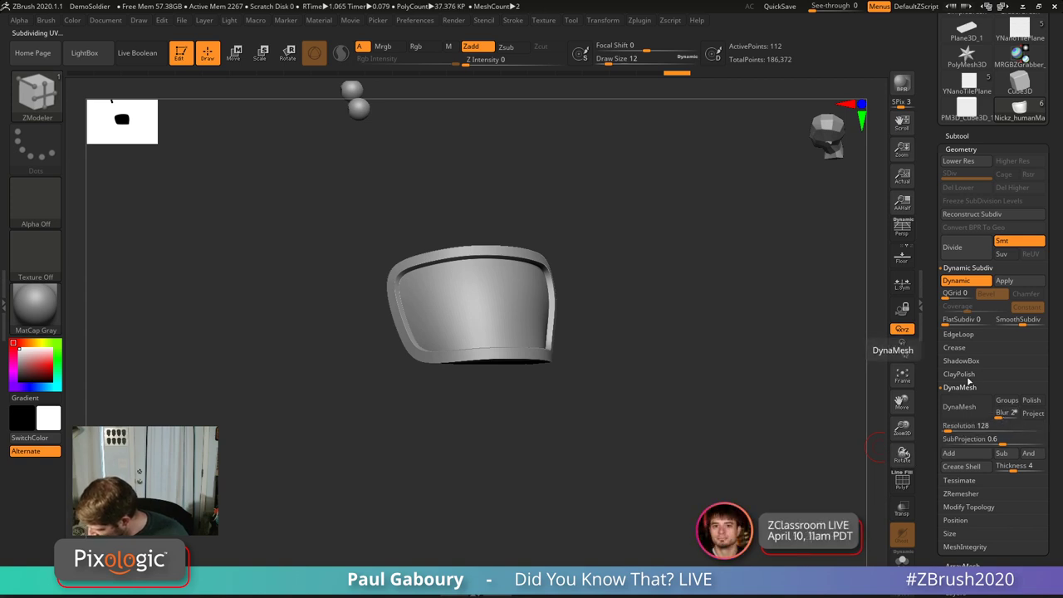
Step: Set the plate's crease level to 2 and check its rim from several angles
{"action": "left_click", "coordinate": [954, 347]}
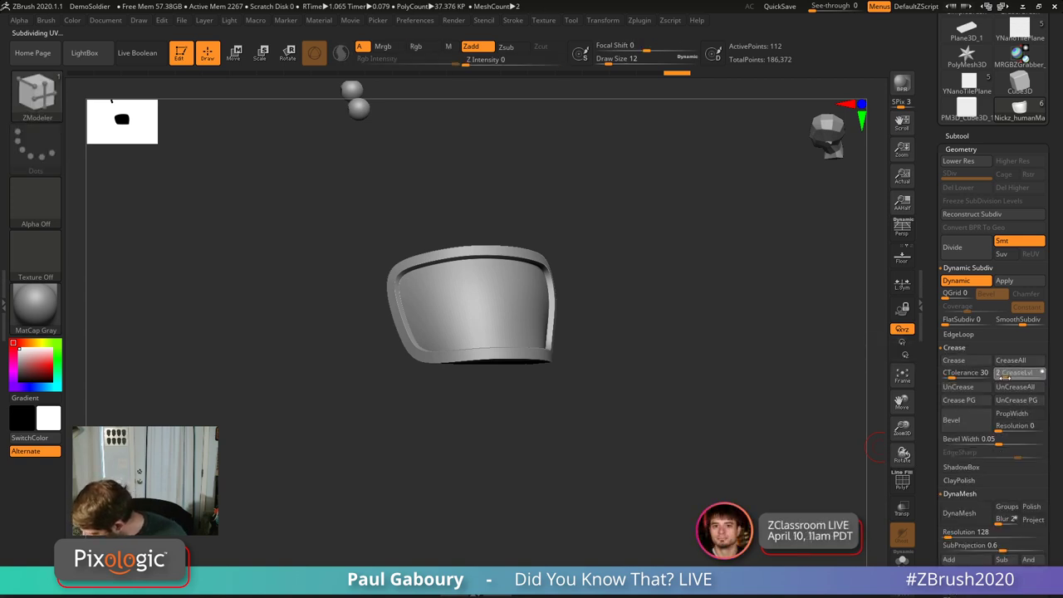
{"action": "right_click_drag", "start_coordinate": [698, 395], "coordinate": [633, 407]}
{"action": "right_click_drag", "start_coordinate": [527, 311], "coordinate": [577, 386], "text": "ctrl"}
{"action": "right_click_drag", "start_coordinate": [578, 386], "coordinate": [619, 425]}
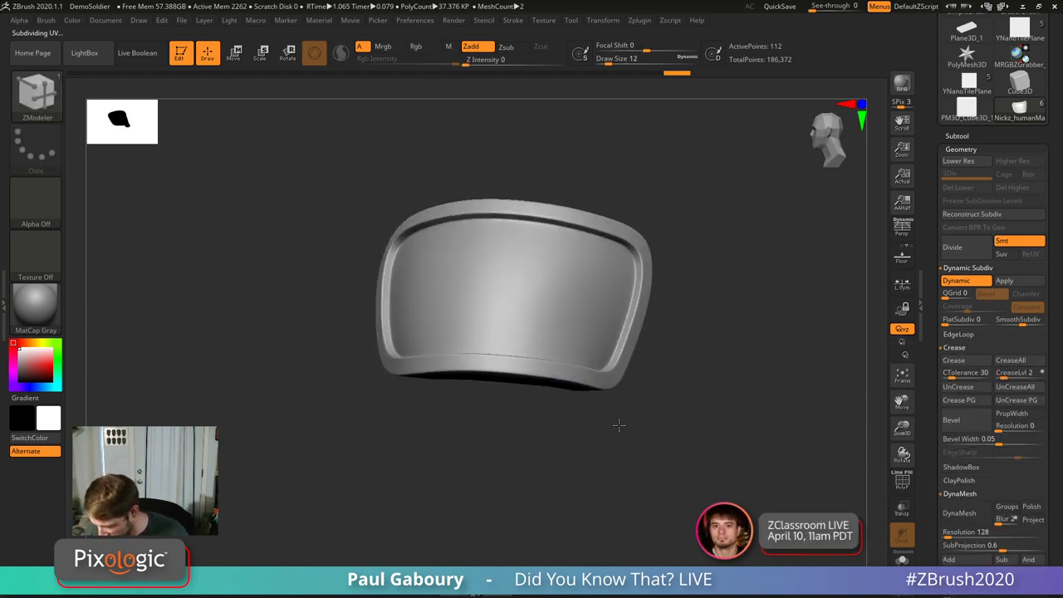
{"action": "left_click_drag", "start_coordinate": [619, 425], "coordinate": [601, 410]}
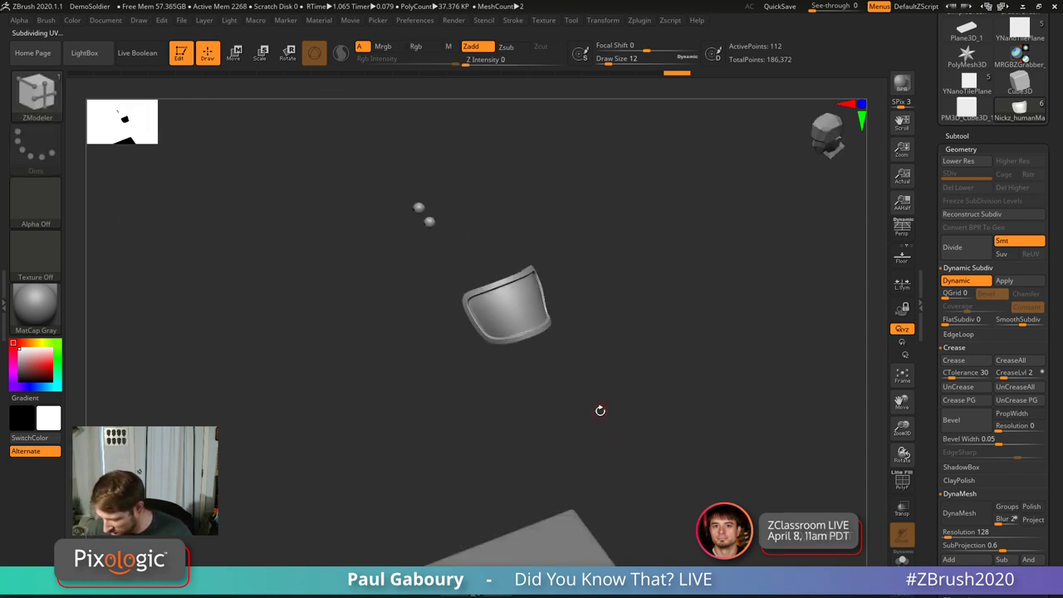
Step: Show the male figure subtool again and view the plate on its shoulder
{"action": "left_click", "coordinate": [958, 136]}
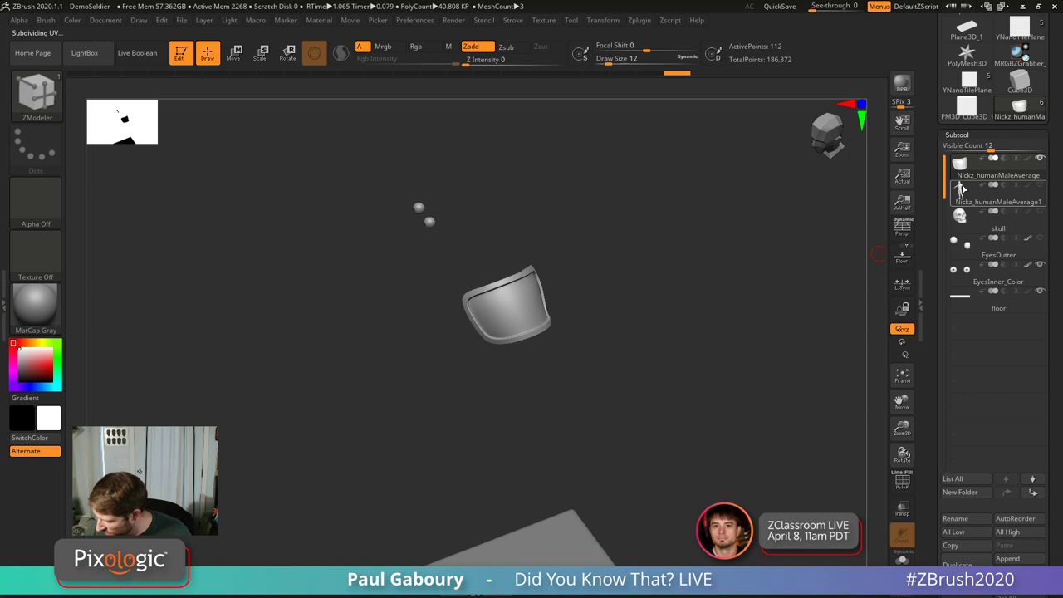
{"action": "left_click", "coordinate": [1042, 186]}
{"action": "left_click_drag", "start_coordinate": [719, 377], "coordinate": [586, 374]}
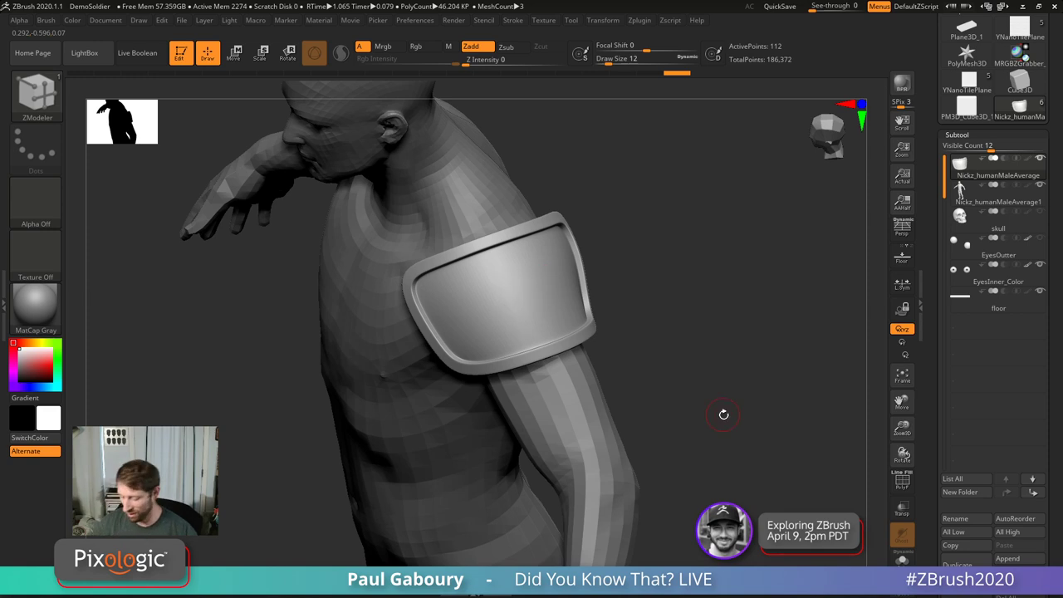
Step: Add surface noise to the plate, enlarge it in the NoiseMaker preview and set the noise strength to -0.00237
{"action": "left_click", "coordinate": [955, 135]}
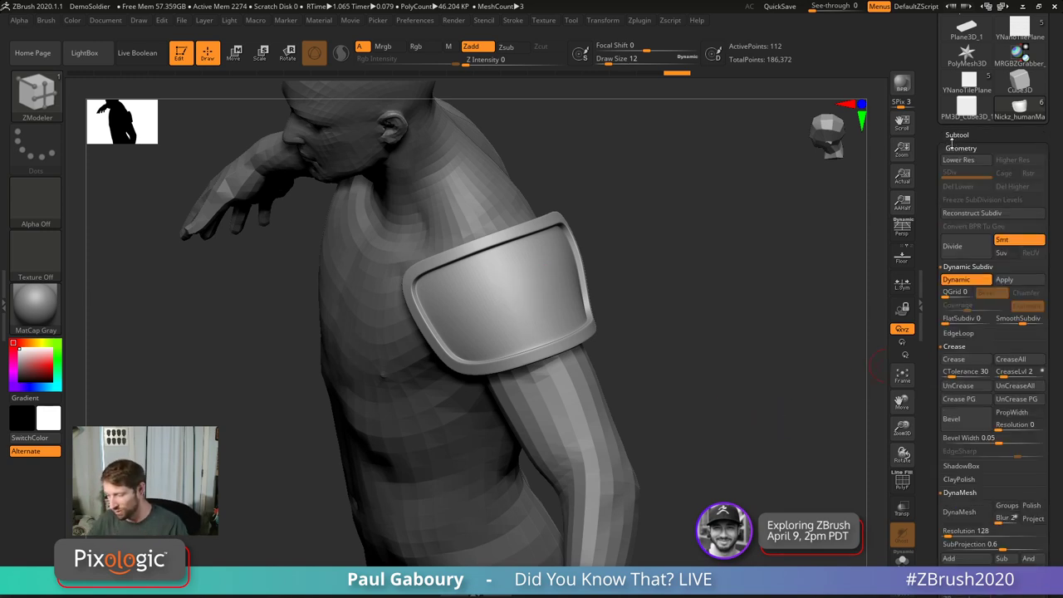
{"action": "left_click", "coordinate": [961, 147]}
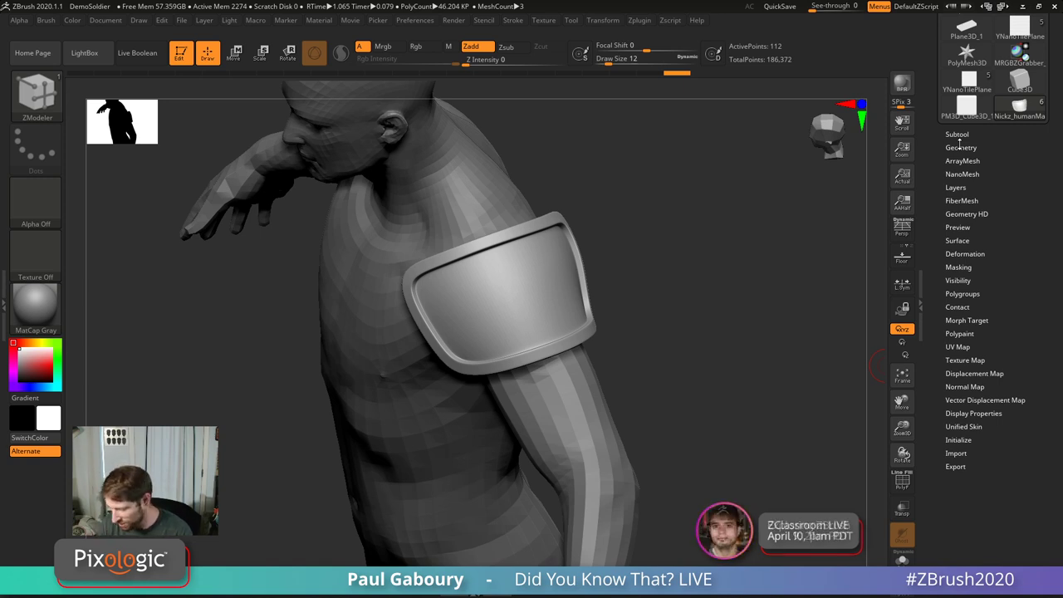
{"action": "left_click", "coordinate": [958, 240]}
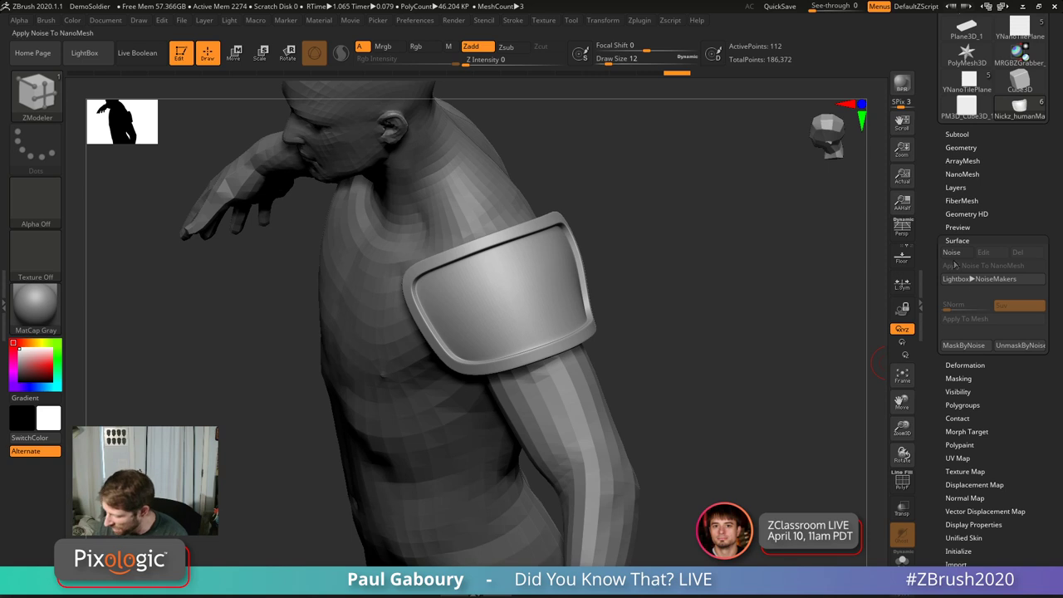
{"action": "left_click", "coordinate": [952, 252]}
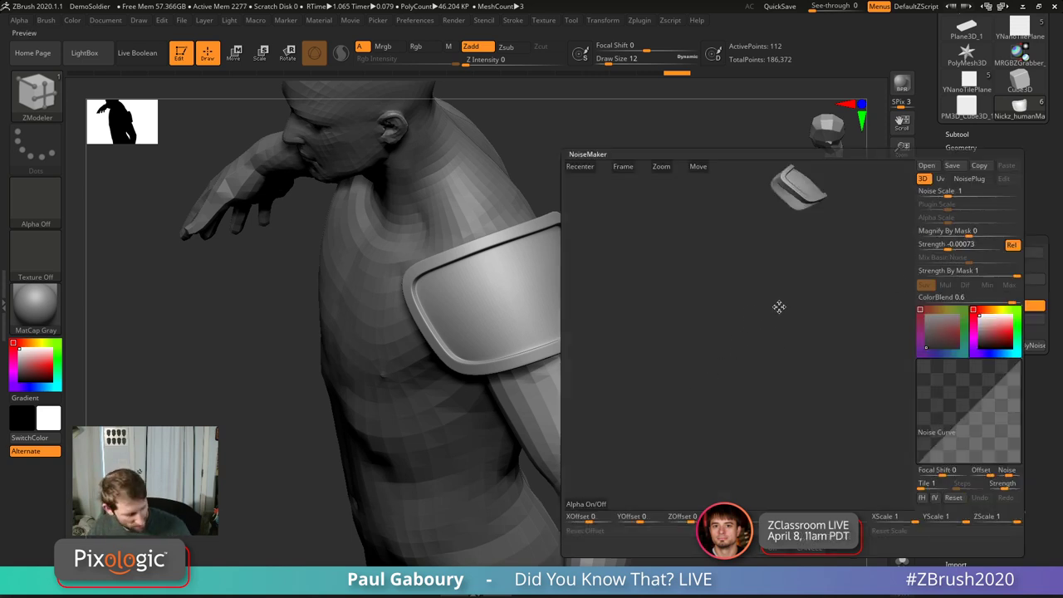
{"action": "left_click_drag", "start_coordinate": [779, 307], "coordinate": [751, 359]}
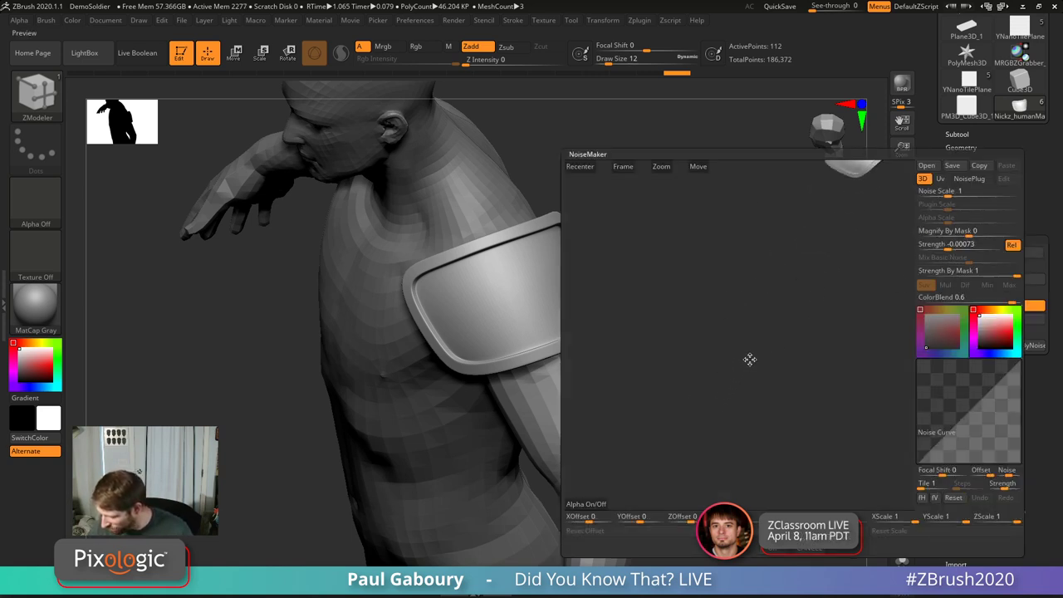
{"action": "right_click_drag", "start_coordinate": [787, 325], "coordinate": [757, 382], "text": "alt"}
{"action": "left_click_drag", "start_coordinate": [947, 249], "coordinate": [947, 248]}
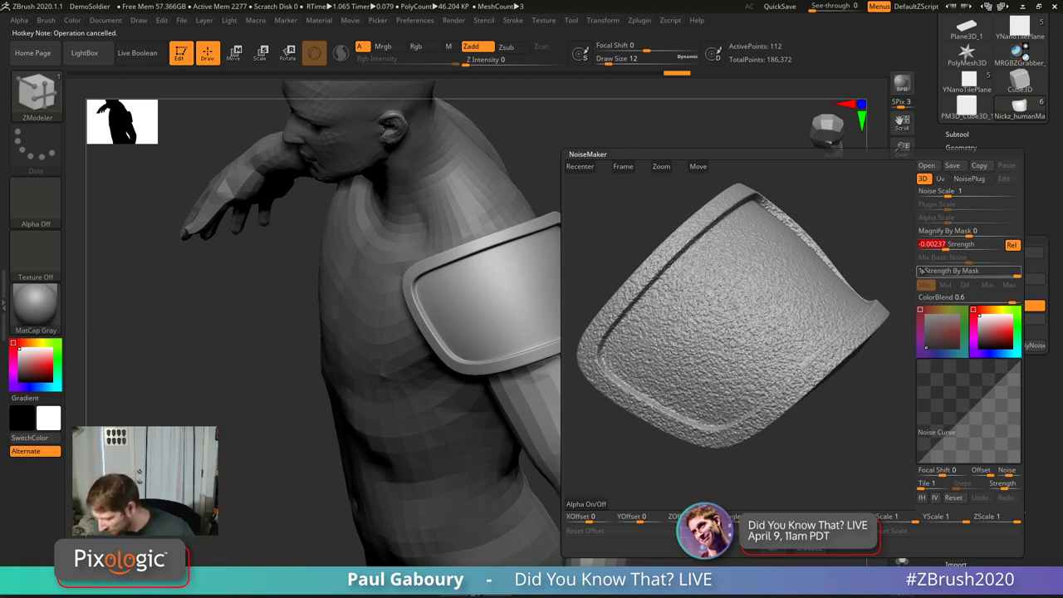
Step: Load Flower_Height as the noise alpha, set the noise scale to 0.1686 and bend the noise curve downward
{"action": "left_click", "coordinate": [587, 504]}
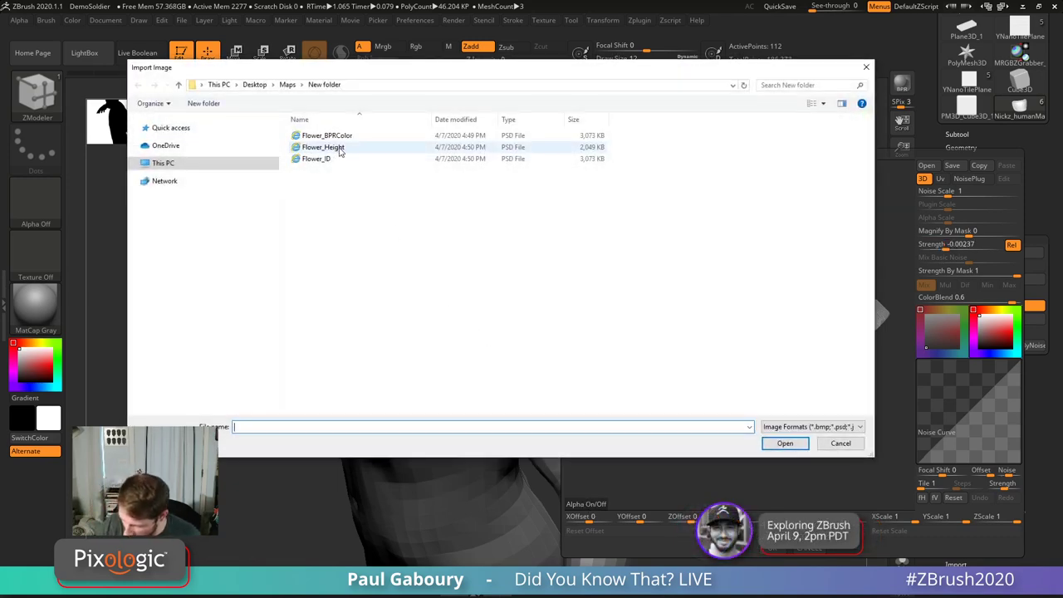
{"action": "double_click", "coordinate": [335, 150]}
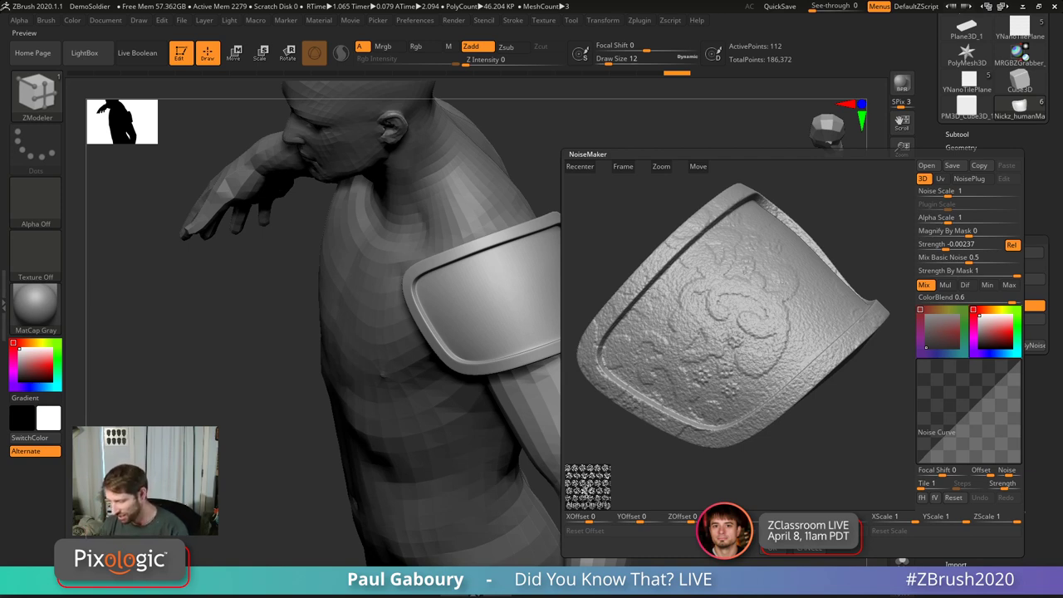
{"action": "left_click_drag", "start_coordinate": [948, 186], "coordinate": [940, 193]}
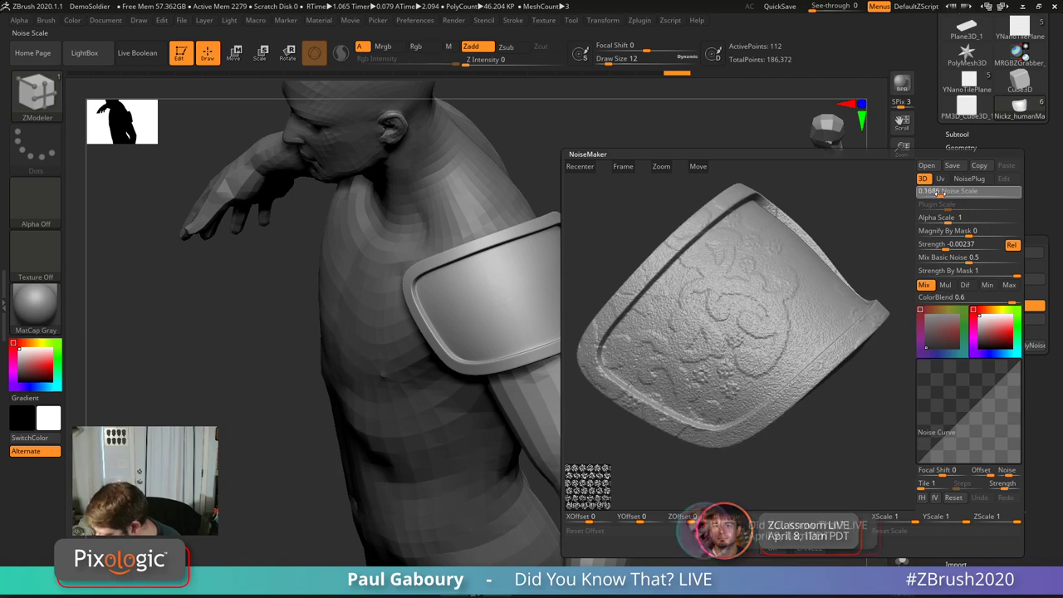
{"action": "left_click_drag", "start_coordinate": [959, 430], "coordinate": [980, 435]}
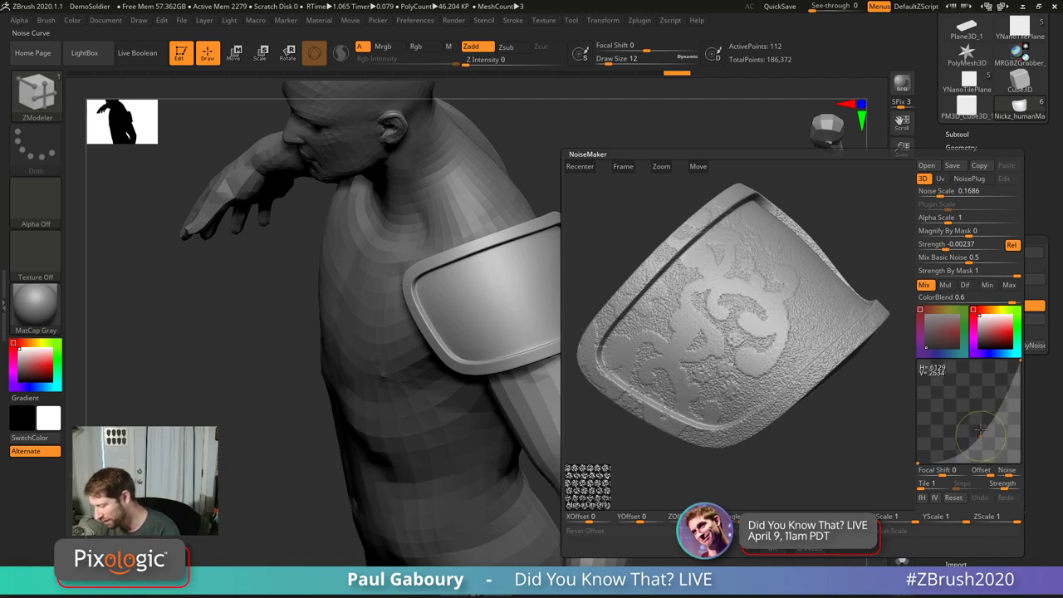
Step: Set the noise scale to 5.02075, strength to -0.0408 and alpha scale to 0.078, and accept the noise on the plate
{"action": "left_click_drag", "start_coordinate": [942, 192], "coordinate": [937, 220]}
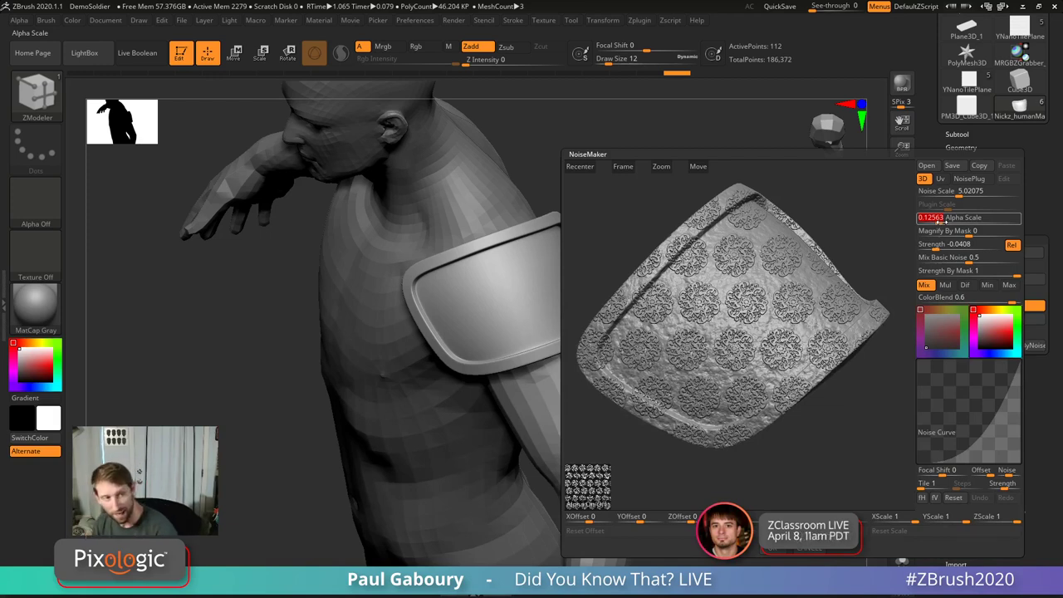
{"action": "left_click_drag", "start_coordinate": [937, 220], "coordinate": [938, 218]}
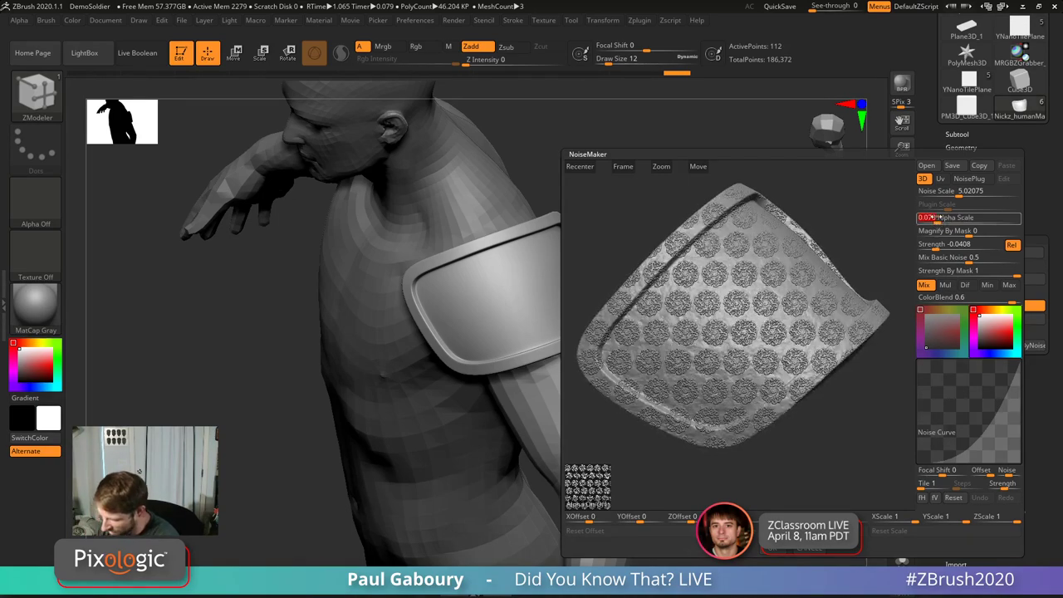
{"action": "left_click", "coordinate": [774, 552]}
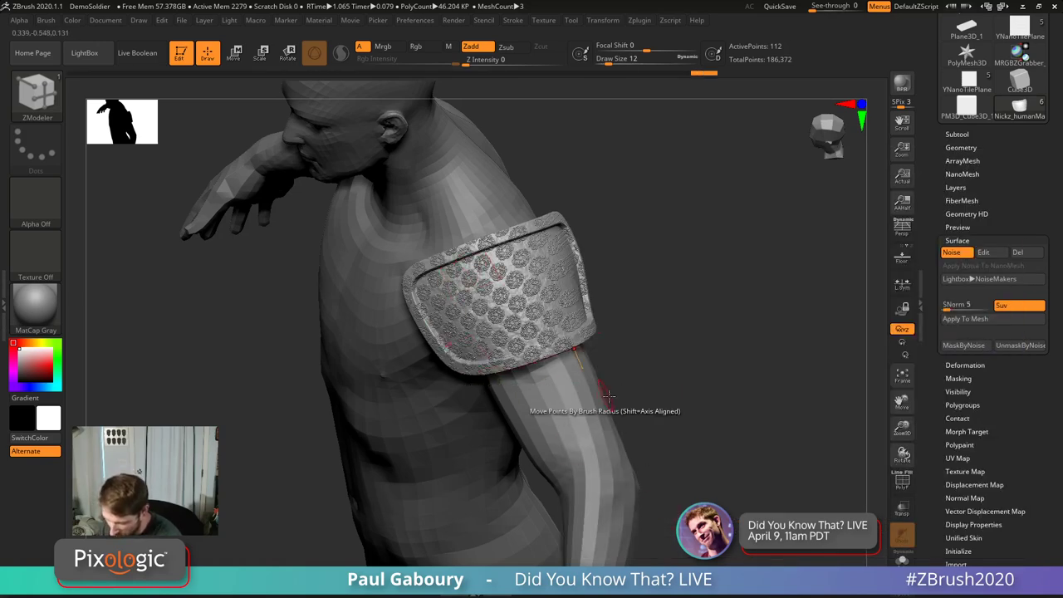
{"action": "mouse_move", "coordinate": [639, 397]}
{"action": "left_mouse_down"}
{"action": "mouse_move", "coordinate": [660, 373]}
{"action": "mouse_move", "coordinate": [600, 408]}
{"action": "mouse_move", "coordinate": [608, 278]}
{"action": "left_mouse_up"}
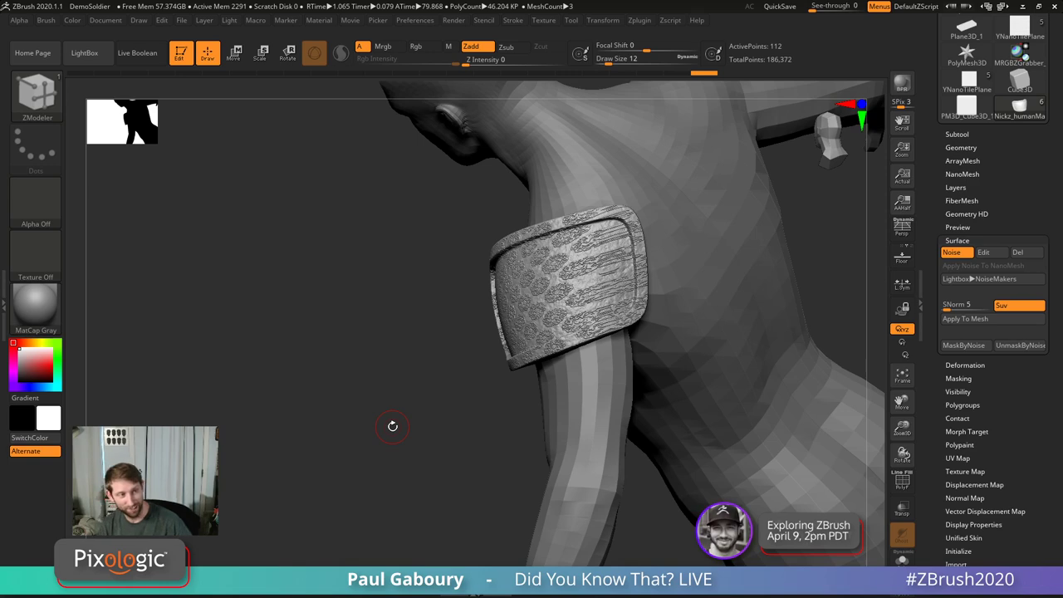
Step: Dock the Zplugin palette with the tool controls, collapse NanoTile Textures and expand UV Master
{"action": "left_click_drag", "start_coordinate": [392, 427], "coordinate": [546, 376]}
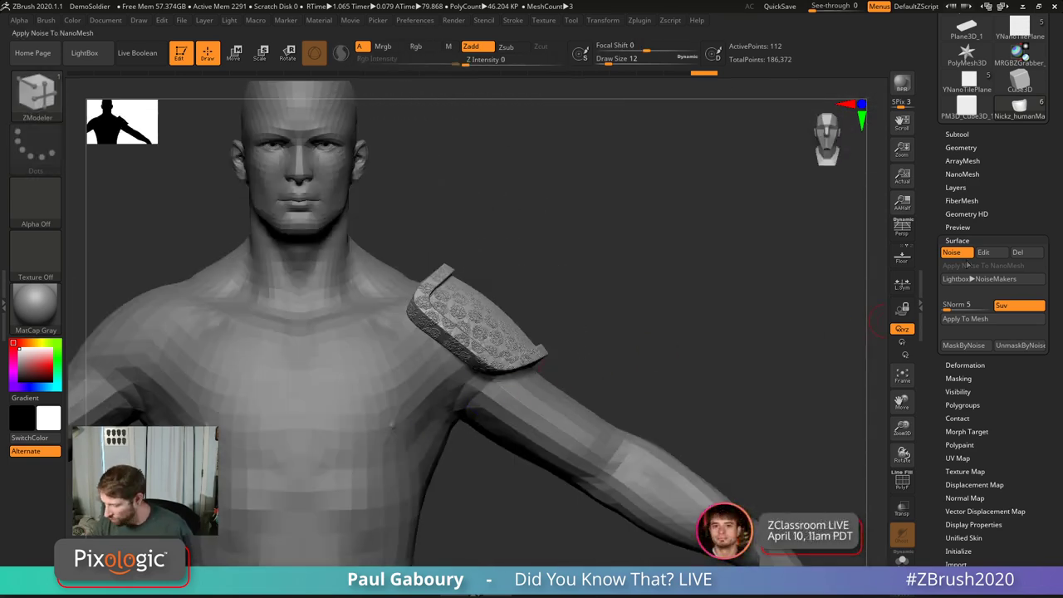
{"action": "left_click", "coordinate": [958, 241]}
{"action": "left_click_drag", "start_coordinate": [1006, 217], "coordinate": [1026, 255]}
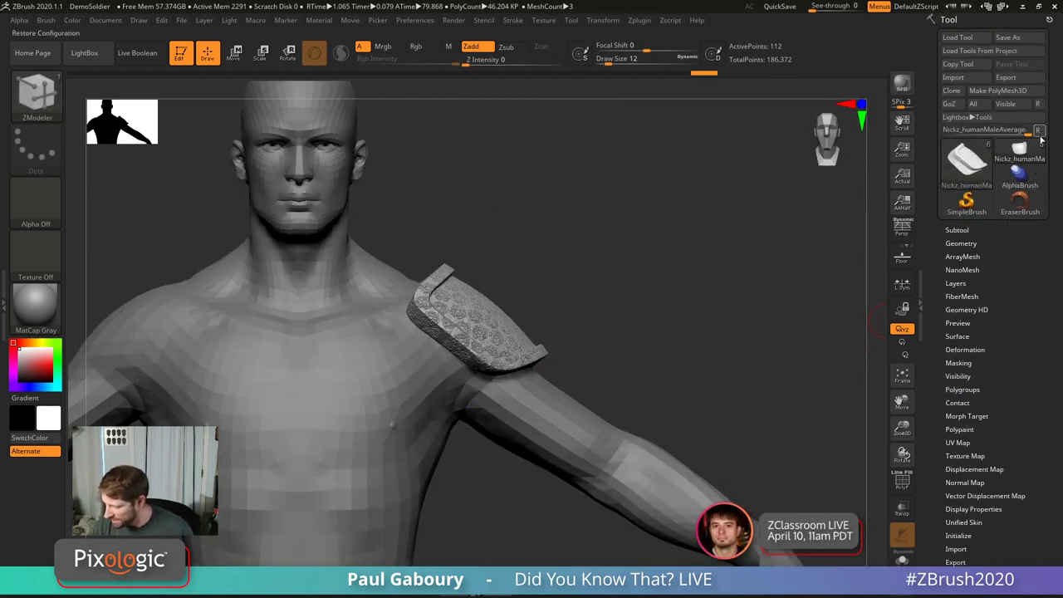
{"action": "left_click", "coordinate": [639, 20]}
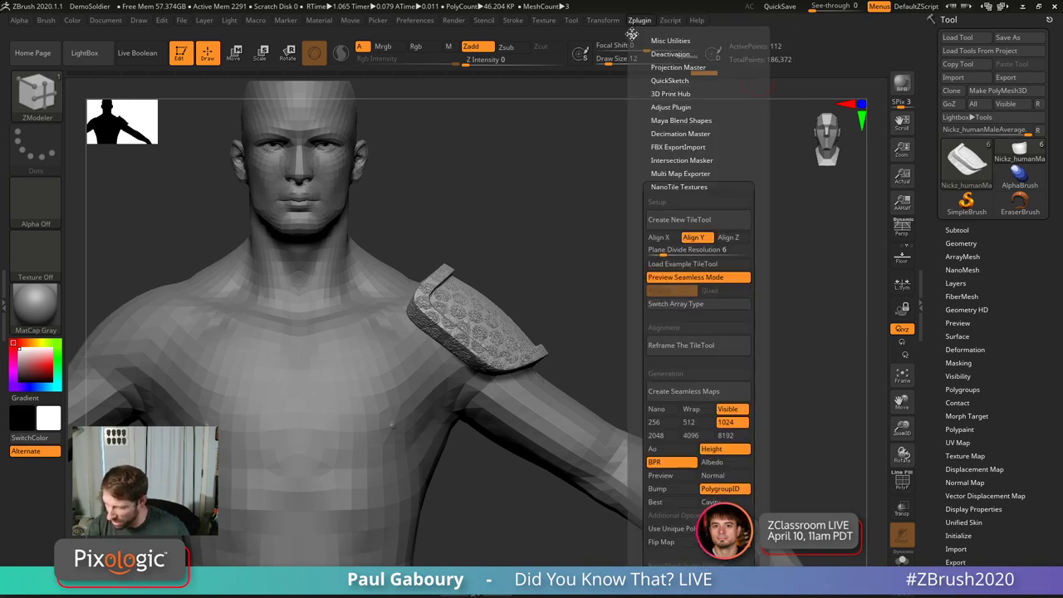
{"action": "left_click", "coordinate": [631, 33]}
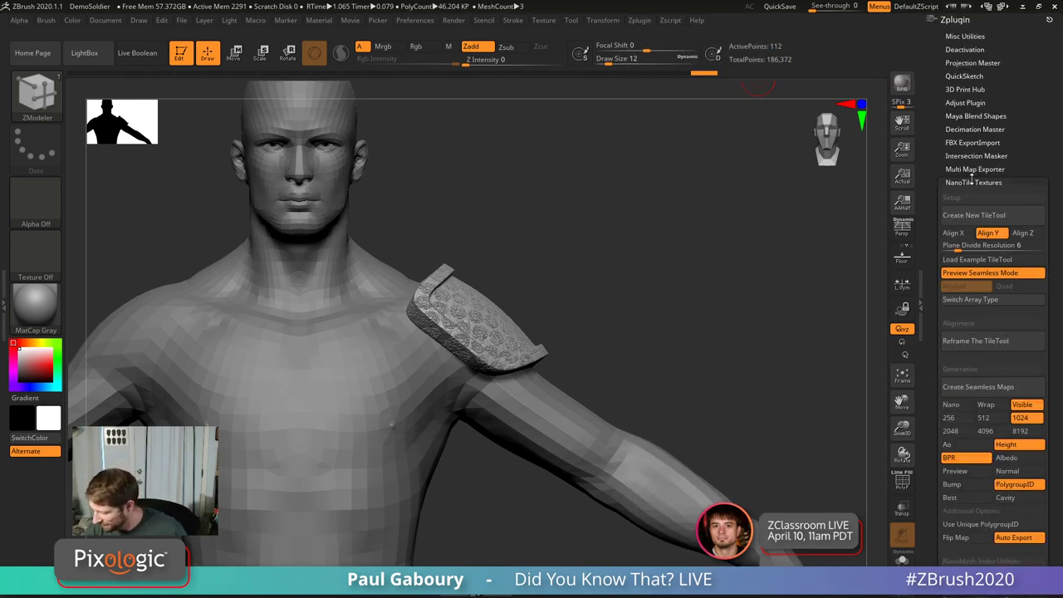
{"action": "left_click", "coordinate": [974, 182]}
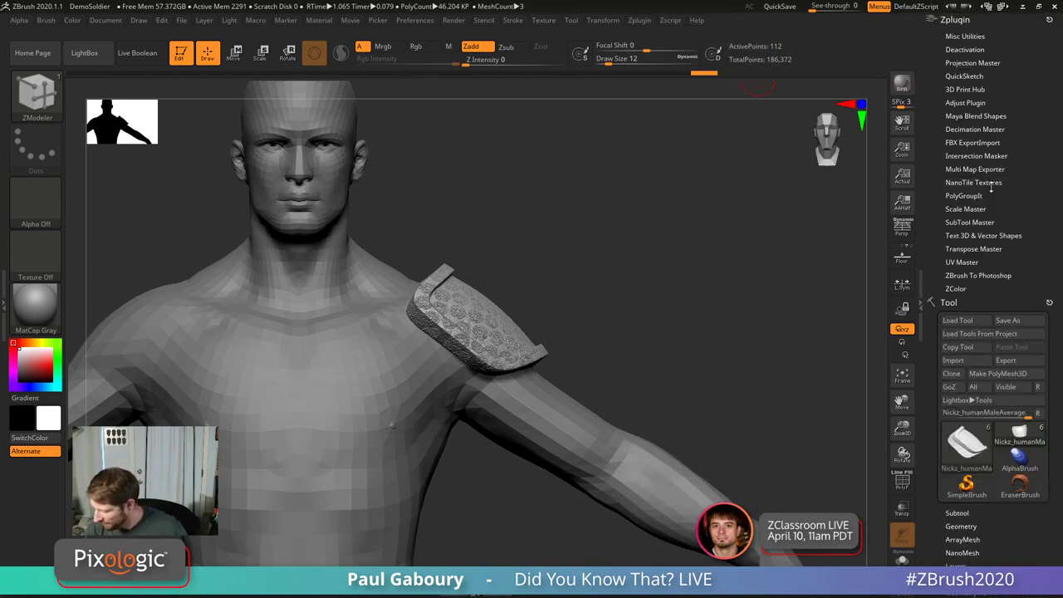
{"action": "left_click", "coordinate": [961, 261]}
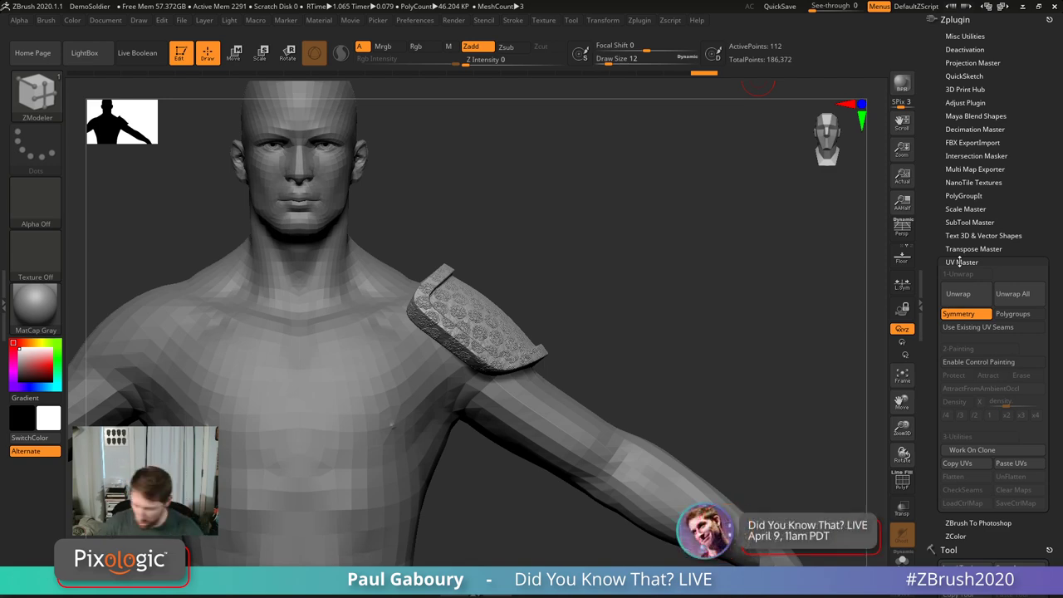
Step: Show the polygroup wireframe on the plate and turn off its surface noise
{"action": "left_click_drag", "start_coordinate": [789, 395], "coordinate": [755, 397]}
{"action": "left_click", "coordinate": [902, 480]}
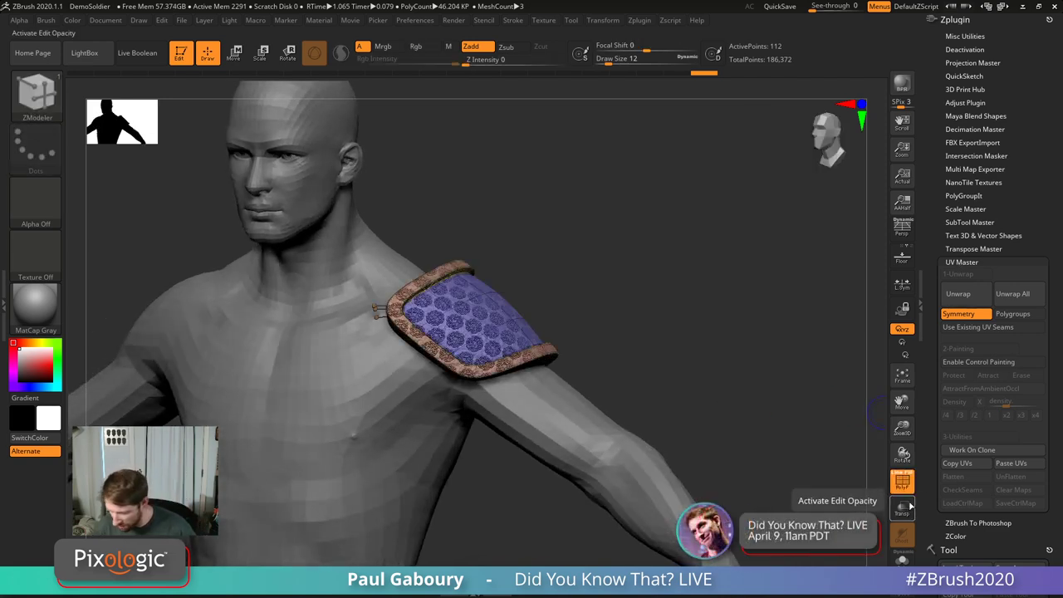
{"action": "left_click_drag", "start_coordinate": [1047, 388], "coordinate": [1038, 247]}
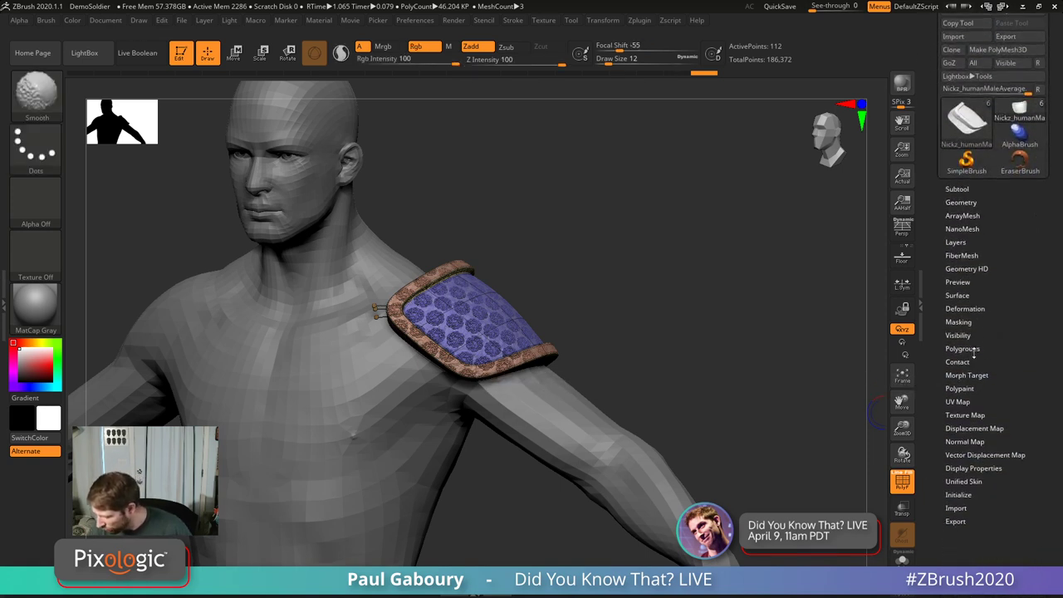
{"action": "left_click", "coordinate": [960, 295]}
{"action": "left_click", "coordinate": [954, 307]}
Step: Isolate the shoulder plate from the figure and inspect its polygroups from several angles
{"action": "right_click_drag", "start_coordinate": [536, 366], "coordinate": [500, 333], "text": "ctrl"}
{"action": "left_click", "coordinate": [902, 558]}
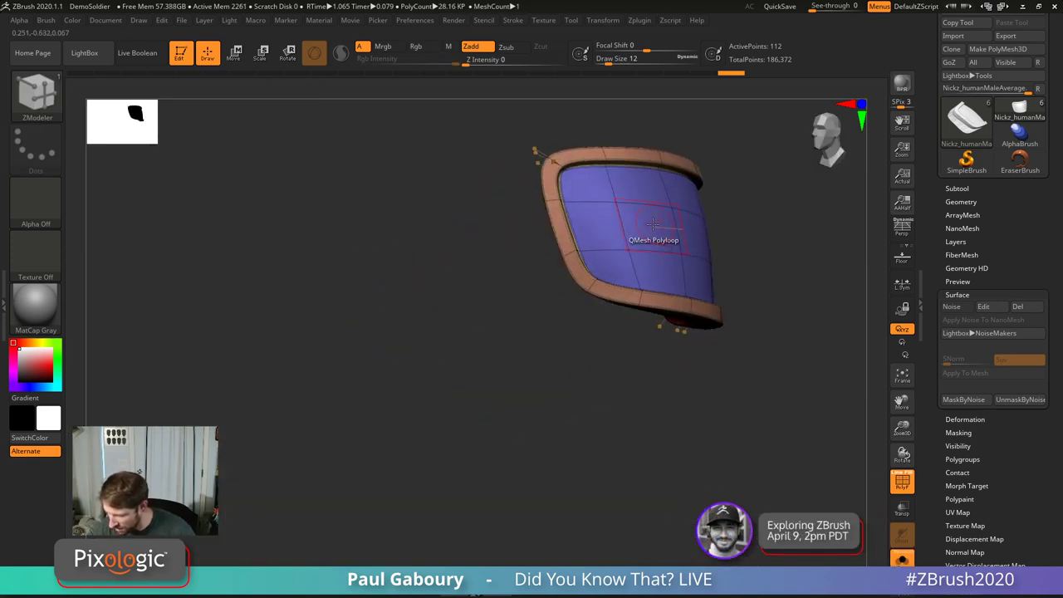
{"action": "right_click_drag", "start_coordinate": [660, 226], "coordinate": [473, 247], "text": "alt"}
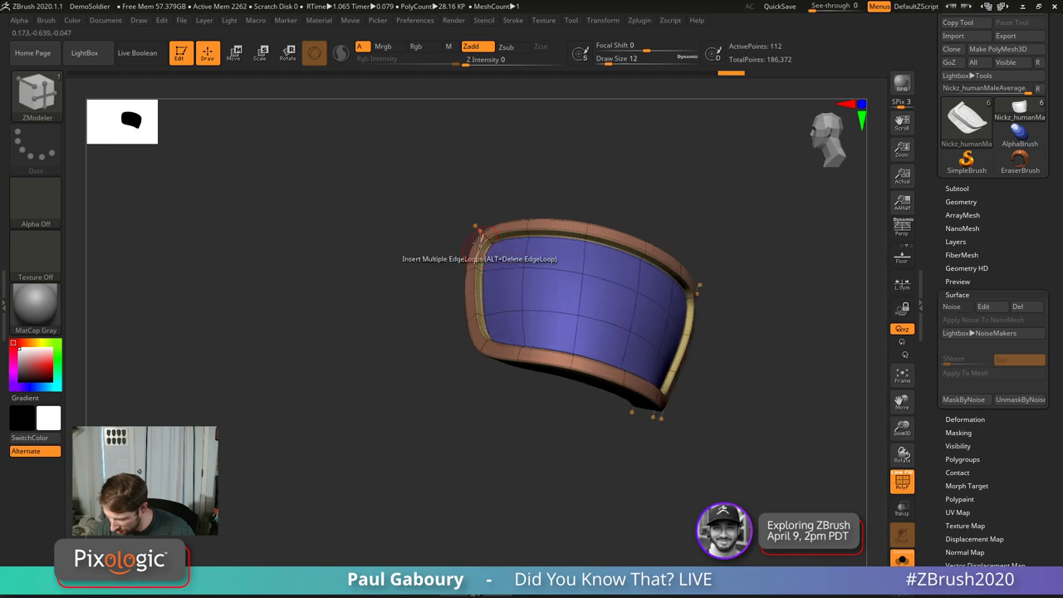
{"action": "mouse_move", "coordinate": [462, 300]}
{"action": "right_mouse_down"}
{"action": "mouse_move", "coordinate": [528, 278]}
{"action": "mouse_move", "coordinate": [501, 304]}
{"action": "right_mouse_up"}
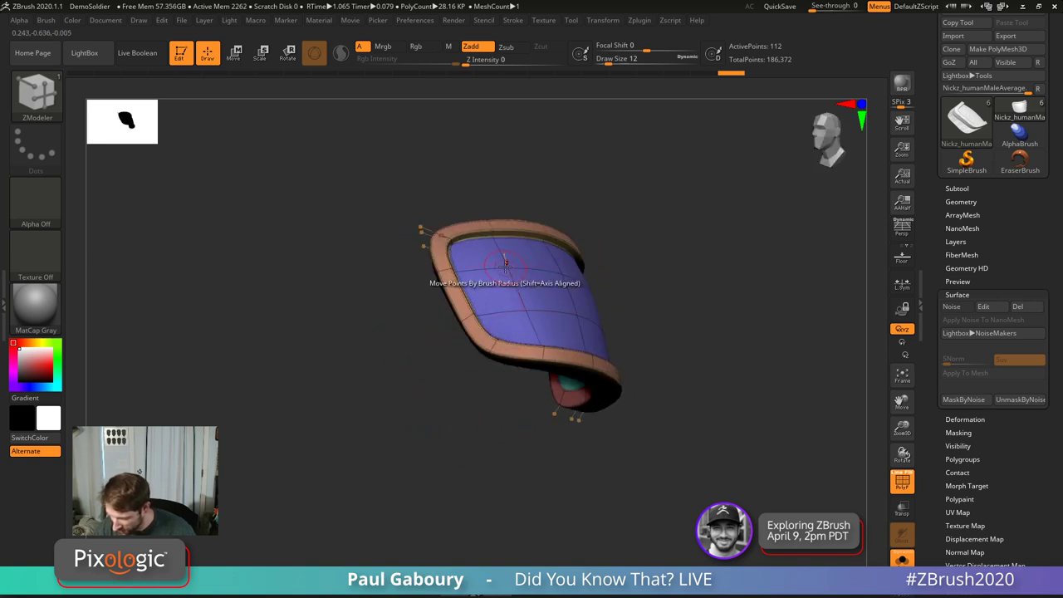
Step: Leave only the plate's rim bands visible and merge them into a single polygroup
{"action": "left_click", "coordinate": [506, 262], "text": "ctrl+shift"}
{"action": "left_click_drag", "start_coordinate": [508, 441], "coordinate": [507, 462], "text": "ctrl+shift"}
{"action": "right_click_drag", "start_coordinate": [522, 491], "coordinate": [533, 391]}
{"action": "left_click_drag", "start_coordinate": [532, 387], "coordinate": [519, 336]}
{"action": "left_click", "coordinate": [527, 344], "text": "ctrl+alt+shift"}
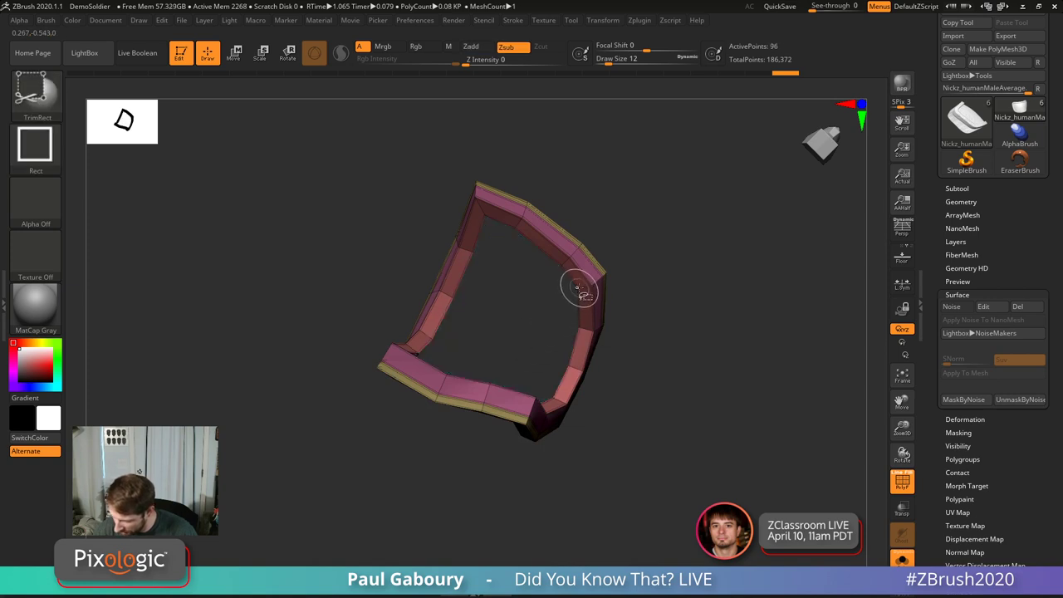
{"action": "mouse_move", "coordinate": [614, 334]}
{"action": "right_mouse_down"}
{"action": "mouse_move", "coordinate": [629, 447]}
{"action": "mouse_move", "coordinate": [581, 475]}
{"action": "mouse_move", "coordinate": [664, 443]}
{"action": "right_mouse_up"}
{"action": "key", "text": "ctrl+w"}
{"action": "left_click_drag", "start_coordinate": [665, 442], "coordinate": [764, 441]}
Step: Show only the plate's front and back surfaces without the rim and assign them one polygroup
{"action": "left_click", "coordinate": [656, 470], "text": "ctrl+shift"}
{"action": "left_click", "coordinate": [748, 419], "text": "ctrl"}
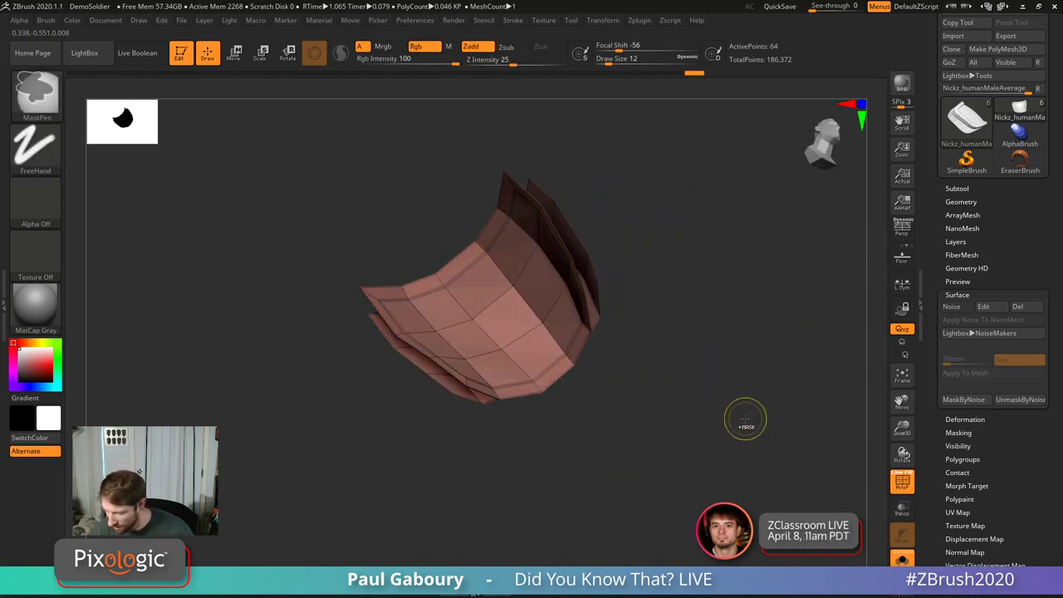
{"action": "key", "text": "ctrl+w"}
{"action": "mouse_move", "coordinate": [741, 423]}
{"action": "left_mouse_down"}
{"action": "mouse_move", "coordinate": [698, 468]}
{"action": "mouse_move", "coordinate": [679, 465]}
{"action": "left_mouse_up"}
Step: Apply Auto Groups to give the separate front and back surfaces their own polygroups
{"action": "left_click", "coordinate": [972, 294]}
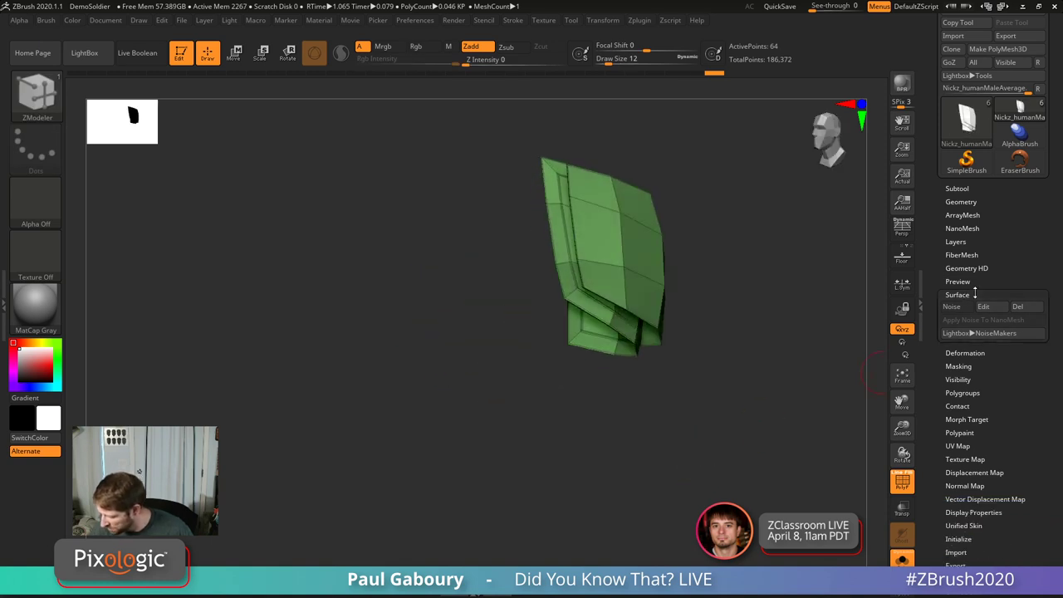
{"action": "left_click", "coordinate": [958, 348]}
{"action": "left_click", "coordinate": [962, 361]}
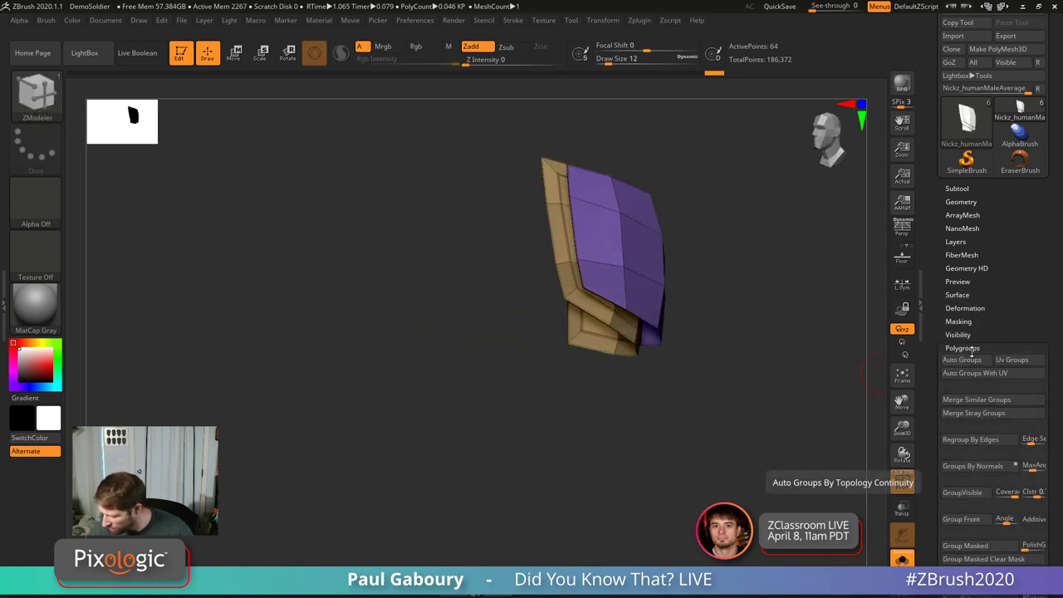
{"action": "left_click", "coordinate": [957, 349]}
Step: Show the whole plate, preview it with Dynamic Subdivision from both sides and return to the low-poly display
{"action": "left_click_drag", "start_coordinate": [831, 378], "coordinate": [682, 406]}
{"action": "key", "text": "d"}
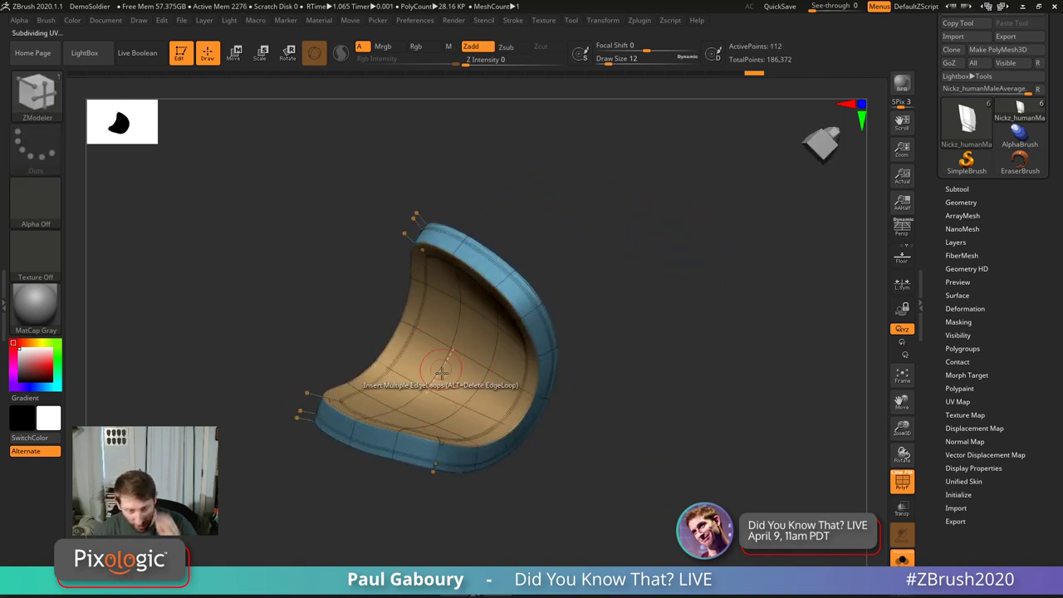
{"action": "right_click_drag", "start_coordinate": [511, 365], "coordinate": [659, 375]}
{"action": "key", "text": "shift"}
{"action": "key", "text": "shift+d"}
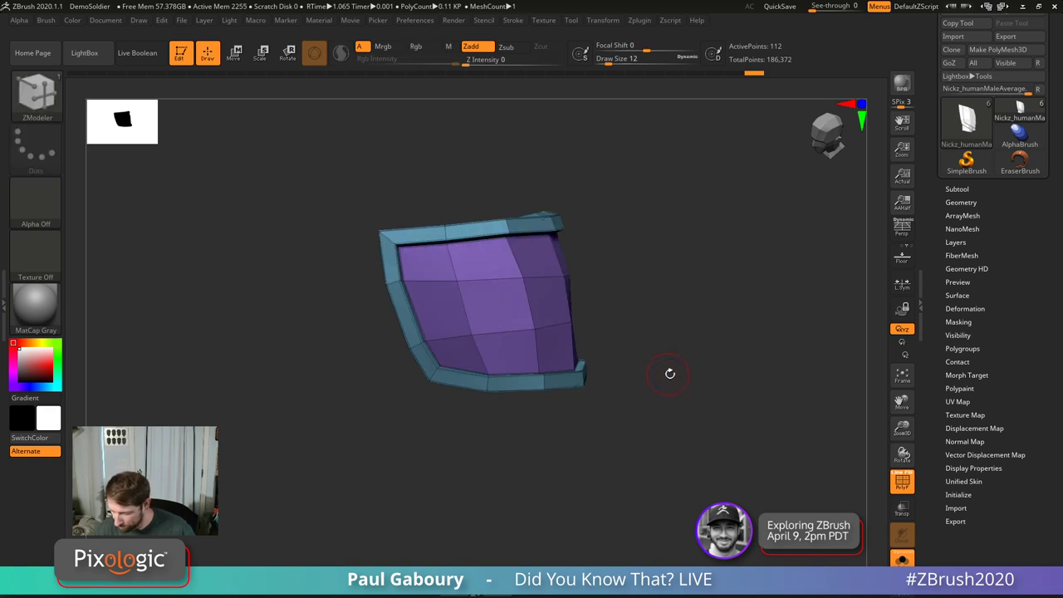
Step: Create a UV Master working clone of the shoulder plate
{"action": "scroll", "coordinate": [1015, 263], "scroll_direction": "up", "scroll_amount": 10}
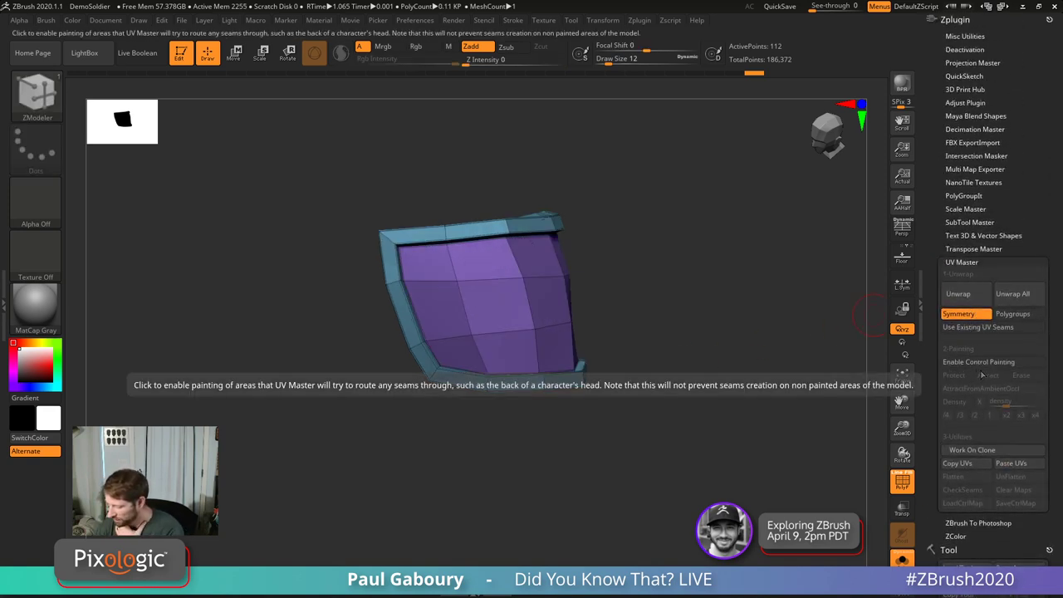
{"action": "left_click", "coordinate": [982, 453]}
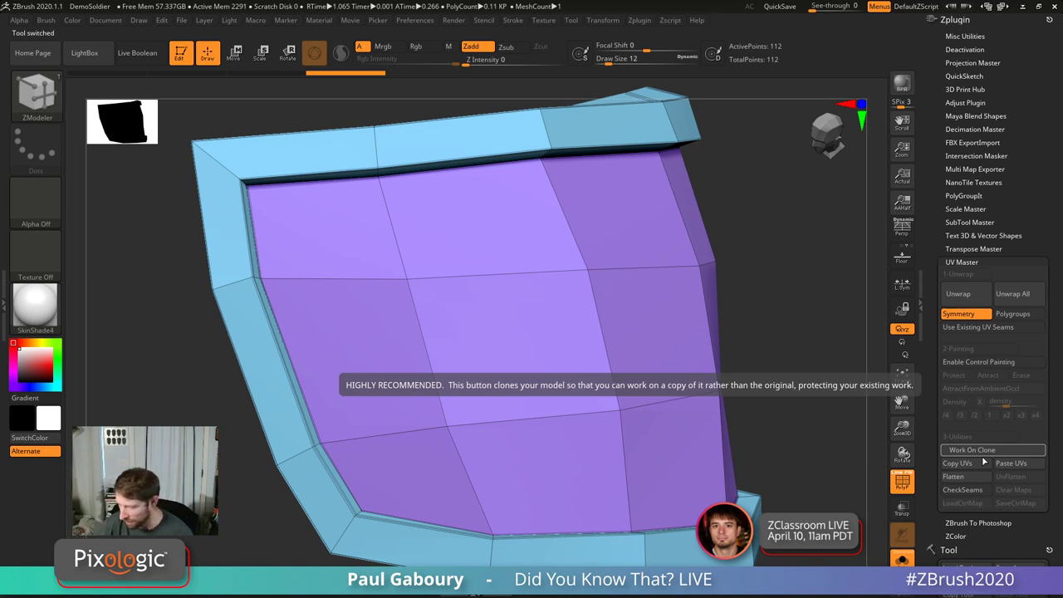
{"action": "left_click", "coordinate": [983, 457]}
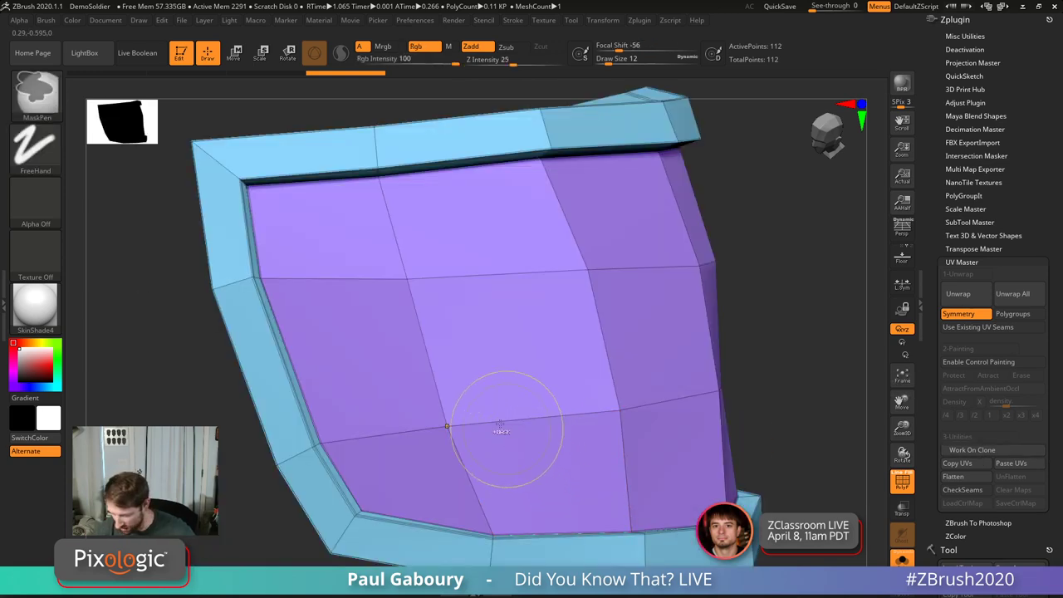
{"action": "right_click_drag", "start_coordinate": [505, 429], "coordinate": [562, 401], "text": "ctrl"}
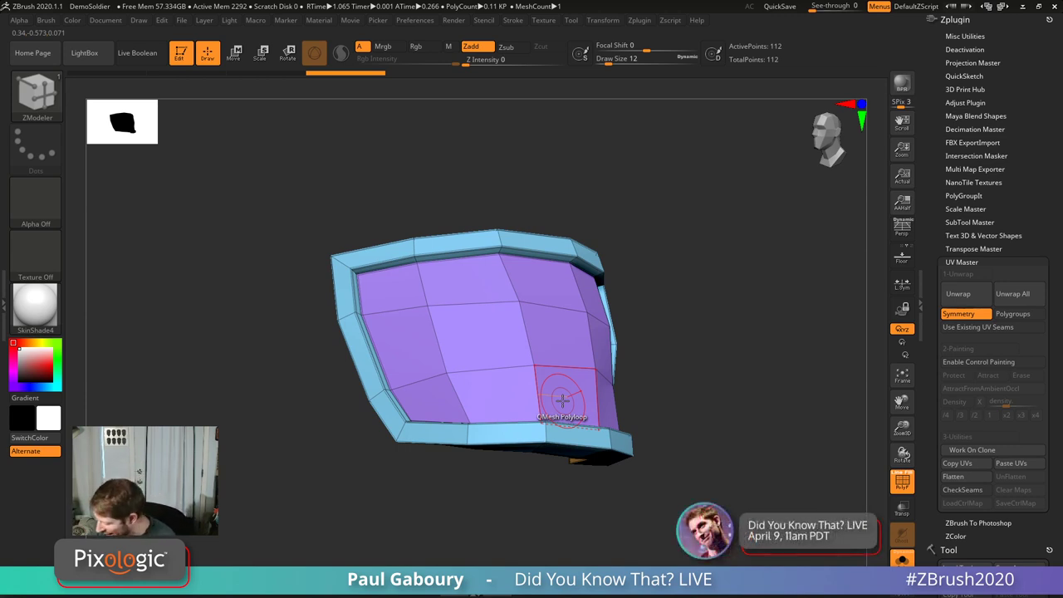
Step: Enable Polygroups with Symmetry on, unwrap the clone and flatten it to view the UV islands
{"action": "left_click", "coordinate": [1015, 315]}
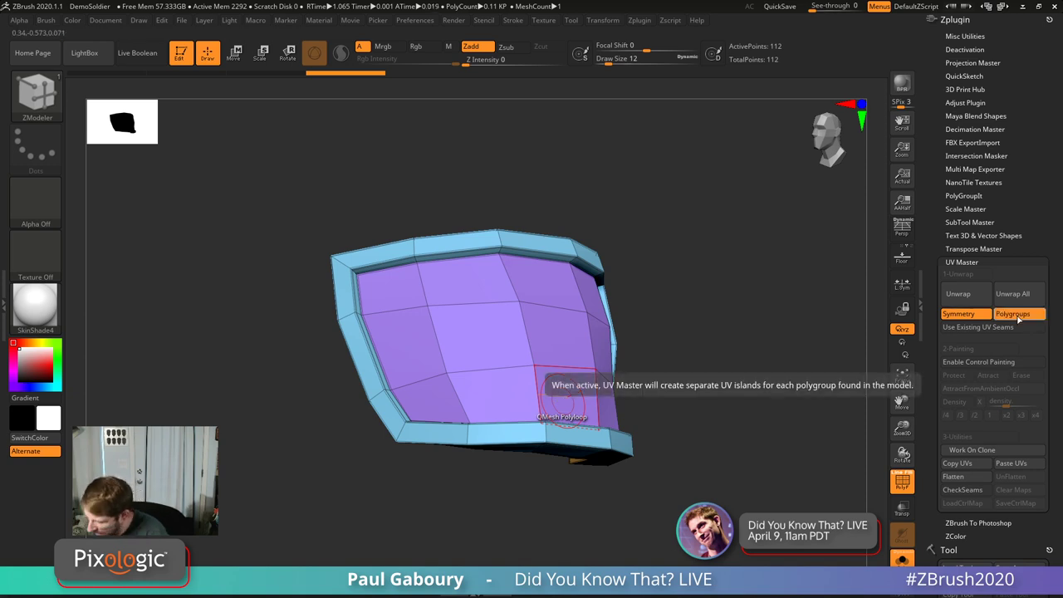
{"action": "left_click", "coordinate": [963, 296]}
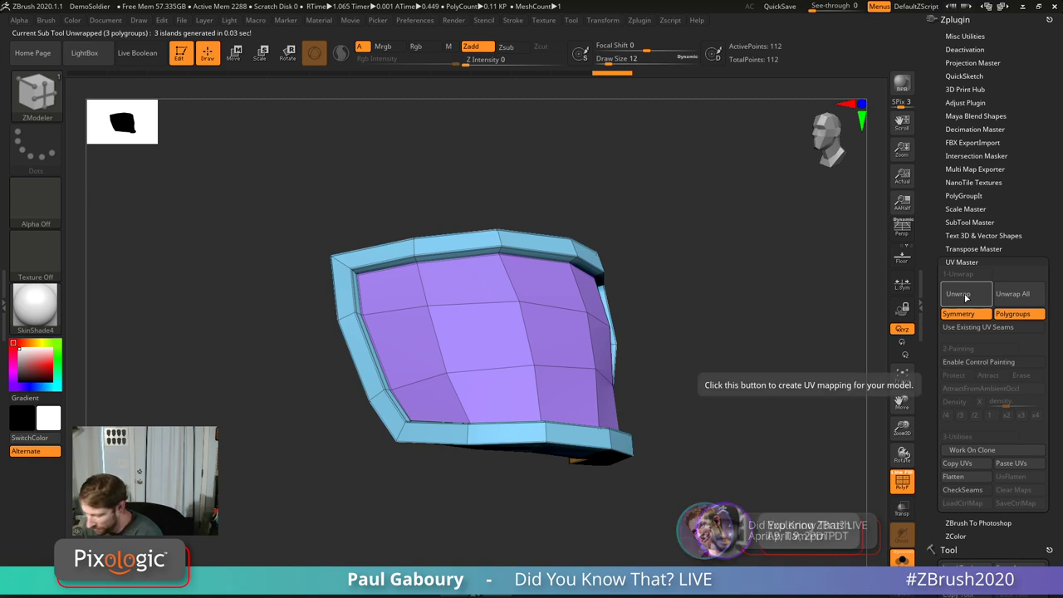
{"action": "left_click", "coordinate": [955, 477]}
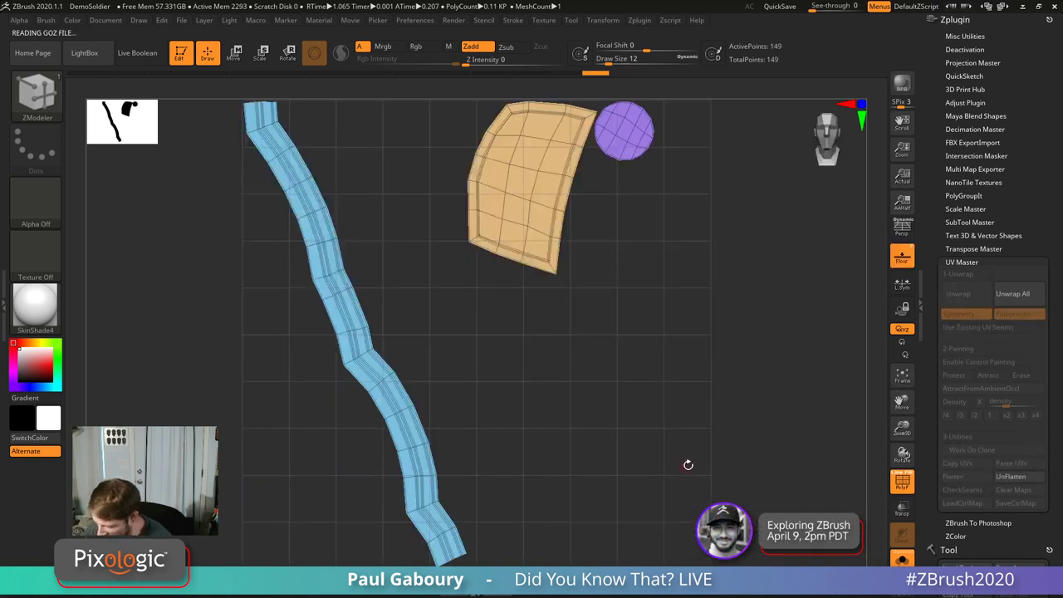
{"action": "right_click_drag", "start_coordinate": [671, 425], "coordinate": [632, 407], "text": "ctrl"}
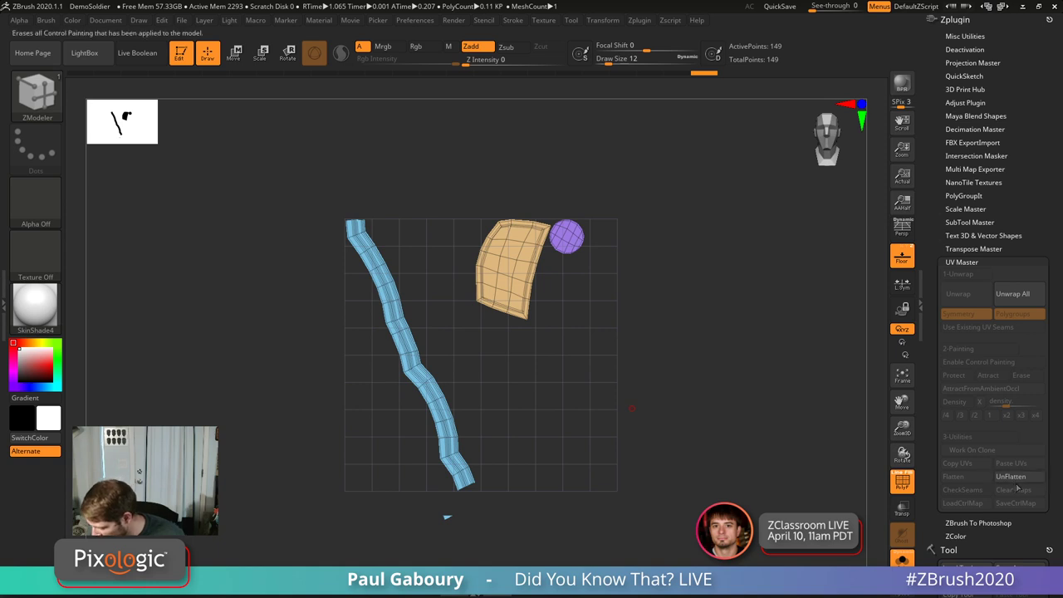
Step: Isolate the clone's front surface, grow visibility onto the adjoining inner rim and make it all one polygroup
{"action": "mouse_move", "coordinate": [665, 404]}
{"action": "left_mouse_down"}
{"action": "mouse_move", "coordinate": [629, 408]}
{"action": "mouse_move", "coordinate": [584, 349]}
{"action": "left_mouse_up"}
{"action": "key", "text": "ctrl+shift"}
{"action": "left_click", "coordinate": [456, 295], "text": "ctrl+shift"}
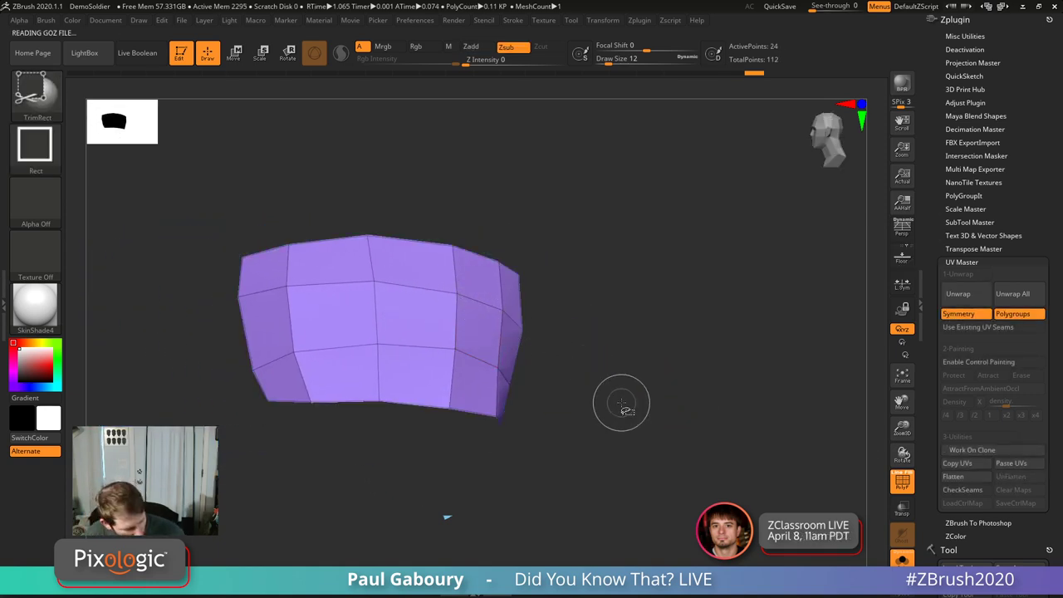
{"action": "key", "text": "ctrl+shift+x"}
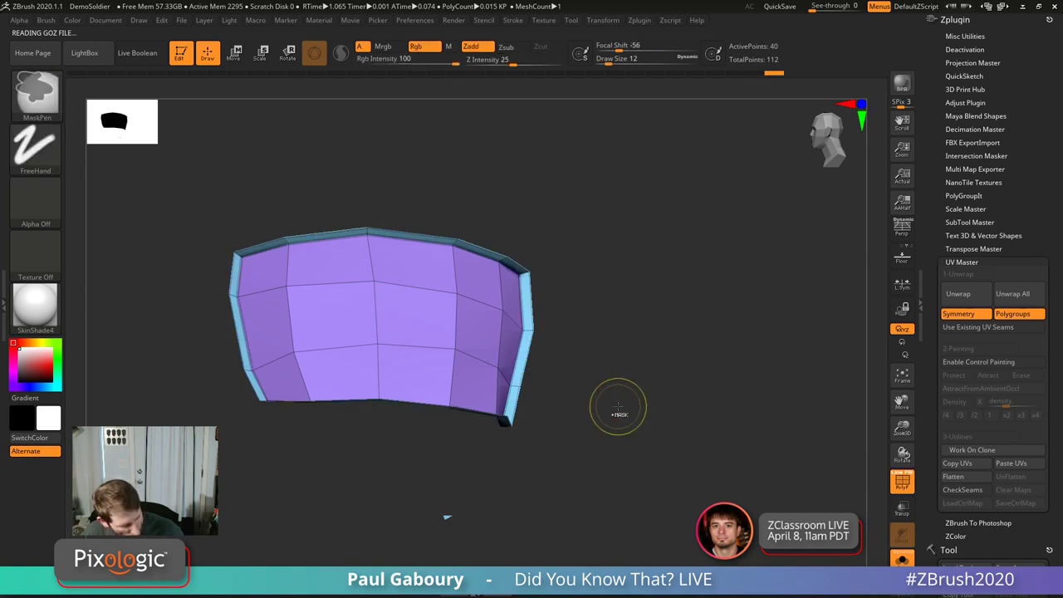
{"action": "key", "text": "ctrl+w"}
{"action": "left_click", "coordinate": [626, 419], "text": "ctrl+shift"}
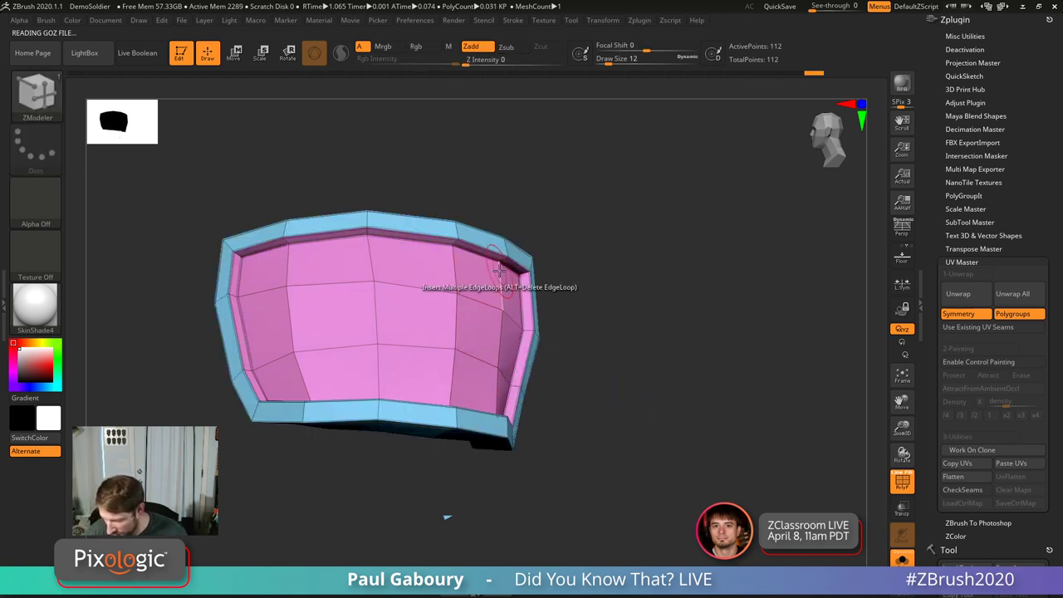
Step: Unwrap the regrouped clone again, flatten it to check the UV islands and unflatten it
{"action": "left_click", "coordinate": [961, 297]}
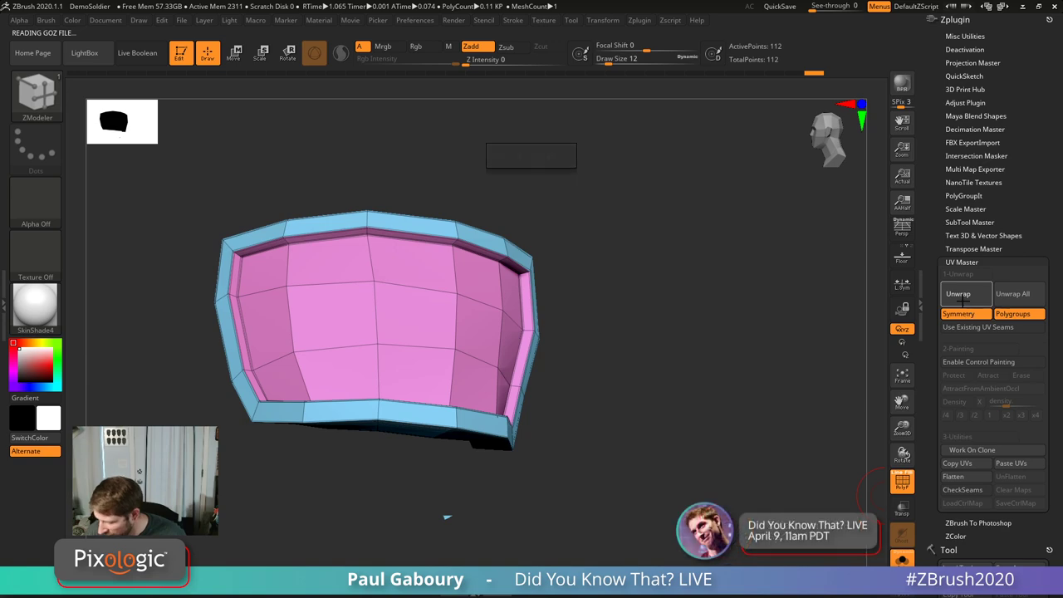
{"action": "left_click", "coordinate": [954, 475]}
{"action": "right_click_drag", "start_coordinate": [624, 411], "coordinate": [631, 450], "text": "alt"}
{"action": "right_click_drag", "start_coordinate": [631, 450], "coordinate": [601, 399], "text": "ctrl"}
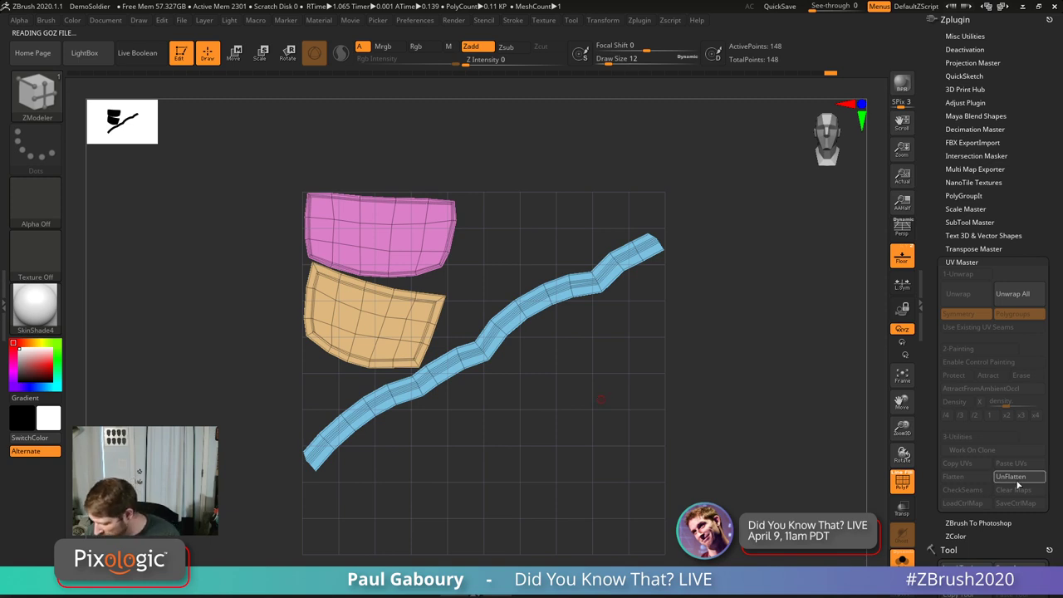
{"action": "left_click", "coordinate": [1015, 478]}
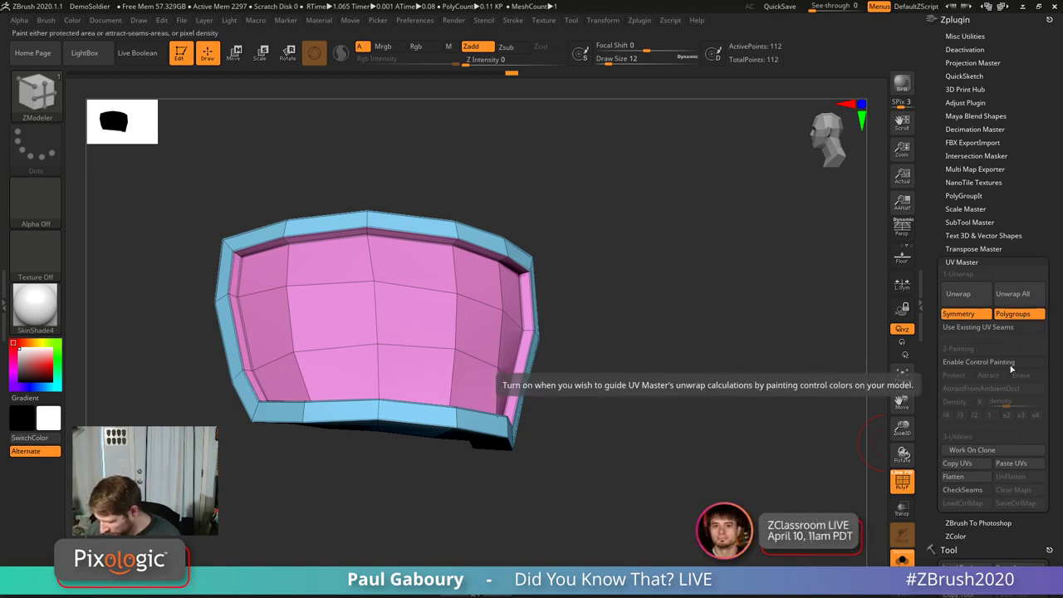
Step: Copy the UVs from the unwrapped clone, switch to the original shoulder plate tool and paste the UVs onto it
{"action": "left_click", "coordinate": [968, 465]}
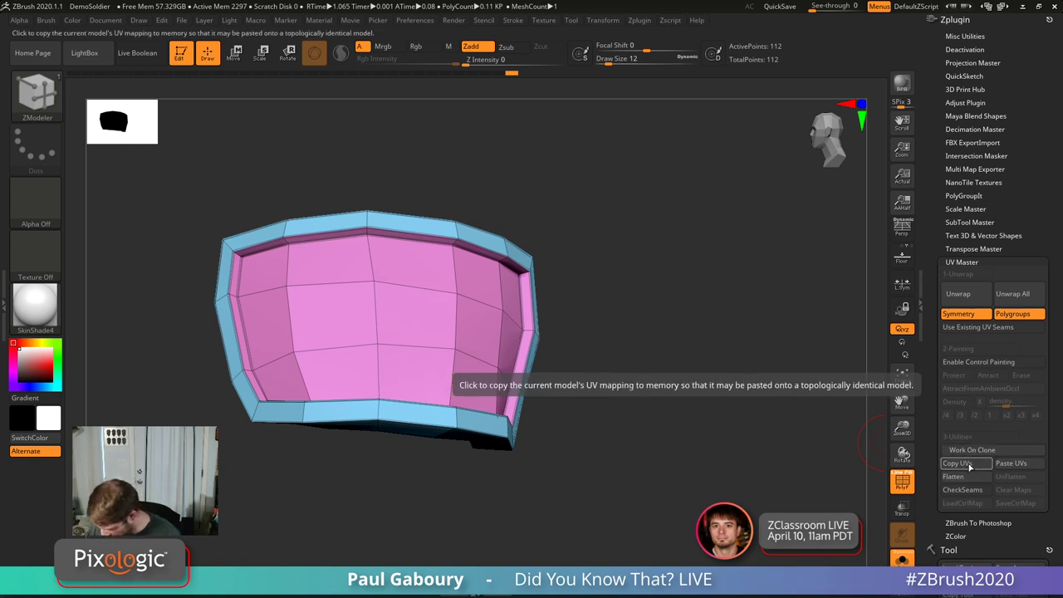
{"action": "scroll", "coordinate": [1056, 498], "scroll_direction": "down", "scroll_amount": 10}
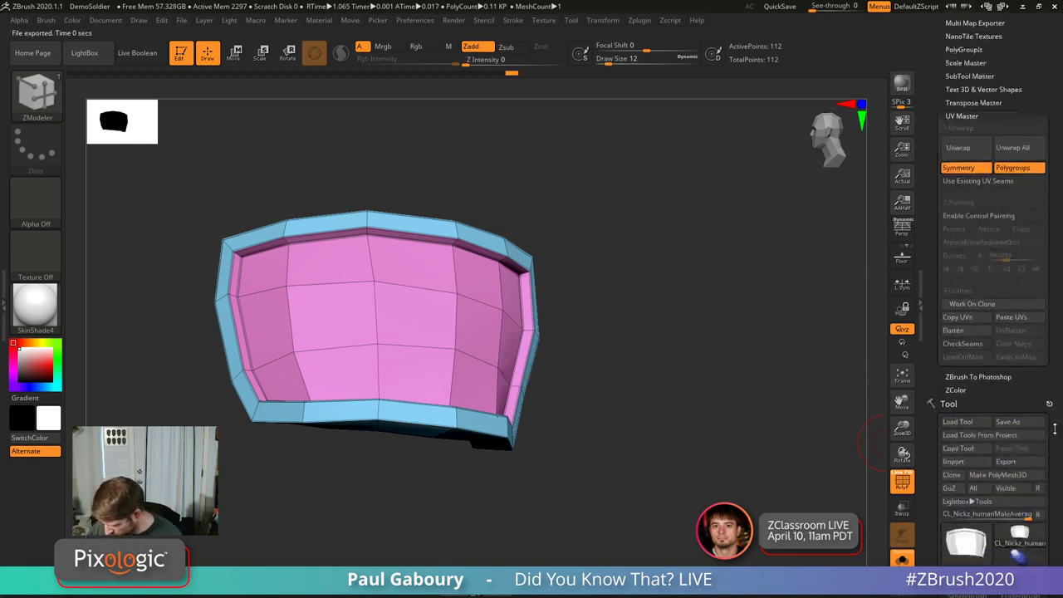
{"action": "mouse_move", "coordinate": [966, 419]}
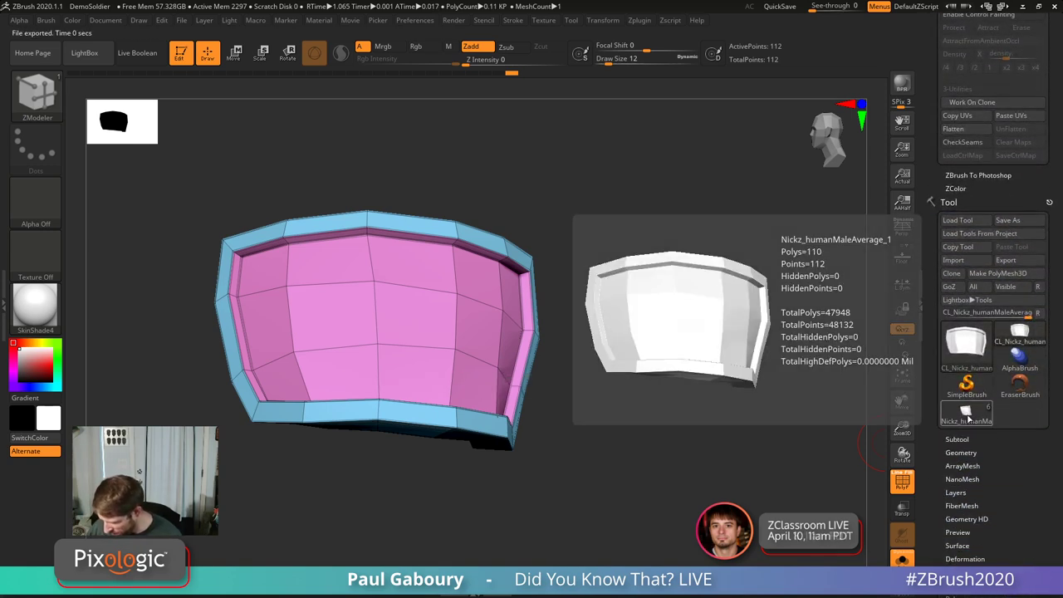
{"action": "mouse_move", "coordinate": [996, 349]}
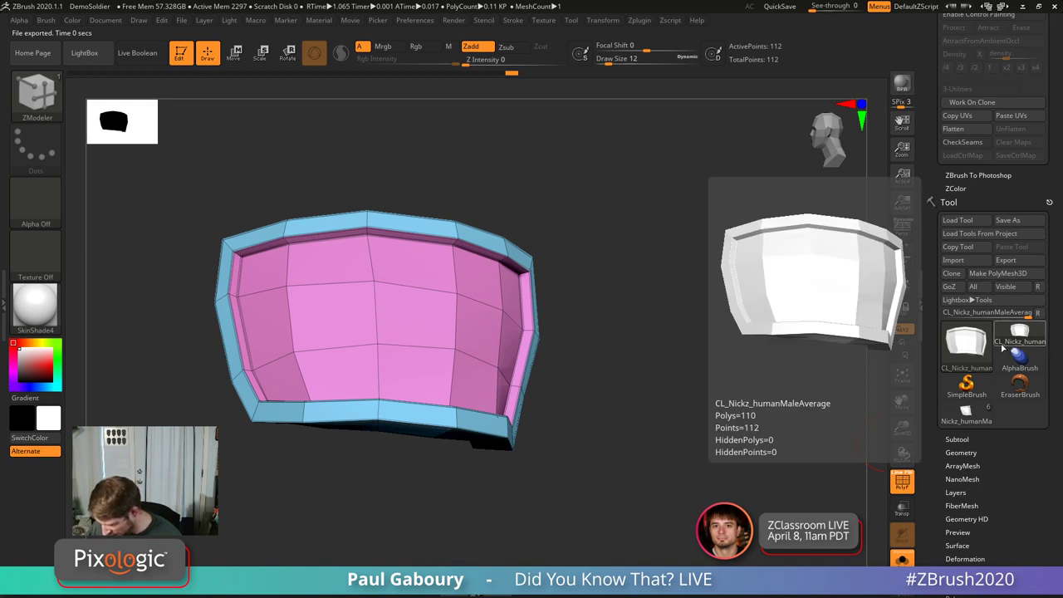
{"action": "left_click", "coordinate": [963, 419]}
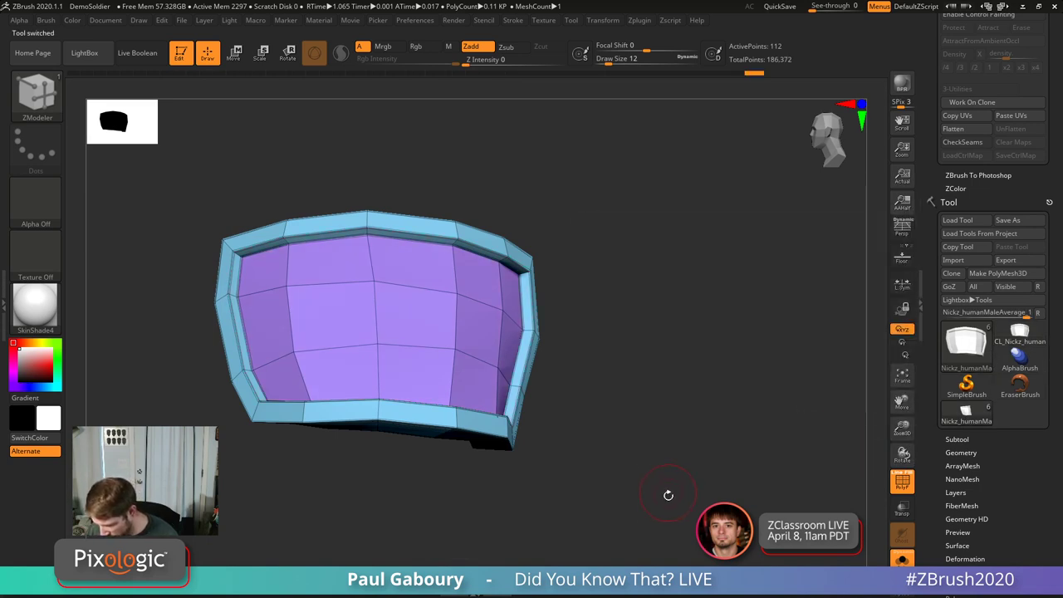
{"action": "scroll", "coordinate": [1024, 351], "scroll_direction": "up", "scroll_amount": 5}
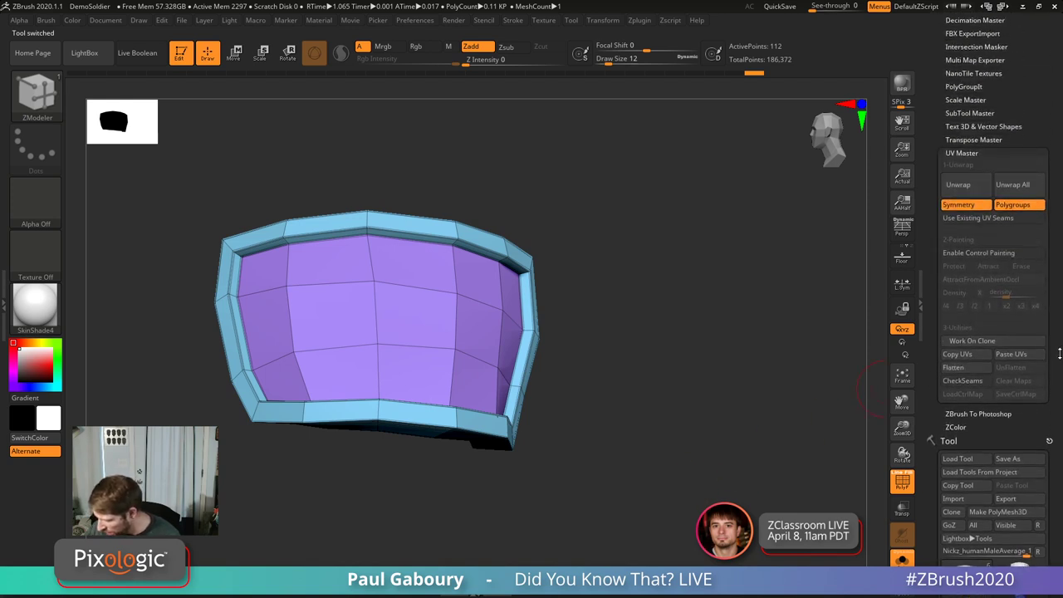
{"action": "scroll", "coordinate": [1030, 424], "scroll_direction": "down", "scroll_amount": 8}
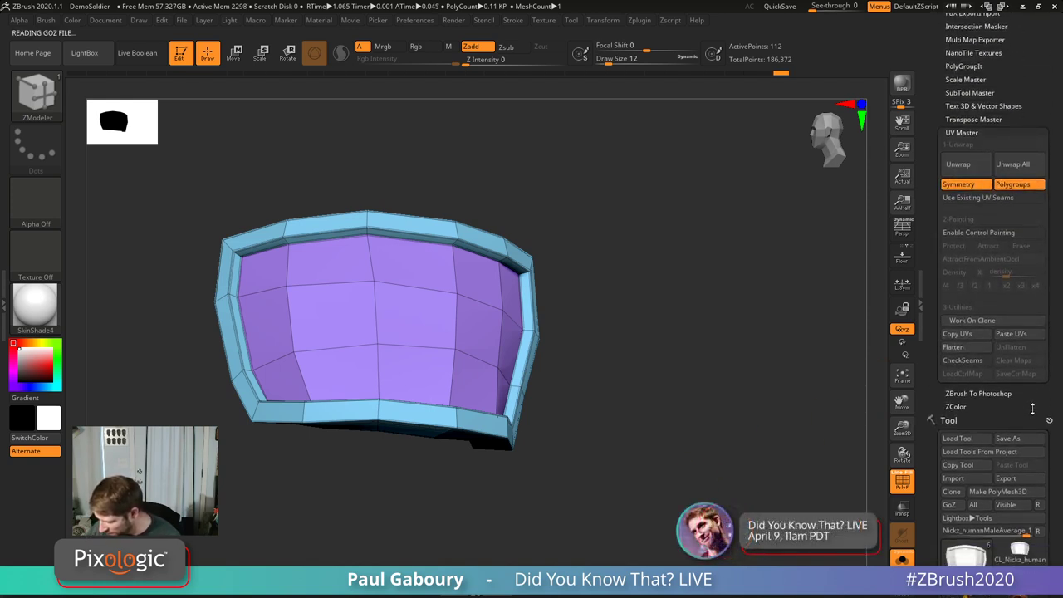
Step: Morph the original plate to its UV layout to inspect the pasted UV islands and return it to its 3D shape
{"action": "left_click", "coordinate": [968, 506]}
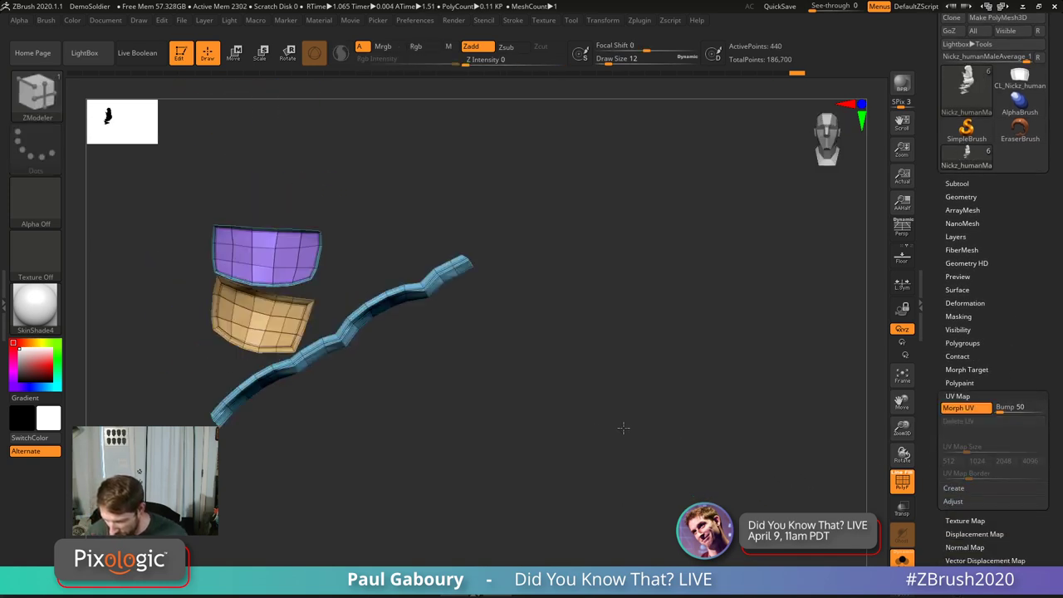
{"action": "left_click_drag", "start_coordinate": [623, 428], "coordinate": [588, 429]}
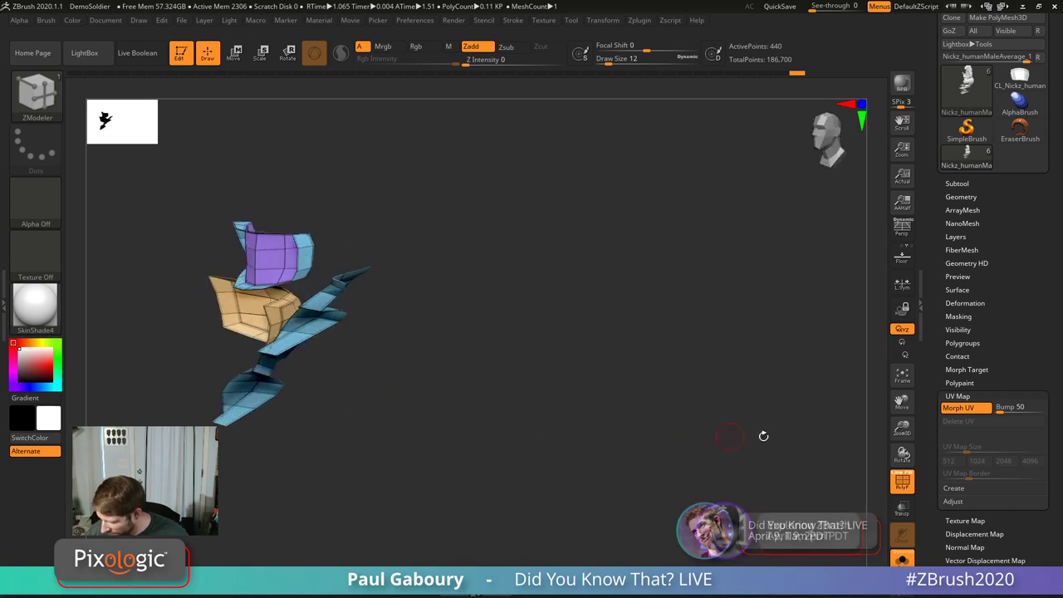
{"action": "left_click", "coordinate": [1001, 409]}
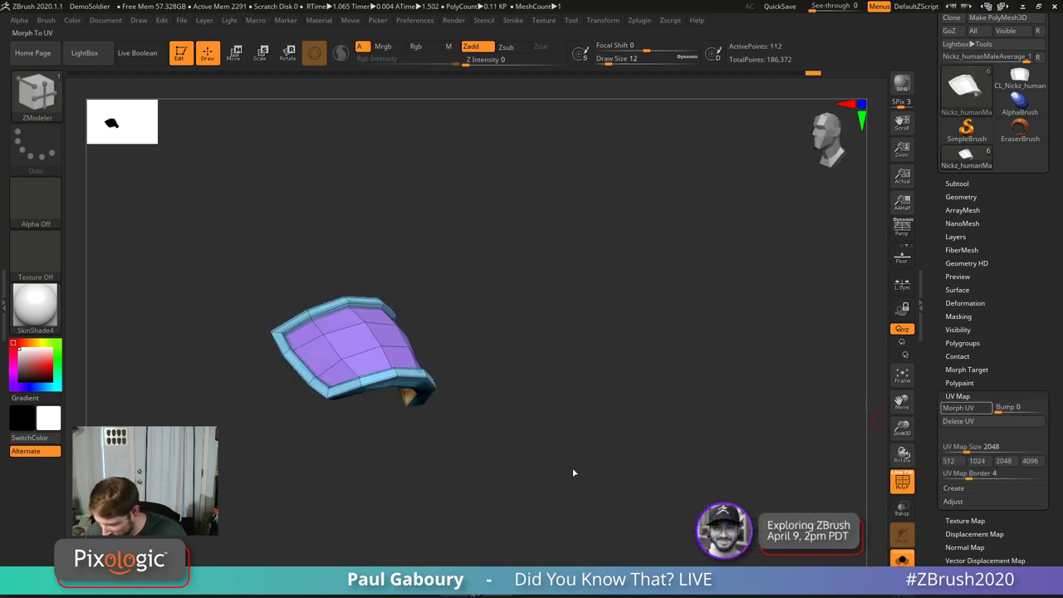
{"action": "mouse_move", "coordinate": [579, 453]}
{"action": "left_mouse_down"}
{"action": "mouse_move", "coordinate": [604, 453]}
{"action": "mouse_move", "coordinate": [604, 438]}
{"action": "mouse_move", "coordinate": [662, 458]}
{"action": "mouse_move", "coordinate": [592, 452]}
{"action": "left_mouse_up"}
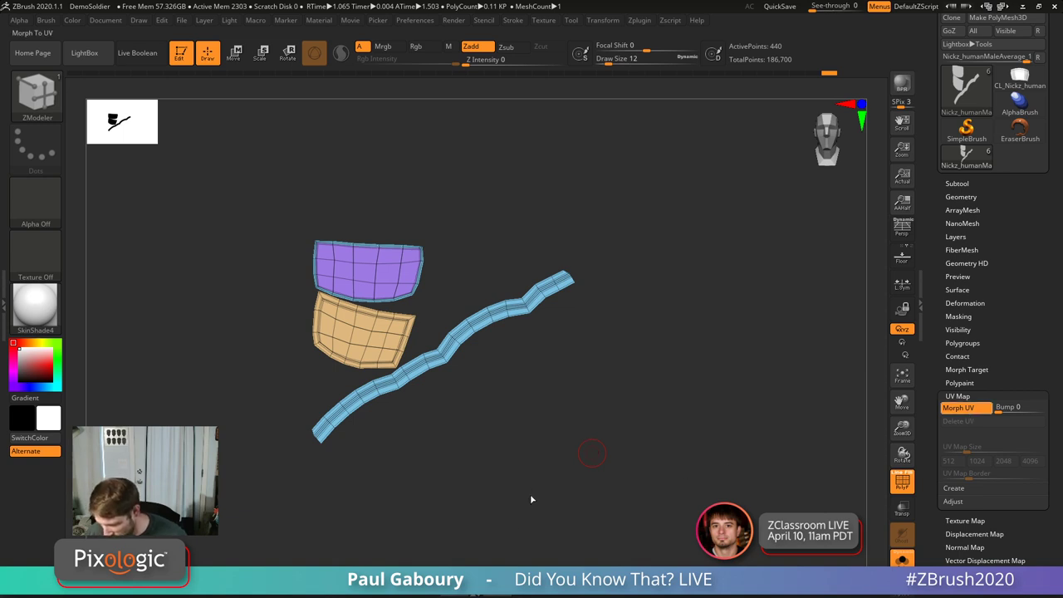
{"action": "mouse_move", "coordinate": [553, 486]}
{"action": "left_mouse_down"}
{"action": "mouse_move", "coordinate": [525, 517]}
{"action": "mouse_move", "coordinate": [563, 469]}
{"action": "left_mouse_up"}
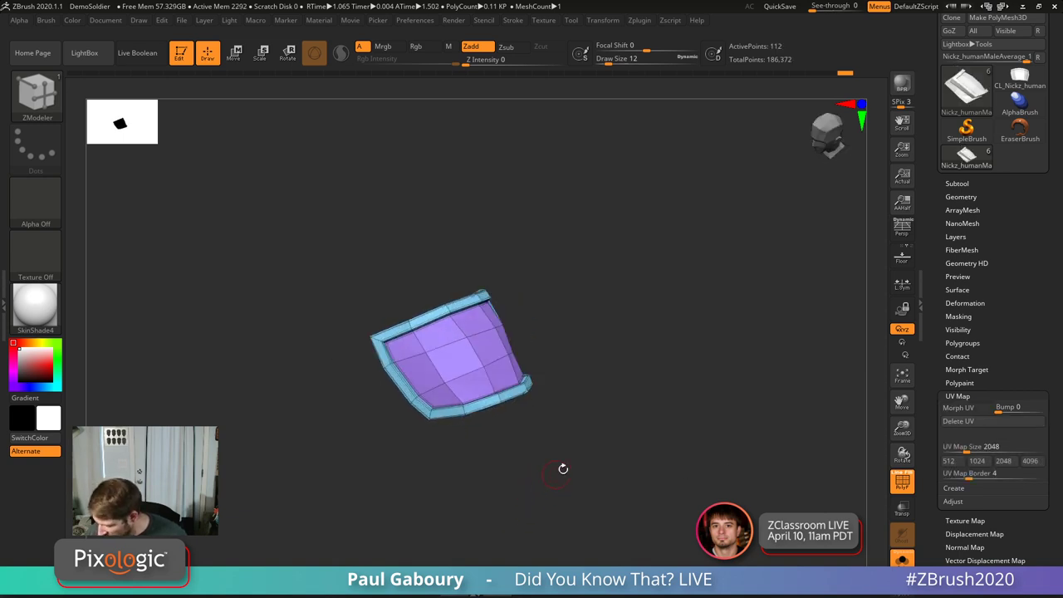
Step: Activate surface noise with the flower alpha on the shoulder plate and accept it to view the pattern on the model
{"action": "left_click", "coordinate": [960, 291], "text": "shift"}
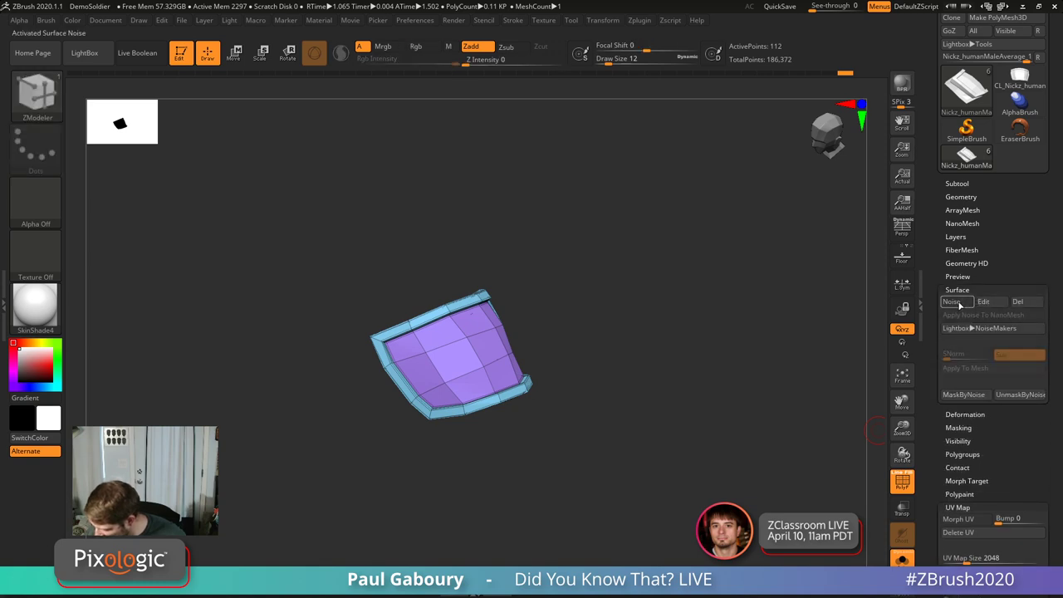
{"action": "left_click", "coordinate": [958, 303]}
{"action": "right_click_drag", "start_coordinate": [497, 380], "coordinate": [571, 433], "text": "ctrl"}
{"action": "left_click_drag", "start_coordinate": [571, 432], "coordinate": [848, 358]}
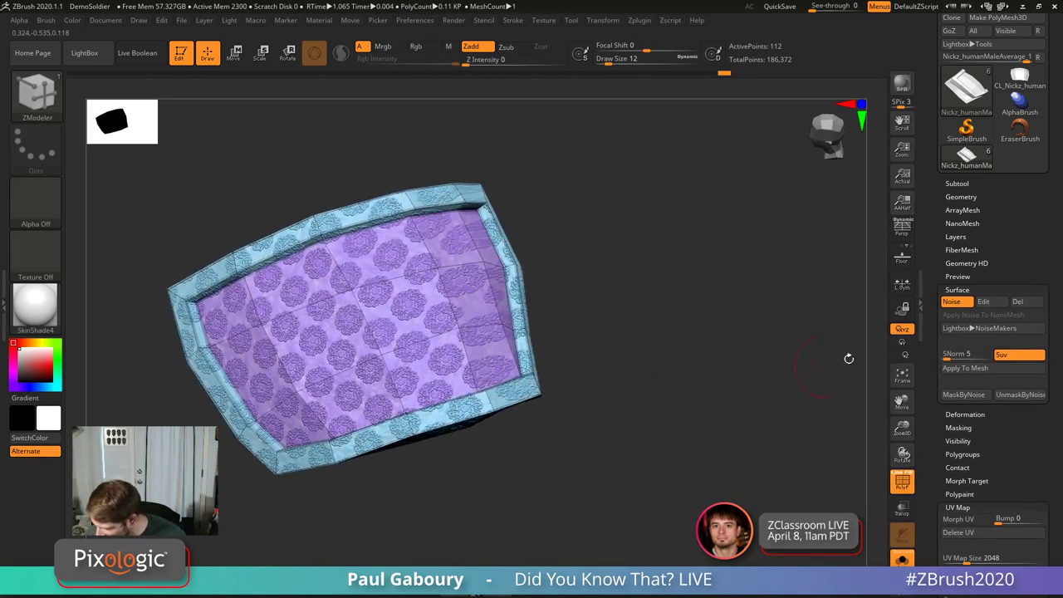
Step: Reopen the plate's noise settings, map the noise by UV and set Alpha Scale to 0.5294 and Strength to -0.05785
{"action": "left_click", "coordinate": [984, 301]}
{"action": "mouse_move", "coordinate": [793, 388]}
{"action": "left_mouse_down"}
{"action": "mouse_move", "coordinate": [802, 375]}
{"action": "mouse_move", "coordinate": [790, 374]}
{"action": "left_mouse_up"}
{"action": "left_click", "coordinate": [632, 170]}
{"action": "left_click_drag", "start_coordinate": [768, 249], "coordinate": [804, 361]}
{"action": "left_click", "coordinate": [942, 180]}
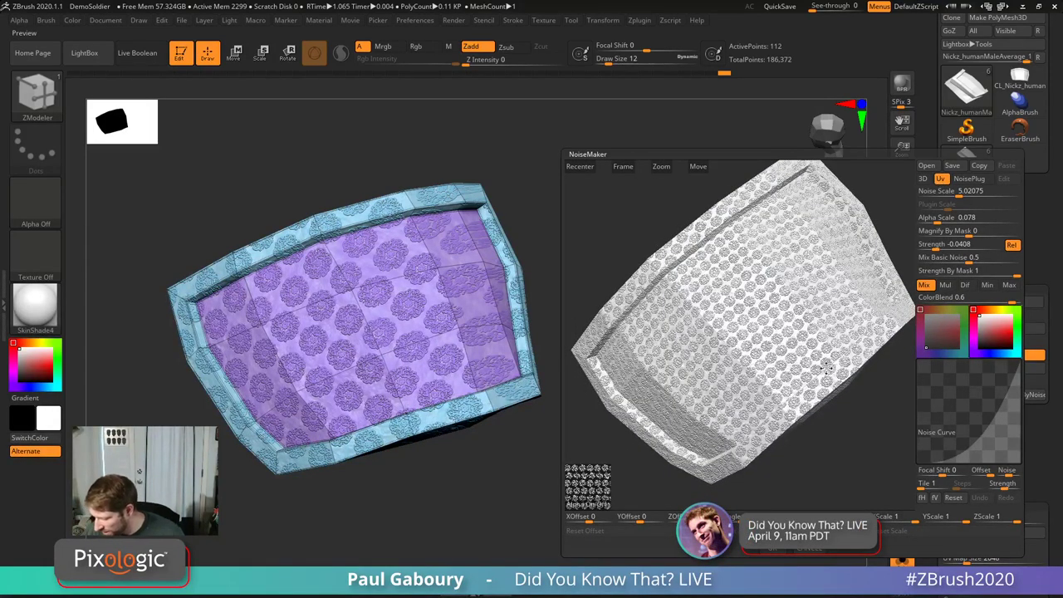
{"action": "left_click_drag", "start_coordinate": [826, 368], "coordinate": [830, 335]}
{"action": "left_click", "coordinate": [947, 216]}
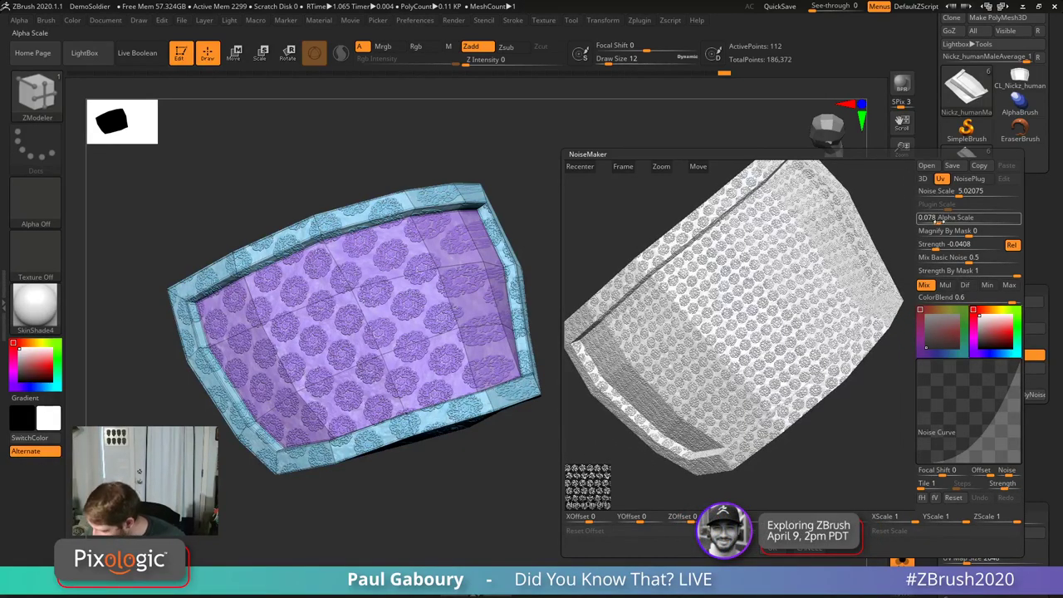
{"action": "left_click_drag", "start_coordinate": [938, 221], "coordinate": [937, 246]}
Step: Try the Max noise blend mode, switch it to Min and reshape the noise curve into a straight diagonal
{"action": "left_click", "coordinate": [1009, 285]}
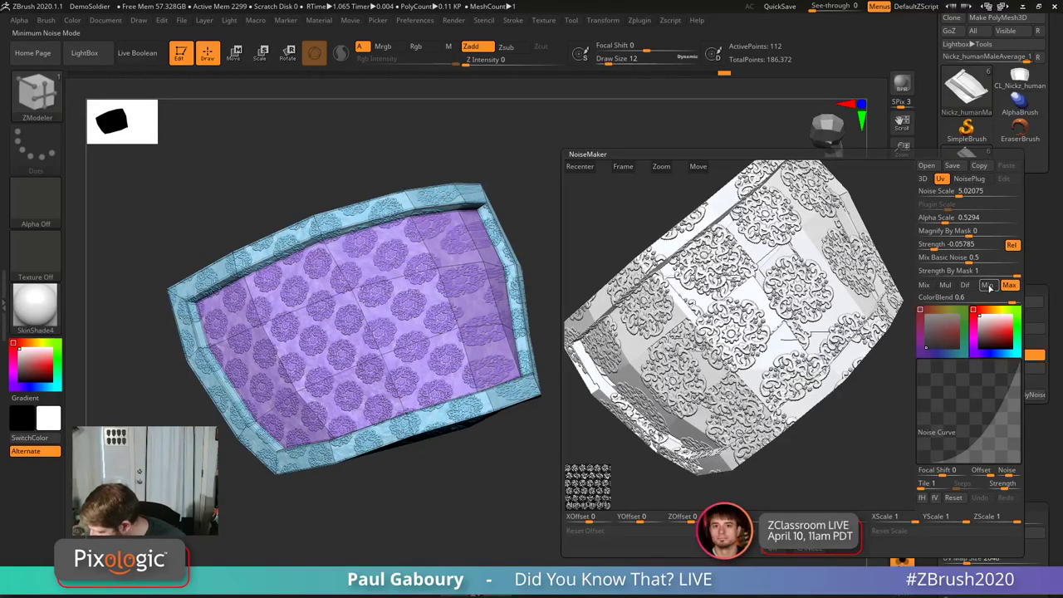
{"action": "left_click", "coordinate": [987, 286]}
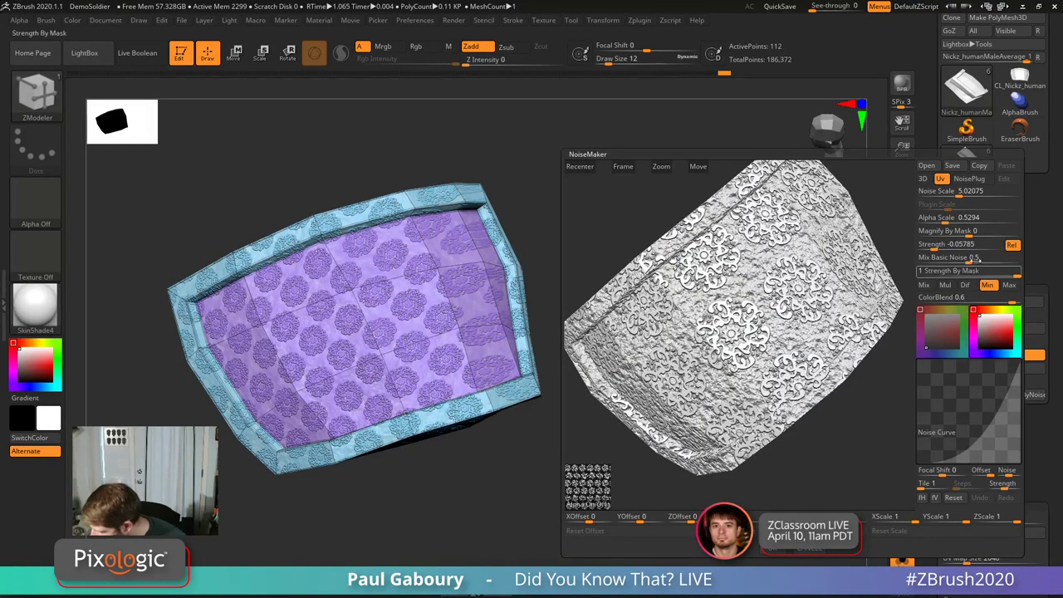
{"action": "left_click_drag", "start_coordinate": [989, 440], "coordinate": [963, 414]}
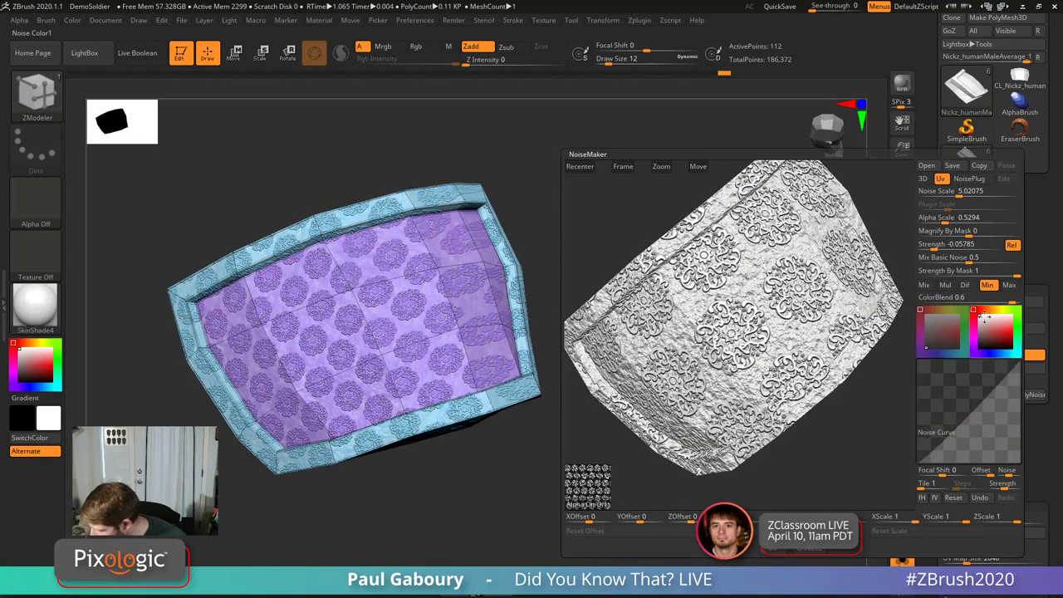
Step: Set Noise Scale to 21.15743 and Alpha Scale to about 0.22, and accept the noise settings
{"action": "mouse_move", "coordinate": [974, 192]}
{"action": "left_mouse_down"}
{"action": "mouse_move", "coordinate": [962, 192]}
{"action": "mouse_move", "coordinate": [972, 195]}
{"action": "left_mouse_up"}
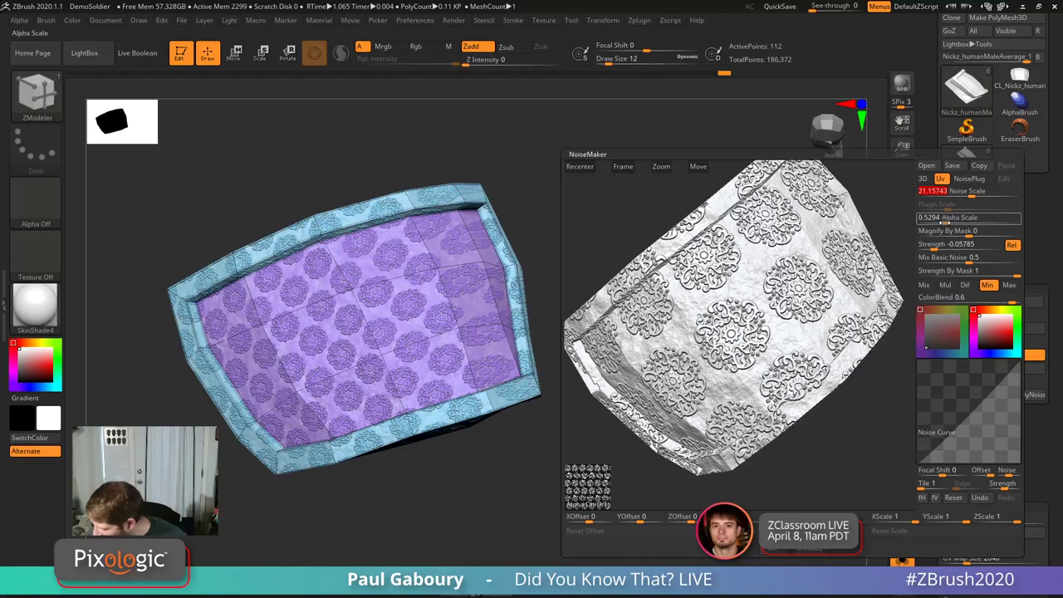
{"action": "left_click_drag", "start_coordinate": [948, 213], "coordinate": [940, 218]}
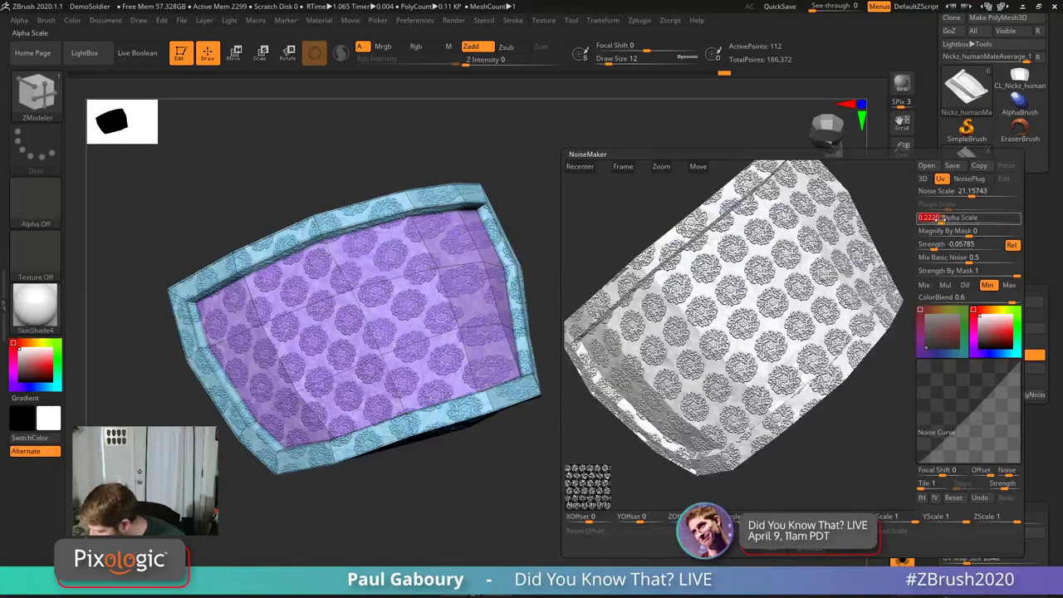
{"action": "left_click", "coordinate": [773, 550]}
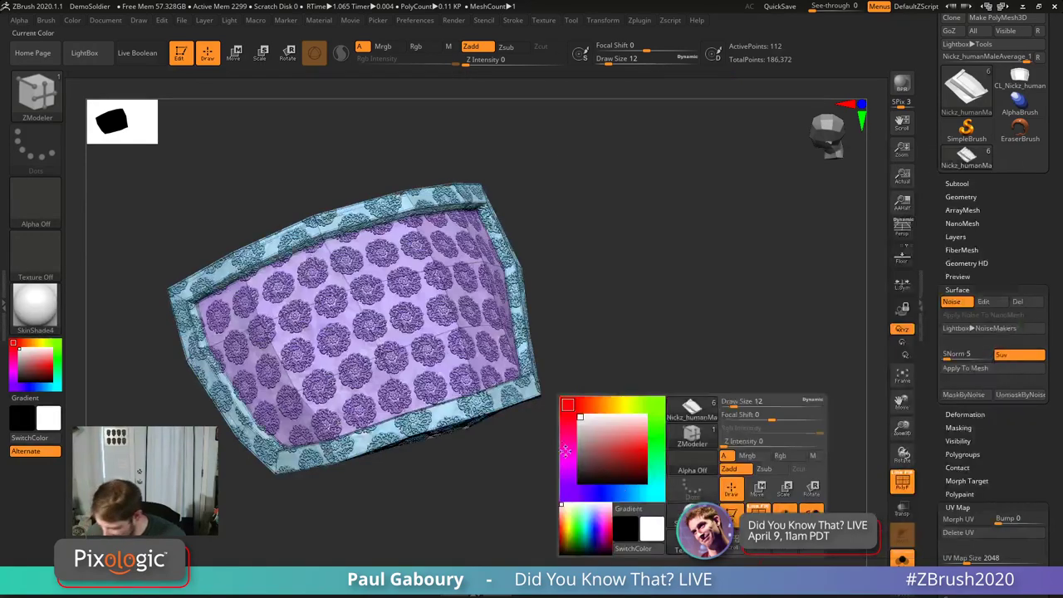
Step: Turn on Dynamic Subdivision for the plate, bring back all its surfaces unmasked and show the polygroup wireframe
{"action": "left_click_drag", "start_coordinate": [674, 299], "coordinate": [515, 356]}
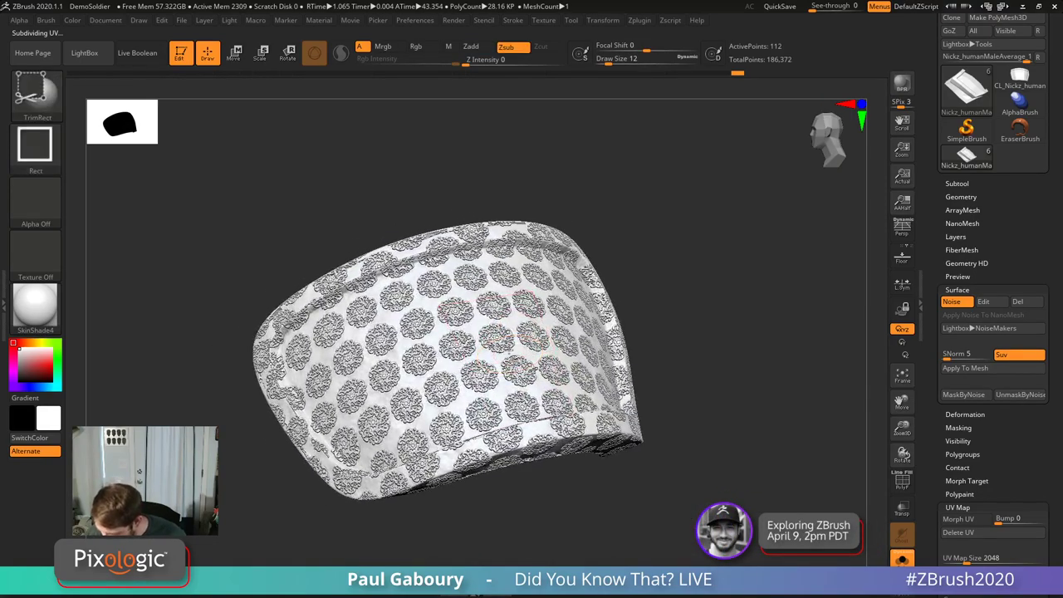
{"action": "left_click", "coordinate": [513, 356], "text": "ctrl+shift"}
{"action": "left_click_drag", "start_coordinate": [650, 425], "coordinate": [667, 366], "text": "alt"}
{"action": "key", "text": "d"}
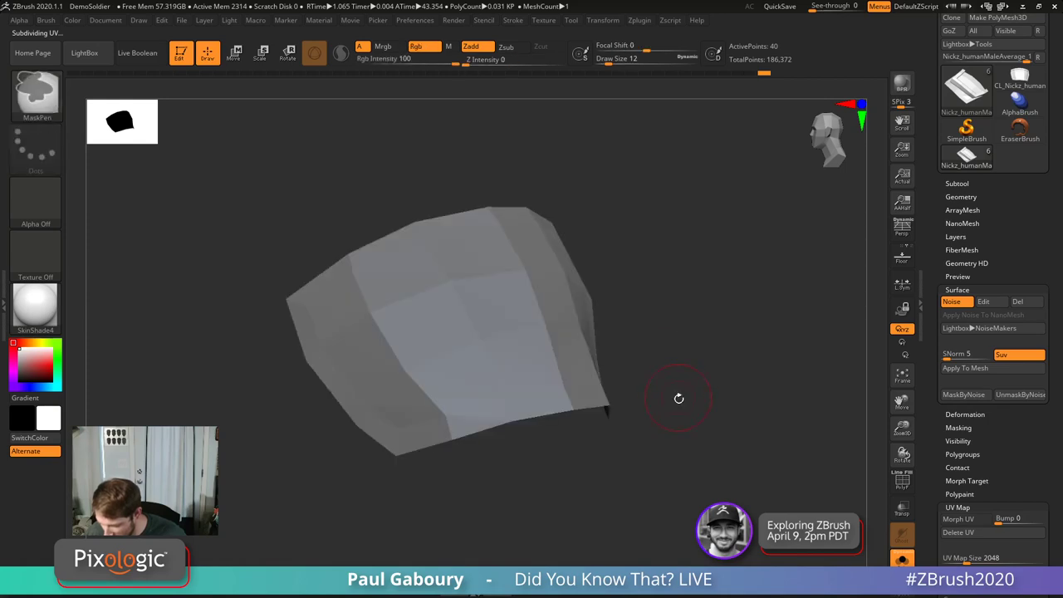
{"action": "key", "text": "ctrl"}
{"action": "left_click", "coordinate": [722, 391], "text": "ctrl"}
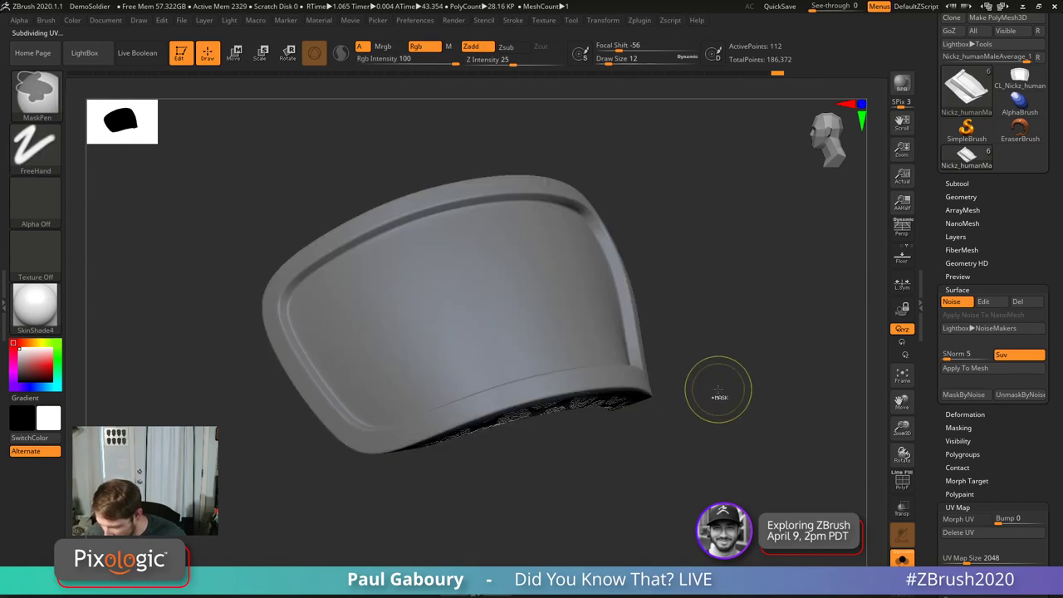
{"action": "left_click_drag", "start_coordinate": [681, 353], "coordinate": [712, 364], "text": "ctrl"}
{"action": "key", "text": "shift+f"}
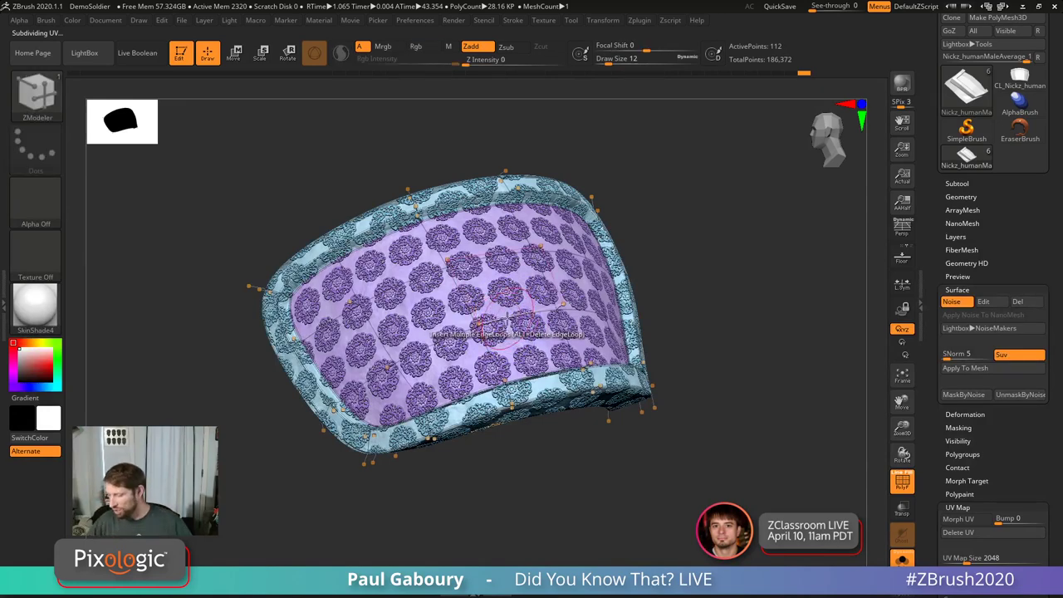
Step: Toggle Dynamic Subdivision off and on in the Geometry settings to compare the faceted and smoothed plate
{"action": "left_click", "coordinate": [965, 198], "text": "shift"}
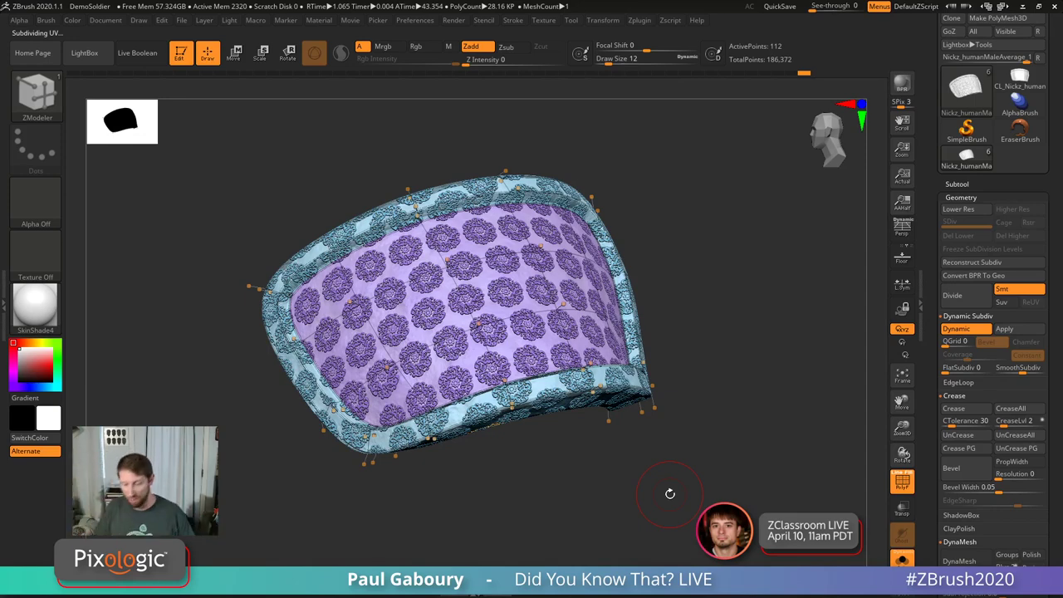
{"action": "left_click", "coordinate": [964, 329]}
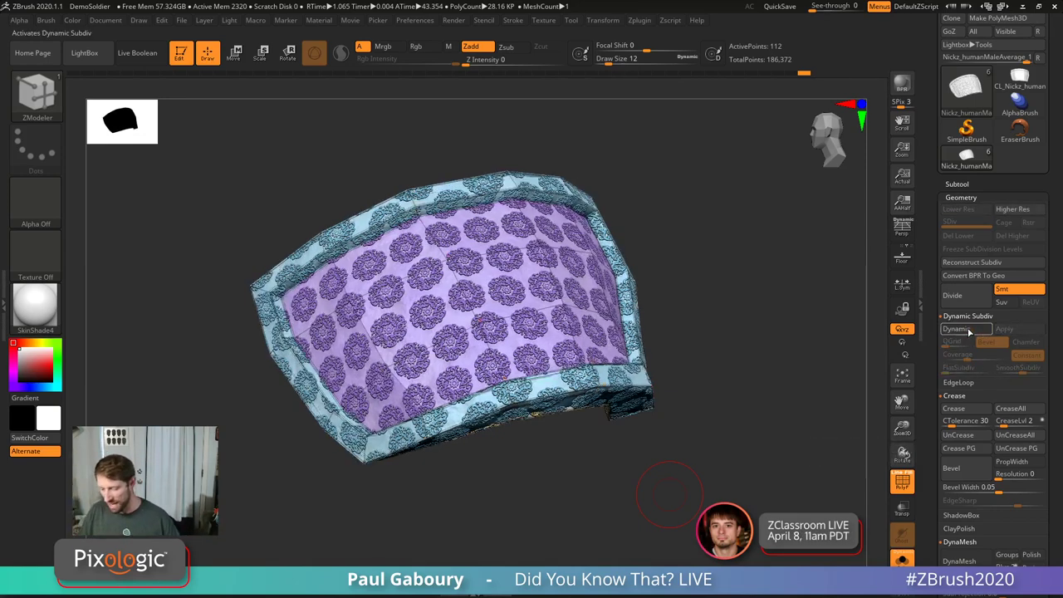
{"action": "left_click", "coordinate": [968, 329]}
{"action": "left_click", "coordinate": [968, 329]}
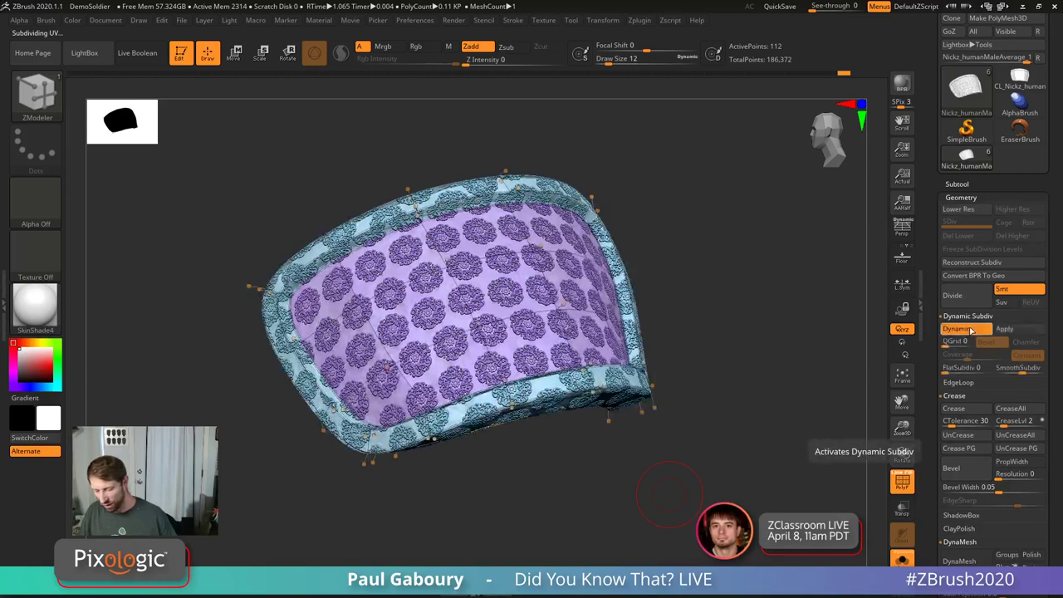
{"action": "left_click", "coordinate": [967, 329]}
{"action": "left_click", "coordinate": [968, 330]}
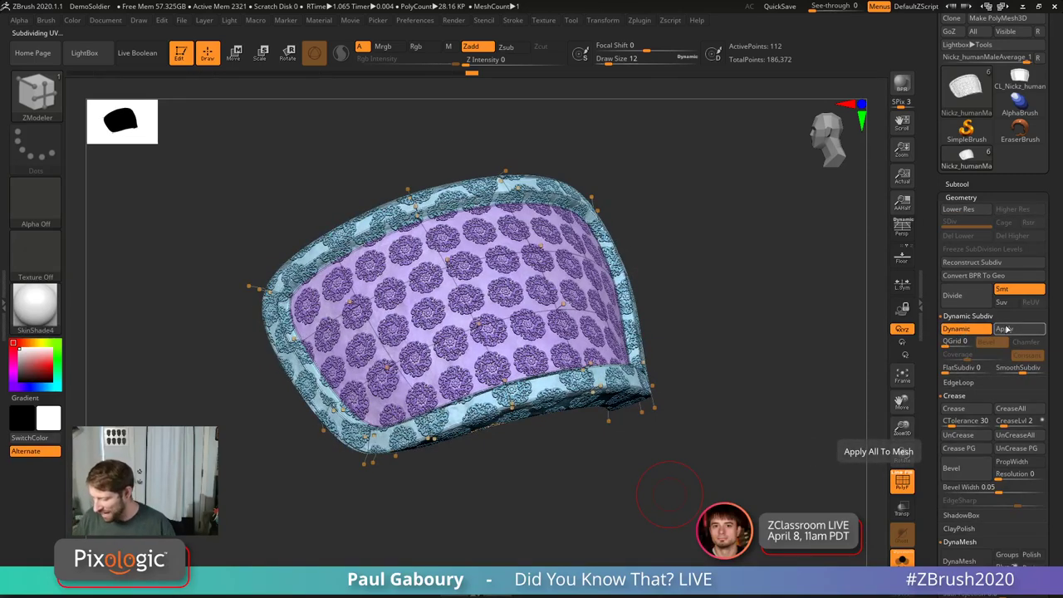
Step: Apply Dynamic Subdivision to the plate as real subdivision levels and divide the mesh up to SDiv 9
{"action": "left_click", "coordinate": [1005, 329]}
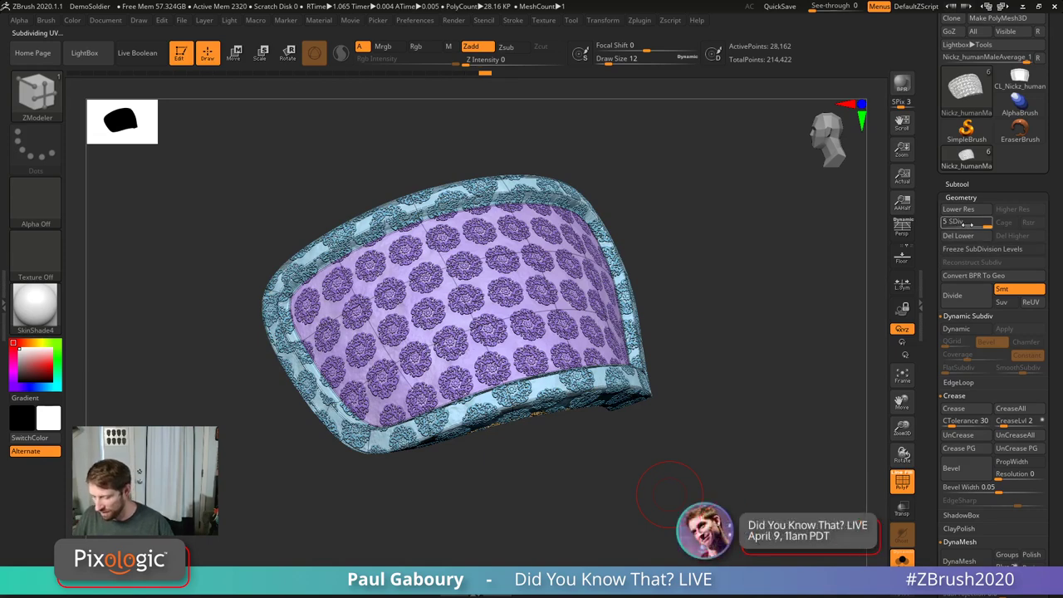
{"action": "mouse_move", "coordinate": [692, 405]}
{"action": "left_mouse_down"}
{"action": "mouse_move", "coordinate": [688, 380]}
{"action": "mouse_move", "coordinate": [693, 392]}
{"action": "left_mouse_up"}
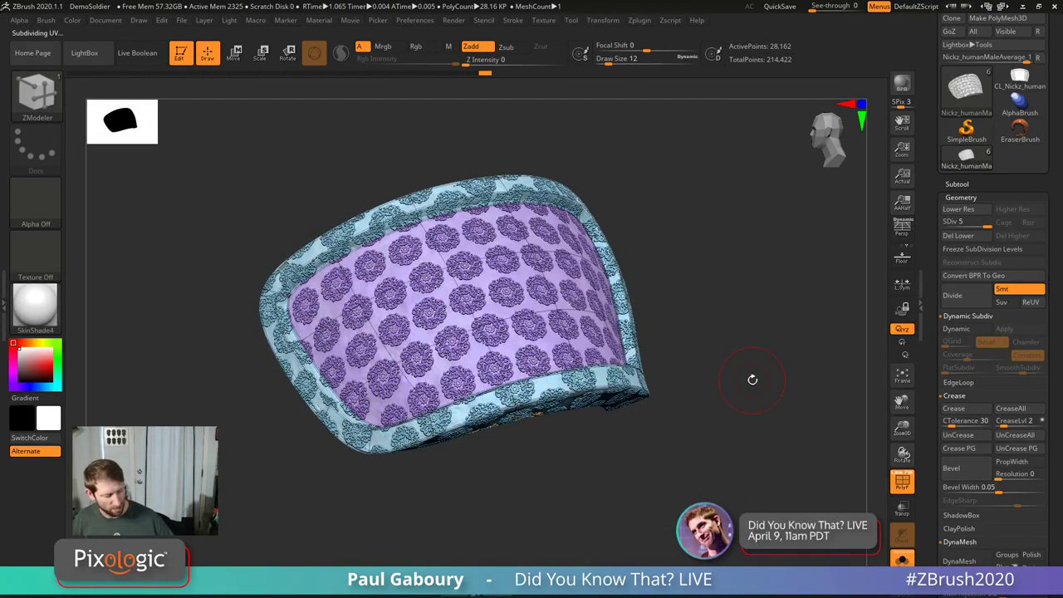
{"action": "key", "text": "ctrl"}
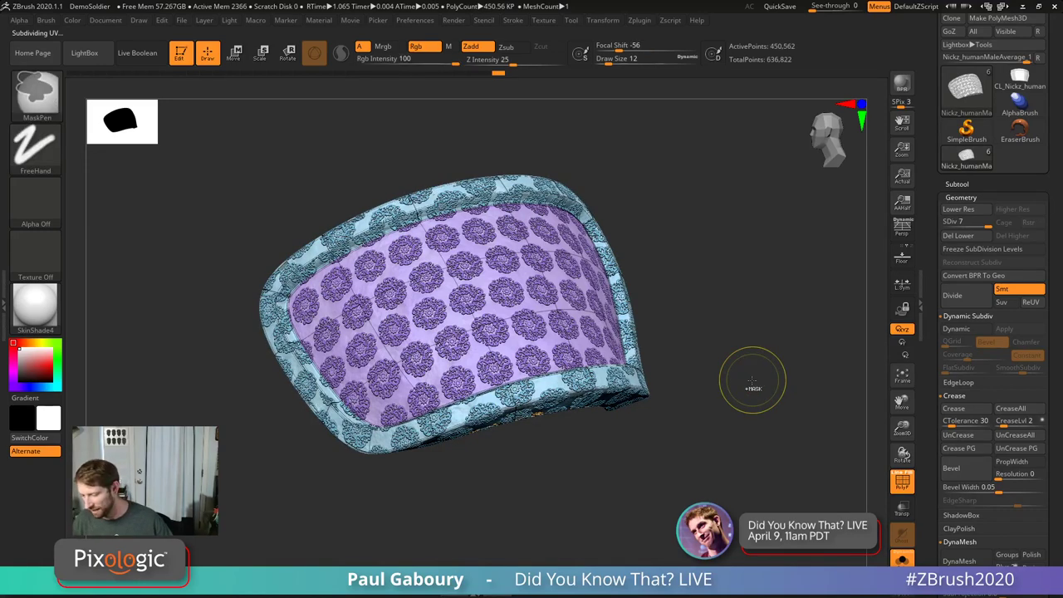
{"action": "key", "text": "ctrl+d"}
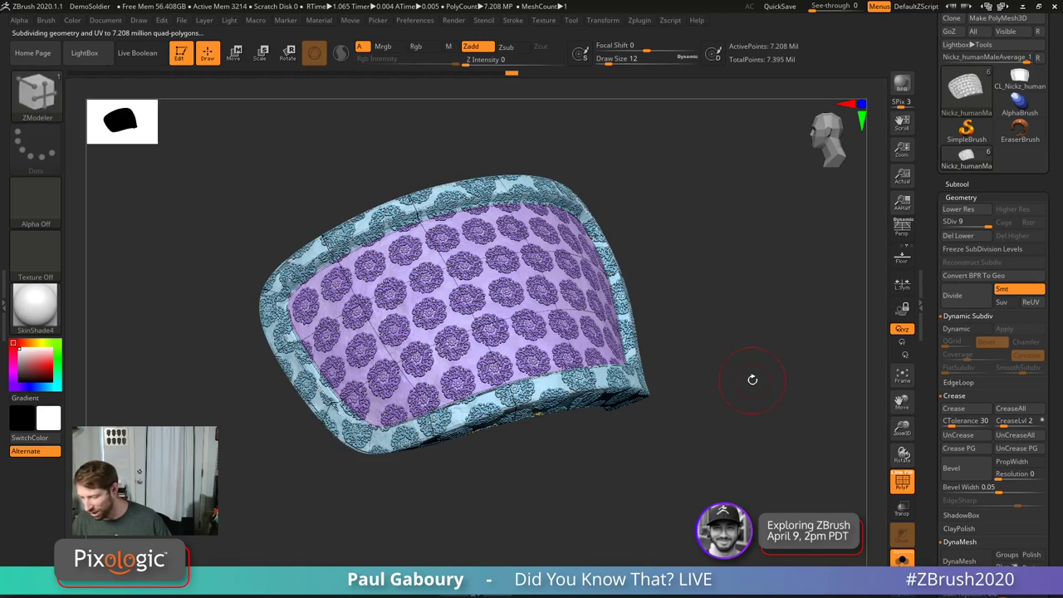
{"action": "key", "text": "shift+f"}
{"action": "key", "text": "shift+f"}
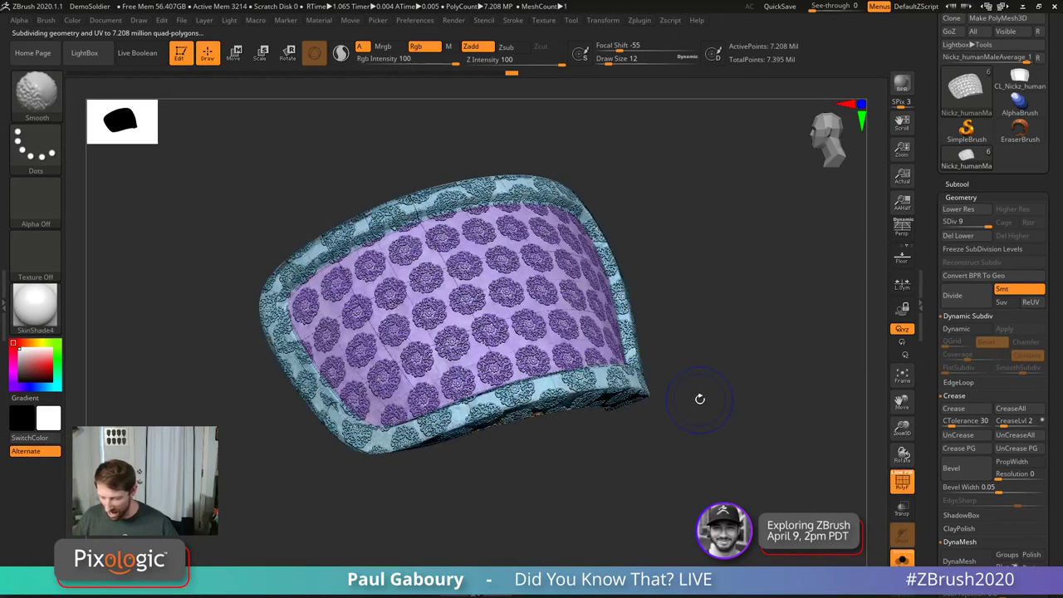
Step: Mask only the plate's rim by isolating and masking the inner panel, restoring the full mesh and inverting the mask; hide the polygroup wireframe
{"action": "left_click", "coordinate": [486, 282], "text": "ctrl+shift"}
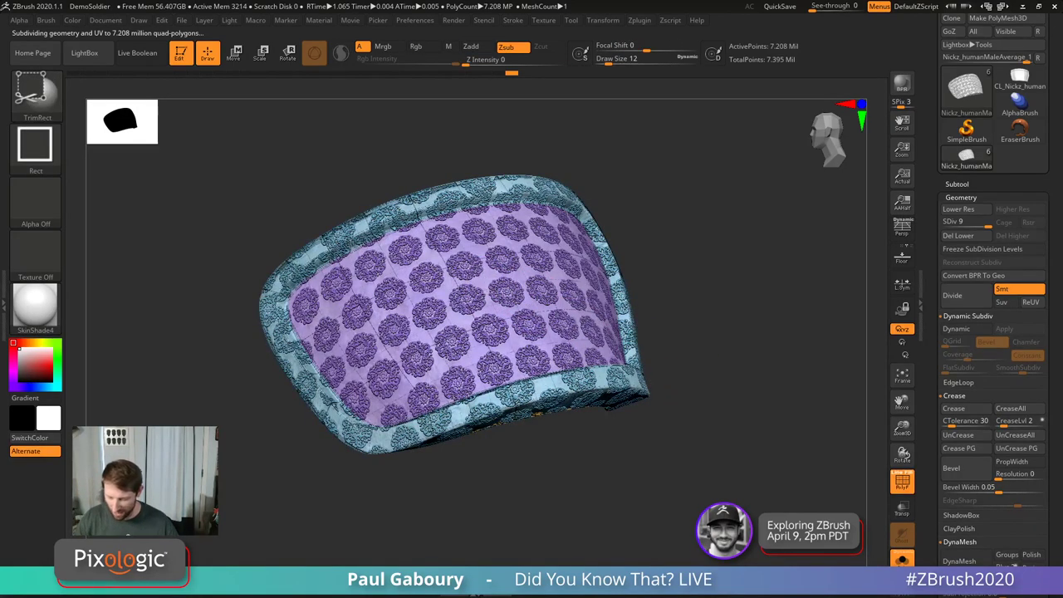
{"action": "key", "text": "ctrl+a"}
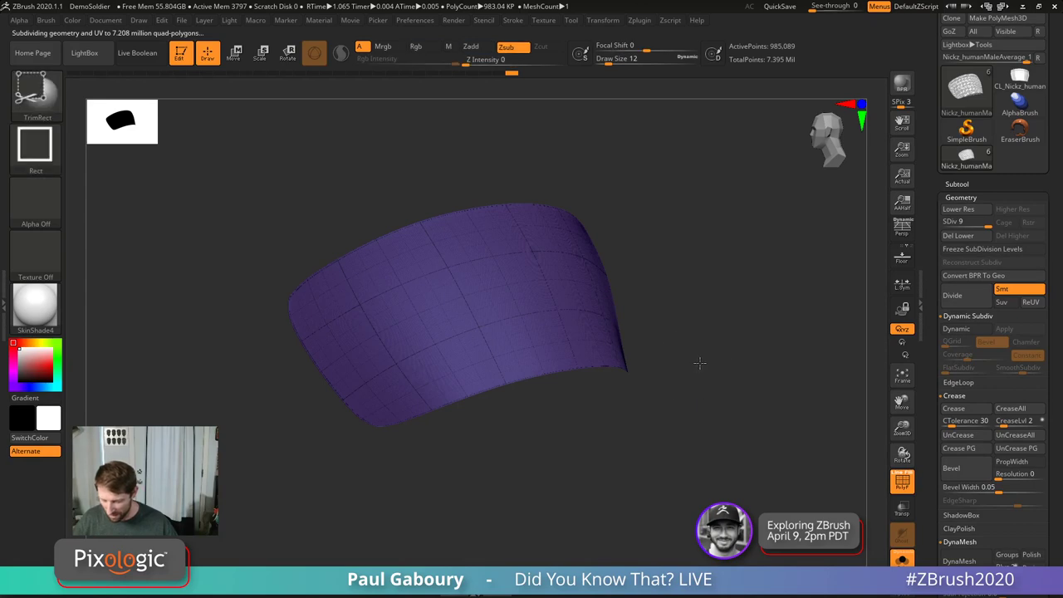
{"action": "left_click", "coordinate": [701, 363], "text": "ctrl+shift"}
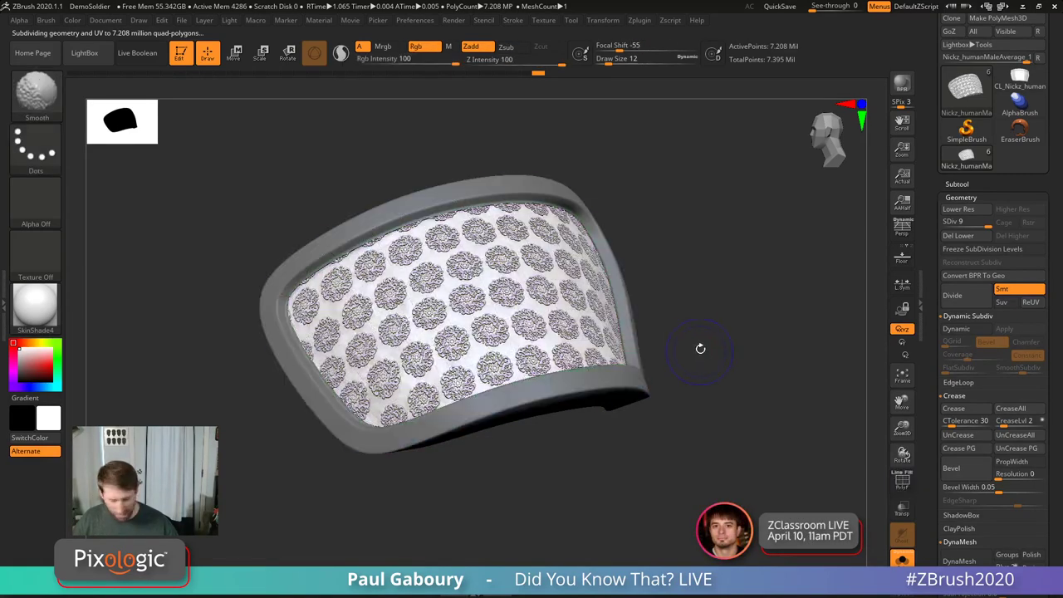
Step: Set the Draw Size to 4 and start a BPR render of the plate with its flower-patterned outer face in view
{"action": "mouse_move", "coordinate": [700, 349]}
{"action": "right_mouse_down", "text": "ctrl"}
{"action": "mouse_move", "coordinate": [657, 418]}
{"action": "mouse_move", "coordinate": [605, 424]}
{"action": "right_mouse_up", "text": "ctrl"}
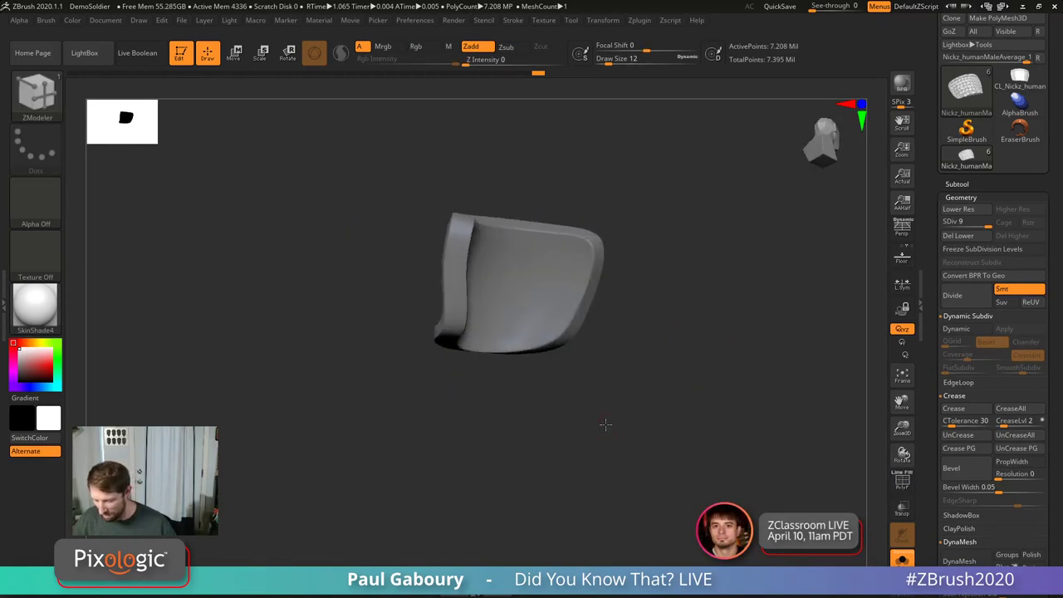
{"action": "left_click_drag", "start_coordinate": [606, 425], "coordinate": [663, 424]}
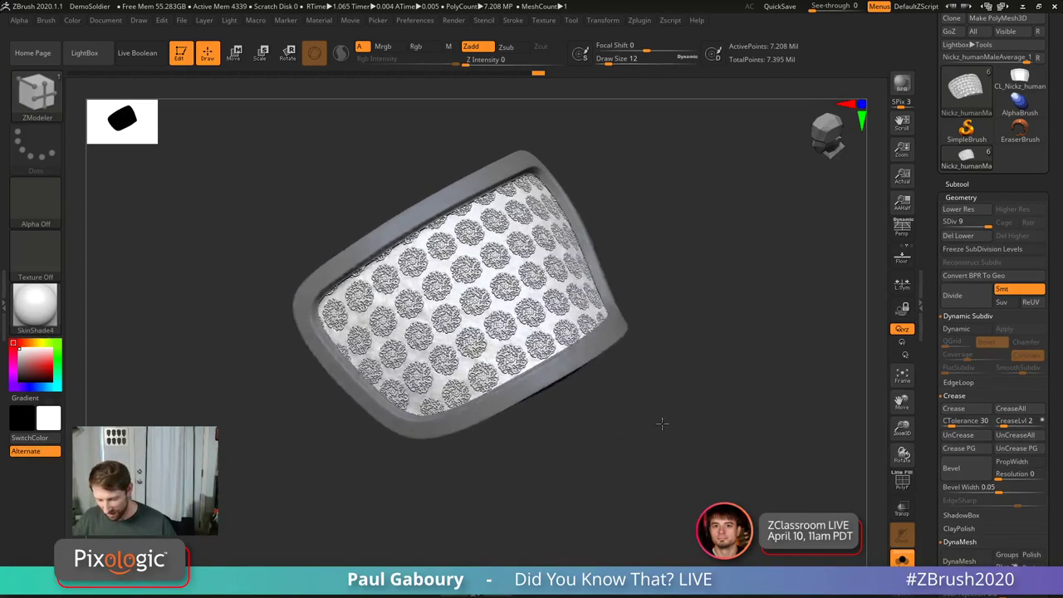
{"action": "mouse_move", "coordinate": [662, 424]}
{"action": "right_mouse_down", "text": "ctrl"}
{"action": "mouse_move", "coordinate": [674, 436]}
{"action": "mouse_move", "coordinate": [653, 422]}
{"action": "right_mouse_up", "text": "ctrl"}
{"action": "key", "text": "s"}
{"action": "mouse_move", "coordinate": [657, 433]}
{"action": "left_mouse_down"}
{"action": "mouse_move", "coordinate": [682, 410]}
{"action": "mouse_move", "coordinate": [705, 437]}
{"action": "mouse_move", "coordinate": [710, 413]}
{"action": "mouse_move", "coordinate": [743, 398]}
{"action": "mouse_move", "coordinate": [742, 379]}
{"action": "left_mouse_up"}
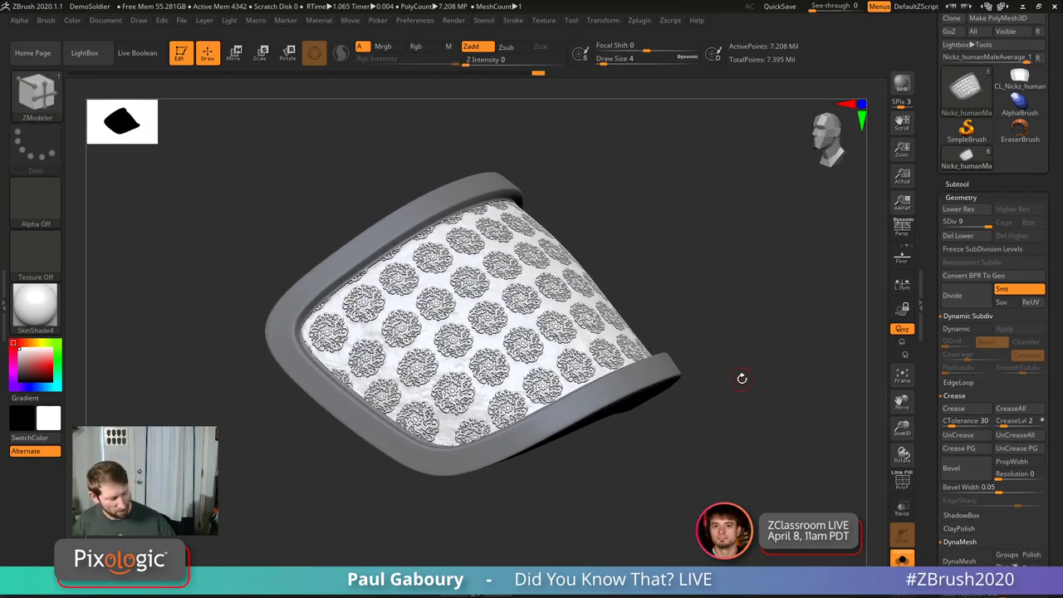
{"action": "key", "text": "shift"}
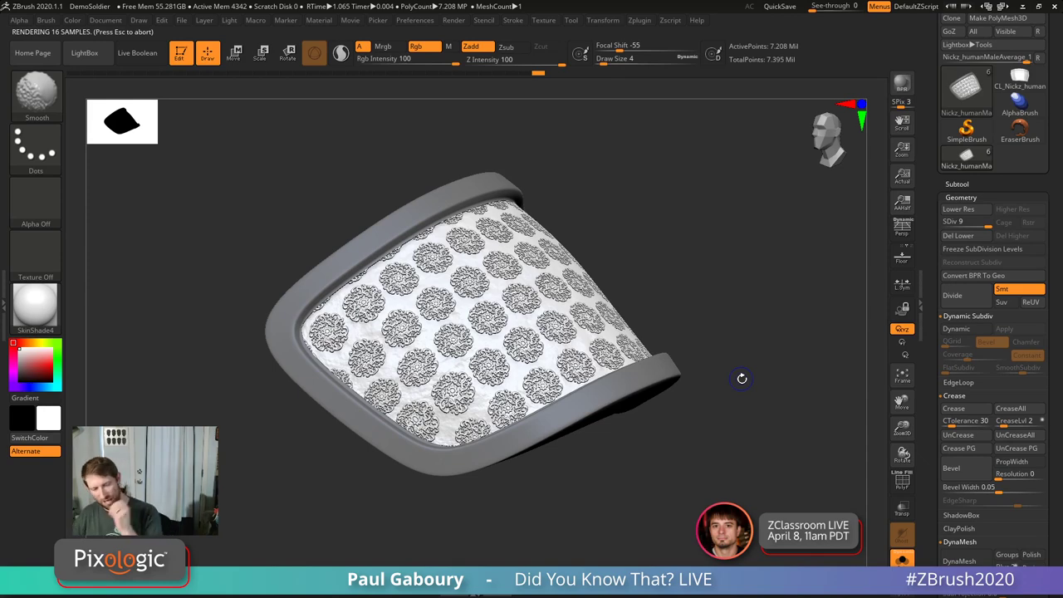
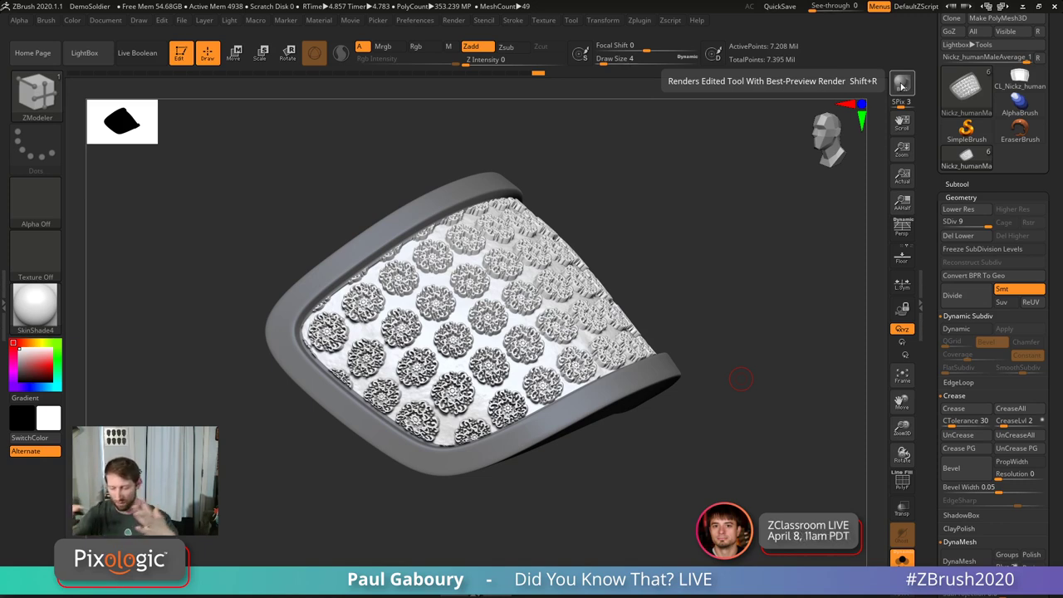
Step: Set the surface noise Strength to -0.00623 in NoiseMaker and render the plate with BPR
{"action": "left_click", "coordinate": [981, 198]}
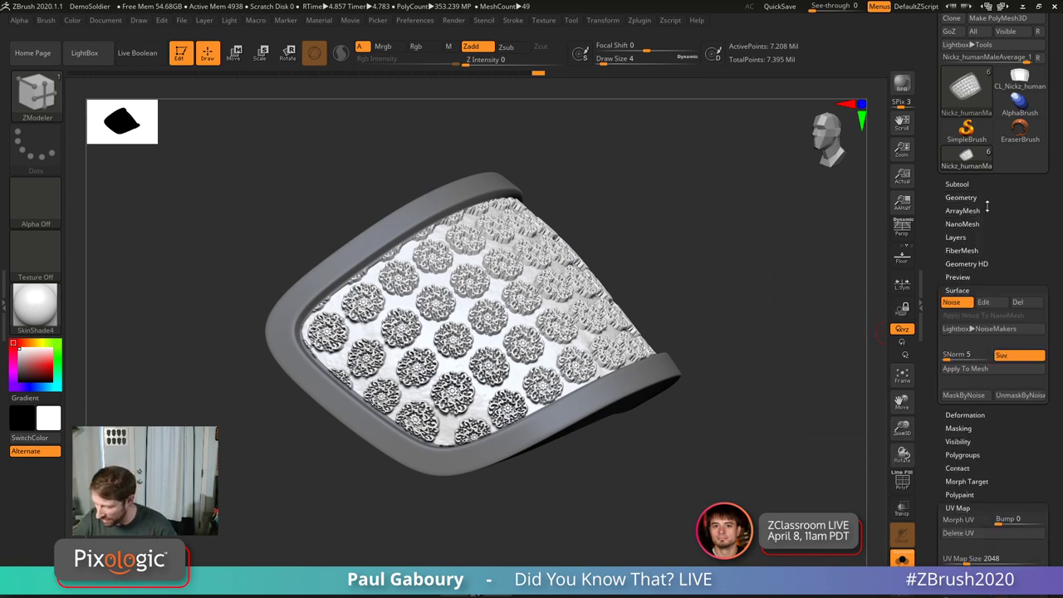
{"action": "left_click", "coordinate": [984, 301]}
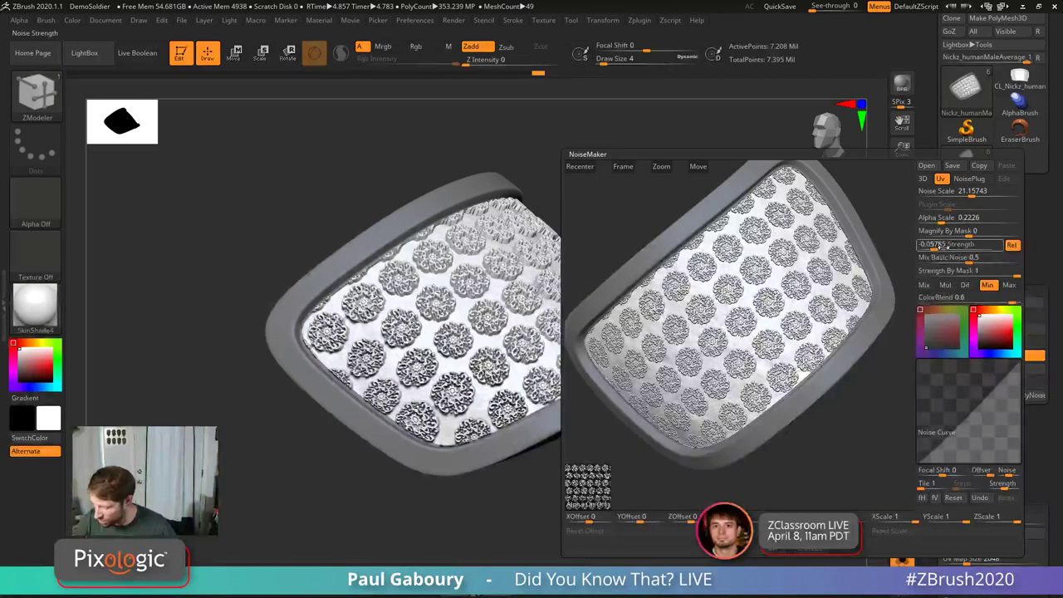
{"action": "mouse_move", "coordinate": [936, 247]}
{"action": "left_mouse_down"}
{"action": "mouse_move", "coordinate": [980, 248]}
{"action": "mouse_move", "coordinate": [951, 246]}
{"action": "left_mouse_up"}
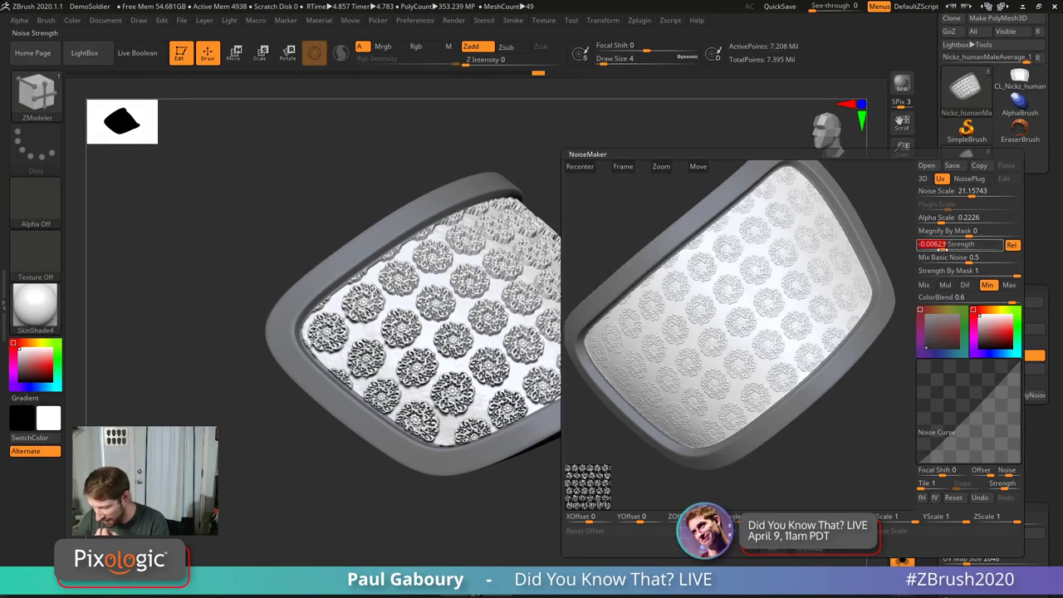
{"action": "left_click", "coordinate": [779, 553]}
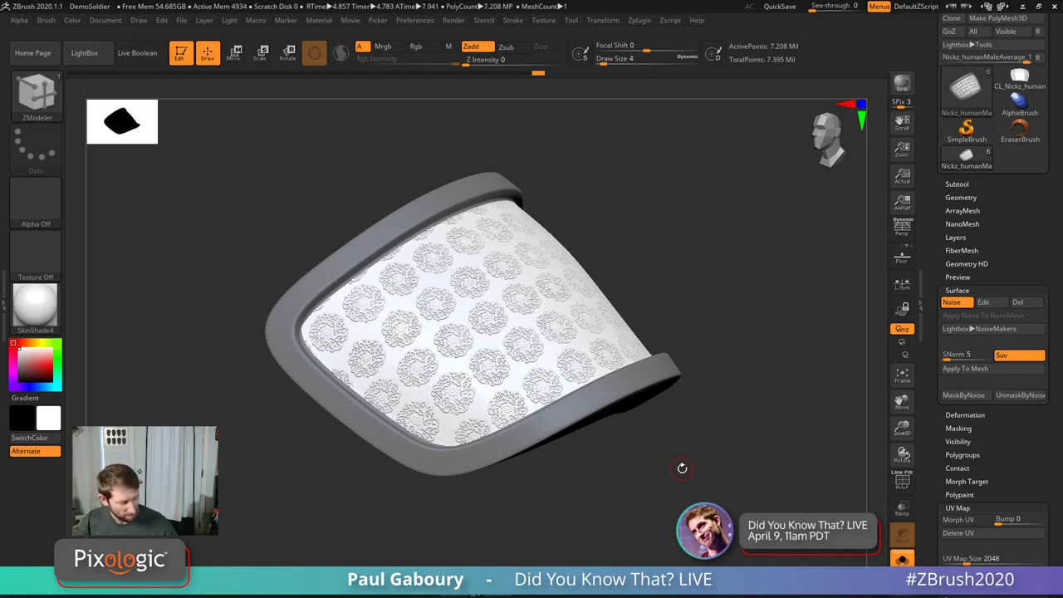
{"action": "key", "text": "space"}
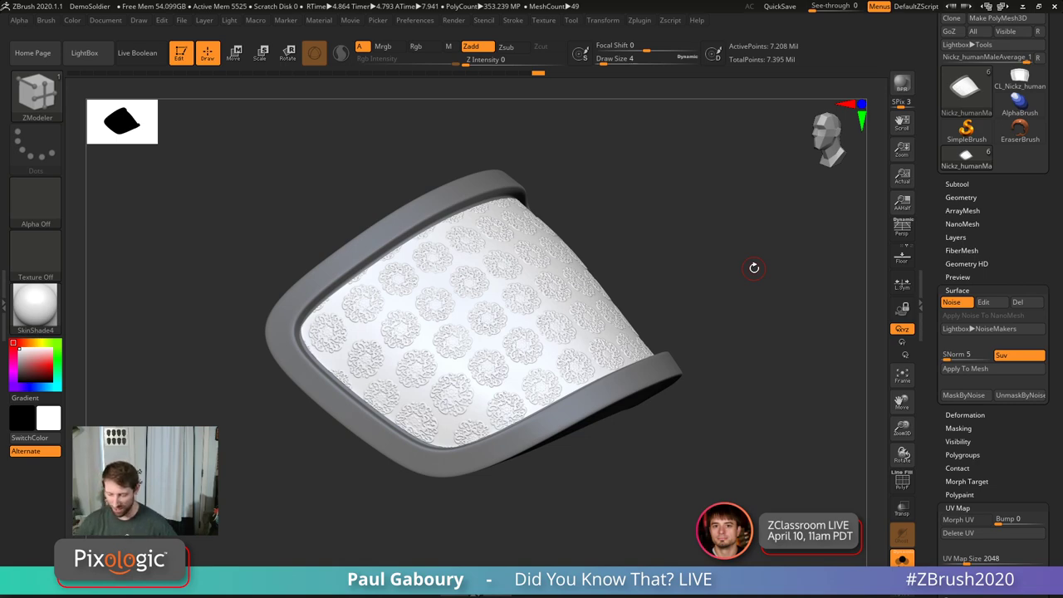
Step: Set the surface noise Strength to -0.02147 and make a BPR render of the plate from a new angle
{"action": "left_click_drag", "start_coordinate": [707, 434], "coordinate": [698, 451]}
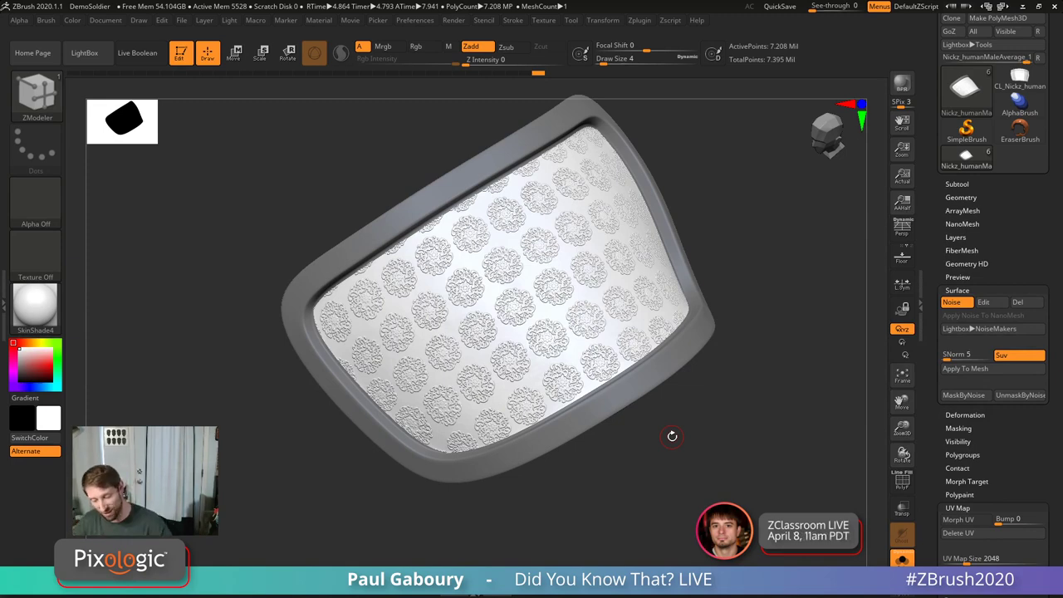
{"action": "left_click_drag", "start_coordinate": [672, 435], "coordinate": [708, 413]}
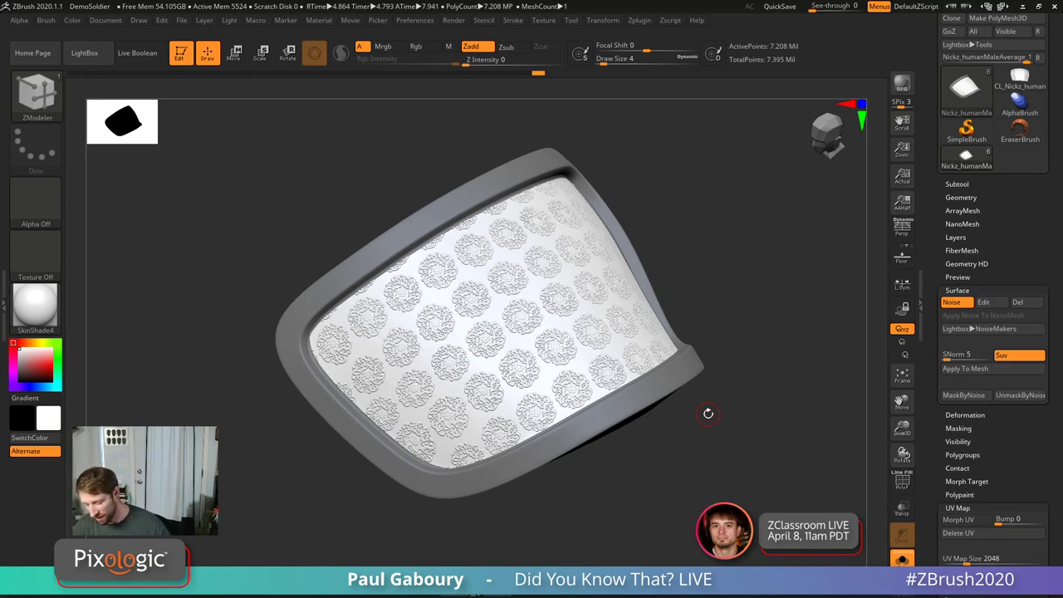
{"action": "left_click_drag", "start_coordinate": [707, 485], "coordinate": [708, 489]}
{"action": "left_click", "coordinate": [984, 302]}
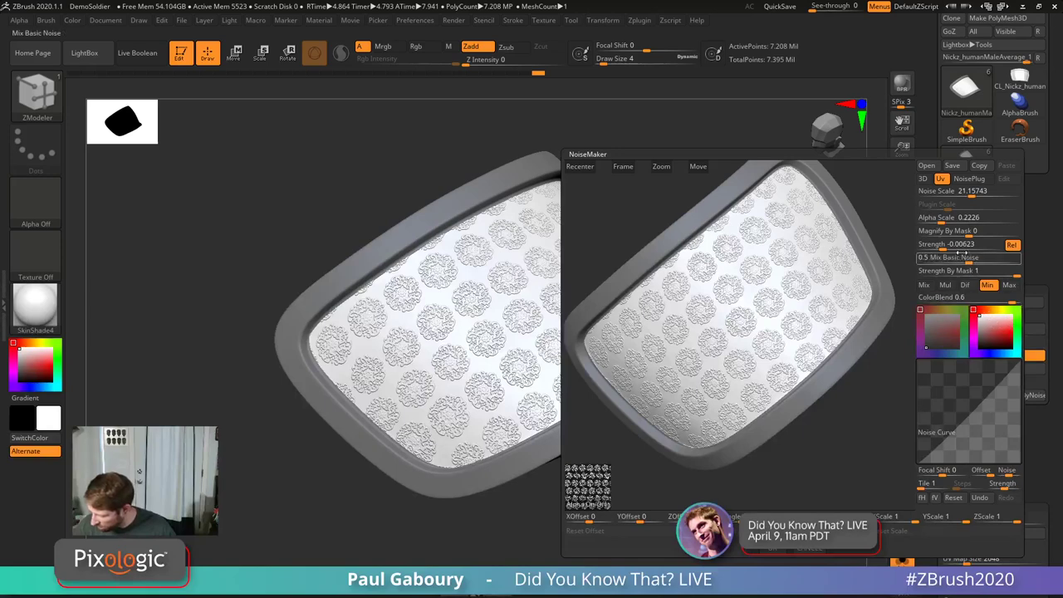
{"action": "left_click_drag", "start_coordinate": [942, 247], "coordinate": [939, 248]}
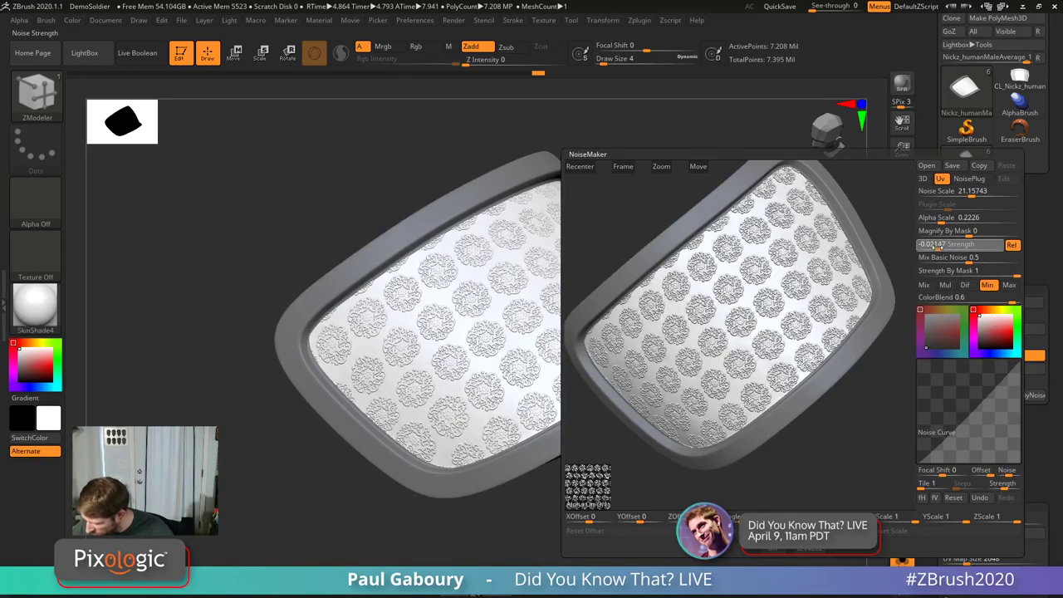
{"action": "left_click", "coordinate": [774, 550]}
{"action": "left_click_drag", "start_coordinate": [752, 465], "coordinate": [724, 414]}
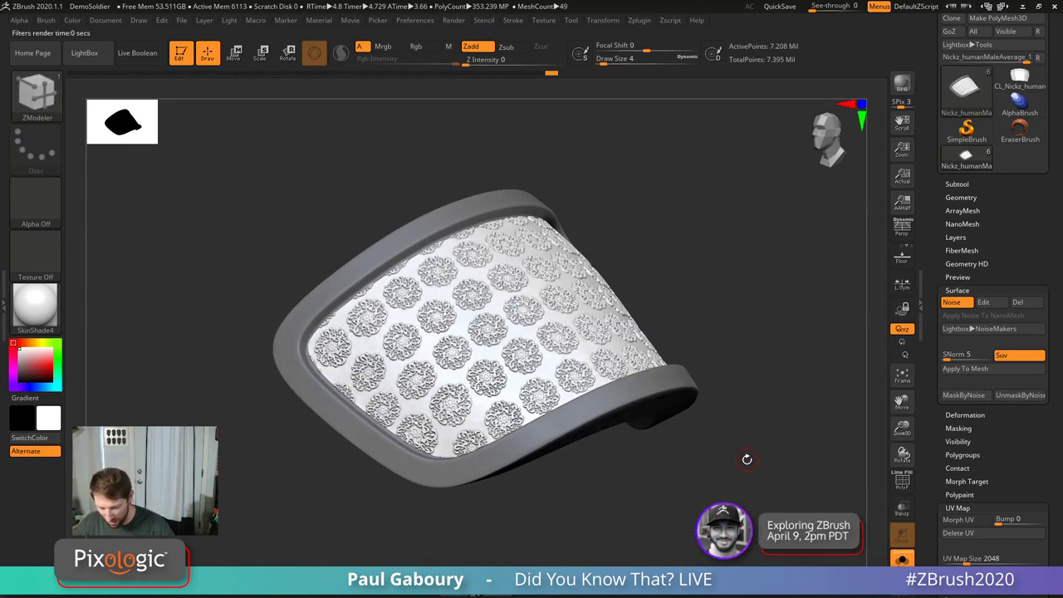
Step: Set the surface noise Strength to -0.05785 and render the plate again with BPR
{"action": "left_click", "coordinate": [983, 302]}
{"action": "left_click_drag", "start_coordinate": [938, 250], "coordinate": [934, 250]}
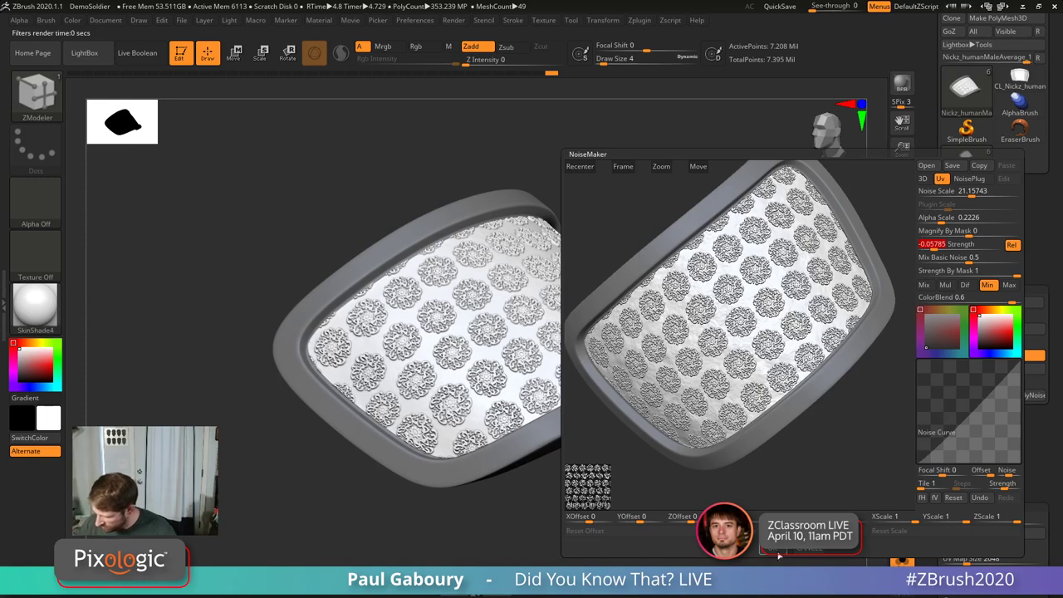
{"action": "left_click", "coordinate": [777, 551]}
{"action": "left_click_drag", "start_coordinate": [842, 162], "coordinate": [851, 137]}
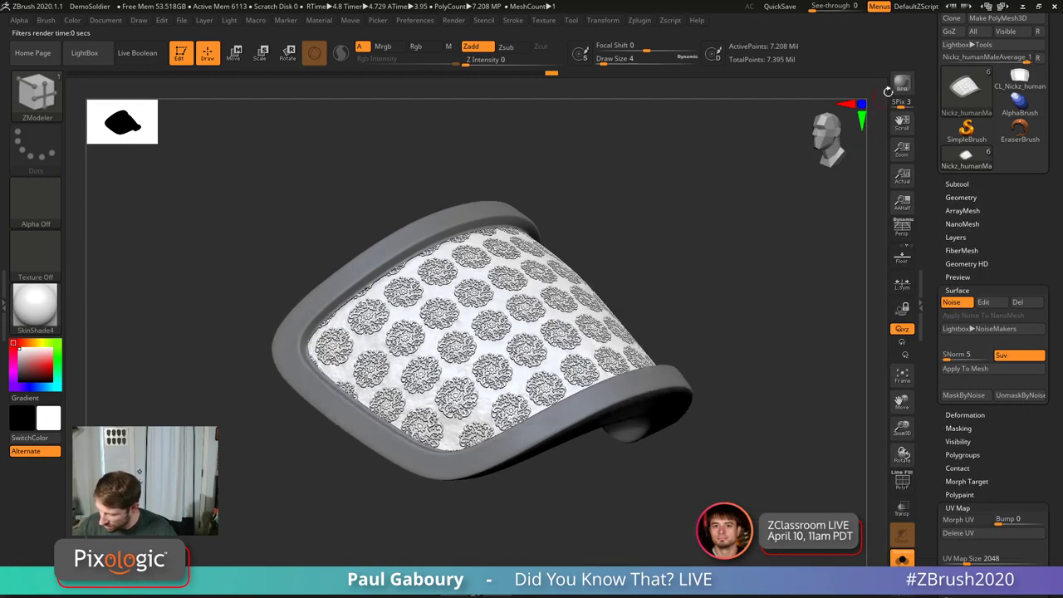
{"action": "left_click", "coordinate": [902, 85]}
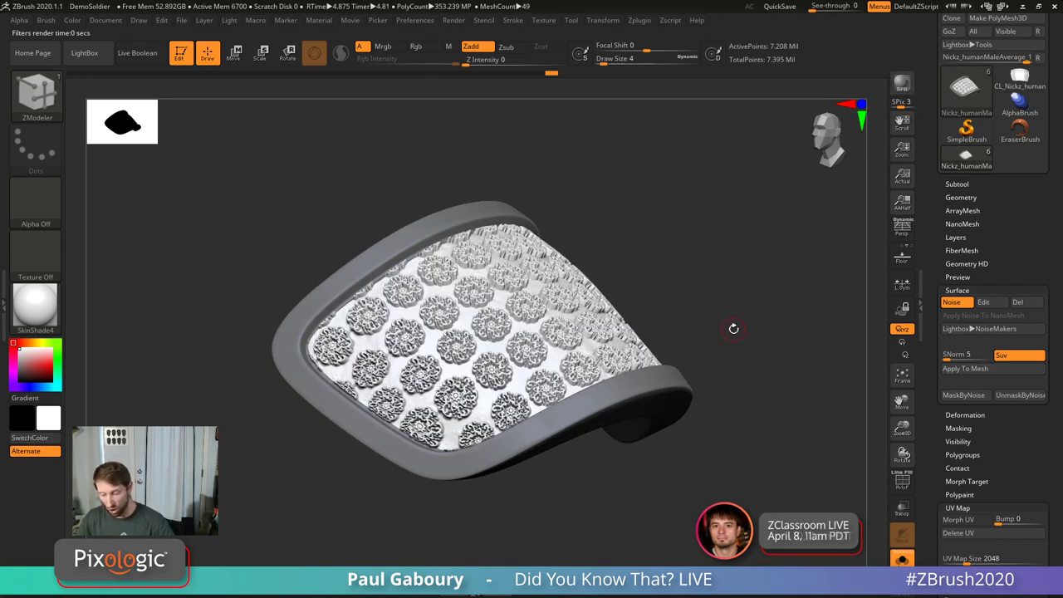
Step: Try MaskByNoise on the plate, invert the flower mask back and forth, and undo back to the live surface noise
{"action": "left_click", "coordinate": [982, 369]}
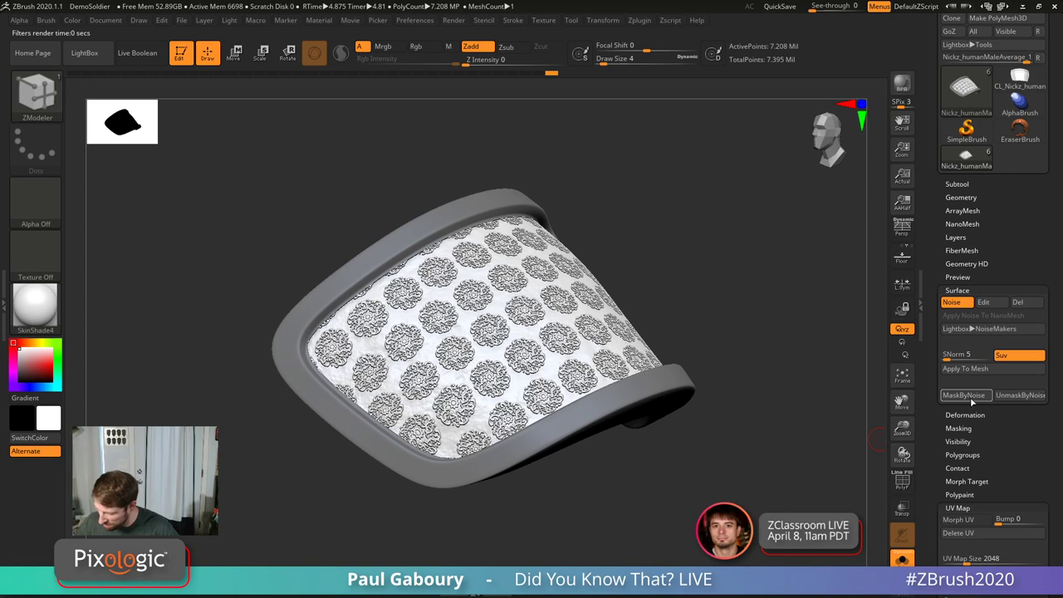
{"action": "left_click", "coordinate": [965, 395]}
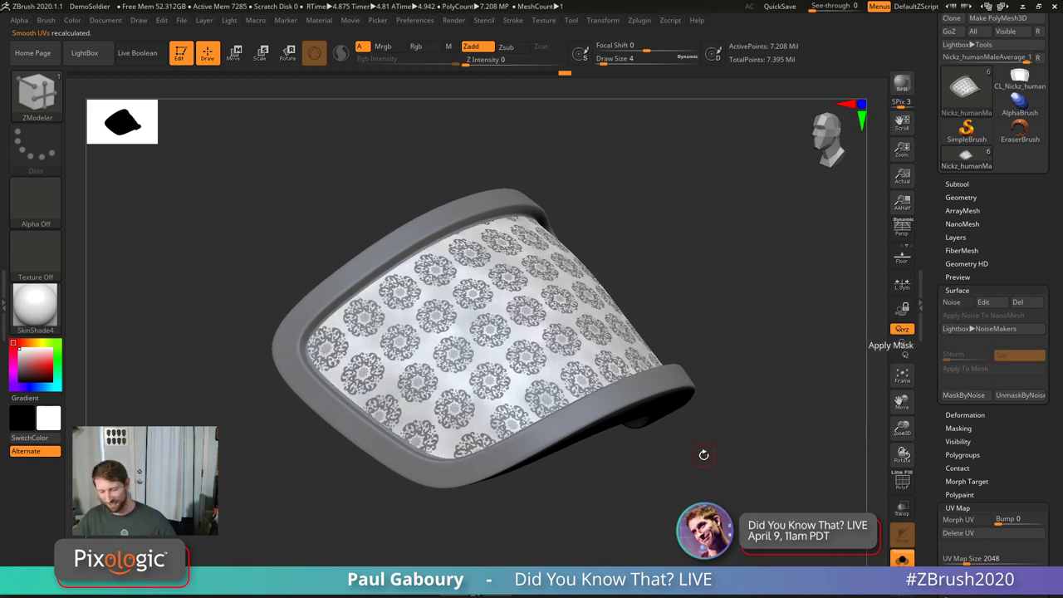
{"action": "left_click", "coordinate": [708, 459], "text": "ctrl"}
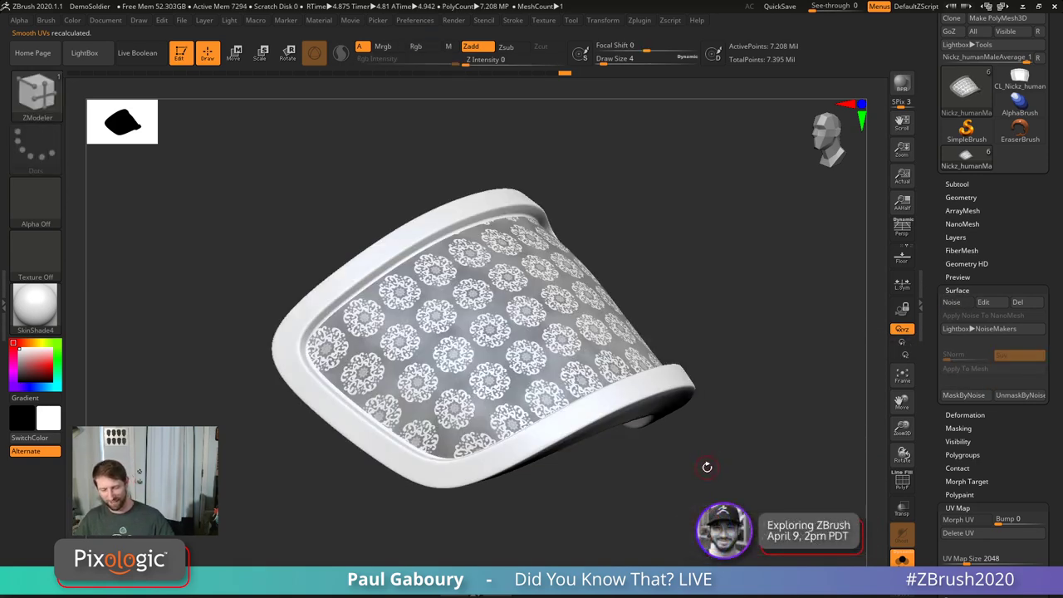
{"action": "left_click", "coordinate": [705, 470], "text": "ctrl"}
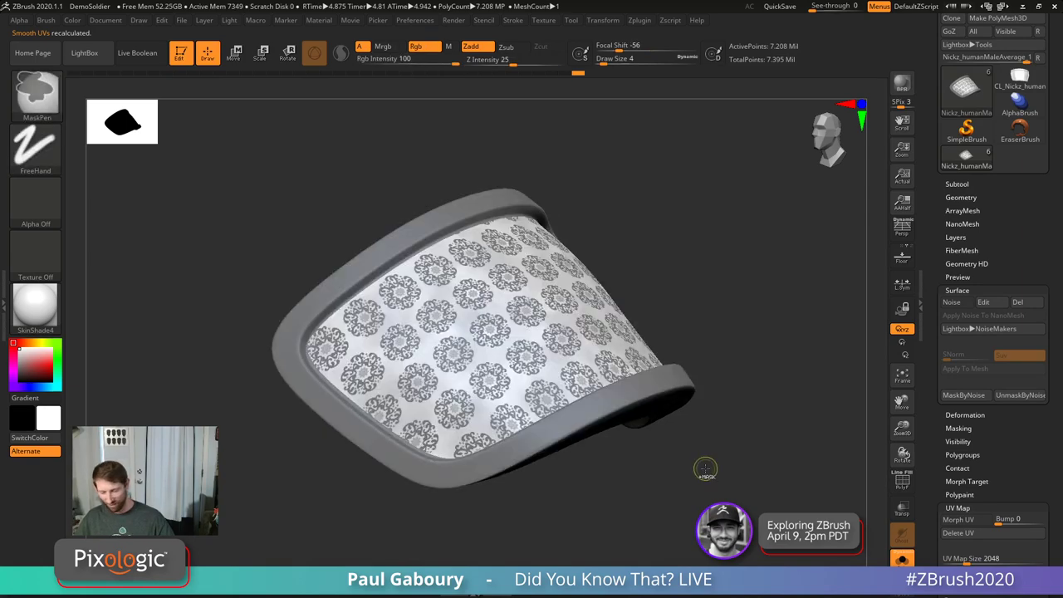
{"action": "left_click", "coordinate": [704, 471], "text": "ctrl"}
{"action": "key", "text": "ctrl+z"}
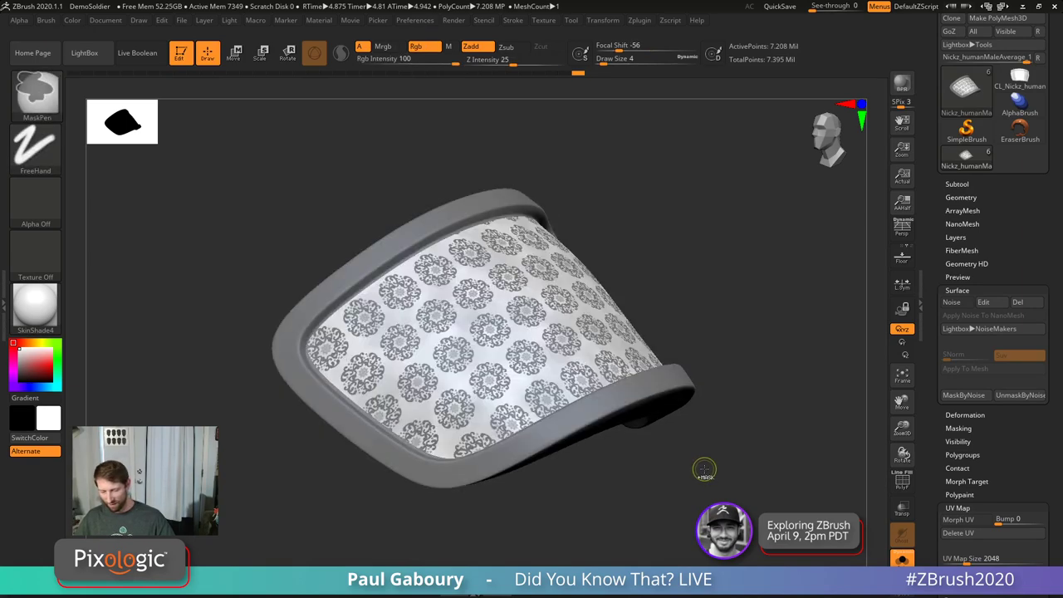
{"action": "key", "text": "ctrl+z"}
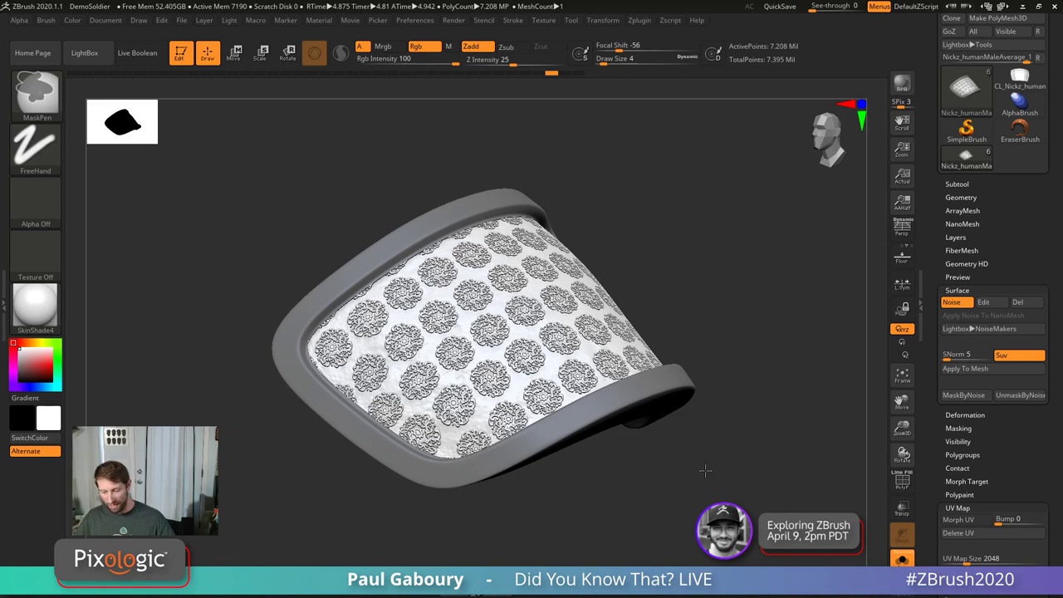
Step: Try UnmaskByNoise on the plate, compare its inverted mask, and return to the live surface noise with only the rim masked
{"action": "left_click", "coordinate": [705, 471], "text": "ctrl"}
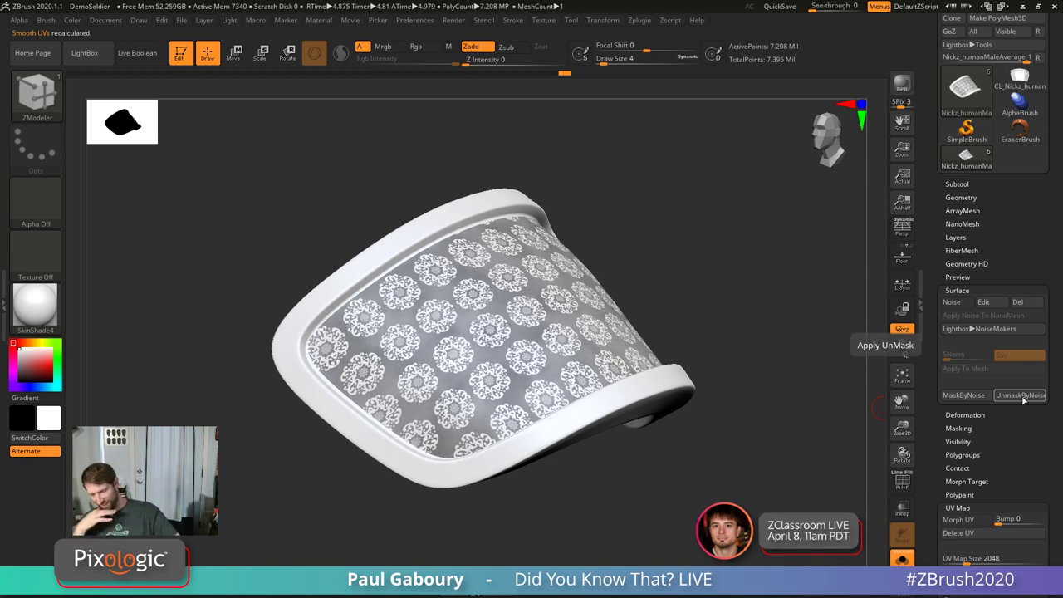
{"action": "left_click", "coordinate": [722, 490], "text": "ctrl"}
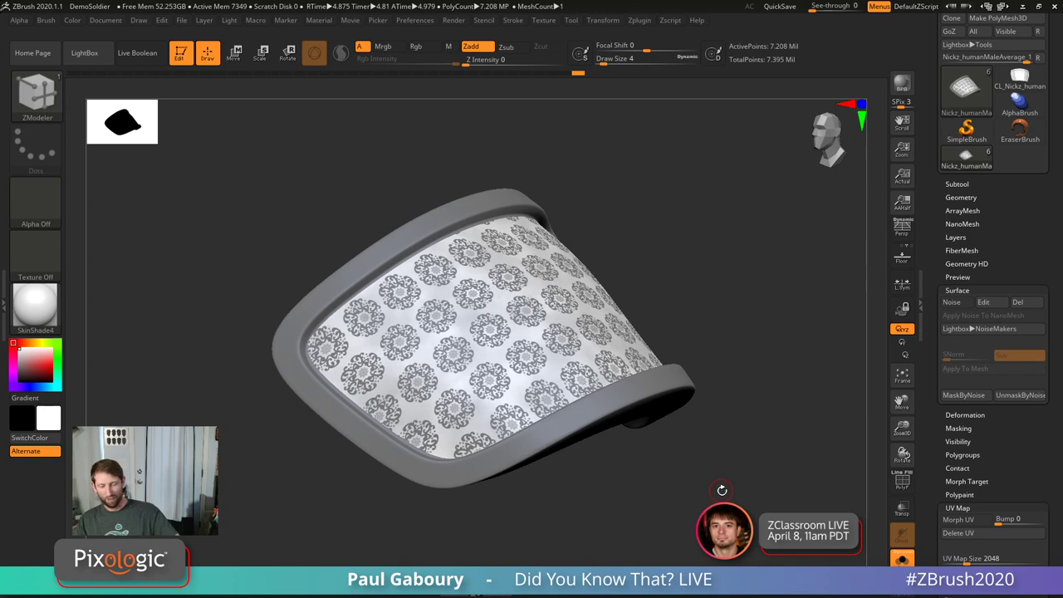
{"action": "left_click", "coordinate": [722, 490], "text": "ctrl"}
{"action": "key", "text": "ctrl+z"}
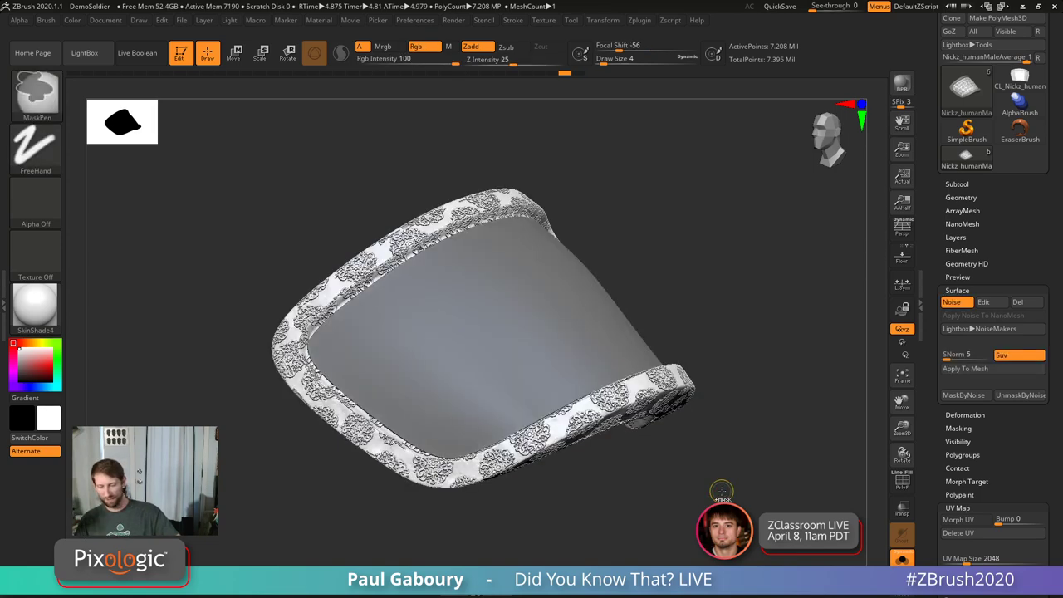
{"action": "left_click", "coordinate": [722, 490], "text": "ctrl"}
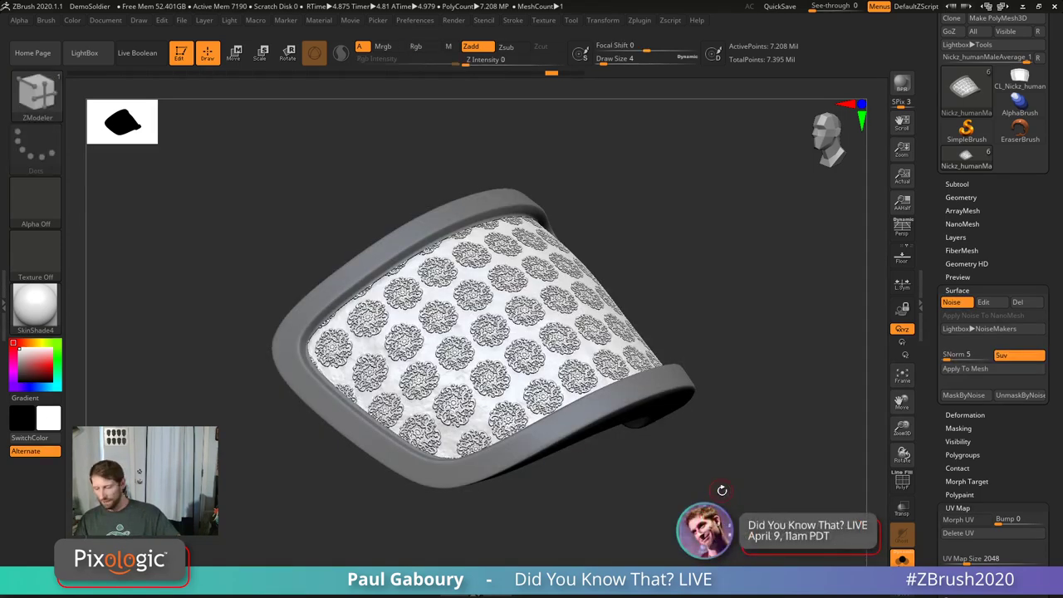
Step: Create a new layer on the plate and apply the flower surface noise to the mesh while the layer is recording
{"action": "left_click", "coordinate": [956, 237]}
{"action": "left_click", "coordinate": [953, 356]}
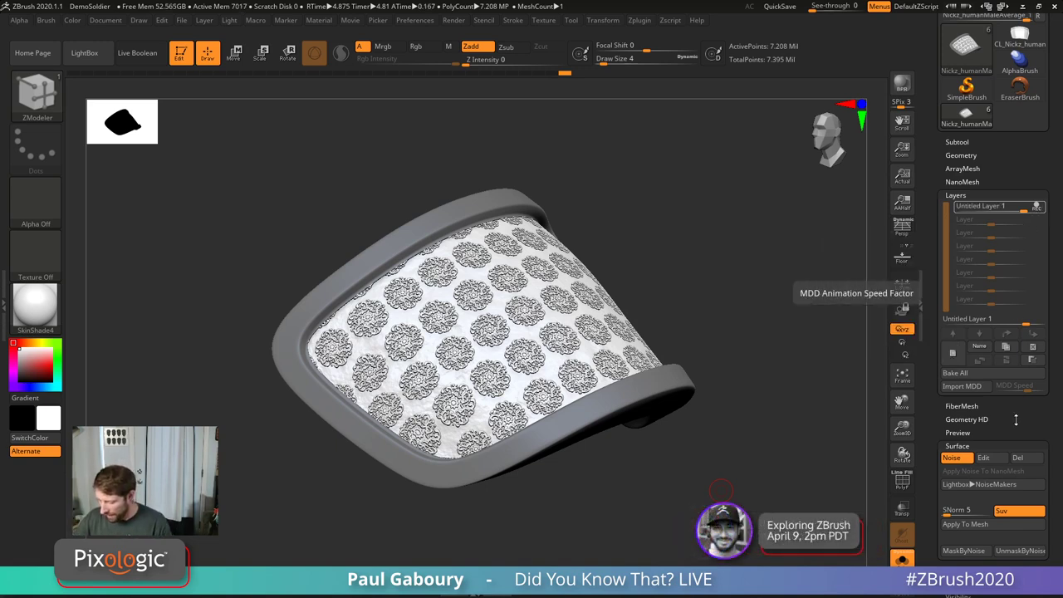
{"action": "left_click", "coordinate": [983, 524]}
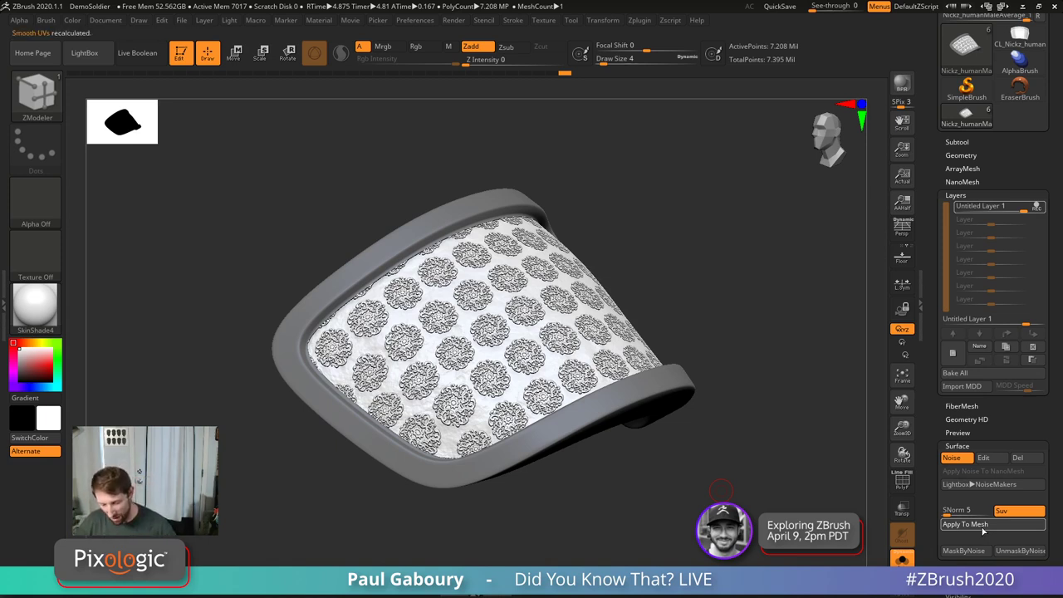
{"action": "left_click", "coordinate": [984, 526]}
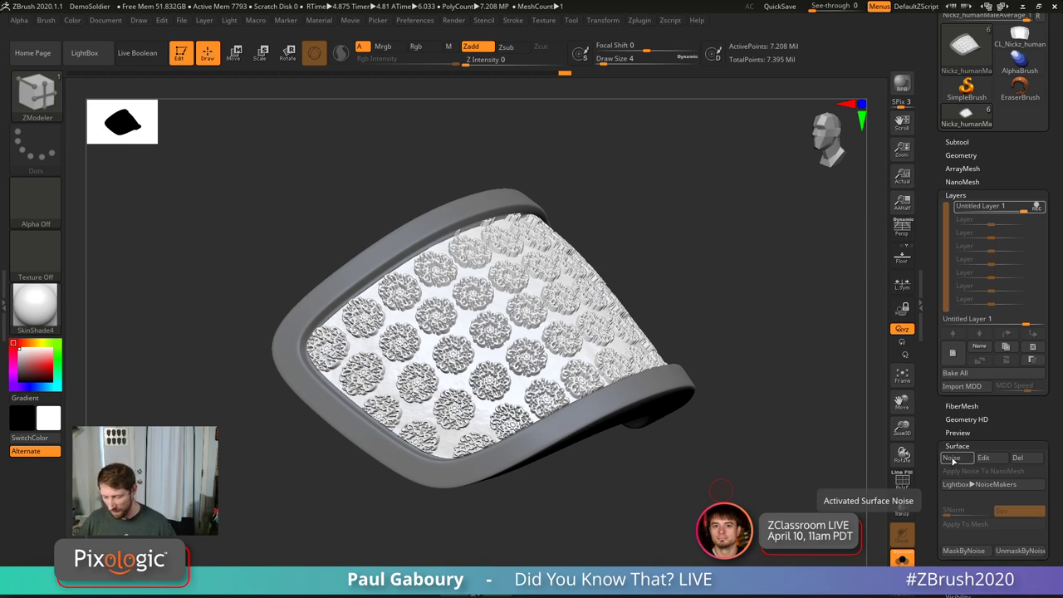
Step: Turn off recording on the flower noise layer and clear the mask from the plate's rim
{"action": "left_click_drag", "start_coordinate": [736, 470], "coordinate": [703, 382]}
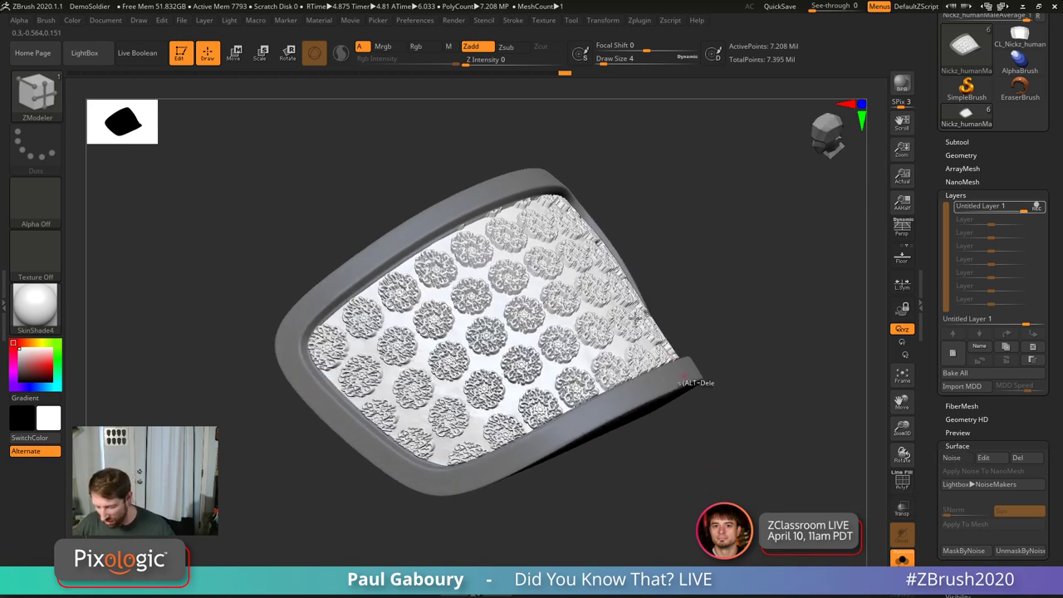
{"action": "left_click", "coordinate": [1041, 211]}
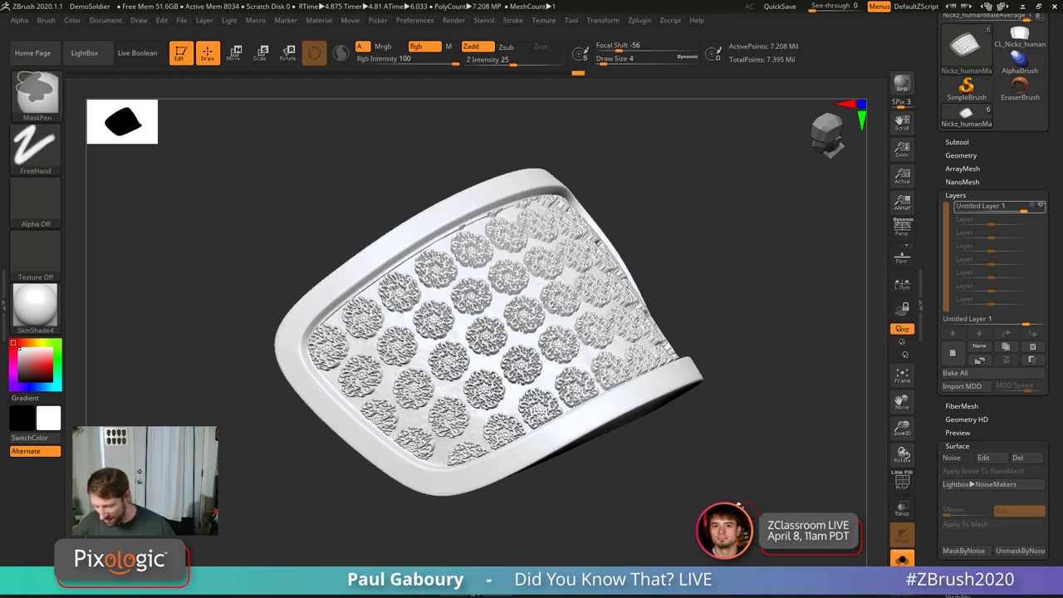
{"action": "mouse_move", "coordinate": [731, 486]}
{"action": "left_mouse_down"}
{"action": "mouse_move", "coordinate": [756, 460]}
{"action": "mouse_move", "coordinate": [731, 474]}
{"action": "mouse_move", "coordinate": [741, 471]}
{"action": "left_mouse_up"}
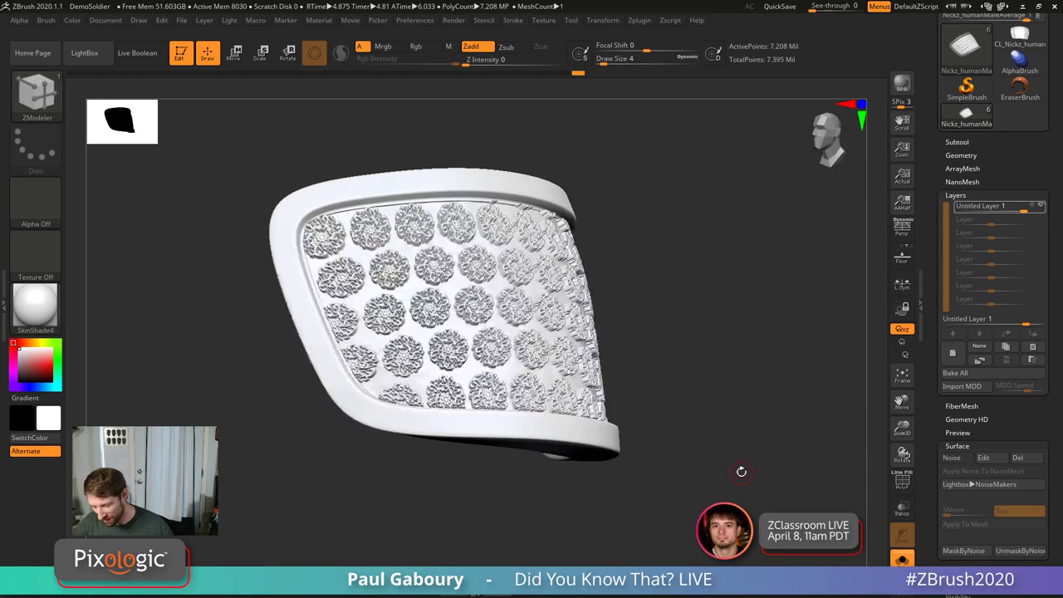
Step: Switch recording on the flower noise layer on and back off
{"action": "left_click", "coordinate": [1040, 207]}
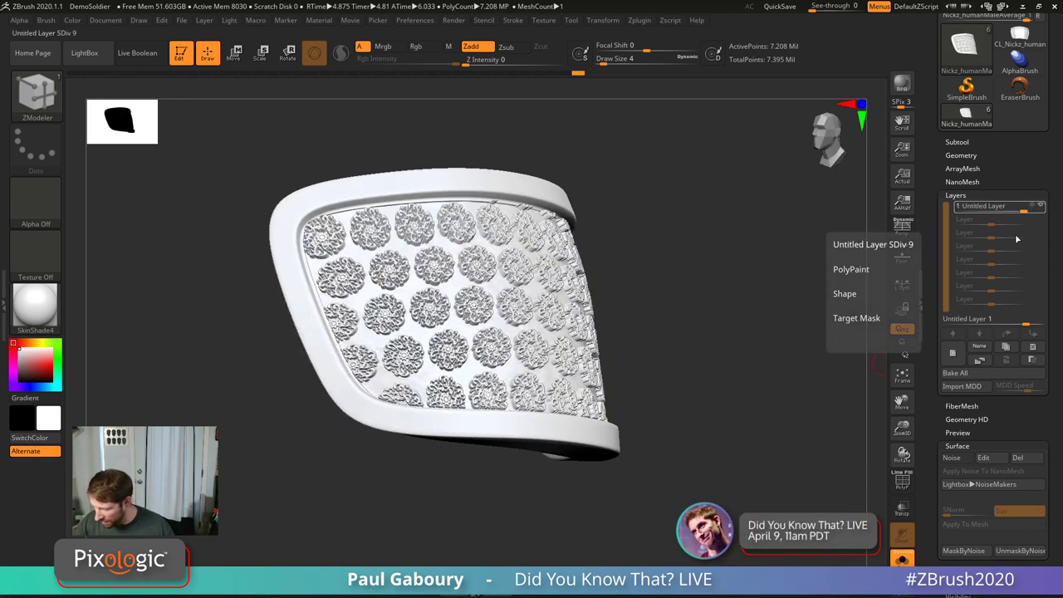
{"action": "mouse_move", "coordinate": [723, 413]}
{"action": "left_mouse_down"}
{"action": "mouse_move", "coordinate": [715, 427]}
{"action": "mouse_move", "coordinate": [724, 415]}
{"action": "left_mouse_up"}
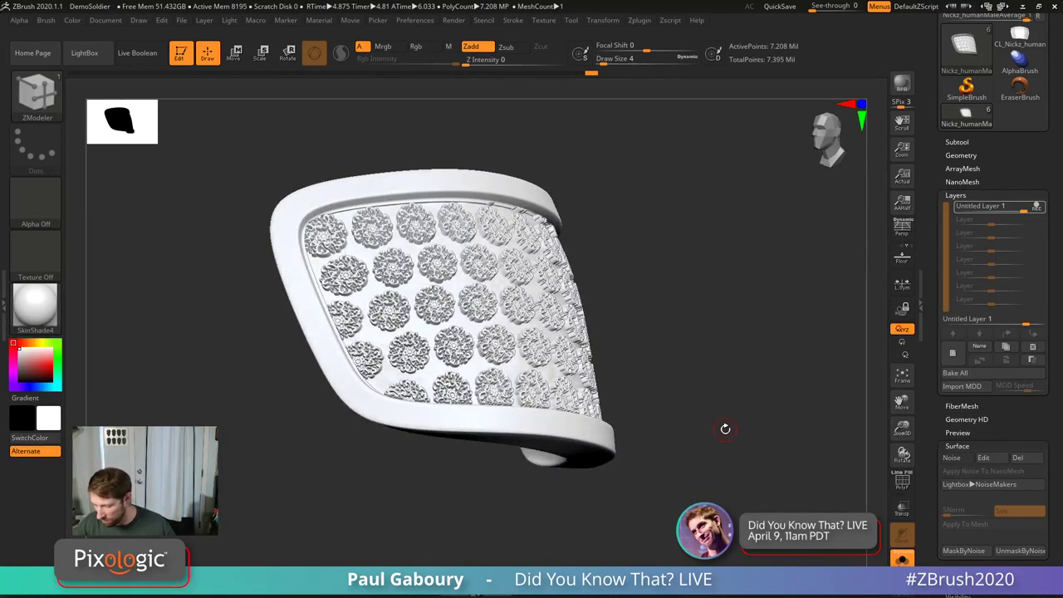
{"action": "left_click", "coordinate": [1037, 206]}
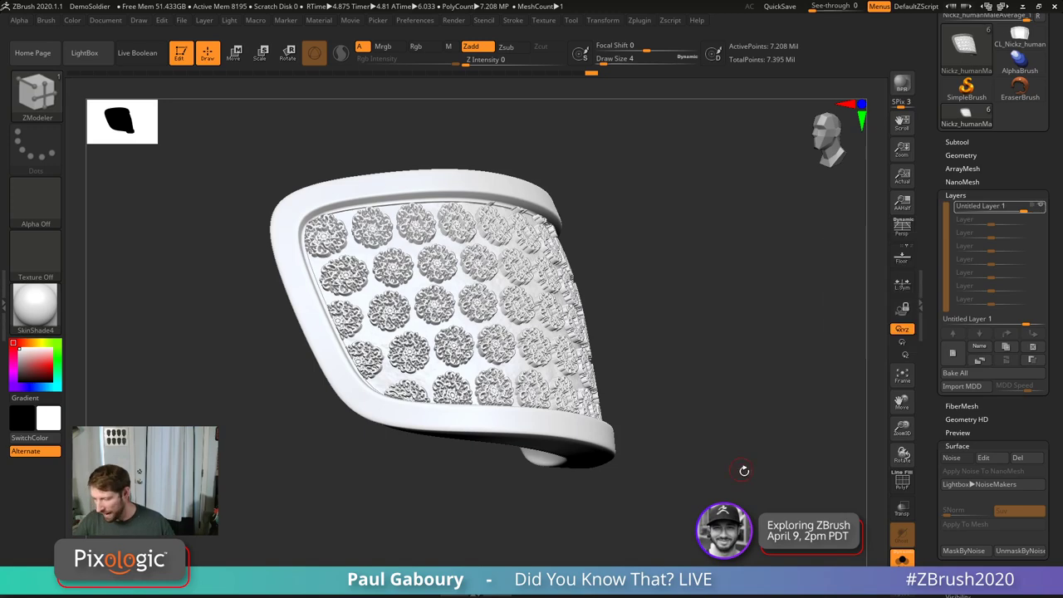
Step: Lower the flower noise layer's intensity to 0.16814 and view the softened pattern across the plate
{"action": "left_click_drag", "start_coordinate": [731, 465], "coordinate": [798, 382]}
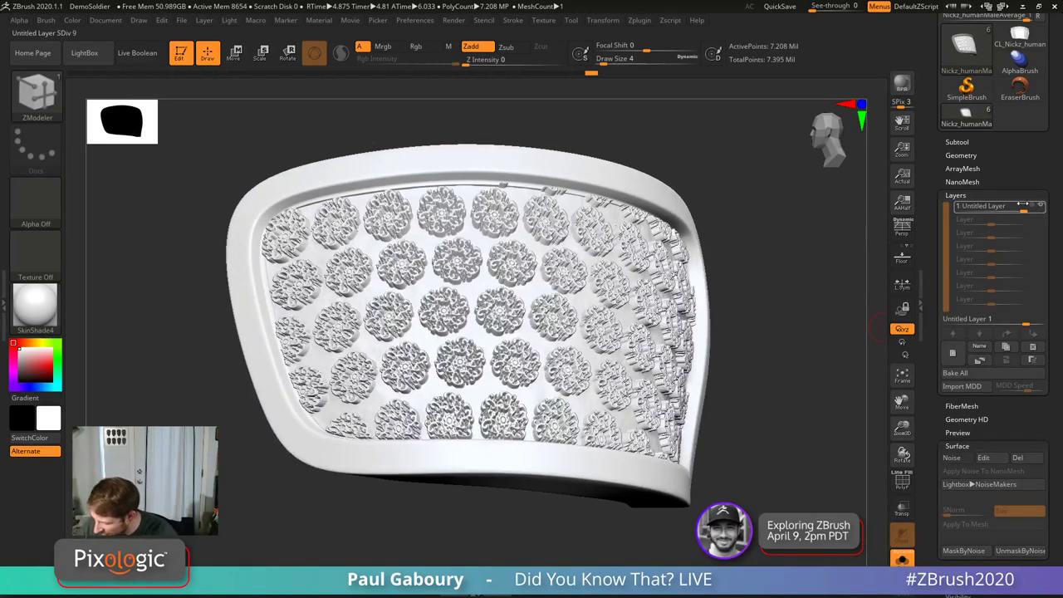
{"action": "left_click_drag", "start_coordinate": [1023, 207], "coordinate": [988, 214]}
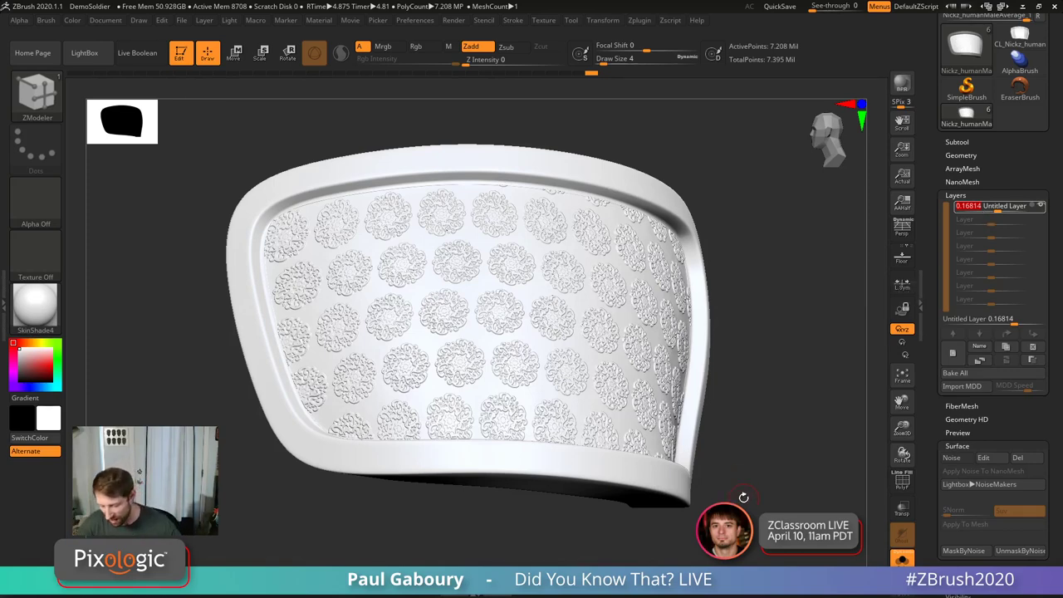
{"action": "left_click_drag", "start_coordinate": [744, 498], "coordinate": [662, 483], "text": "alt"}
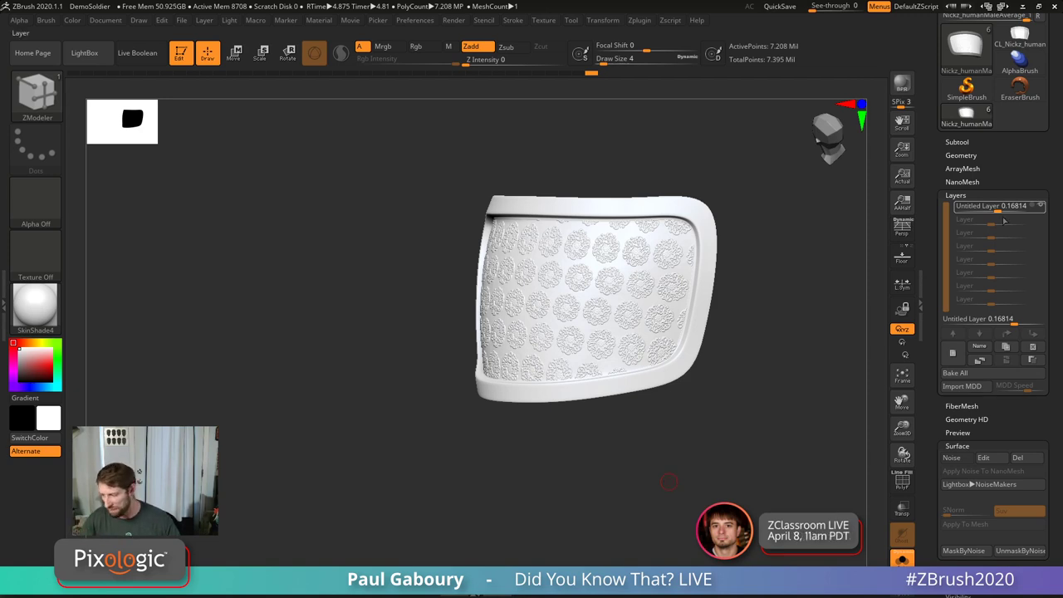
Step: Set the flower noise layer's intensity to -0.6 and zoom in on the inverted pattern
{"action": "left_click_drag", "start_coordinate": [1000, 211], "coordinate": [1012, 211]}
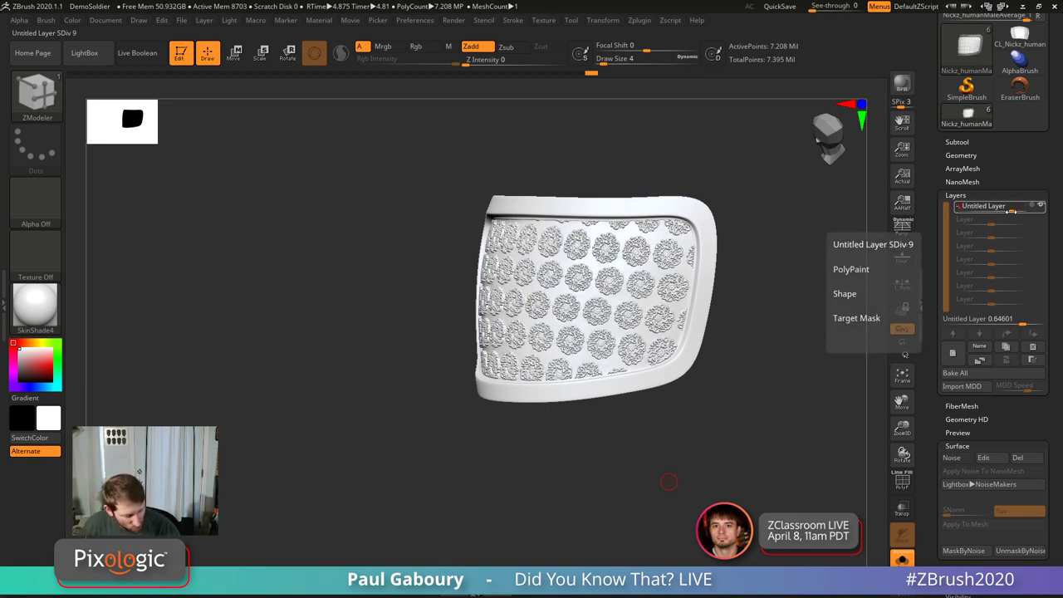
{"action": "type", "text": "-0.6"}
{"action": "key", "text": "Return"}
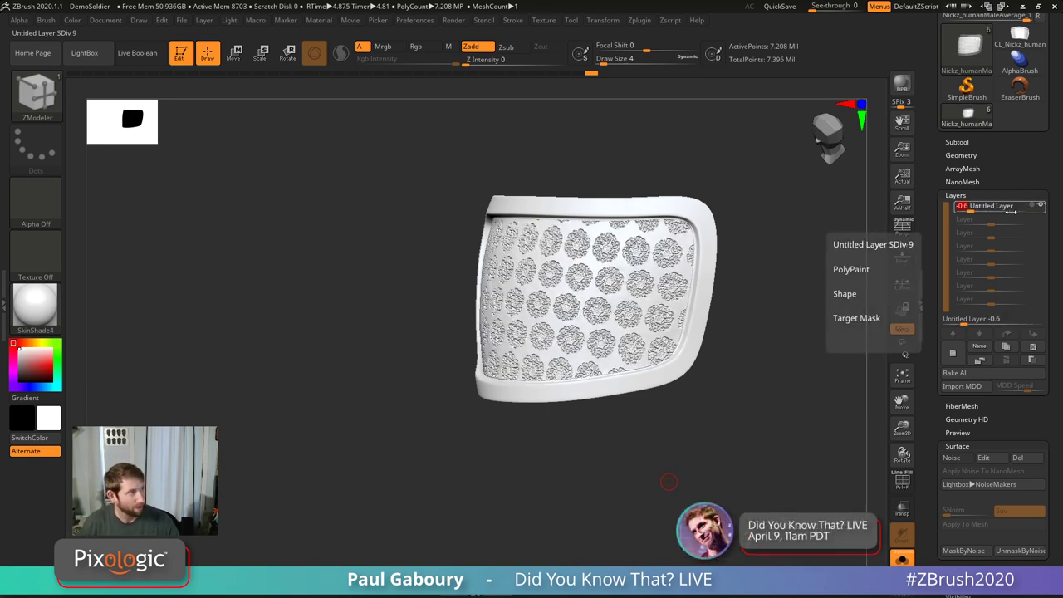
{"action": "right_click_drag", "start_coordinate": [669, 482], "coordinate": [693, 511]}
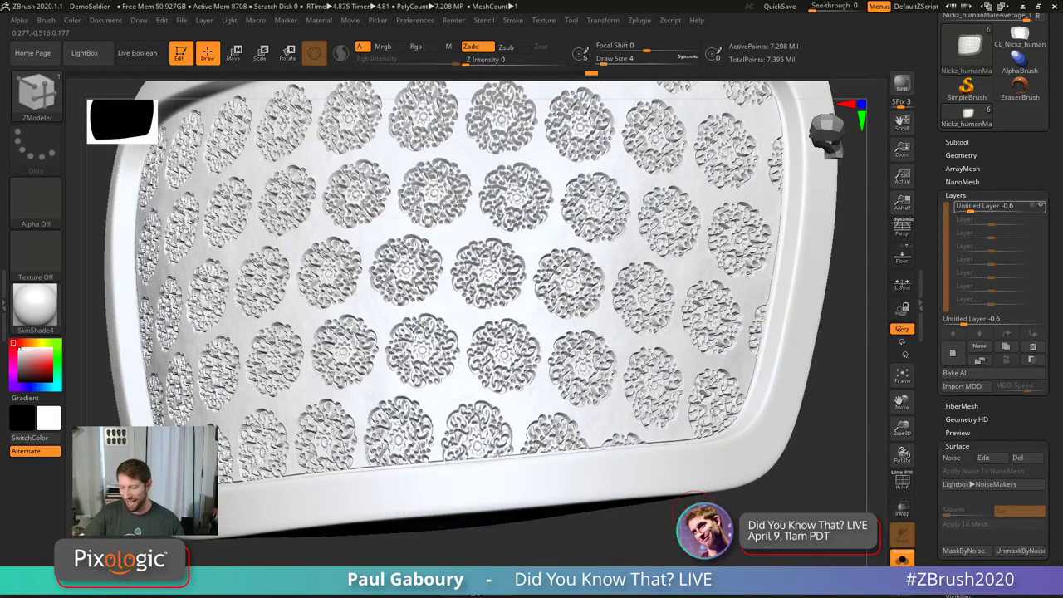
Step: Set the flower noise layer's intensity to 0.6, and raise it through 1 up to 5 to exaggerate the relief
{"action": "left_click_drag", "start_coordinate": [965, 209], "coordinate": [964, 211]}
{"action": "key", "text": "Return"}
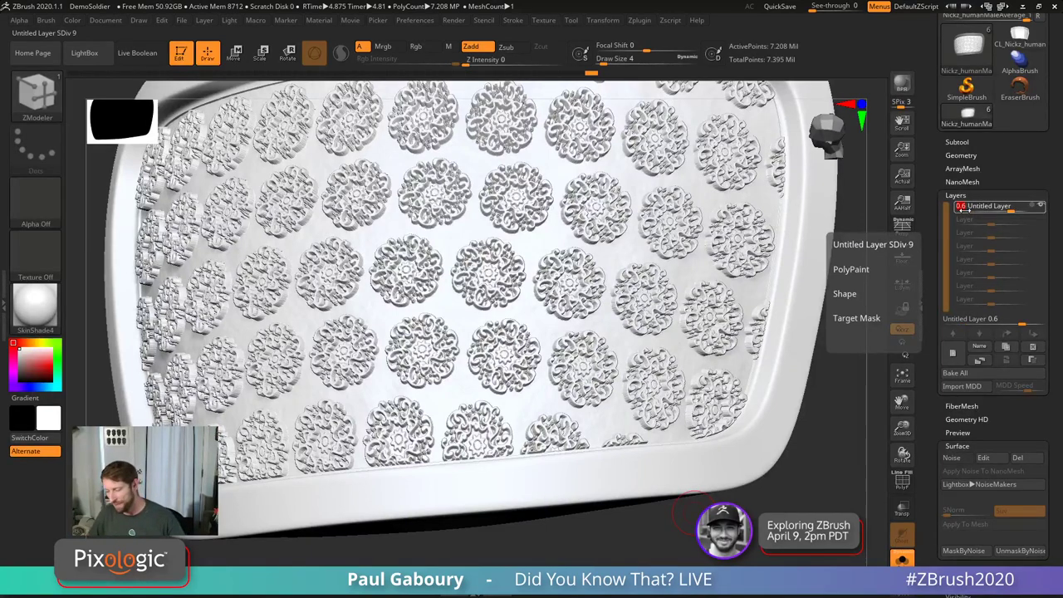
{"action": "left_click_drag", "start_coordinate": [964, 210], "coordinate": [1051, 209]}
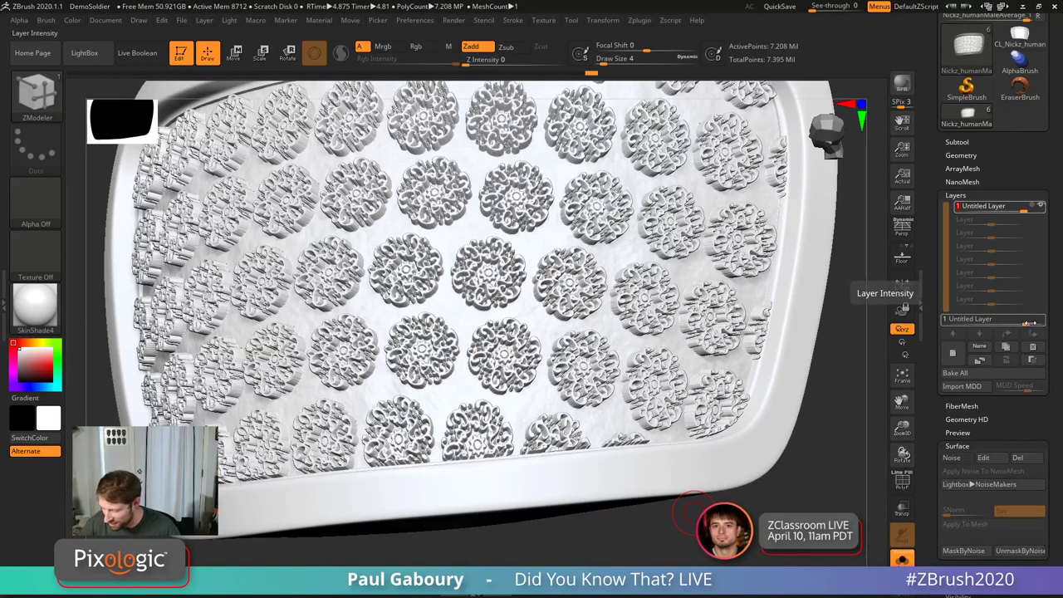
{"action": "left_click_drag", "start_coordinate": [1027, 322], "coordinate": [1052, 324]}
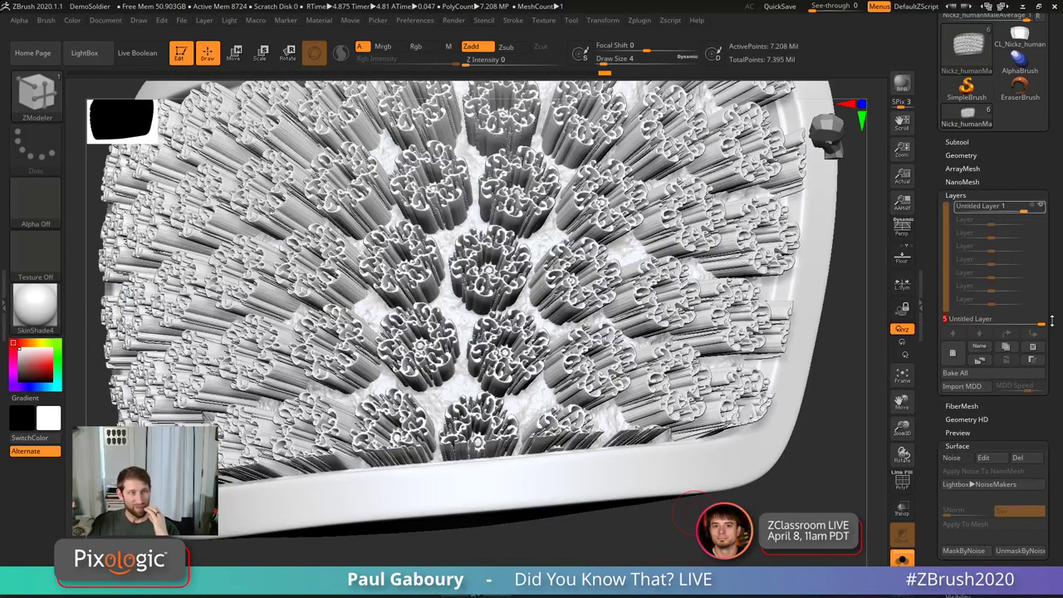
Step: Choose BasicMaterial2 and turn off the plate subtool's stored paint so the selected material shows on it
{"action": "left_click", "coordinate": [35, 306]}
{"action": "left_click", "coordinate": [209, 436]}
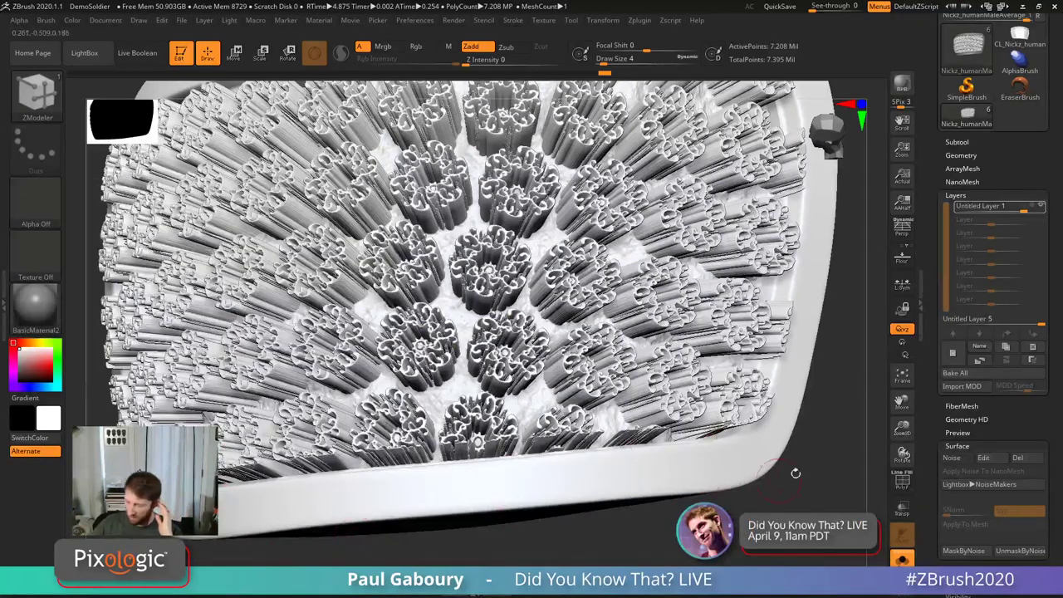
{"action": "left_click", "coordinate": [966, 144]}
{"action": "left_click", "coordinate": [1029, 167]}
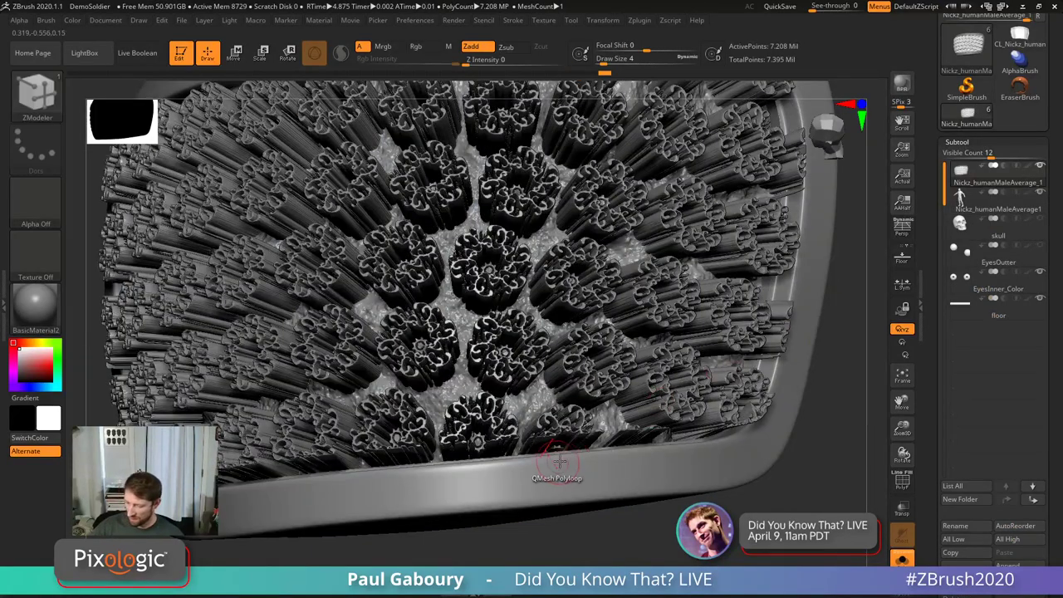
{"action": "mouse_move", "coordinate": [560, 461]}
{"action": "right_mouse_down", "text": "ctrl"}
{"action": "mouse_move", "coordinate": [573, 391]}
{"action": "mouse_move", "coordinate": [534, 445]}
{"action": "right_mouse_up", "text": "ctrl"}
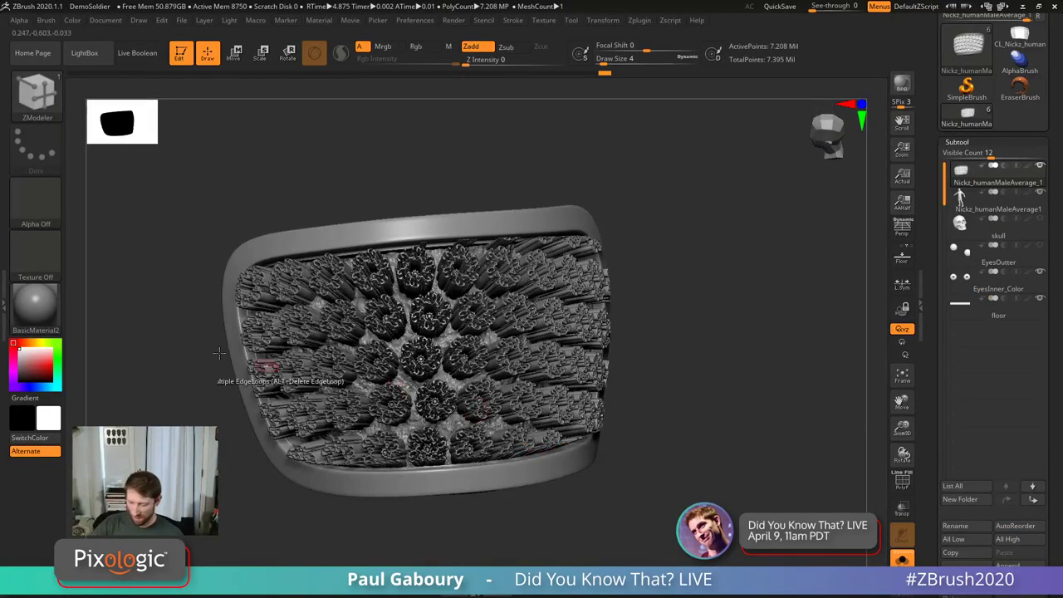
Step: Switch the plate's material to MAH_Shiny
{"action": "left_click", "coordinate": [39, 307]}
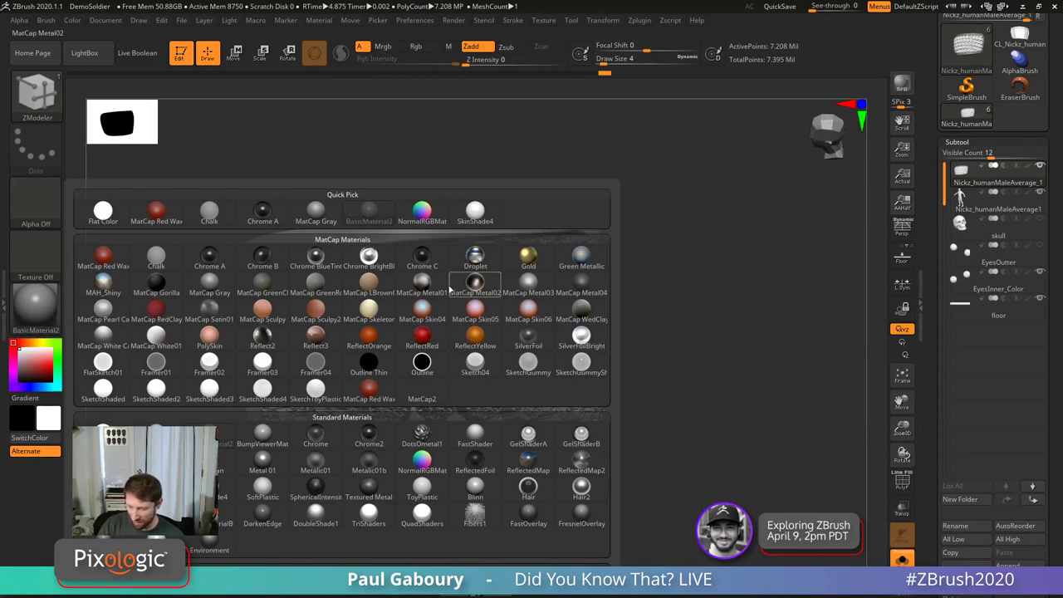
{"action": "left_click", "coordinate": [108, 286]}
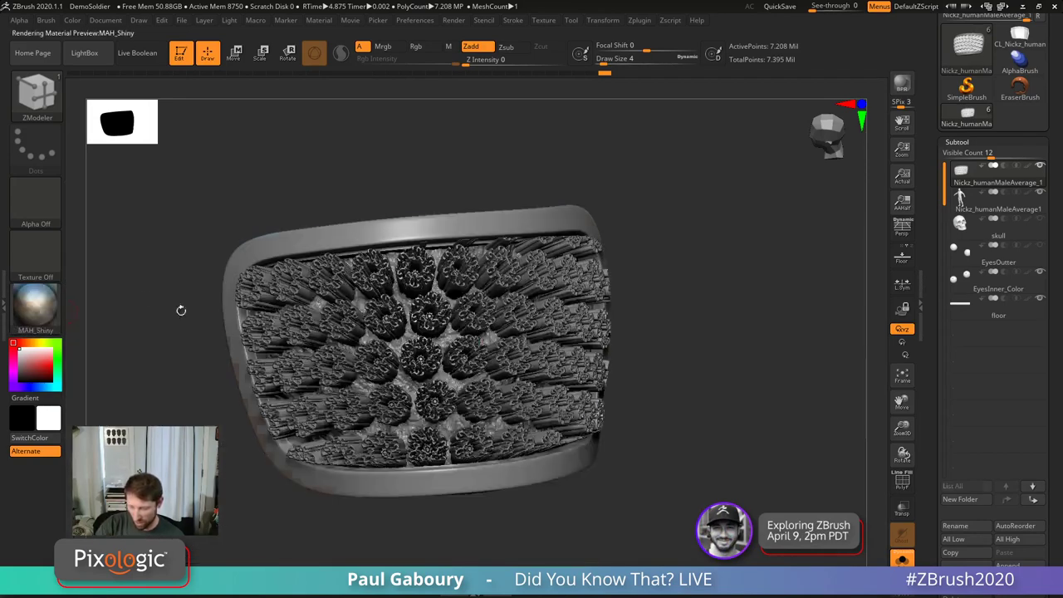
{"action": "right_click_drag", "start_coordinate": [664, 508], "coordinate": [670, 499]}
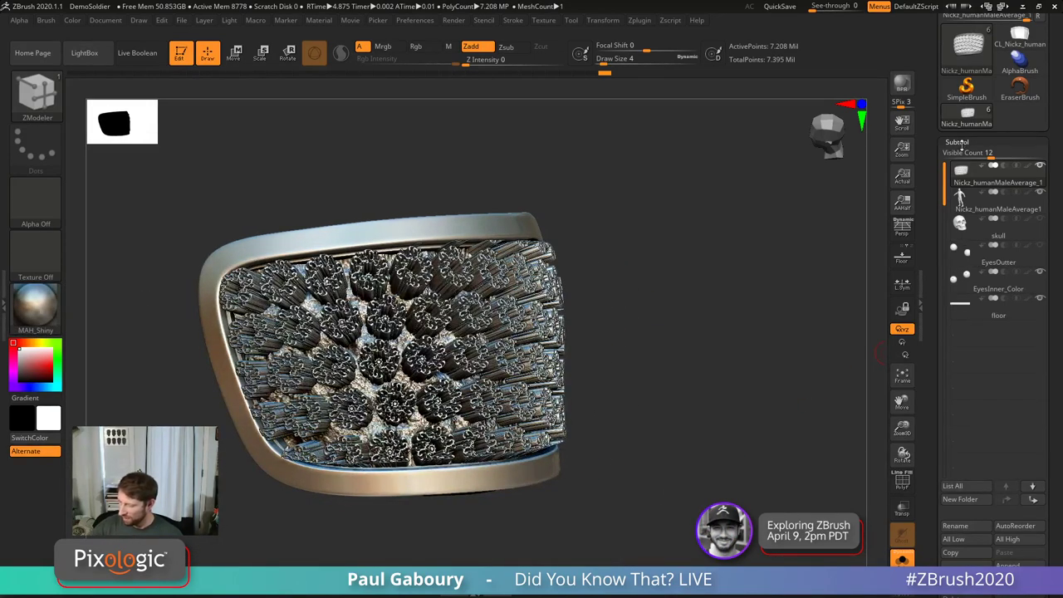
Step: Lower the flower noise layer's intensity to 0.5 and check the relief on the plate
{"action": "left_click", "coordinate": [959, 142]}
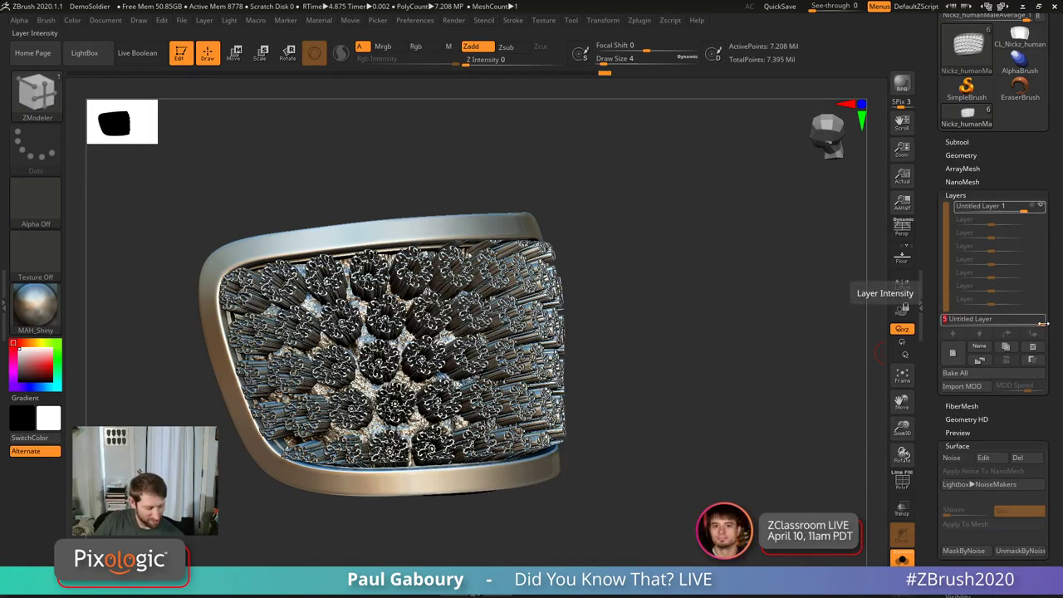
{"action": "key", "text": "BackSpace"}
{"action": "key", "text": "Return"}
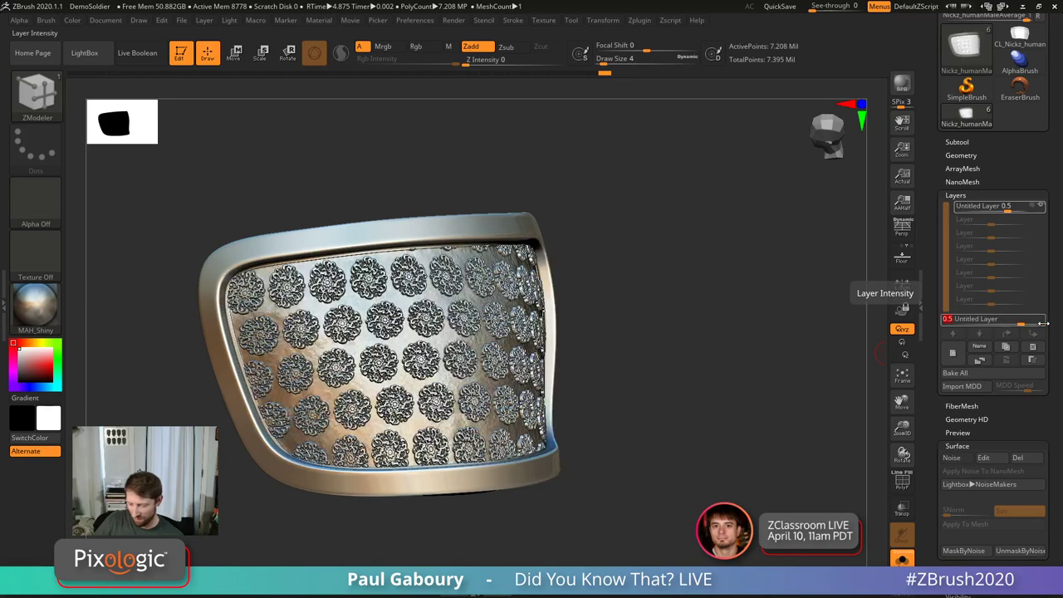
{"action": "left_click_drag", "start_coordinate": [724, 480], "coordinate": [723, 422]}
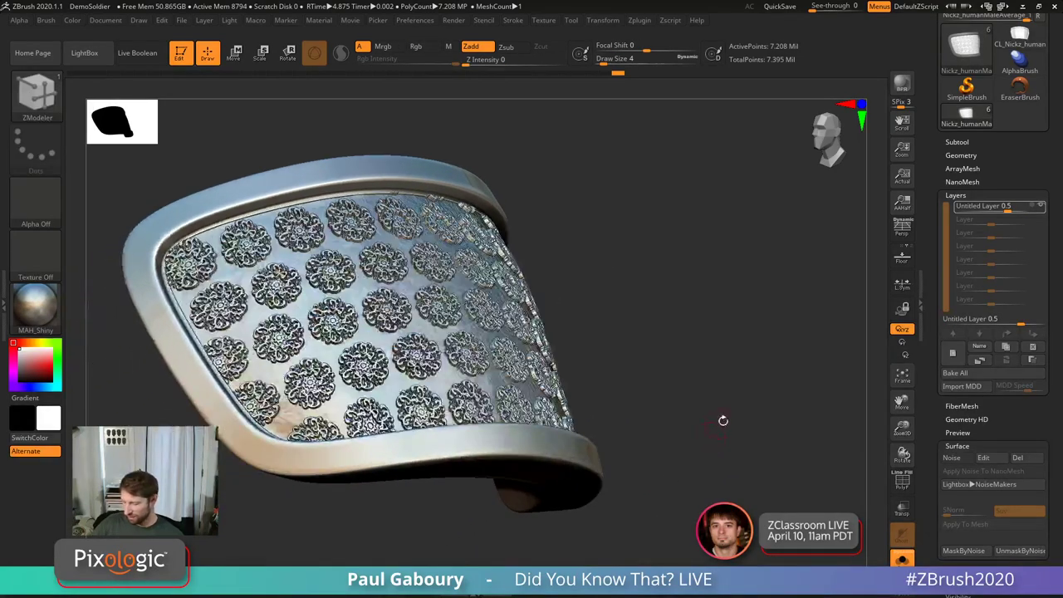
Step: Set the flower noise layer's intensity to 0.3 and inspect the shiny plate from several angles
{"action": "left_click_drag", "start_coordinate": [1018, 324], "coordinate": [1022, 323]}
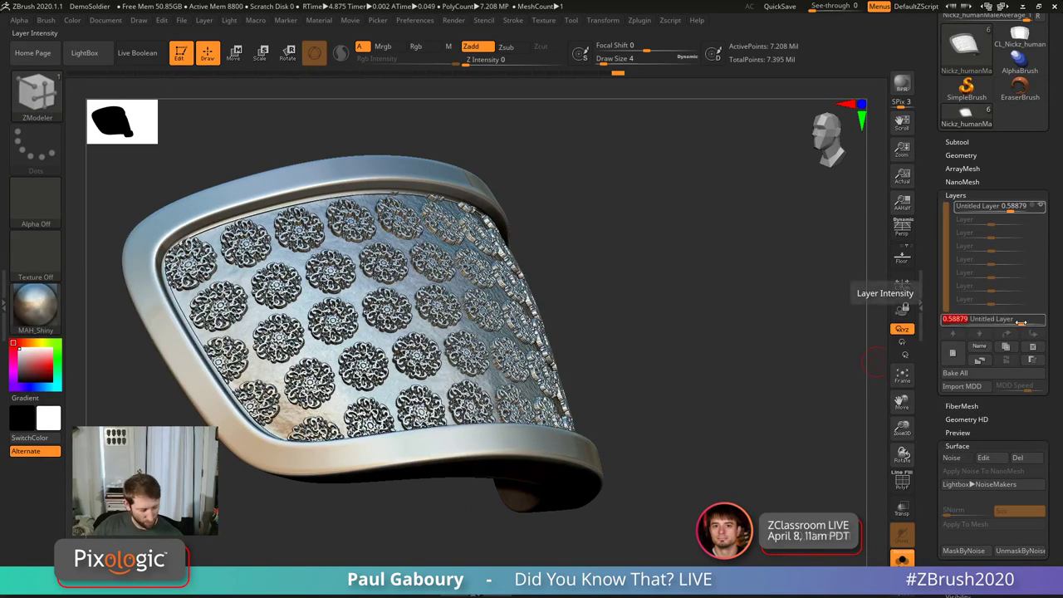
{"action": "type", "text": "3"}
{"action": "key", "text": "Return"}
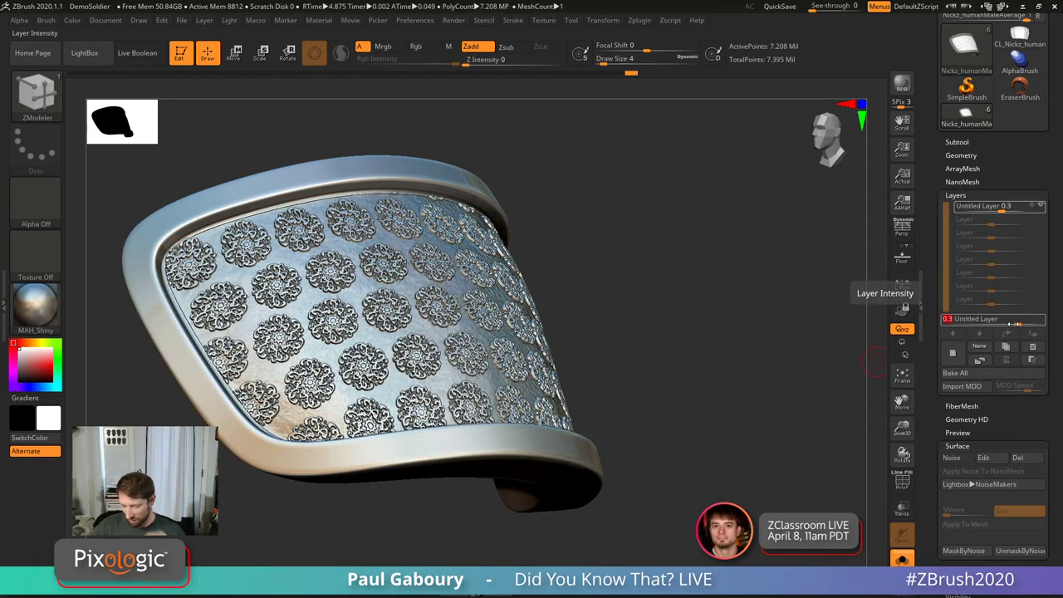
{"action": "left_click_drag", "start_coordinate": [757, 381], "coordinate": [731, 403]}
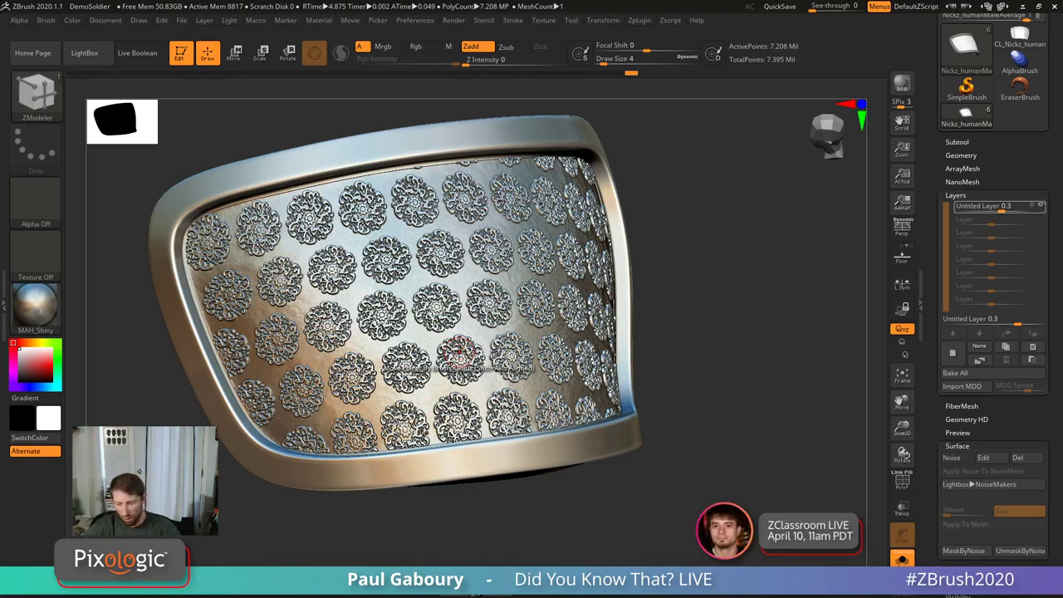
{"action": "mouse_move", "coordinate": [724, 485]}
{"action": "right_mouse_down"}
{"action": "mouse_move", "coordinate": [664, 415]}
{"action": "mouse_move", "coordinate": [704, 451]}
{"action": "mouse_move", "coordinate": [643, 444]}
{"action": "right_mouse_up"}
{"action": "left_click_drag", "start_coordinate": [643, 445], "coordinate": [617, 433]}
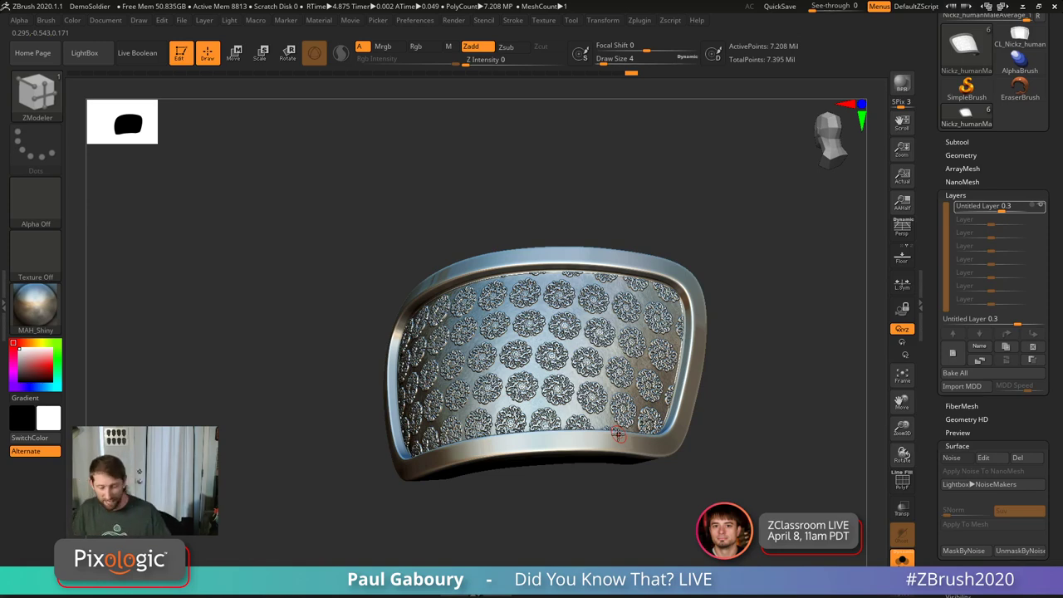
{"action": "left_click_drag", "start_coordinate": [618, 433], "coordinate": [697, 447]}
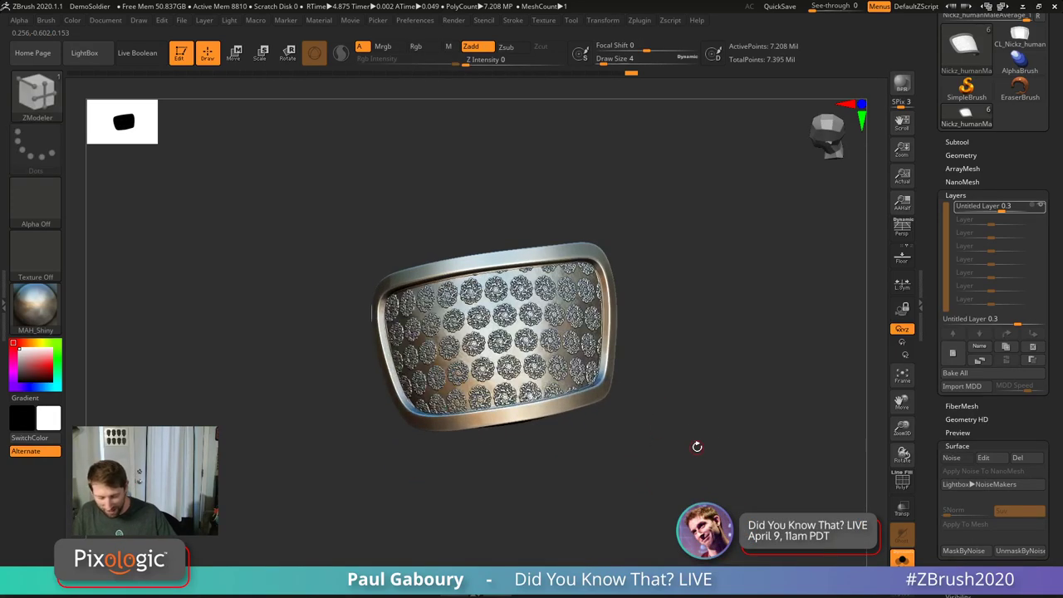
Step: Hide the flower noise layer and turn on the polyframe display of the plate
{"action": "left_click", "coordinate": [1041, 206]}
{"action": "left_click_drag", "start_coordinate": [662, 429], "coordinate": [675, 424]}
{"action": "key", "text": "shift+f"}
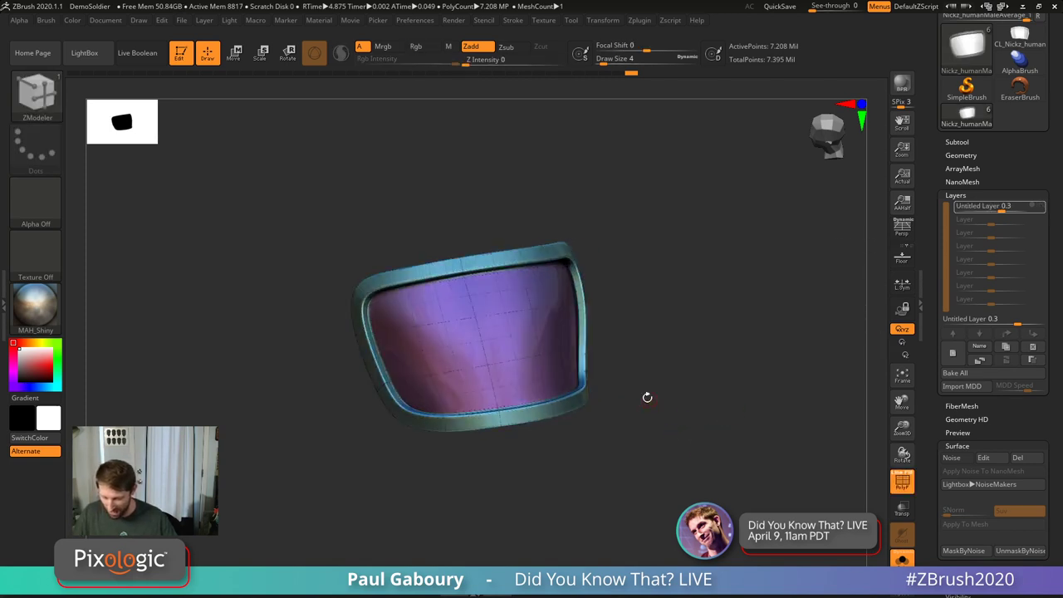
Step: Try isolating the inner panel and shrinking its visible area at the high subdivision level, and show the whole plate again
{"action": "right_click_drag", "start_coordinate": [505, 341], "coordinate": [532, 358], "text": "ctrl"}
{"action": "left_click", "coordinate": [723, 420], "text": "ctrl+shift"}
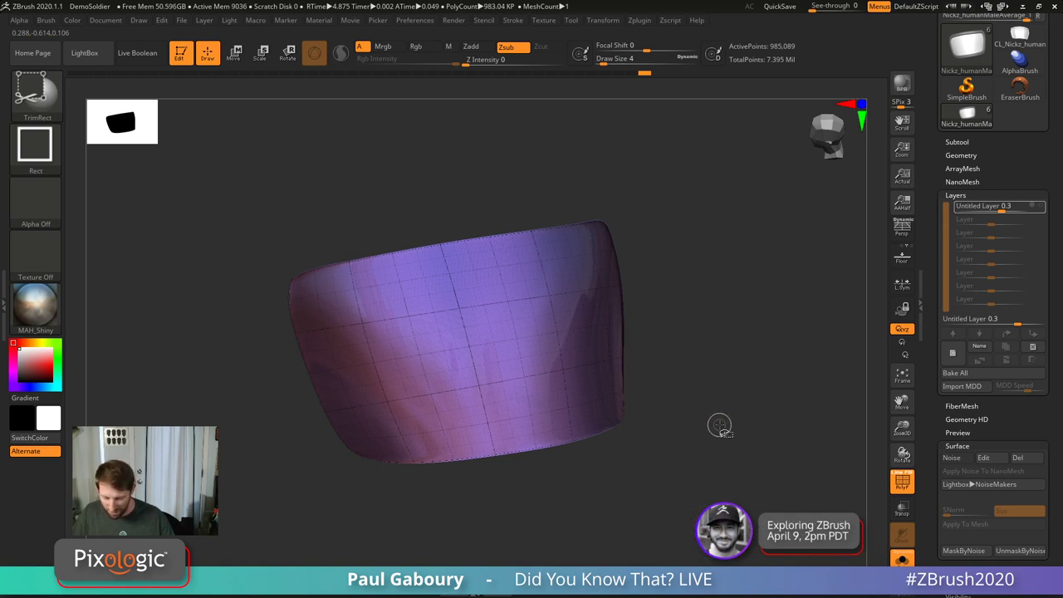
{"action": "key", "text": "ctrl+shift+s"}
{"action": "key", "text": "ctrl+shift+s"}
{"action": "key", "text": "ctrl+shift+s"}
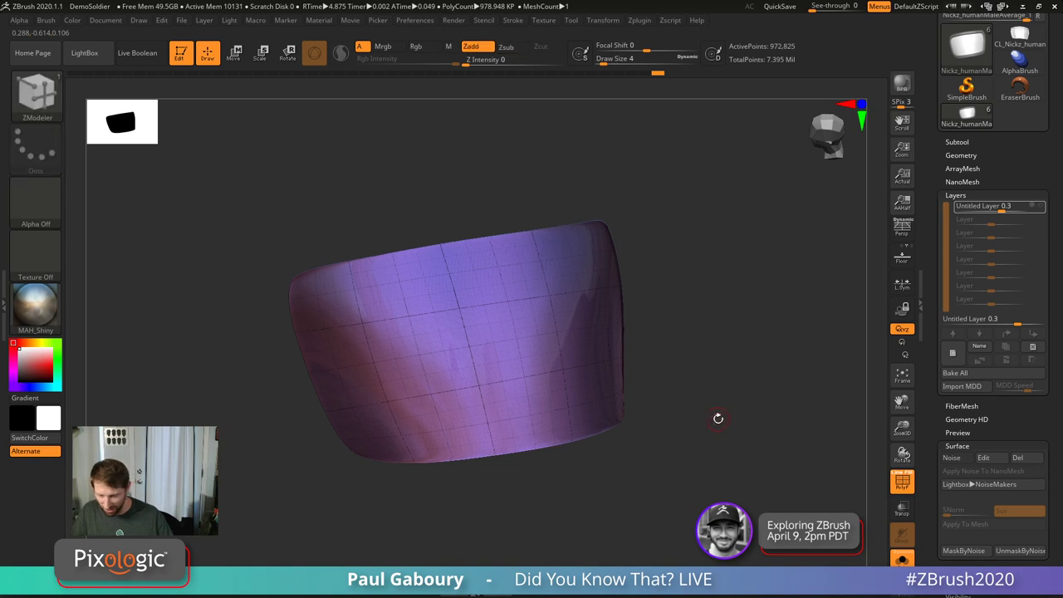
{"action": "key", "text": "ctrl+shift"}
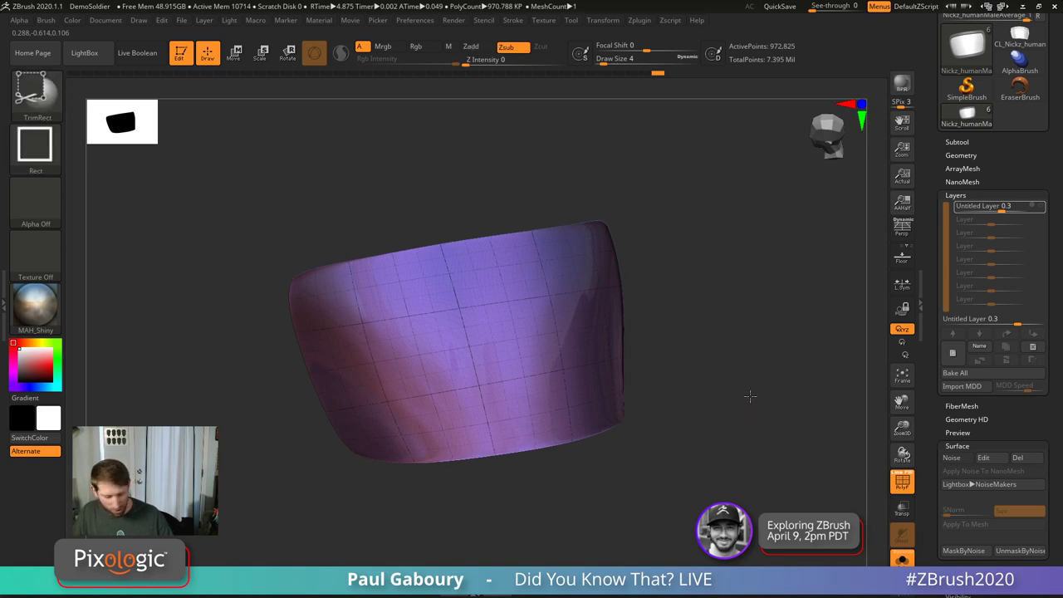
{"action": "left_click", "coordinate": [750, 396], "text": "ctrl+shift"}
{"action": "key", "text": "shift"}
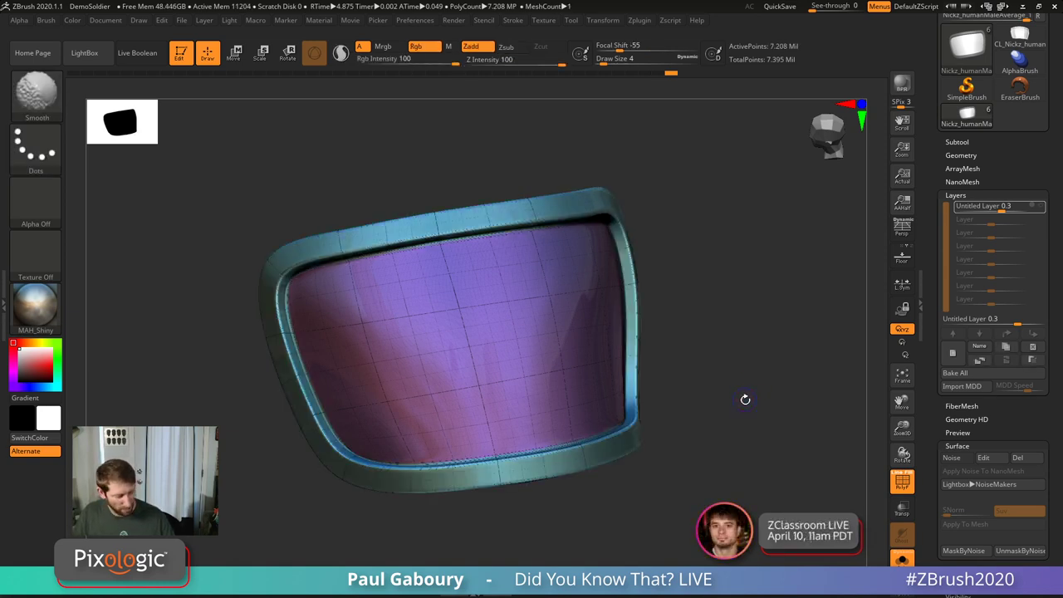
Step: Step the plate down to subdivision level 3 and delete its lower subdivision levels
{"action": "key", "text": "shift+d"}
{"action": "key", "text": "shift+d"}
{"action": "key", "text": "shift+d"}
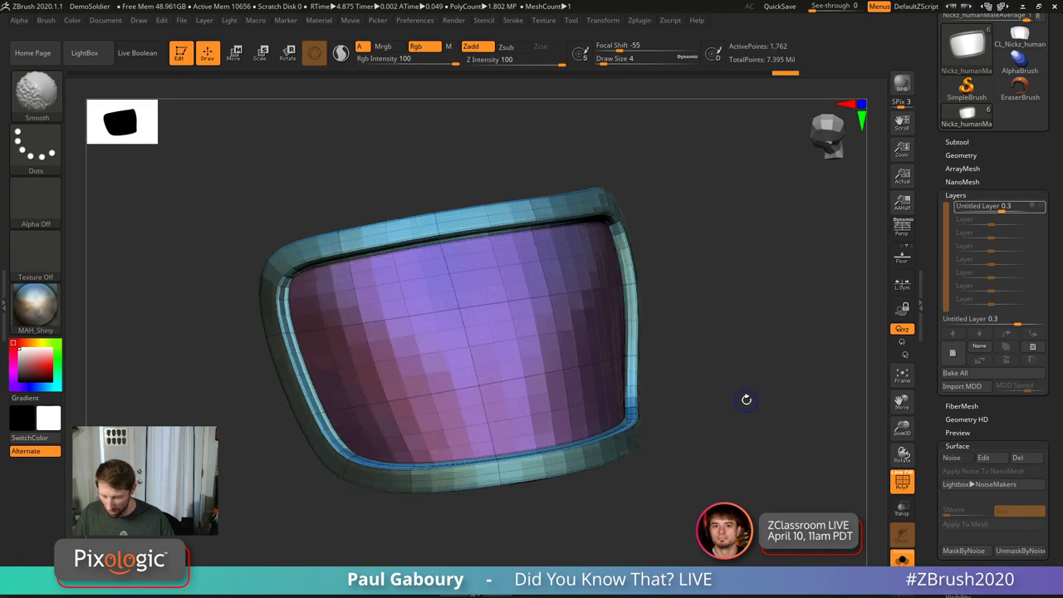
{"action": "key", "text": "d"}
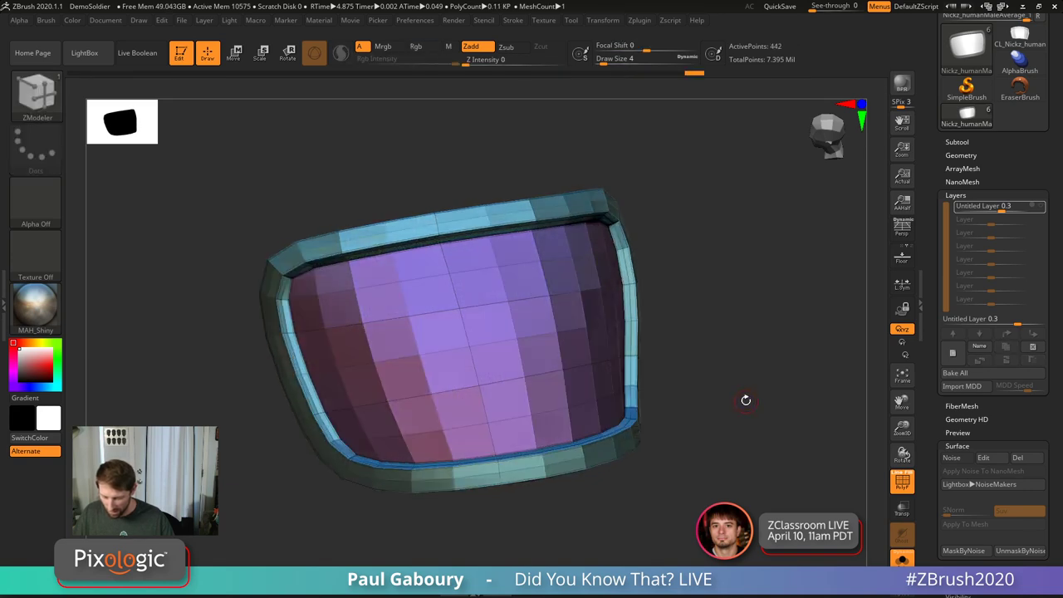
{"action": "key", "text": "d"}
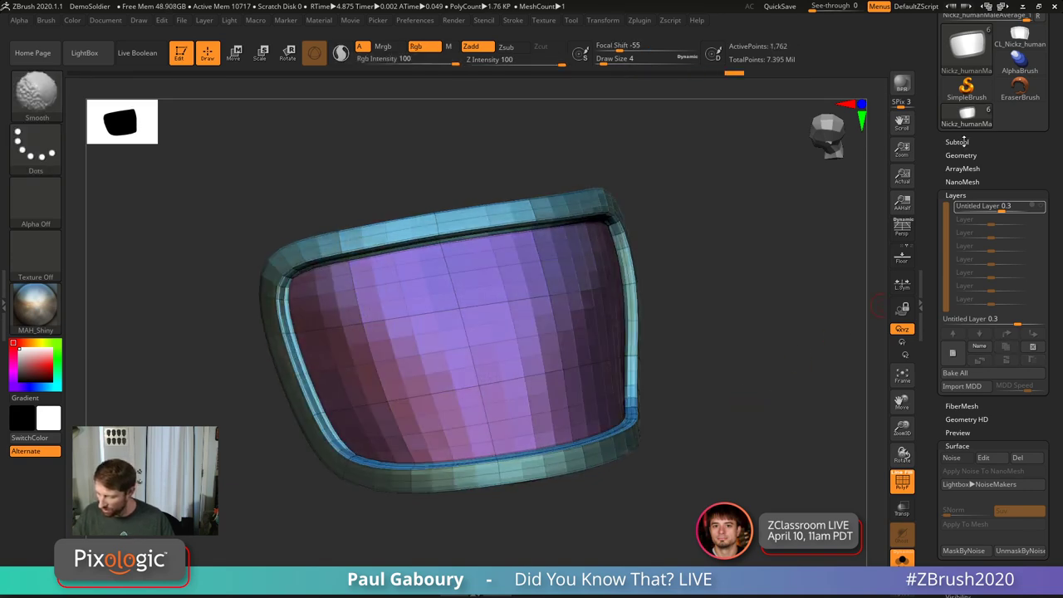
{"action": "left_click", "coordinate": [957, 142], "text": "shift"}
{"action": "left_click", "coordinate": [964, 144]}
{"action": "left_click", "coordinate": [972, 154], "text": "shift"}
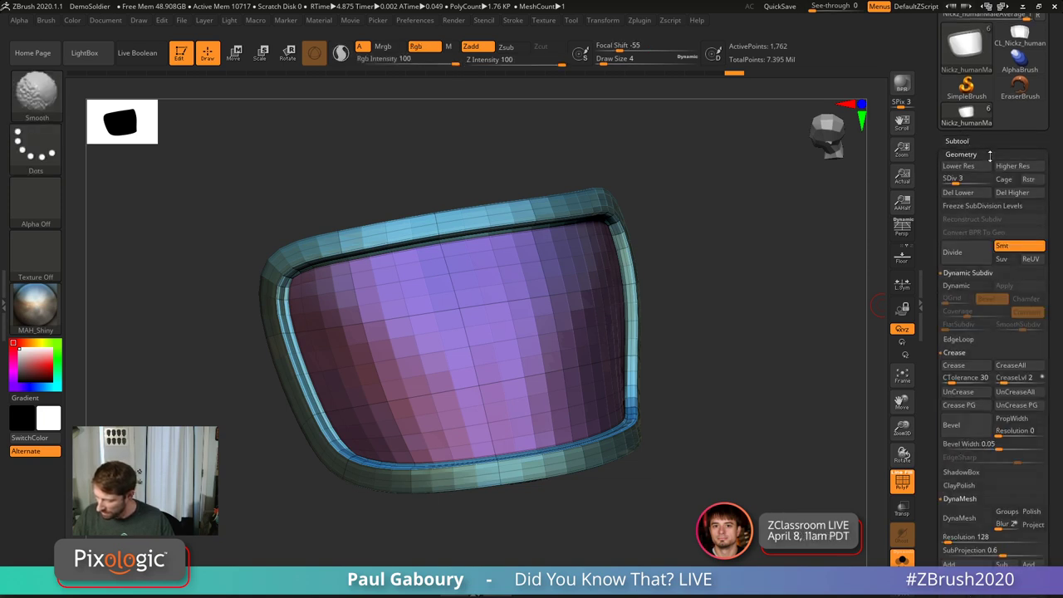
{"action": "left_click", "coordinate": [964, 195]}
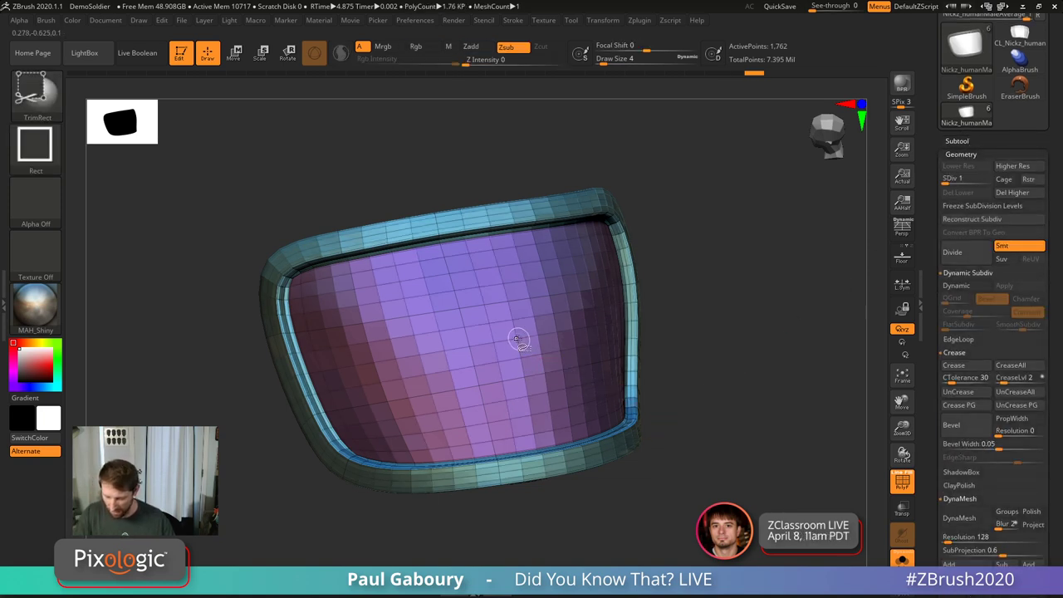
Step: Isolate the inner panel, shrink its visible area twice, and assign the remaining faces a new polygroup
{"action": "left_click", "coordinate": [586, 352], "text": "ctrl+shift"}
{"action": "key", "text": "ctrl+shift+s"}
{"action": "key", "text": "ctrl+shift+s"}
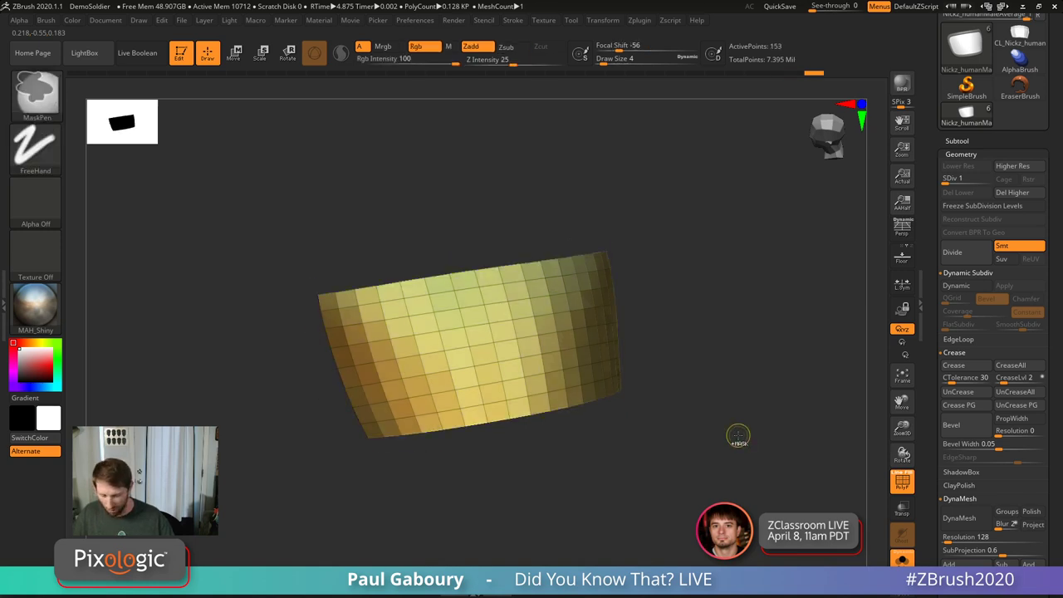
{"action": "key", "text": "ctrl+w"}
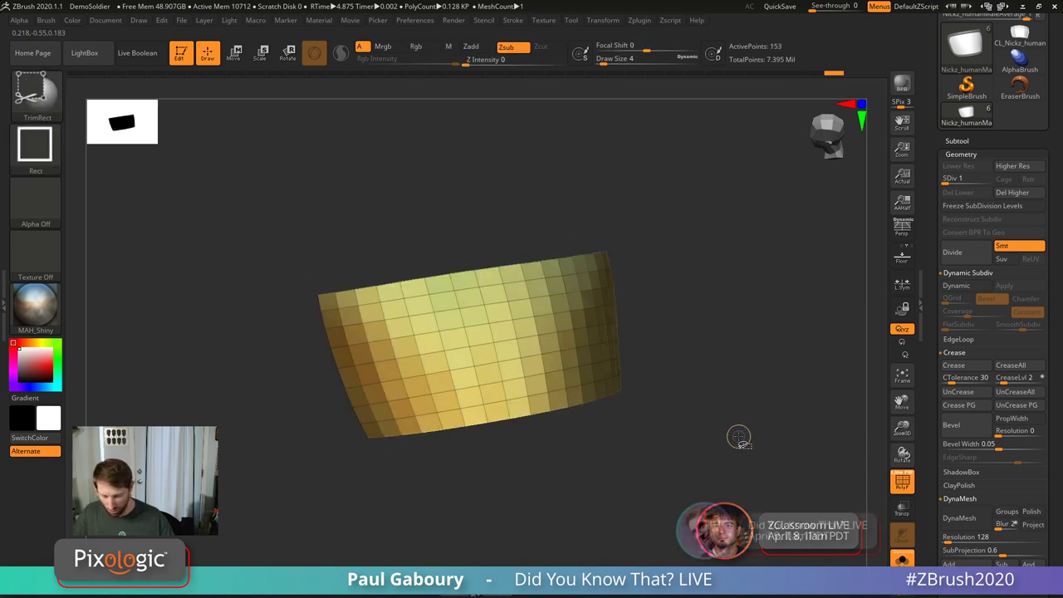
Step: Shrink the visible panel area once more, give those faces their own polygroup, and show the whole plate
{"action": "key", "text": "ctrl+shift+s"}
{"action": "key", "text": "ctrl+w"}
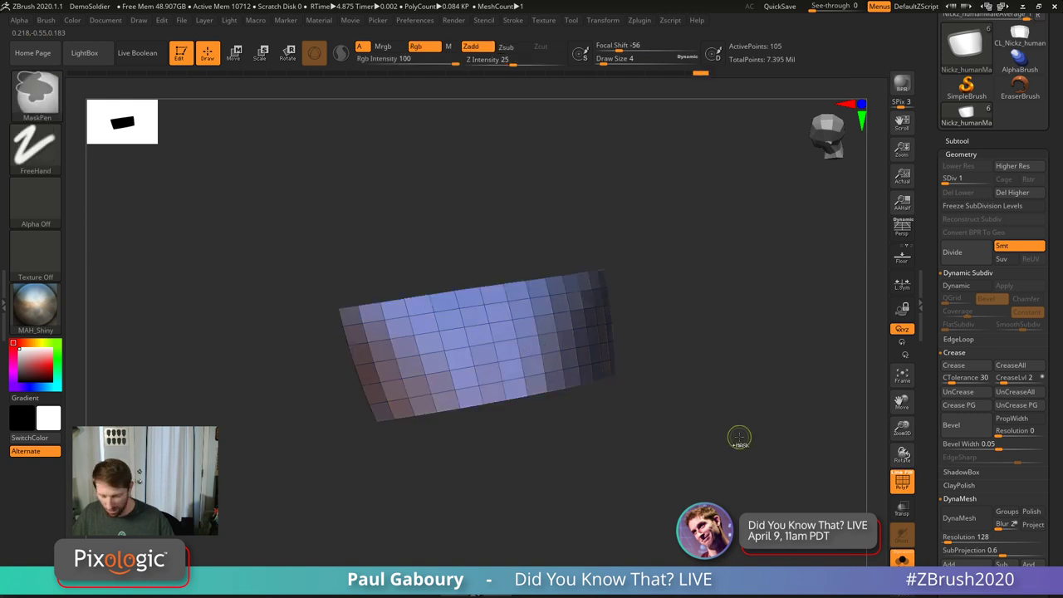
{"action": "left_click", "coordinate": [740, 437], "text": "ctrl+shift"}
Step: Choose the ZModeler brush and subdivide the whole plate up to subdivision level 7
{"action": "key", "text": "b"}
{"action": "key", "text": "z"}
{"action": "key", "text": "m"}
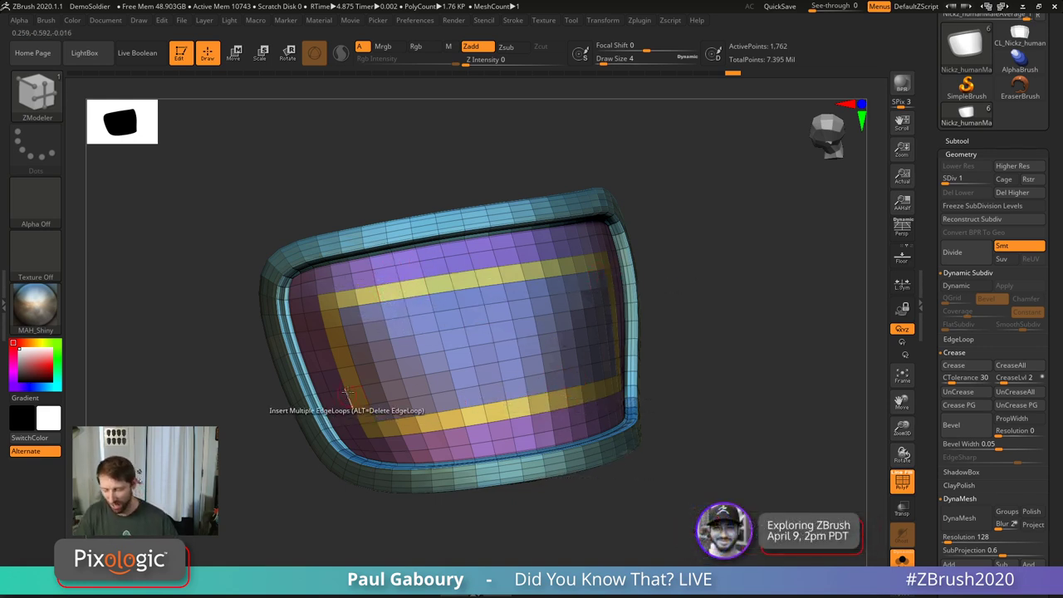
{"action": "key", "text": "ctrl+d"}
{"action": "key", "text": "ctrl+d"}
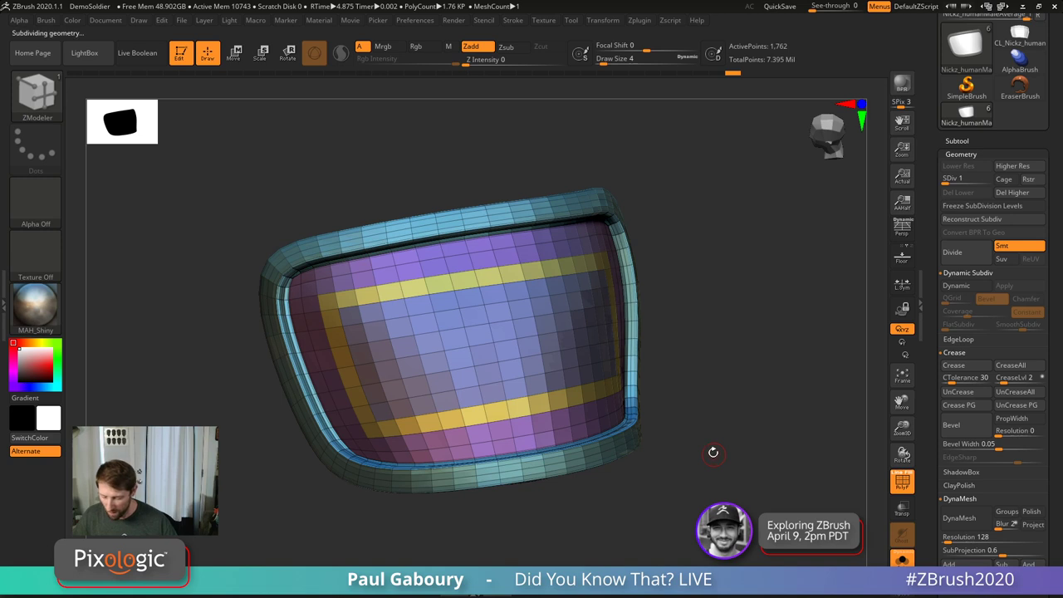
{"action": "key", "text": "ctrl+d"}
{"action": "key", "text": "ctrl+d"}
{"action": "key", "text": "ctrl+d"}
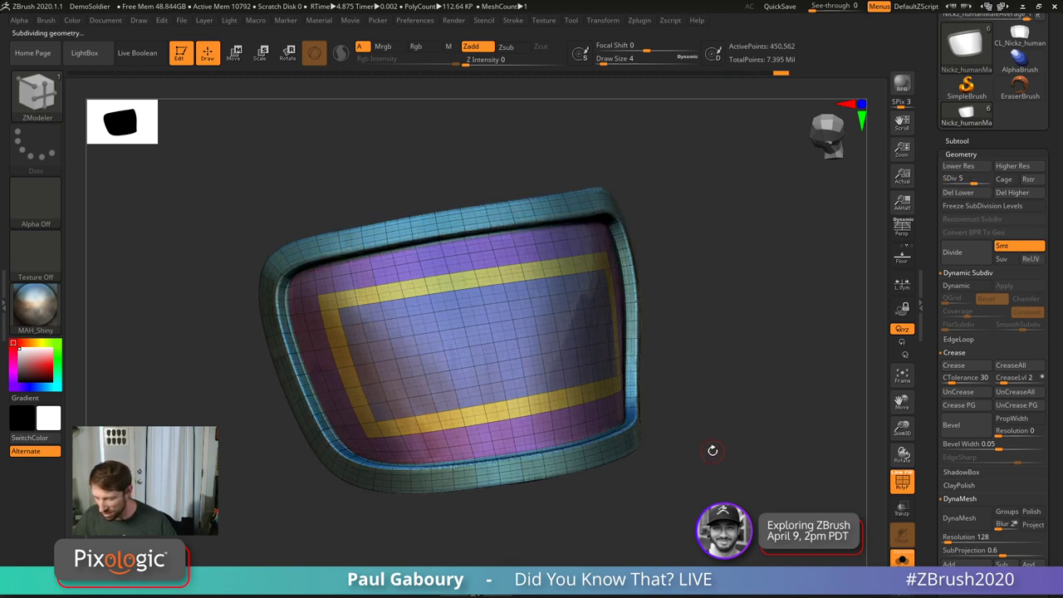
{"action": "key", "text": "ctrl+d"}
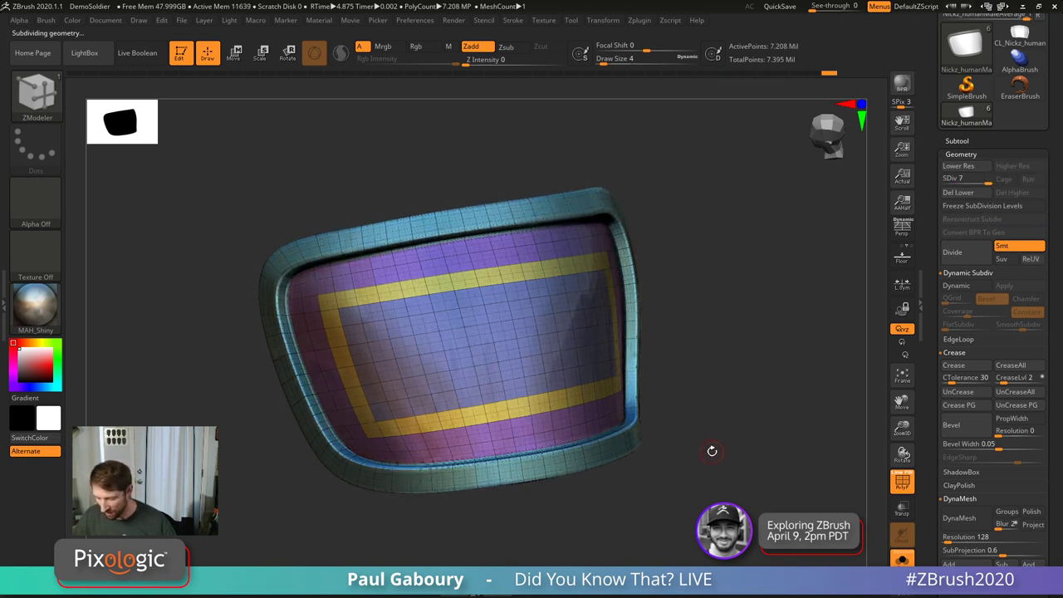
Step: Try masking from the isolated outer band of the inner panel, hide the polyframe, and clear the mask
{"action": "key", "text": "shift+f"}
{"action": "key", "text": "shift+f"}
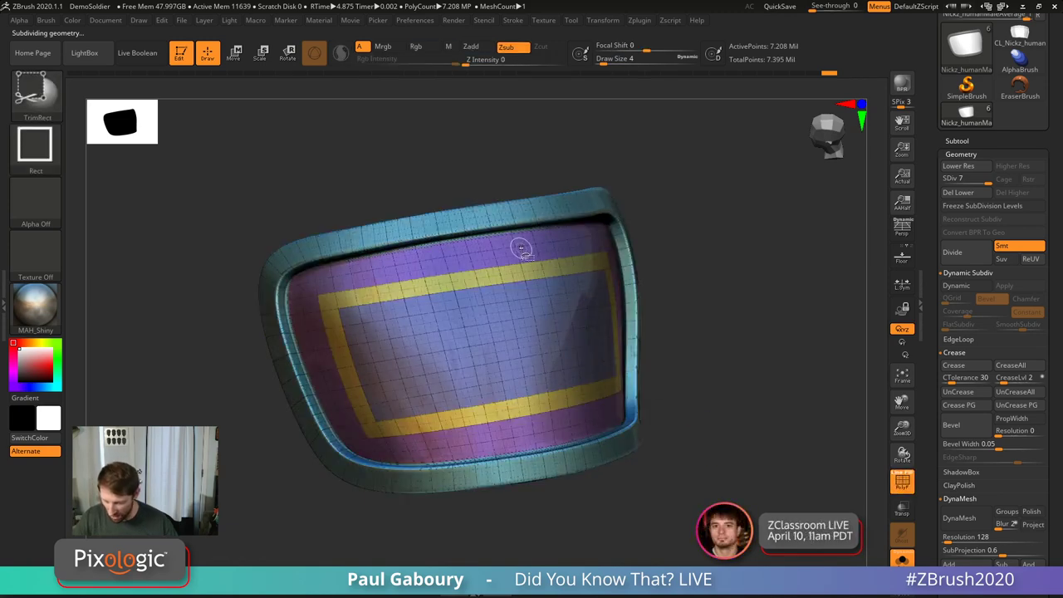
{"action": "left_click", "coordinate": [605, 240], "text": "ctrl+shift"}
{"action": "left_click", "coordinate": [716, 363], "text": "ctrl"}
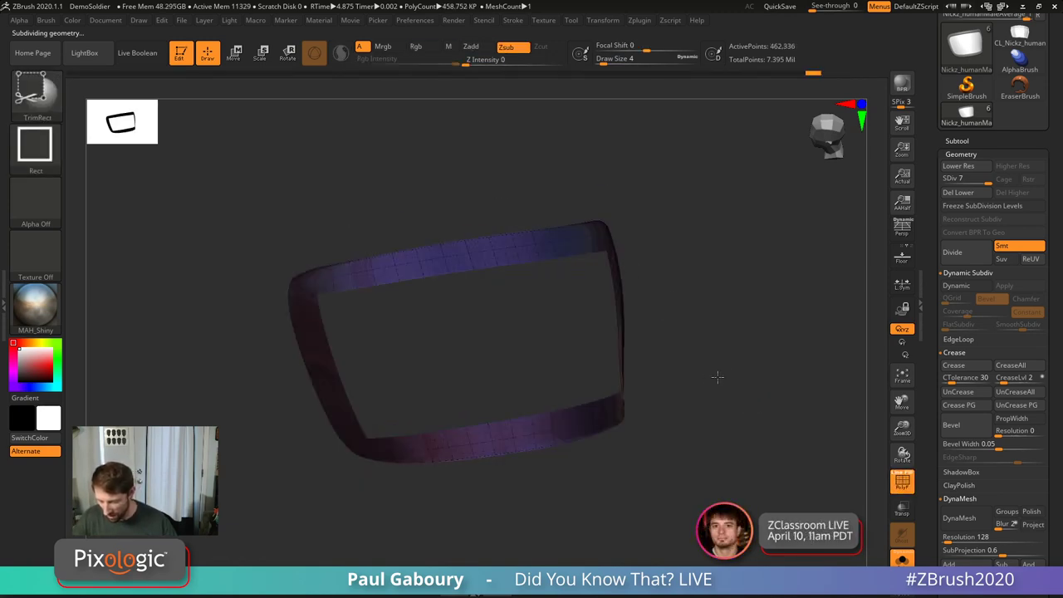
{"action": "left_click", "coordinate": [716, 376], "text": "ctrl+shift"}
{"action": "key", "text": "shift+f"}
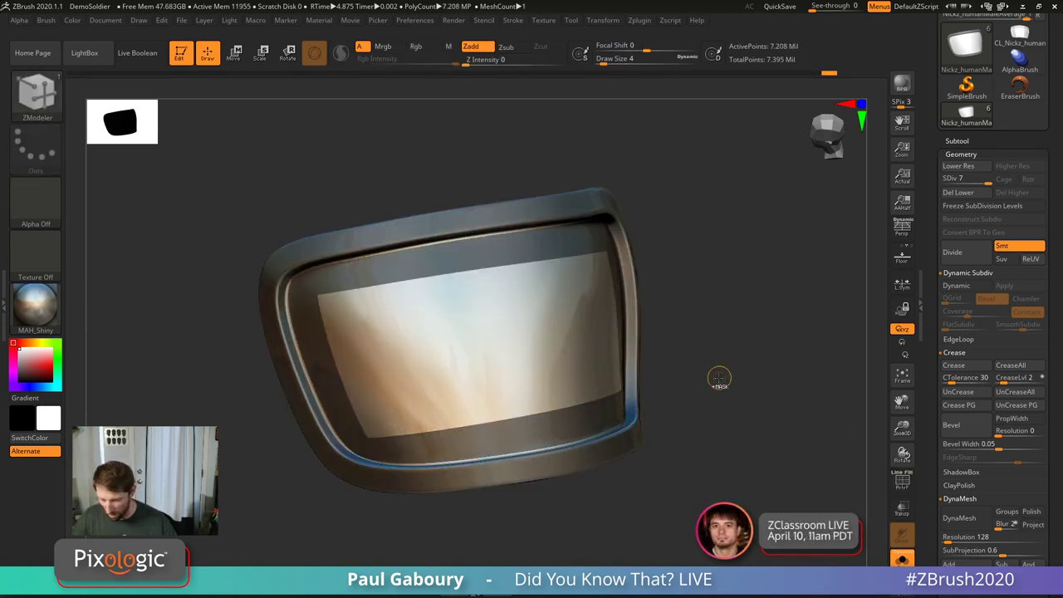
{"action": "left_click_drag", "start_coordinate": [720, 374], "coordinate": [704, 364], "text": "ctrl"}
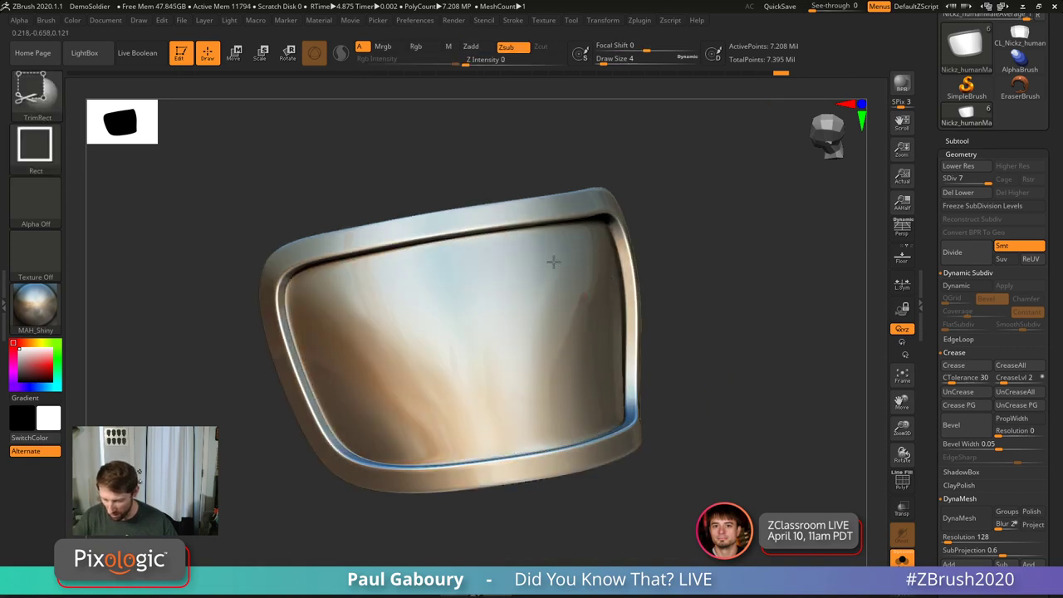
Step: Isolate the inner panel's outer band, bring back the whole plate, and mask everything except that band
{"action": "left_click", "coordinate": [554, 258], "text": "ctrl+shift"}
{"action": "left_click", "coordinate": [673, 305], "text": "ctrl"}
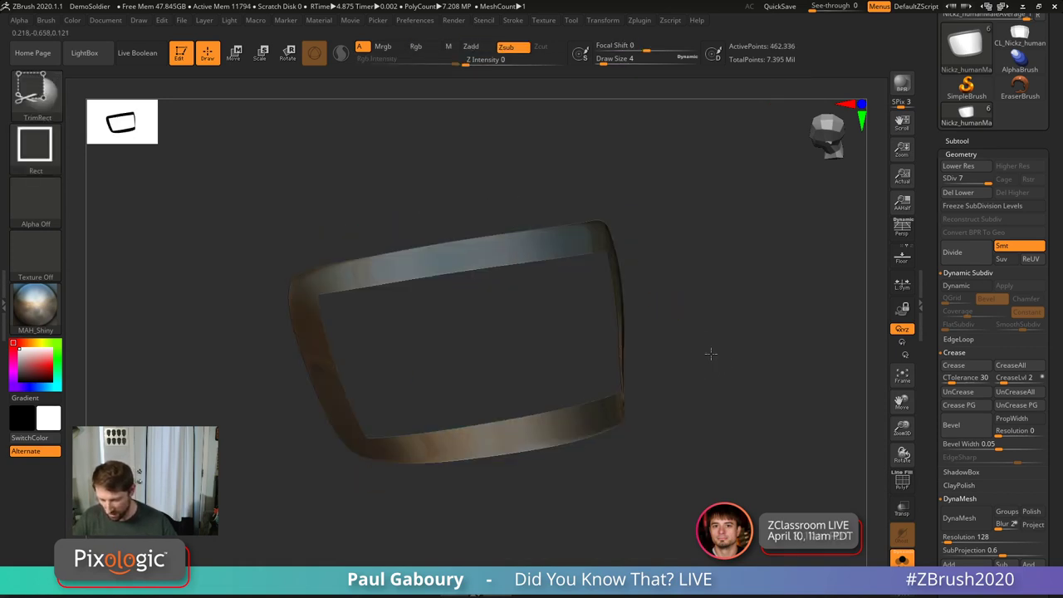
{"action": "left_click", "coordinate": [711, 353], "text": "ctrl+shift"}
{"action": "left_click", "coordinate": [710, 350], "text": "ctrl"}
{"action": "left_click_drag", "start_coordinate": [709, 349], "coordinate": [705, 349]}
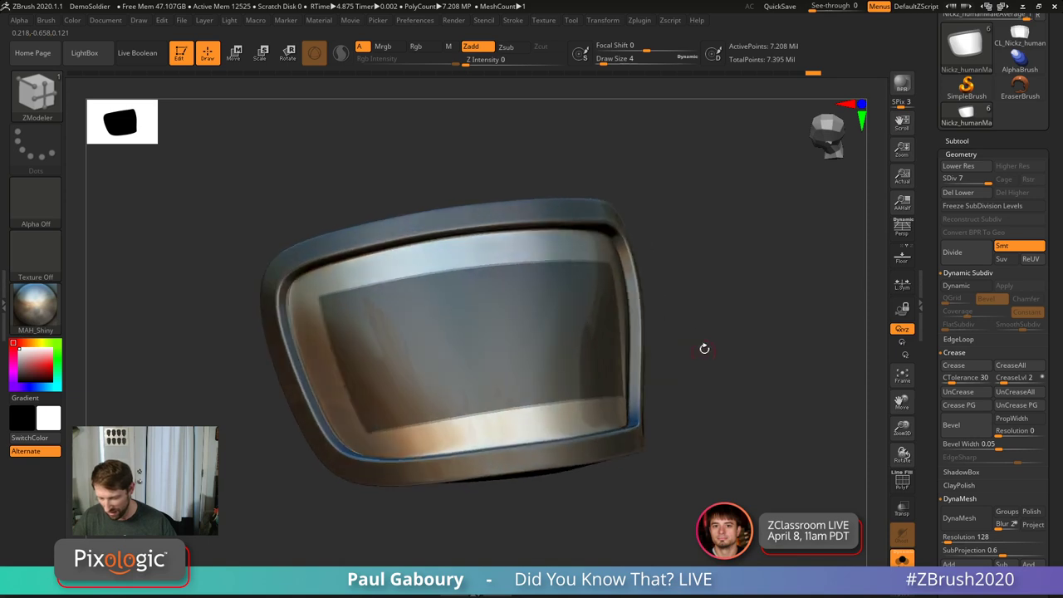
{"action": "right_click_drag", "start_coordinate": [731, 363], "coordinate": [675, 355], "text": "ctrl"}
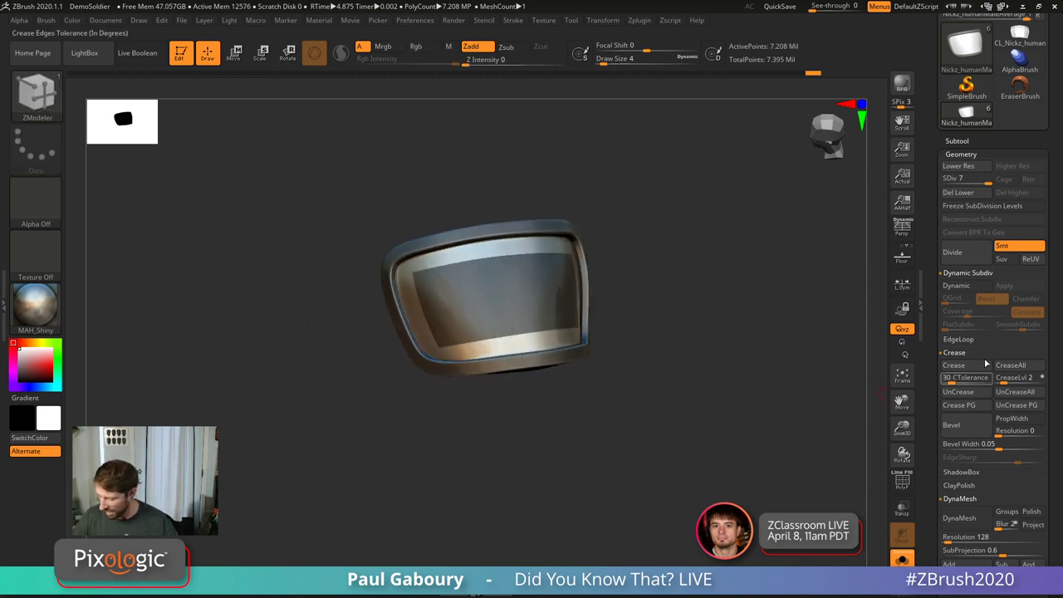
Step: Turn on the surface noise for the unmasked band and hide the mask shading on the plate
{"action": "left_click", "coordinate": [967, 154]}
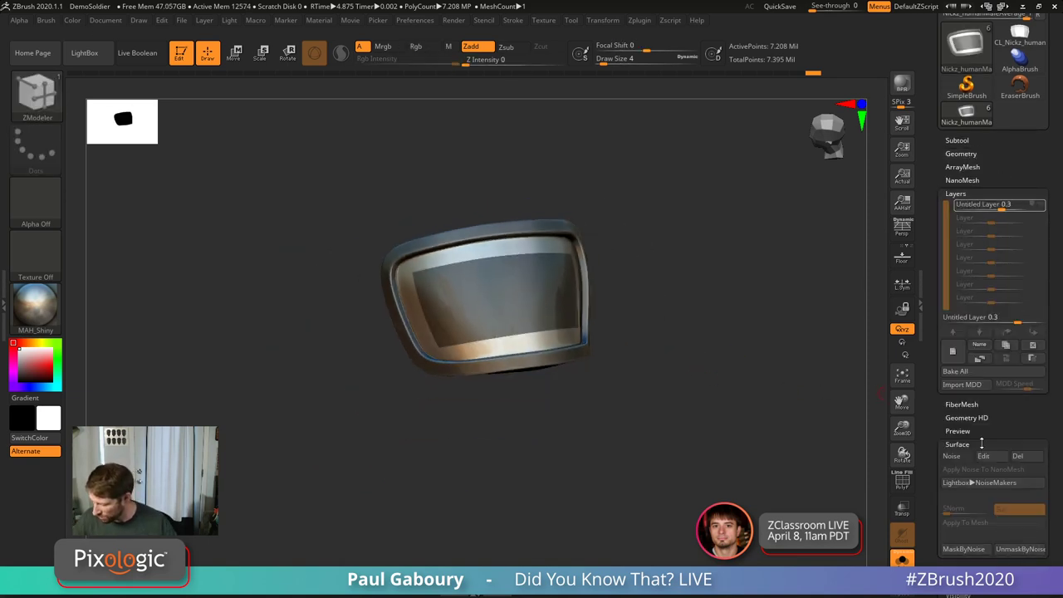
{"action": "left_click", "coordinate": [951, 456]}
{"action": "mouse_move", "coordinate": [590, 368]}
{"action": "right_mouse_down", "text": "ctrl"}
{"action": "mouse_move", "coordinate": [579, 371]}
{"action": "mouse_move", "coordinate": [601, 368]}
{"action": "right_mouse_up", "text": "ctrl"}
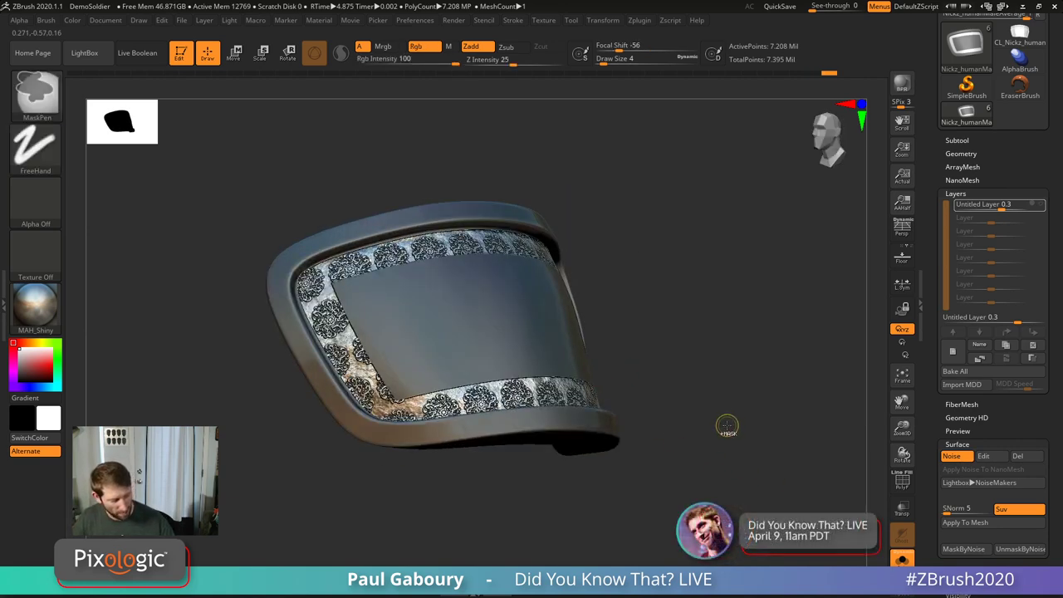
{"action": "key", "text": "ctrl+h"}
{"action": "mouse_move", "coordinate": [736, 437]}
{"action": "right_mouse_down", "text": "ctrl"}
{"action": "mouse_move", "coordinate": [673, 425]}
{"action": "mouse_move", "coordinate": [671, 466]}
{"action": "mouse_move", "coordinate": [649, 471]}
{"action": "mouse_move", "coordinate": [689, 446]}
{"action": "mouse_move", "coordinate": [759, 368]}
{"action": "mouse_move", "coordinate": [664, 456]}
{"action": "mouse_move", "coordinate": [685, 444]}
{"action": "mouse_move", "coordinate": [681, 394]}
{"action": "right_mouse_up", "text": "ctrl"}
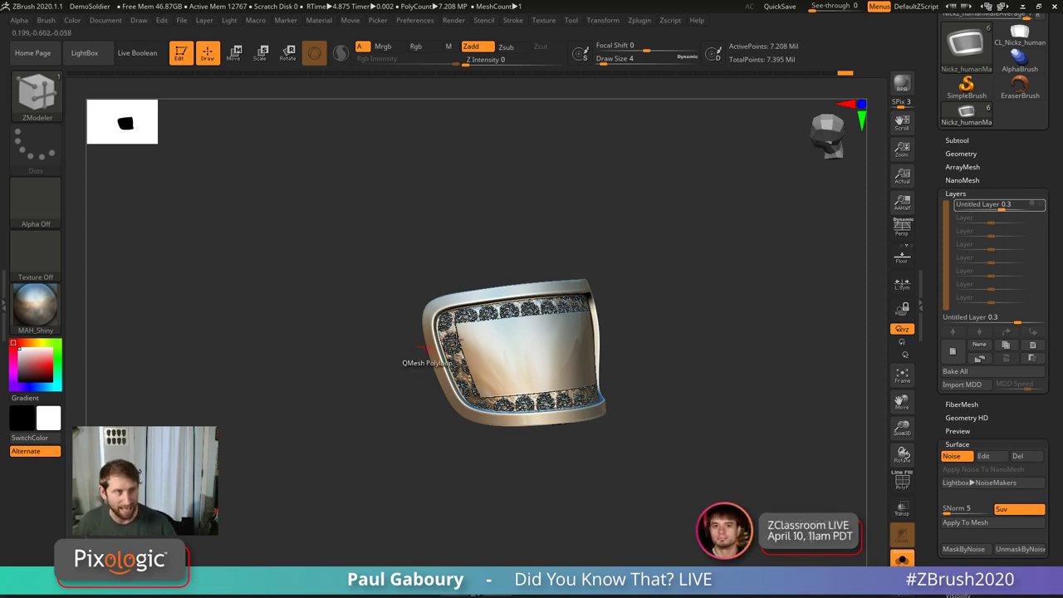
Step: Switch to the browser and open the ZBrush Plugins page through Pixologic's support resources
{"action": "mouse_move", "coordinate": [35, 309]}
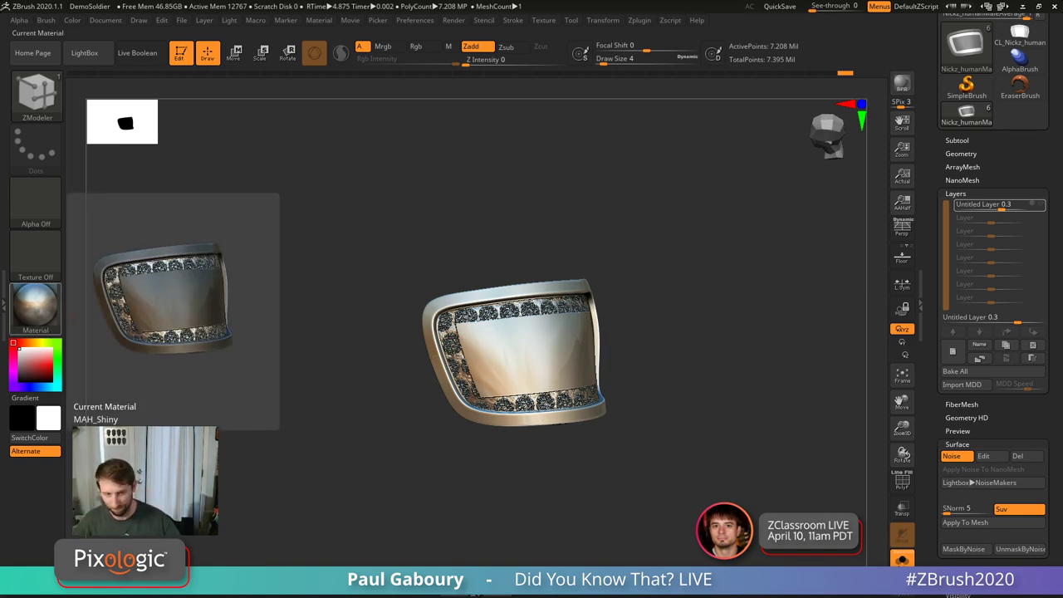
{"action": "key", "text": "alt+Tab"}
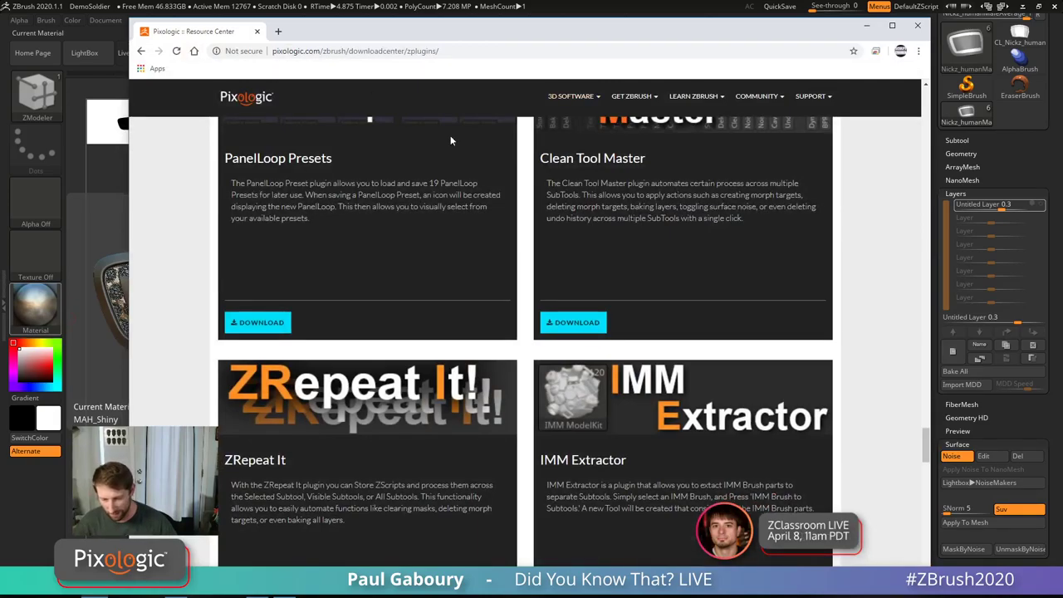
{"action": "scroll", "coordinate": [572, 188], "scroll_direction": "down", "scroll_amount": 3}
{"action": "scroll", "coordinate": [573, 188], "scroll_direction": "up", "scroll_amount": 4}
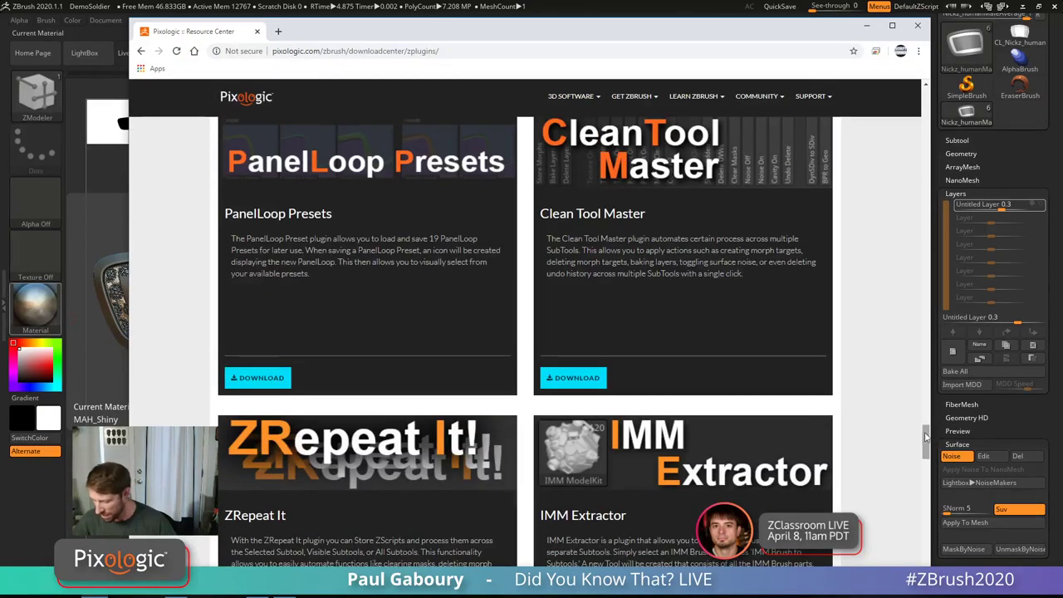
{"action": "left_click_drag", "start_coordinate": [926, 437], "coordinate": [909, 77]}
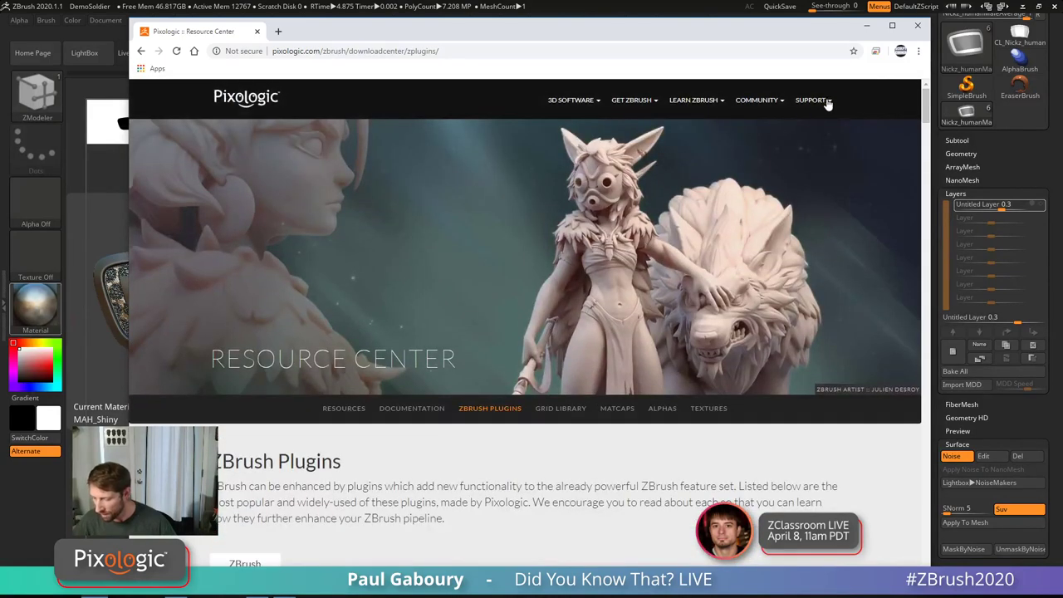
{"action": "mouse_move", "coordinate": [825, 102]}
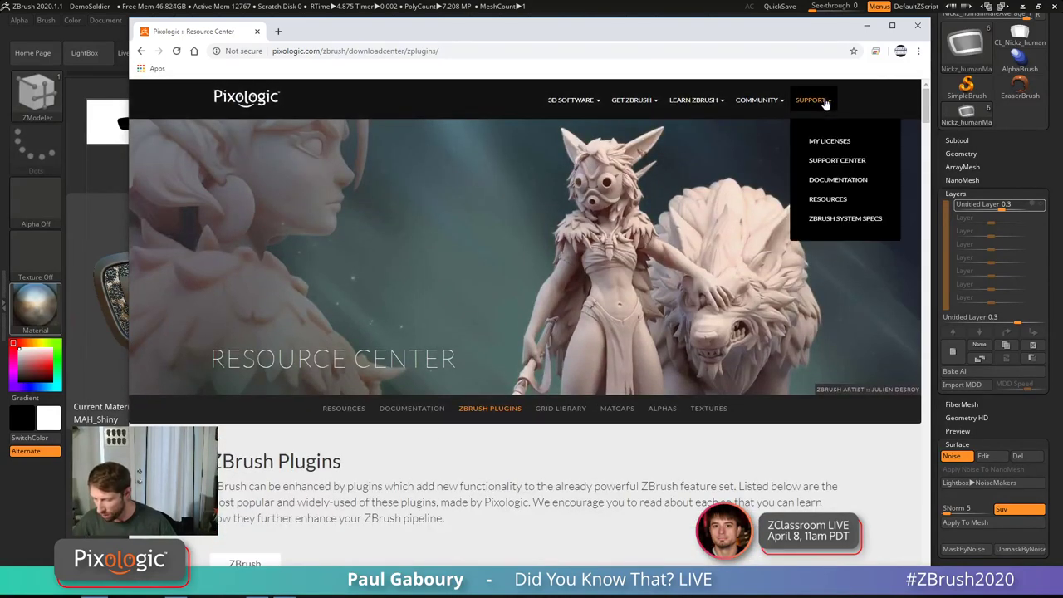
{"action": "left_click", "coordinate": [827, 201]}
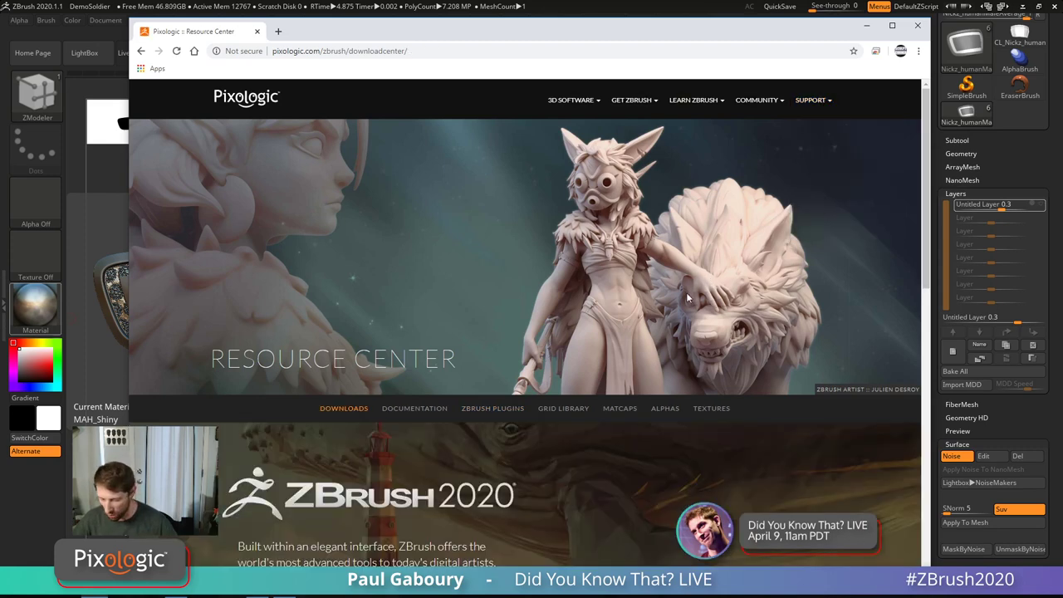
{"action": "scroll", "coordinate": [686, 286], "scroll_direction": "down", "scroll_amount": 3}
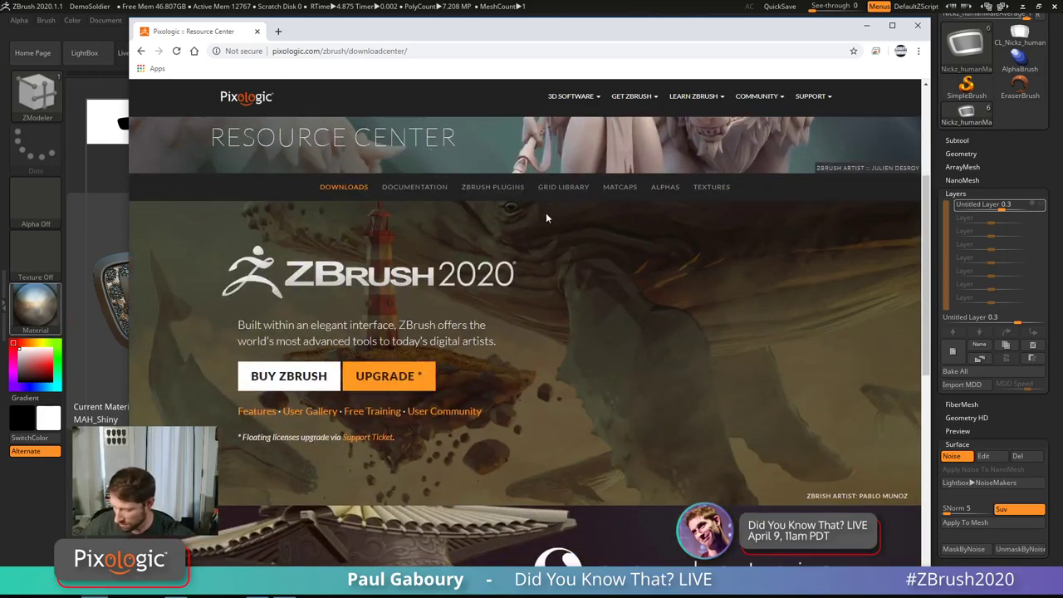
{"action": "left_click", "coordinate": [490, 191]}
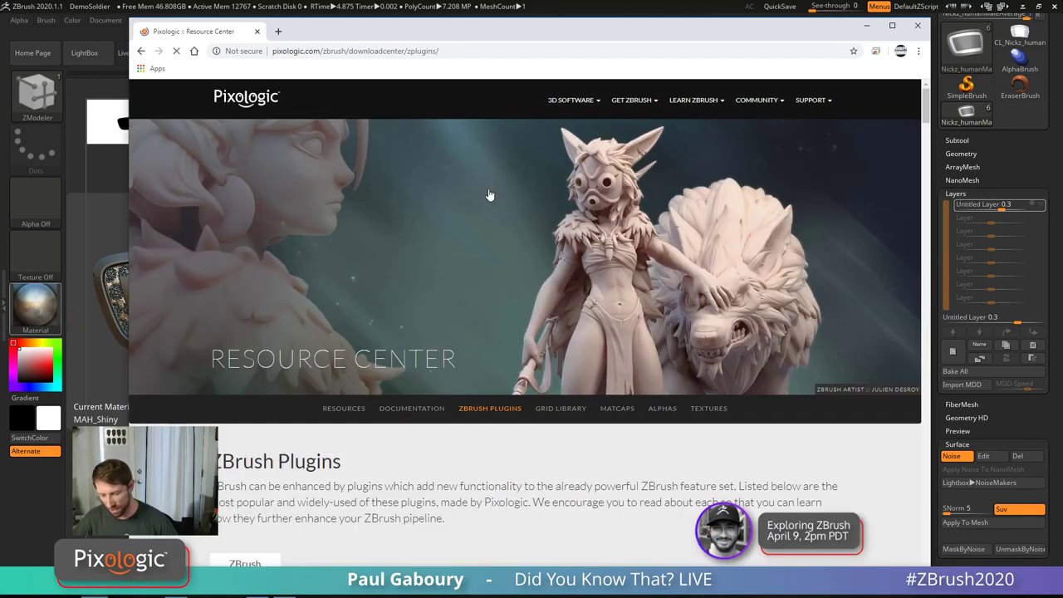
Step: Look through the plugin list as far as Ring Master and NanoTile Textures
{"action": "scroll", "coordinate": [644, 299], "scroll_direction": "down", "scroll_amount": 20}
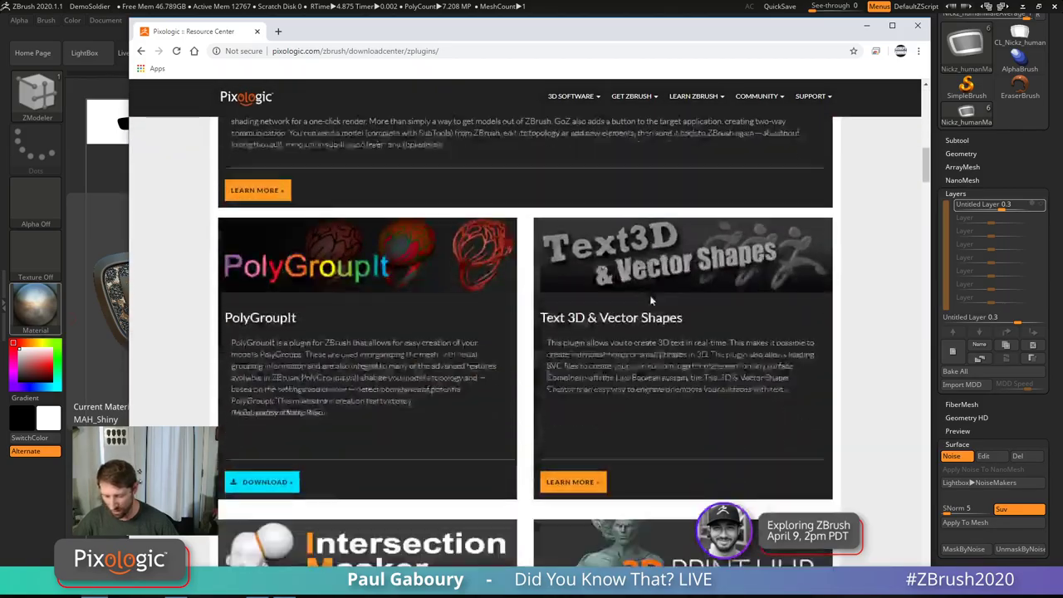
{"action": "scroll", "coordinate": [656, 302], "scroll_direction": "down", "scroll_amount": 15}
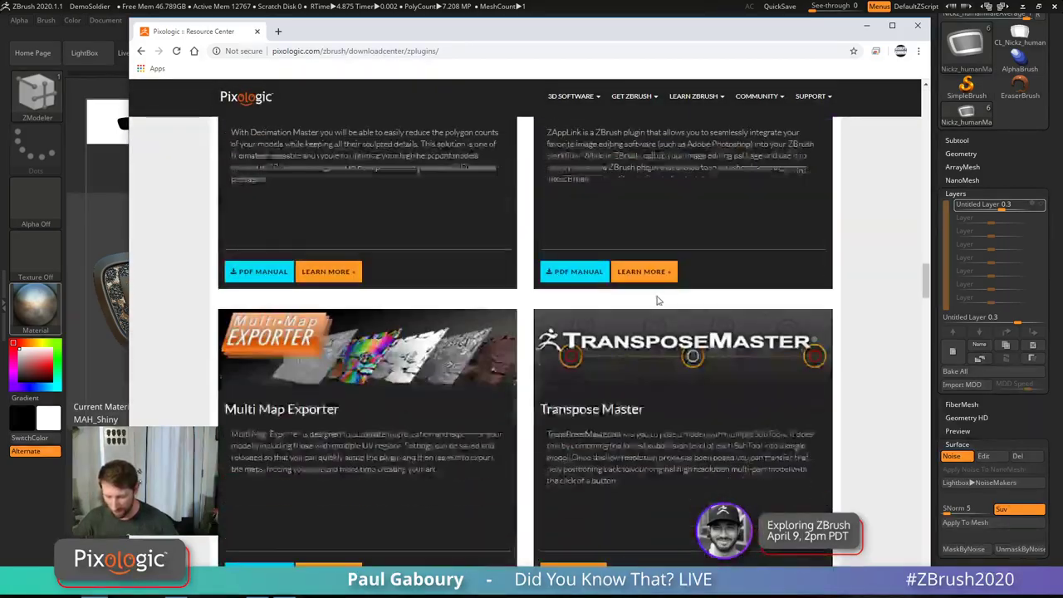
{"action": "scroll", "coordinate": [657, 301], "scroll_direction": "down", "scroll_amount": 12}
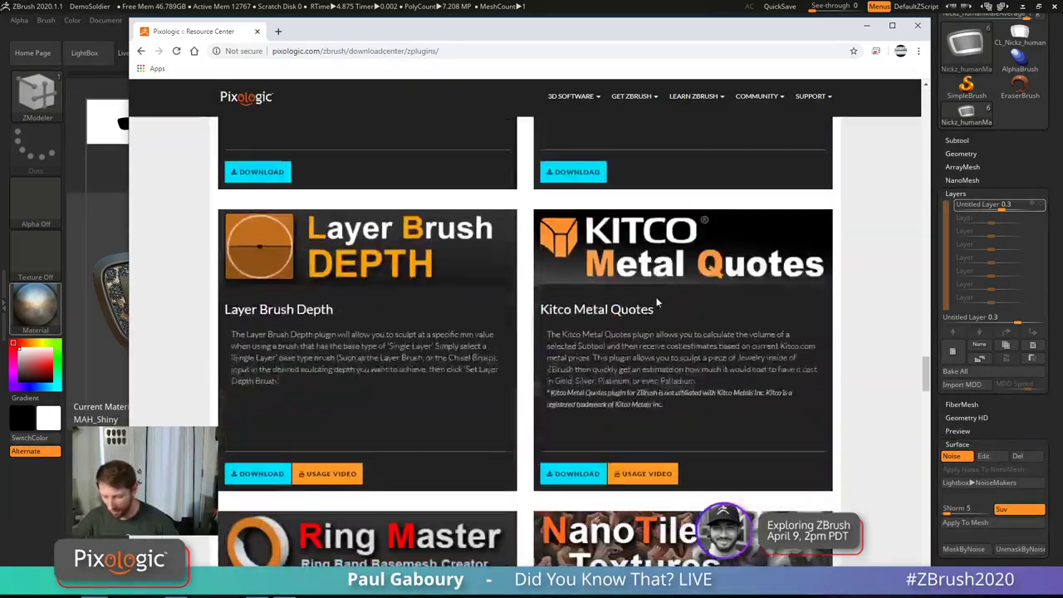
{"action": "scroll", "coordinate": [648, 257], "scroll_direction": "up", "scroll_amount": 2}
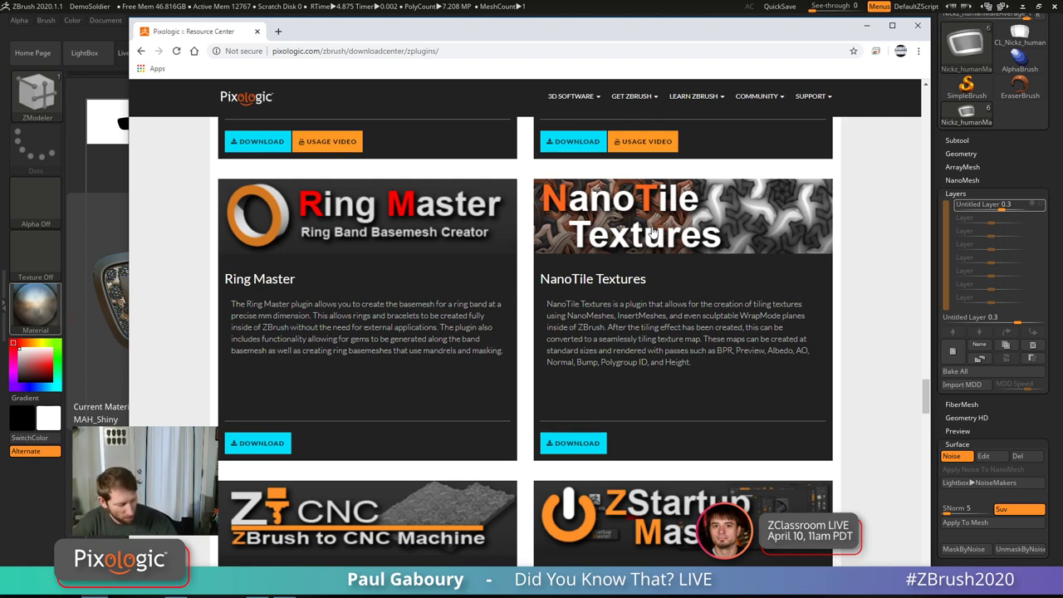
Step: Switch back to ZBrush, bring up Spotlight, and move the large swirl ornament over the plate
{"action": "key", "text": "alt+Tab"}
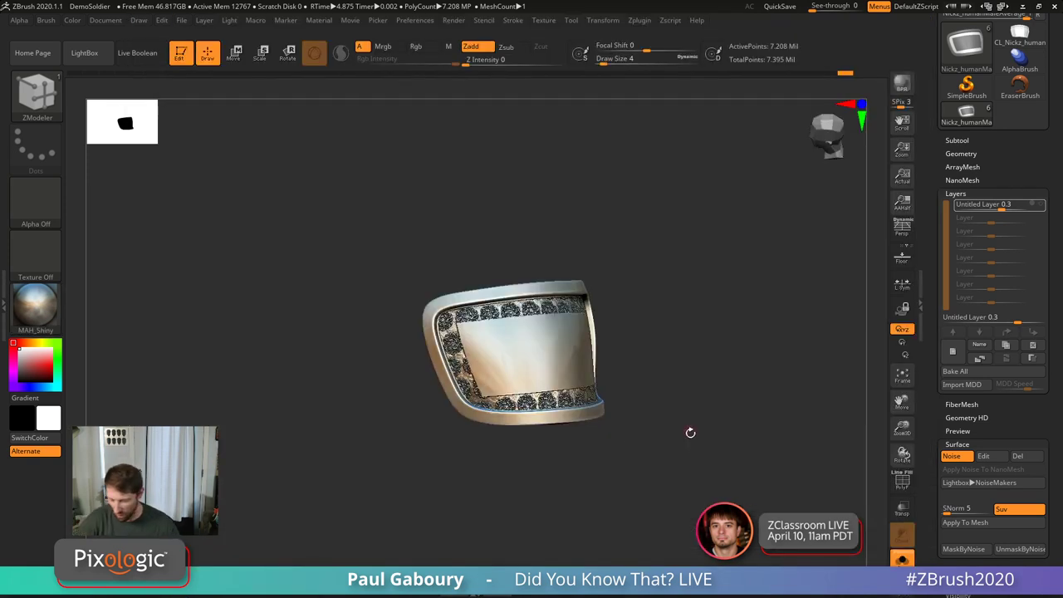
{"action": "mouse_move", "coordinate": [690, 432]}
{"action": "right_mouse_down"}
{"action": "mouse_move", "coordinate": [680, 441]}
{"action": "mouse_move", "coordinate": [708, 392]}
{"action": "mouse_move", "coordinate": [719, 393]}
{"action": "mouse_move", "coordinate": [710, 383]}
{"action": "mouse_move", "coordinate": [719, 386]}
{"action": "right_mouse_up"}
{"action": "key", "text": "super"}
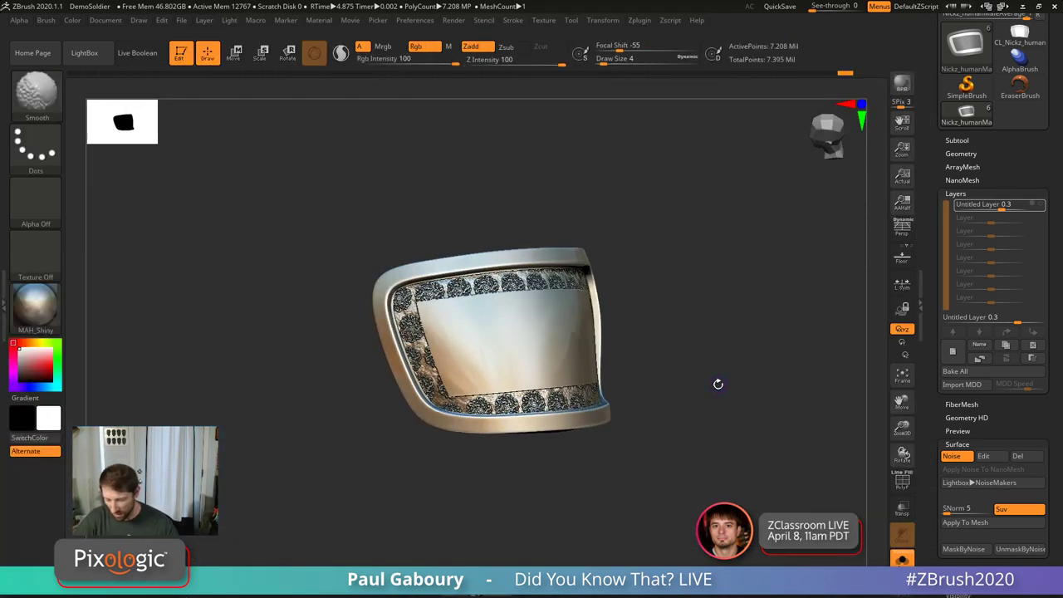
{"action": "key", "text": "shift+z"}
{"action": "key", "text": "z"}
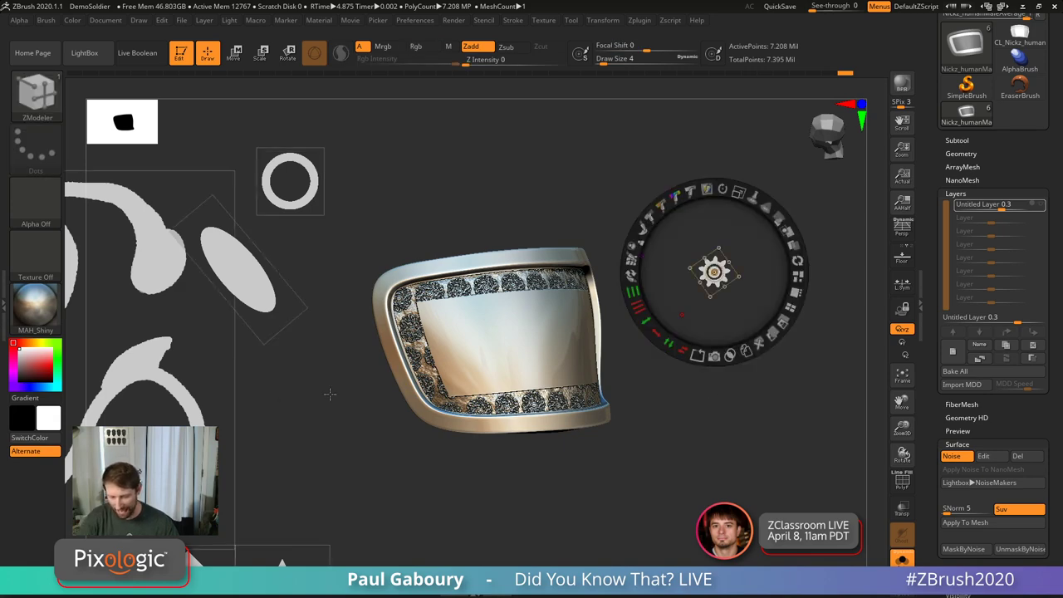
{"action": "left_click_drag", "start_coordinate": [163, 403], "coordinate": [663, 380]}
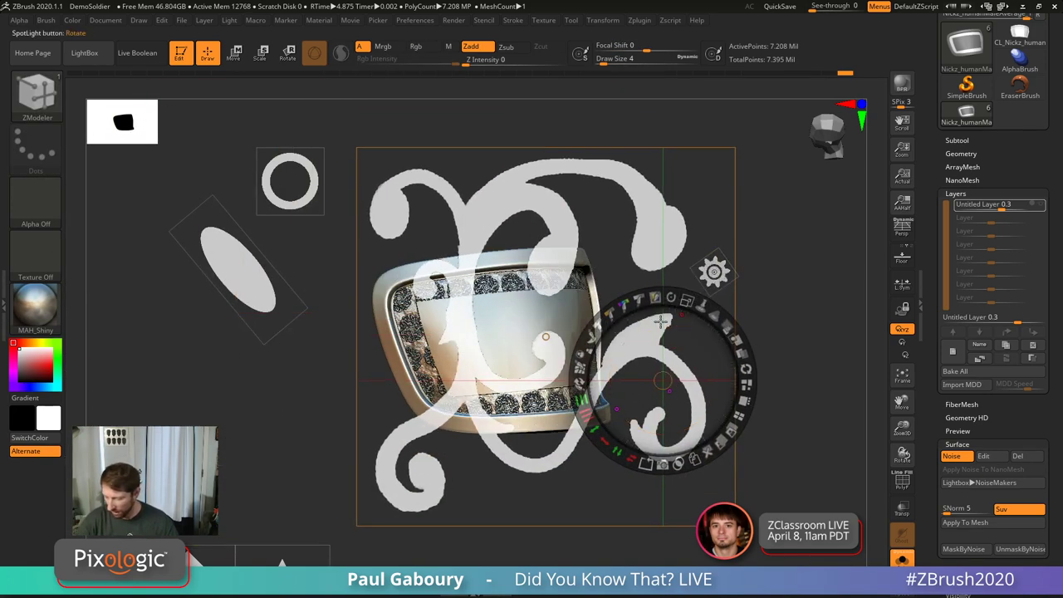
Step: Switch the active tool to Cube3D and convert it to a PolyMesh3D
{"action": "left_click_drag", "start_coordinate": [1024, 155], "coordinate": [1022, 338]}
{"action": "left_click", "coordinate": [966, 225]}
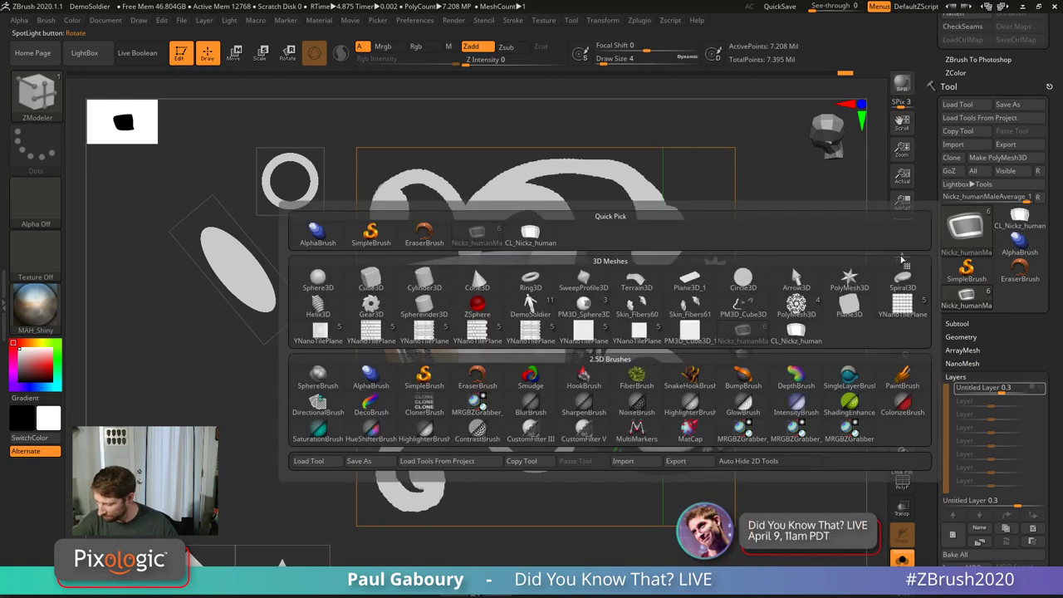
{"action": "left_click", "coordinate": [371, 281]}
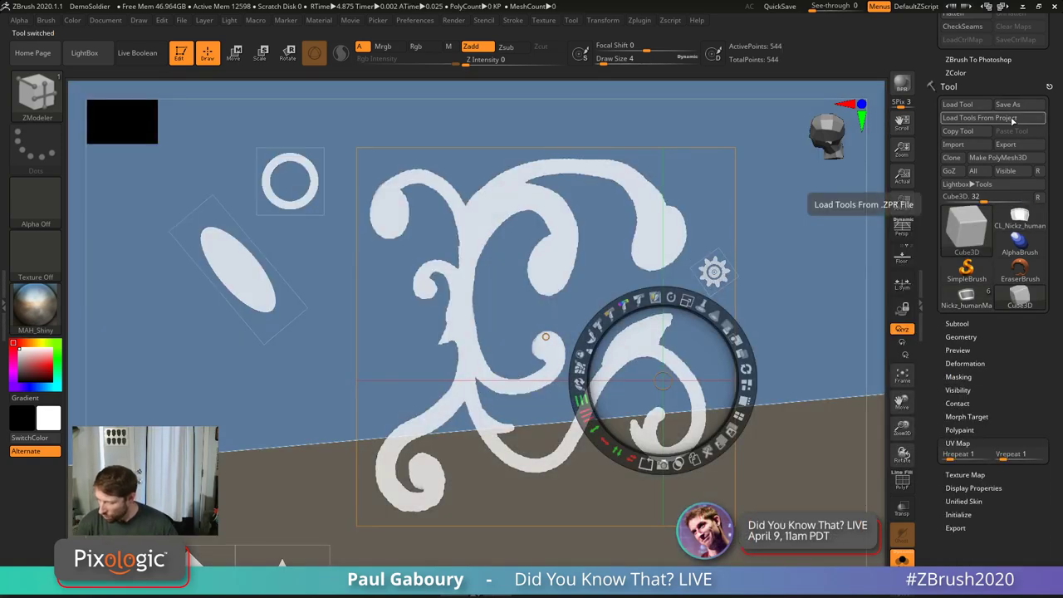
{"action": "left_click", "coordinate": [998, 157]}
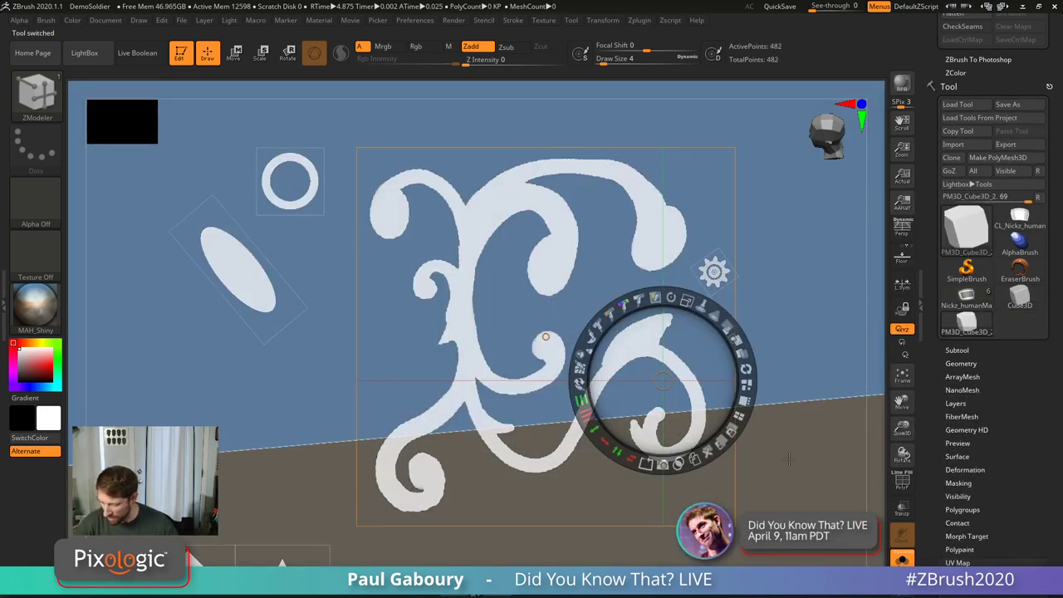
Step: Leave Spotlight editing with the shapes still displayed, and frame the cube square-on behind the swirl ornament
{"action": "key", "text": "z"}
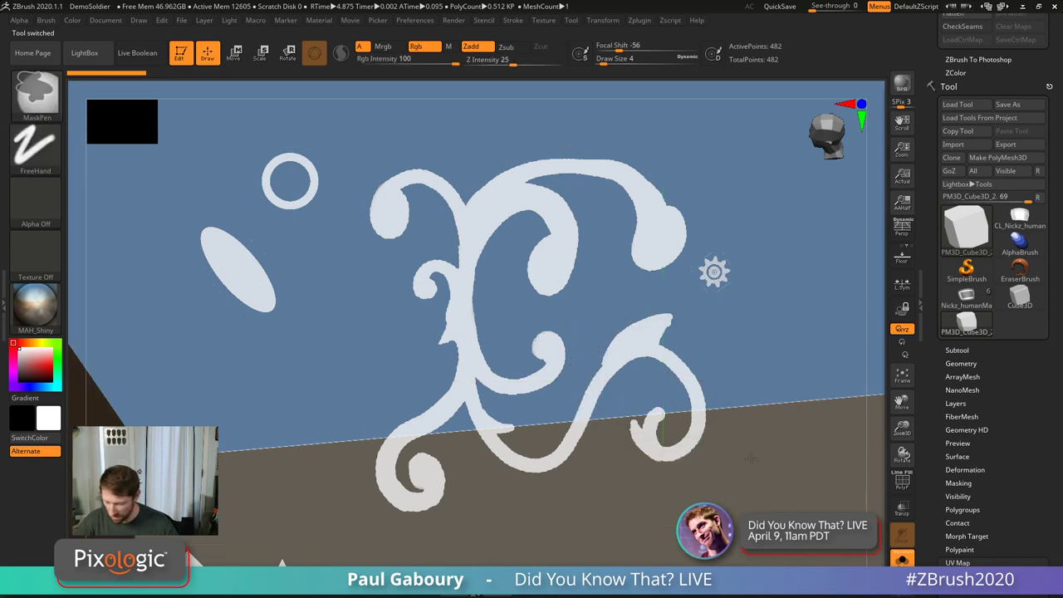
{"action": "right_click_drag", "start_coordinate": [617, 406], "coordinate": [523, 366], "text": "ctrl"}
{"action": "right_click_drag", "start_coordinate": [665, 415], "coordinate": [812, 486], "text": "shift"}
{"action": "right_click_drag", "start_coordinate": [808, 480], "coordinate": [689, 349], "text": "alt"}
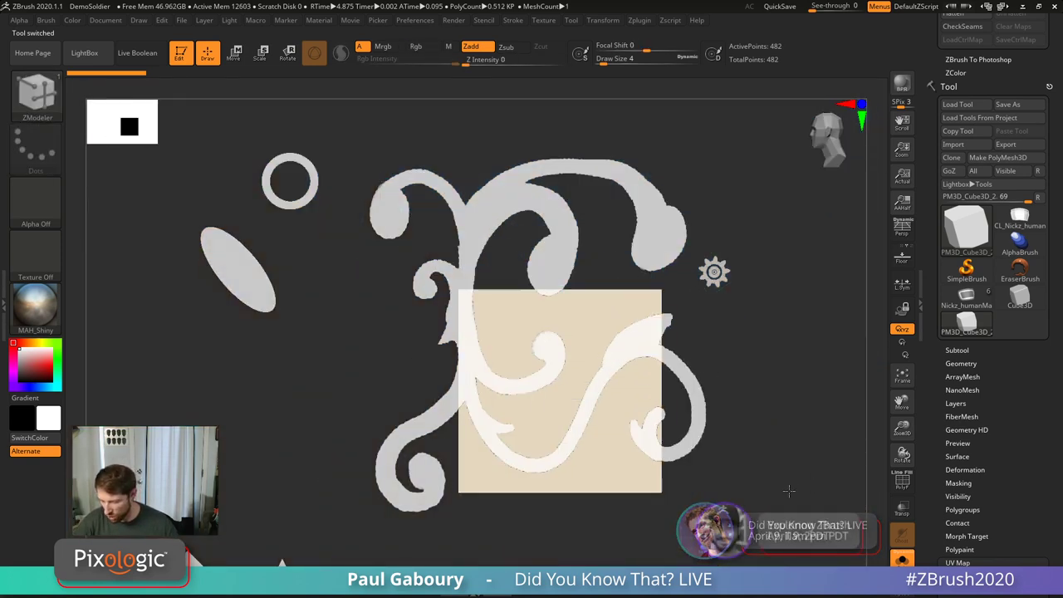
Step: Scale the cube thinner along its X axis with the gizmo, then face it square-on behind the swirl ornament
{"action": "right_click_drag", "start_coordinate": [788, 491], "coordinate": [741, 451], "text": "alt"}
{"action": "left_click", "coordinate": [960, 349], "text": "shift"}
{"action": "left_click_drag", "start_coordinate": [709, 475], "coordinate": [731, 460]}
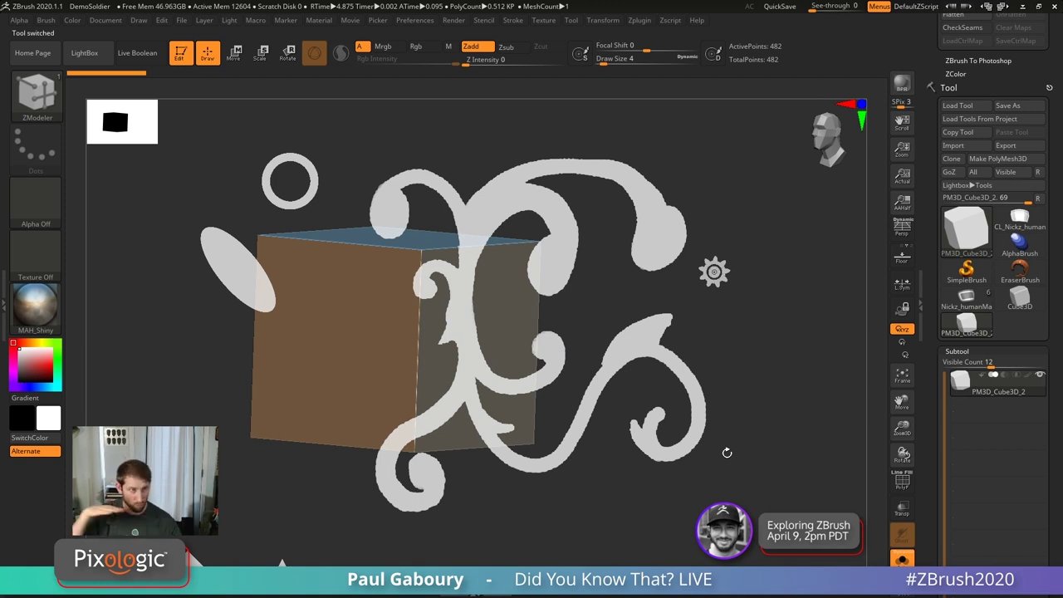
{"action": "key", "text": "w"}
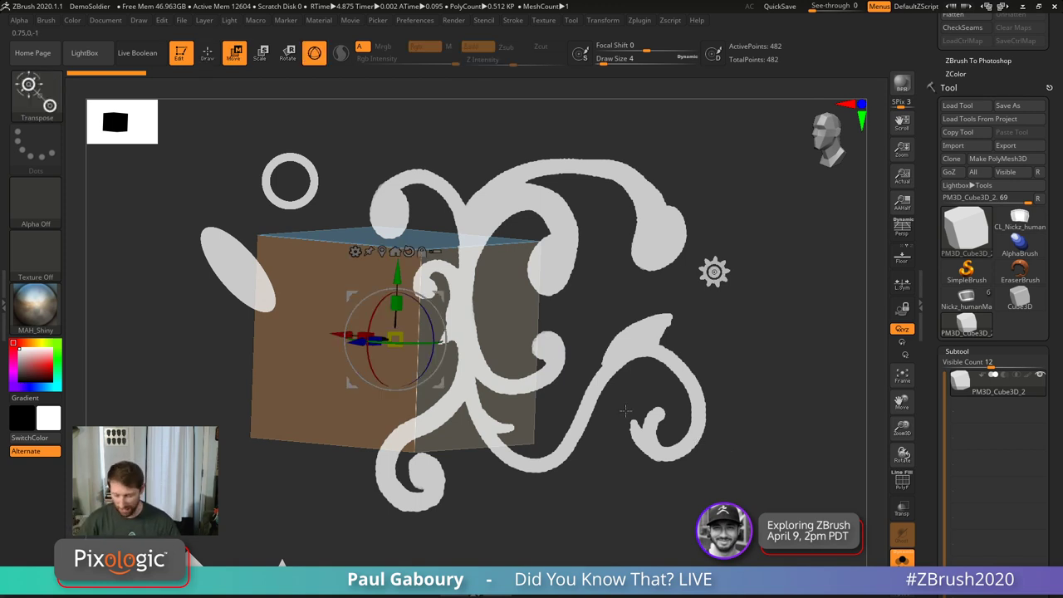
{"action": "left_click_drag", "start_coordinate": [365, 336], "coordinate": [448, 369]}
{"action": "left_click_drag", "start_coordinate": [719, 461], "coordinate": [773, 471], "text": "shift"}
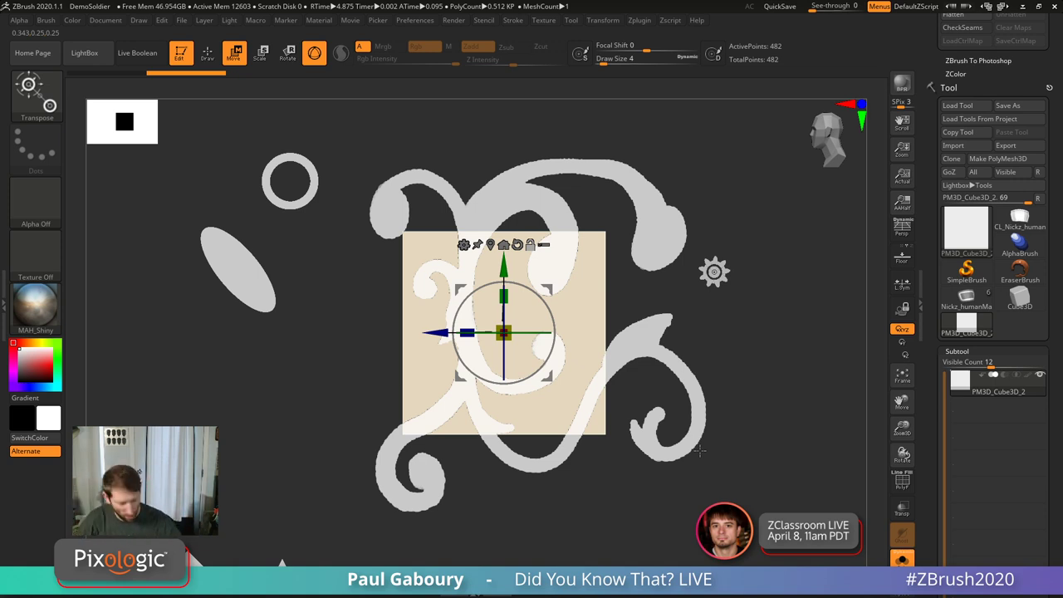
Step: Shrink the Spotlight swirl ornament, place it beside the cube, and turn it into a new subtool with Snapshot3D
{"action": "key", "text": "z"}
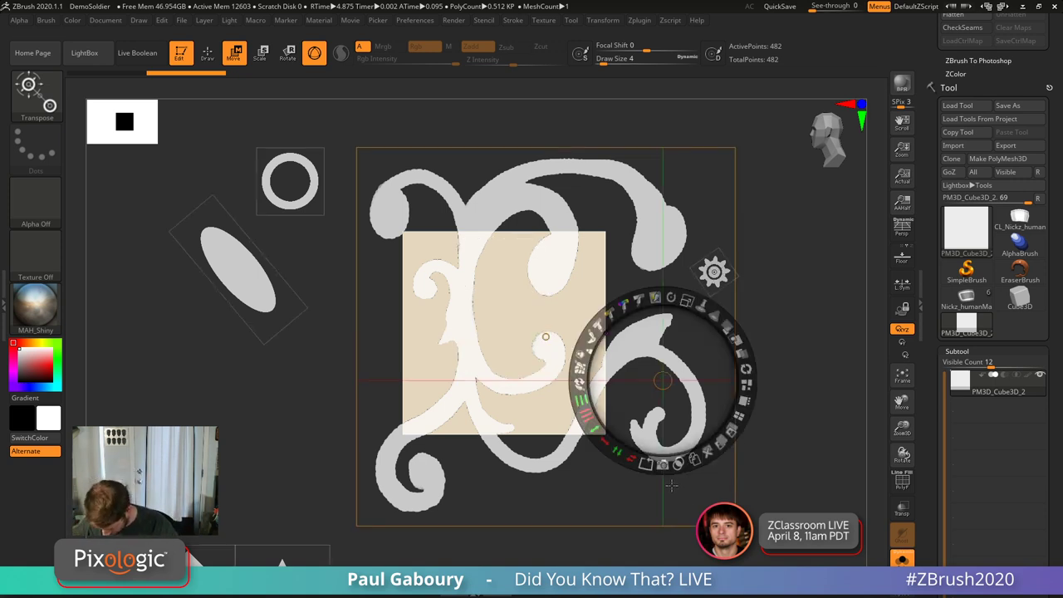
{"action": "left_click_drag", "start_coordinate": [663, 382], "coordinate": [546, 337]}
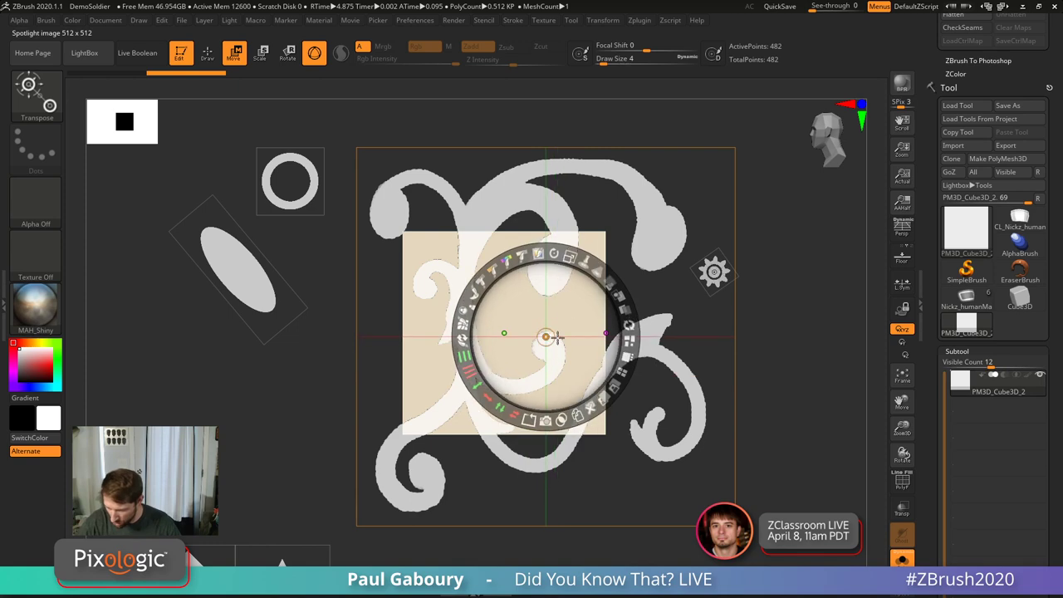
{"action": "left_click_drag", "start_coordinate": [570, 257], "coordinate": [491, 270]}
{"action": "left_click_drag", "start_coordinate": [568, 316], "coordinate": [748, 391]}
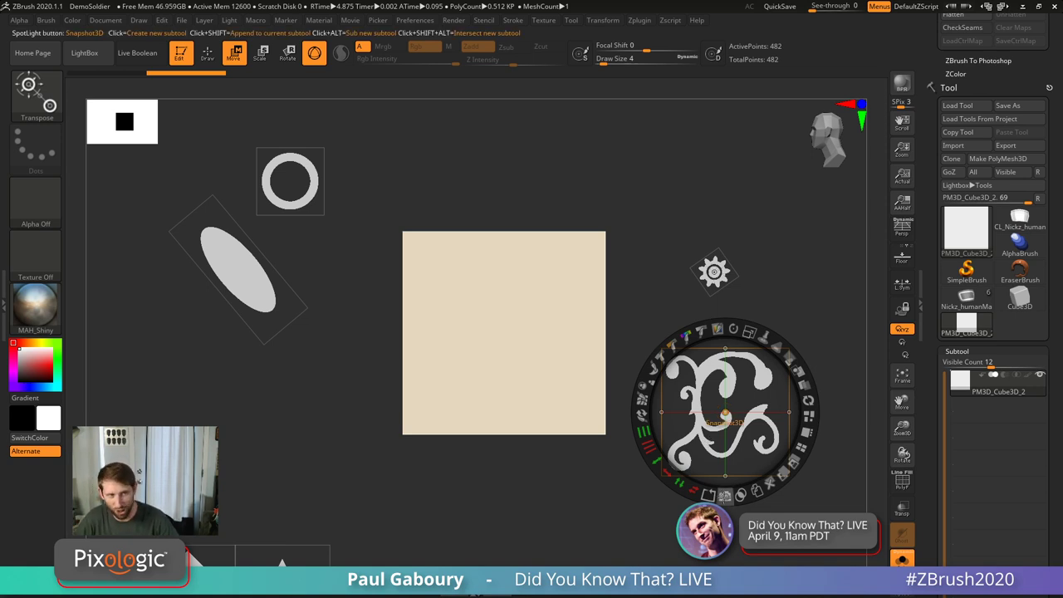
{"action": "left_click", "coordinate": [724, 496]}
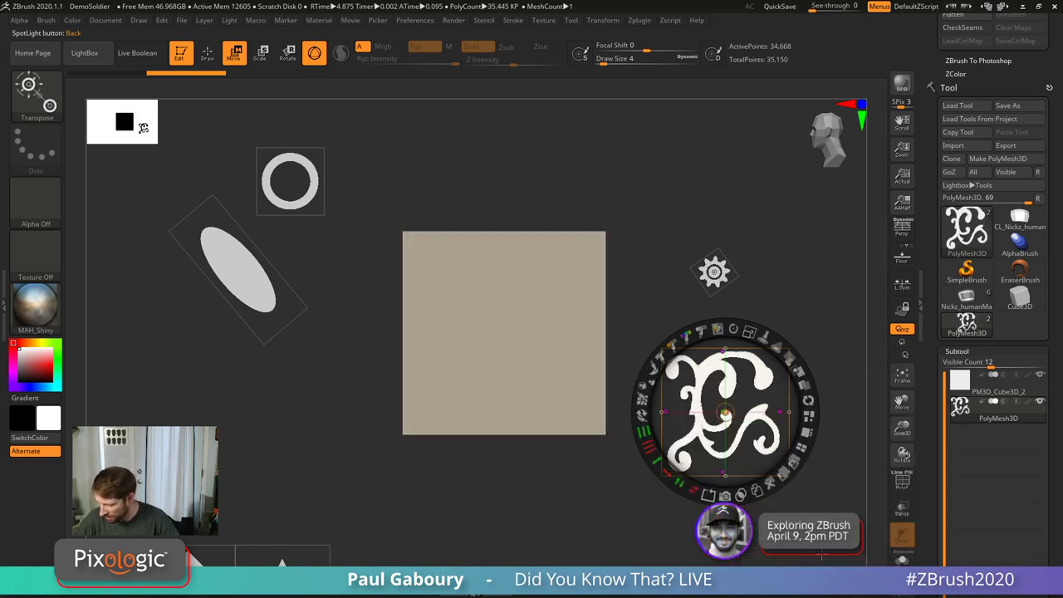
Step: Hide the cube subtool and inspect the swirl mesh's depth from several angles with Spotlight switched off
{"action": "left_click", "coordinate": [1040, 375]}
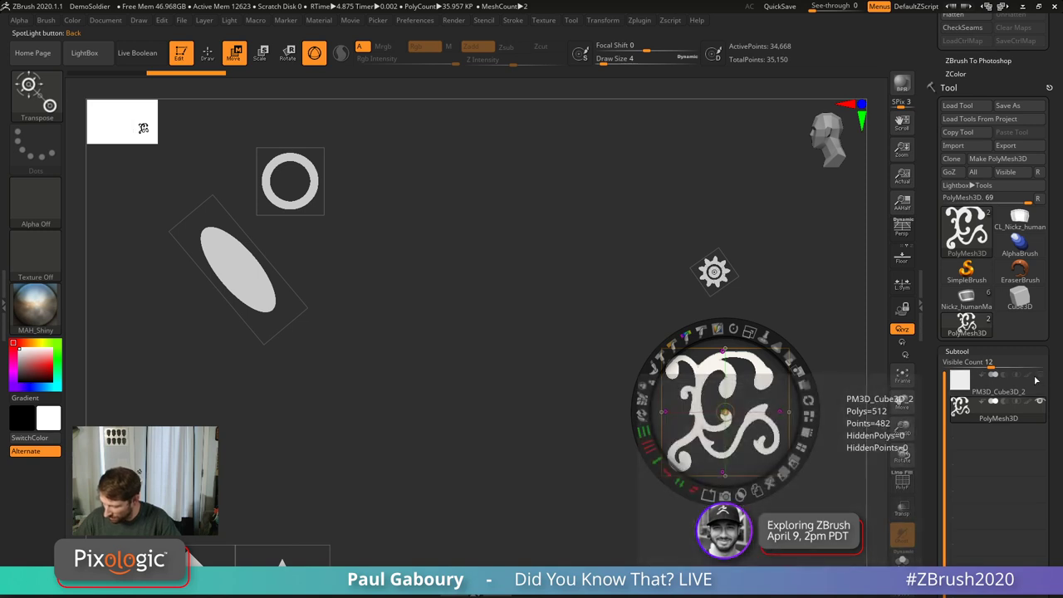
{"action": "key", "text": "shift+z"}
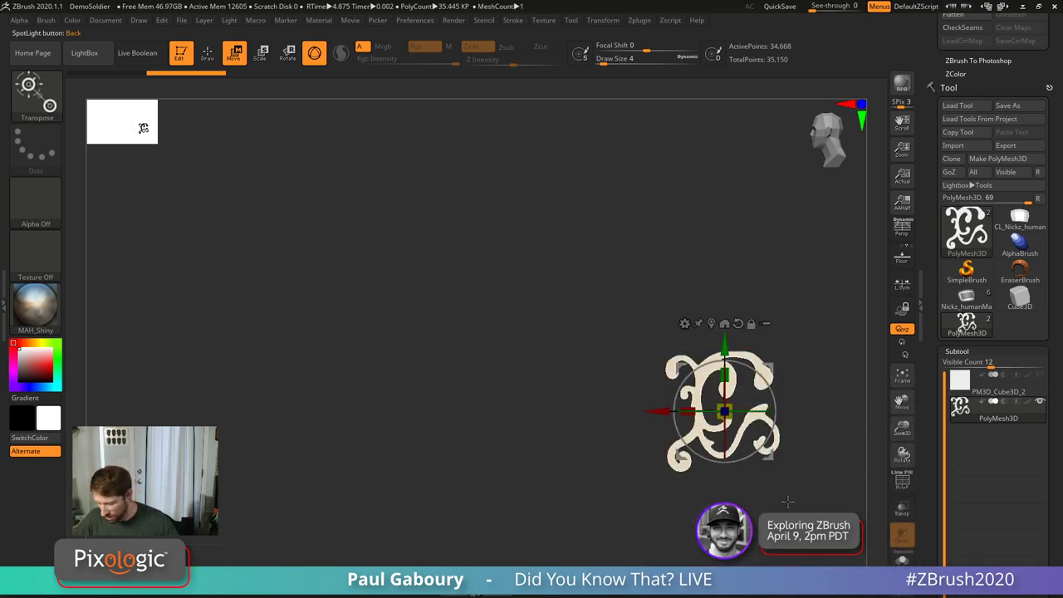
{"action": "mouse_move", "coordinate": [802, 496]}
{"action": "left_mouse_down", "text": "alt"}
{"action": "mouse_move", "coordinate": [691, 486]}
{"action": "mouse_move", "coordinate": [737, 500]}
{"action": "mouse_move", "coordinate": [707, 494]}
{"action": "left_mouse_up", "text": "alt"}
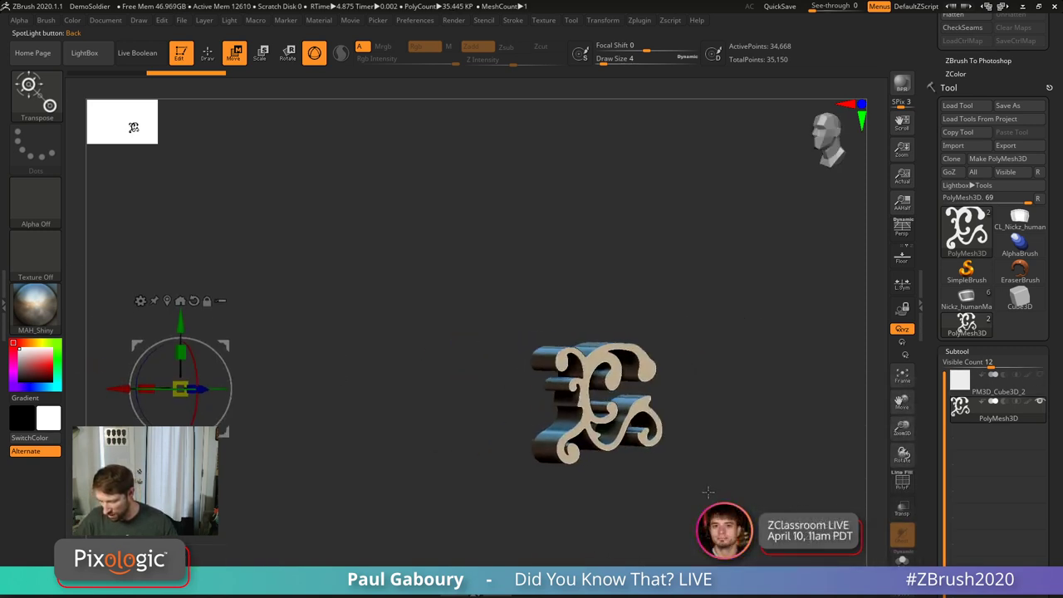
{"action": "key", "text": "q"}
{"action": "right_click_drag", "start_coordinate": [707, 494], "coordinate": [606, 458], "text": "ctrl"}
{"action": "right_click_drag", "start_coordinate": [605, 458], "coordinate": [725, 459], "text": "alt"}
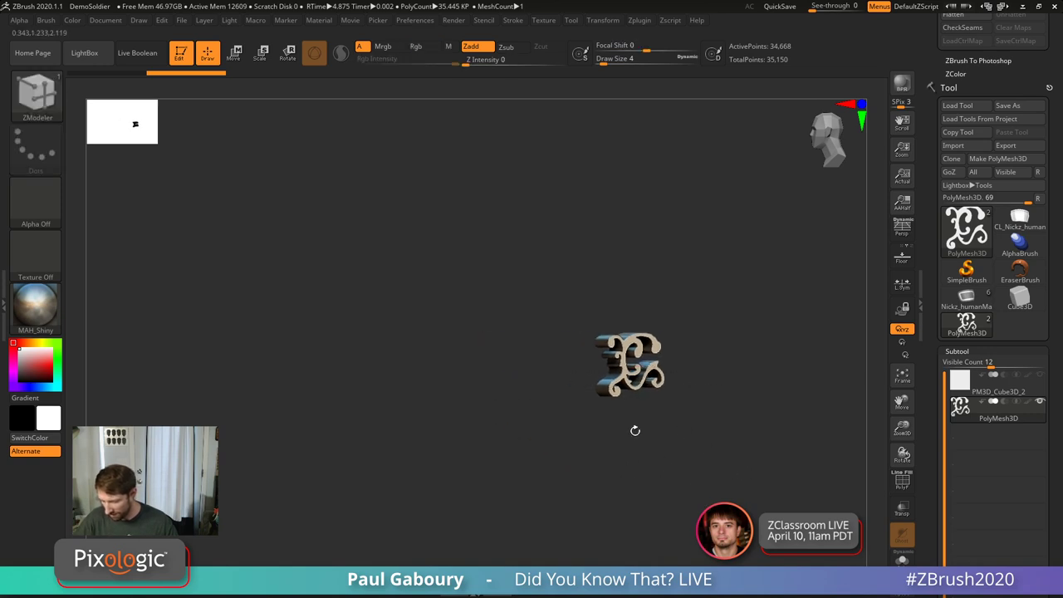
{"action": "left_click_drag", "start_coordinate": [633, 430], "coordinate": [646, 472]}
{"action": "right_click_drag", "start_coordinate": [639, 373], "coordinate": [678, 471], "text": "ctrl"}
Step: Tile the Spotlight shapes out of the way and load another Spotlight shape set from the LightBox library
{"action": "key", "text": "shift+z"}
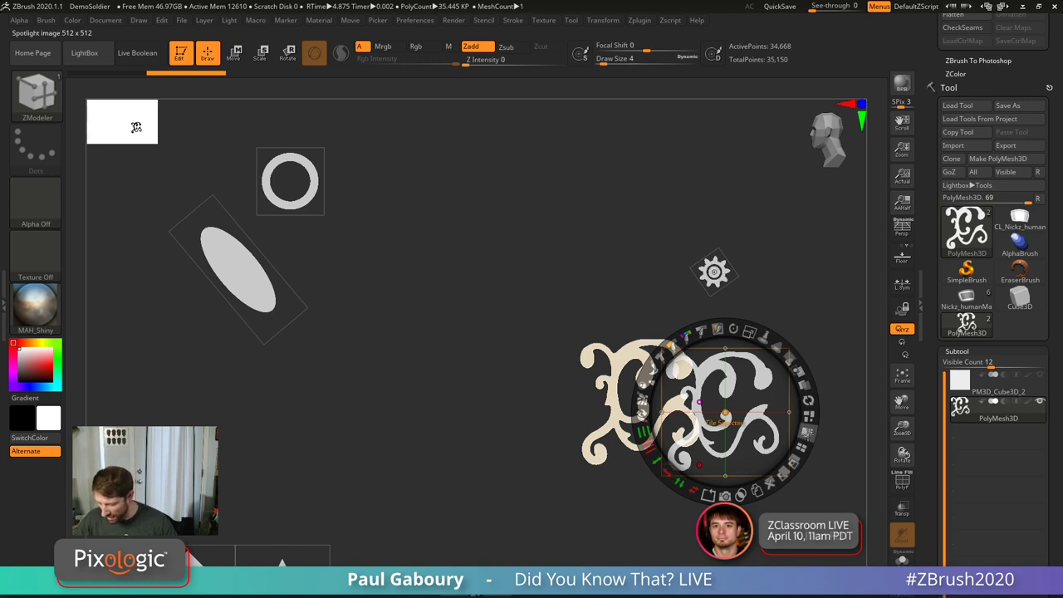
{"action": "left_click", "coordinate": [671, 475]}
{"action": "key", "text": "comma"}
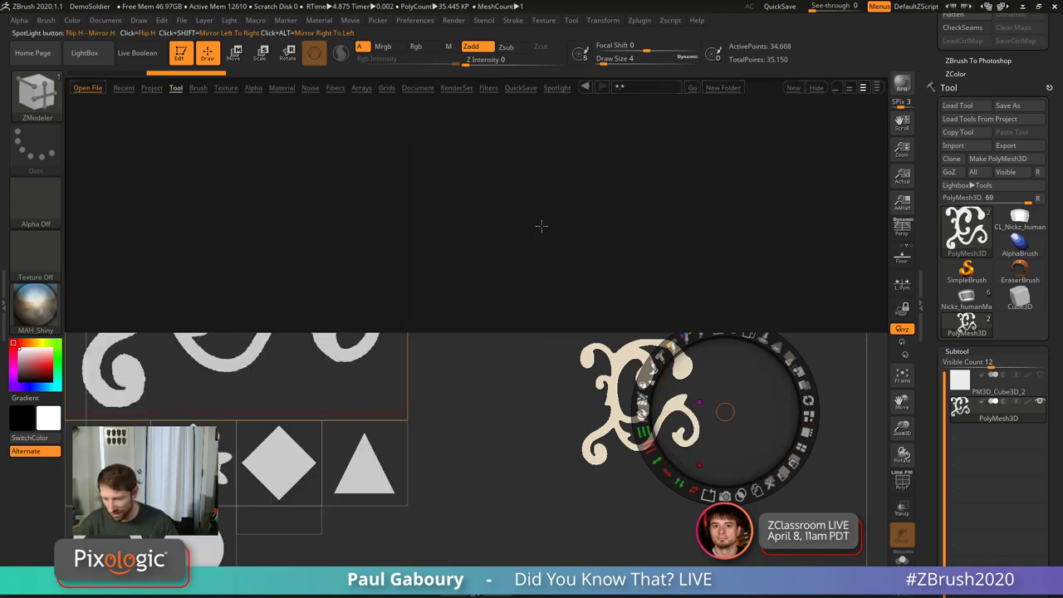
{"action": "left_click", "coordinate": [557, 88]}
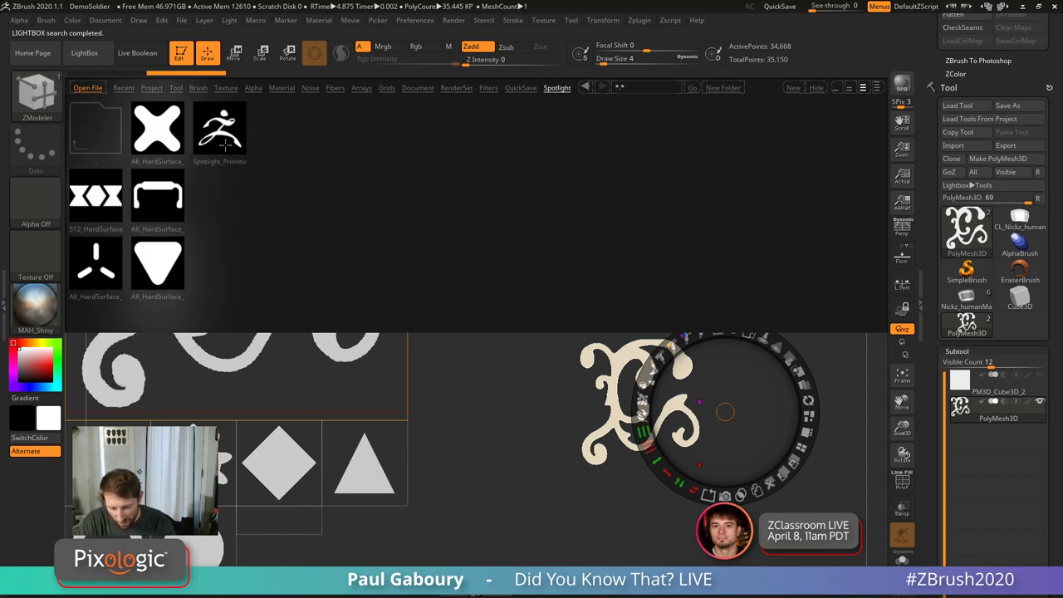
{"action": "double_click", "coordinate": [162, 162]}
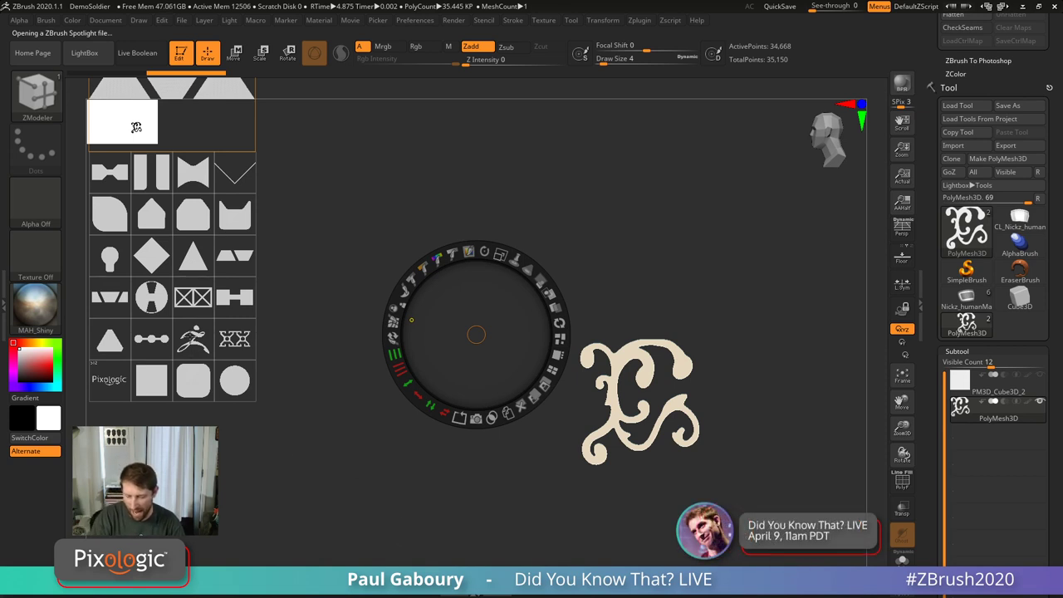
Step: Place the running-figure shape beside the swirl mesh, create a new subtool from it with Snapshot3D, and make that subtool active
{"action": "left_click_drag", "start_coordinate": [192, 338], "coordinate": [477, 435]}
{"action": "left_click_drag", "start_coordinate": [502, 353], "coordinate": [546, 208]}
{"action": "left_click", "coordinate": [463, 494]}
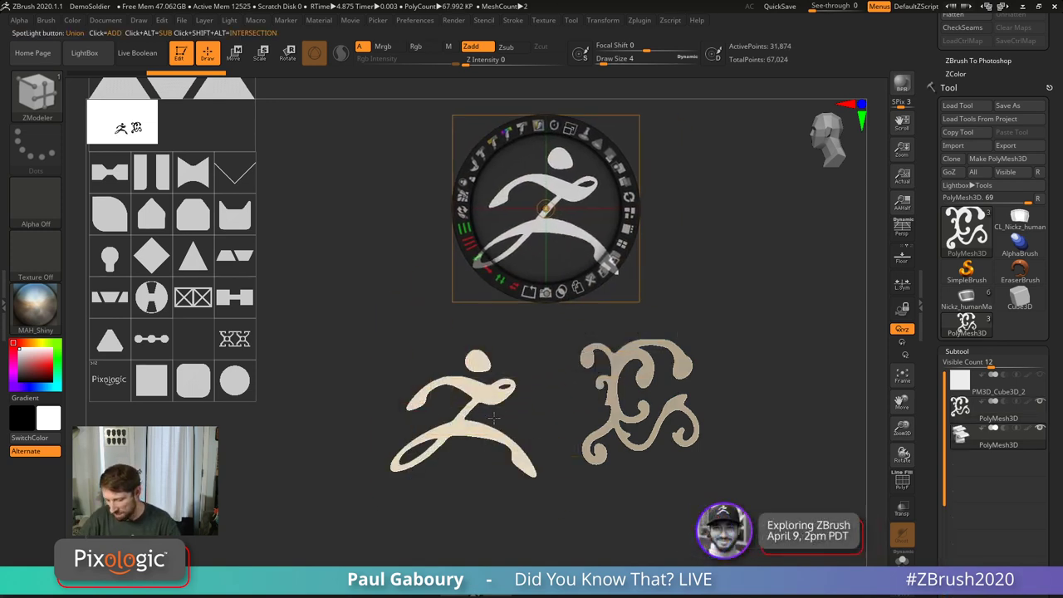
{"action": "mouse_move", "coordinate": [977, 437]}
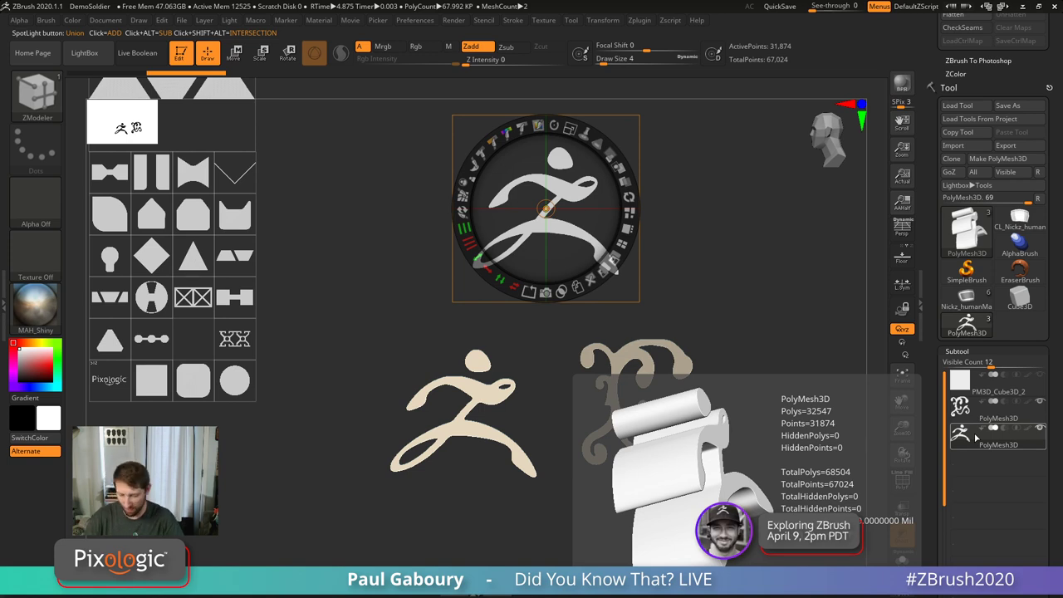
Step: Enlarge the notched square shape, append its Snapshot3D mesh to the running-figure subtool, and move the Spotlight shape clear
{"action": "left_click", "coordinate": [241, 215]}
{"action": "left_click_drag", "start_coordinate": [249, 216], "coordinate": [369, 265]}
{"action": "left_click_drag", "start_coordinate": [387, 187], "coordinate": [410, 228]}
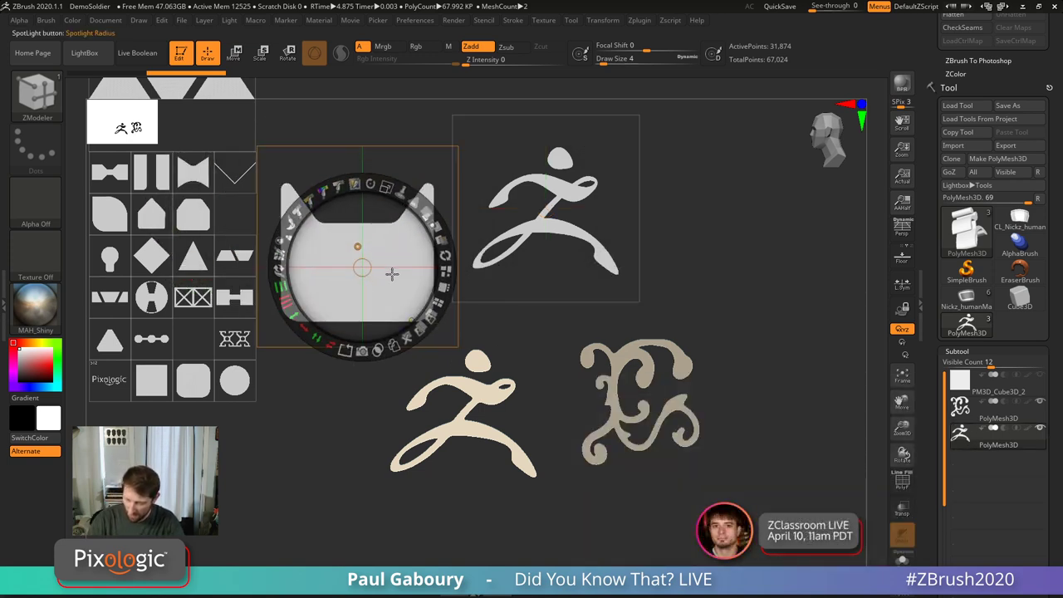
{"action": "left_click_drag", "start_coordinate": [392, 275], "coordinate": [402, 317]}
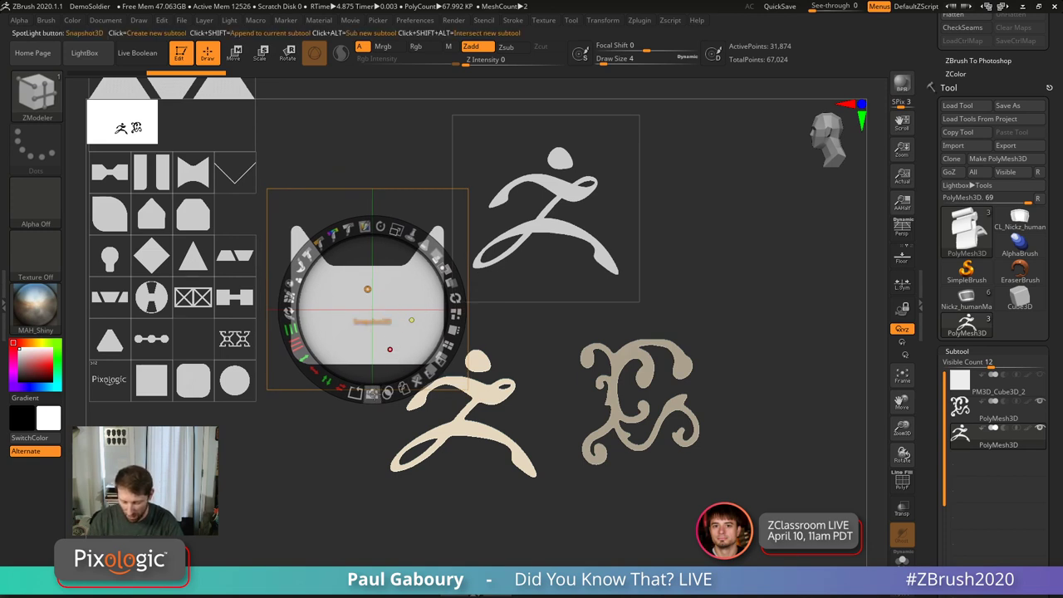
{"action": "key", "text": "shift"}
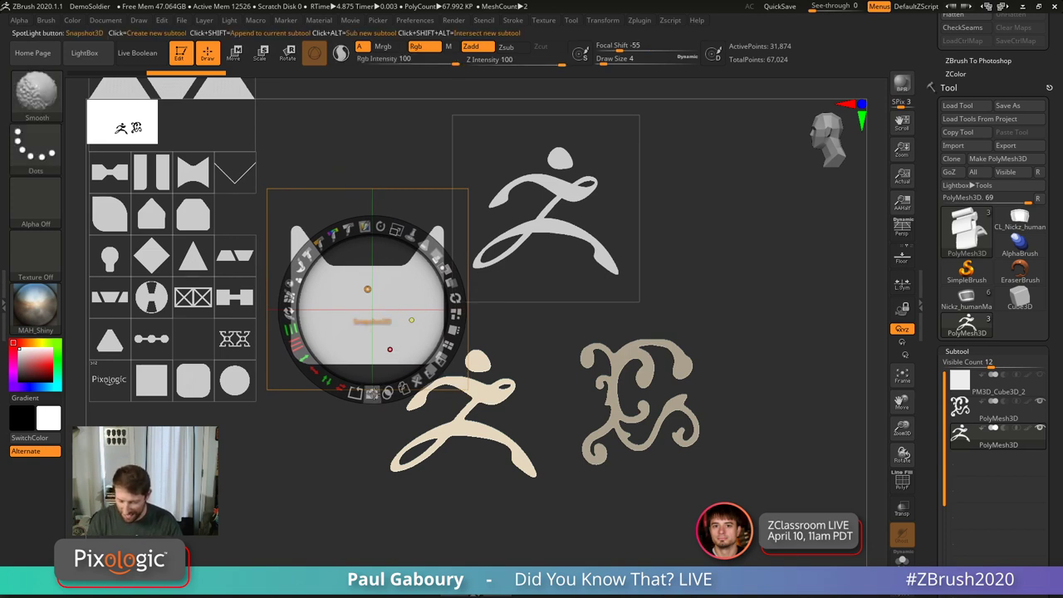
{"action": "left_click", "coordinate": [373, 394], "text": "shift"}
{"action": "left_click_drag", "start_coordinate": [380, 308], "coordinate": [765, 243]}
Step: Examine the notched square and figure meshes edge-on with Spotlight off, comparing their depth with the redisplayed cube
{"action": "left_click", "coordinate": [966, 433]}
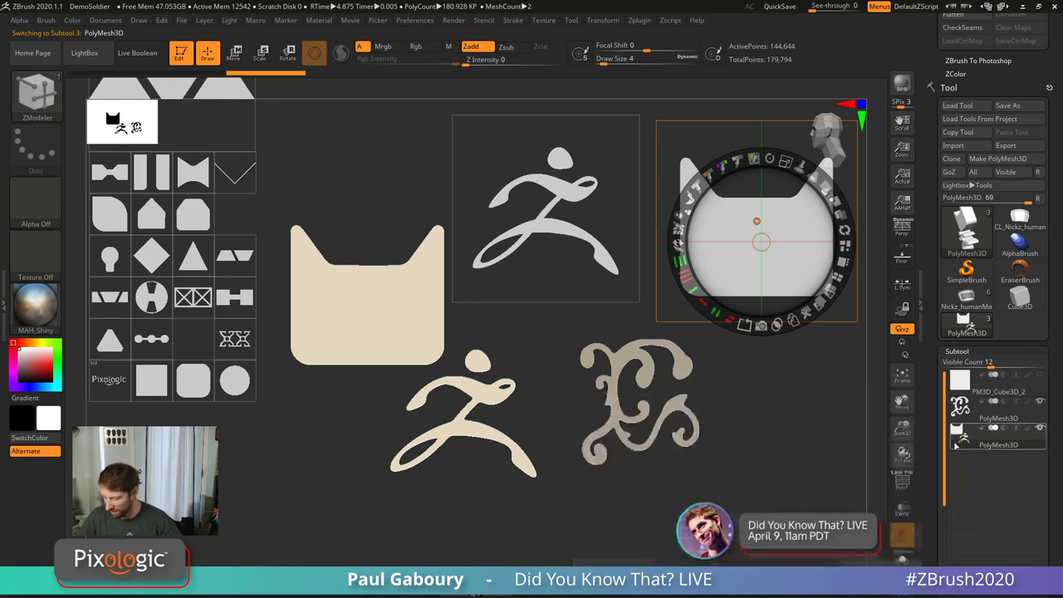
{"action": "key", "text": "shift+z"}
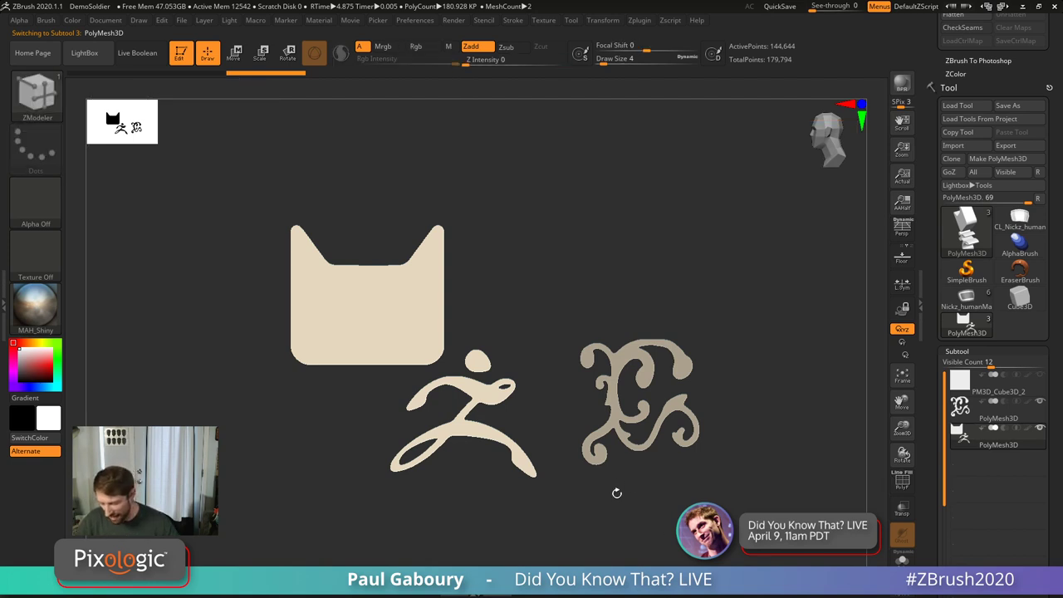
{"action": "left_click_drag", "start_coordinate": [619, 490], "coordinate": [612, 428]}
{"action": "left_click_drag", "start_coordinate": [738, 503], "coordinate": [669, 509]}
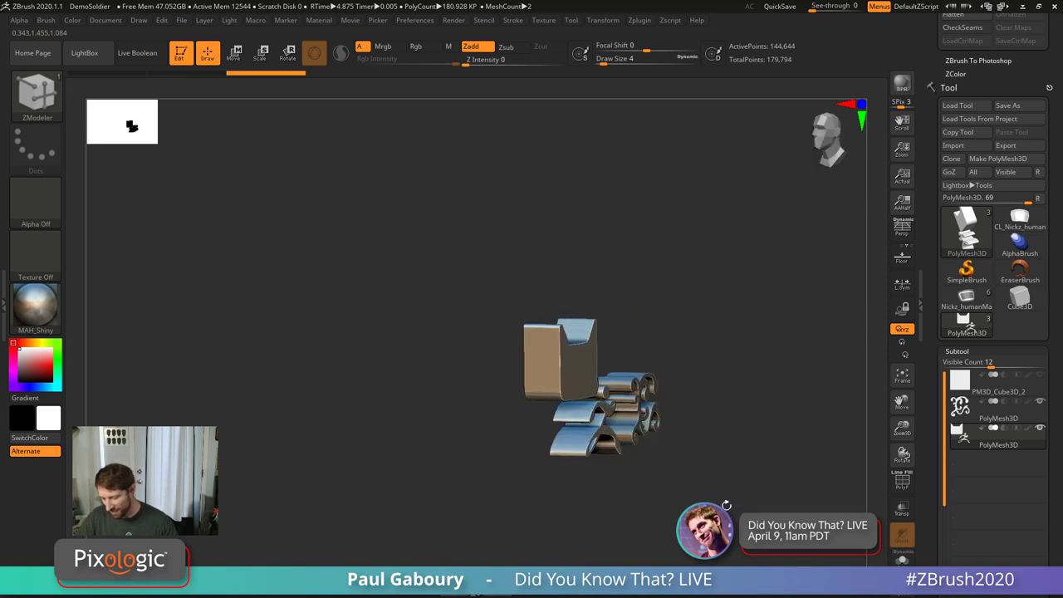
{"action": "left_click", "coordinate": [1042, 377]}
{"action": "left_click_drag", "start_coordinate": [734, 485], "coordinate": [793, 476]}
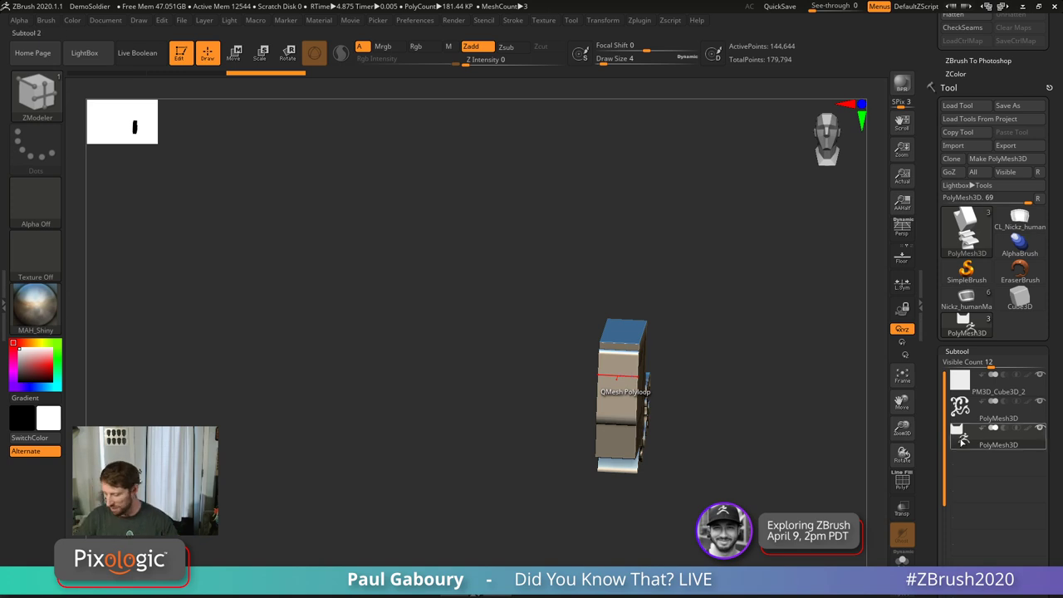
Step: Hide the cube and swirl subtools, and scale the notched square and figure subtool much thinner along its X axis
{"action": "left_click", "coordinate": [1040, 379]}
{"action": "left_click_drag", "start_coordinate": [744, 497], "coordinate": [717, 490]}
{"action": "key", "text": "w"}
{"action": "left_click_drag", "start_coordinate": [630, 418], "coordinate": [586, 425]}
{"action": "mouse_move", "coordinate": [695, 472]}
{"action": "right_mouse_down"}
{"action": "mouse_move", "coordinate": [638, 461]}
{"action": "mouse_move", "coordinate": [673, 473]}
{"action": "mouse_move", "coordinate": [692, 456]}
{"action": "right_mouse_up"}
{"action": "key", "text": "q"}
{"action": "right_click_drag", "start_coordinate": [693, 456], "coordinate": [772, 466], "text": "alt"}
{"action": "mouse_move", "coordinate": [1039, 438]}
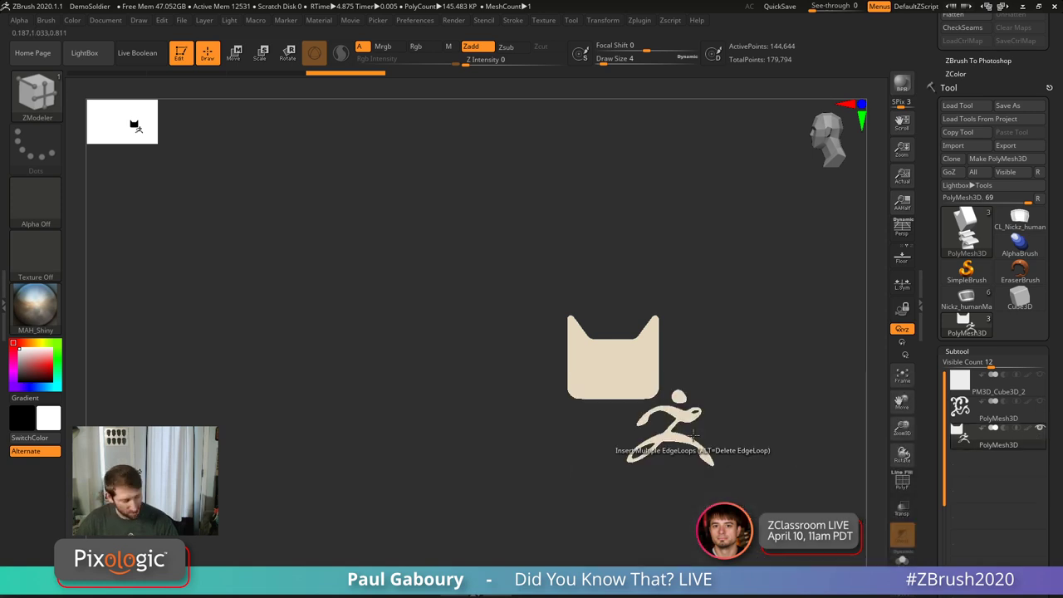
Step: Enlarge the cross-braced frame shape in Spotlight, place it beside the thin meshes, and create a new subtool from it with Snapshot3D
{"action": "key", "text": "shift+z"}
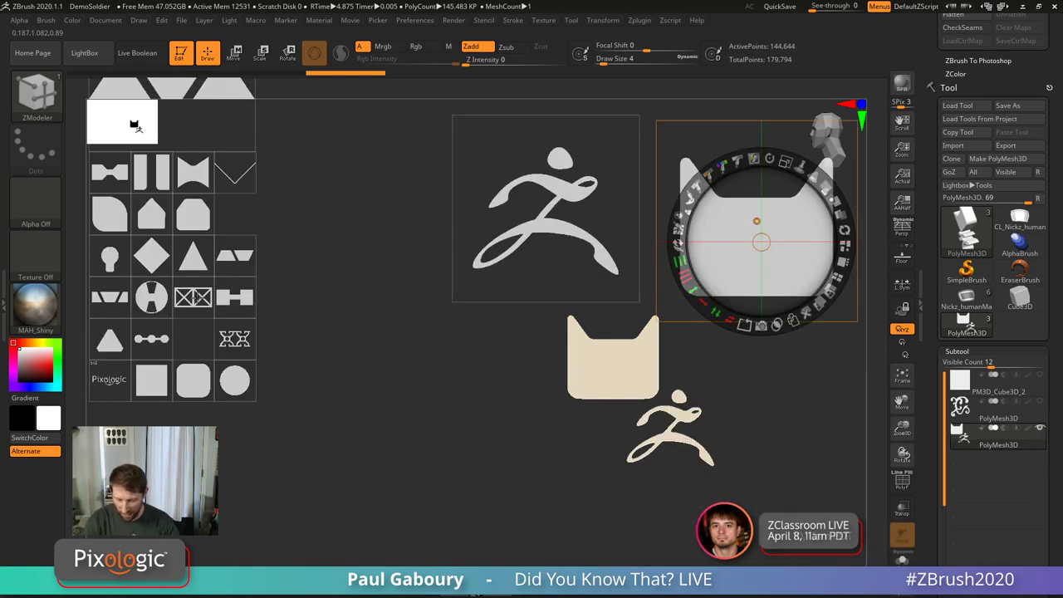
{"action": "left_click", "coordinate": [193, 296]}
{"action": "left_click_drag", "start_coordinate": [431, 338], "coordinate": [487, 389]}
{"action": "left_click_drag", "start_coordinate": [407, 418], "coordinate": [382, 415]}
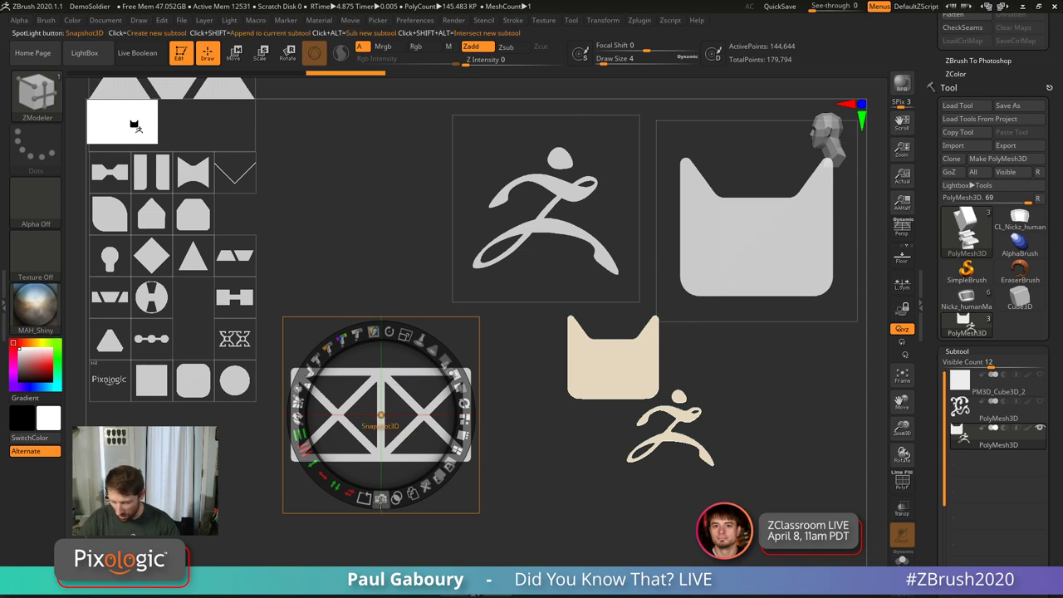
{"action": "left_click", "coordinate": [381, 498]}
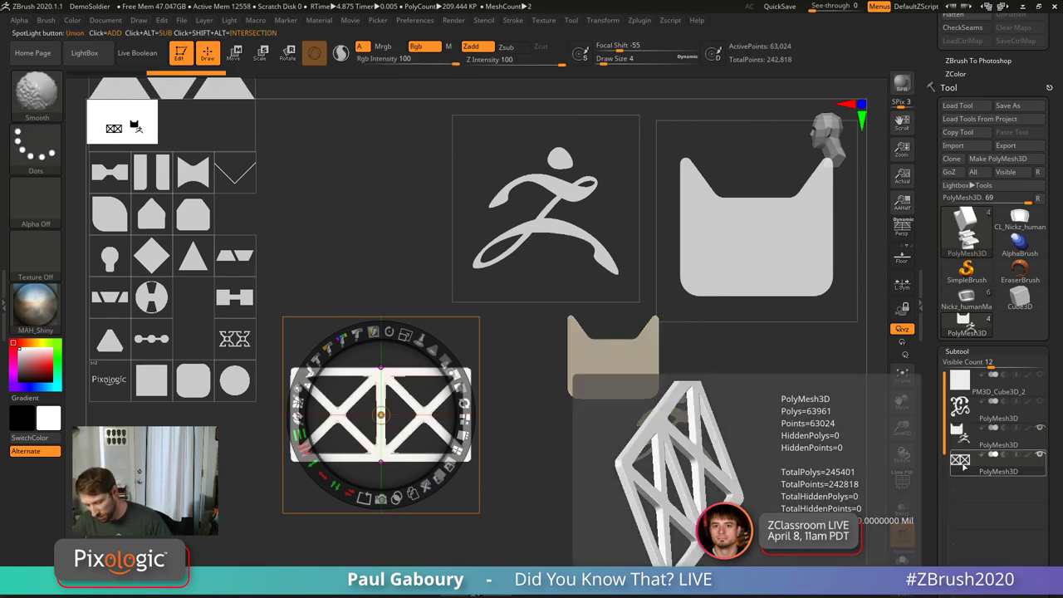
Step: Check the braced-frame mesh edge-on with Spotlight off, comparing its depth with the notched square and figure
{"action": "key", "text": "shift+z"}
{"action": "left_click_drag", "start_coordinate": [501, 504], "coordinate": [550, 505], "text": "shift"}
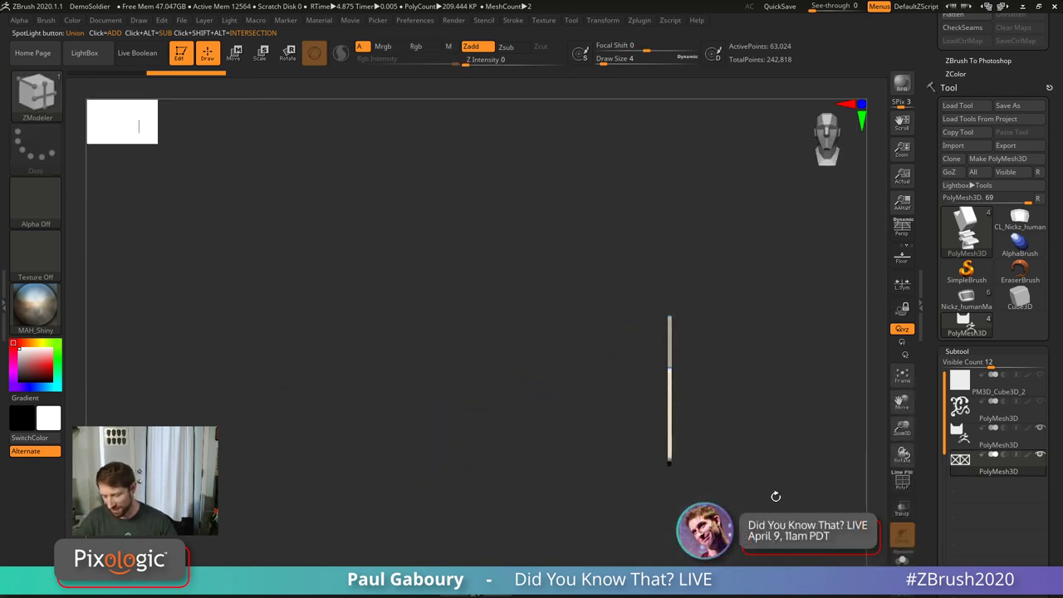
{"action": "left_click_drag", "start_coordinate": [776, 496], "coordinate": [714, 501], "text": "shift"}
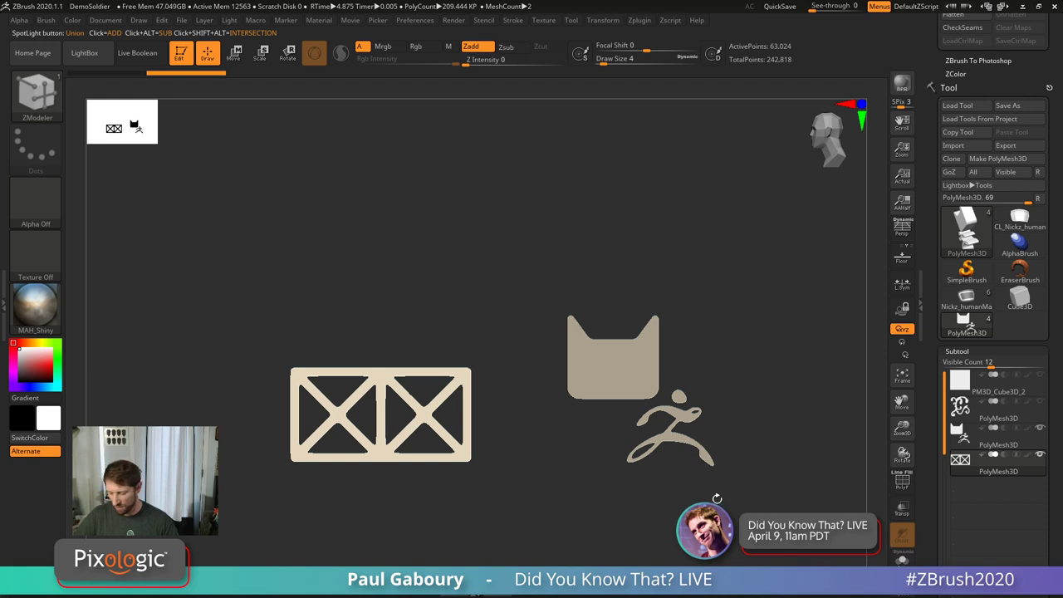
Step: Append a second braced-frame snapshot to the current subtool below the first, move the Spotlight shape clear, and review both frames
{"action": "key", "text": "shift+z"}
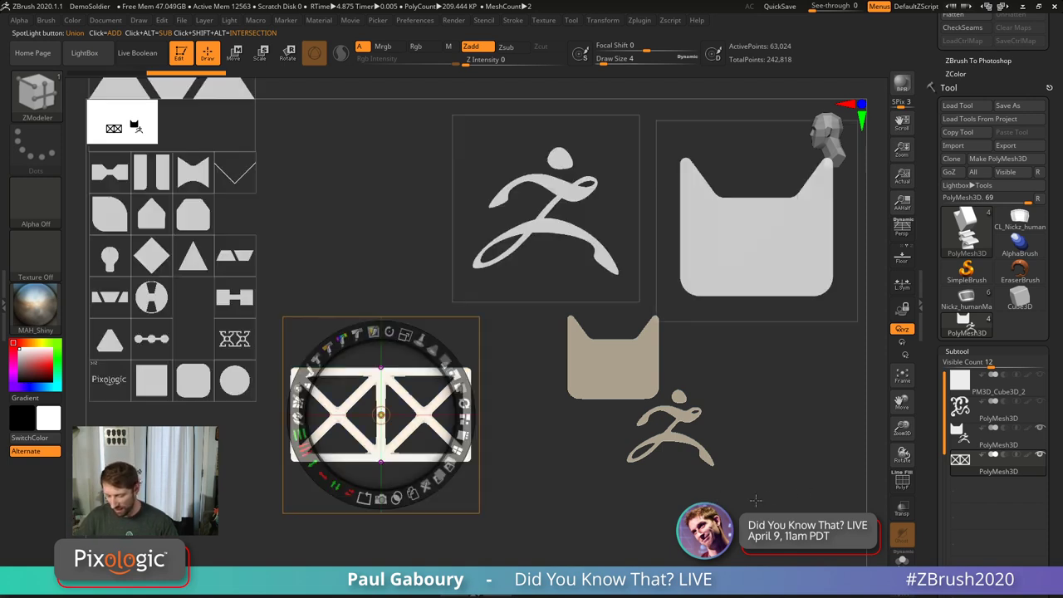
{"action": "mouse_move", "coordinate": [405, 423]}
{"action": "left_mouse_down"}
{"action": "mouse_move", "coordinate": [654, 473]}
{"action": "mouse_move", "coordinate": [594, 519]}
{"action": "left_mouse_up"}
{"action": "left_click", "coordinate": [570, 508]}
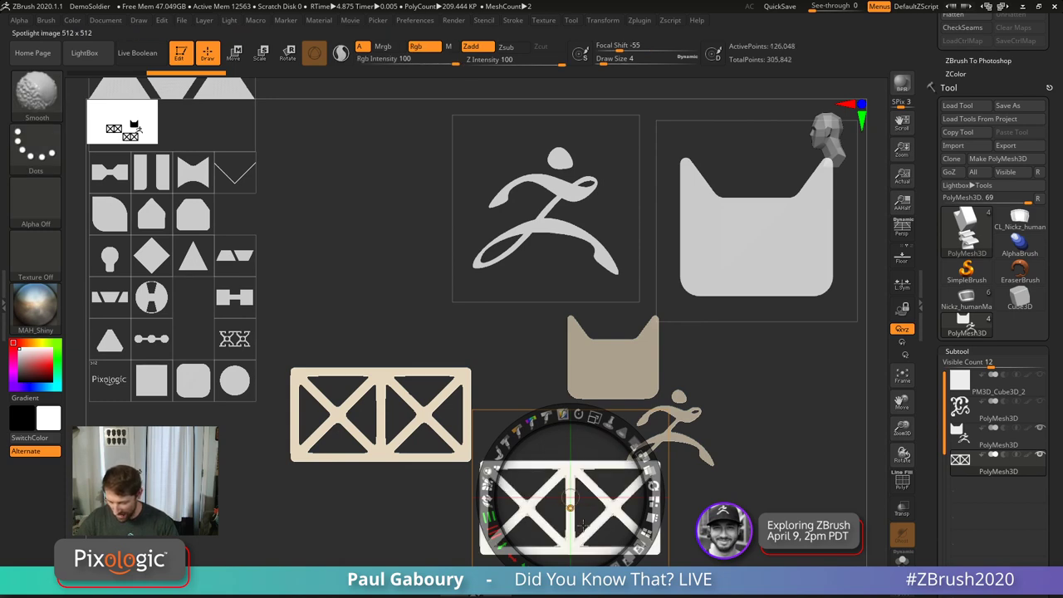
{"action": "left_click", "coordinate": [747, 326]}
{"action": "left_click_drag", "start_coordinate": [601, 517], "coordinate": [764, 306]}
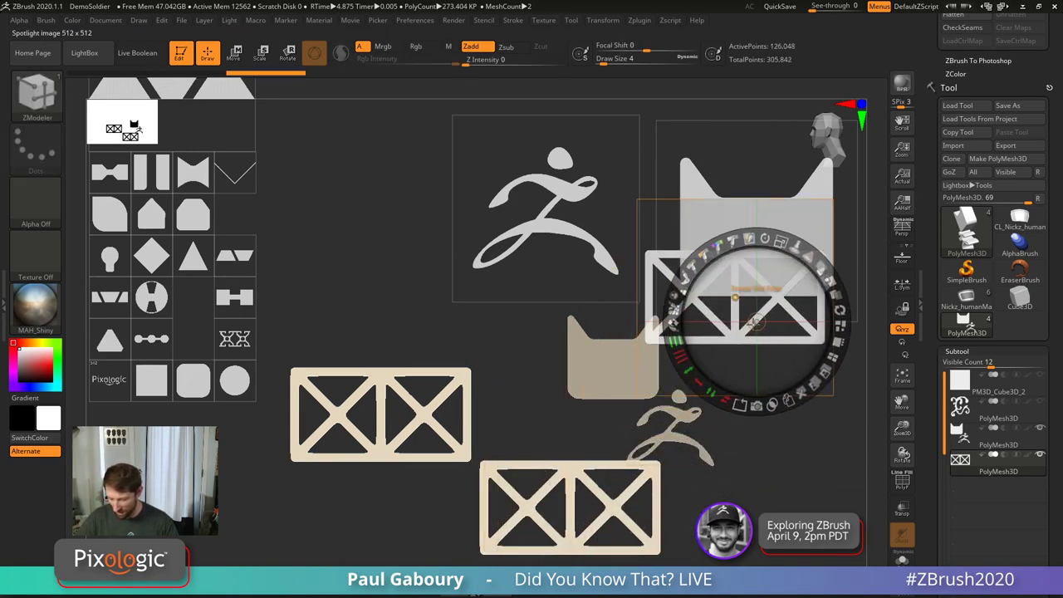
{"action": "key", "text": "shift+z"}
{"action": "mouse_move", "coordinate": [712, 491]}
{"action": "right_mouse_down", "text": "ctrl"}
{"action": "mouse_move", "coordinate": [614, 492]}
{"action": "mouse_move", "coordinate": [731, 477]}
{"action": "mouse_move", "coordinate": [709, 491]}
{"action": "mouse_move", "coordinate": [703, 481]}
{"action": "mouse_move", "coordinate": [711, 500]}
{"action": "right_mouse_up", "text": "ctrl"}
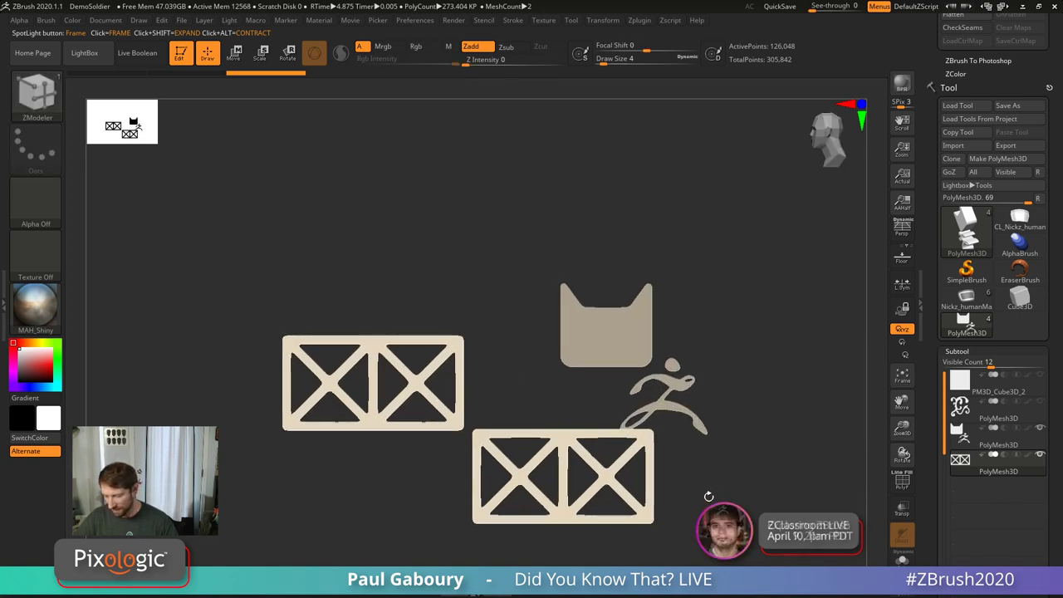
{"action": "key", "text": "shift+z"}
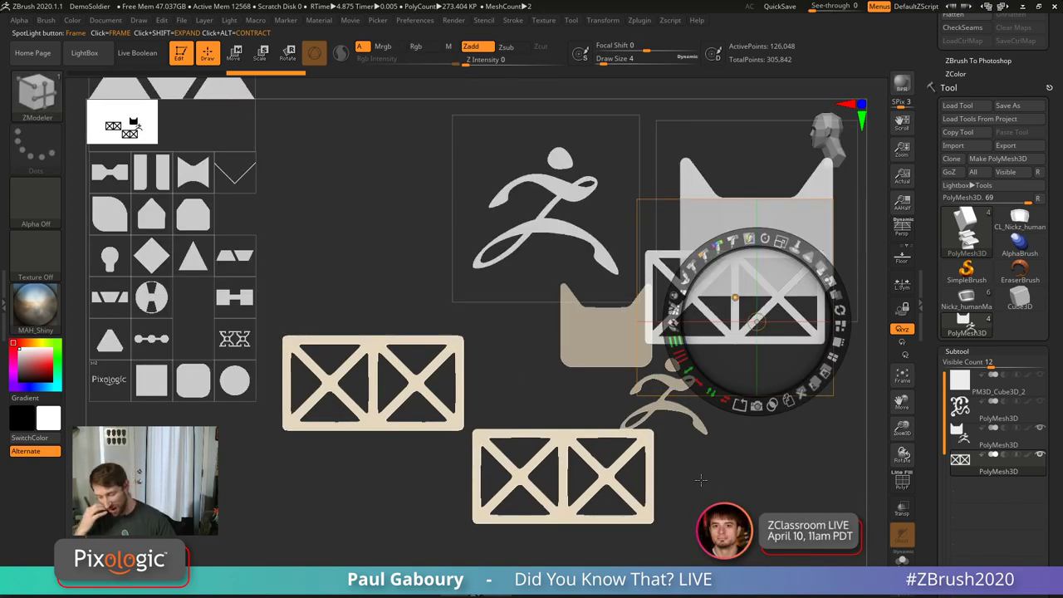
Step: Move the running figure, braced frame and notched square Spotlight shapes clear of the meshes
{"action": "left_click_drag", "start_coordinate": [561, 221], "coordinate": [169, 525]}
{"action": "left_click_drag", "start_coordinate": [745, 314], "coordinate": [810, 546]}
{"action": "left_click_drag", "start_coordinate": [756, 290], "coordinate": [822, 262]}
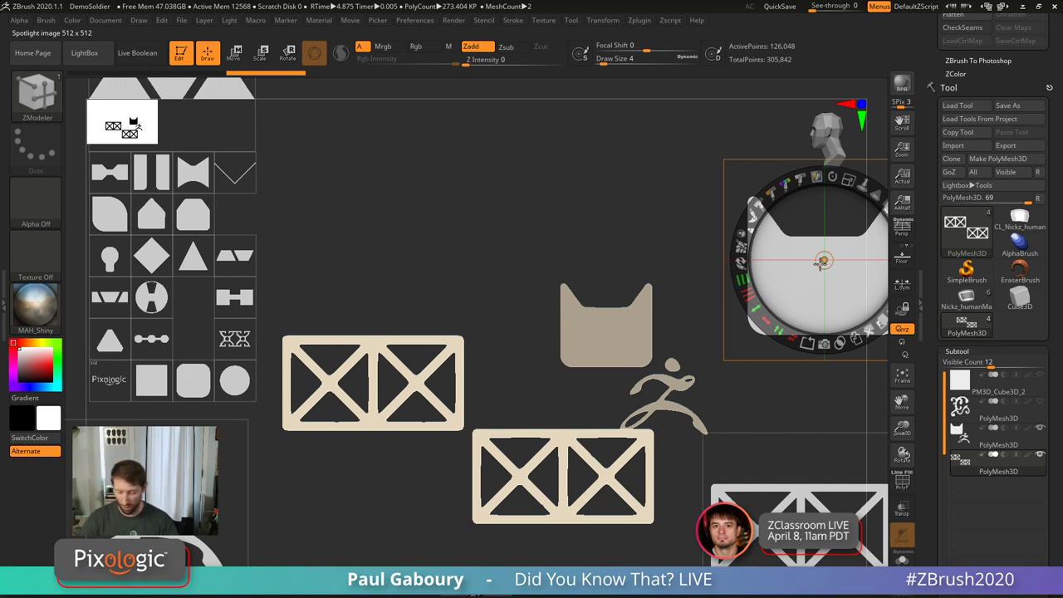
Step: Enlarge the circle shape in Spotlight, place it over the notched square mesh, and size it to fit within the mesh's width
{"action": "left_click", "coordinate": [242, 386]}
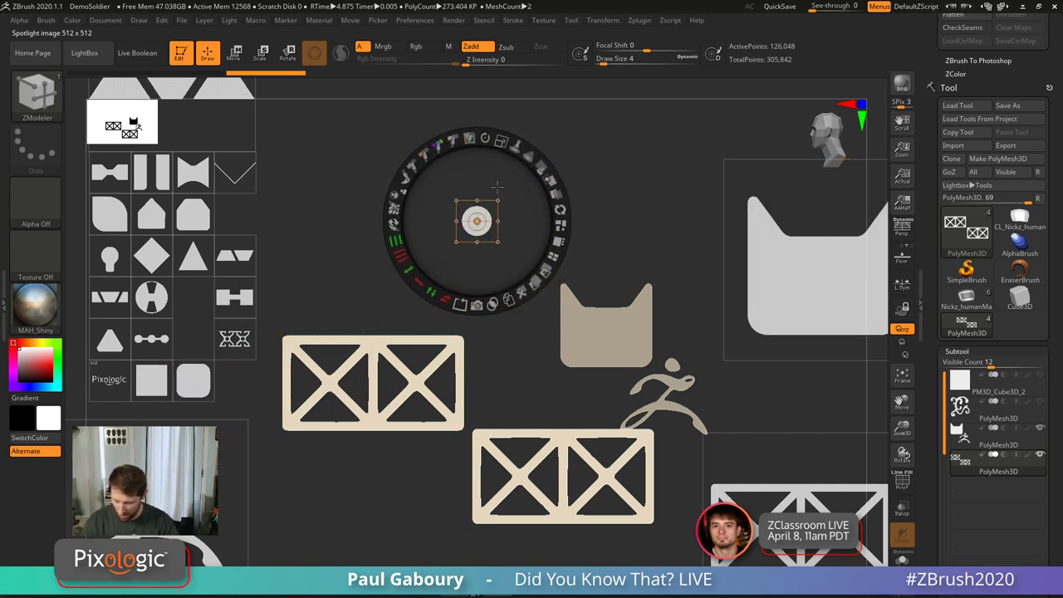
{"action": "left_click_drag", "start_coordinate": [516, 148], "coordinate": [564, 236]}
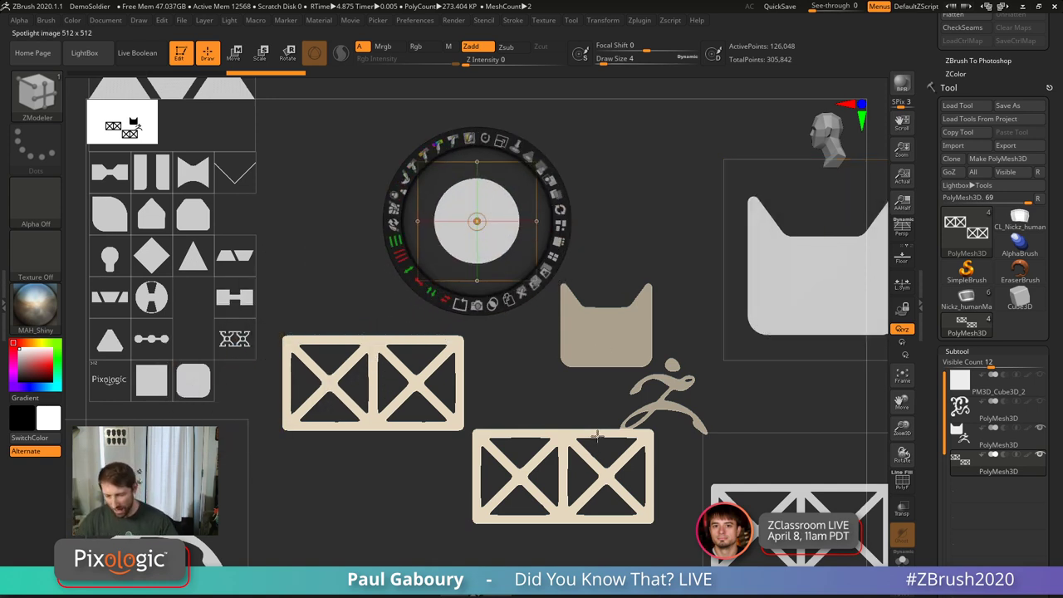
{"action": "left_click_drag", "start_coordinate": [493, 235], "coordinate": [627, 322]}
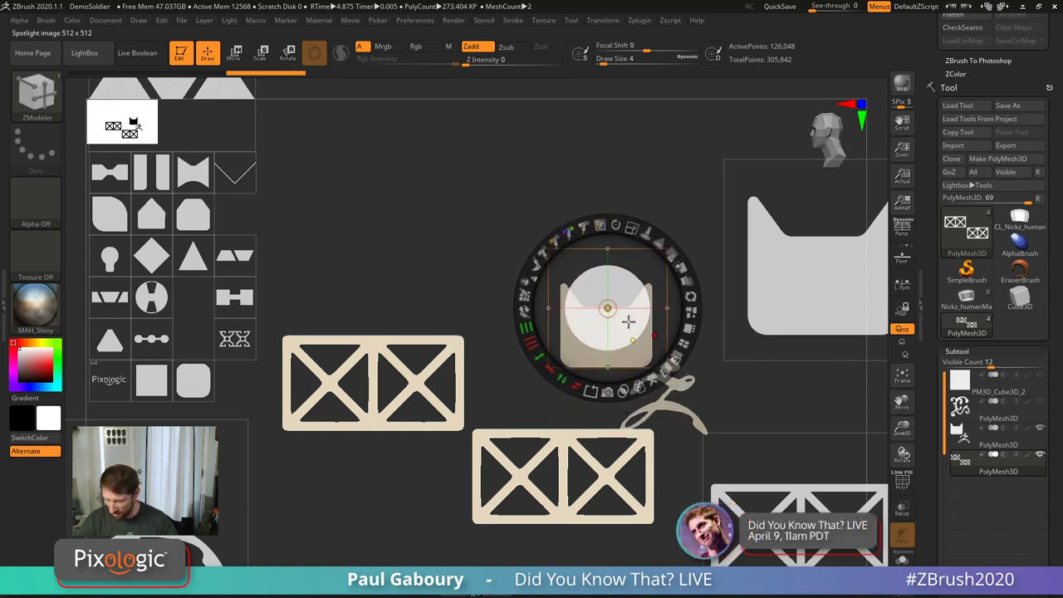
{"action": "left_click_drag", "start_coordinate": [631, 226], "coordinate": [585, 234]}
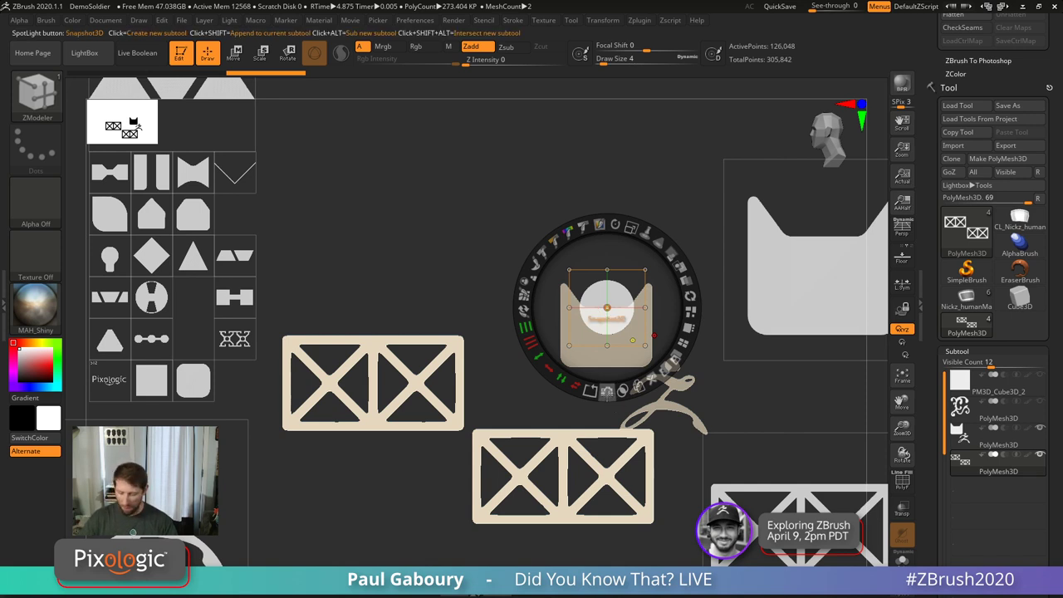
Step: Create a subtractive subtool from the circle with Snapshot3D, move the Spotlight shape clear, and turn on Live Boolean
{"action": "left_click", "coordinate": [608, 391]}
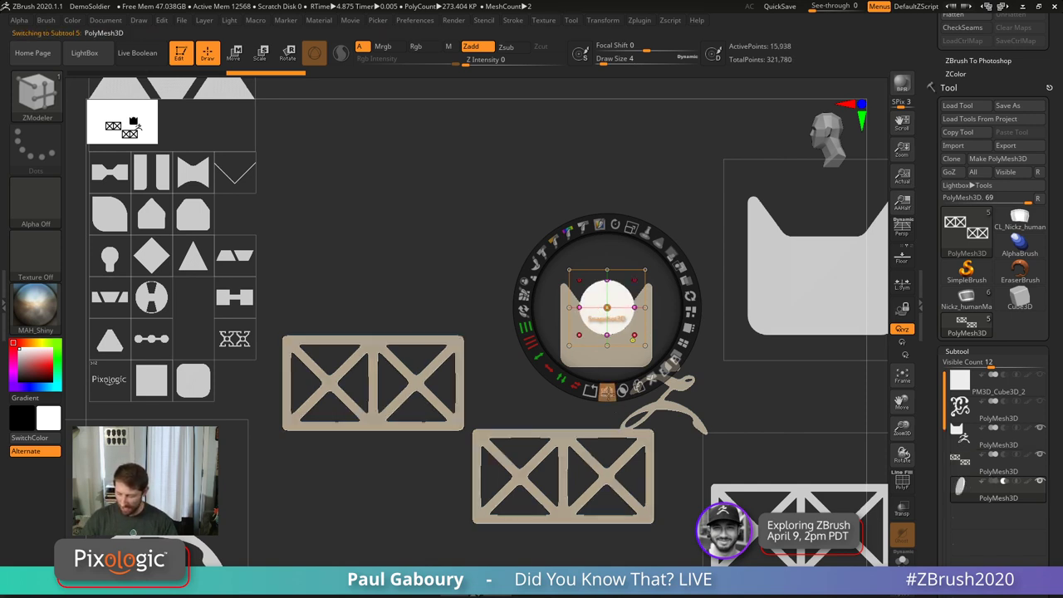
{"action": "left_click_drag", "start_coordinate": [625, 303], "coordinate": [417, 233]}
{"action": "mouse_move", "coordinate": [976, 493]}
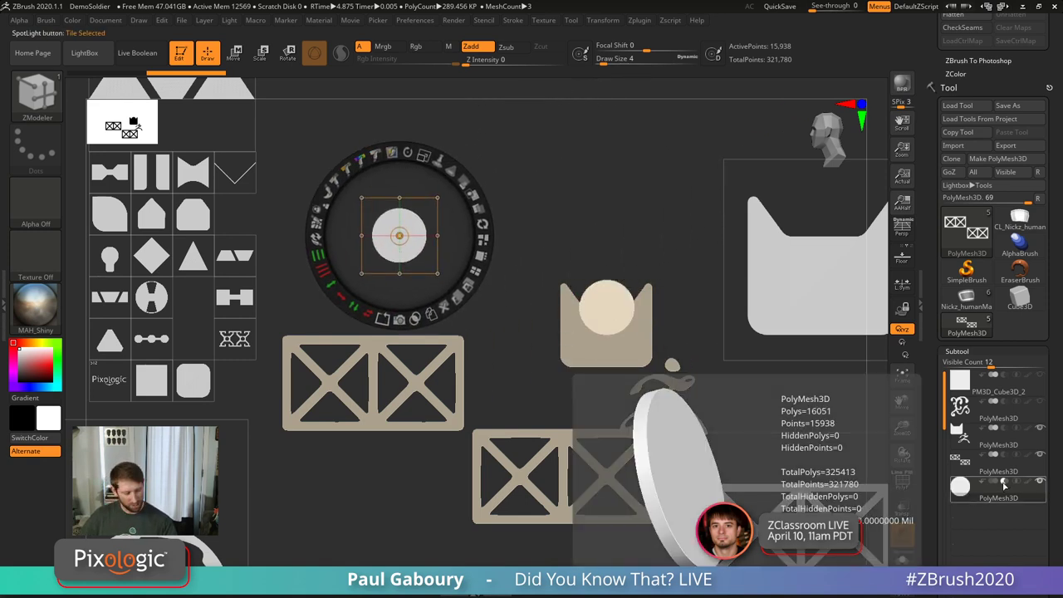
{"action": "key", "text": "ctrl+m"}
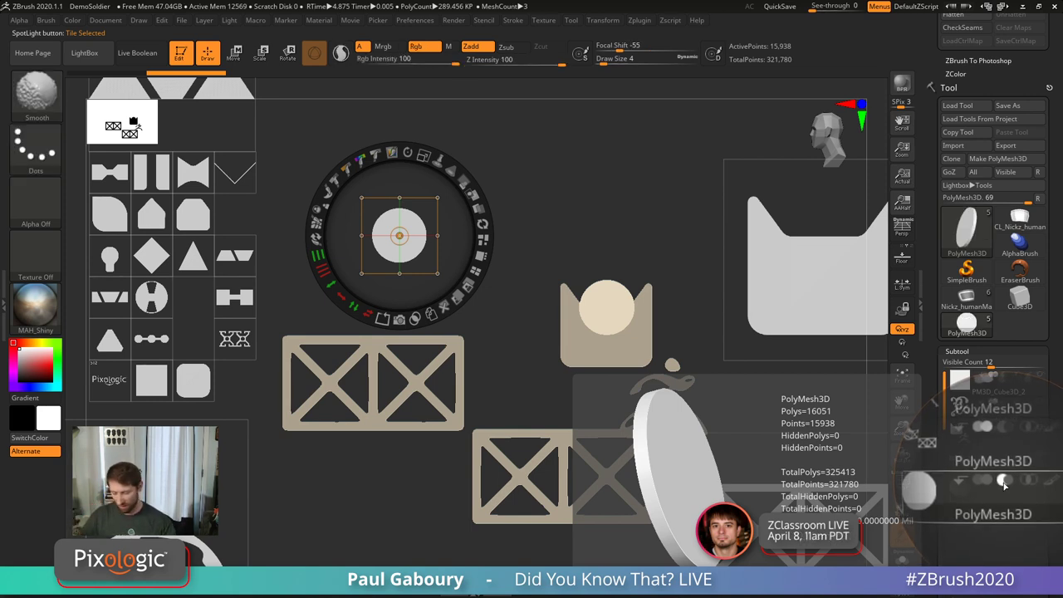
{"action": "left_click", "coordinate": [139, 54]}
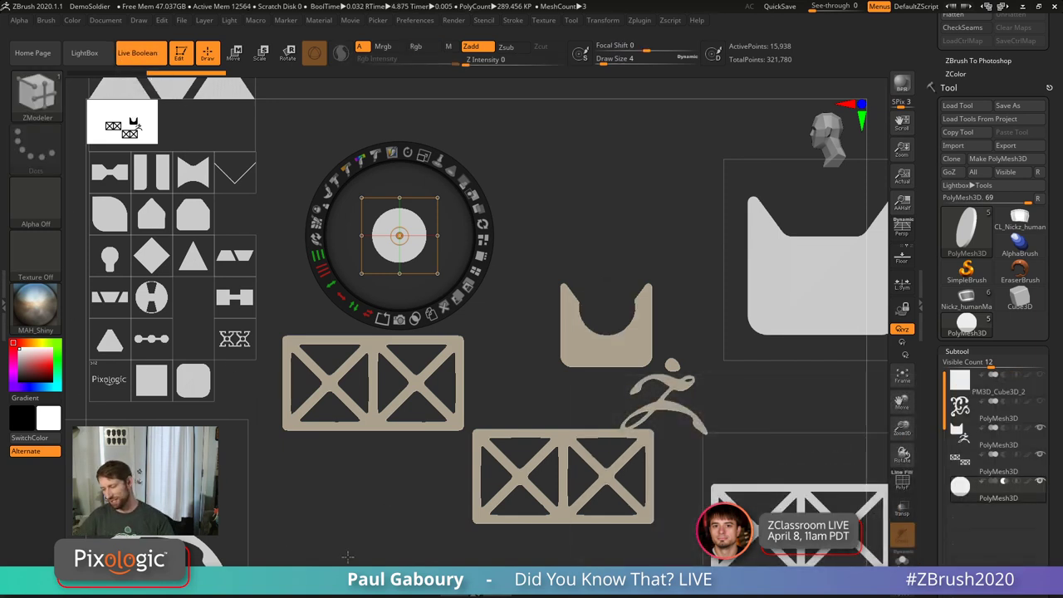
Step: Turn off Spotlight and enlarge the subtractive disc so it cuts a wider opening in the notched square, checking it at an angle
{"action": "key", "text": "w"}
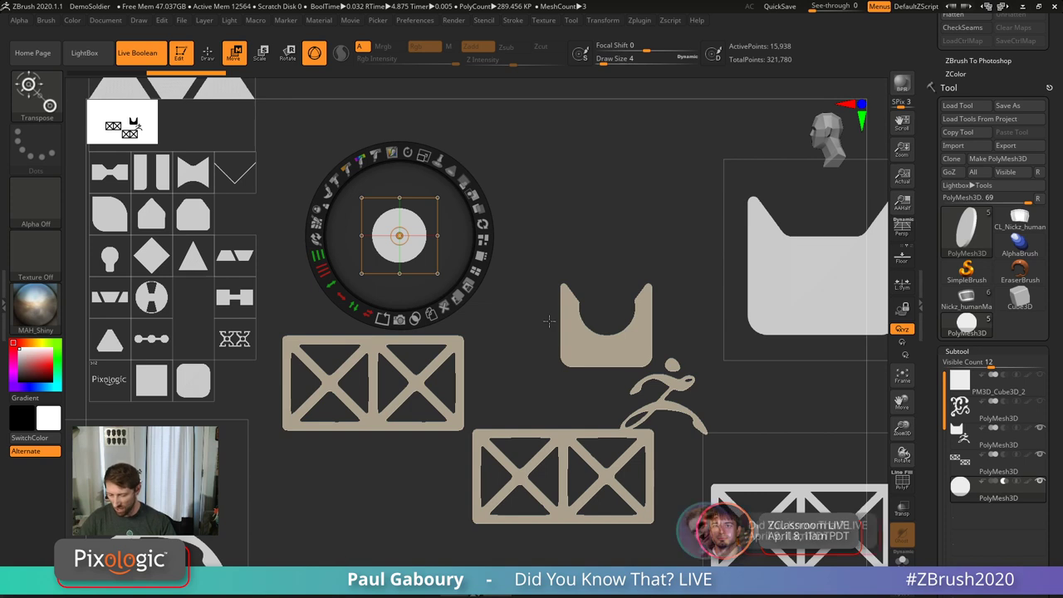
{"action": "key", "text": "shift+z"}
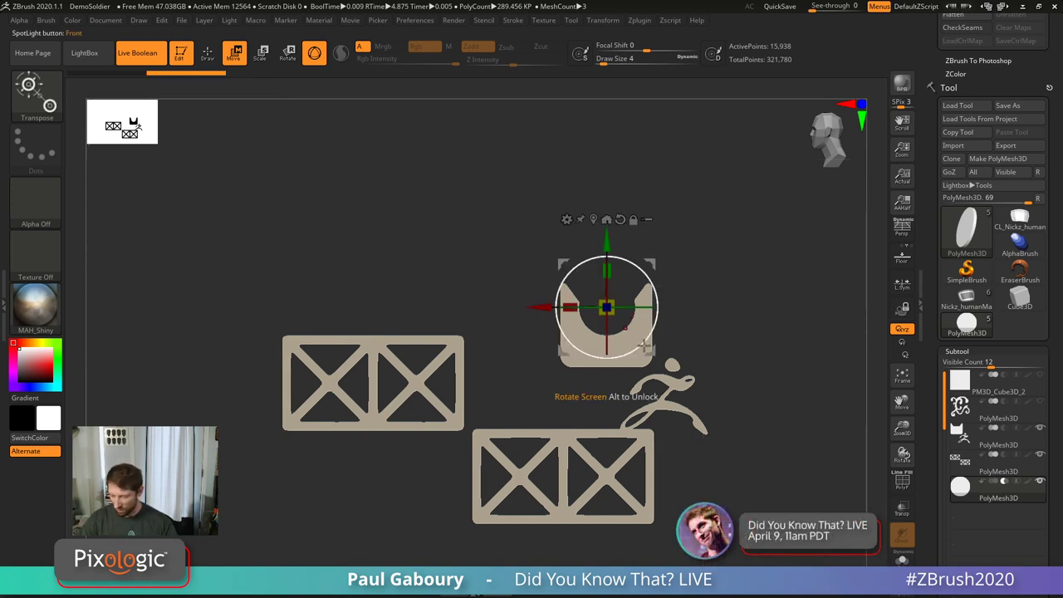
{"action": "mouse_move", "coordinate": [654, 380]}
{"action": "left_mouse_down"}
{"action": "mouse_move", "coordinate": [626, 350]}
{"action": "mouse_move", "coordinate": [690, 342]}
{"action": "mouse_move", "coordinate": [661, 371]}
{"action": "mouse_move", "coordinate": [652, 358]}
{"action": "left_mouse_up"}
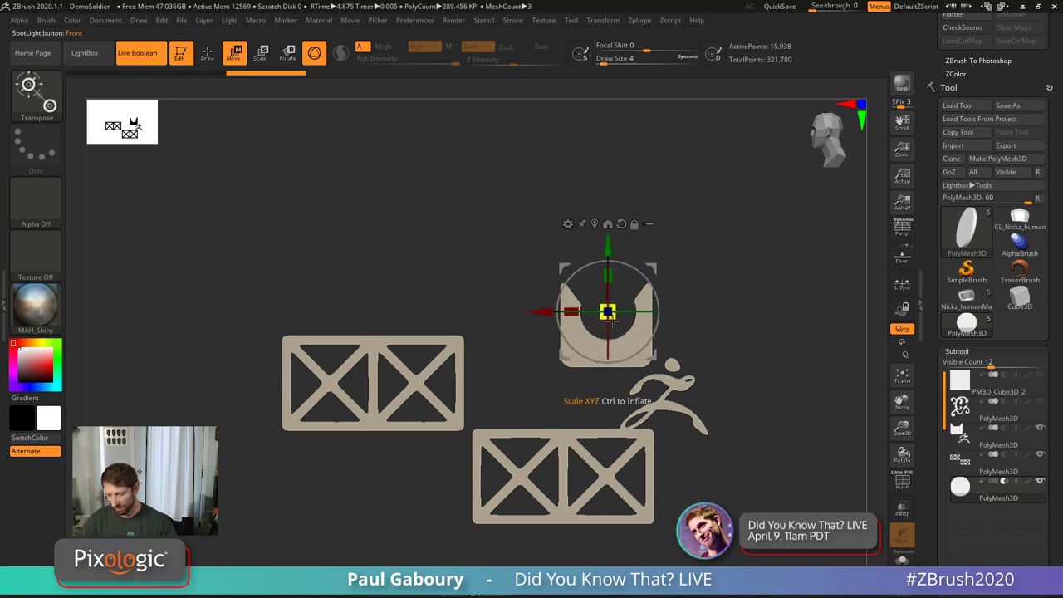
{"action": "left_click_drag", "start_coordinate": [623, 322], "coordinate": [721, 338]}
{"action": "mouse_move", "coordinate": [626, 321]}
{"action": "left_mouse_down"}
{"action": "mouse_move", "coordinate": [675, 363]}
{"action": "mouse_move", "coordinate": [583, 305]}
{"action": "mouse_move", "coordinate": [624, 319]}
{"action": "left_mouse_up"}
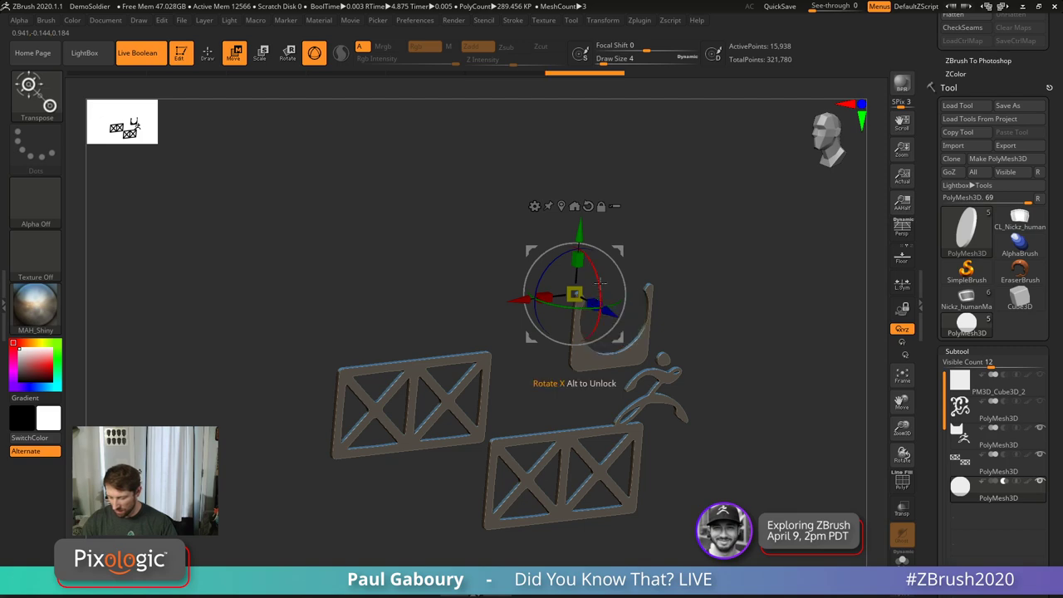
{"action": "key", "text": "shift+f"}
{"action": "left_click_drag", "start_coordinate": [699, 307], "coordinate": [701, 316]}
{"action": "left_click_drag", "start_coordinate": [617, 316], "coordinate": [606, 310]}
{"action": "mouse_move", "coordinate": [710, 304]}
{"action": "left_mouse_down", "text": "shift"}
{"action": "mouse_move", "coordinate": [690, 302]}
{"action": "mouse_move", "coordinate": [707, 325]}
{"action": "left_mouse_up", "text": "shift"}
{"action": "key", "text": "q"}
{"action": "key", "text": "shift+f"}
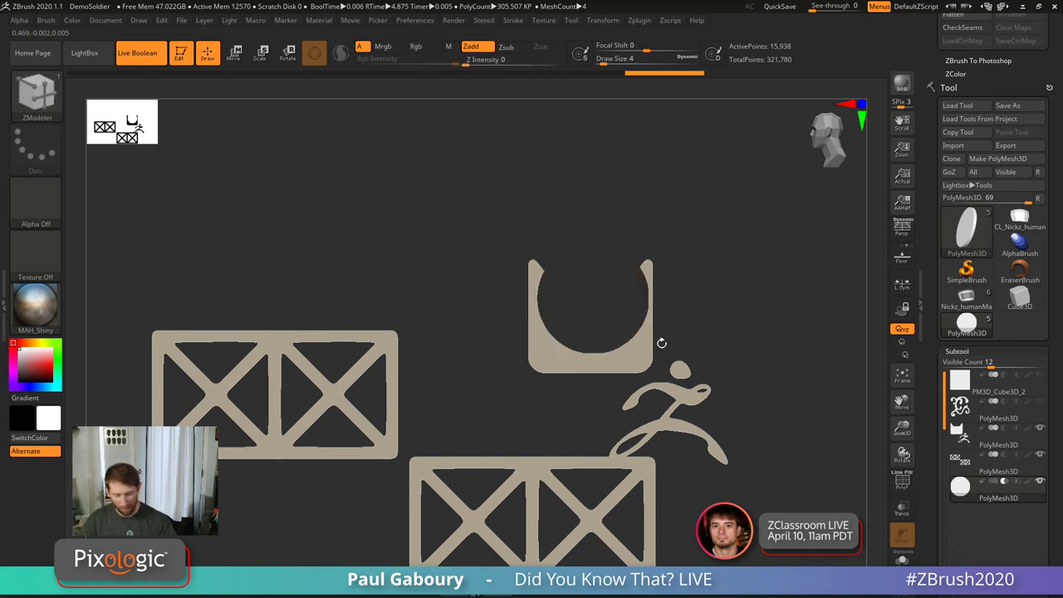
Step: Recentre the gizmo on the subtractive disc and adjust its size and position to cut a small hole inside the notched square
{"action": "key", "text": "w"}
{"action": "left_click_drag", "start_coordinate": [637, 342], "coordinate": [636, 381]}
{"action": "left_click_drag", "start_coordinate": [596, 335], "coordinate": [589, 326]}
{"action": "key", "text": "shift+f"}
{"action": "left_click_drag", "start_coordinate": [703, 278], "coordinate": [724, 308]}
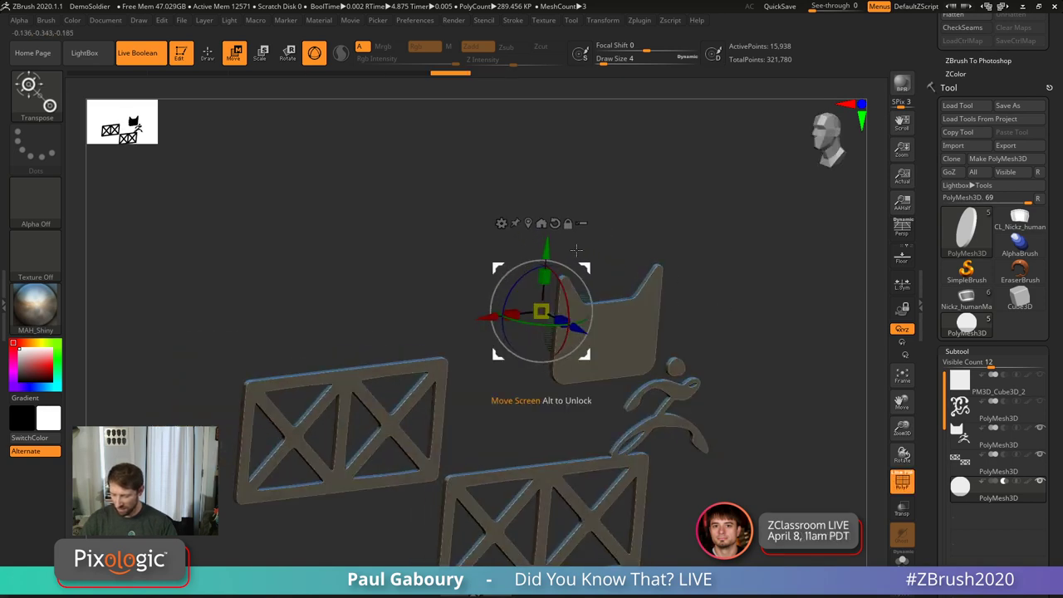
{"action": "left_click", "coordinate": [528, 223]}
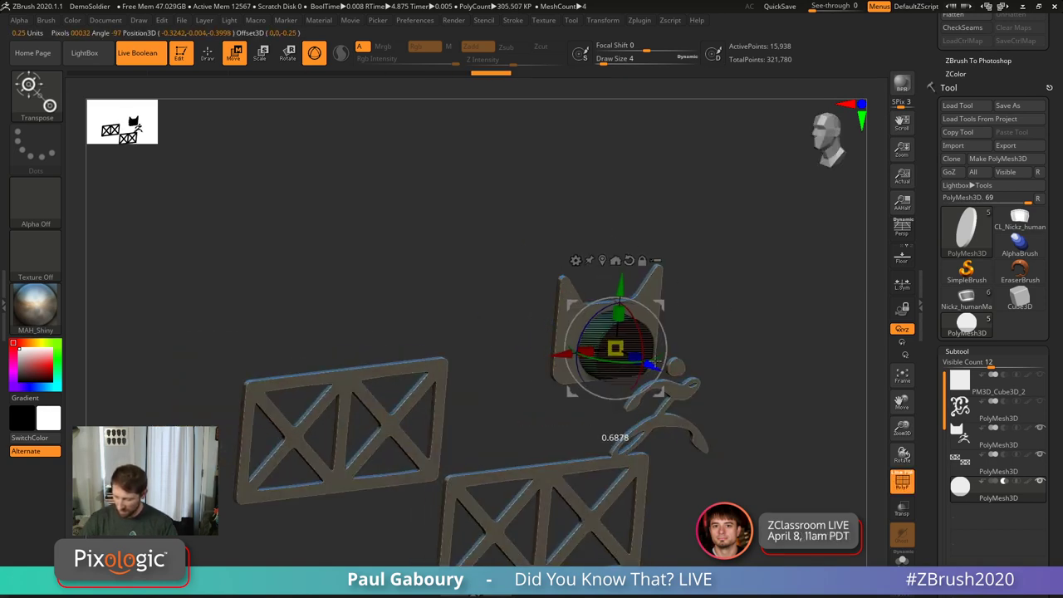
{"action": "left_click_drag", "start_coordinate": [605, 342], "coordinate": [599, 335]}
{"action": "key", "text": "shift+f"}
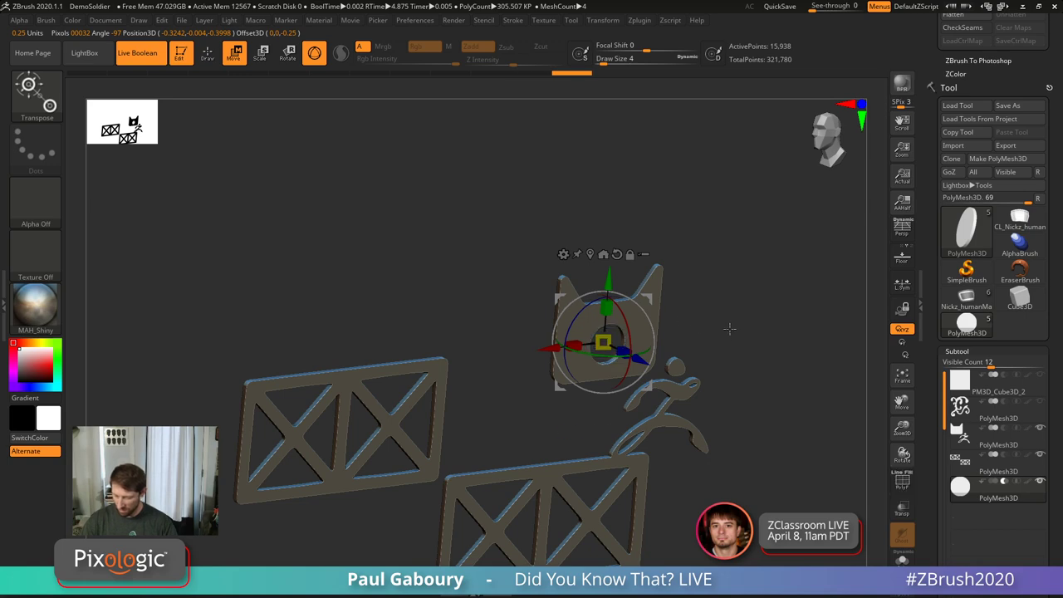
{"action": "mouse_move", "coordinate": [731, 328]}
{"action": "left_mouse_down"}
{"action": "mouse_move", "coordinate": [714, 331]}
{"action": "mouse_move", "coordinate": [732, 325]}
{"action": "left_mouse_up"}
{"action": "key", "text": "q"}
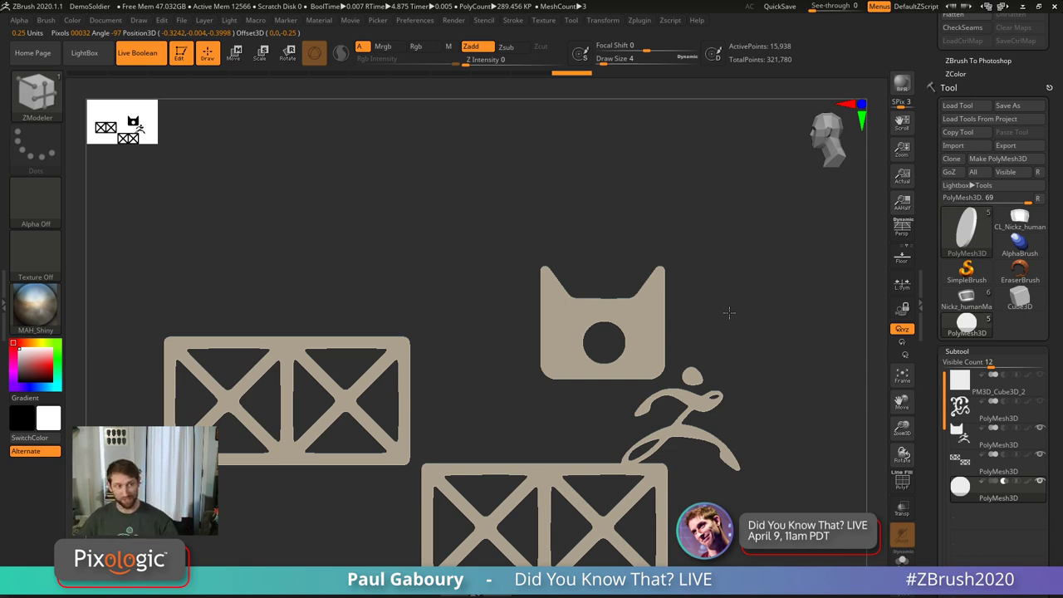
Step: Move the subtractive disc onto the notched square's left edge to cut a half-round notch
{"action": "key", "text": "w"}
{"action": "left_click_drag", "start_coordinate": [652, 389], "coordinate": [586, 376]}
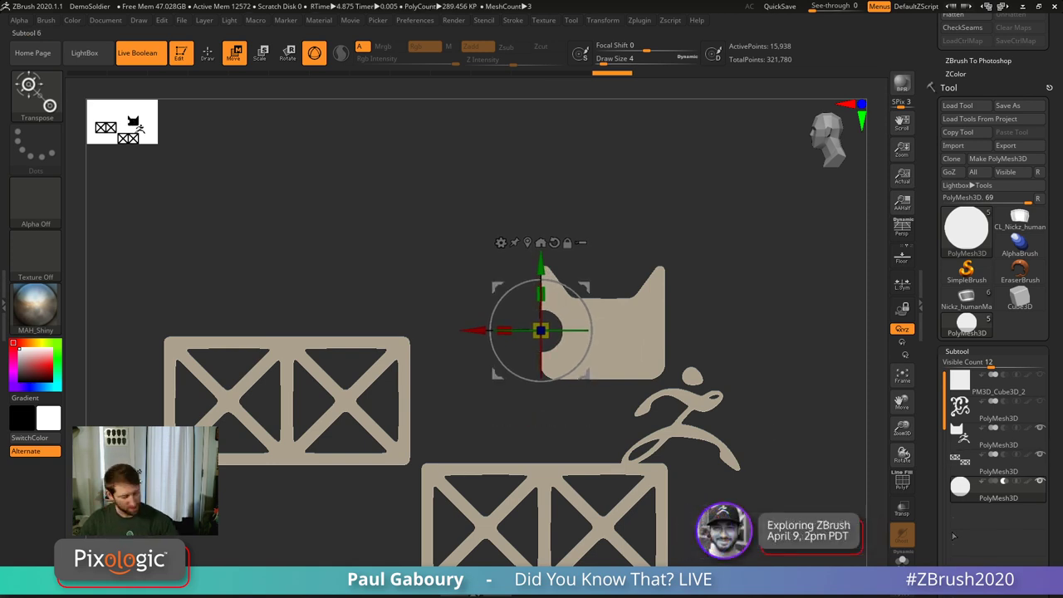
{"action": "key", "text": "q"}
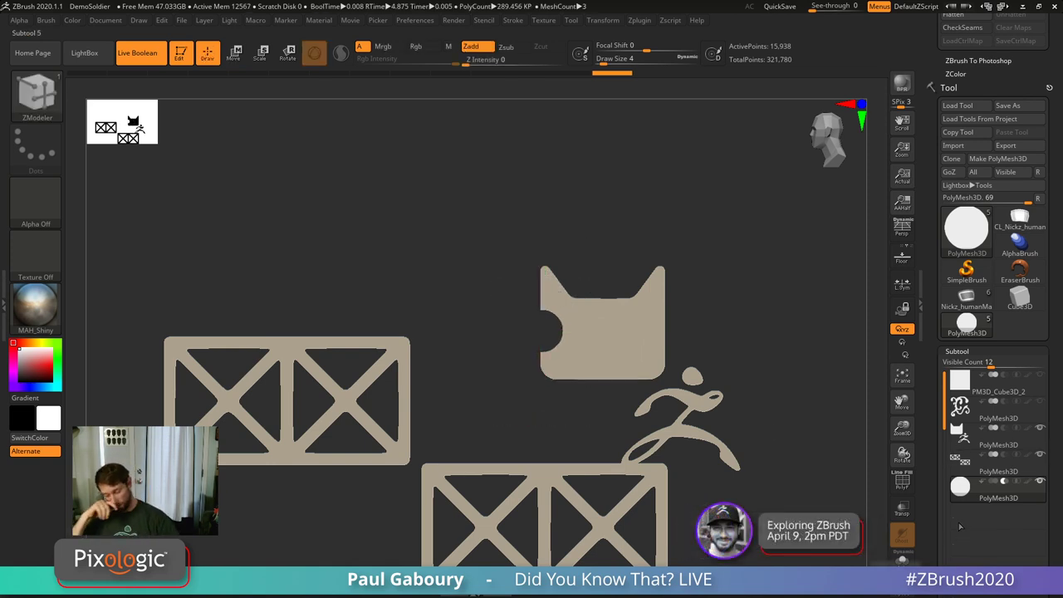
Step: Turn on the floor grid and frame the meshes to check where they sit on it
{"action": "left_click", "coordinate": [902, 255]}
{"action": "key", "text": "f"}
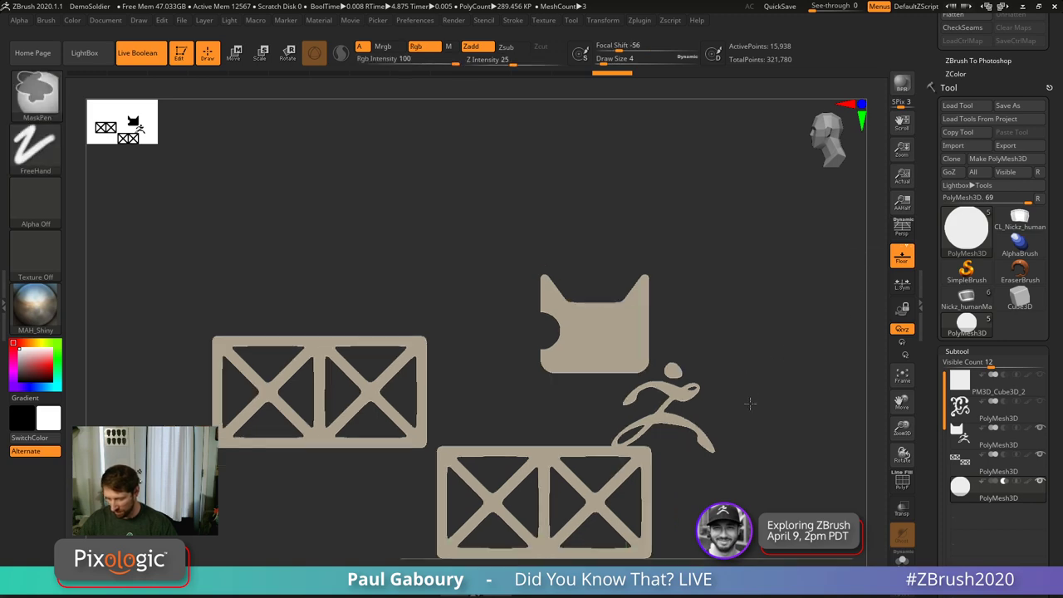
{"action": "left_click_drag", "start_coordinate": [703, 412], "coordinate": [656, 446]}
{"action": "mouse_move", "coordinate": [656, 439]}
{"action": "right_mouse_down", "text": "ctrl"}
{"action": "mouse_move", "coordinate": [722, 460]}
{"action": "mouse_move", "coordinate": [660, 455]}
{"action": "right_mouse_up", "text": "ctrl"}
{"action": "right_click_drag", "start_coordinate": [660, 455], "coordinate": [724, 448], "text": "alt"}
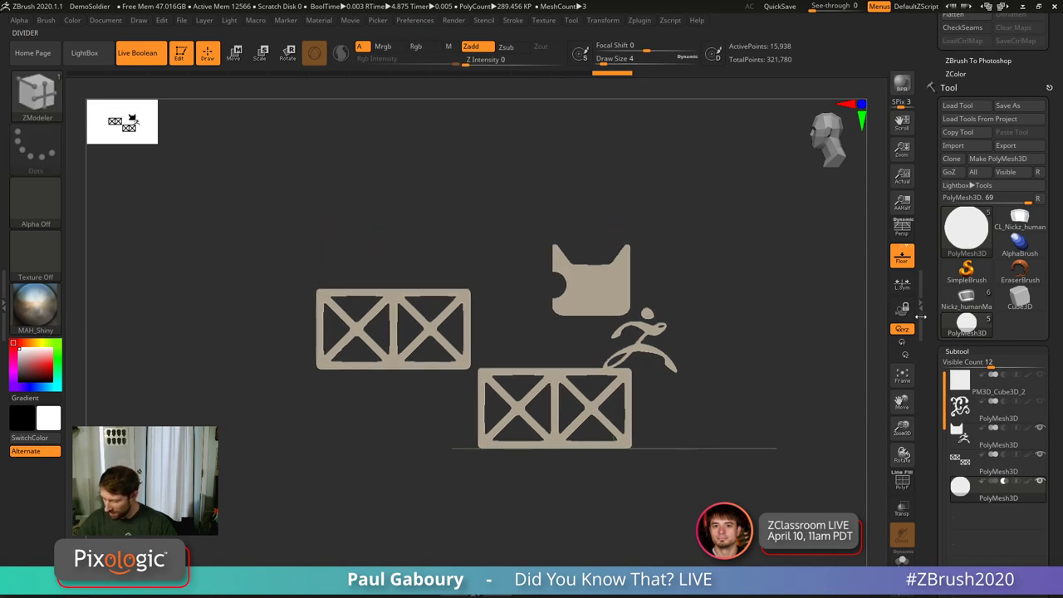
Step: Mirror the subtractive disc to the opposite side with Mirror And Weld from the Modify Topology options
{"action": "left_click", "coordinate": [962, 352]}
{"action": "left_click_drag", "start_coordinate": [1009, 441], "coordinate": [1010, 265]}
{"action": "left_click", "coordinate": [1018, 387]}
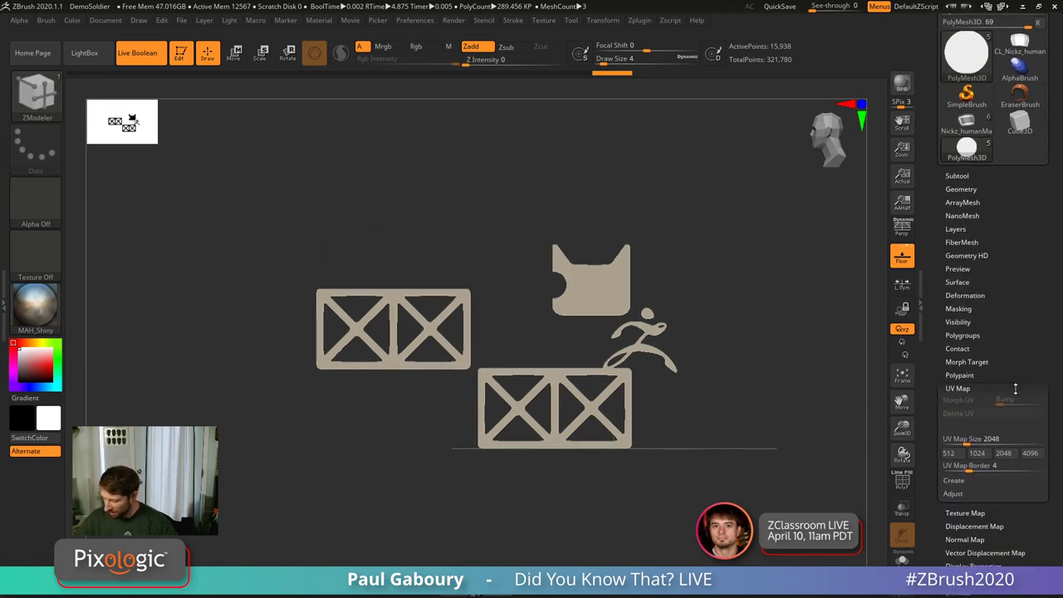
{"action": "left_click_drag", "start_coordinate": [1020, 387], "coordinate": [1020, 310]}
{"action": "scroll", "coordinate": [985, 197], "scroll_direction": "up", "scroll_amount": 3}
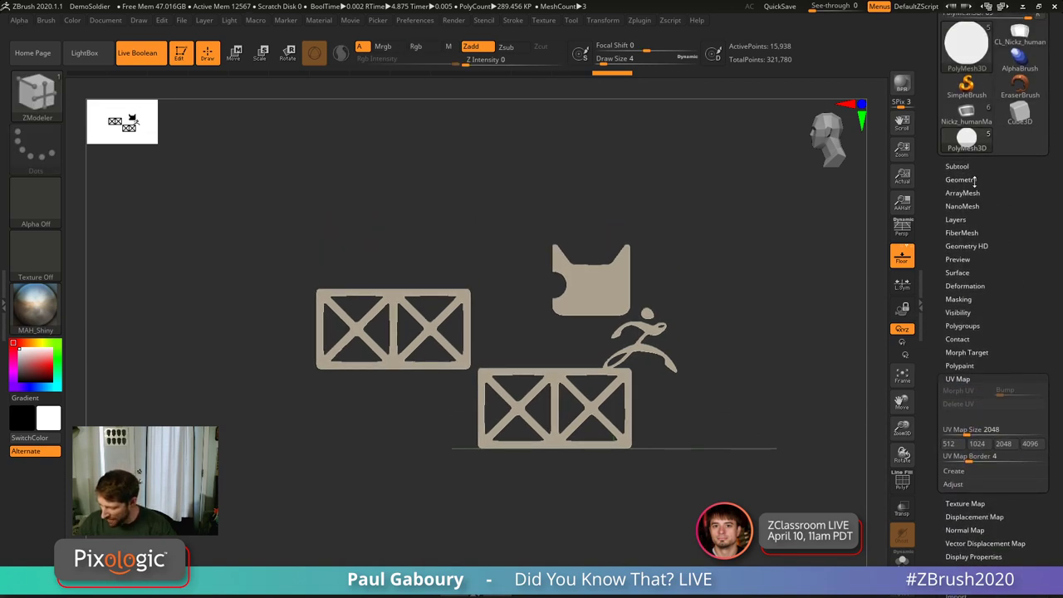
{"action": "left_click", "coordinate": [982, 182]}
{"action": "key", "text": "b"}
{"action": "key", "text": "z"}
{"action": "key", "text": "m"}
{"action": "left_click", "coordinate": [970, 300]}
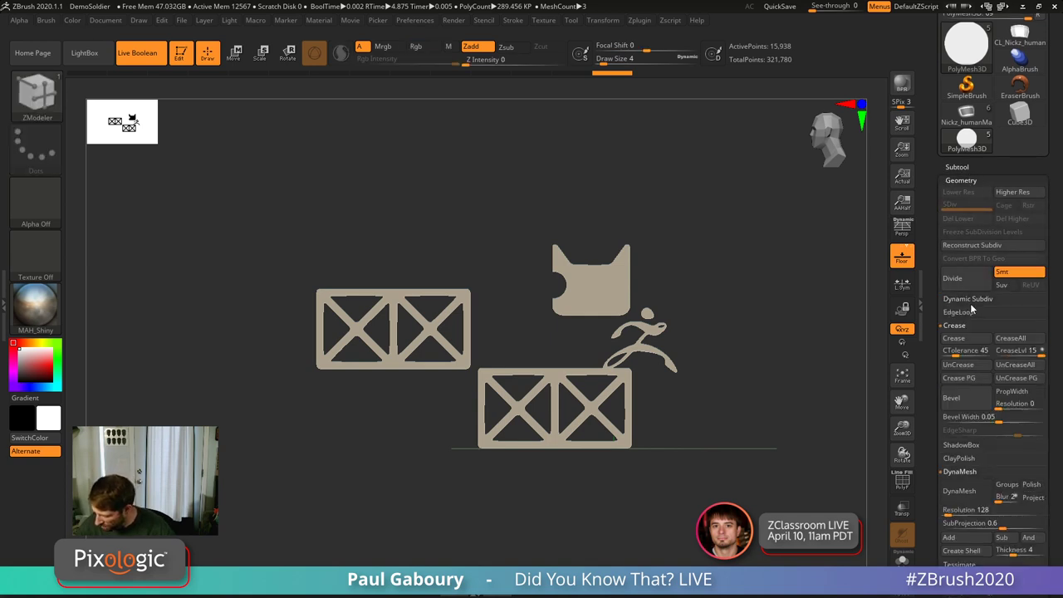
{"action": "left_click", "coordinate": [963, 326]}
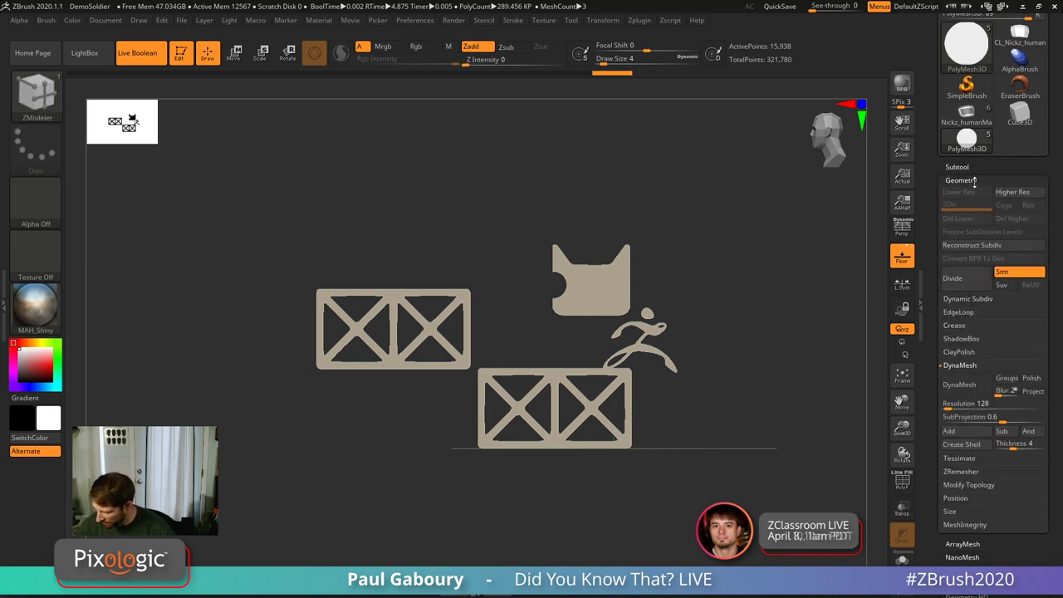
{"action": "left_click", "coordinate": [965, 366]}
{"action": "left_click", "coordinate": [983, 405]}
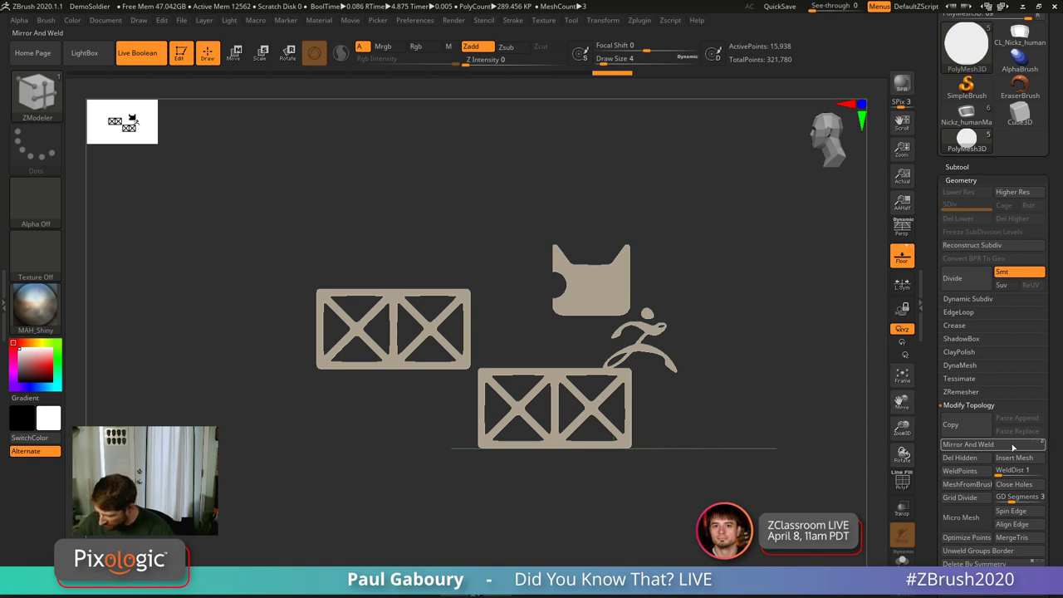
{"action": "left_click", "coordinate": [1008, 449]}
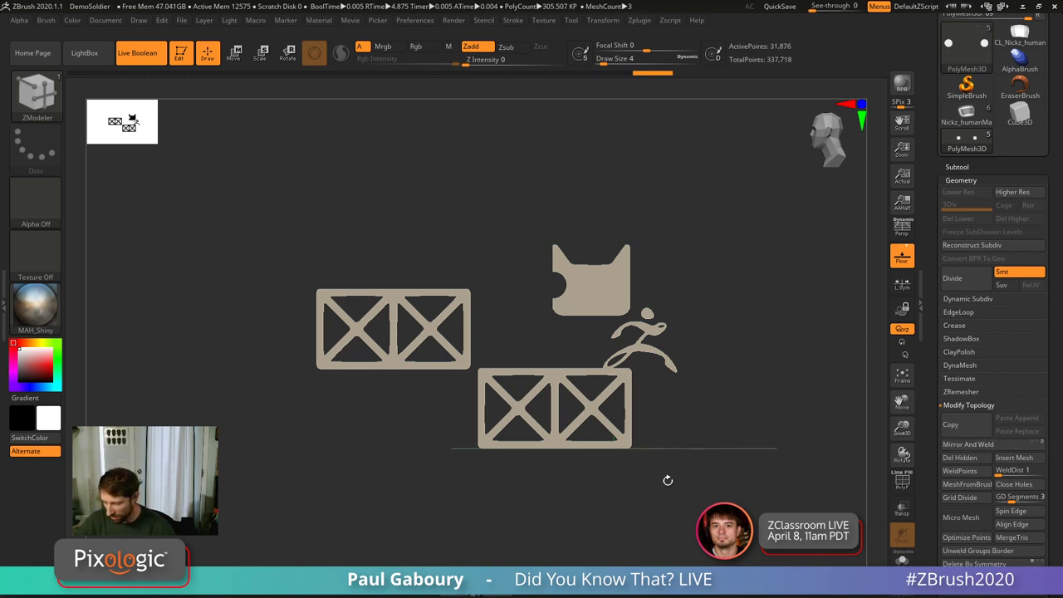
{"action": "left_click_drag", "start_coordinate": [669, 480], "coordinate": [664, 295]}
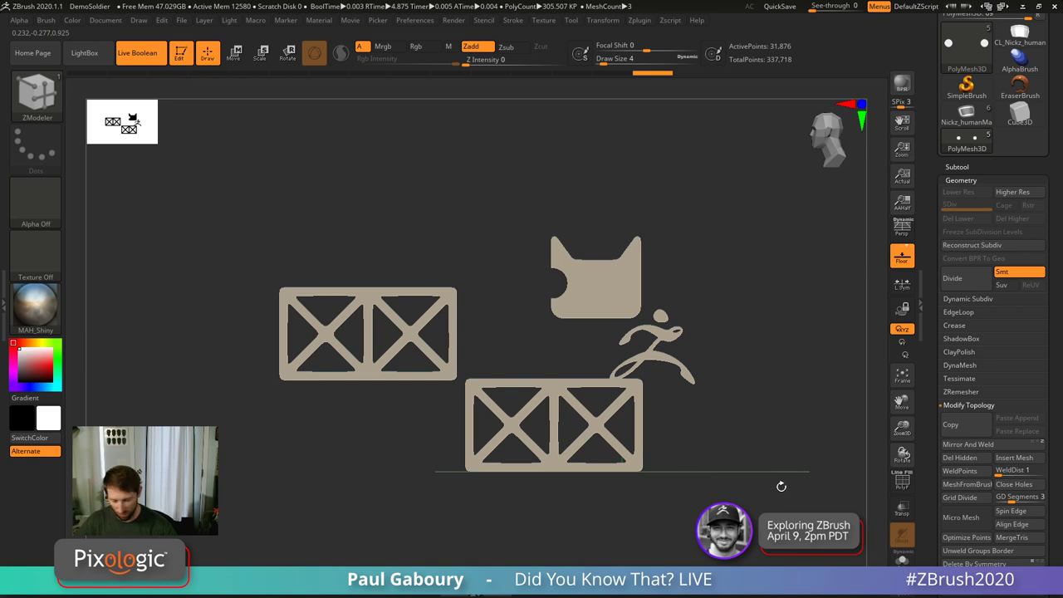
Step: Move the mirrored subtractive discs along the X axis to cut matching notches in both sides of the notched square
{"action": "key", "text": "w"}
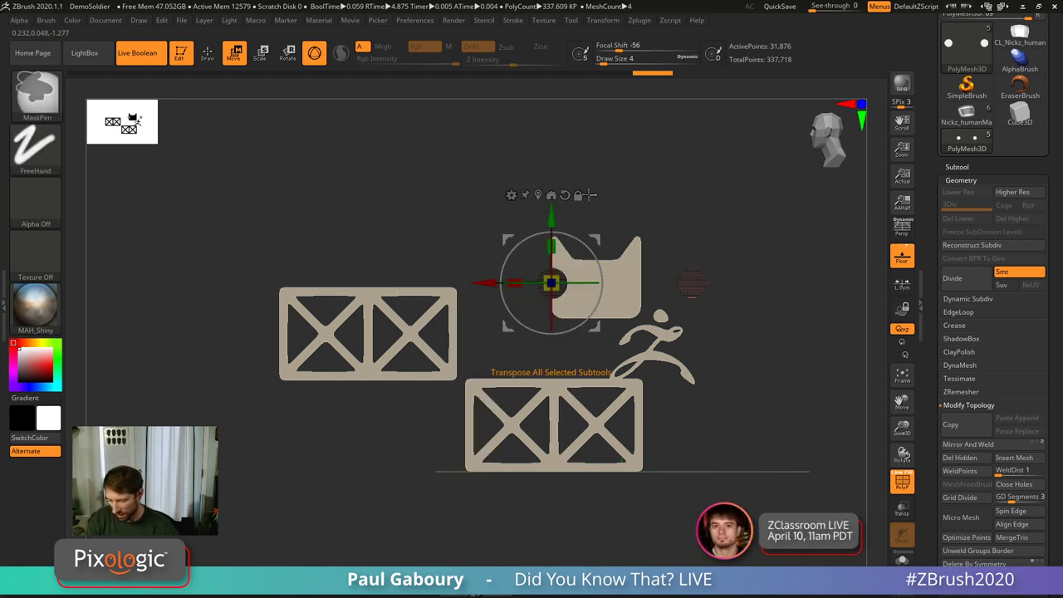
{"action": "left_click_drag", "start_coordinate": [479, 283], "coordinate": [418, 283]}
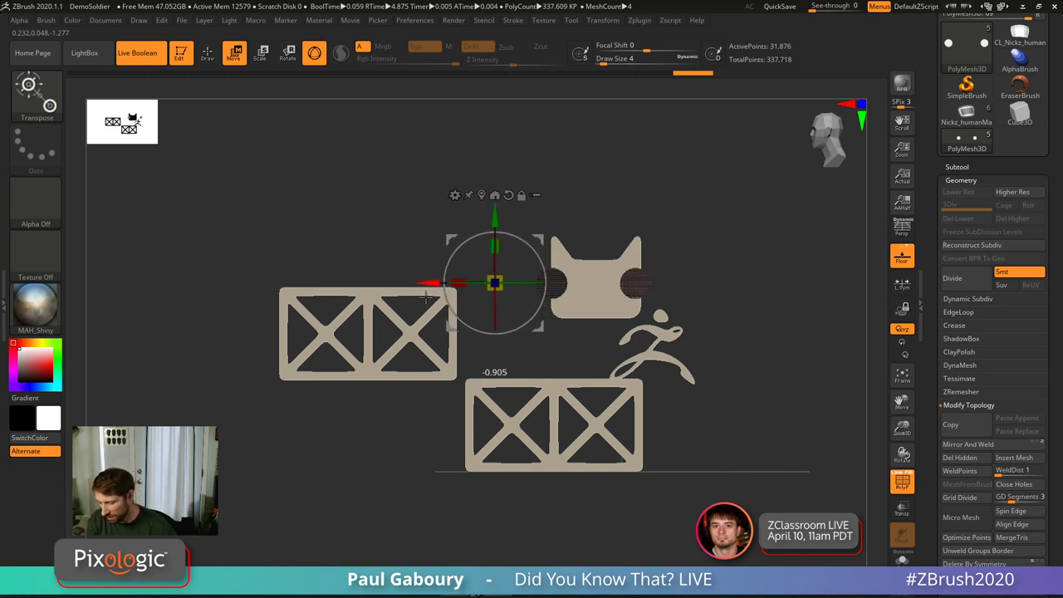
{"action": "key", "text": "q"}
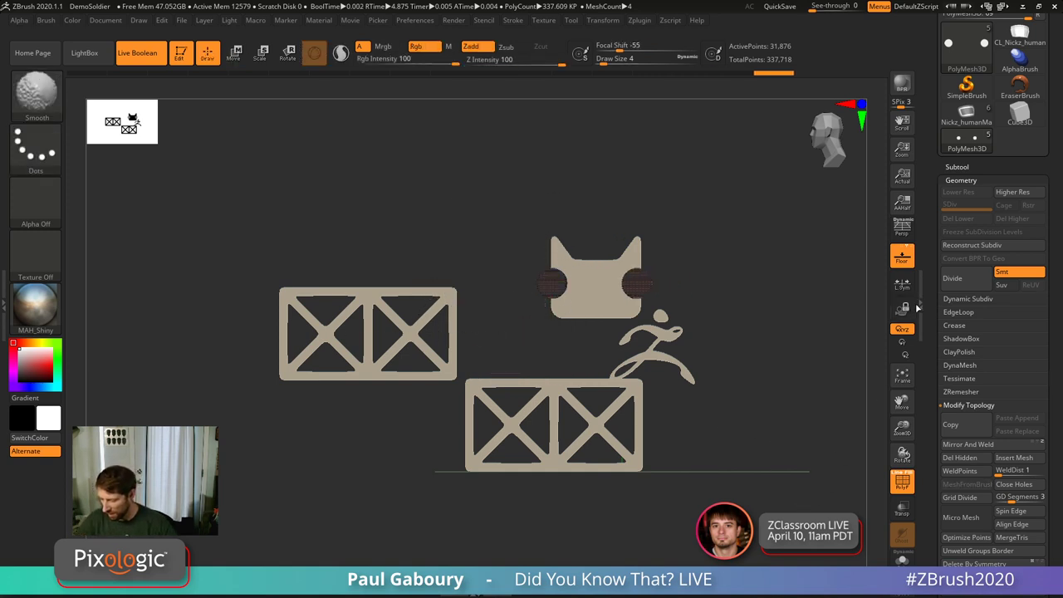
Step: Turn off the polyframe display, enable local symmetry, and run Mirror And Weld again on the subtractive discs
{"action": "key", "text": "shift+f"}
{"action": "left_click", "coordinate": [905, 287]}
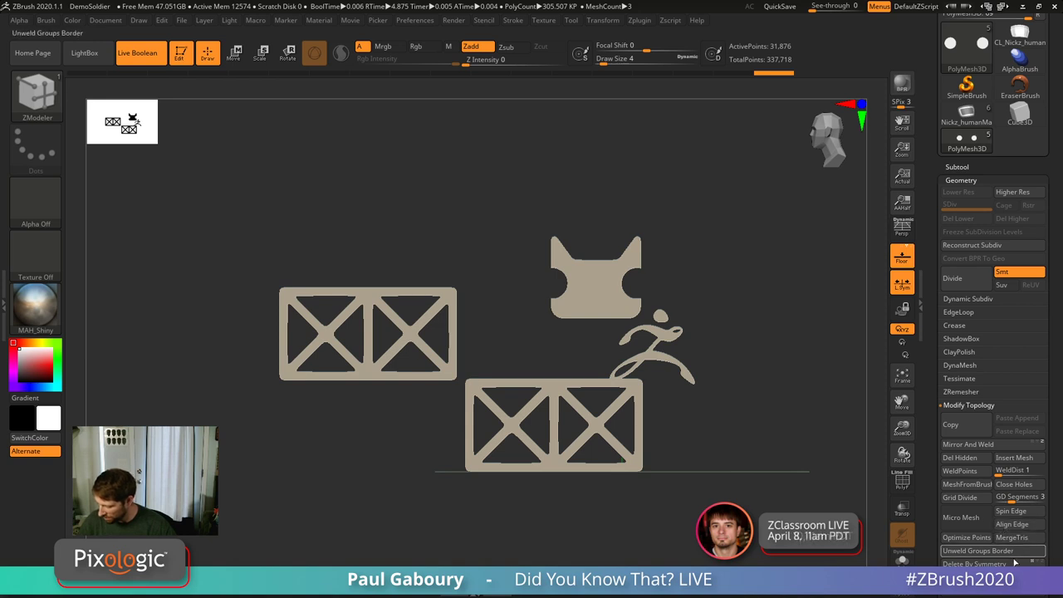
{"action": "left_click", "coordinate": [993, 446]}
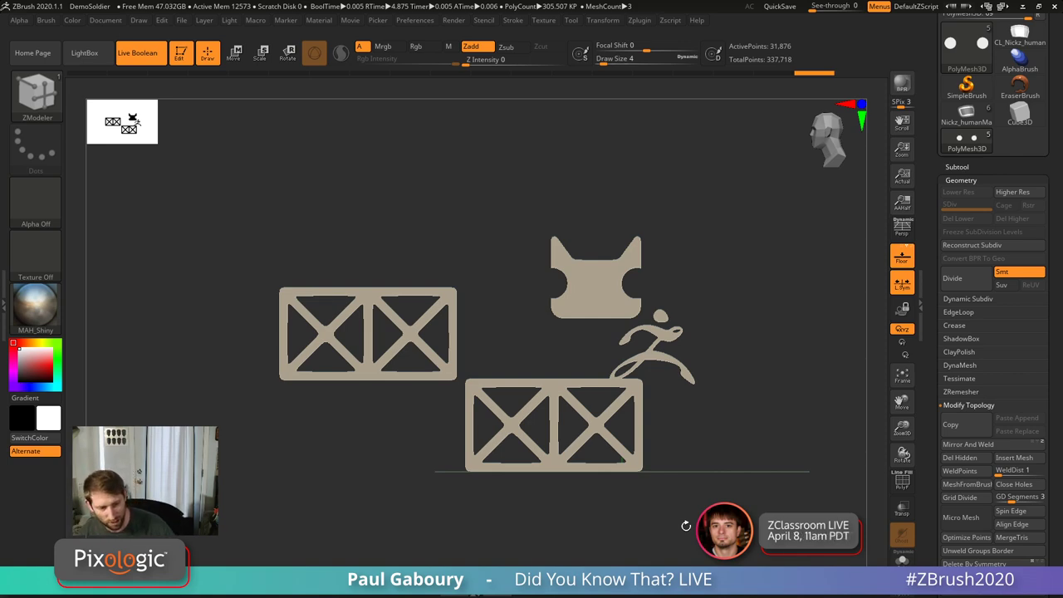
Step: Switch to Chrome and look through the plugin listings on the Pixologic plugins page, back up to the ZBrush 2020 section
{"action": "key", "text": "alt+Tab"}
{"action": "key", "text": "super"}
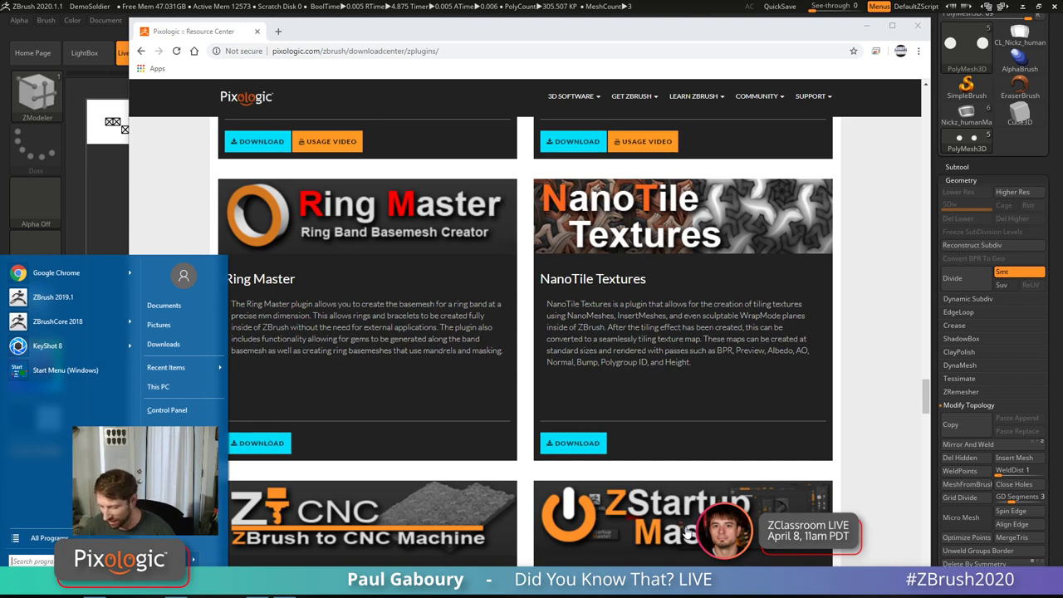
{"action": "left_click", "coordinate": [845, 381]}
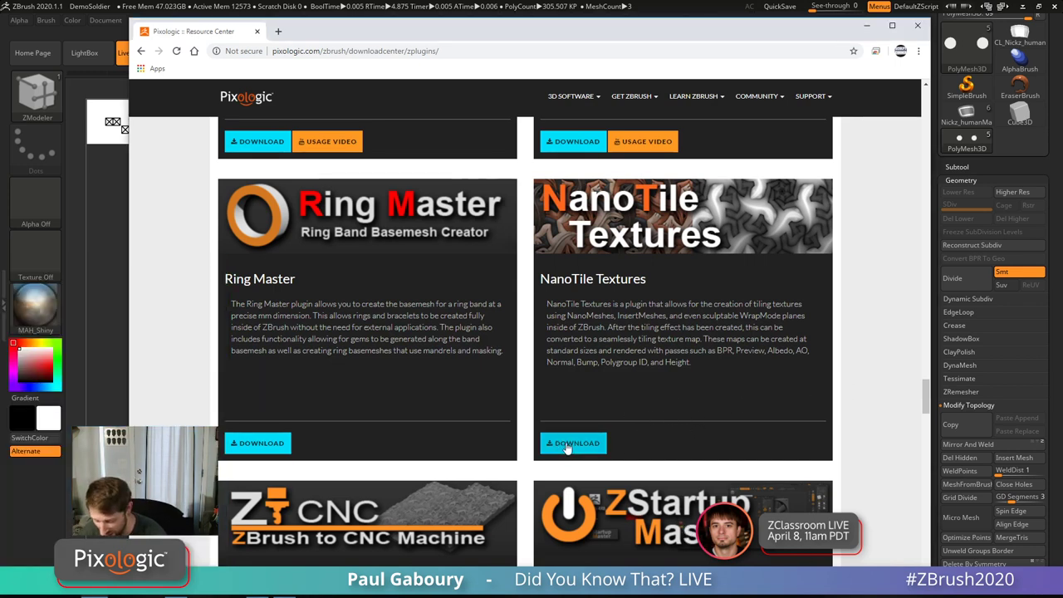
{"action": "scroll", "coordinate": [673, 432], "scroll_direction": "down", "scroll_amount": 1}
{"action": "scroll", "coordinate": [711, 424], "scroll_direction": "up", "scroll_amount": 2}
{"action": "scroll", "coordinate": [710, 423], "scroll_direction": "up", "scroll_amount": 15}
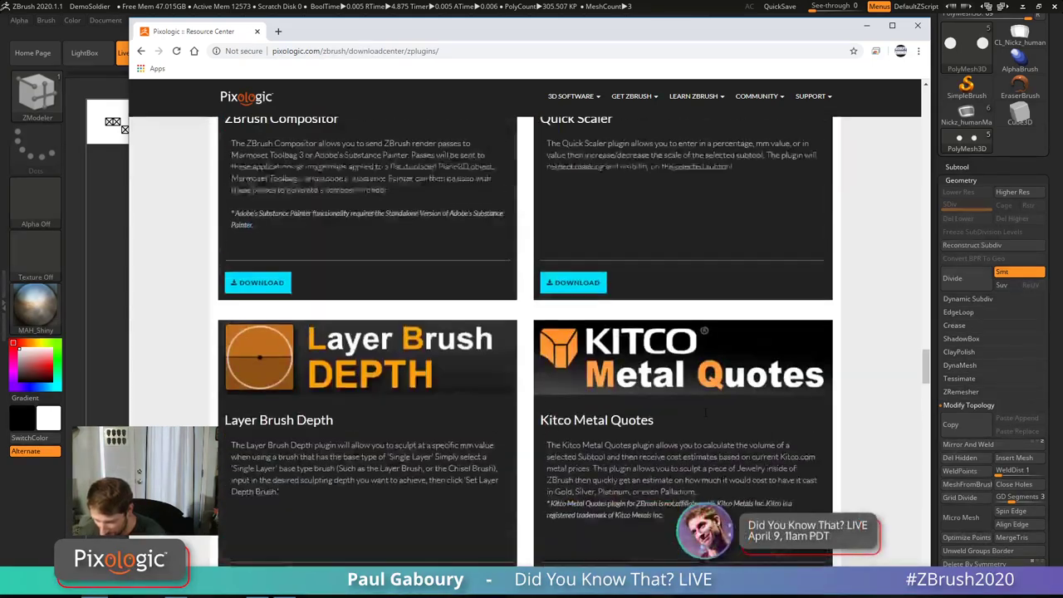
{"action": "scroll", "coordinate": [710, 424], "scroll_direction": "up", "scroll_amount": 12}
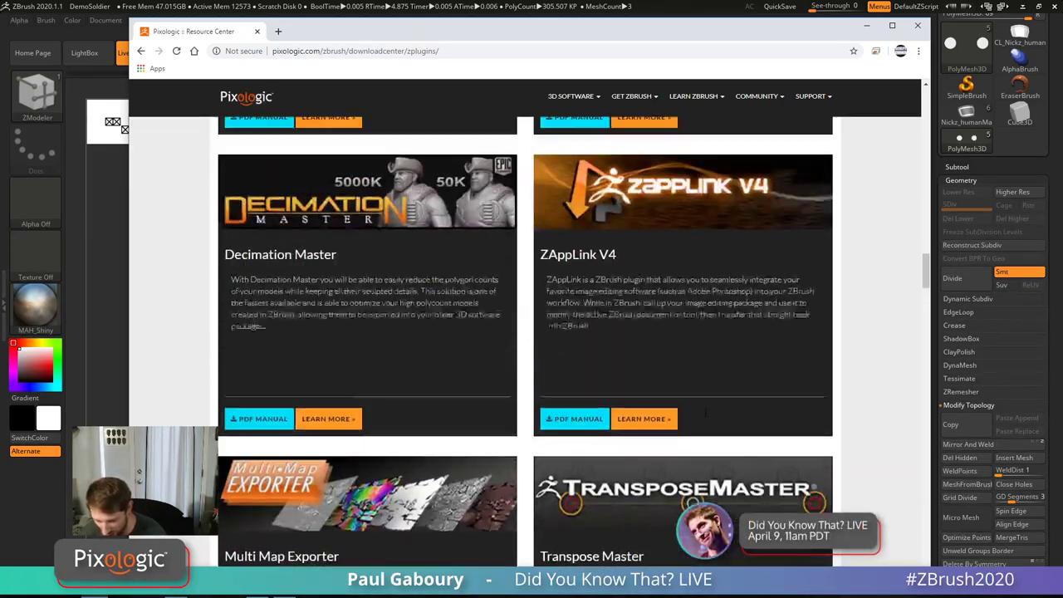
{"action": "scroll", "coordinate": [705, 412], "scroll_direction": "up", "scroll_amount": 15}
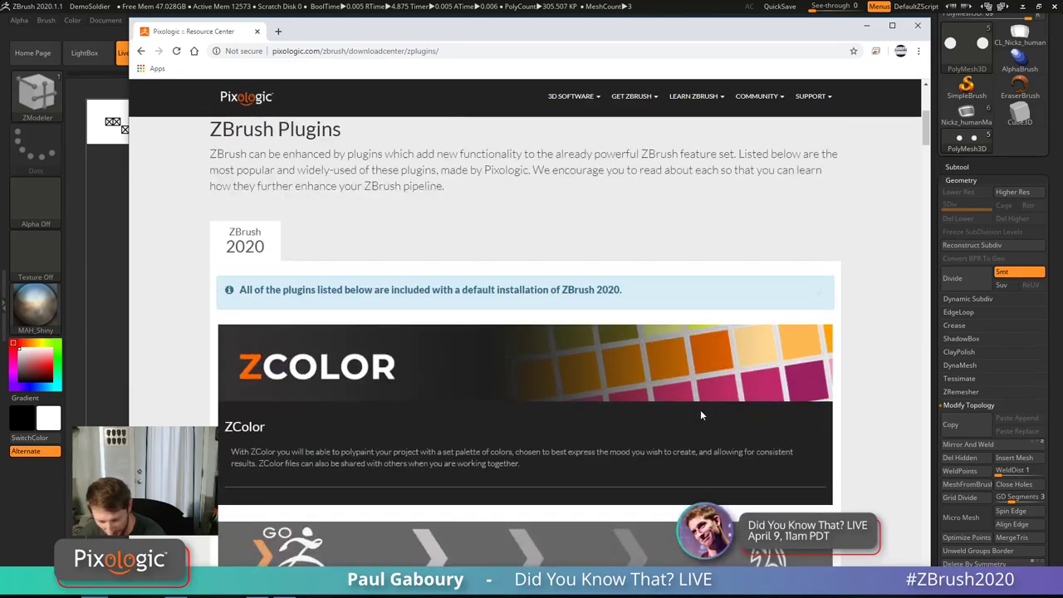
Step: Examine the plugin listings from PolyGroupIt down to the additional downloadable plugins ending with IMM Draw Size
{"action": "scroll", "coordinate": [704, 415], "scroll_direction": "up", "scroll_amount": 3}
{"action": "scroll", "coordinate": [702, 416], "scroll_direction": "down", "scroll_amount": 6}
{"action": "scroll", "coordinate": [703, 417], "scroll_direction": "down", "scroll_amount": 15}
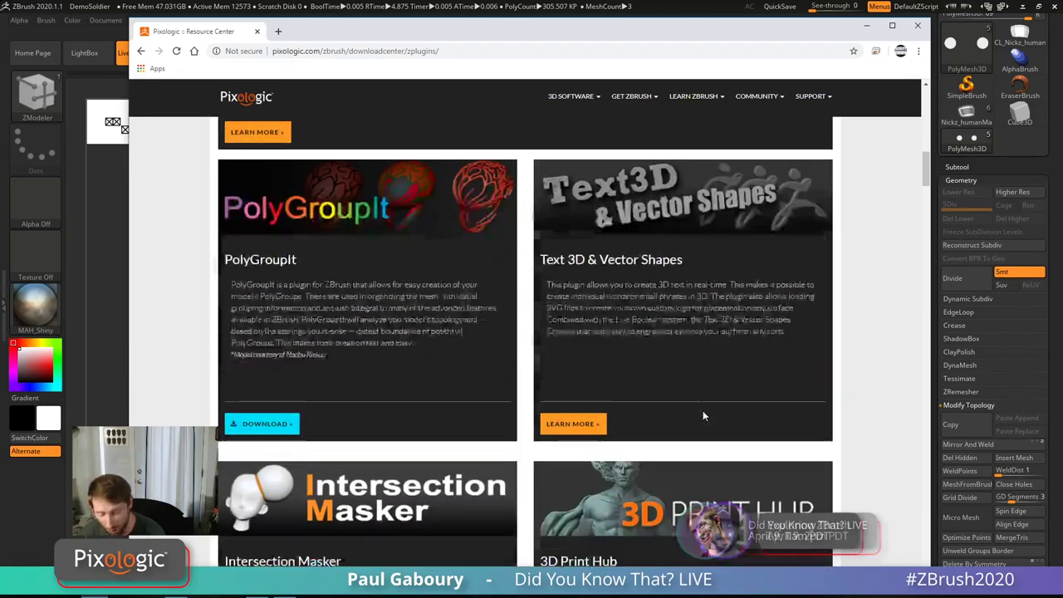
{"action": "scroll", "coordinate": [706, 418], "scroll_direction": "down", "scroll_amount": 15}
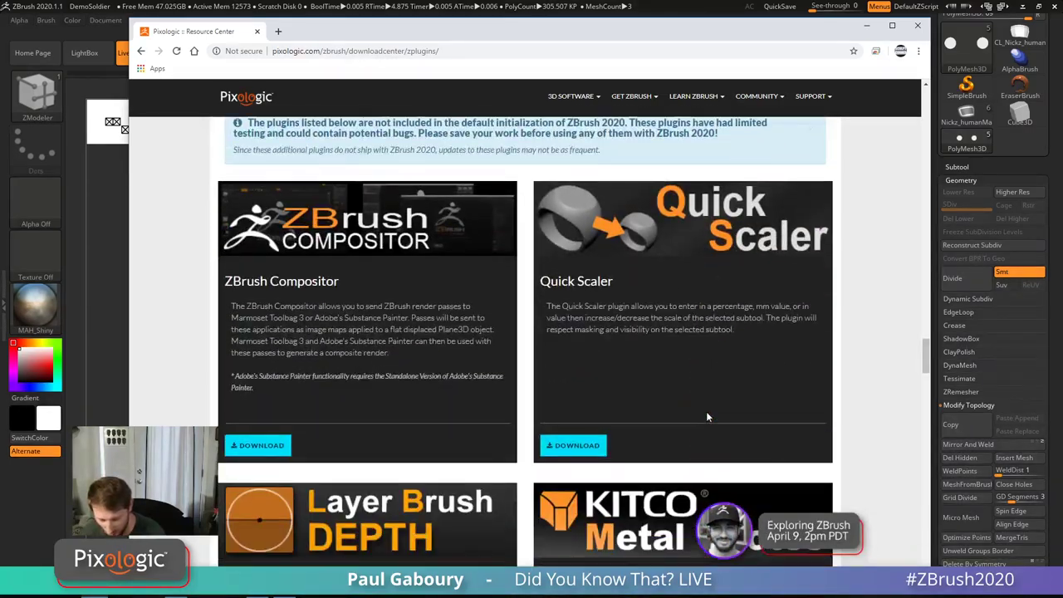
{"action": "scroll", "coordinate": [707, 417], "scroll_direction": "down", "scroll_amount": 10}
{"action": "scroll", "coordinate": [706, 417], "scroll_direction": "down", "scroll_amount": 15}
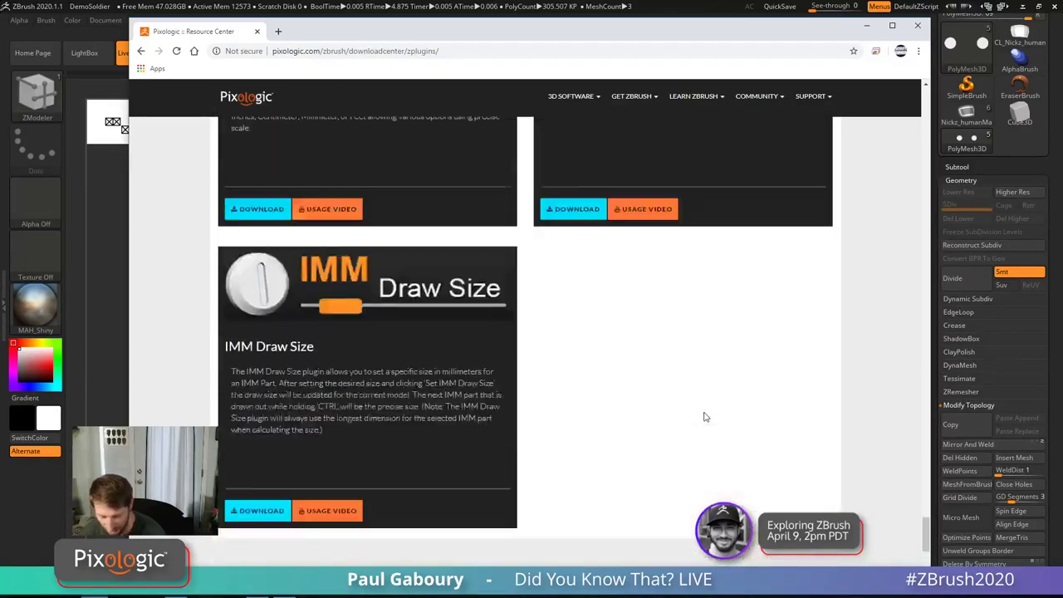
{"action": "scroll", "coordinate": [706, 417], "scroll_direction": "up", "scroll_amount": 10}
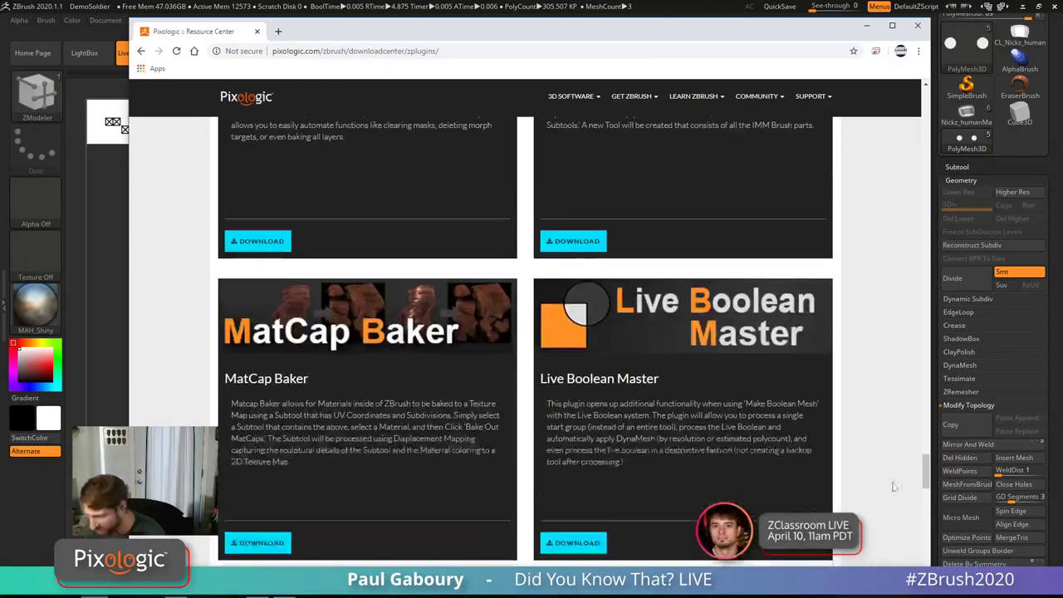
Step: Check the plugins included with ZBrush 2020 at the beginning of the page and return to ZBrush
{"action": "left_click_drag", "start_coordinate": [927, 462], "coordinate": [900, 68]}
{"action": "scroll", "coordinate": [664, 374], "scroll_direction": "down", "scroll_amount": 2}
{"action": "scroll", "coordinate": [699, 467], "scroll_direction": "down", "scroll_amount": 6}
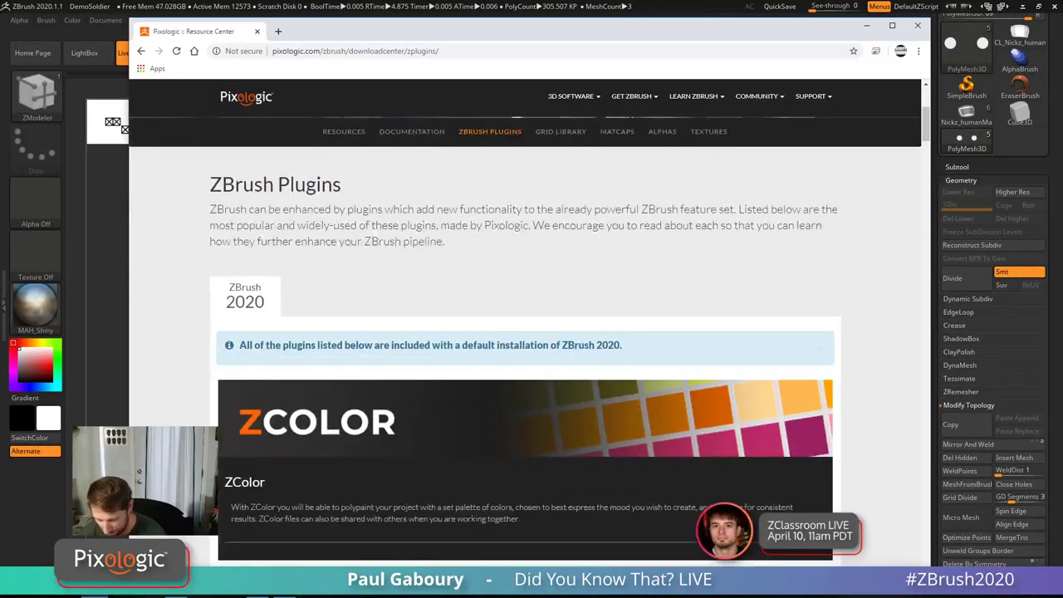
{"action": "scroll", "coordinate": [704, 474], "scroll_direction": "up", "scroll_amount": 3}
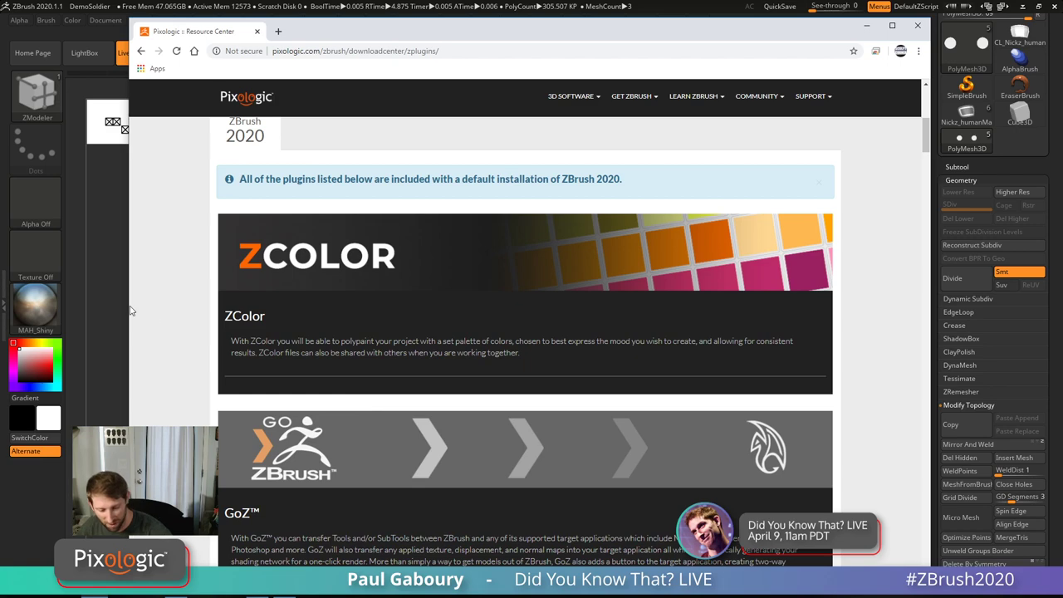
{"action": "left_click", "coordinate": [80, 290]}
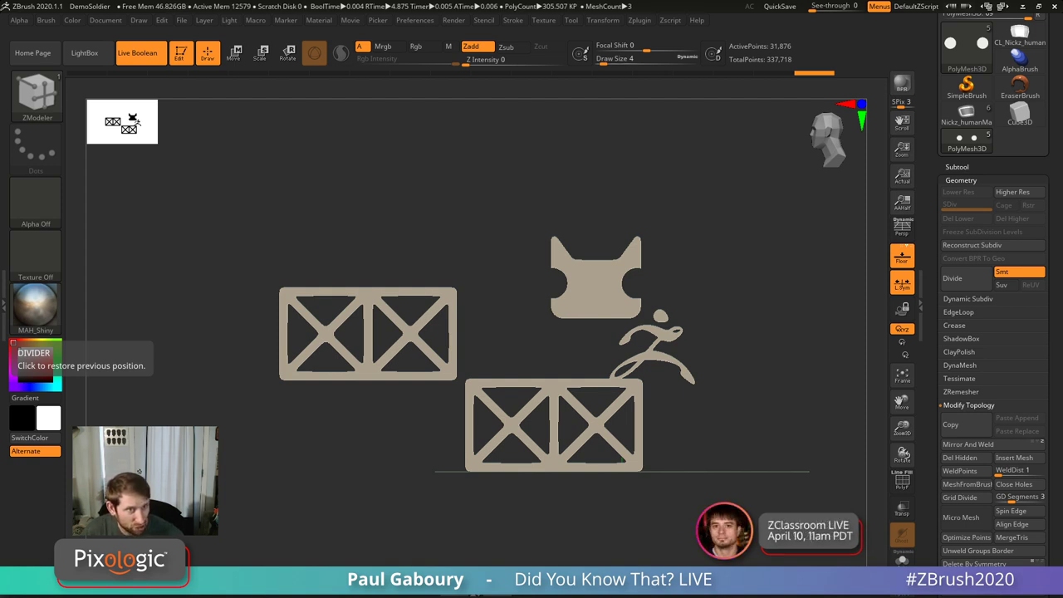
Step: Open the advanced power settings of the High performance plan from the Windows Control Panel
{"action": "left_click_drag", "start_coordinate": [0, 281], "coordinate": [470, 97]}
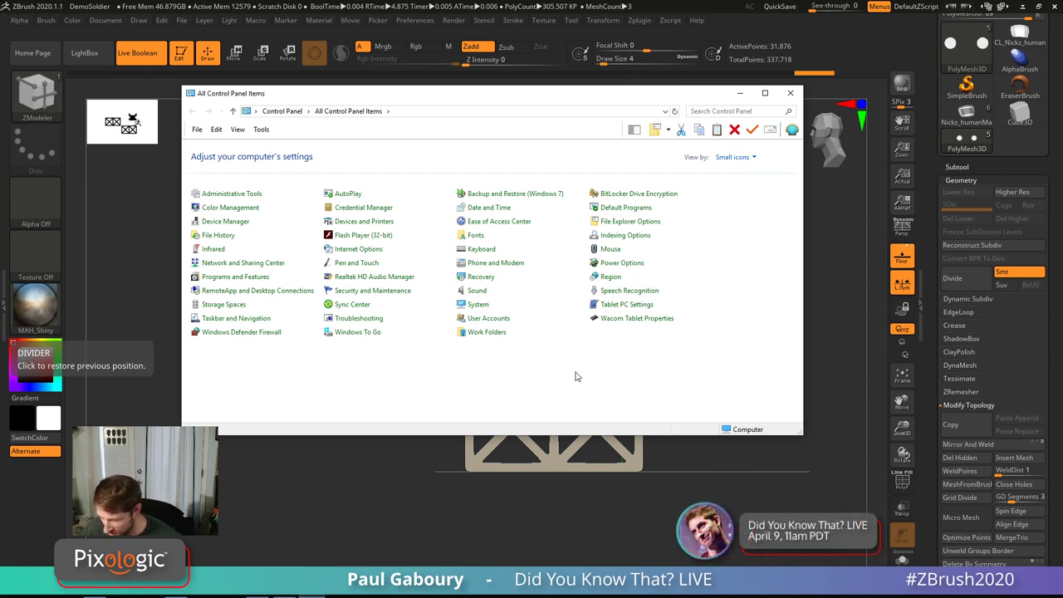
{"action": "left_click", "coordinate": [622, 263]}
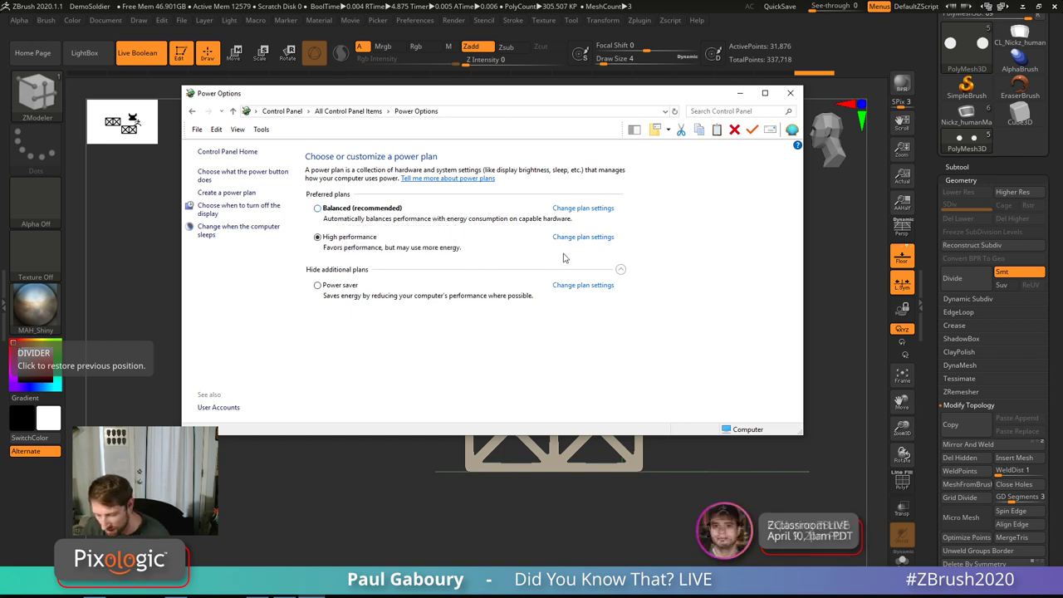
{"action": "left_click", "coordinate": [592, 239]}
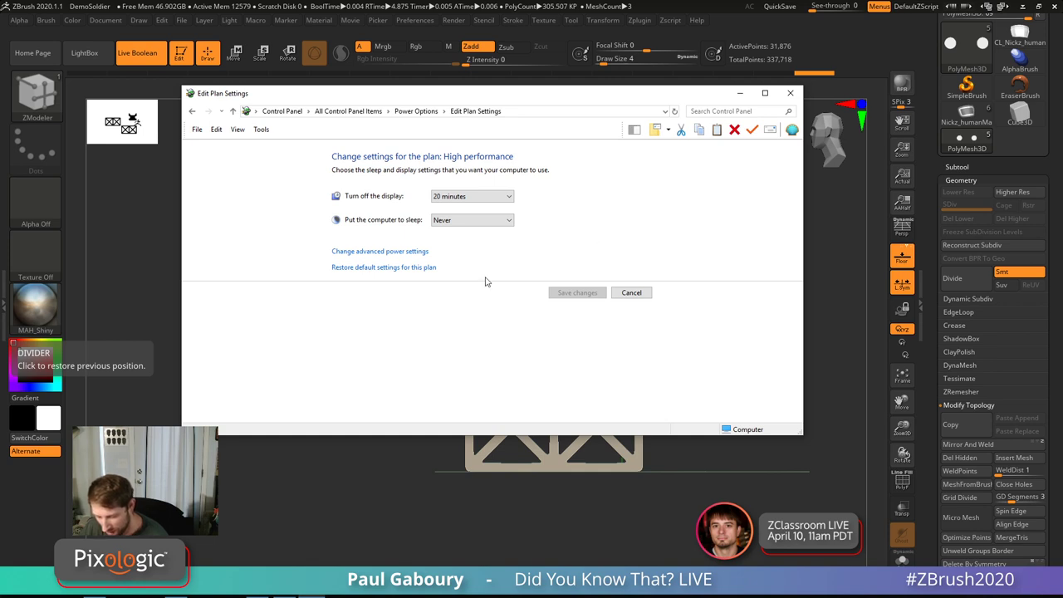
{"action": "left_click", "coordinate": [385, 253]}
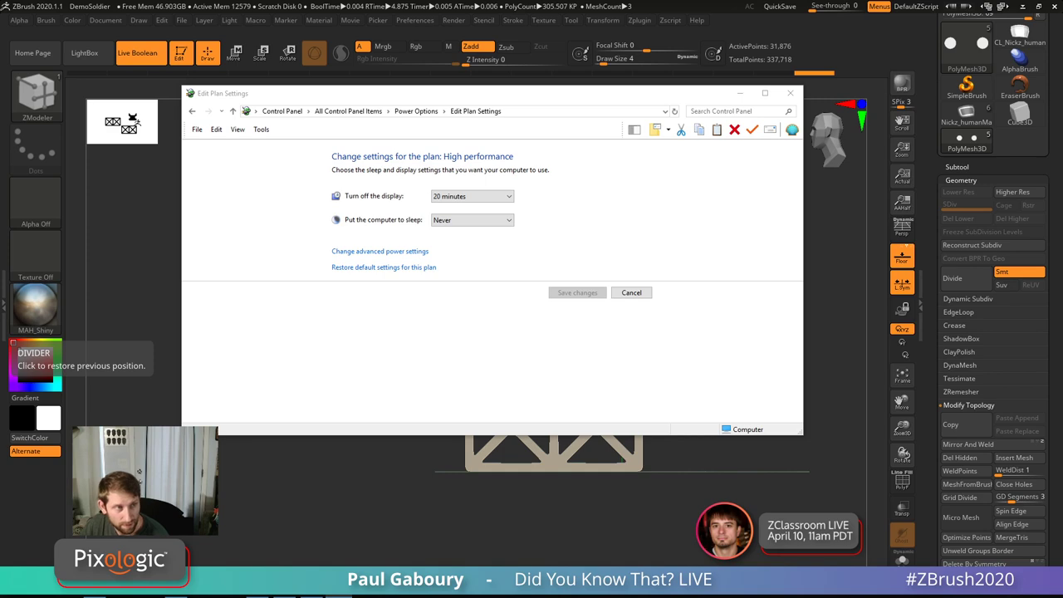
{"action": "left_click_drag", "start_coordinate": [0, 264], "coordinate": [536, 137]}
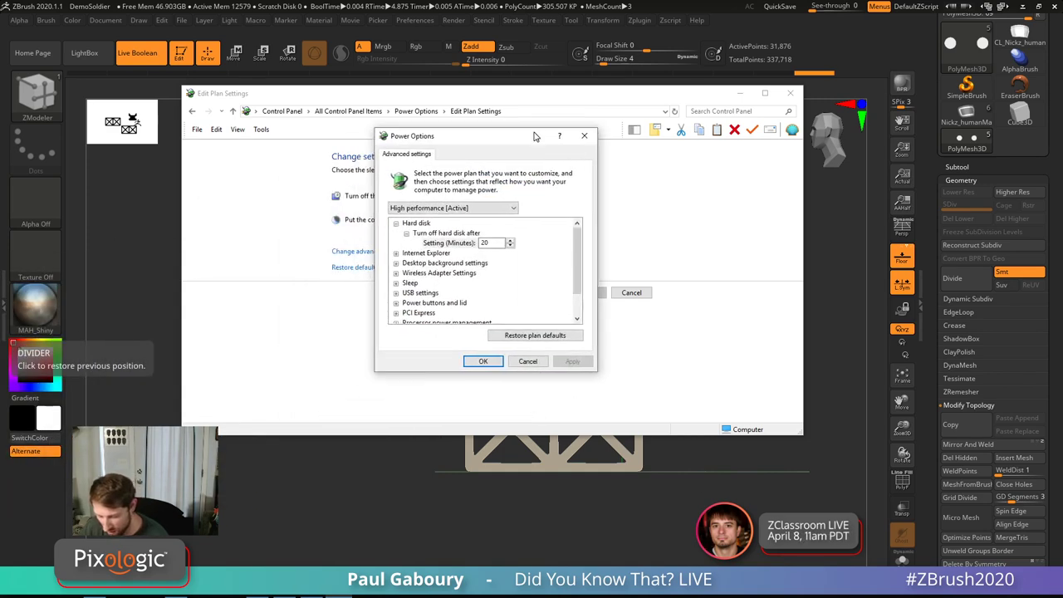
Step: Check the Maximum processor state under Processor power management, and dismiss the power settings to return to ZBrush
{"action": "scroll", "coordinate": [530, 270], "scroll_direction": "down", "scroll_amount": 1}
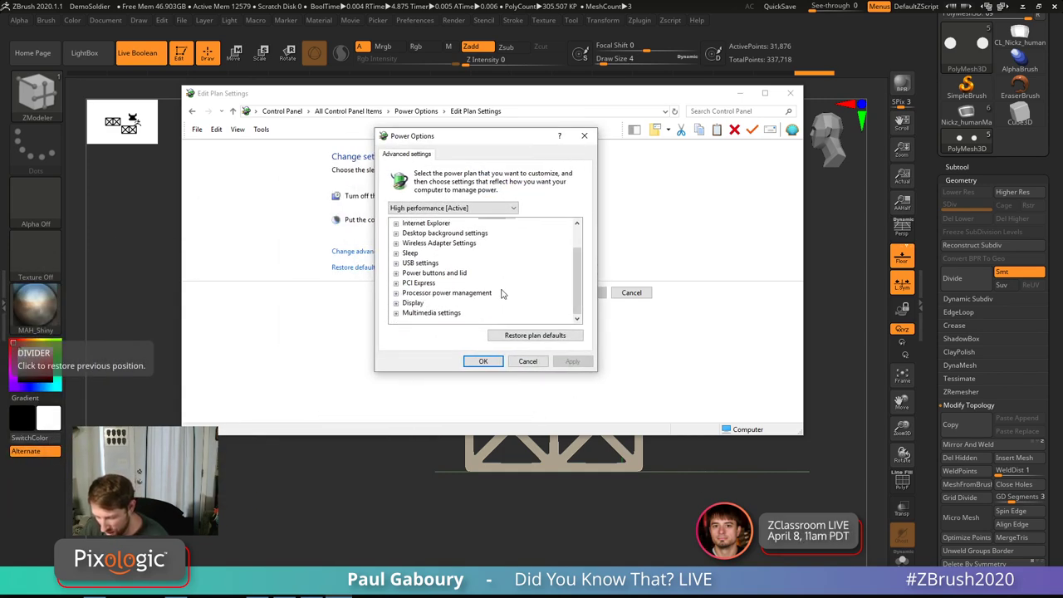
{"action": "left_click", "coordinate": [396, 293]}
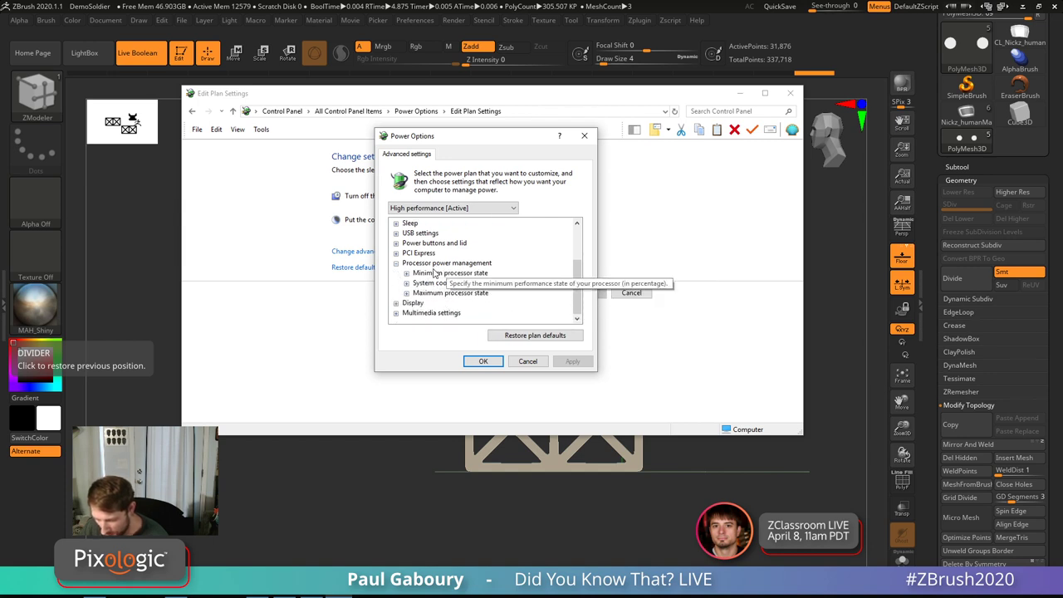
{"action": "left_click", "coordinate": [406, 293]}
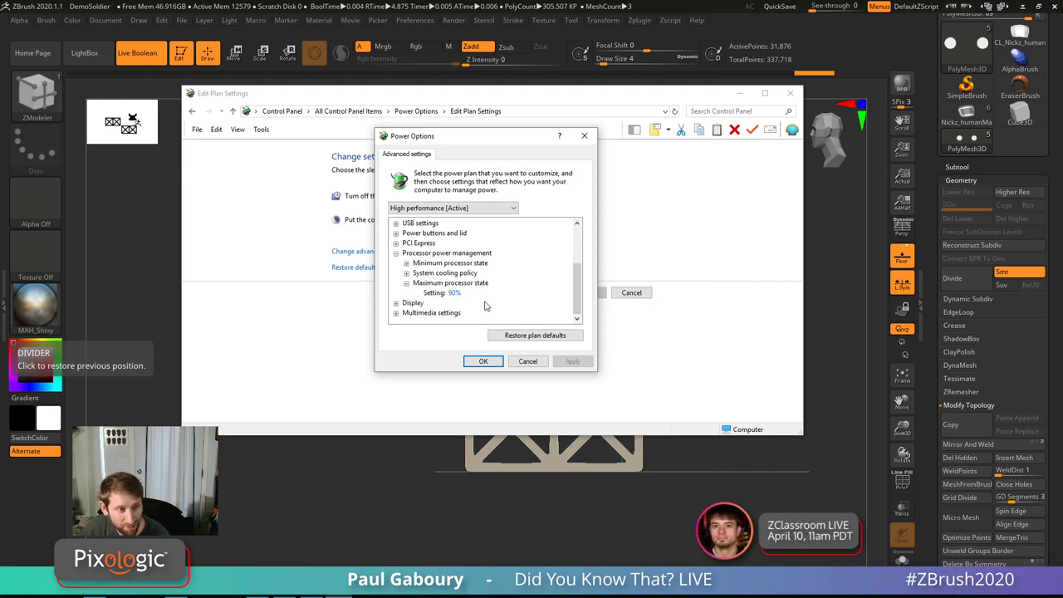
{"action": "left_click", "coordinate": [481, 361]}
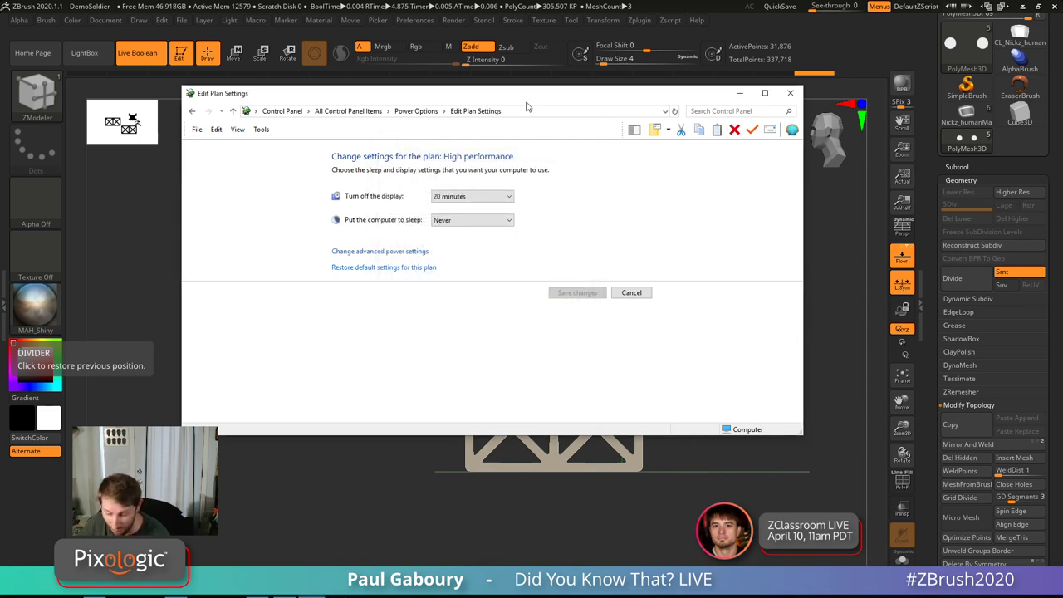
{"action": "left_click_drag", "start_coordinate": [527, 95], "coordinate": [0, 94]}
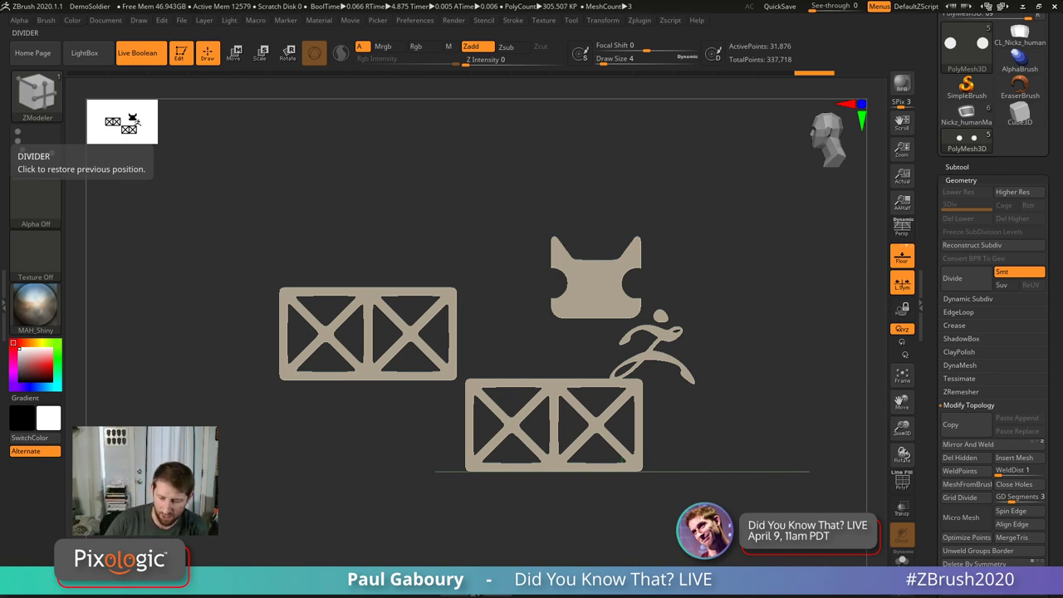
Step: Look at the ZModeler brush's Create options and expand its Curve settings
{"action": "left_click", "coordinate": [45, 20]}
{"action": "left_click", "coordinate": [155, 82]}
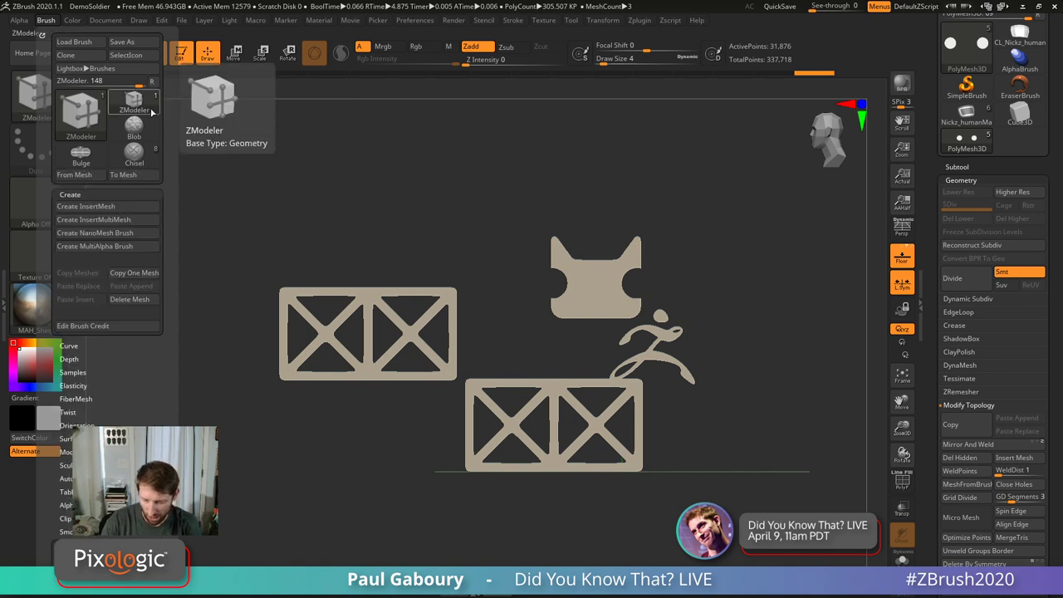
{"action": "left_click", "coordinate": [77, 194]}
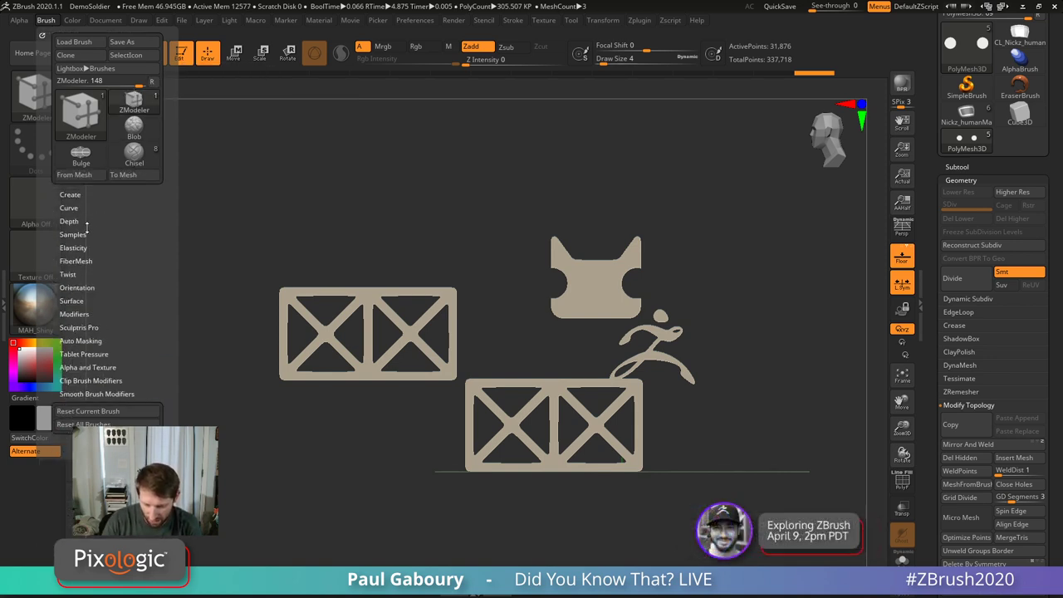
{"action": "left_click", "coordinate": [70, 208]}
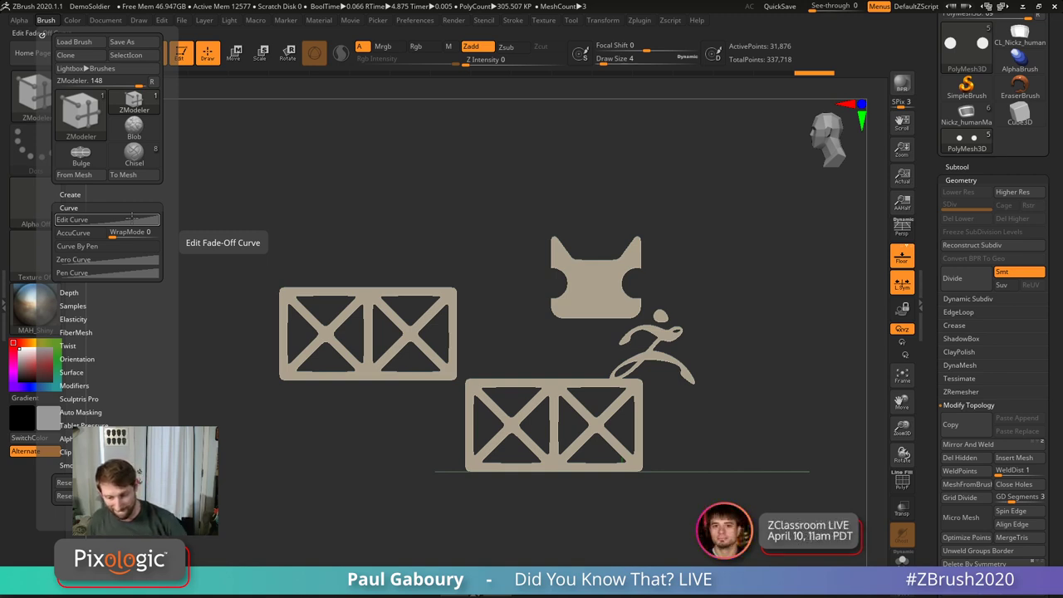
Step: Select the ClayBuildup brush and expand its Edit Curve graph
{"action": "key", "text": "b"}
{"action": "key", "text": "c"}
{"action": "key", "text": "b"}
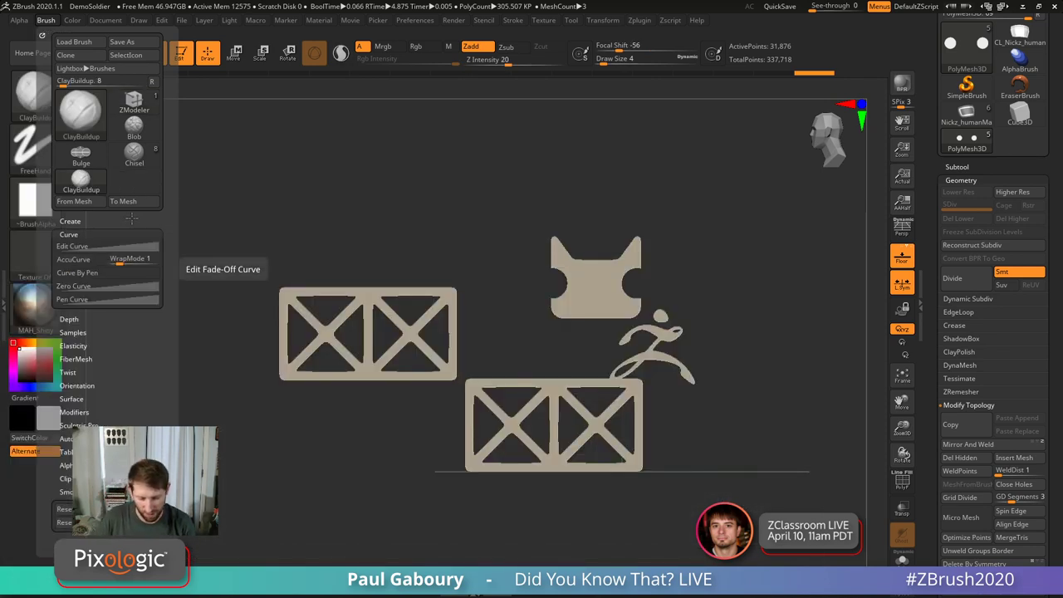
{"action": "left_click", "coordinate": [107, 246]}
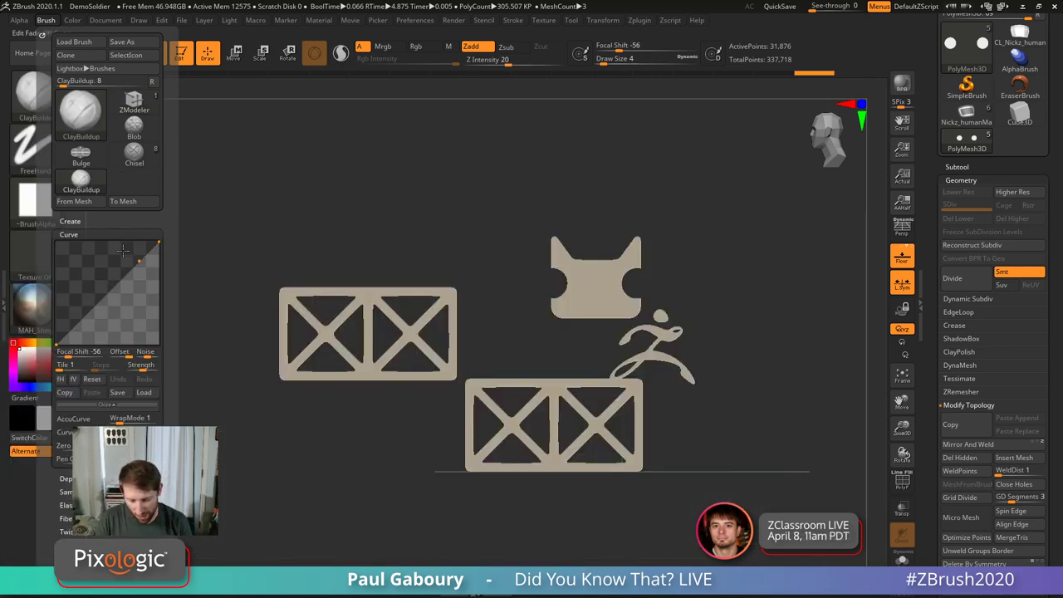
Step: Examine the ClayBuildup brush's Pen Curve, Zero Curve and AccuCurve options, and leave the brush settings
{"action": "key", "text": "ctrl"}
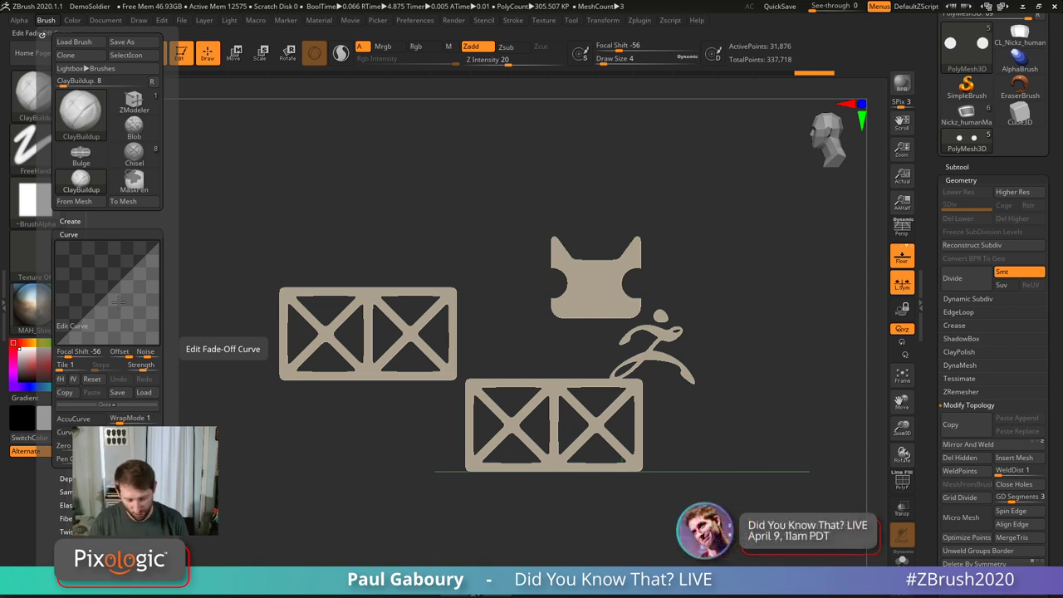
{"action": "left_click", "coordinate": [63, 446]}
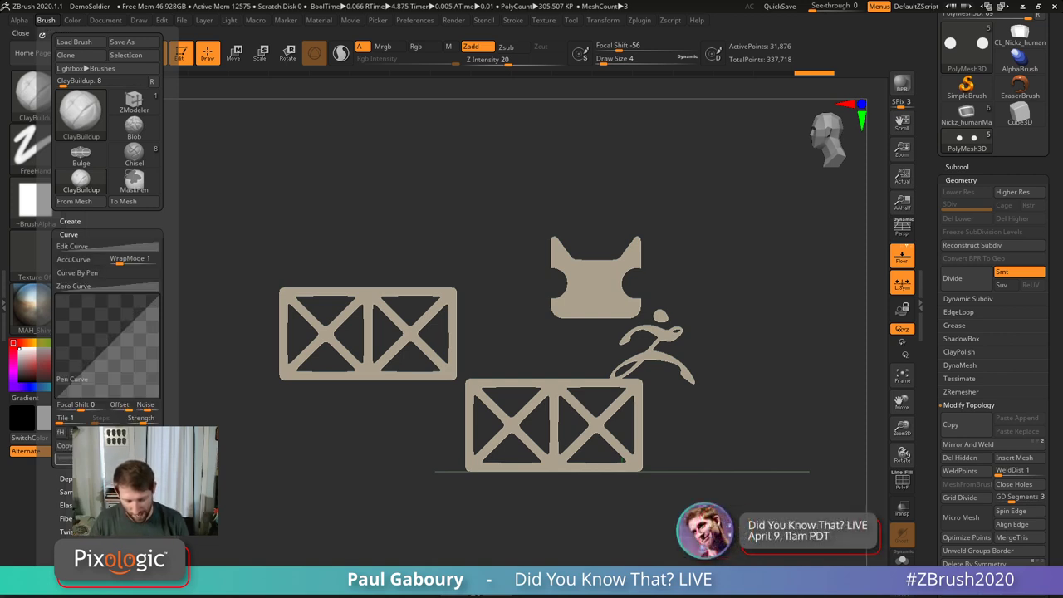
{"action": "left_click", "coordinate": [119, 285]}
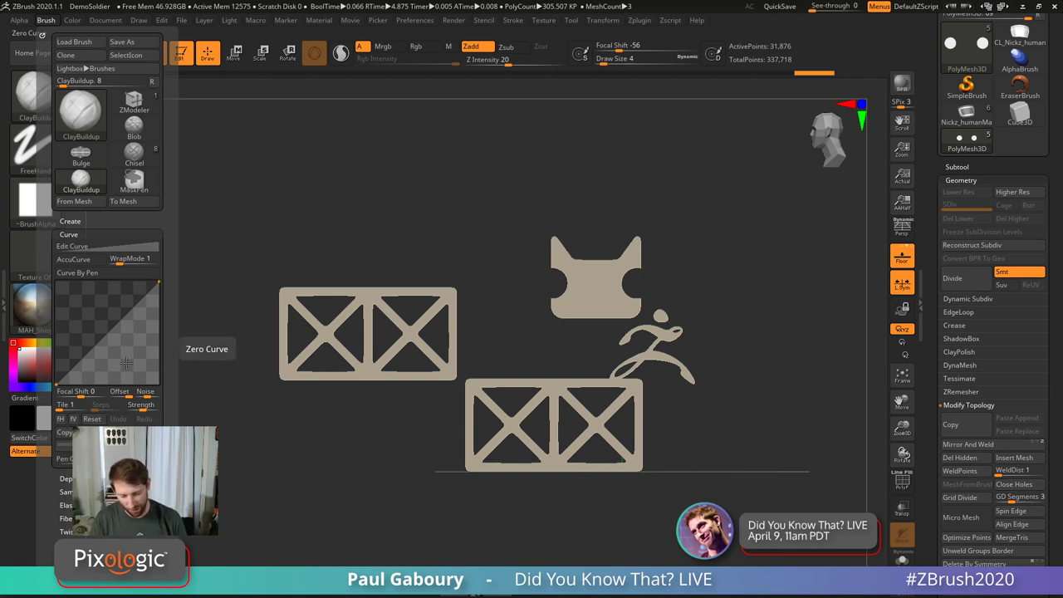
{"action": "left_click", "coordinate": [65, 444]}
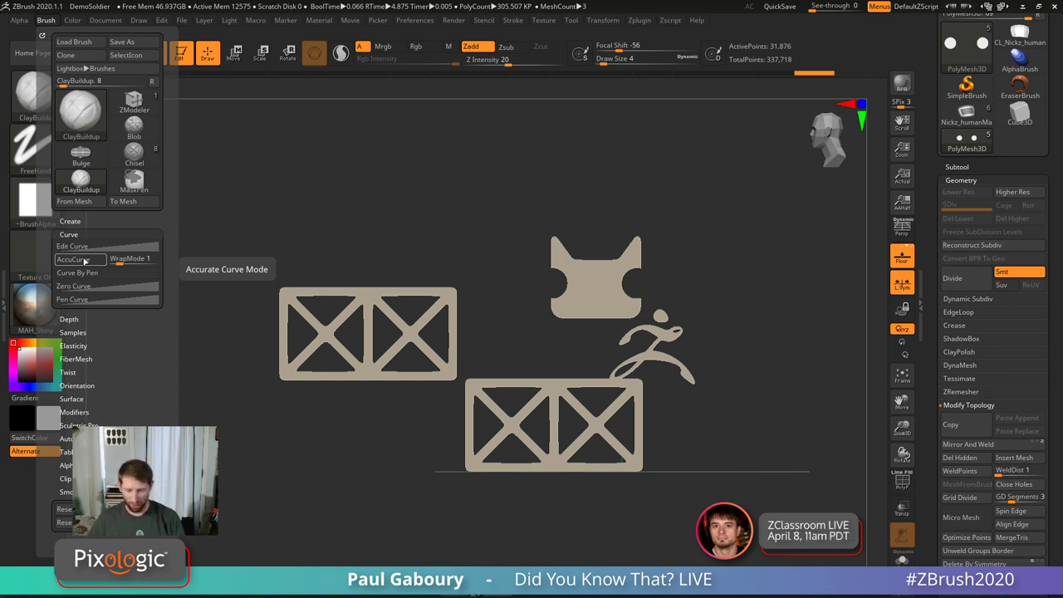
{"action": "key", "text": "ctrl"}
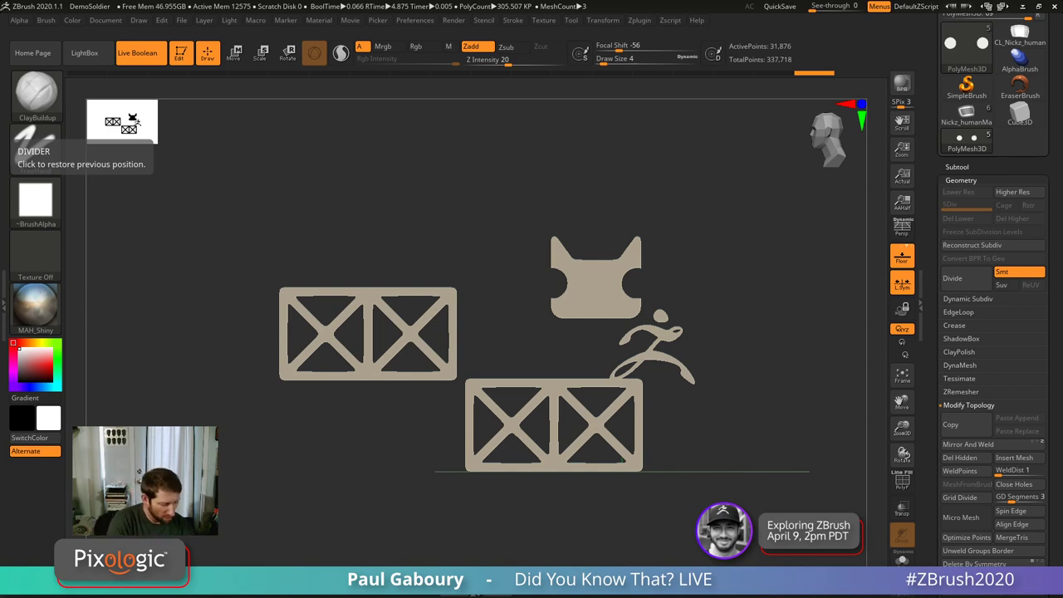
Step: Switch to the web browser, open the zbrushlive.com site, and toggle the sound of the embedded live stream
{"action": "key", "text": "alt+Tab"}
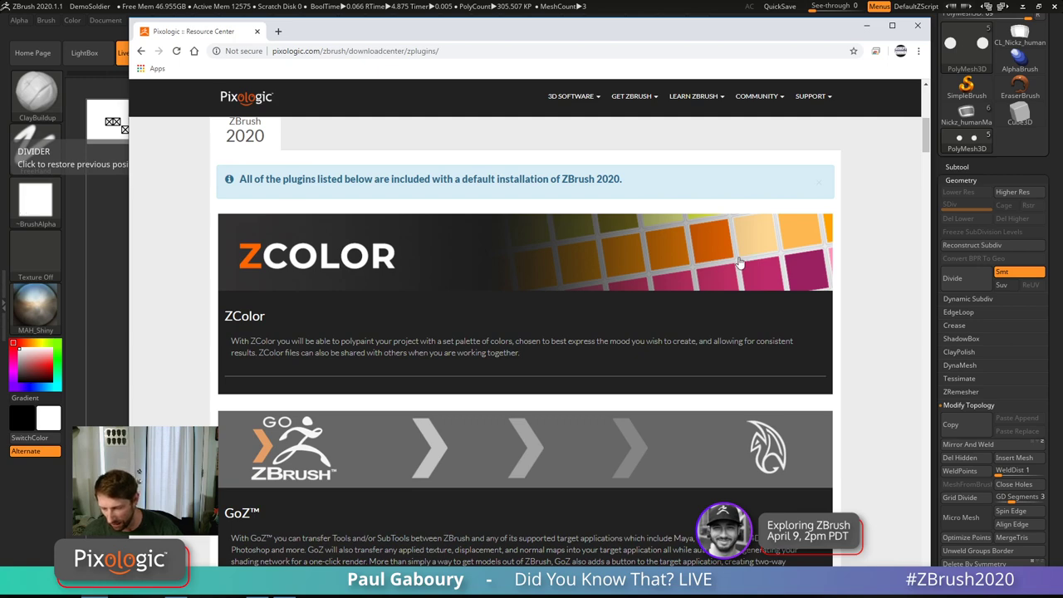
{"action": "left_click", "coordinate": [447, 49]}
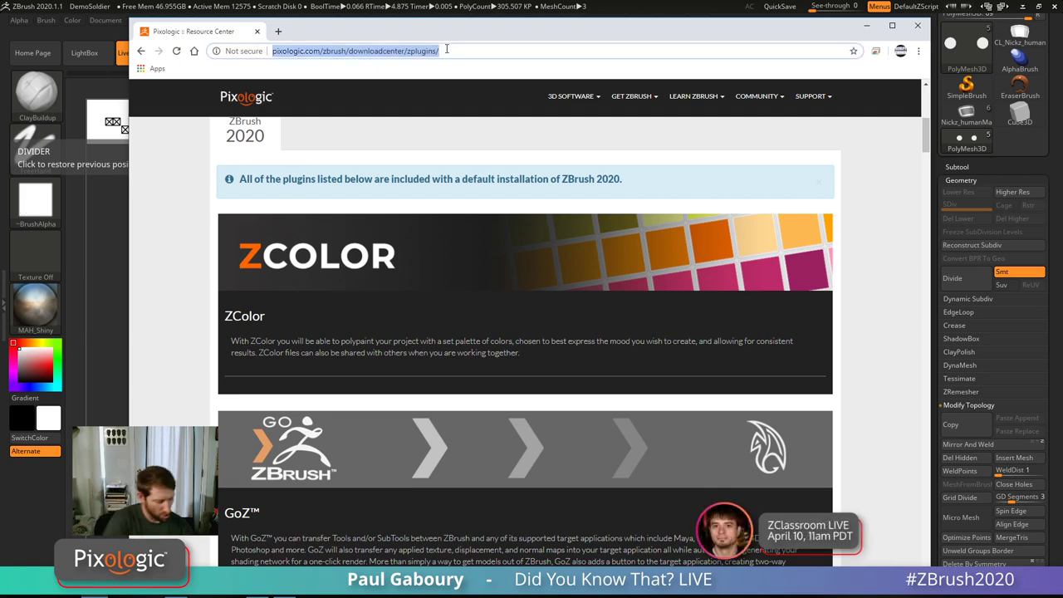
{"action": "type", "text": "zbrushlive.com"}
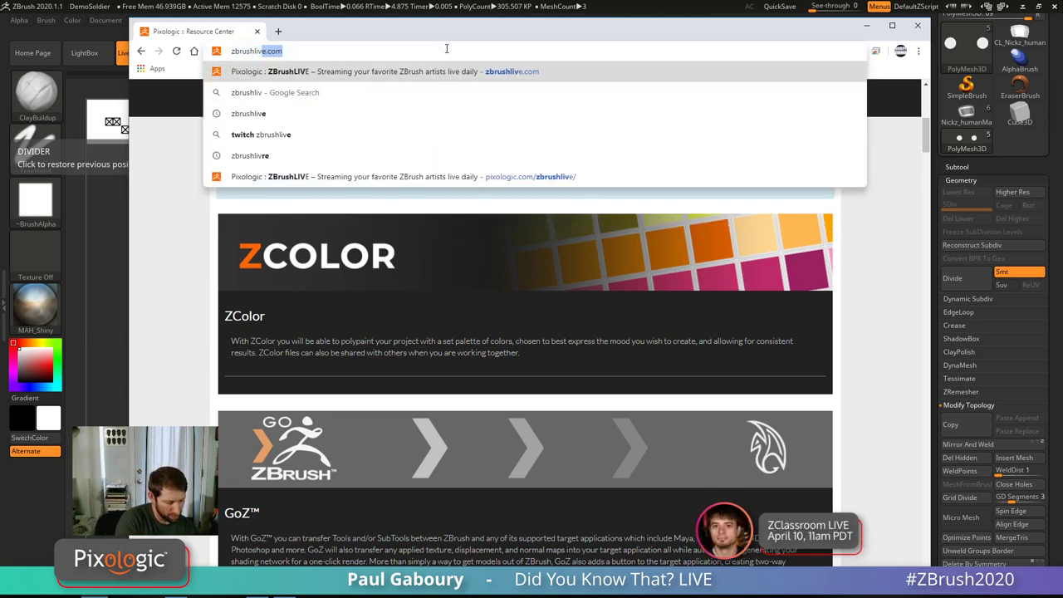
{"action": "key", "text": "Return"}
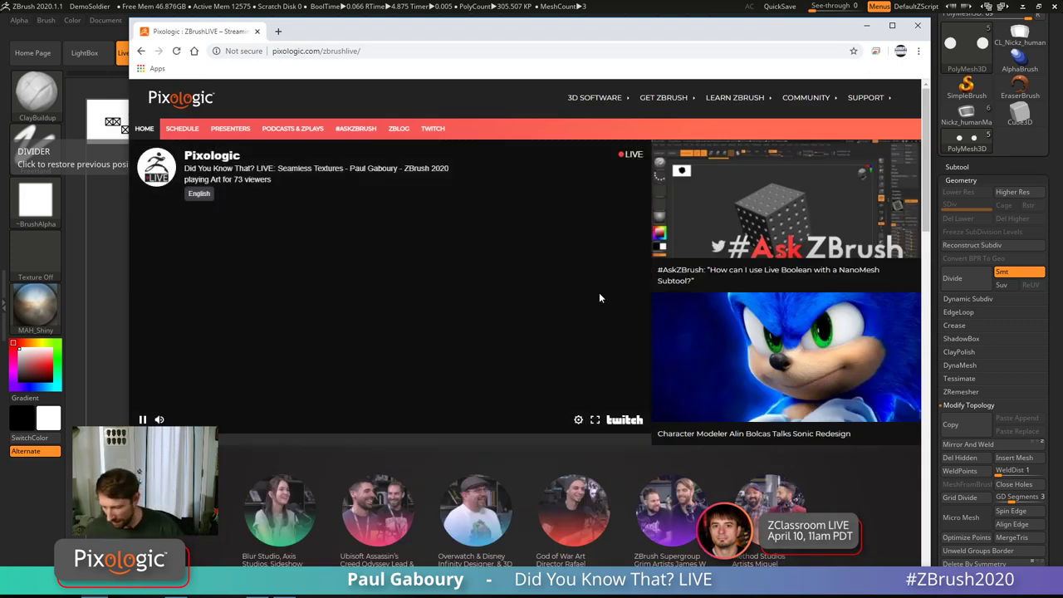
{"action": "left_click", "coordinate": [160, 420]}
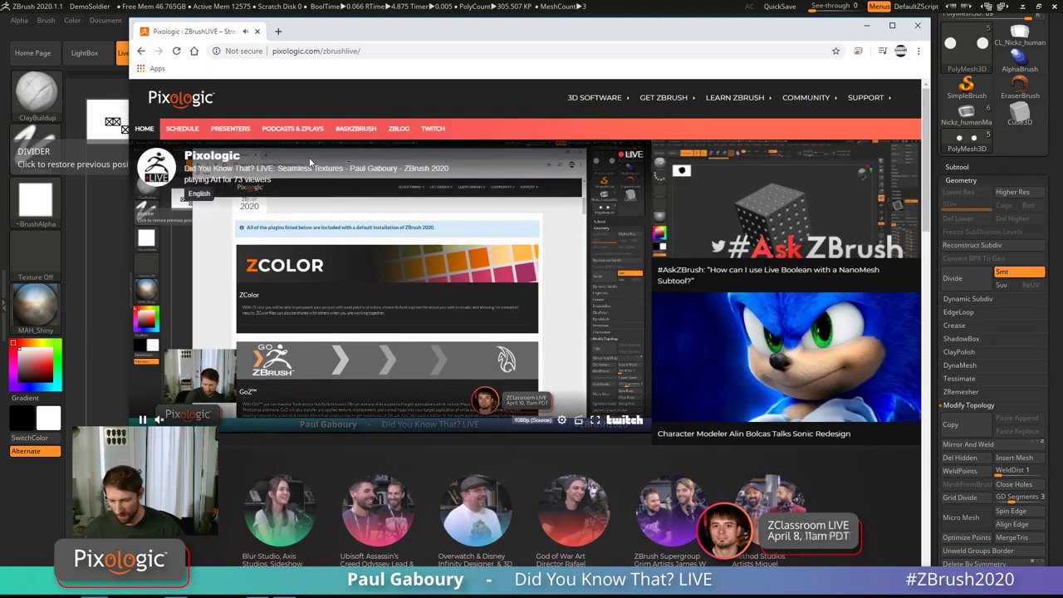
Step: Open the ZBrushLIVE schedule and examine the broadcast calendar entries from April 7 to April 9, 2020
{"action": "left_click", "coordinate": [182, 128]}
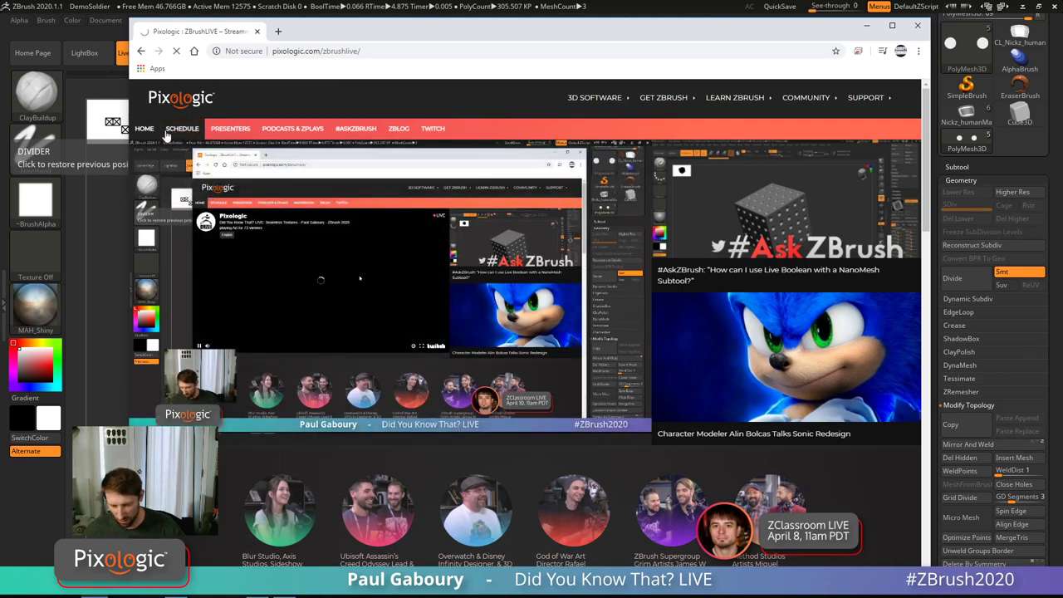
{"action": "scroll", "coordinate": [578, 377], "scroll_direction": "down", "scroll_amount": 3}
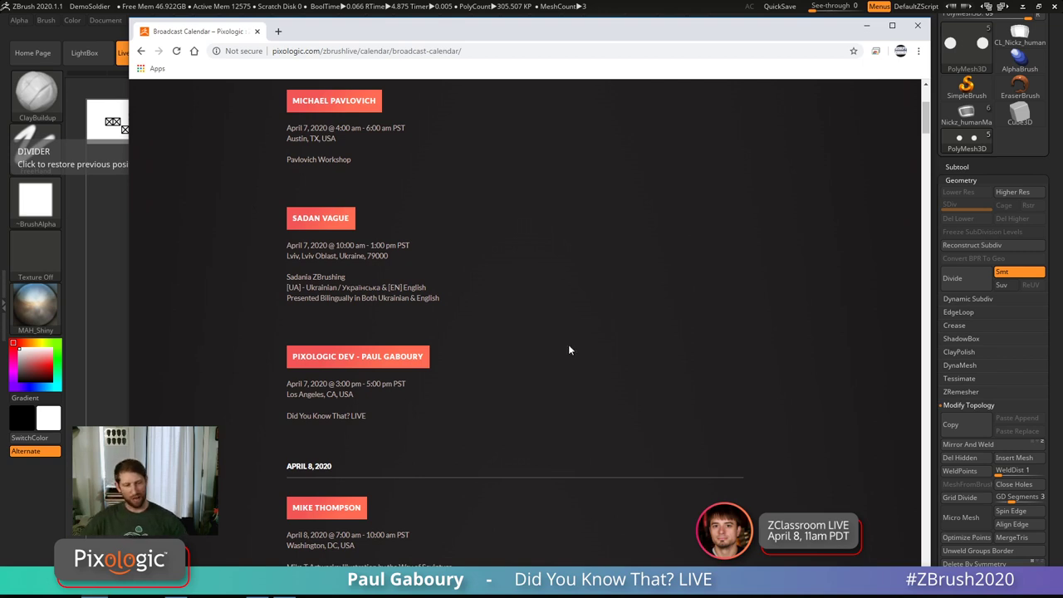
{"action": "scroll", "coordinate": [570, 347], "scroll_direction": "down", "scroll_amount": 1}
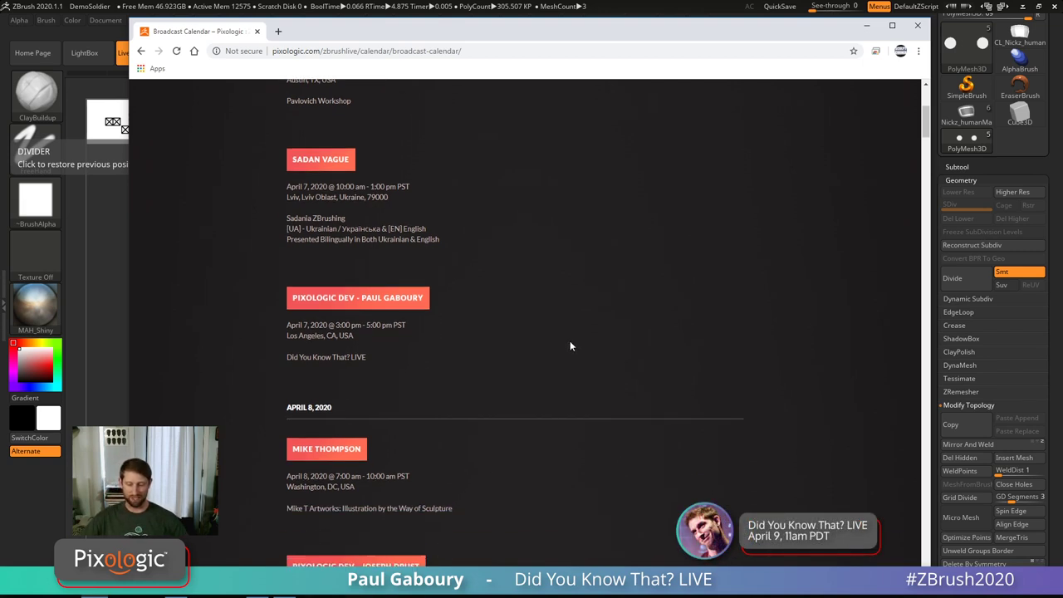
{"action": "scroll", "coordinate": [570, 345], "scroll_direction": "down", "scroll_amount": 2}
{"action": "scroll", "coordinate": [571, 341], "scroll_direction": "down", "scroll_amount": 9}
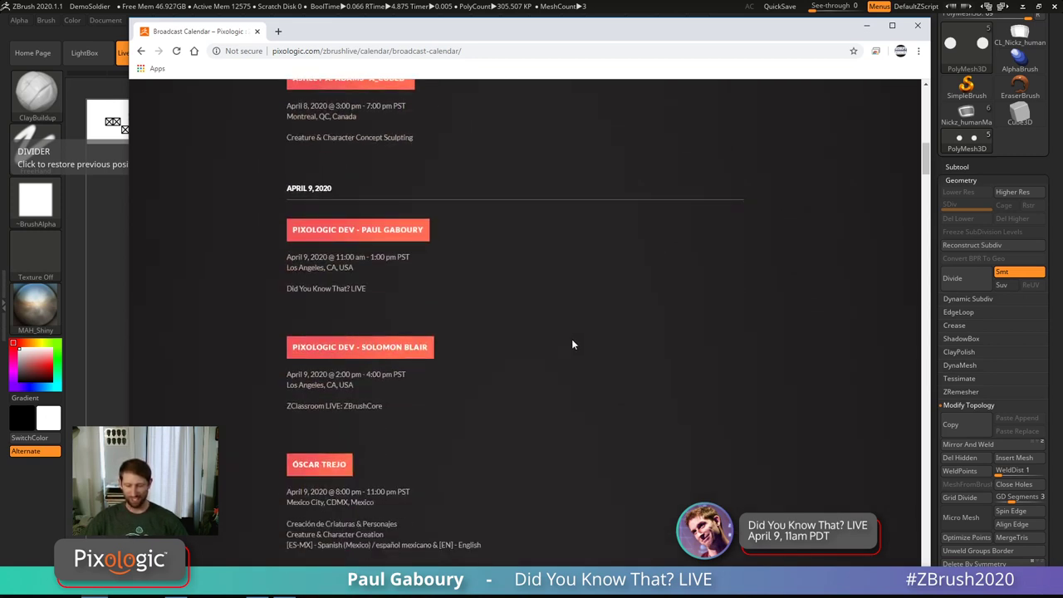
{"action": "left_click_drag", "start_coordinate": [359, 407], "coordinate": [272, 371]}
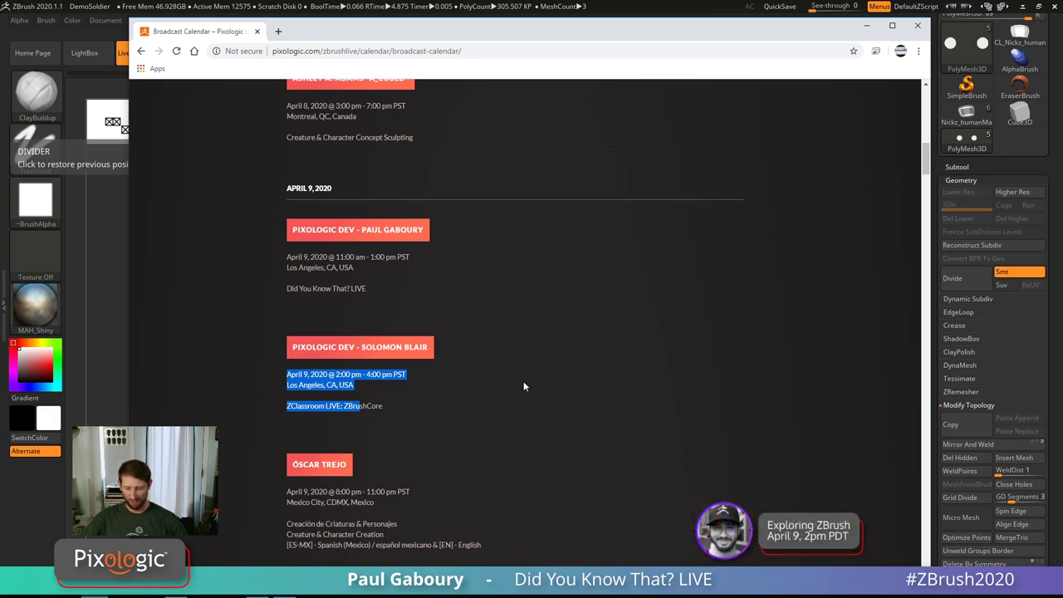
{"action": "scroll", "coordinate": [522, 384], "scroll_direction": "down", "scroll_amount": 2}
{"action": "scroll", "coordinate": [522, 383], "scroll_direction": "up", "scroll_amount": 3}
{"action": "scroll", "coordinate": [522, 383], "scroll_direction": "up", "scroll_amount": 7}
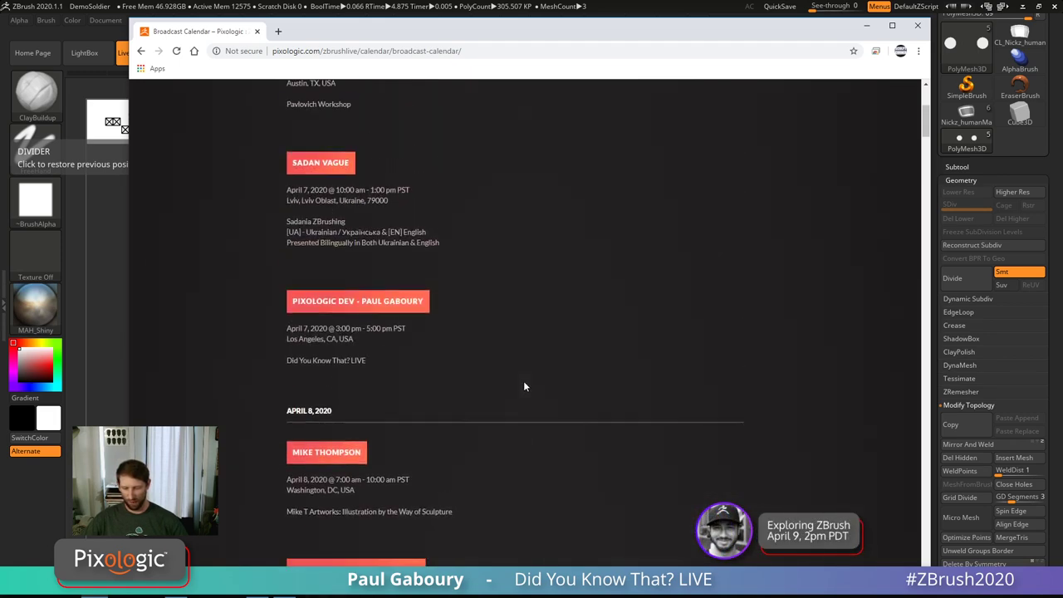
{"action": "scroll", "coordinate": [524, 383], "scroll_direction": "up", "scroll_amount": 2}
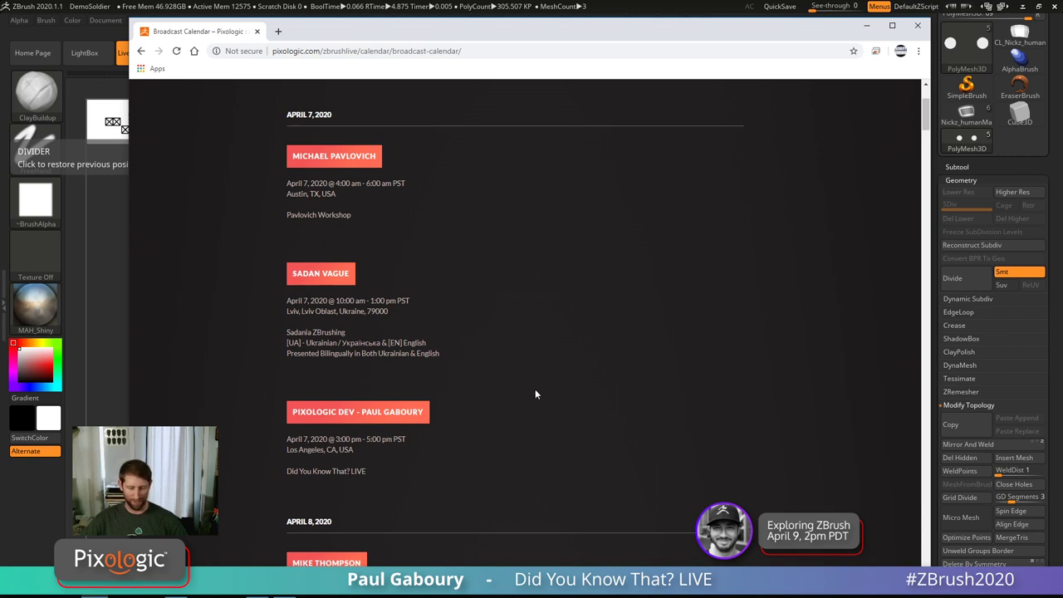
{"action": "scroll", "coordinate": [534, 394], "scroll_direction": "down", "scroll_amount": 2}
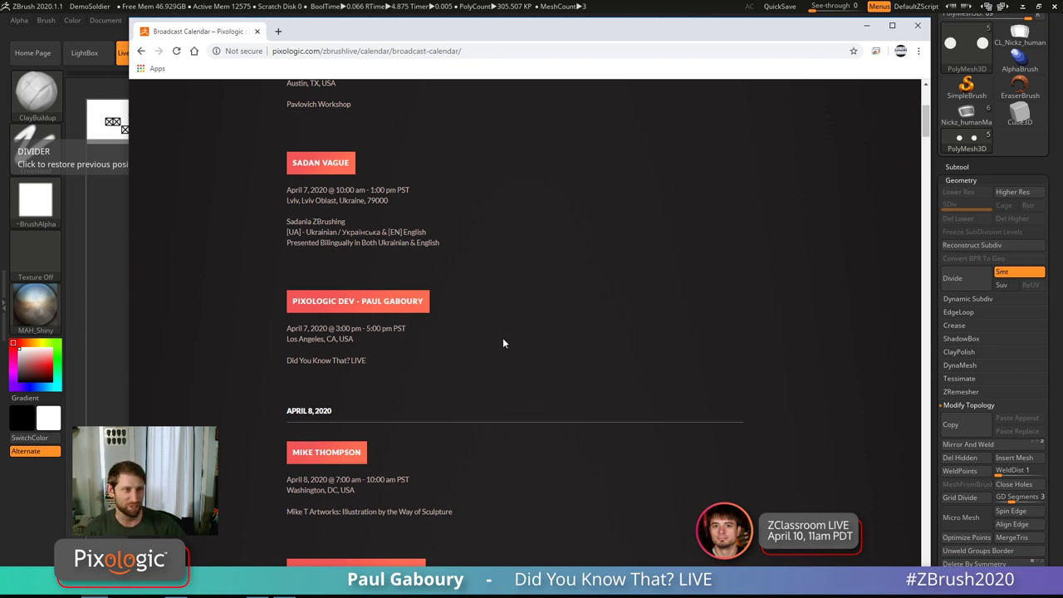
{"action": "scroll", "coordinate": [489, 343], "scroll_direction": "up", "scroll_amount": 2}
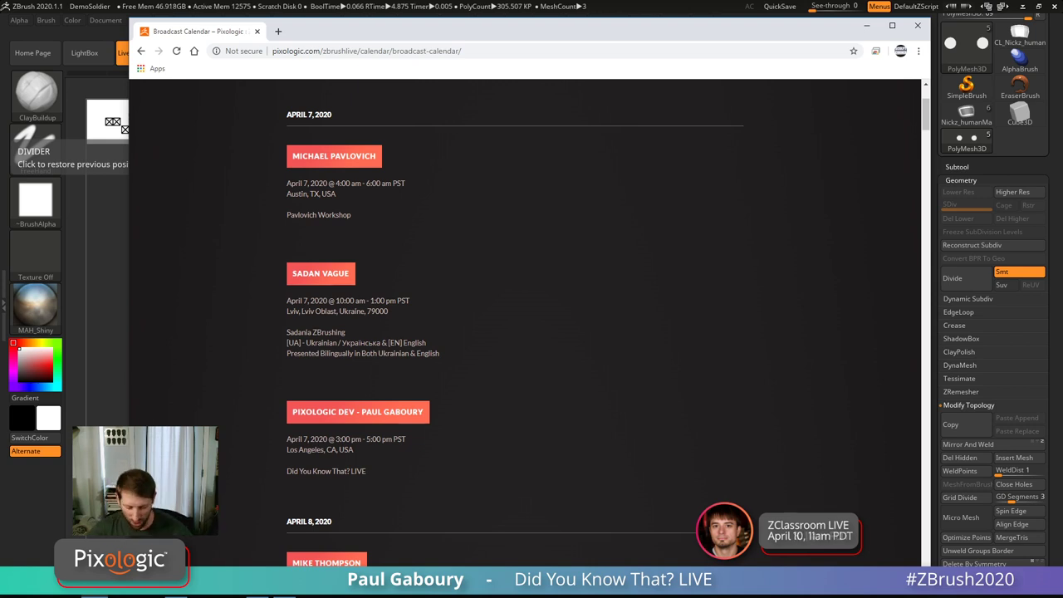
Step: Return to ZBrush and load the DynaMesh_Sphere_32 project from LightBox
{"action": "left_click", "coordinate": [269, 586]}
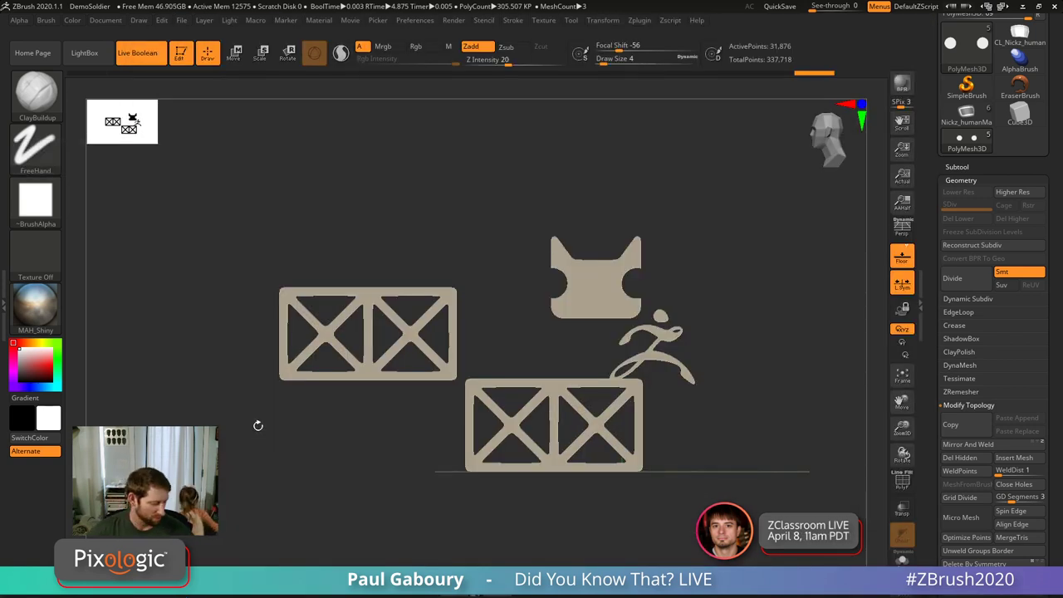
{"action": "key", "text": "comma"}
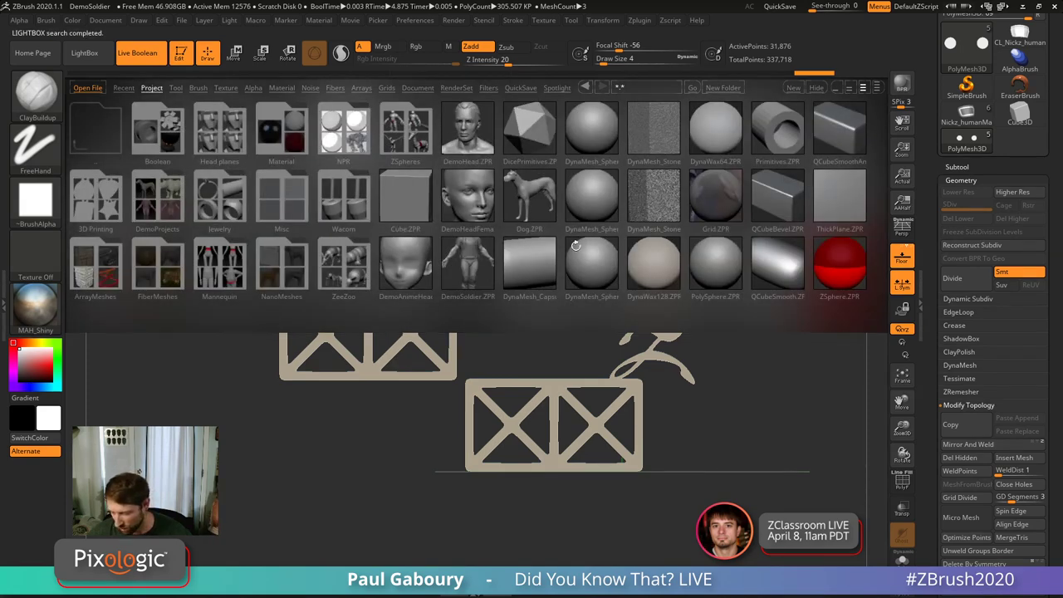
{"action": "double_click", "coordinate": [588, 196]}
{"action": "left_click", "coordinate": [572, 331]}
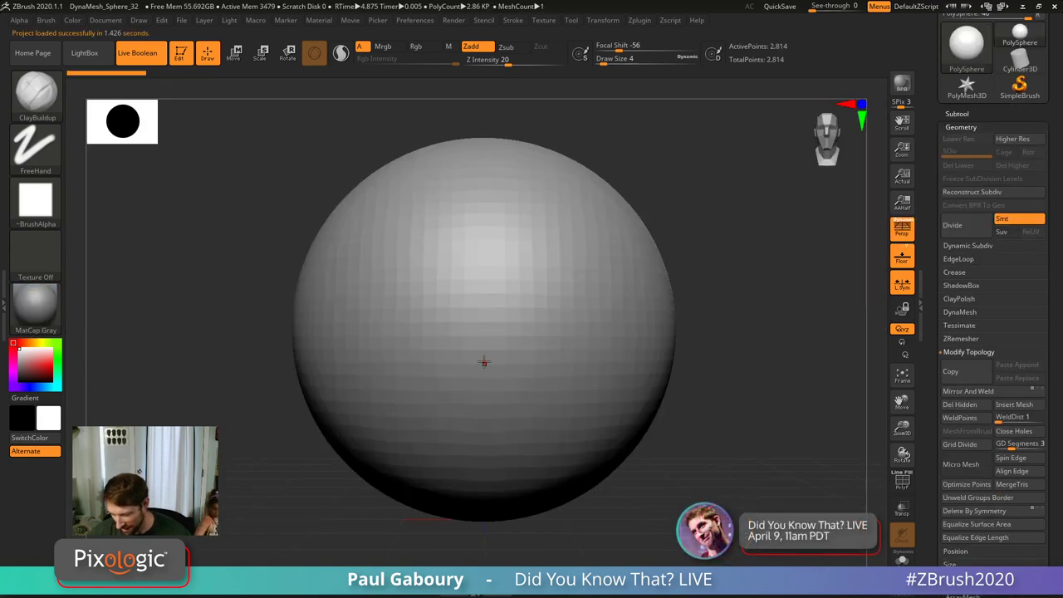
{"action": "mouse_move", "coordinate": [758, 479]}
{"action": "left_mouse_down", "text": "alt"}
{"action": "mouse_move", "coordinate": [665, 424]}
{"action": "mouse_move", "coordinate": [686, 426]}
{"action": "left_mouse_up", "text": "alt"}
Step: Select the IMM Curve brush and display its insert meshes in the IMM Viewer
{"action": "key", "text": "s"}
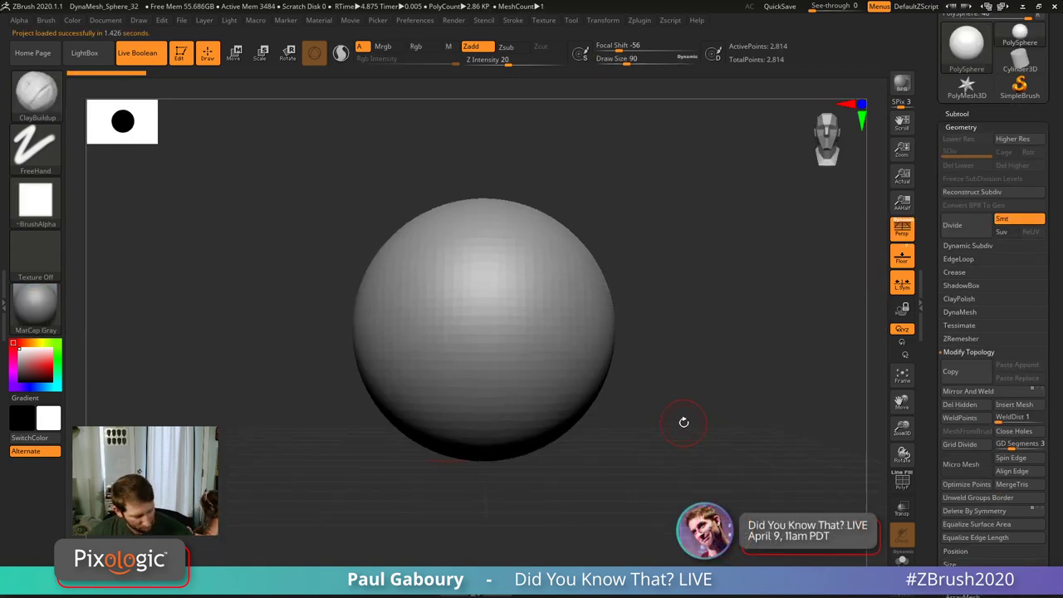
{"action": "key", "text": "b"}
{"action": "key", "text": "i"}
{"action": "left_click", "coordinate": [496, 418]}
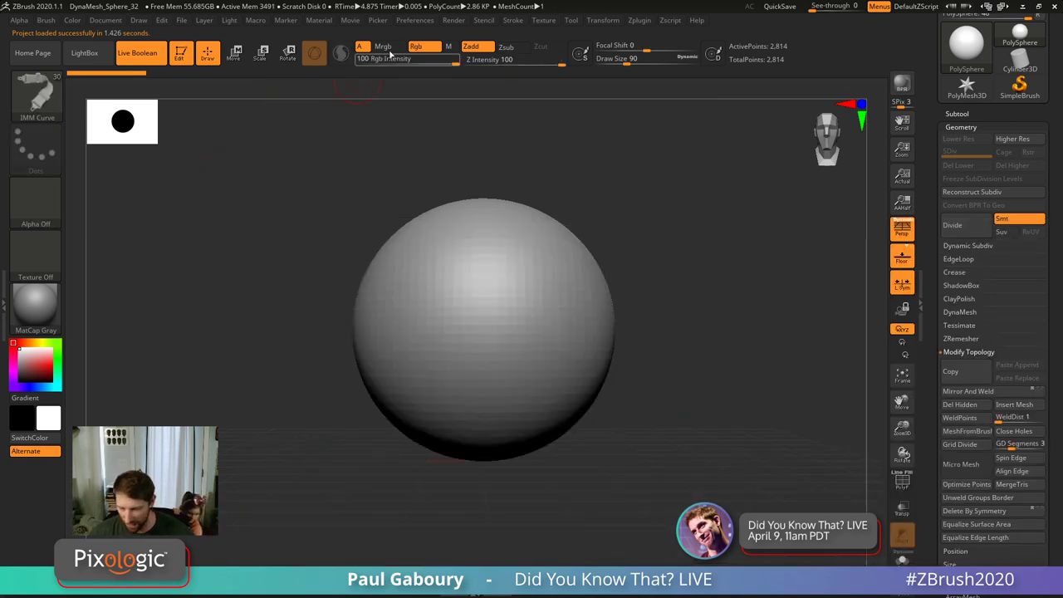
{"action": "left_click", "coordinate": [415, 21]}
{"action": "left_click", "coordinate": [446, 154]}
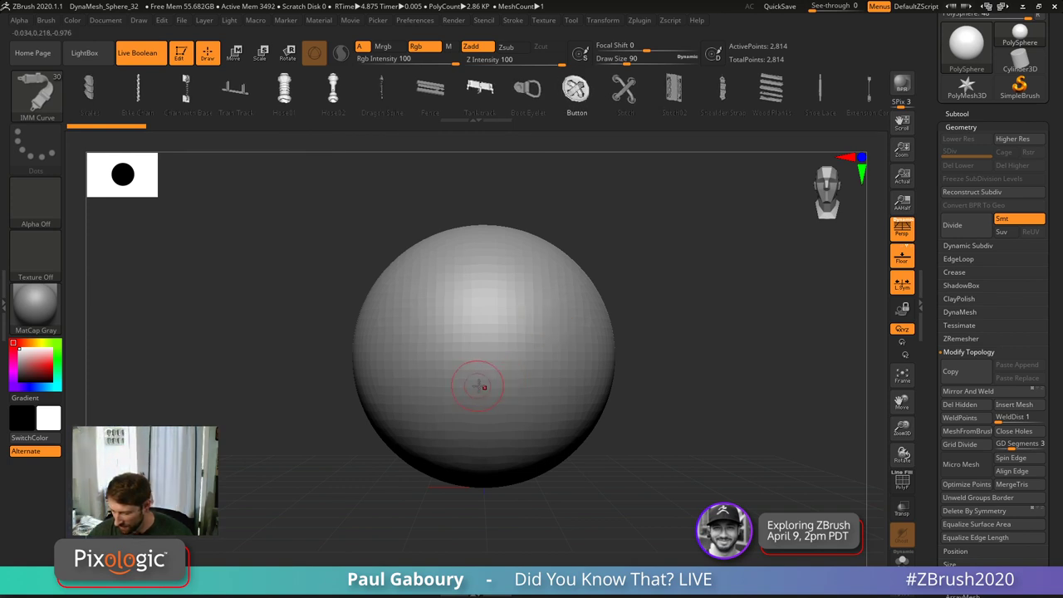
Step: Try drawing a curve of Button meshes around the sphere, and undo it
{"action": "left_click_drag", "start_coordinate": [442, 371], "coordinate": [515, 356]}
{"action": "left_click_drag", "start_coordinate": [682, 350], "coordinate": [764, 402], "text": "shift"}
{"action": "left_click", "coordinate": [450, 373]}
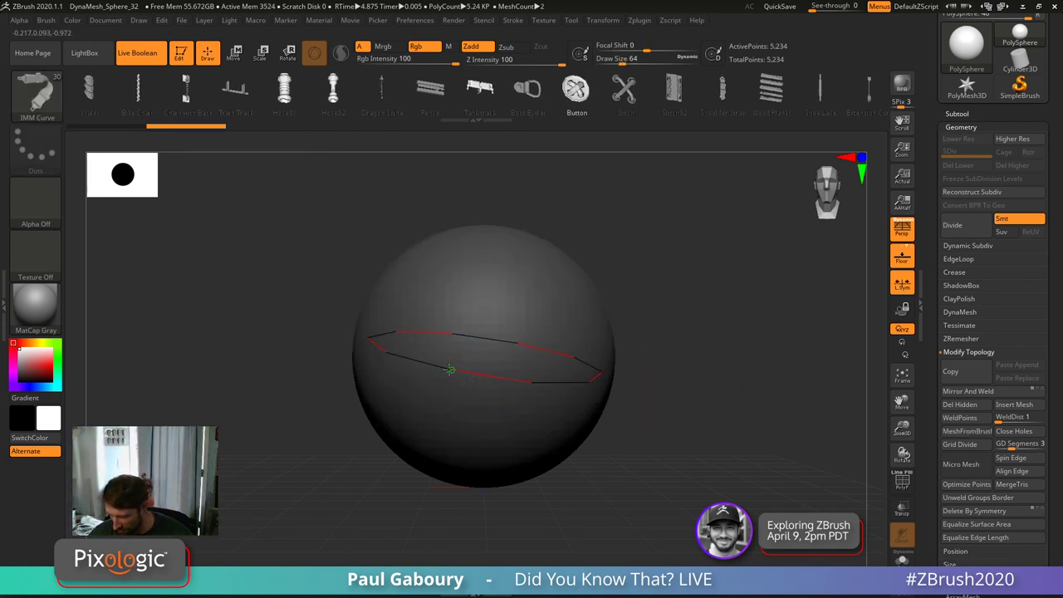
{"action": "left_click_drag", "start_coordinate": [674, 425], "coordinate": [639, 429]}
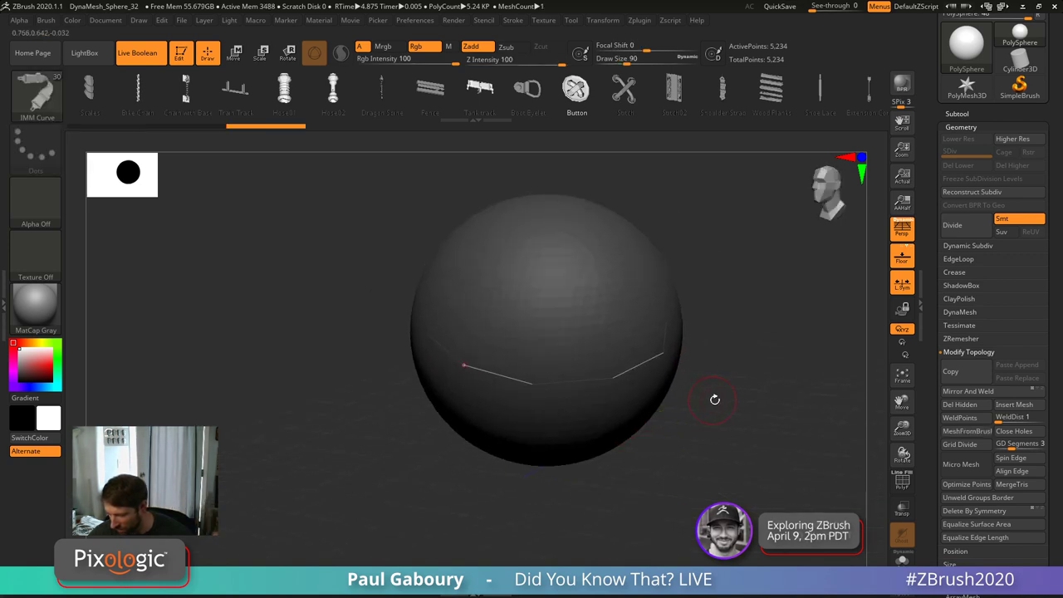
{"action": "key", "text": "ctrl+z"}
Step: Reduce the Draw Size to 39 and choose the Stitch mesh for the IMM Curve brush
{"action": "key", "text": "s"}
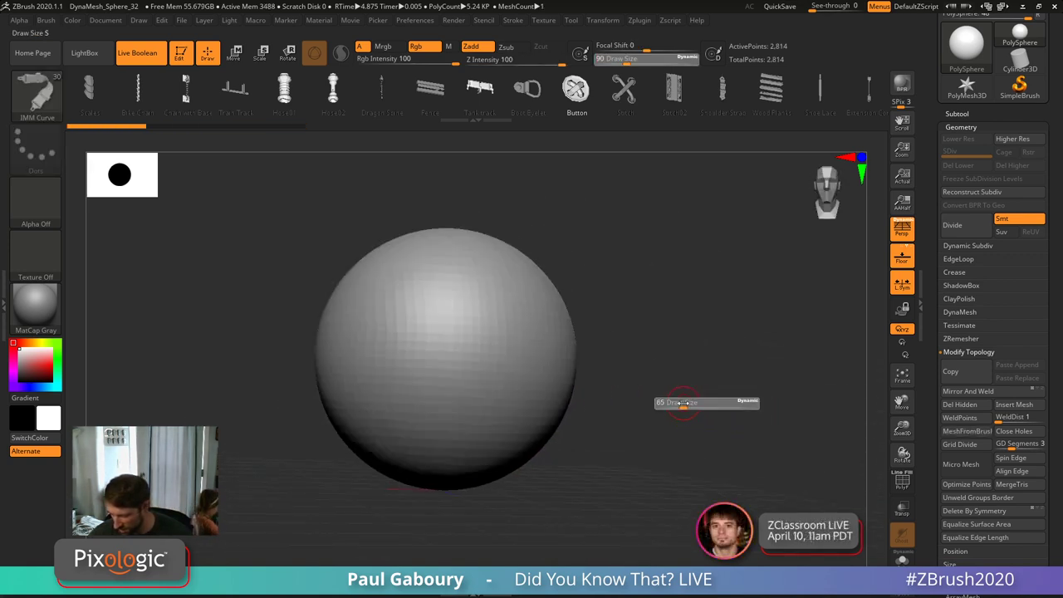
{"action": "left_click_drag", "start_coordinate": [686, 404], "coordinate": [676, 403]}
{"action": "left_click_drag", "start_coordinate": [675, 366], "coordinate": [658, 367], "text": "shift"}
{"action": "left_click", "coordinate": [622, 88]}
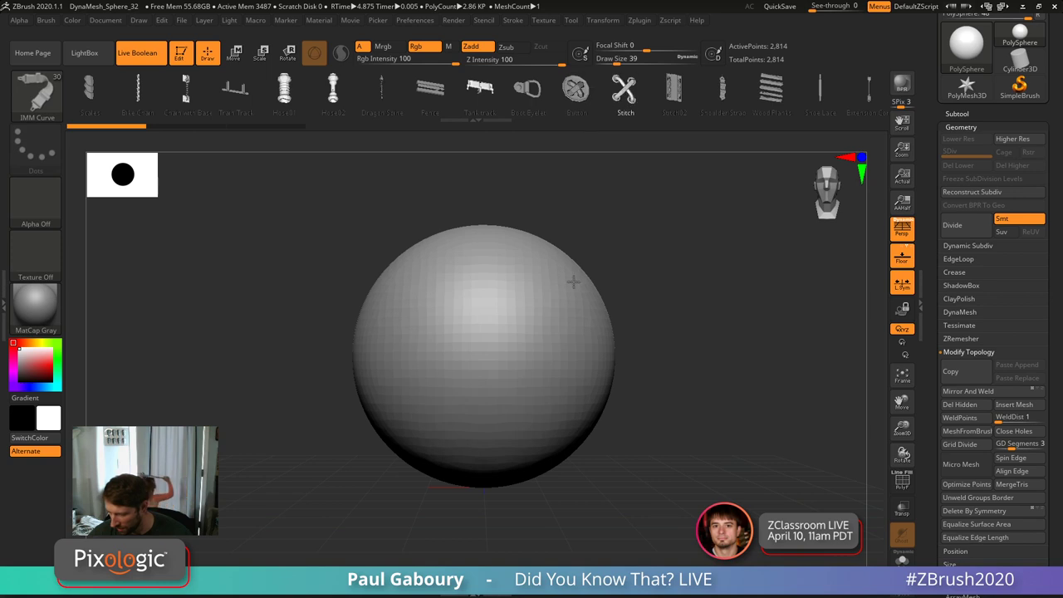
Step: Try drawing diagonal curves of Stitch meshes across the sphere, undoing each attempt
{"action": "mouse_move", "coordinate": [420, 374]}
{"action": "left_mouse_down", "text": "shift"}
{"action": "mouse_move", "coordinate": [481, 368]}
{"action": "mouse_move", "coordinate": [686, 420]}
{"action": "mouse_move", "coordinate": [687, 409]}
{"action": "mouse_move", "coordinate": [481, 439]}
{"action": "mouse_move", "coordinate": [498, 438]}
{"action": "left_mouse_up", "text": "shift"}
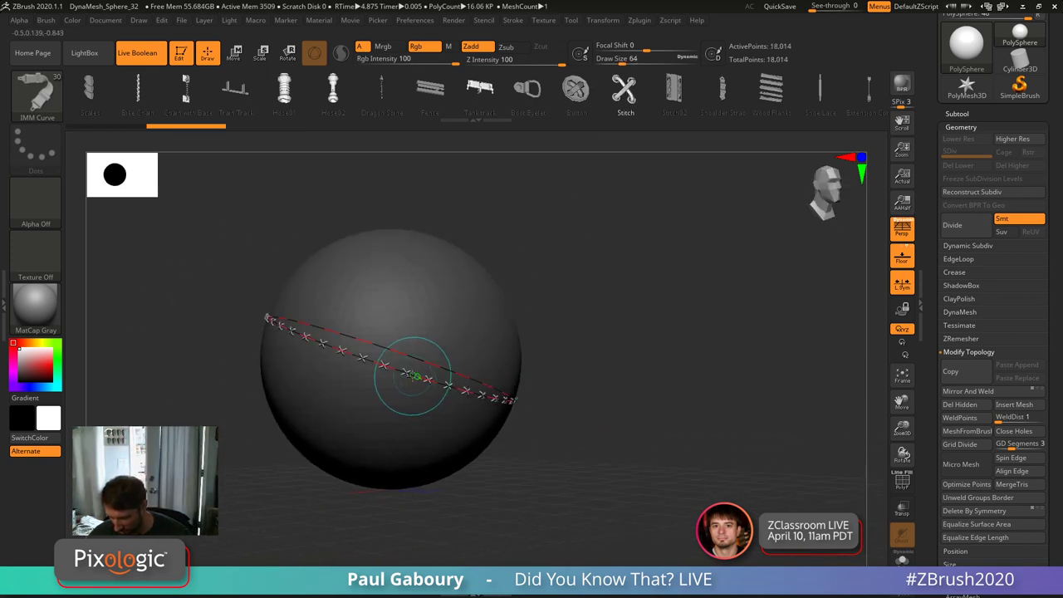
{"action": "left_click_drag", "start_coordinate": [643, 443], "coordinate": [690, 434]}
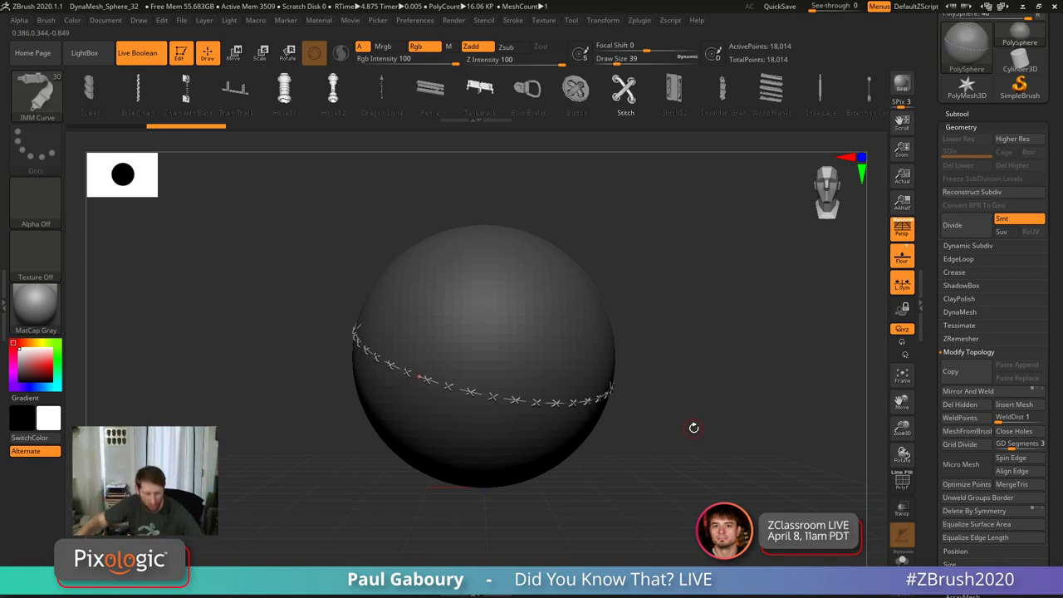
{"action": "key", "text": "ctrl+z"}
{"action": "left_click_drag", "start_coordinate": [487, 366], "coordinate": [722, 470]}
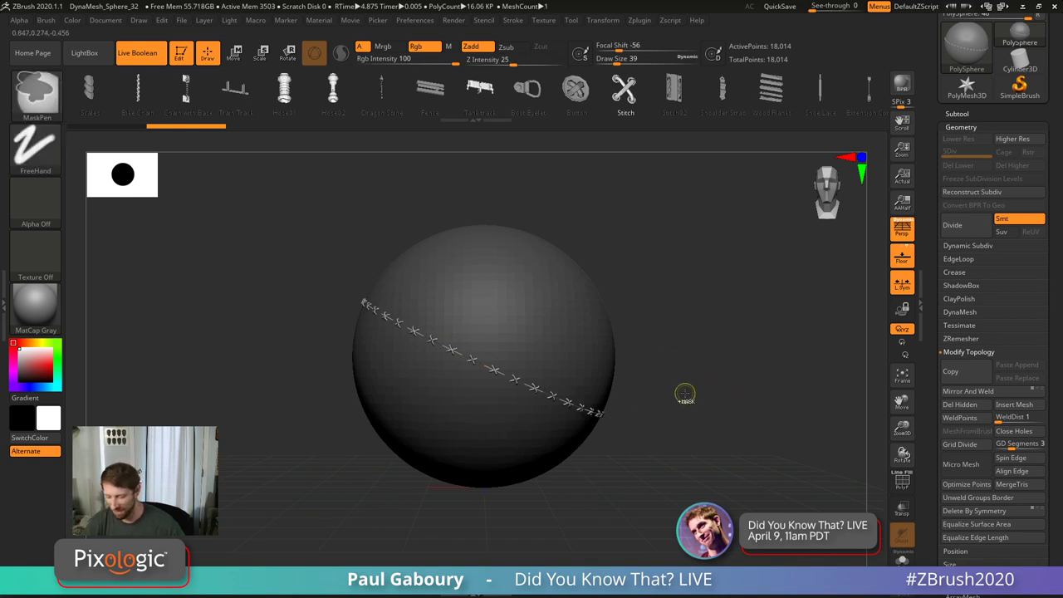
{"action": "key", "text": "ctrl+z"}
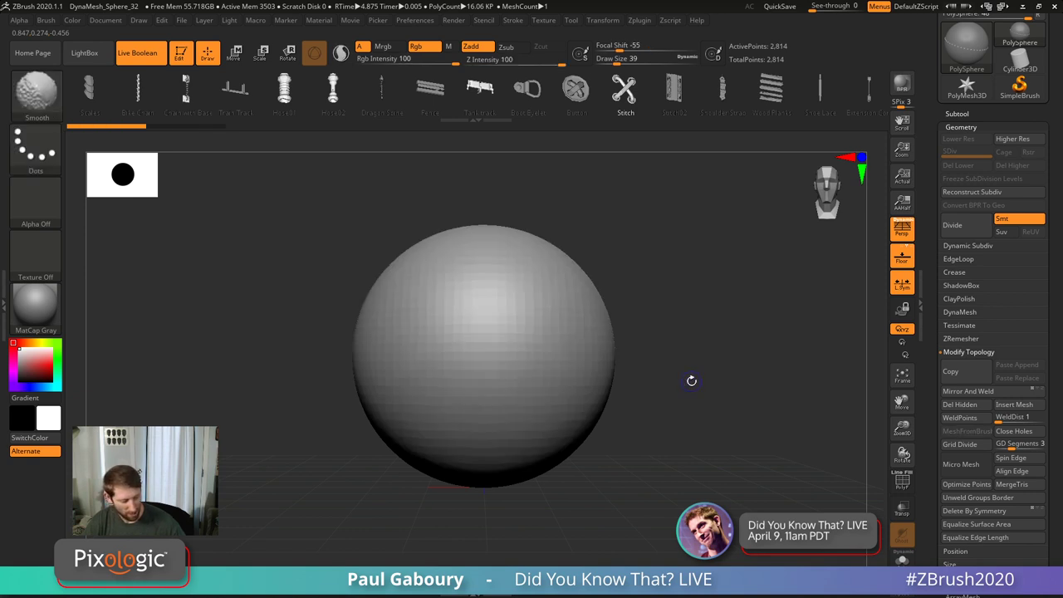
Step: Turn on the polyframe display and slice the sphere into four polygroups with two crossing SliceCurve strokes
{"action": "key", "text": "shift+f"}
{"action": "left_click", "coordinate": [19, 86]}
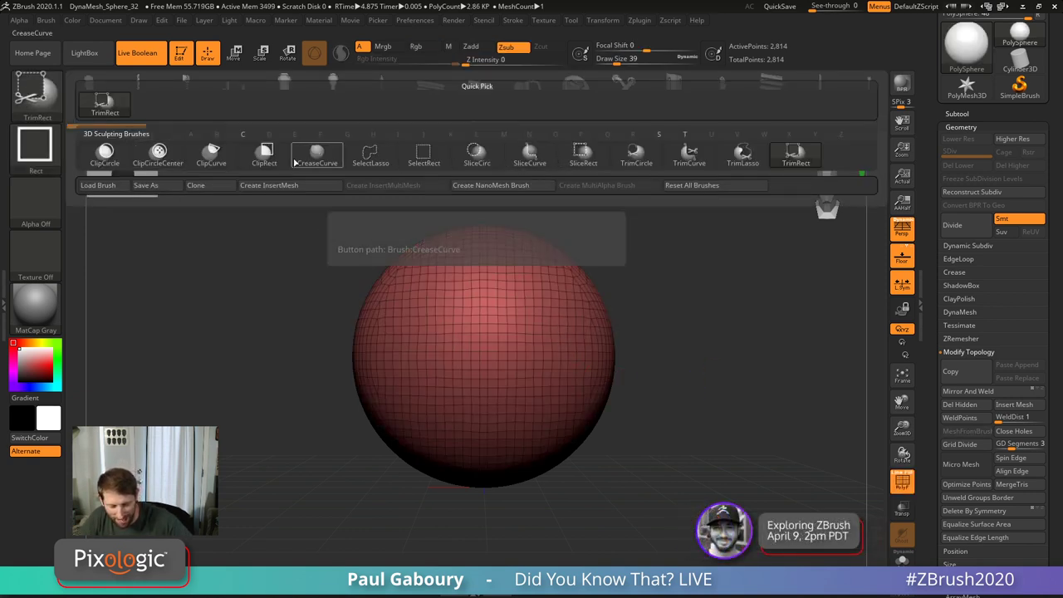
{"action": "left_click", "coordinate": [530, 154]}
{"action": "mouse_move", "coordinate": [286, 404]}
{"action": "left_mouse_down", "text": "ctrl+shift"}
{"action": "mouse_move", "coordinate": [408, 299]}
{"action": "mouse_move", "coordinate": [527, 380]}
{"action": "mouse_move", "coordinate": [736, 361]}
{"action": "left_mouse_up", "text": "ctrl+shift"}
{"action": "left_click_drag", "start_coordinate": [625, 232], "coordinate": [287, 562], "text": "ctrl+shift"}
Step: Frame the mesh with curves along the Polygroups borders only, with Border and Creased edges turned off
{"action": "left_click", "coordinate": [515, 21]}
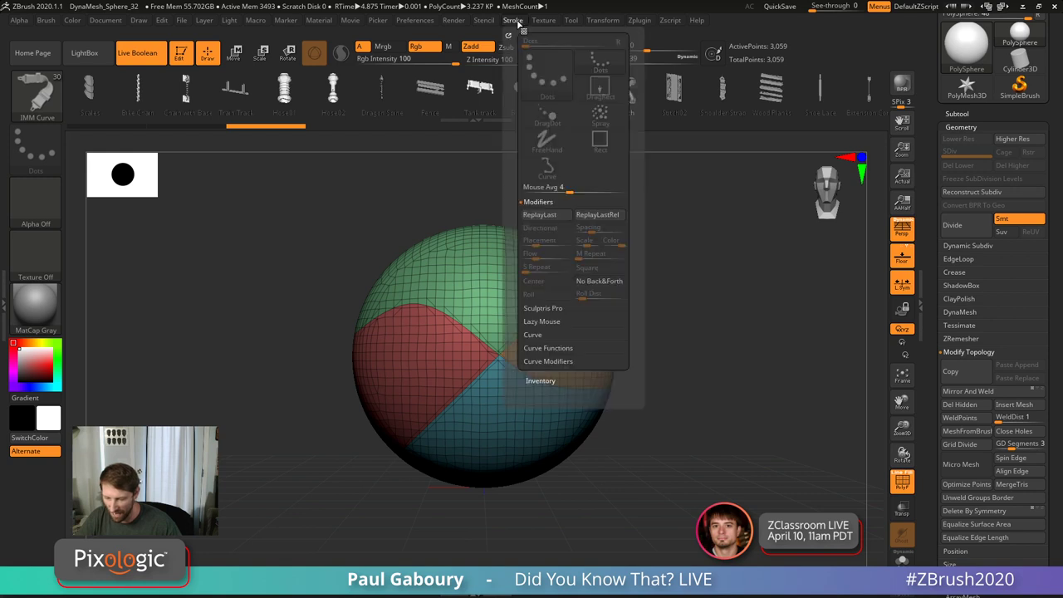
{"action": "left_click", "coordinate": [559, 349]}
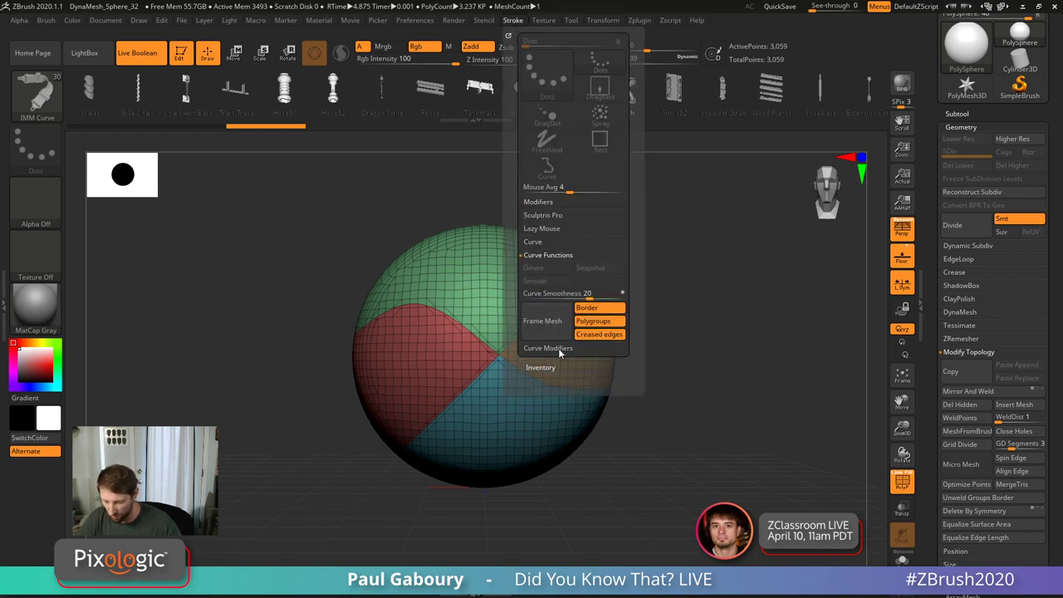
{"action": "left_click", "coordinate": [596, 335]}
{"action": "left_click", "coordinate": [588, 309]}
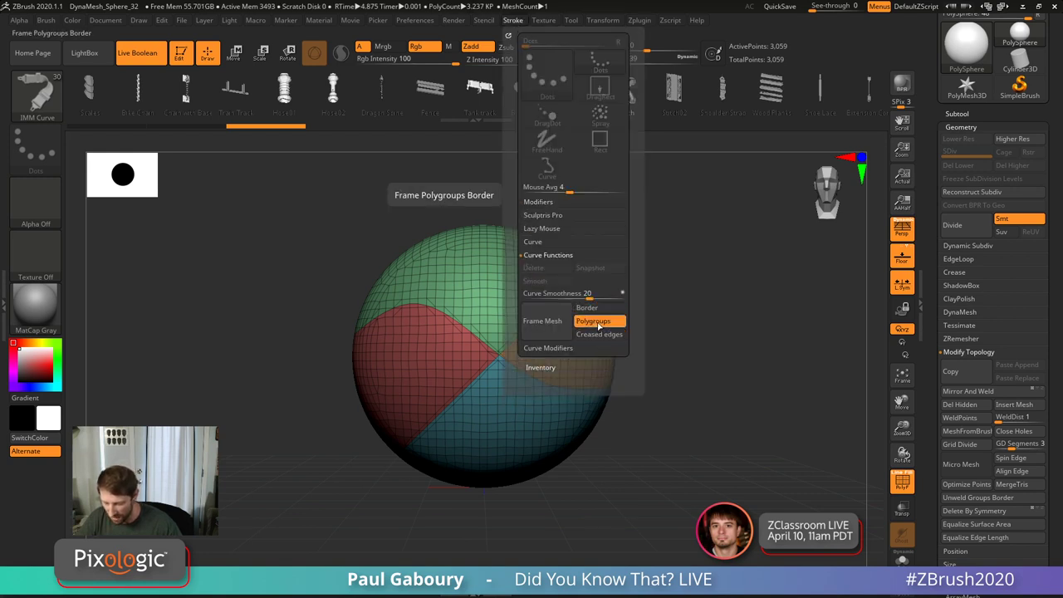
{"action": "left_click", "coordinate": [552, 324]}
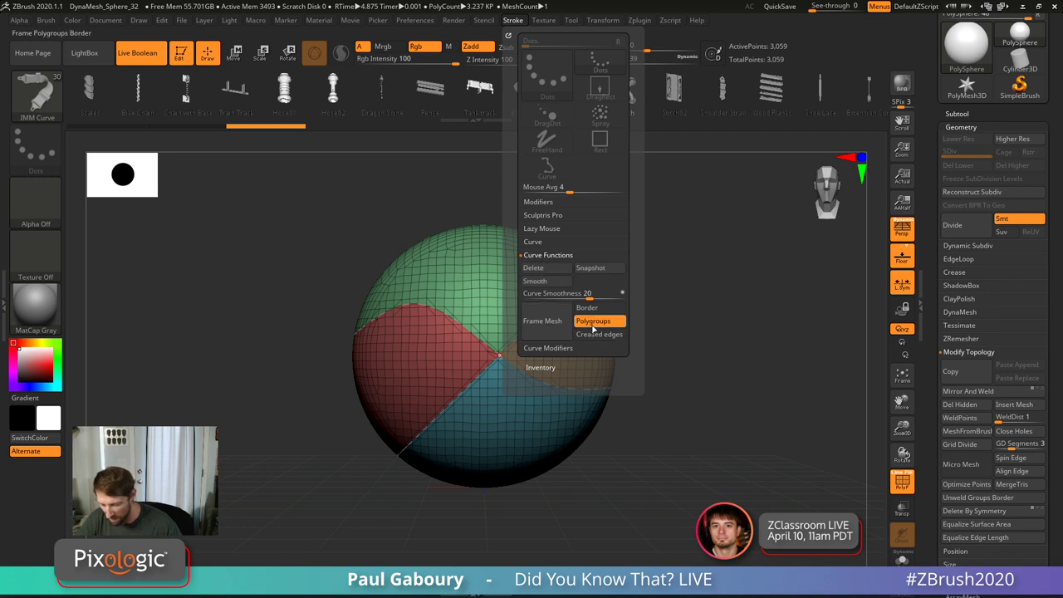
Step: Place Stitch meshes along the framed polygroup curves and turn off the polyframe display
{"action": "left_click_drag", "start_coordinate": [729, 434], "coordinate": [685, 453]}
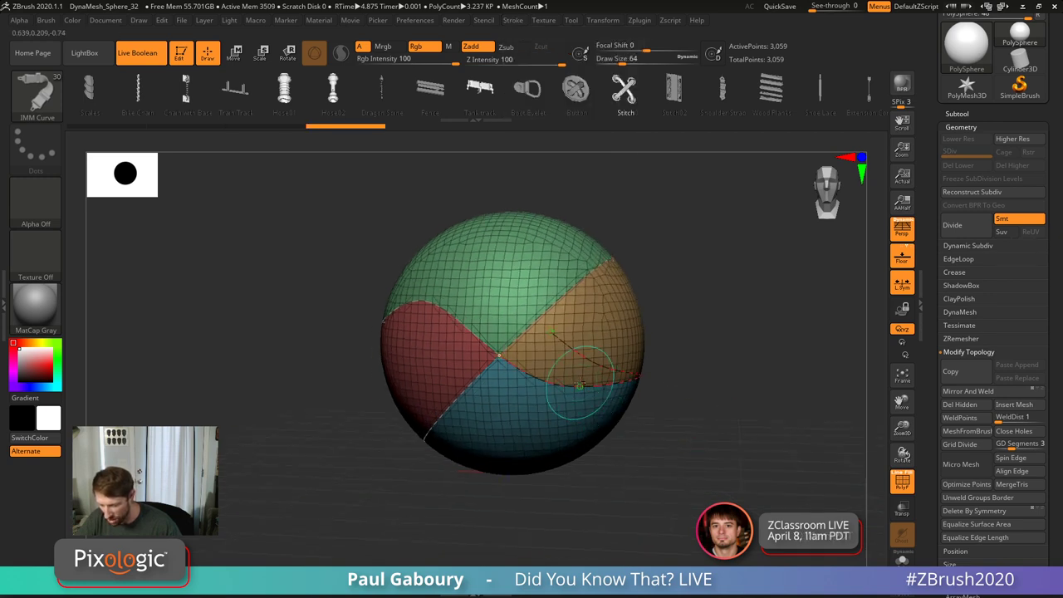
{"action": "left_click", "coordinate": [579, 384]}
{"action": "left_click", "coordinate": [579, 384]}
{"action": "key", "text": "shift+f"}
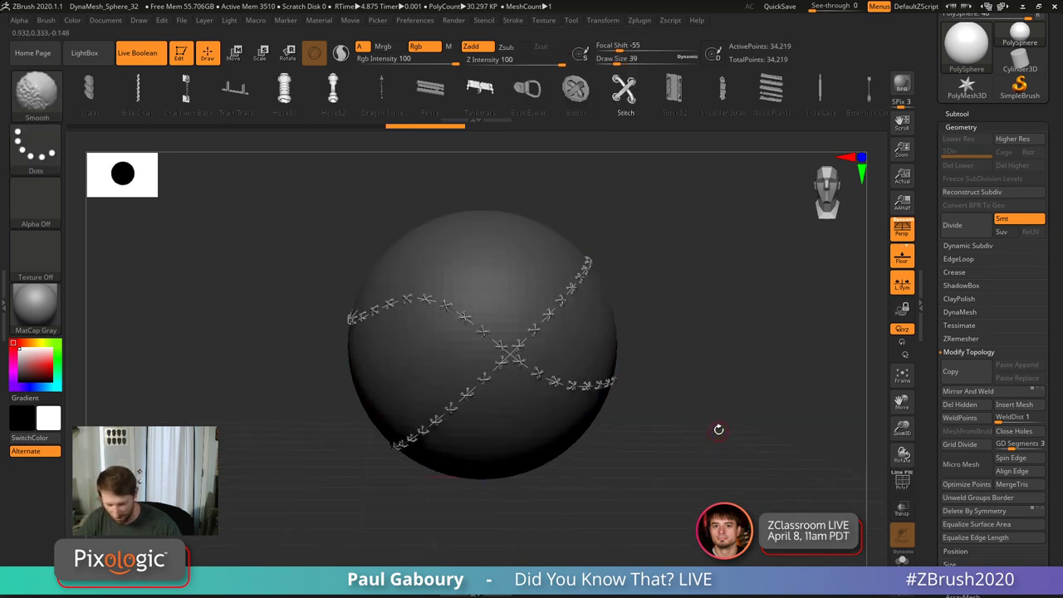
Step: Clear the mask on the sphere and inspect the stitched seams
{"action": "mouse_move", "coordinate": [720, 432]}
{"action": "left_mouse_down"}
{"action": "mouse_move", "coordinate": [669, 450]}
{"action": "mouse_move", "coordinate": [700, 458]}
{"action": "mouse_move", "coordinate": [670, 477]}
{"action": "mouse_move", "coordinate": [545, 494]}
{"action": "mouse_move", "coordinate": [631, 490]}
{"action": "mouse_move", "coordinate": [691, 439]}
{"action": "left_mouse_up"}
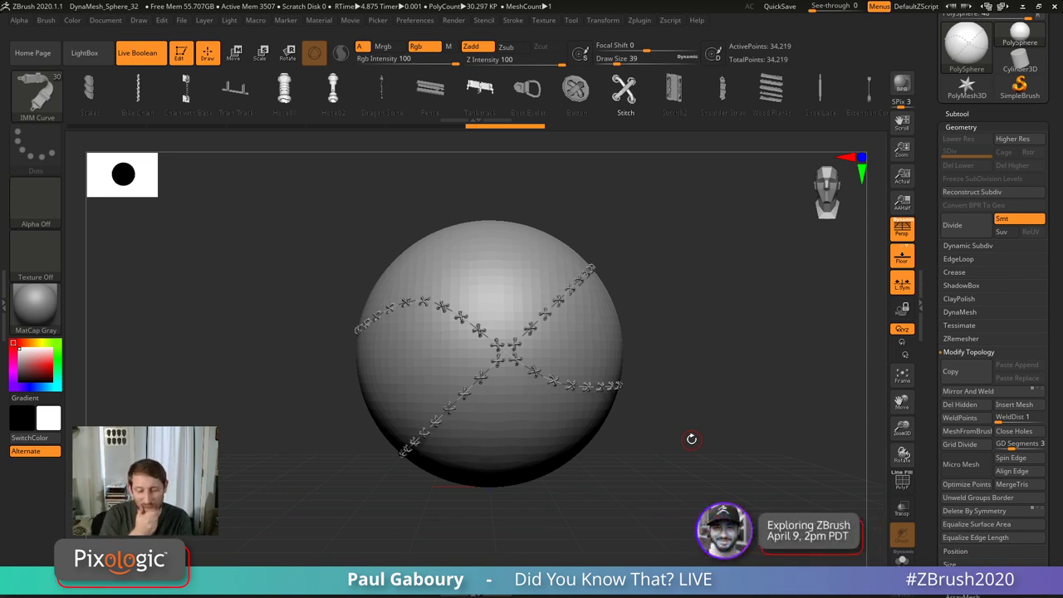
{"action": "left_click_drag", "start_coordinate": [715, 397], "coordinate": [714, 411]}
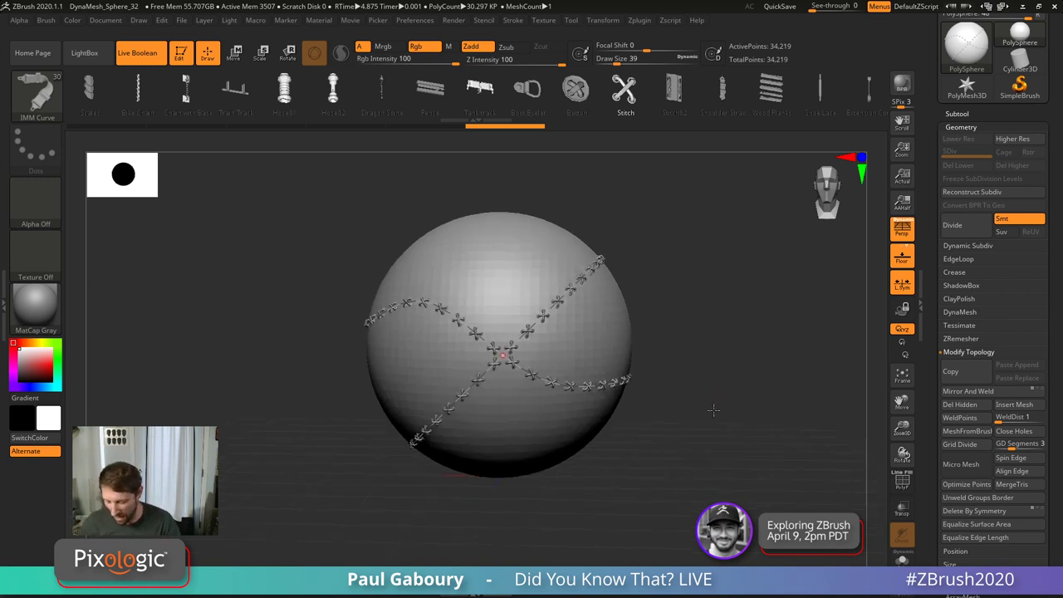
{"action": "mouse_move", "coordinate": [672, 443]}
{"action": "left_mouse_down"}
{"action": "mouse_move", "coordinate": [689, 437]}
{"action": "mouse_move", "coordinate": [679, 439]}
{"action": "left_mouse_up"}
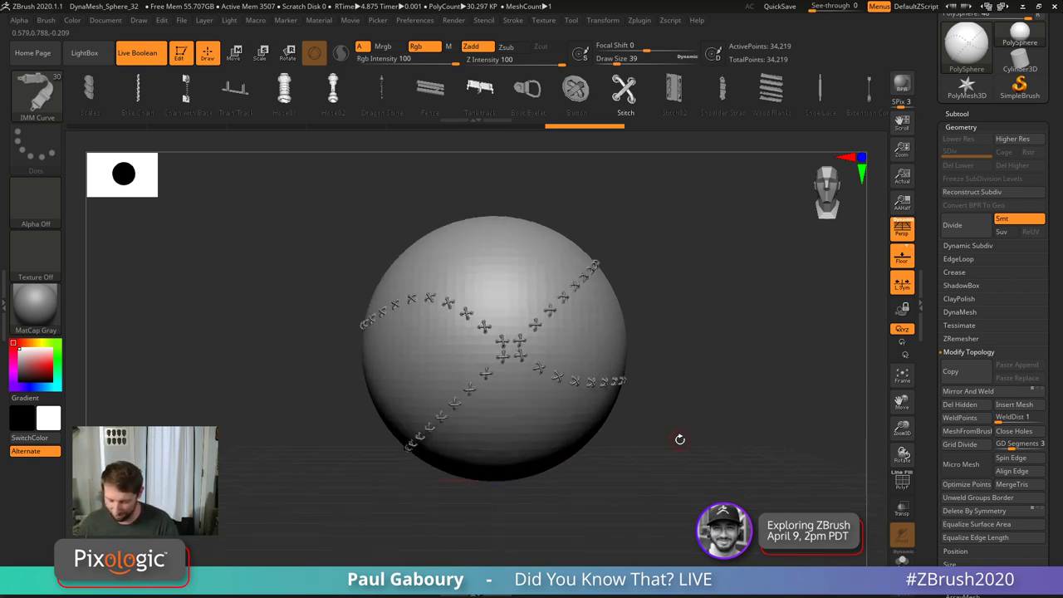
{"action": "mouse_move", "coordinate": [35, 308]}
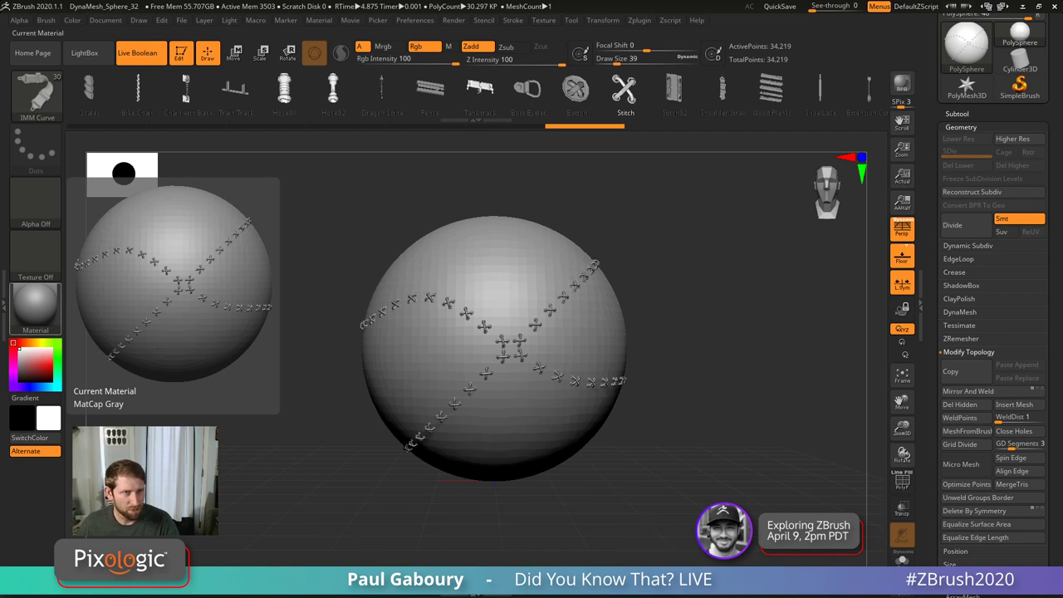